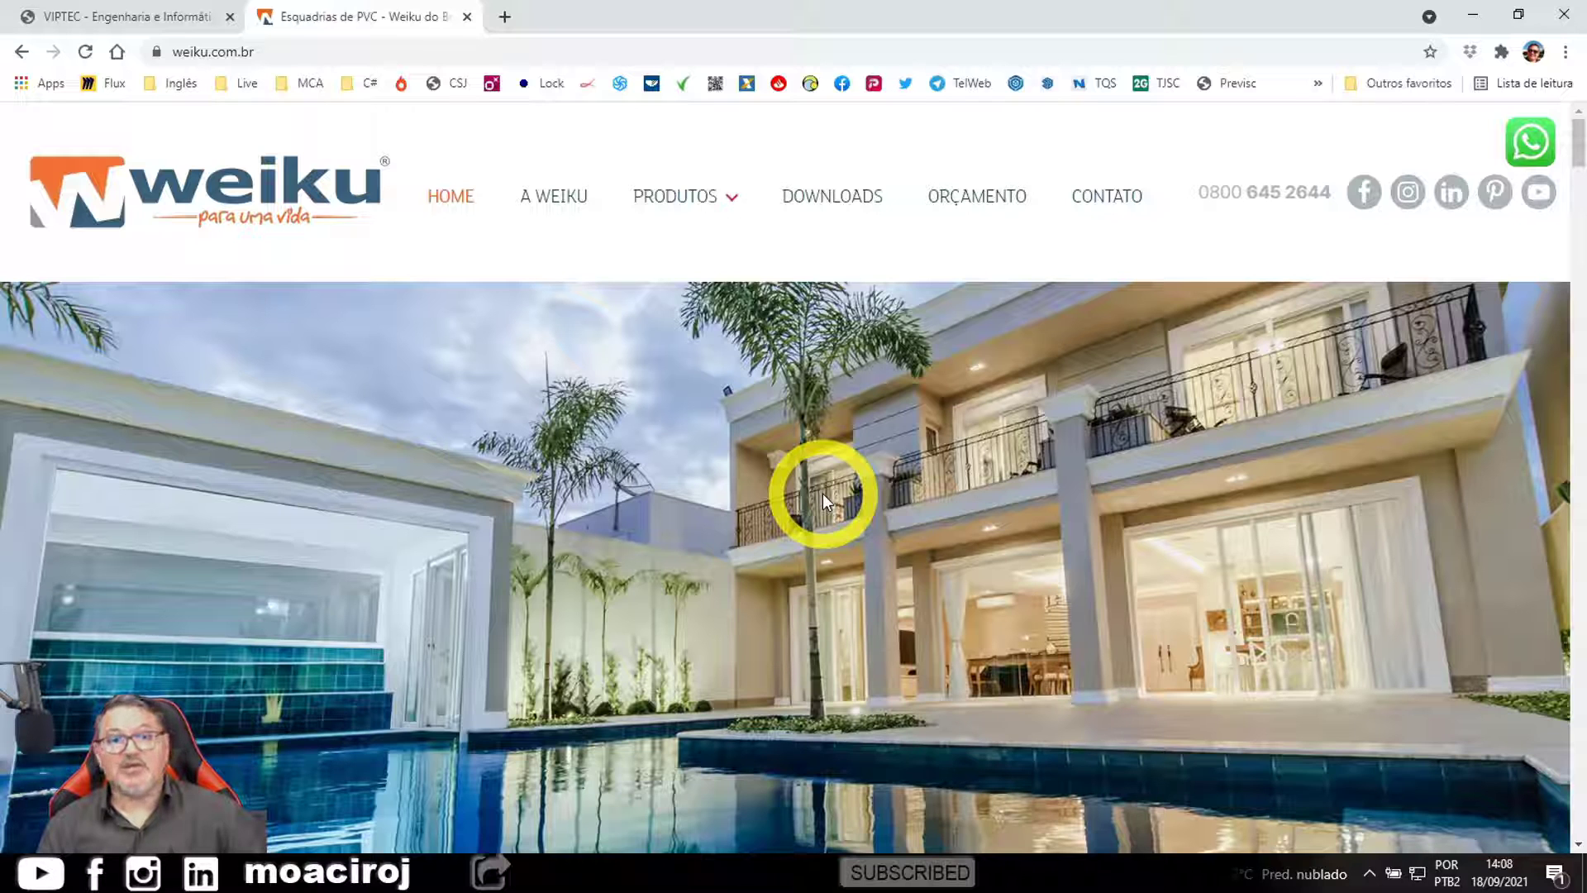
Step: Open the Weiku site's downloads page and expand the FAMILIA WEIKU AUTOCAD/SKETCHUP/REVIT section to show its file options
{"action": "left_click", "coordinate": [826, 198]}
{"action": "scroll", "coordinate": [792, 489], "scroll_direction": "down", "scroll_amount": 2}
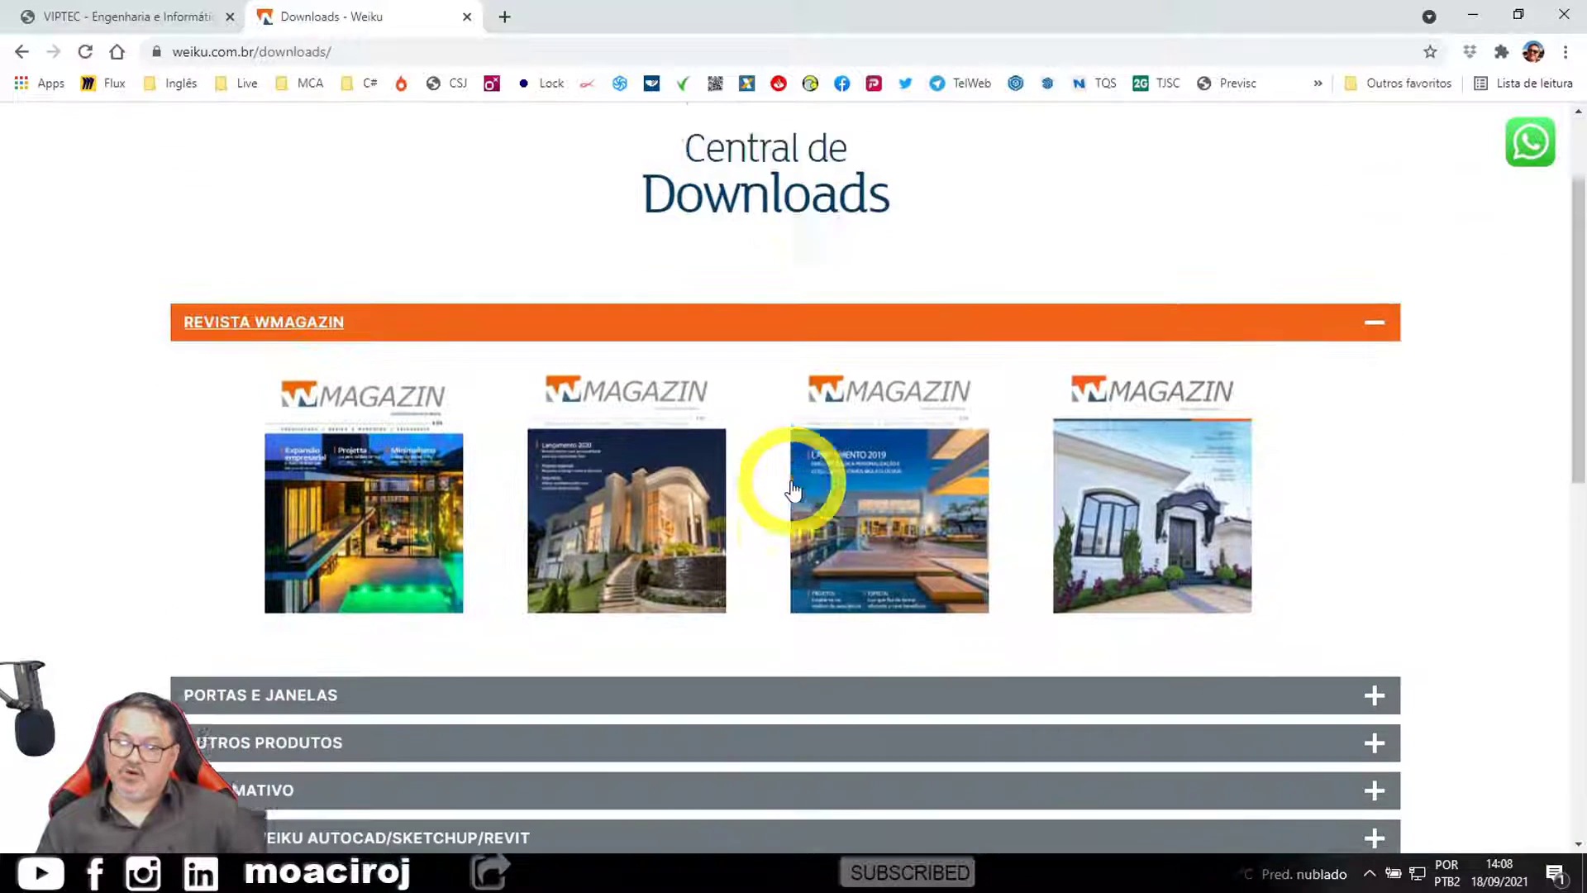
{"action": "scroll", "coordinate": [792, 489], "scroll_direction": "down", "scroll_amount": 3}
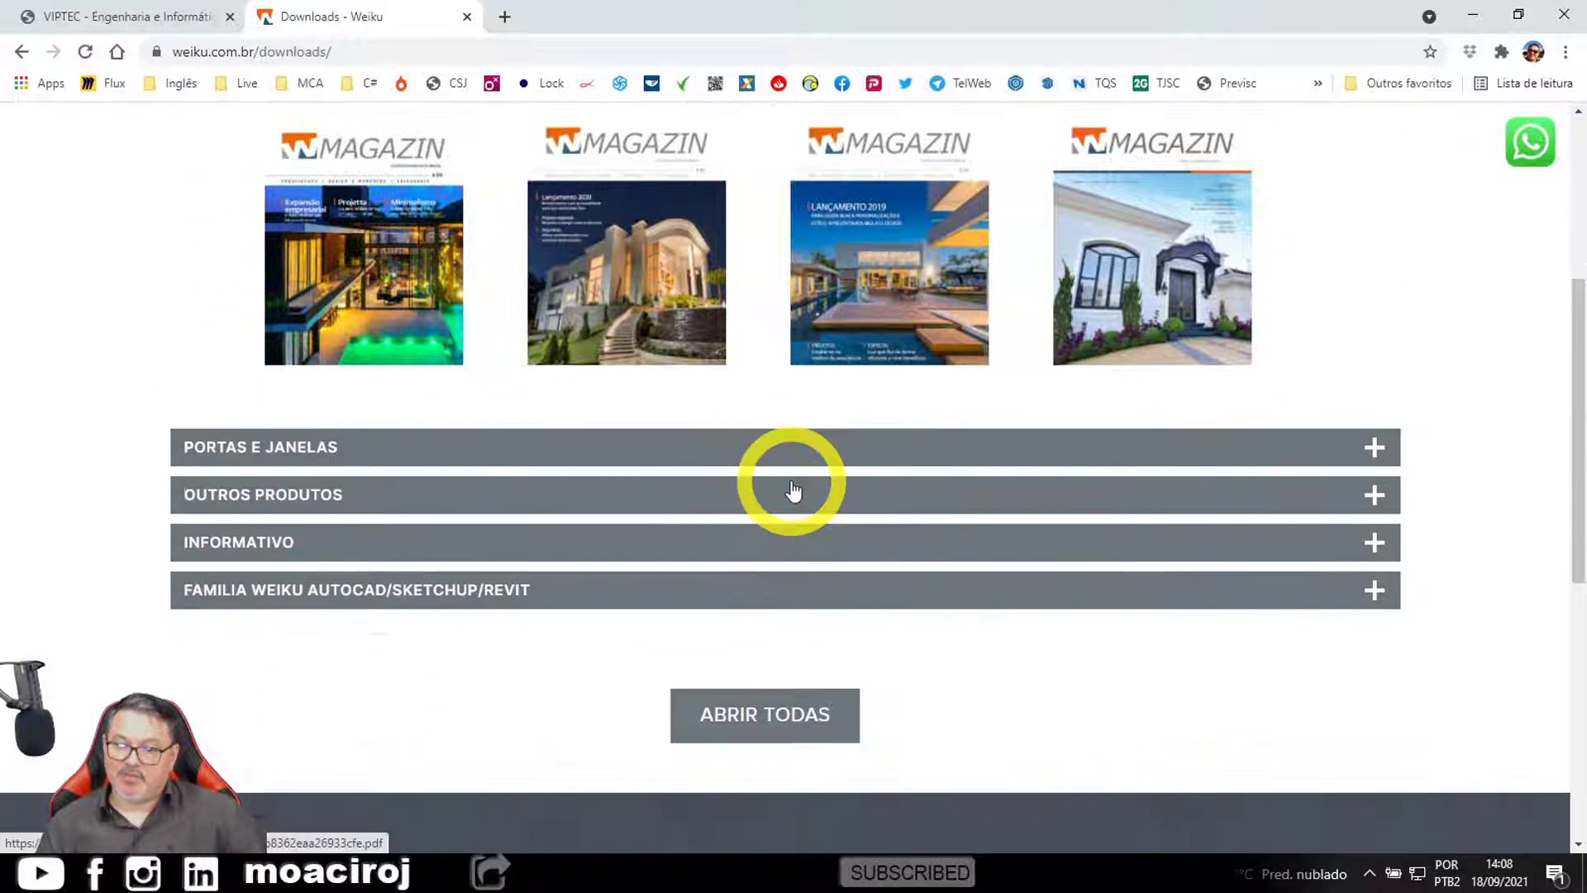
{"action": "left_click", "coordinate": [304, 601]}
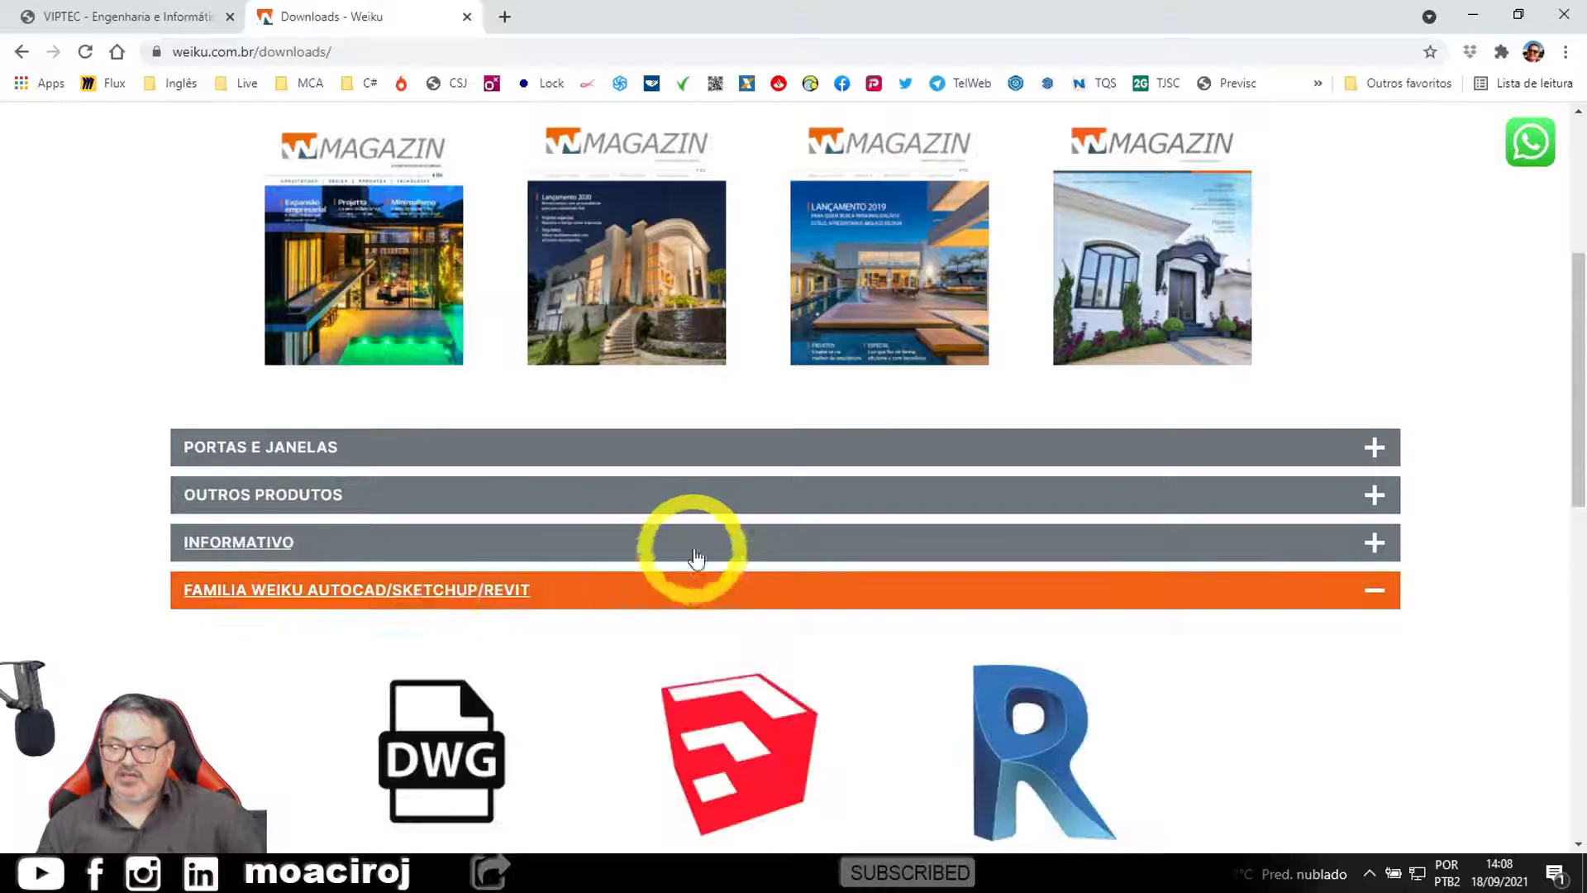
{"action": "scroll", "coordinate": [691, 549], "scroll_direction": "down", "scroll_amount": 1}
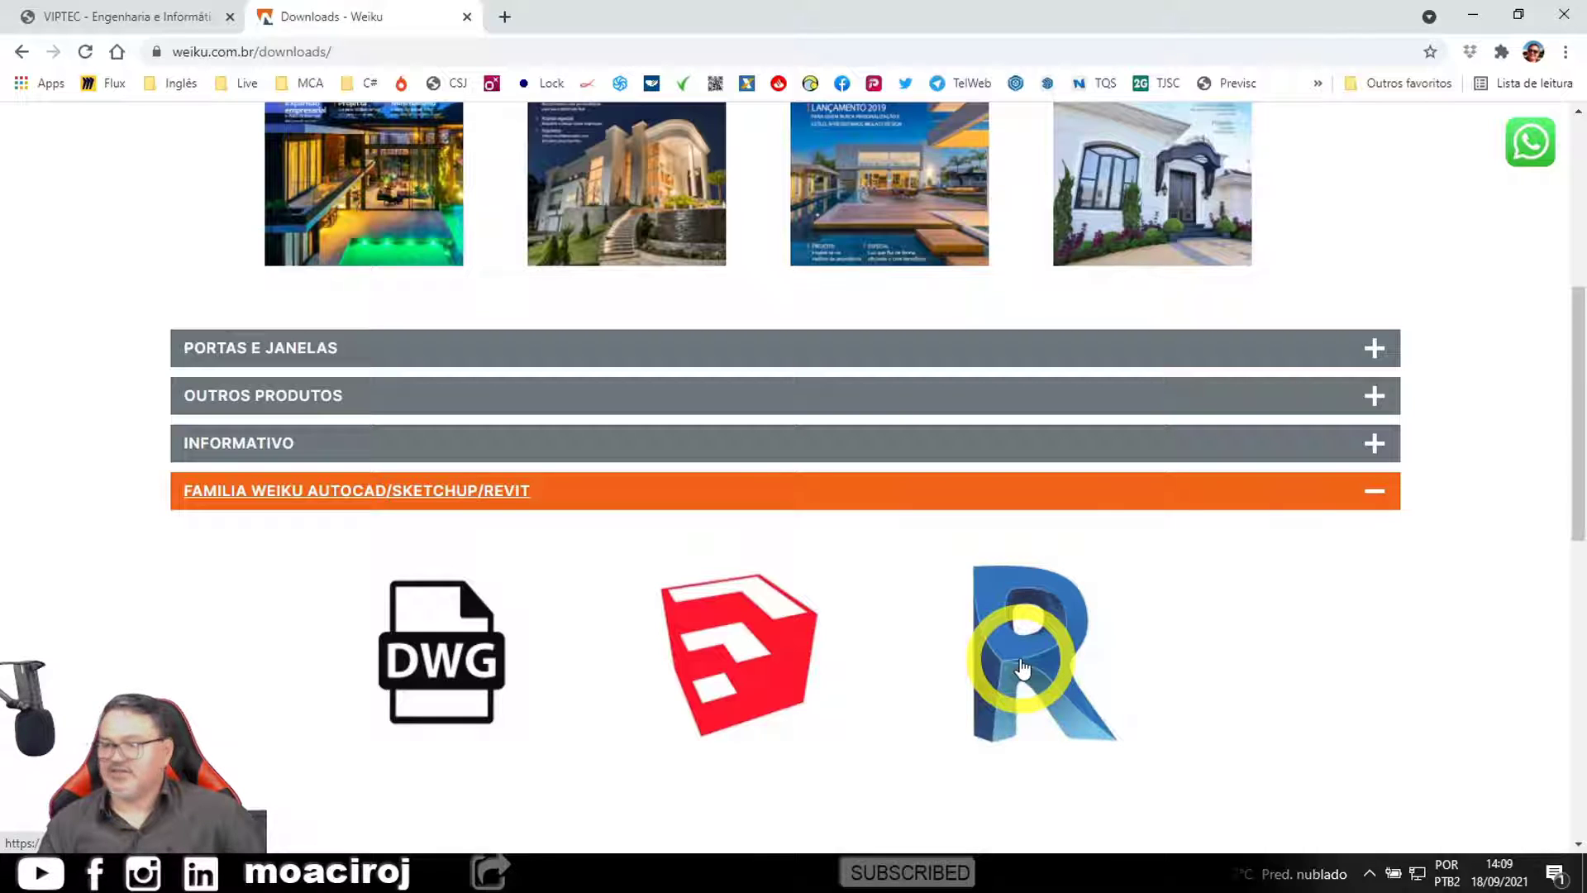
Step: Switch to the desktop and view the extraction options for the Weiku - Linha DETEC e VISTAMAX - Revit ZIP archive
{"action": "left_click", "coordinate": [1474, 11]}
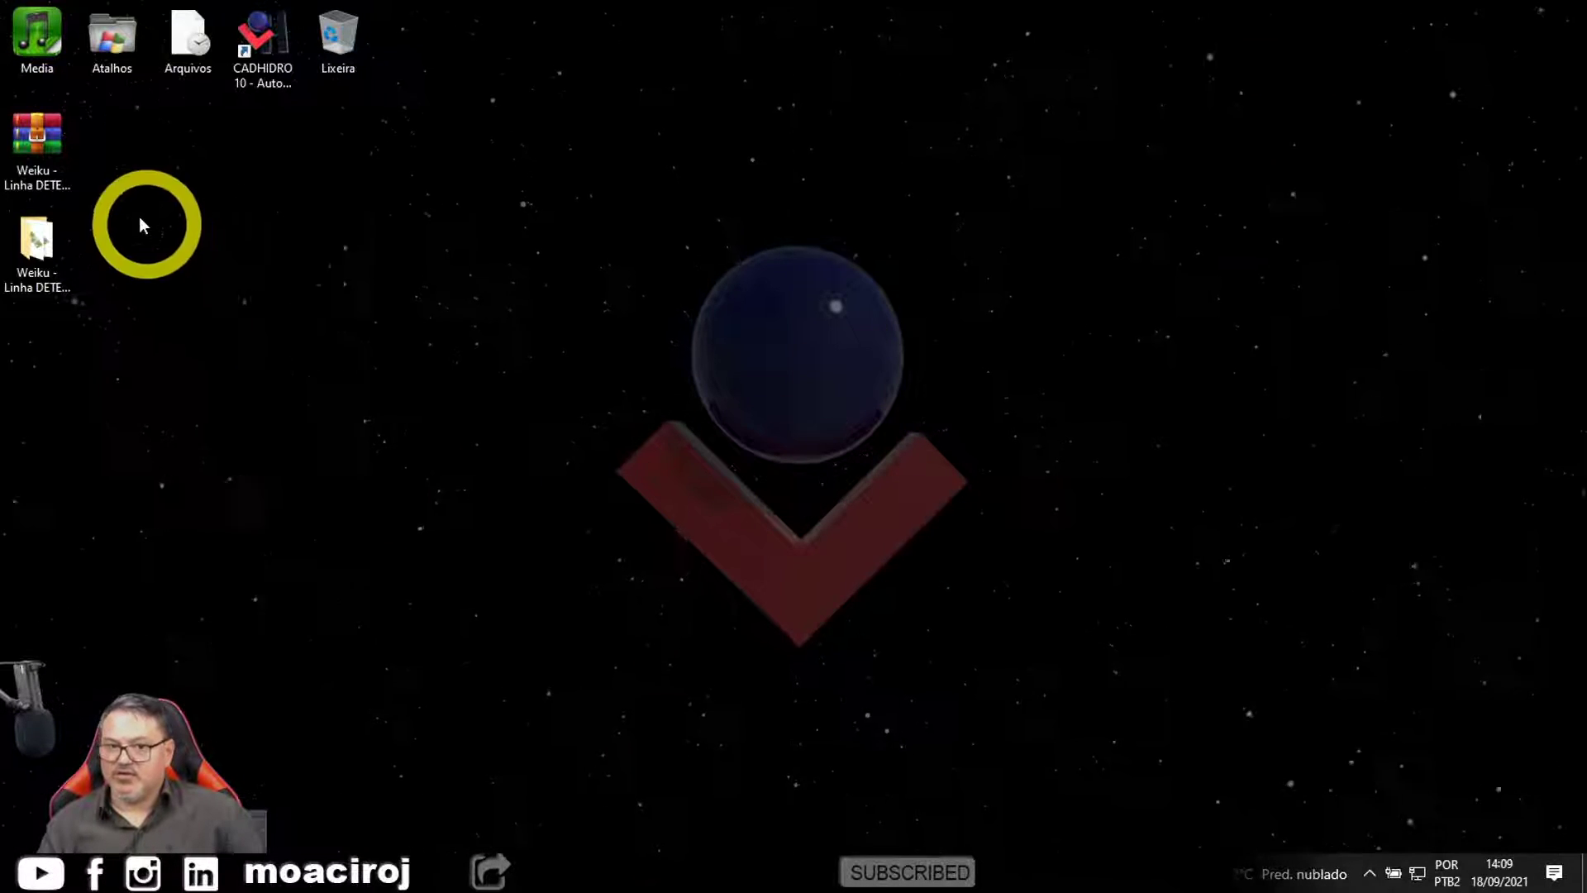
{"action": "left_click", "coordinate": [40, 143]}
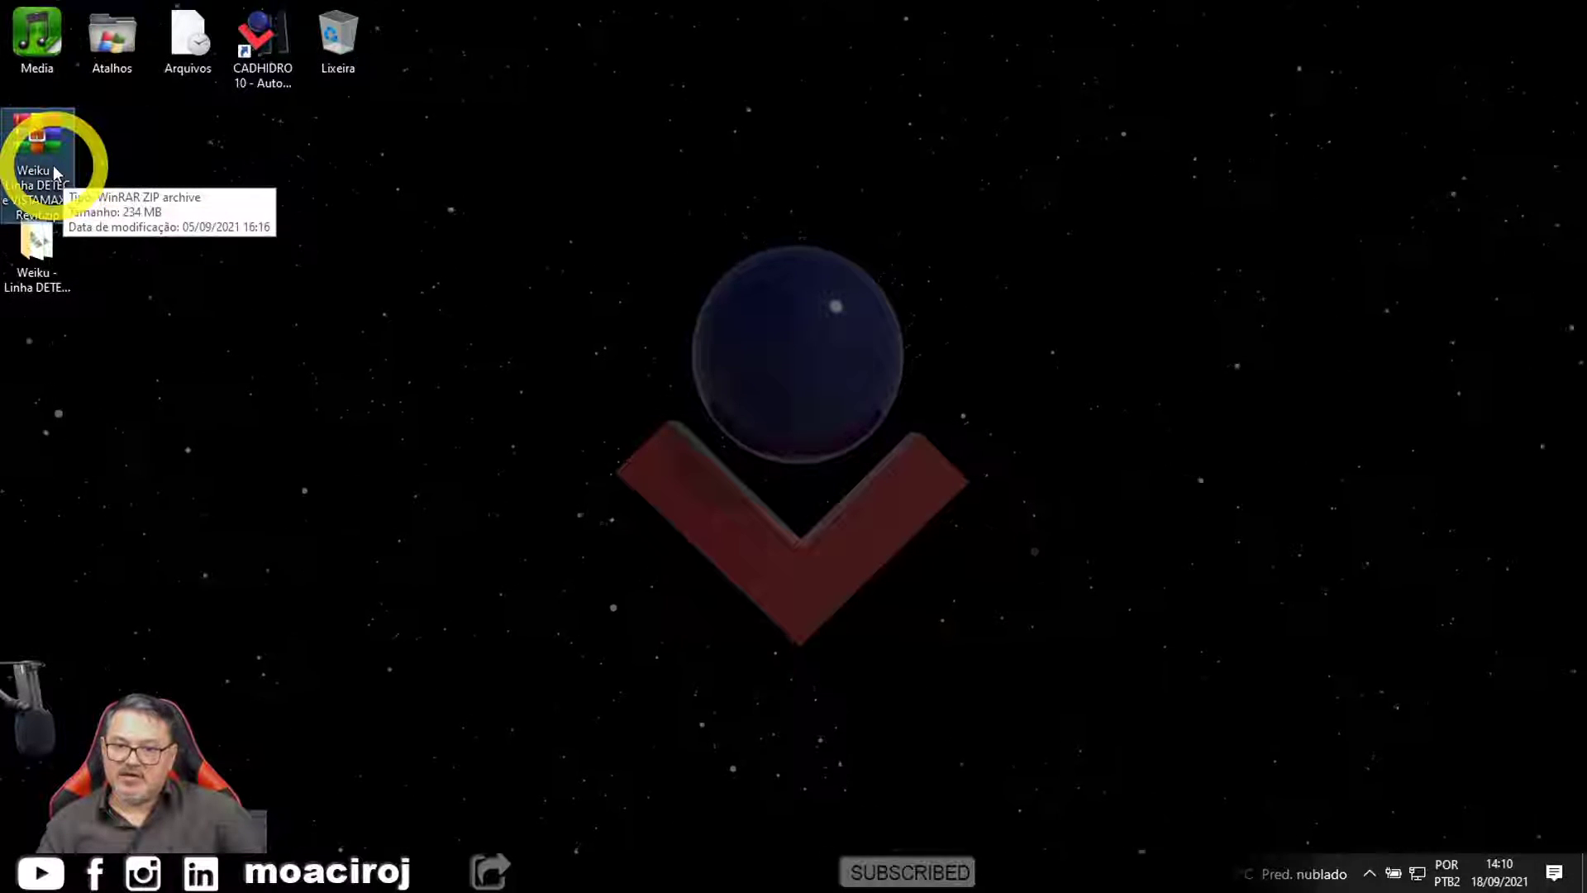
{"action": "right_click", "coordinate": [54, 169]}
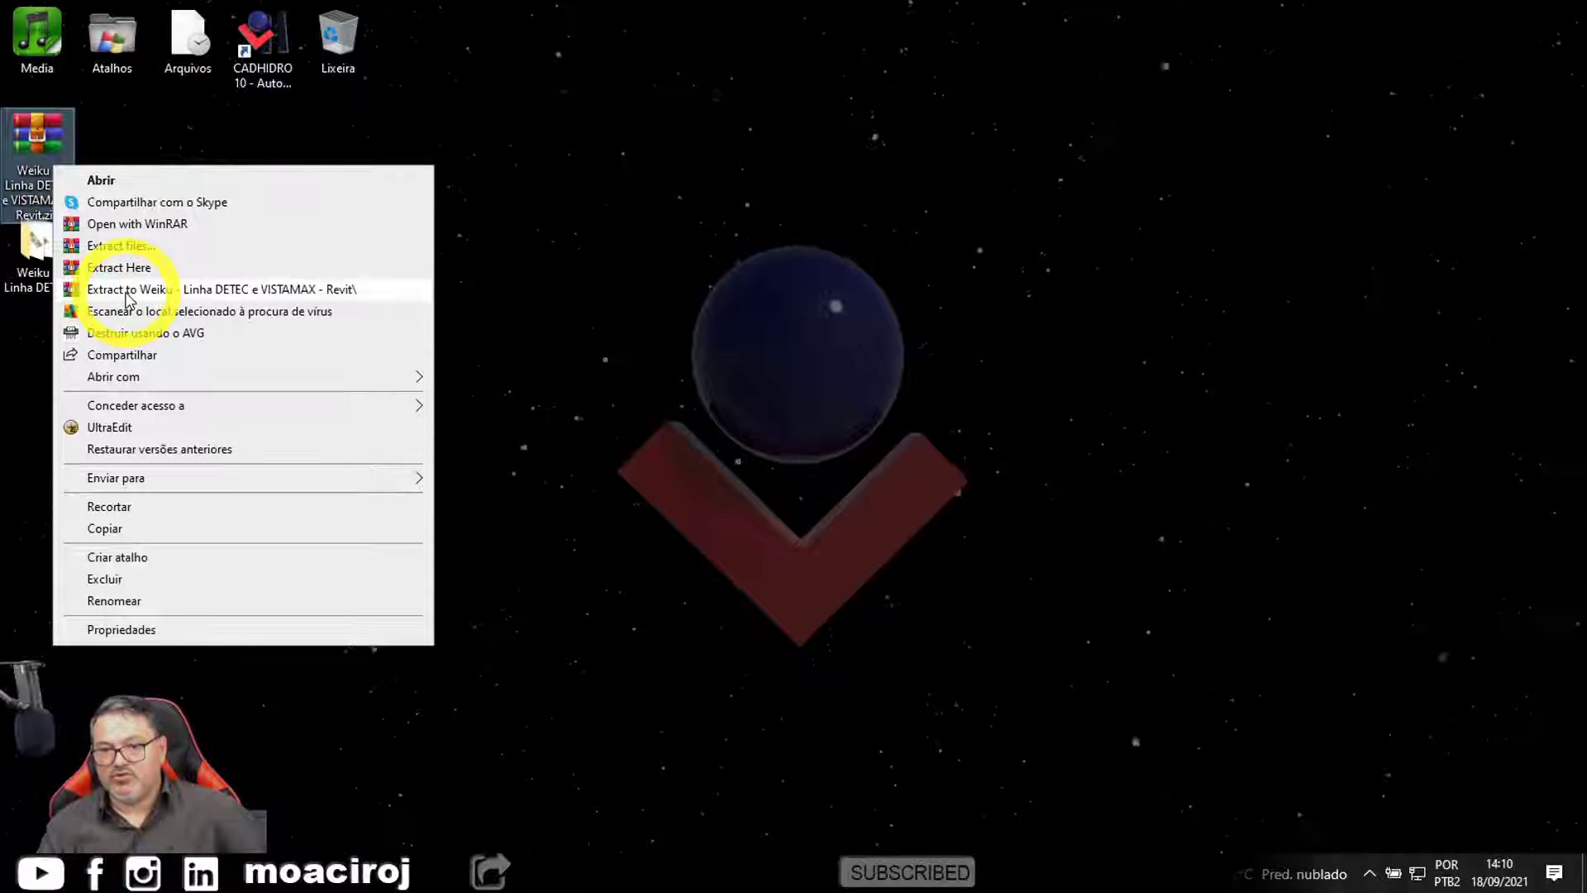
{"action": "left_click", "coordinate": [638, 155]}
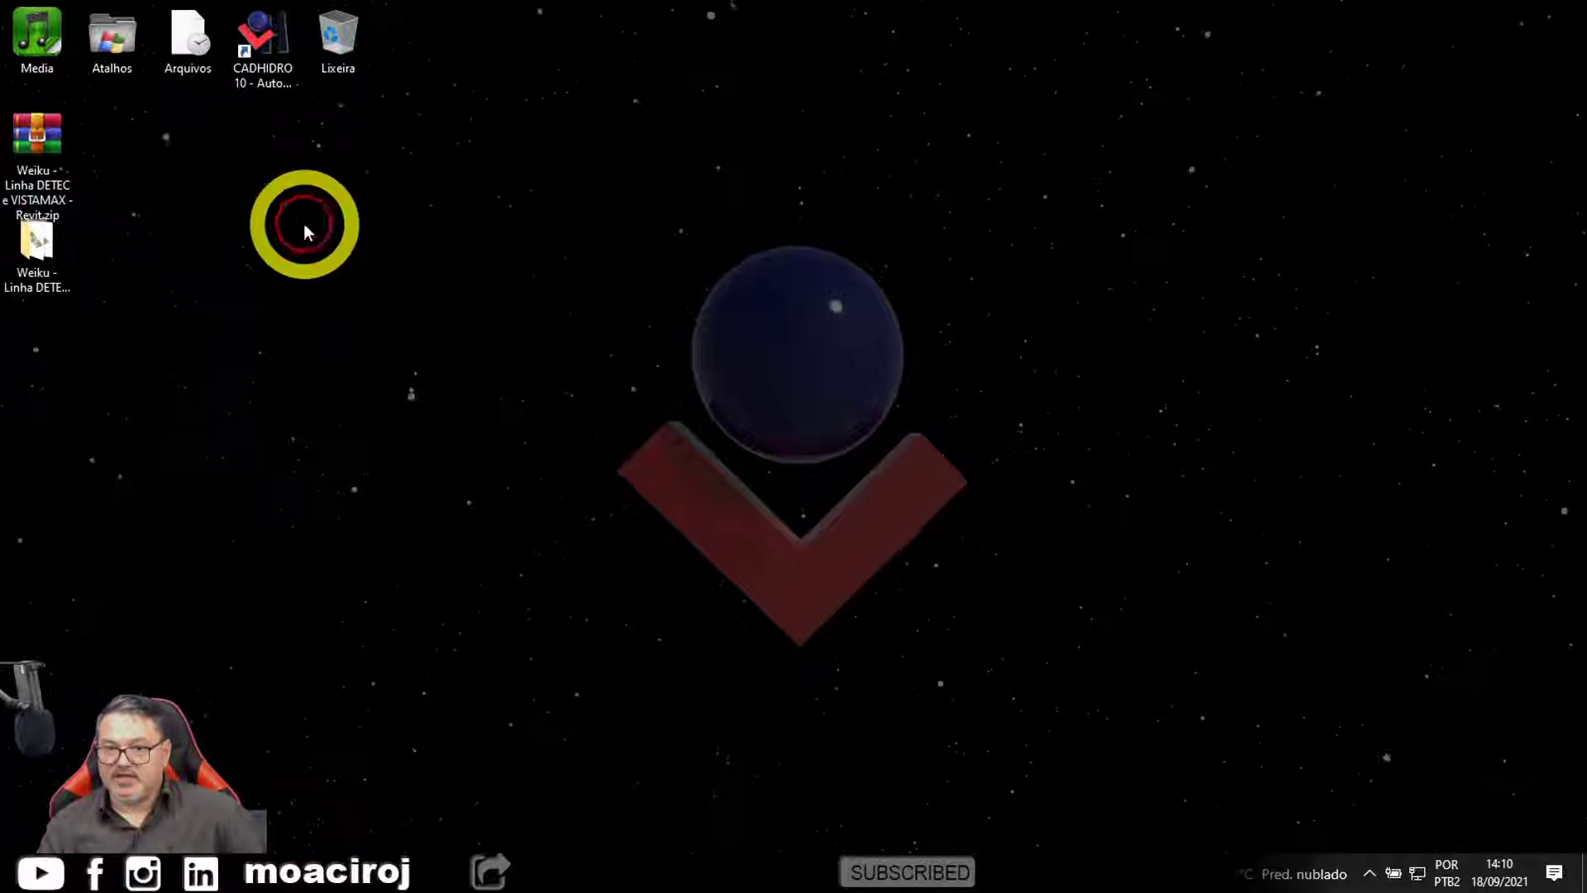
Step: Open the extracted Weiku - Linha DETEC e VISTAMAX - Revit folder and look through the window and door families in its Revit subfolder
{"action": "left_click", "coordinate": [45, 251]}
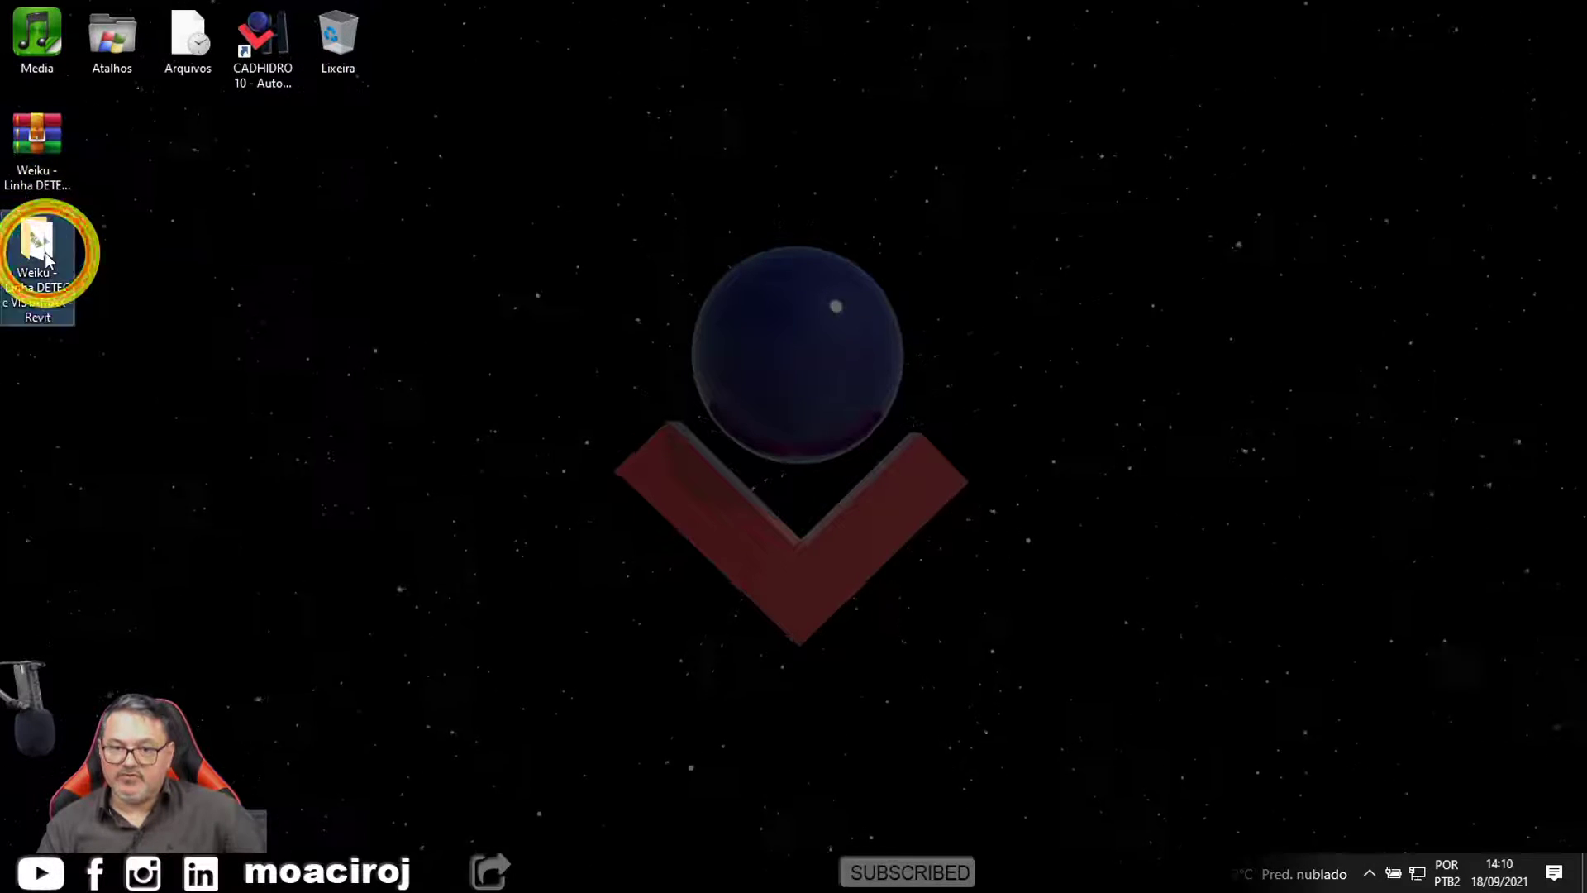
{"action": "left_click", "coordinate": [178, 282]}
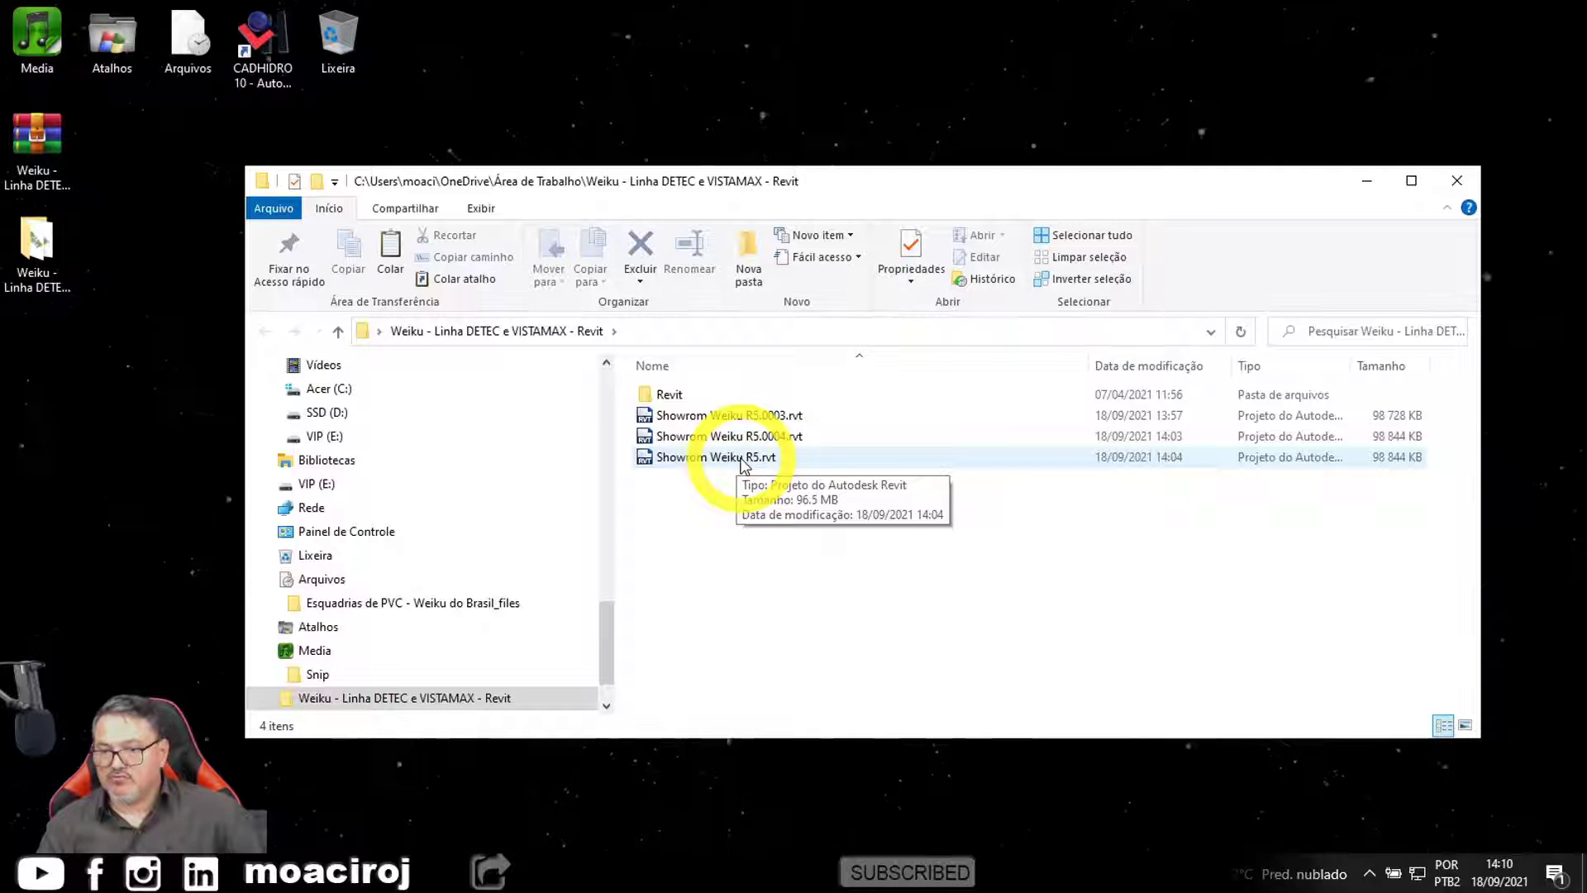
{"action": "double_click", "coordinate": [671, 397]}
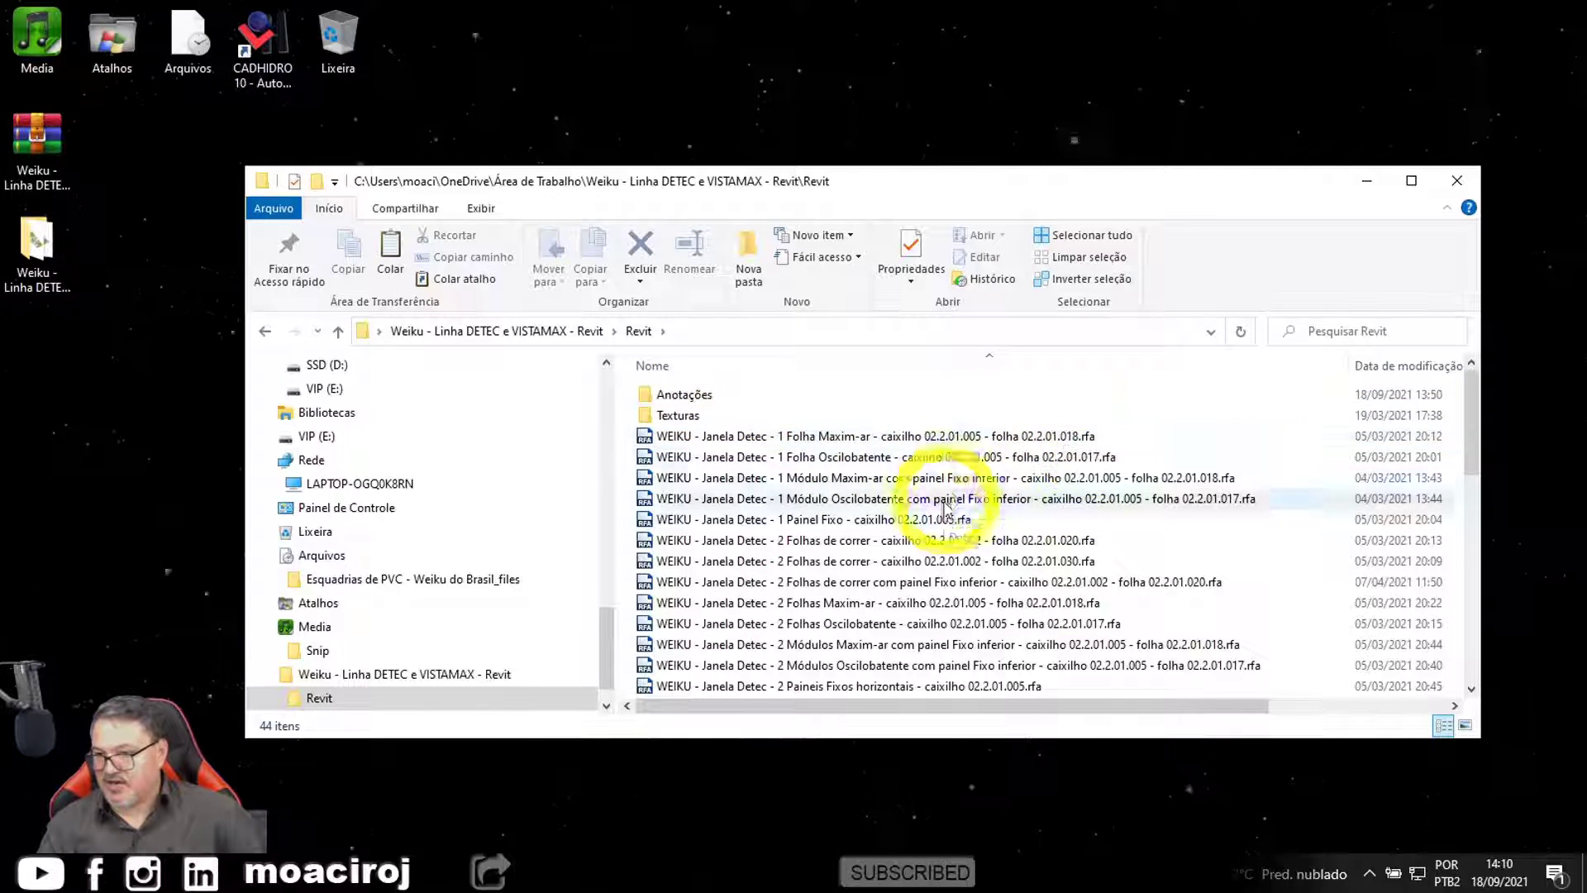
{"action": "scroll", "coordinate": [948, 527], "scroll_direction": "down", "scroll_amount": 10}
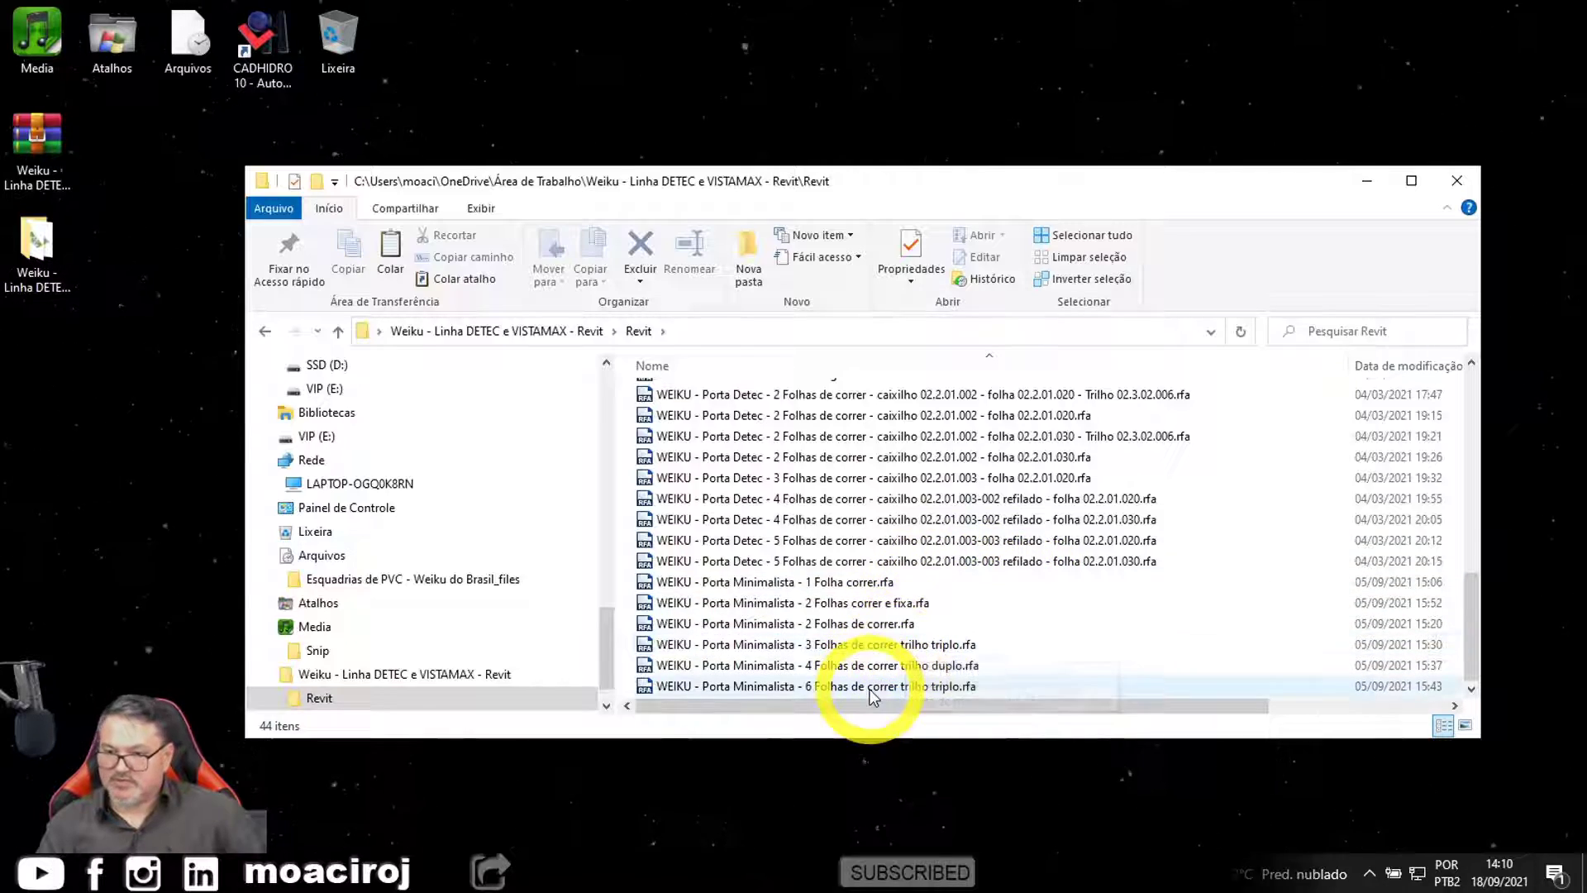
{"action": "scroll", "coordinate": [868, 553], "scroll_direction": "up", "scroll_amount": 9}
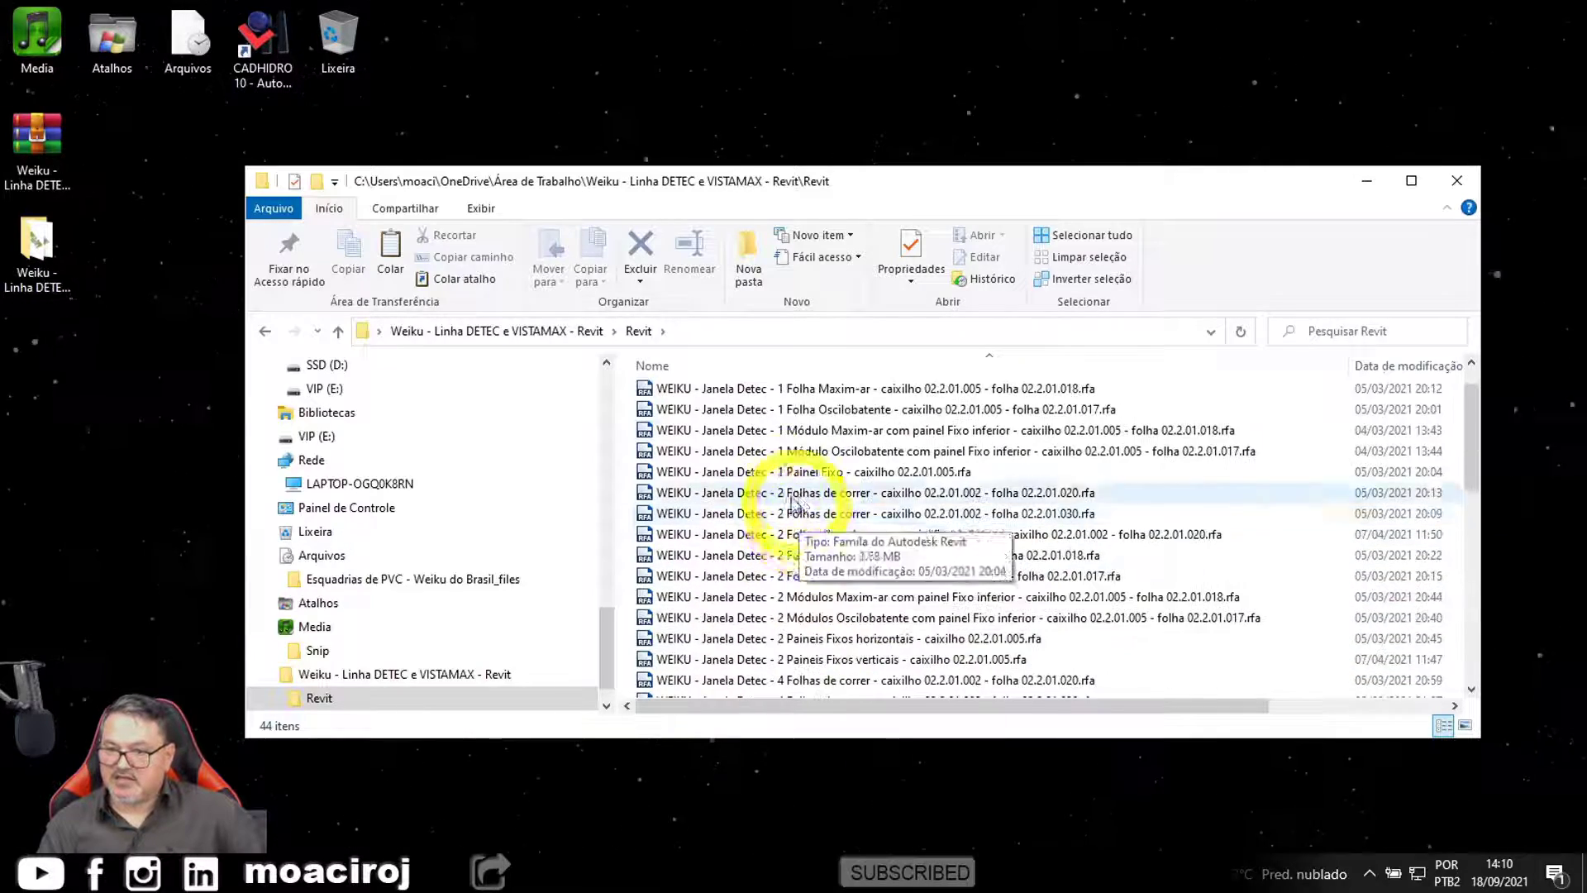
{"action": "scroll", "coordinate": [777, 571], "scroll_direction": "down", "scroll_amount": 10}
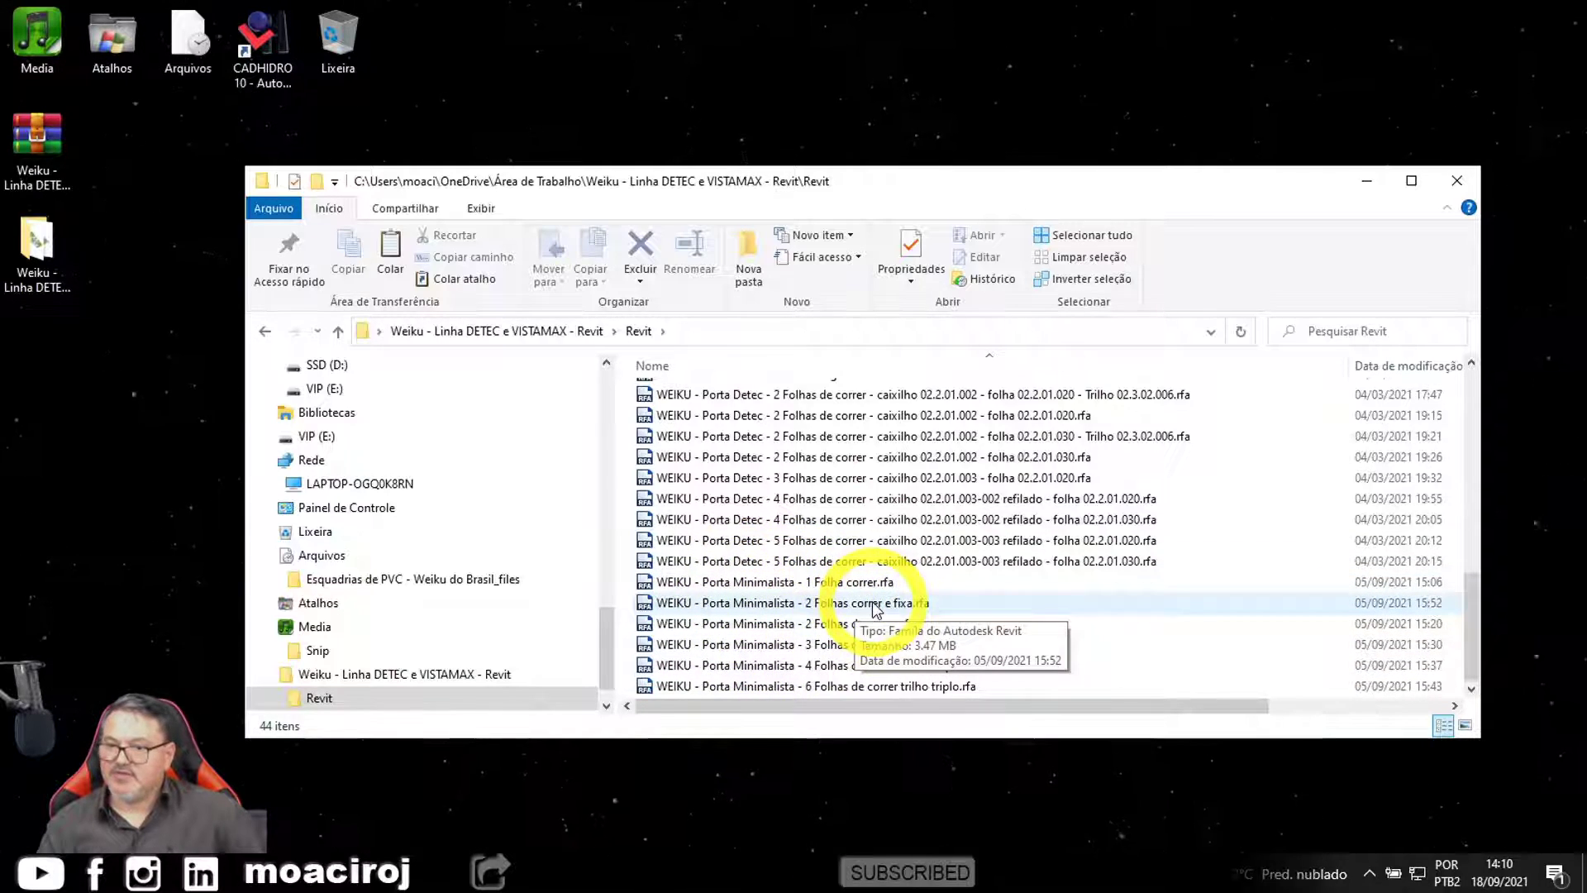
{"action": "scroll", "coordinate": [874, 607], "scroll_direction": "up", "scroll_amount": 3}
{"action": "scroll", "coordinate": [873, 608], "scroll_direction": "up", "scroll_amount": 7}
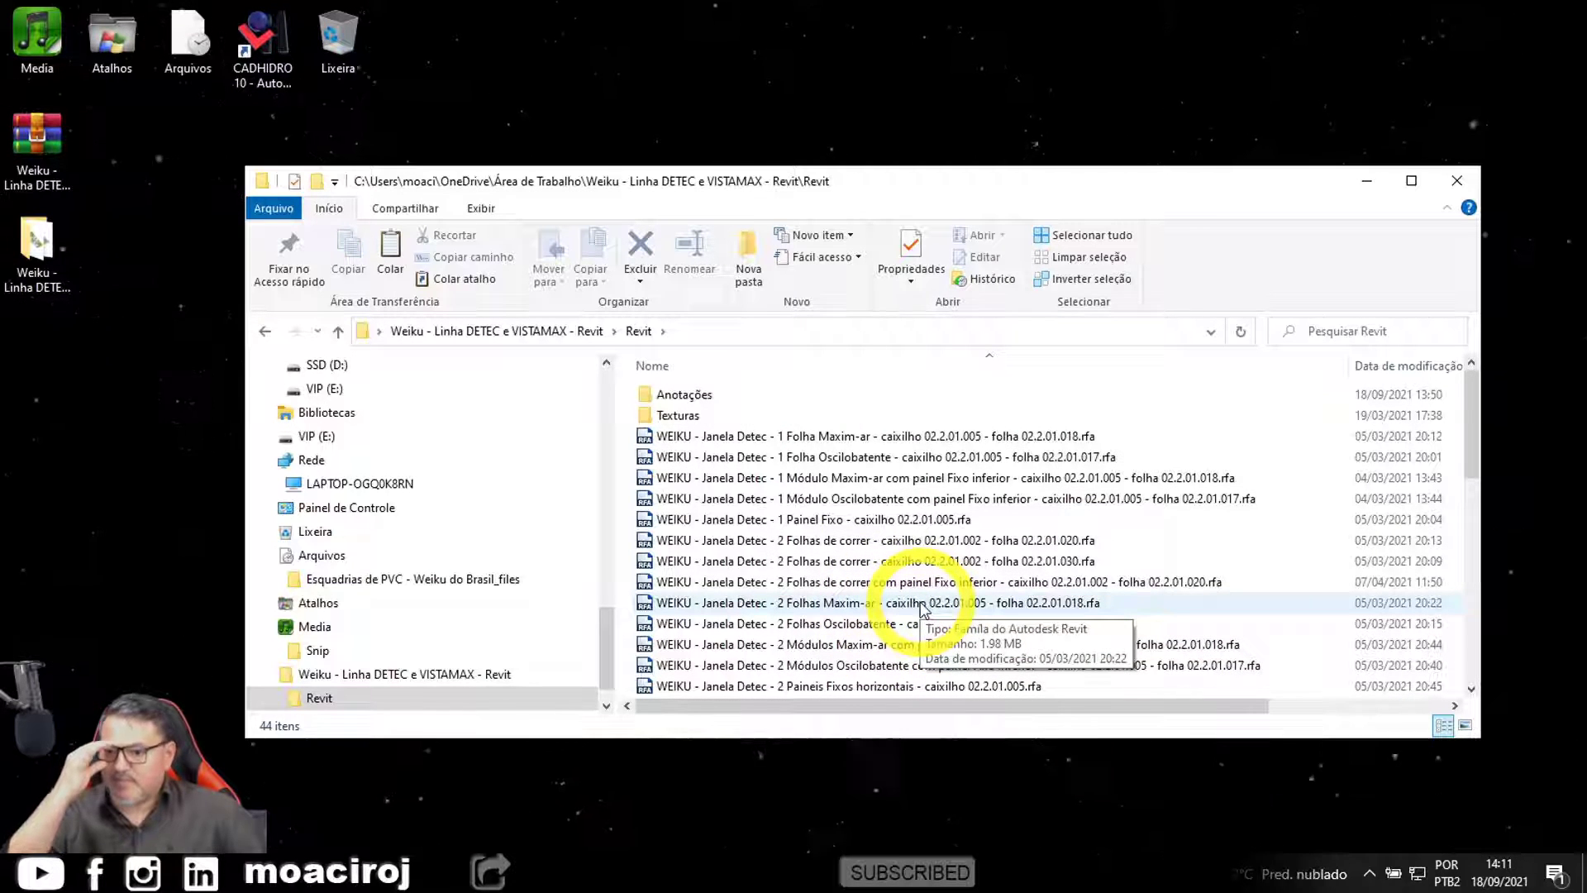
Step: Inspect the contents of the Texturas and Anotações subfolders, and return to the main Weiku - Linha DETEC e VISTAMAX - Revit folder
{"action": "double_click", "coordinate": [703, 415]}
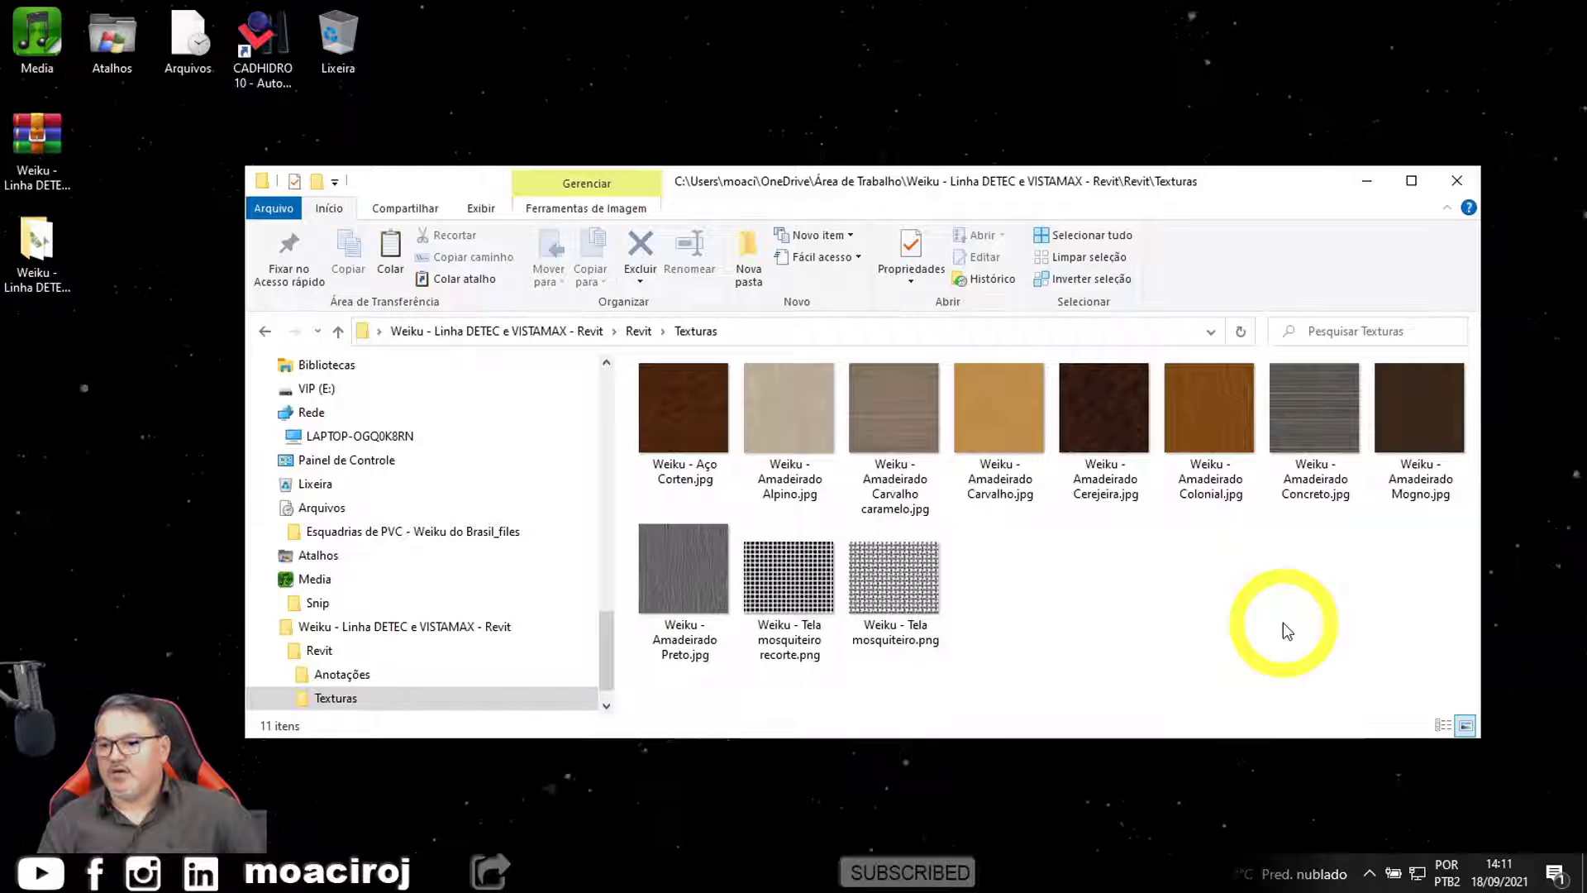
{"action": "left_click", "coordinate": [692, 414]}
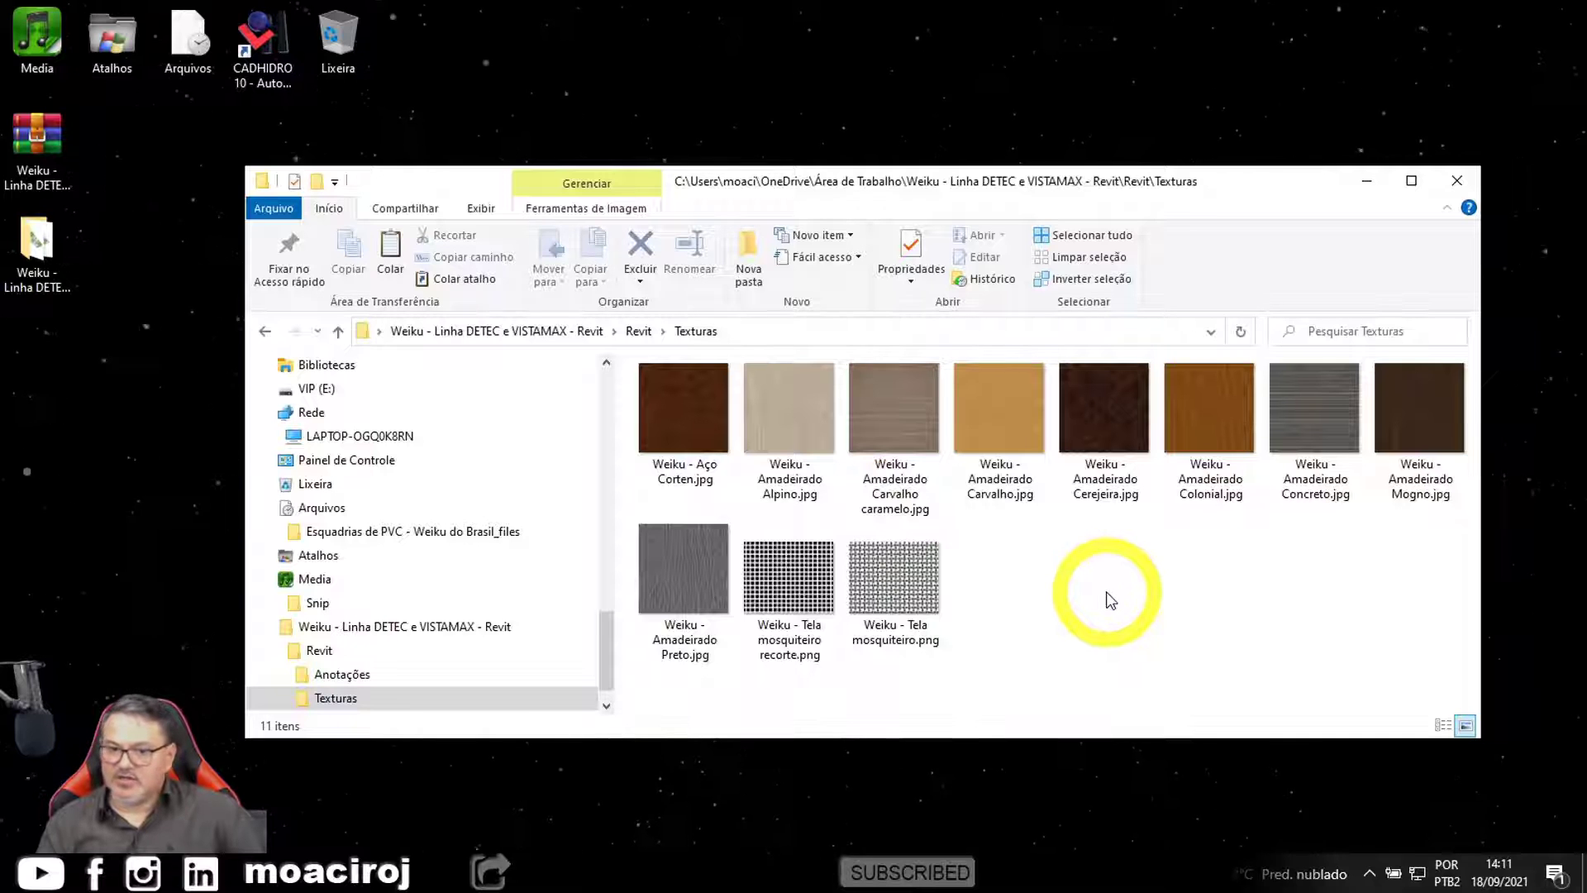
{"action": "left_click", "coordinate": [339, 675]}
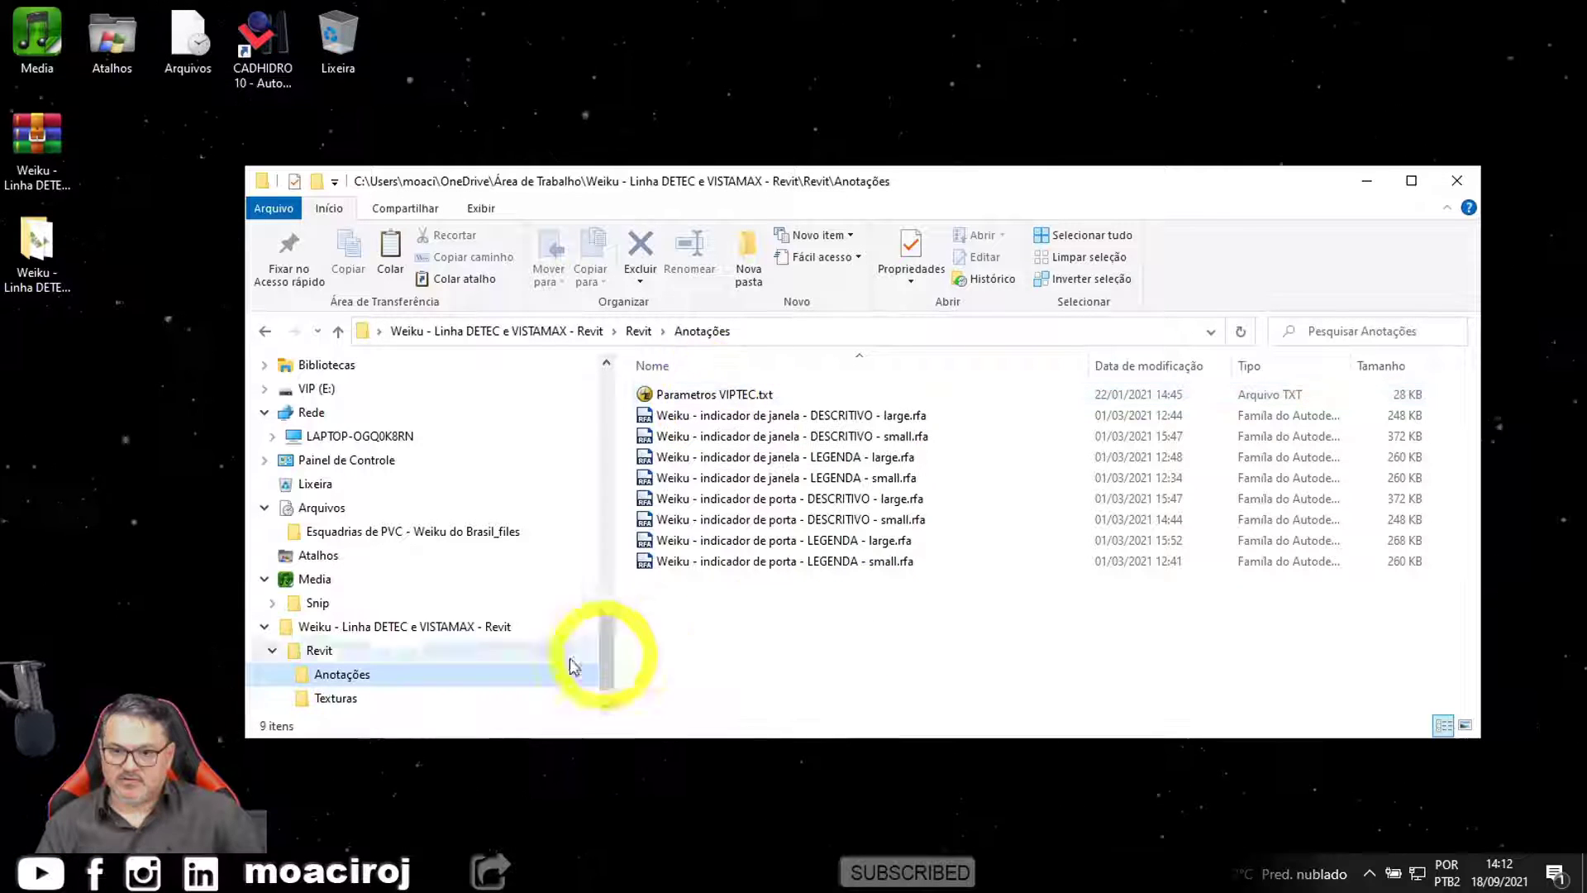
{"action": "left_click", "coordinate": [315, 658]}
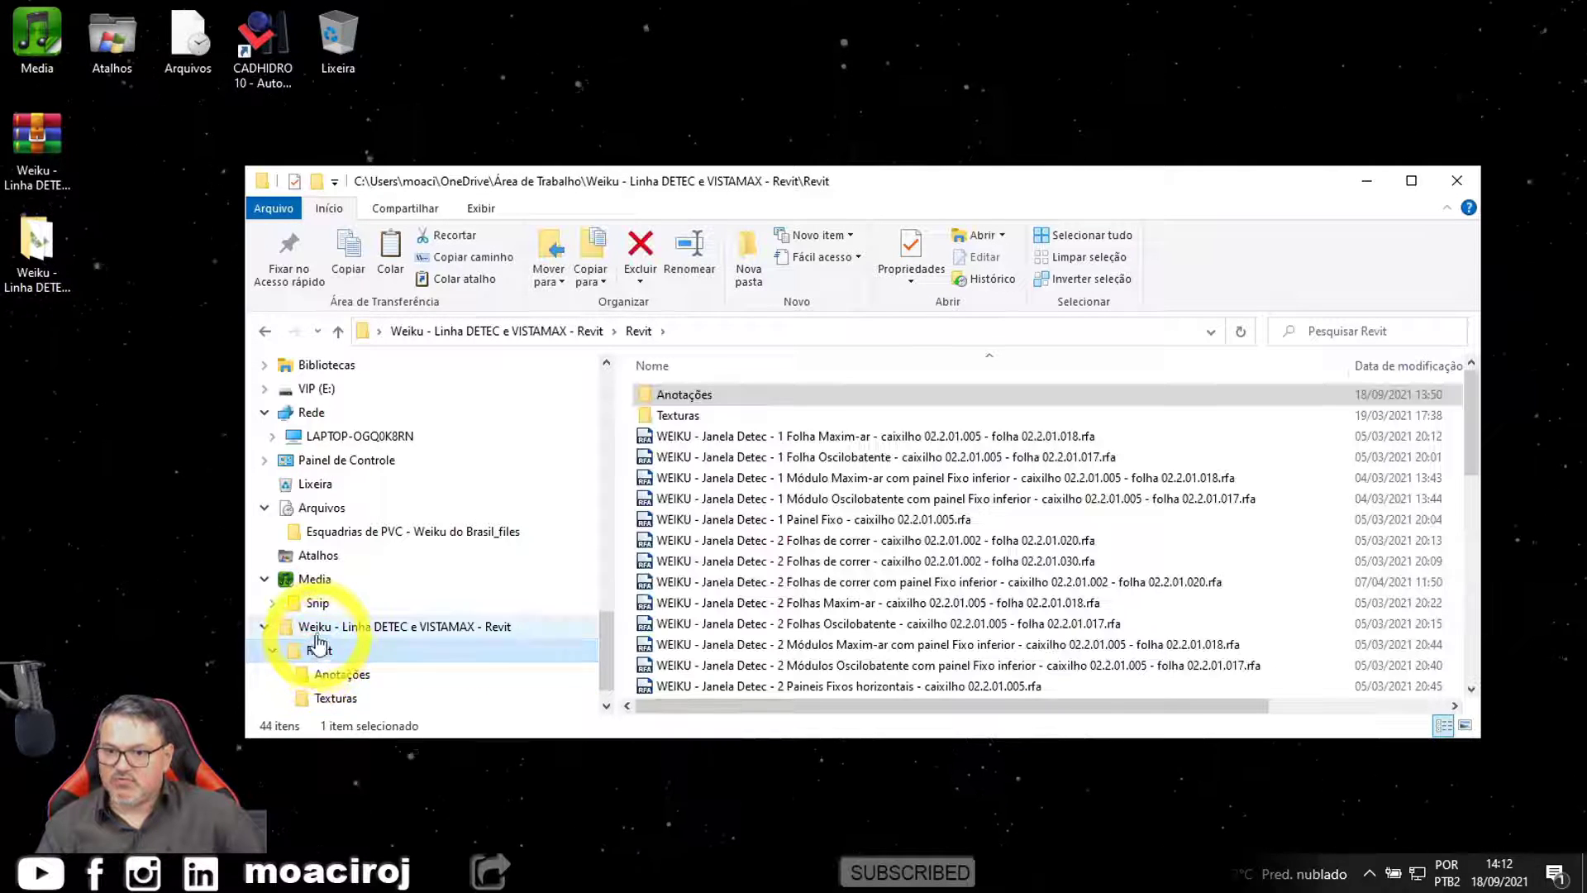
{"action": "left_click", "coordinate": [314, 627]}
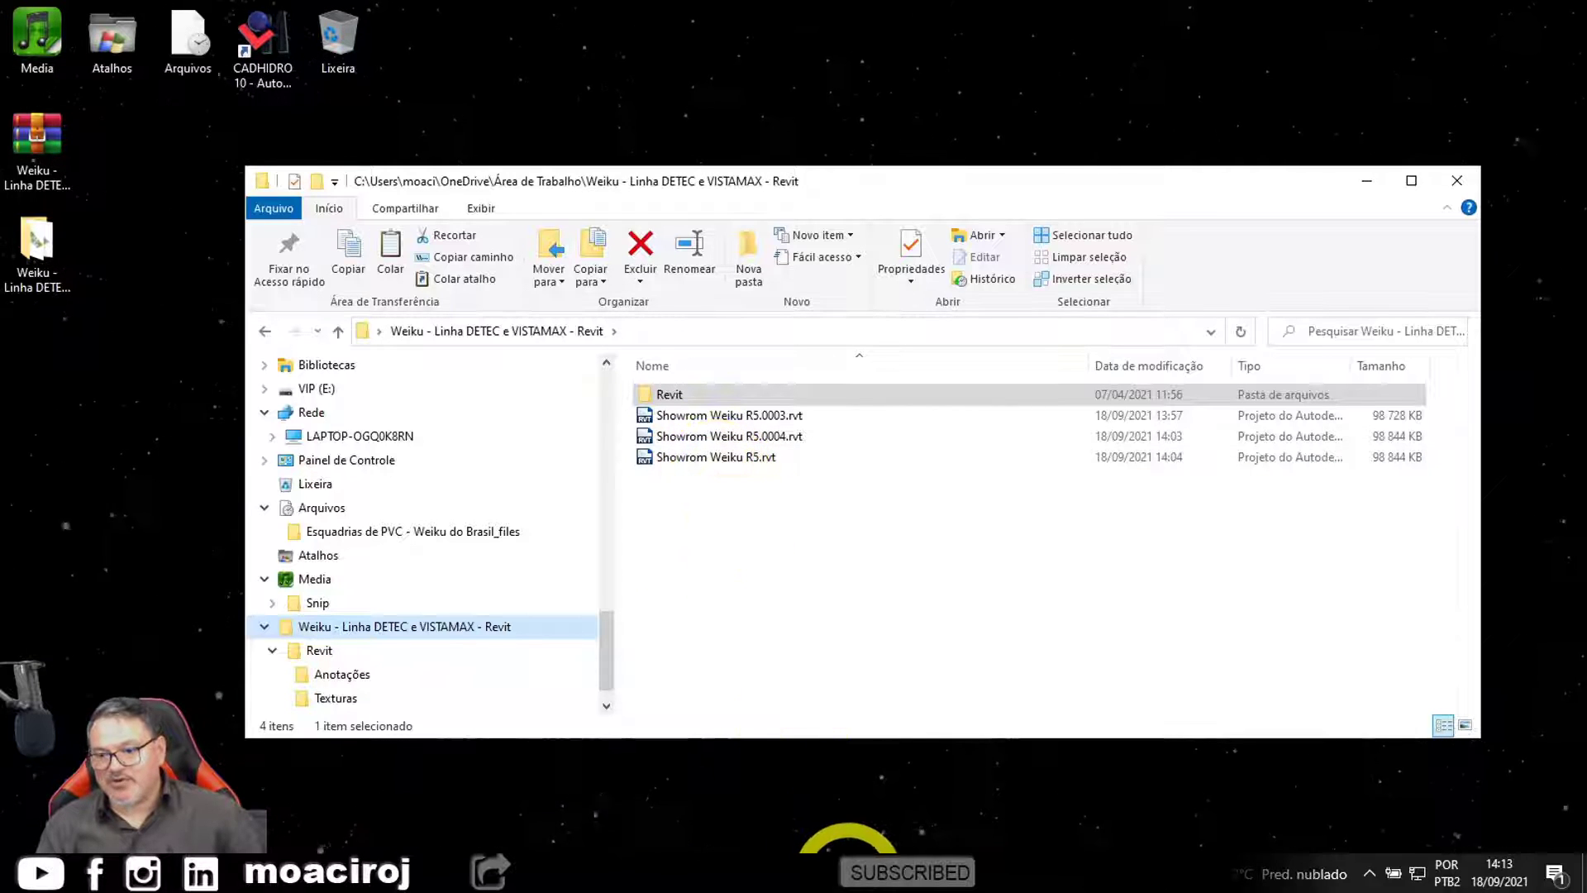
Step: Switch to Revit with the Showrom Weiku R5 project and survey the DETEC and VISTAMAX showroom buildings in the 3D view
{"action": "left_click", "coordinate": [850, 868]}
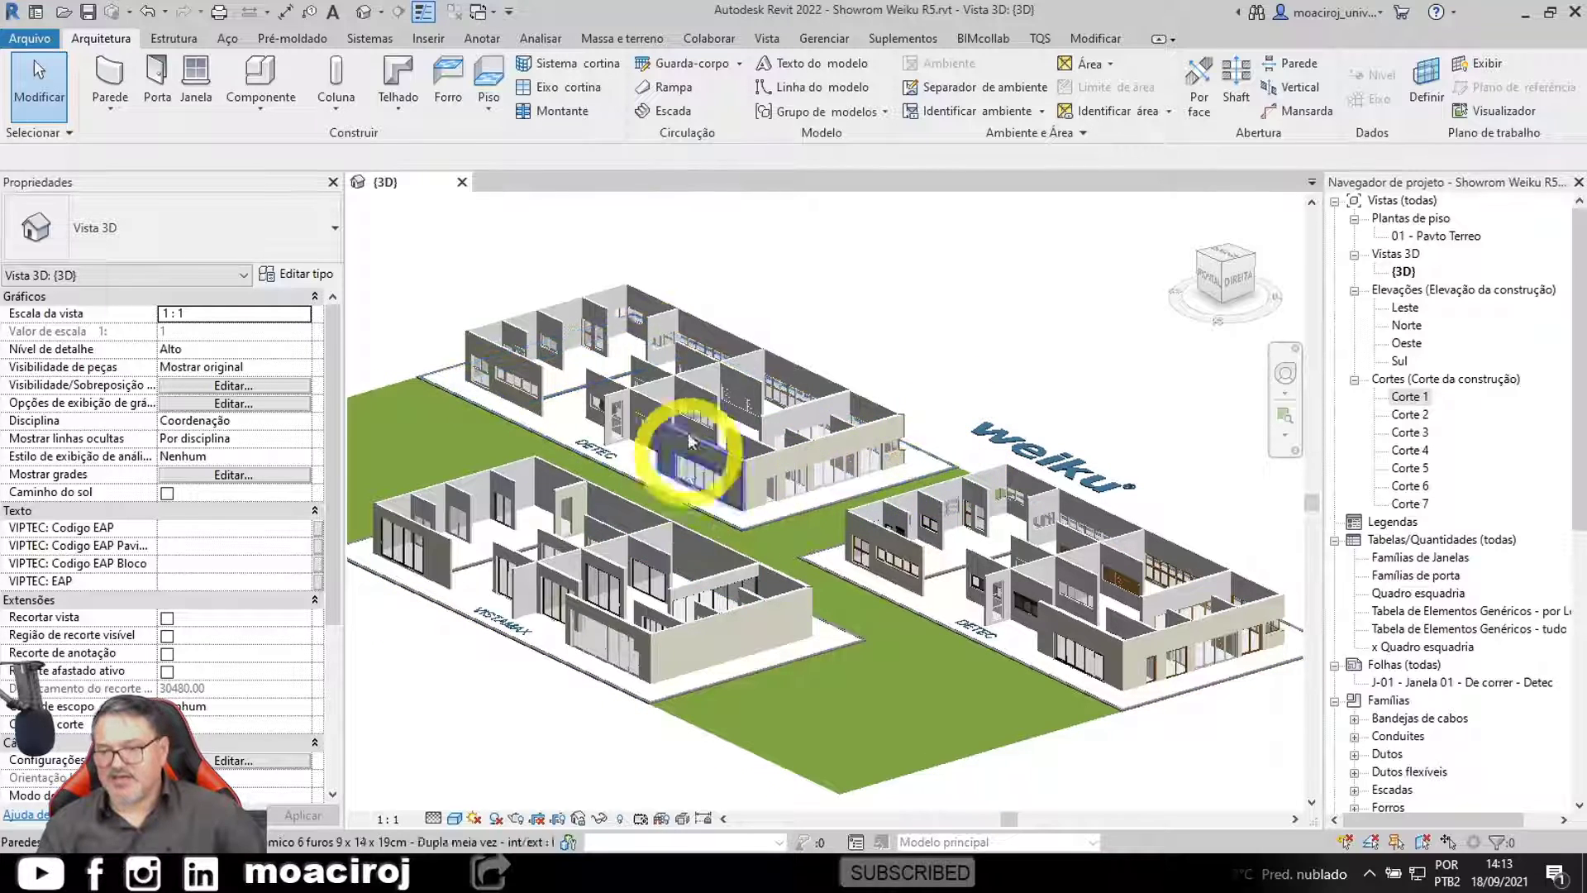
{"action": "middle_click_drag", "start_coordinate": [1013, 537], "coordinate": [687, 356], "text": "shift"}
{"action": "scroll", "coordinate": [757, 473], "scroll_direction": "up", "scroll_amount": 5}
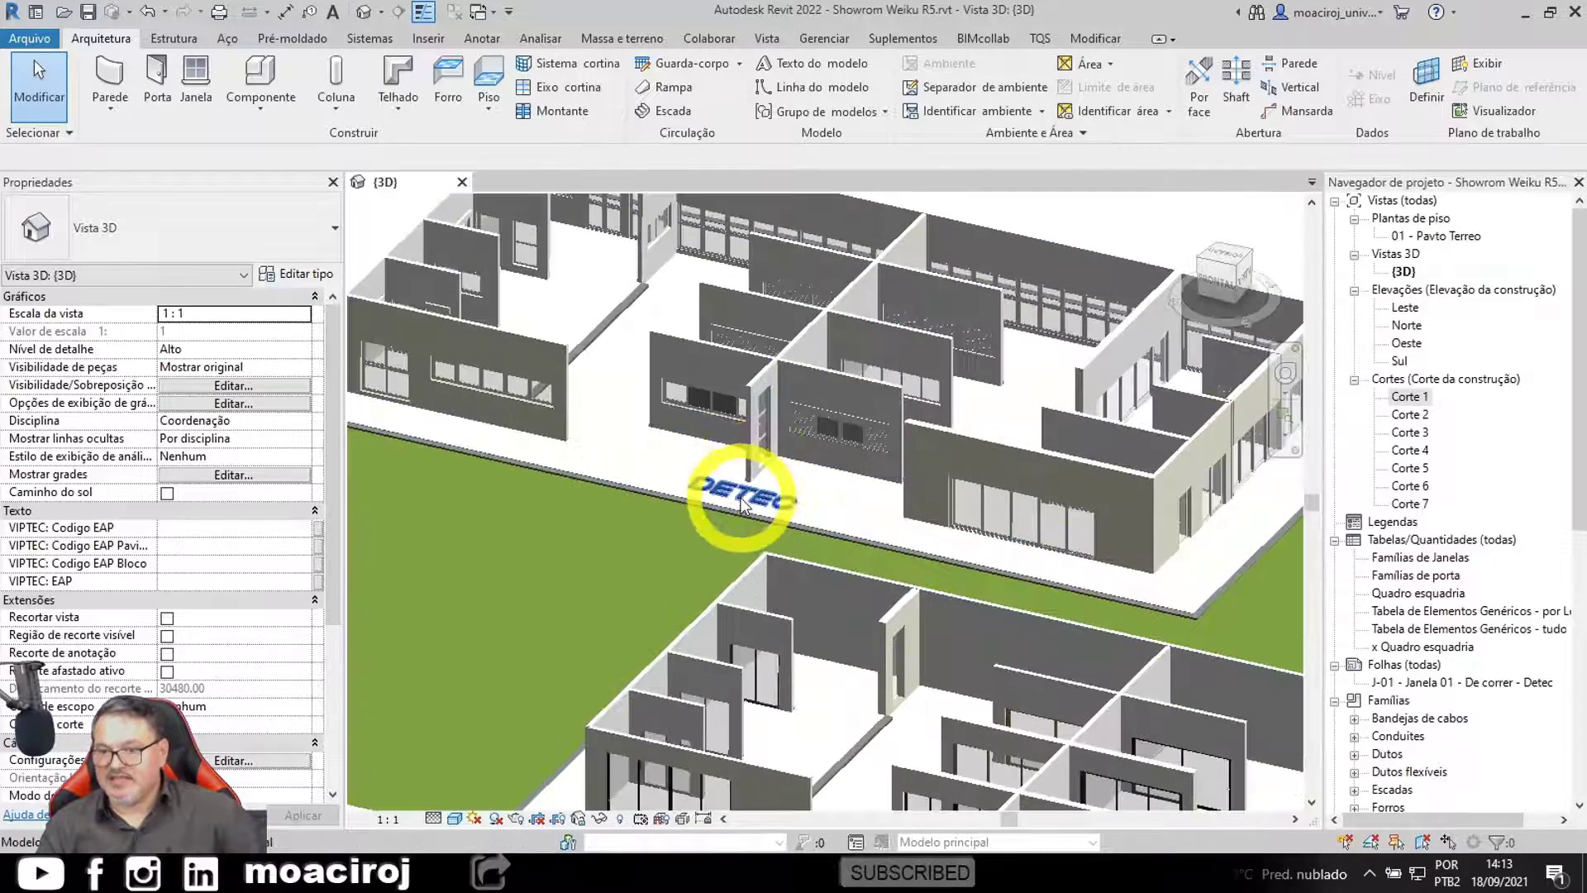
{"action": "middle_click_drag", "start_coordinate": [960, 365], "coordinate": [936, 441]}
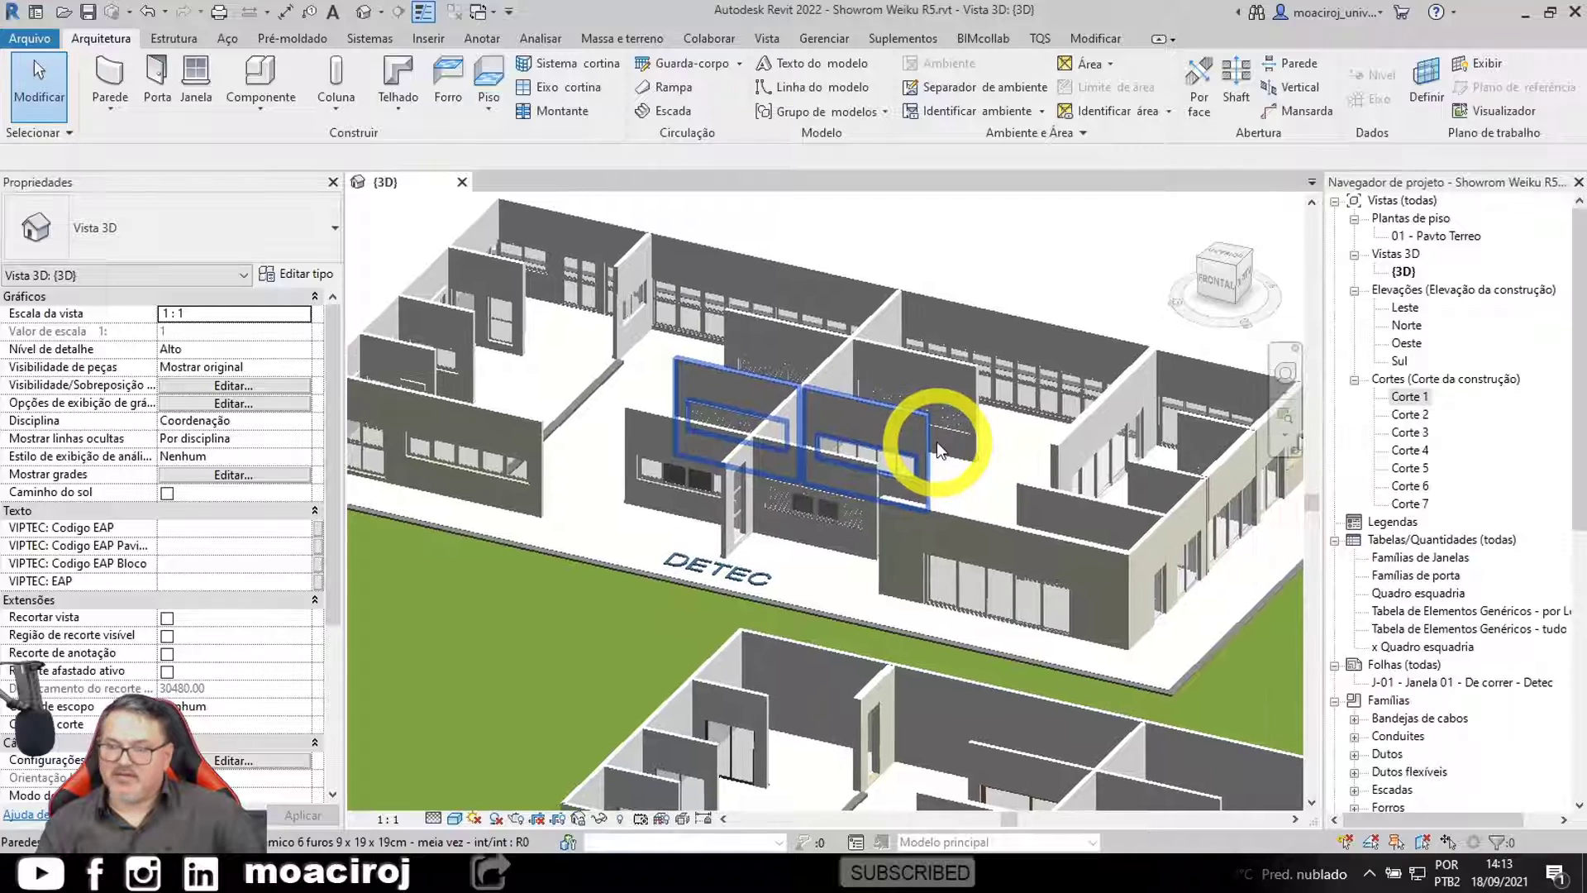
{"action": "scroll", "coordinate": [918, 483], "scroll_direction": "down", "scroll_amount": 1}
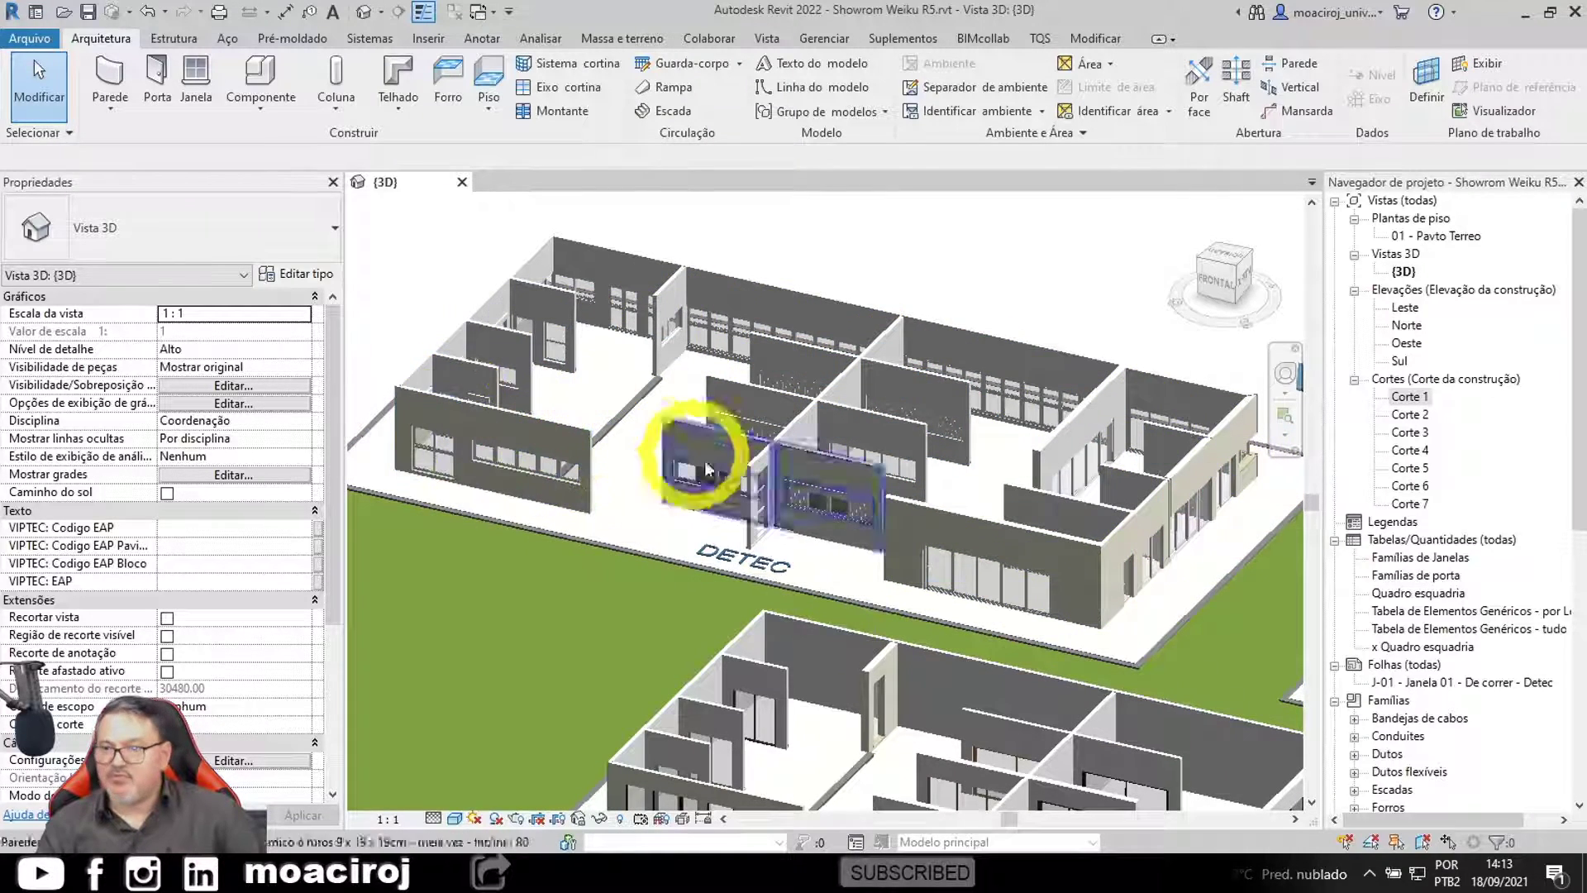
{"action": "middle_click_drag", "start_coordinate": [824, 515], "coordinate": [616, 504]}
{"action": "scroll", "coordinate": [588, 447], "scroll_direction": "down", "scroll_amount": 2}
{"action": "middle_click_drag", "start_coordinate": [934, 507], "coordinate": [776, 525]}
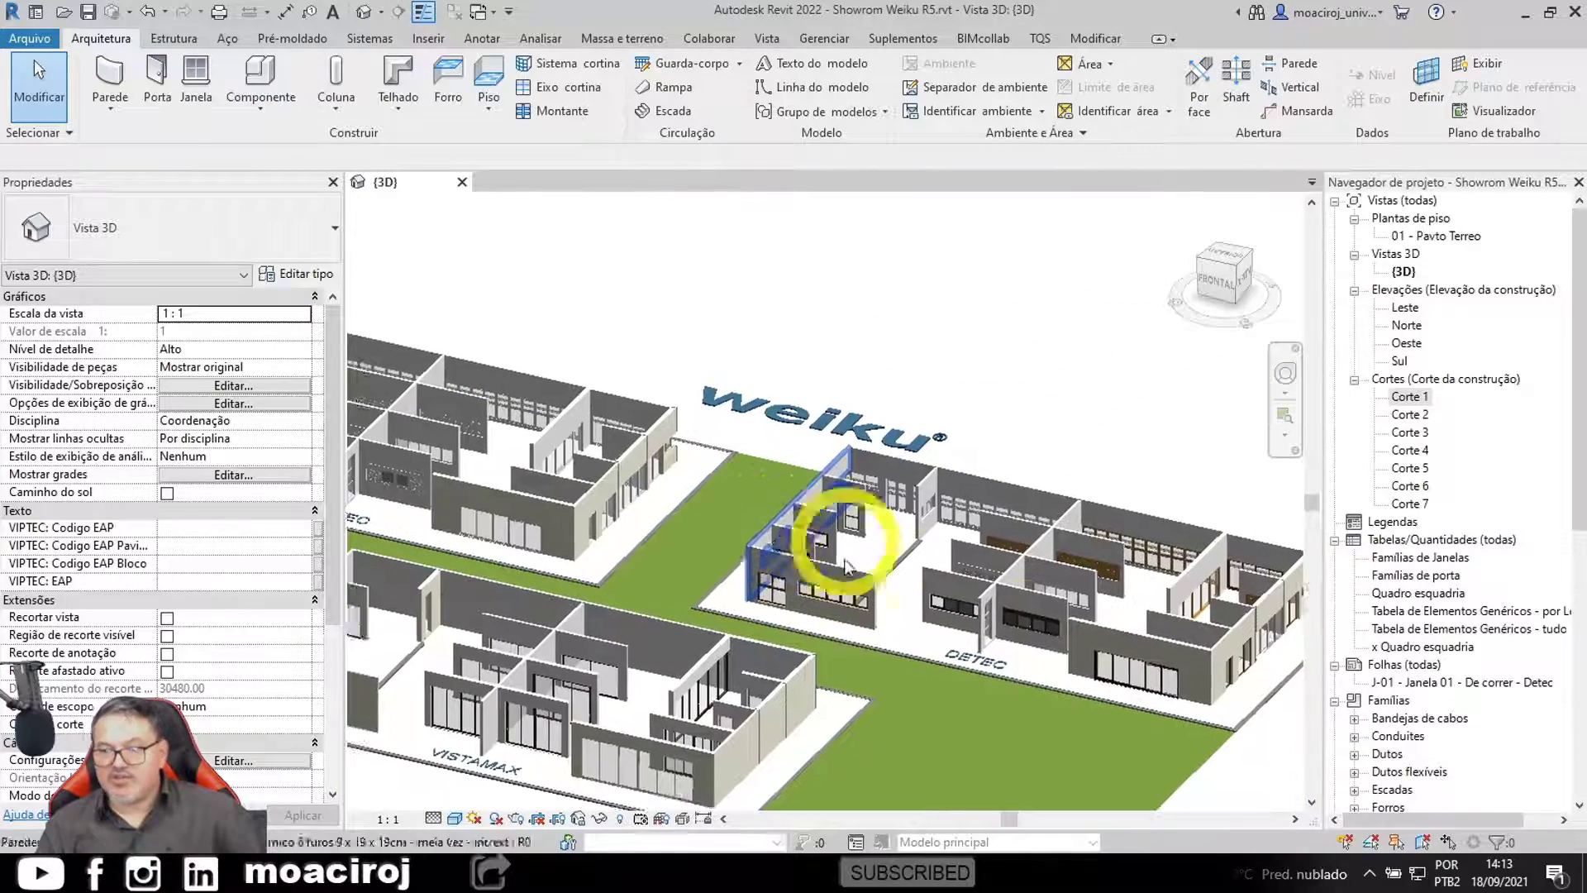
Step: Examine the wood-finish doors of the second DETEC building up close, including their slats, frames and sliding tracks
{"action": "scroll", "coordinate": [1021, 628], "scroll_direction": "up", "scroll_amount": 6}
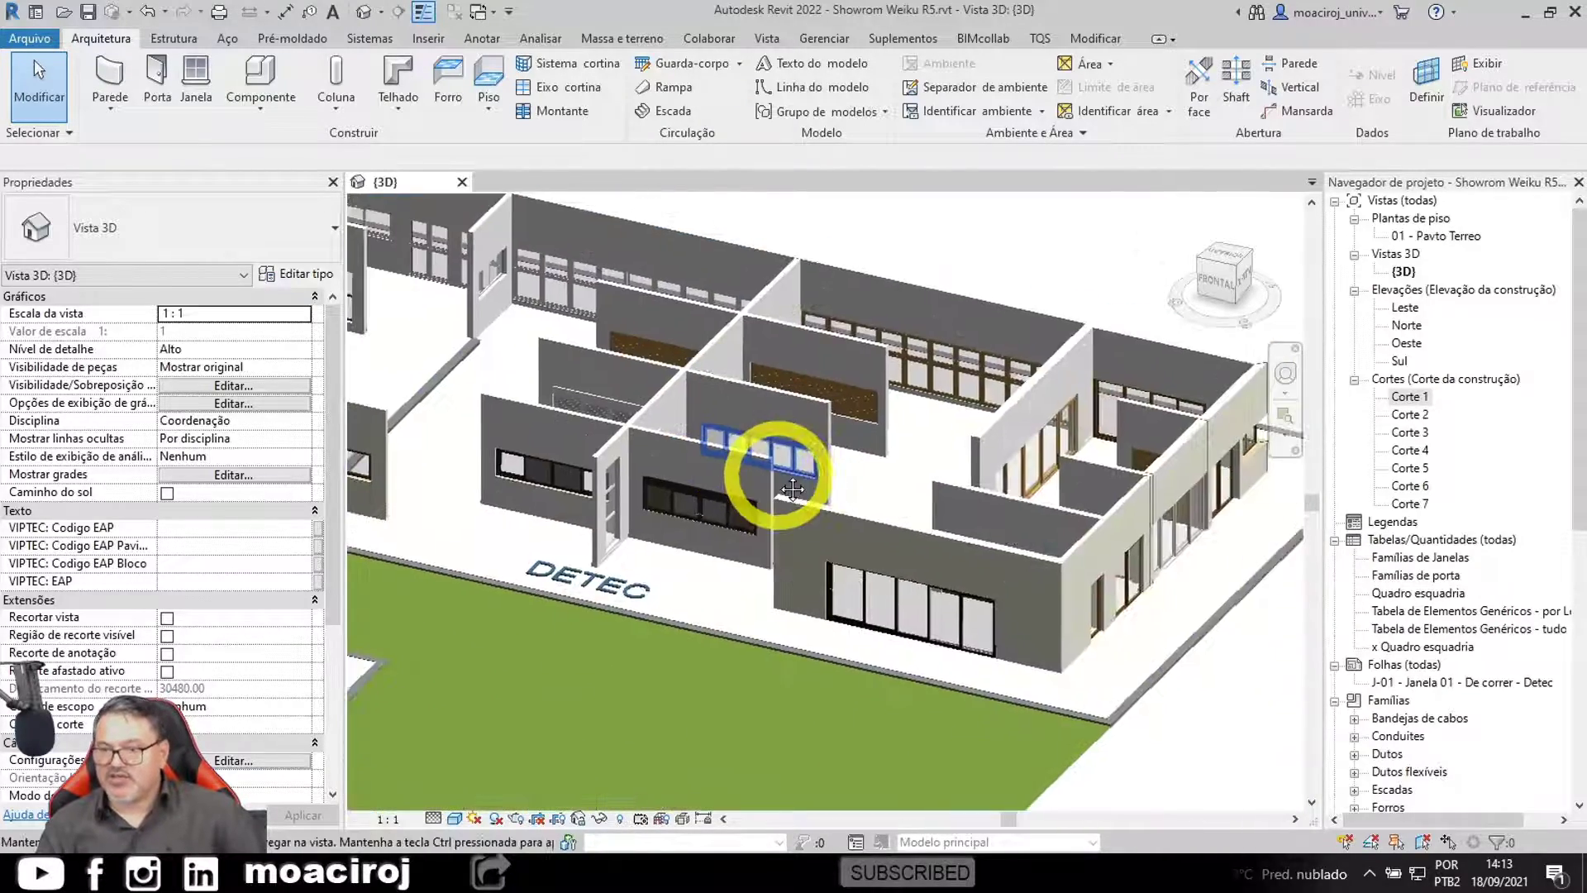
{"action": "scroll", "coordinate": [1109, 468], "scroll_direction": "up", "scroll_amount": 6}
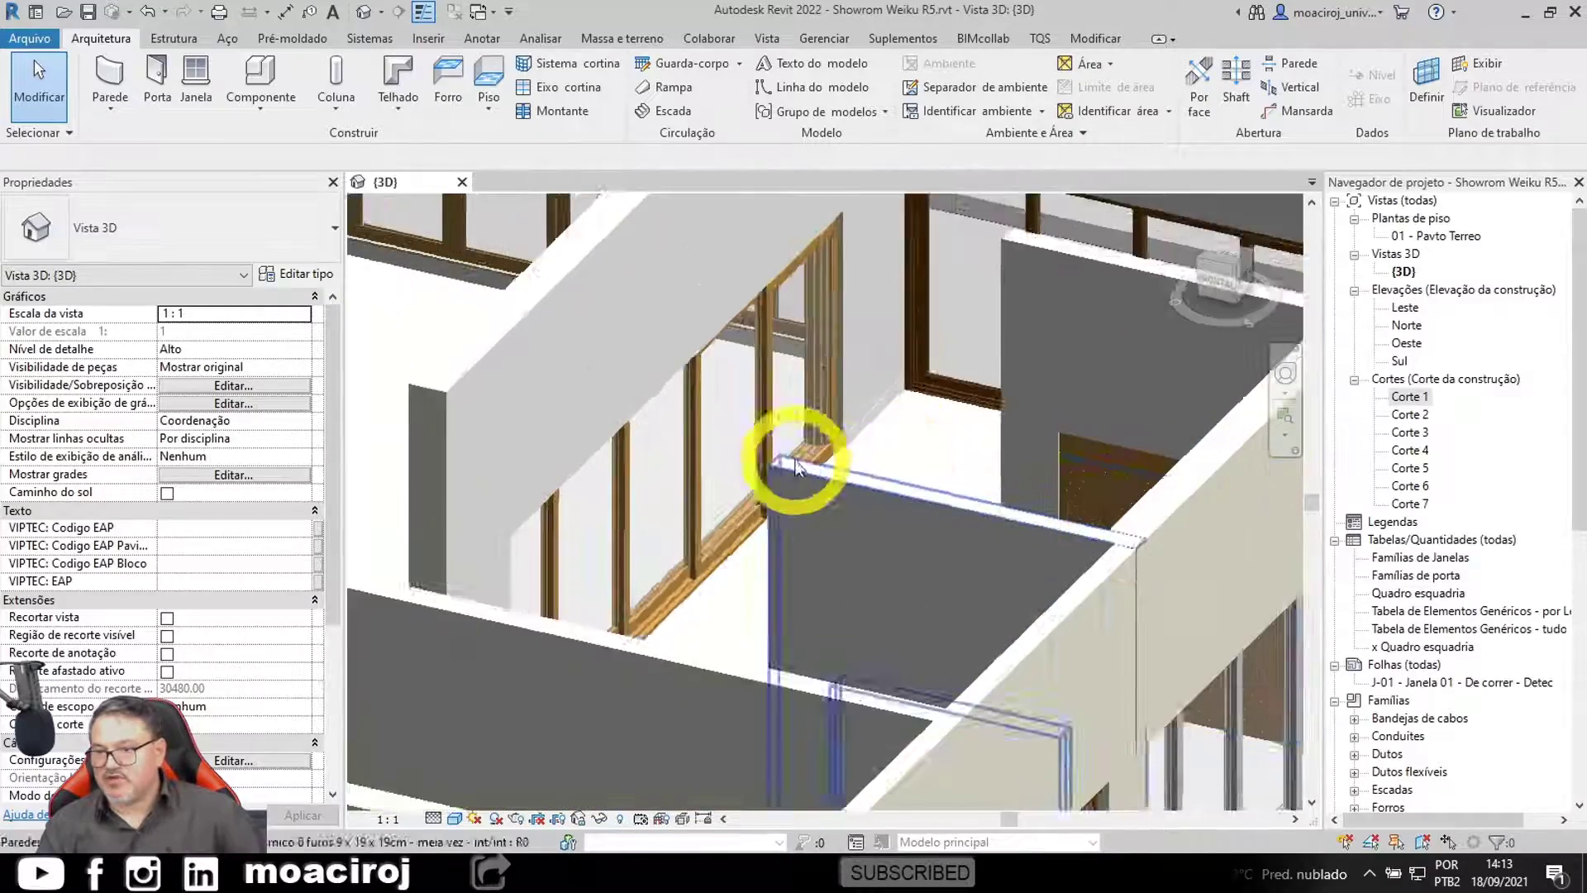
{"action": "middle_click_drag", "start_coordinate": [800, 447], "coordinate": [1116, 498], "text": "shift"}
{"action": "scroll", "coordinate": [1108, 489], "scroll_direction": "up", "scroll_amount": 7}
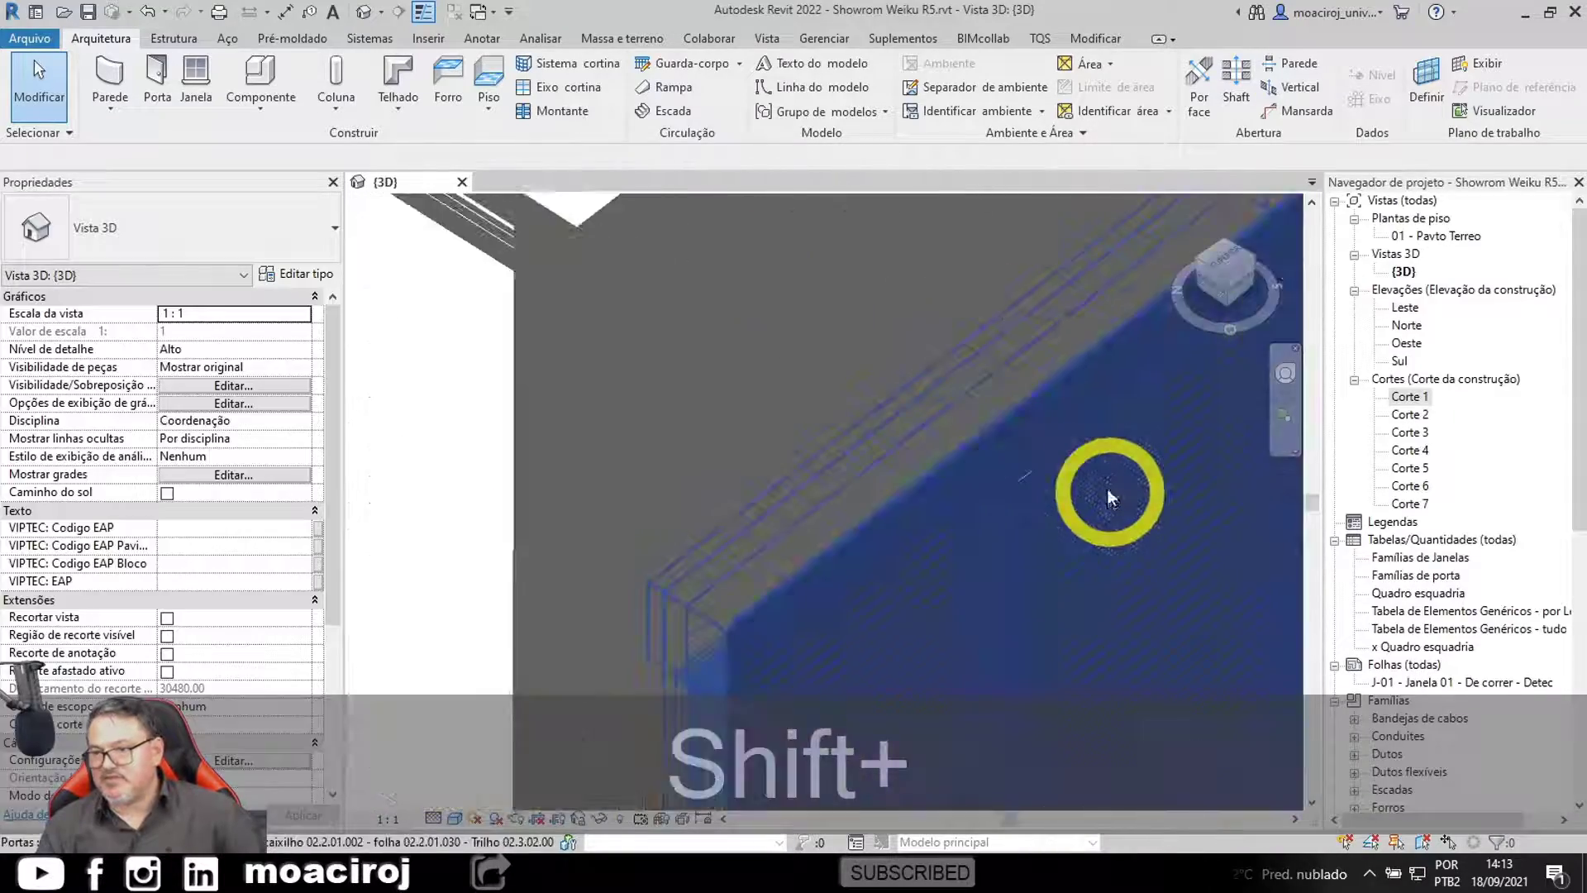
{"action": "scroll", "coordinate": [936, 301], "scroll_direction": "up", "scroll_amount": 2}
{"action": "middle_click_drag", "start_coordinate": [936, 300], "coordinate": [742, 95]}
{"action": "scroll", "coordinate": [767, 345], "scroll_direction": "up", "scroll_amount": 3}
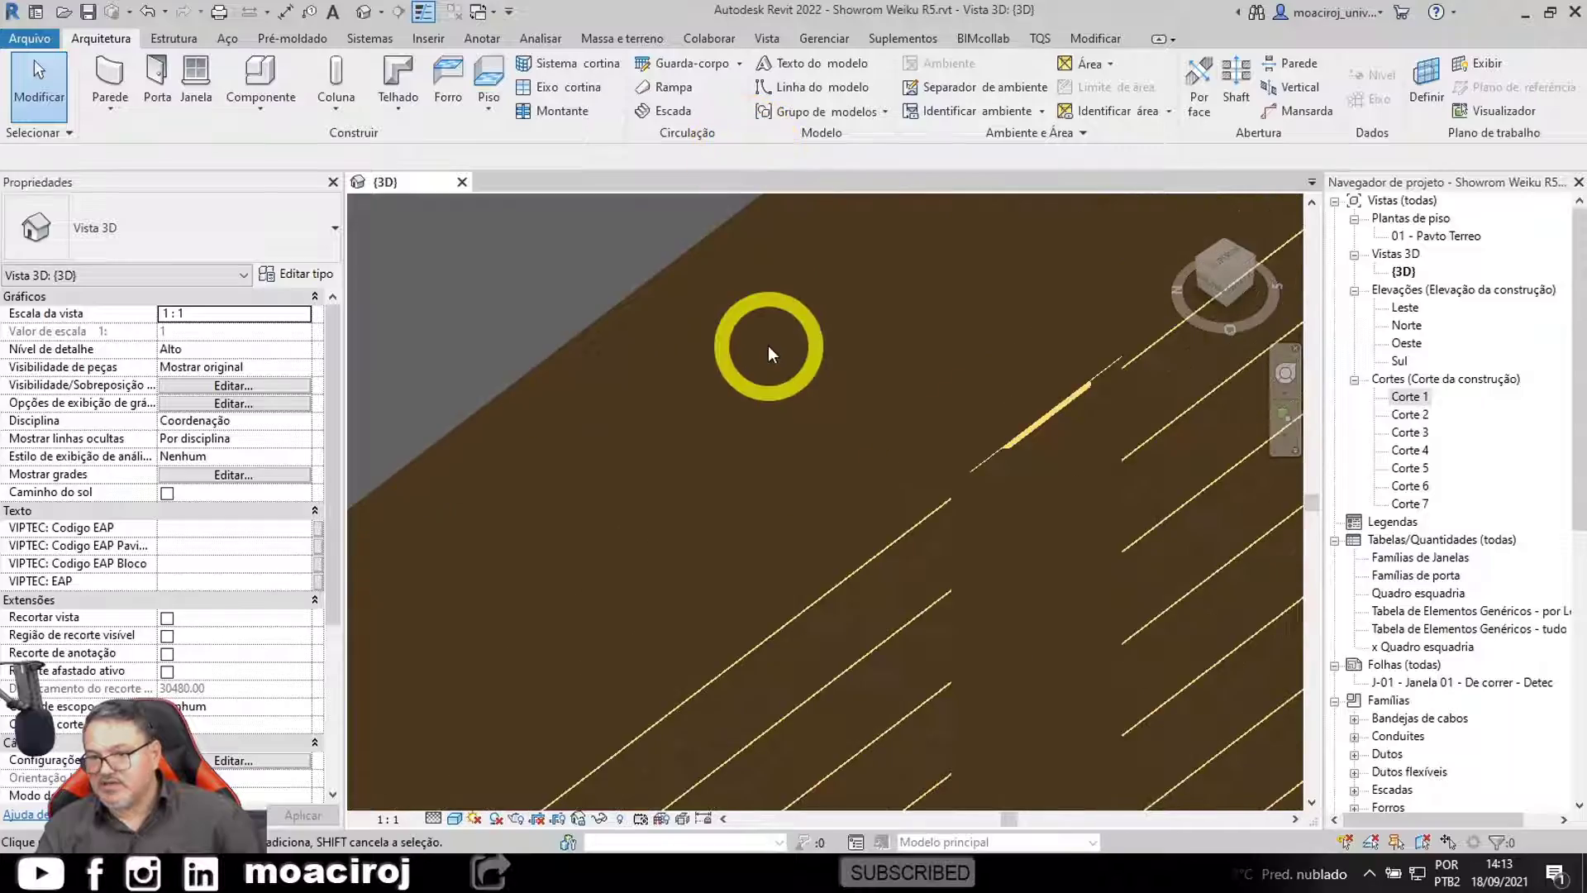
{"action": "scroll", "coordinate": [595, 283], "scroll_direction": "down", "scroll_amount": 6}
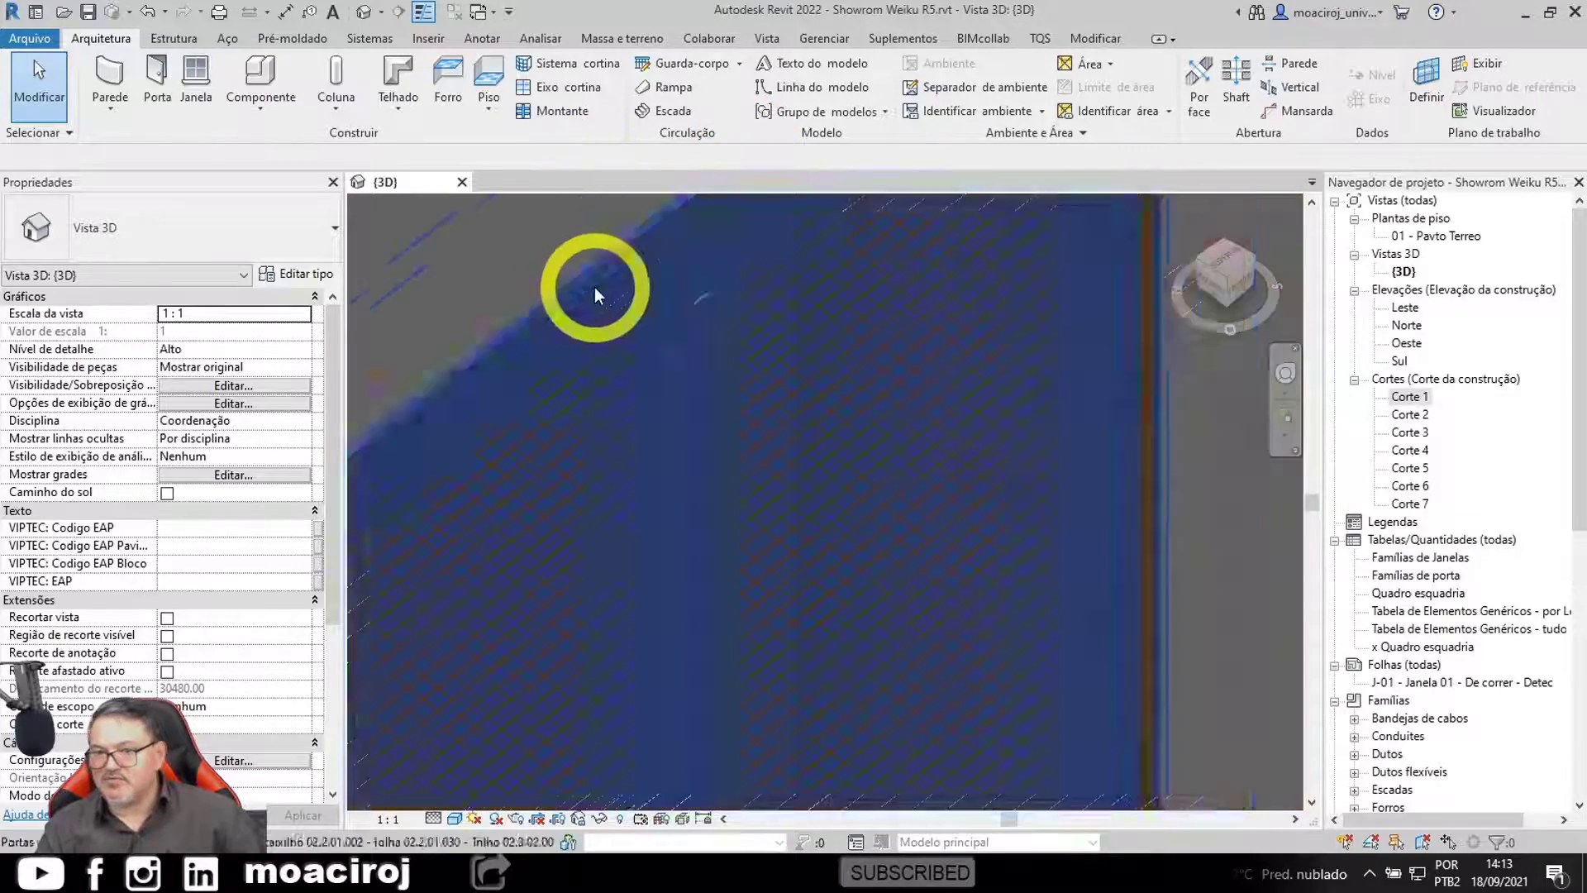
{"action": "scroll", "coordinate": [652, 588], "scroll_direction": "up", "scroll_amount": 2}
{"action": "scroll", "coordinate": [981, 347], "scroll_direction": "up", "scroll_amount": 2}
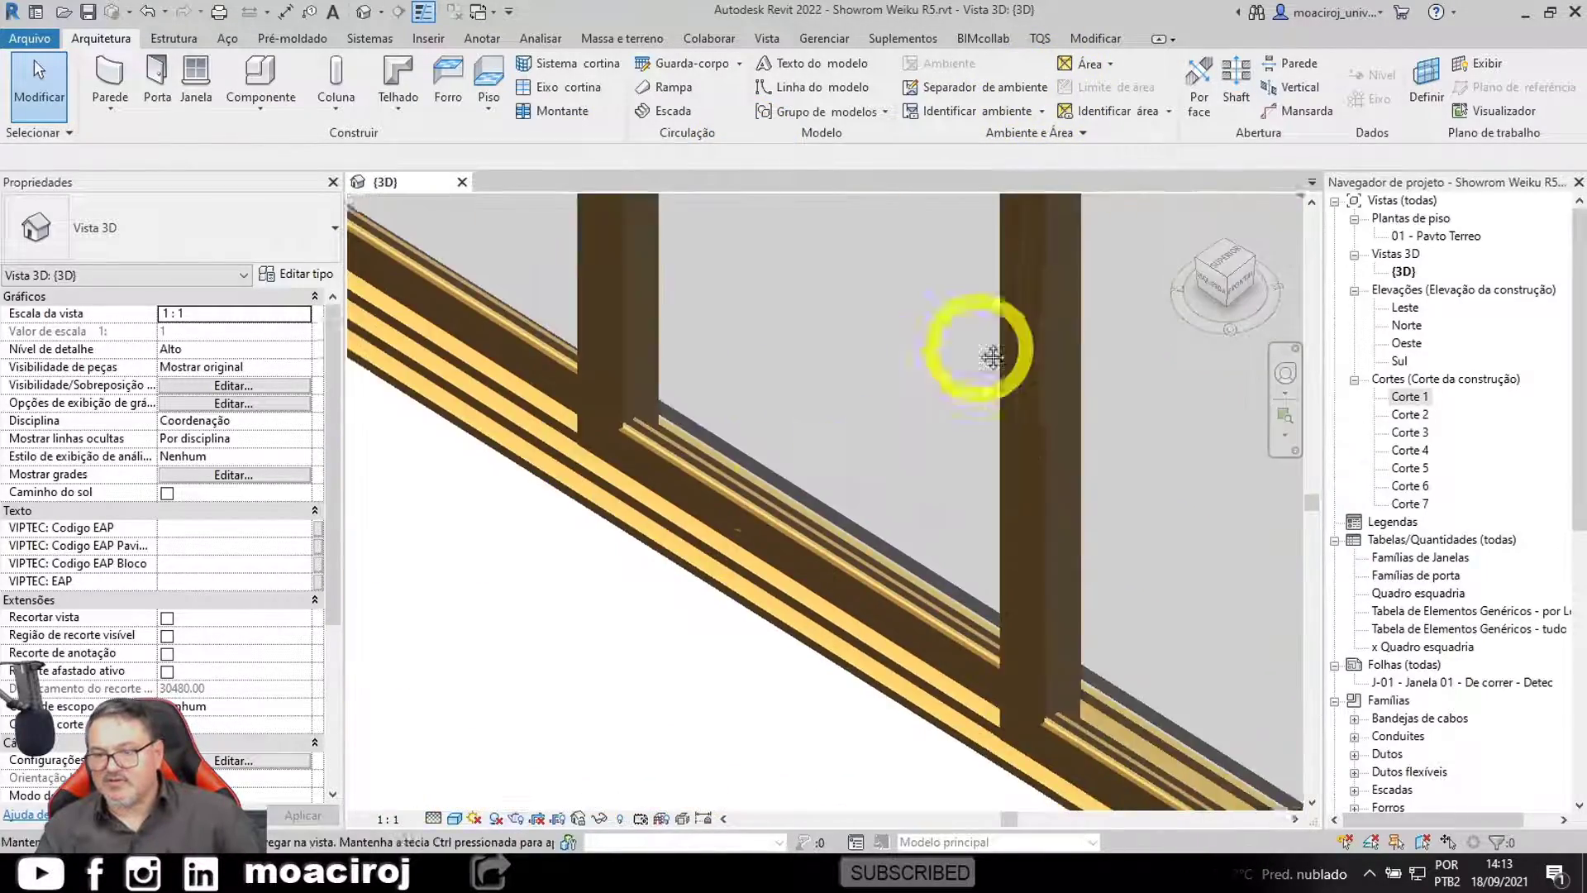
{"action": "scroll", "coordinate": [610, 531], "scroll_direction": "up", "scroll_amount": 4}
{"action": "scroll", "coordinate": [611, 550], "scroll_direction": "down", "scroll_amount": 5}
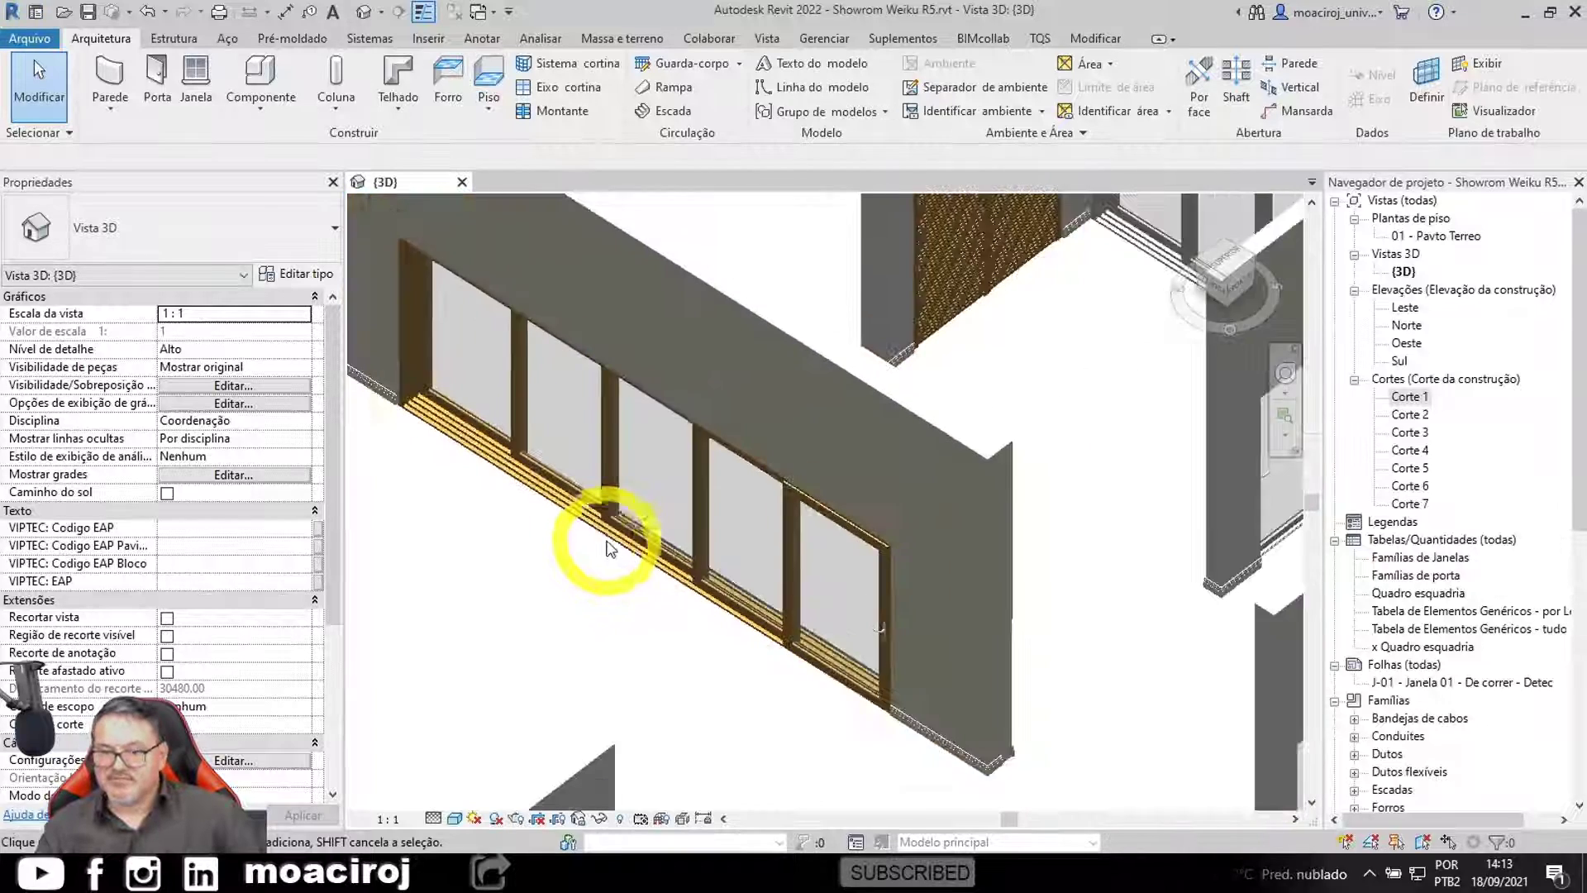
Step: Set the 3D view's visual style to Realista to show the sliding door's material textures
{"action": "left_click", "coordinate": [453, 821]}
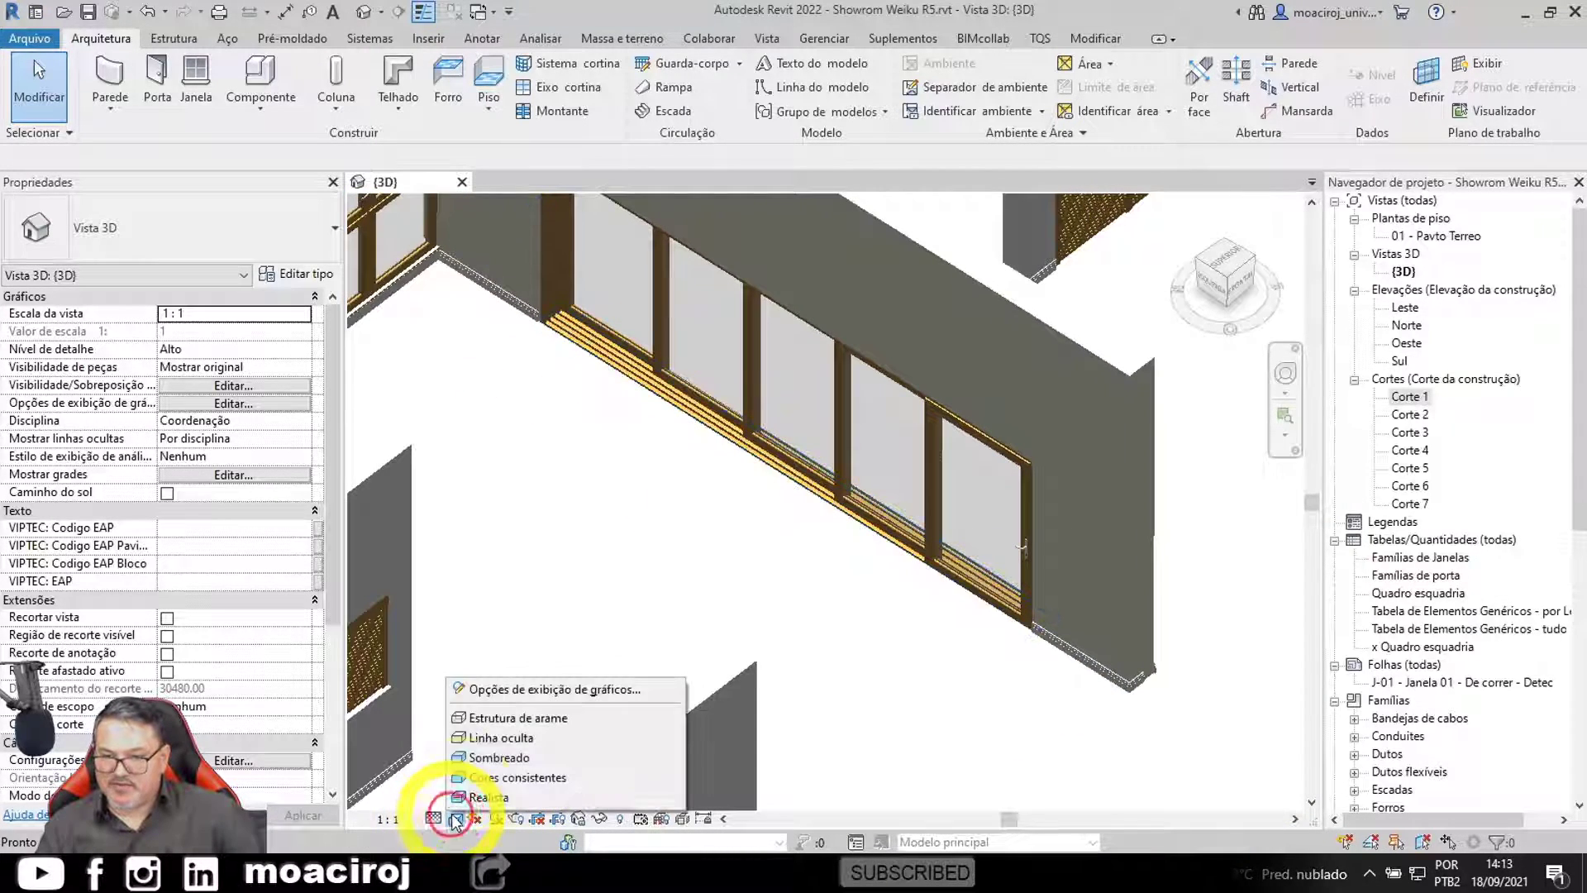
{"action": "left_click", "coordinate": [824, 536]}
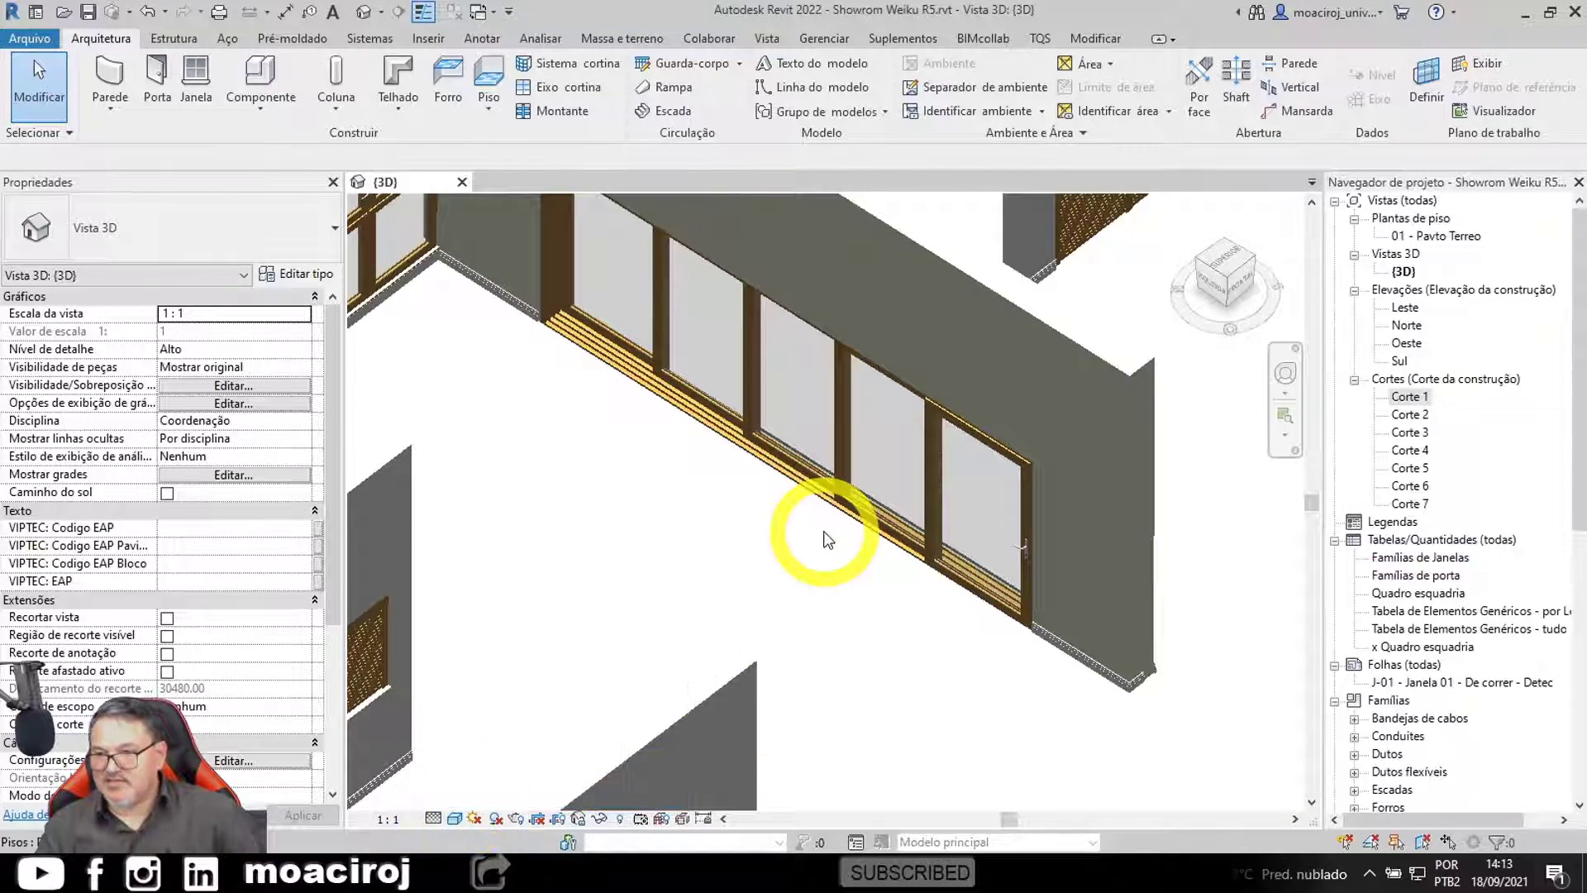
{"action": "scroll", "coordinate": [826, 509], "scroll_direction": "up", "scroll_amount": 6}
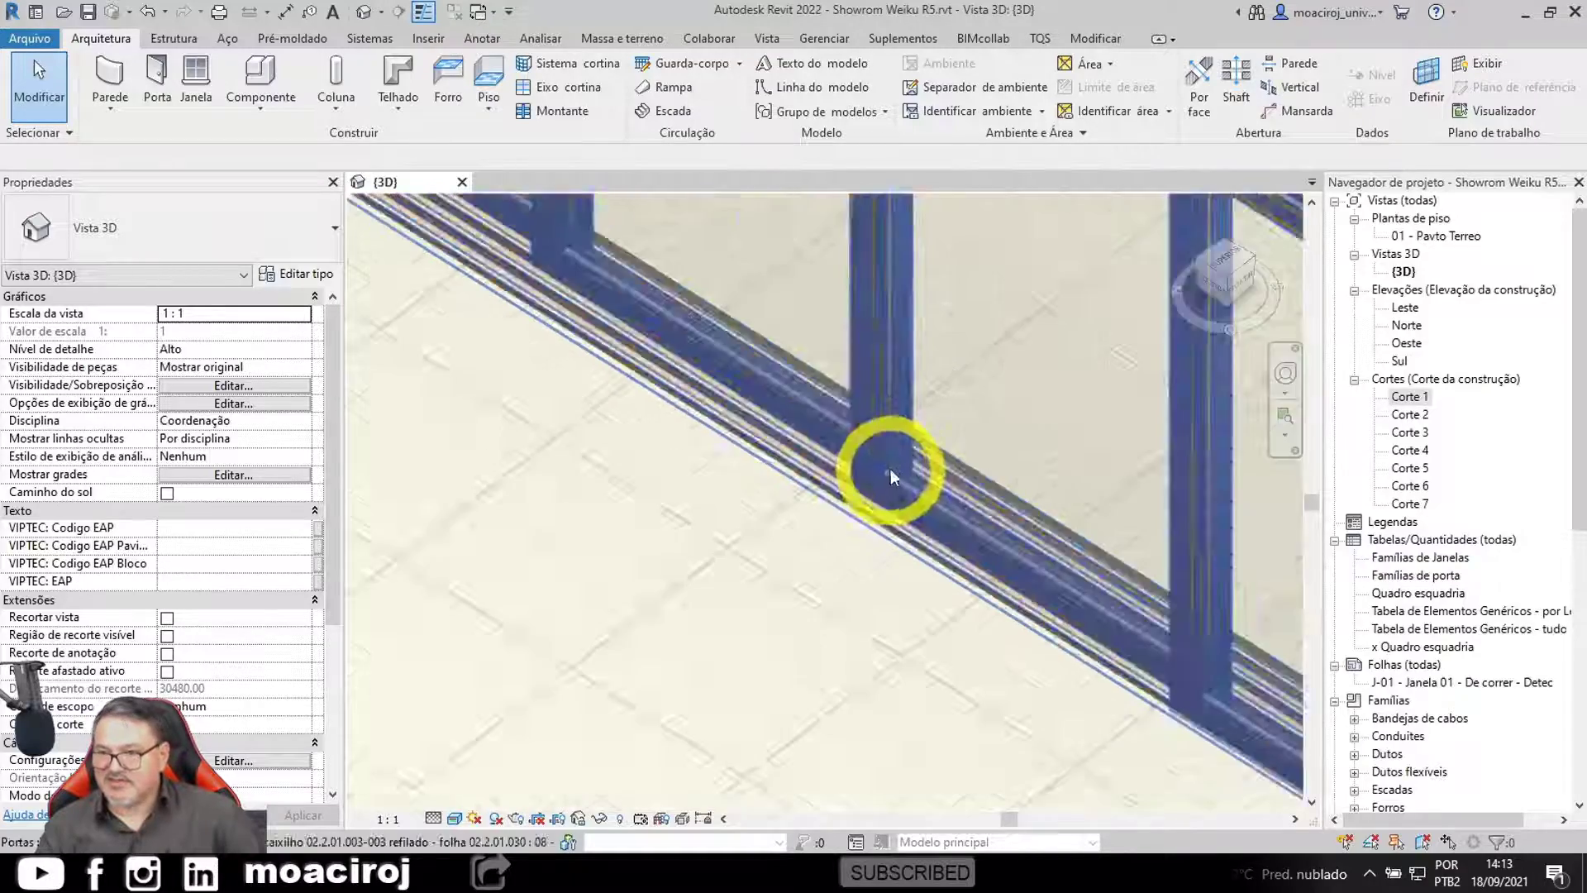
Step: Examine the wood texture on the sliding door's lower frame and bottom tracks
{"action": "scroll", "coordinate": [744, 665], "scroll_direction": "up", "scroll_amount": 8}
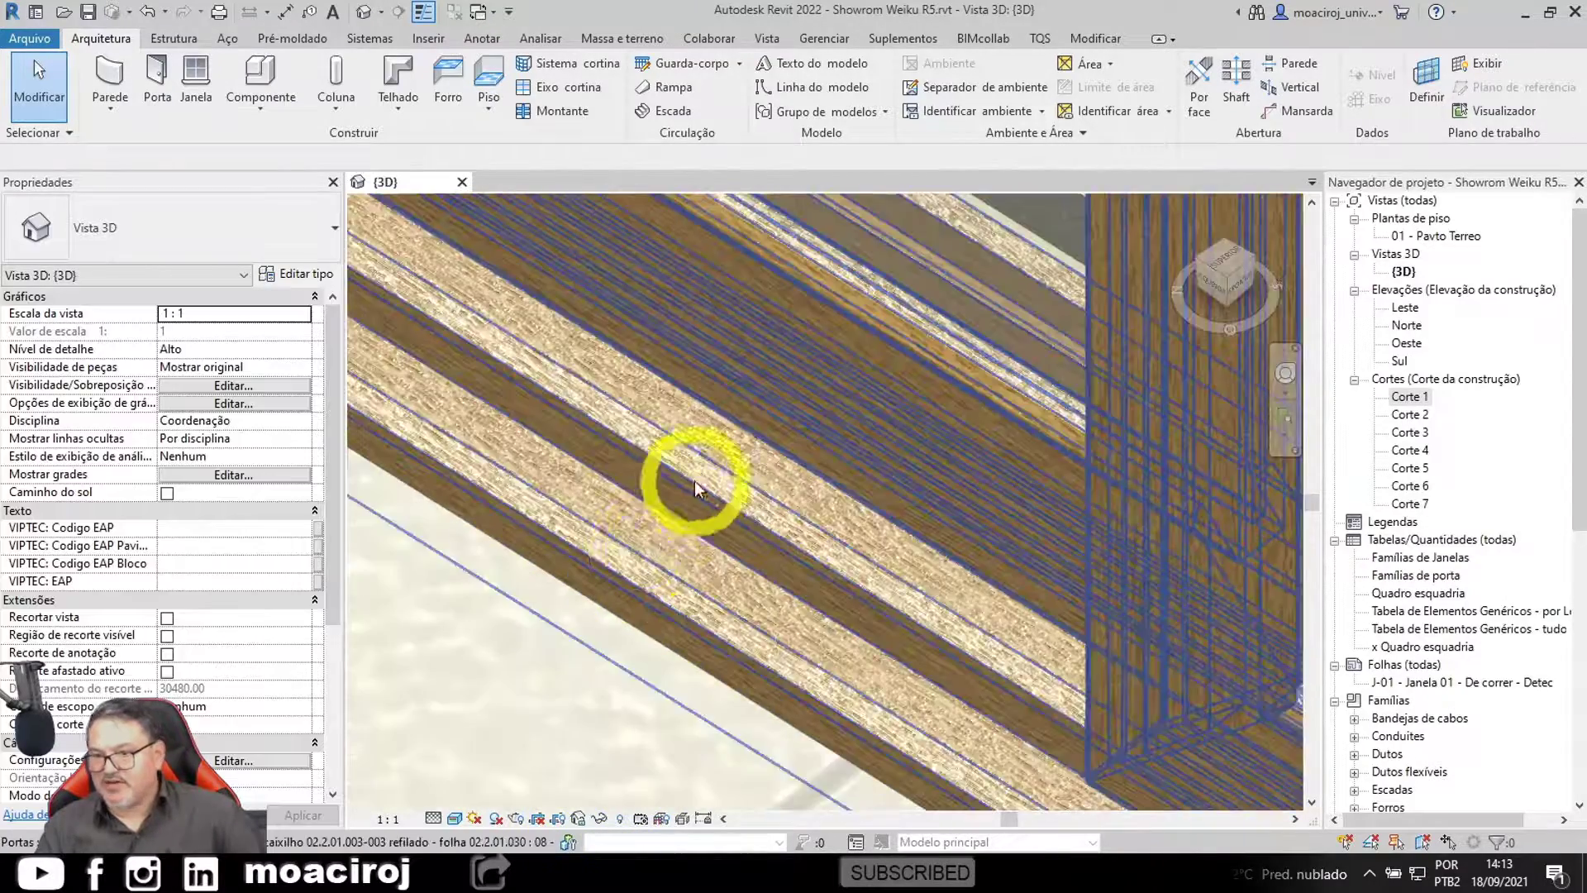
{"action": "scroll", "coordinate": [886, 499], "scroll_direction": "down", "scroll_amount": 8}
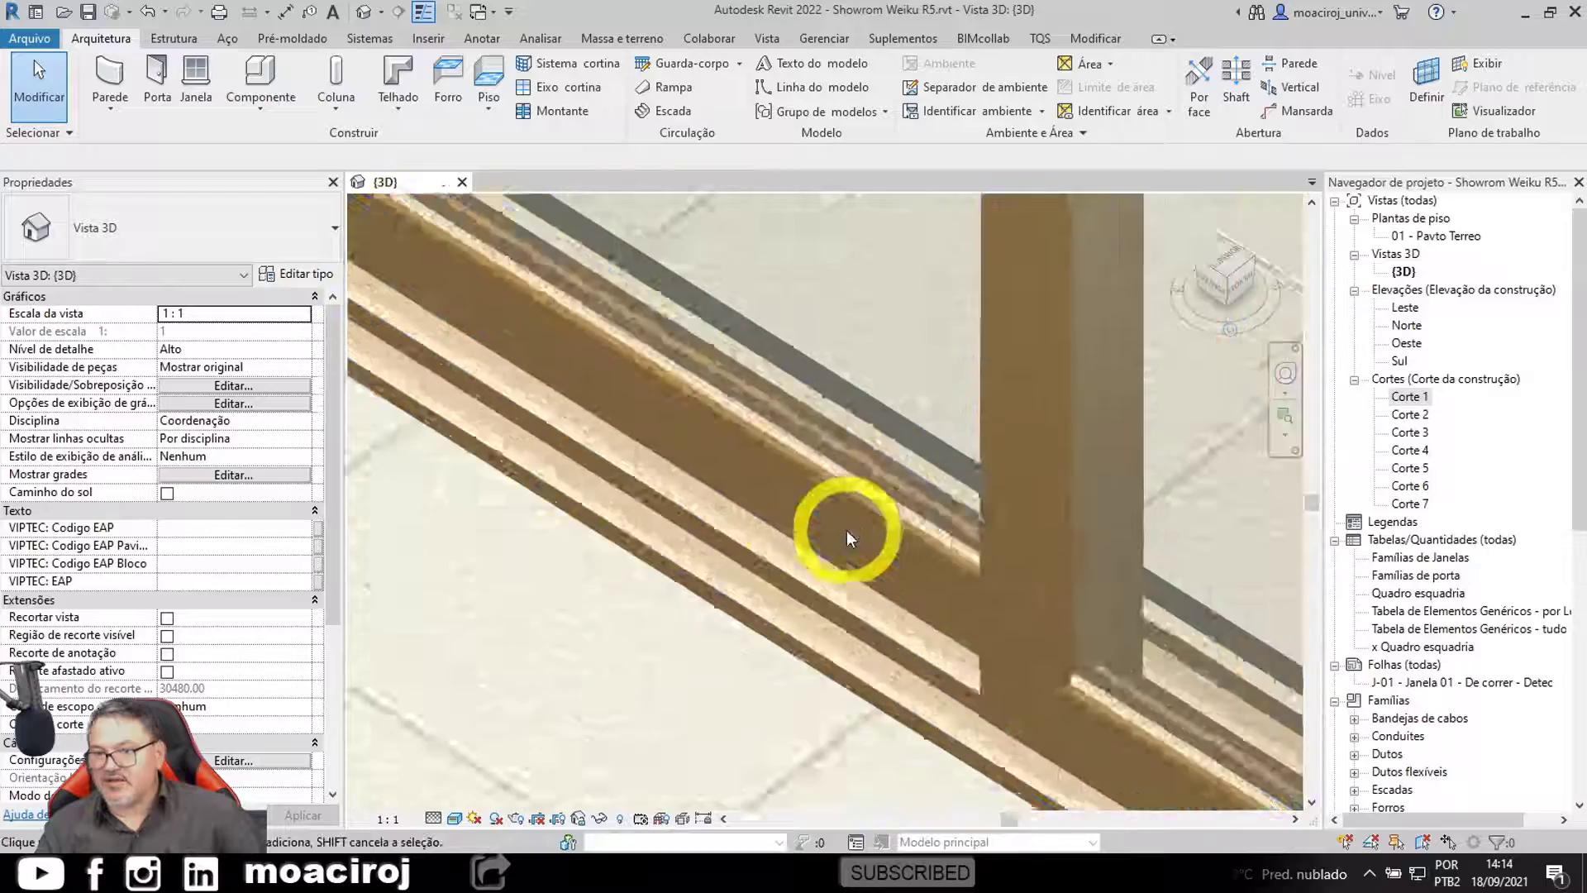
{"action": "scroll", "coordinate": [846, 529], "scroll_direction": "down", "scroll_amount": 5}
{"action": "scroll", "coordinate": [701, 619], "scroll_direction": "up", "scroll_amount": 5}
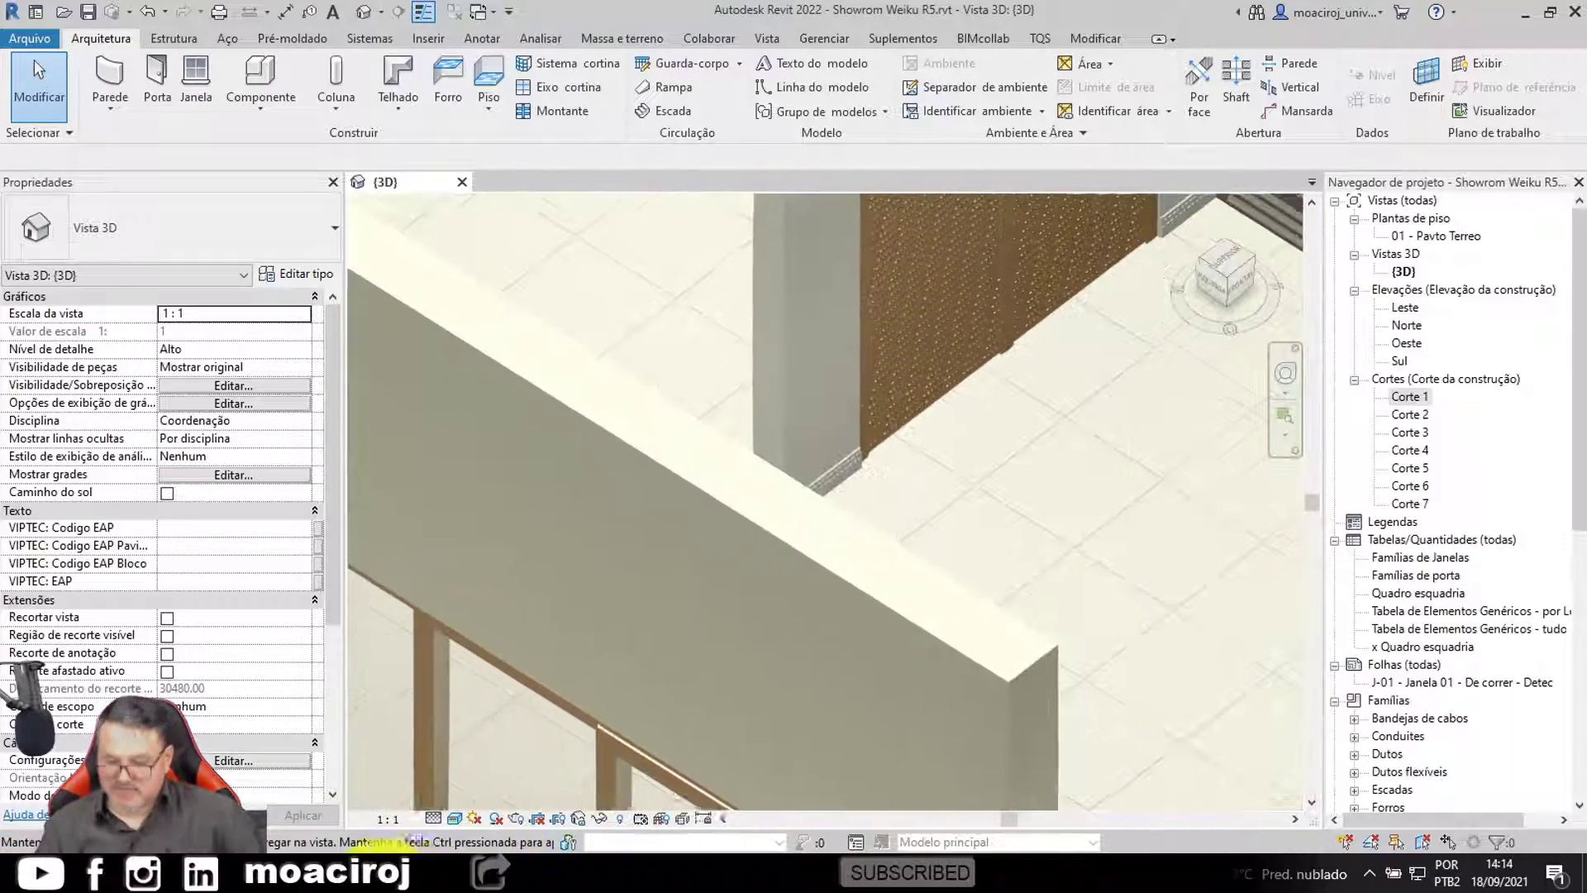
Step: Examine the wood texture on the slats and upper frame of the slatted door panels between the inner walls
{"action": "middle_click_drag", "start_coordinate": [850, 464], "coordinate": [630, 762]}
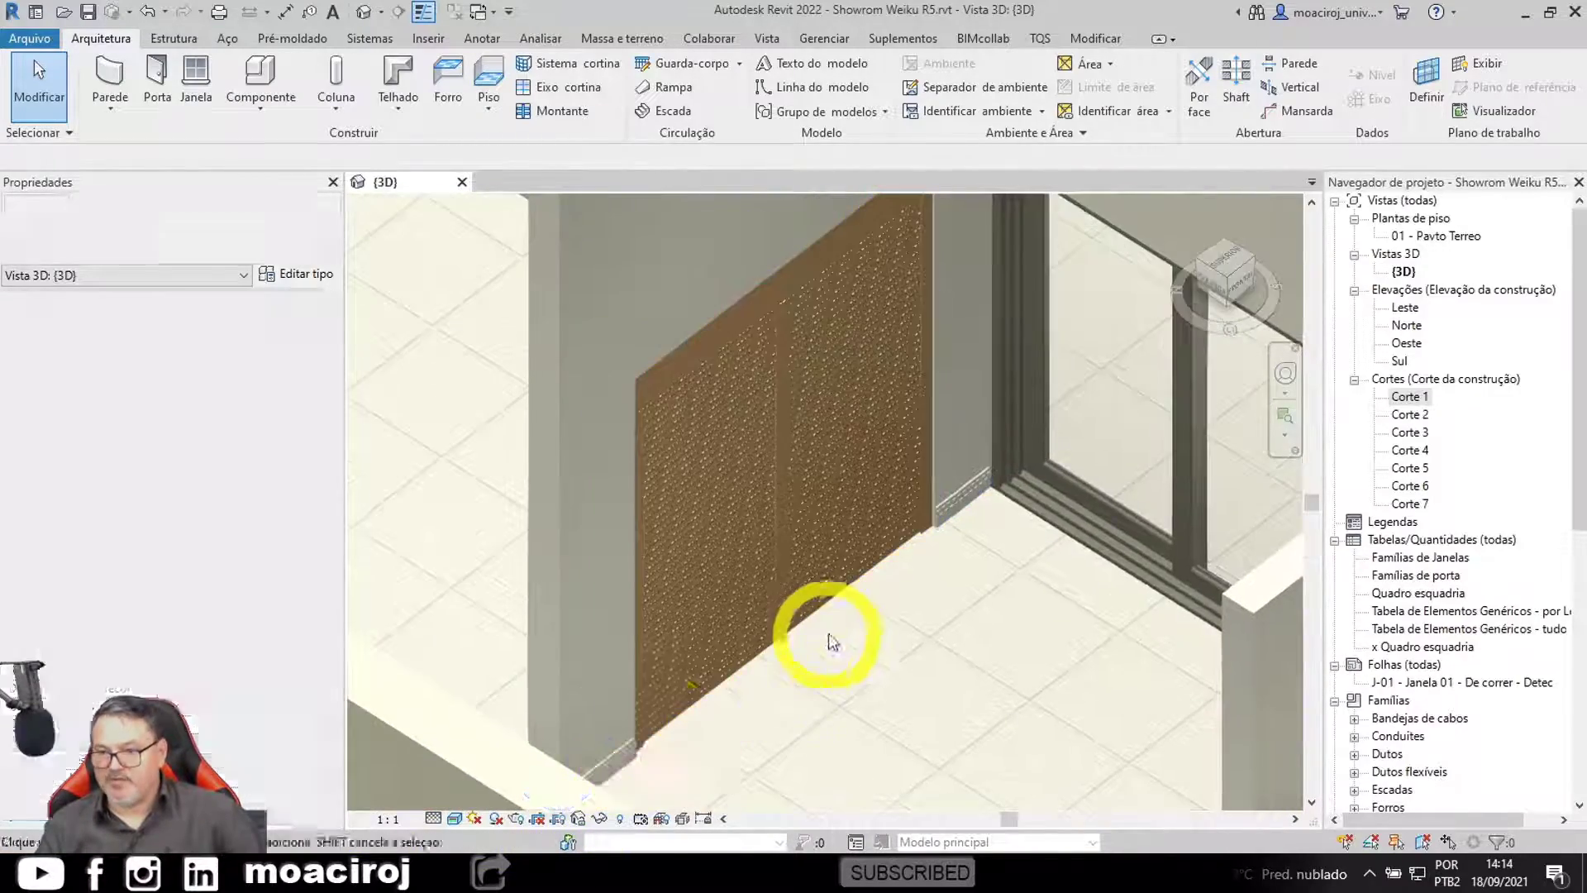
{"action": "middle_click_drag", "start_coordinate": [830, 641], "coordinate": [878, 613], "text": "shift"}
{"action": "scroll", "coordinate": [868, 407], "scroll_direction": "up", "scroll_amount": 10}
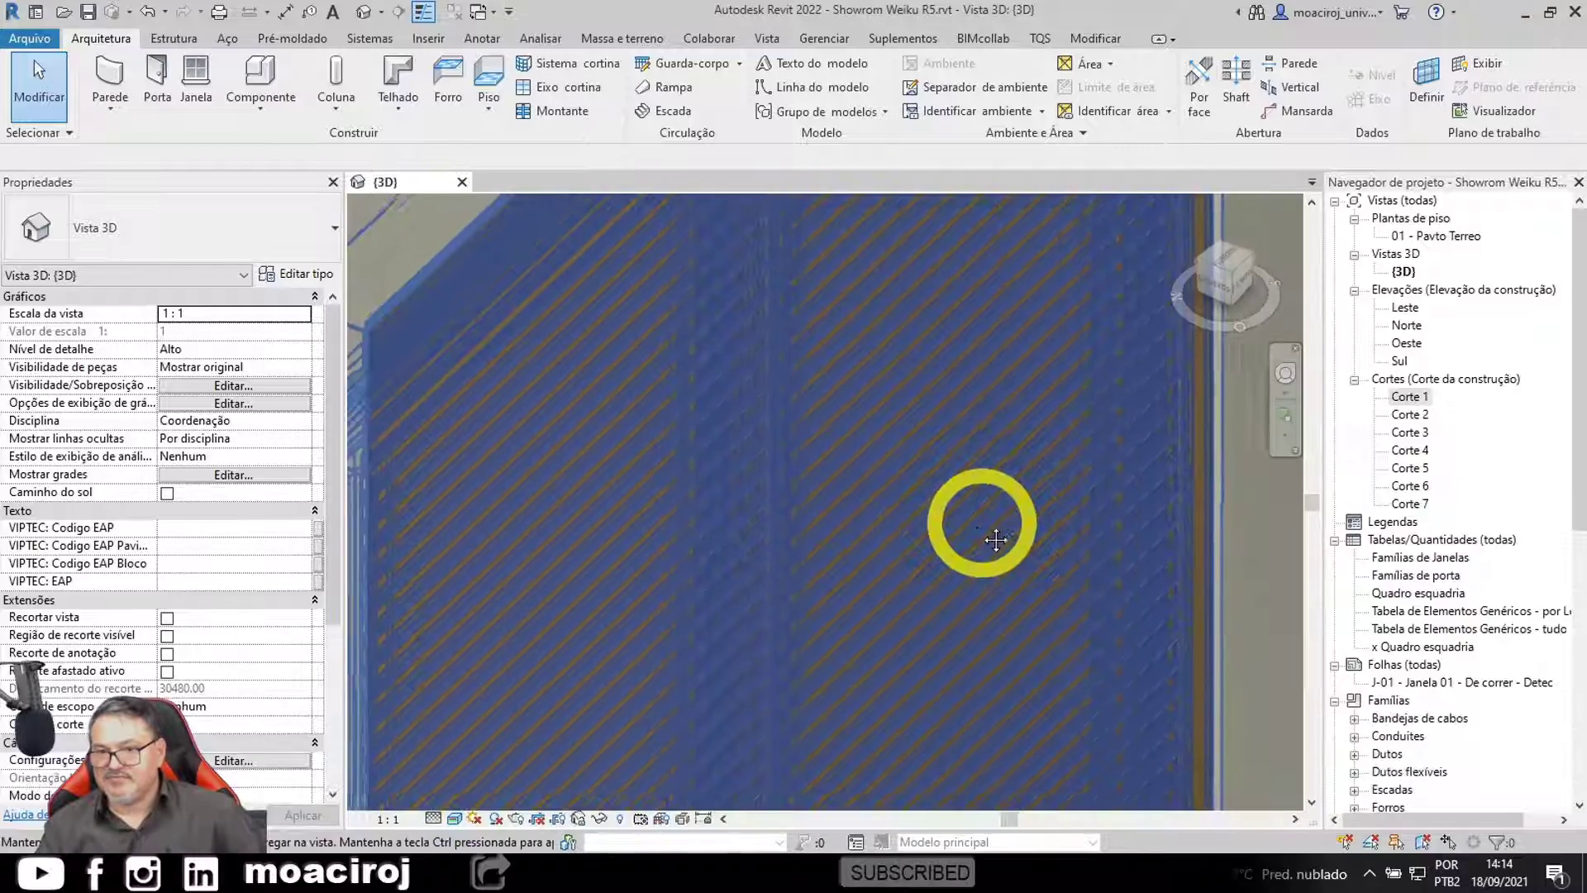
{"action": "scroll", "coordinate": [1143, 595], "scroll_direction": "down", "scroll_amount": 2}
{"action": "scroll", "coordinate": [605, 298], "scroll_direction": "up", "scroll_amount": 2}
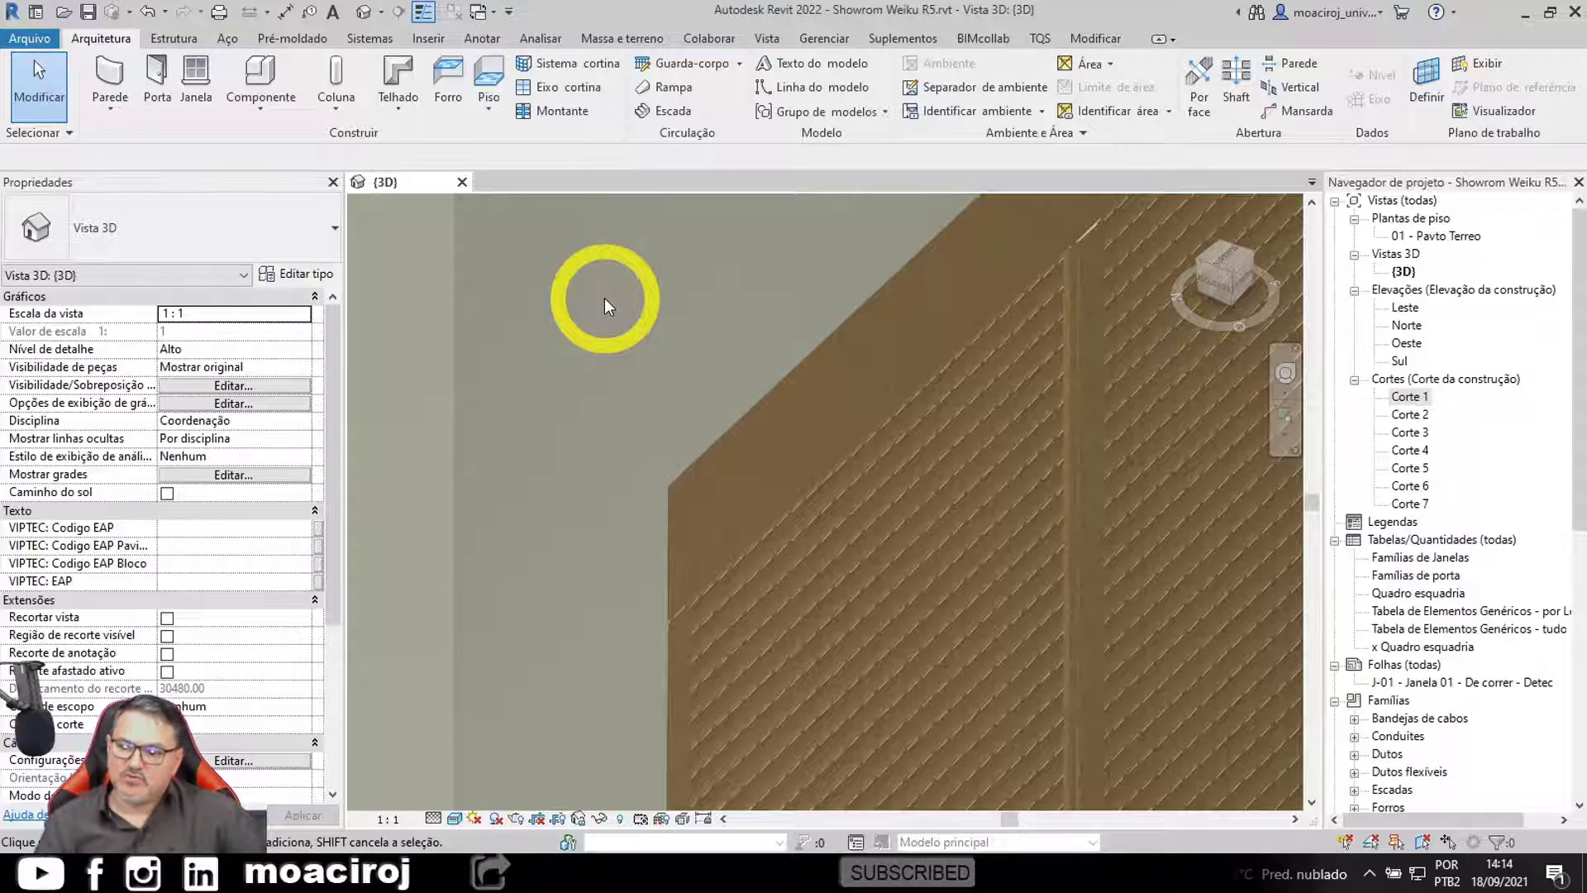
{"action": "middle_click_drag", "start_coordinate": [603, 306], "coordinate": [426, 257]}
{"action": "scroll", "coordinate": [572, 430], "scroll_direction": "up", "scroll_amount": 2}
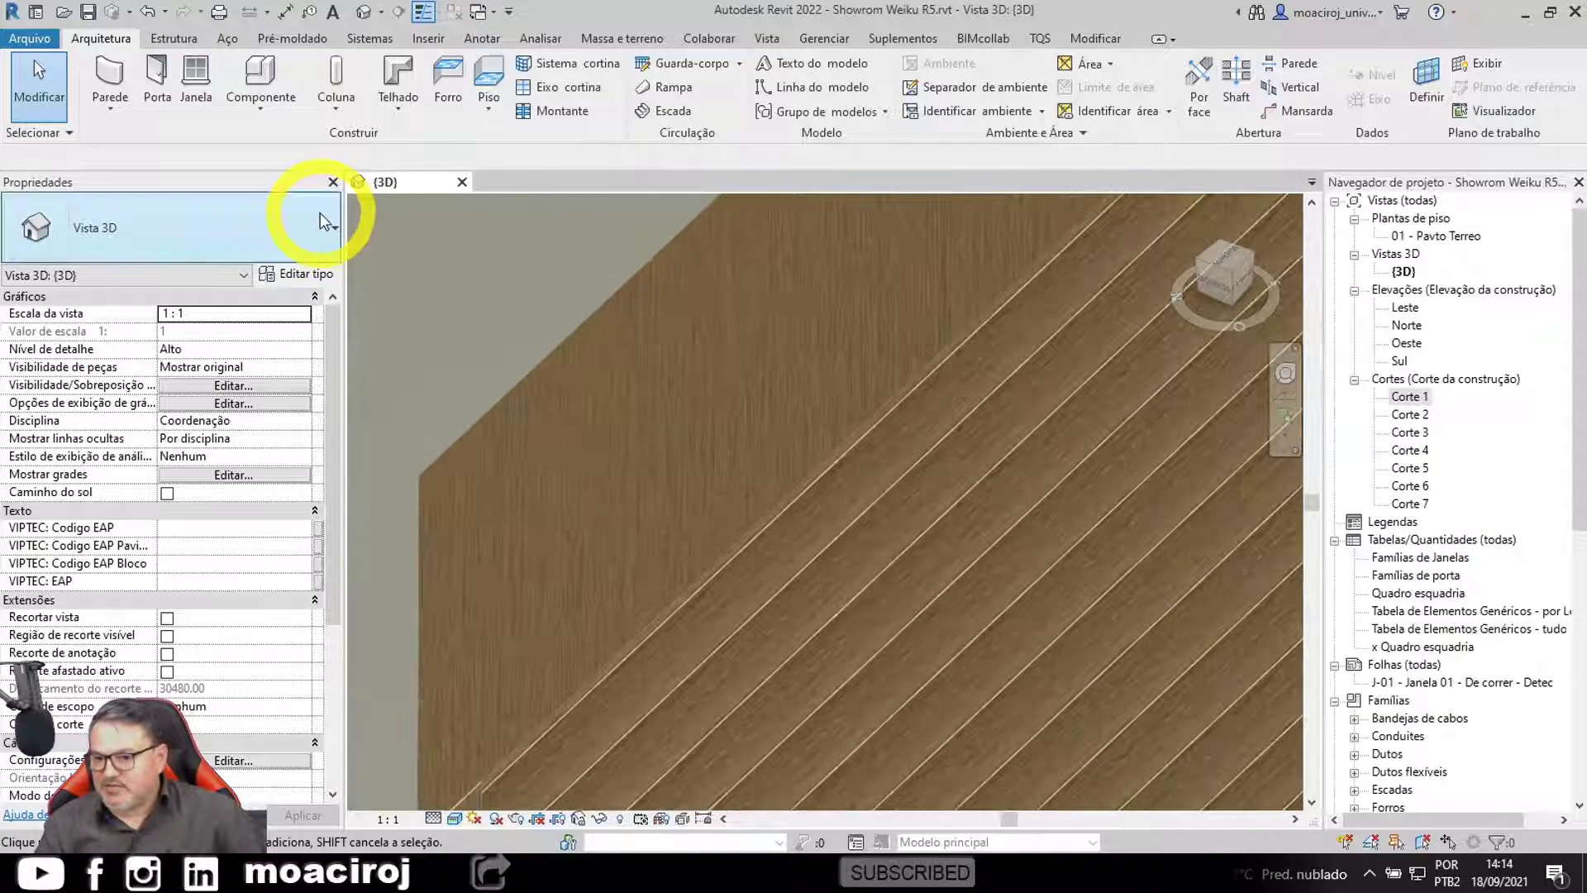
{"action": "left_click", "coordinate": [746, 452]}
{"action": "scroll", "coordinate": [808, 447], "scroll_direction": "down", "scroll_amount": 4}
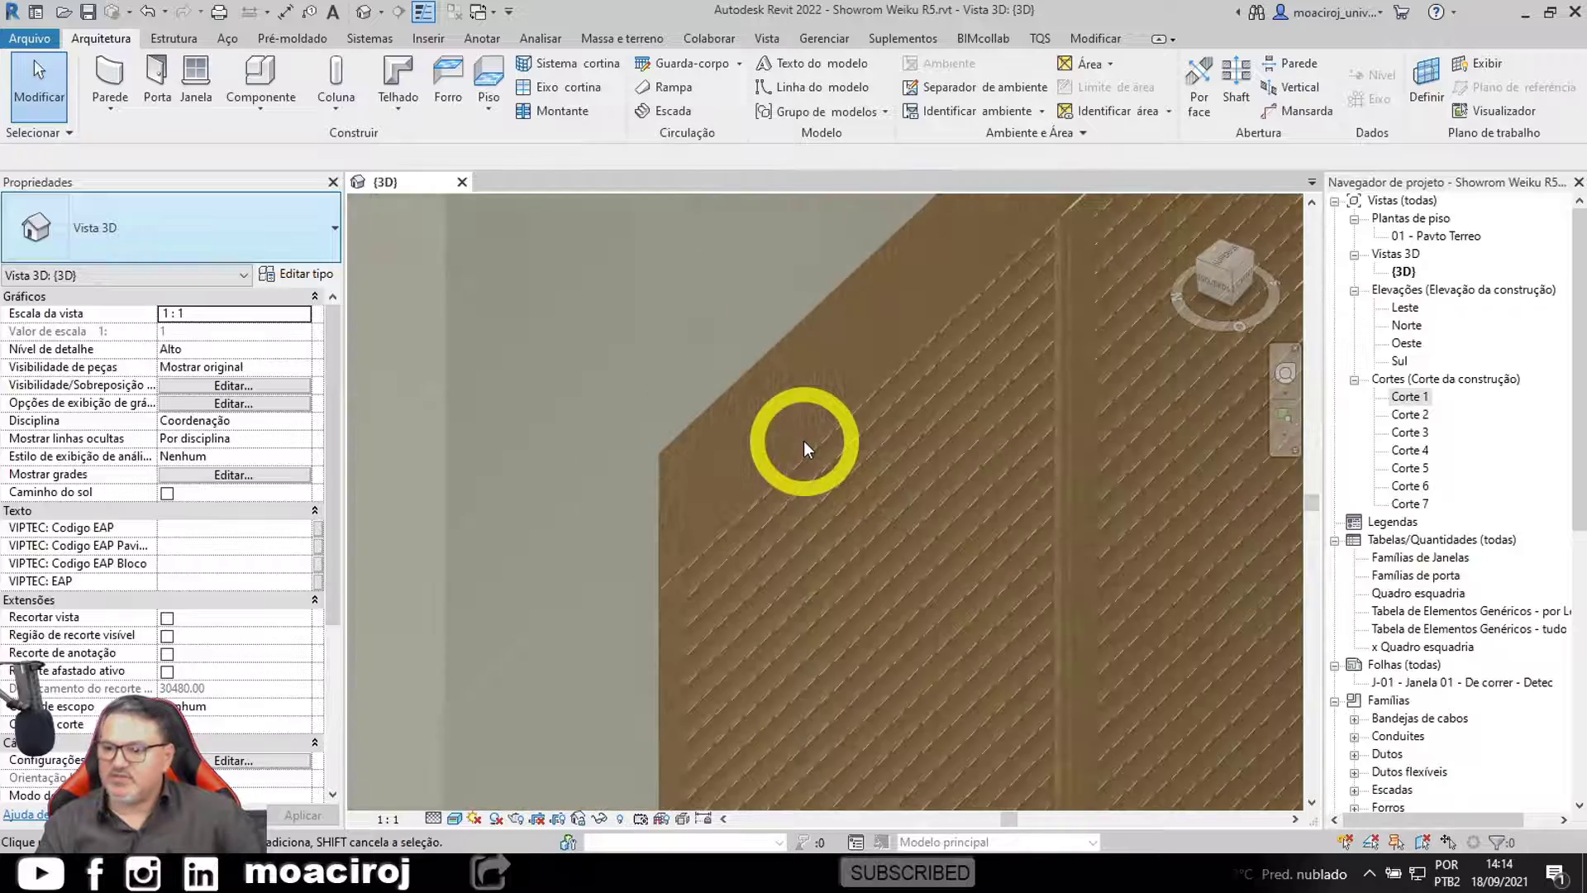
Step: Inspect the dark brown wood finish of the neighbouring door frame beside the low-silled windows
{"action": "middle_click_drag", "start_coordinate": [808, 446], "coordinate": [881, 574]}
{"action": "scroll", "coordinate": [821, 354], "scroll_direction": "up", "scroll_amount": 6}
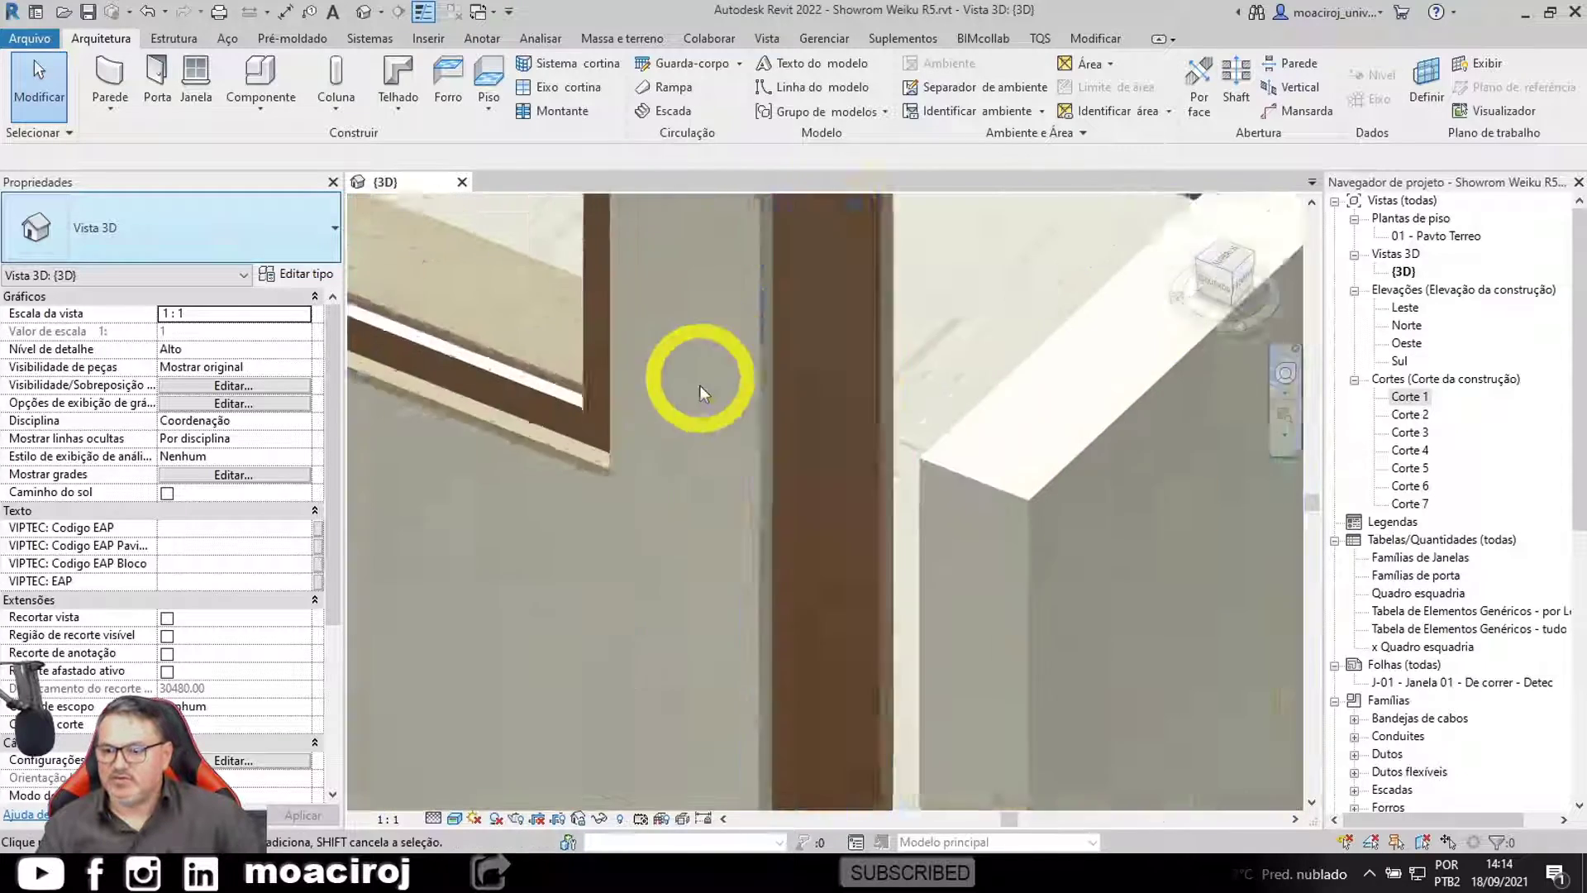
{"action": "middle_click_drag", "start_coordinate": [663, 469], "coordinate": [633, 479]}
{"action": "scroll", "coordinate": [643, 473], "scroll_direction": "up", "scroll_amount": 1}
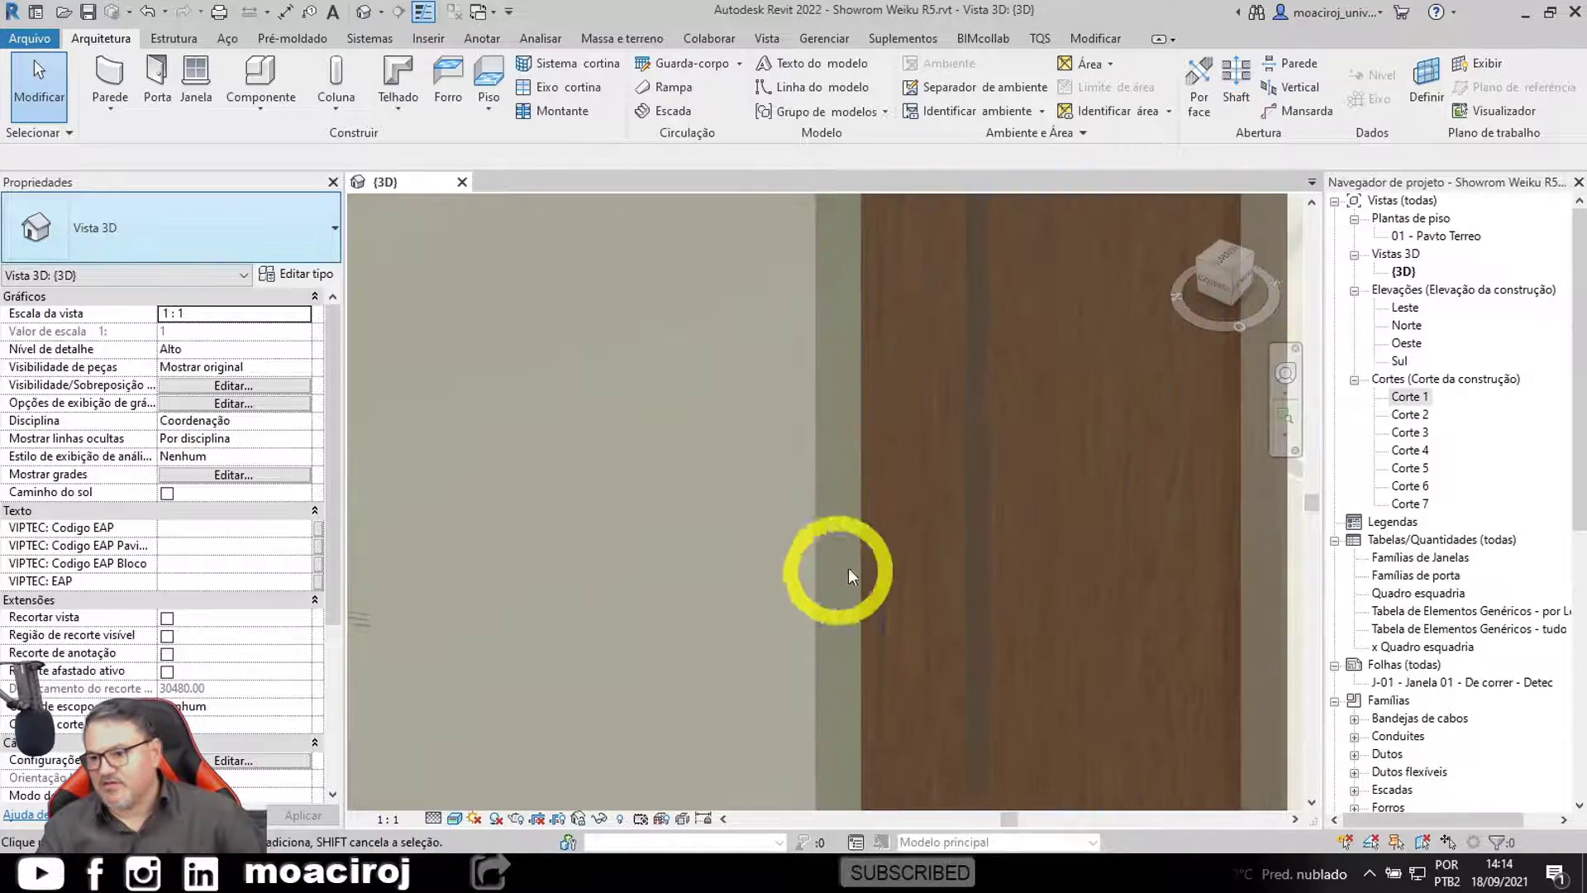
{"action": "scroll", "coordinate": [630, 412], "scroll_direction": "down", "scroll_amount": 2}
{"action": "scroll", "coordinate": [628, 414], "scroll_direction": "down", "scroll_amount": 6}
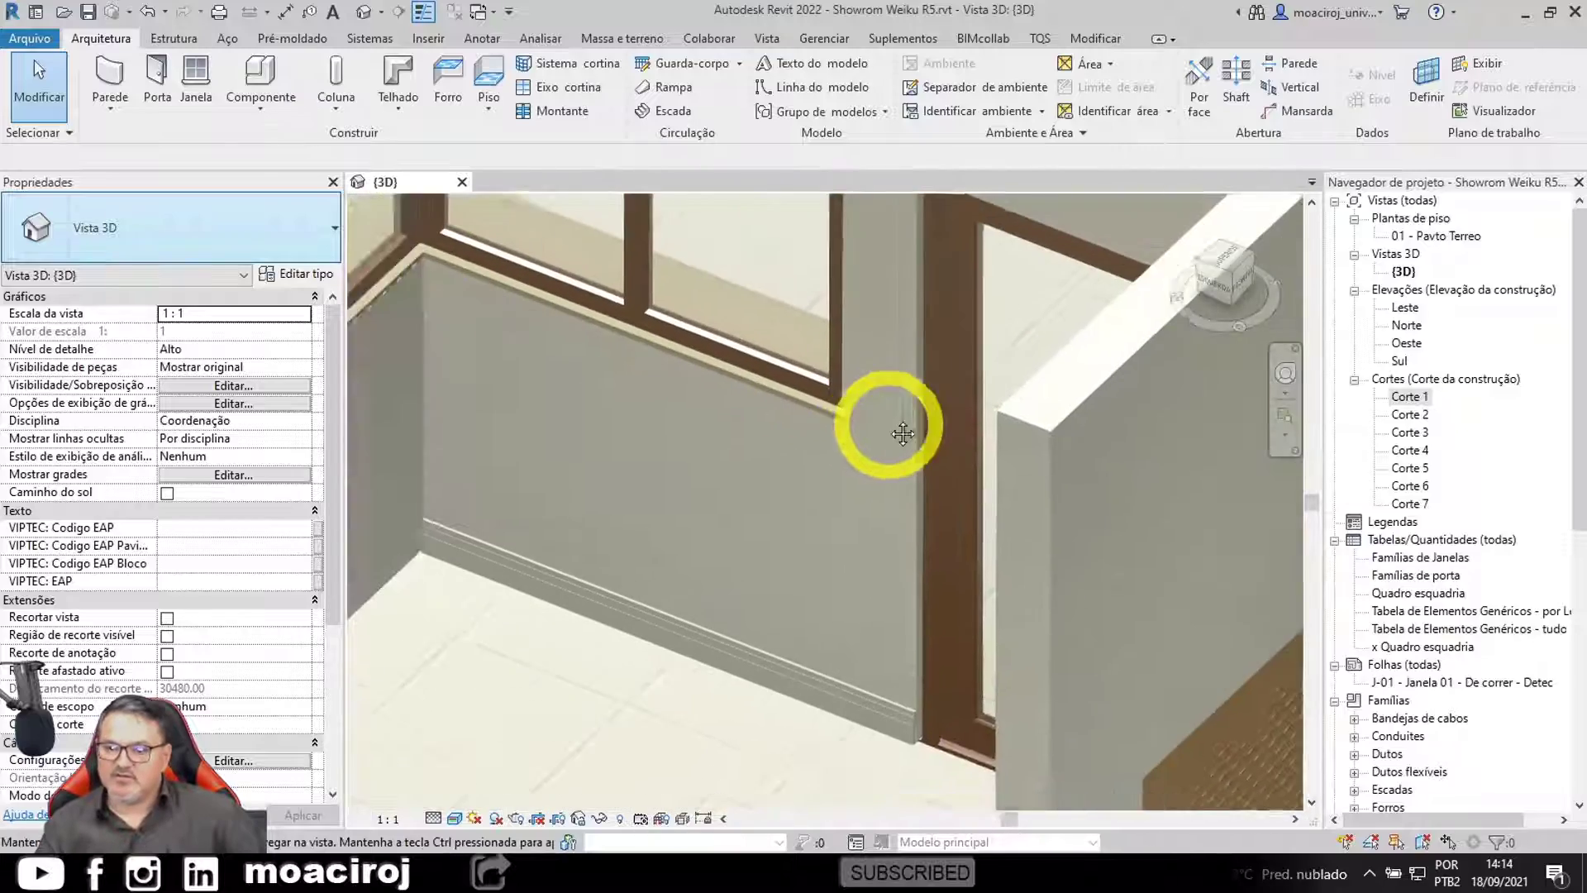
Step: Survey the two DETEC buildings and the VISTAMAX building of the showroom as a whole
{"action": "scroll", "coordinate": [910, 348], "scroll_direction": "down", "scroll_amount": 6}
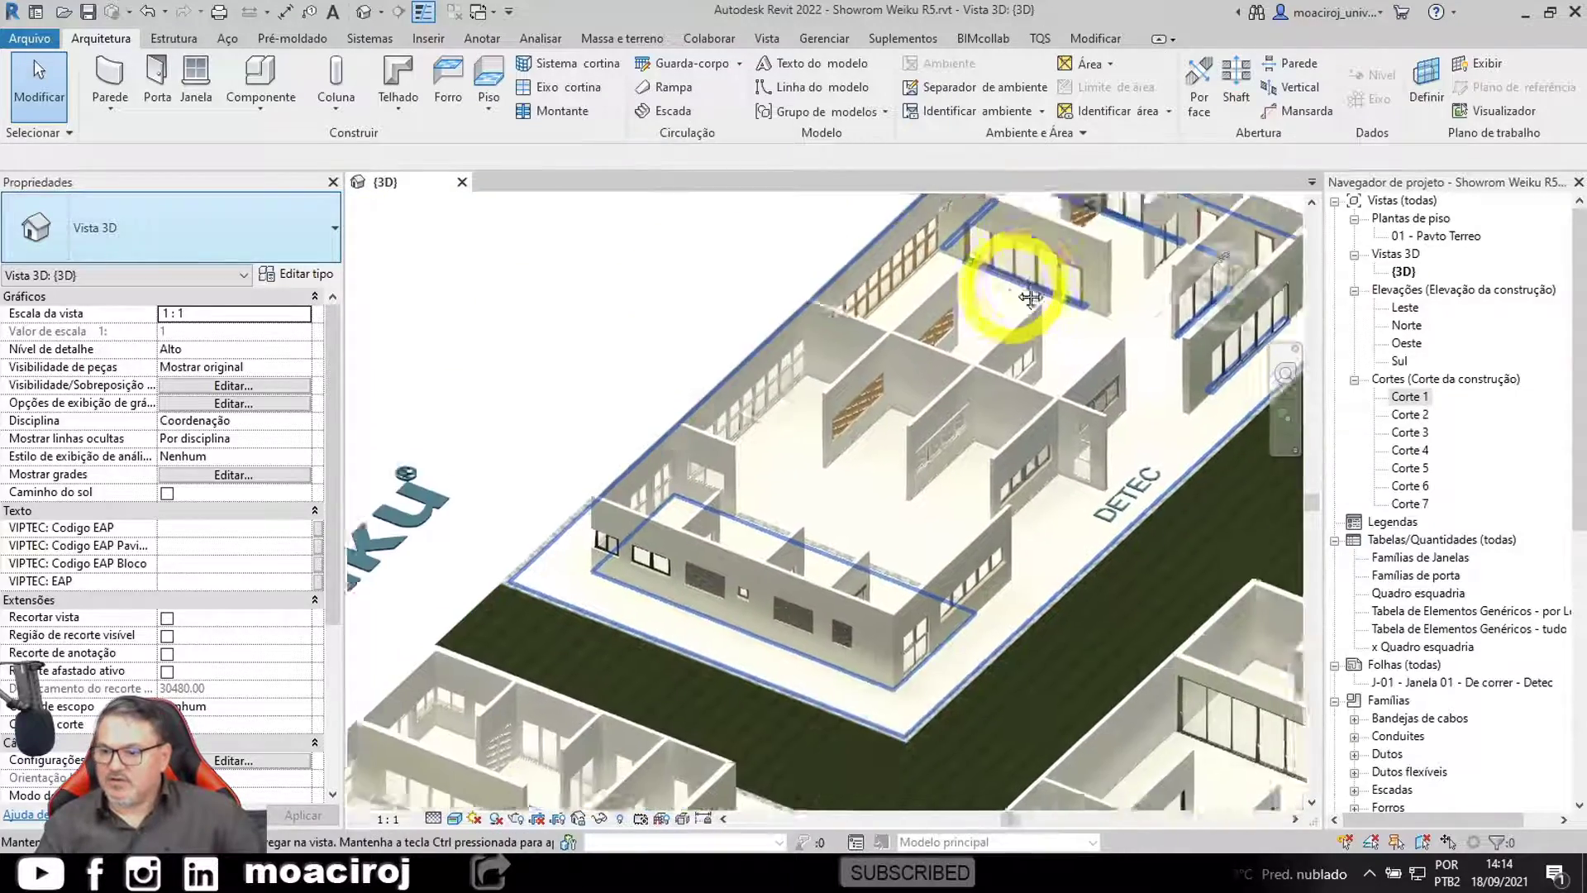
{"action": "middle_click_drag", "start_coordinate": [1031, 298], "coordinate": [1059, 252]}
{"action": "middle_click_drag", "start_coordinate": [847, 588], "coordinate": [1004, 339]}
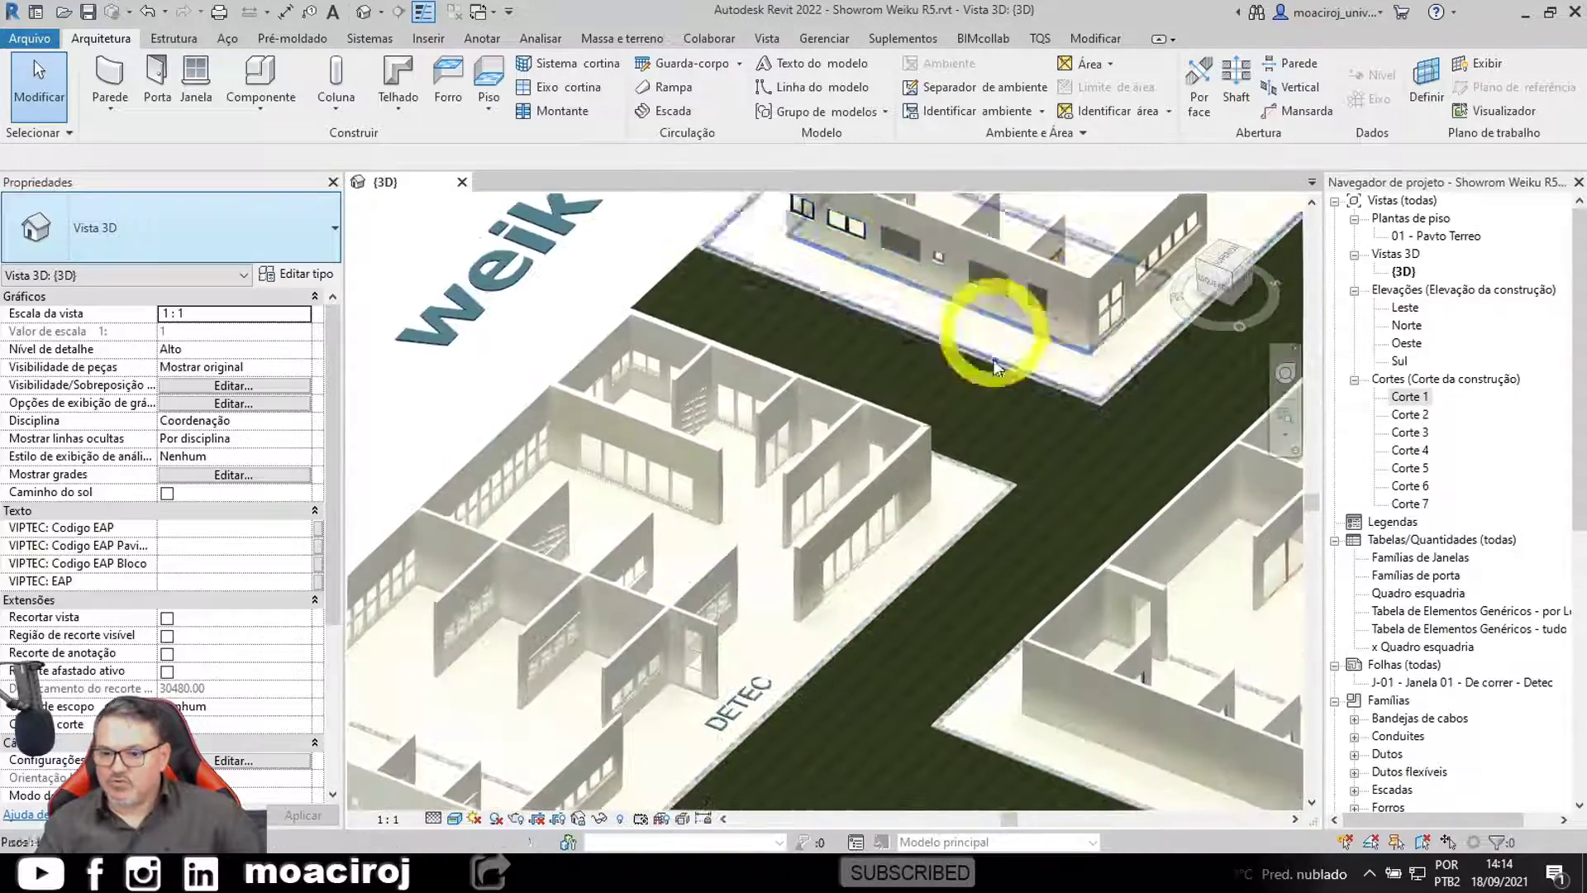
{"action": "middle_click_drag", "start_coordinate": [846, 530], "coordinate": [945, 367]}
{"action": "middle_click_drag", "start_coordinate": [826, 537], "coordinate": [833, 584]}
{"action": "scroll", "coordinate": [887, 553], "scroll_direction": "down", "scroll_amount": 3}
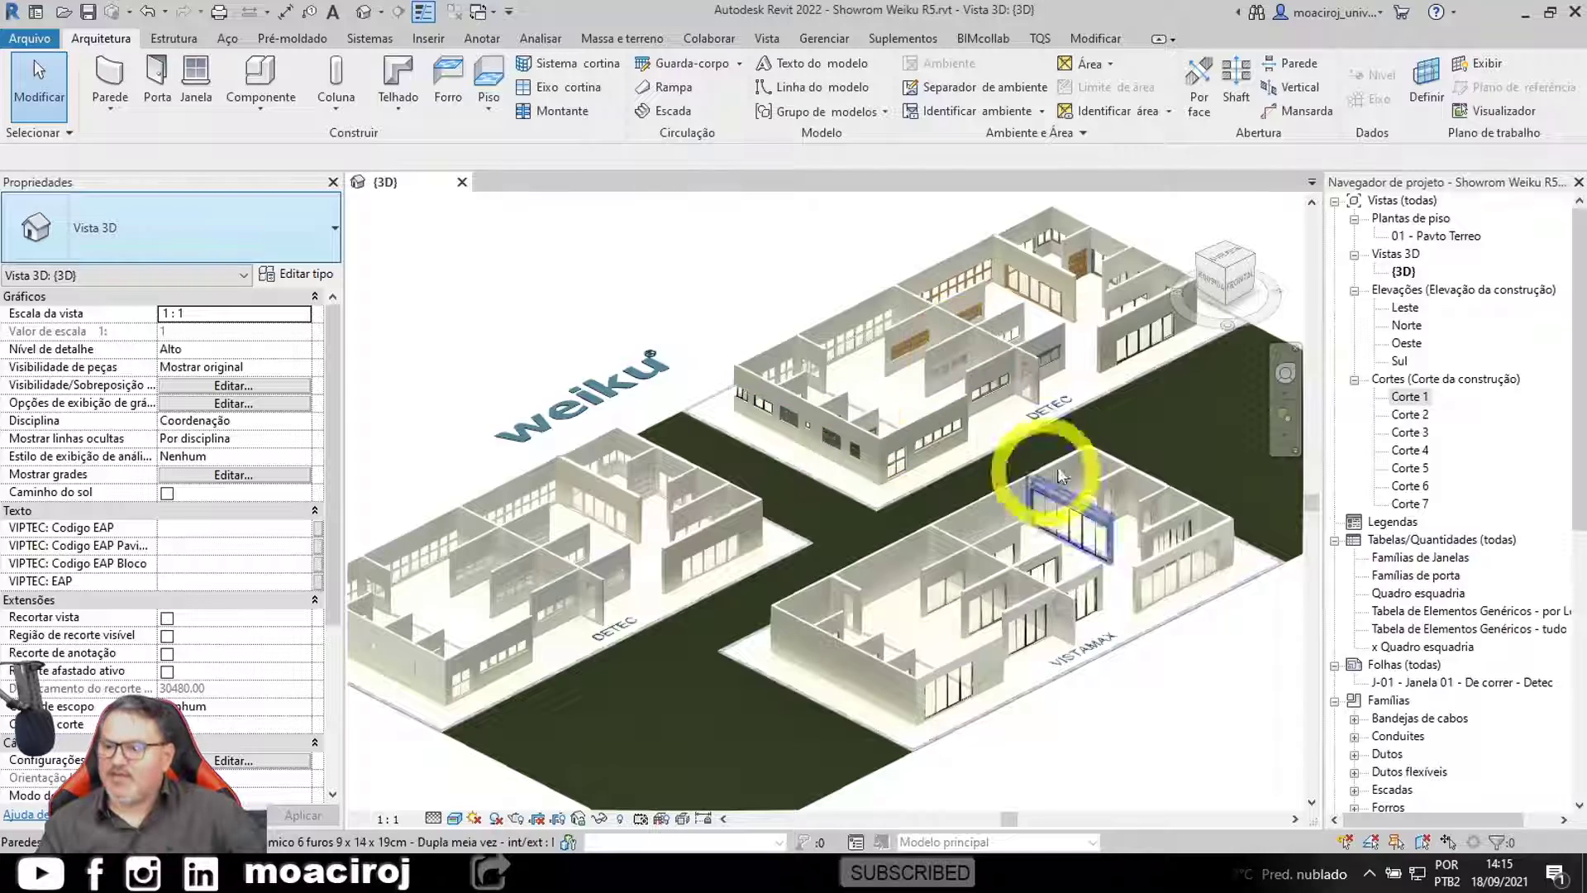
{"action": "middle_click_drag", "start_coordinate": [807, 585], "coordinate": [906, 535]}
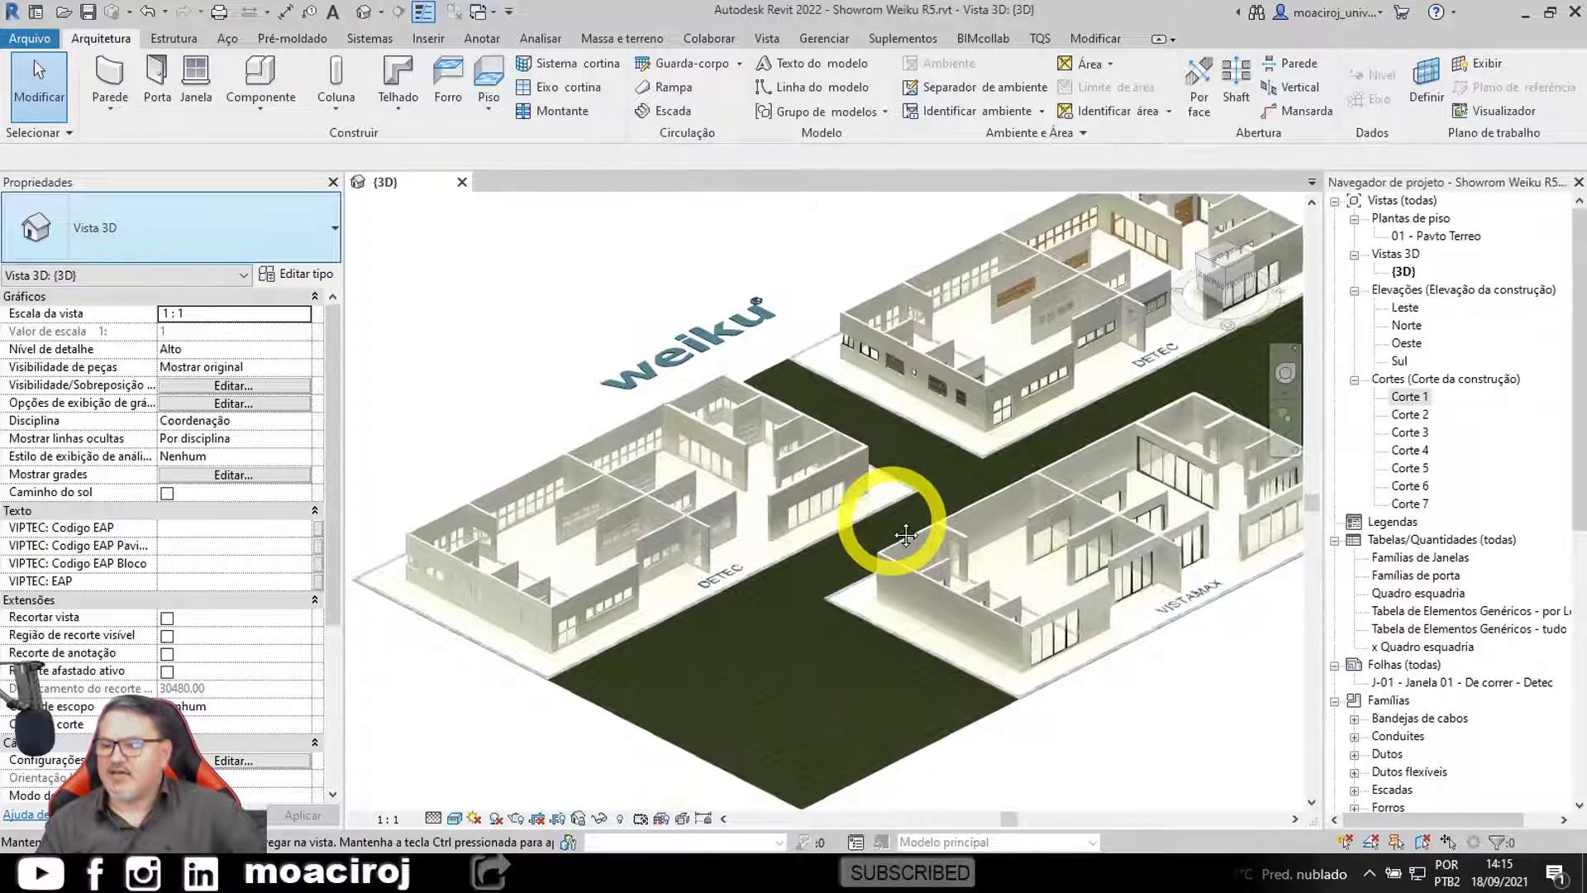
Step: Examine the four-pane sliding window at the corner of the first DETEC building, including its frame and stone sill
{"action": "scroll", "coordinate": [507, 660], "scroll_direction": "up", "scroll_amount": 5}
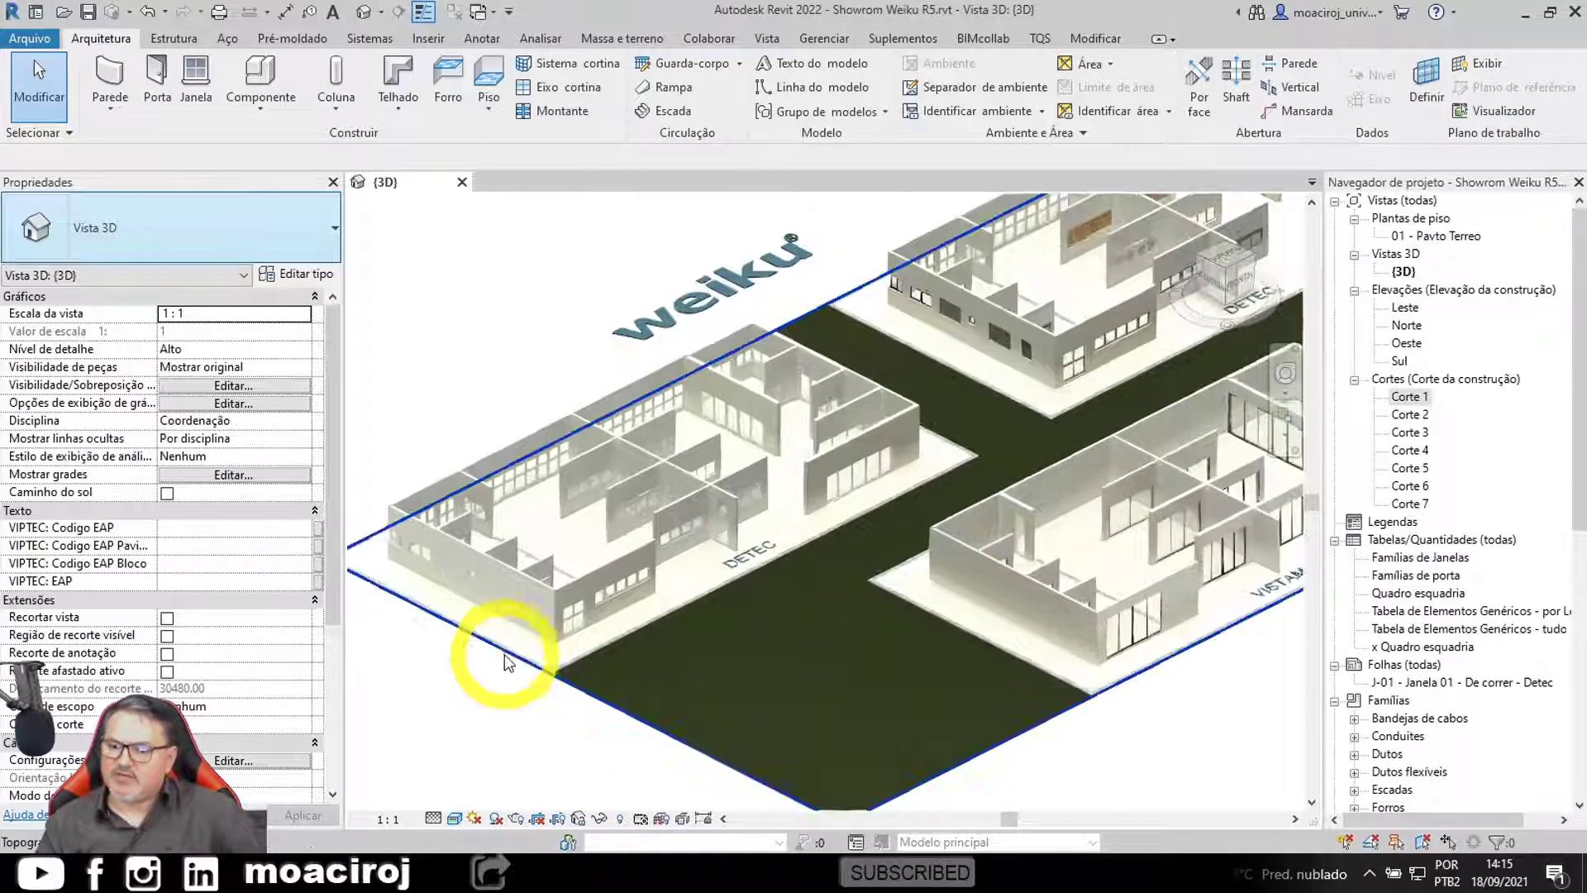
{"action": "scroll", "coordinate": [792, 616], "scroll_direction": "up", "scroll_amount": 5}
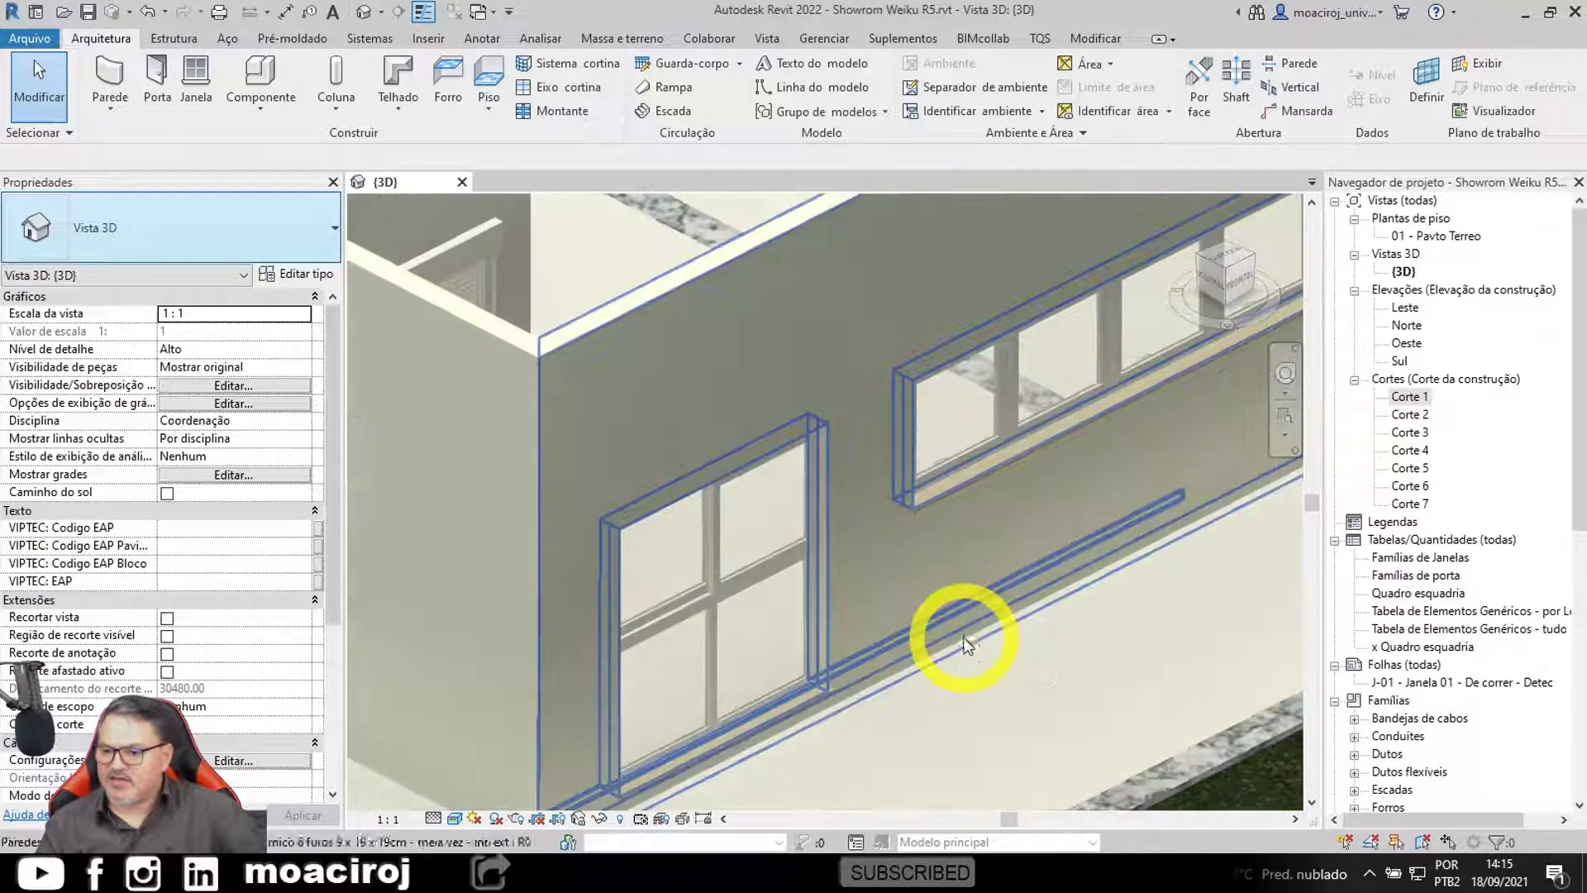
{"action": "middle_click_drag", "start_coordinate": [957, 648], "coordinate": [987, 578]}
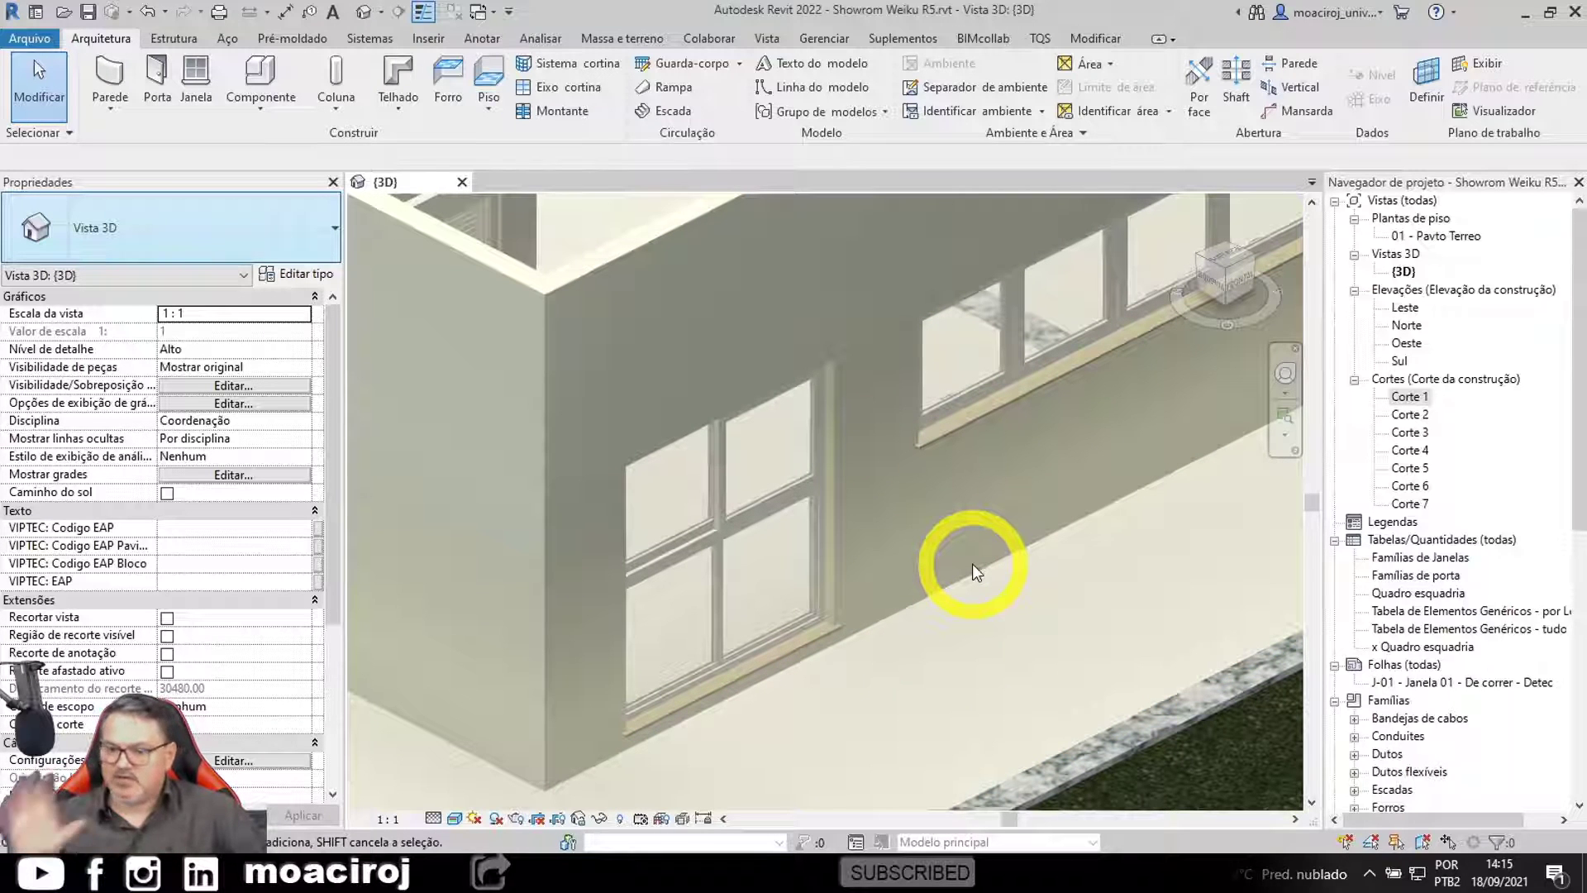
{"action": "middle_click_drag", "start_coordinate": [975, 570], "coordinate": [1009, 503]}
{"action": "scroll", "coordinate": [933, 671], "scroll_direction": "up", "scroll_amount": 1}
{"action": "scroll", "coordinate": [932, 609], "scroll_direction": "up", "scroll_amount": 2}
{"action": "scroll", "coordinate": [931, 609], "scroll_direction": "up", "scroll_amount": 1}
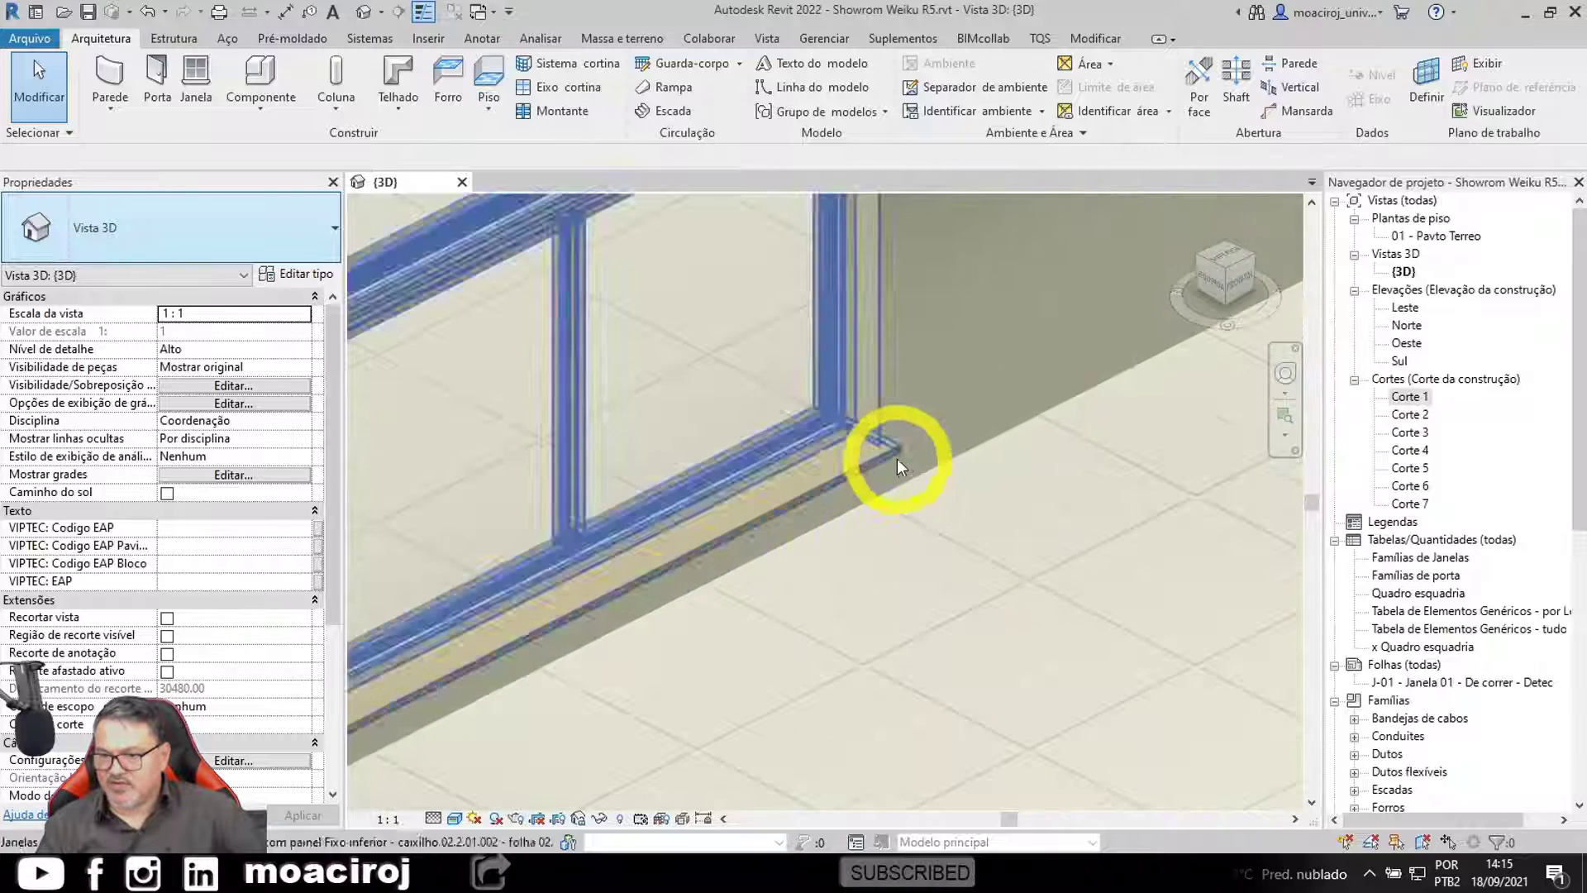
{"action": "middle_click_drag", "start_coordinate": [1042, 565], "coordinate": [1087, 622]}
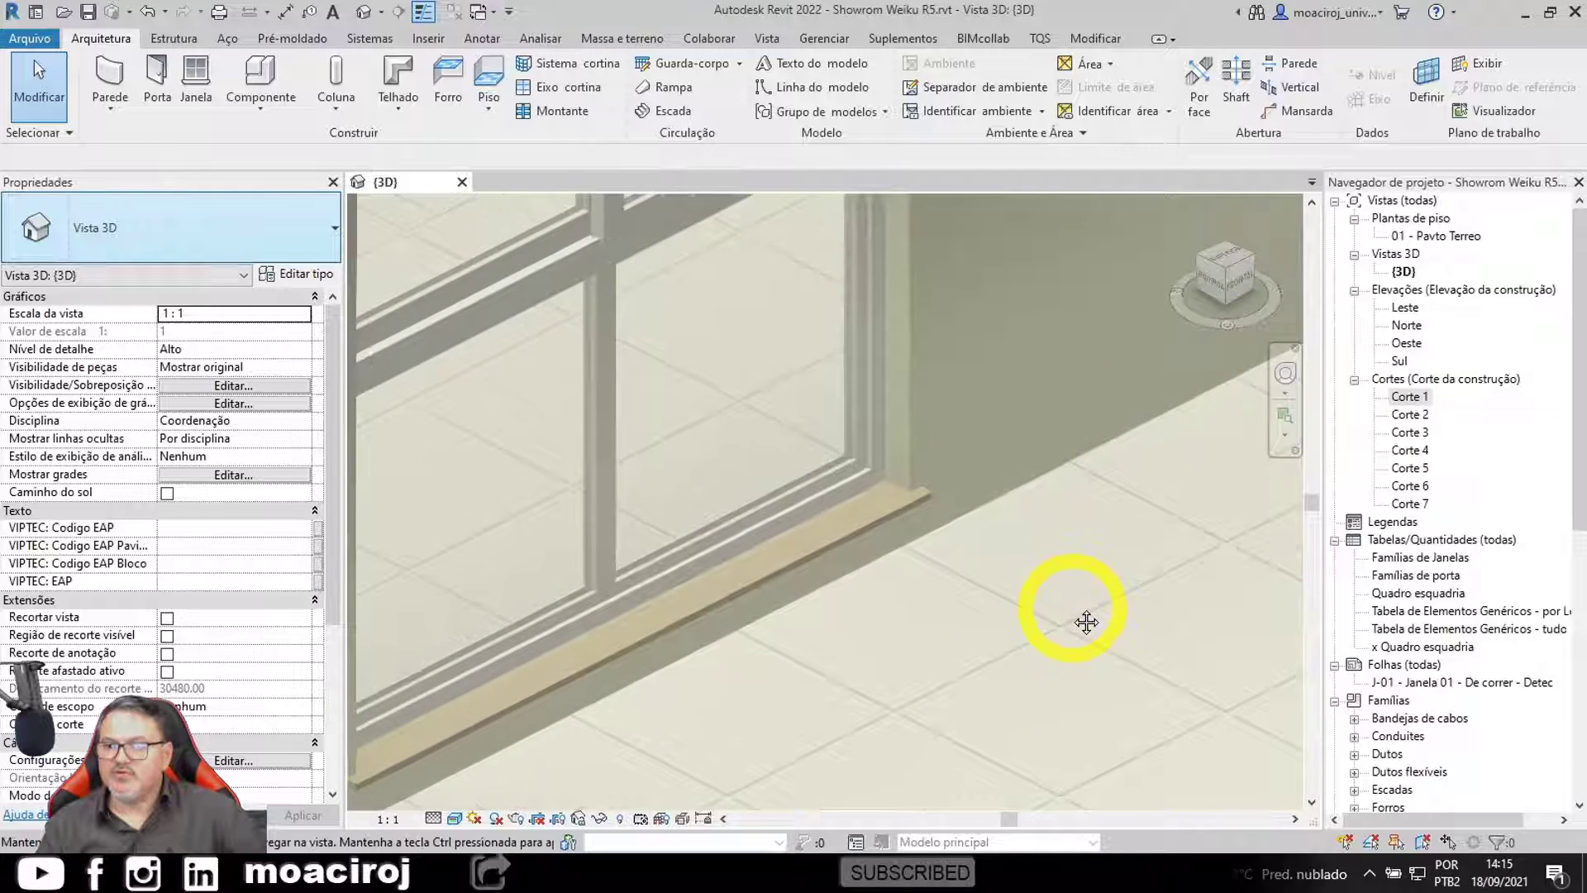
{"action": "scroll", "coordinate": [1070, 612], "scroll_direction": "down", "scroll_amount": 1}
{"action": "middle_click_drag", "start_coordinate": [1053, 430], "coordinate": [964, 666]}
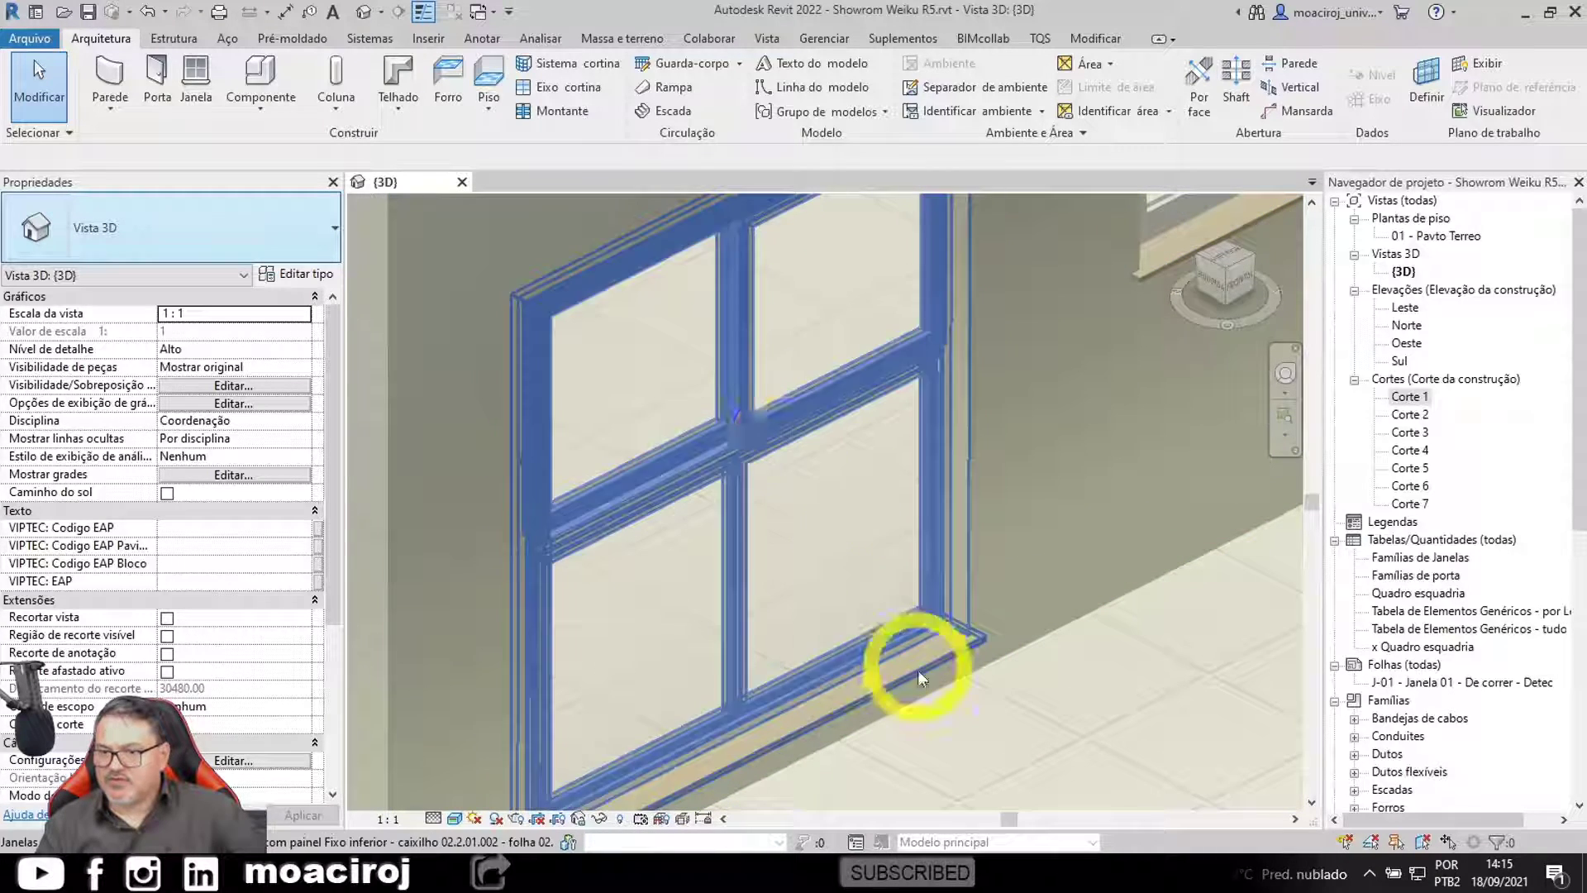
Step: Turn the four-pane window's stone sill option off to preview the window without it, and turn it back on
{"action": "left_click", "coordinate": [818, 417]}
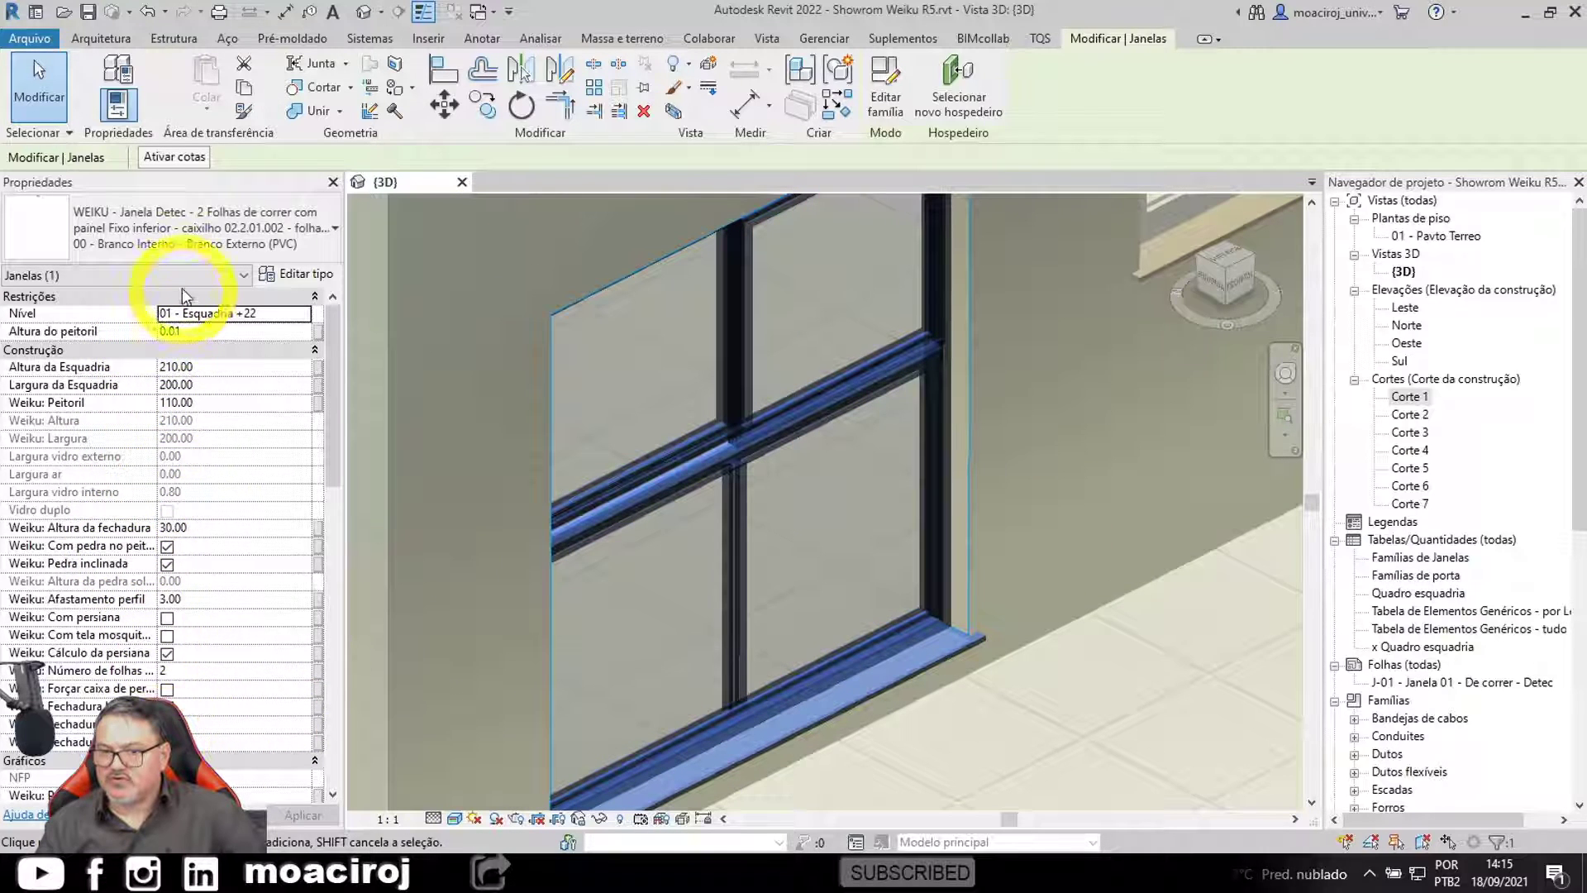
{"action": "key", "text": "Escape"}
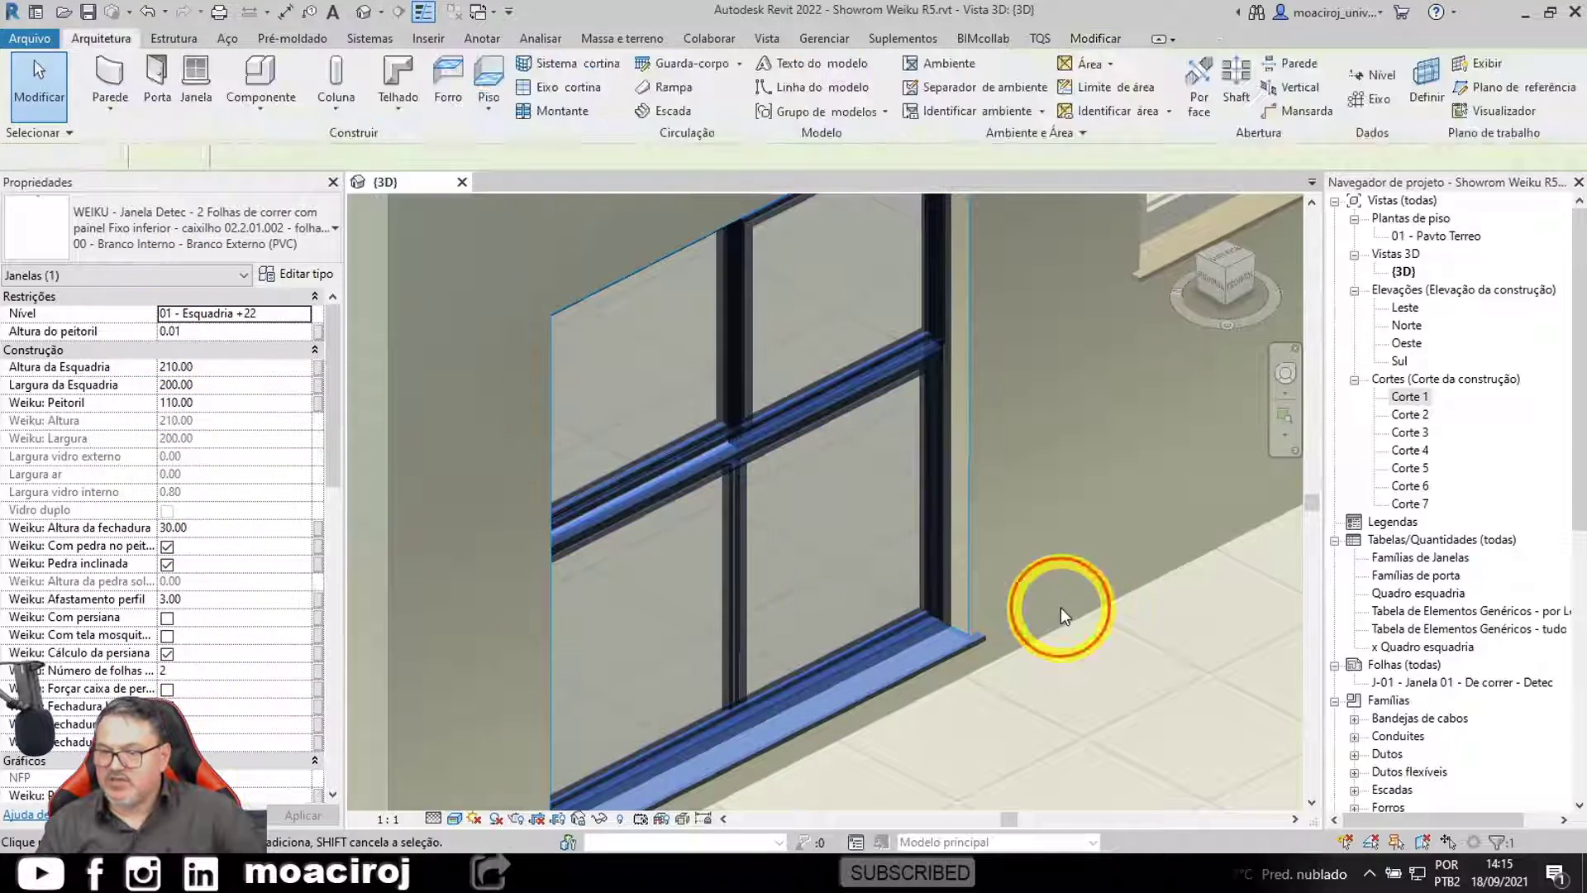
{"action": "left_click", "coordinate": [960, 661]}
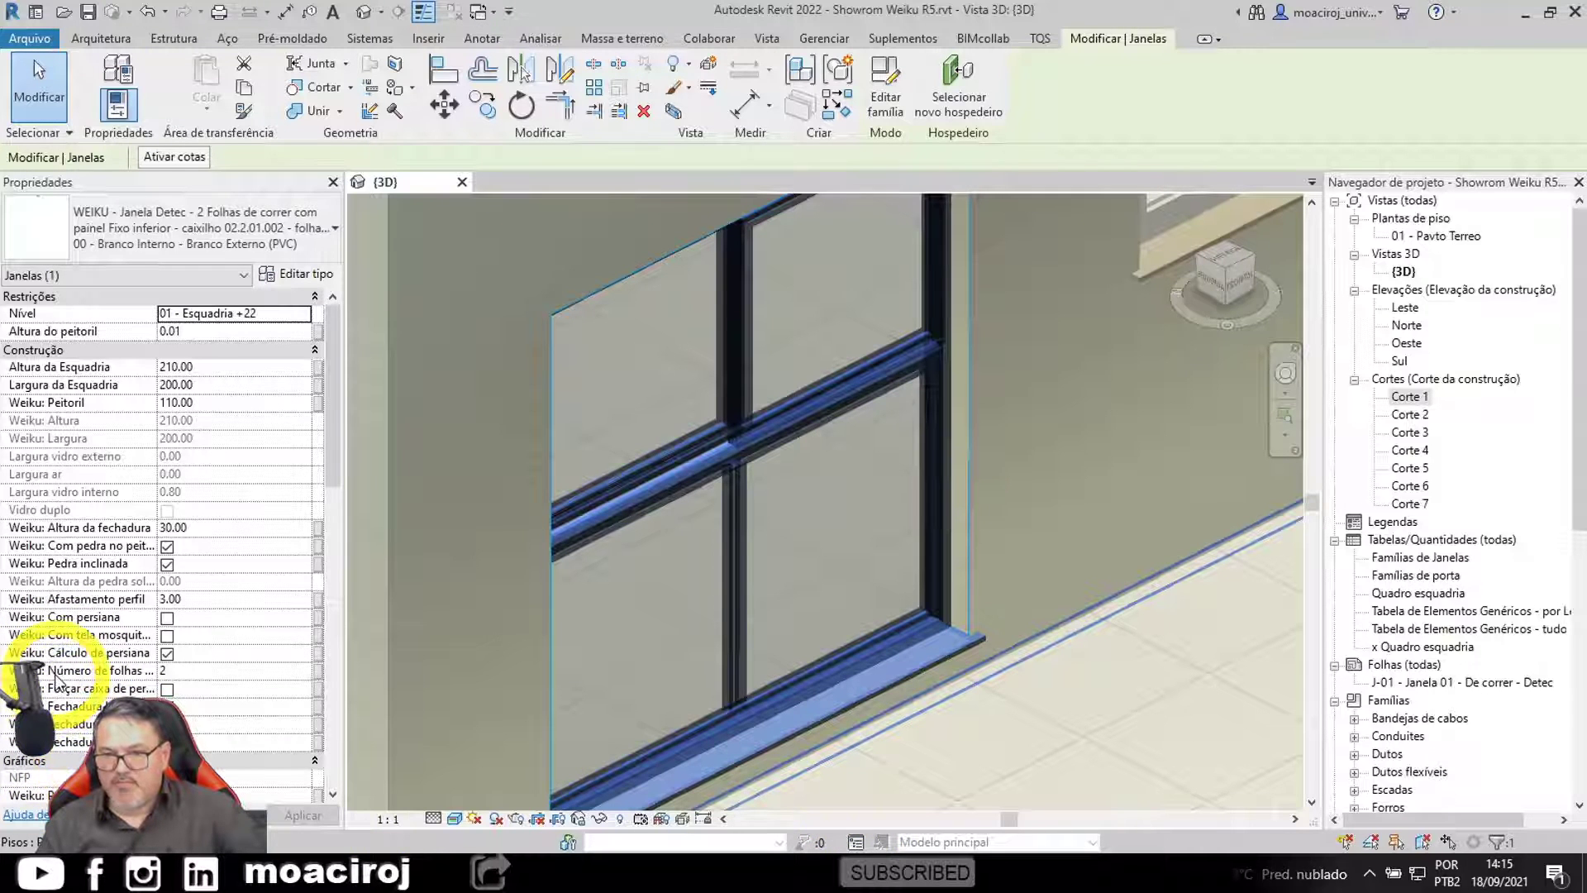
{"action": "left_click", "coordinate": [167, 547]}
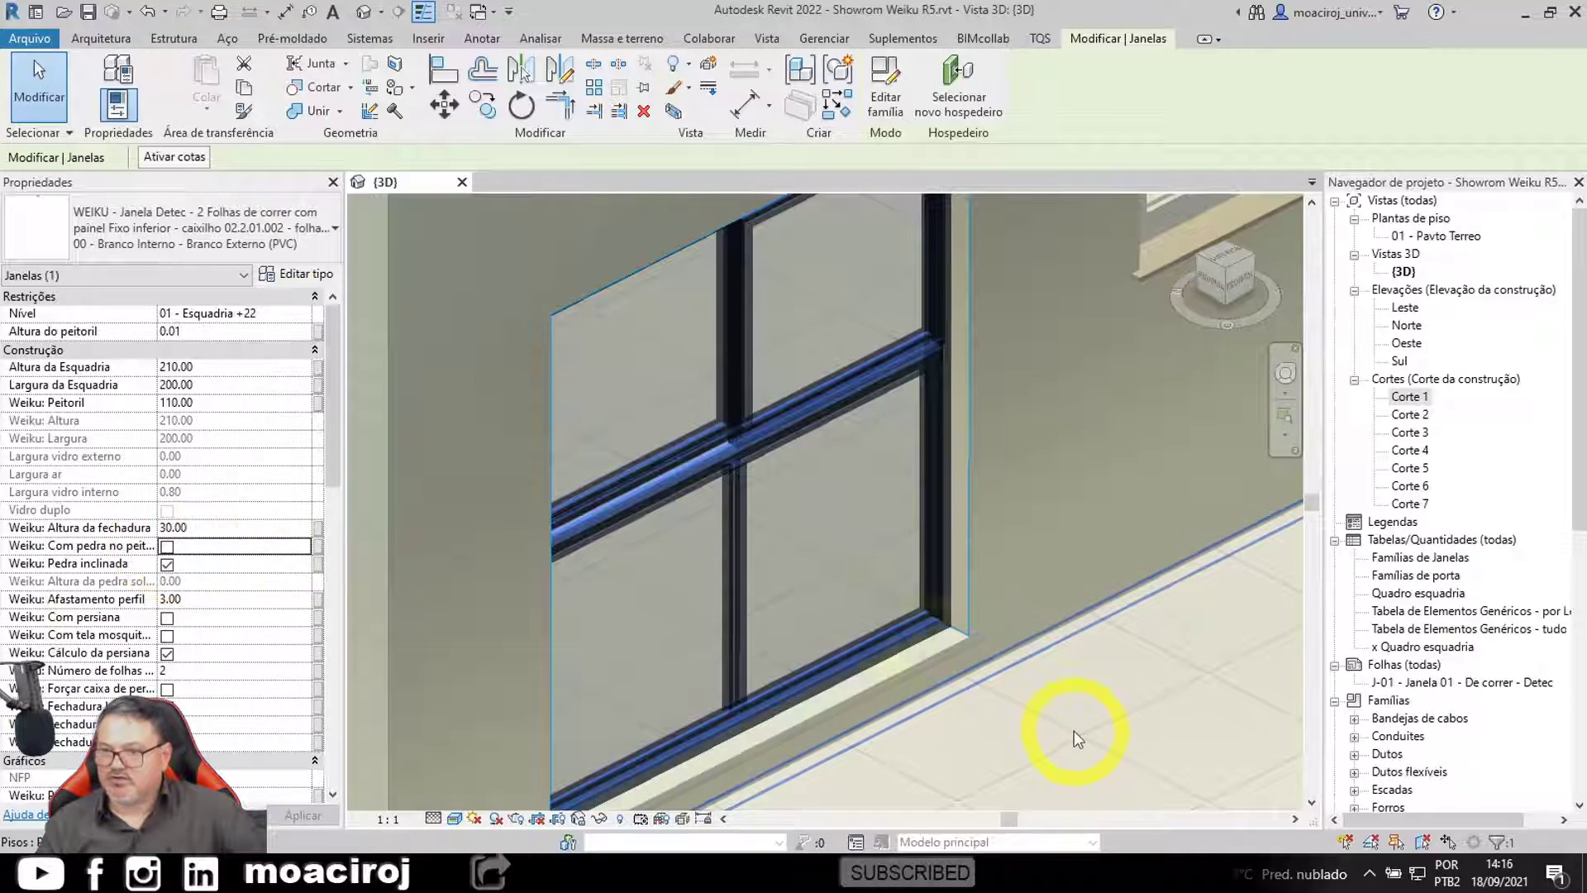
{"action": "left_click", "coordinate": [167, 546]}
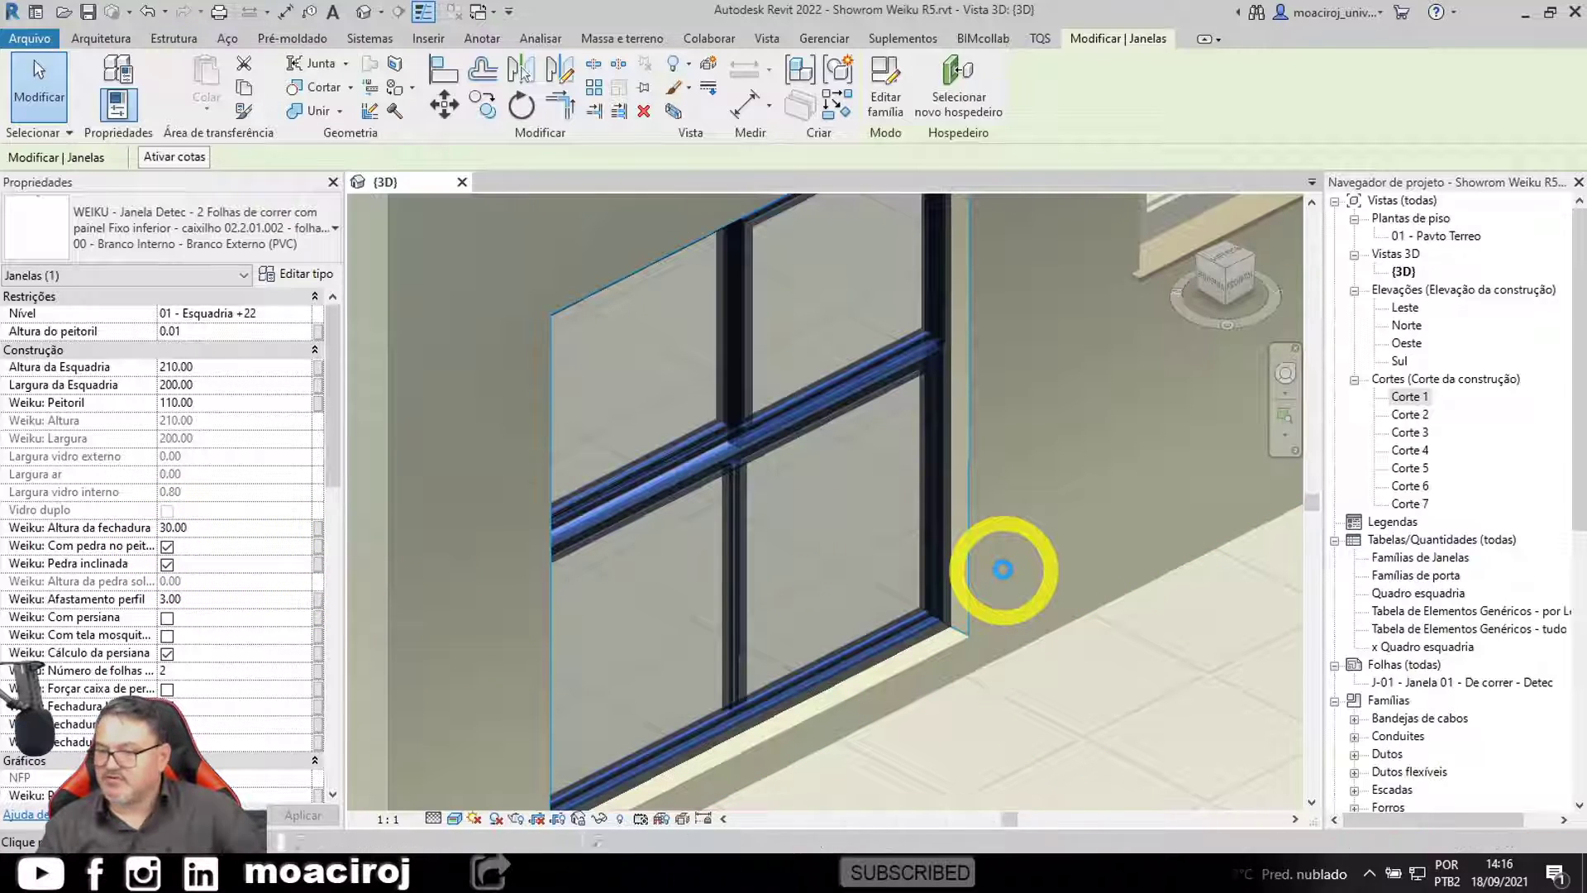
{"action": "left_click", "coordinate": [1120, 666]}
{"action": "left_click", "coordinate": [929, 658]}
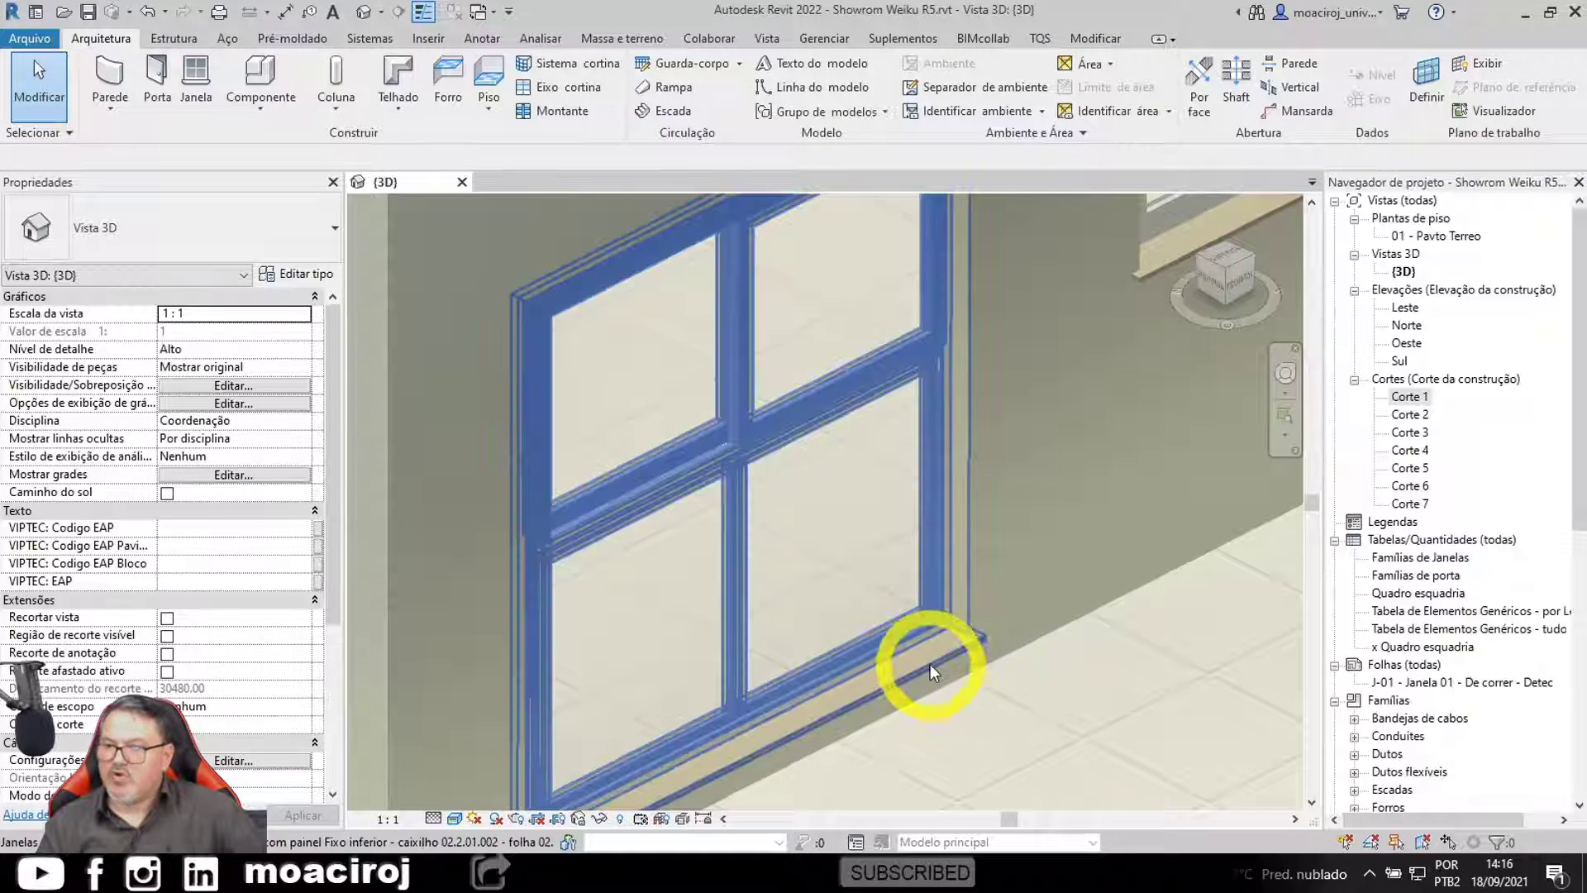
Step: Enable the Weiku: Com persiana option on the four-pane Detec window with the fixed lower panel
{"action": "scroll", "coordinate": [1076, 572], "scroll_direction": "down", "scroll_amount": 3}
{"action": "middle_click_drag", "start_coordinate": [1020, 638], "coordinate": [847, 585], "text": "shift"}
{"action": "scroll", "coordinate": [770, 597], "scroll_direction": "up", "scroll_amount": 1}
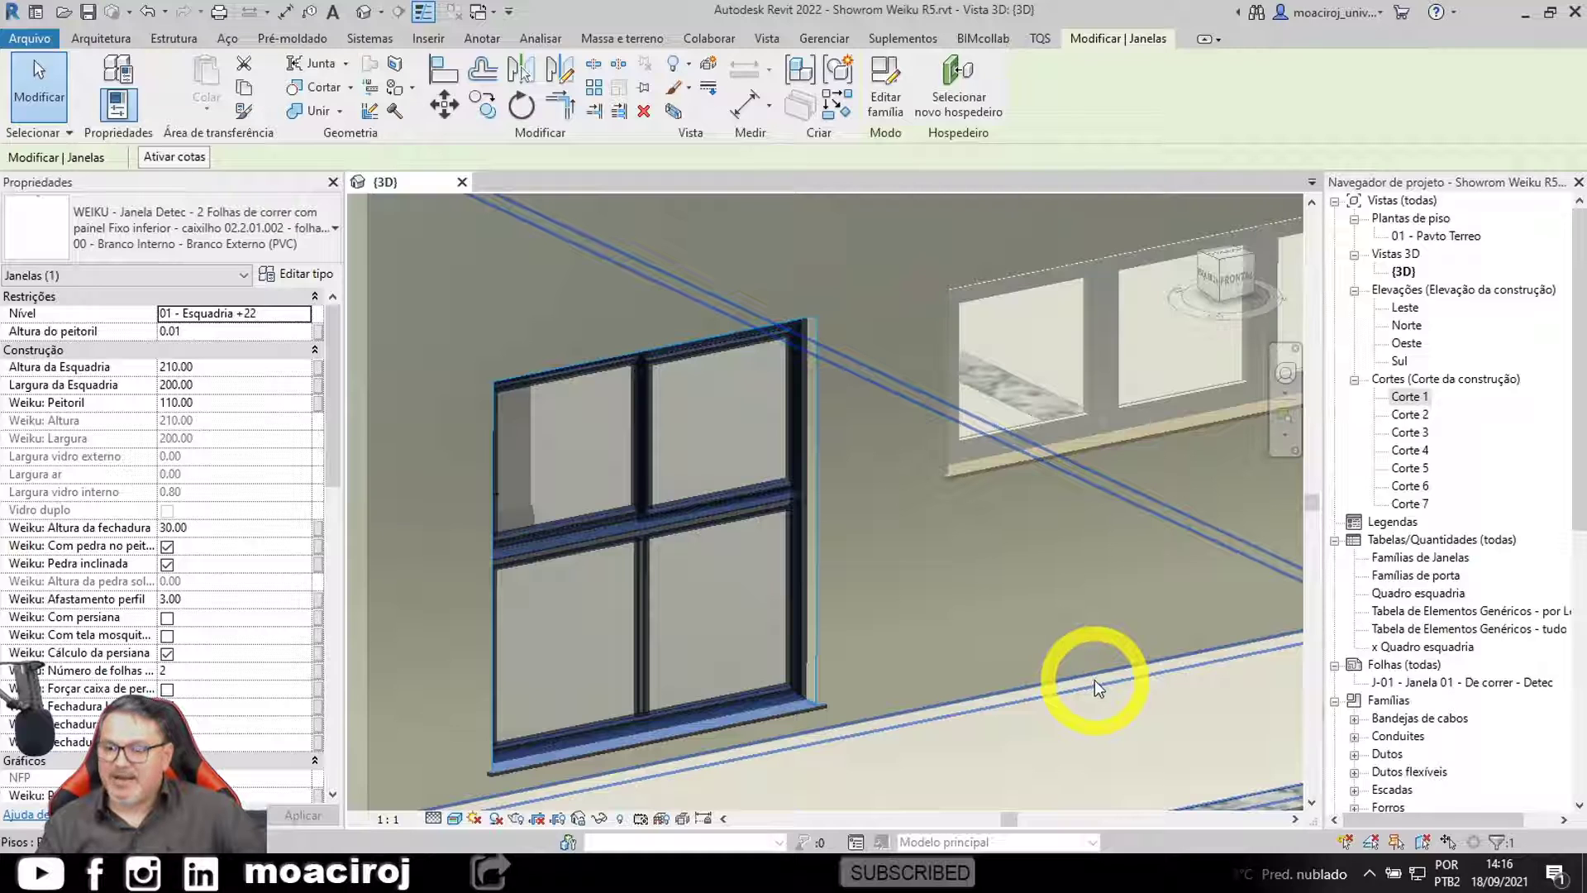
{"action": "left_click", "coordinate": [923, 670]}
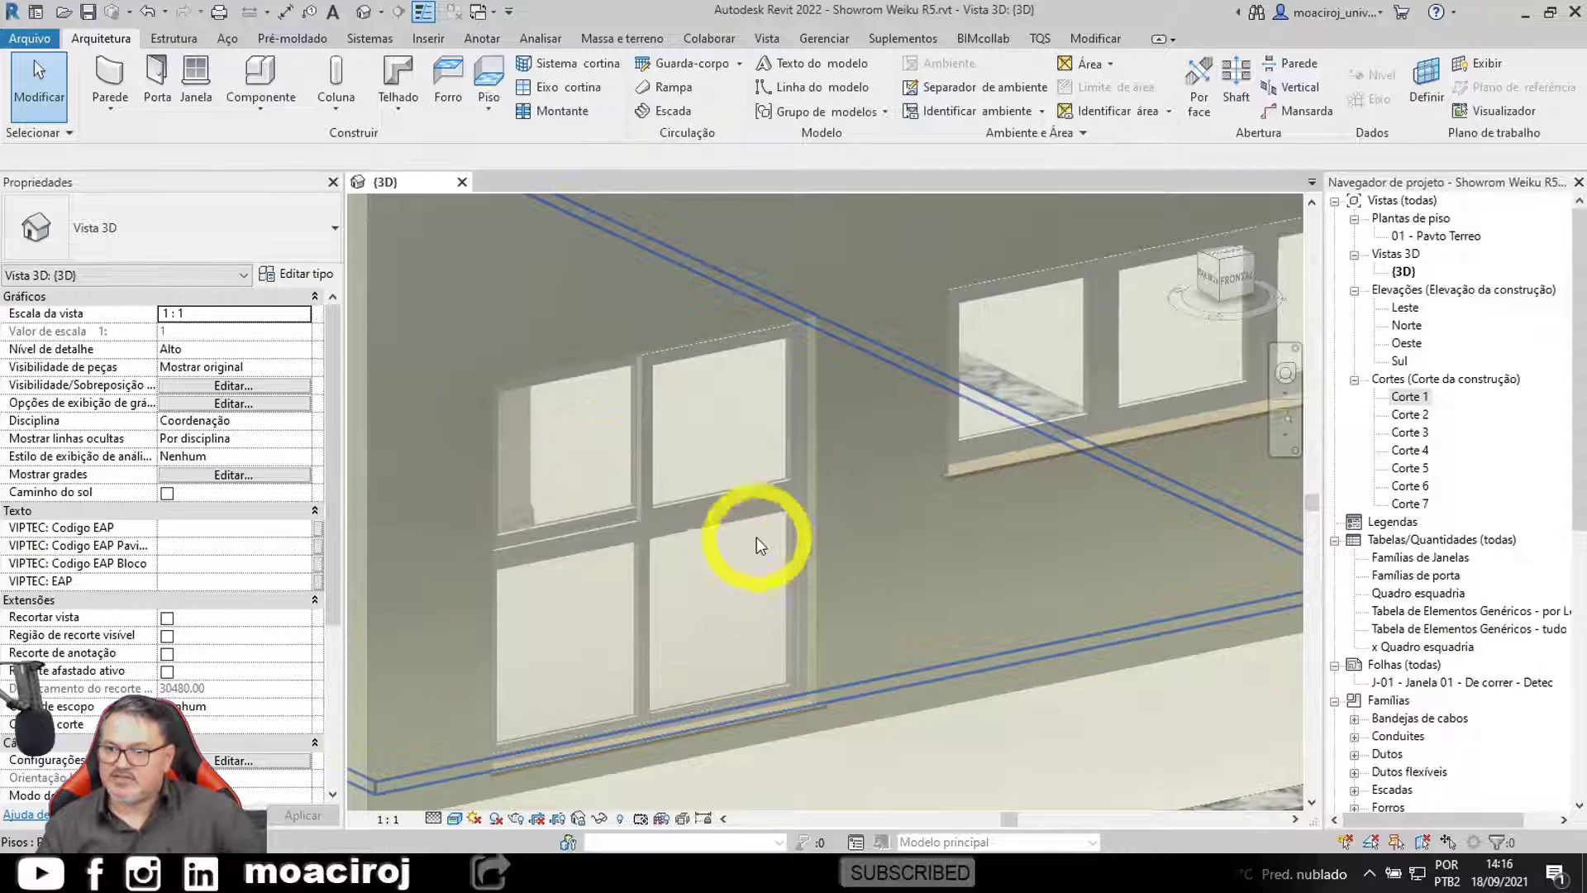
{"action": "left_click", "coordinate": [744, 517]}
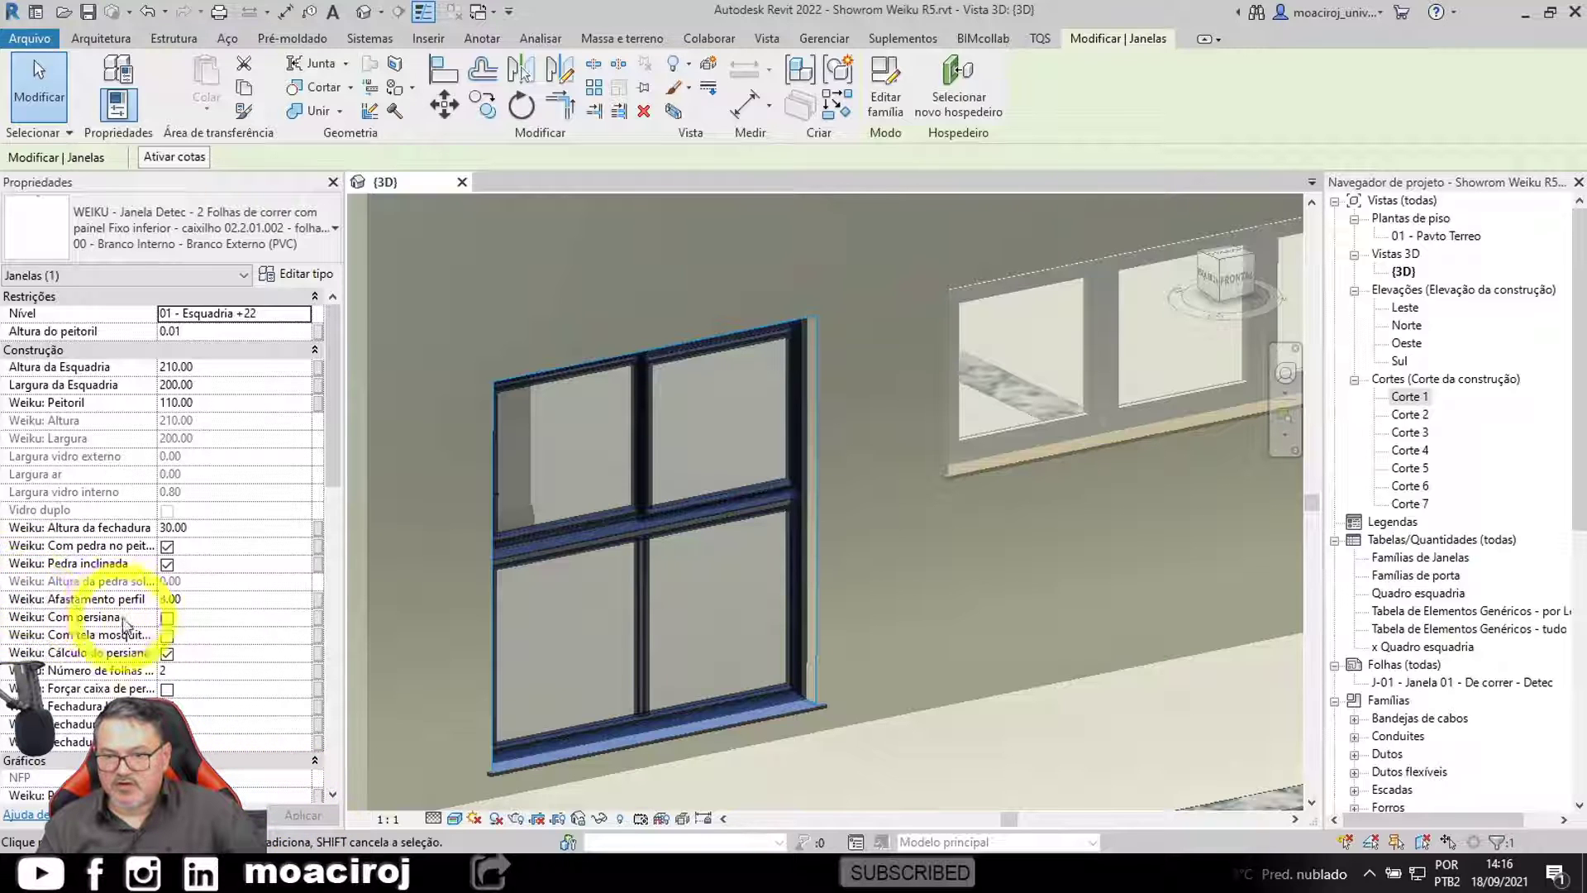
{"action": "left_click", "coordinate": [168, 620]}
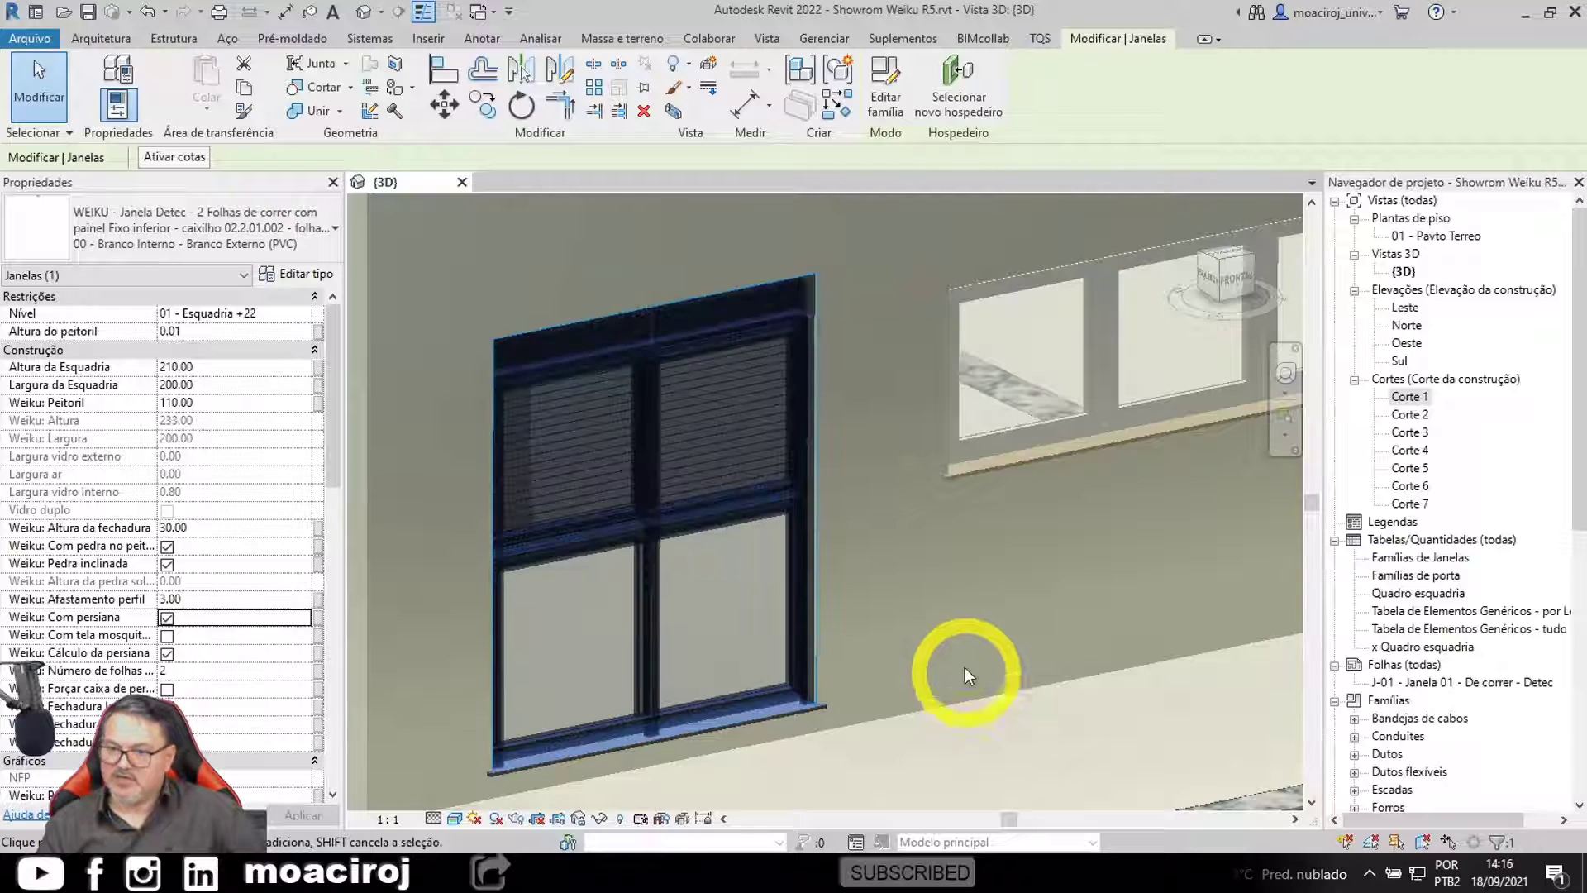
{"action": "key", "text": "Escape"}
Step: Lower the shutter over the whole window with its Weiku percentage parameter, and apply another percentage value
{"action": "left_click", "coordinate": [715, 496]}
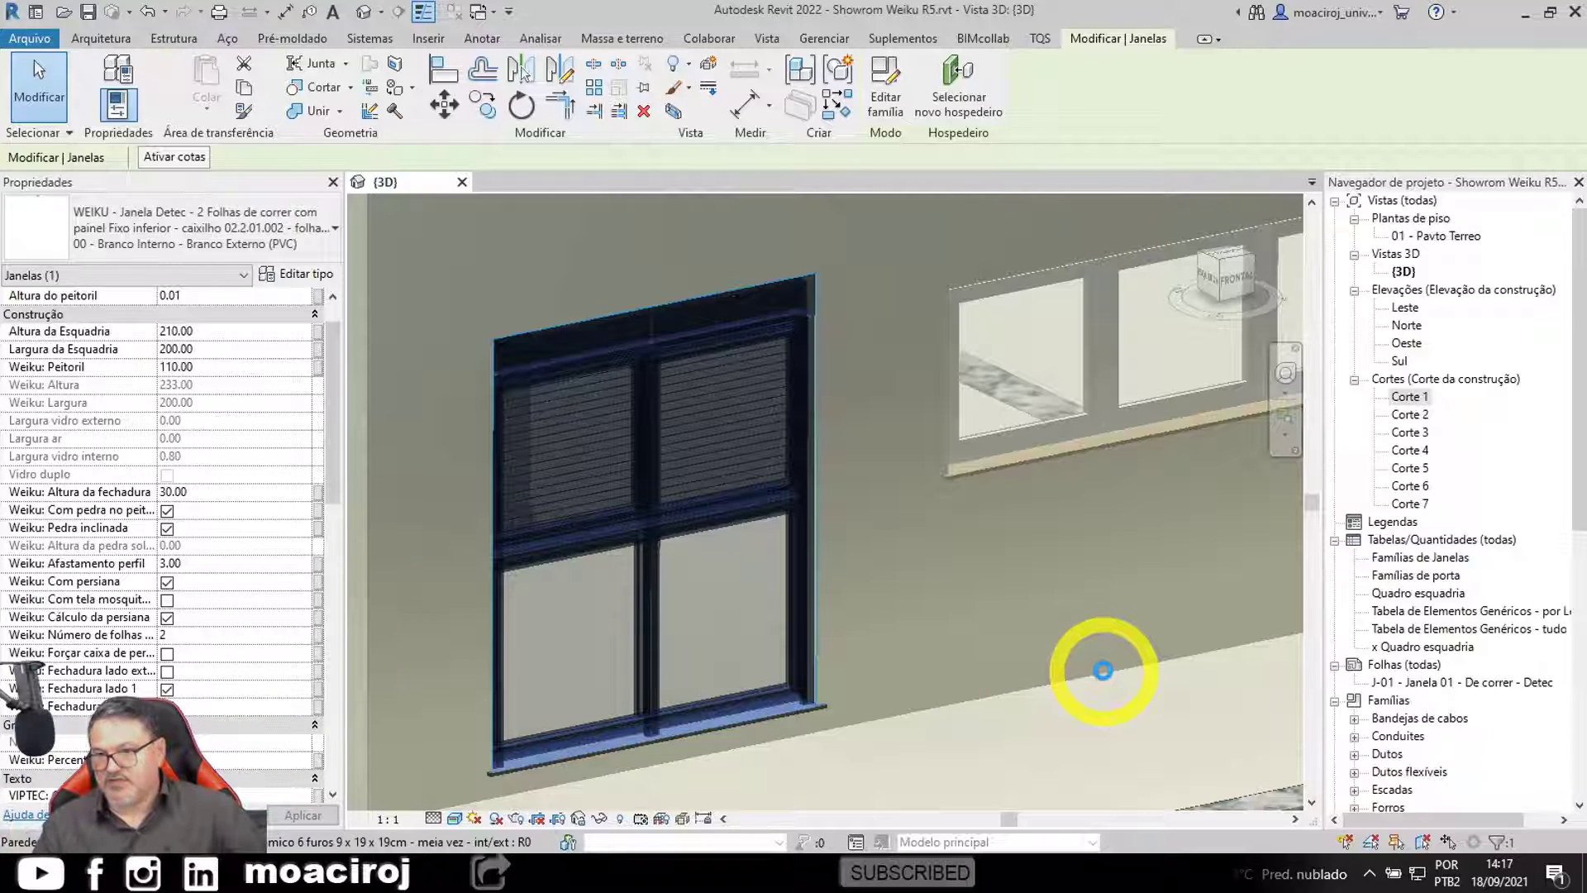
{"action": "key", "text": "Escape"}
{"action": "scroll", "coordinate": [1099, 692], "scroll_direction": "up", "scroll_amount": 3}
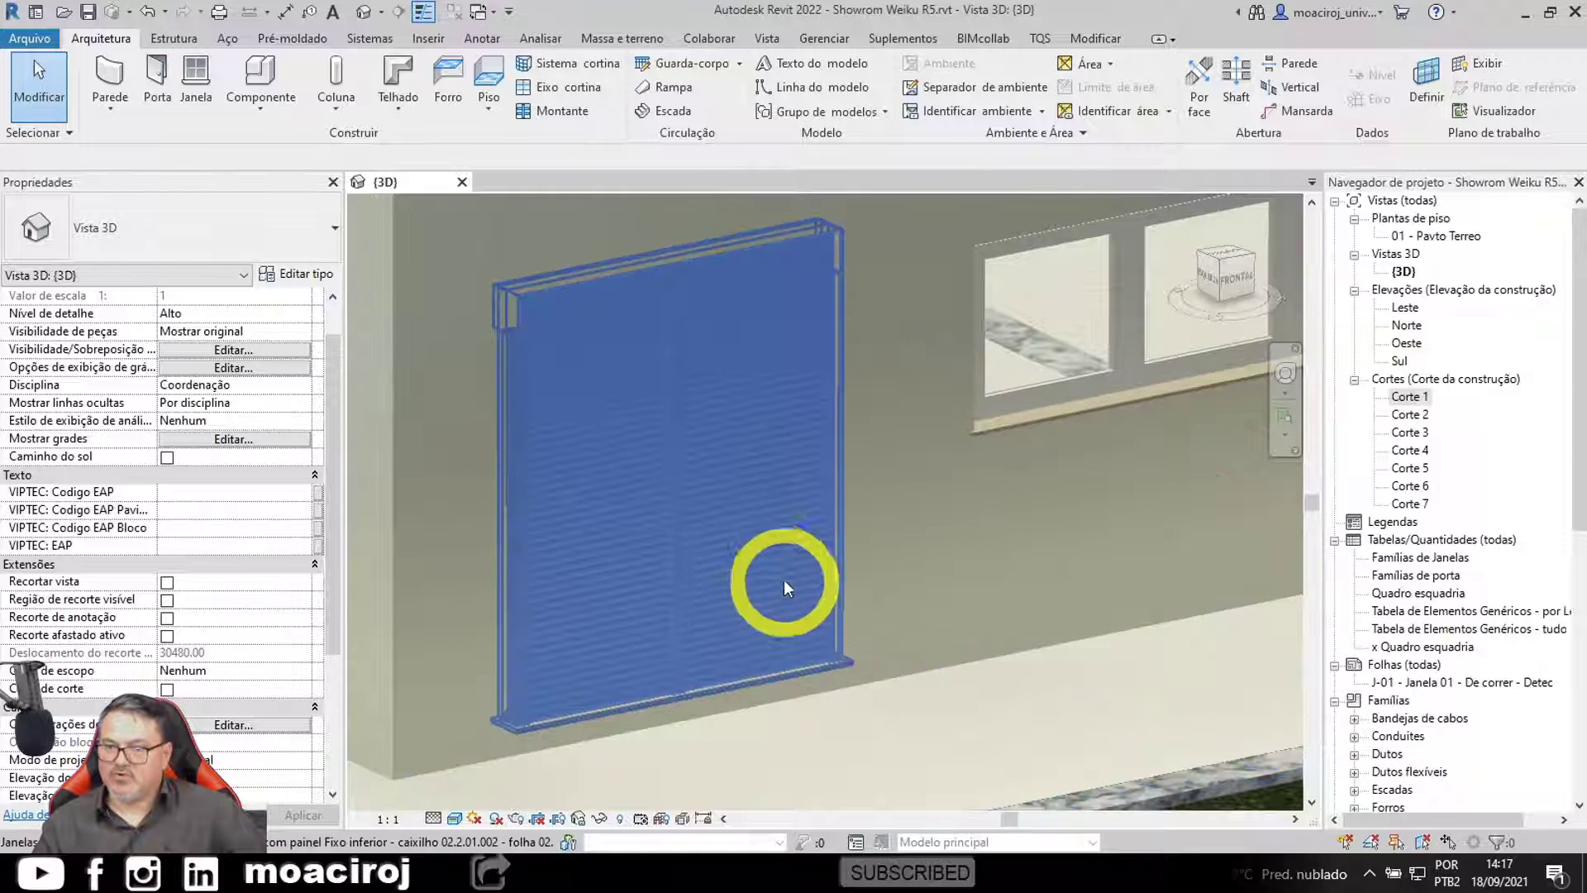
{"action": "left_click", "coordinate": [777, 578]}
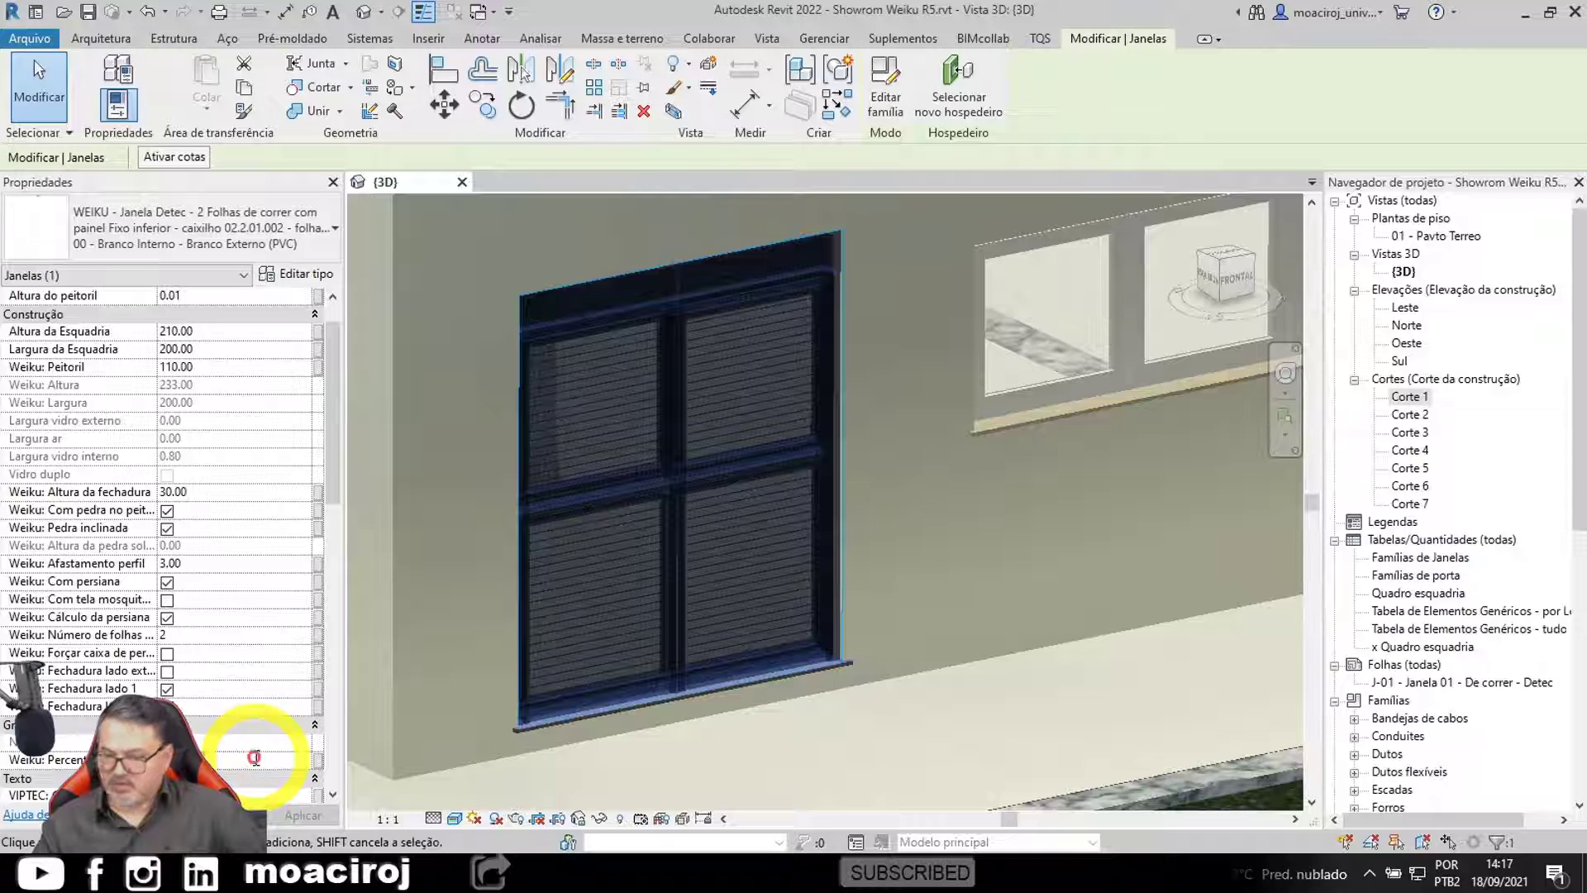
{"action": "key", "text": "Return"}
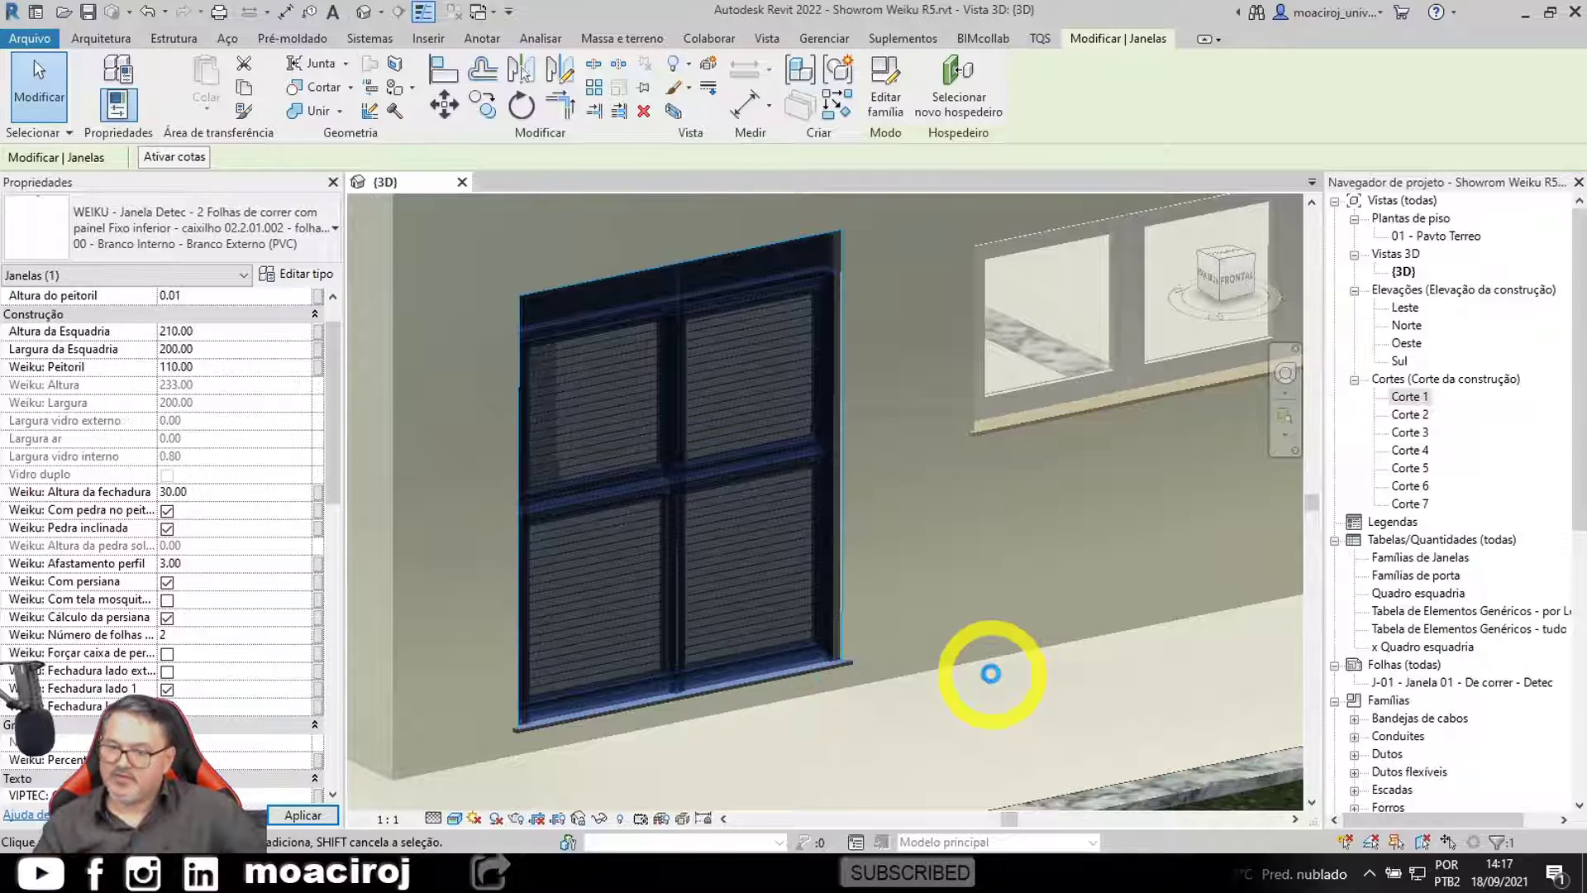
Step: Examine the partly lowered shutter and its box above the four-pane sliding window from close up
{"action": "key", "text": "Escape"}
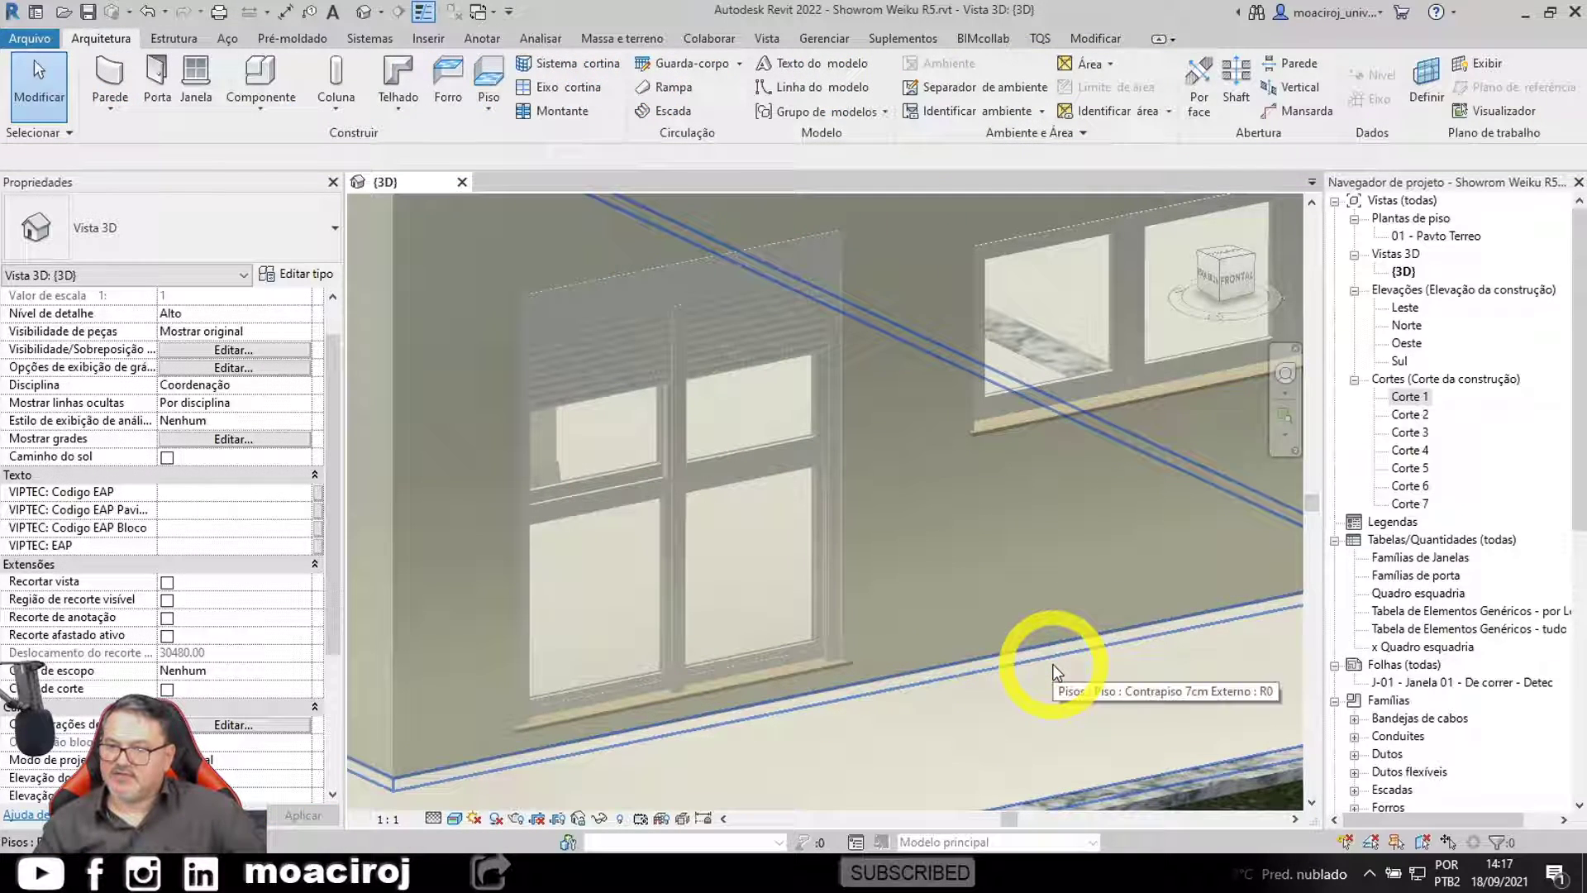
{"action": "scroll", "coordinate": [904, 365], "scroll_direction": "up", "scroll_amount": 8}
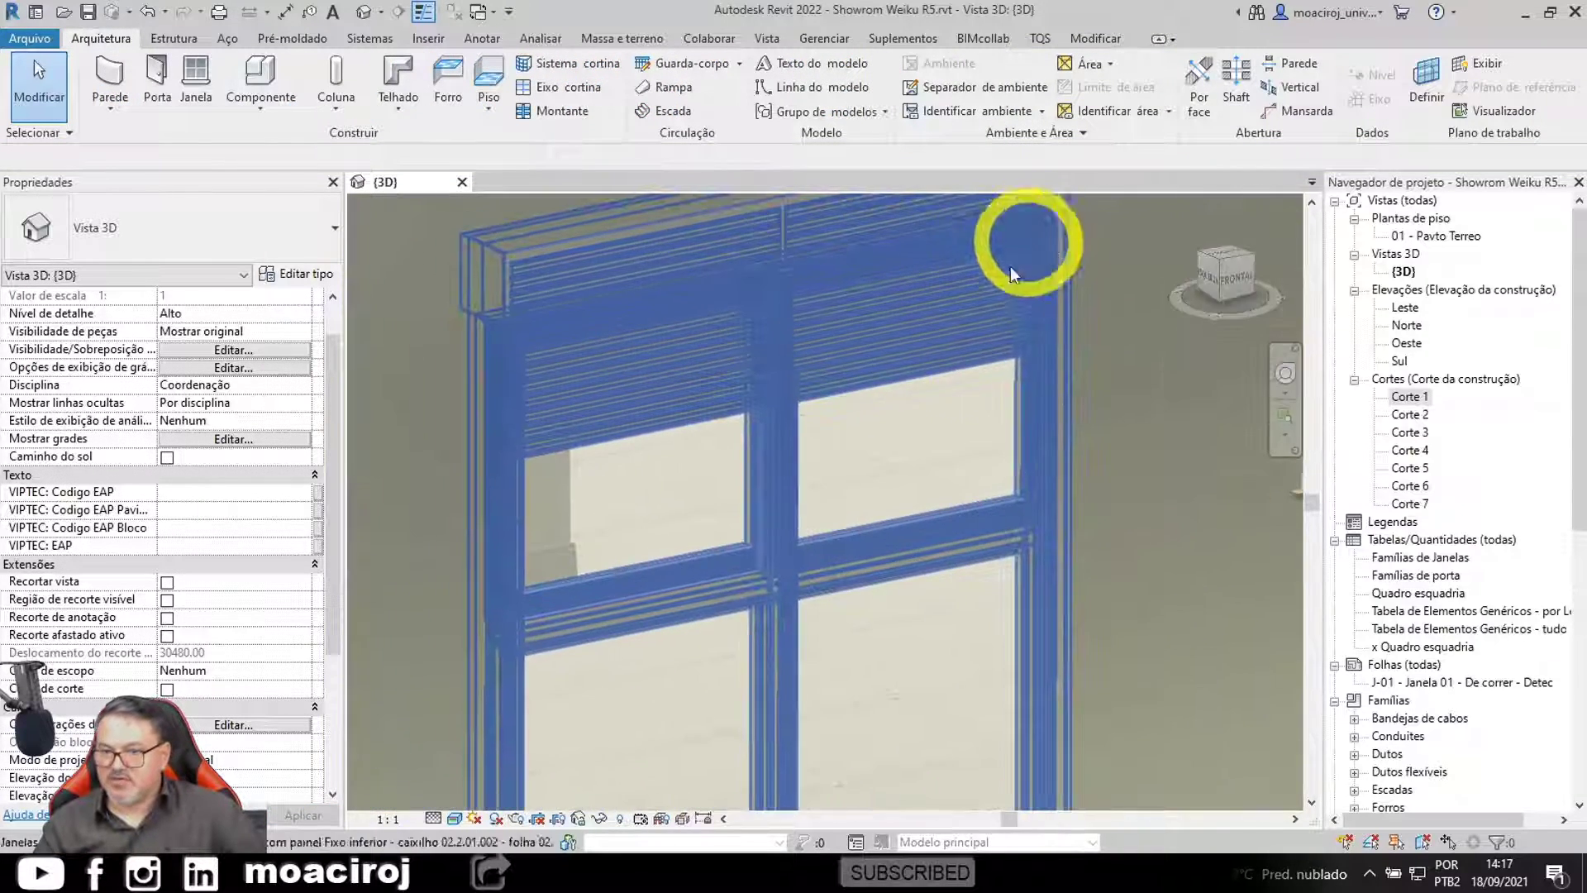
{"action": "middle_click_drag", "start_coordinate": [1014, 529], "coordinate": [1159, 639]}
{"action": "scroll", "coordinate": [1013, 562], "scroll_direction": "up", "scroll_amount": 2}
{"action": "middle_click_drag", "start_coordinate": [944, 499], "coordinate": [1358, 703]}
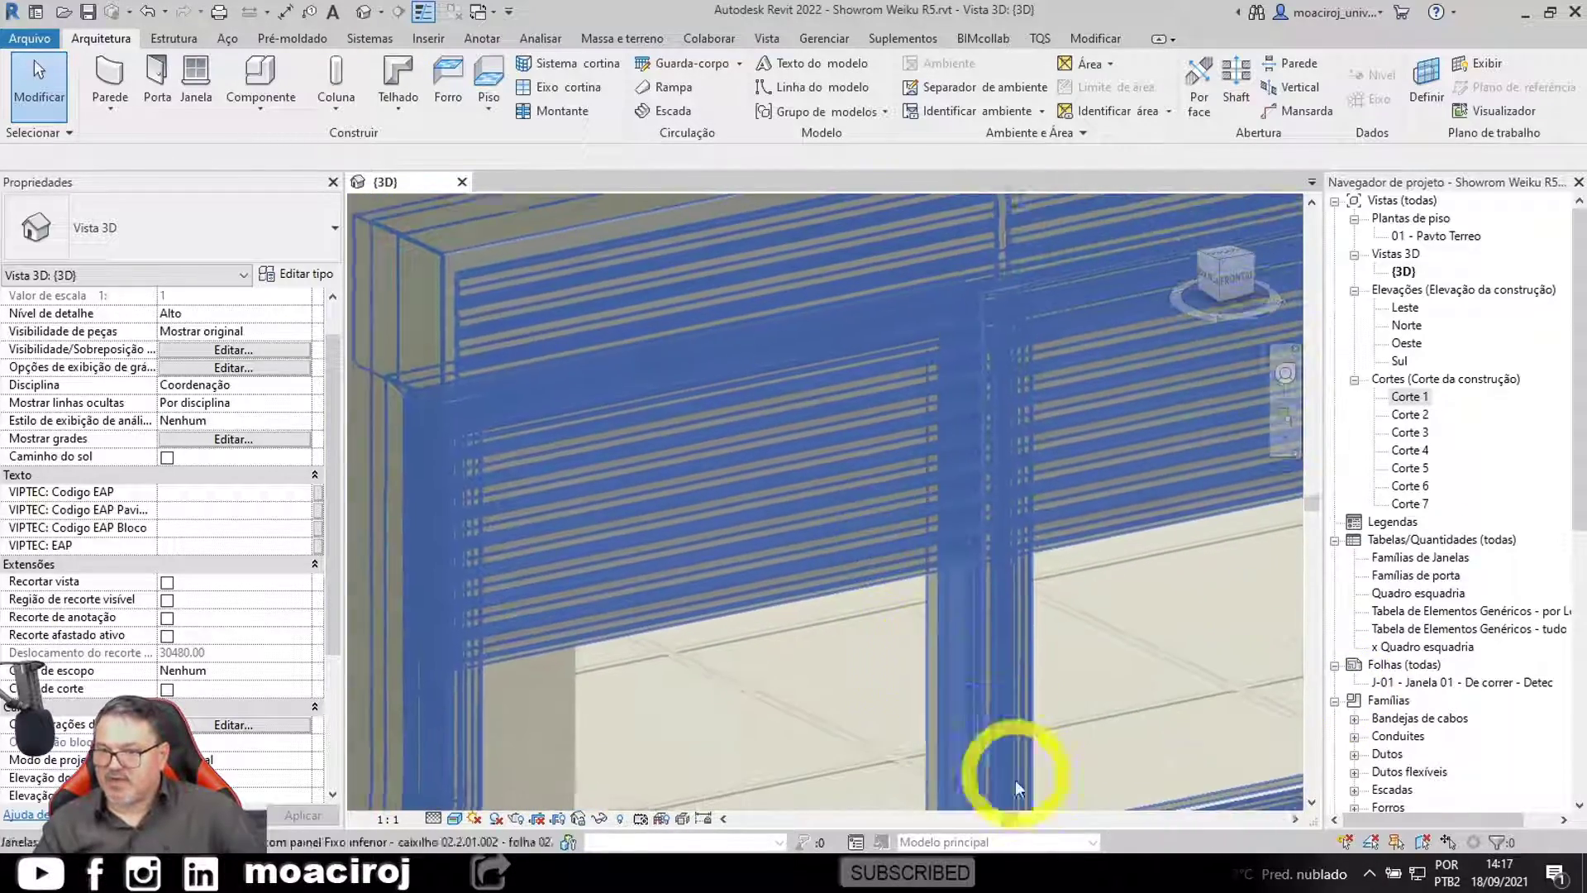
{"action": "middle_click_drag", "start_coordinate": [1009, 761], "coordinate": [842, 658]}
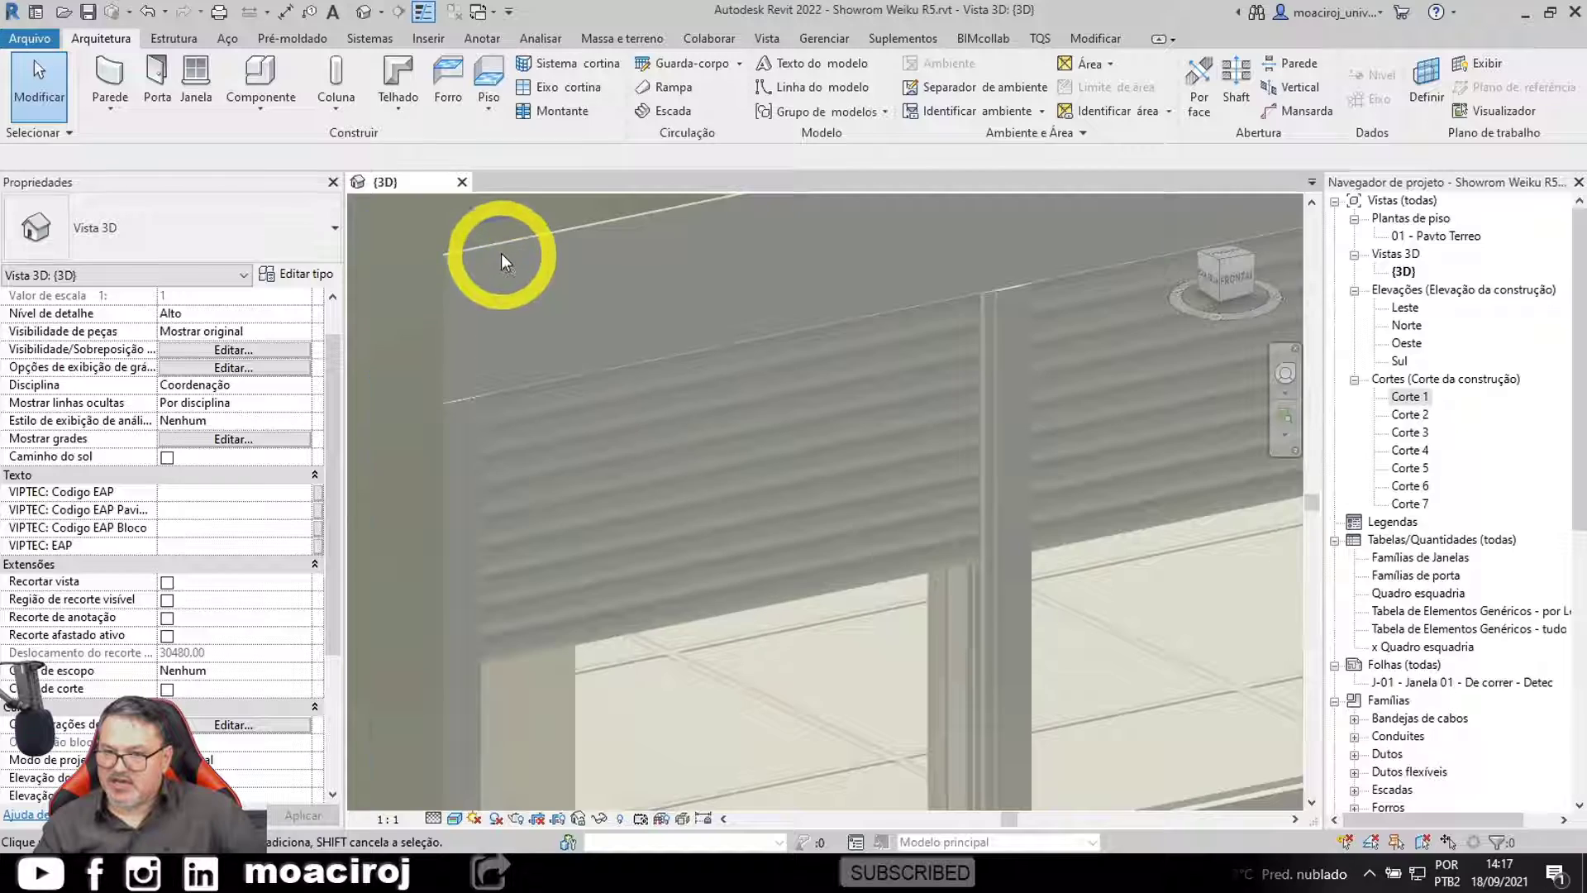
{"action": "scroll", "coordinate": [711, 388], "scroll_direction": "down", "scroll_amount": 2}
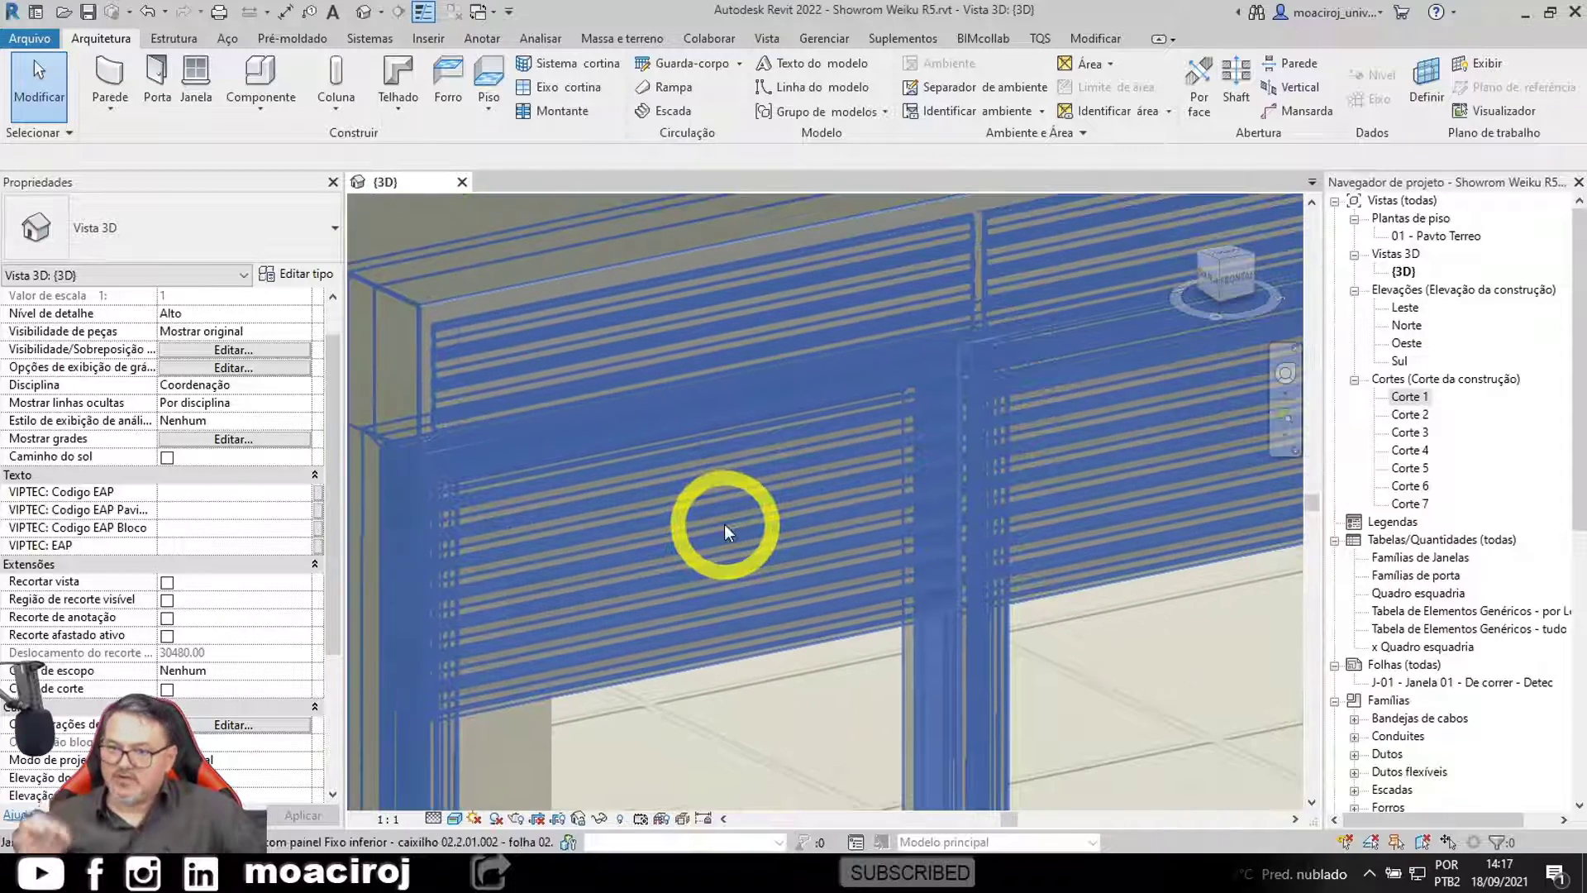
{"action": "scroll", "coordinate": [724, 525], "scroll_direction": "down", "scroll_amount": 1}
{"action": "middle_click_drag", "start_coordinate": [749, 549], "coordinate": [697, 554]}
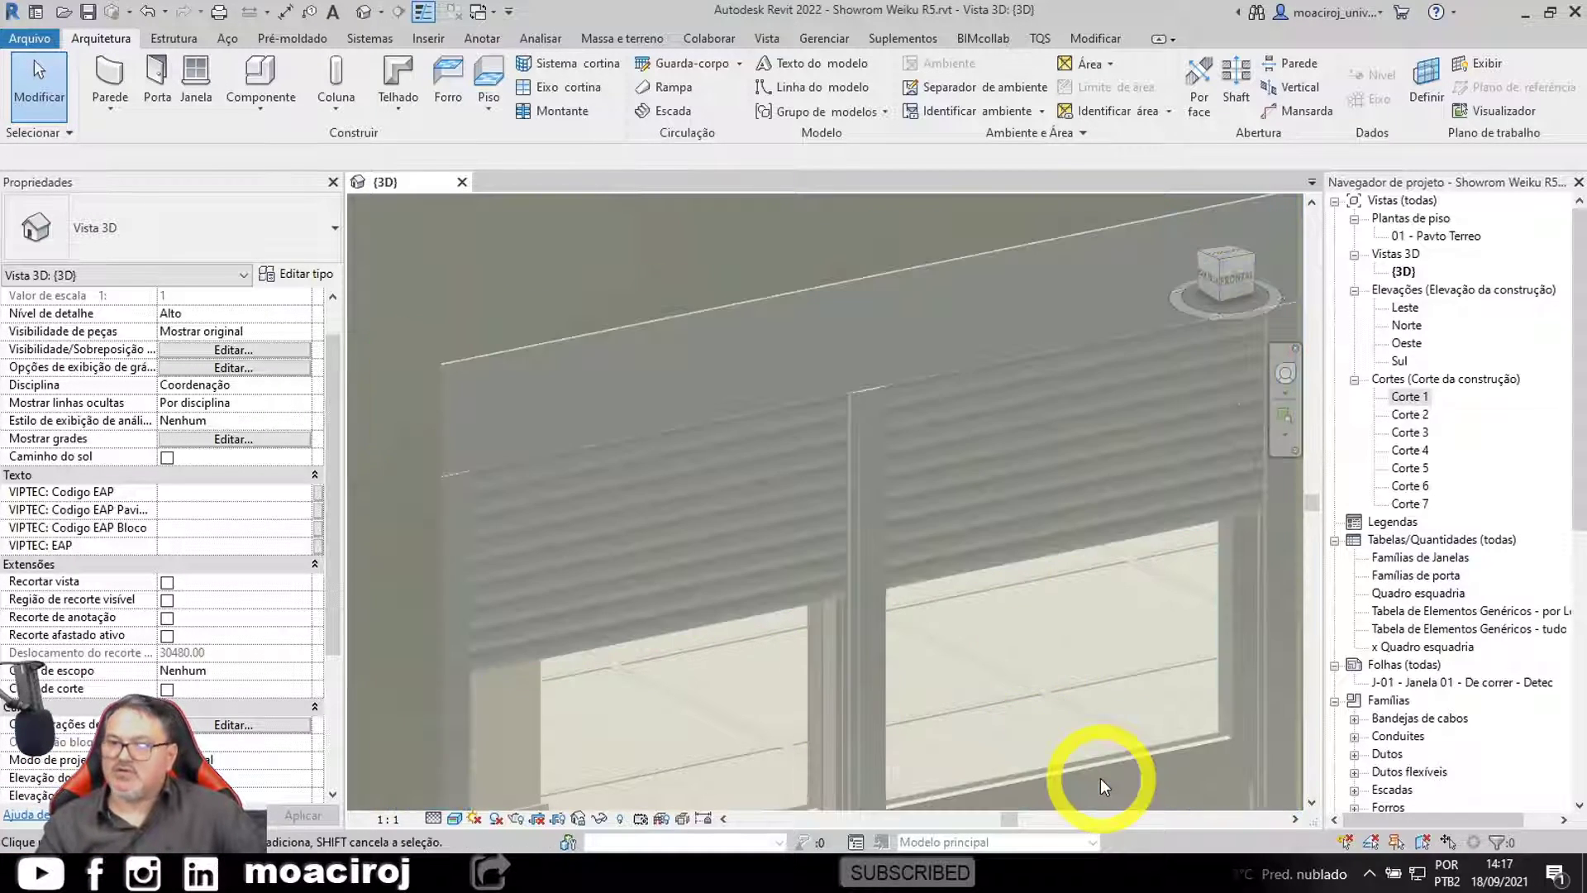
{"action": "middle_click_drag", "start_coordinate": [1090, 739], "coordinate": [1051, 637]}
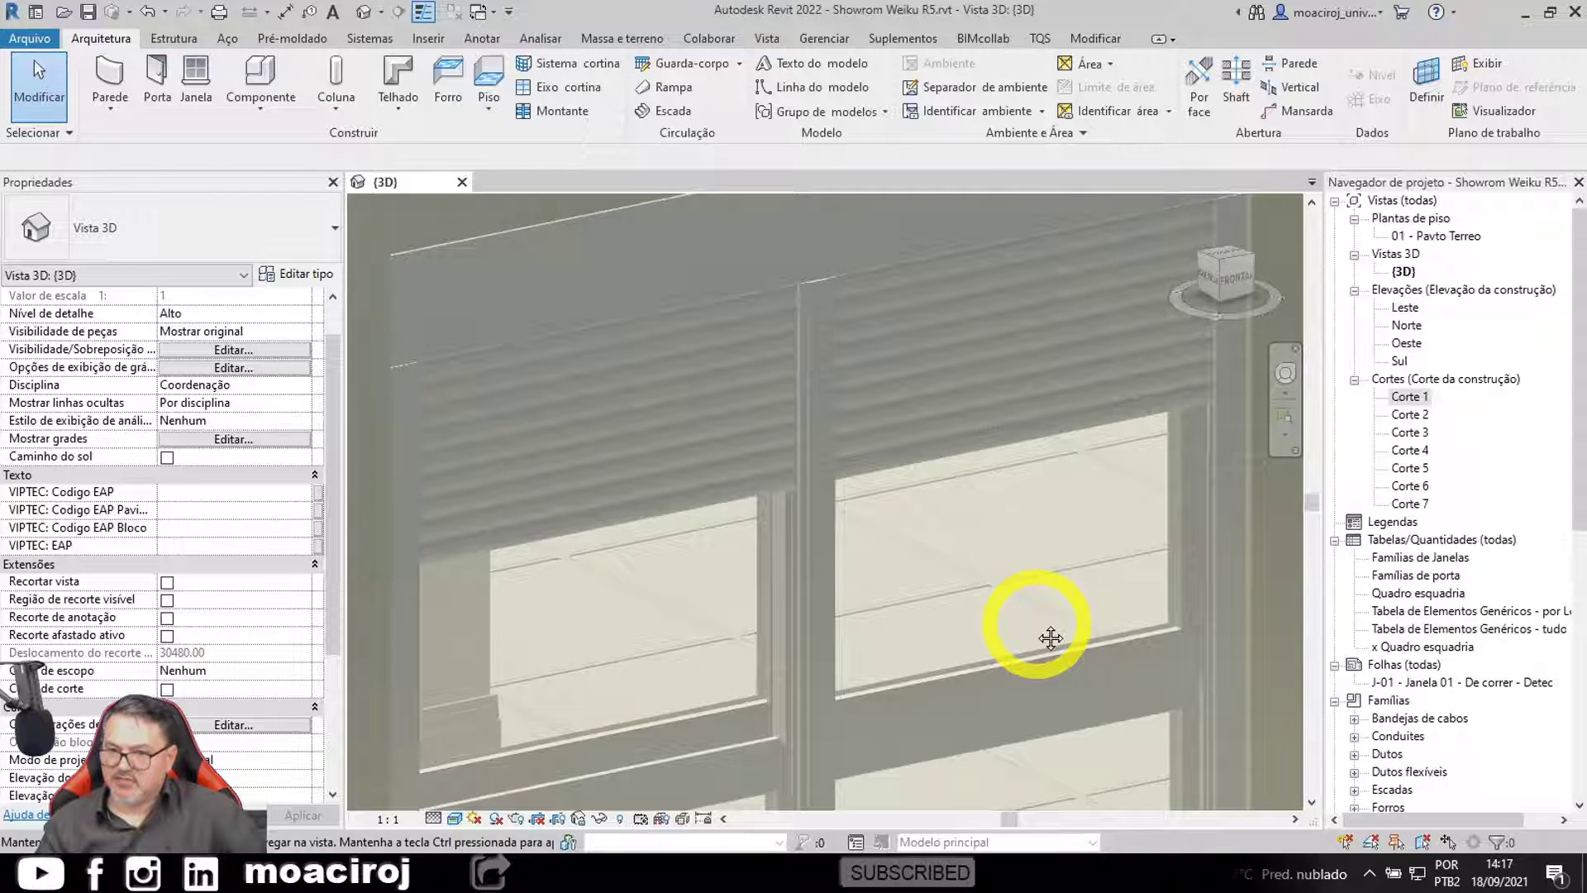
{"action": "middle_click_drag", "start_coordinate": [939, 595], "coordinate": [985, 609]}
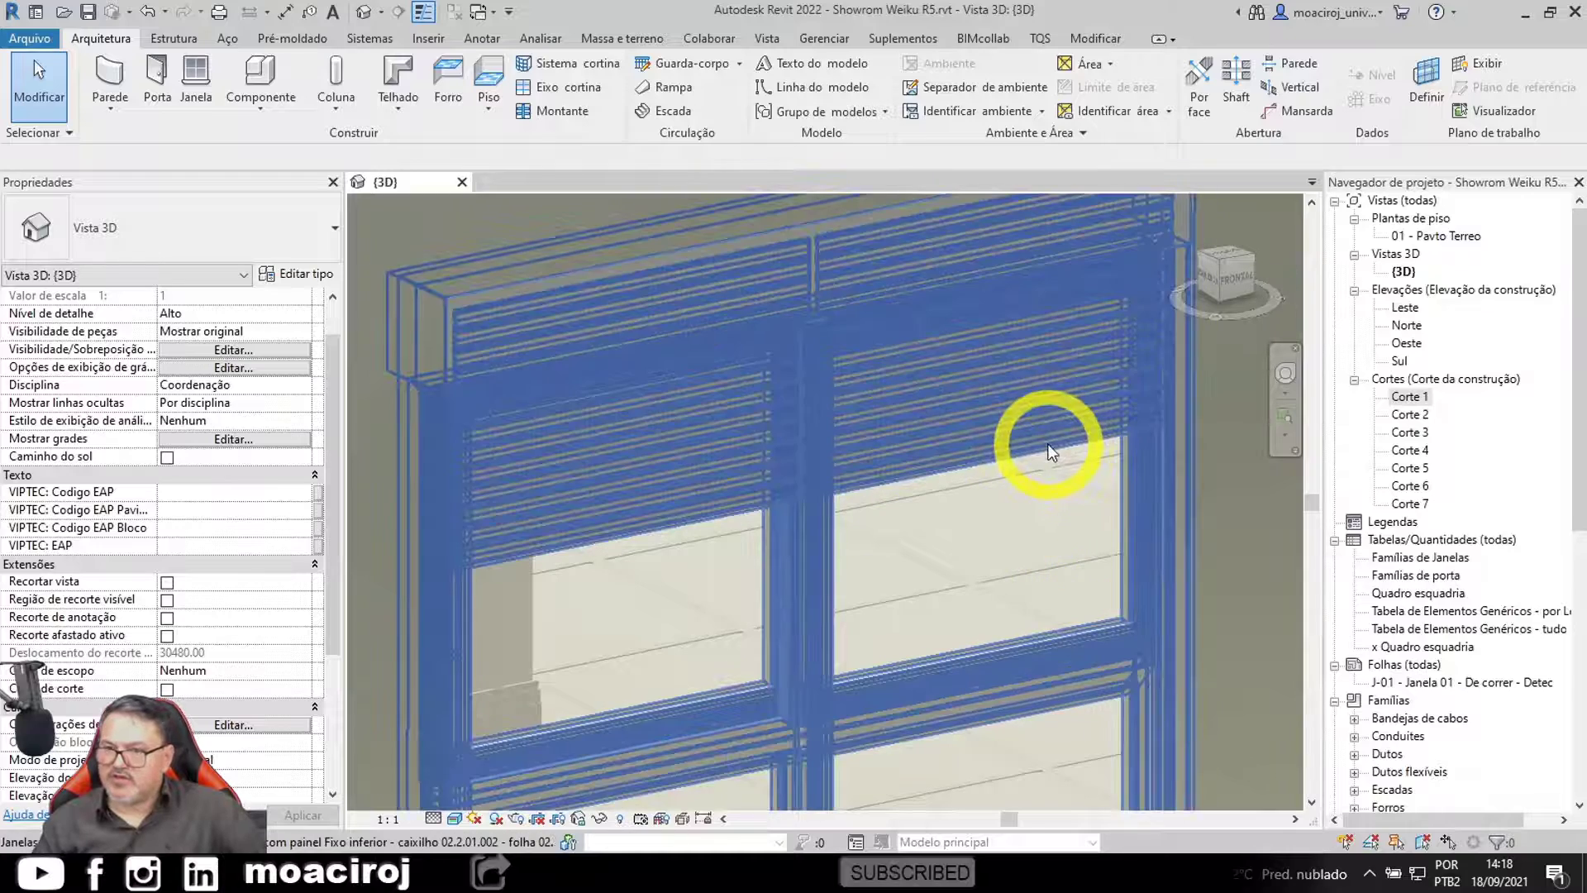
Step: Turn off Weiku: Cálculo da persiana on the four-pane window and set its number of shutter leaves to 1
{"action": "left_click", "coordinate": [1049, 444]}
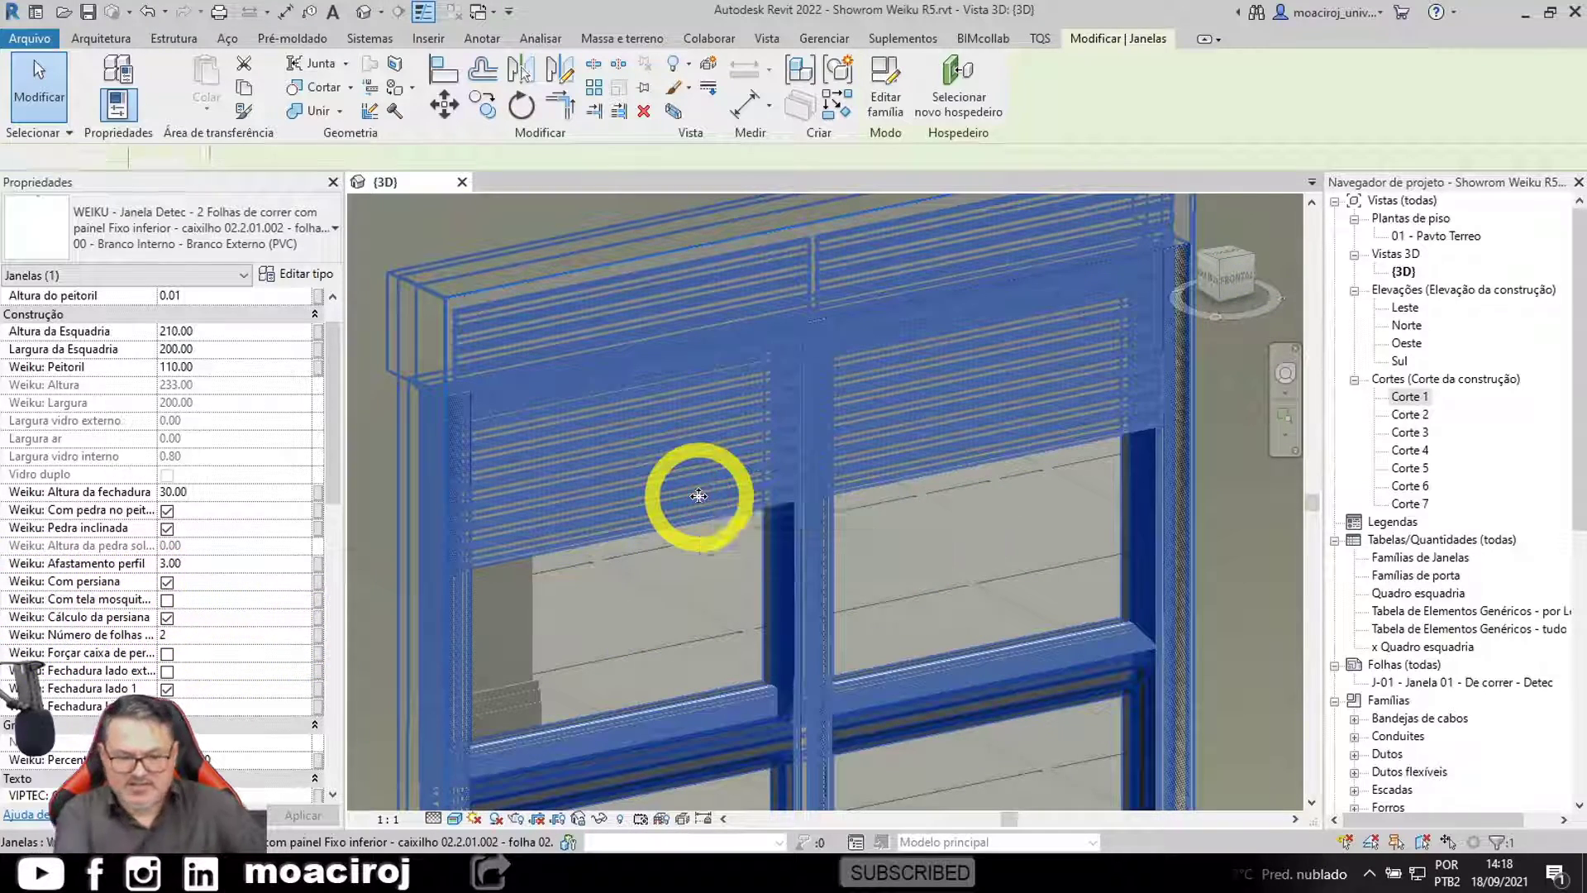
{"action": "left_click", "coordinate": [815, 508]}
{"action": "left_click", "coordinate": [757, 487]}
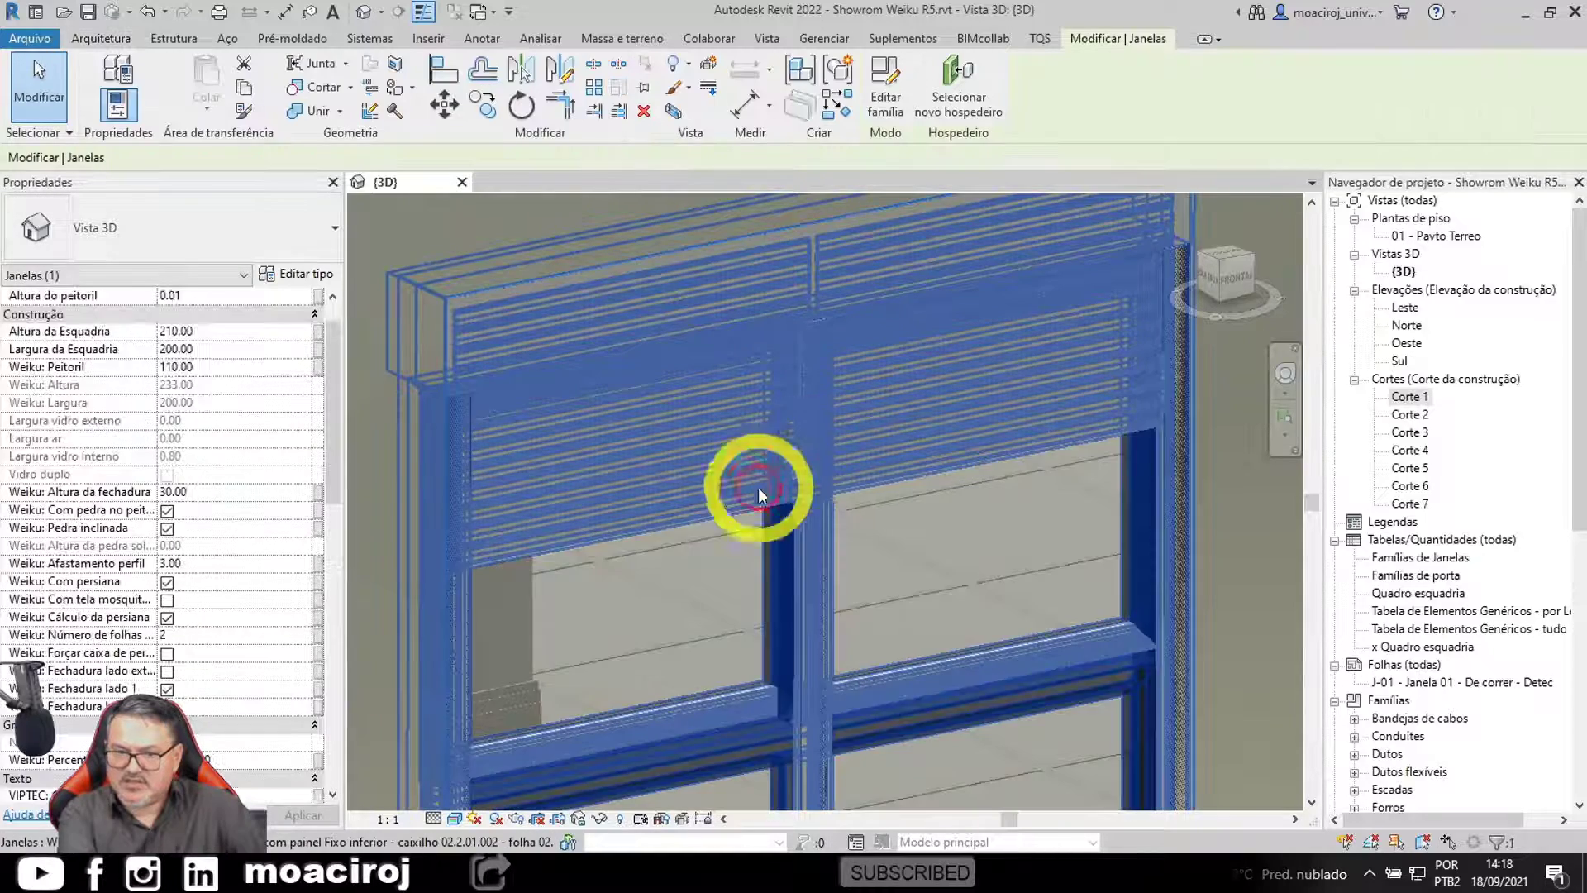
{"action": "left_click", "coordinate": [167, 618]}
{"action": "left_click", "coordinate": [170, 635]}
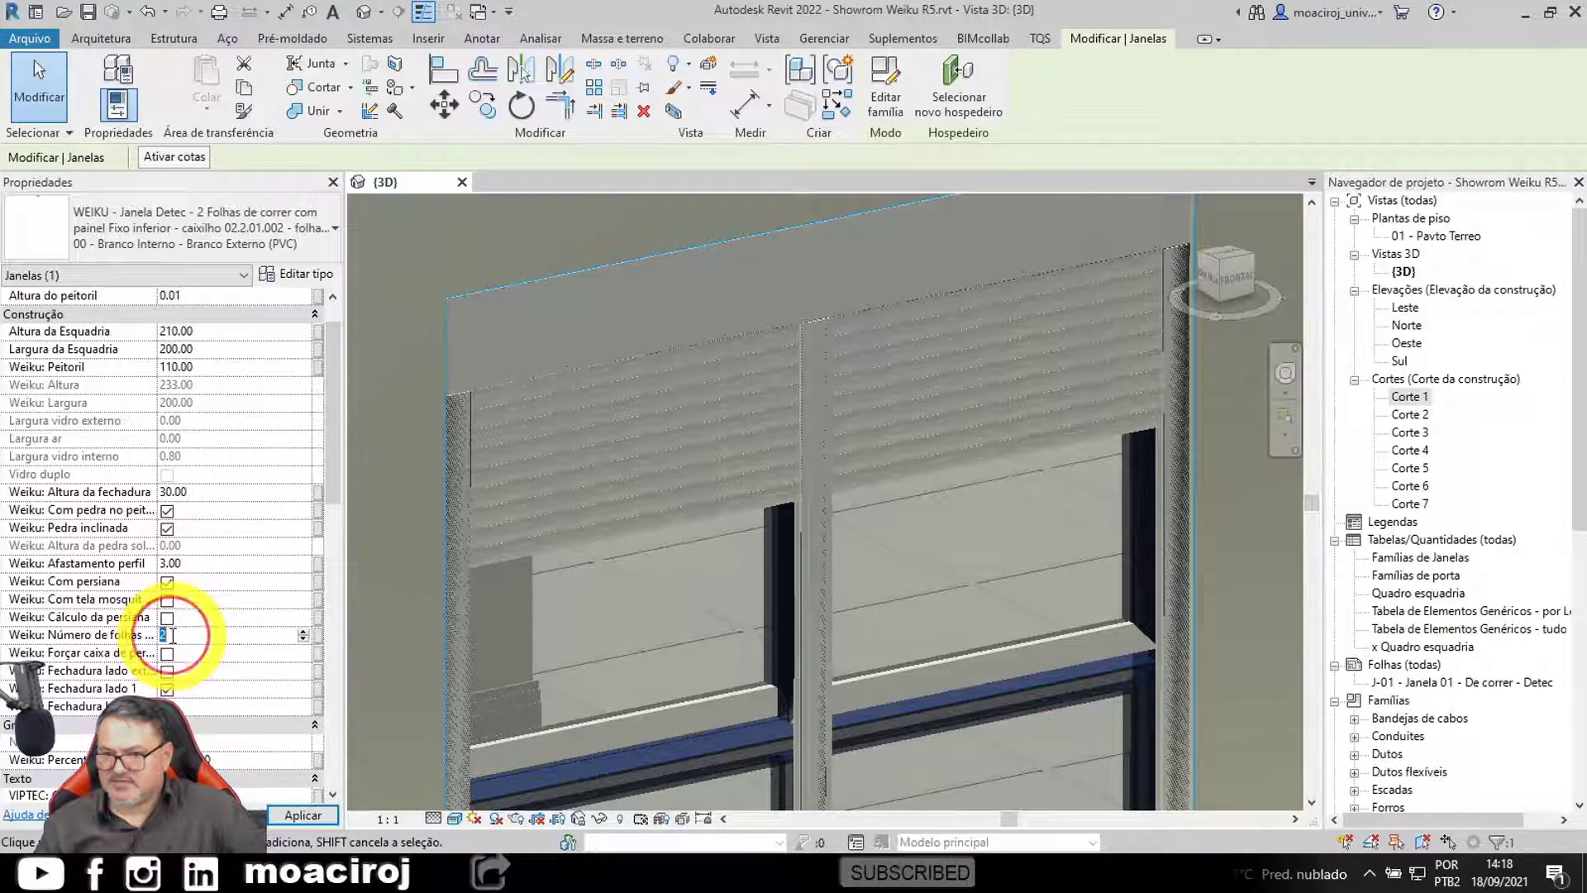
{"action": "type", "text": "1 : 1"}
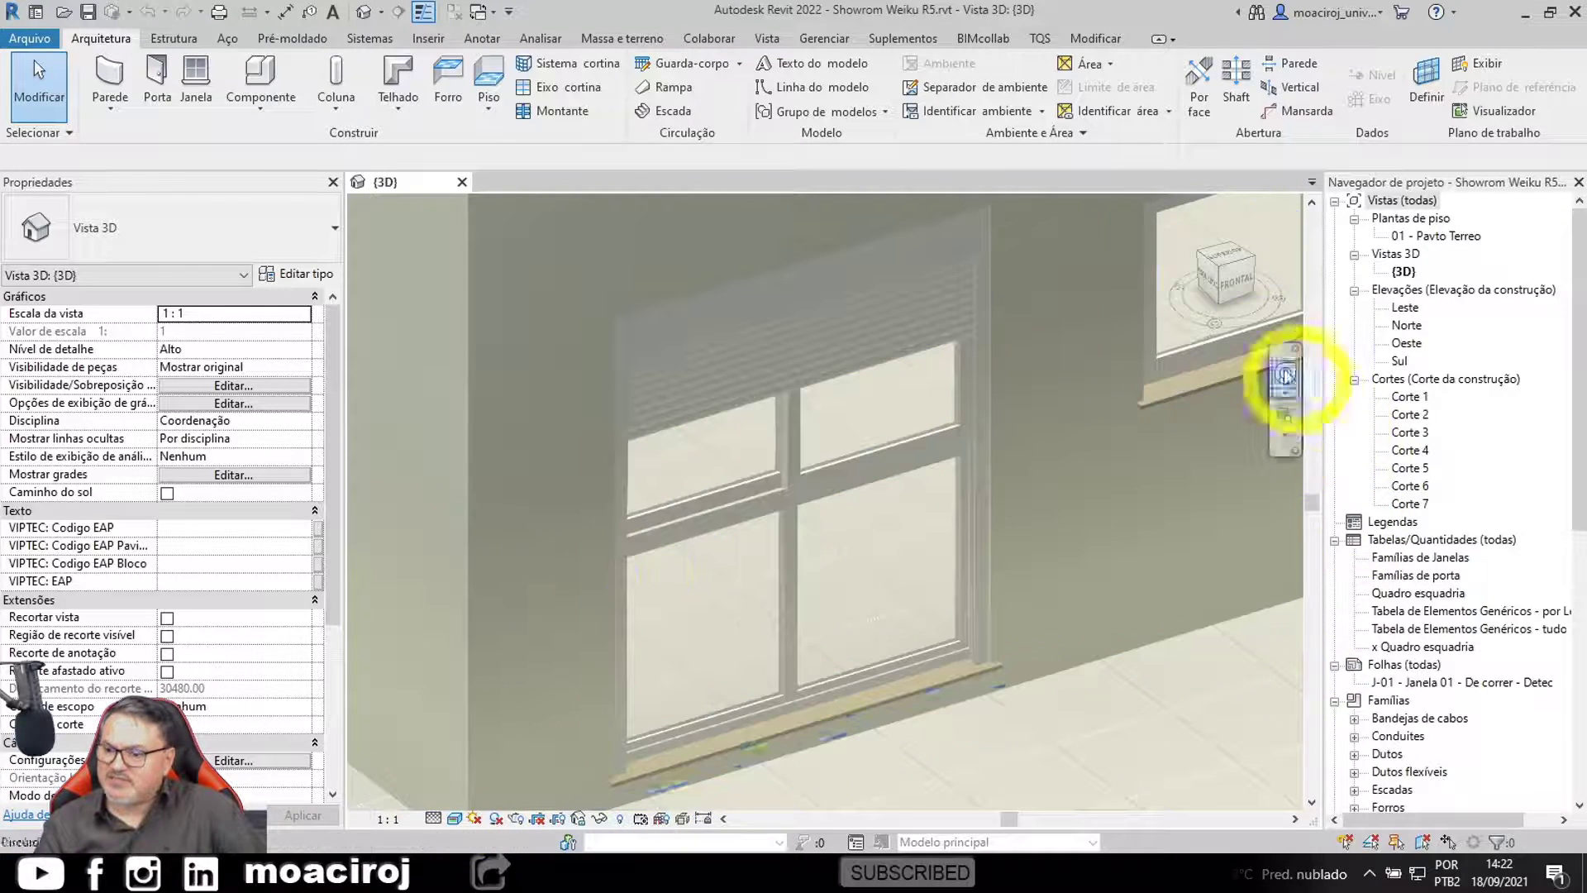
Step: Try the Sombreado visual style in the 3D view, and switch the view to Cores consistentes
{"action": "left_click", "coordinate": [454, 818]}
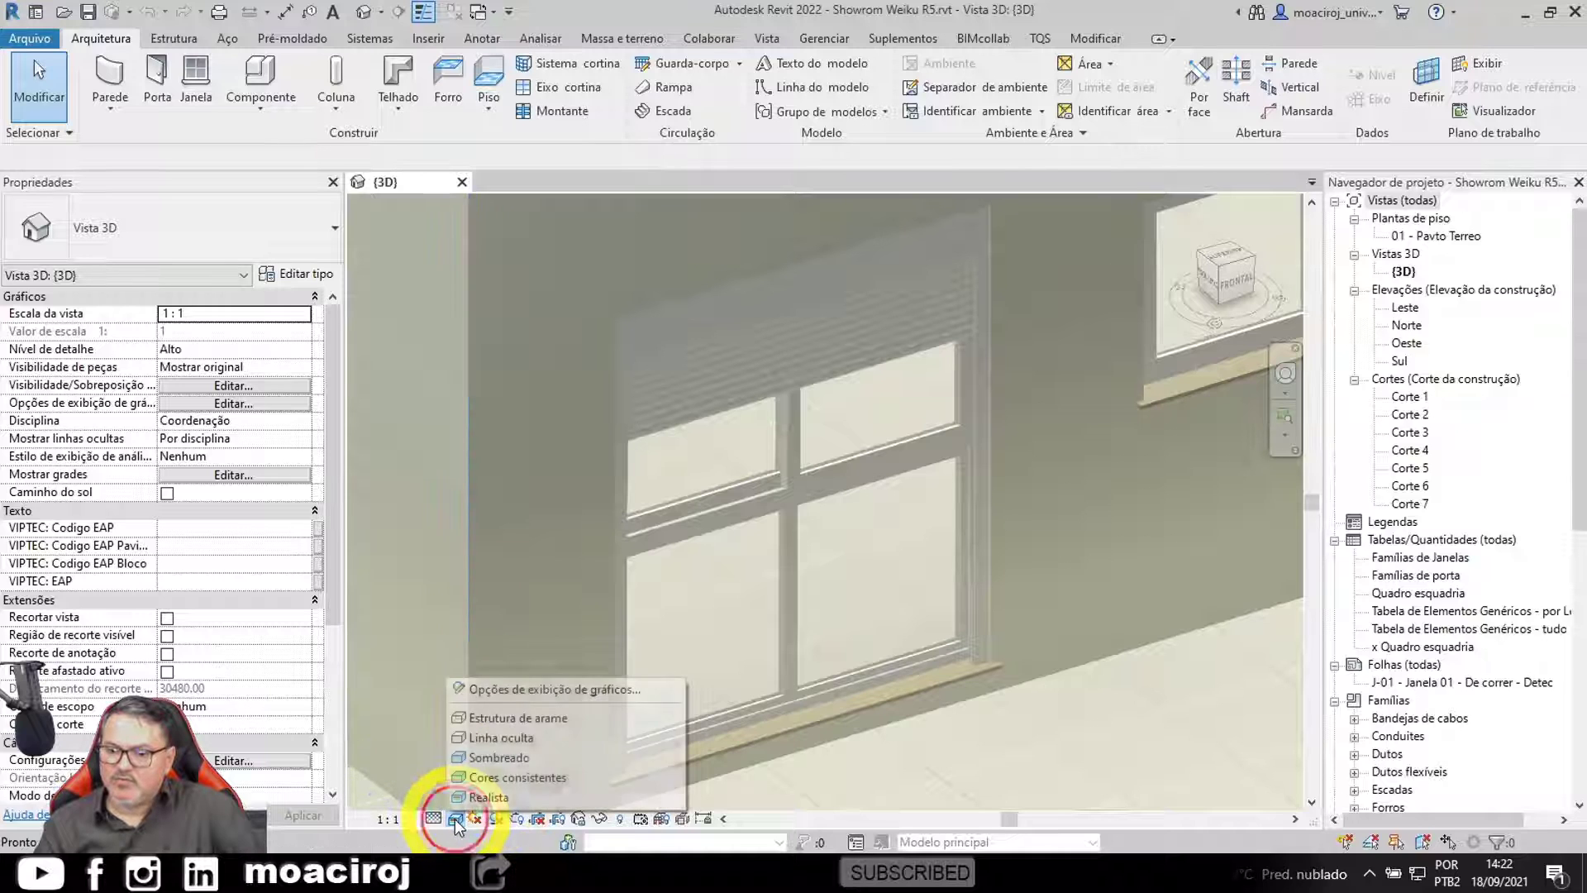
{"action": "left_click", "coordinate": [480, 758]}
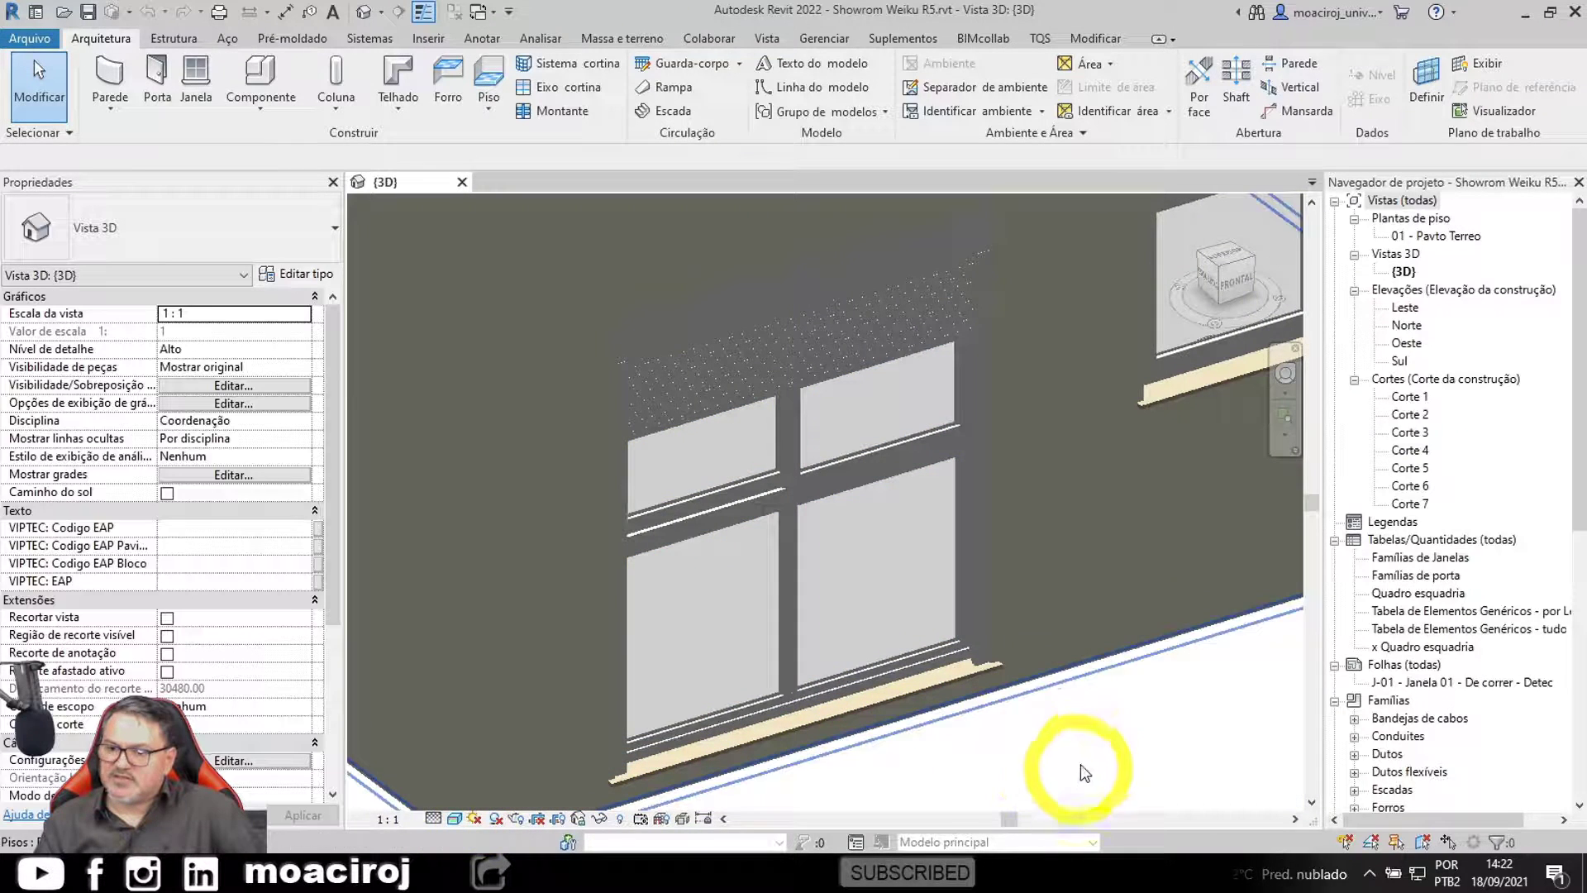
{"action": "left_click", "coordinate": [454, 818]}
{"action": "left_click", "coordinate": [494, 776]}
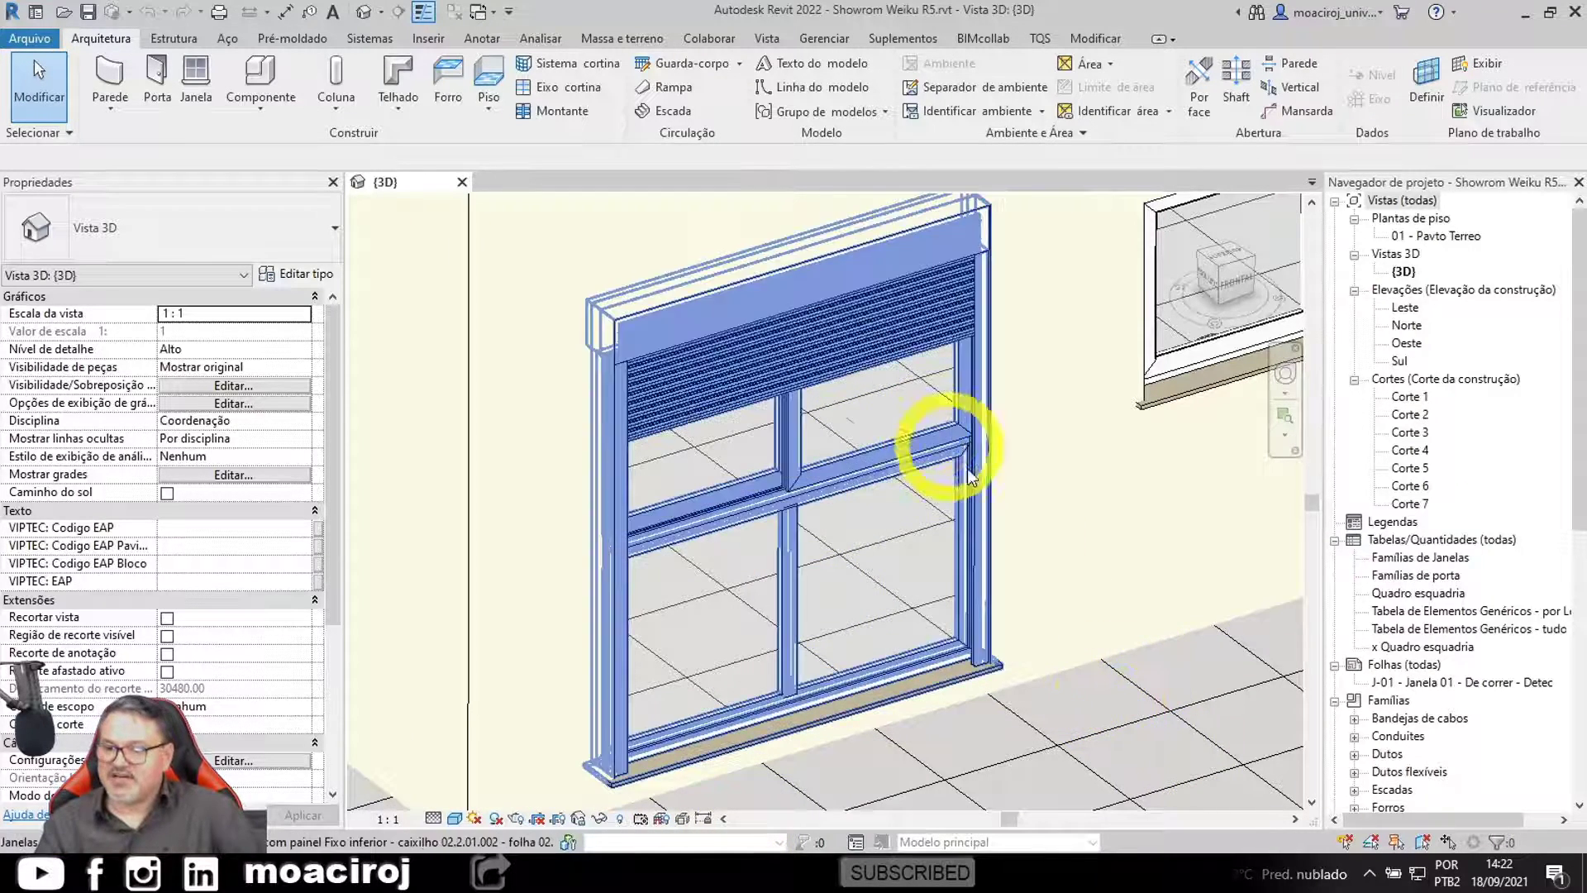
Step: Review the Weiku shutter height and length limits in the four-pane window's type properties, and close them without changes
{"action": "left_click", "coordinate": [886, 361]}
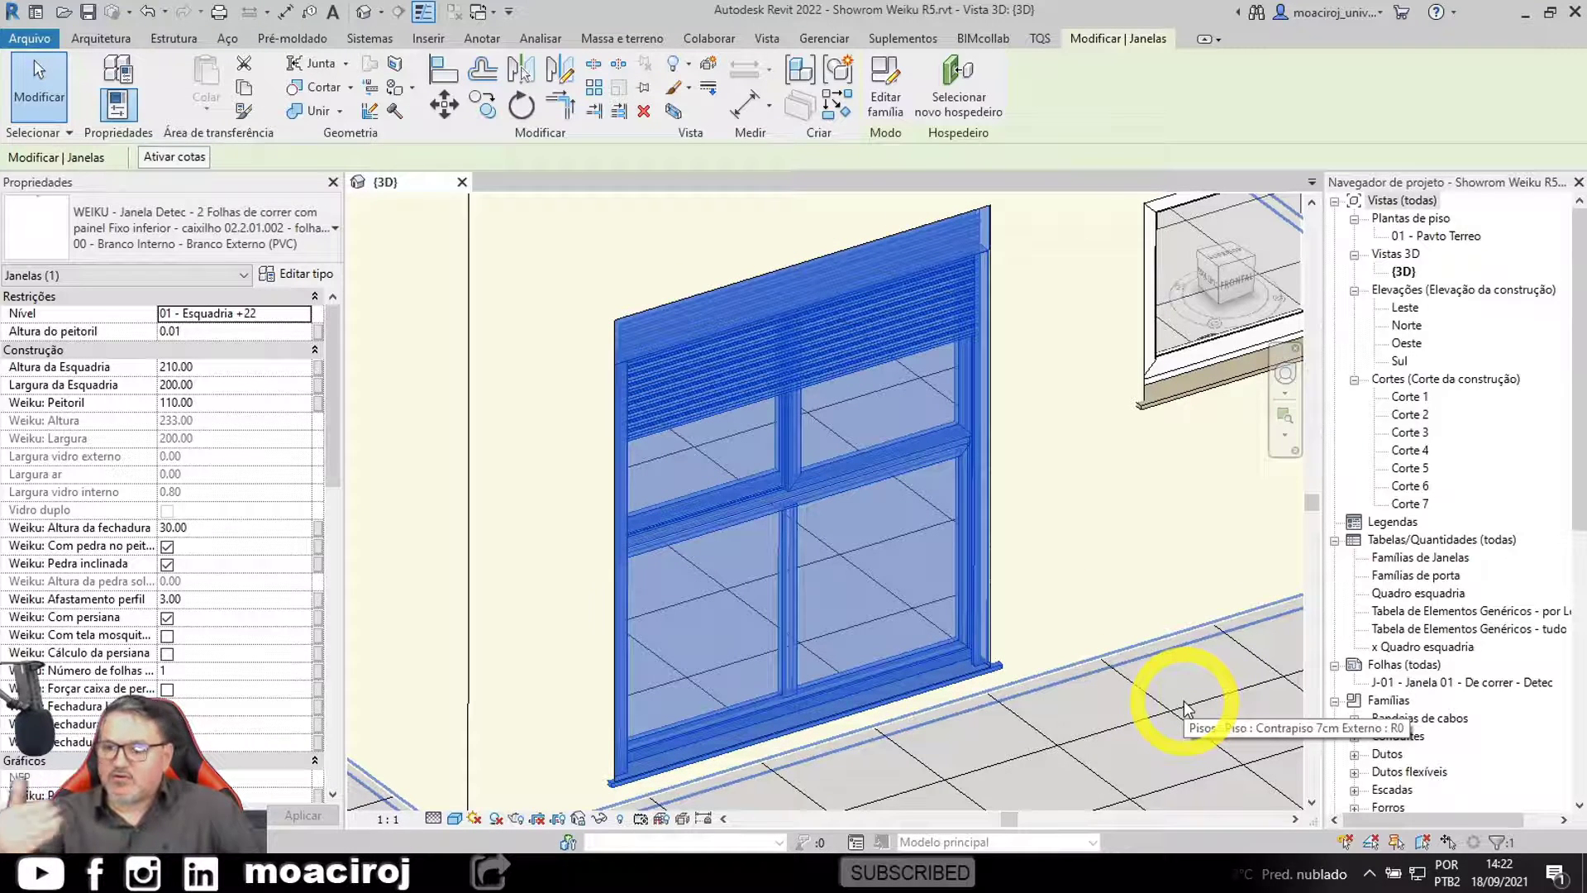
{"action": "left_click", "coordinate": [307, 275]}
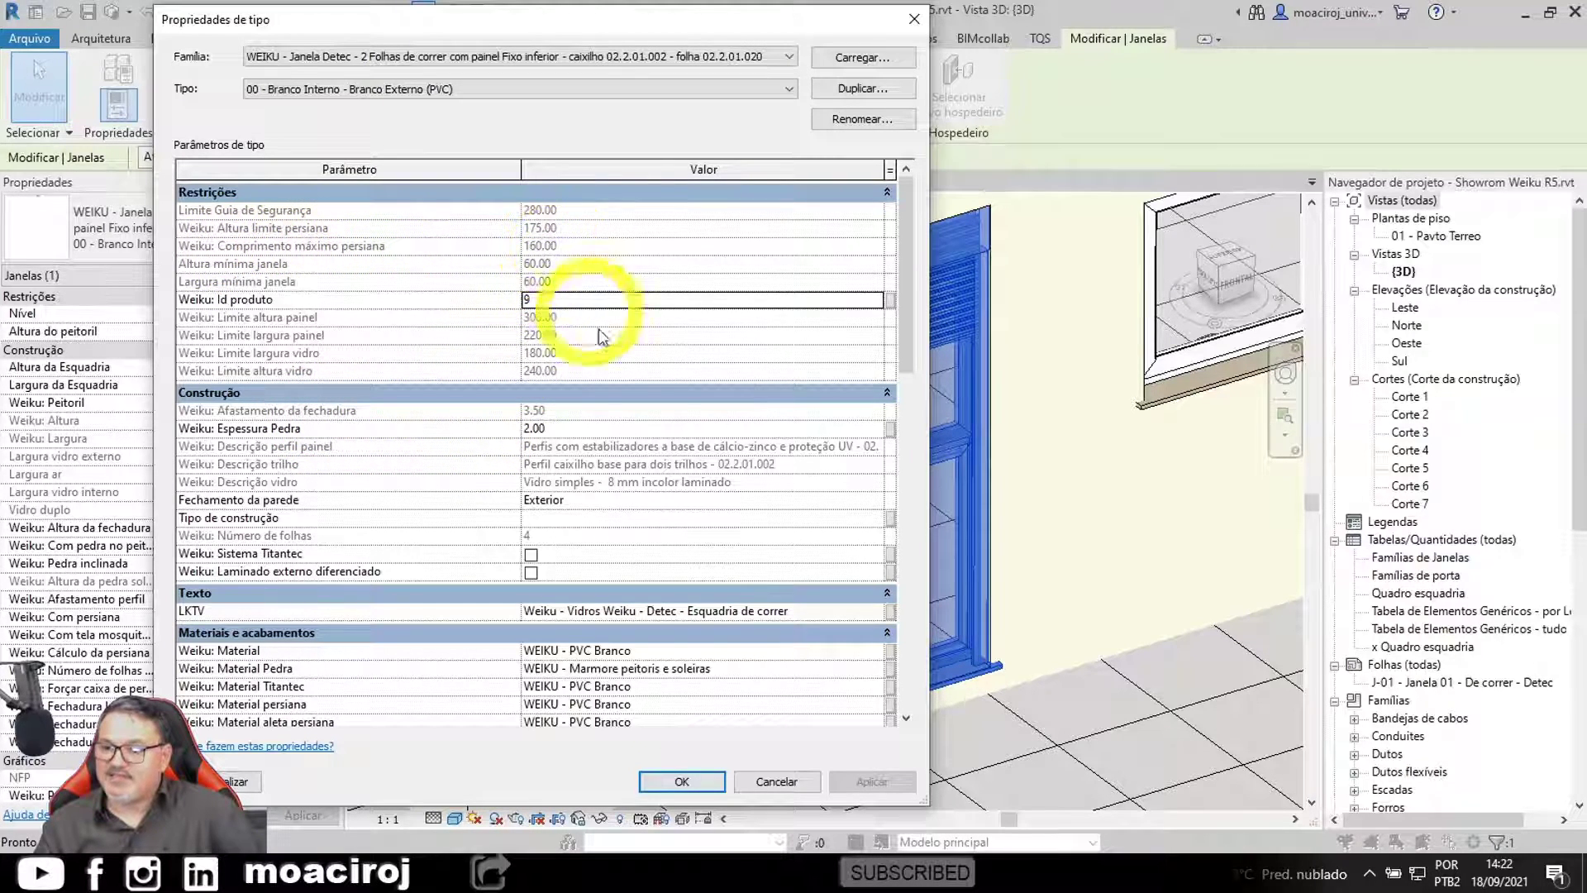
{"action": "left_click", "coordinate": [777, 782]}
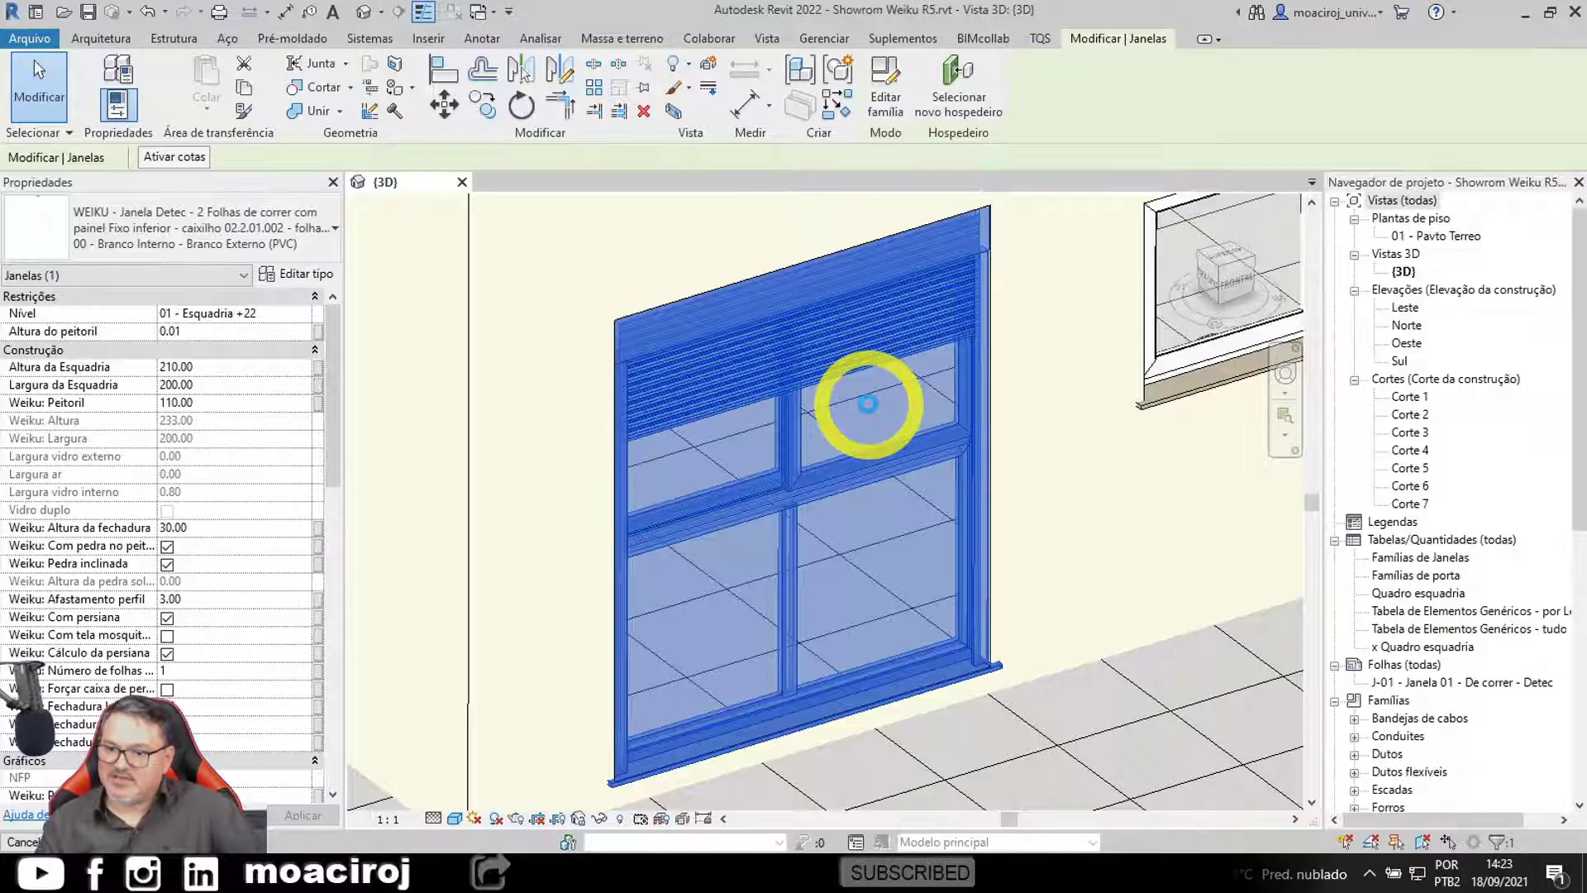
Step: Turn Weiku: Cálculo da persiana back on for the four-pane window and check how its shutter is divided
{"action": "left_click", "coordinate": [1080, 429]}
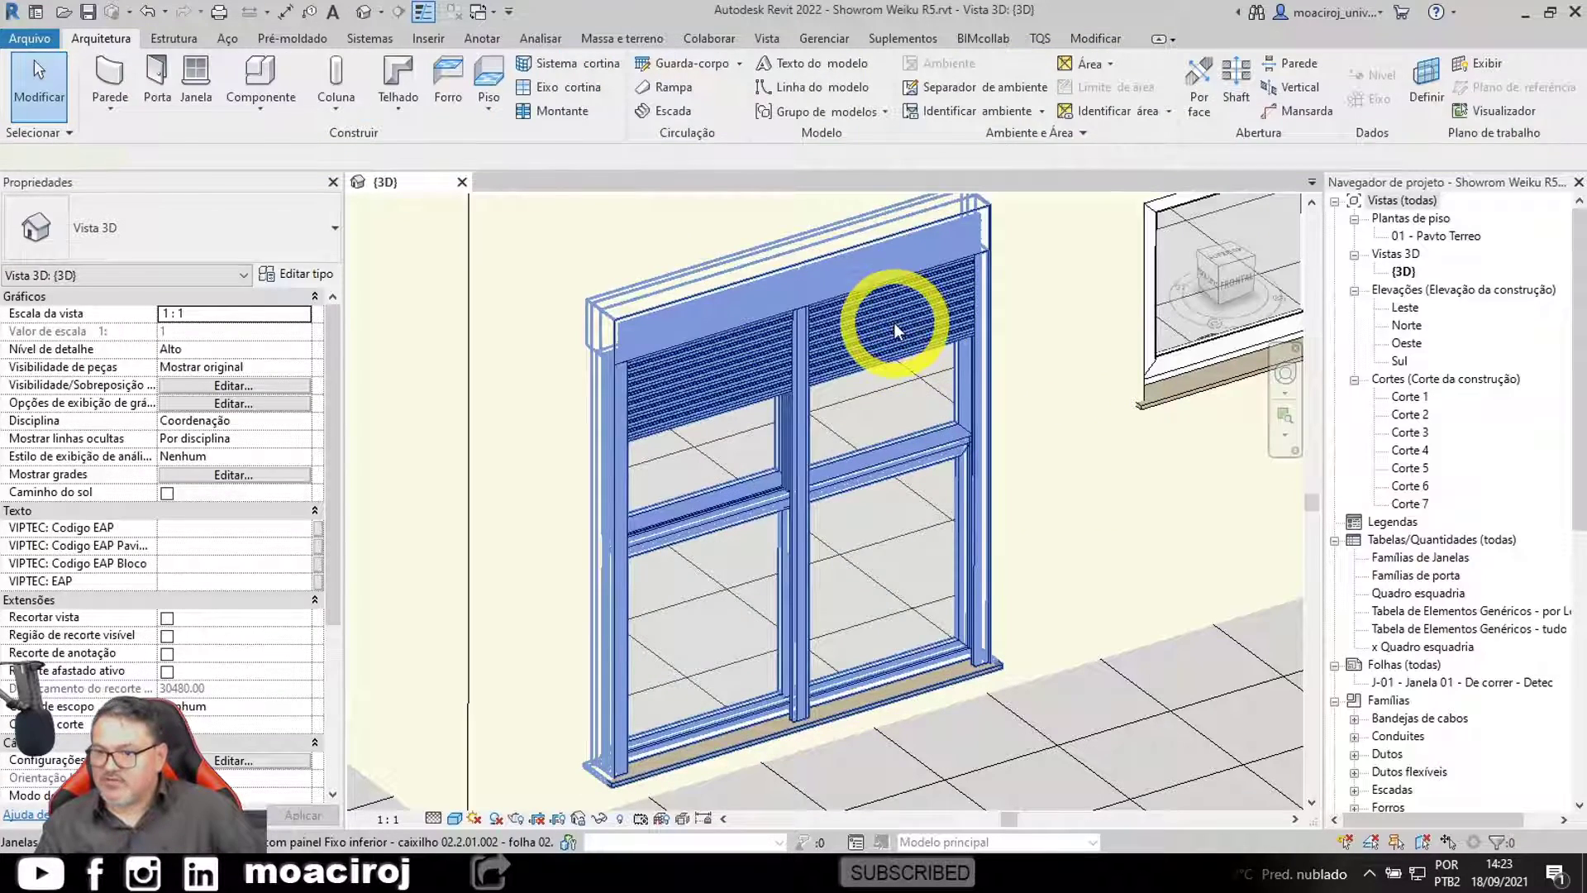
{"action": "left_click", "coordinate": [894, 319]}
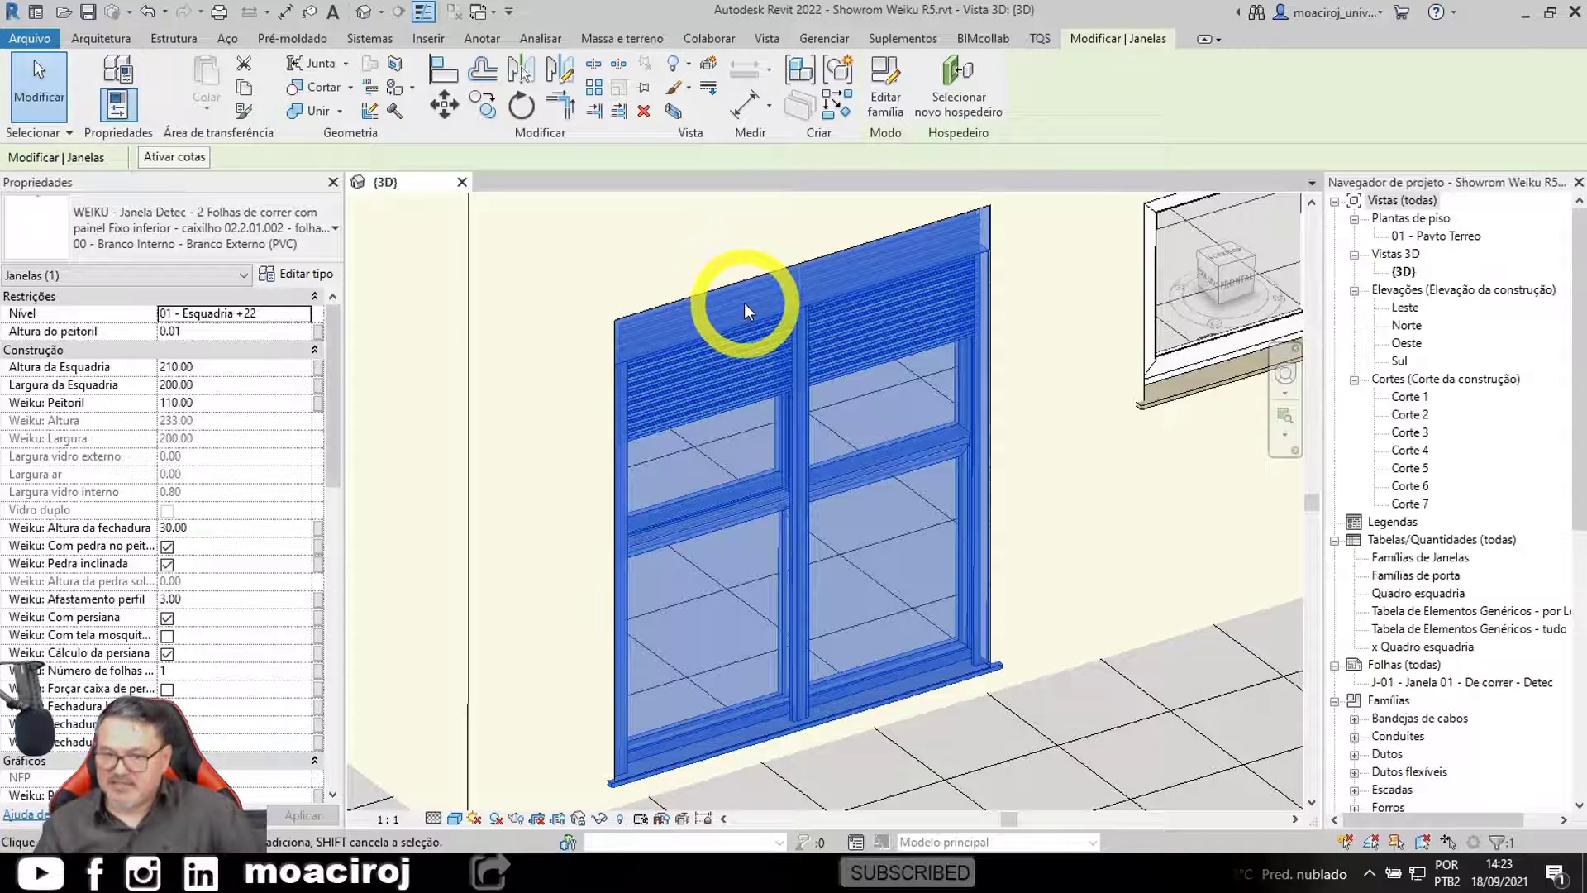
{"action": "left_click", "coordinate": [1052, 307]}
Step: Select the single-leaf Oscilobatente window on the adjacent wall and widen the parameter names to read its Forçar caixa de persiana 230mm option
{"action": "middle_click_drag", "start_coordinate": [1051, 307], "coordinate": [567, 408], "text": "shift"}
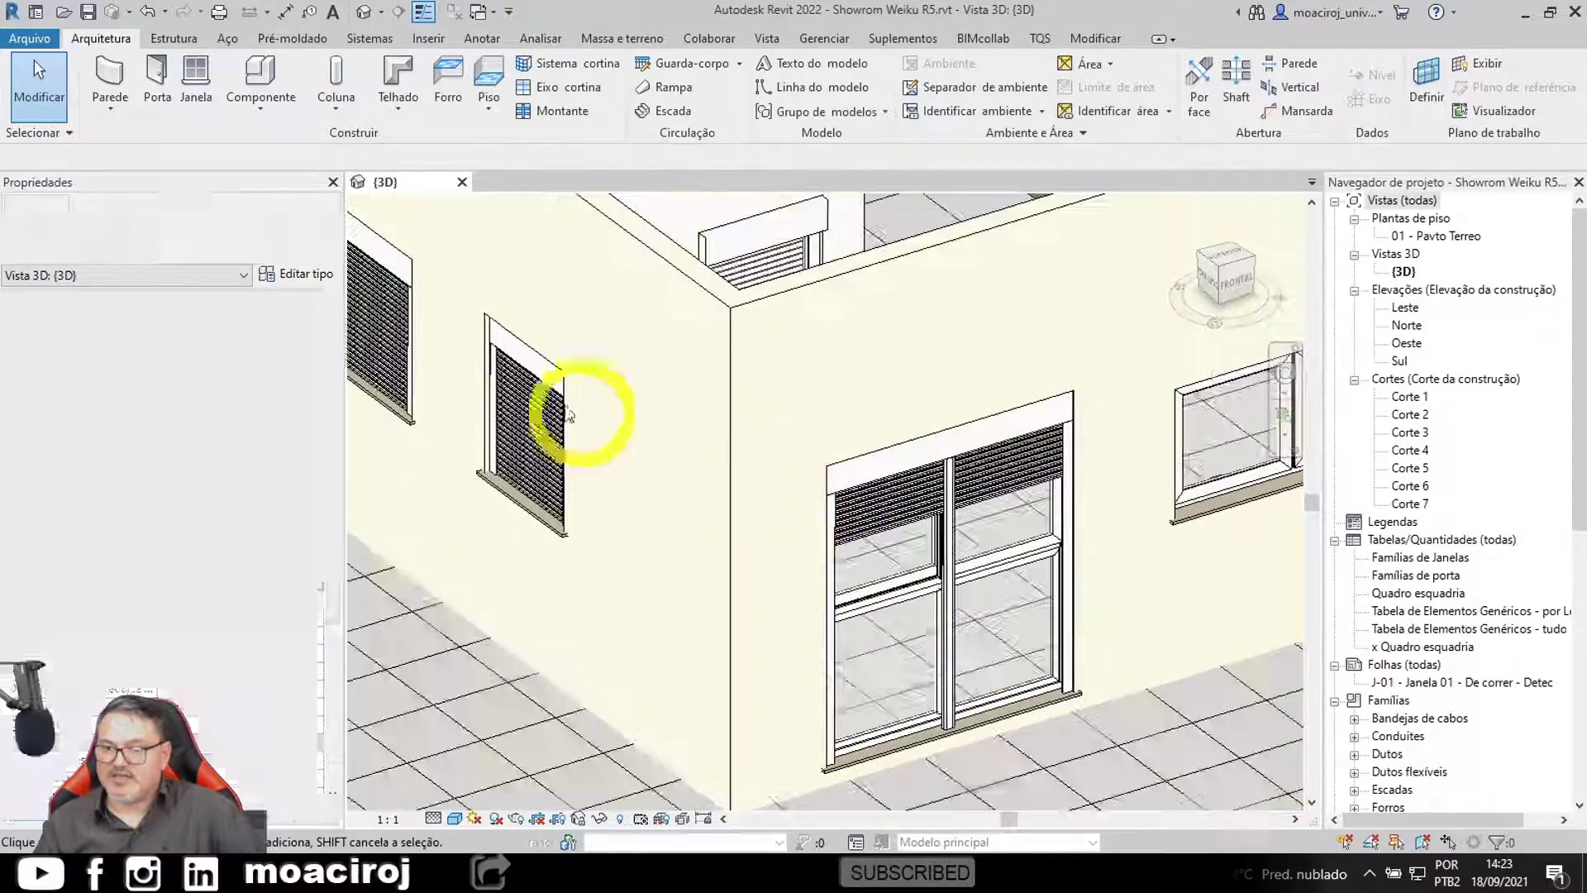
{"action": "left_click", "coordinate": [508, 370]}
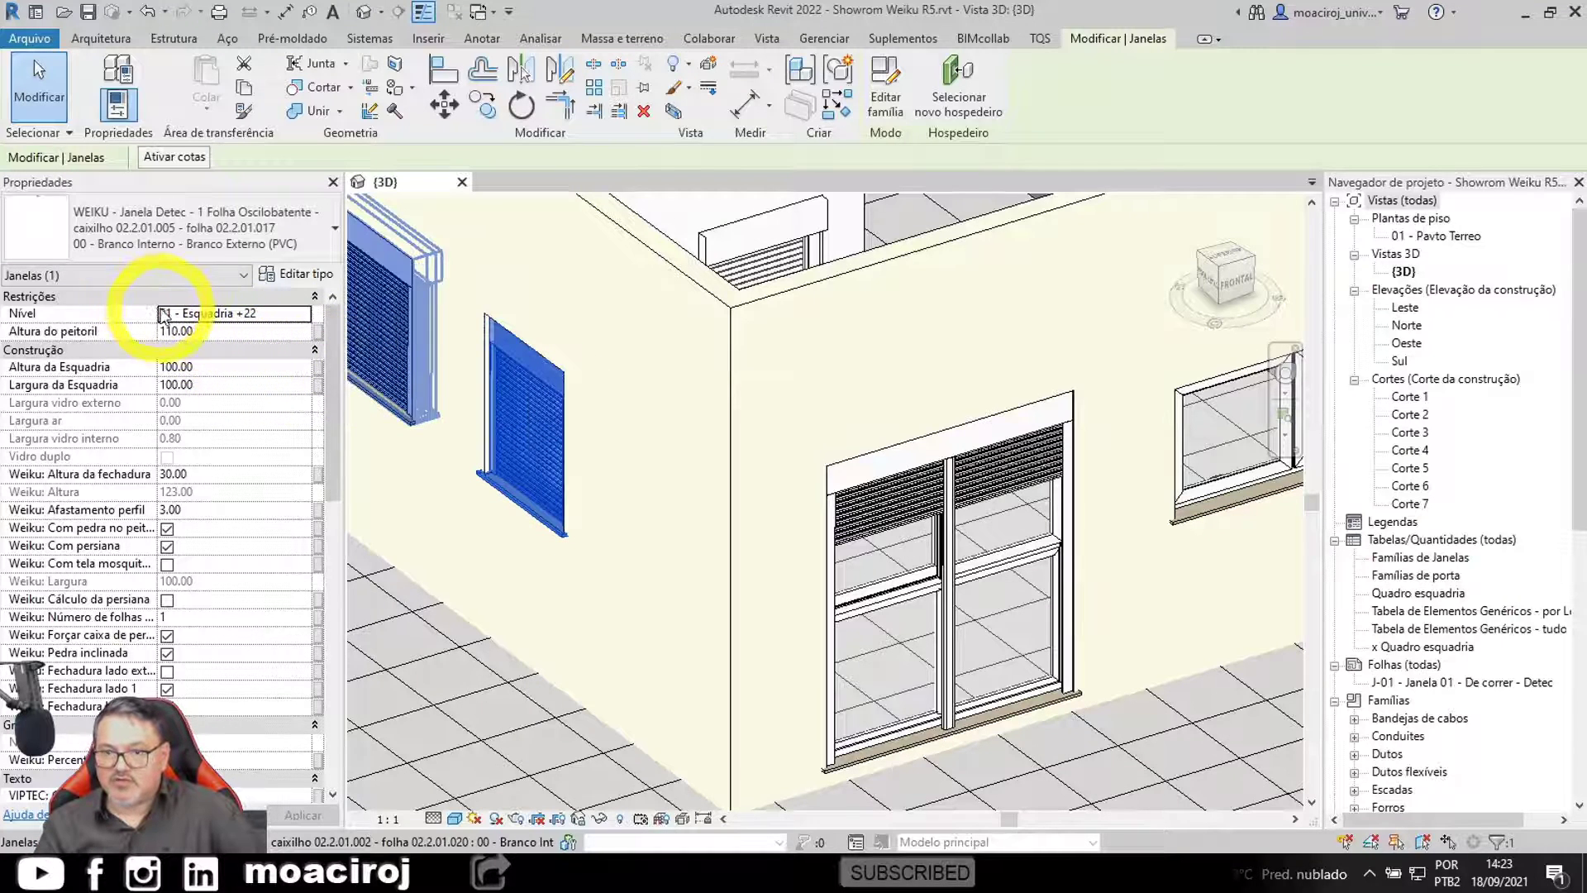
{"action": "left_click_drag", "start_coordinate": [158, 301], "coordinate": [221, 307]}
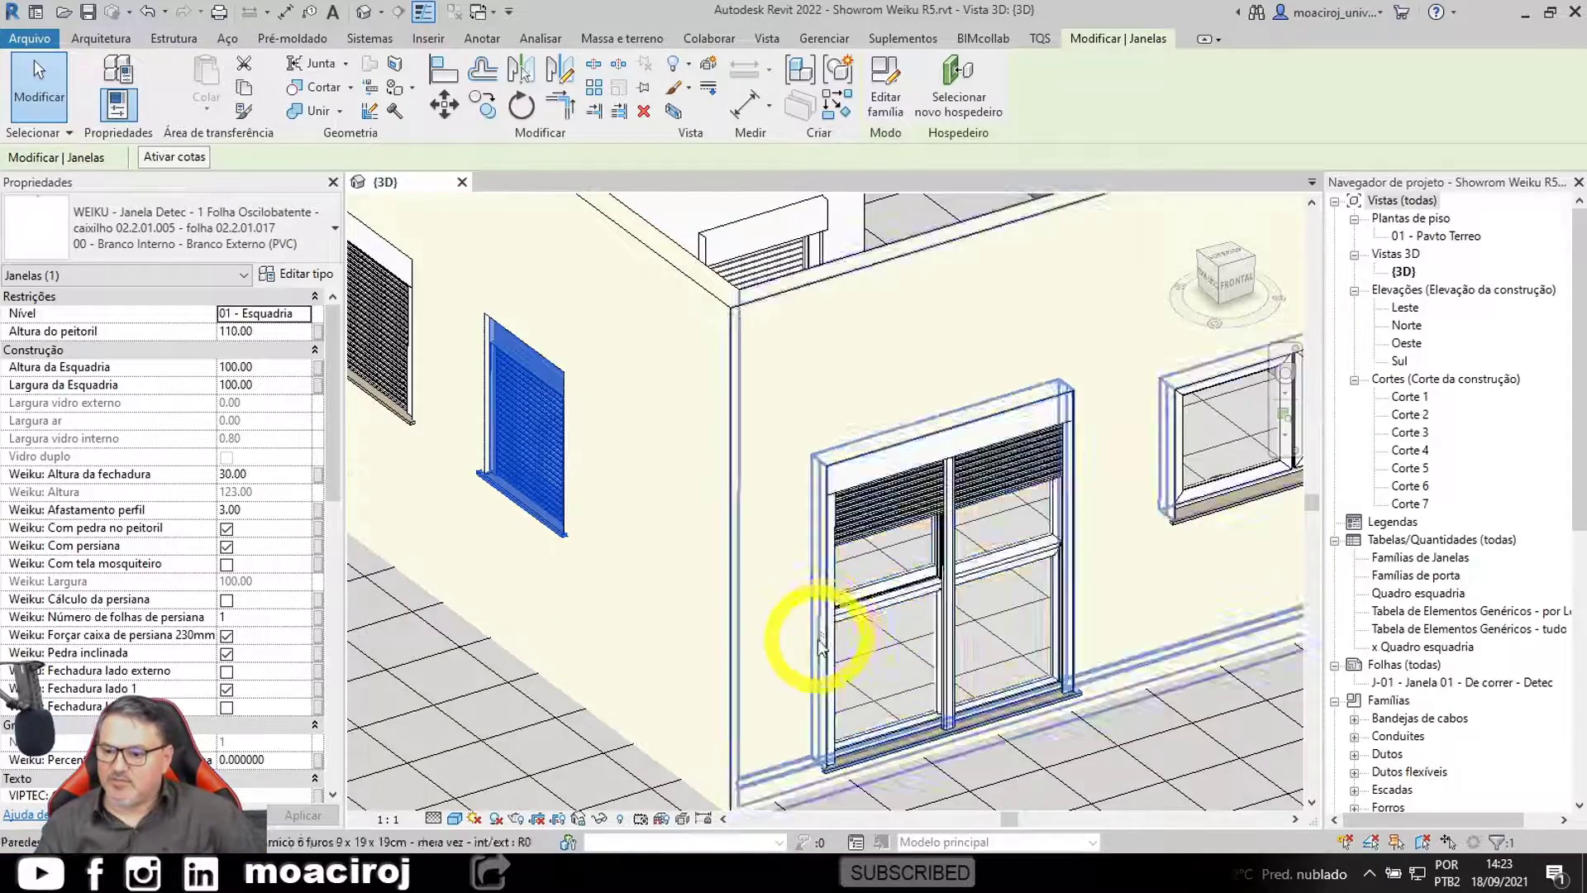
Step: Turn off the Weiku: Com persiana option on the four-pane sliding window at the building corner
{"action": "middle_click_drag", "start_coordinate": [819, 641], "coordinate": [737, 674], "text": "shift"}
{"action": "scroll", "coordinate": [865, 610], "scroll_direction": "up", "scroll_amount": 5}
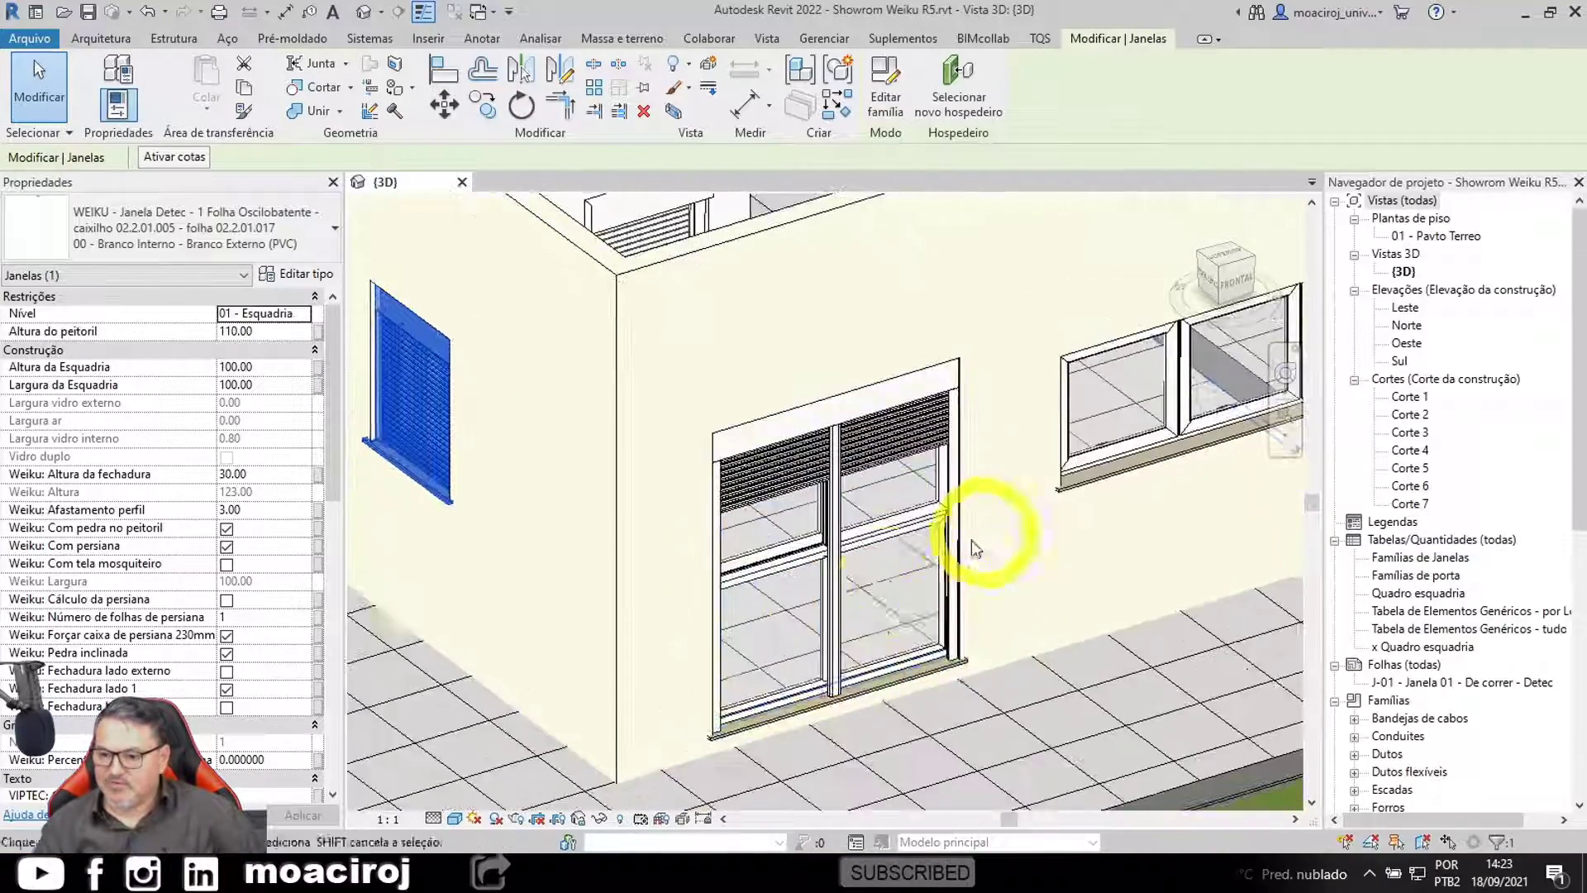
{"action": "left_click", "coordinate": [975, 389]}
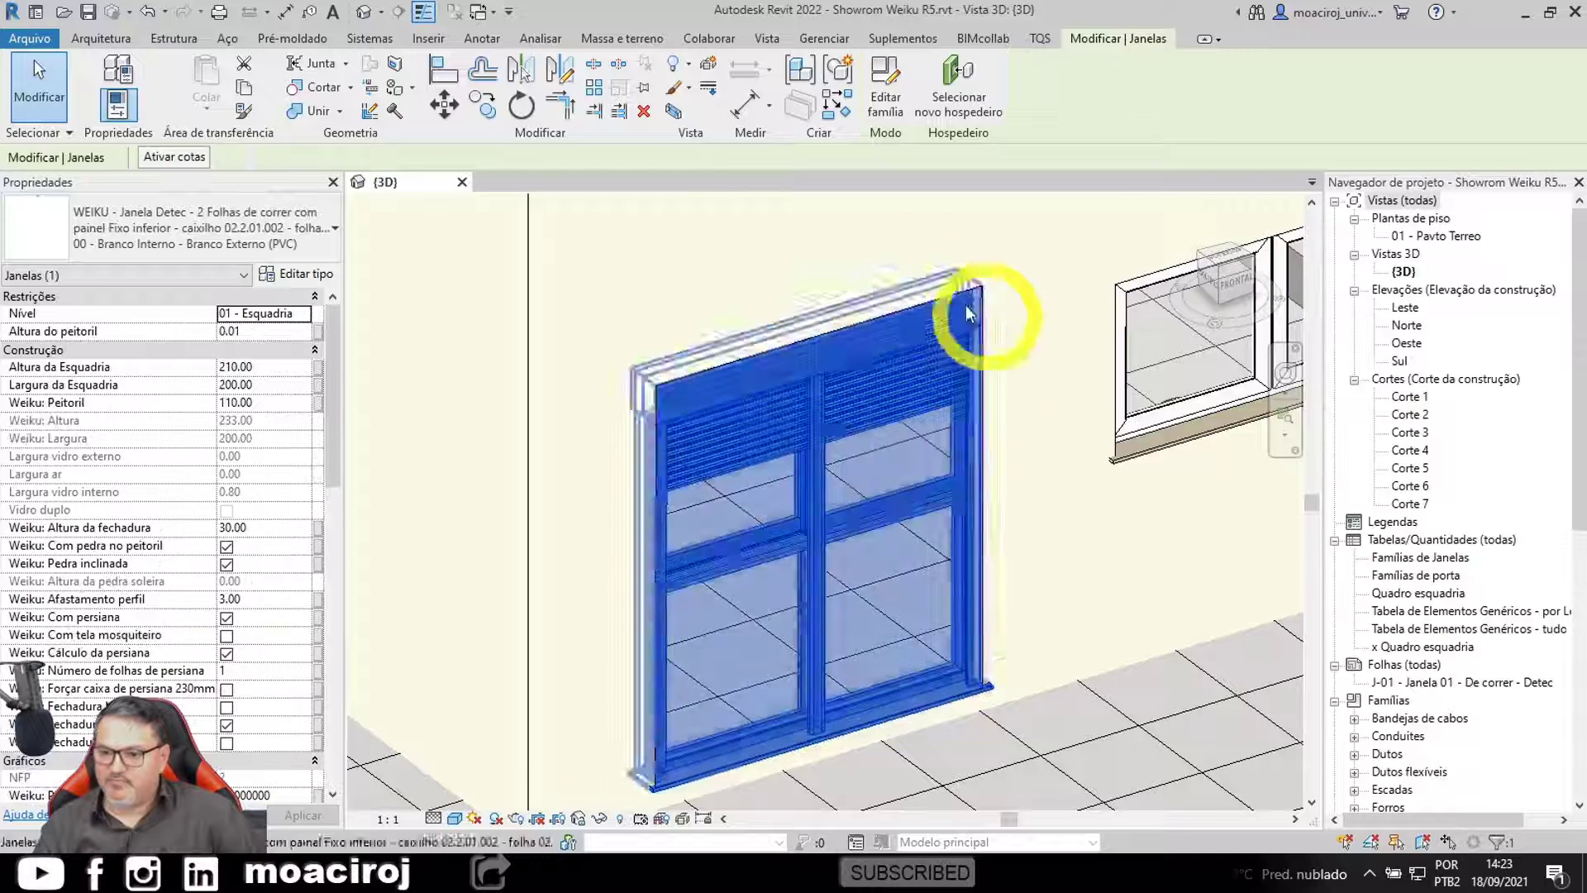
{"action": "left_click", "coordinate": [226, 618]}
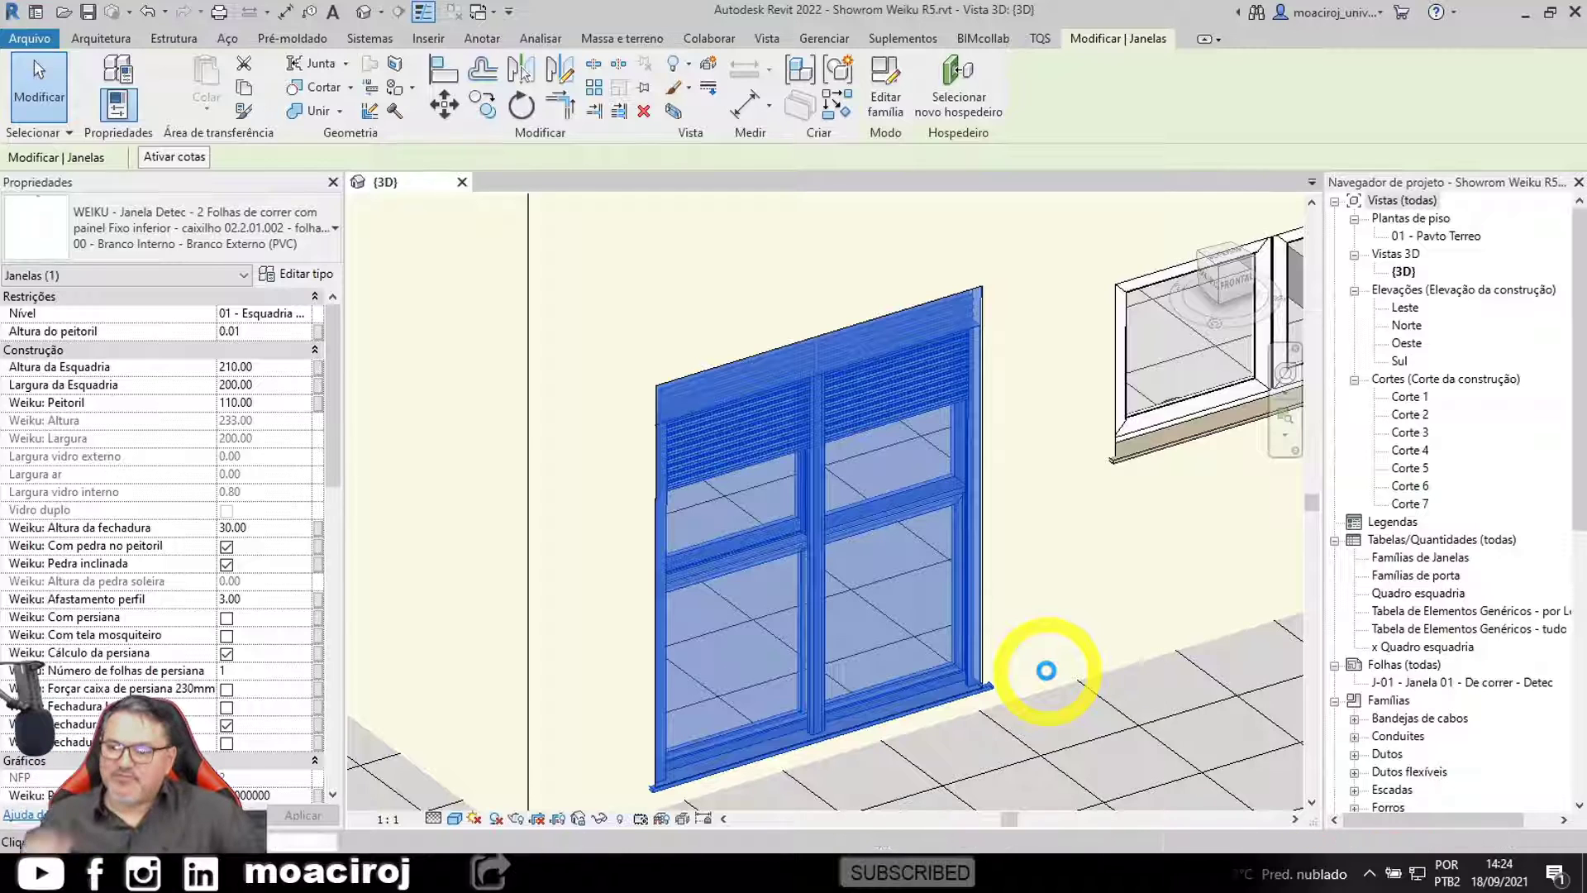
{"action": "left_click", "coordinate": [1081, 599]}
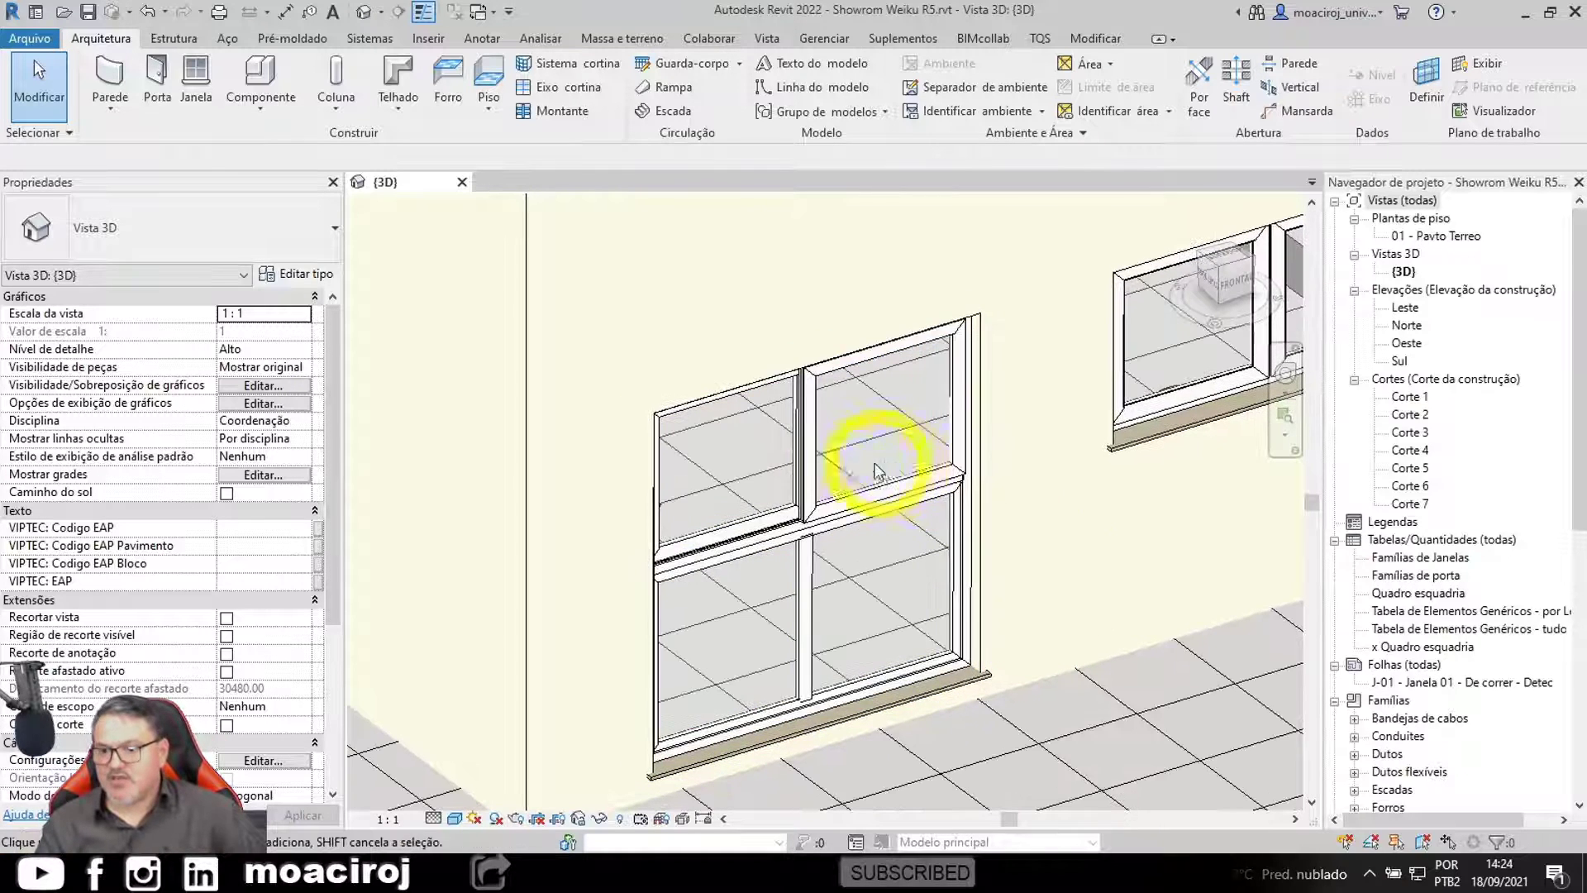
Step: Review the finish types available for the four-pane Detec window, from 00 - Branco PVC to 10 - Anodizado Bronze, without changing its type
{"action": "left_click", "coordinate": [857, 506]}
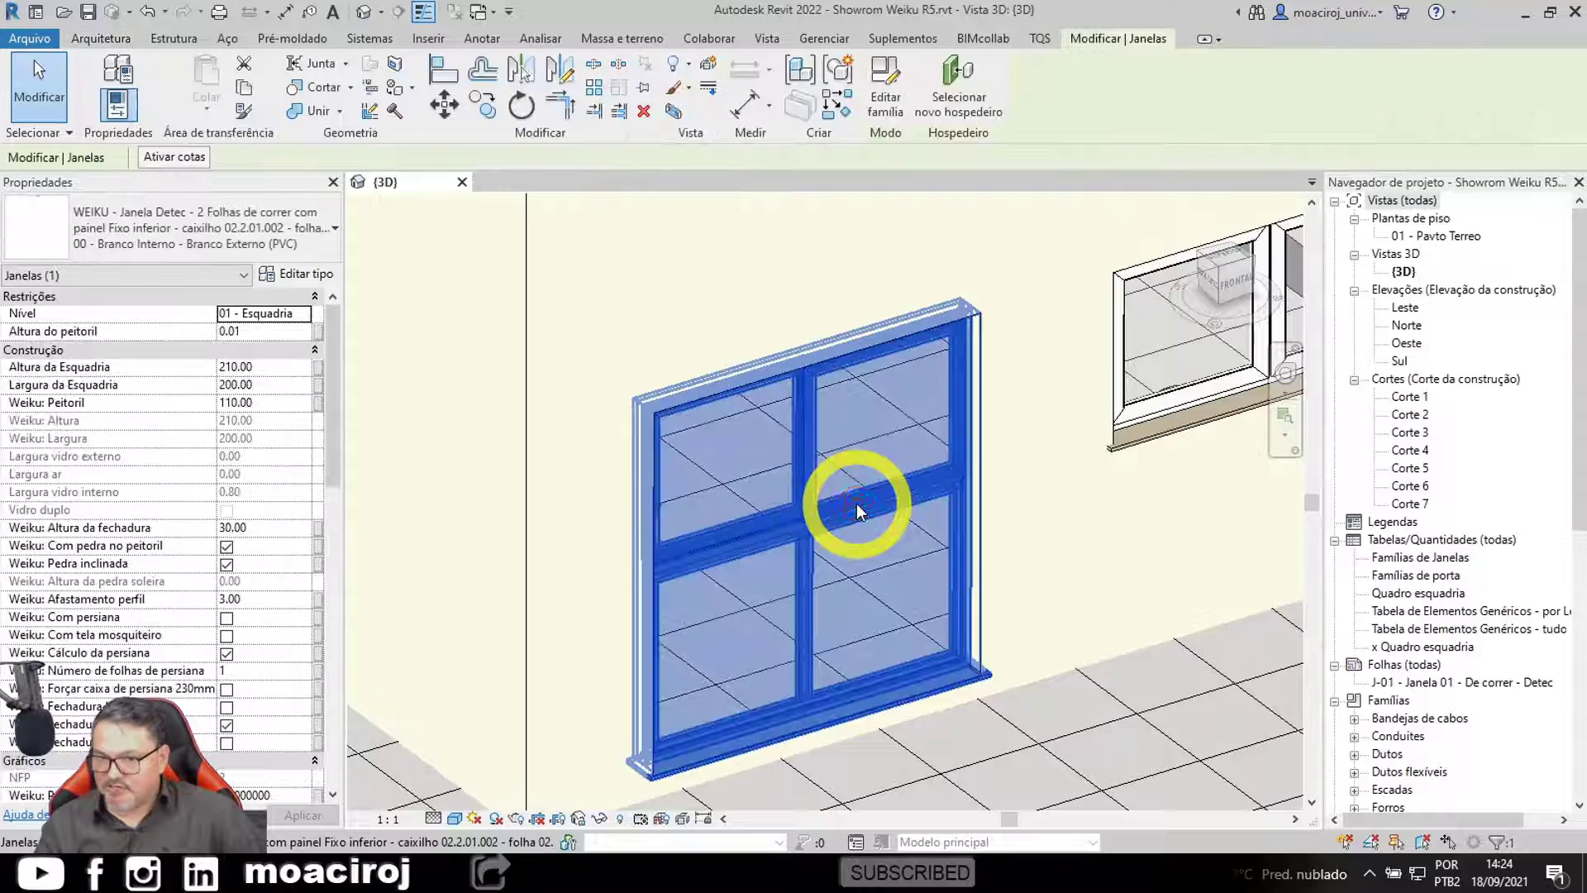
{"action": "left_click", "coordinate": [317, 236]}
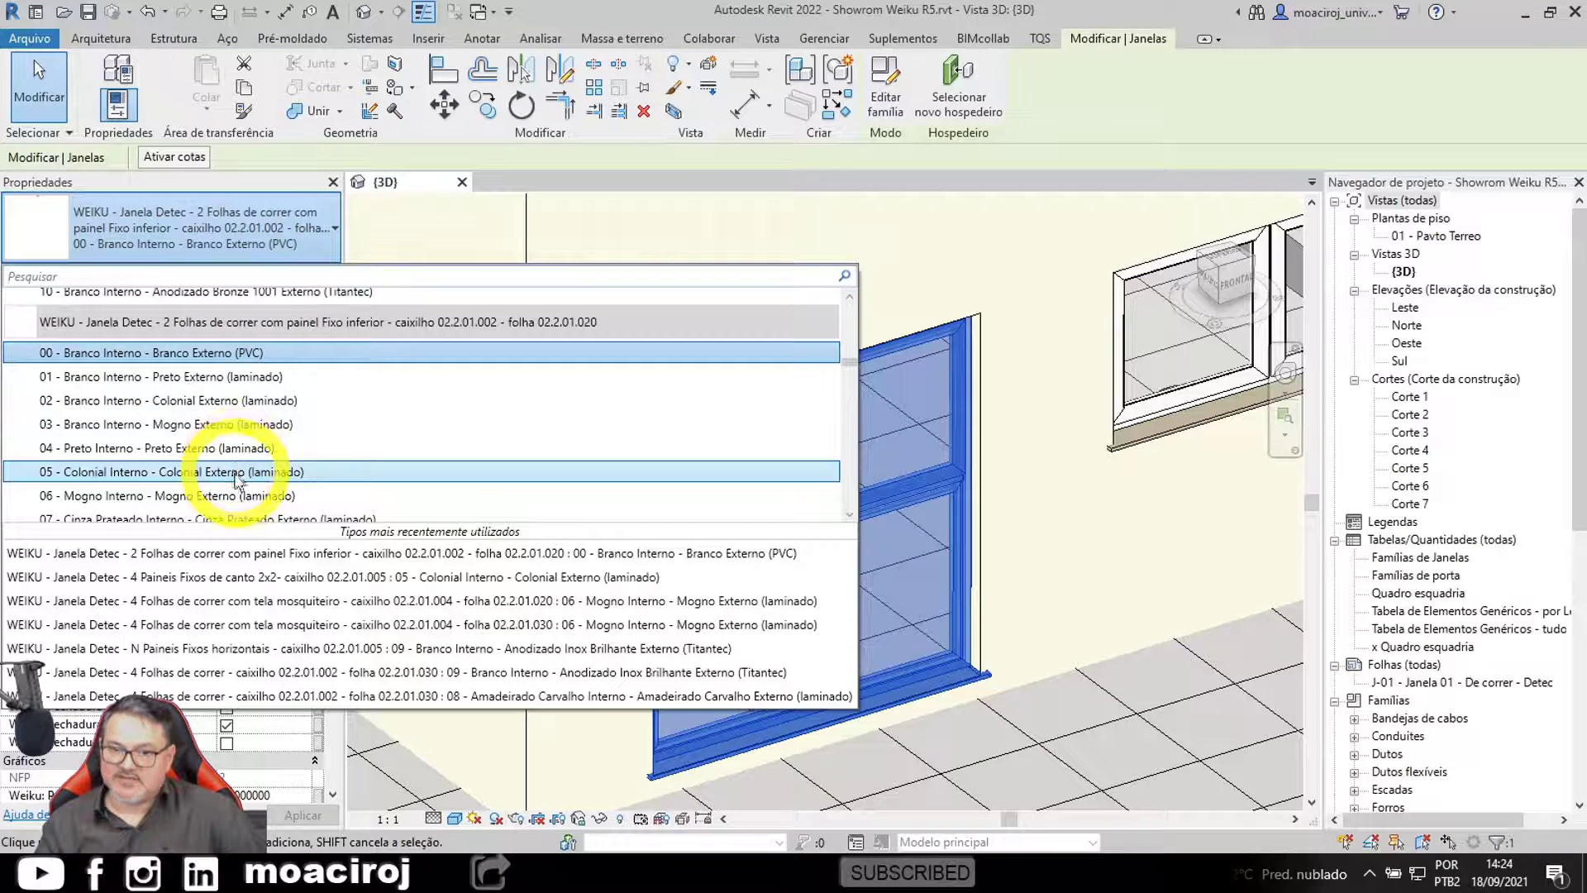
{"action": "scroll", "coordinate": [243, 459], "scroll_direction": "down", "scroll_amount": 3}
{"action": "scroll", "coordinate": [244, 454], "scroll_direction": "up", "scroll_amount": 3}
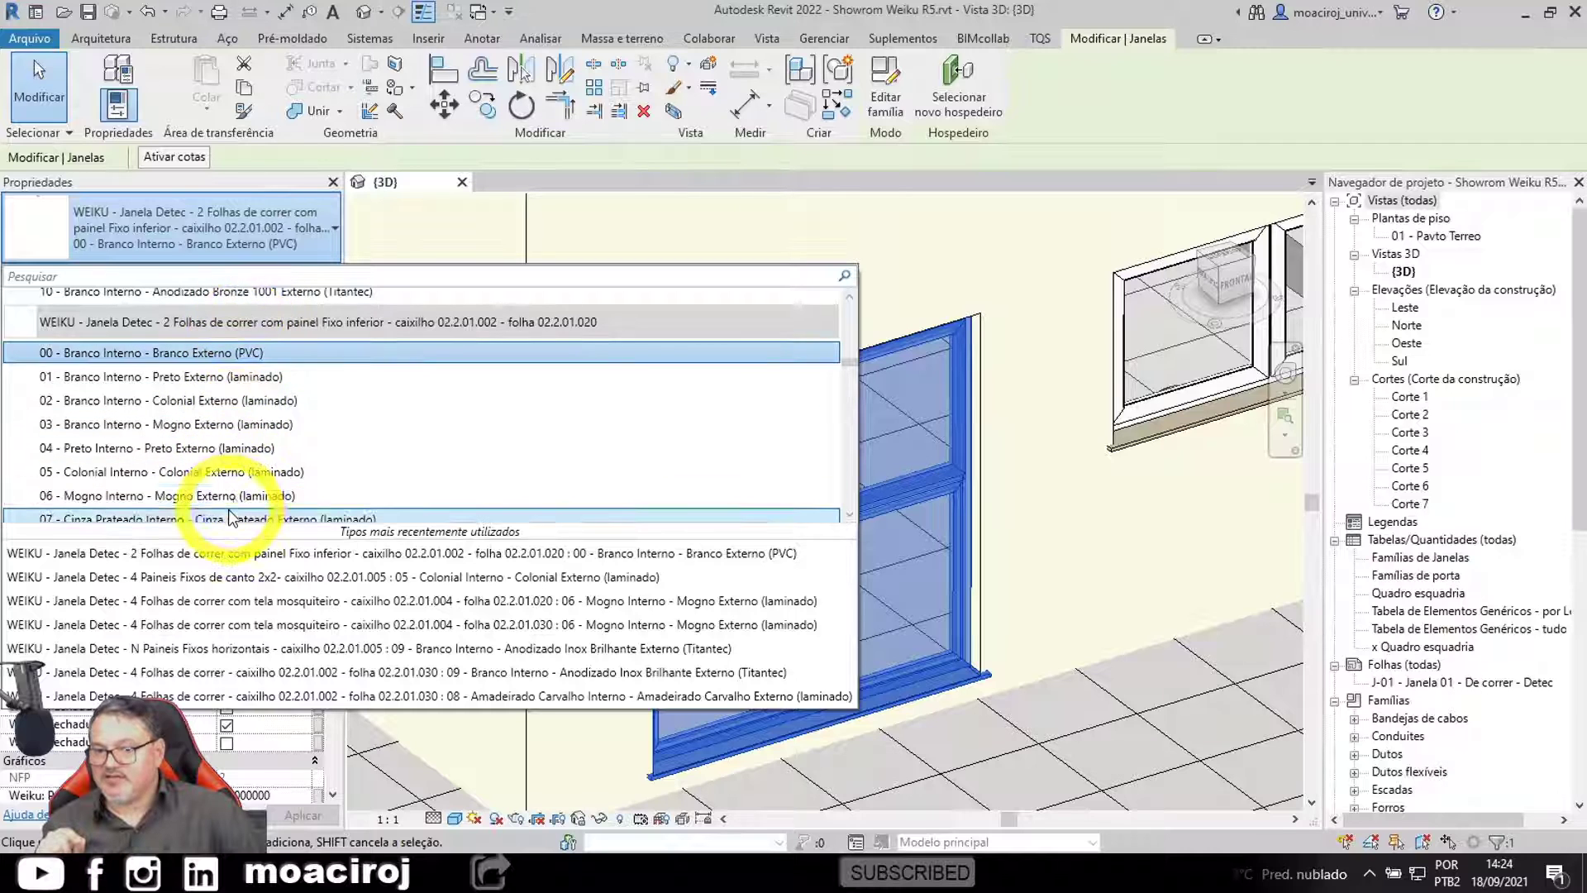
{"action": "scroll", "coordinate": [257, 397], "scroll_direction": "down", "scroll_amount": 1}
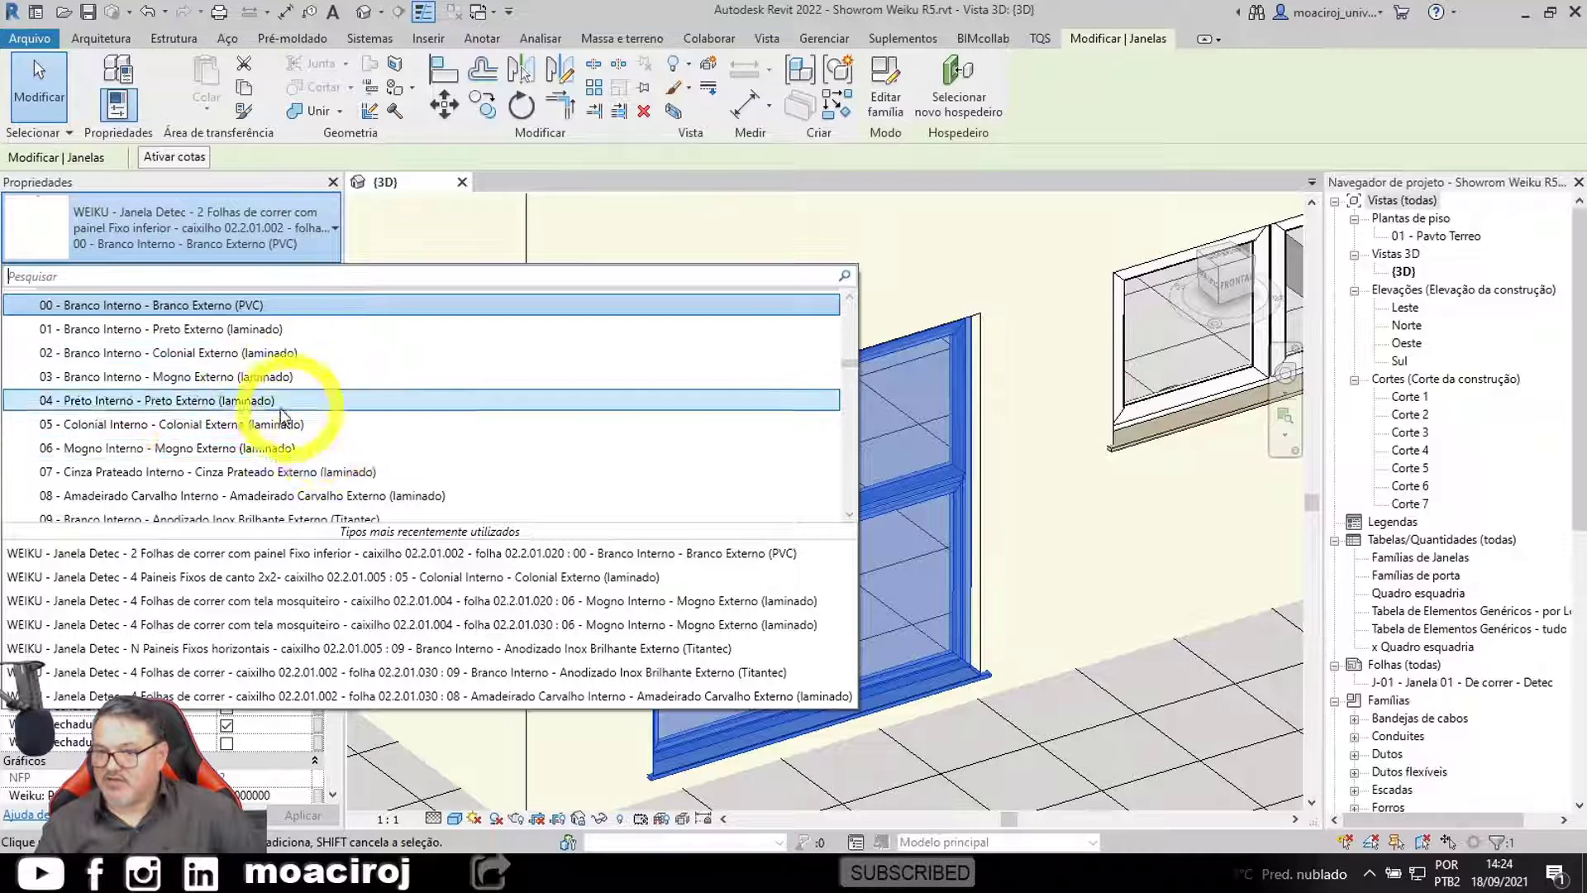
{"action": "scroll", "coordinate": [193, 338], "scroll_direction": "up", "scroll_amount": 1}
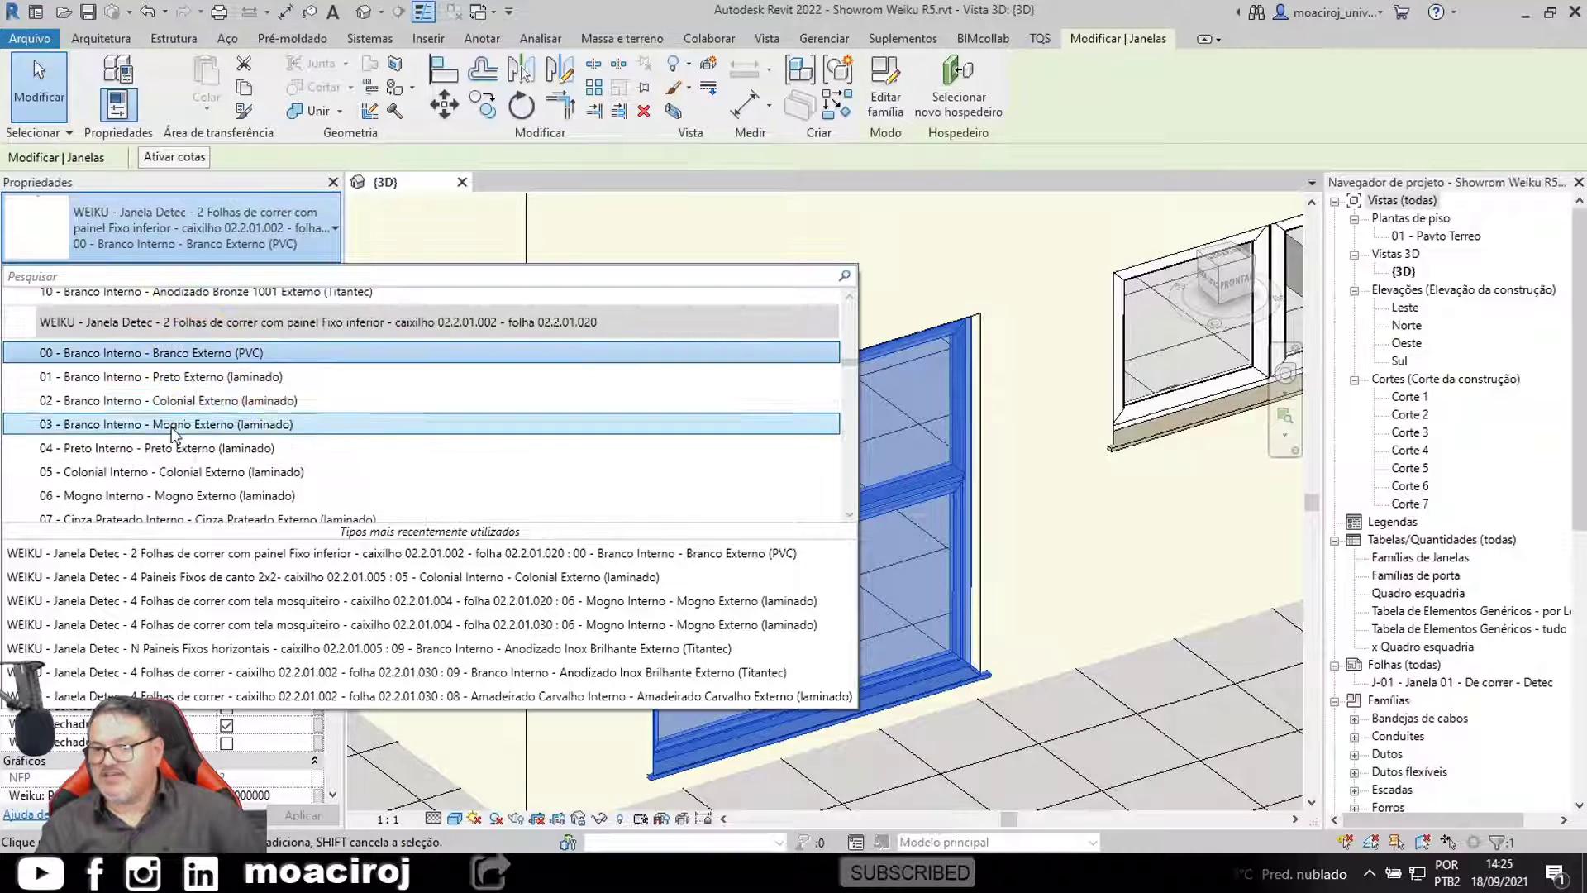
{"action": "scroll", "coordinate": [201, 409], "scroll_direction": "down", "scroll_amount": 2}
{"action": "scroll", "coordinate": [213, 312], "scroll_direction": "up", "scroll_amount": 1}
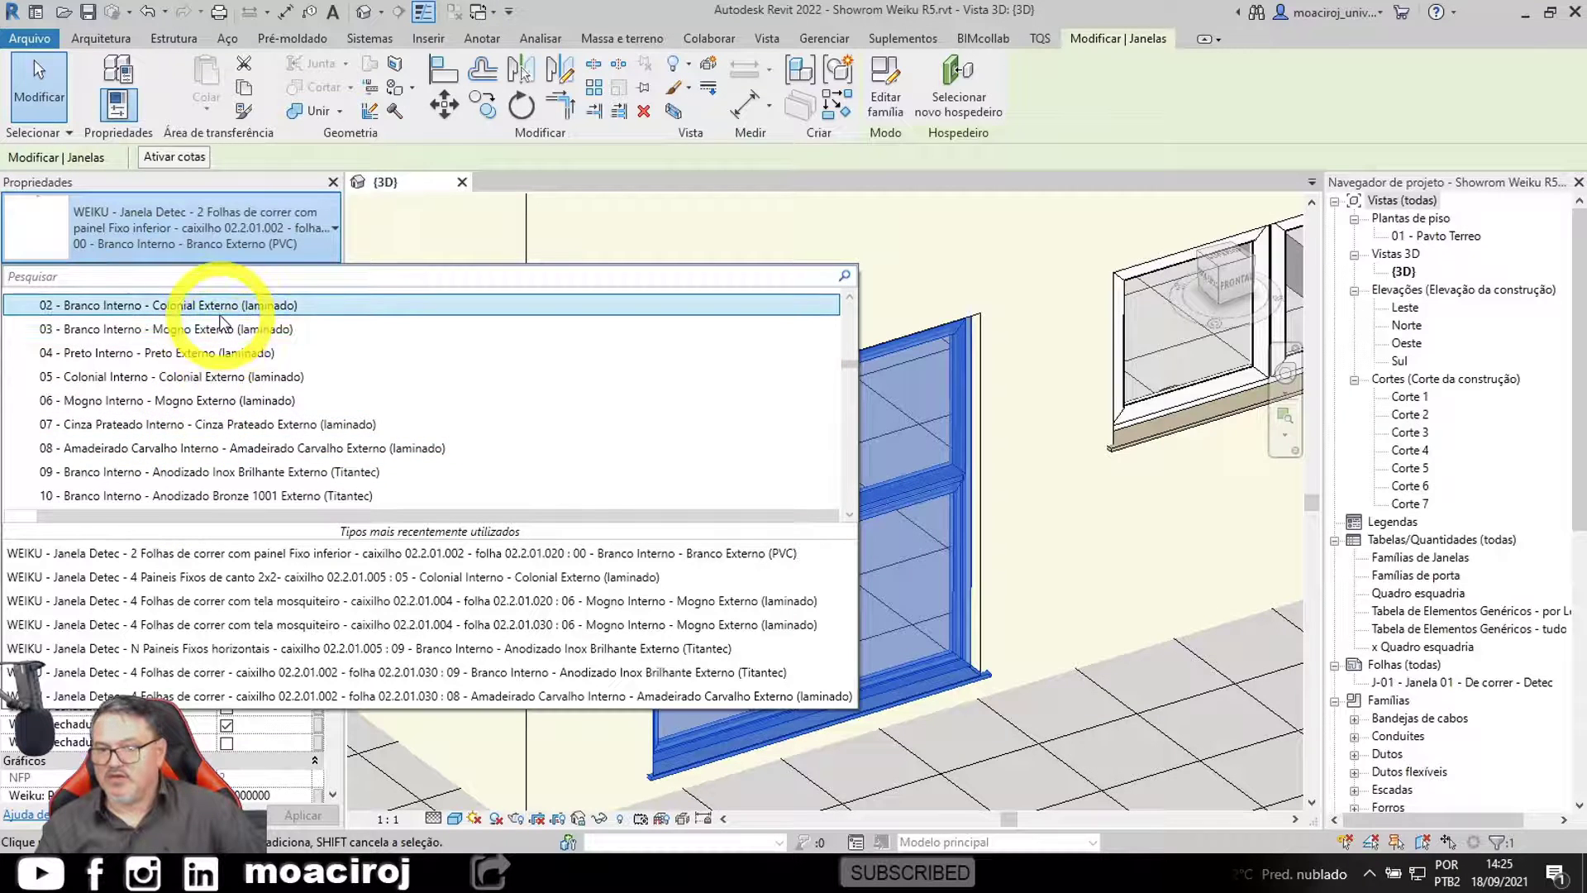
{"action": "scroll", "coordinate": [220, 330], "scroll_direction": "down", "scroll_amount": 1}
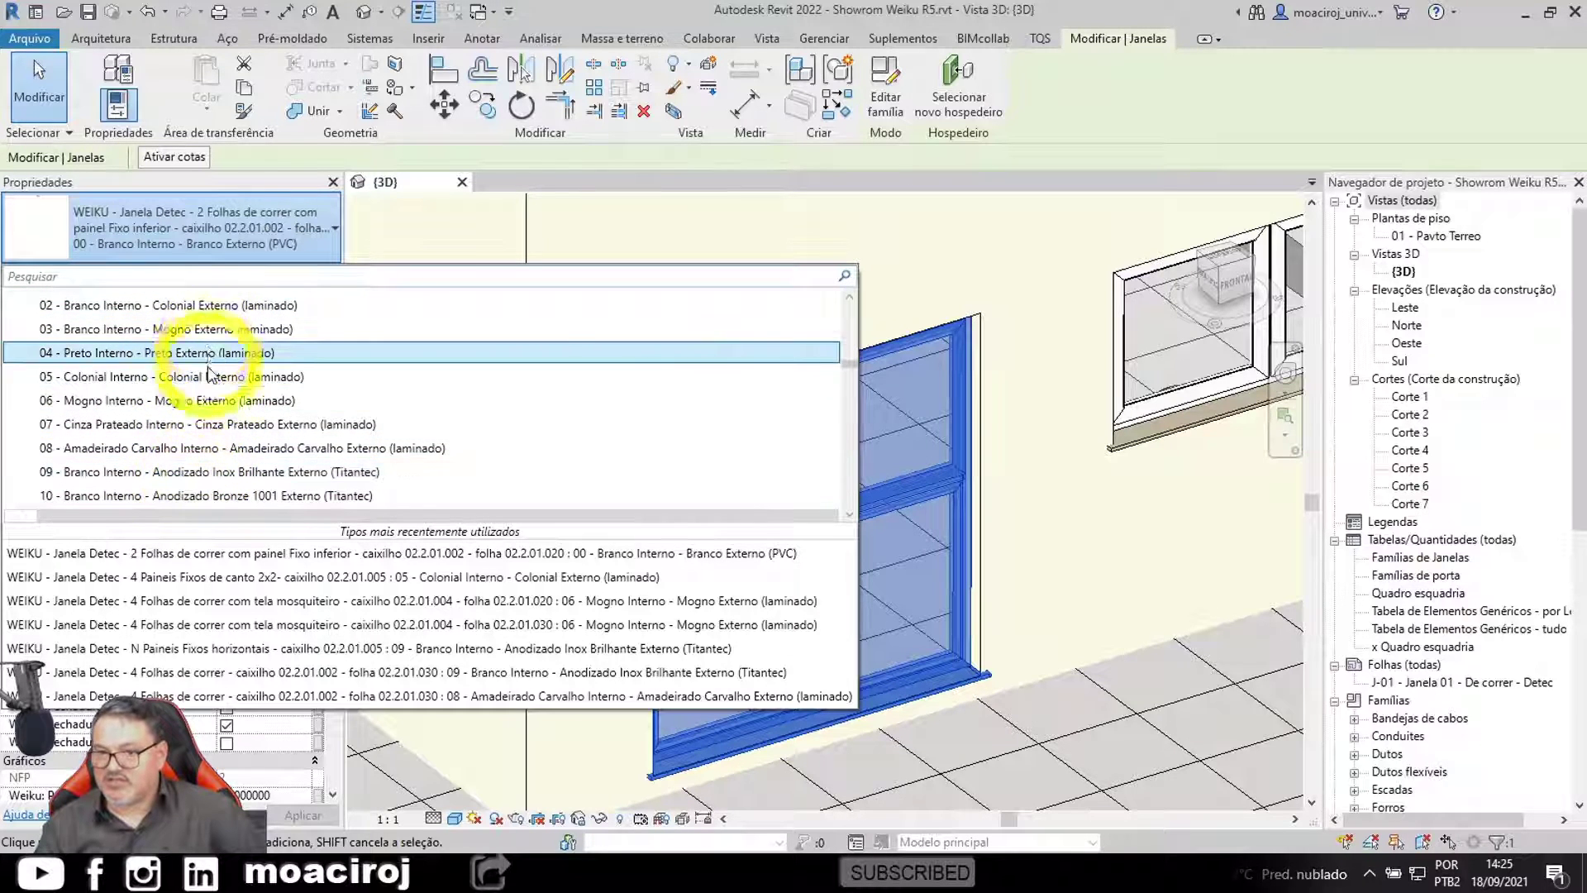
{"action": "scroll", "coordinate": [248, 389], "scroll_direction": "up", "scroll_amount": 1}
{"action": "left_click", "coordinate": [1035, 366]}
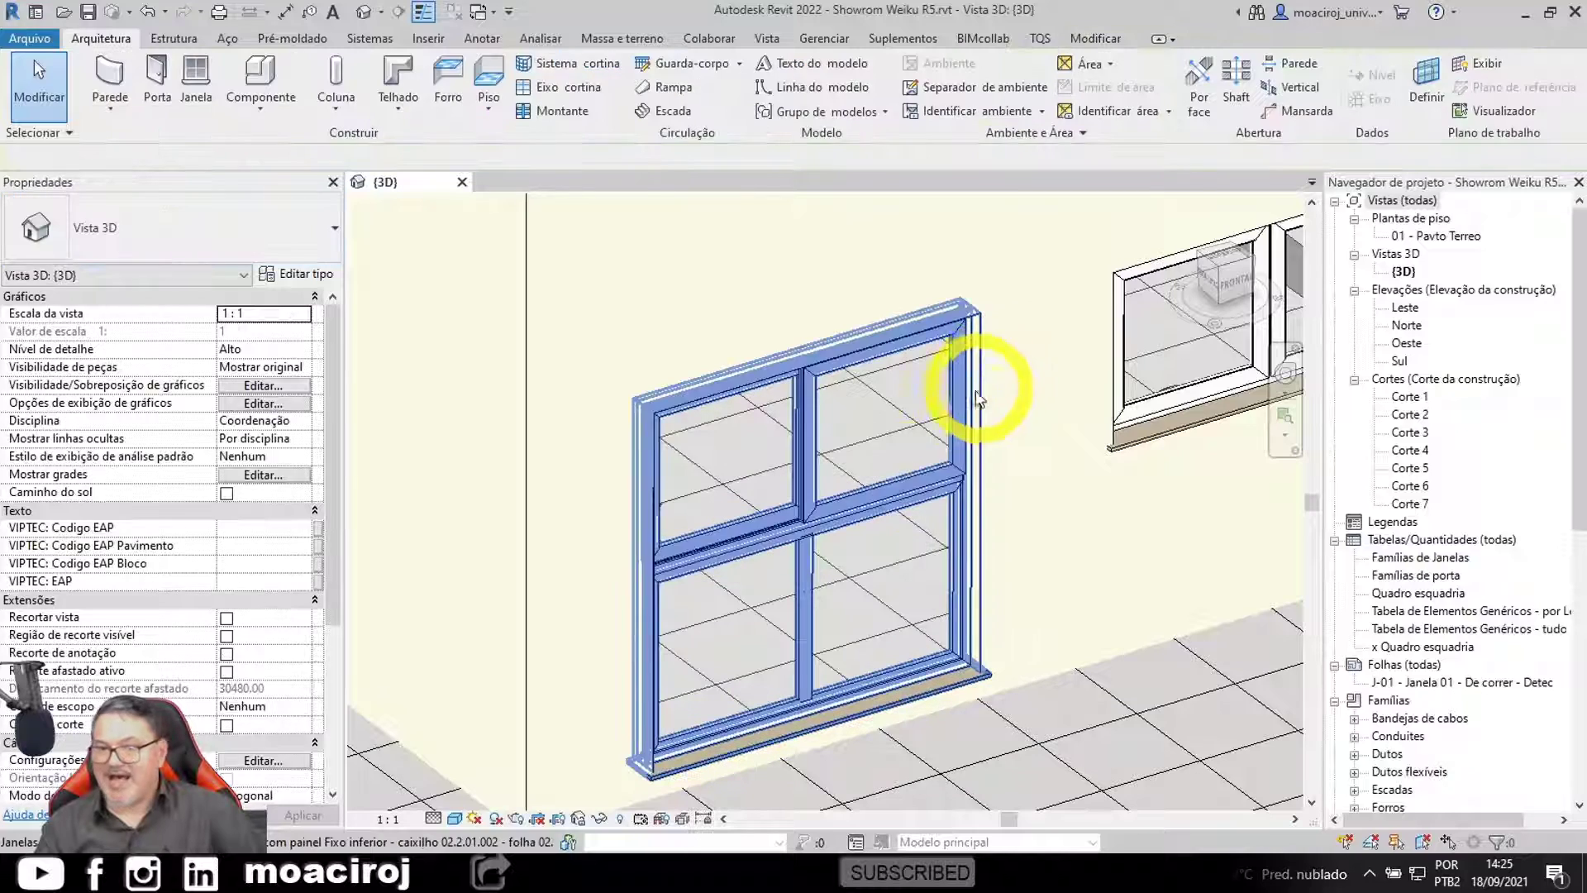
Step: Change the Detec window with two sliding leaves and fixed lower panel to the type 02 - Branco Interno - Colonial Externo (laminado)
{"action": "left_click", "coordinate": [893, 490]}
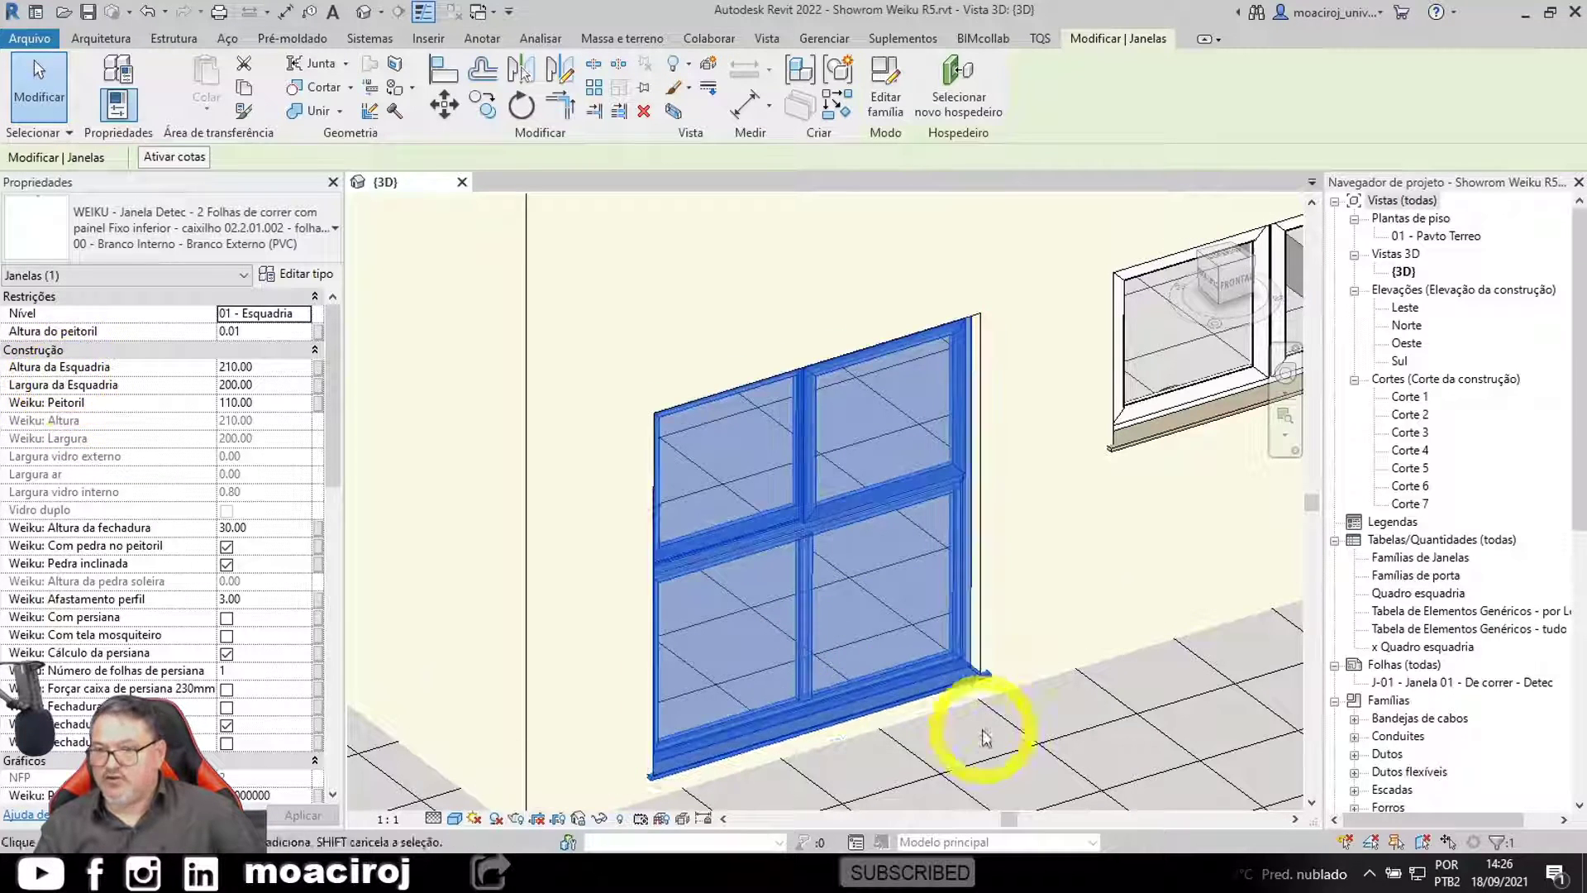
{"action": "left_click", "coordinate": [1114, 589]}
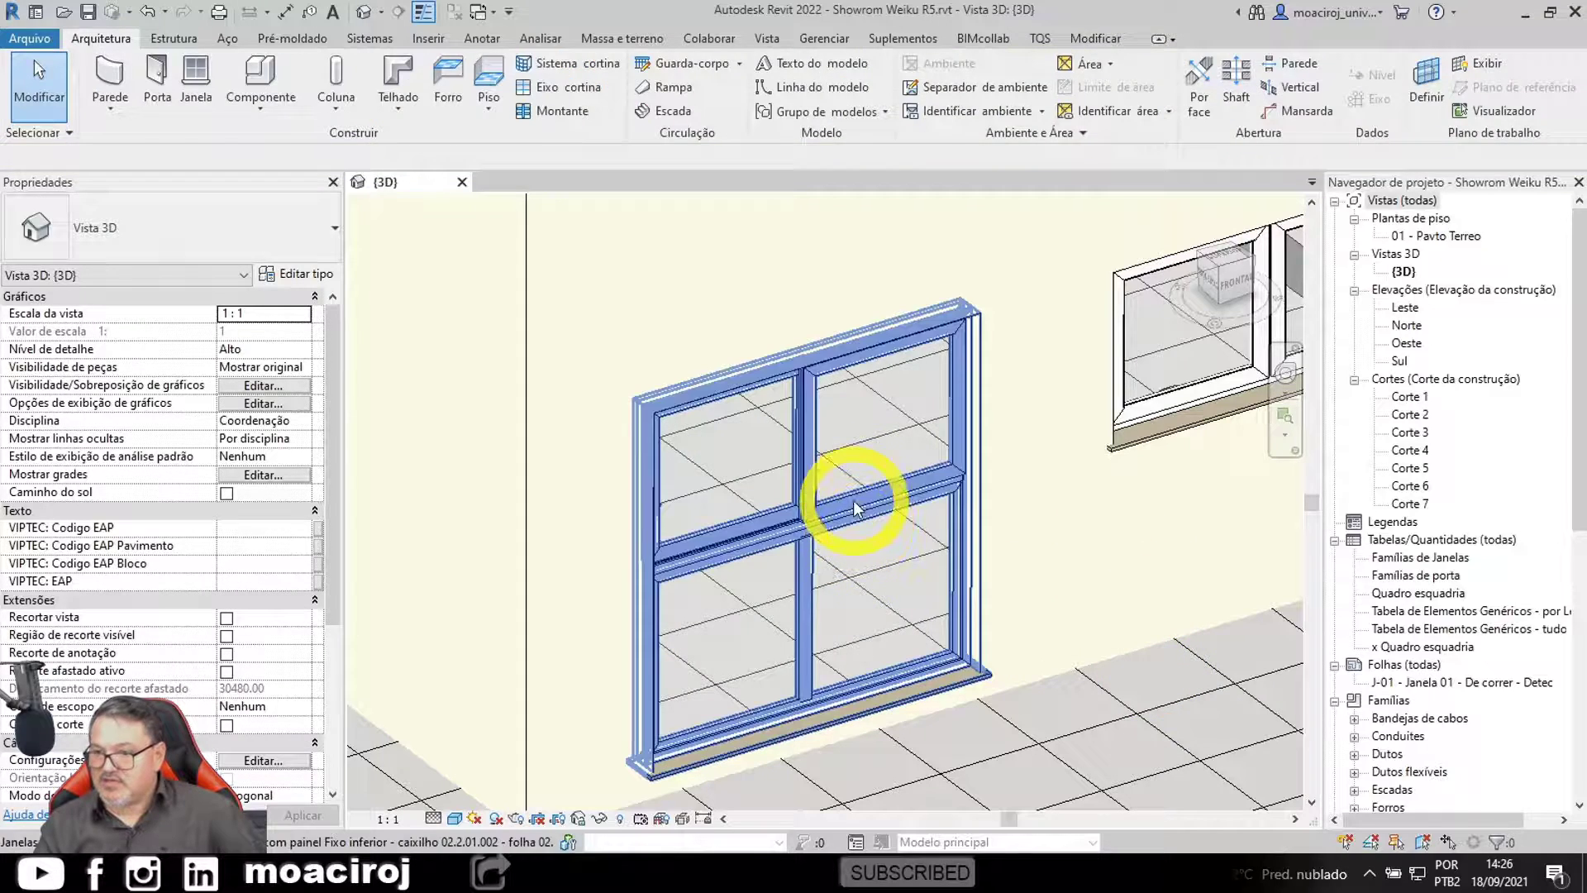
{"action": "left_click", "coordinate": [924, 604]}
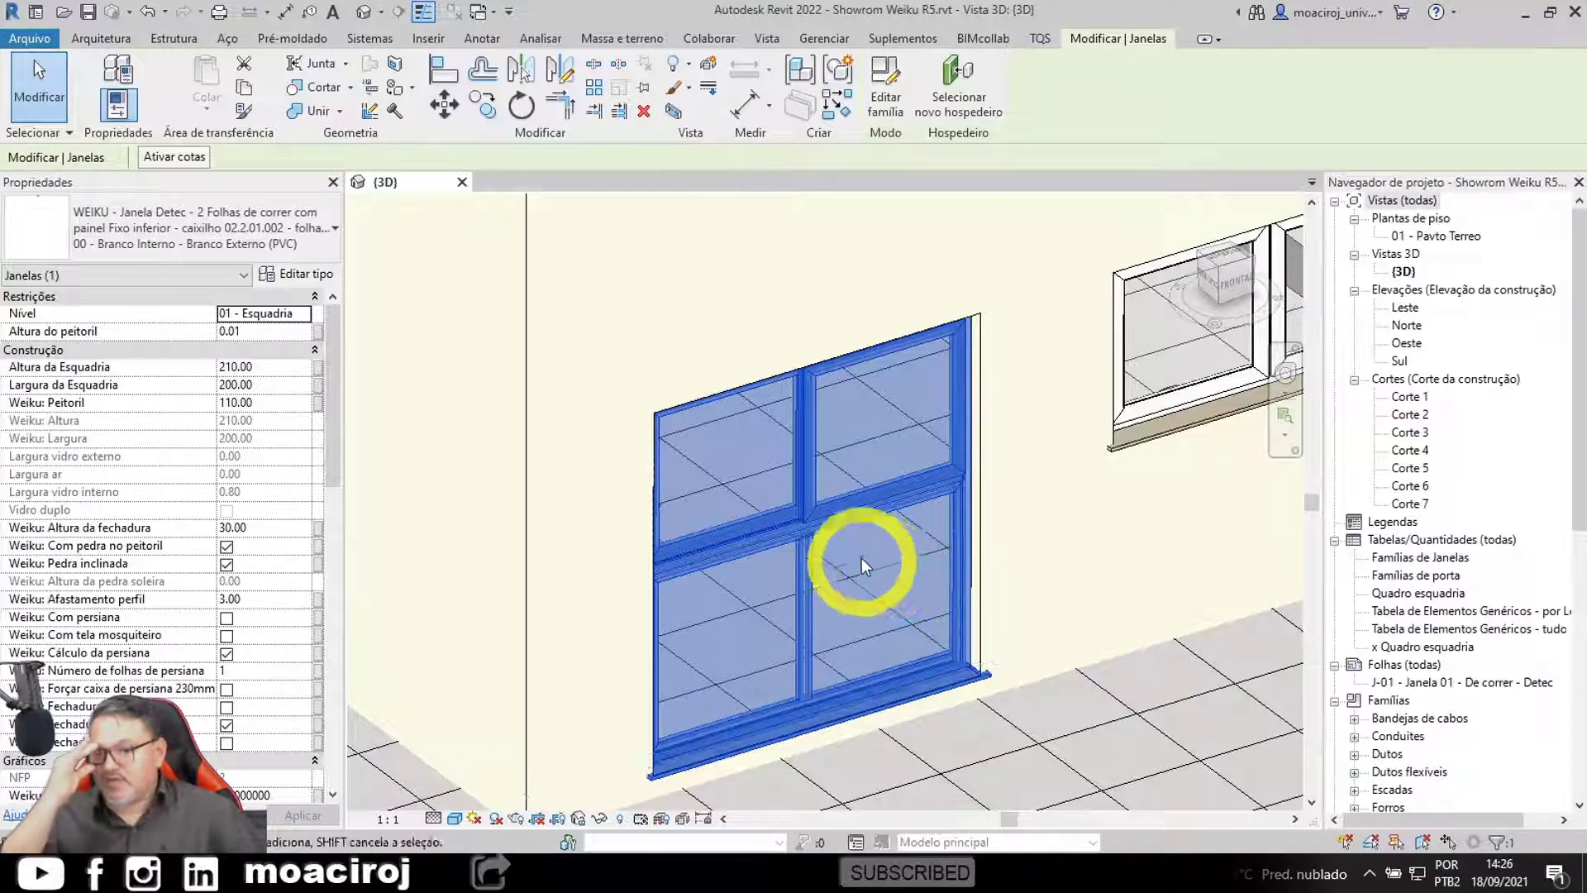
{"action": "left_click", "coordinate": [300, 239]}
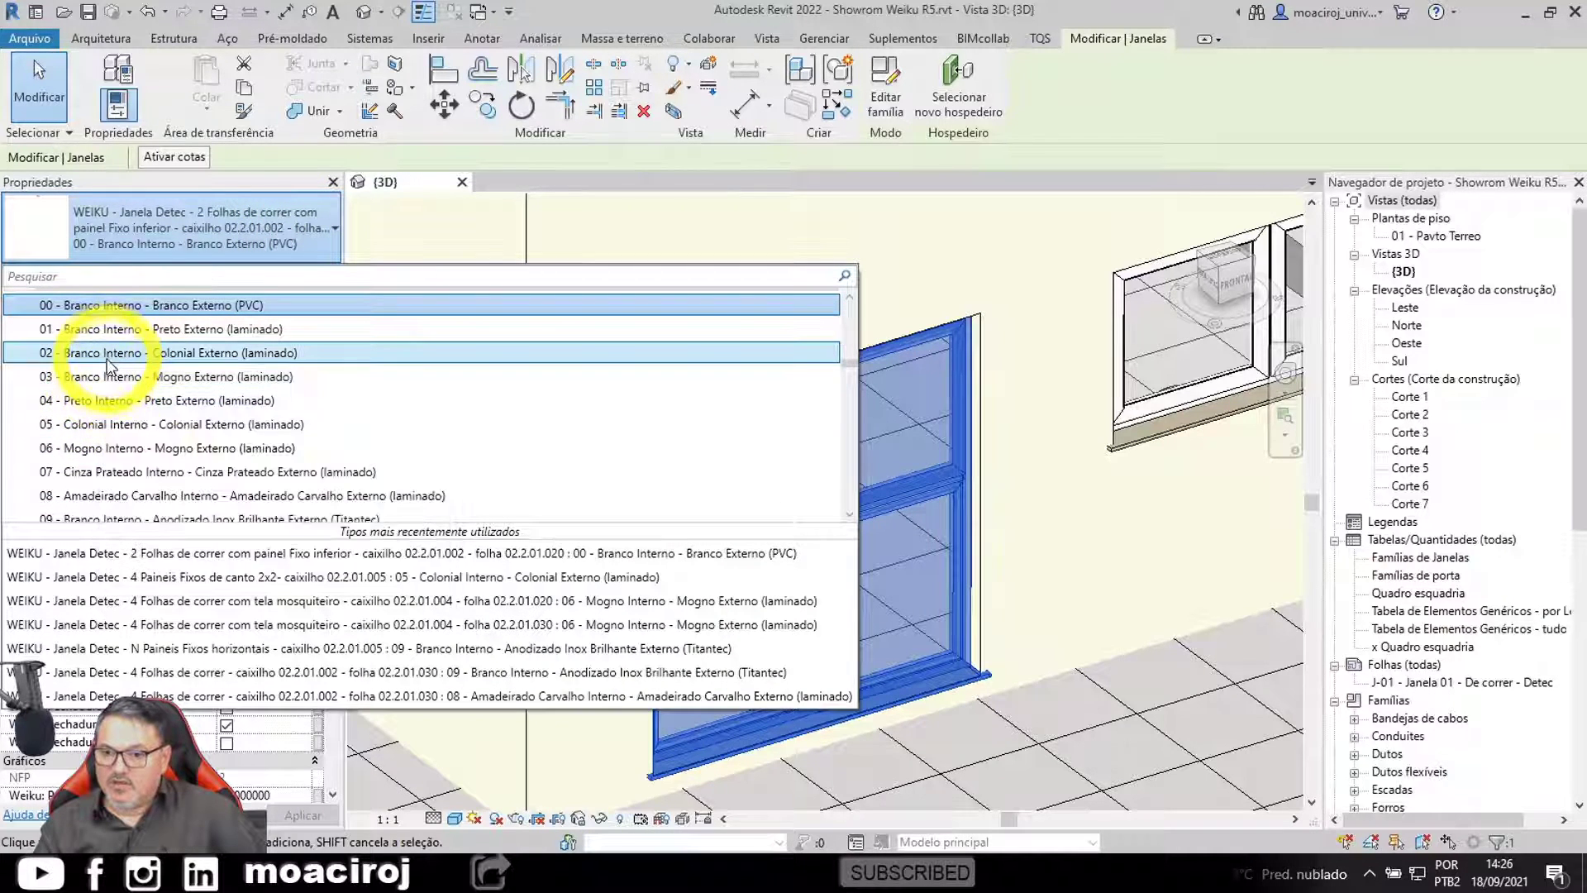
{"action": "left_click", "coordinate": [595, 499]}
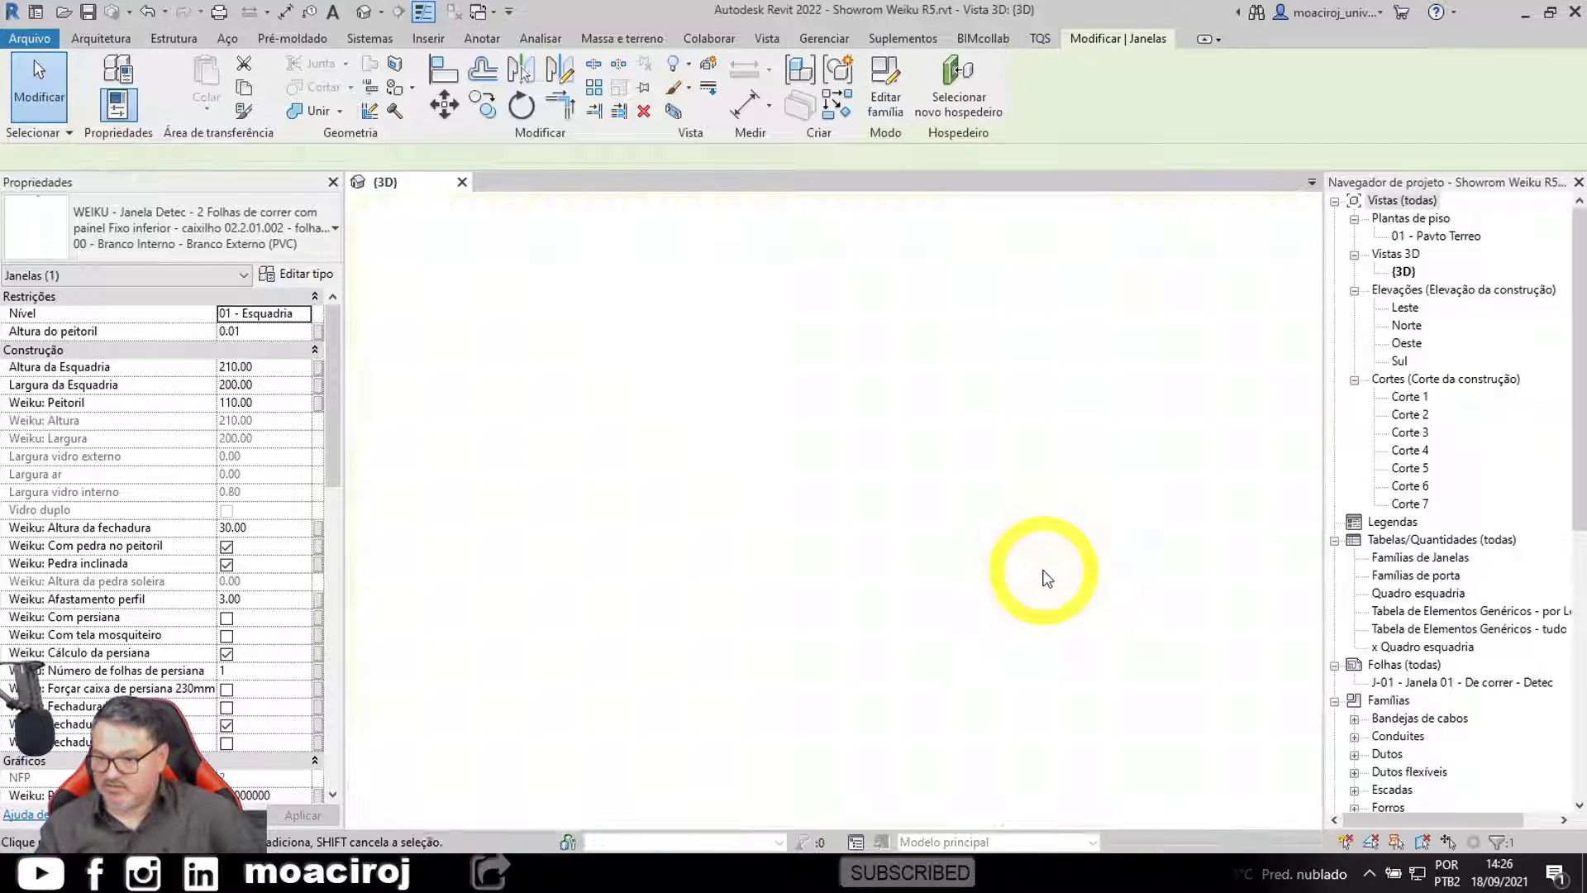
{"action": "left_click", "coordinate": [1043, 574]}
Step: Switch the 3D view to a visual style with material textures and inspect the wood grain on the window's exterior frame
{"action": "scroll", "coordinate": [903, 524], "scroll_direction": "up", "scroll_amount": 6}
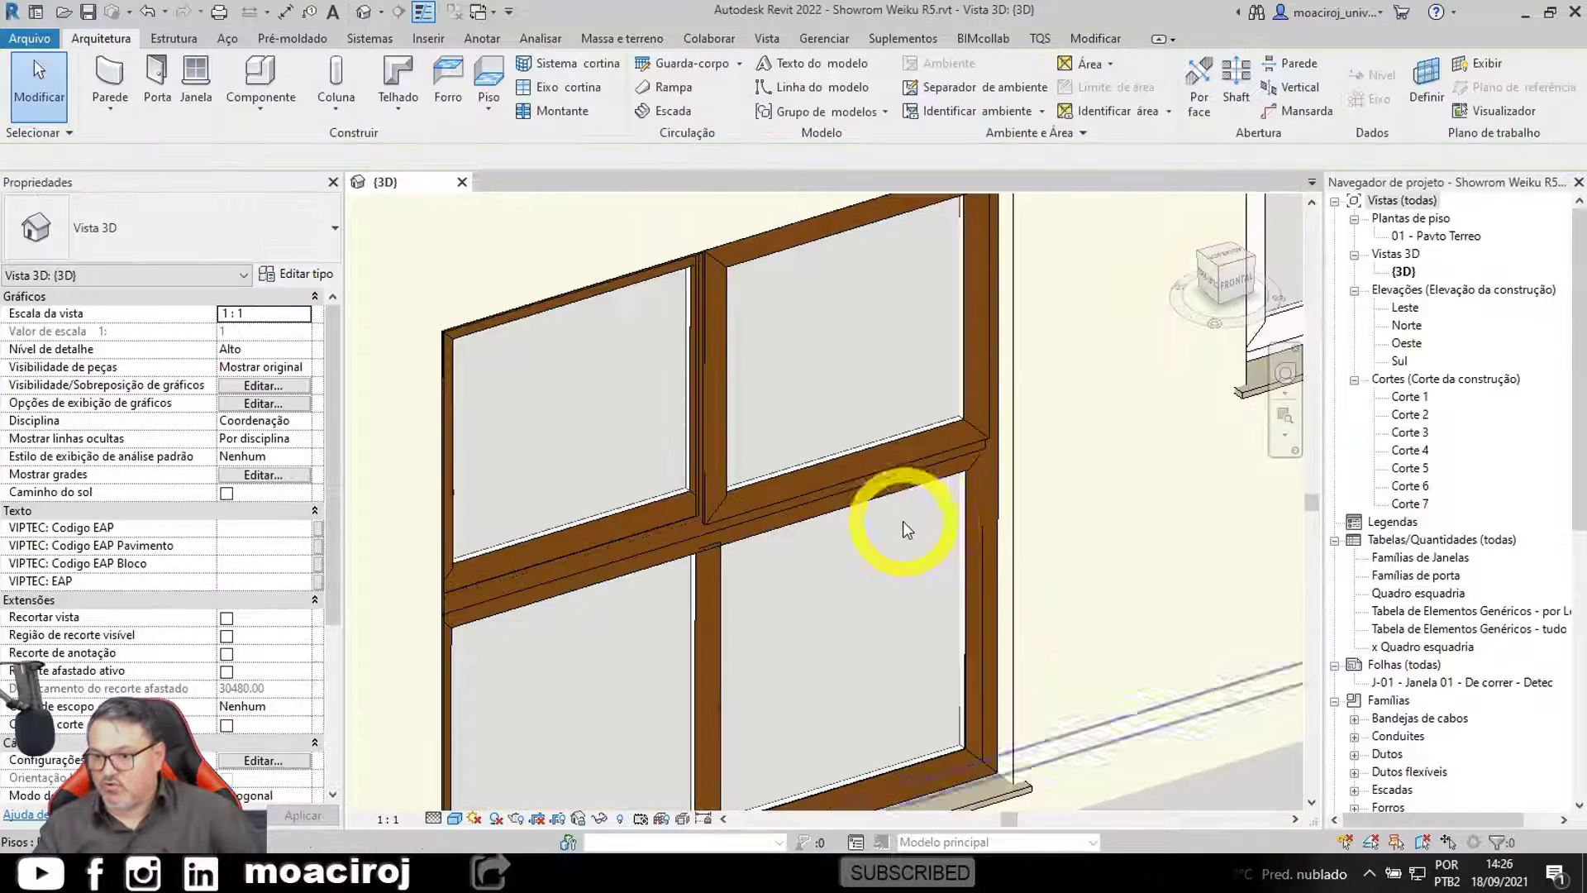
{"action": "scroll", "coordinate": [915, 519], "scroll_direction": "up", "scroll_amount": 2}
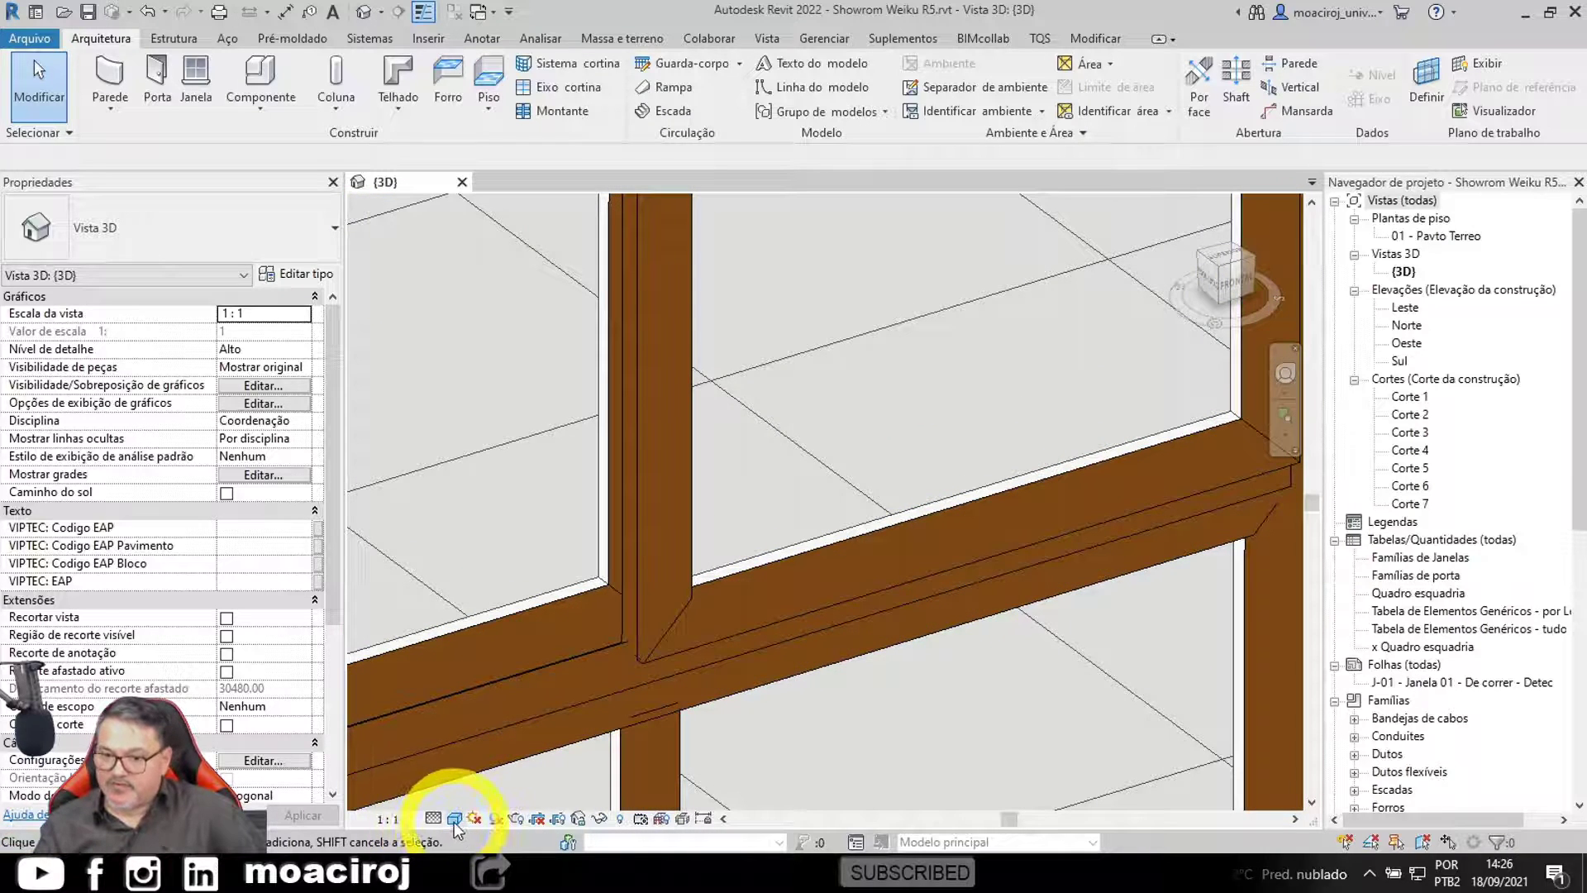
{"action": "left_click", "coordinate": [455, 819]}
{"action": "left_click", "coordinate": [469, 797]}
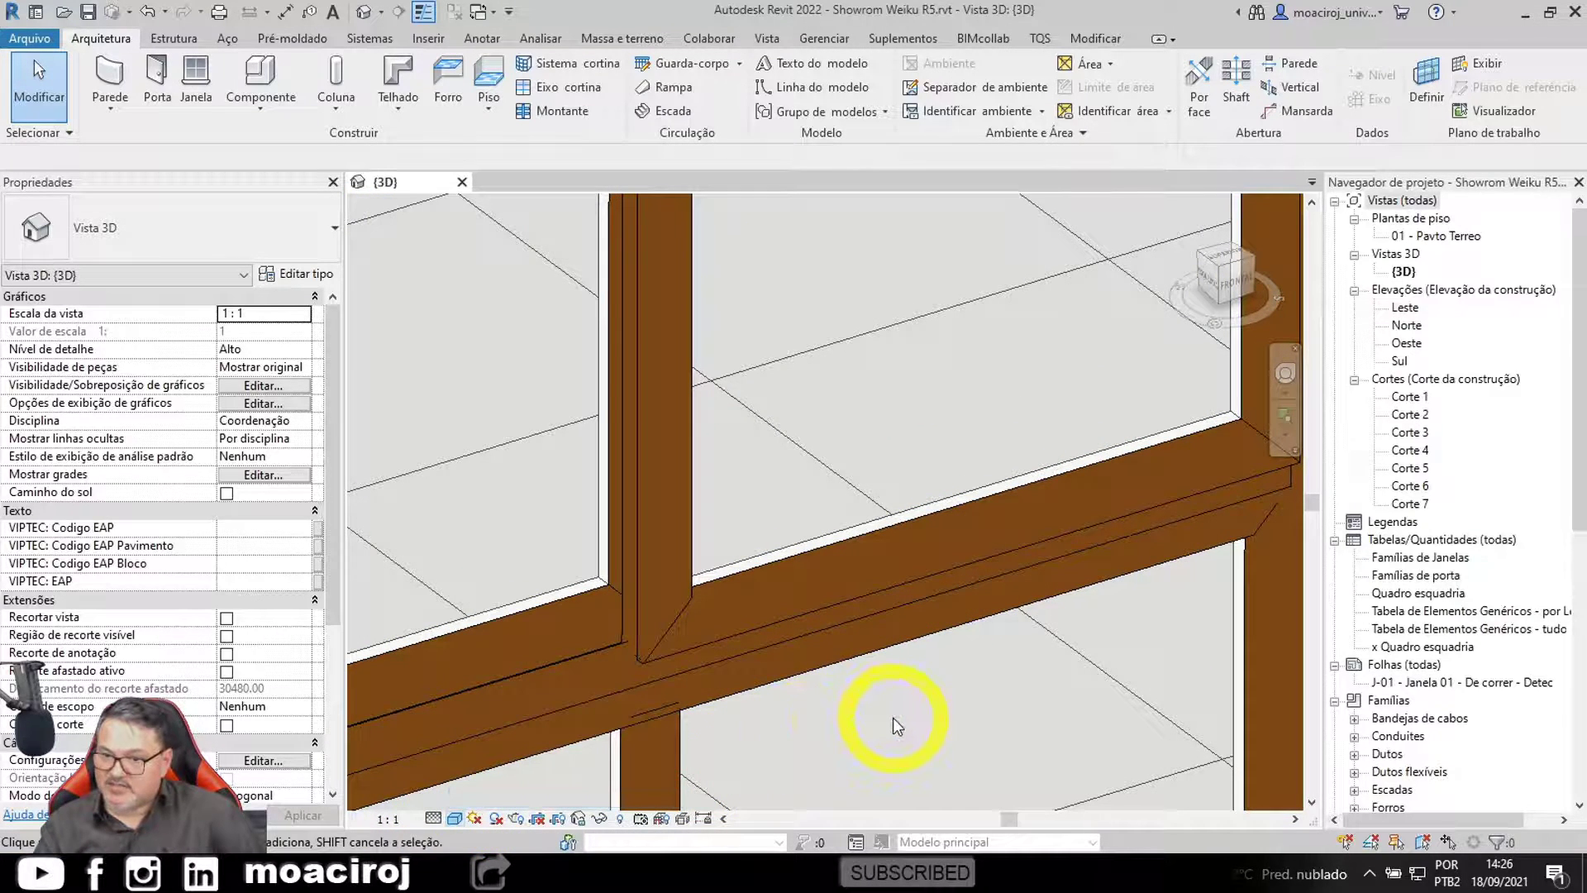
{"action": "scroll", "coordinate": [777, 681], "scroll_direction": "up", "scroll_amount": 4}
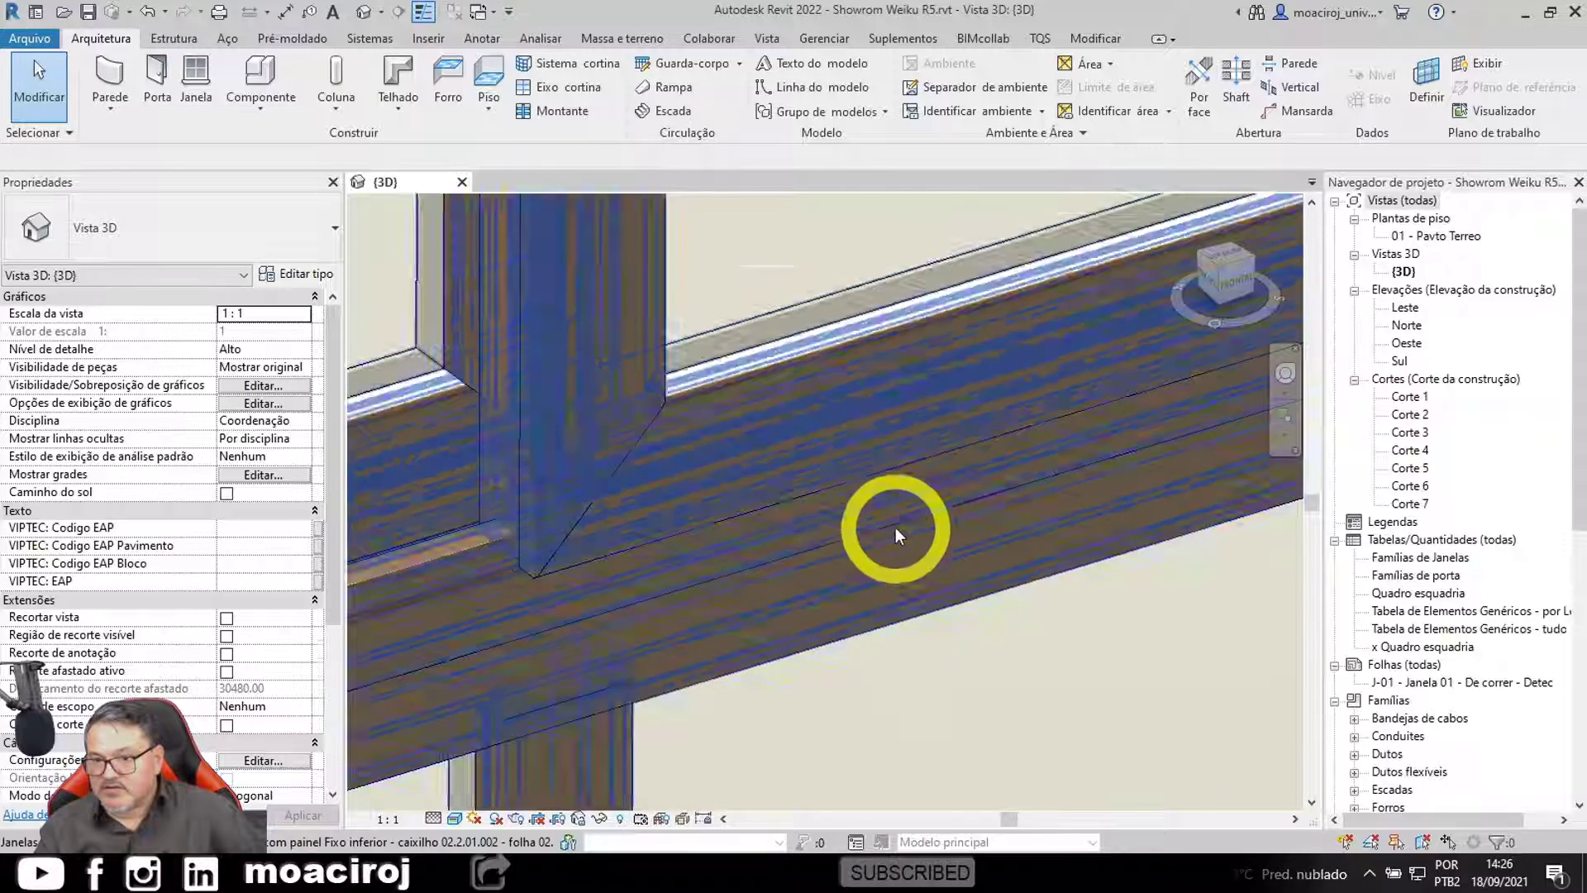
{"action": "scroll", "coordinate": [1108, 725], "scroll_direction": "up", "scroll_amount": 2}
{"action": "scroll", "coordinate": [1111, 733], "scroll_direction": "down", "scroll_amount": 3}
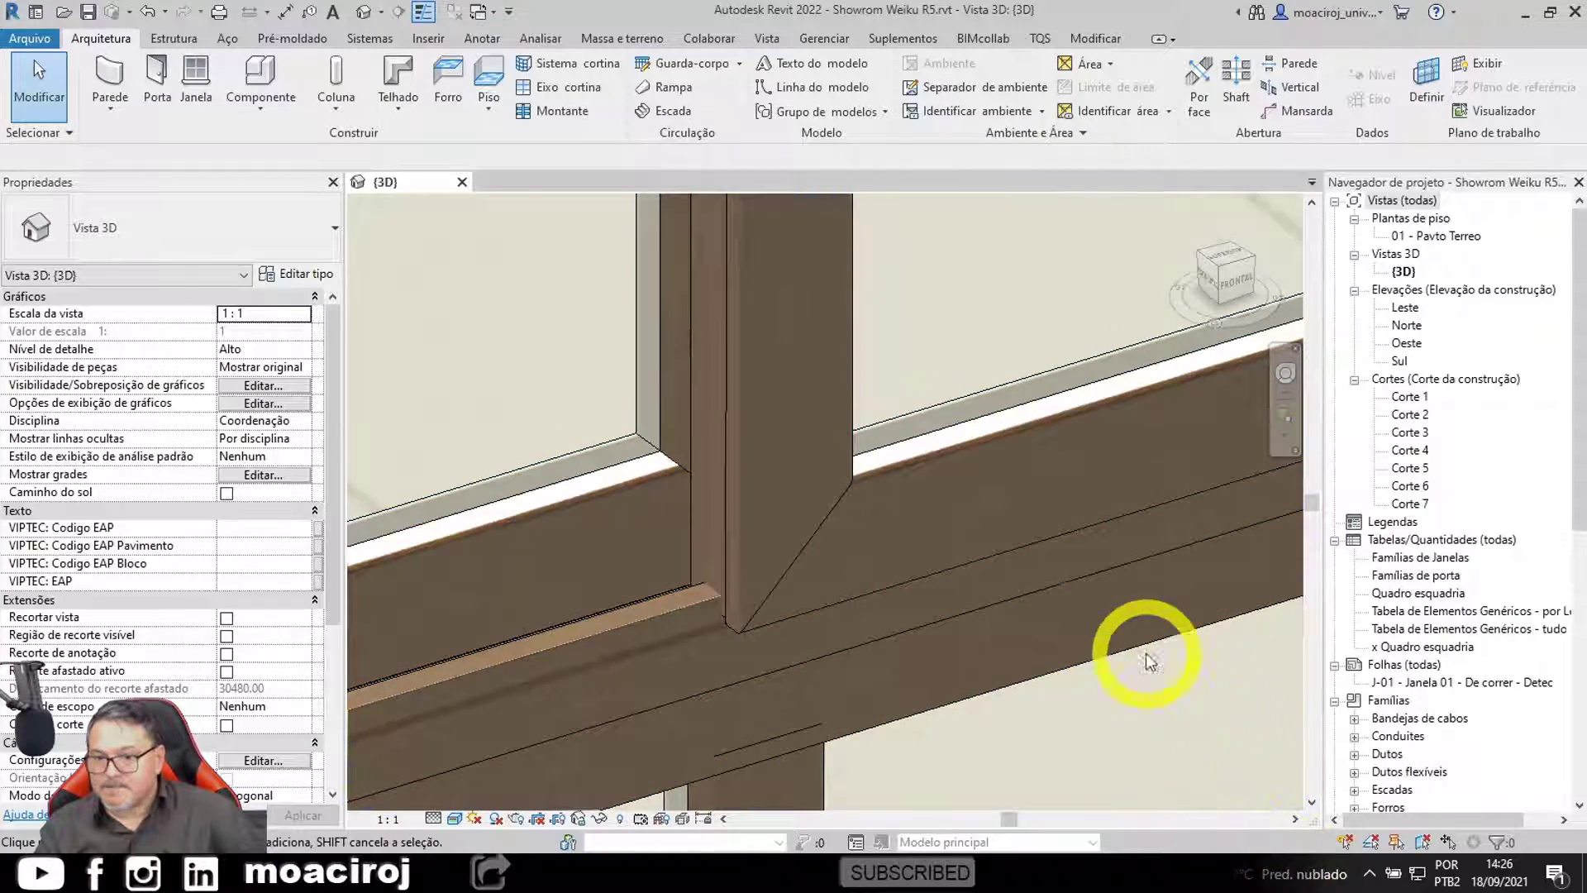
{"action": "scroll", "coordinate": [1100, 653], "scroll_direction": "up", "scroll_amount": 3}
Step: Examine the same window from inside the building to compare its interior finish with the exterior one
{"action": "scroll", "coordinate": [1141, 688], "scroll_direction": "down", "scroll_amount": 5}
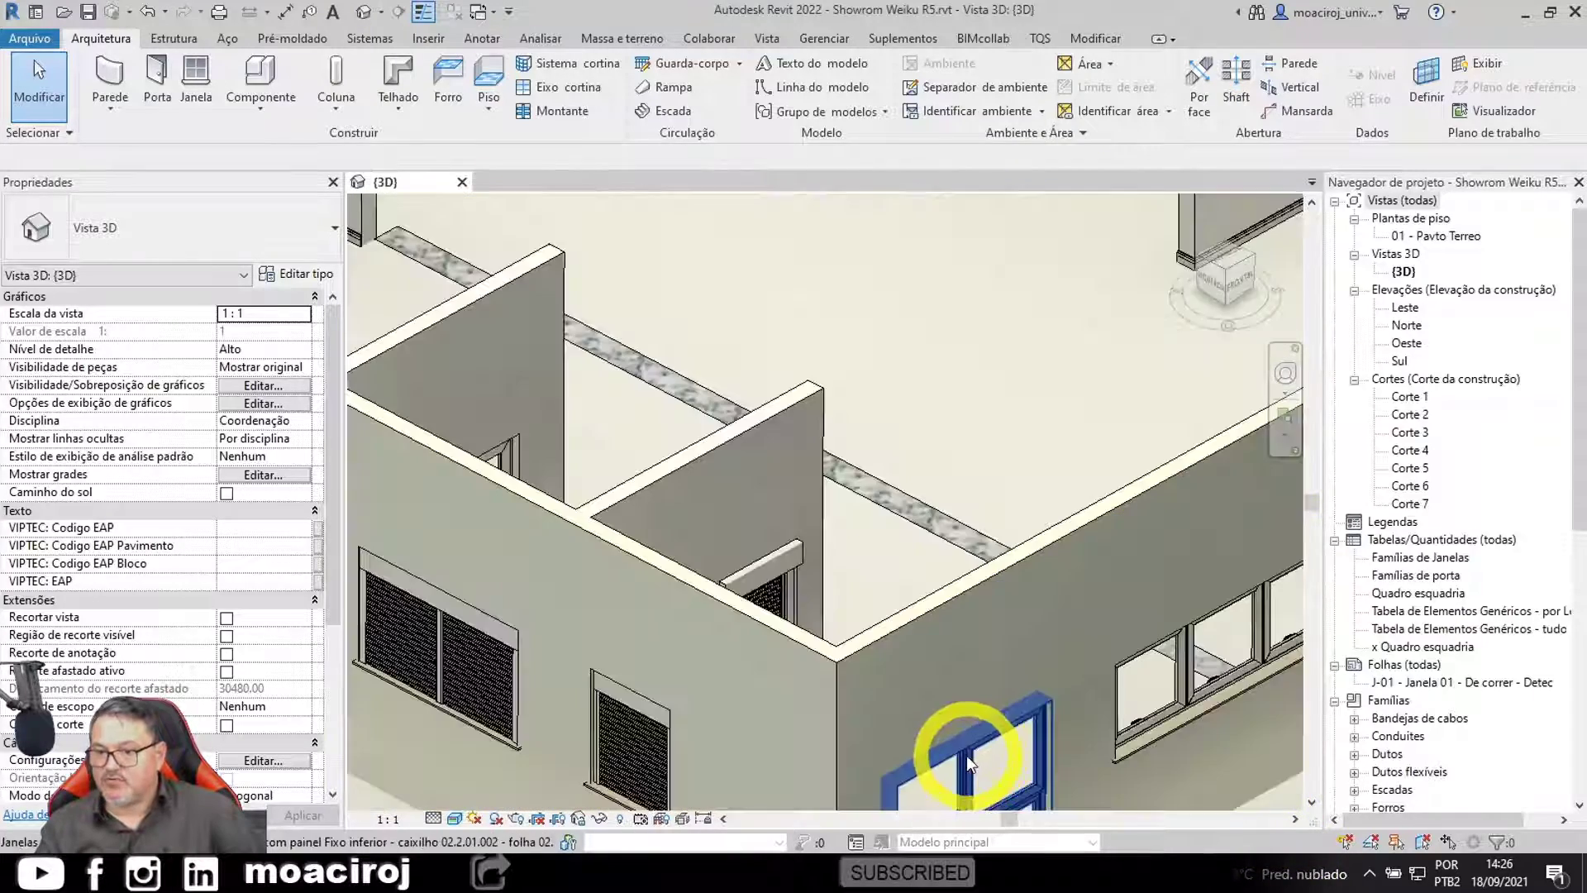
{"action": "left_click", "coordinate": [966, 755]}
{"action": "middle_click_drag", "start_coordinate": [851, 584], "coordinate": [1099, 719], "text": "shift"}
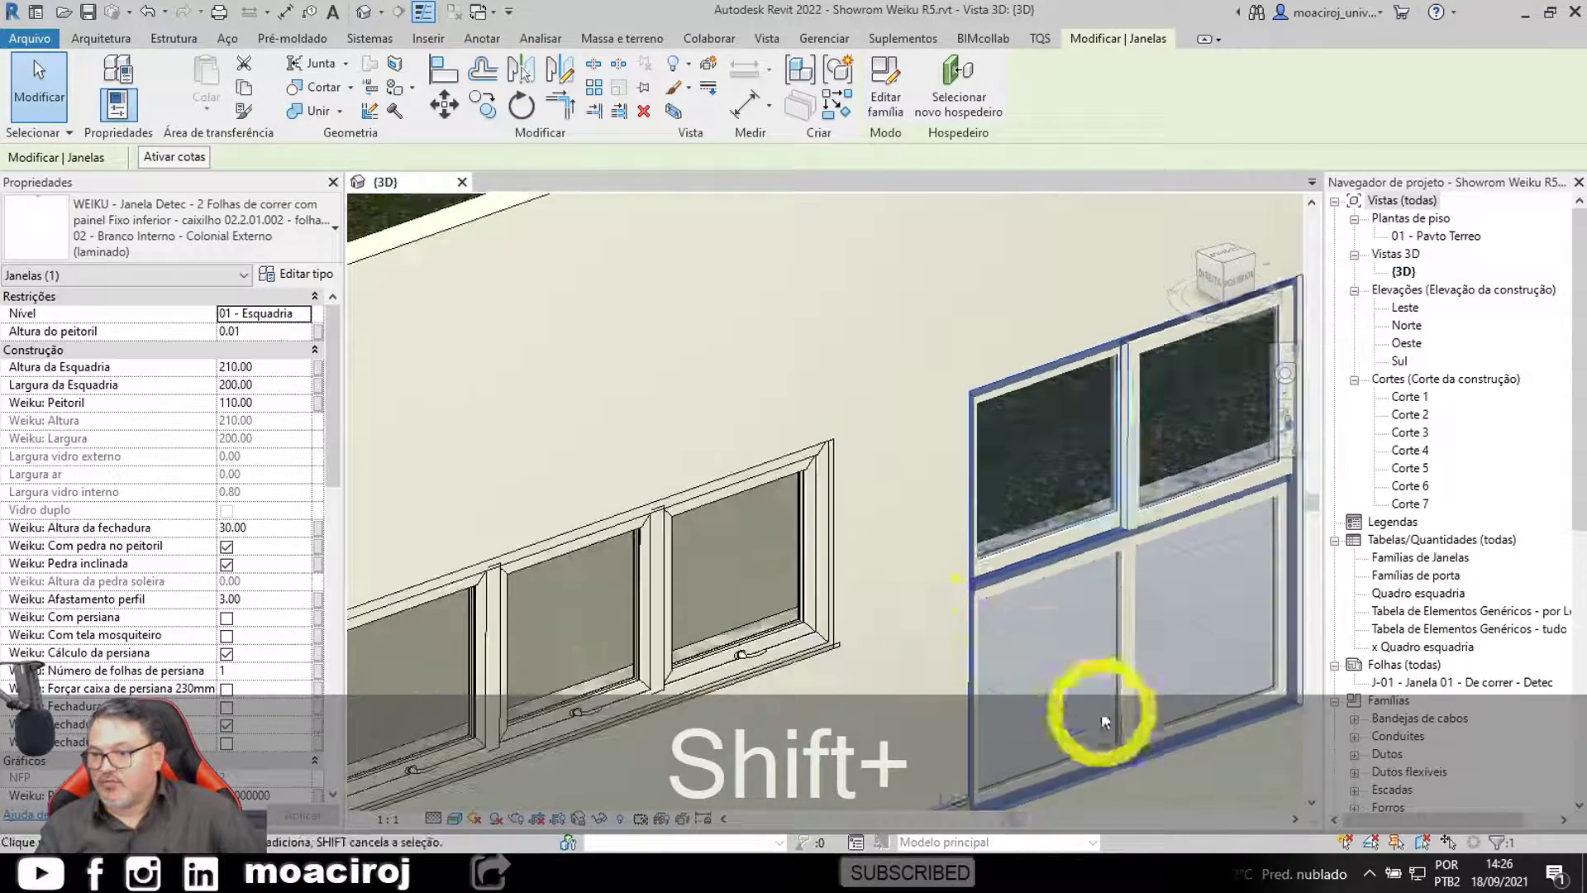
{"action": "left_click", "coordinate": [1173, 790]}
{"action": "scroll", "coordinate": [1240, 735], "scroll_direction": "up", "scroll_amount": 5}
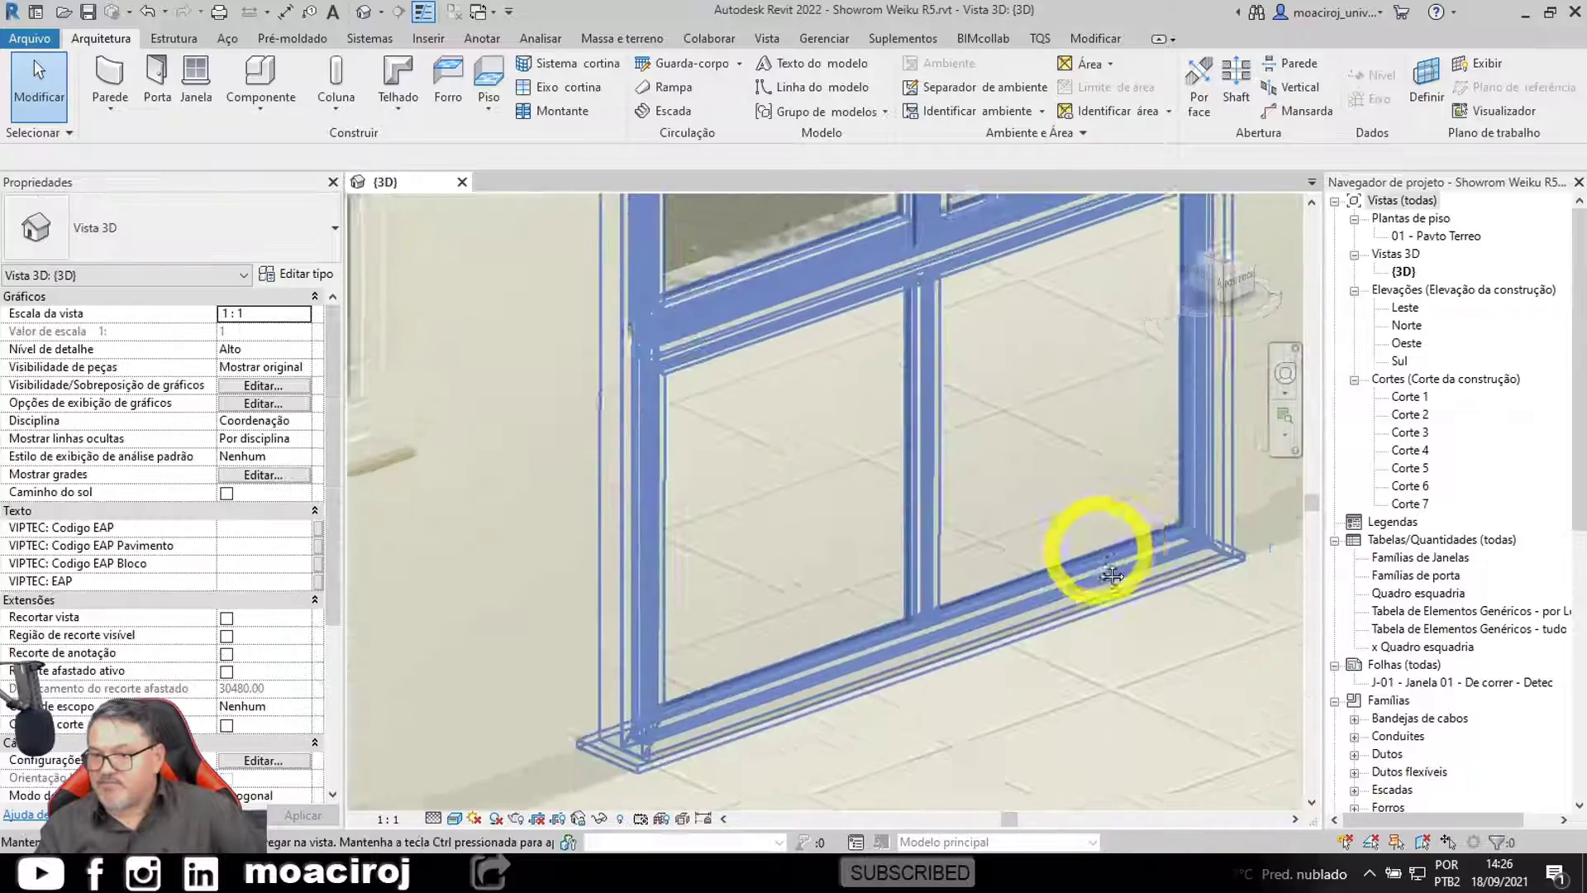
{"action": "scroll", "coordinate": [1119, 603], "scroll_direction": "down", "scroll_amount": 2}
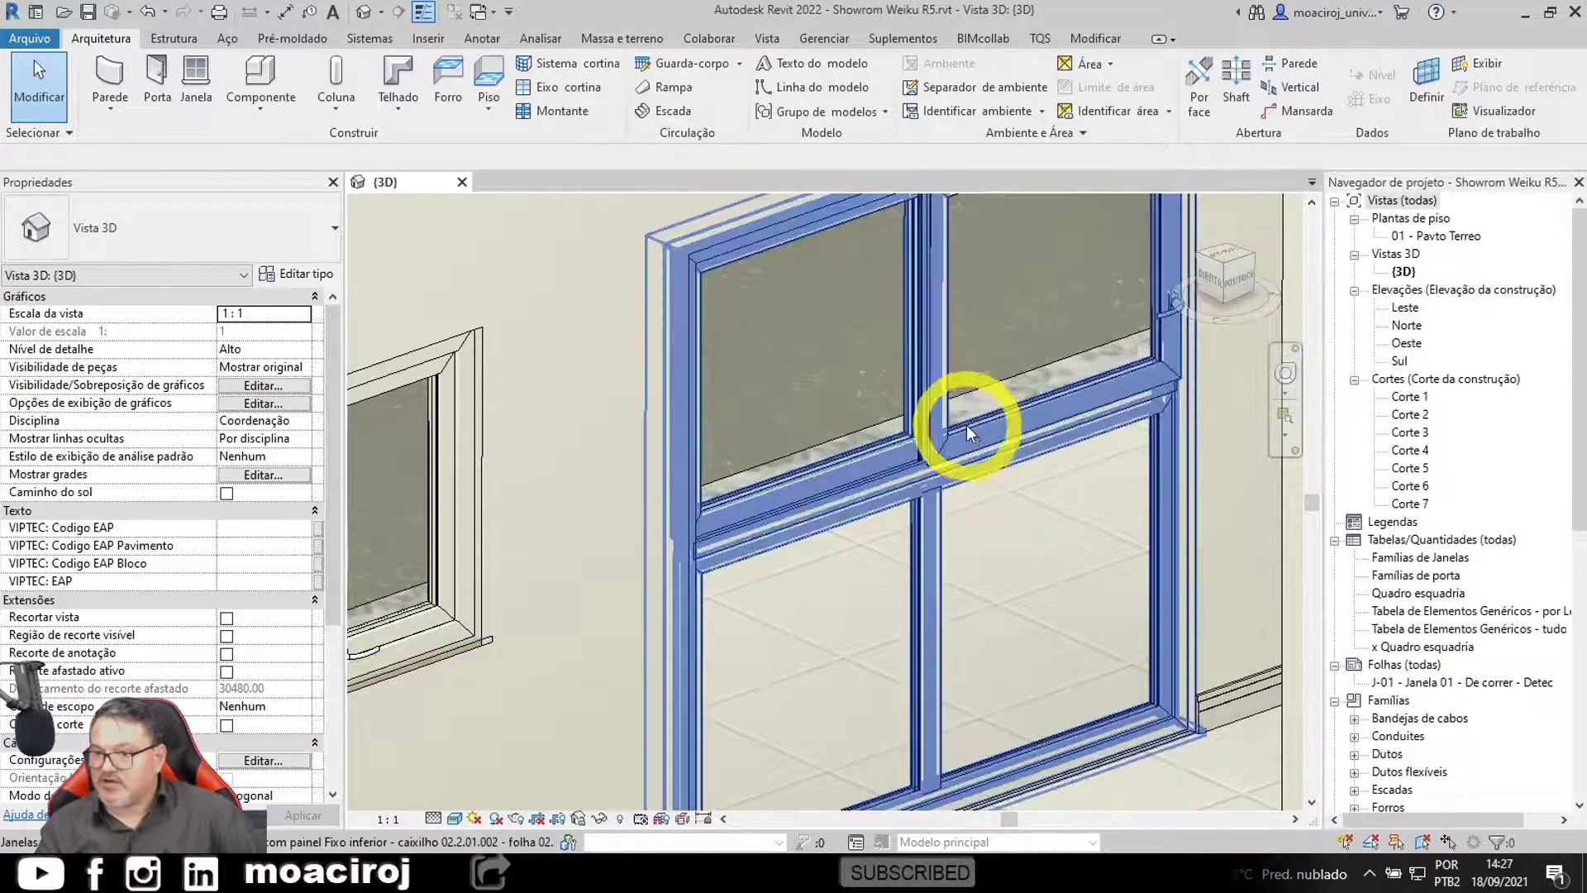
Step: Turn on Weiku: Com persiana for the Colonial-finished window and check the shutter and its box from inside and outside
{"action": "left_click", "coordinate": [972, 438]}
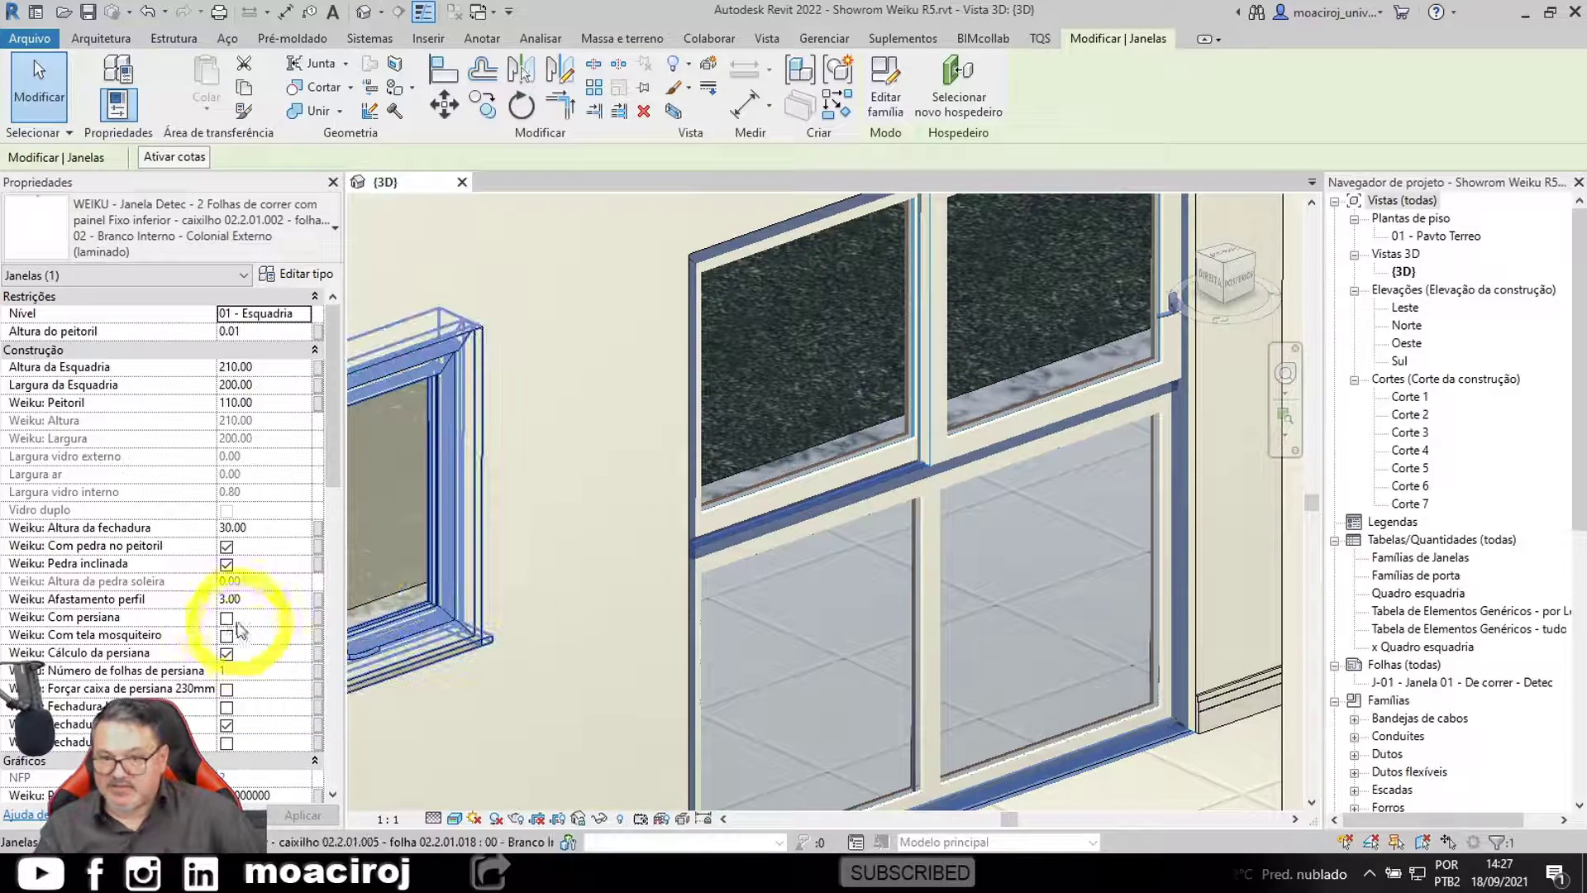
{"action": "left_click", "coordinate": [226, 619]}
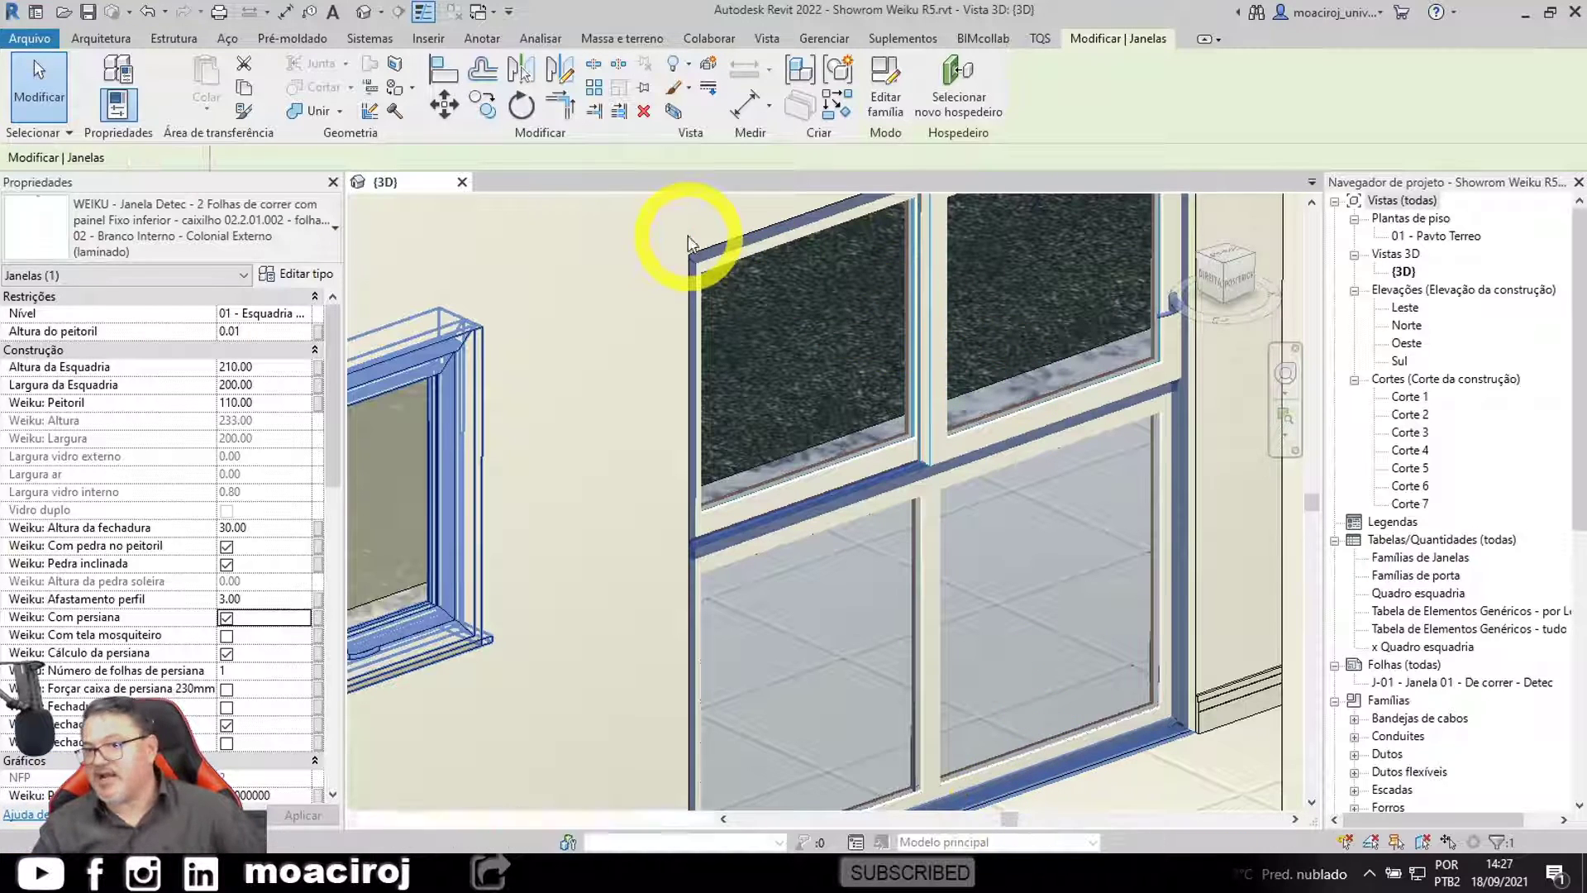
{"action": "scroll", "coordinate": [755, 364], "scroll_direction": "down", "scroll_amount": 4}
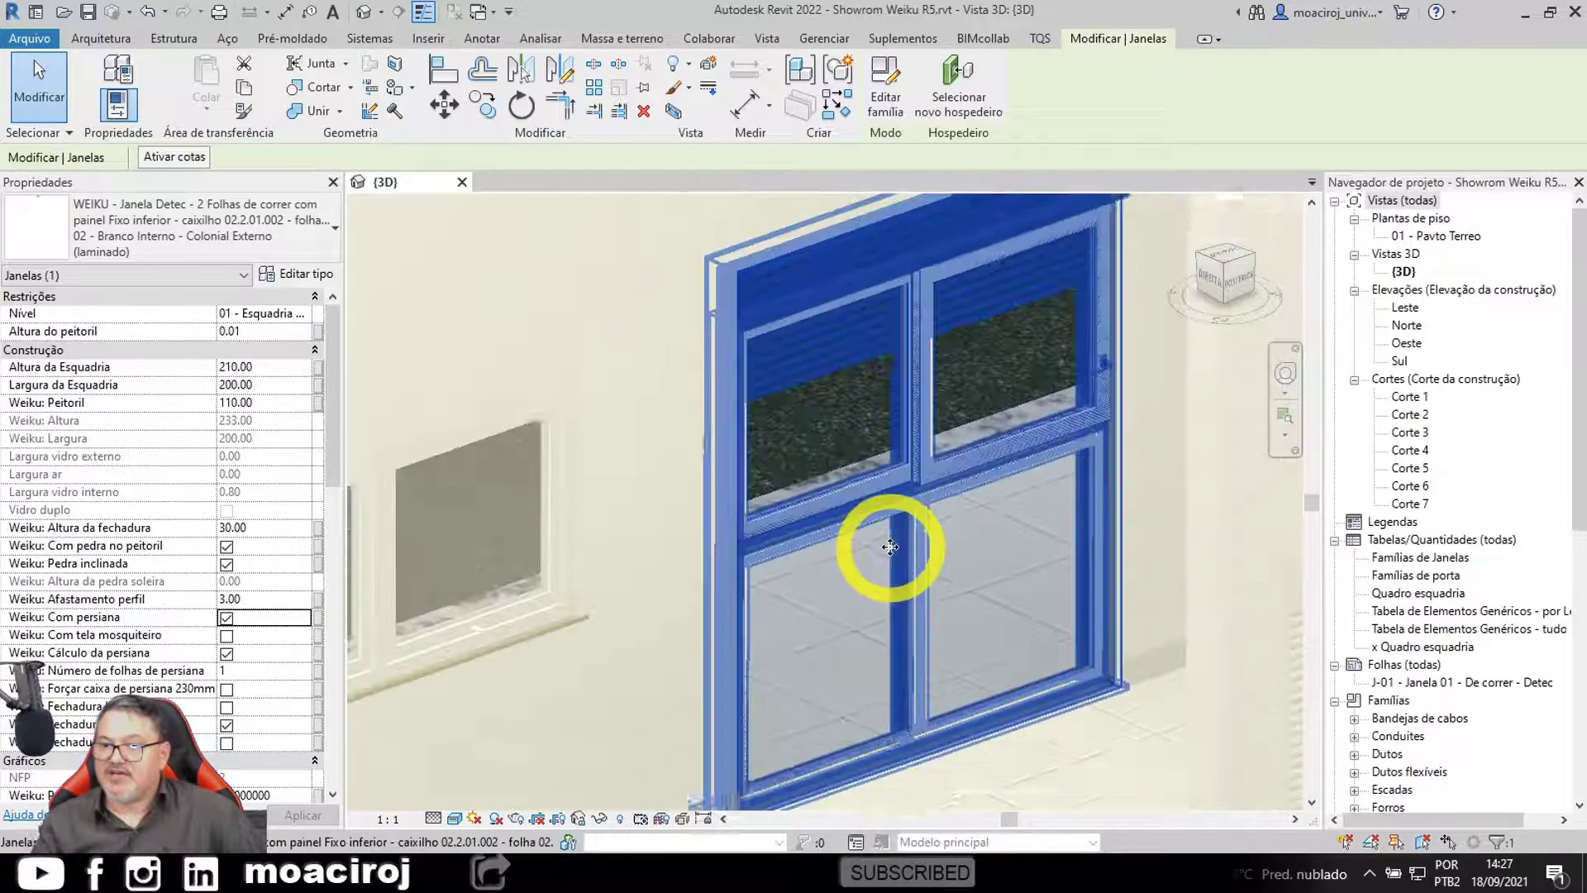
{"action": "middle_click_drag", "start_coordinate": [835, 523], "coordinate": [882, 532], "text": "shift"}
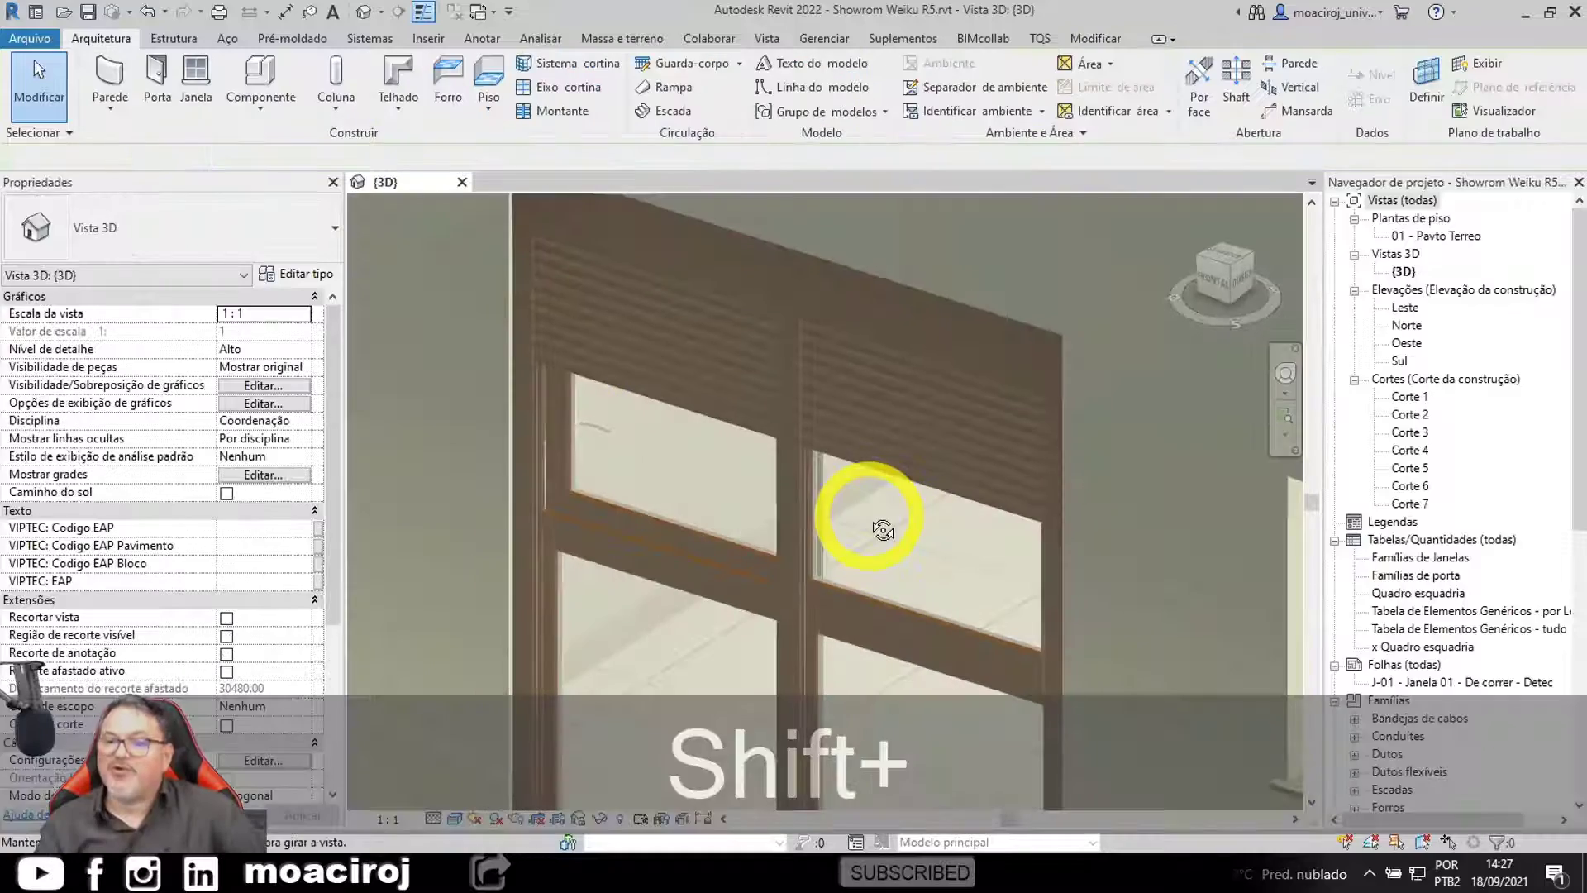
{"action": "scroll", "coordinate": [891, 336], "scroll_direction": "up", "scroll_amount": 5}
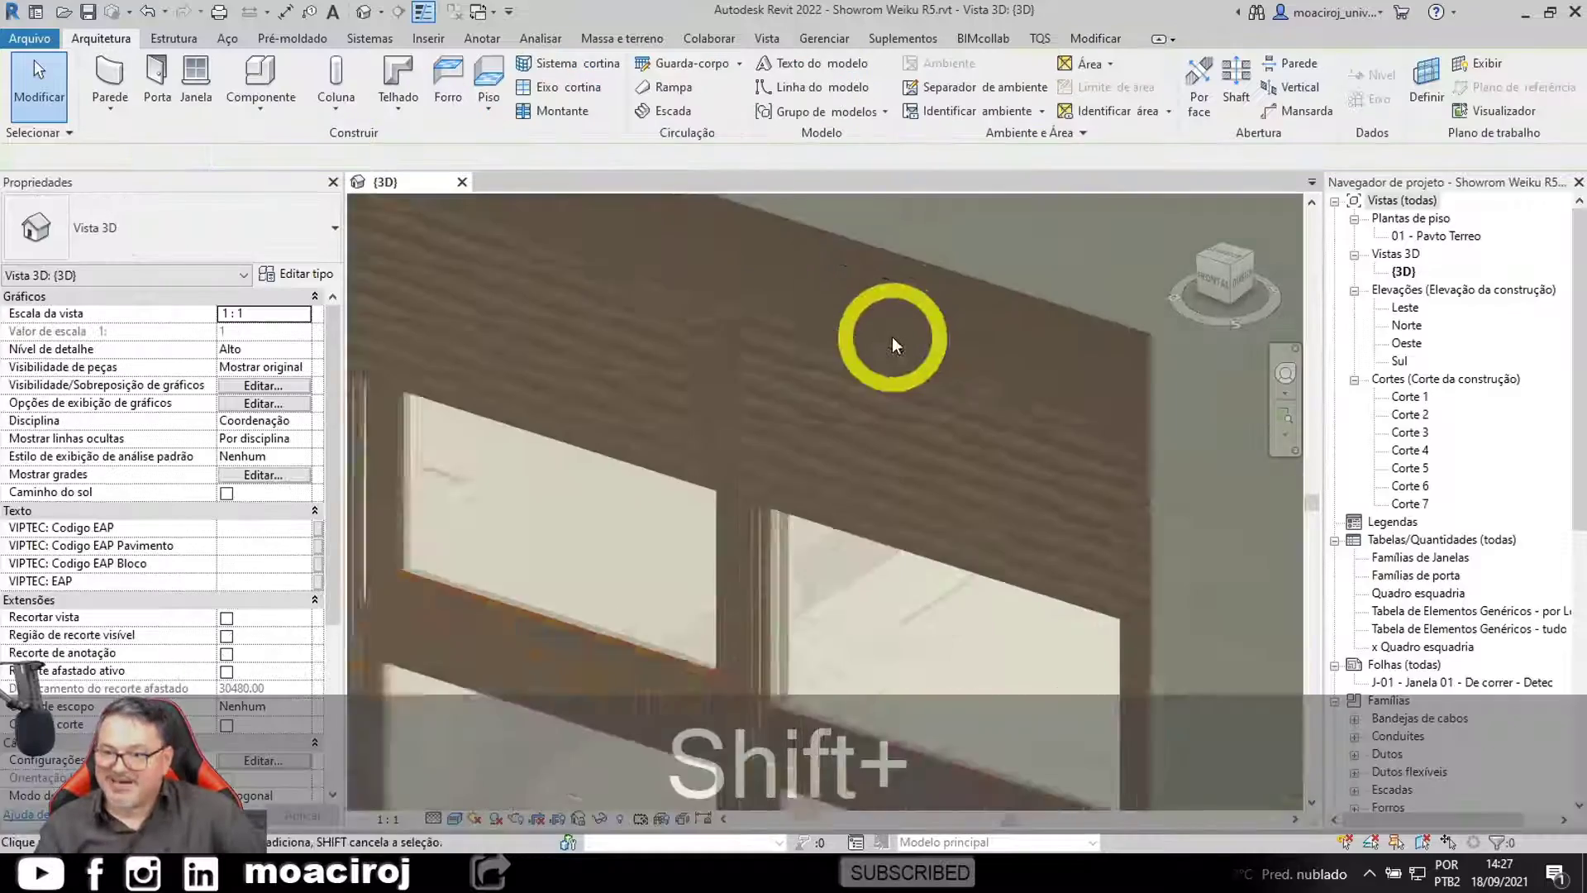
{"action": "middle_click_drag", "start_coordinate": [943, 385], "coordinate": [1160, 587]}
{"action": "scroll", "coordinate": [1047, 521], "scroll_direction": "down", "scroll_amount": 5}
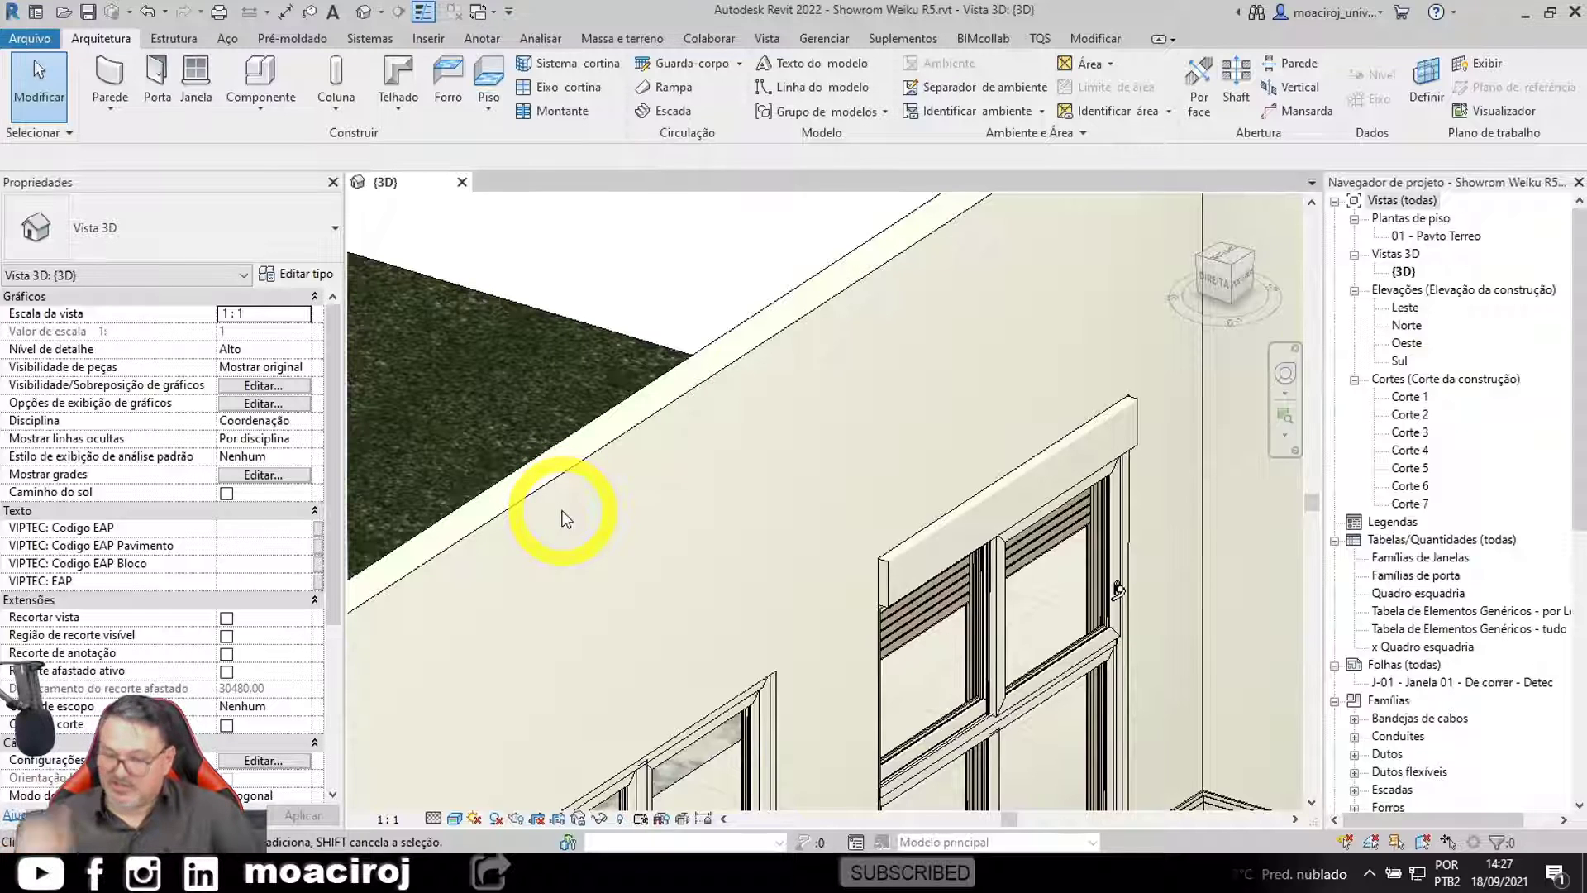
{"action": "middle_click_drag", "start_coordinate": [555, 524], "coordinate": [951, 497], "text": "shift"}
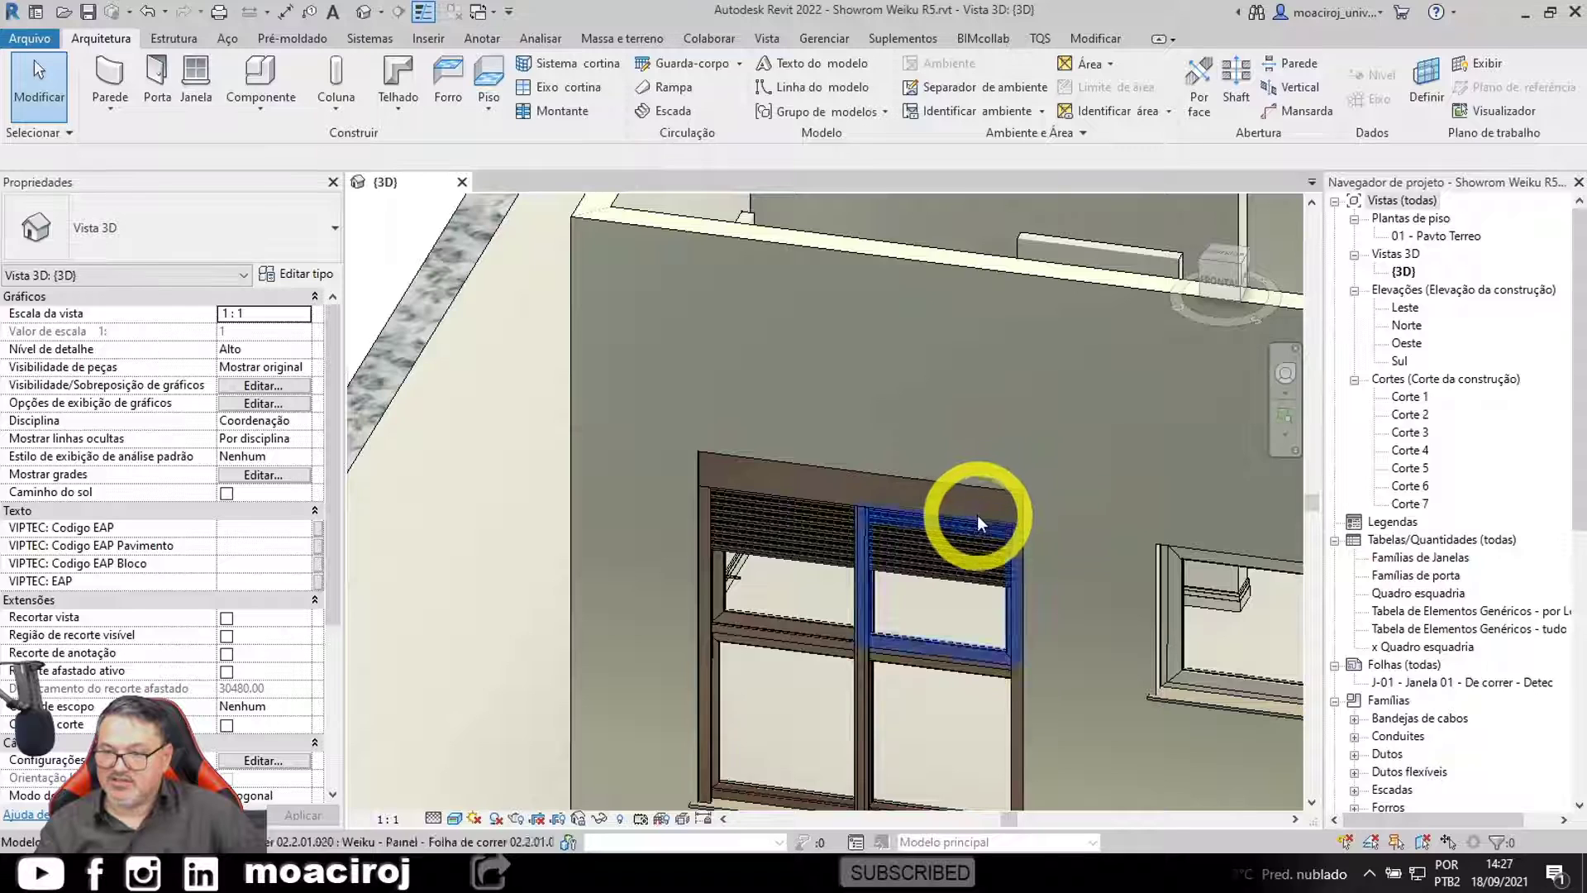
Step: Turn off the Weiku: Cálculo da persiana option for the Colonial-finished window
{"action": "left_click", "coordinate": [710, 694]}
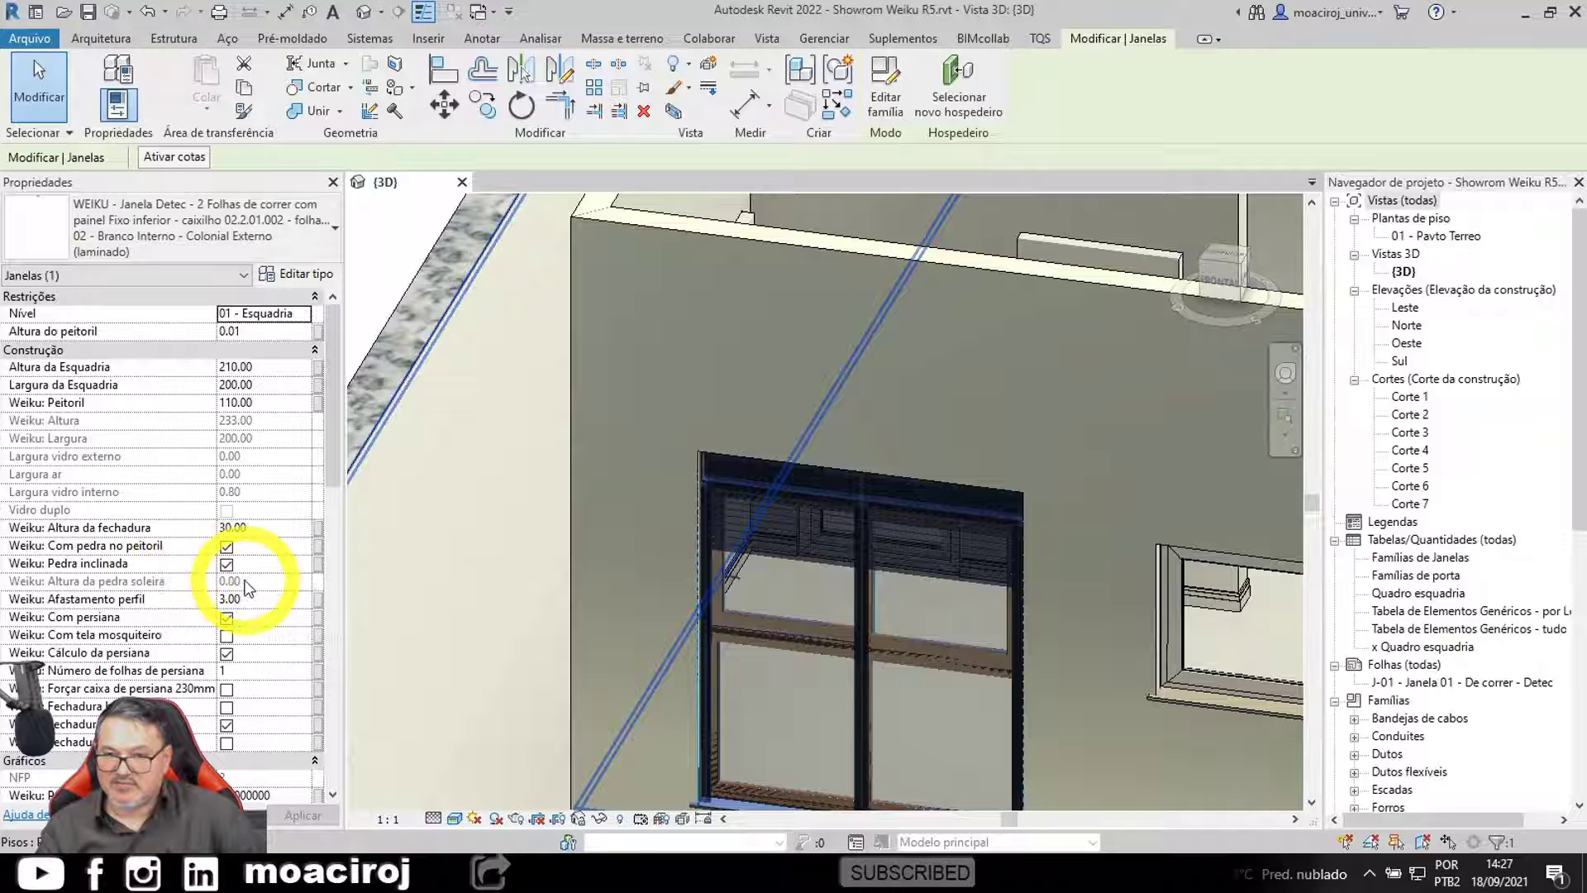
{"action": "left_click", "coordinate": [227, 654]}
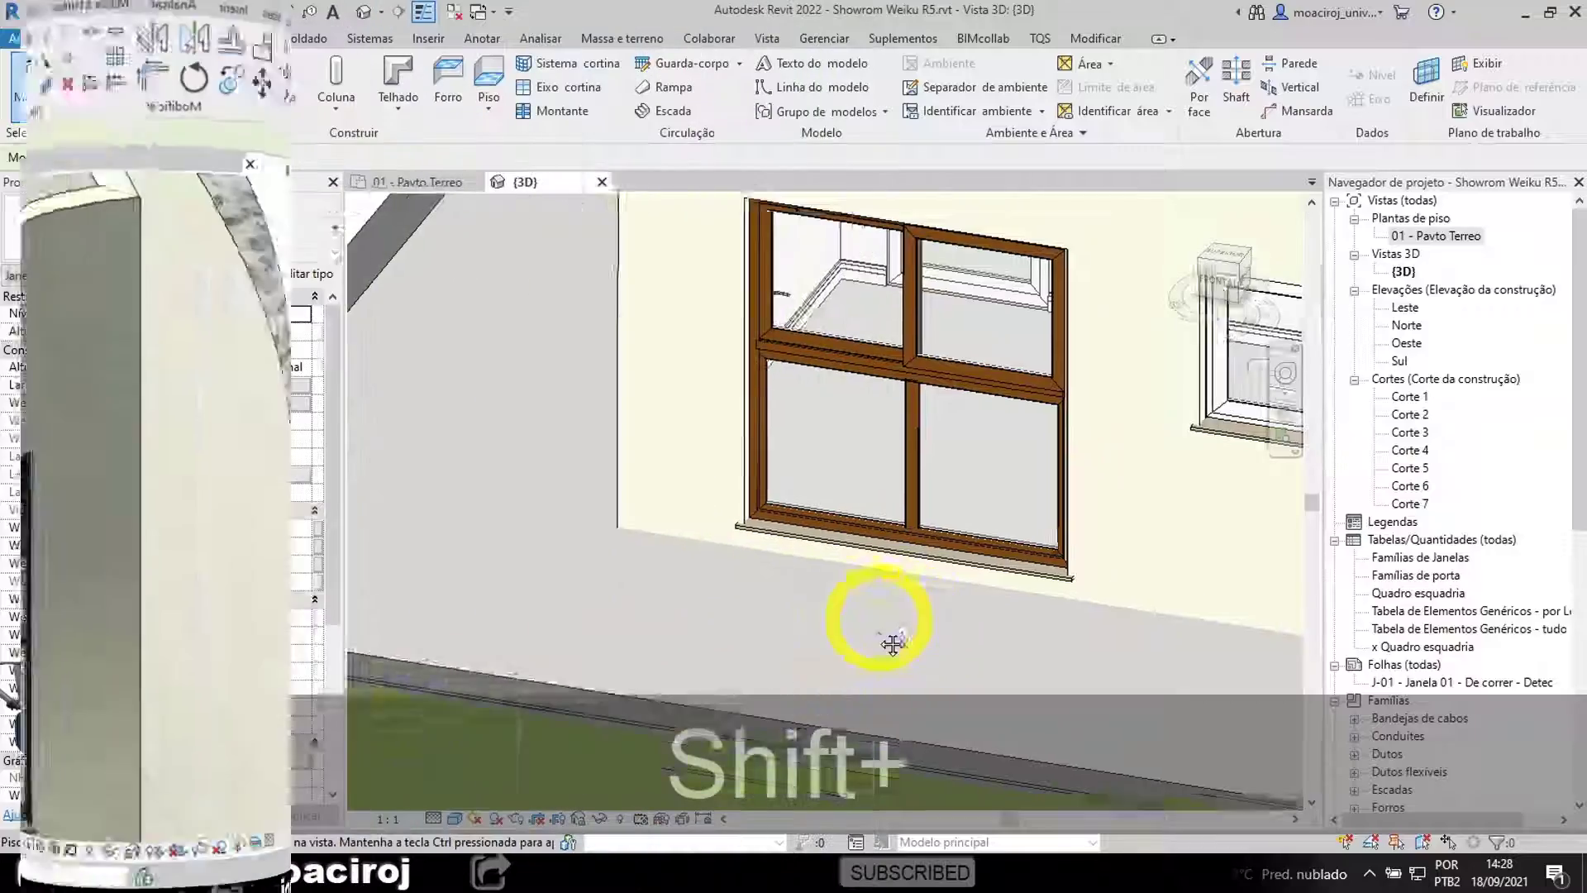
Step: Set Afastamento frontal pedra peitoril and Afastamento lateral pedra peitoril to 0 for the Colonial-finished window
{"action": "middle_click_drag", "start_coordinate": [885, 645], "coordinate": [783, 755], "text": "shift"}
{"action": "scroll", "coordinate": [769, 662], "scroll_direction": "up", "scroll_amount": 1}
{"action": "scroll", "coordinate": [766, 683], "scroll_direction": "up", "scroll_amount": 3}
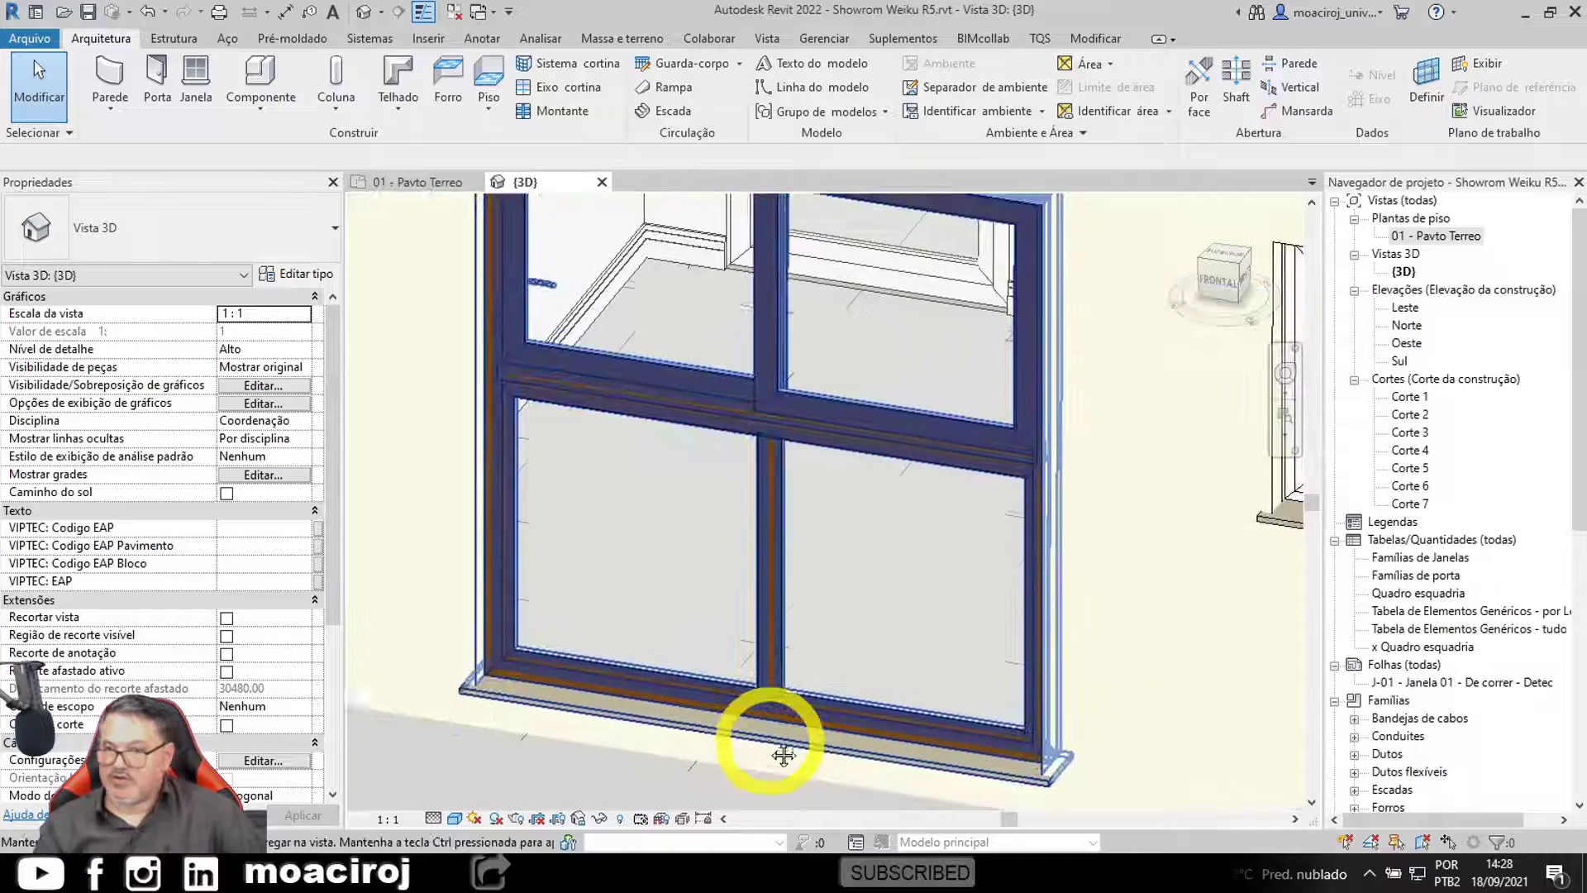
{"action": "scroll", "coordinate": [773, 744], "scroll_direction": "down", "scroll_amount": 1}
{"action": "middle_click_drag", "start_coordinate": [644, 777], "coordinate": [632, 794]}
{"action": "middle_click_drag", "start_coordinate": [734, 637], "coordinate": [743, 687]}
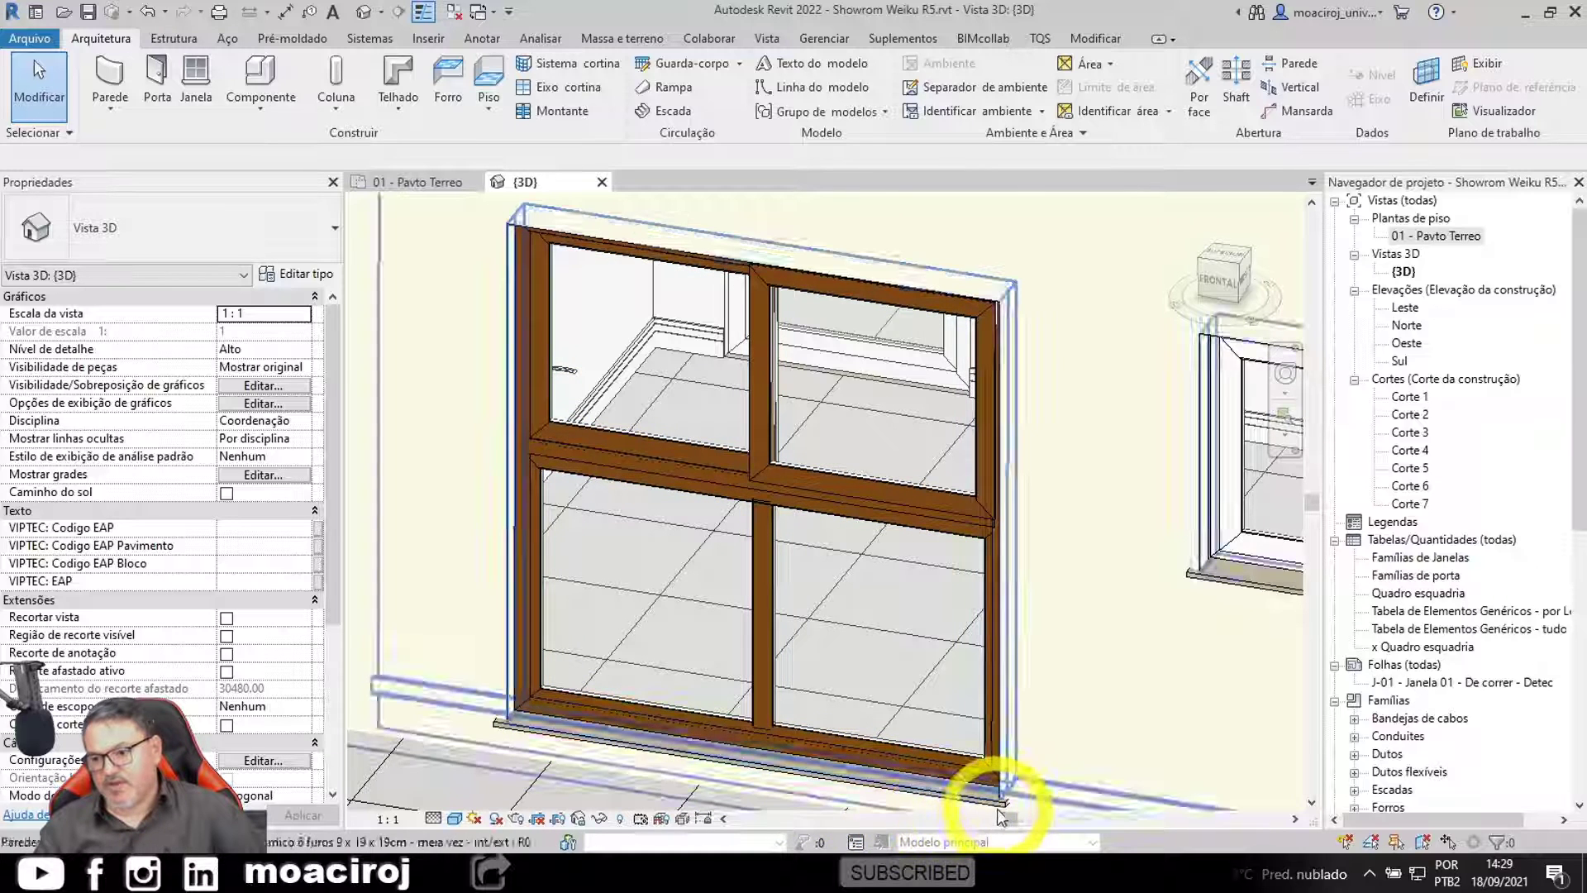
{"action": "left_click", "coordinate": [578, 734]}
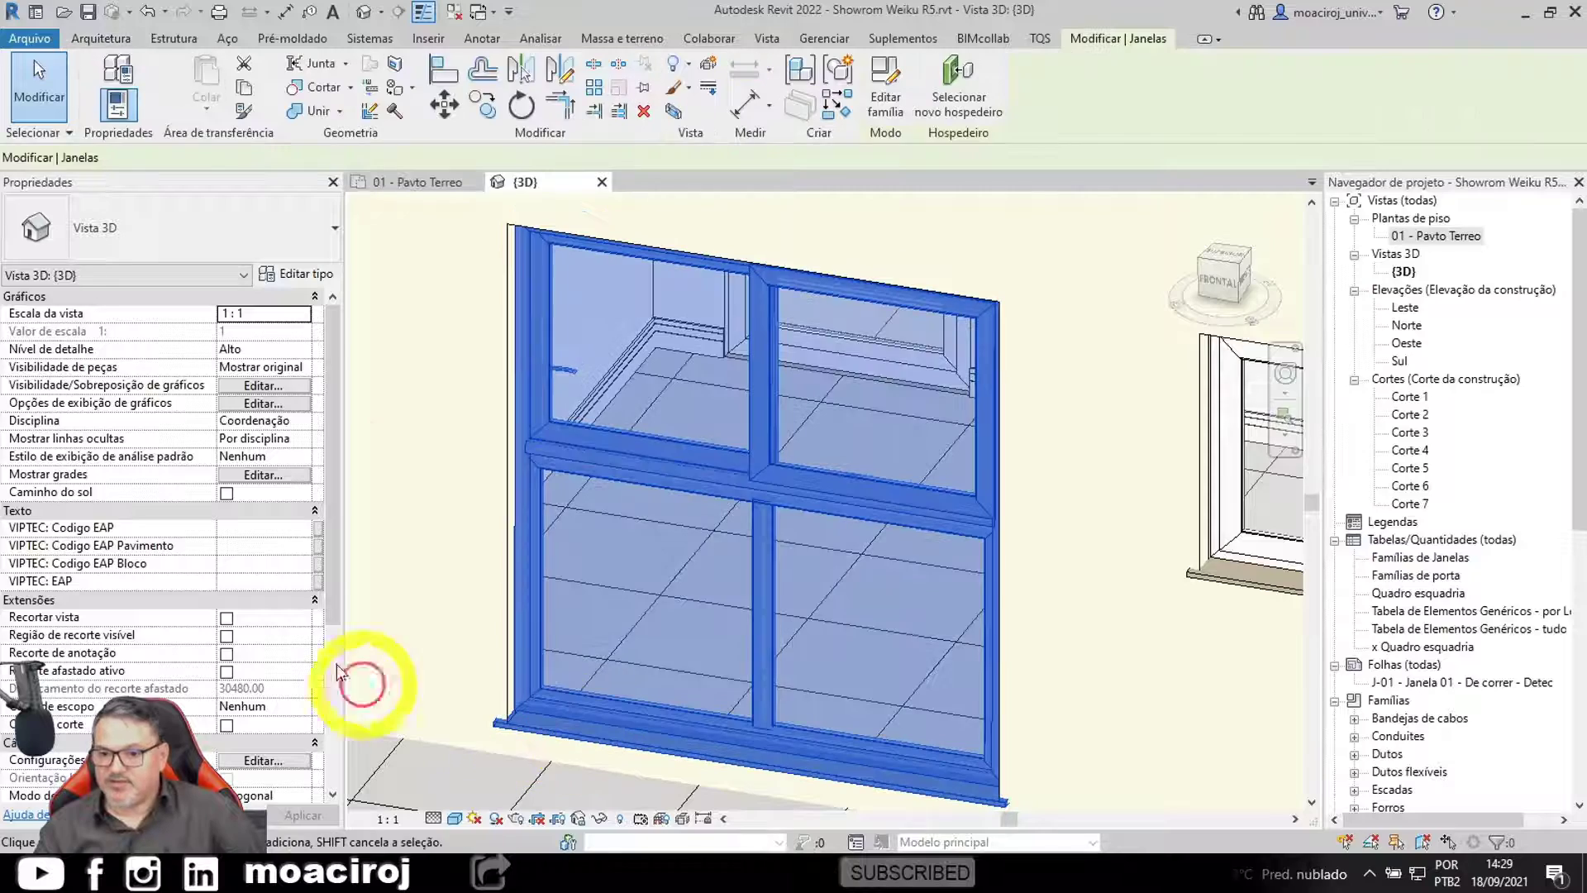
{"action": "left_click_drag", "start_coordinate": [331, 428], "coordinate": [326, 603]}
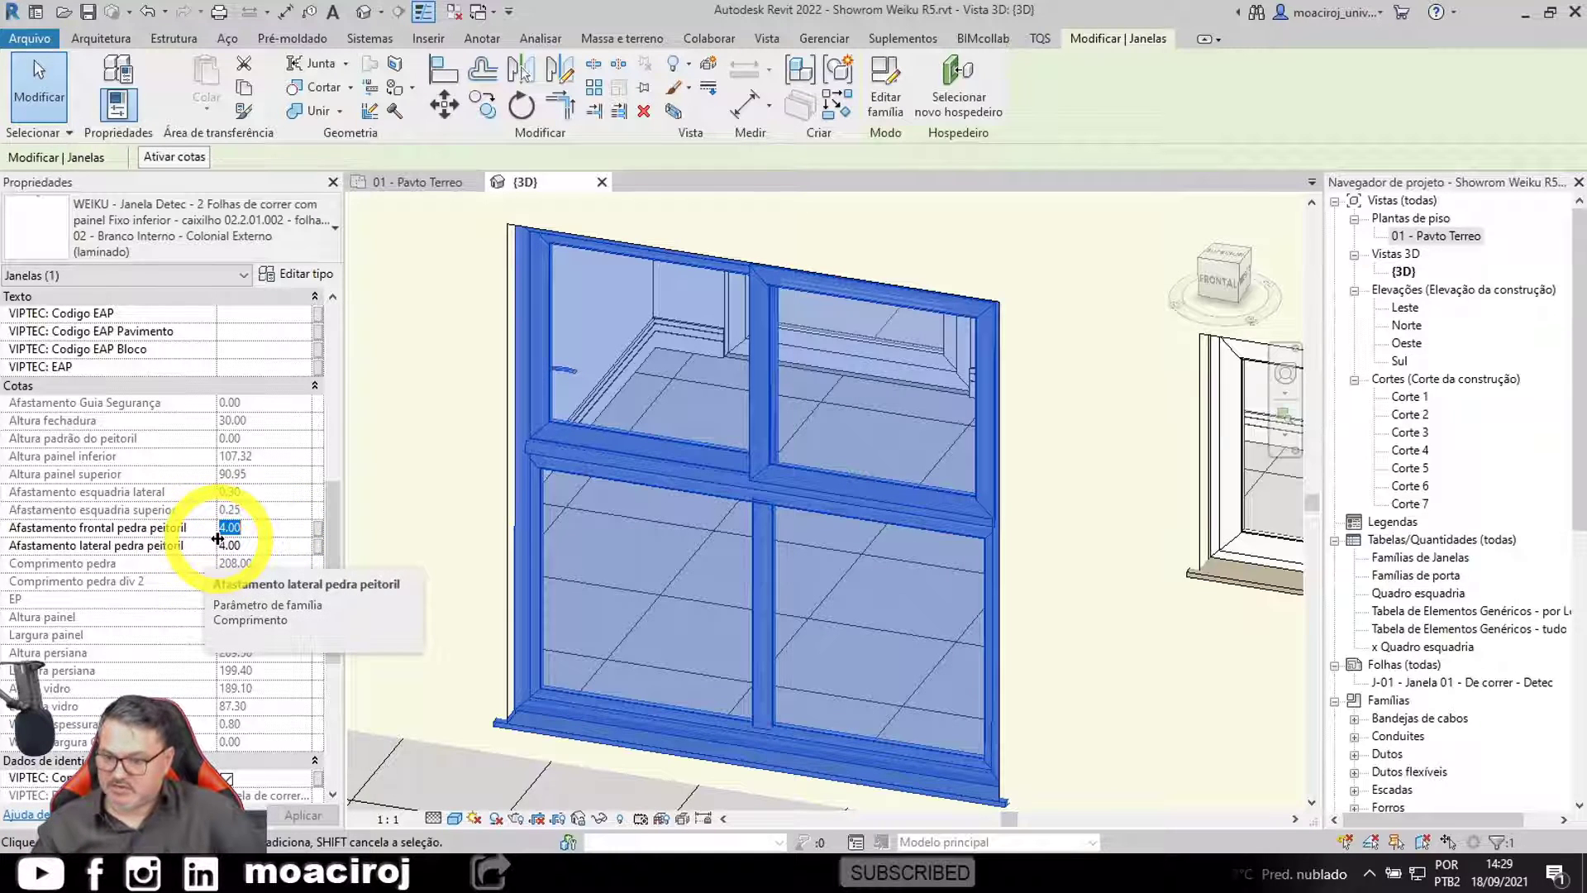
{"action": "type", "text": "0"}
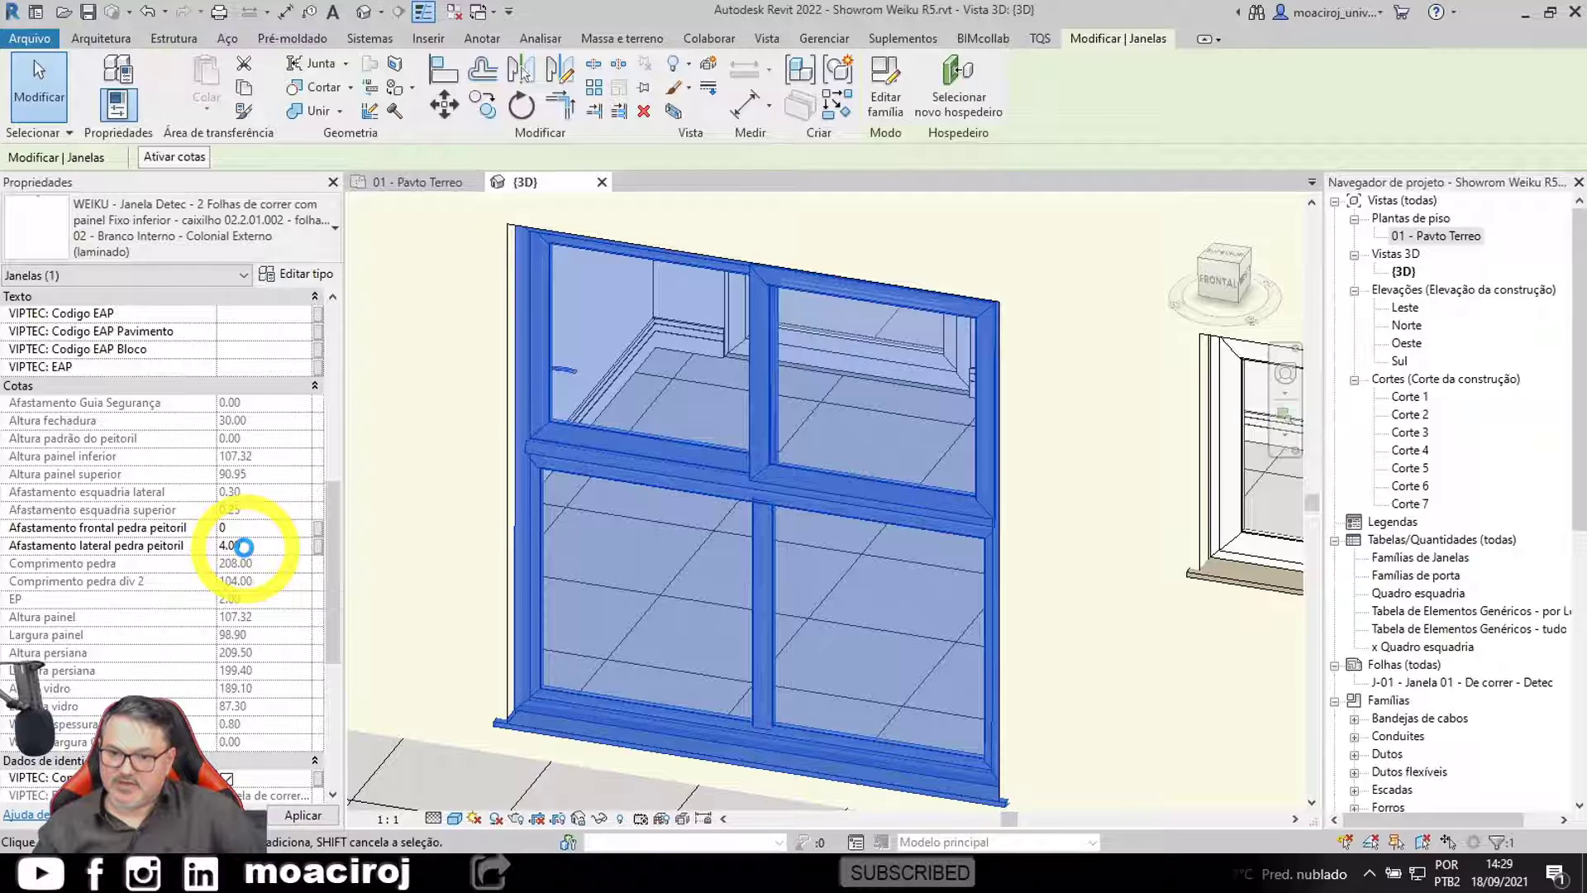
{"action": "left_click", "coordinate": [244, 546]}
{"action": "type", "text": "0"}
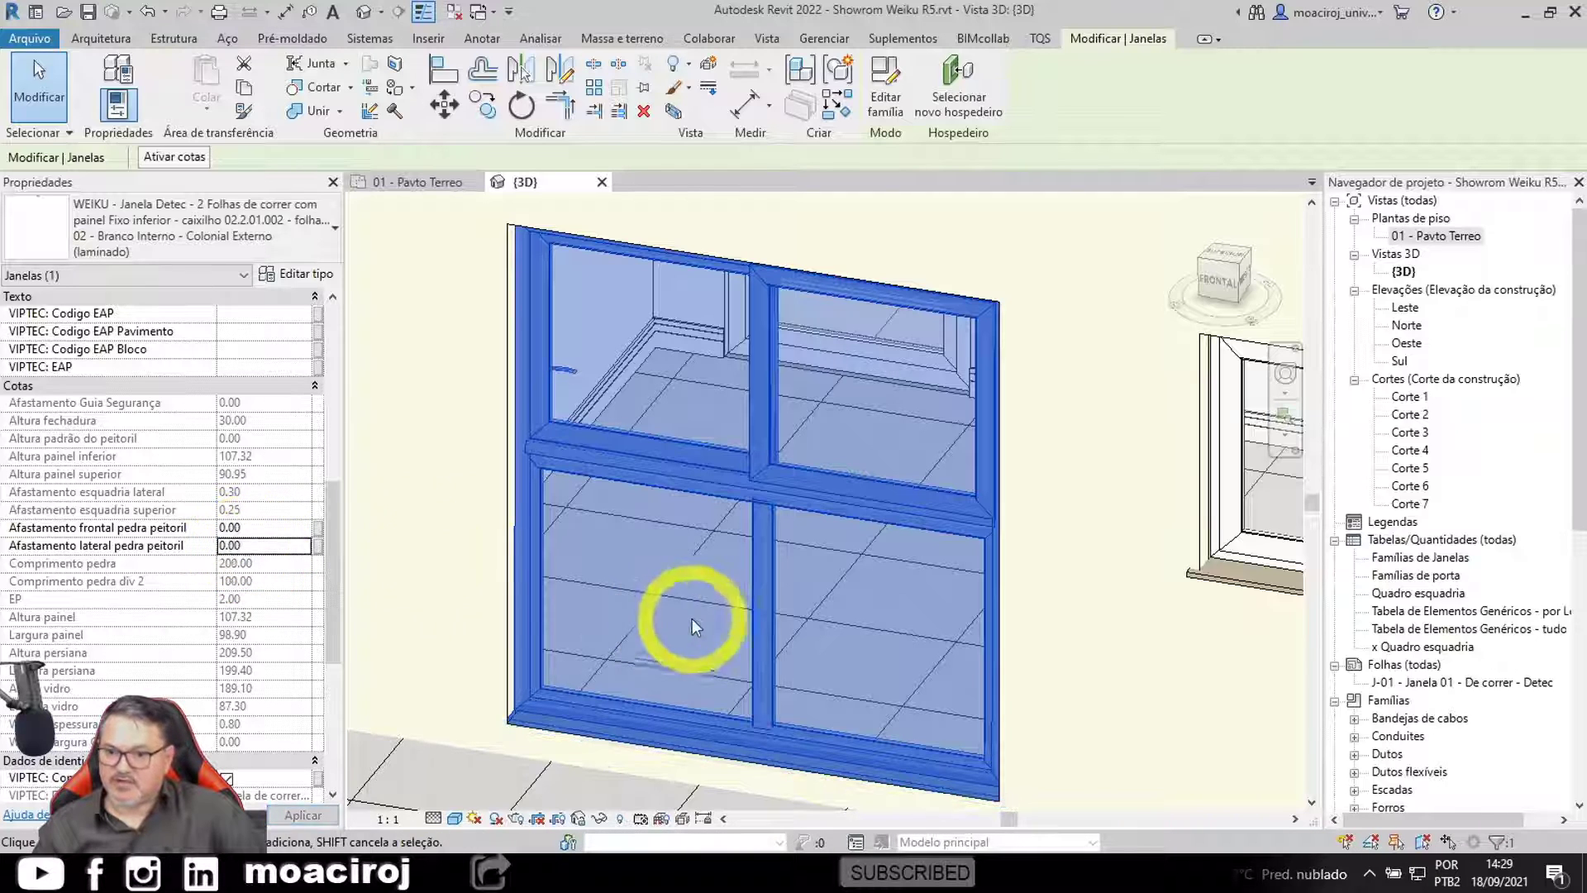
Step: Inspect the front and side edges of the Colonial-finished window's sill stone from the building corner
{"action": "middle_click_drag", "start_coordinate": [711, 627], "coordinate": [660, 701], "text": "shift"}
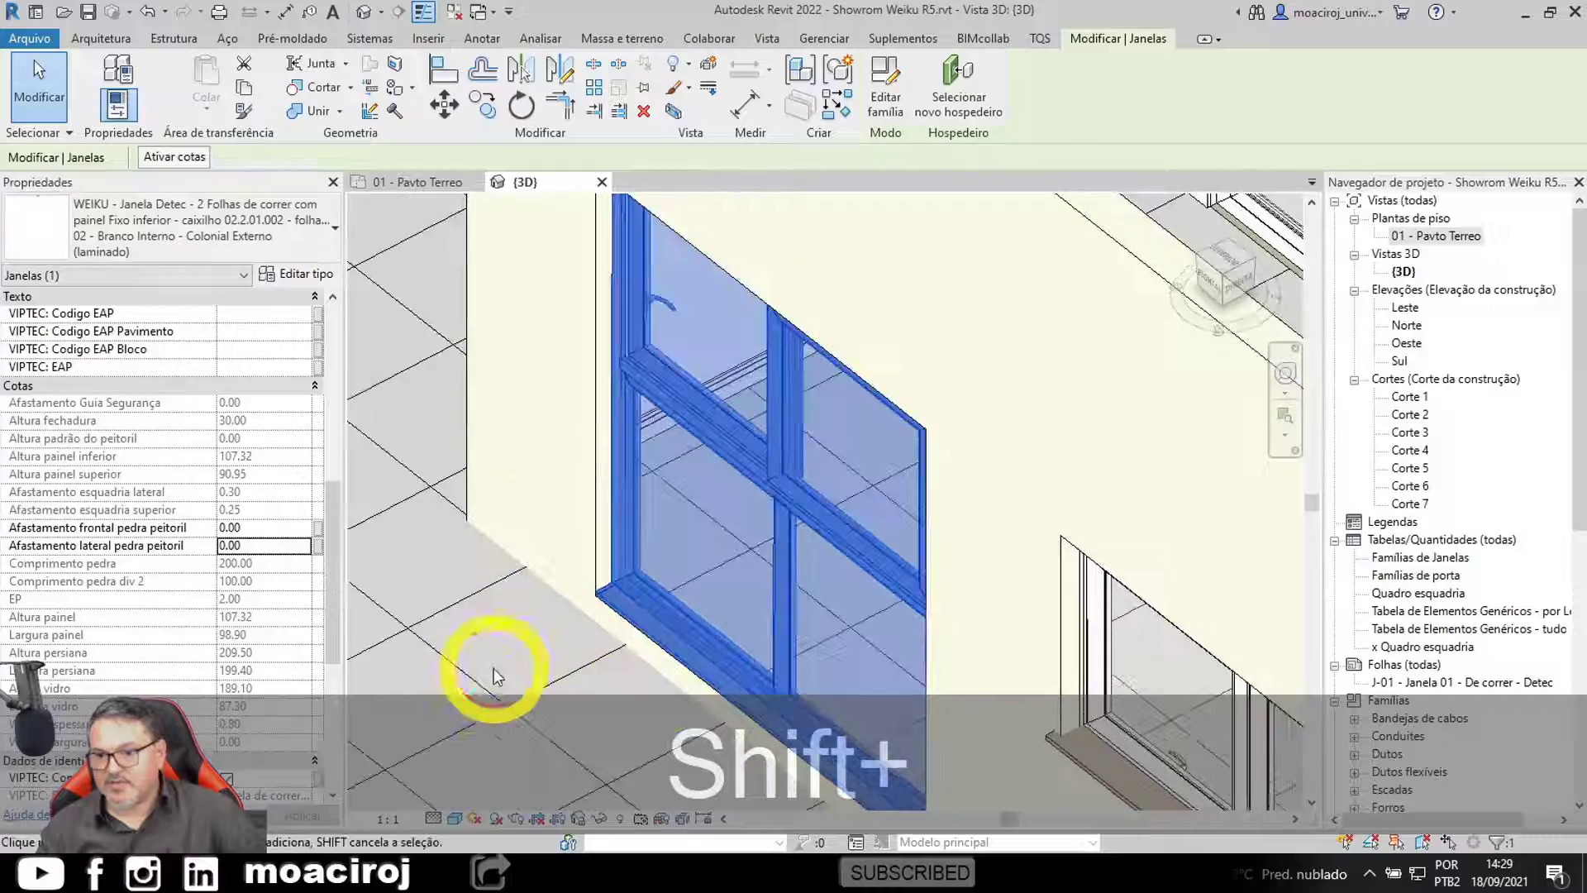
{"action": "left_click", "coordinate": [493, 668]}
{"action": "scroll", "coordinate": [486, 625], "scroll_direction": "up", "scroll_amount": 1}
{"action": "middle_click_drag", "start_coordinate": [486, 623], "coordinate": [479, 547]}
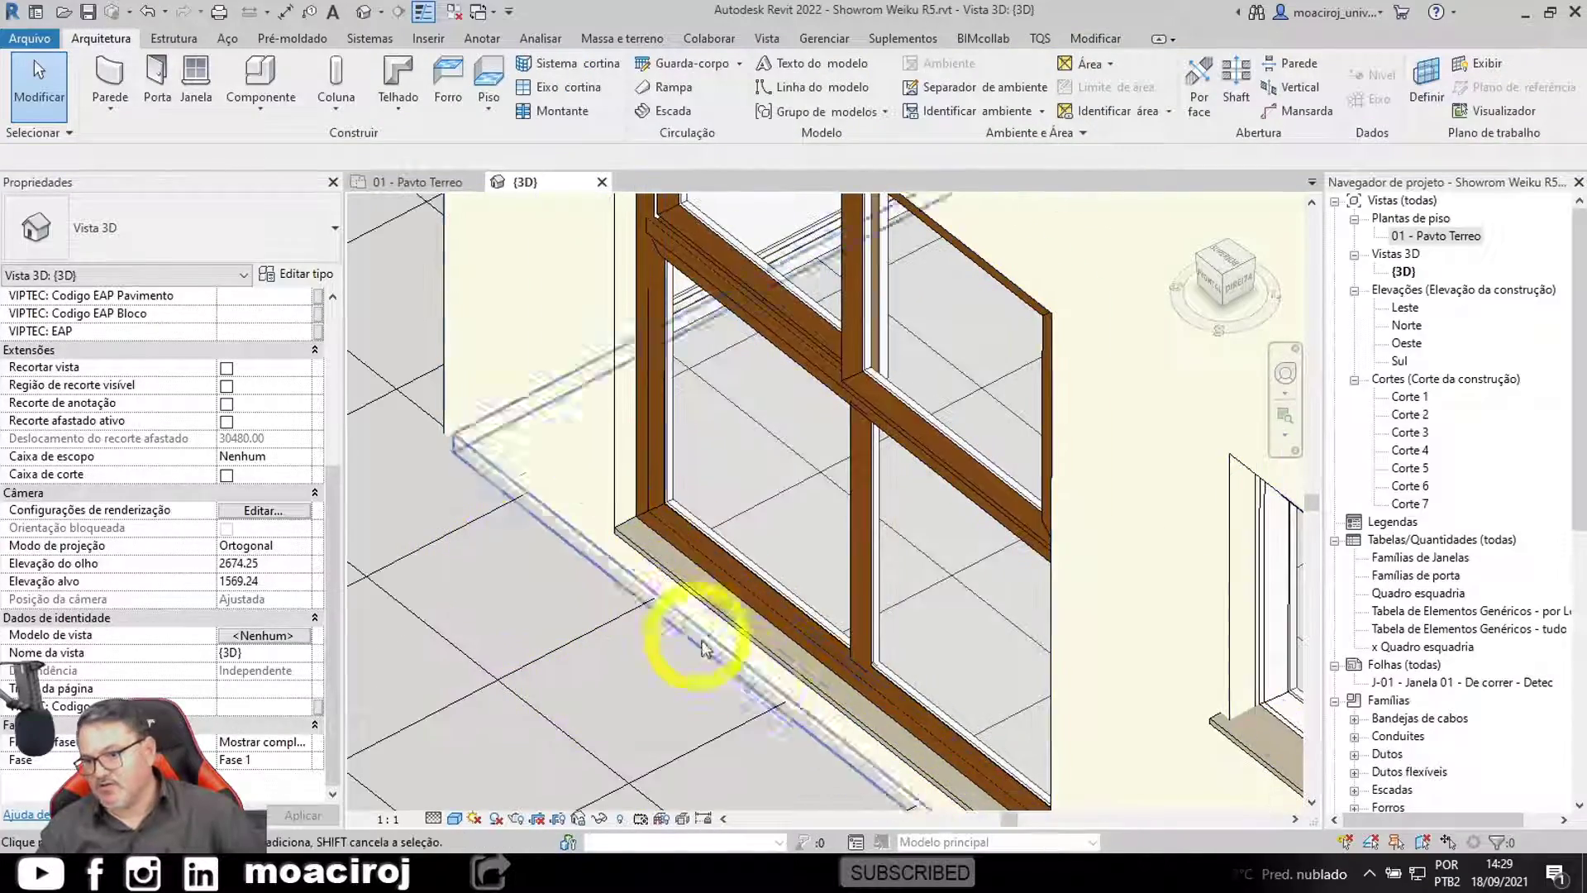
{"action": "scroll", "coordinate": [628, 537], "scroll_direction": "down", "scroll_amount": 1}
Step: Set Weiku: Número de folhas to 4 for the white Maxim-ar window beside the Colonial-finished window
{"action": "middle_click_drag", "start_coordinate": [661, 562], "coordinate": [709, 620], "text": "shift"}
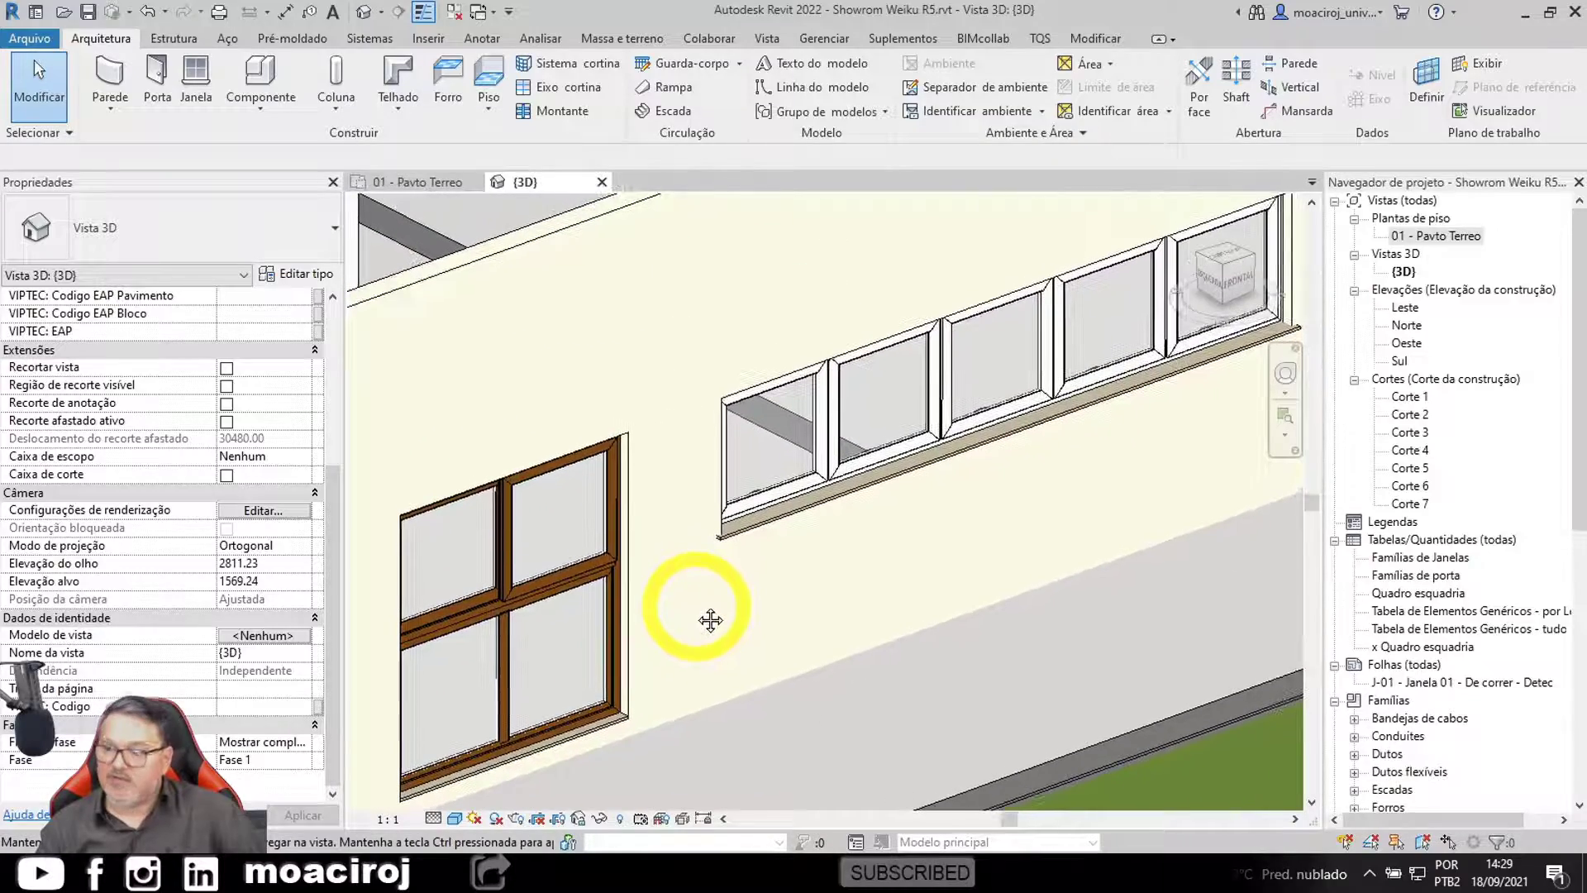
{"action": "scroll", "coordinate": [879, 549], "scroll_direction": "up", "scroll_amount": 5}
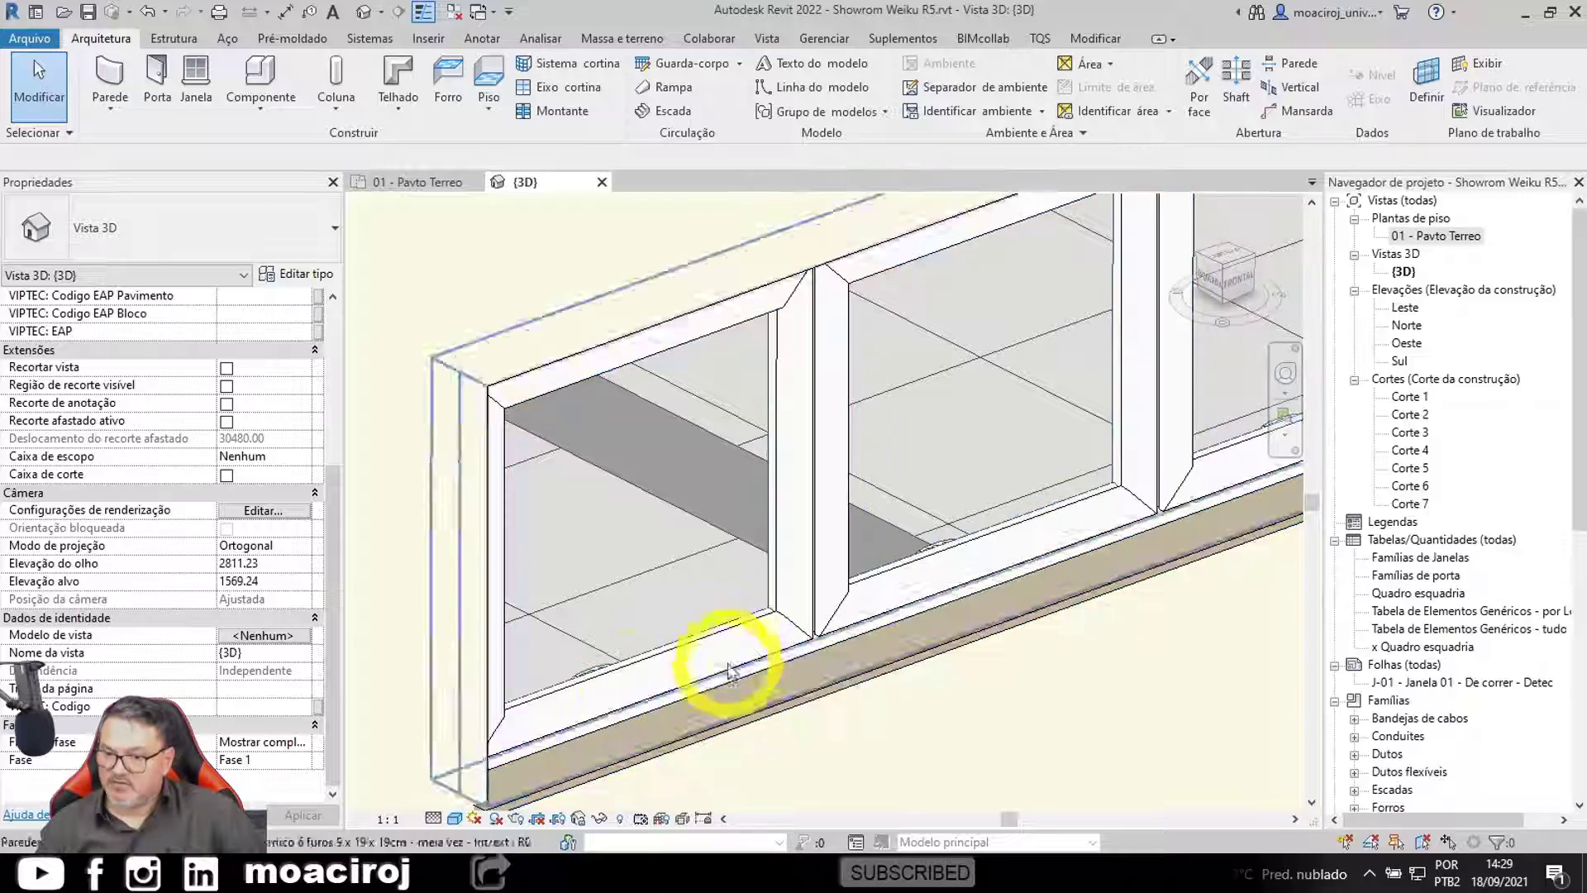
{"action": "left_click", "coordinate": [758, 670]}
{"action": "scroll", "coordinate": [770, 653], "scroll_direction": "down", "scroll_amount": 4}
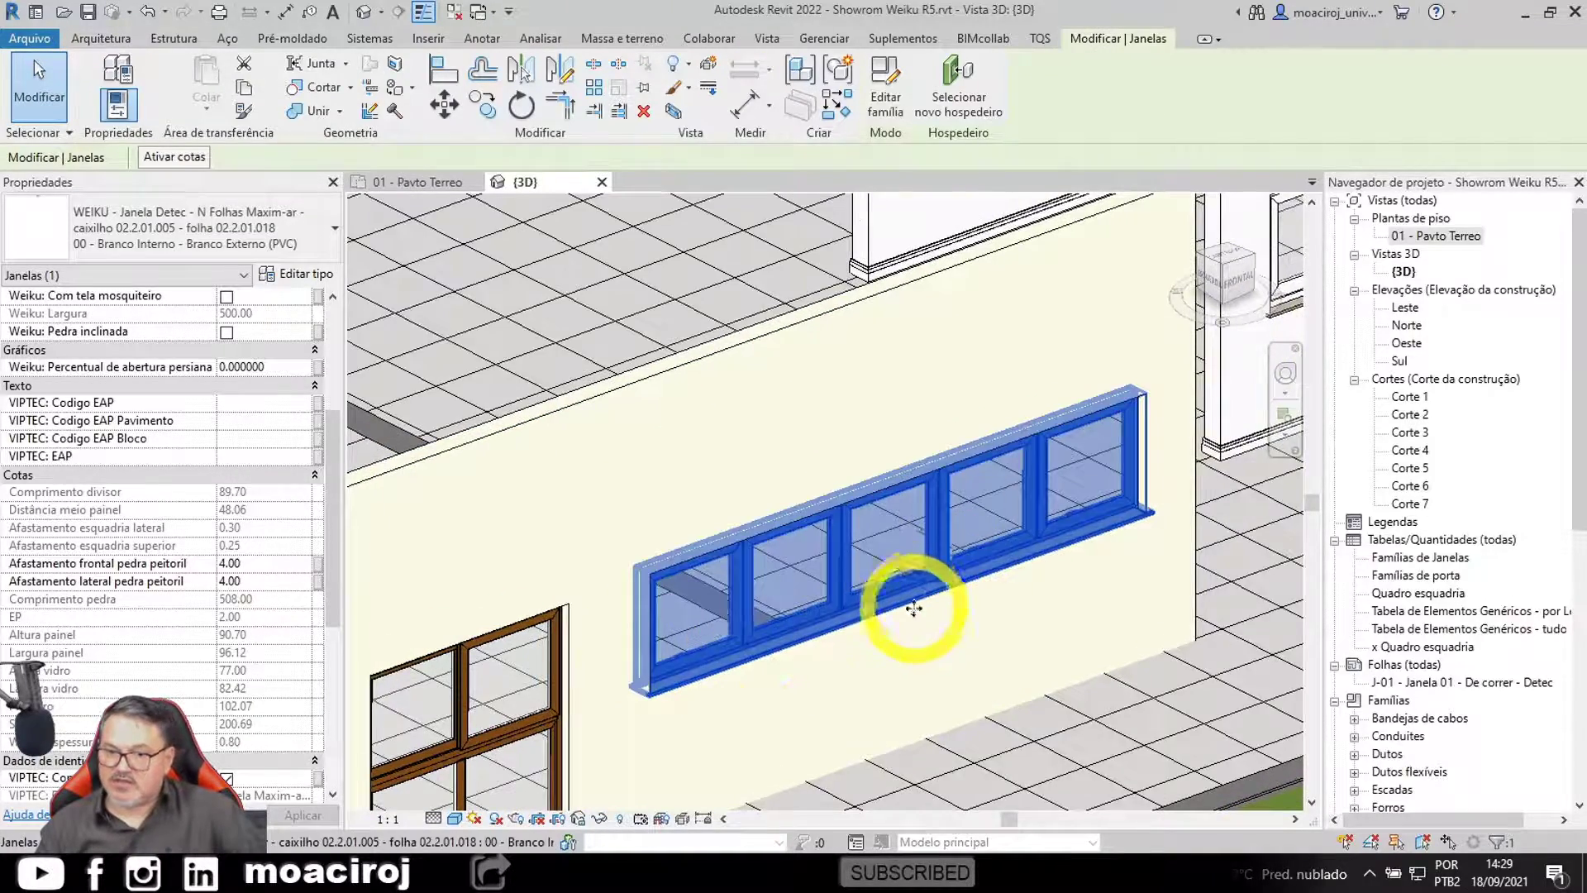
{"action": "scroll", "coordinate": [915, 605], "scroll_direction": "up", "scroll_amount": 1}
{"action": "middle_click_drag", "start_coordinate": [934, 599], "coordinate": [939, 566]}
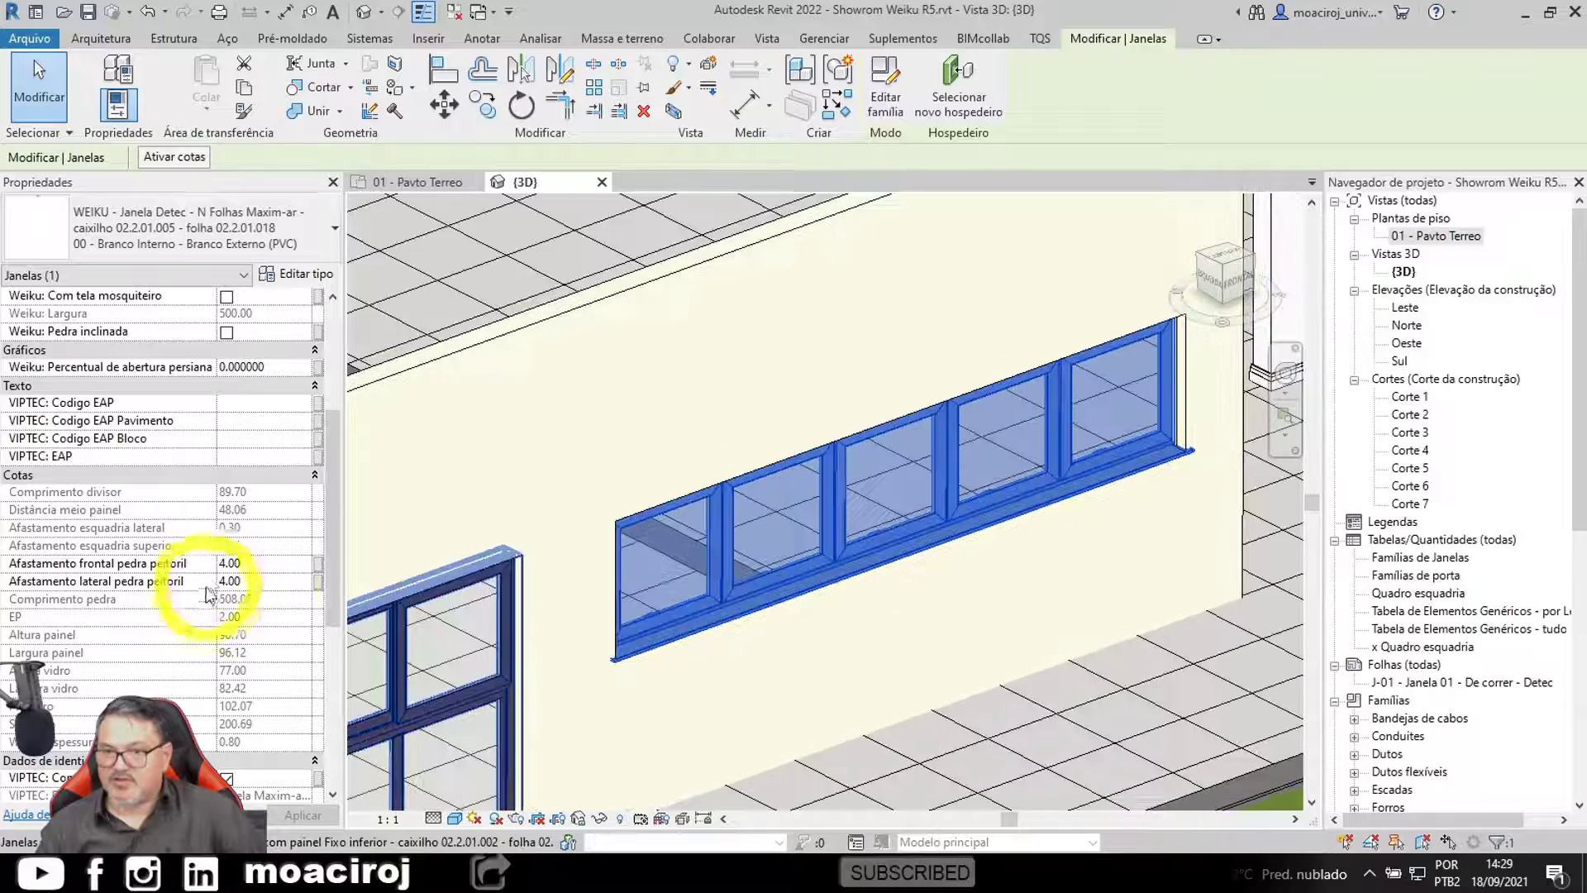
{"action": "scroll", "coordinate": [210, 558], "scroll_direction": "up", "scroll_amount": 5}
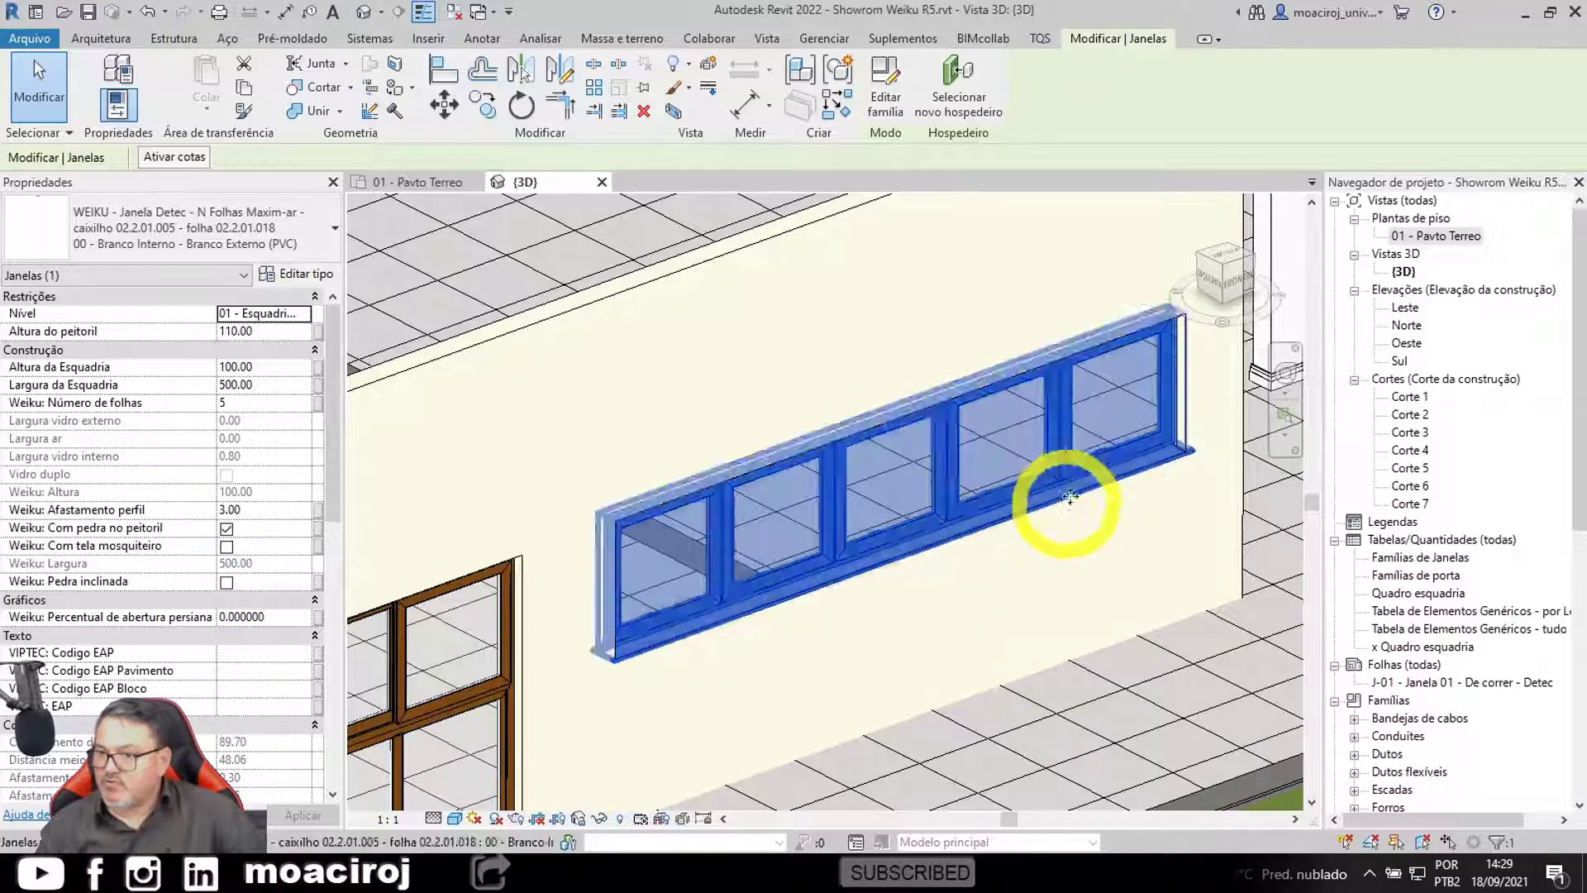
{"action": "left_click", "coordinate": [247, 400]}
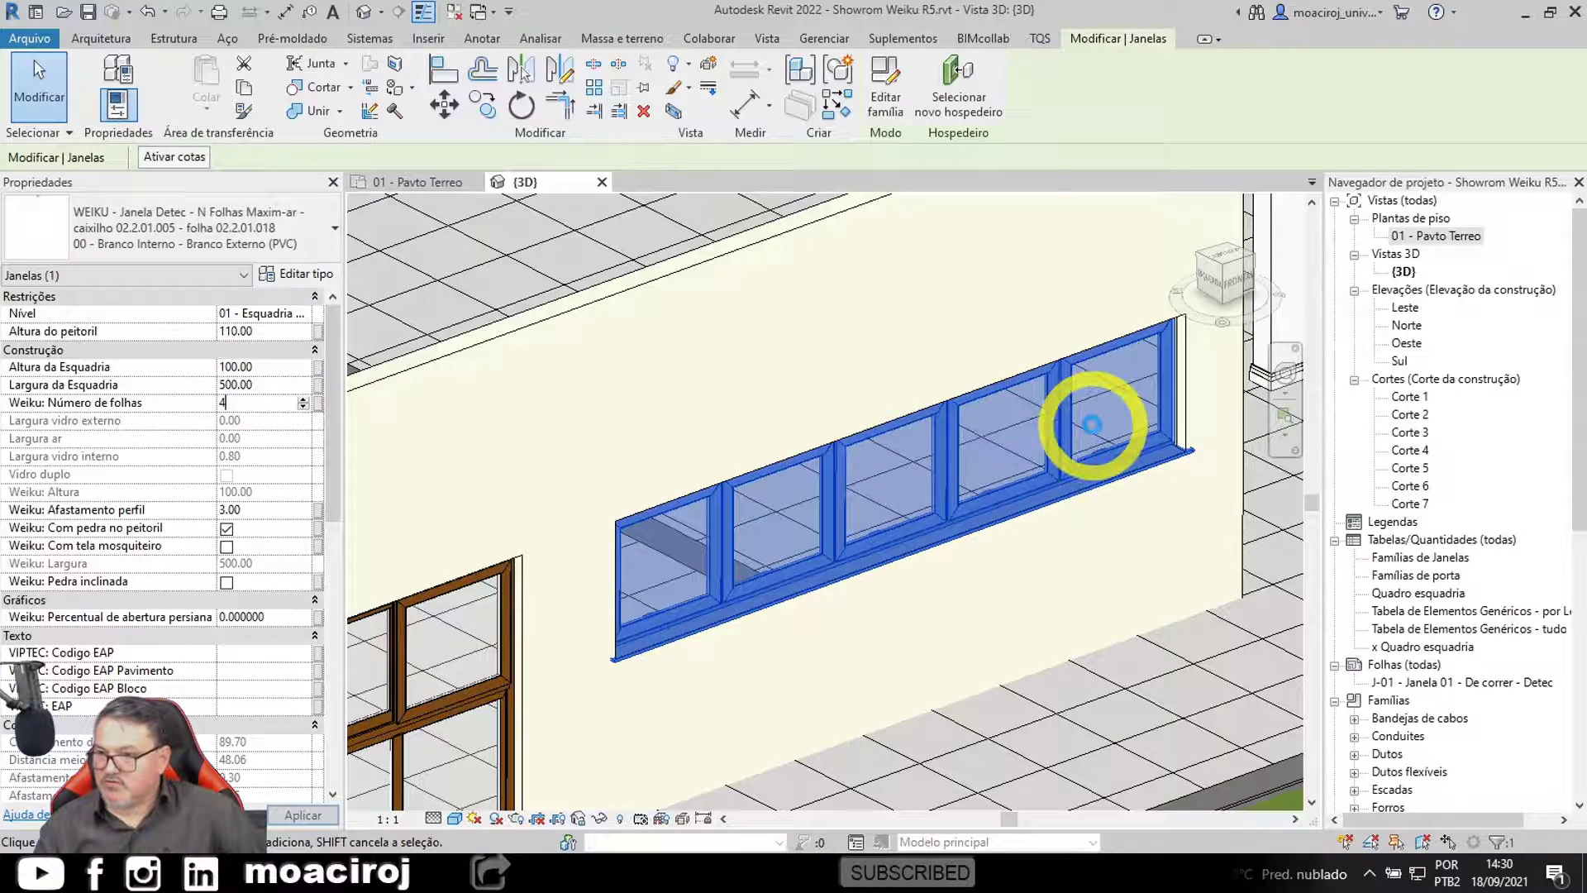
{"action": "left_click", "coordinate": [1093, 425]}
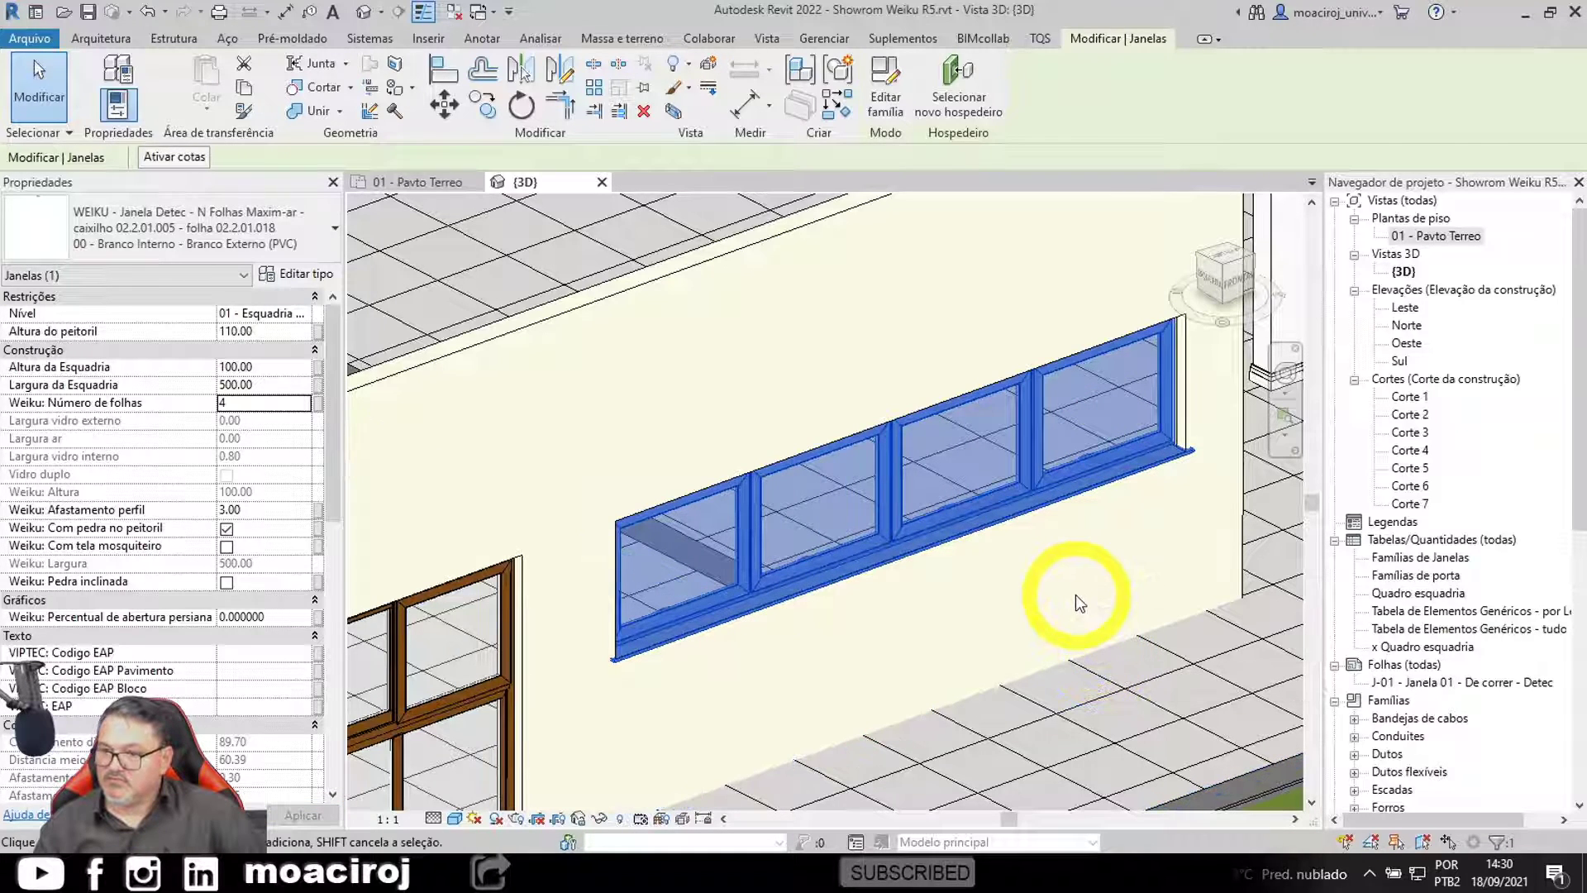
{"action": "key", "text": "Escape"}
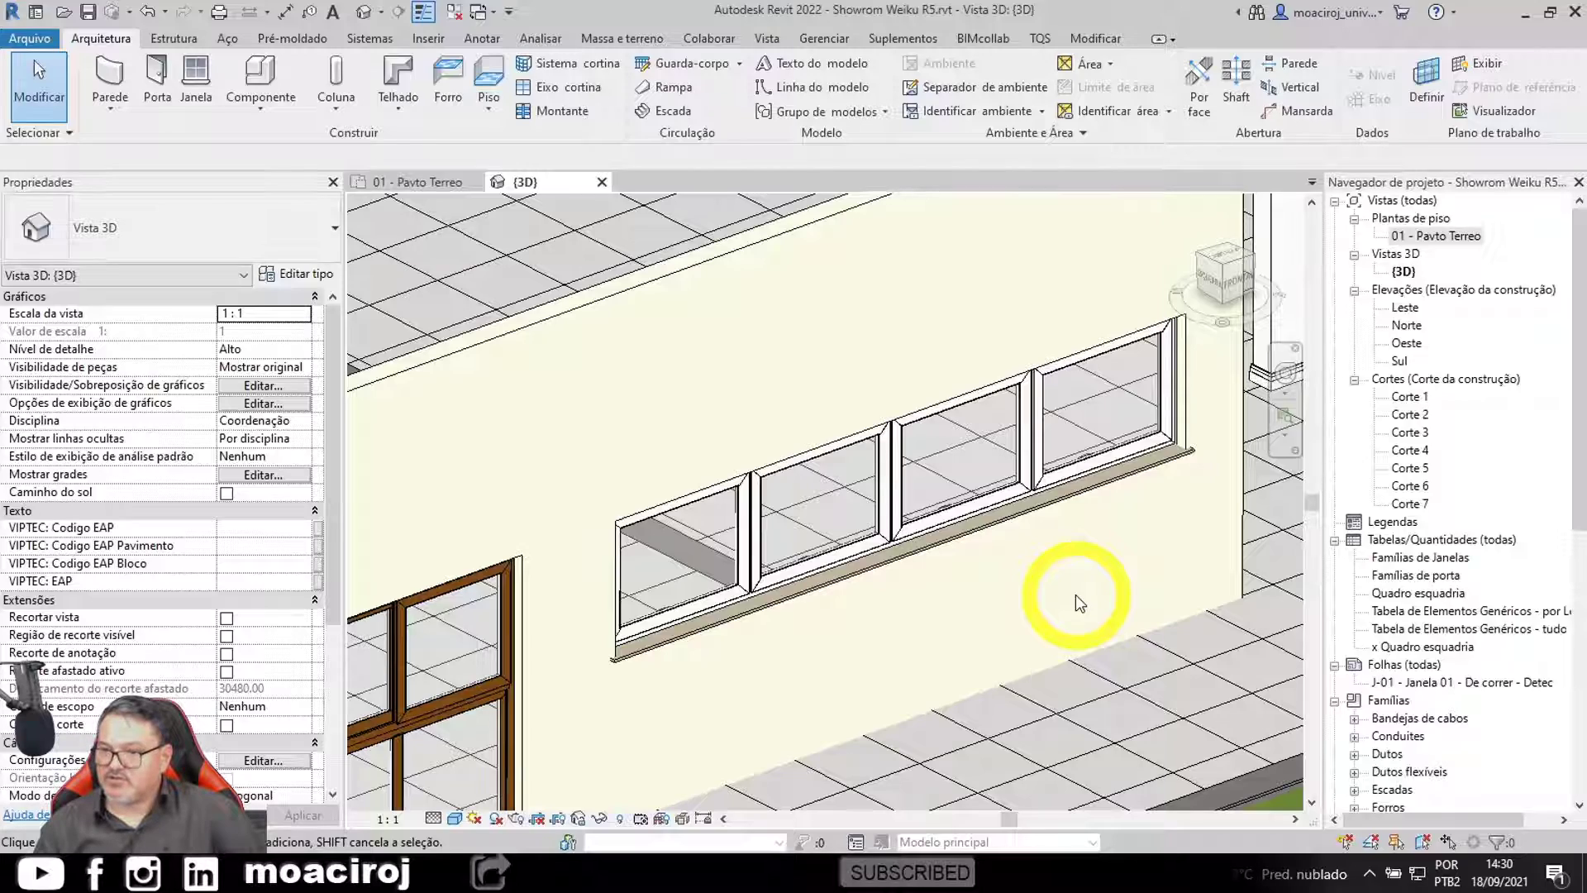
Step: Examine the size, sill and module parameters of the long N Módulos Maxim-ar window and the Colonial-finished sliding window
{"action": "scroll", "coordinate": [1075, 593], "scroll_direction": "down", "scroll_amount": 5}
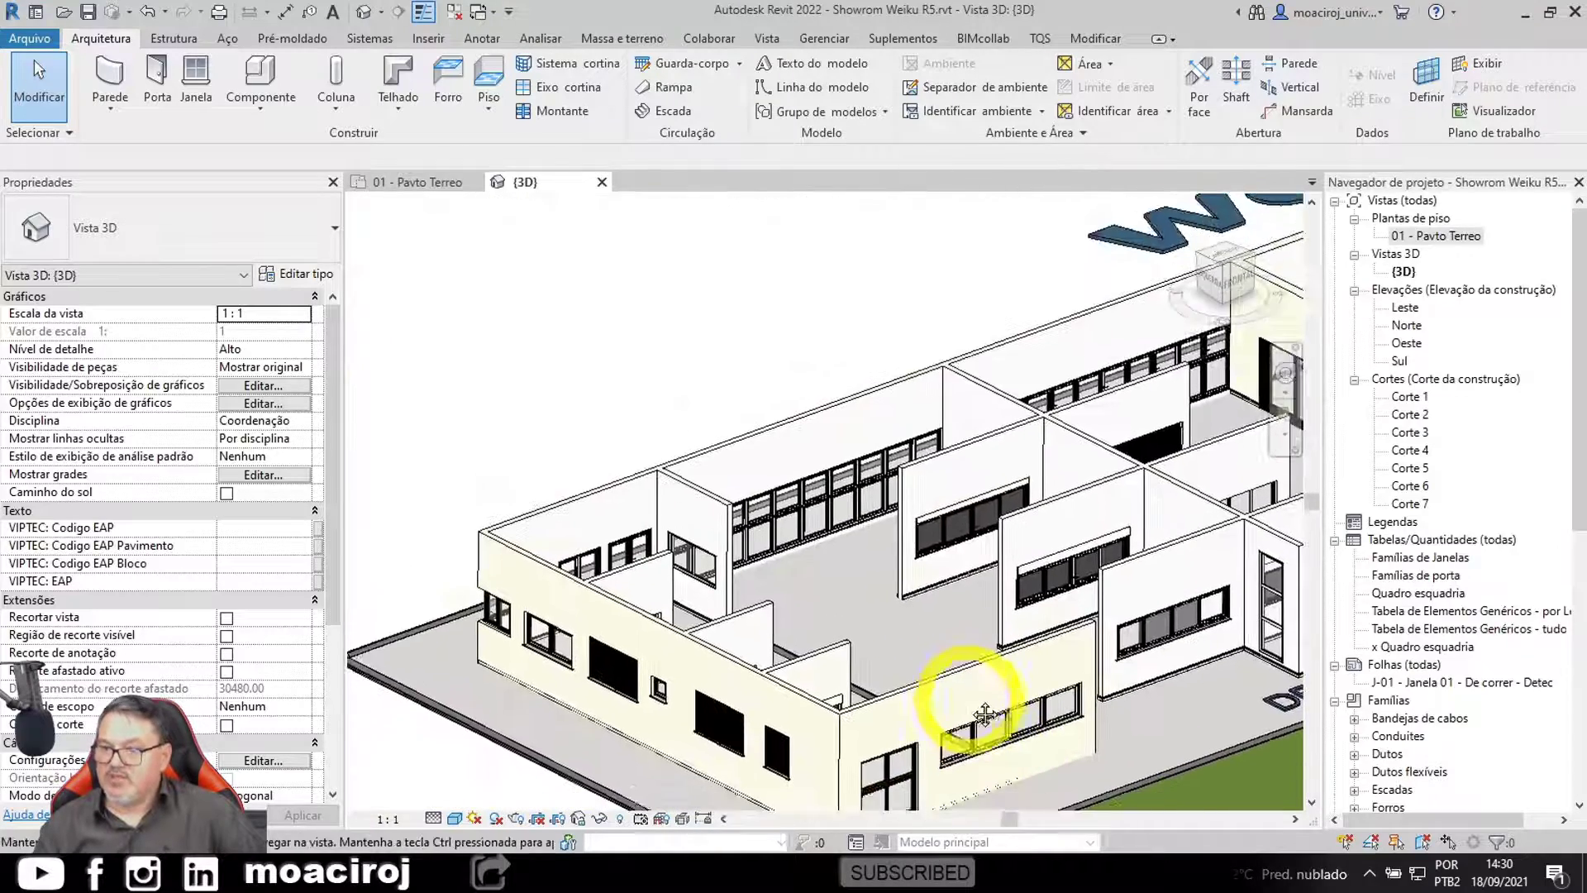
{"action": "scroll", "coordinate": [842, 537], "scroll_direction": "up", "scroll_amount": 3}
{"action": "middle_click_drag", "start_coordinate": [806, 565], "coordinate": [1001, 570], "text": "shift"}
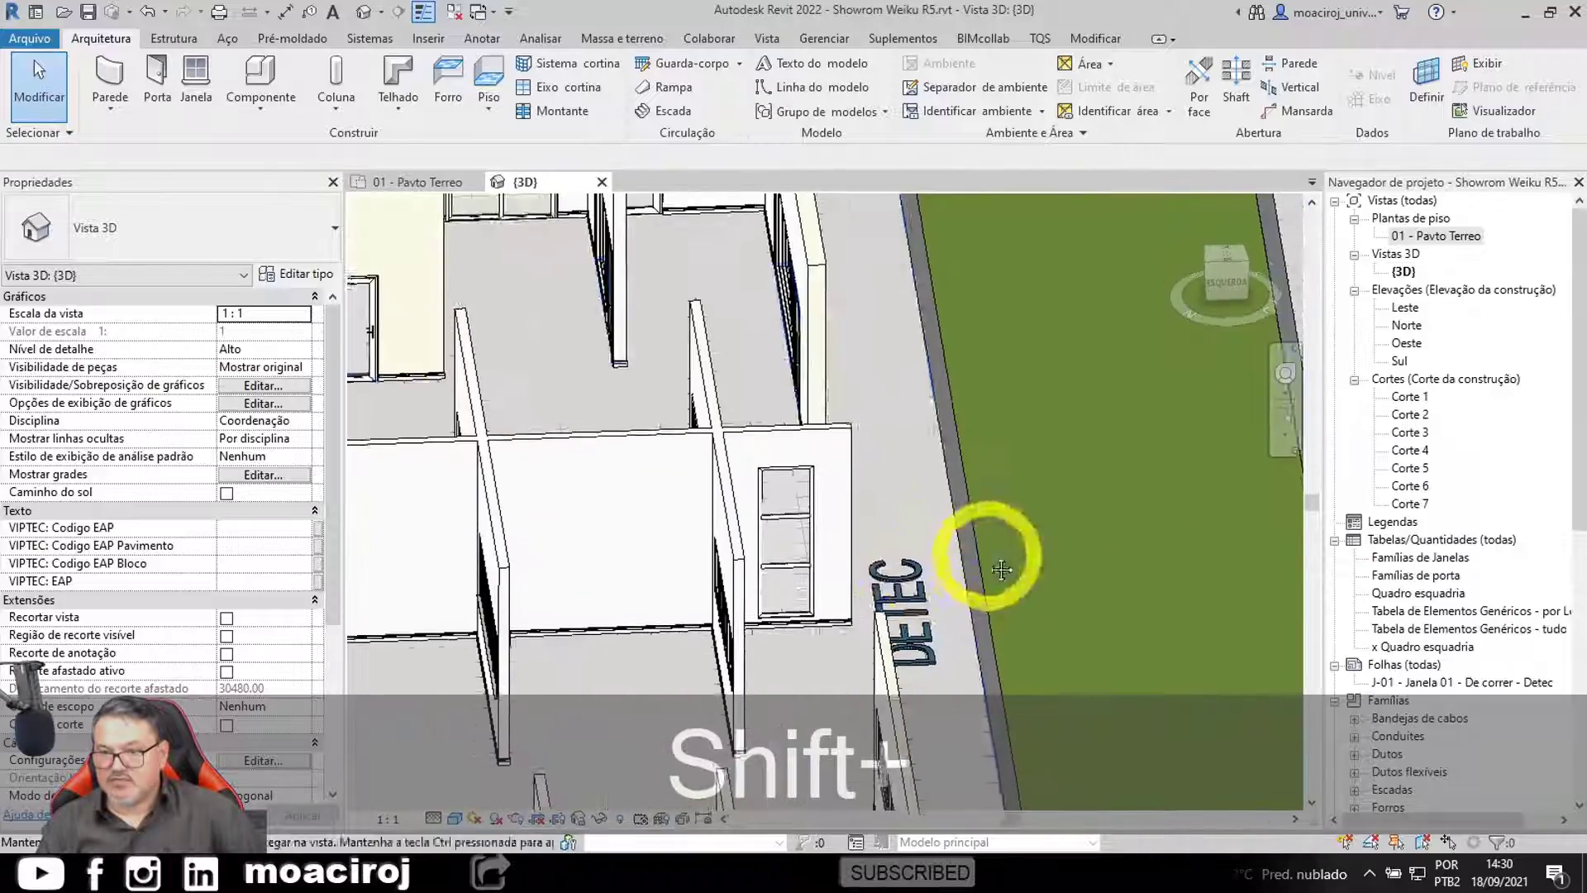
{"action": "scroll", "coordinate": [875, 583], "scroll_direction": "down", "scroll_amount": 5}
{"action": "middle_click_drag", "start_coordinate": [889, 579], "coordinate": [1083, 406]}
{"action": "middle_click_drag", "start_coordinate": [690, 556], "coordinate": [708, 645], "text": "shift"}
{"action": "scroll", "coordinate": [698, 542], "scroll_direction": "up", "scroll_amount": 6}
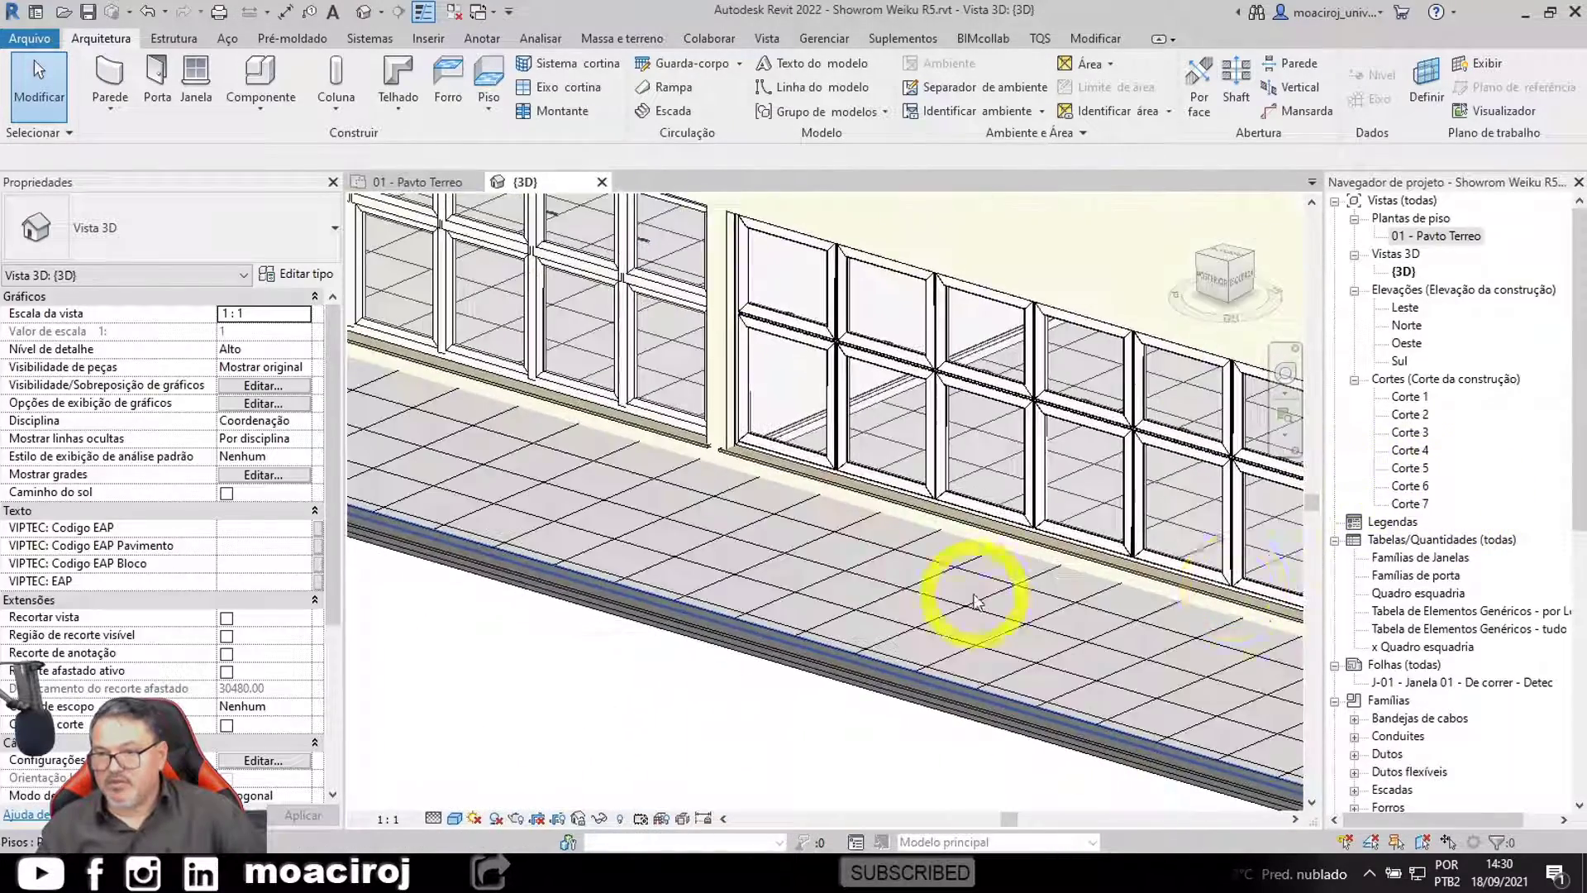
{"action": "scroll", "coordinate": [780, 609], "scroll_direction": "down", "scroll_amount": 5}
{"action": "scroll", "coordinate": [1081, 648], "scroll_direction": "up", "scroll_amount": 8}
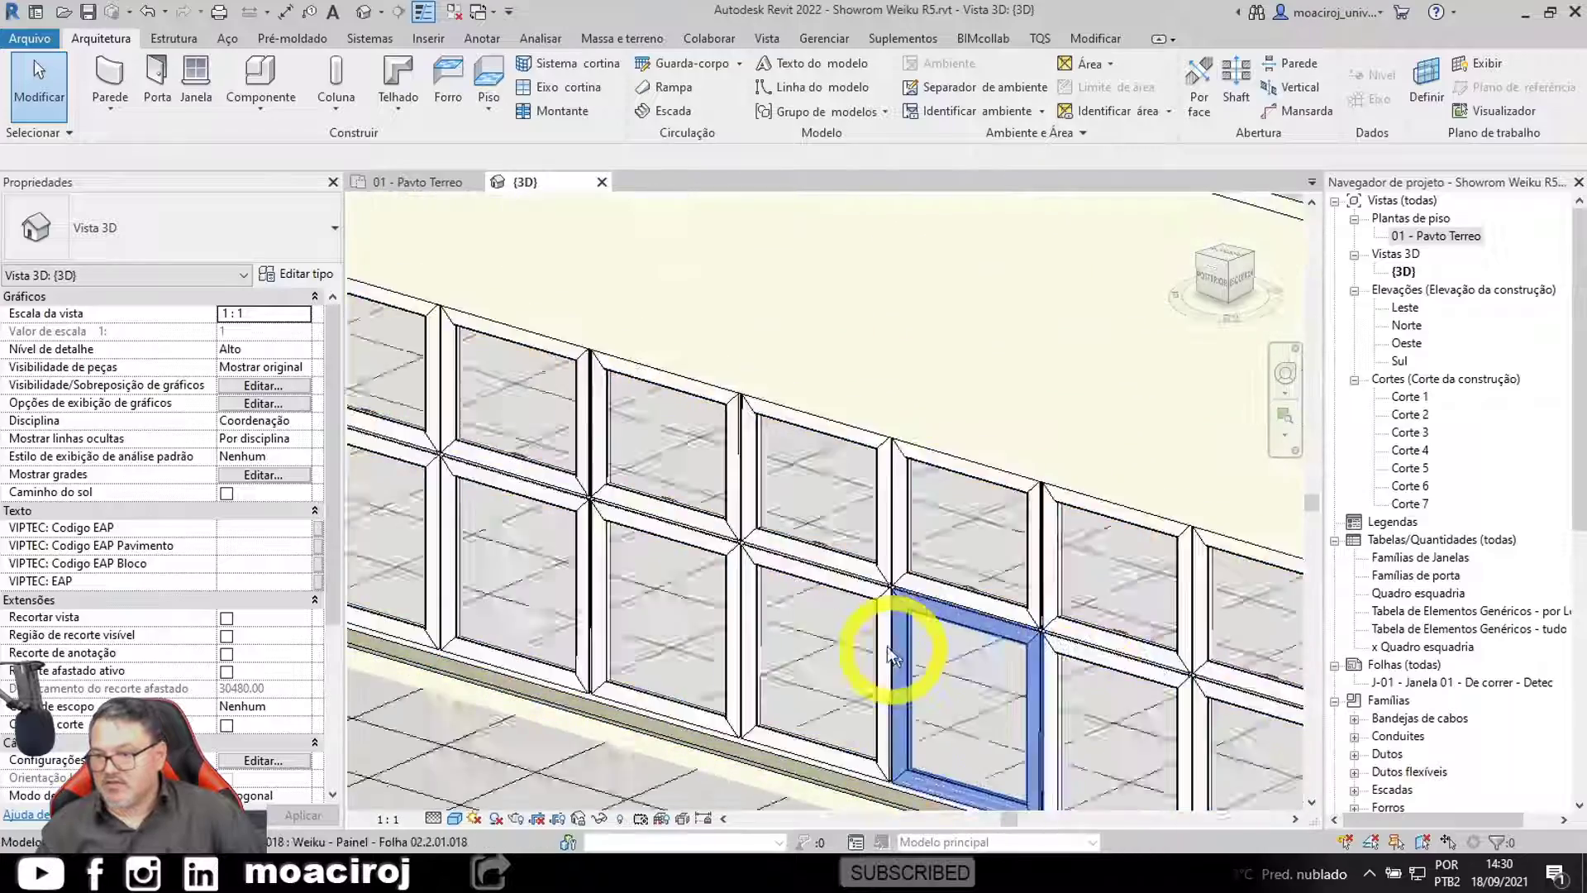
{"action": "left_click", "coordinate": [852, 669]}
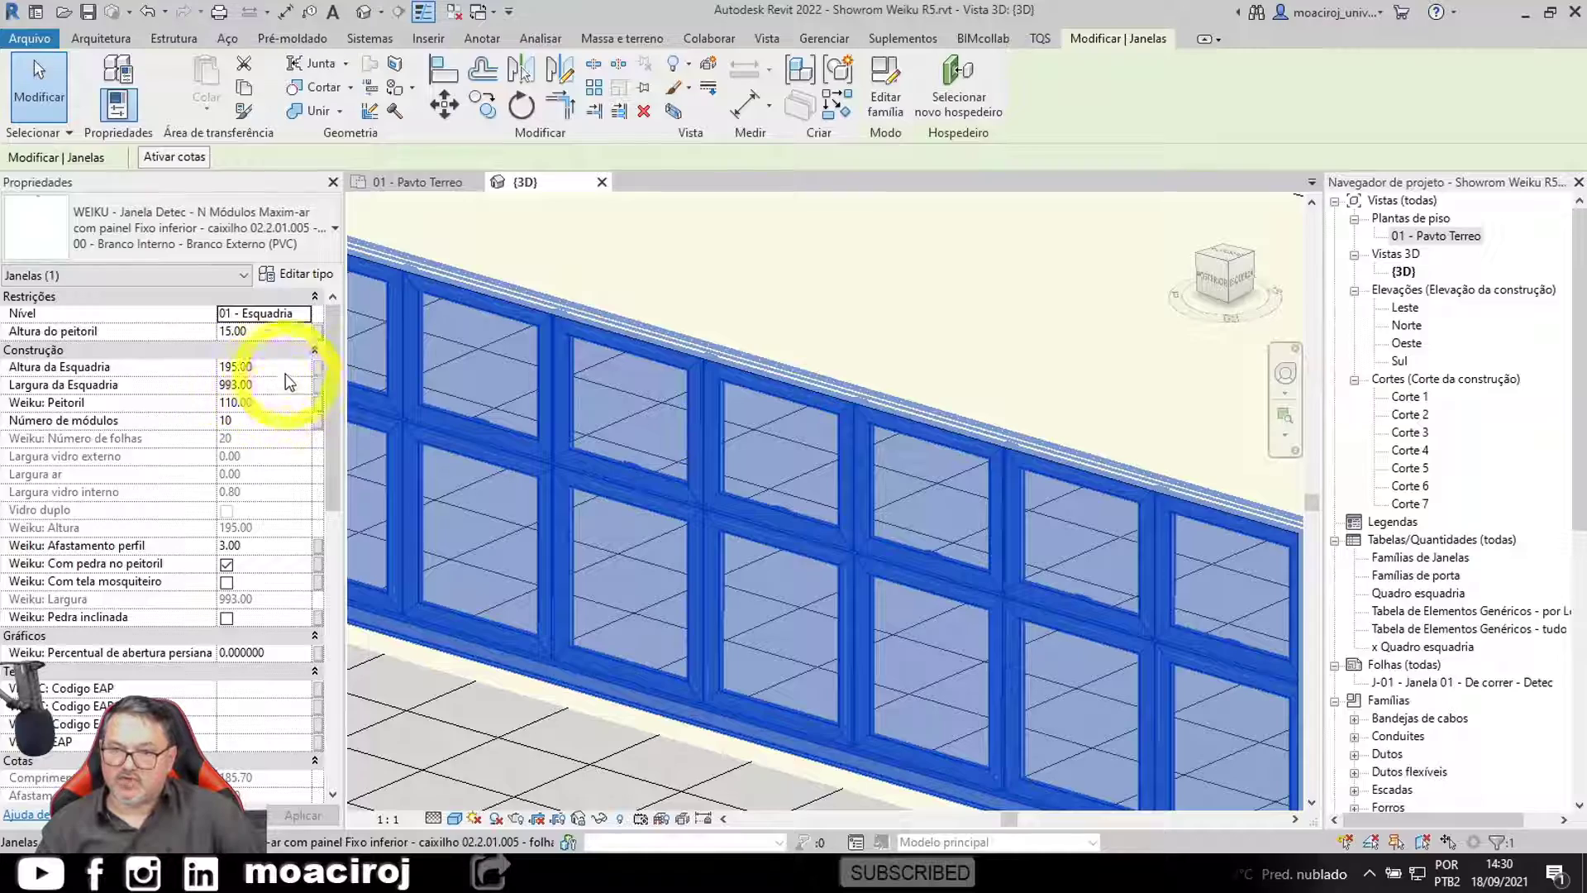
{"action": "scroll", "coordinate": [618, 638], "scroll_direction": "down", "scroll_amount": 6}
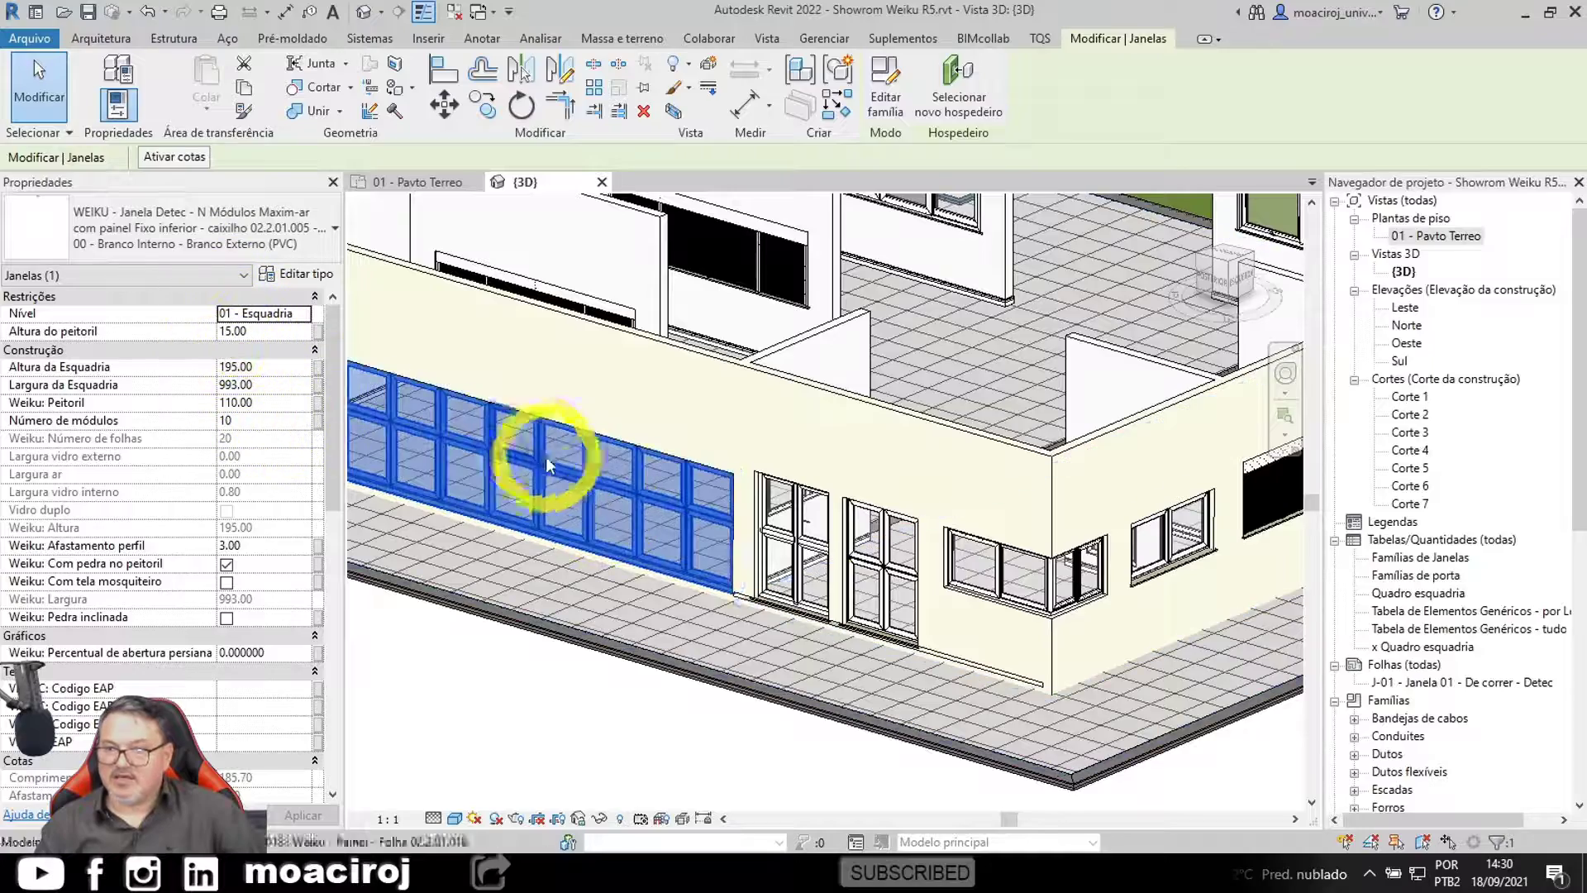
{"action": "middle_click_drag", "start_coordinate": [539, 454], "coordinate": [713, 497]}
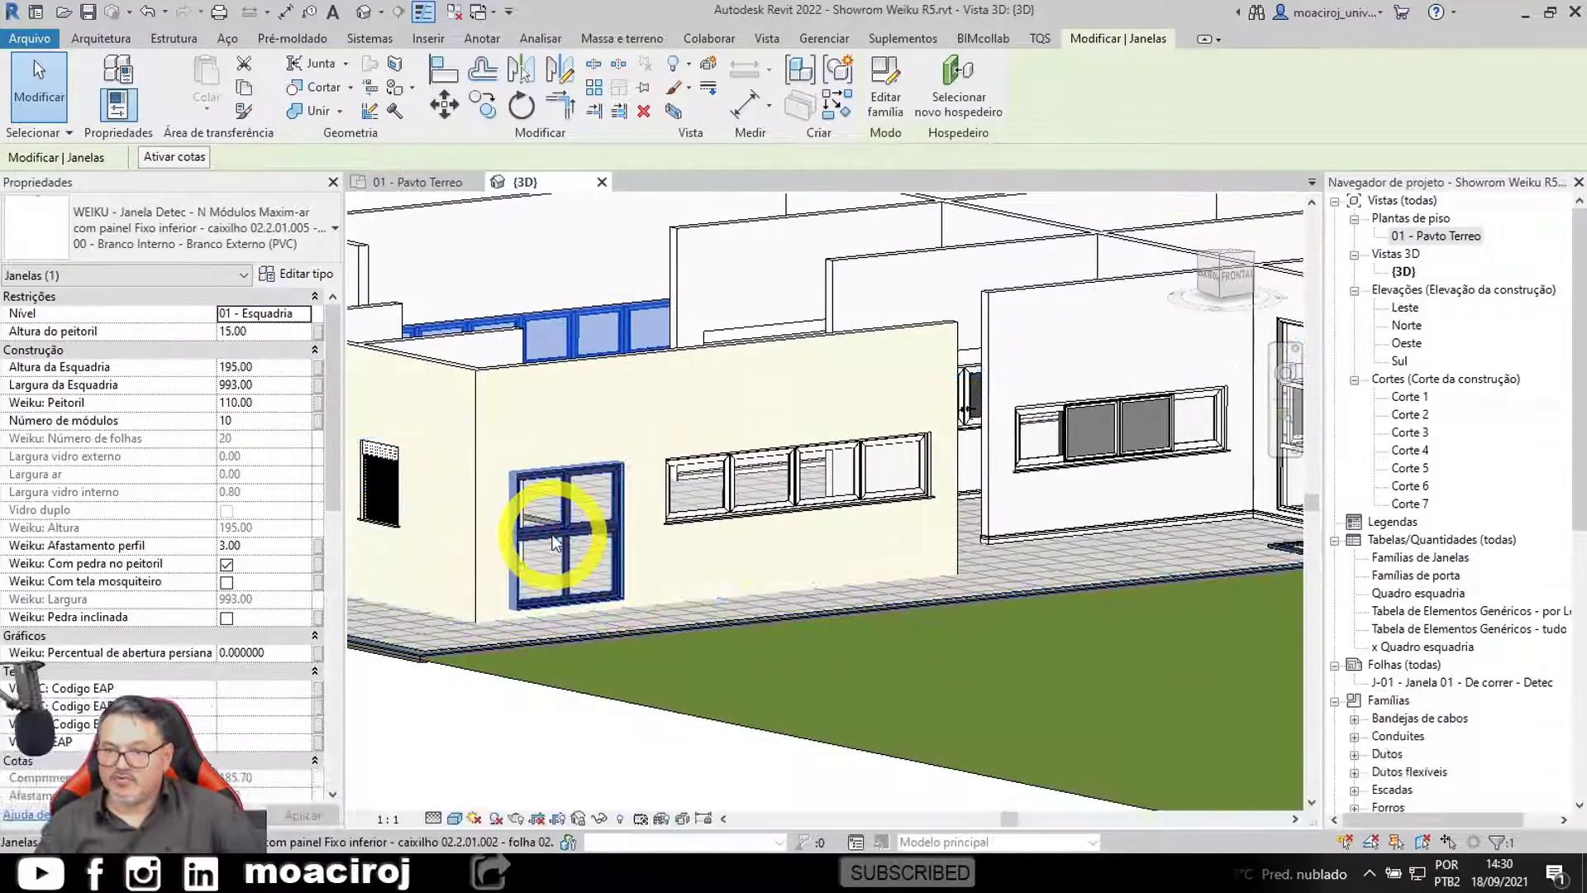
{"action": "left_click", "coordinate": [549, 542]}
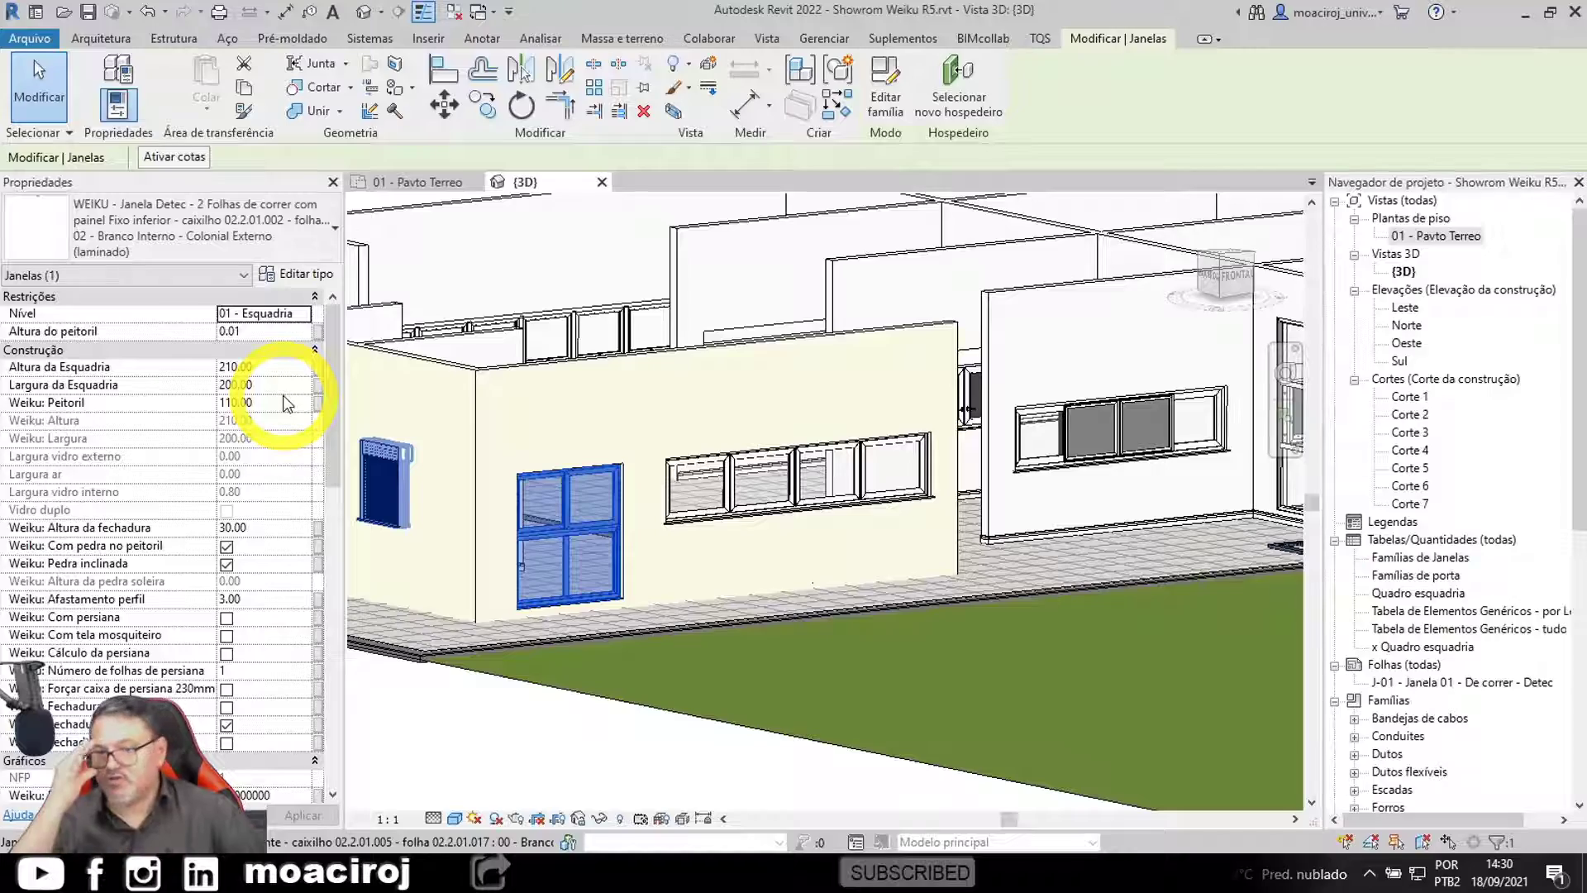
Step: Change the 3D view's visual style to Realista for a close view of the dark-framed DETEC window
{"action": "scroll", "coordinate": [851, 572], "scroll_direction": "down", "scroll_amount": 2}
{"action": "middle_click_drag", "start_coordinate": [857, 543], "coordinate": [1149, 428]}
{"action": "middle_click_drag", "start_coordinate": [765, 521], "coordinate": [468, 702]}
{"action": "scroll", "coordinate": [975, 494], "scroll_direction": "up", "scroll_amount": 4}
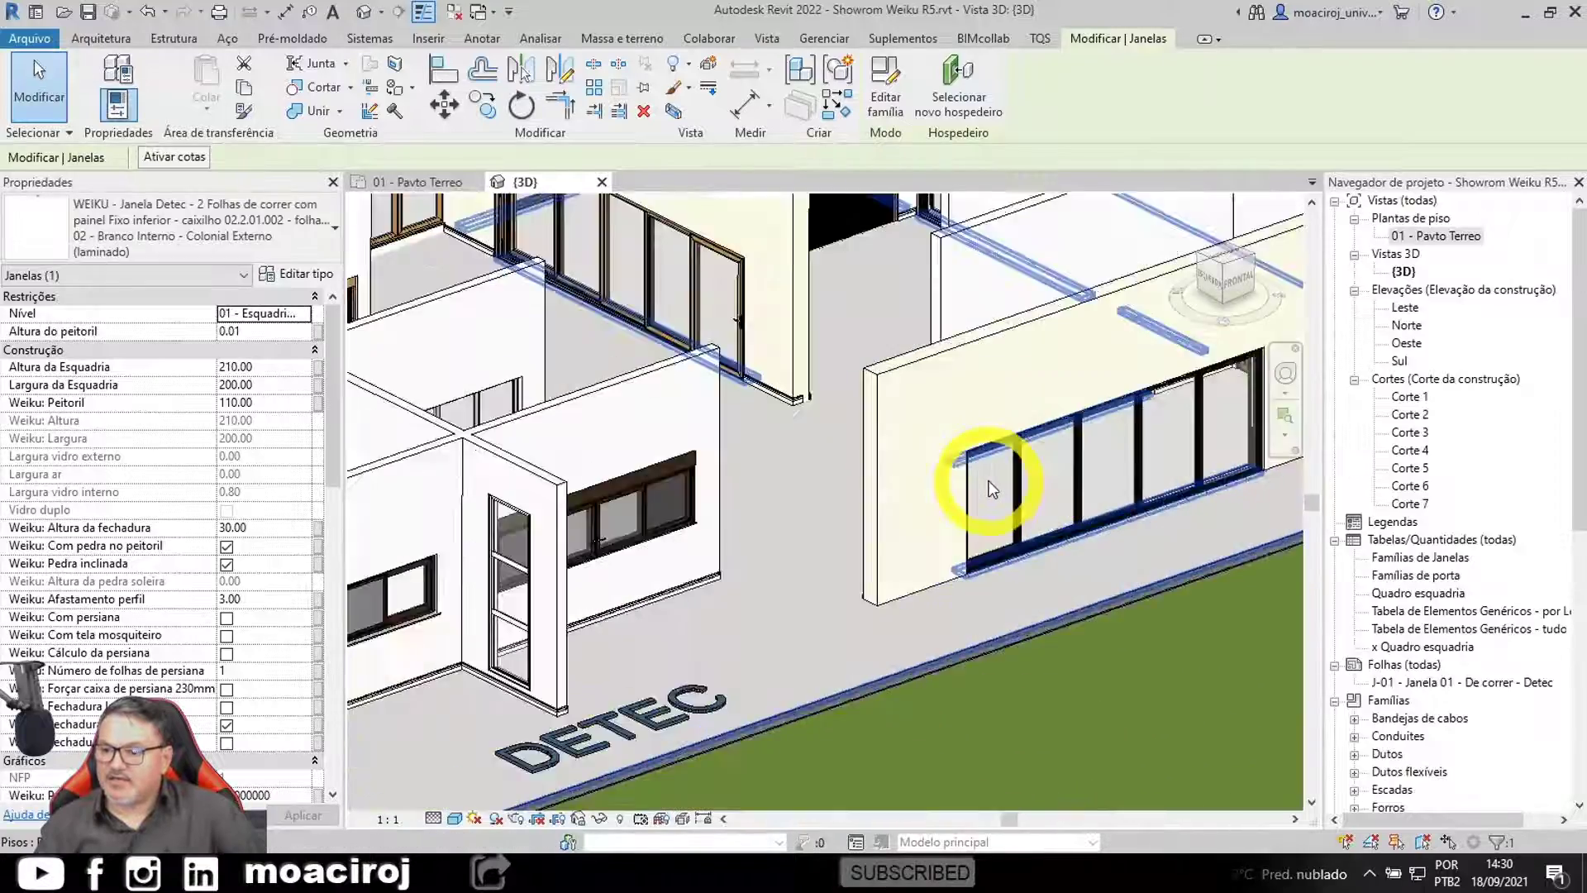
{"action": "scroll", "coordinate": [991, 489], "scroll_direction": "up", "scroll_amount": 2}
{"action": "scroll", "coordinate": [918, 514], "scroll_direction": "down", "scroll_amount": 2}
{"action": "middle_click_drag", "start_coordinate": [741, 608], "coordinate": [947, 610]}
{"action": "scroll", "coordinate": [860, 549], "scroll_direction": "up", "scroll_amount": 2}
{"action": "middle_click_drag", "start_coordinate": [839, 556], "coordinate": [1289, 351]}
{"action": "scroll", "coordinate": [727, 541], "scroll_direction": "up", "scroll_amount": 3}
{"action": "scroll", "coordinate": [860, 641], "scroll_direction": "up", "scroll_amount": 2}
{"action": "middle_click_drag", "start_coordinate": [832, 574], "coordinate": [1055, 677]}
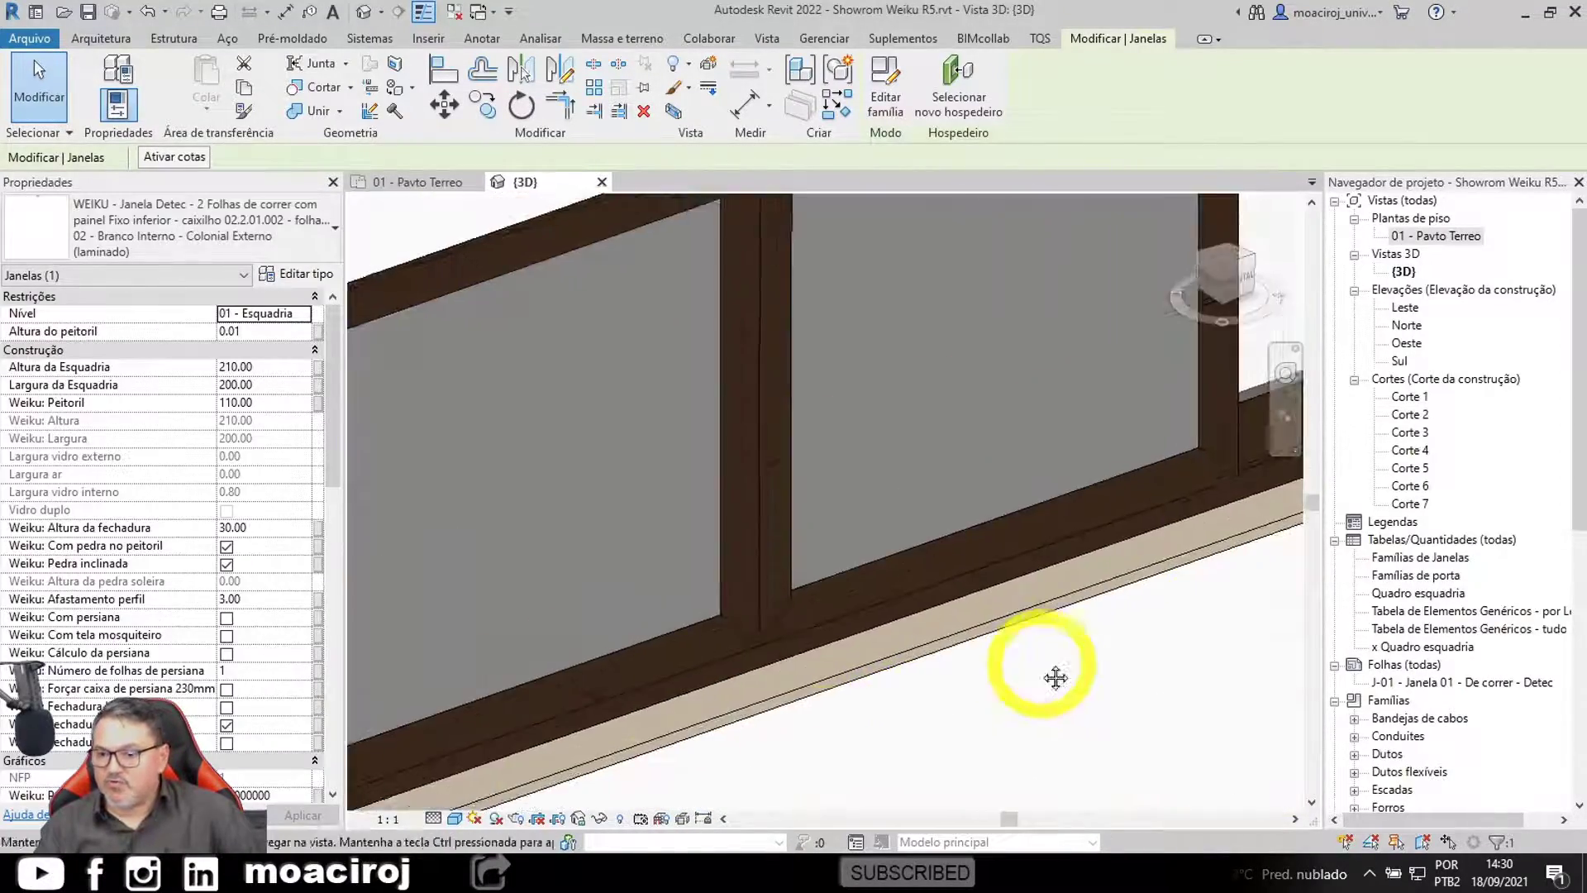
{"action": "left_click", "coordinate": [454, 818]}
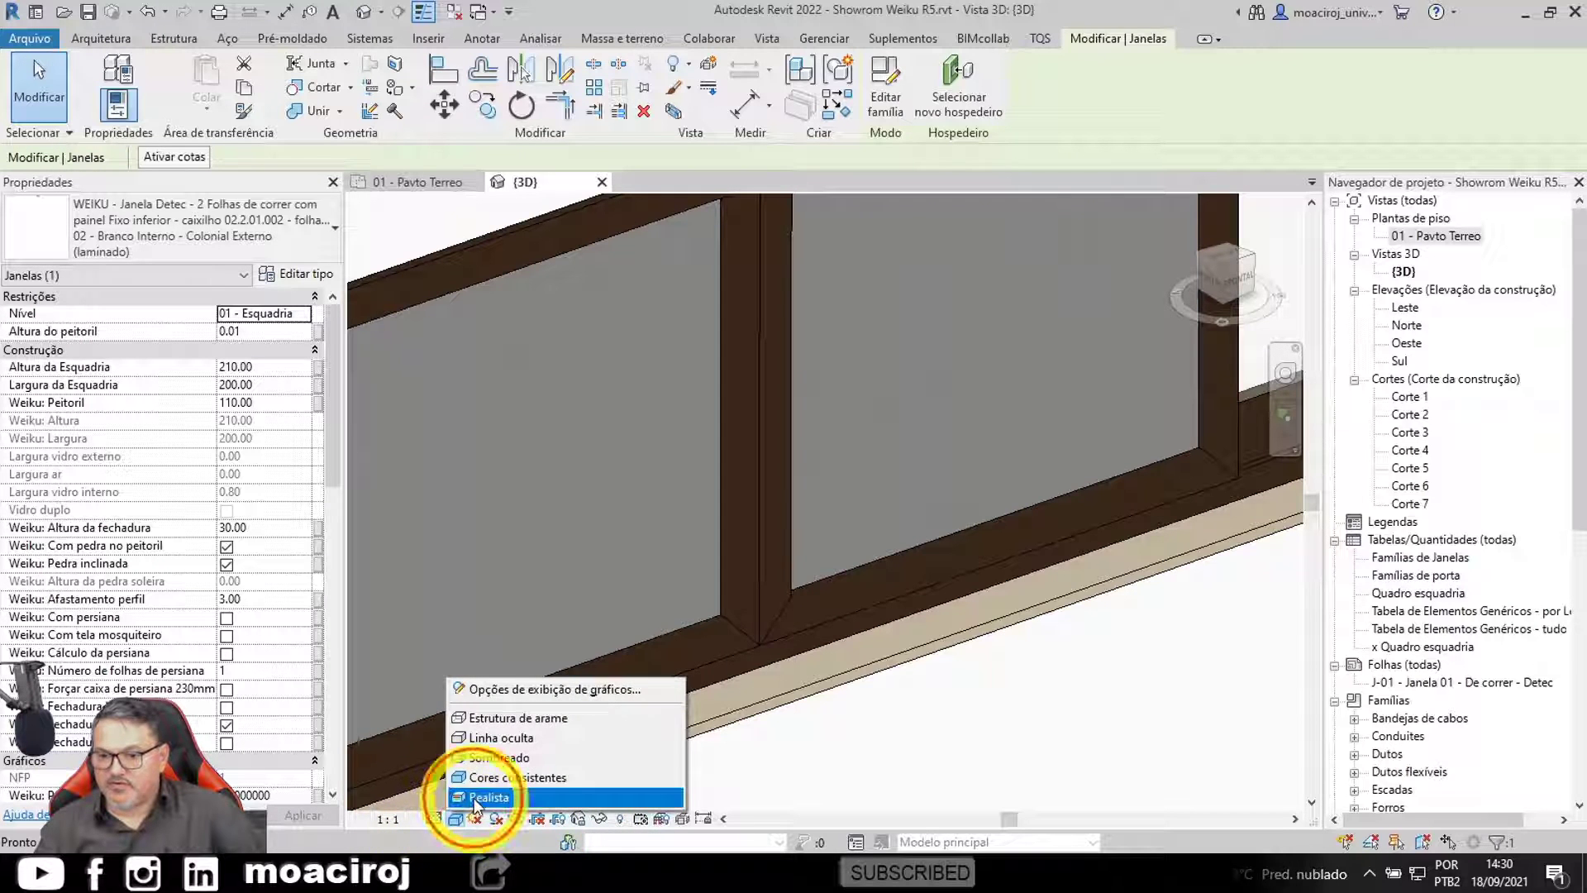
{"action": "left_click", "coordinate": [463, 797]}
Step: Inspect the mahogany four-leaf sliding window's insect screen, handles and shutter from outside and inside
{"action": "scroll", "coordinate": [682, 387], "scroll_direction": "down", "scroll_amount": 4}
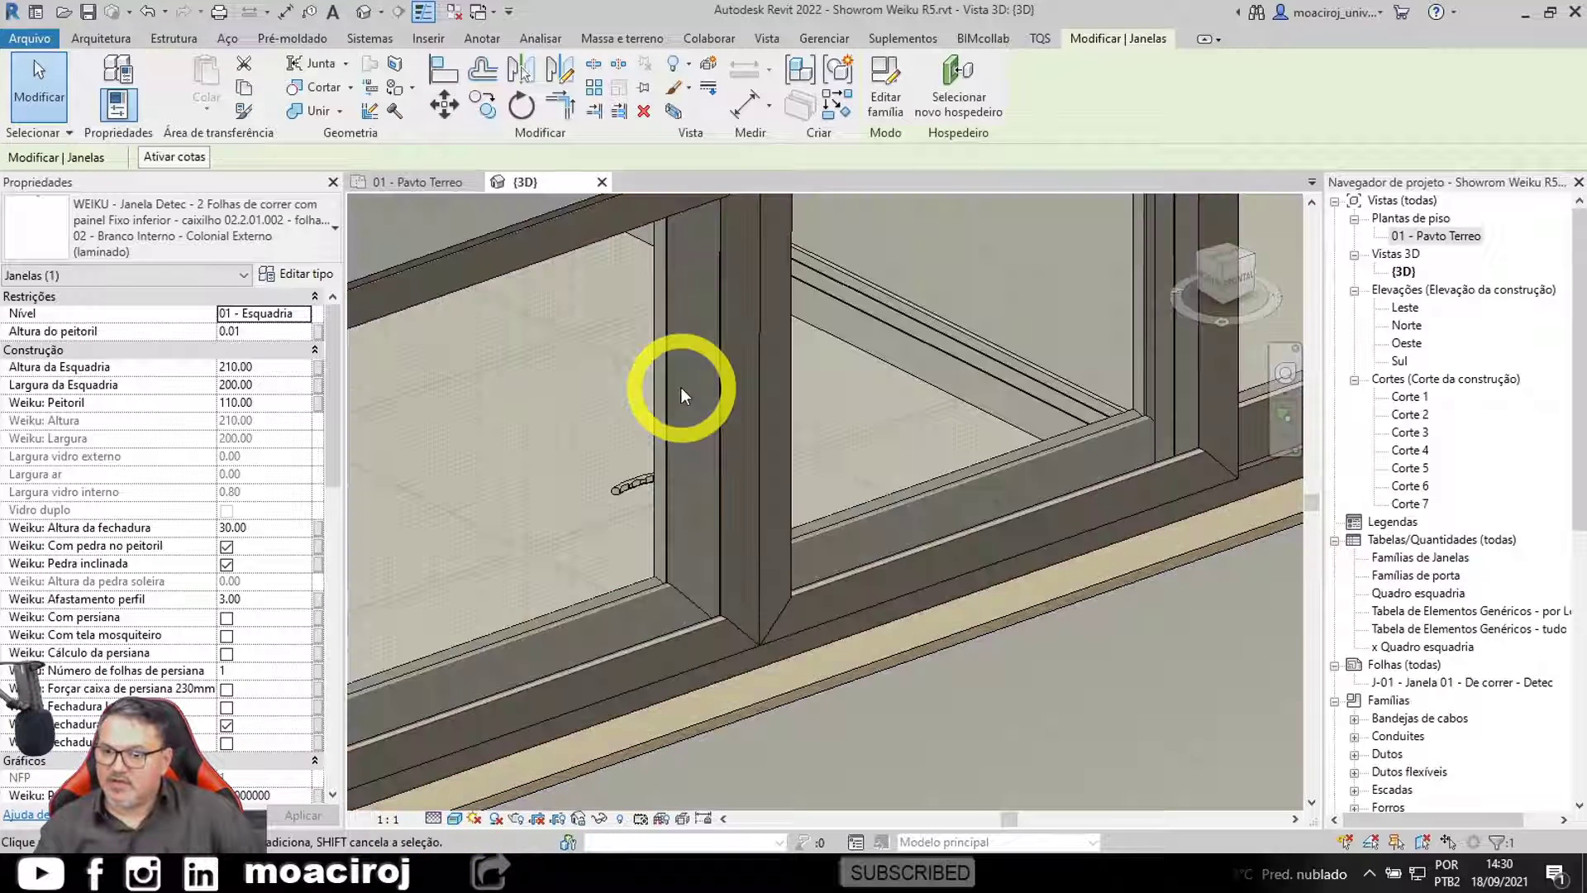
{"action": "scroll", "coordinate": [841, 540], "scroll_direction": "up", "scroll_amount": 6}
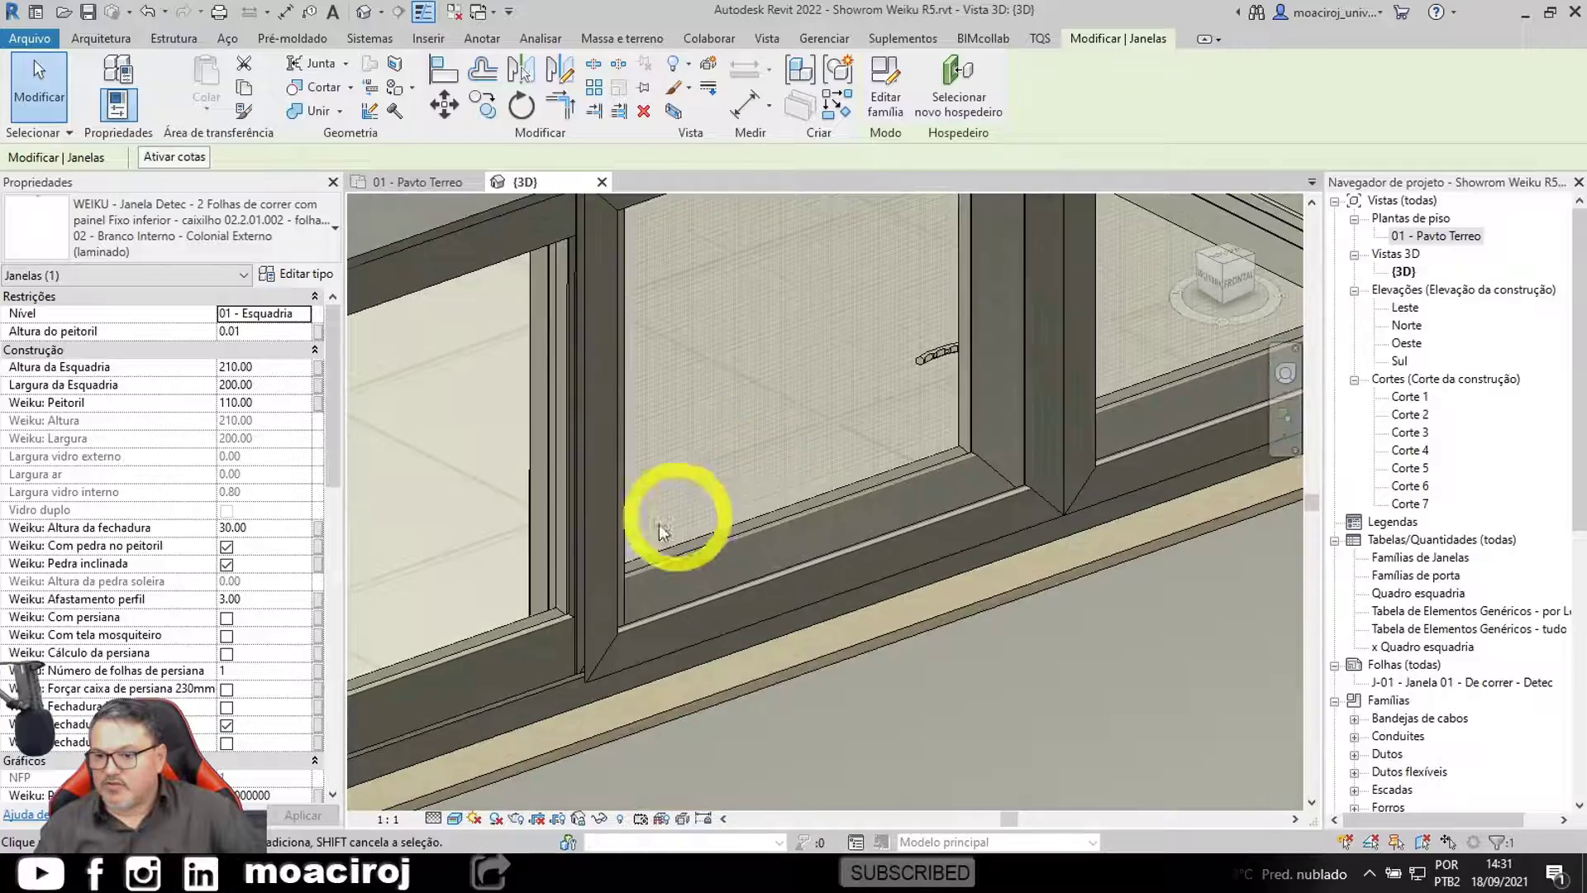
{"action": "scroll", "coordinate": [1045, 694], "scroll_direction": "down", "scroll_amount": 5}
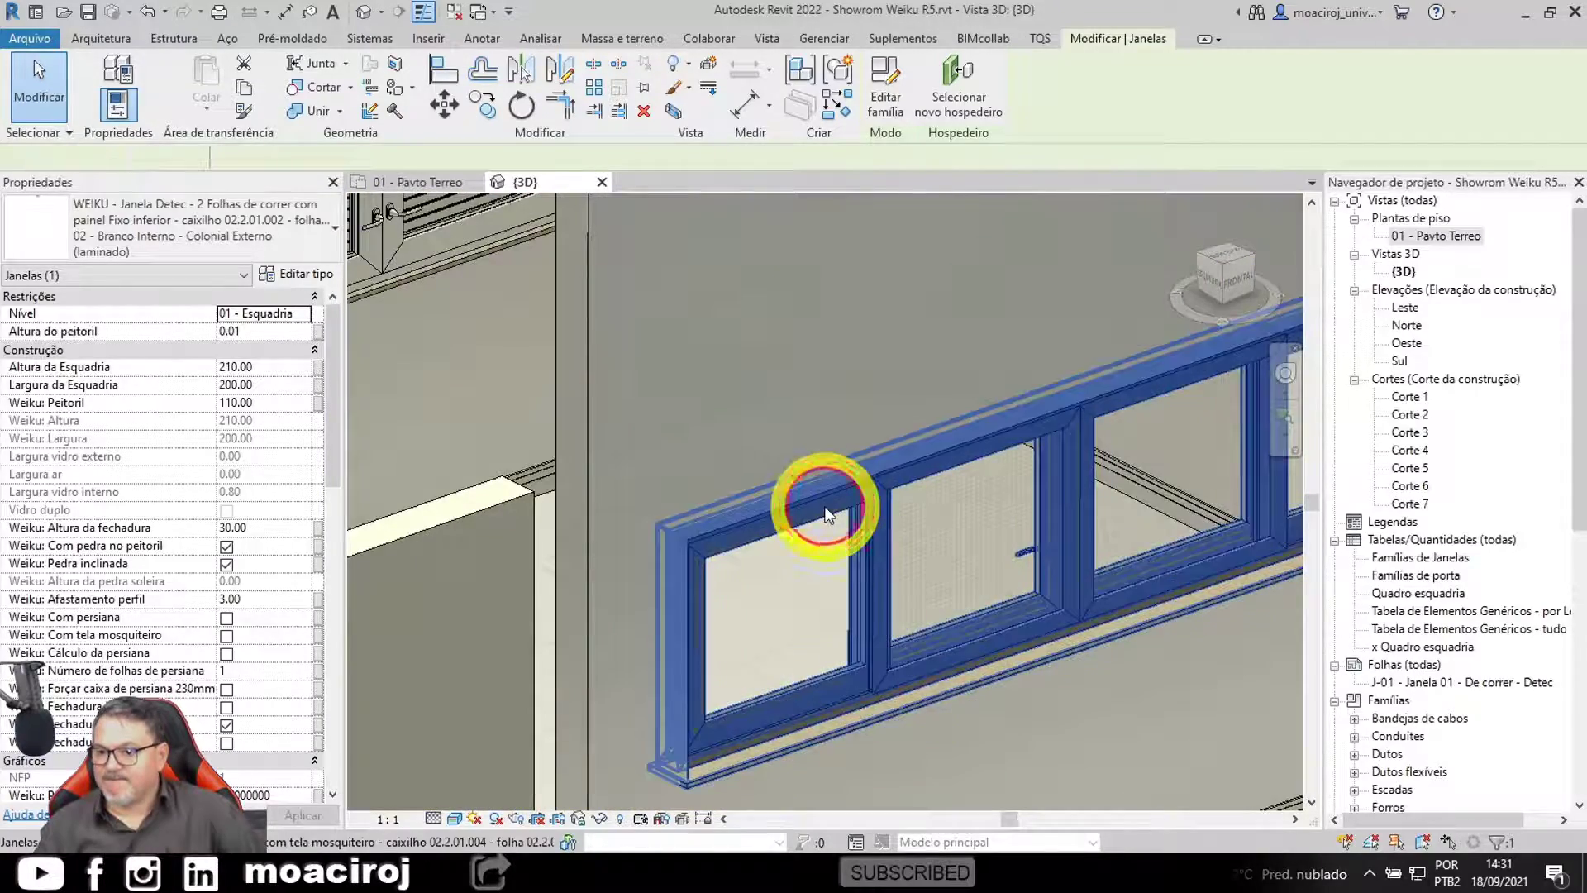
{"action": "middle_click_drag", "start_coordinate": [826, 507], "coordinate": [896, 638], "text": "shift"}
{"action": "key", "text": "Escape"}
{"action": "scroll", "coordinate": [1020, 560], "scroll_direction": "up", "scroll_amount": 2}
{"action": "left_click", "coordinate": [1020, 561]}
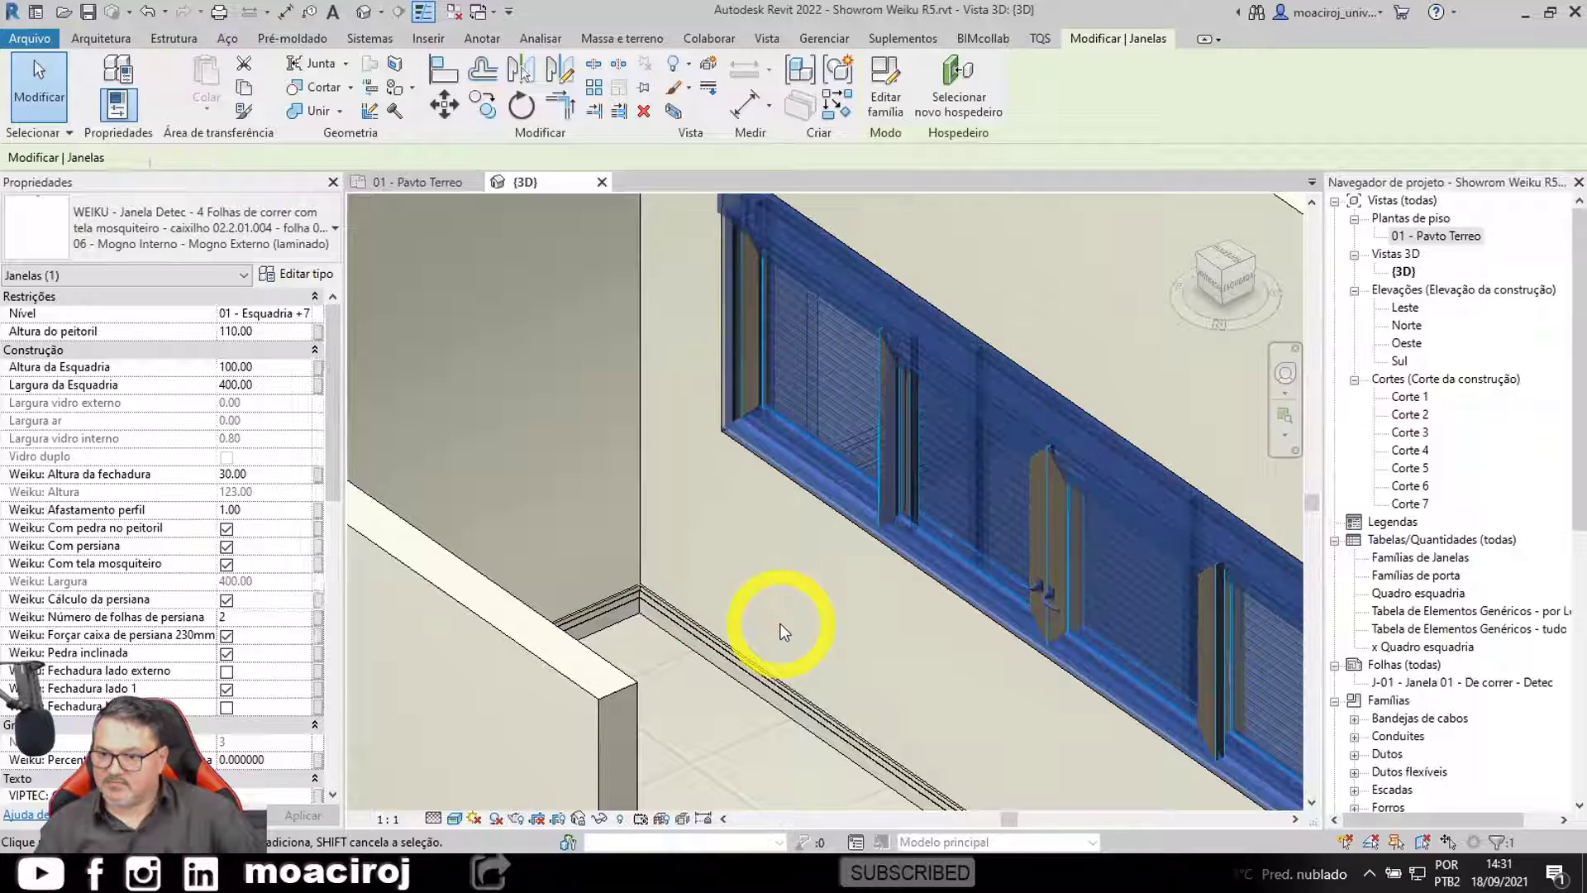
{"action": "key", "text": "Escape"}
{"action": "scroll", "coordinate": [773, 631], "scroll_direction": "down", "scroll_amount": 2}
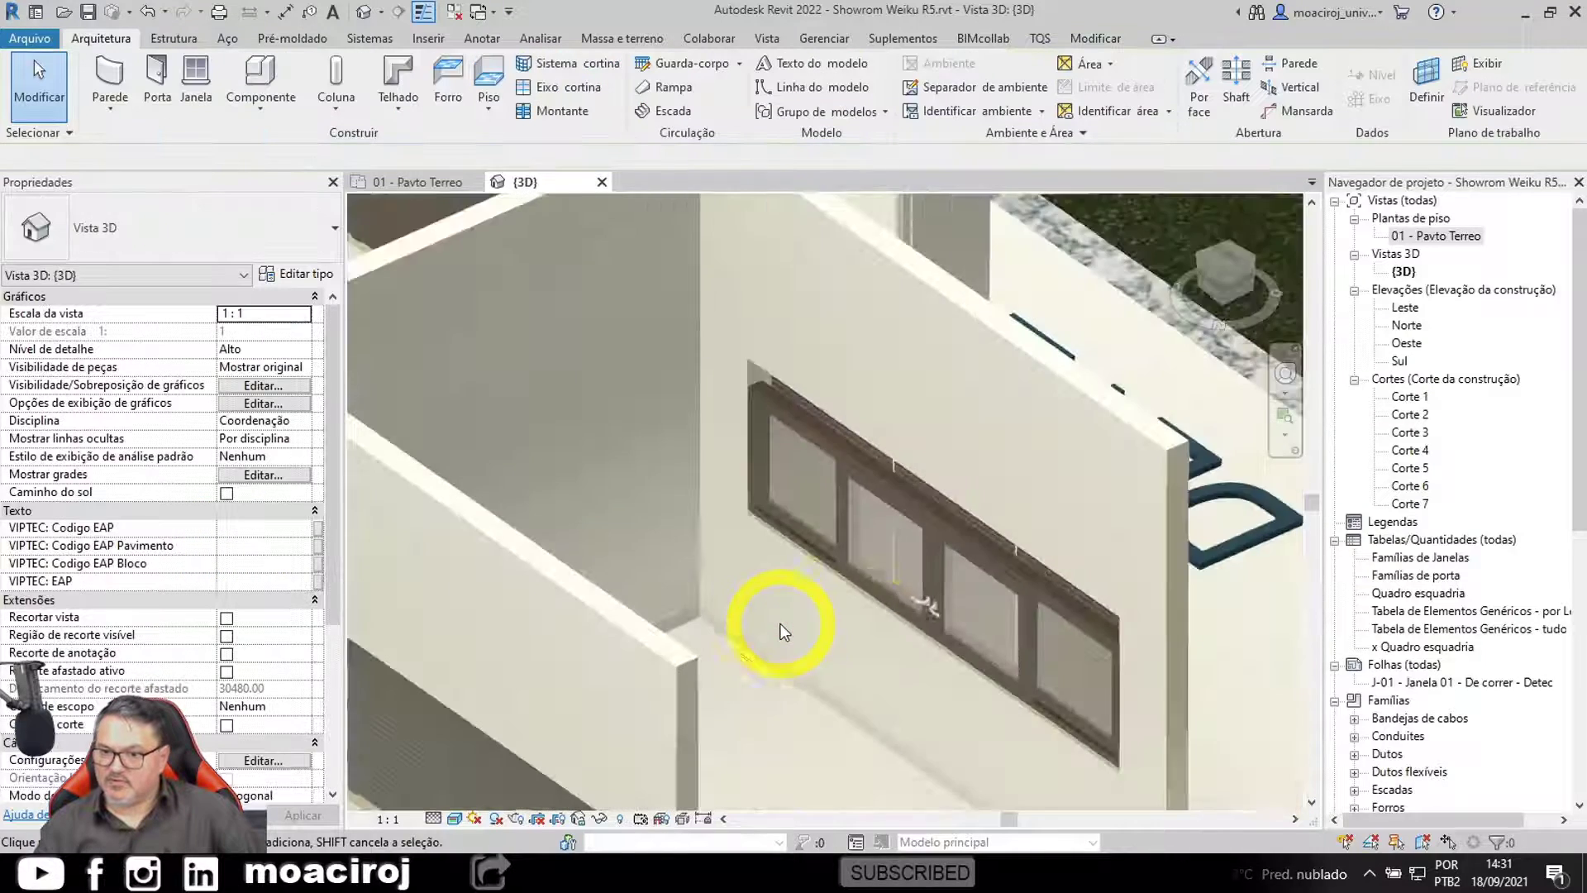
{"action": "middle_click_drag", "start_coordinate": [772, 631], "coordinate": [796, 541]}
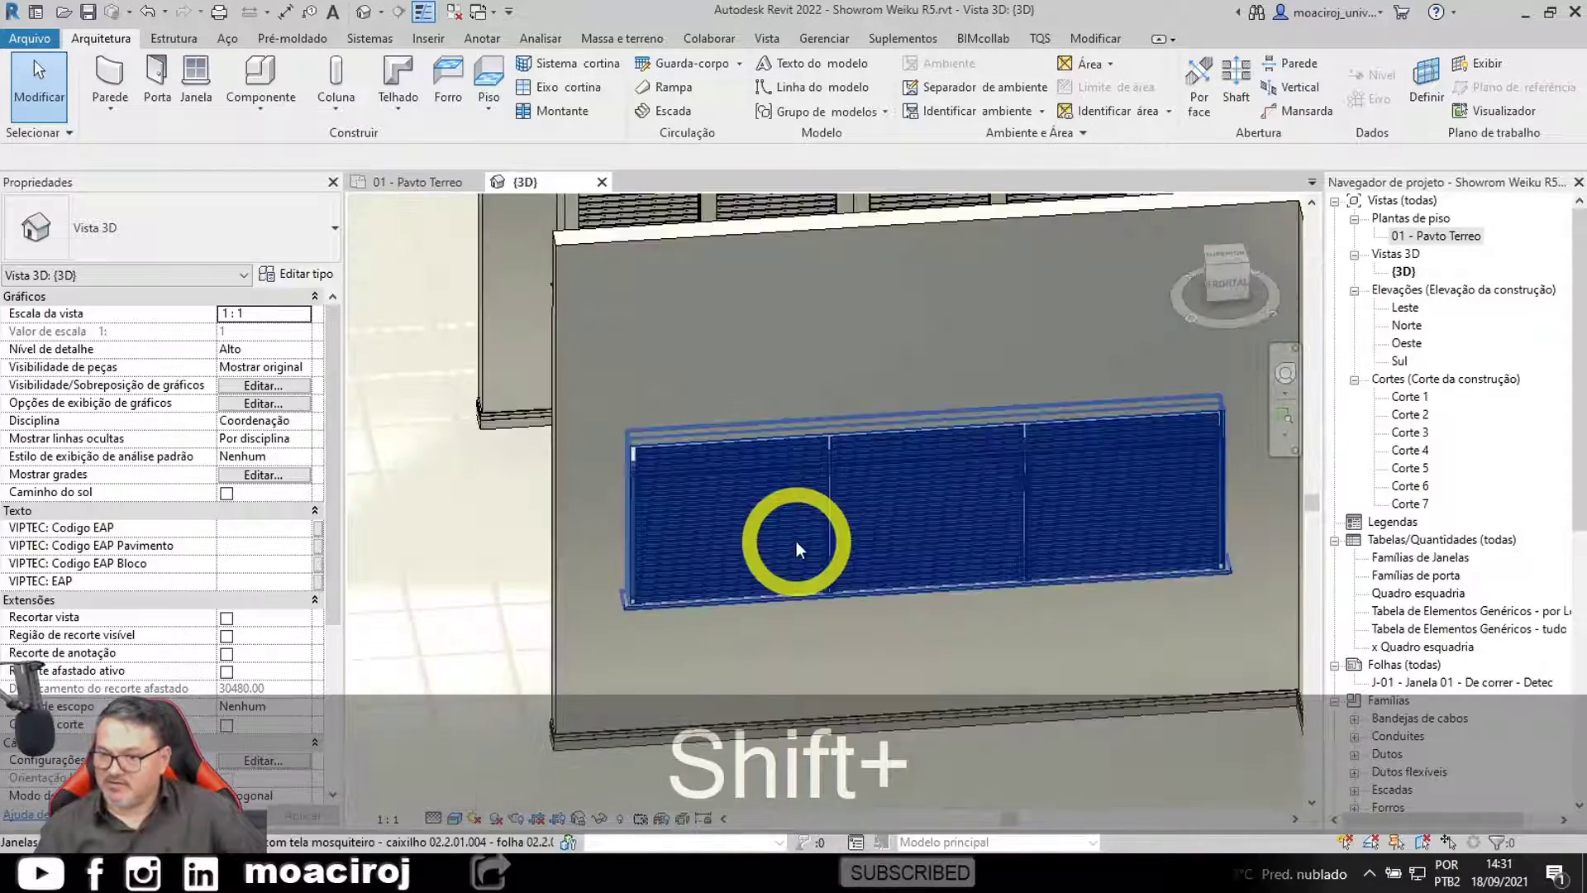
Step: Turn off Weiku: Cálculo da persiana and set Weiku: Número de folhas de persiana to 4 for the mahogany window
{"action": "left_click", "coordinate": [808, 615]}
{"action": "scroll", "coordinate": [808, 614], "scroll_direction": "up", "scroll_amount": 2}
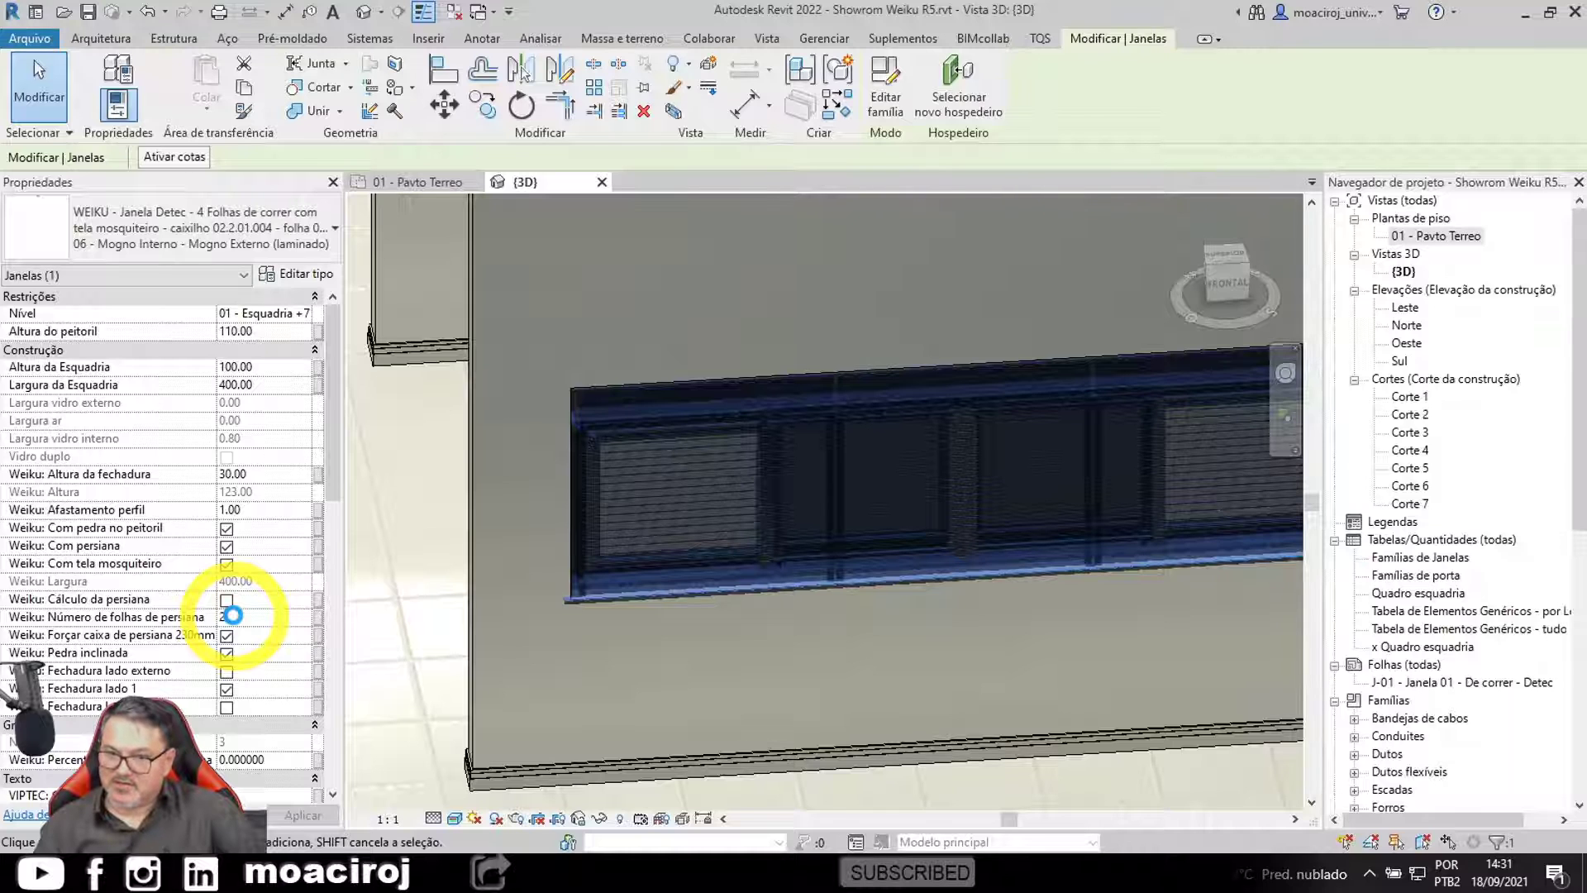
{"action": "left_click", "coordinate": [232, 615]}
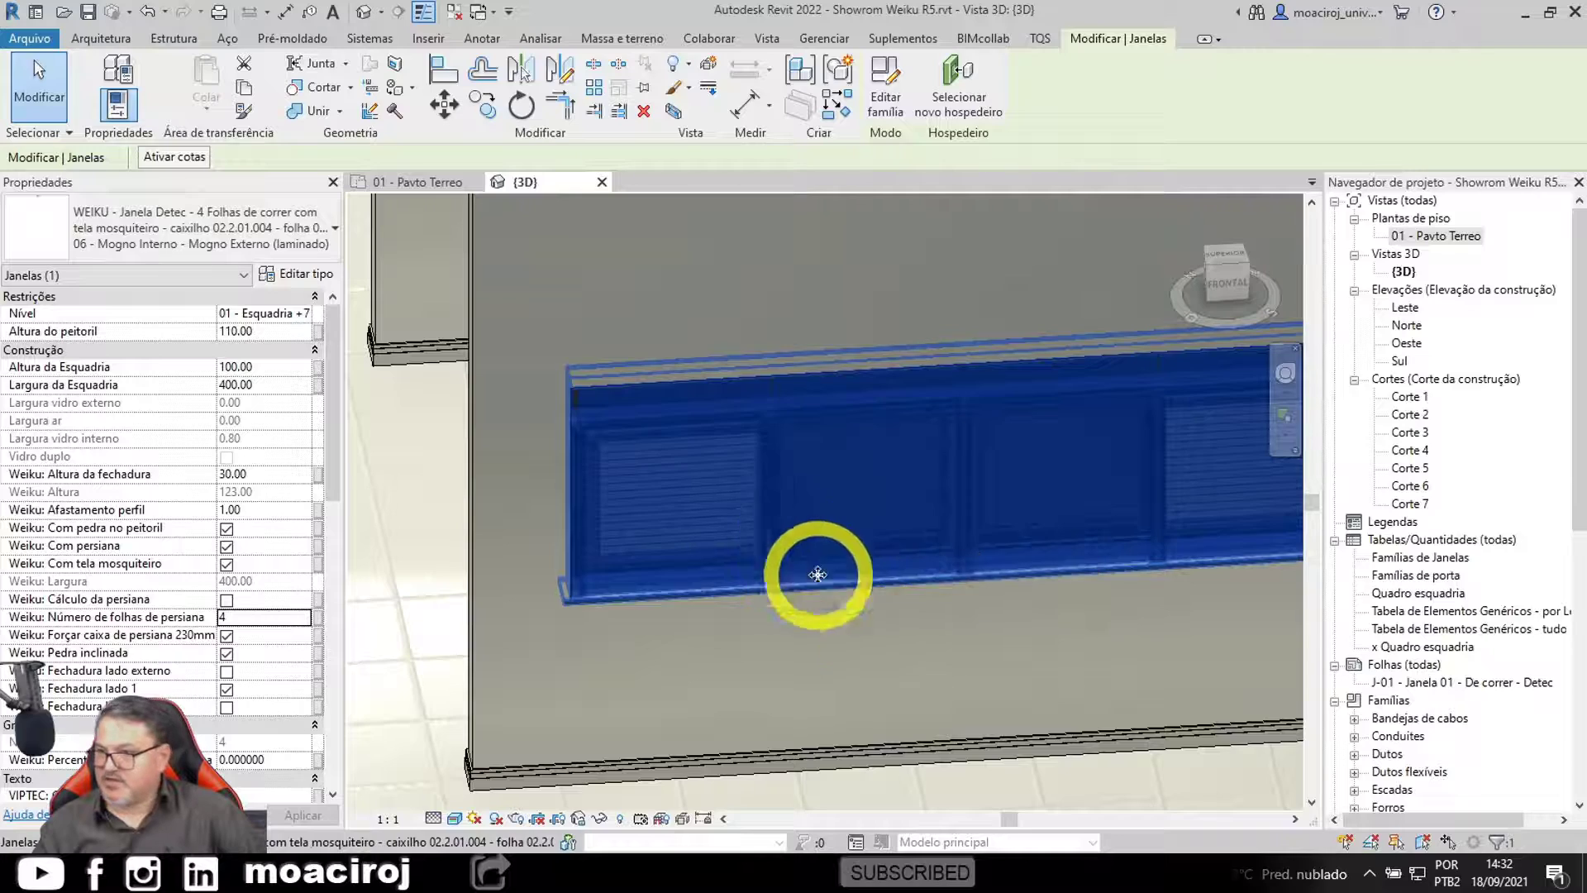
Step: Turn off Weiku: Com persiana for the mahogany four-leaf window and check its sashes from inside
{"action": "middle_click_drag", "start_coordinate": [821, 672], "coordinate": [56, 576], "text": "shift"}
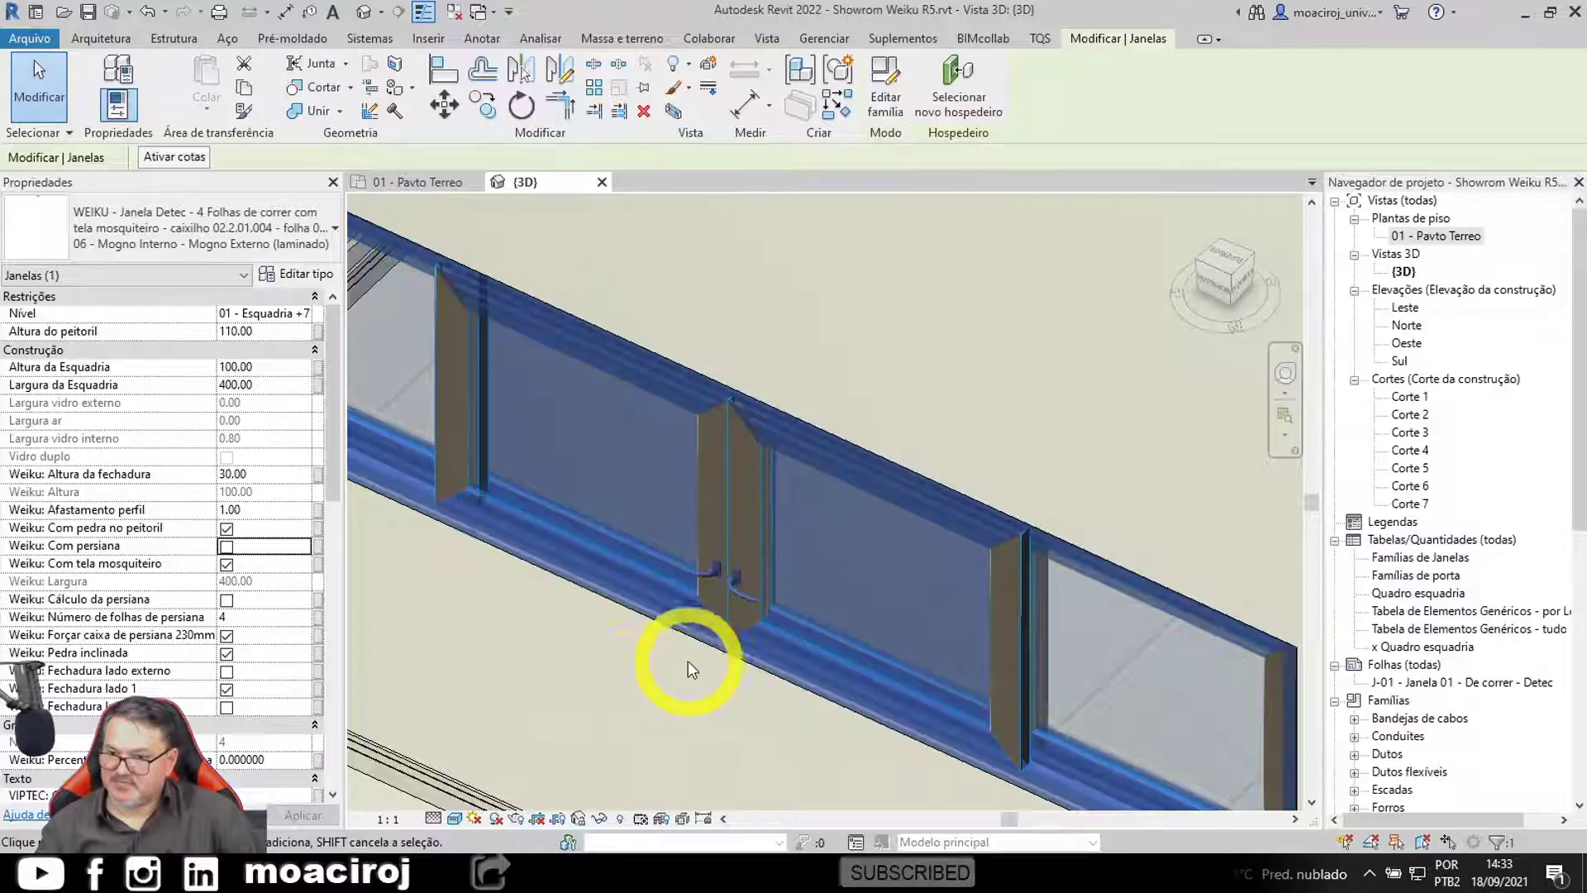
{"action": "left_click", "coordinate": [633, 682]}
{"action": "scroll", "coordinate": [633, 683], "scroll_direction": "down", "scroll_amount": 5}
{"action": "middle_click_drag", "start_coordinate": [633, 683], "coordinate": [676, 579], "text": "shift"}
Step: Look over the DETEC building's large sliding door and the neighbouring windows in the realistic 3D view
{"action": "scroll", "coordinate": [786, 562], "scroll_direction": "down", "scroll_amount": 3}
{"action": "middle_click_drag", "start_coordinate": [880, 559], "coordinate": [655, 404]}
{"action": "scroll", "coordinate": [792, 519], "scroll_direction": "down", "scroll_amount": 3}
{"action": "scroll", "coordinate": [656, 407], "scroll_direction": "down", "scroll_amount": 3}
{"action": "middle_click_drag", "start_coordinate": [806, 461], "coordinate": [615, 587]}
{"action": "scroll", "coordinate": [927, 569], "scroll_direction": "up", "scroll_amount": 7}
{"action": "scroll", "coordinate": [822, 660], "scroll_direction": "down", "scroll_amount": 5}
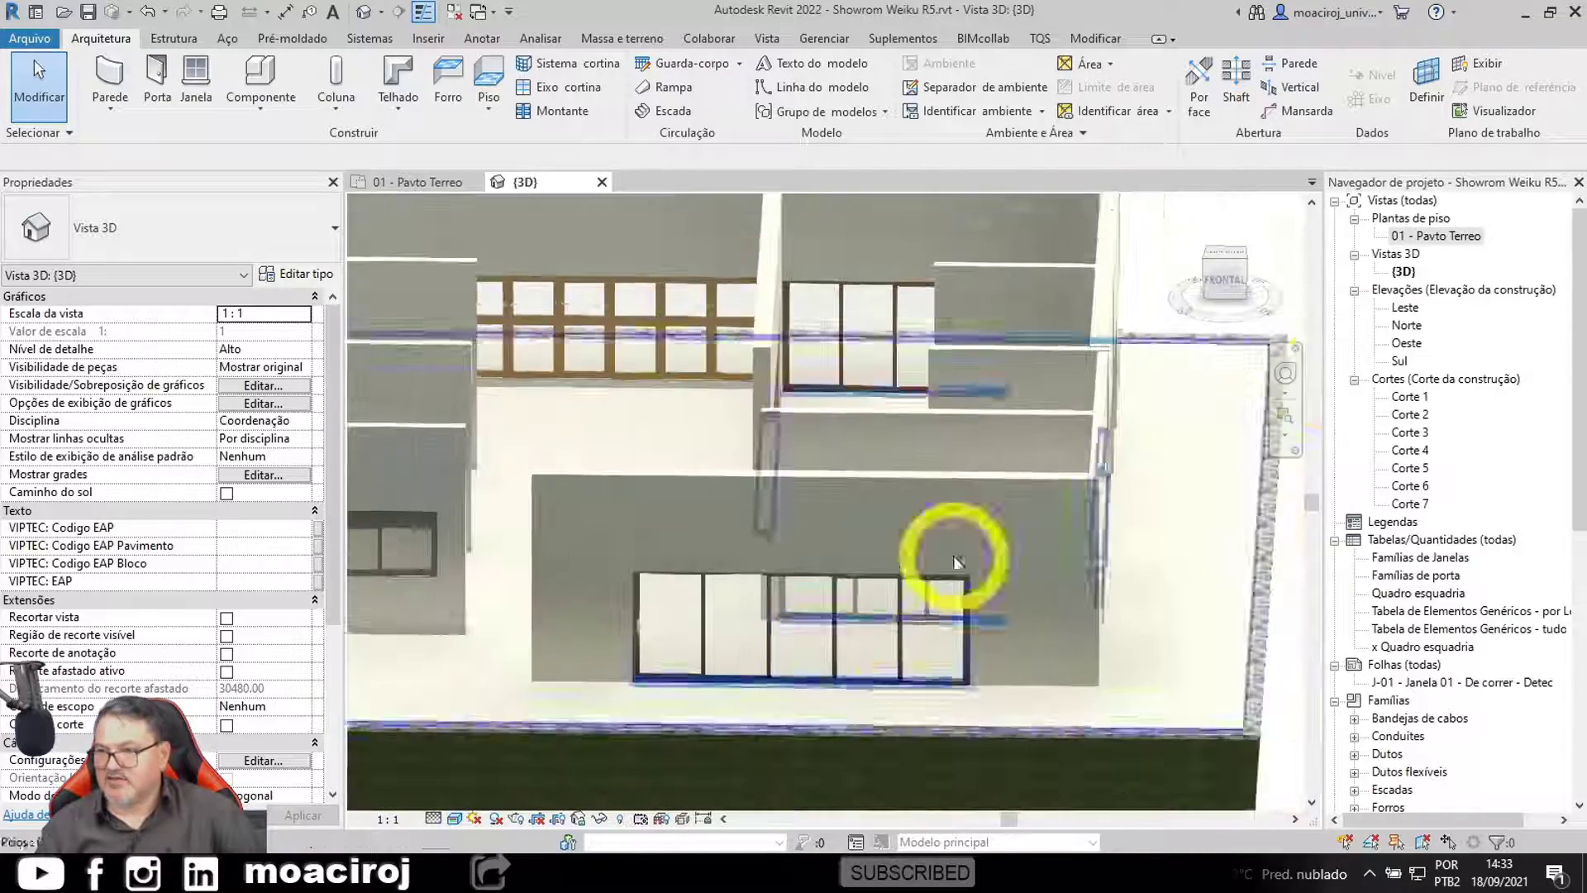
Step: Open the 01 - Pavto Terreo floor plan and locate sliding door P08 in the DETEC building
{"action": "double_click", "coordinate": [1436, 235]}
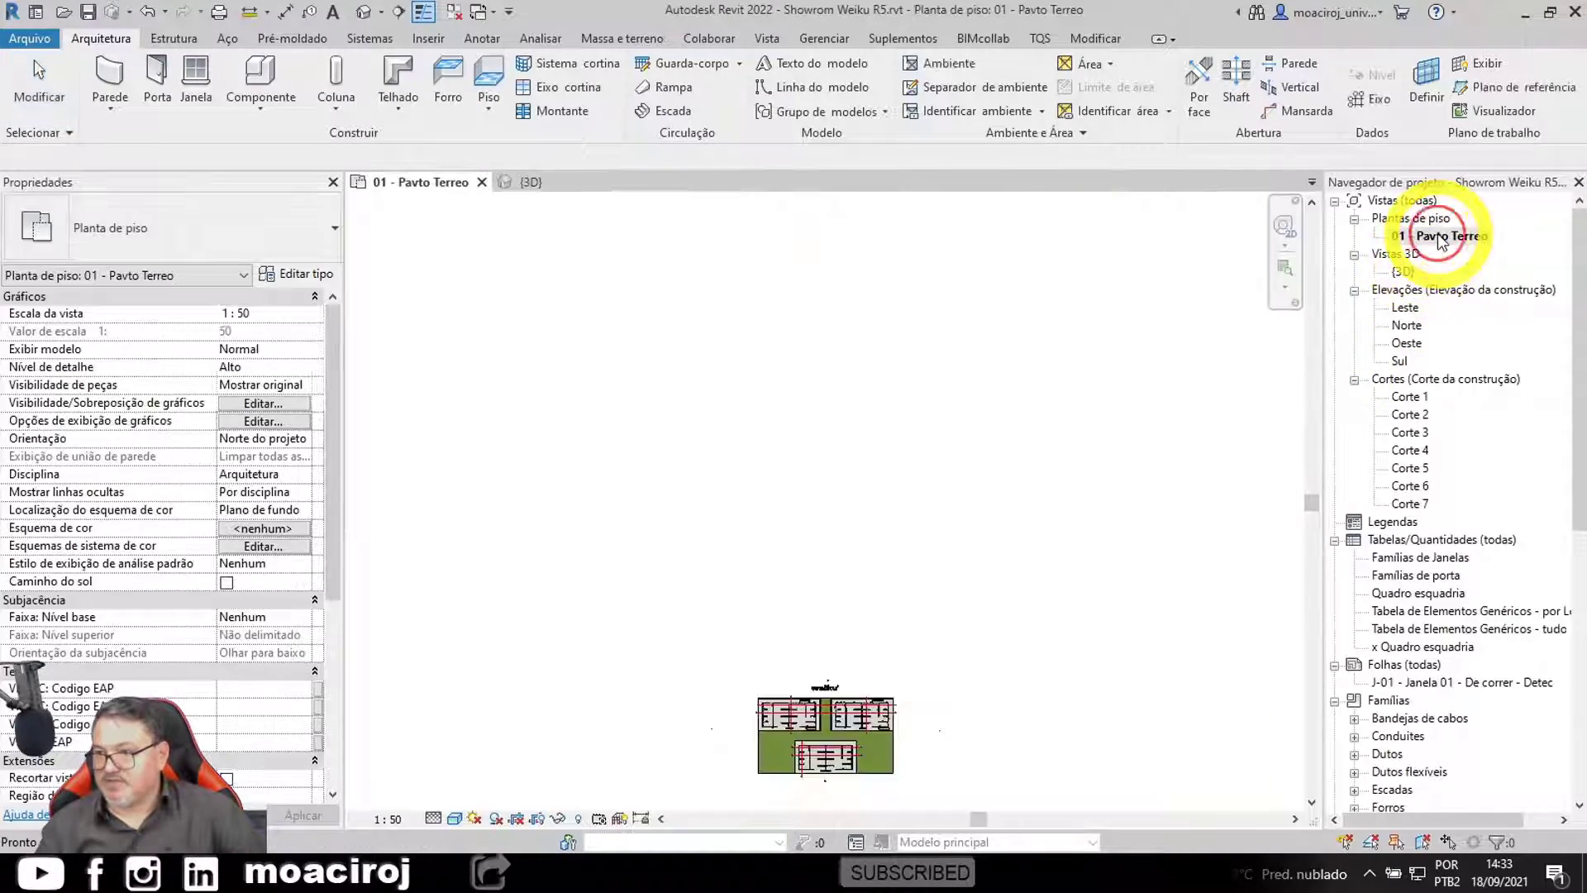
{"action": "scroll", "coordinate": [851, 756], "scroll_direction": "up", "scroll_amount": 3}
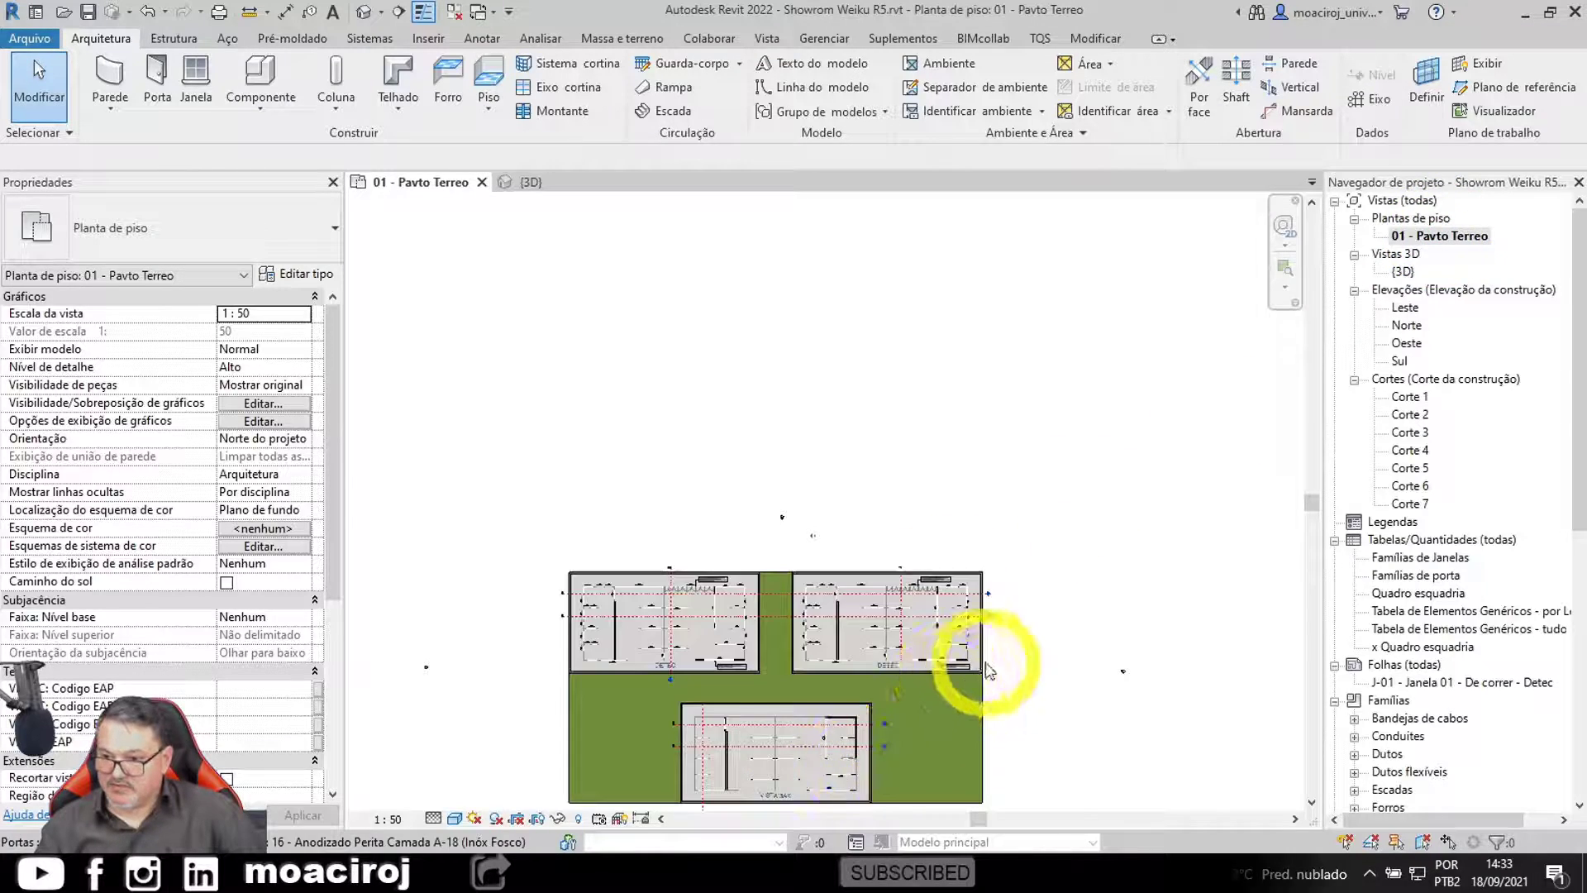
{"action": "scroll", "coordinate": [986, 668], "scroll_direction": "up", "scroll_amount": 6}
{"action": "middle_click_drag", "start_coordinate": [944, 477], "coordinate": [665, 529]}
{"action": "scroll", "coordinate": [662, 533], "scroll_direction": "up", "scroll_amount": 2}
{"action": "scroll", "coordinate": [1158, 387], "scroll_direction": "up", "scroll_amount": 1}
{"action": "middle_click_drag", "start_coordinate": [1157, 387], "coordinate": [974, 436]}
{"action": "scroll", "coordinate": [872, 454], "scroll_direction": "up", "scroll_amount": 3}
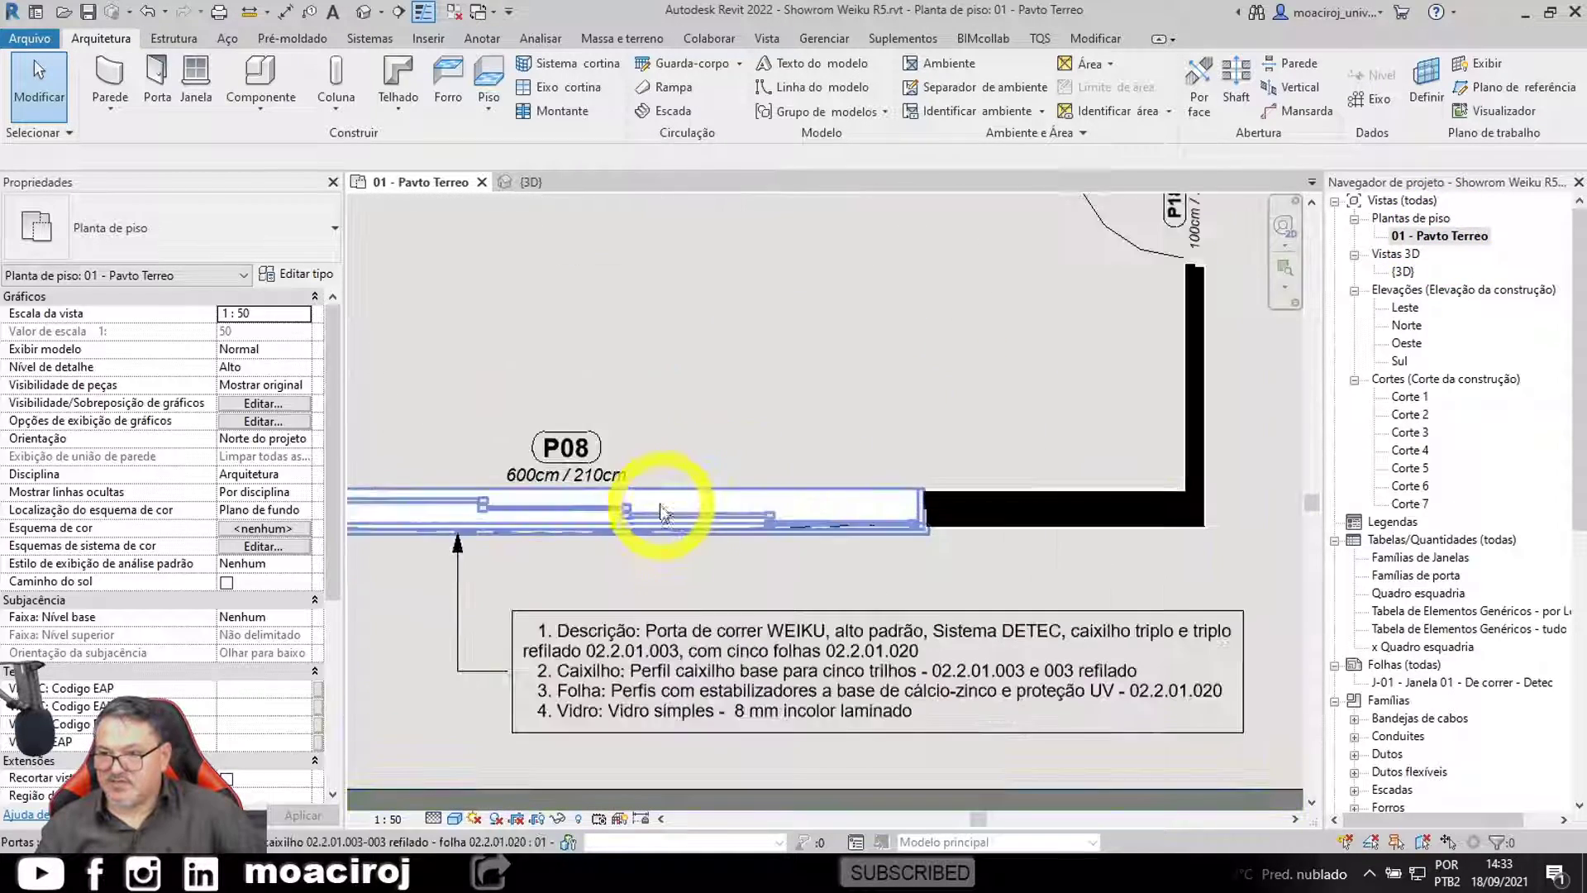
Step: Select door P08's descriptive tag and read its description, frame, leaf and glass specifications
{"action": "middle_click_drag", "start_coordinate": [662, 512], "coordinate": [870, 498]}
{"action": "scroll", "coordinate": [810, 465], "scroll_direction": "up", "scroll_amount": 3}
{"action": "scroll", "coordinate": [770, 406], "scroll_direction": "down", "scroll_amount": 2}
{"action": "middle_click_drag", "start_coordinate": [771, 407], "coordinate": [837, 321]}
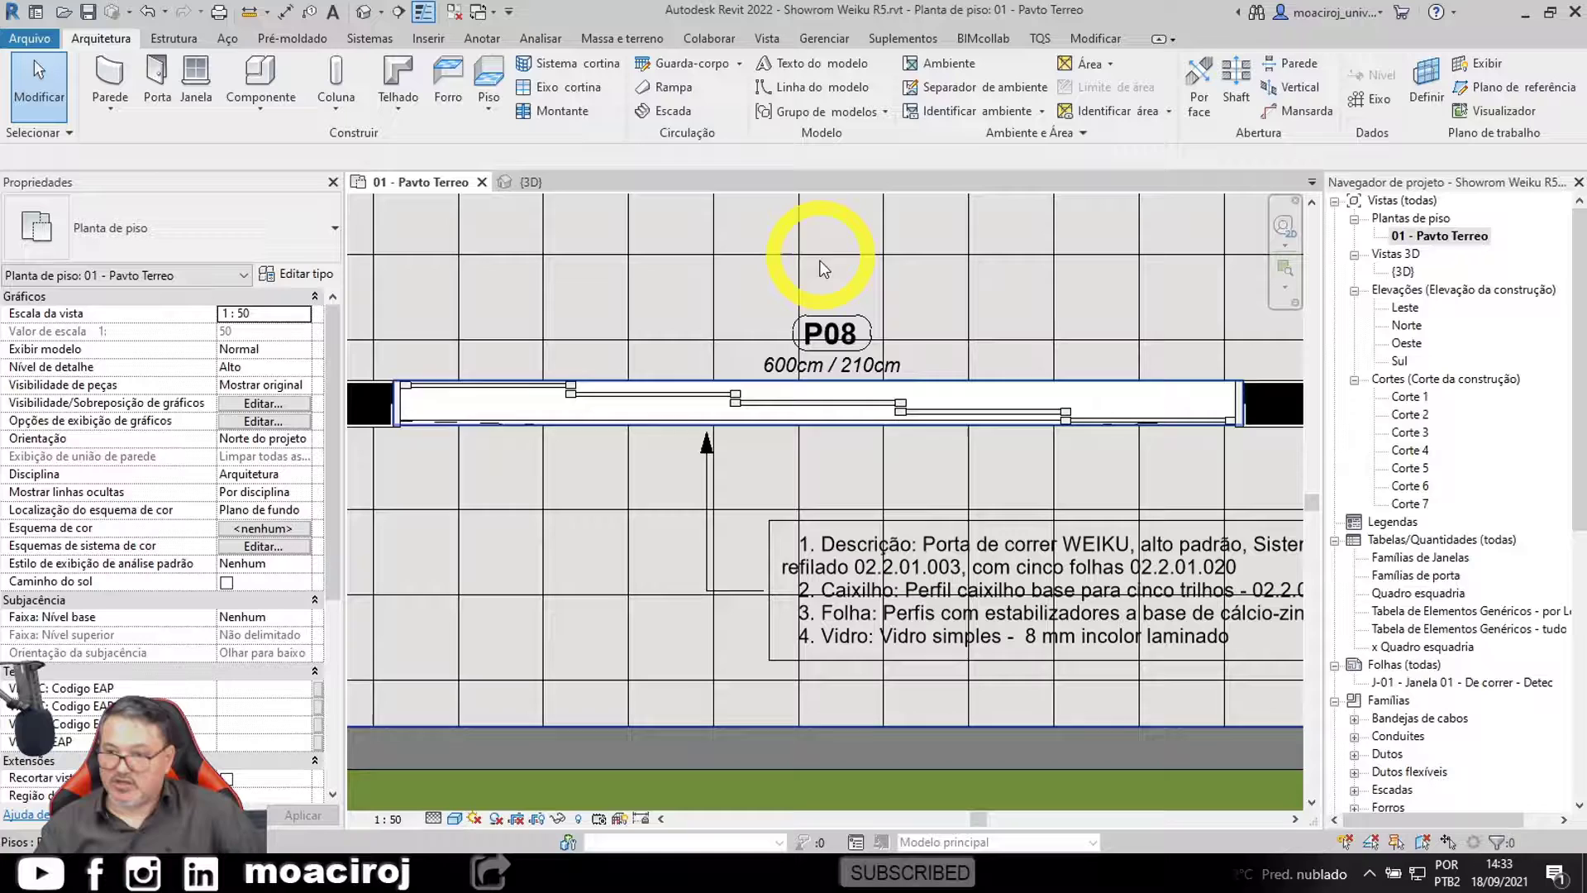
{"action": "left_click", "coordinate": [946, 528]}
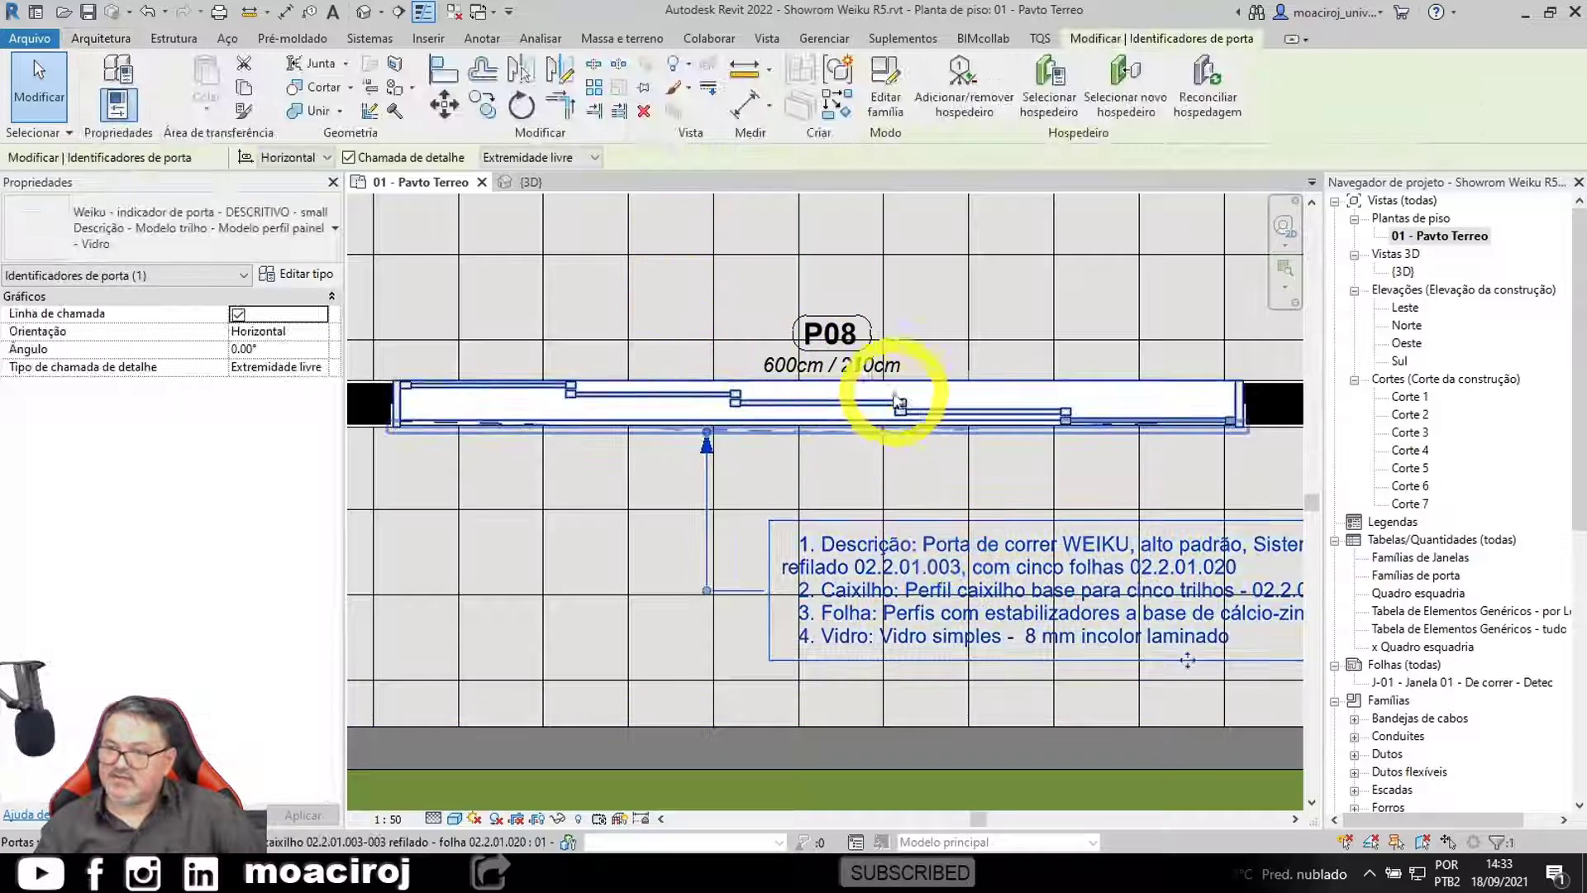
{"action": "middle_click_drag", "start_coordinate": [900, 402], "coordinate": [686, 357]}
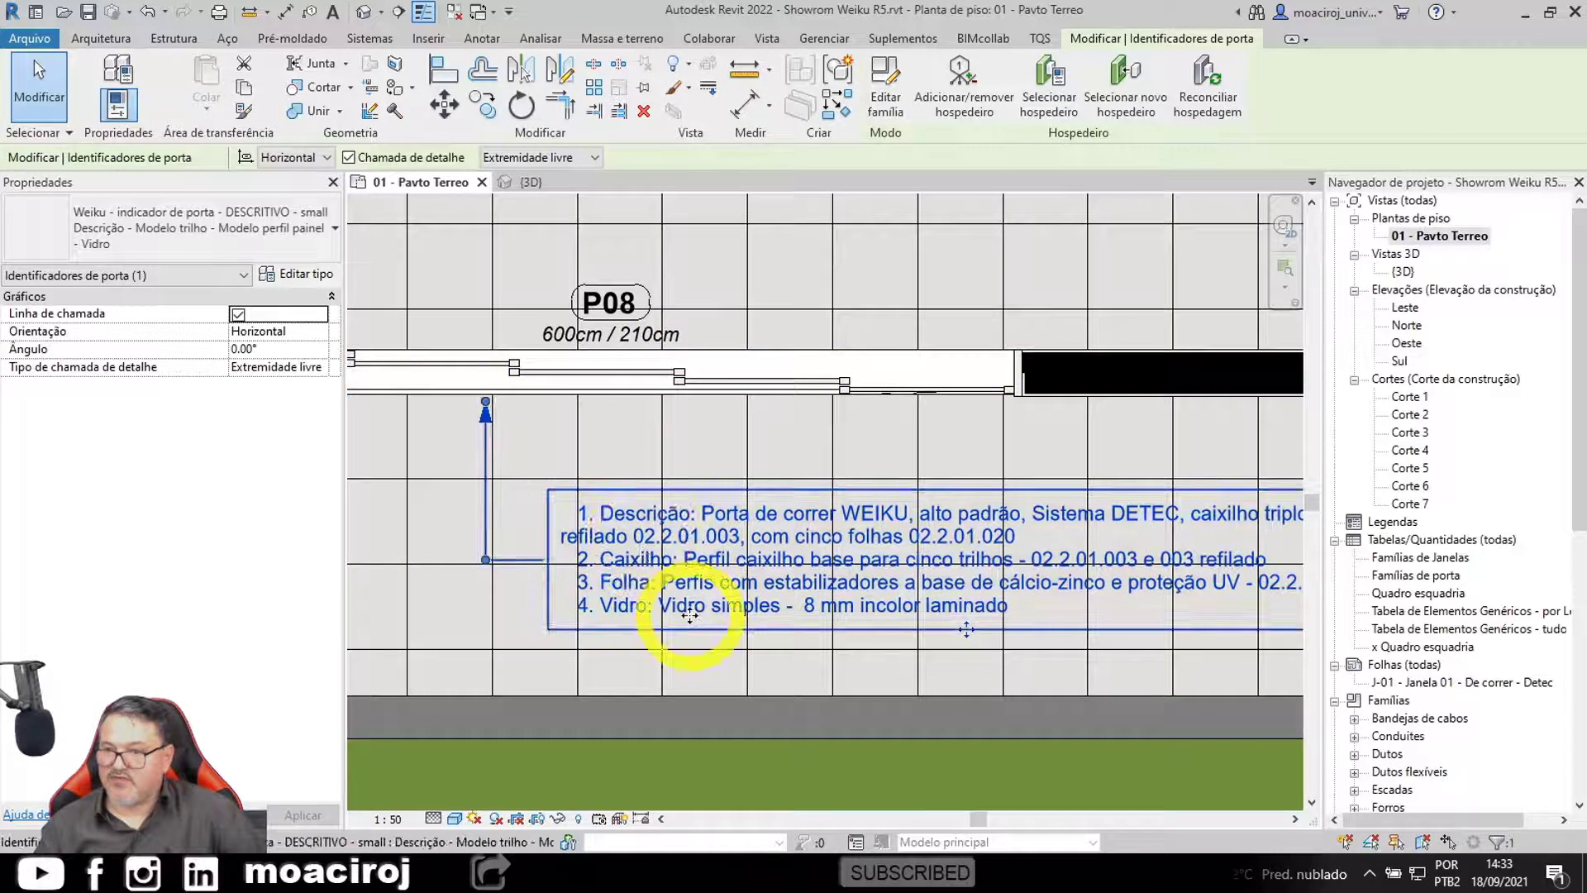
Step: Look over the ground floor plan from door P08 in the DETEC building across to the VISTAMAX building
{"action": "scroll", "coordinate": [690, 616], "scroll_direction": "down", "scroll_amount": 5}
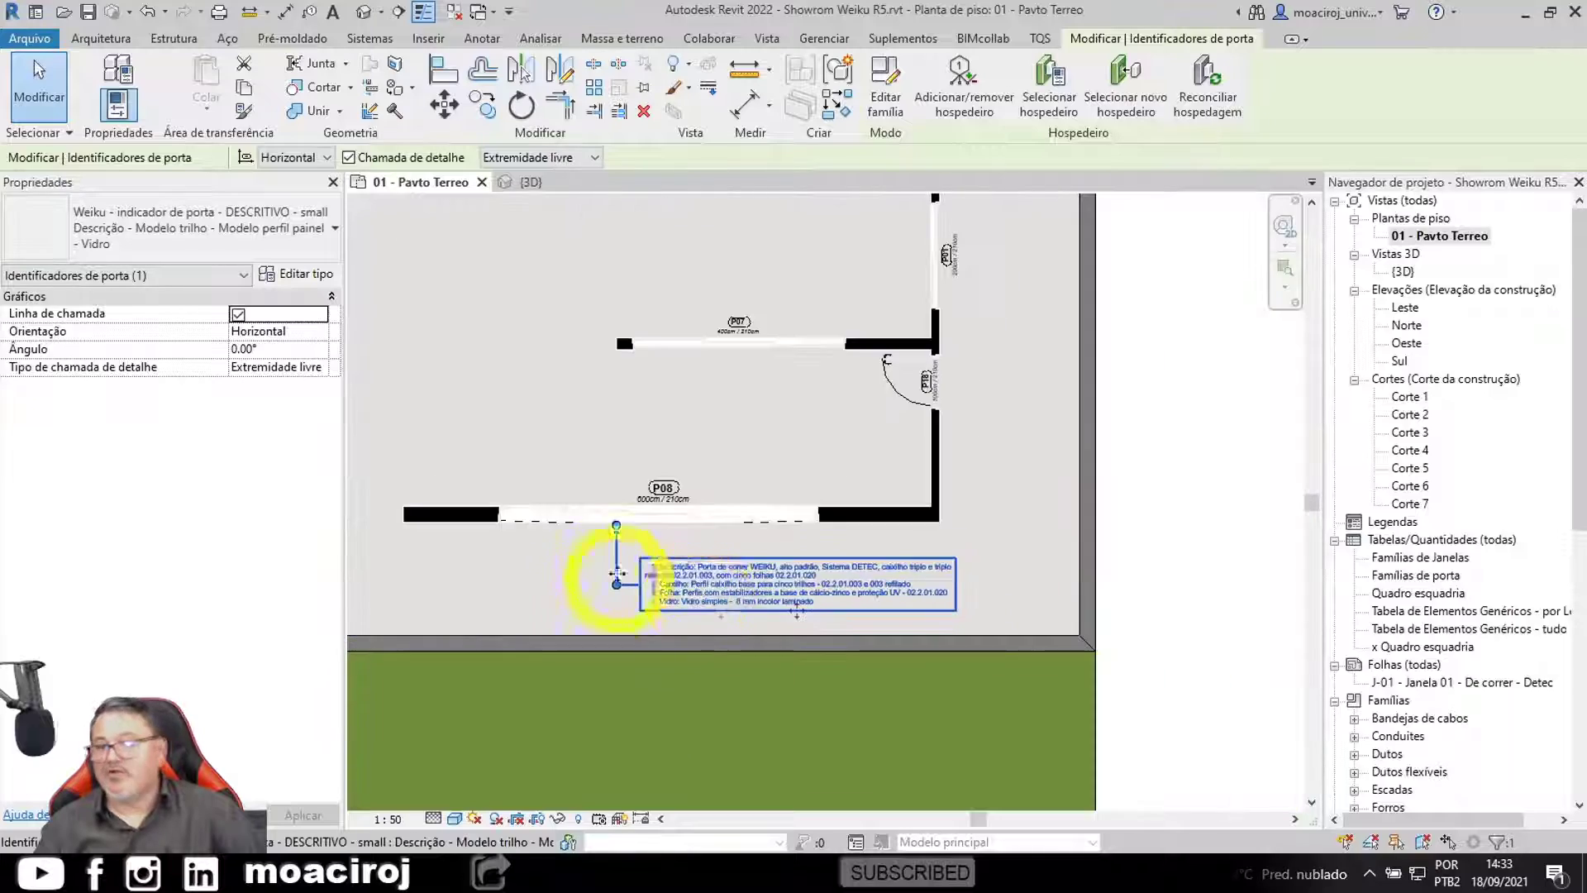
{"action": "middle_click_drag", "start_coordinate": [609, 577], "coordinate": [1205, 194]}
{"action": "scroll", "coordinate": [822, 423], "scroll_direction": "down", "scroll_amount": 2}
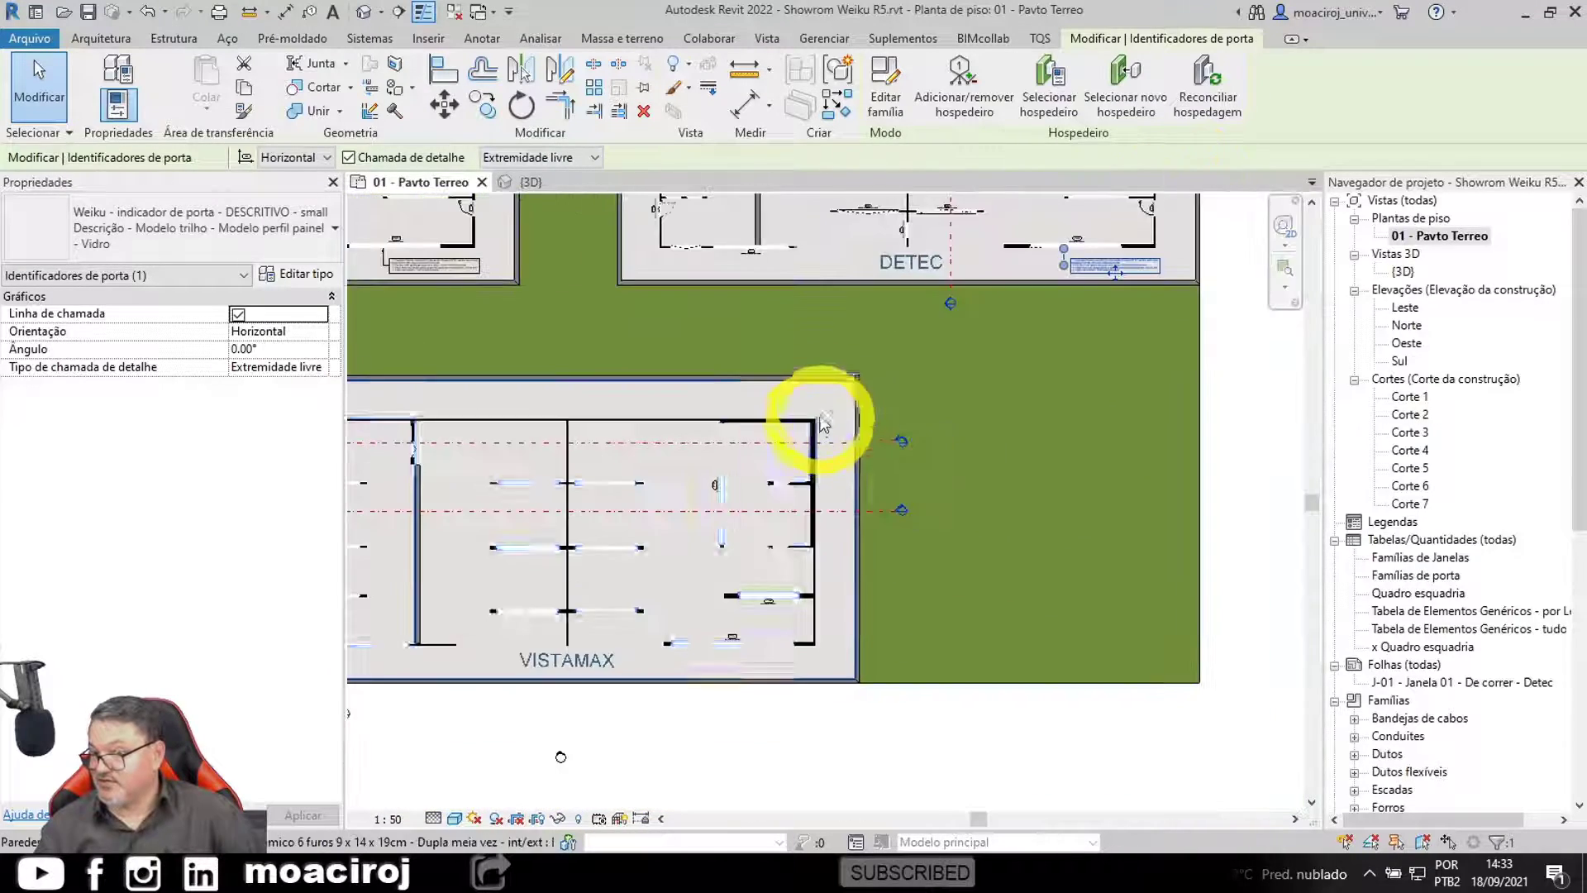
{"action": "middle_click_drag", "start_coordinate": [824, 424], "coordinate": [1064, 371]}
{"action": "scroll", "coordinate": [1043, 453], "scroll_direction": "up", "scroll_amount": 2}
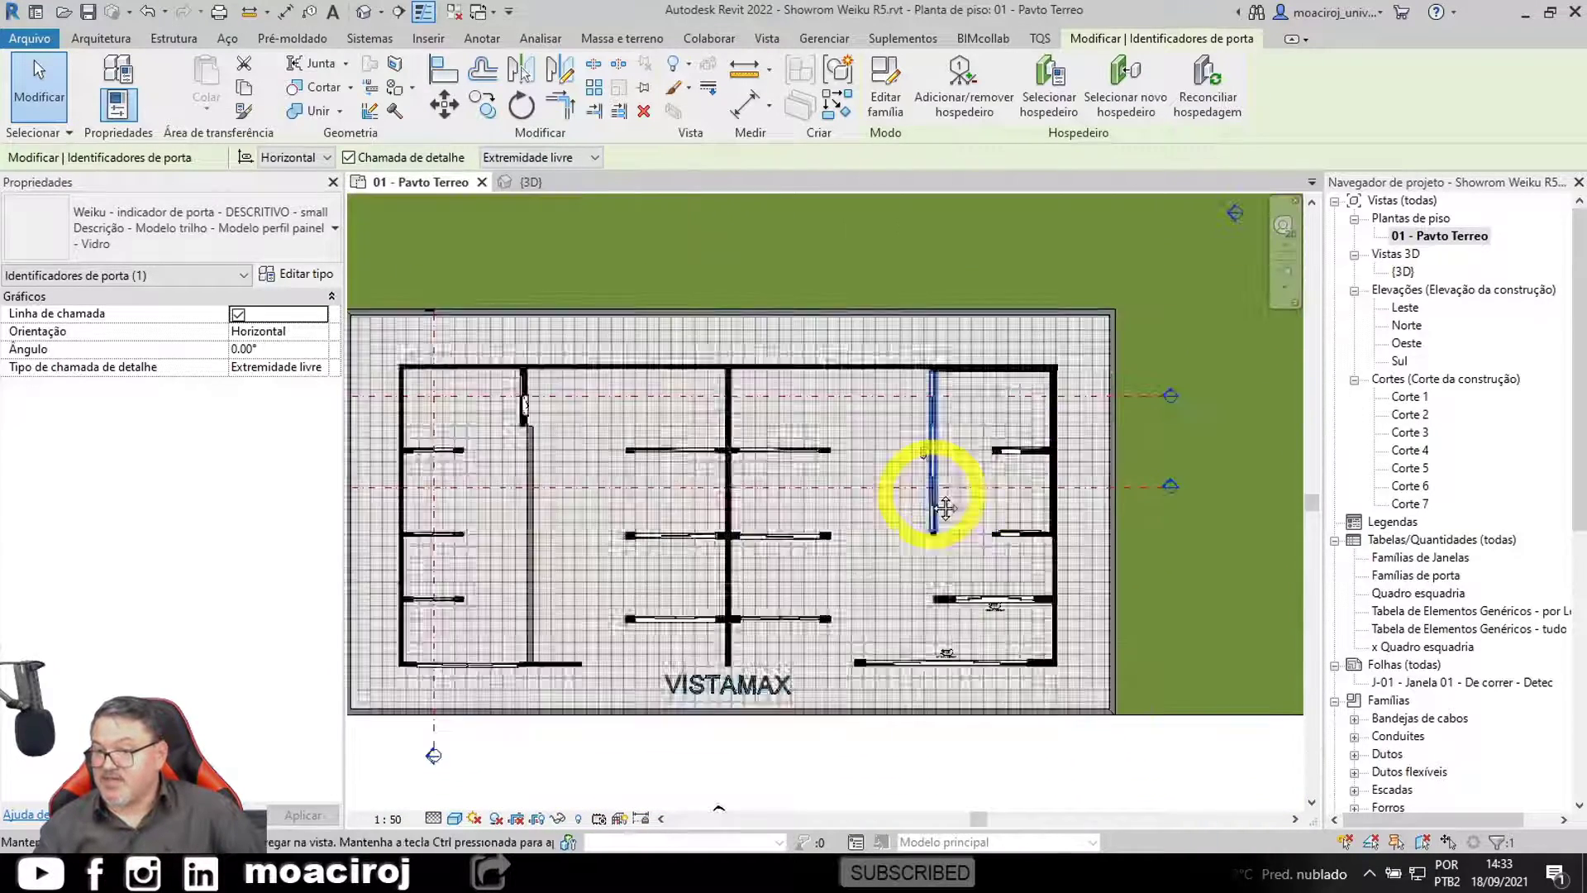
{"action": "middle_click_drag", "start_coordinate": [931, 492], "coordinate": [977, 494]}
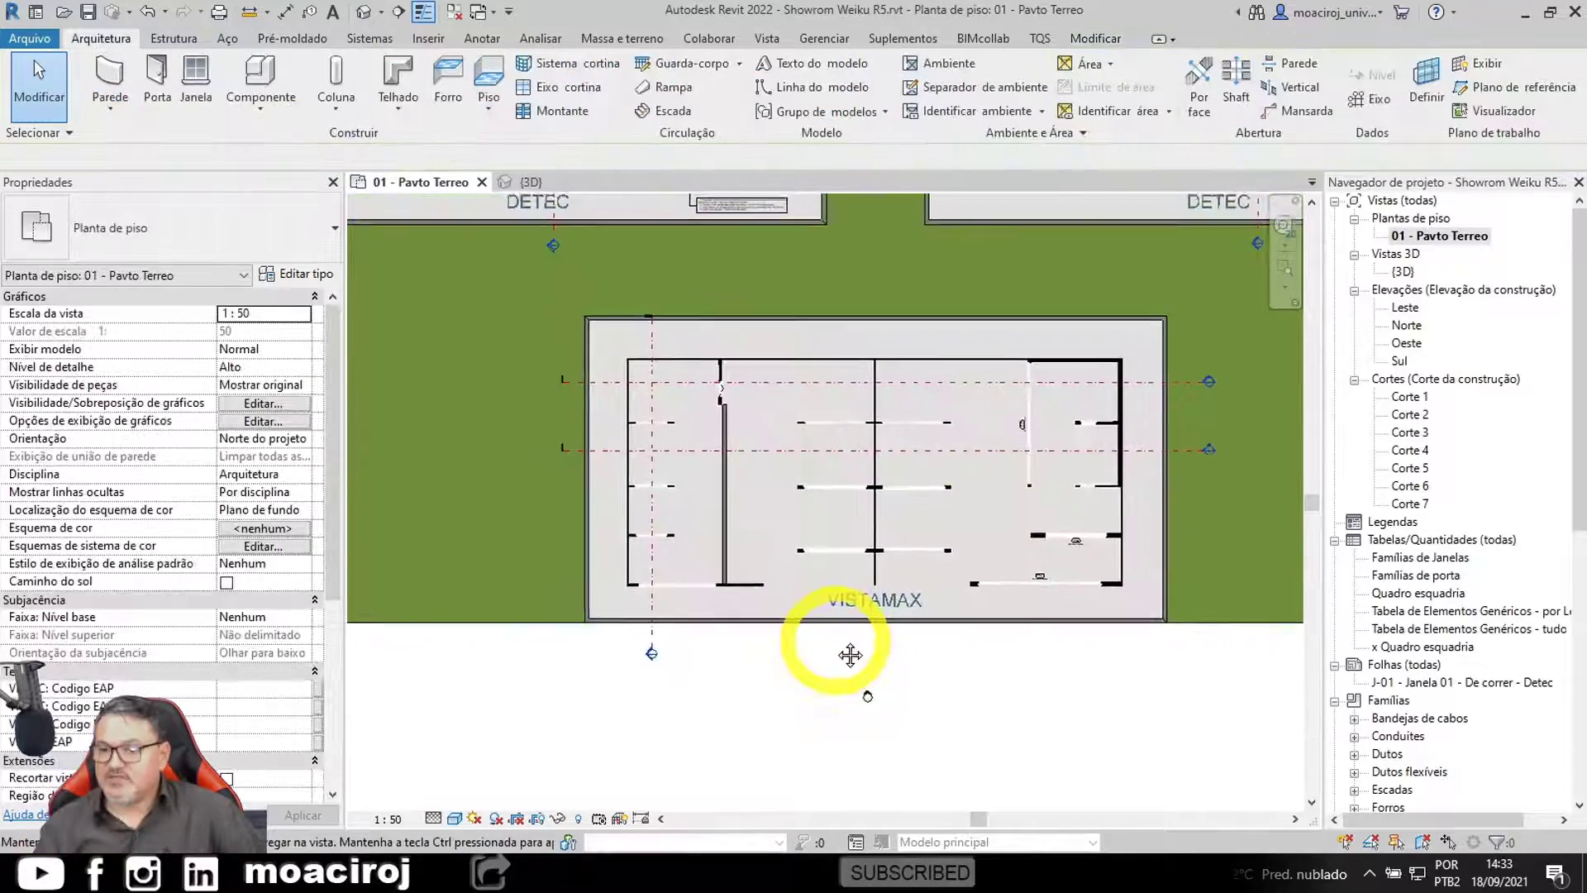
Step: Try Weiku: Id produto 10 and 31 in the type properties of the two-leaf DETEC window with fixed lower panel near J34
{"action": "middle_click_drag", "start_coordinate": [849, 655], "coordinate": [991, 746]}
{"action": "middle_click_drag", "start_coordinate": [640, 399], "coordinate": [875, 553]}
{"action": "scroll", "coordinate": [728, 460], "scroll_direction": "up", "scroll_amount": 2}
{"action": "scroll", "coordinate": [678, 376], "scroll_direction": "up", "scroll_amount": 5}
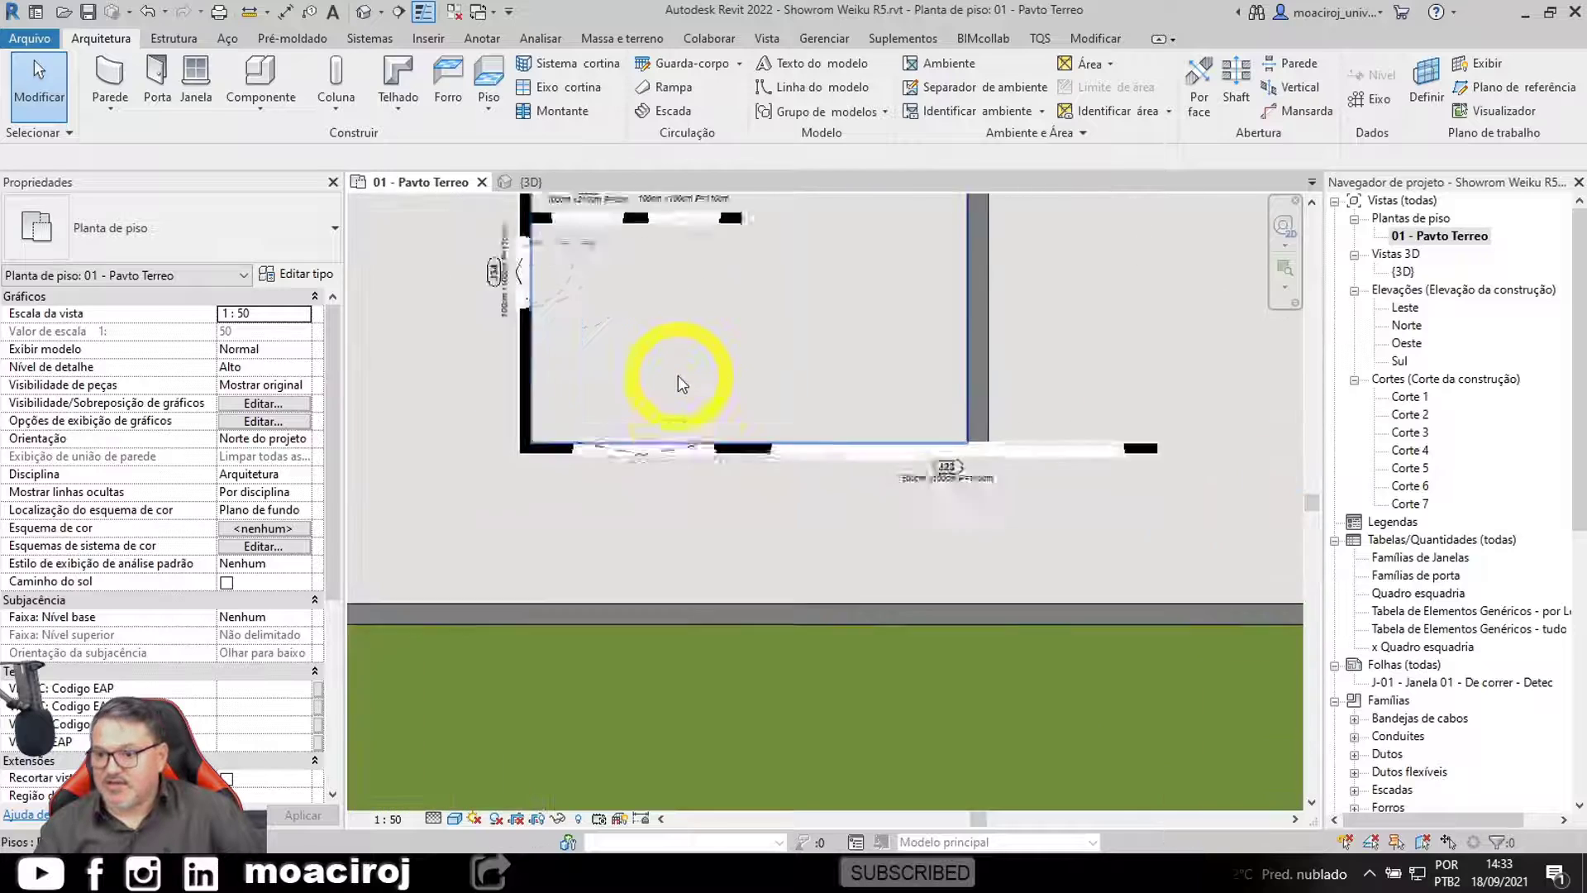
{"action": "left_click", "coordinate": [807, 534]}
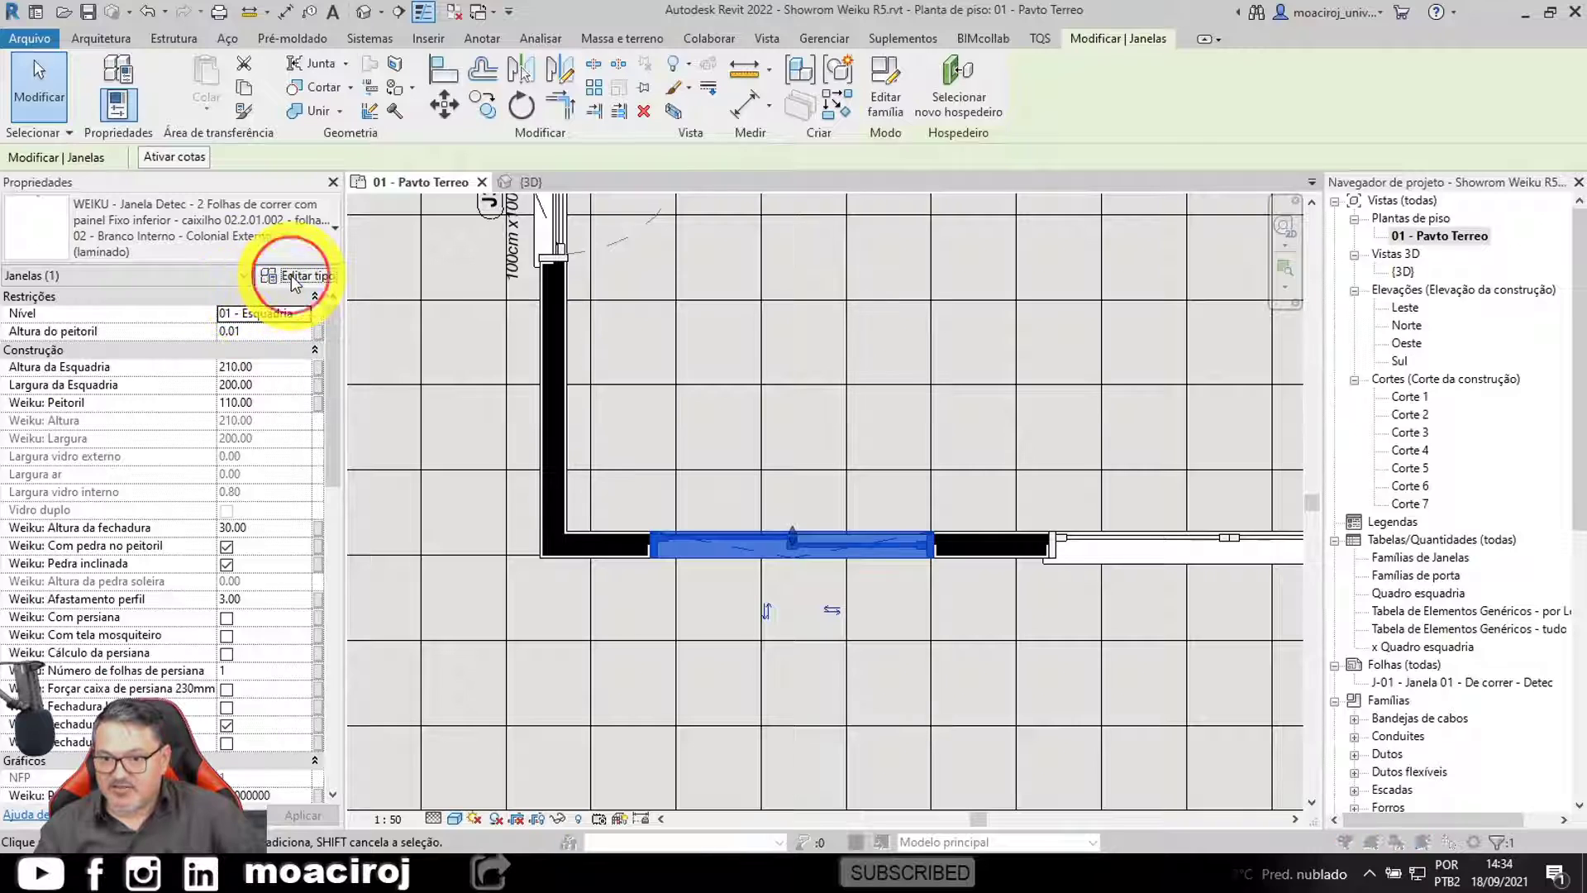
{"action": "left_click", "coordinate": [293, 274]}
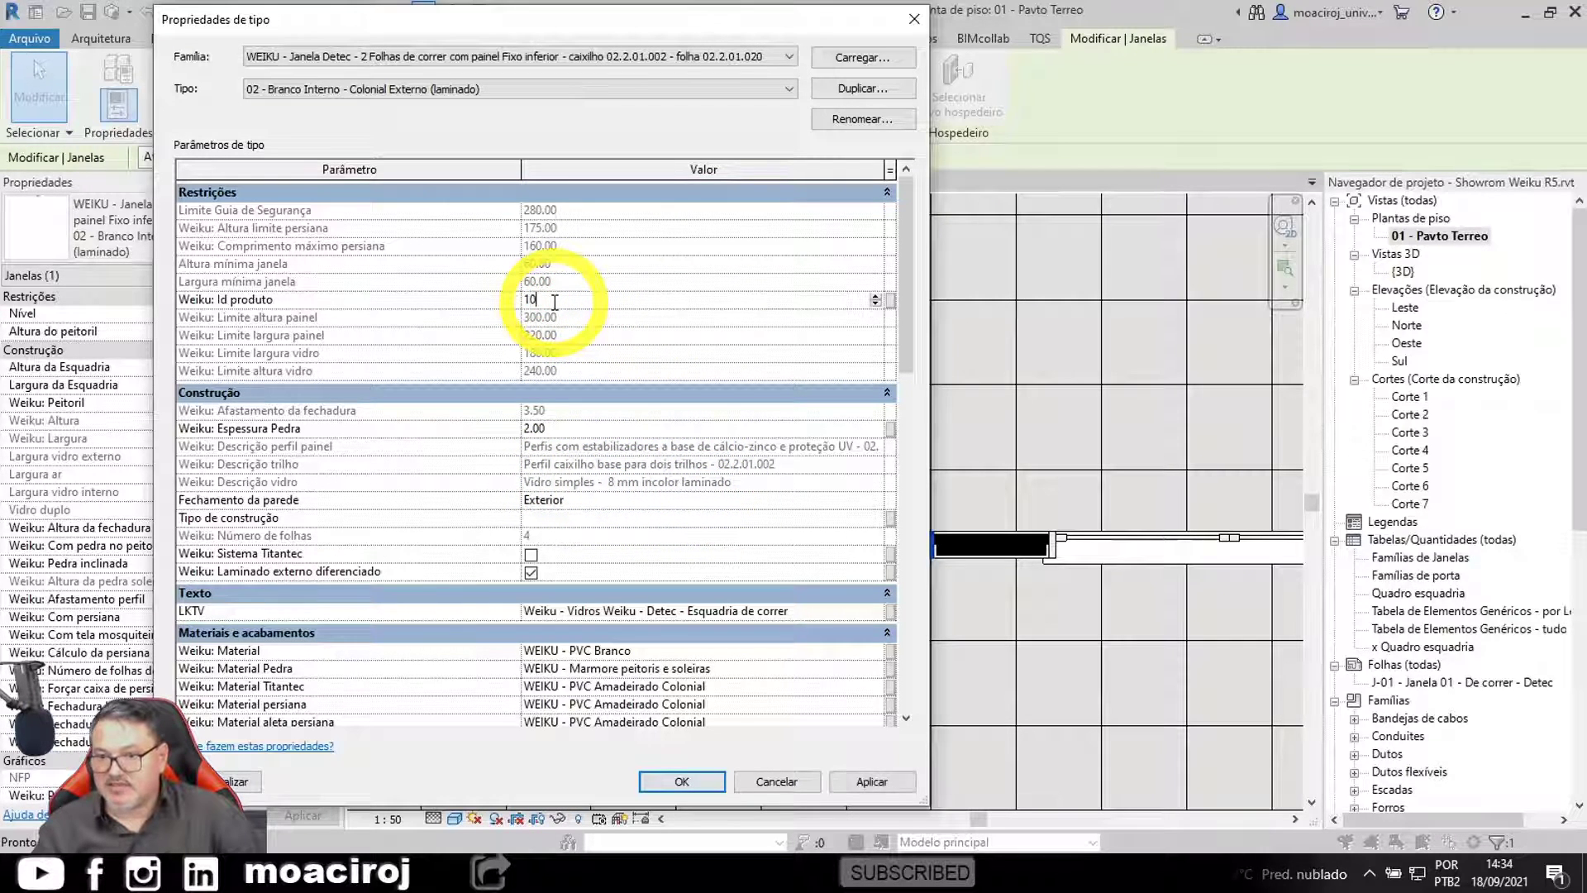
{"action": "key", "text": "Return"}
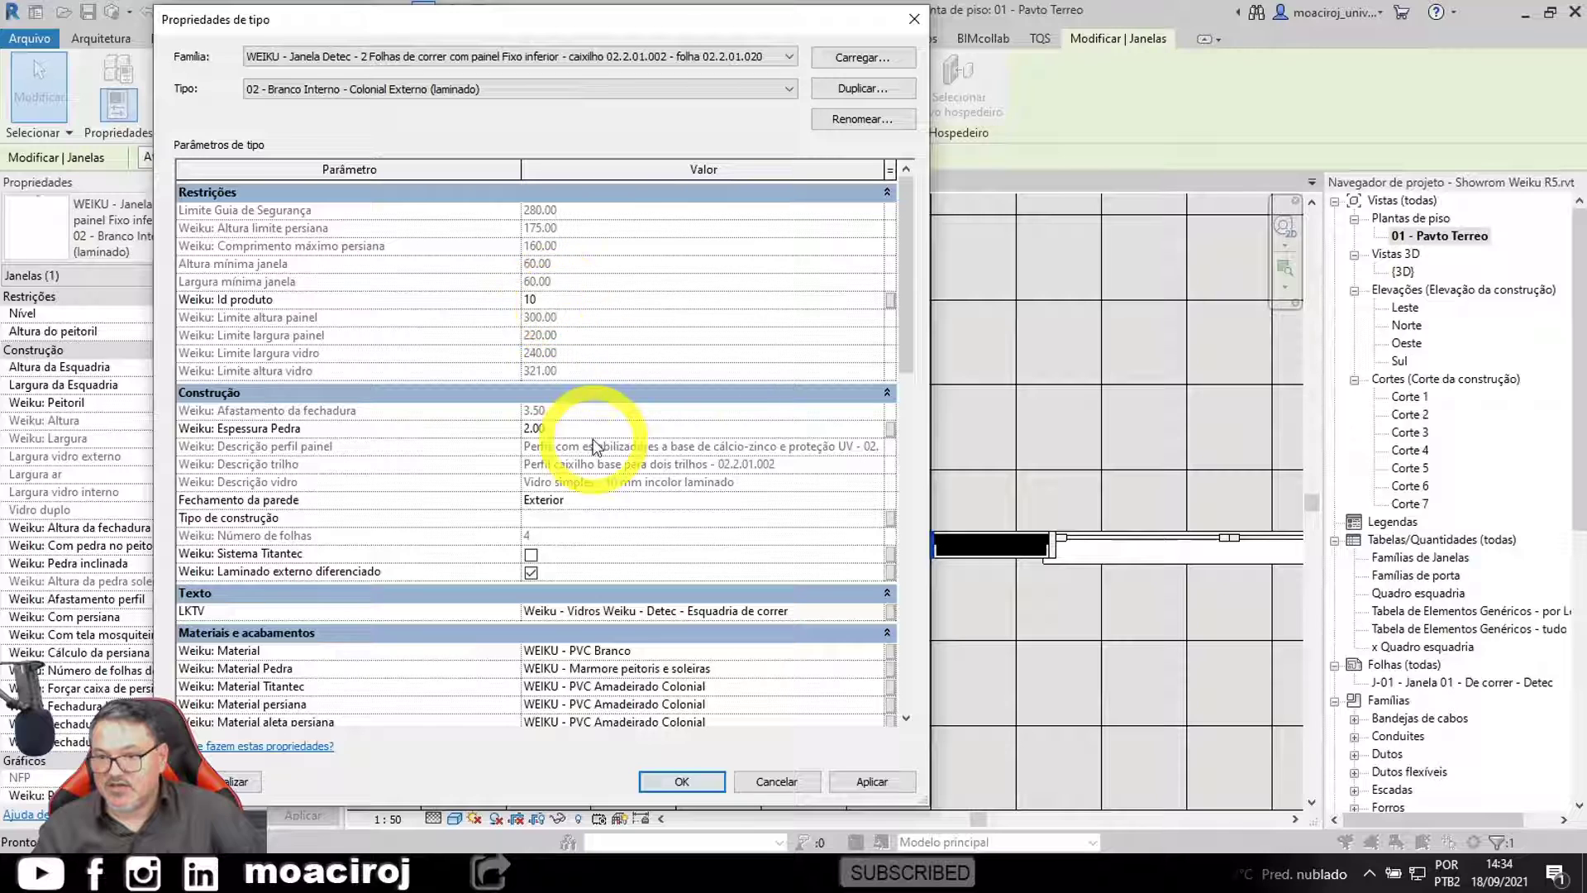
{"action": "left_click", "coordinate": [529, 299]}
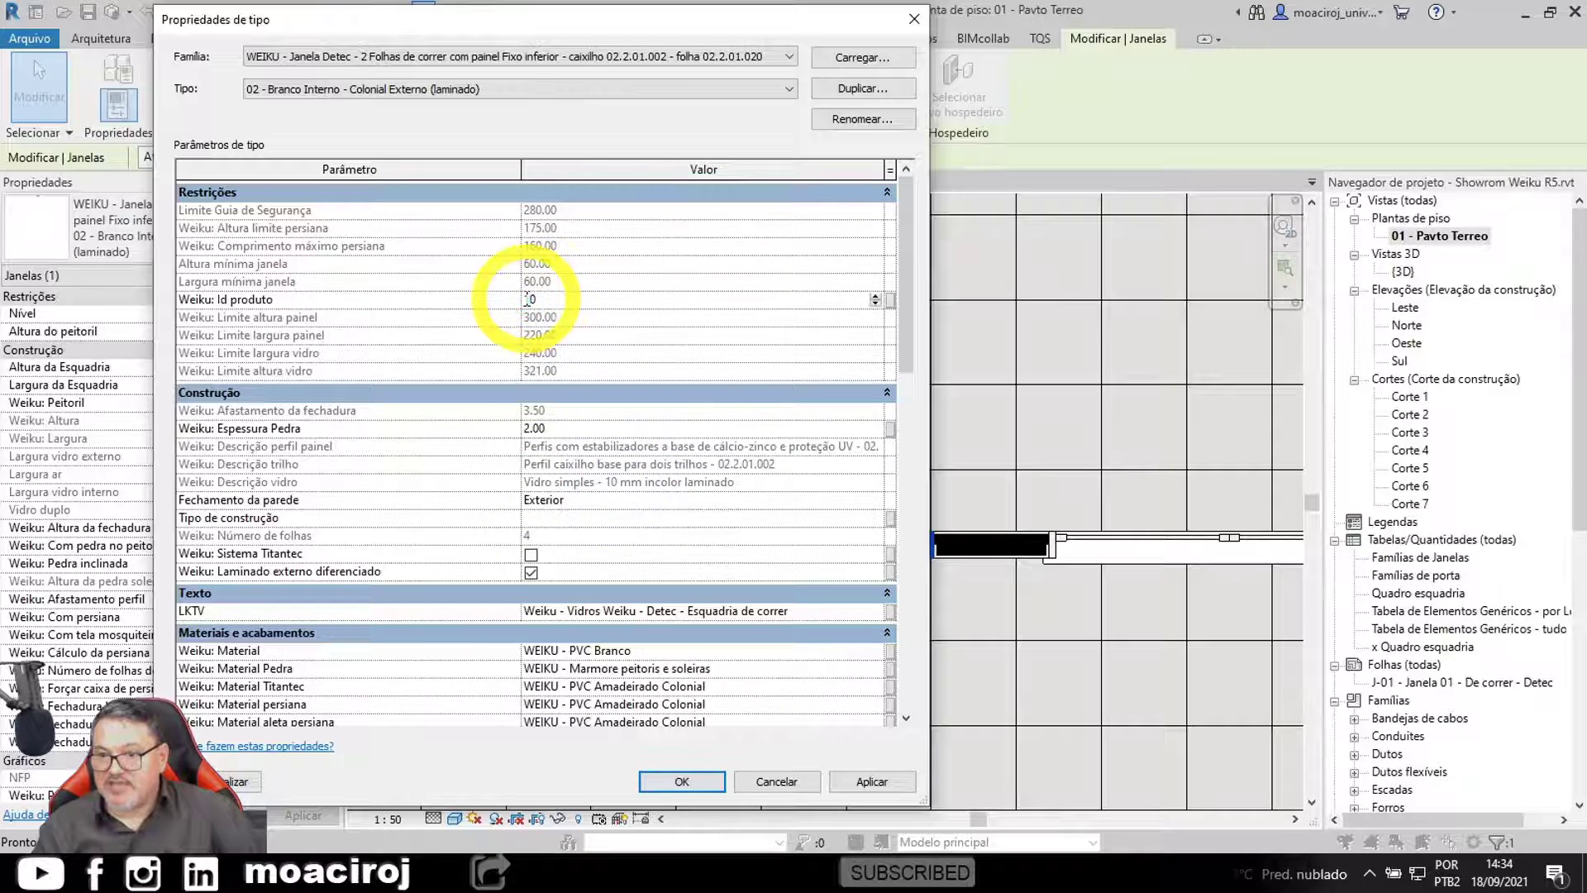
{"action": "type", "text": "31"}
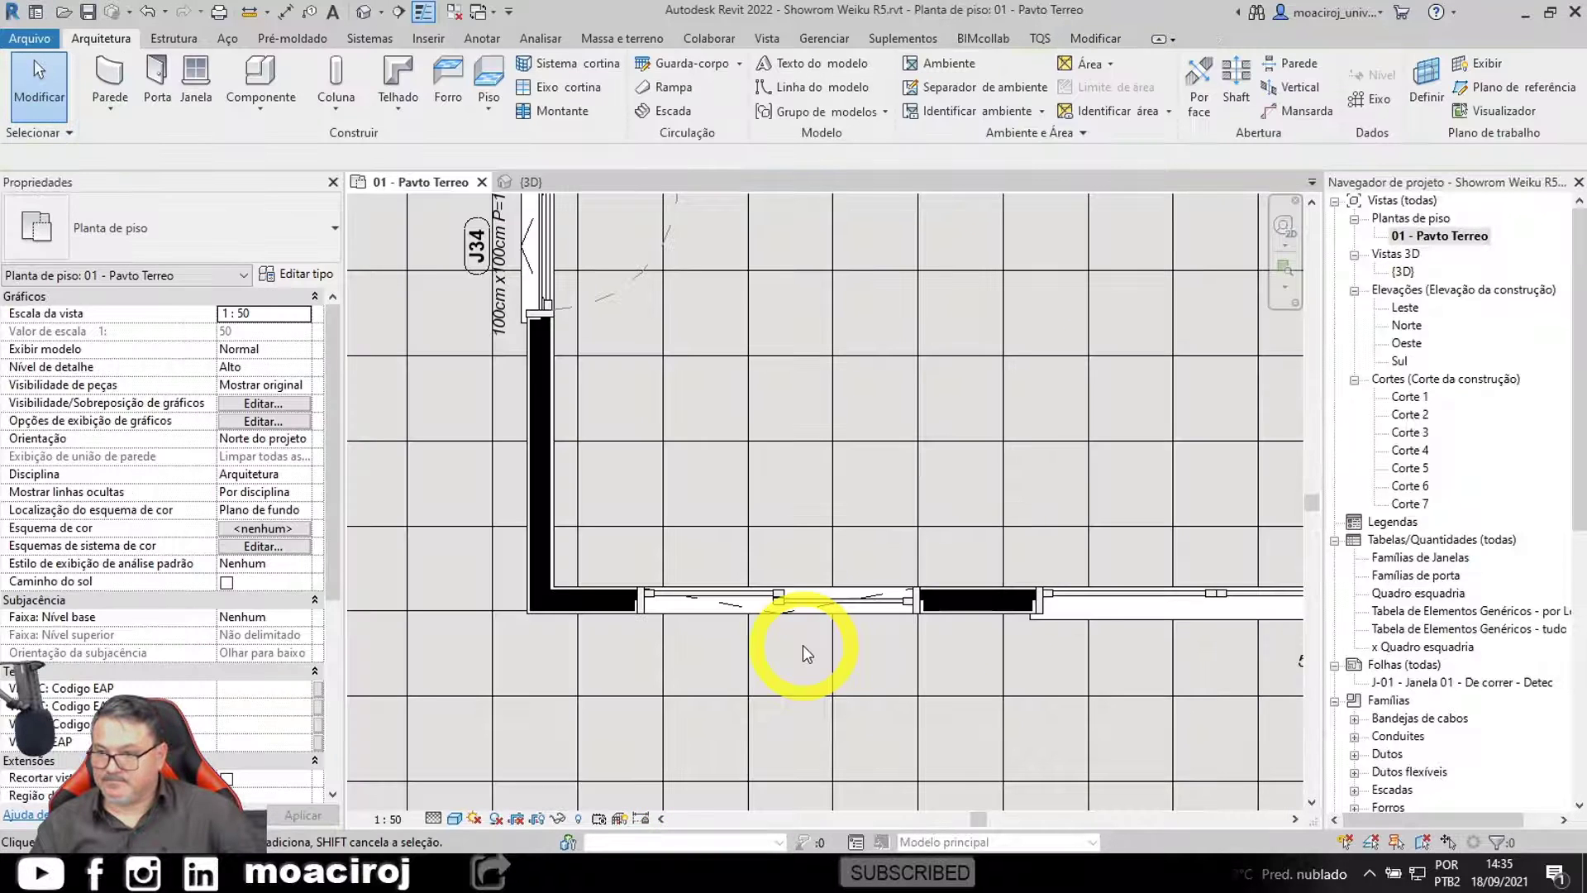
Step: Return to the VISTAMAX building's plan and look closely at one of its central four-leaf sliding doors
{"action": "scroll", "coordinate": [802, 645], "scroll_direction": "down", "scroll_amount": 3}
{"action": "middle_click_drag", "start_coordinate": [804, 648], "coordinate": [691, 207]}
{"action": "scroll", "coordinate": [675, 316], "scroll_direction": "down", "scroll_amount": 2}
{"action": "mouse_move", "coordinate": [806, 439]}
{"action": "middle_mouse_down"}
{"action": "mouse_move", "coordinate": [831, 481]}
{"action": "mouse_move", "coordinate": [498, 244]}
{"action": "middle_mouse_up"}
{"action": "scroll", "coordinate": [806, 438], "scroll_direction": "down", "scroll_amount": 1}
{"action": "middle_click_drag", "start_coordinate": [841, 550], "coordinate": [391, 479]}
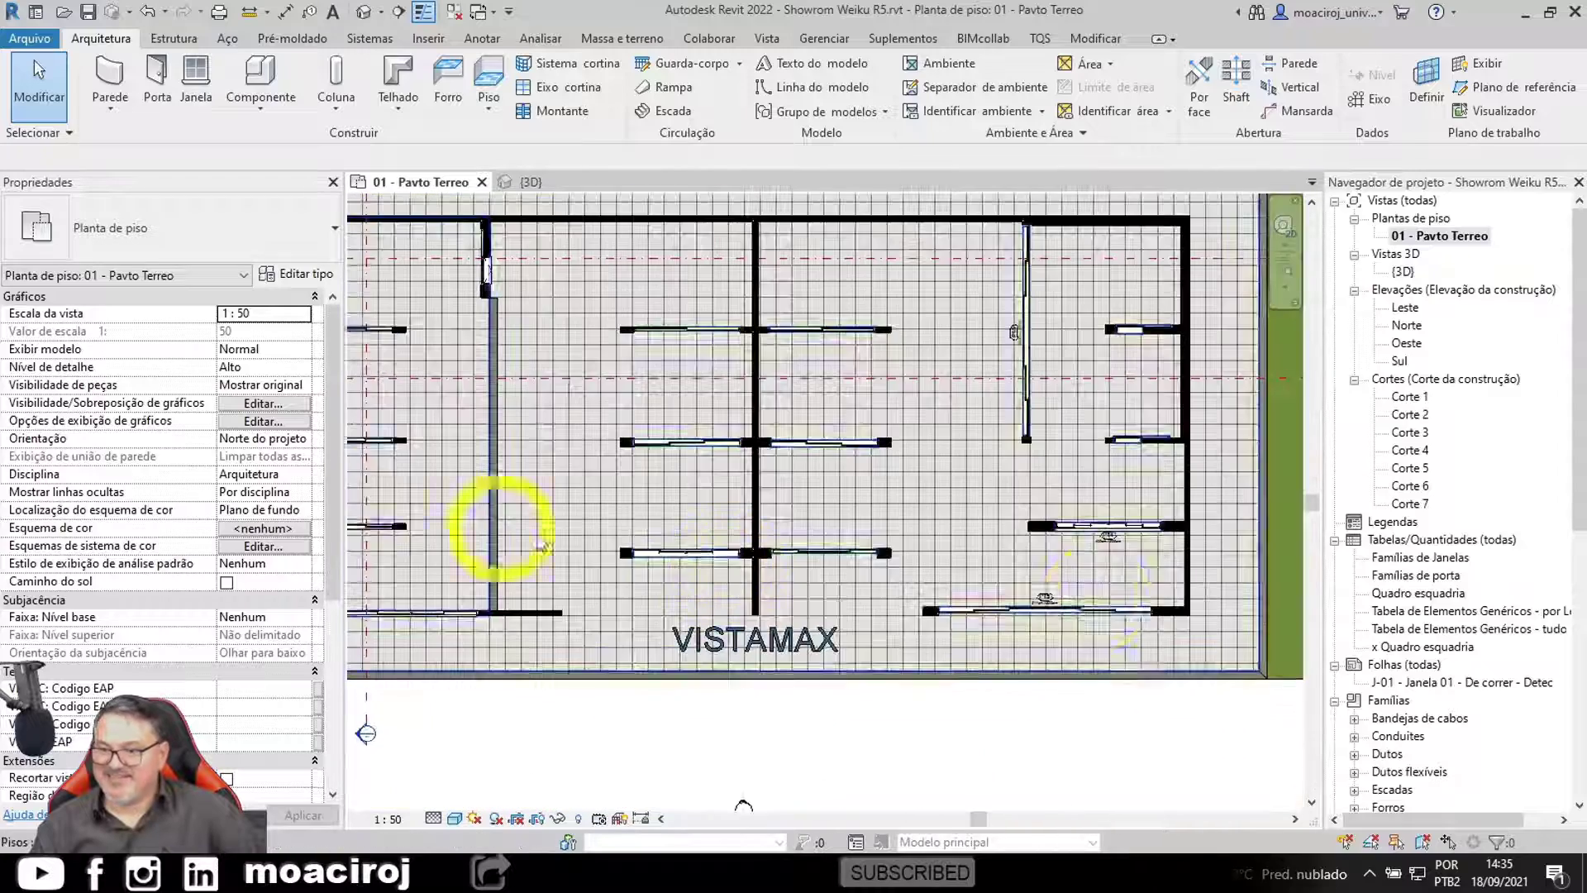
{"action": "scroll", "coordinate": [1099, 598], "scroll_direction": "up", "scroll_amount": 4}
{"action": "scroll", "coordinate": [1048, 601], "scroll_direction": "down", "scroll_amount": 4}
{"action": "middle_click_drag", "start_coordinate": [720, 564], "coordinate": [902, 587]}
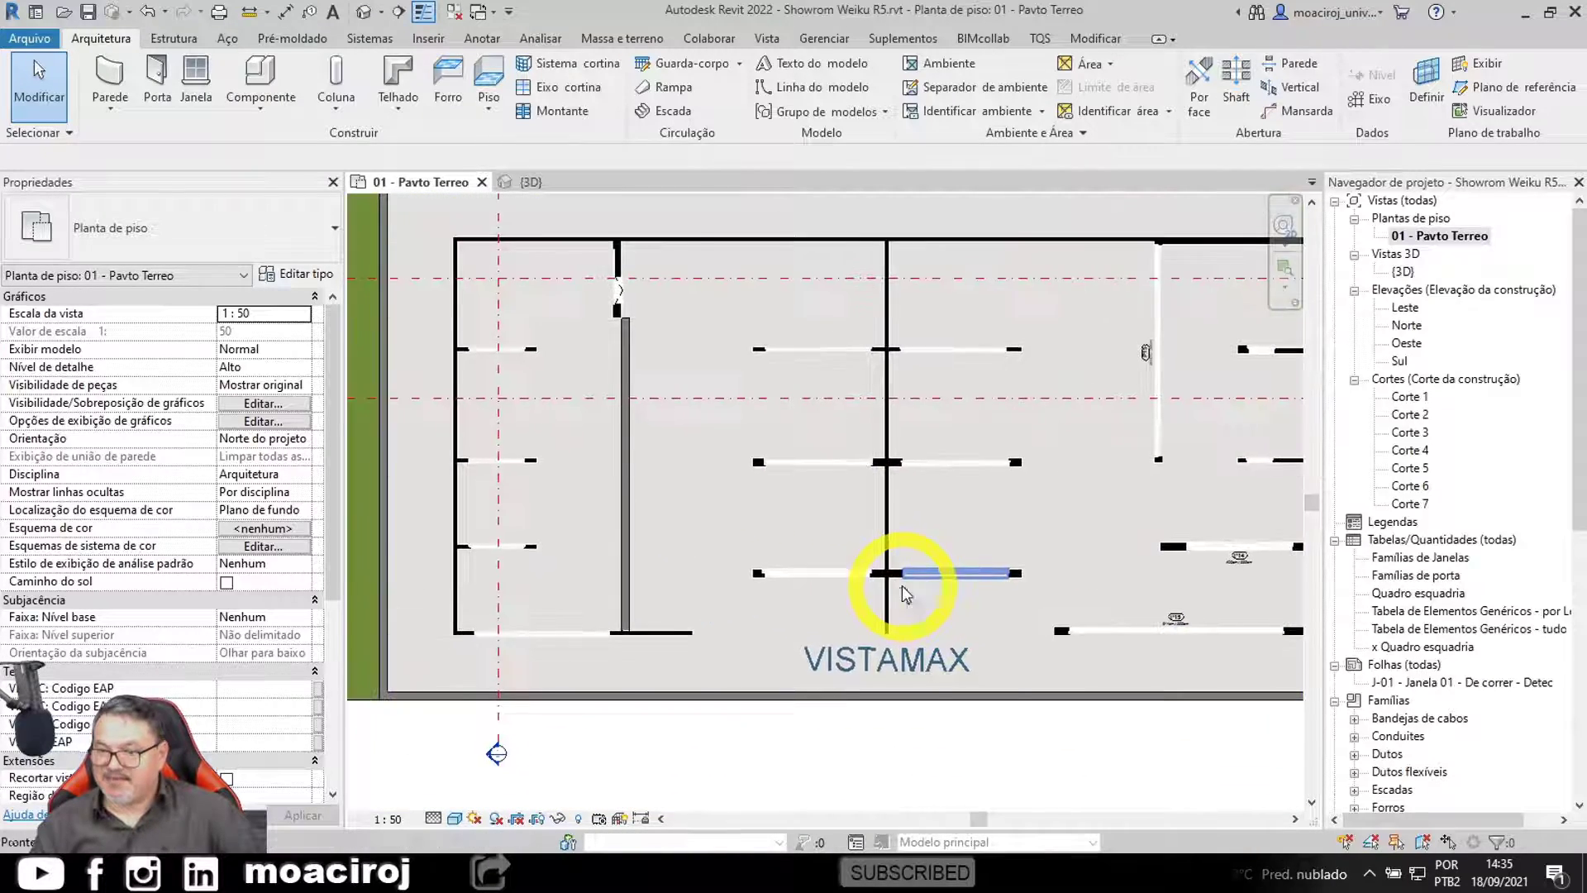
{"action": "scroll", "coordinate": [905, 591], "scroll_direction": "up", "scroll_amount": 8}
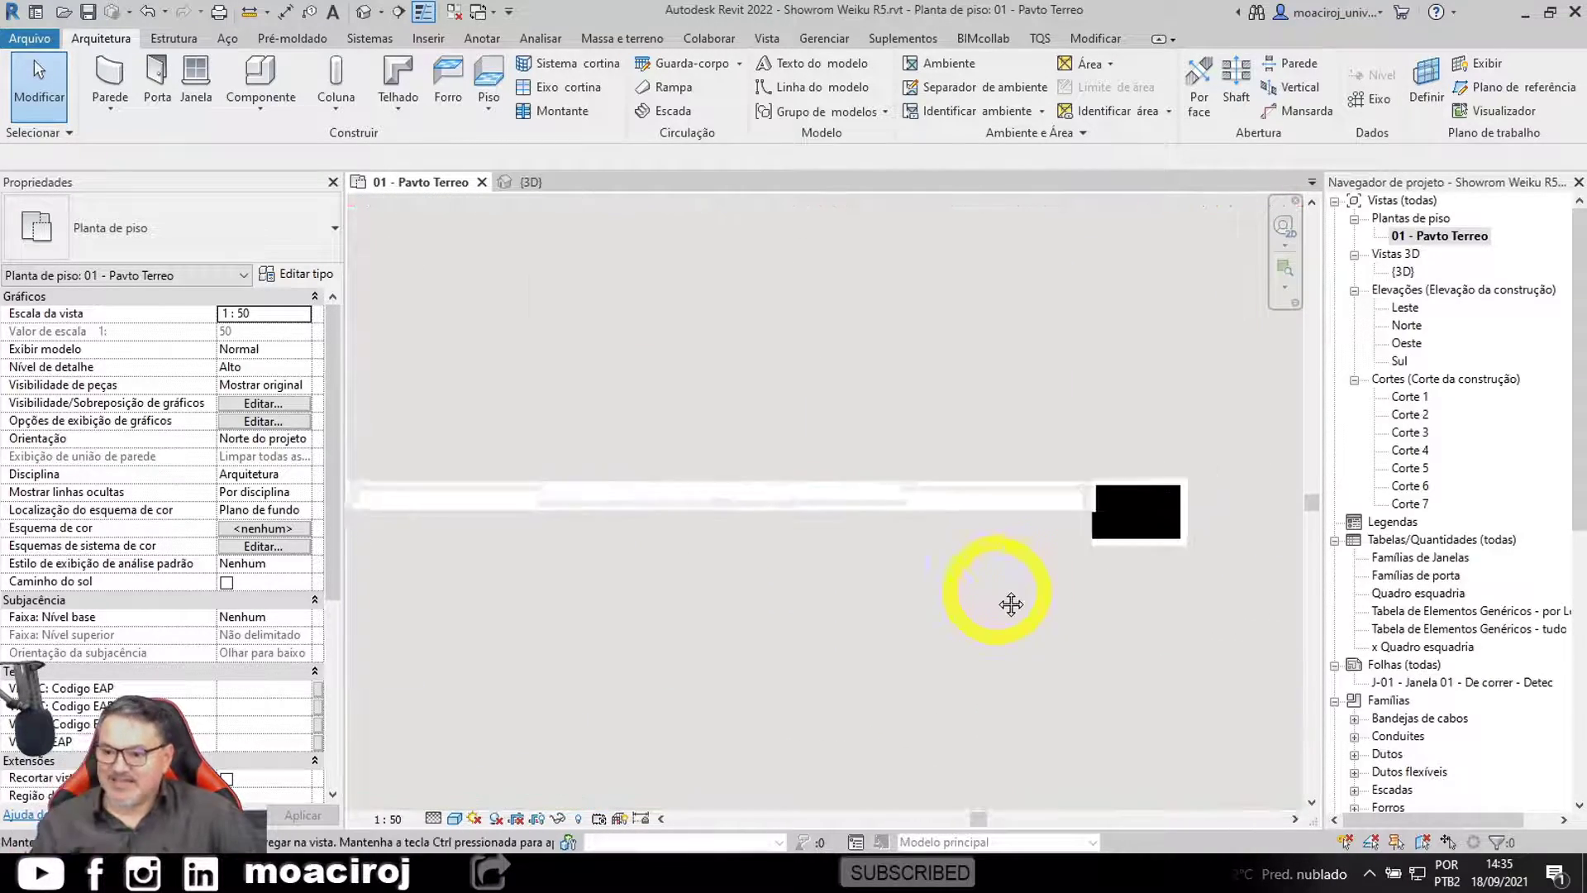
{"action": "scroll", "coordinate": [767, 564], "scroll_direction": "down", "scroll_amount": 2}
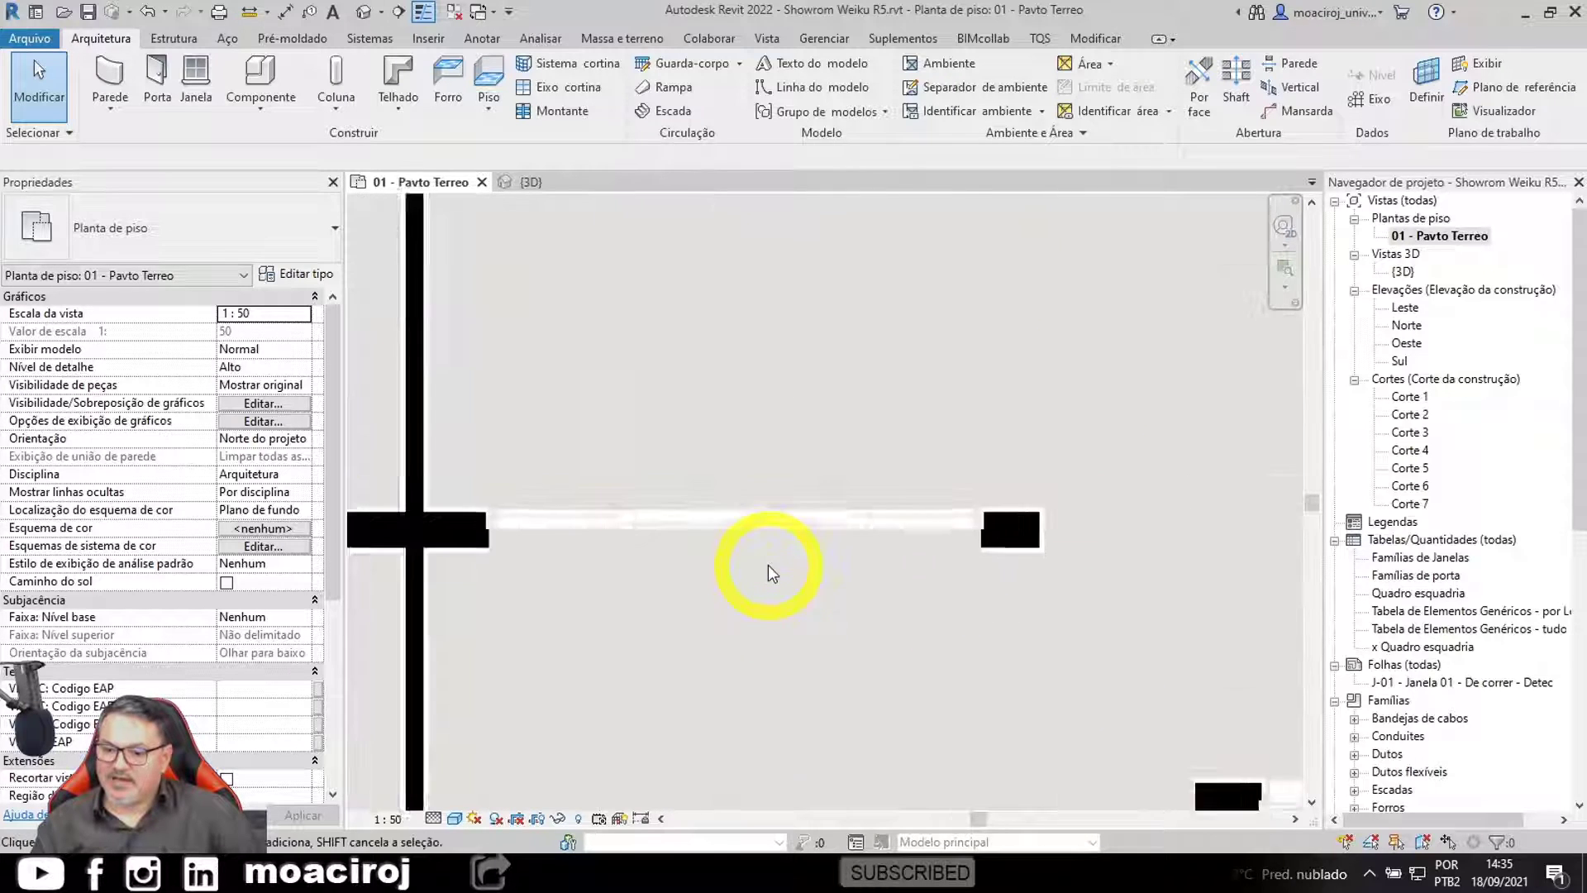
Step: Examine in plan how the frame of sliding door P07 in the DETEC building meets the wall
{"action": "scroll", "coordinate": [767, 564], "scroll_direction": "down", "scroll_amount": 6}
{"action": "middle_click_drag", "start_coordinate": [568, 454], "coordinate": [1124, 890]}
{"action": "middle_click_drag", "start_coordinate": [983, 463], "coordinate": [942, 684]}
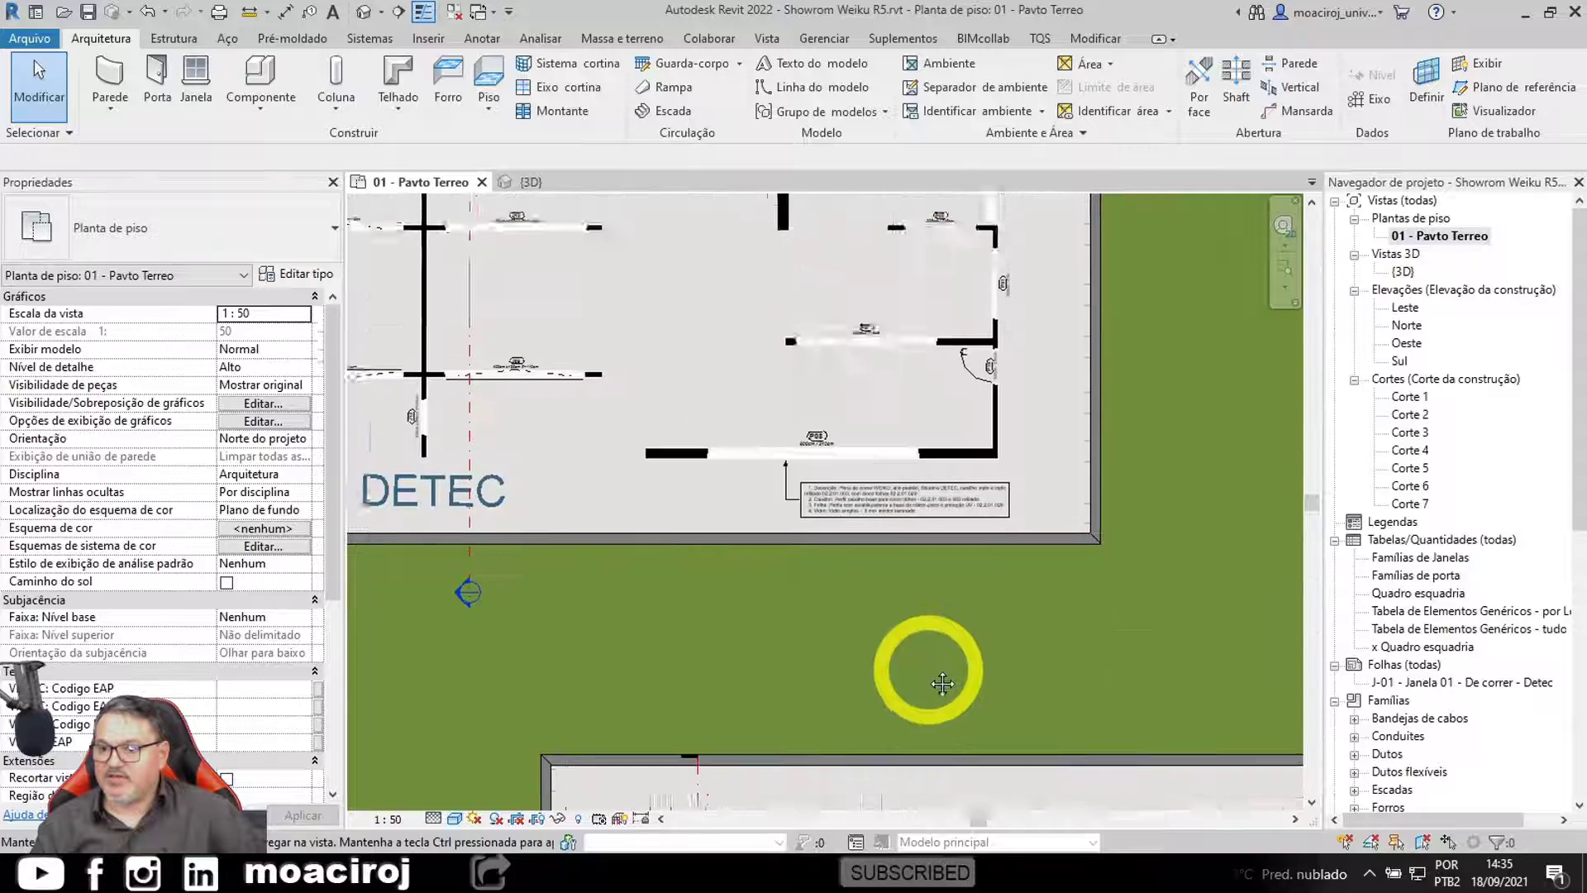
{"action": "scroll", "coordinate": [864, 361], "scroll_direction": "up", "scroll_amount": 3}
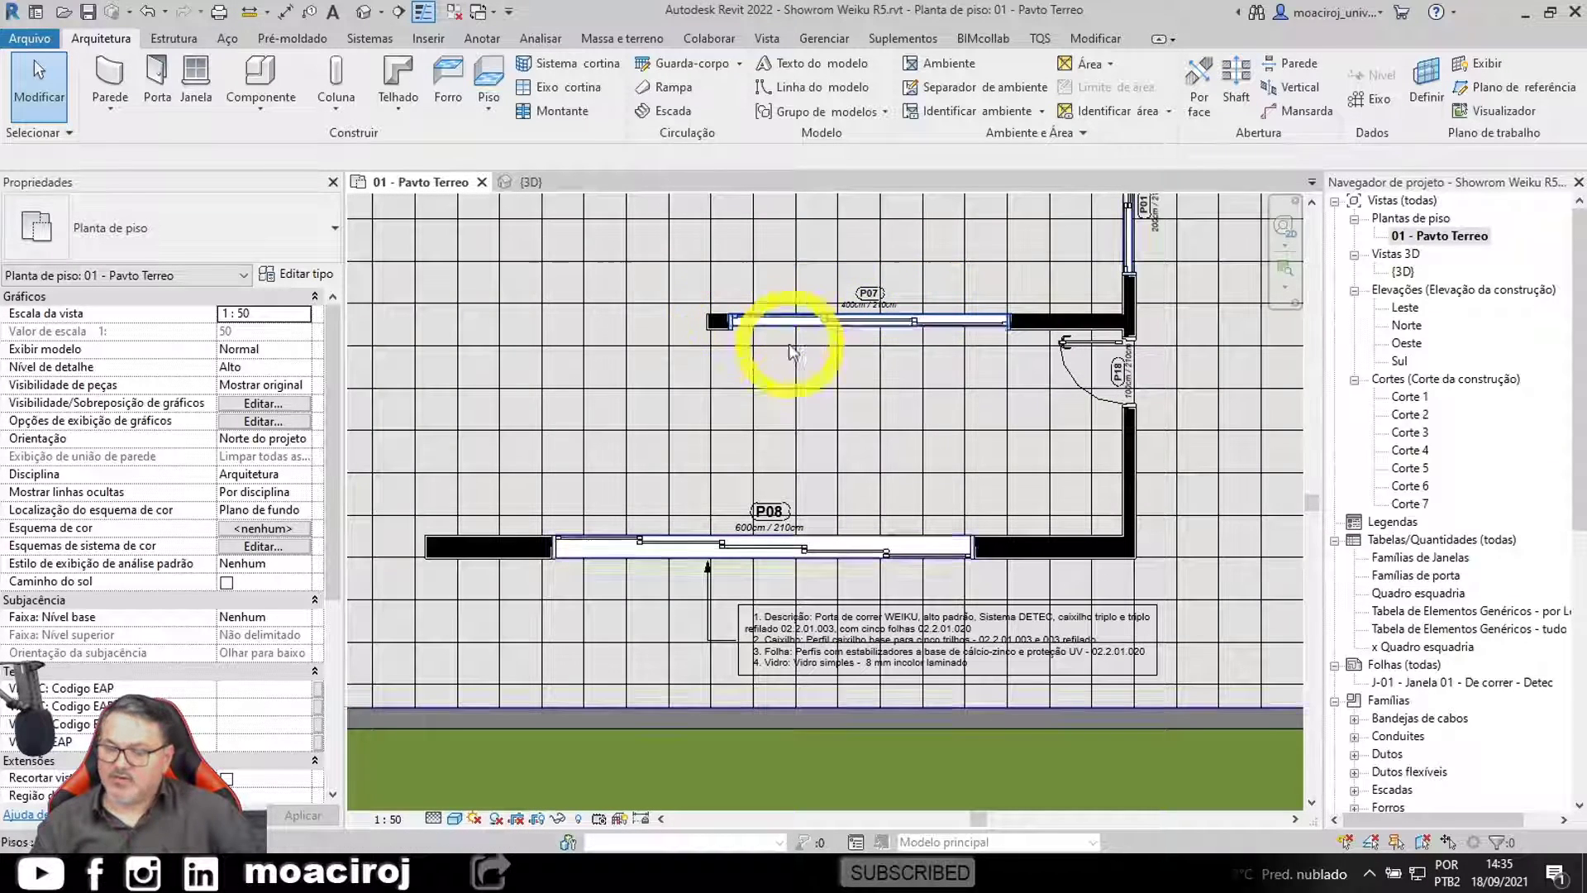
{"action": "scroll", "coordinate": [939, 334], "scroll_direction": "up", "scroll_amount": 4}
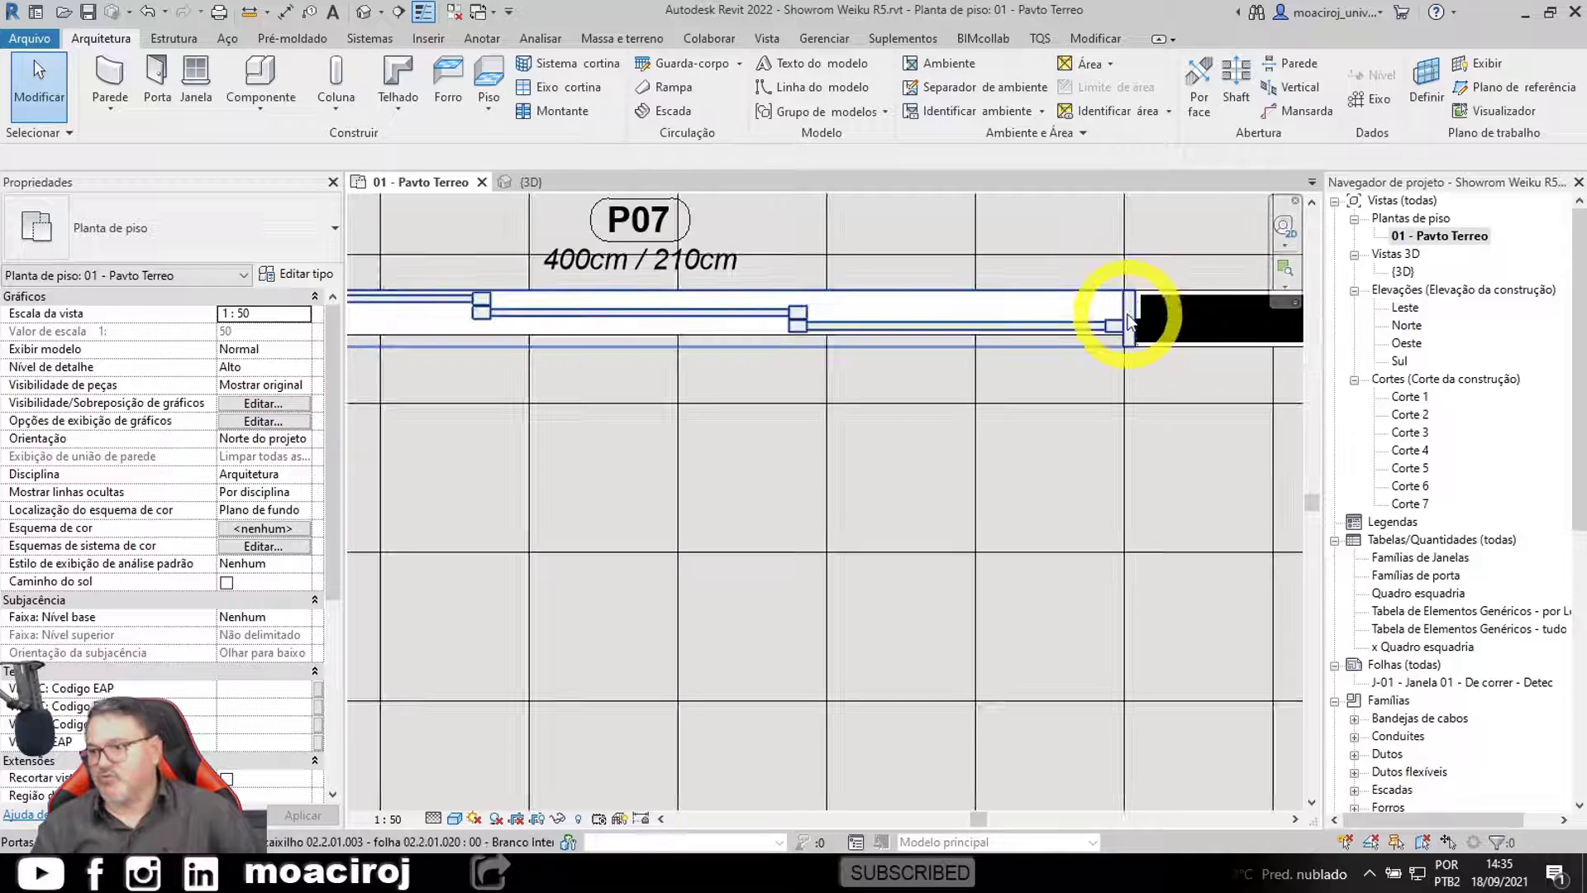
{"action": "scroll", "coordinate": [1157, 306], "scroll_direction": "down", "scroll_amount": 5}
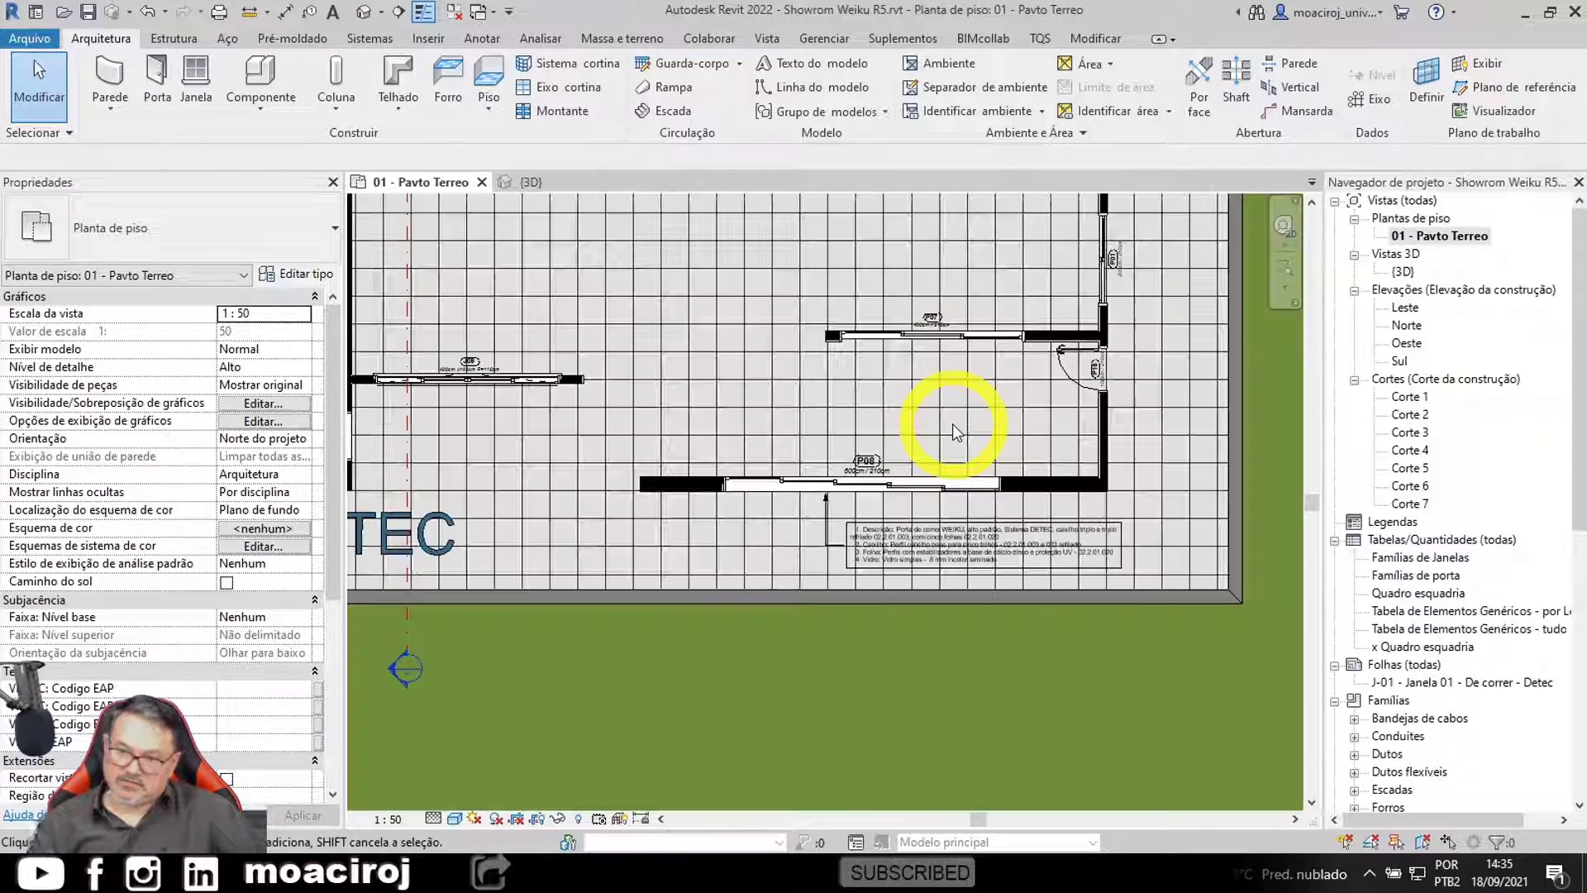
Step: Examine the recessed jamb of the matte black double-track door beside the central wall, just above the VISTAMAX label
{"action": "scroll", "coordinate": [952, 425], "scroll_direction": "down", "scroll_amount": 3}
{"action": "middle_click_drag", "start_coordinate": [952, 424], "coordinate": [820, 83]}
{"action": "middle_click_drag", "start_coordinate": [1006, 599], "coordinate": [827, 256]}
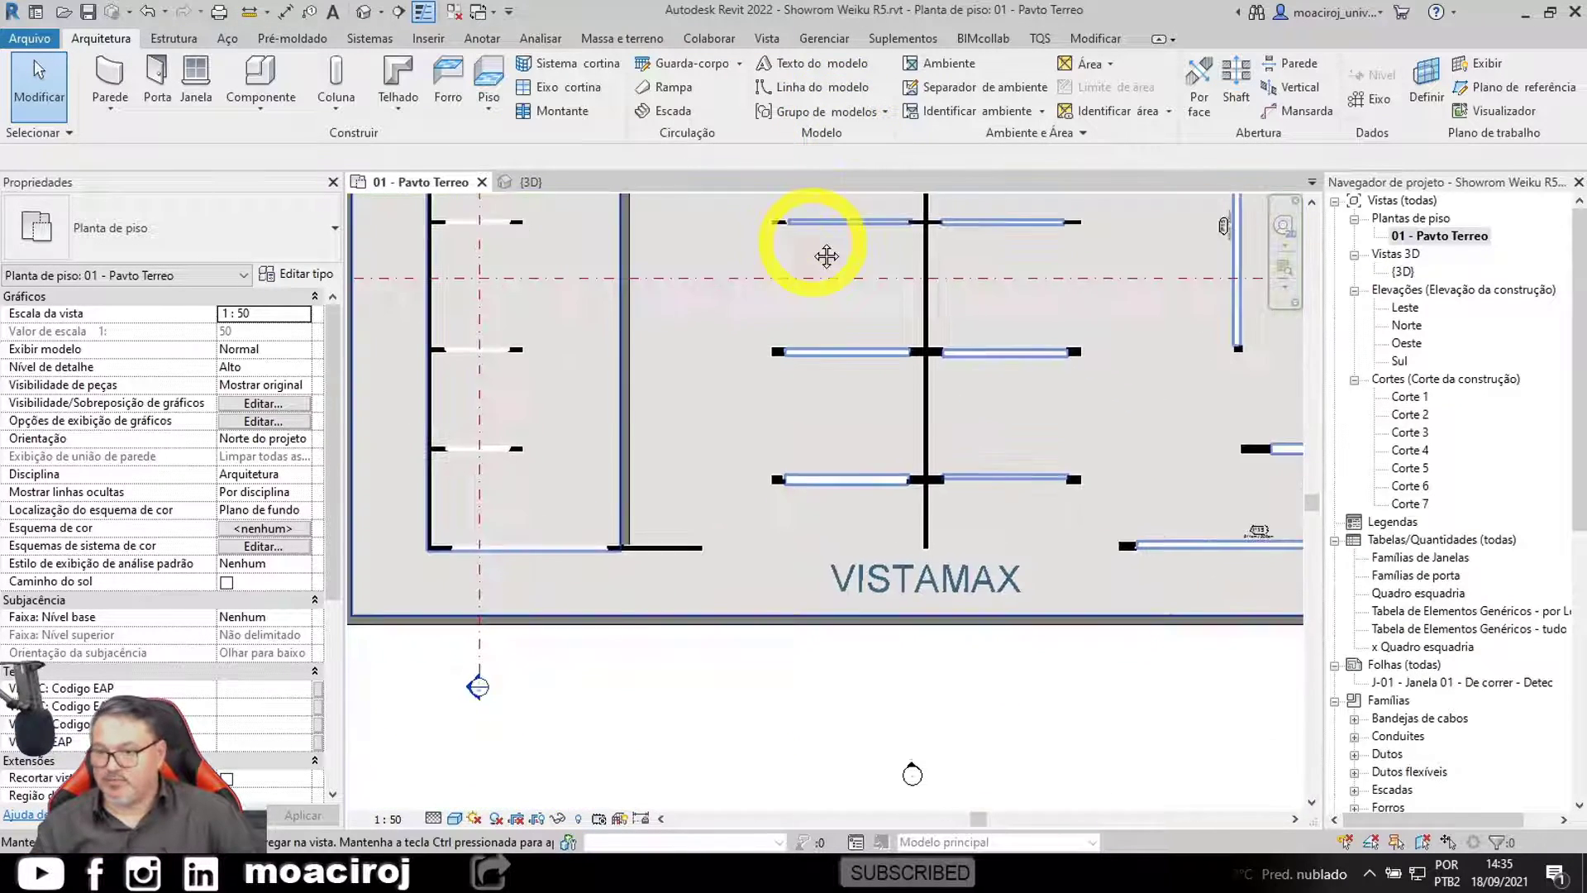
{"action": "scroll", "coordinate": [1019, 653], "scroll_direction": "up", "scroll_amount": 2}
{"action": "middle_click_drag", "start_coordinate": [1002, 543], "coordinate": [933, 598]}
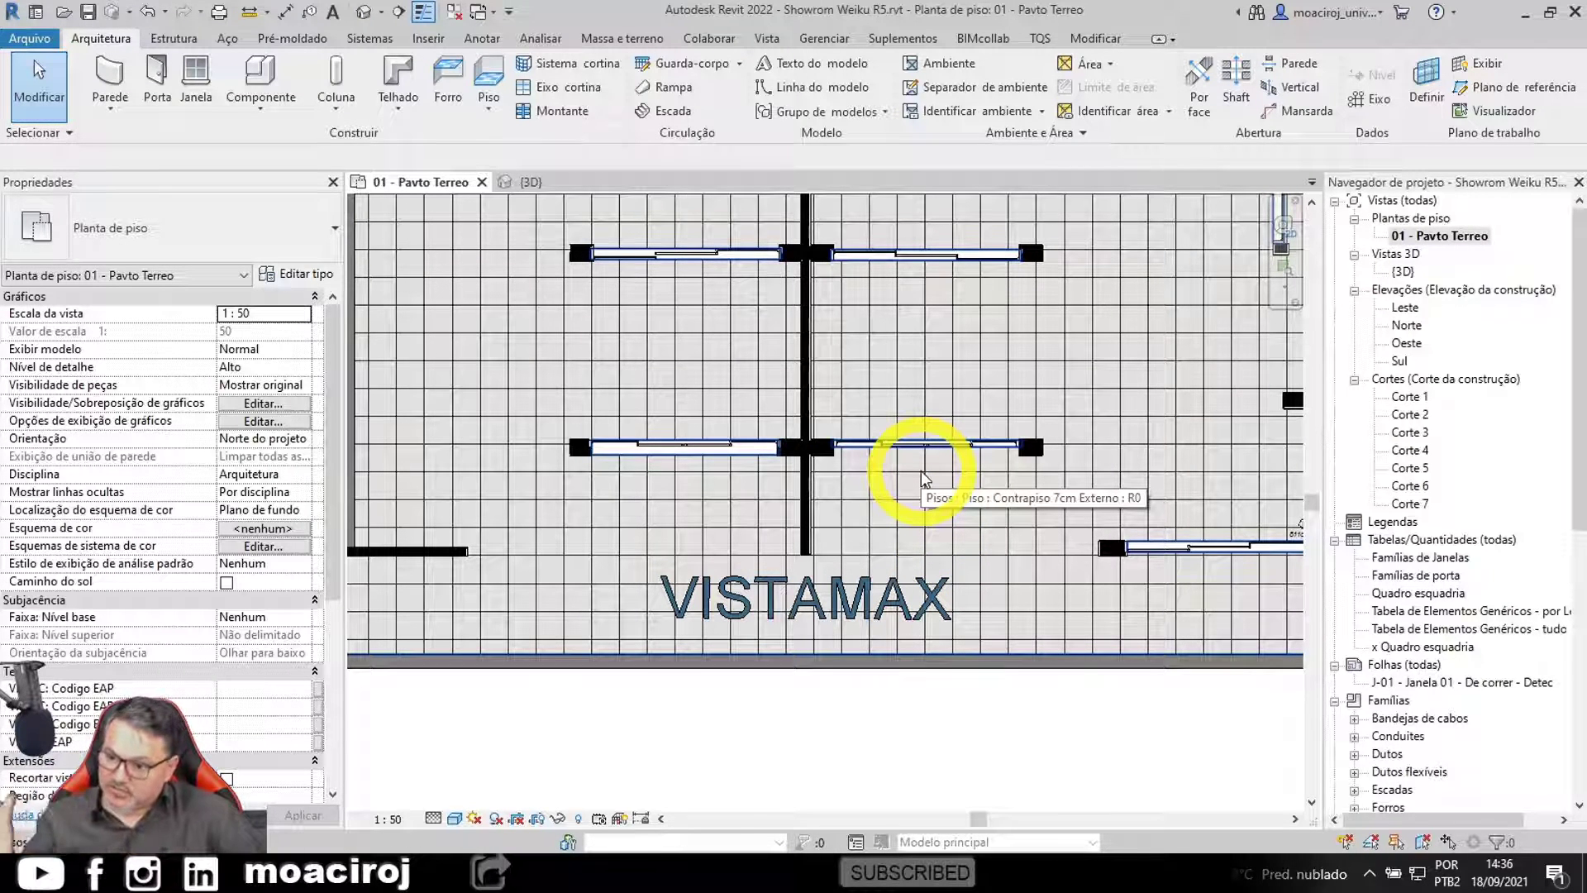
{"action": "middle_click_drag", "start_coordinate": [904, 506], "coordinate": [680, 539]}
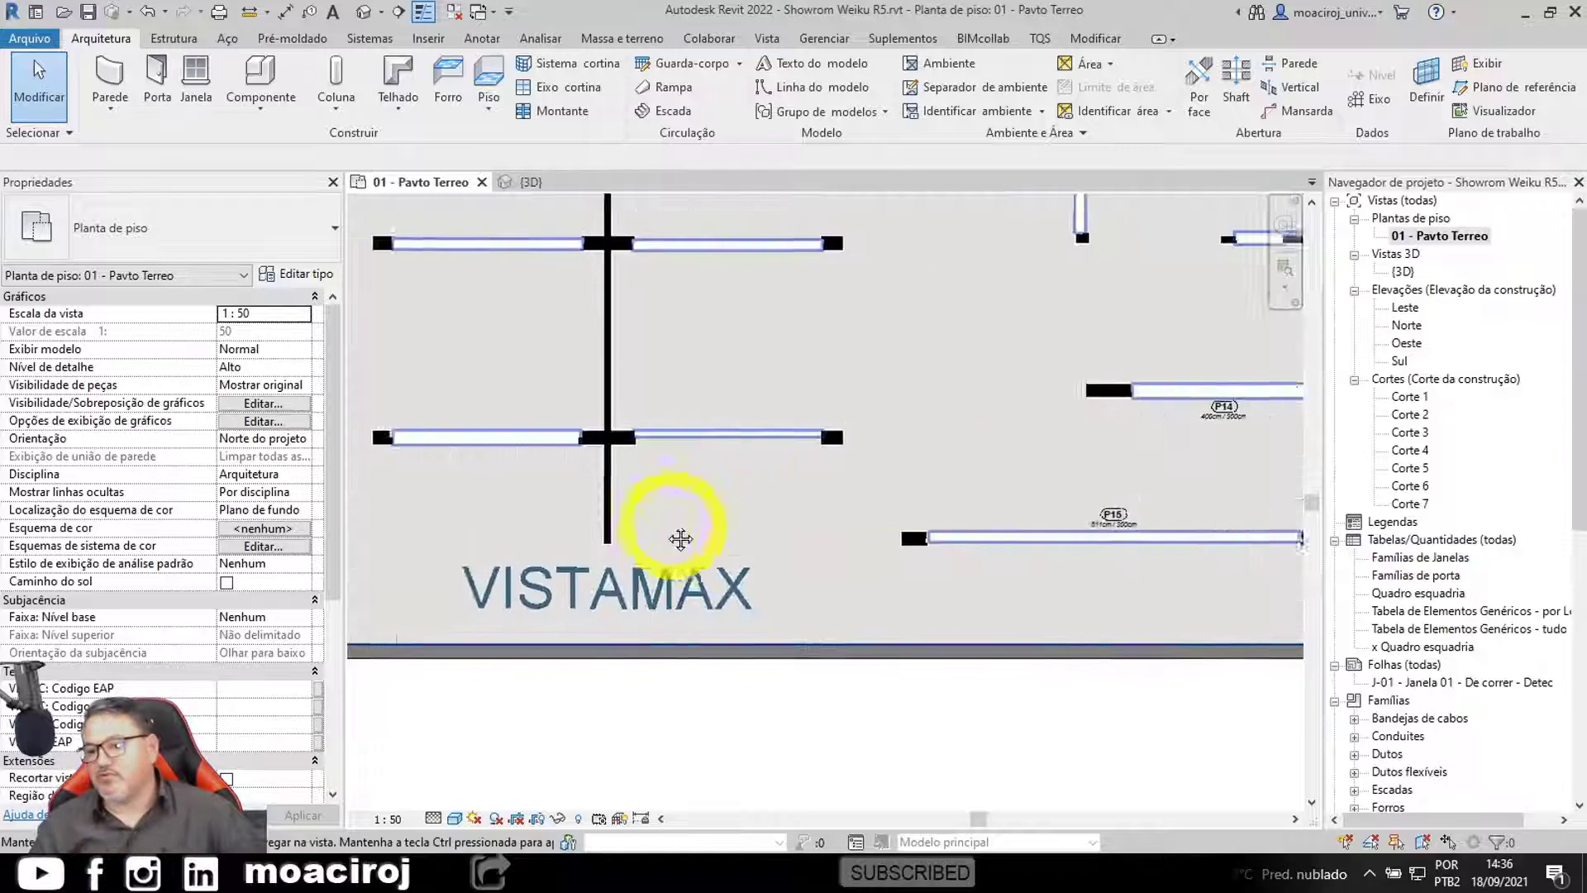
{"action": "scroll", "coordinate": [694, 532], "scroll_direction": "up", "scroll_amount": 5}
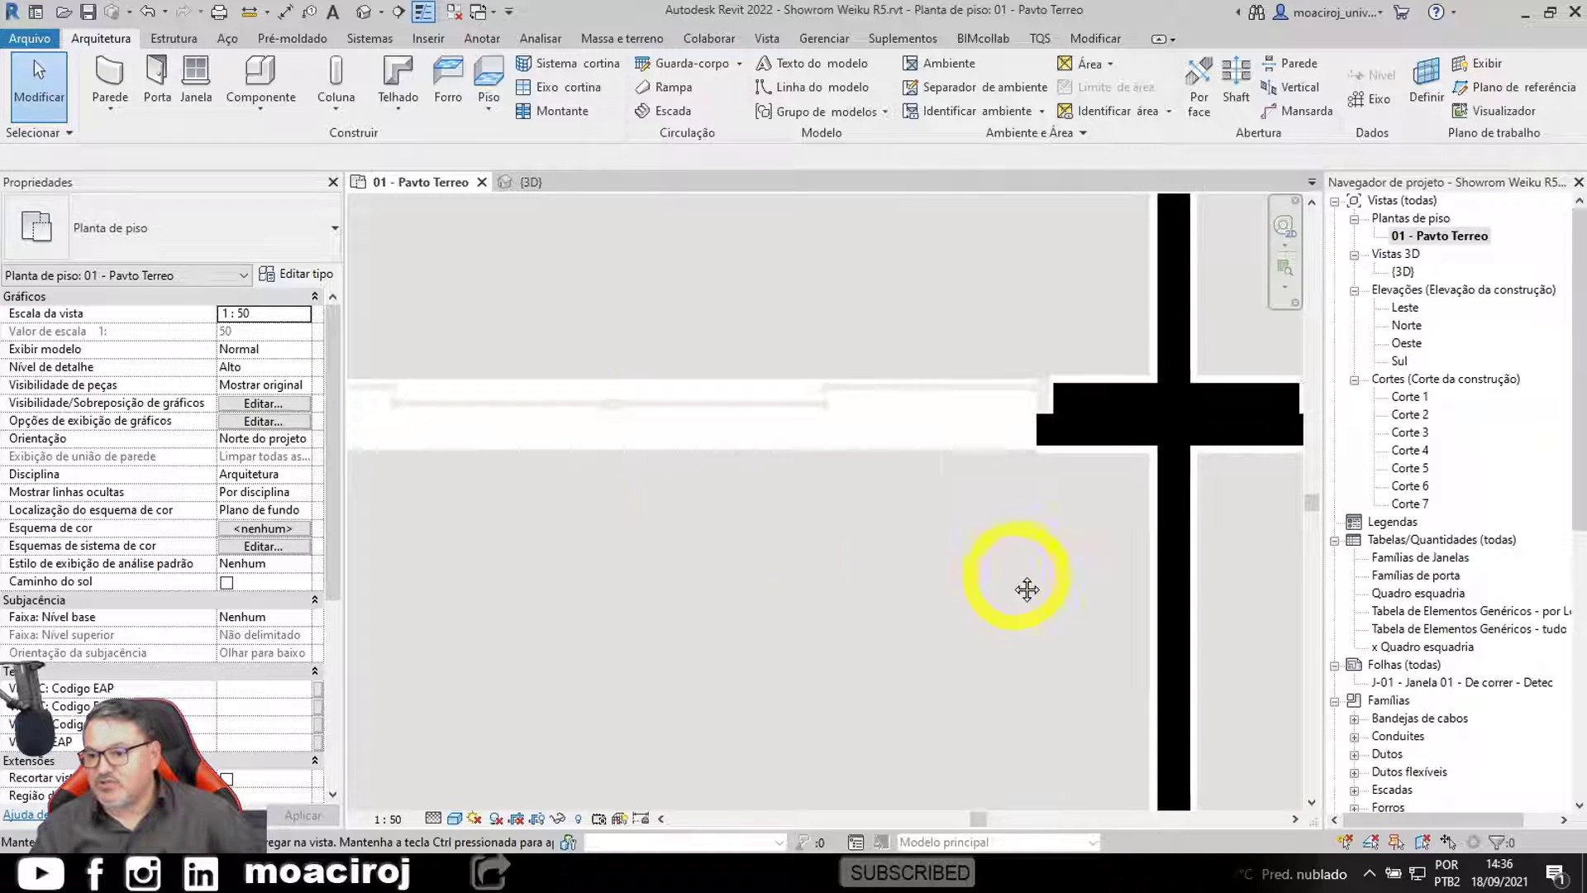
{"action": "middle_click_drag", "start_coordinate": [1027, 589], "coordinate": [736, 562]}
{"action": "scroll", "coordinate": [755, 521], "scroll_direction": "up", "scroll_amount": 3}
{"action": "middle_click_drag", "start_coordinate": [786, 372], "coordinate": [852, 546]}
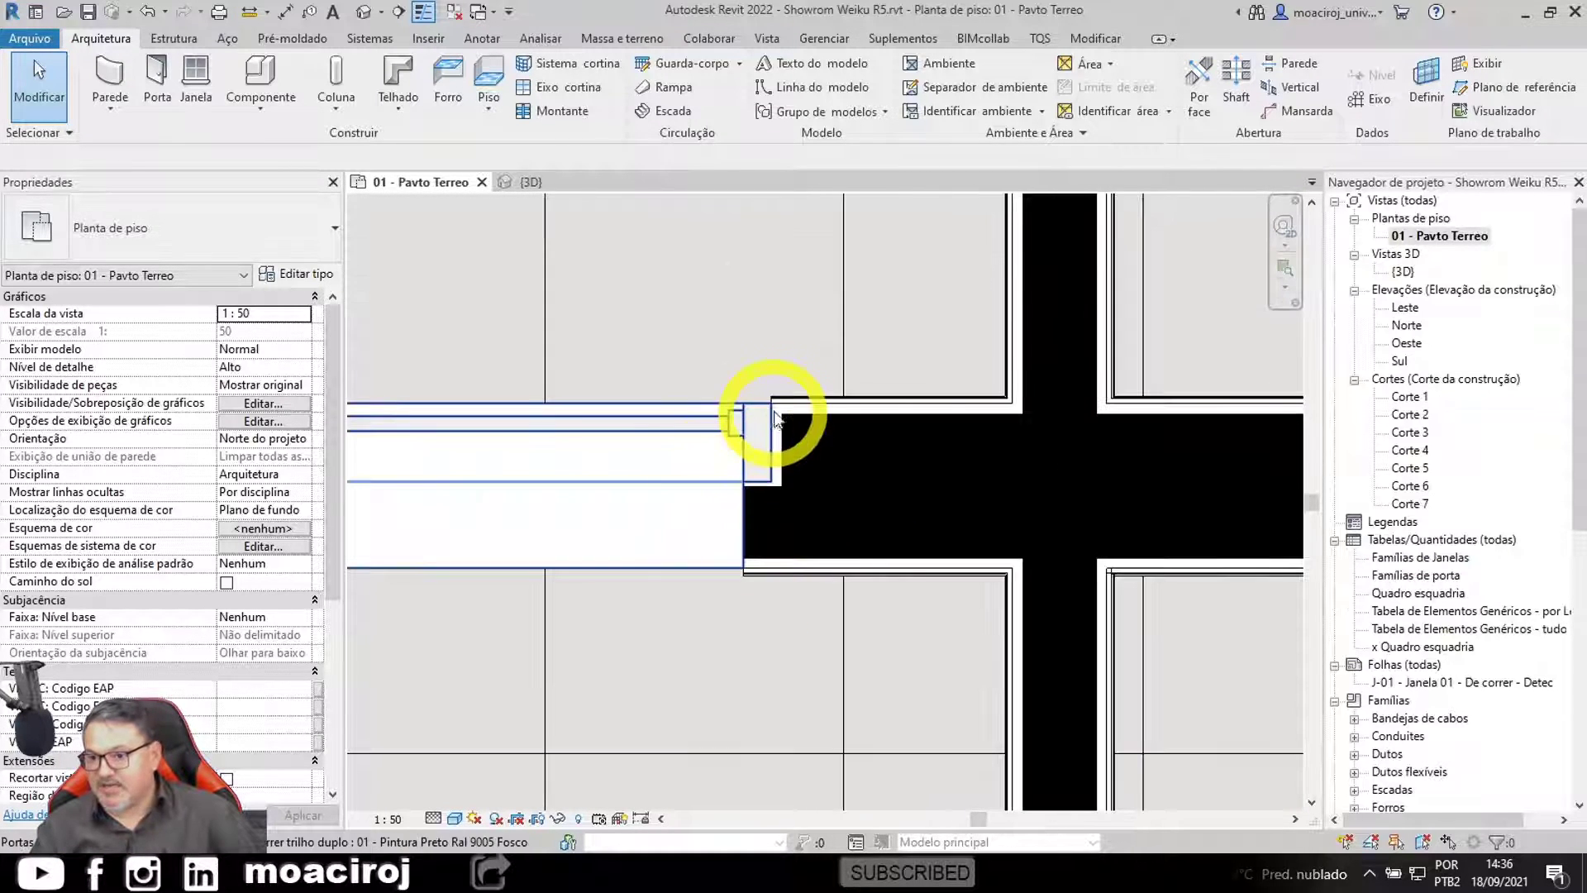
Step: Turn on Weiku: Esquadria Embutida for the neighbouring four-leaf Minimalista door in dark Corten finish and check its jamb in plan
{"action": "scroll", "coordinate": [806, 490], "scroll_direction": "down", "scroll_amount": 2}
{"action": "middle_click_drag", "start_coordinate": [978, 547], "coordinate": [650, 553]}
{"action": "scroll", "coordinate": [837, 516], "scroll_direction": "up", "scroll_amount": 2}
{"action": "scroll", "coordinate": [849, 455], "scroll_direction": "down", "scroll_amount": 2}
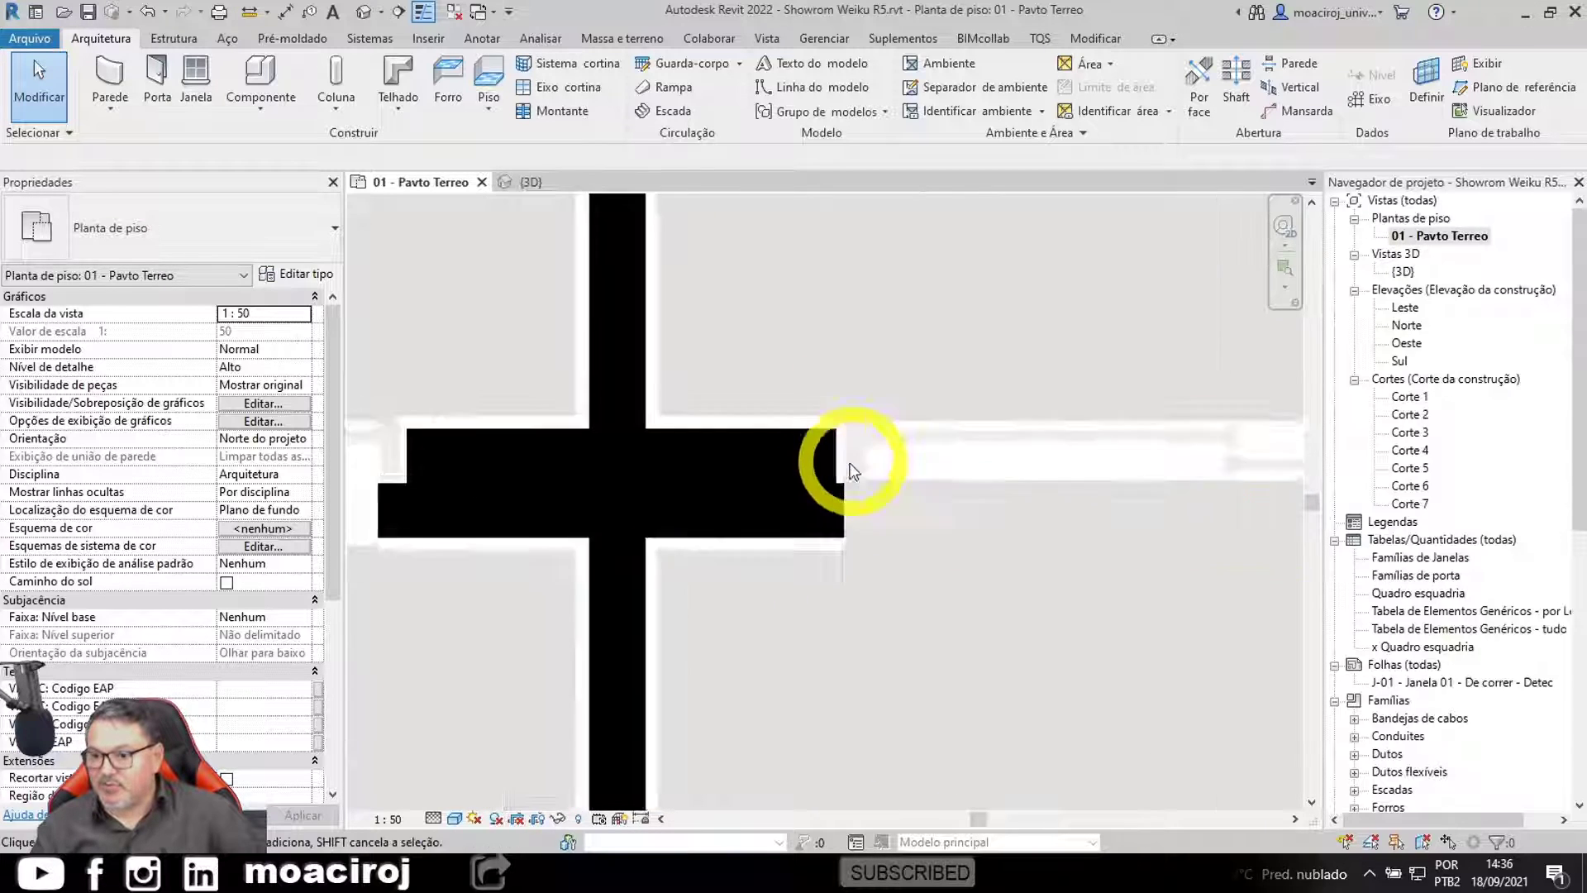
{"action": "left_click", "coordinate": [926, 473]}
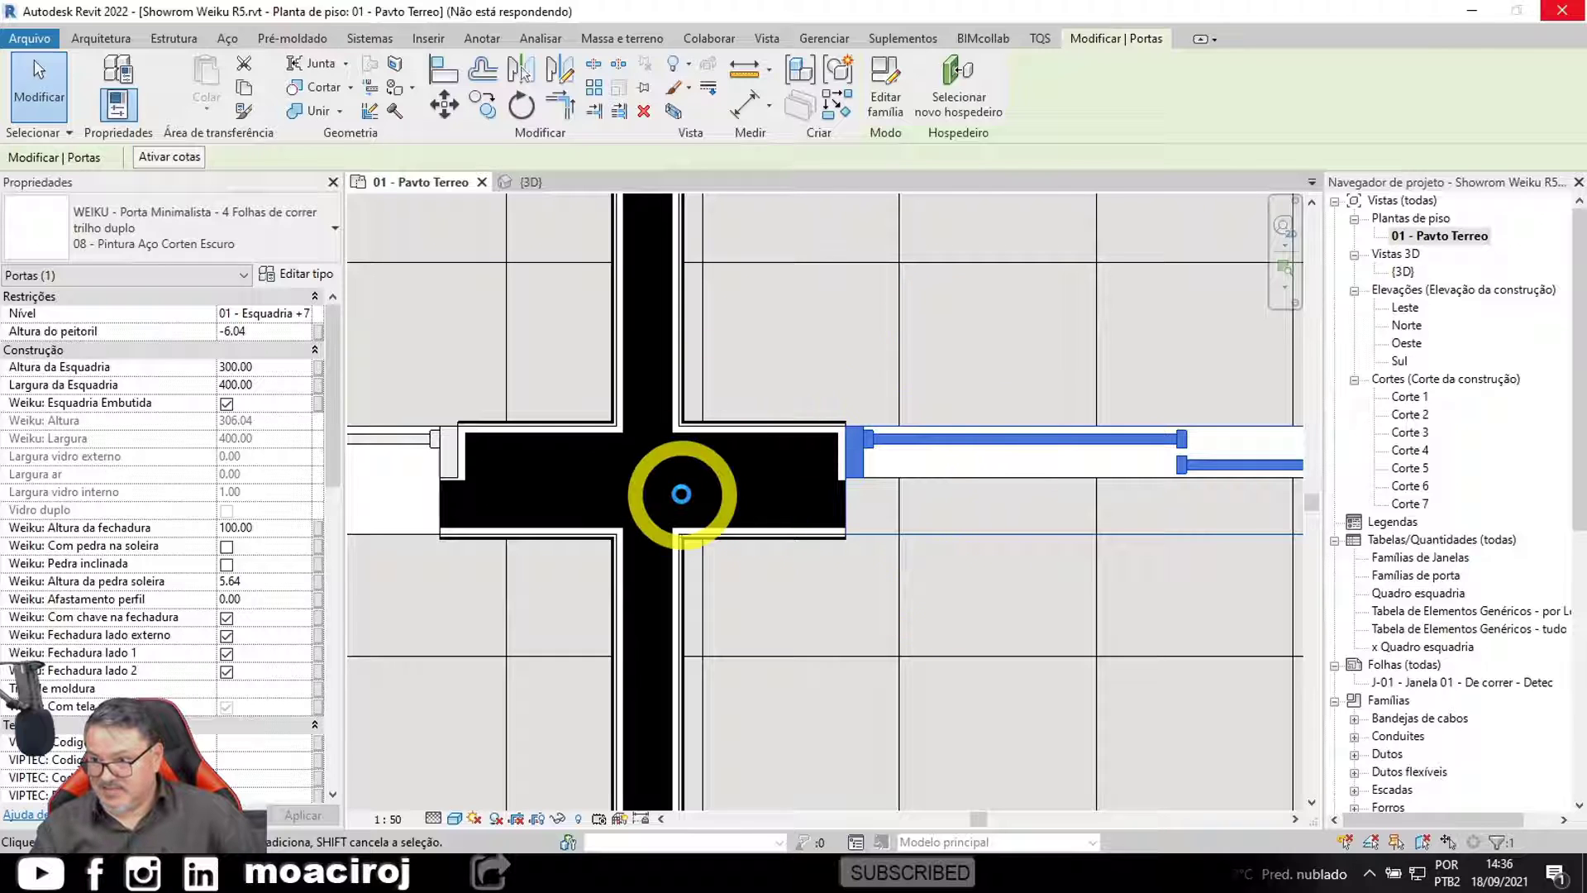
{"action": "scroll", "coordinate": [860, 461], "scroll_direction": "up", "scroll_amount": 1}
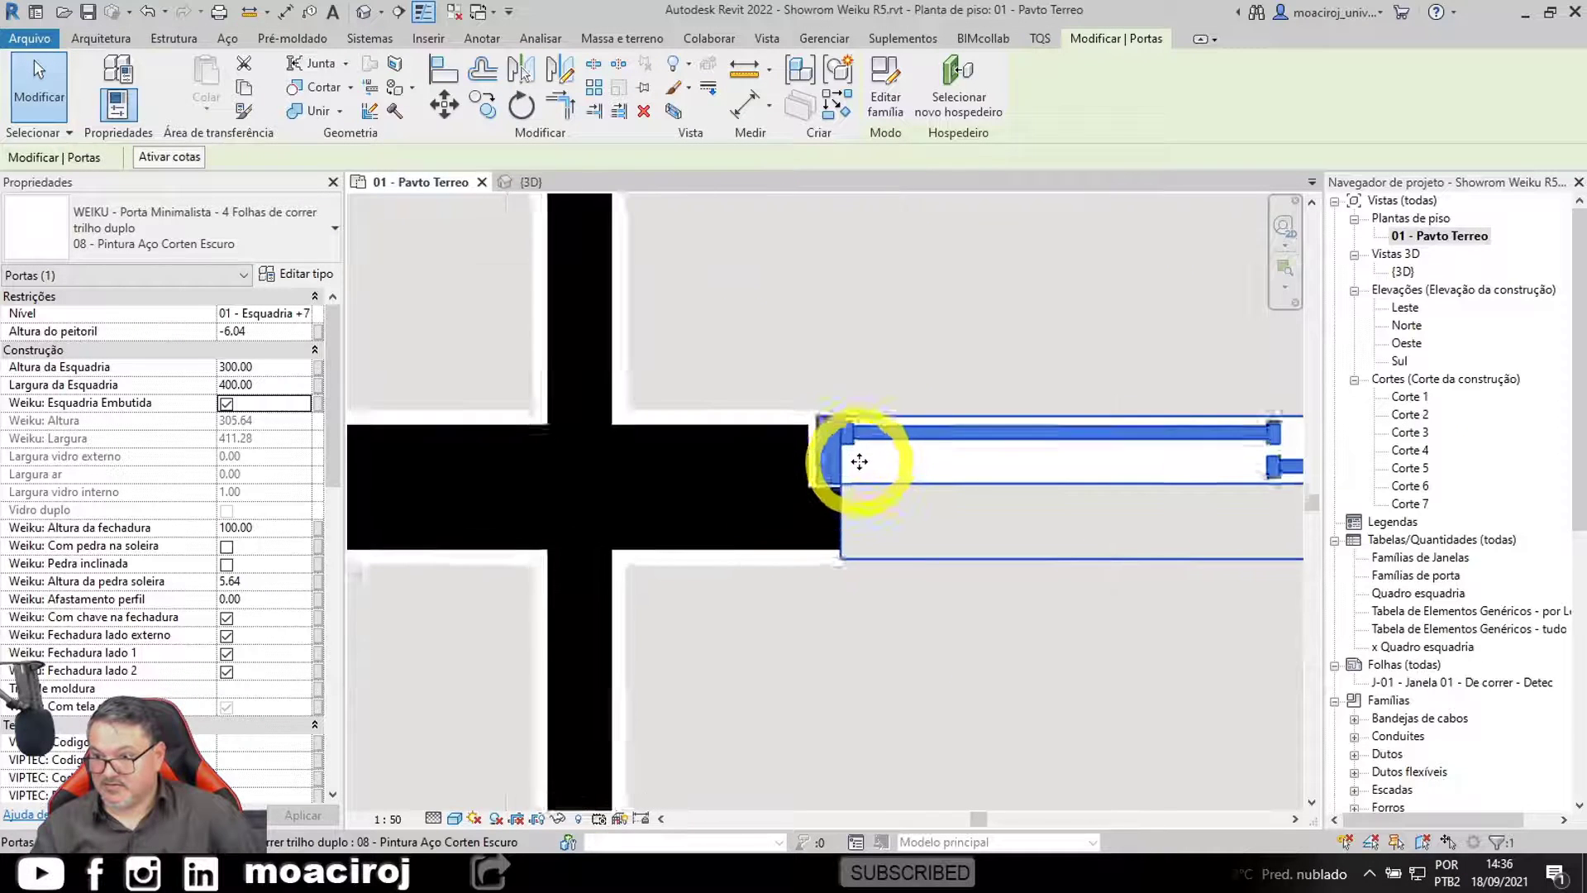
{"action": "scroll", "coordinate": [860, 461], "scroll_direction": "up", "scroll_amount": 1}
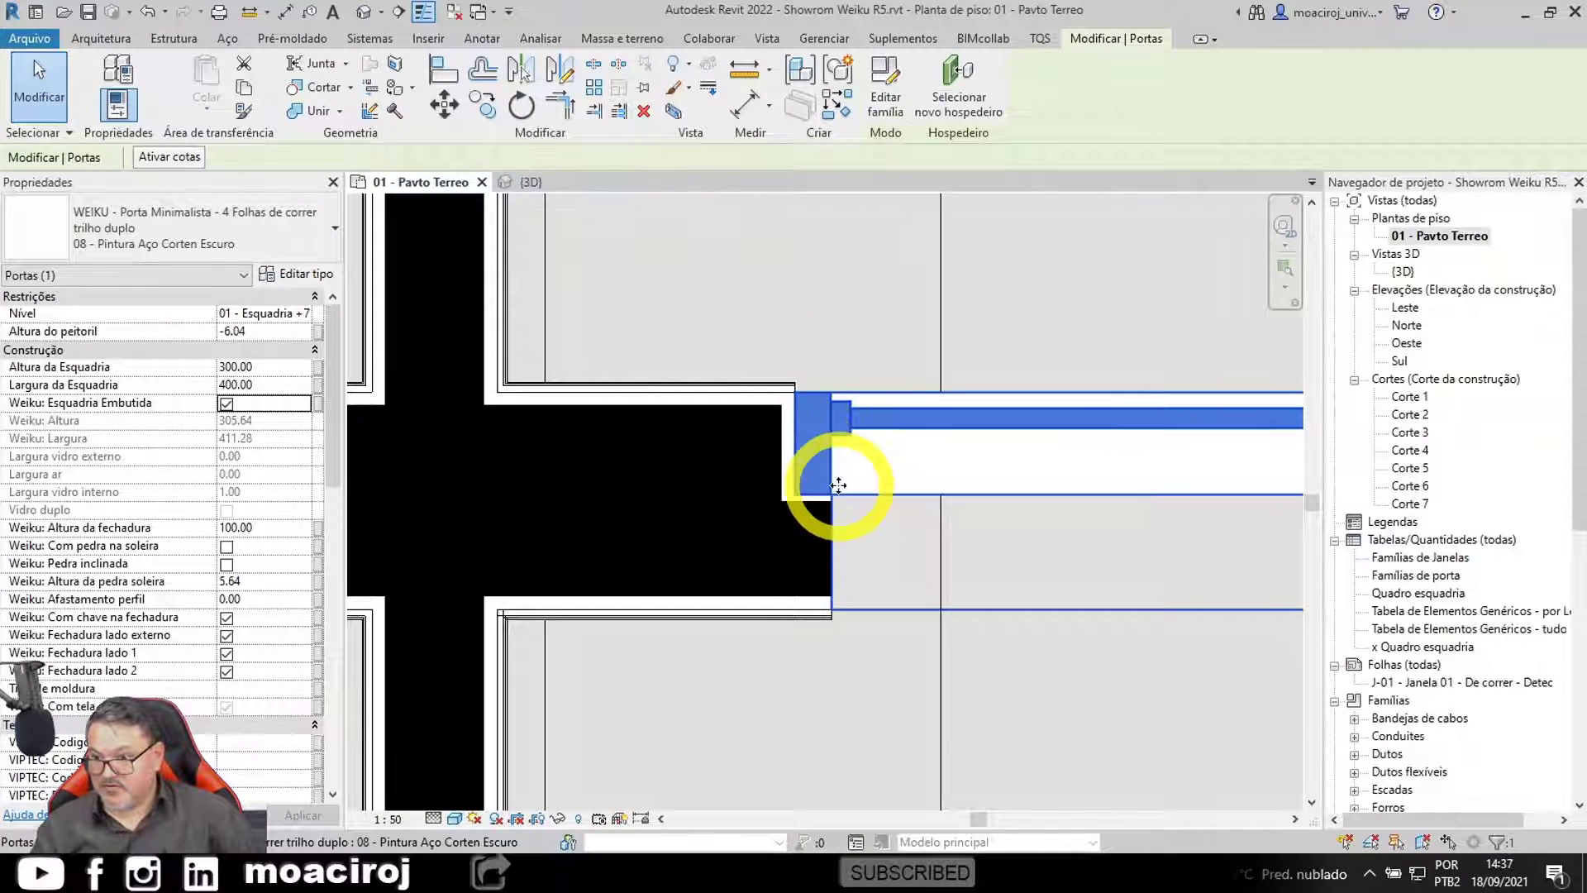
{"action": "scroll", "coordinate": [839, 485], "scroll_direction": "down", "scroll_amount": 5}
{"action": "middle_click_drag", "start_coordinate": [903, 592], "coordinate": [871, 502]}
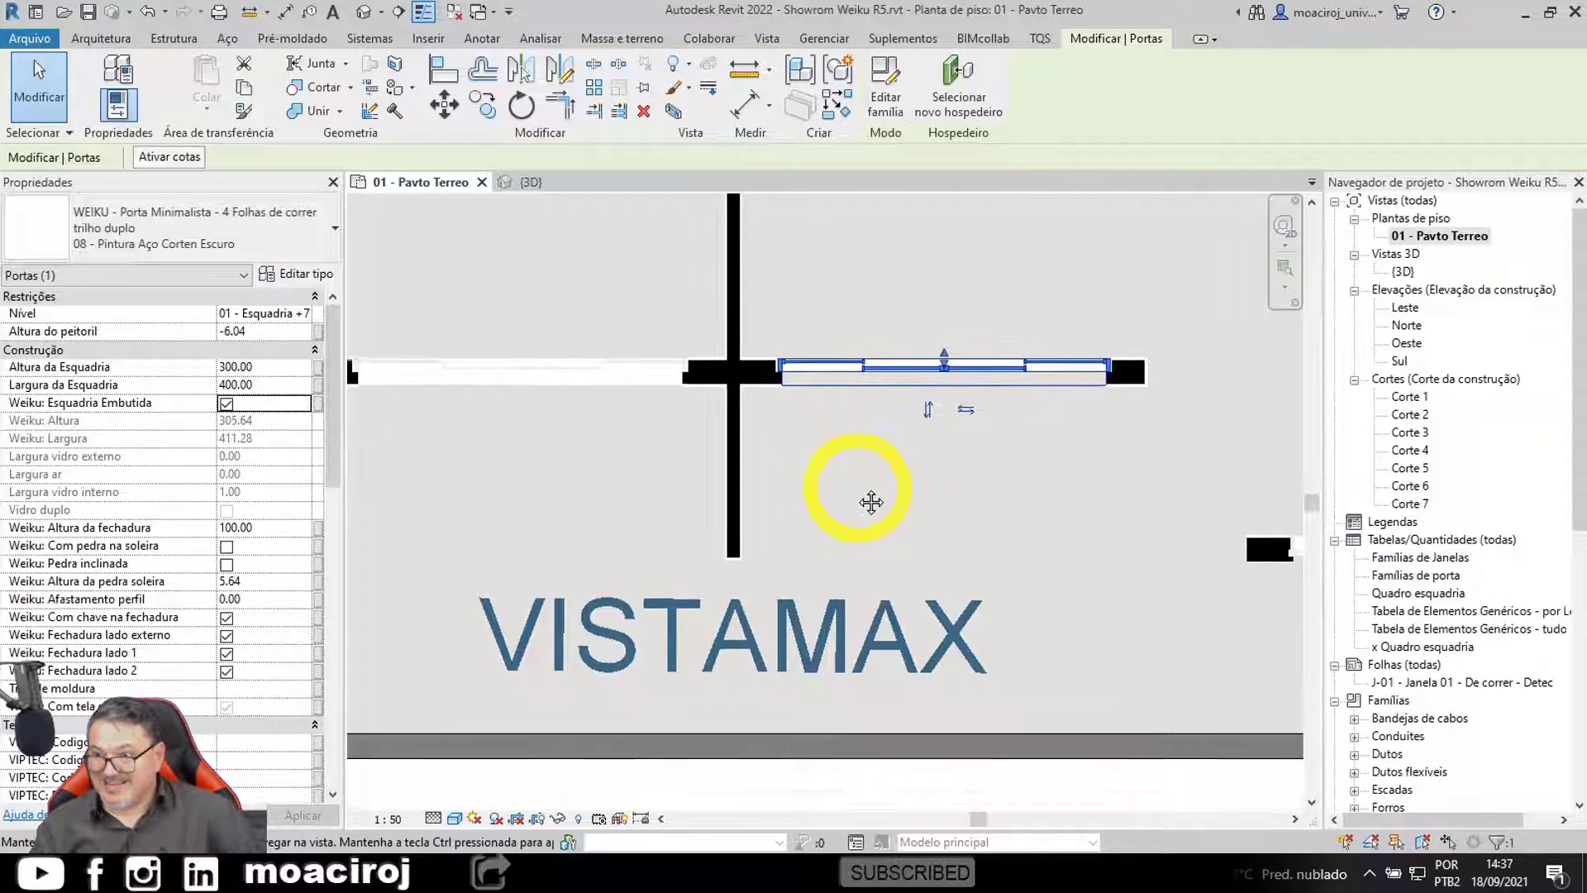
Step: Move the VISTAMAX building's vertical section line across the dark Corten doors beside the central wall and open section Corte 6
{"action": "scroll", "coordinate": [872, 502], "scroll_direction": "down", "scroll_amount": 8}
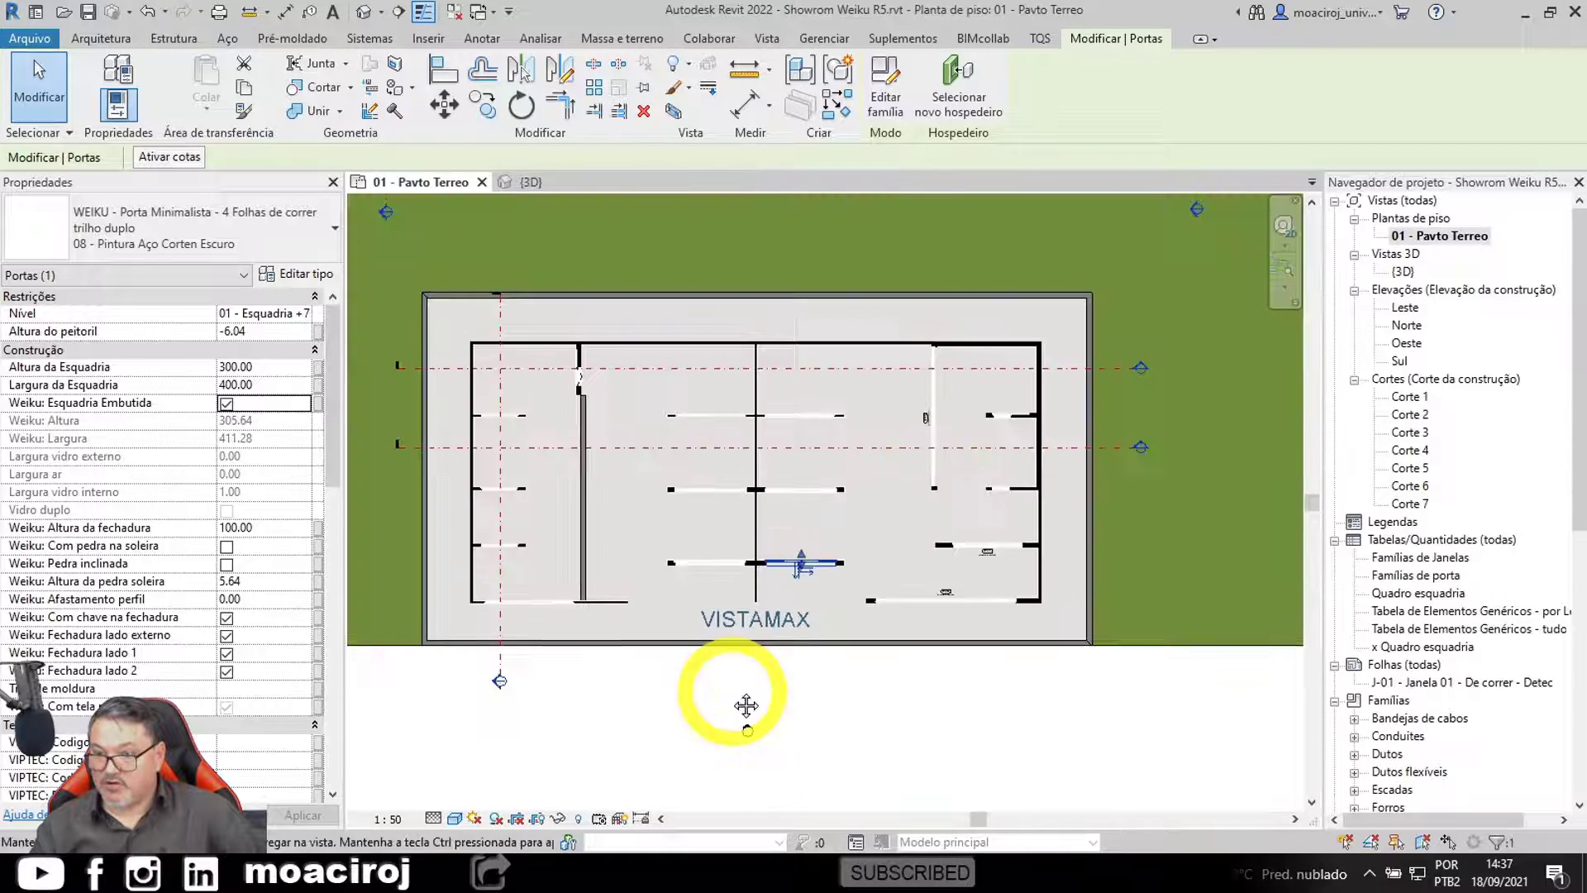
{"action": "left_click_drag", "start_coordinate": [496, 662], "coordinate": [796, 684]}
{"action": "left_click", "coordinate": [865, 737]}
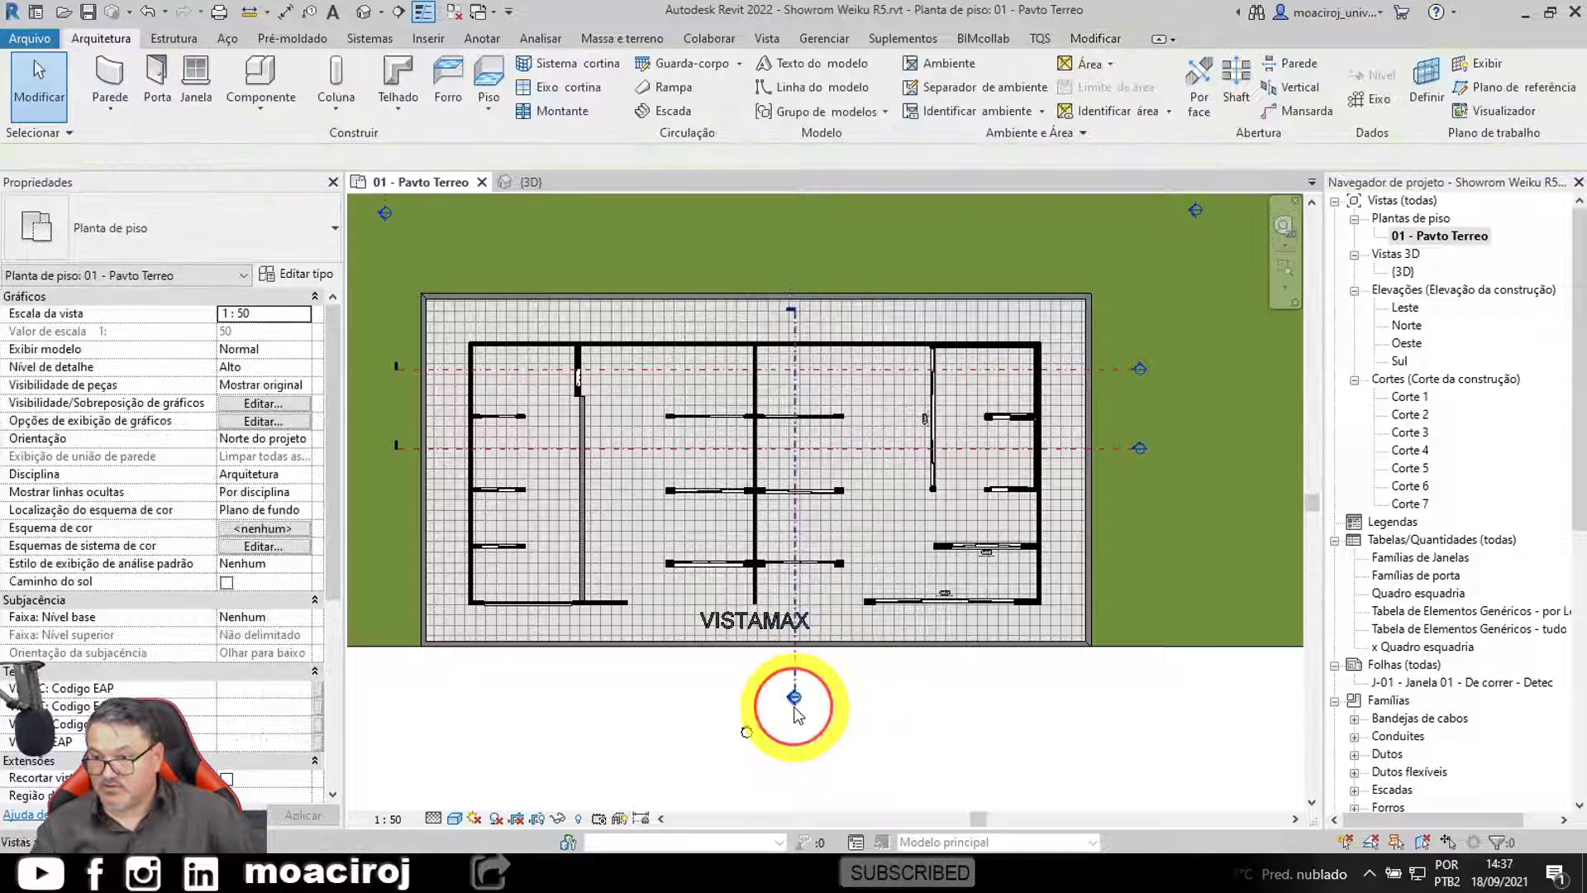
{"action": "double_click", "coordinate": [795, 703]}
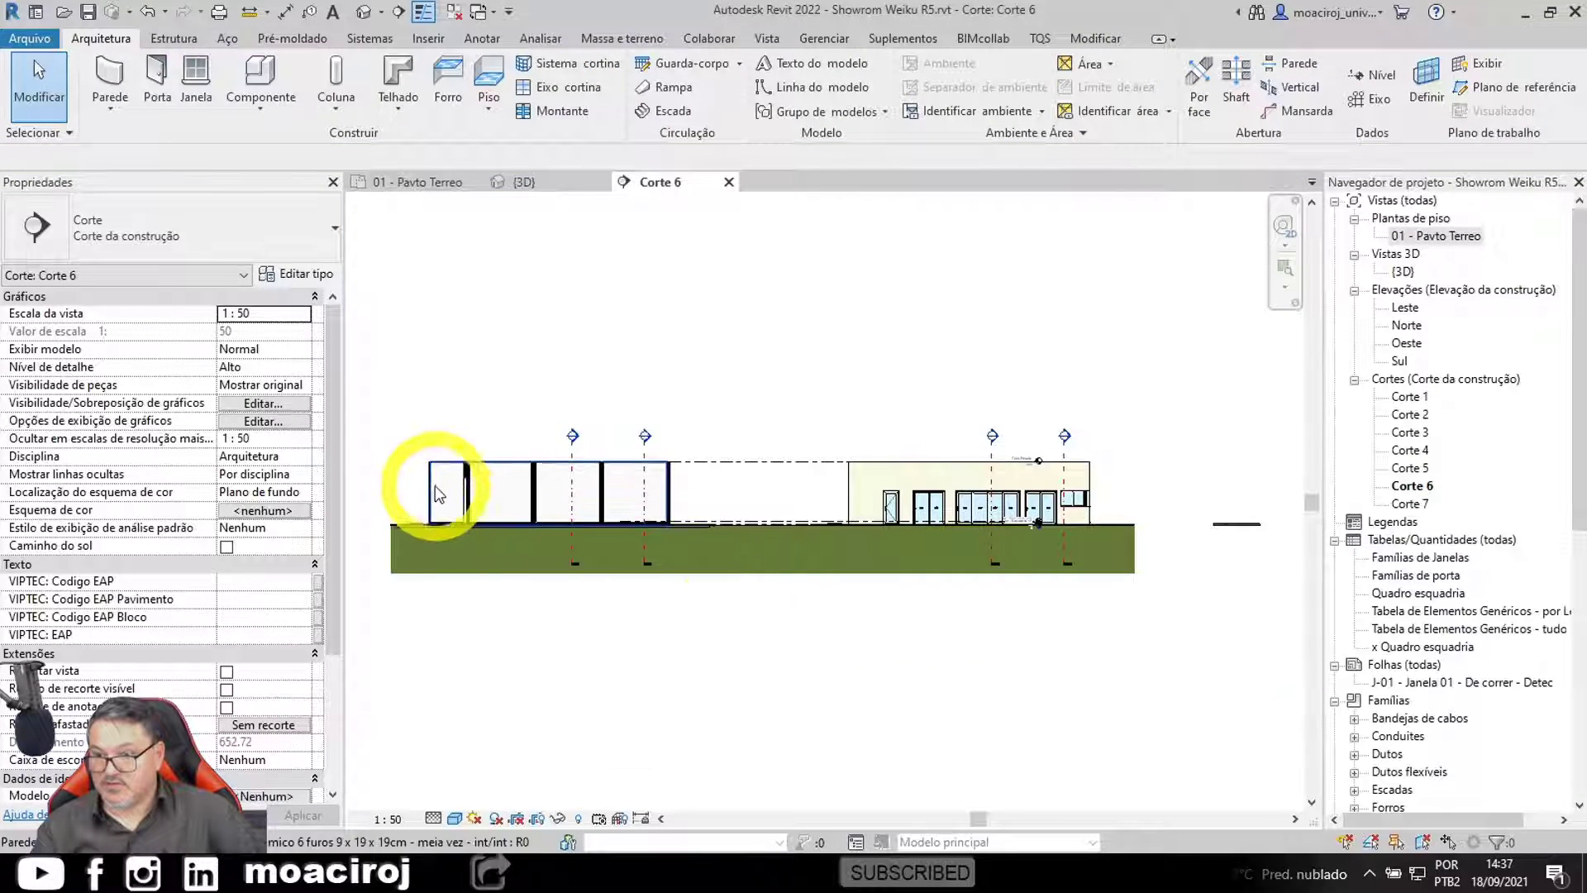
Step: Examine in section Corte 6 how the sliding door frames and leaves meet the wall at their heads
{"action": "scroll", "coordinate": [435, 485], "scroll_direction": "up", "scroll_amount": 10}
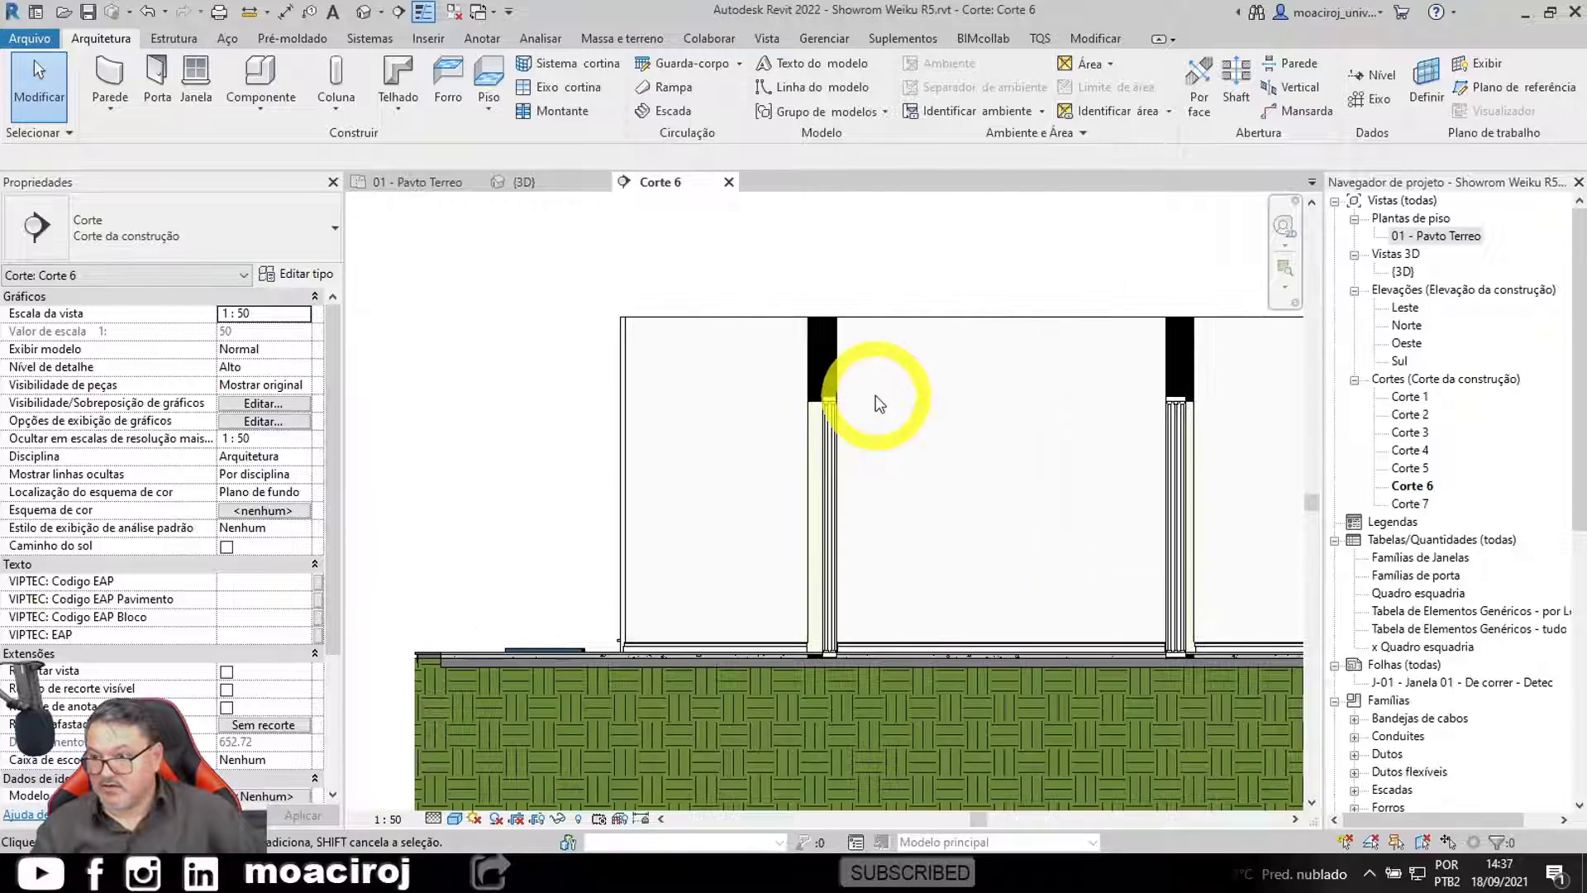
{"action": "scroll", "coordinate": [879, 403], "scroll_direction": "up", "scroll_amount": 6}
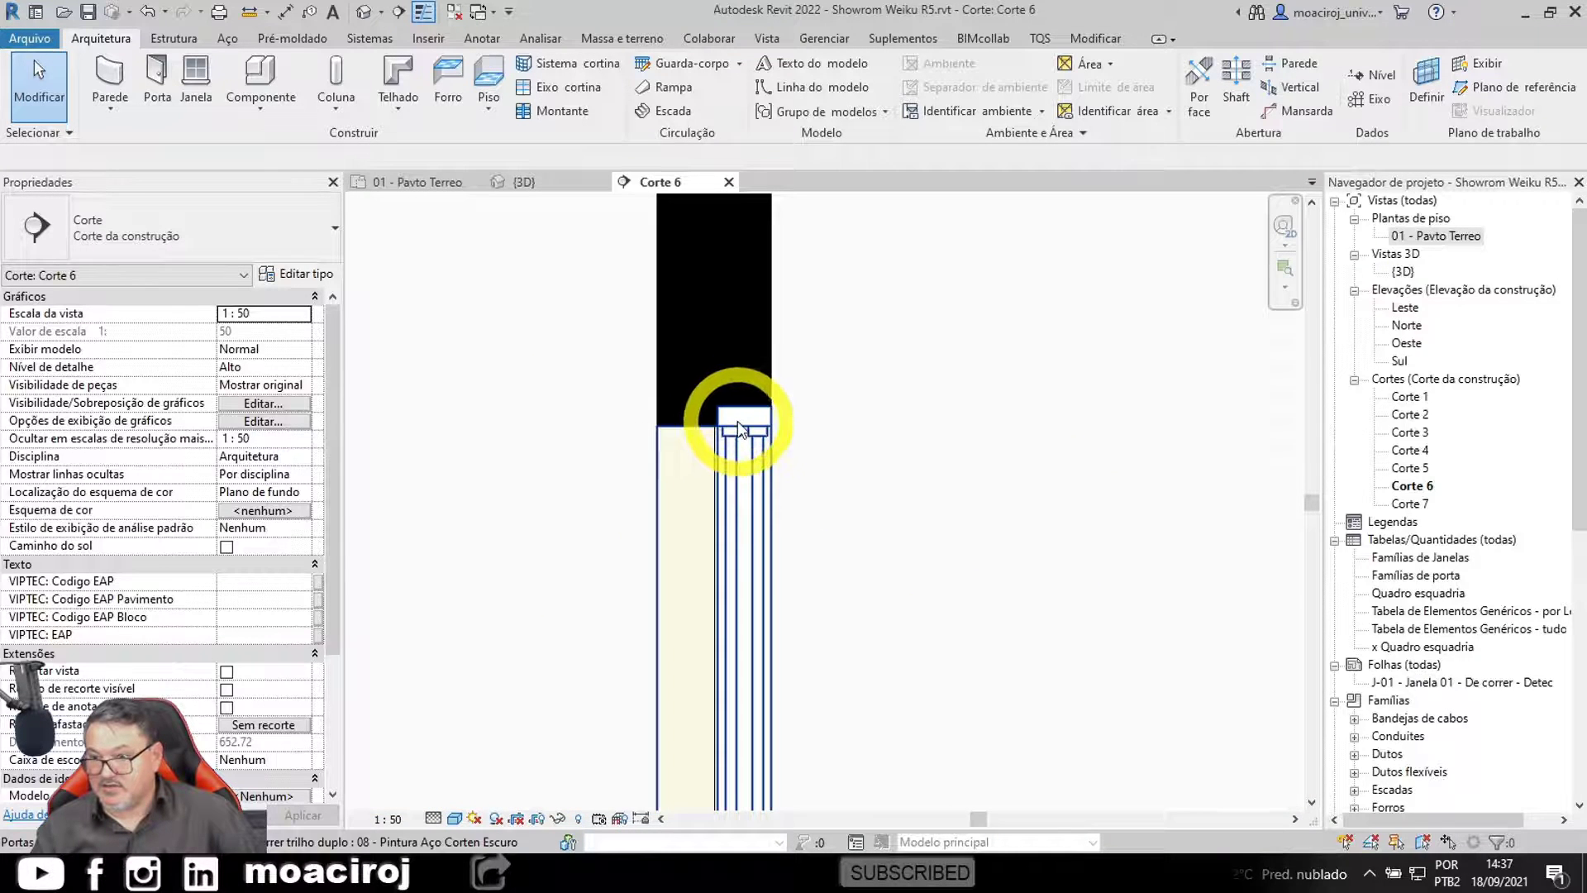
{"action": "middle_click_drag", "start_coordinate": [1119, 553], "coordinate": [705, 481]}
{"action": "scroll", "coordinate": [705, 481], "scroll_direction": "down", "scroll_amount": 2}
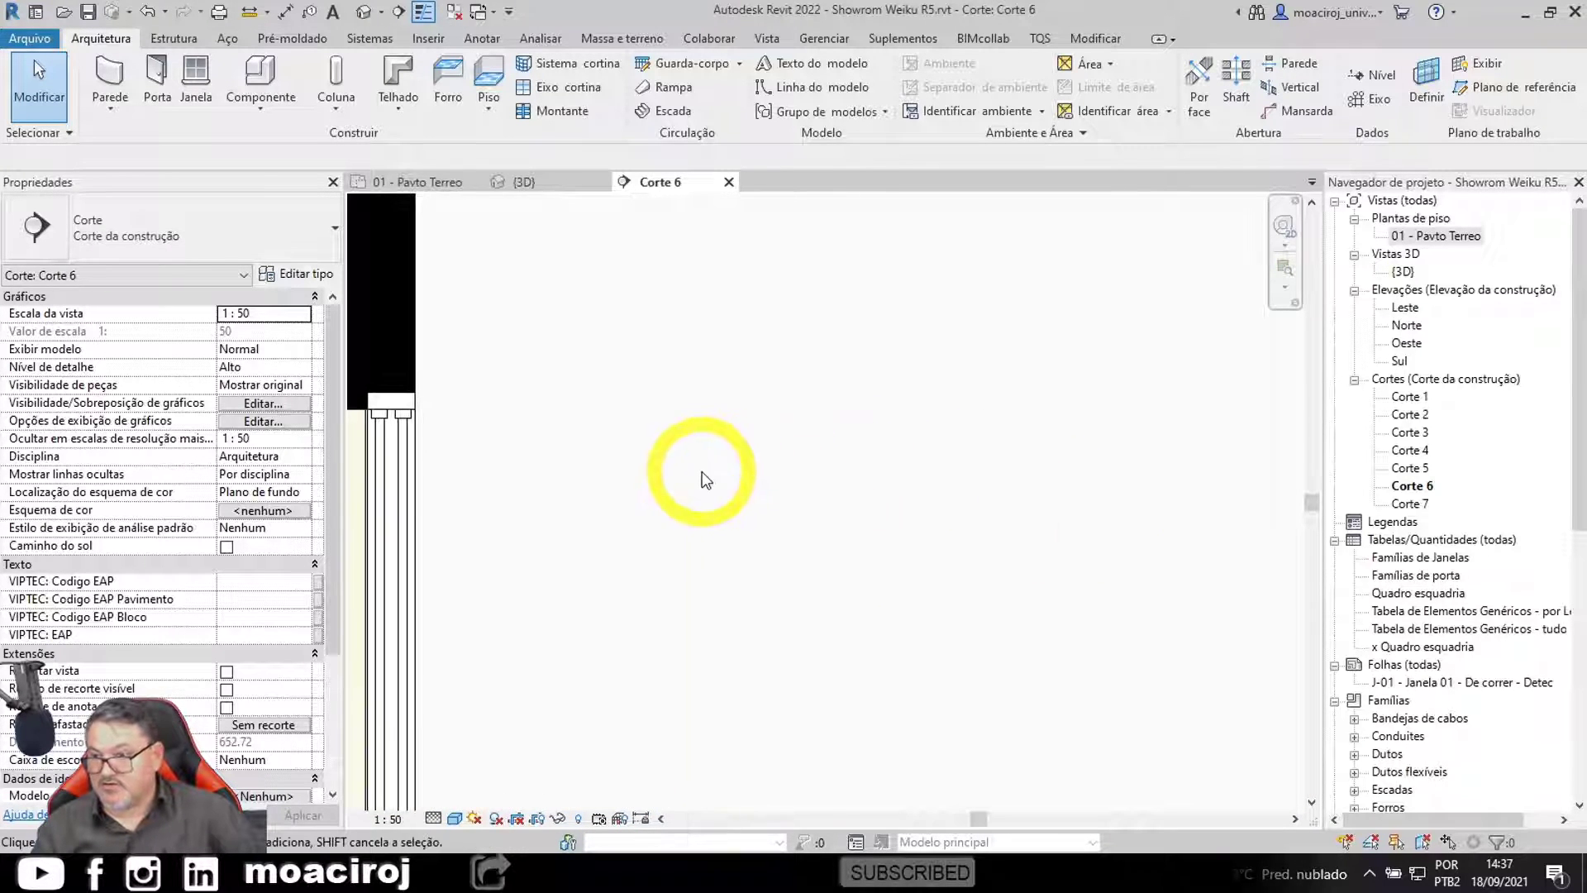
{"action": "scroll", "coordinate": [1136, 555], "scroll_direction": "down", "scroll_amount": 4}
{"action": "scroll", "coordinate": [738, 552], "scroll_direction": "up", "scroll_amount": 4}
{"action": "scroll", "coordinate": [901, 417], "scroll_direction": "up", "scroll_amount": 5}
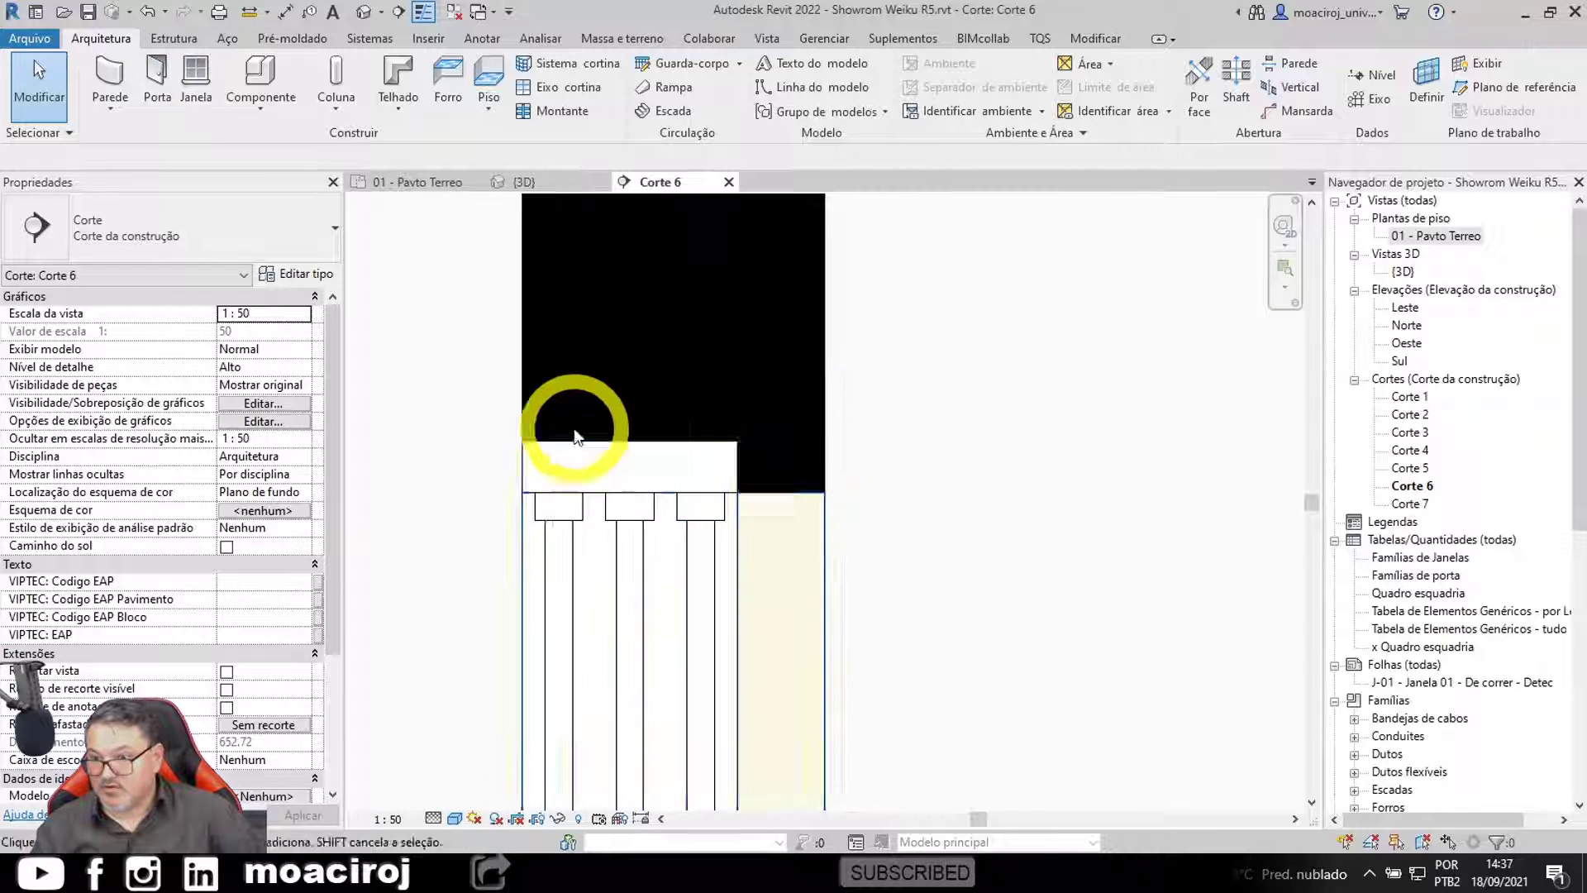
Step: Return to plan 01 - Pavto Terreo and turn on Weiku: Com pedra na soleira for the dark Corten four-leaf door nearest the VISTAMAX label
{"action": "scroll", "coordinate": [1045, 595], "scroll_direction": "down", "scroll_amount": 5}
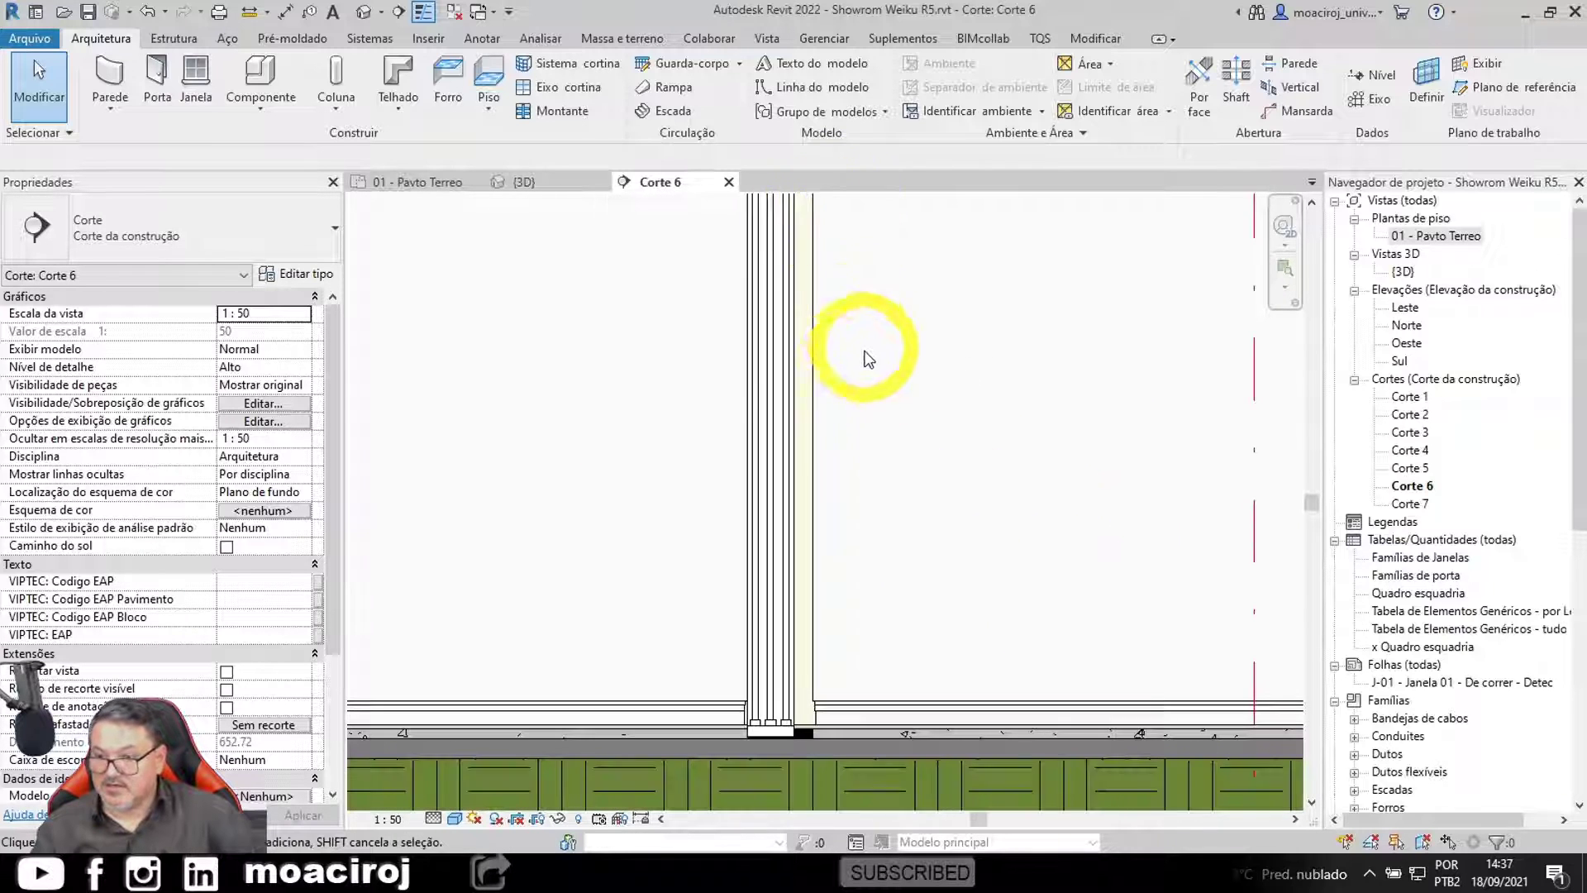
{"action": "scroll", "coordinate": [737, 454], "scroll_direction": "down", "scroll_amount": 2}
{"action": "middle_click_drag", "start_coordinate": [736, 454], "coordinate": [721, 458]}
{"action": "scroll", "coordinate": [694, 557], "scroll_direction": "down", "scroll_amount": 2}
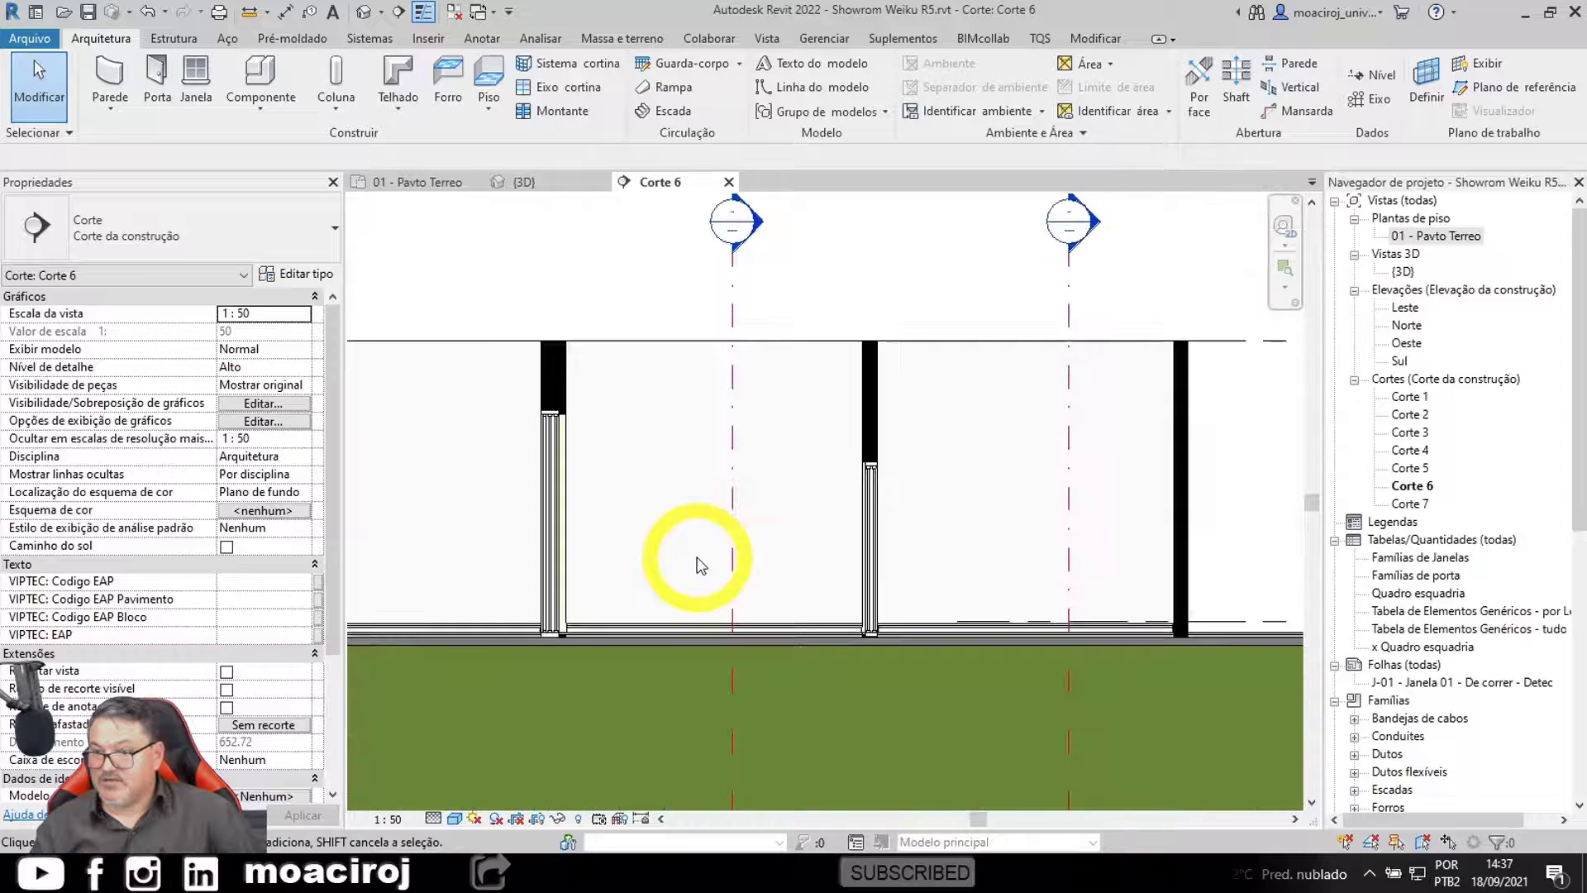
{"action": "middle_click_drag", "start_coordinate": [695, 556], "coordinate": [1038, 496]}
{"action": "double_click", "coordinate": [1435, 237]}
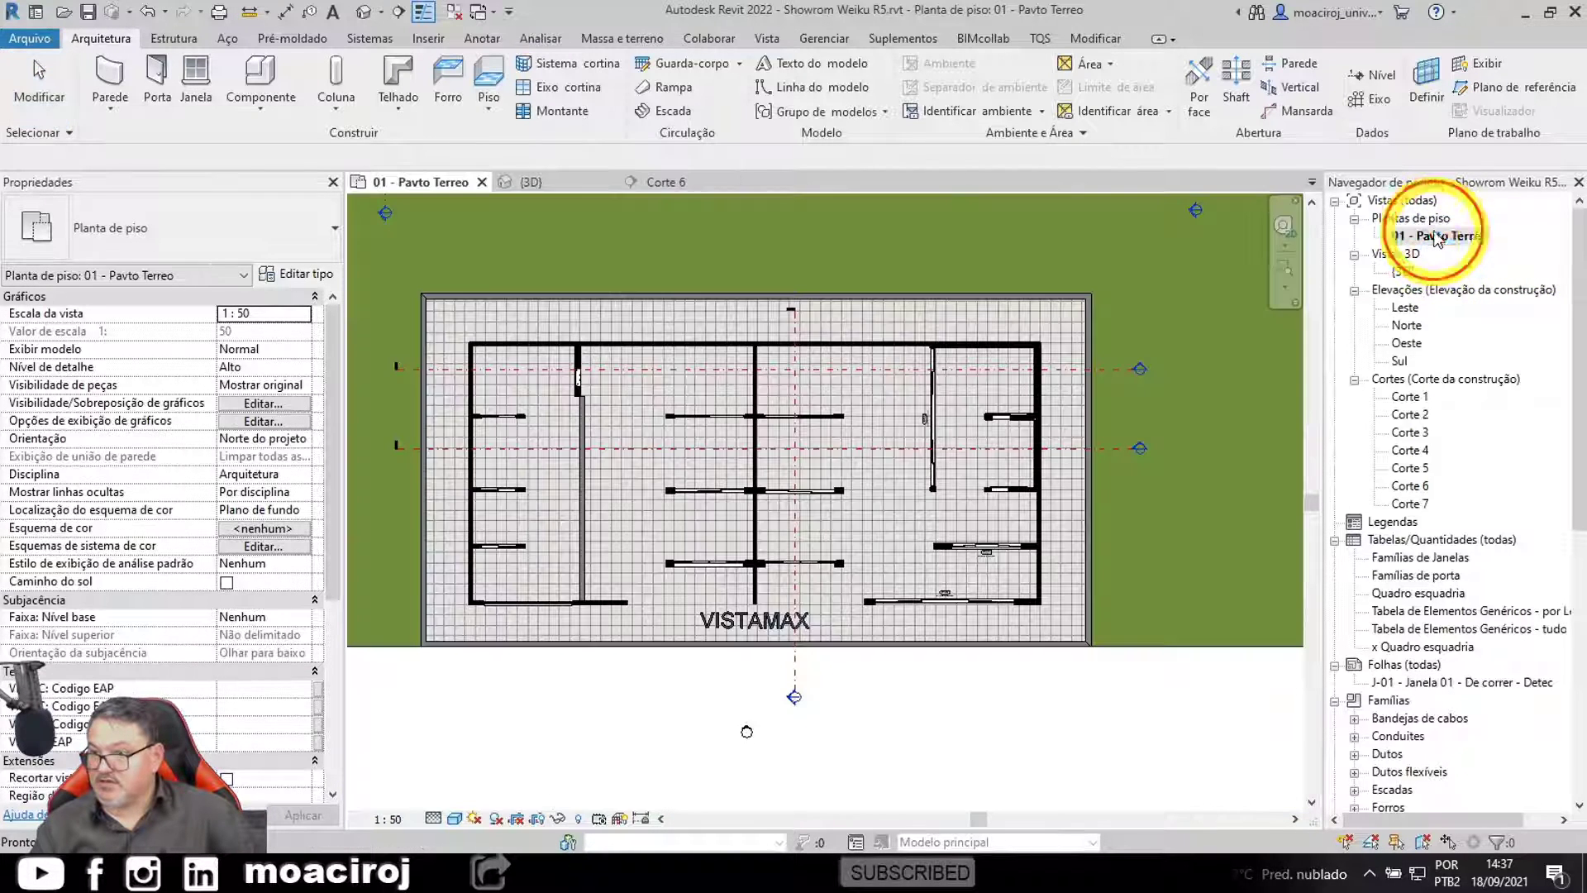
{"action": "scroll", "coordinate": [761, 631], "scroll_direction": "up", "scroll_amount": 8}
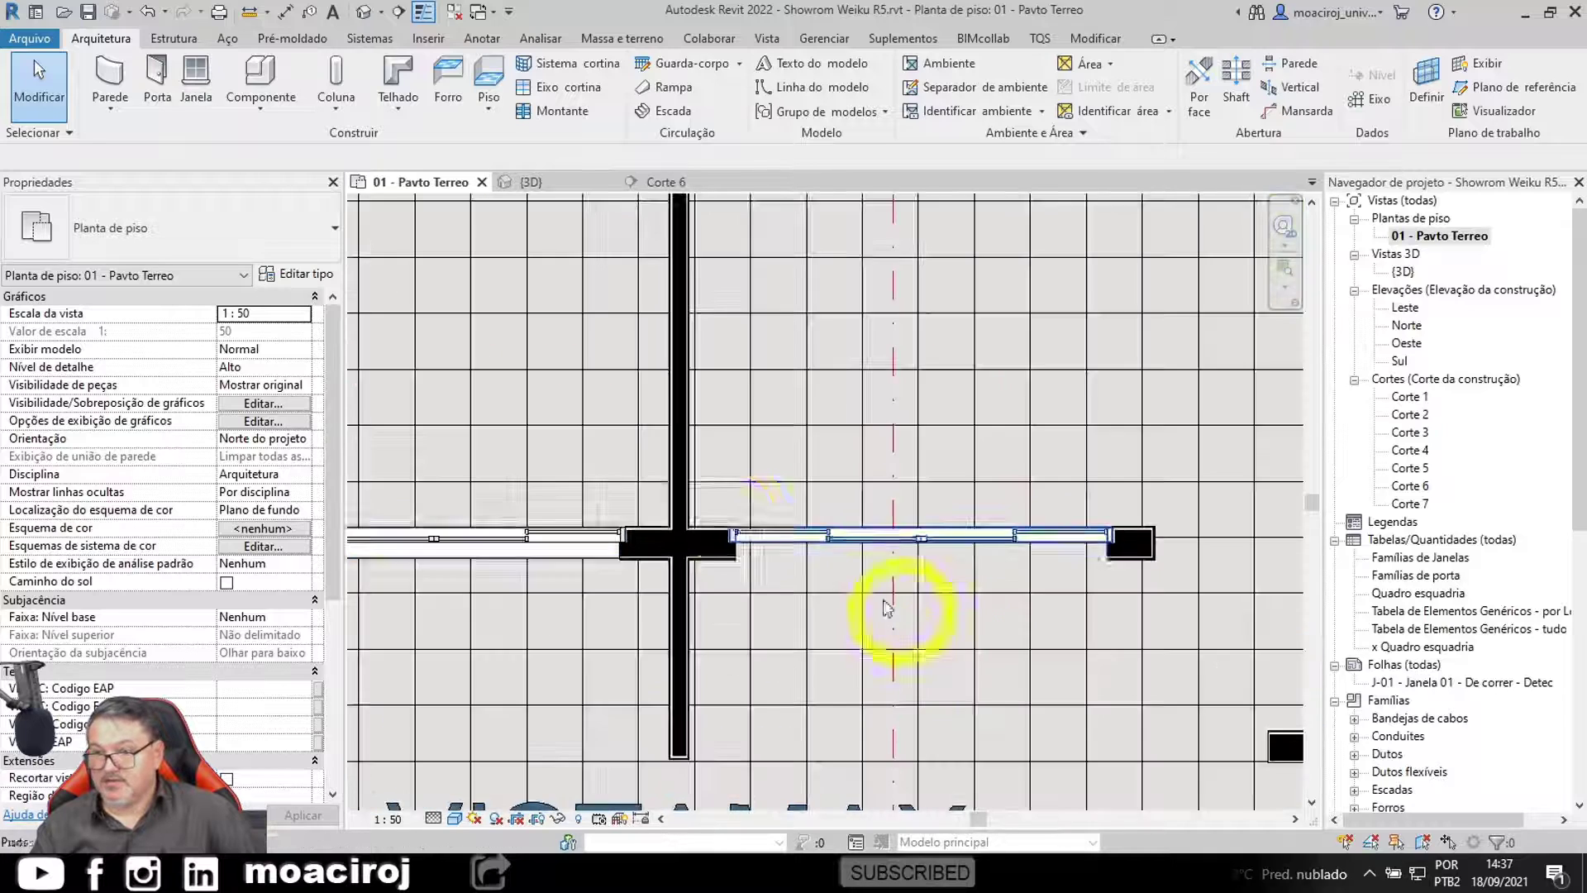
{"action": "scroll", "coordinate": [769, 556], "scroll_direction": "up", "scroll_amount": 2}
{"action": "left_click", "coordinate": [939, 556]}
{"action": "scroll", "coordinate": [949, 538], "scroll_direction": "up", "scroll_amount": 2}
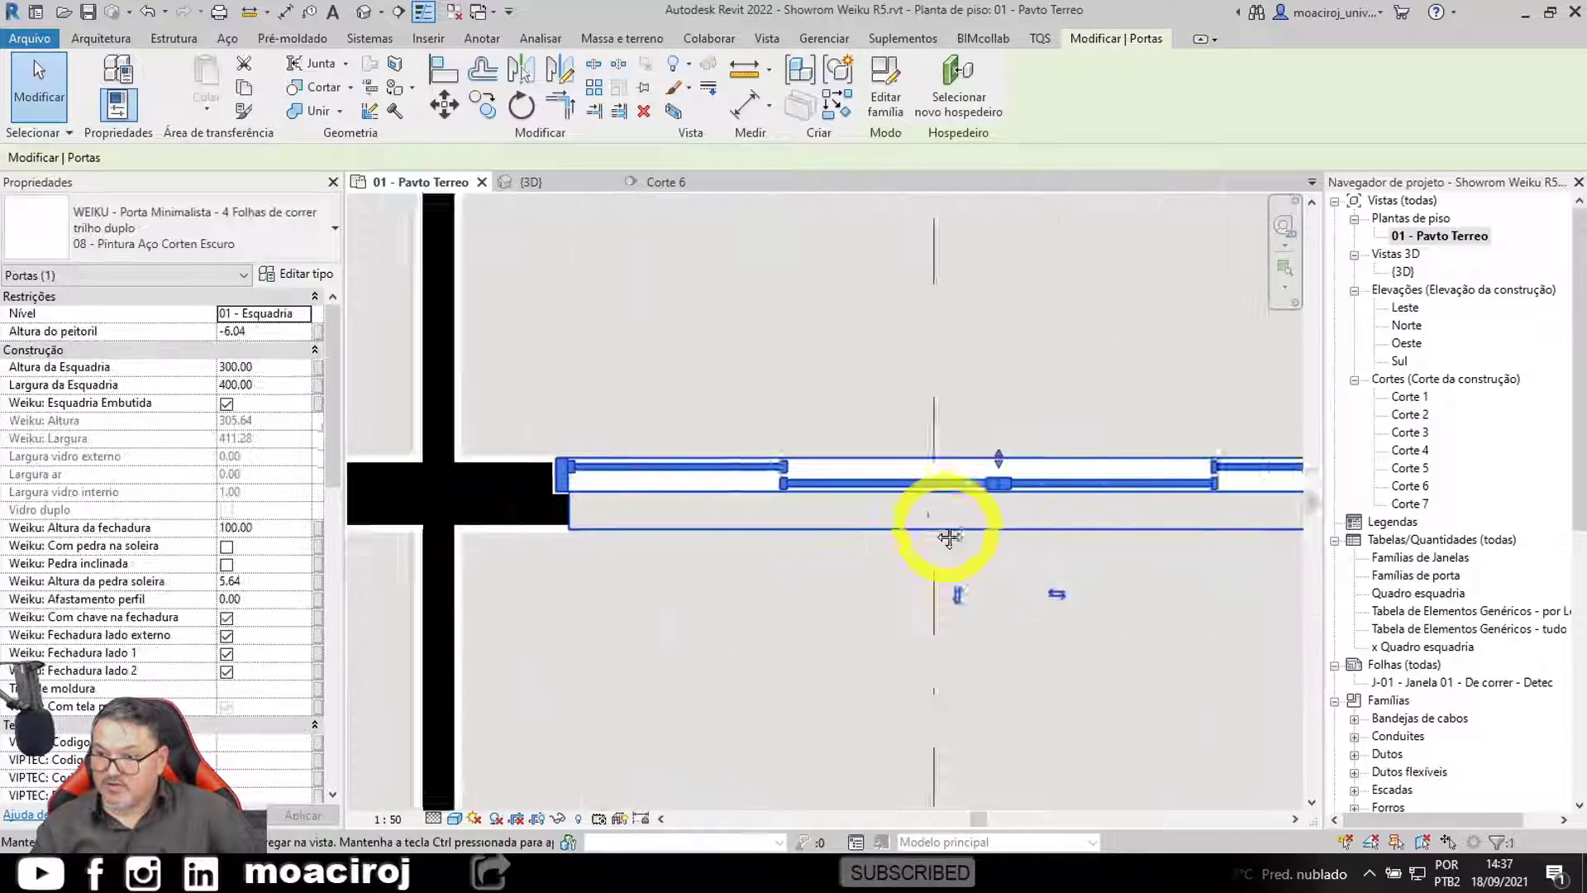
{"action": "middle_click_drag", "start_coordinate": [949, 538], "coordinate": [749, 528]}
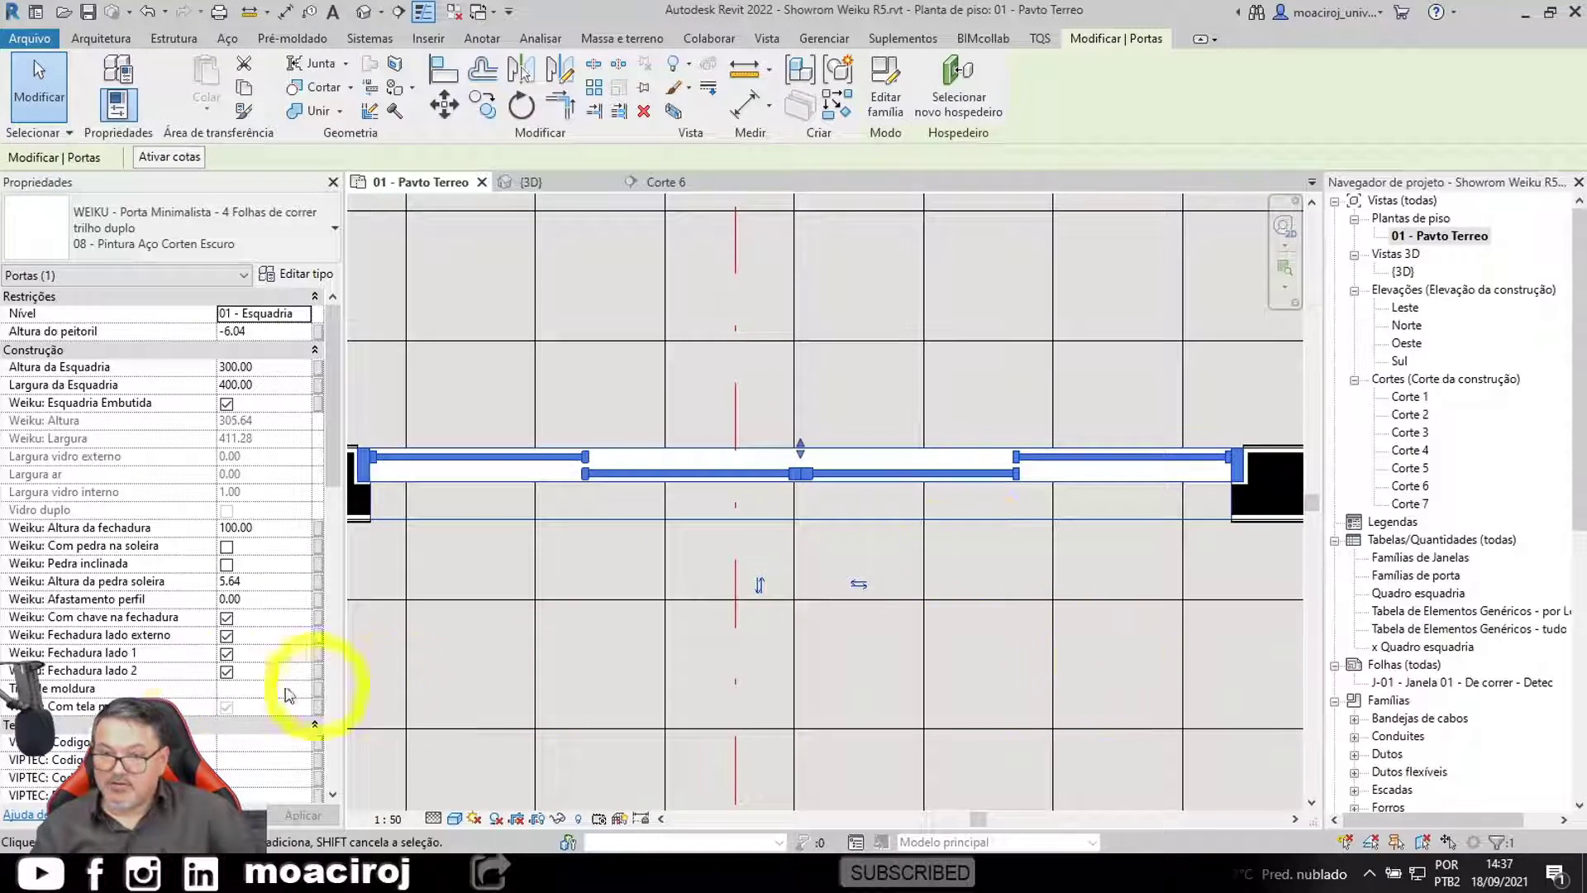
{"action": "left_click", "coordinate": [227, 549]}
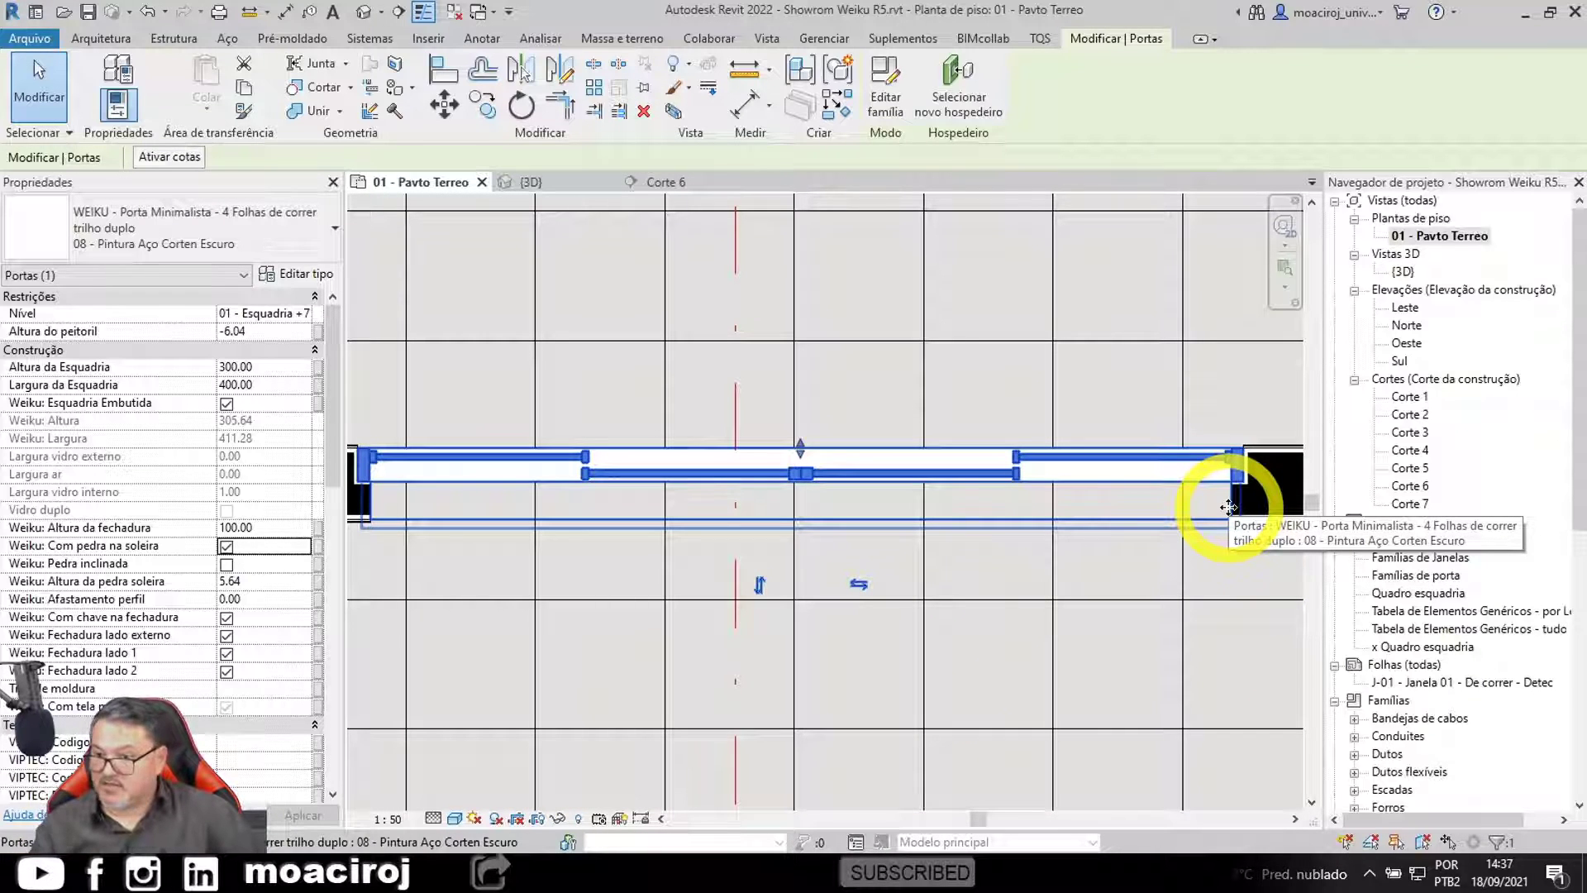
Step: Set the Corten door's Afastamento frontal pedra peitoril and Afastamento lateral pedra peitoril to 0
{"action": "left_click_drag", "start_coordinate": [334, 400], "coordinate": [332, 607]}
{"action": "left_click", "coordinate": [254, 547]}
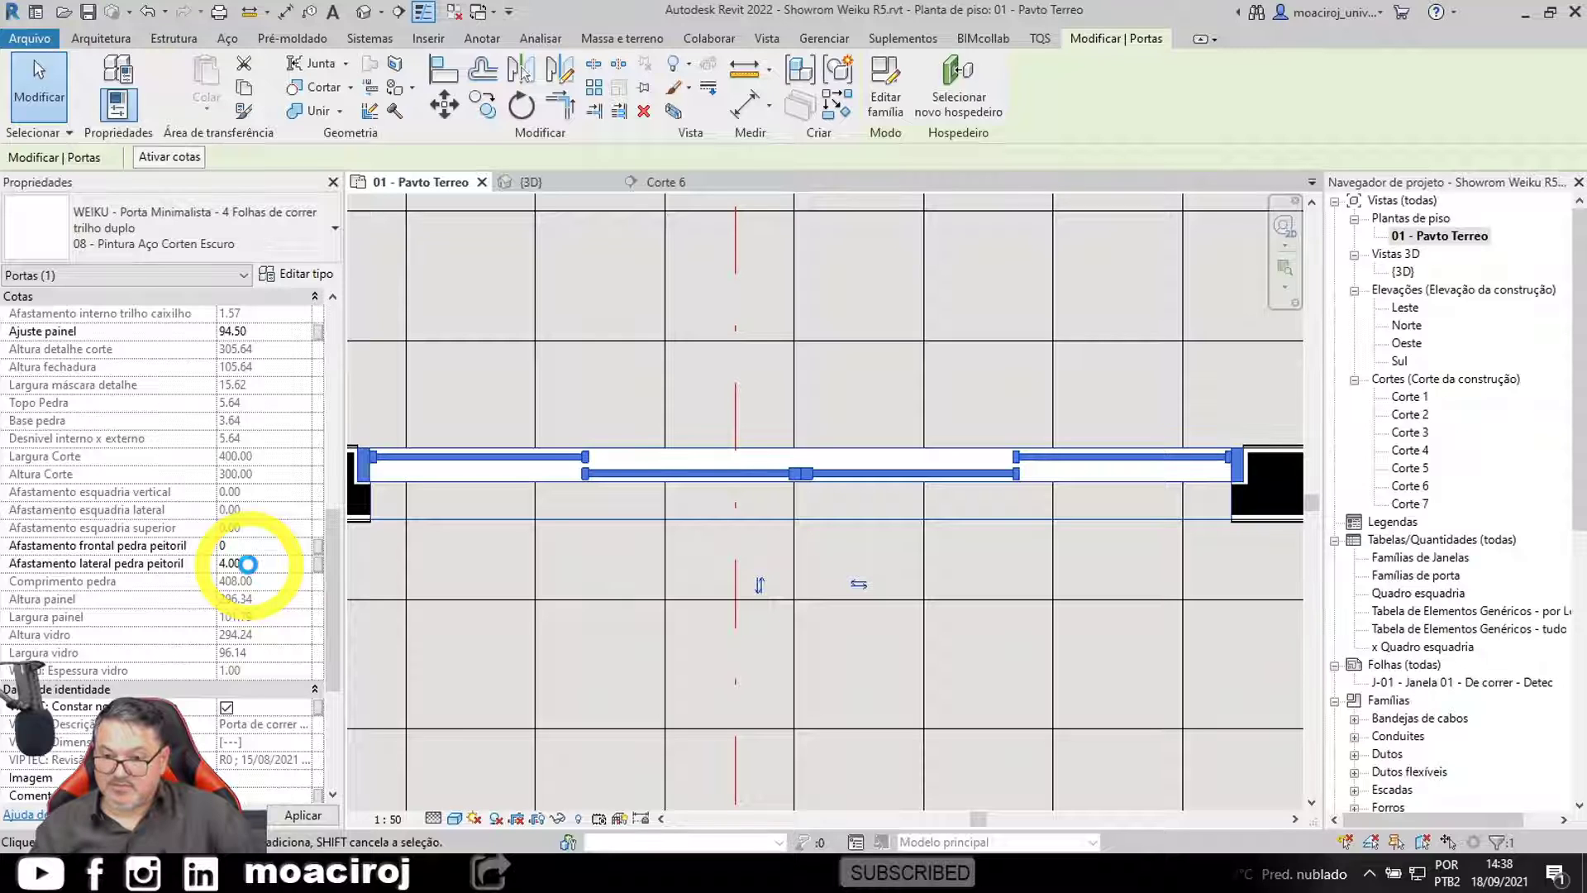
{"action": "type", "text": "0"}
Step: Edit the Contrapiso 7cm Externo floor boundary, moving the opening's edge at the Corten door out to the wall face, and finish the sketch
{"action": "left_click", "coordinate": [534, 568]}
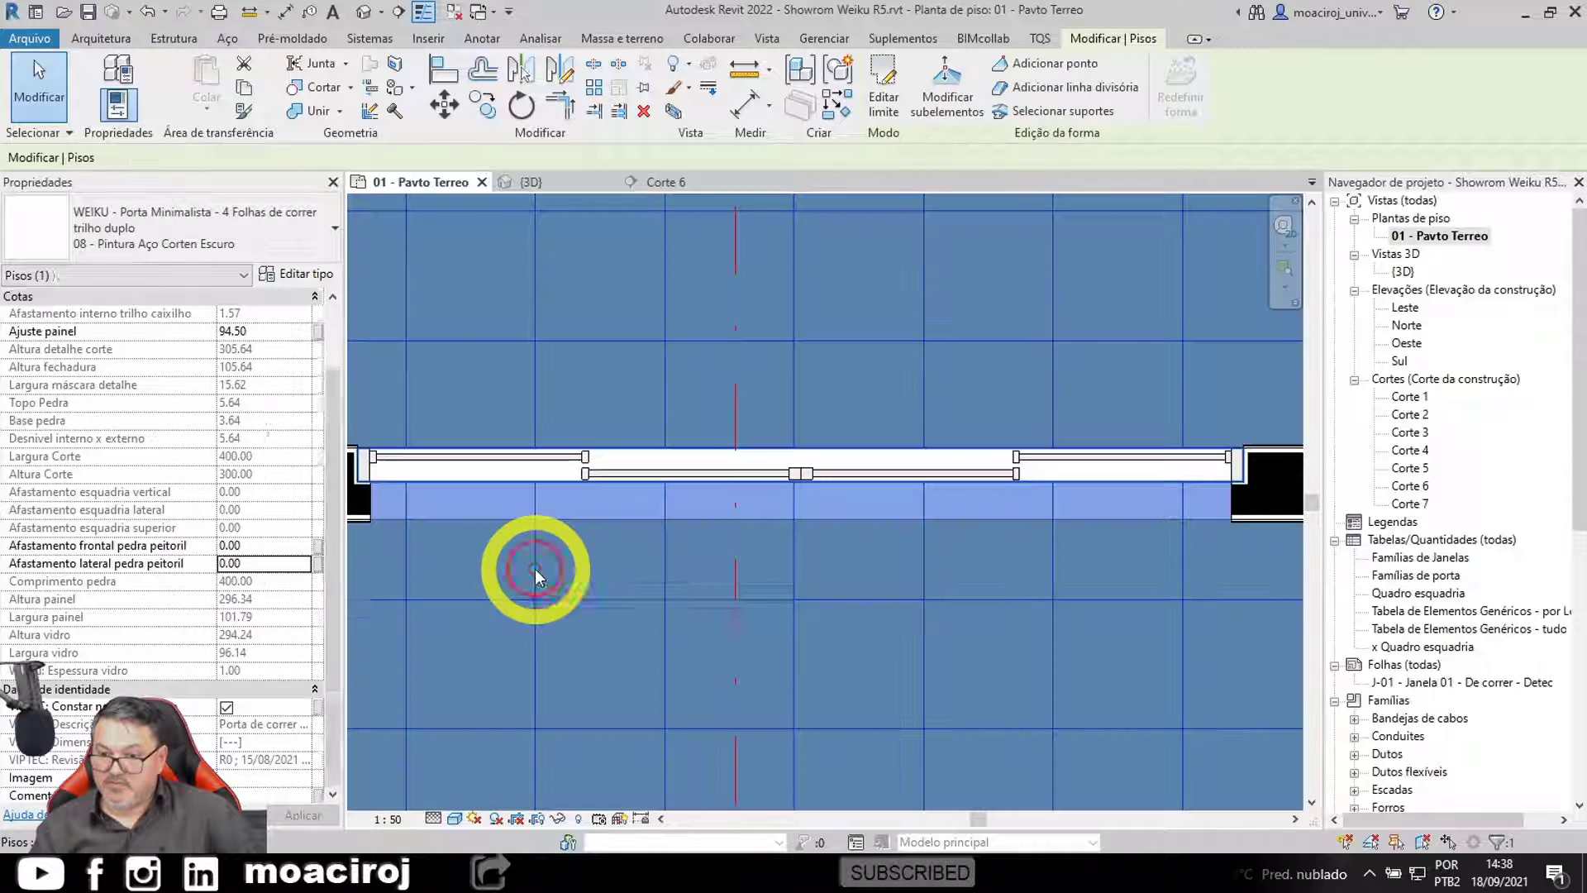
{"action": "left_click", "coordinate": [884, 74]}
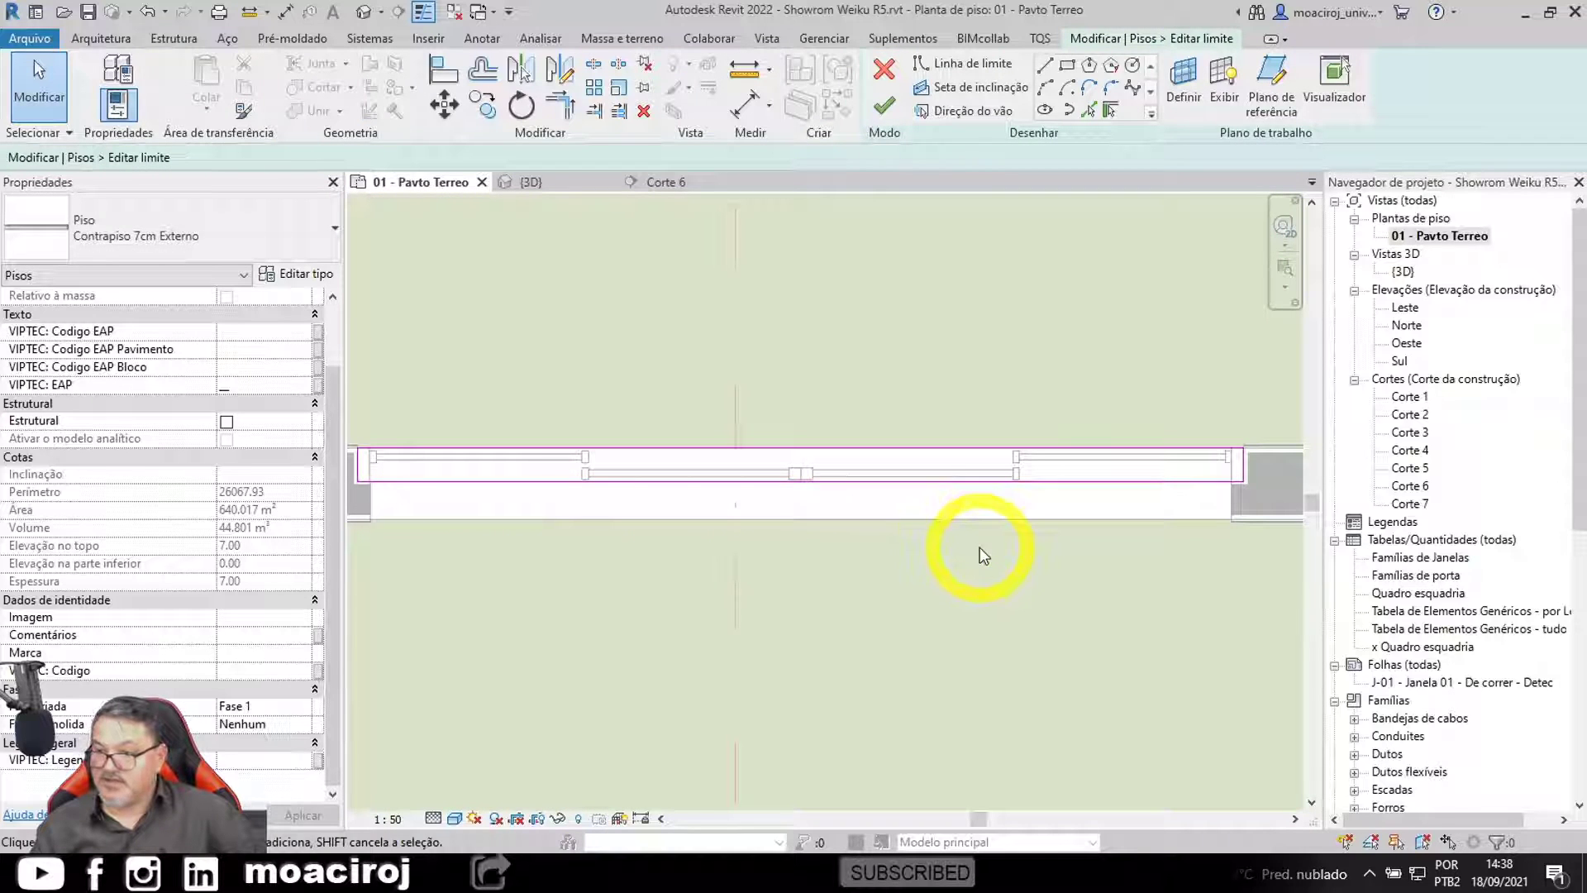
{"action": "left_click", "coordinate": [786, 494]}
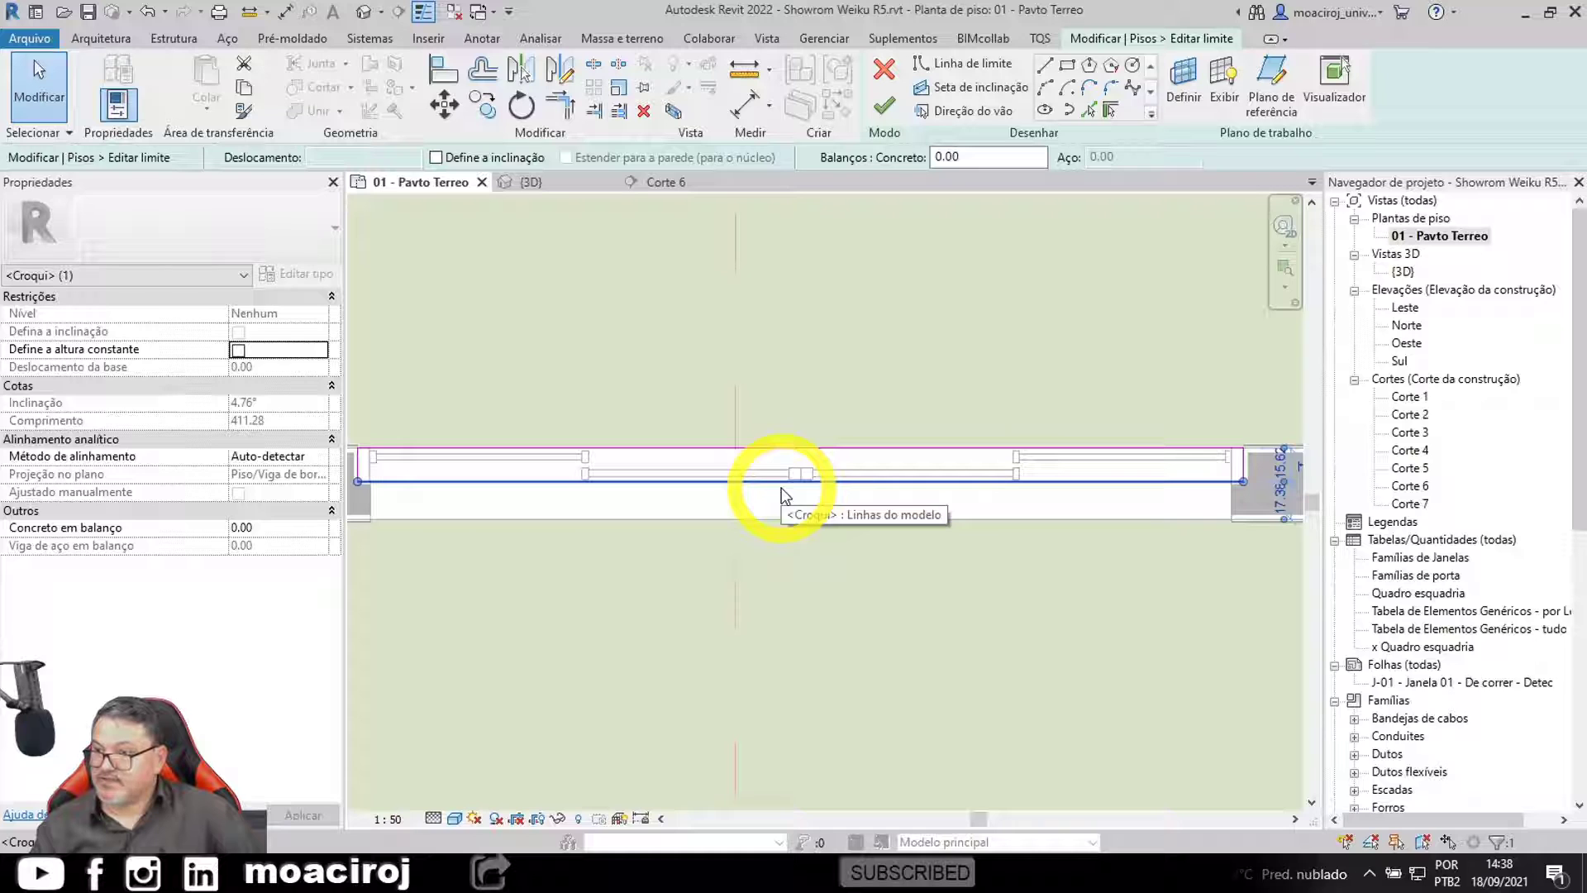
{"action": "left_click_drag", "start_coordinate": [782, 514], "coordinate": [790, 542]}
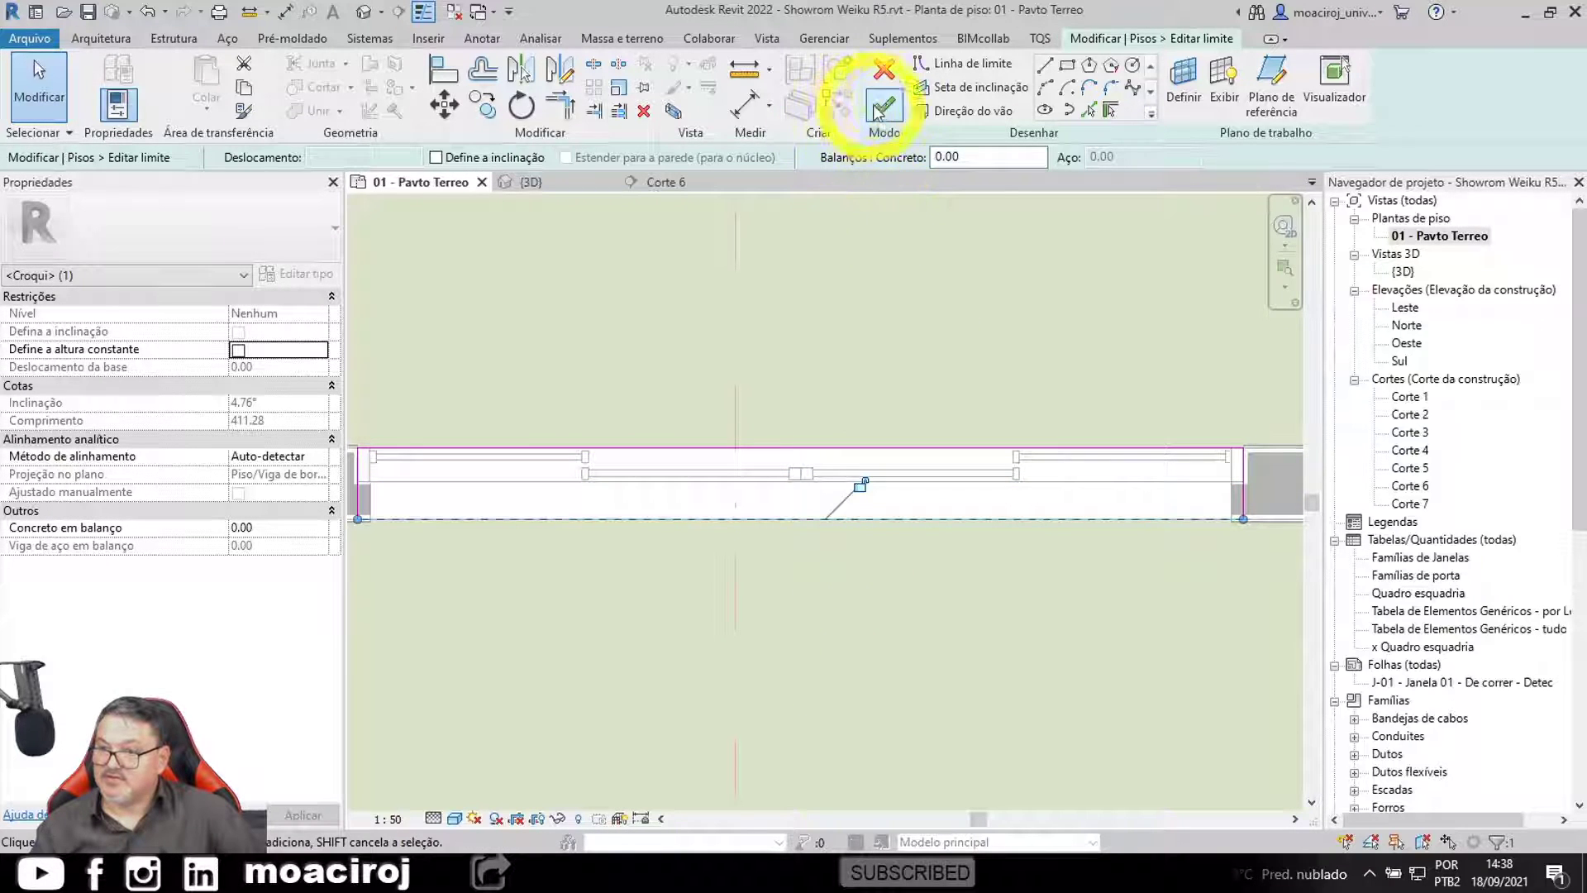
{"action": "left_click", "coordinate": [884, 105]}
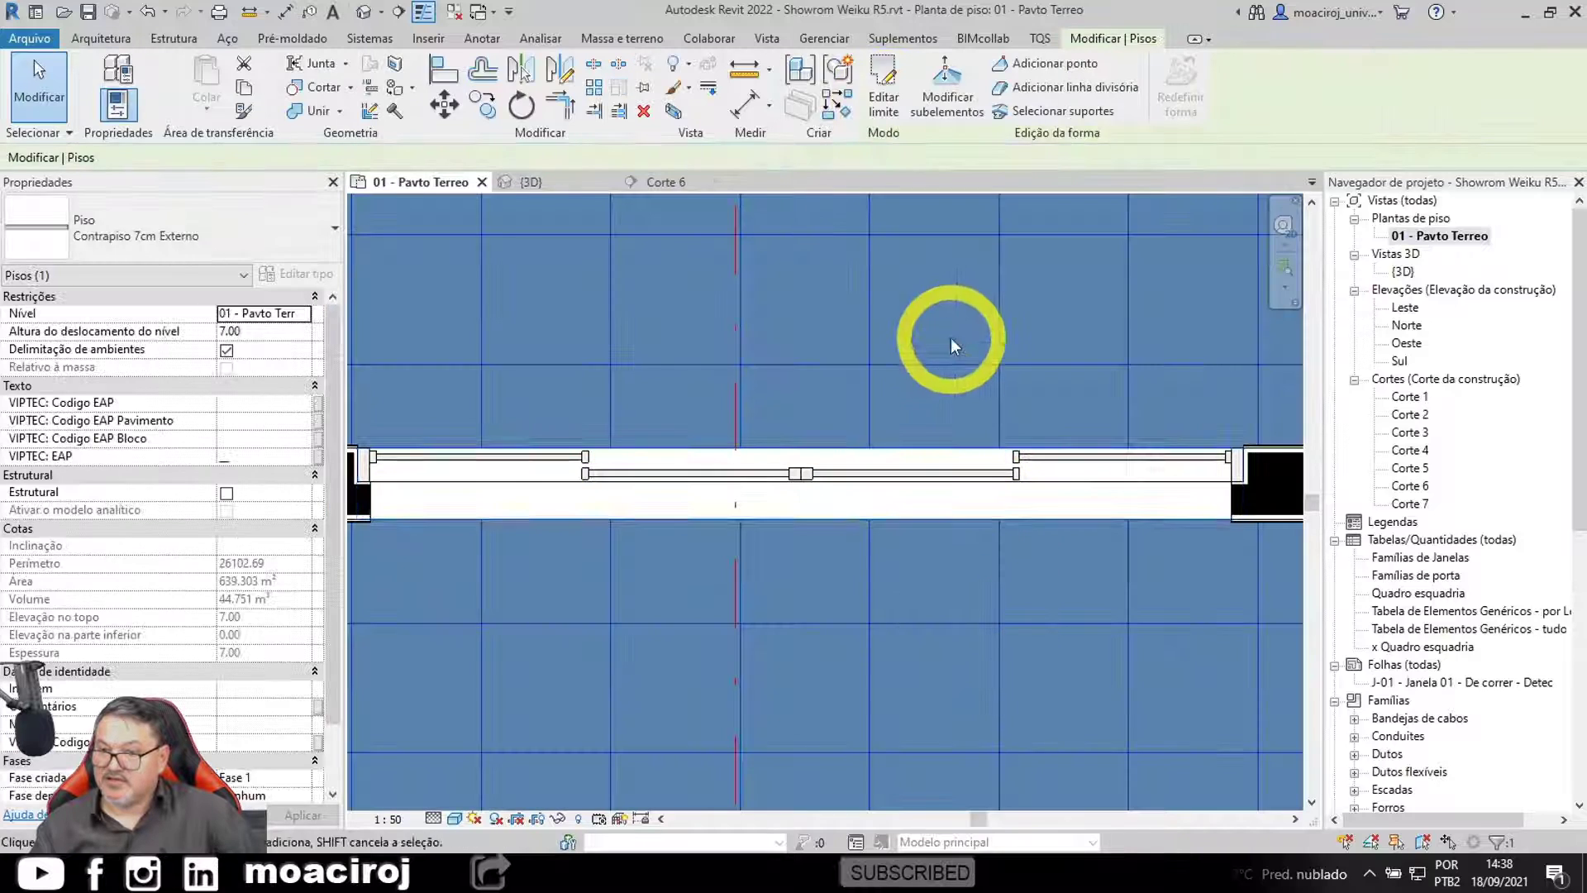
{"action": "left_click", "coordinate": [986, 419]}
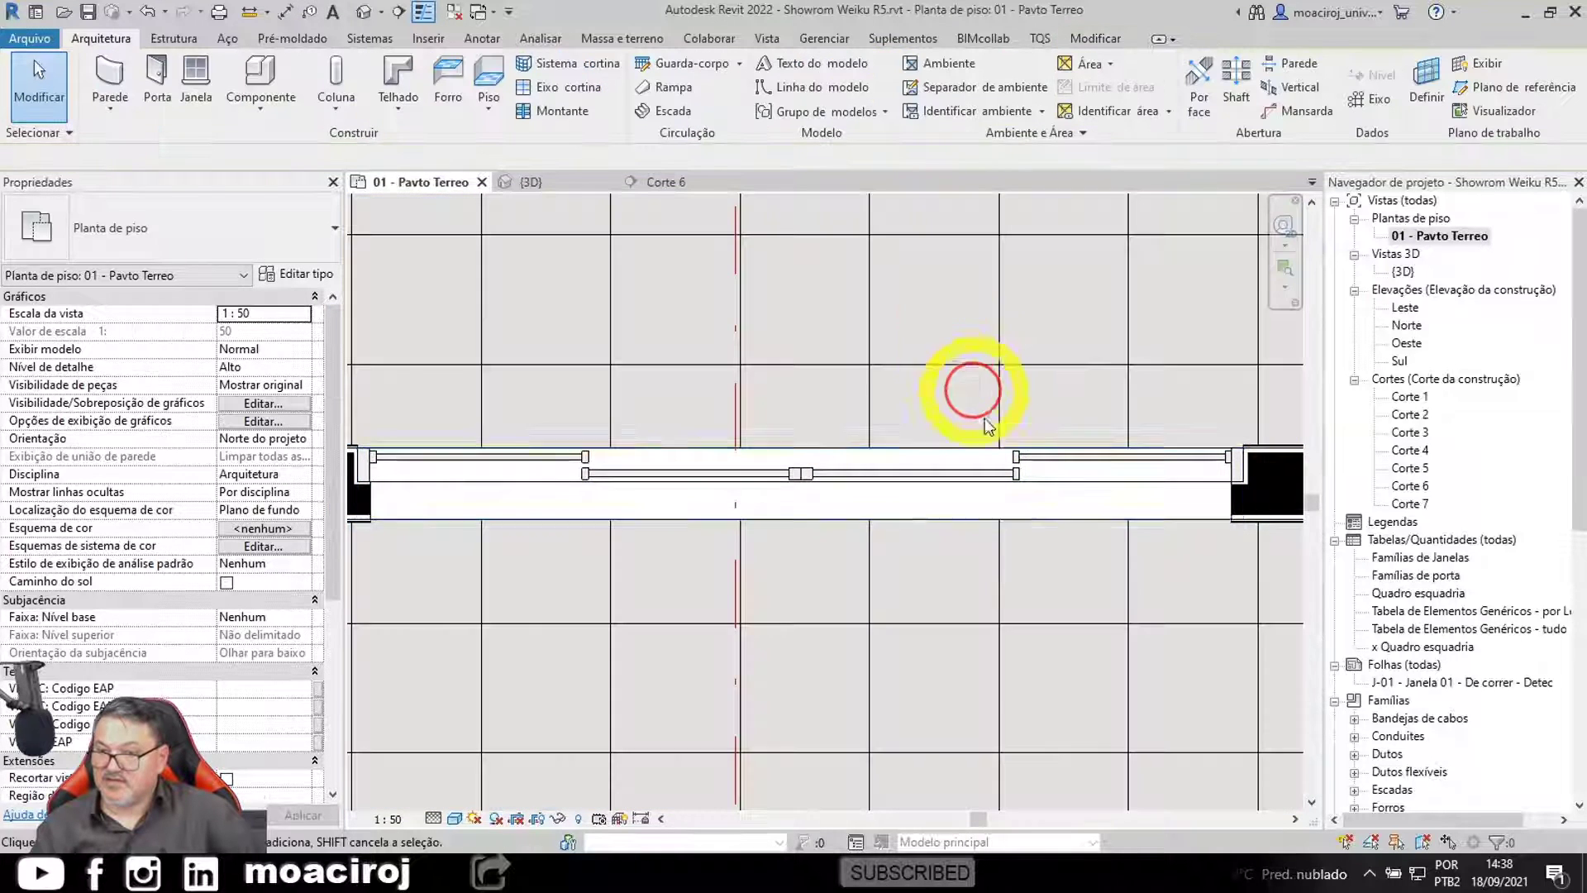
Step: Examine in 3D the stone sill beneath the dark Corten door and how it meets the sliding tracks and floor
{"action": "left_click", "coordinate": [362, 15]}
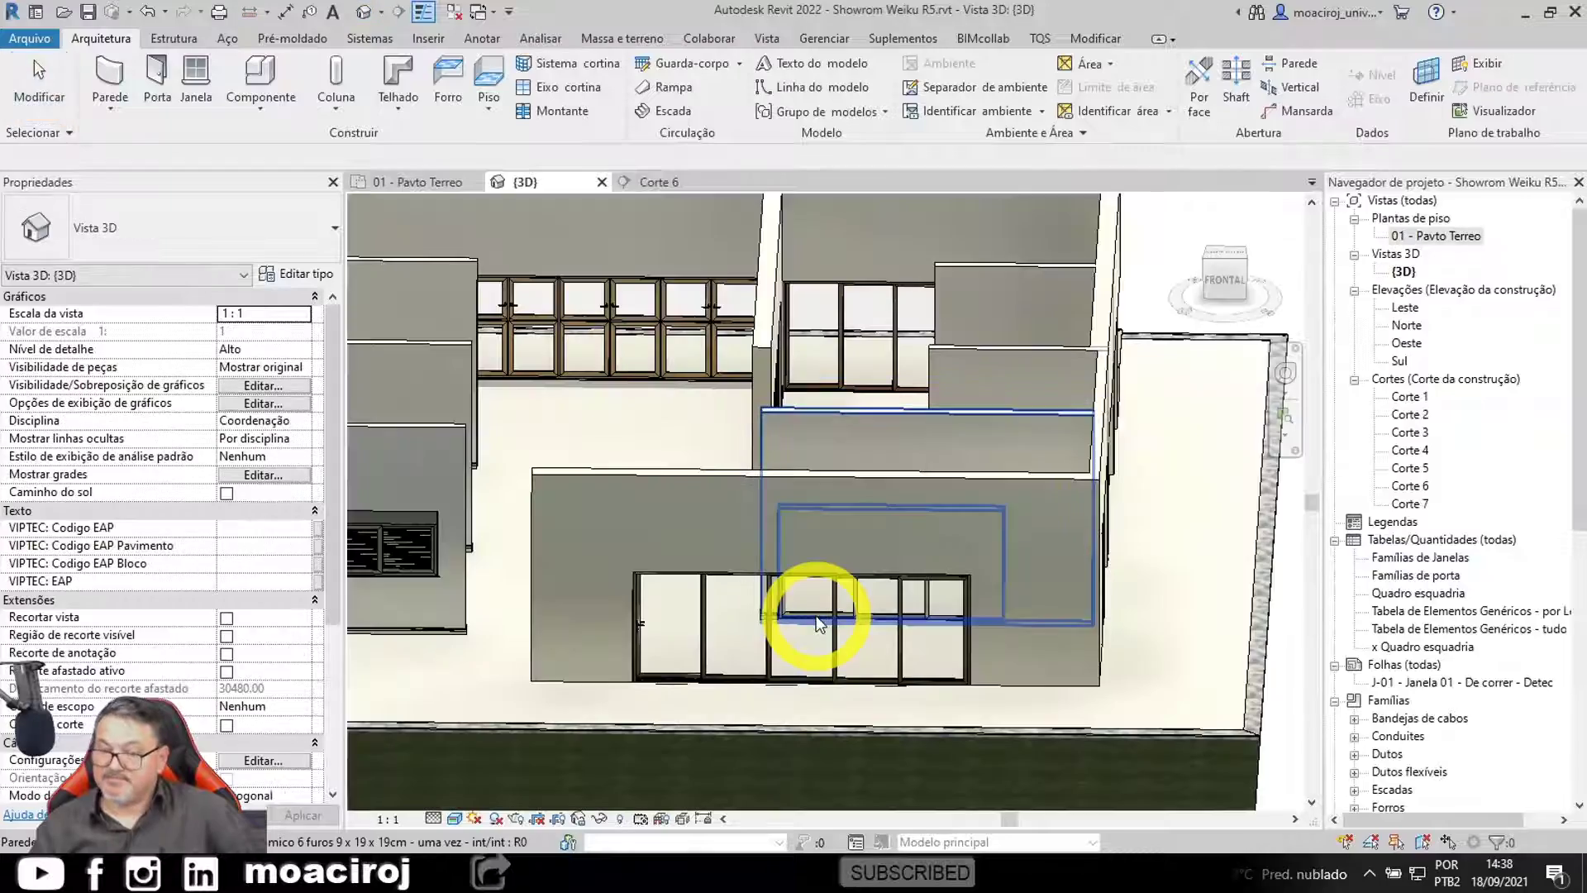
{"action": "middle_click_drag", "start_coordinate": [801, 644], "coordinate": [1116, 500], "text": "shift"}
{"action": "scroll", "coordinate": [1116, 499], "scroll_direction": "down", "scroll_amount": 2}
{"action": "middle_click_drag", "start_coordinate": [1065, 621], "coordinate": [810, 285]}
{"action": "scroll", "coordinate": [926, 521], "scroll_direction": "up", "scroll_amount": 1}
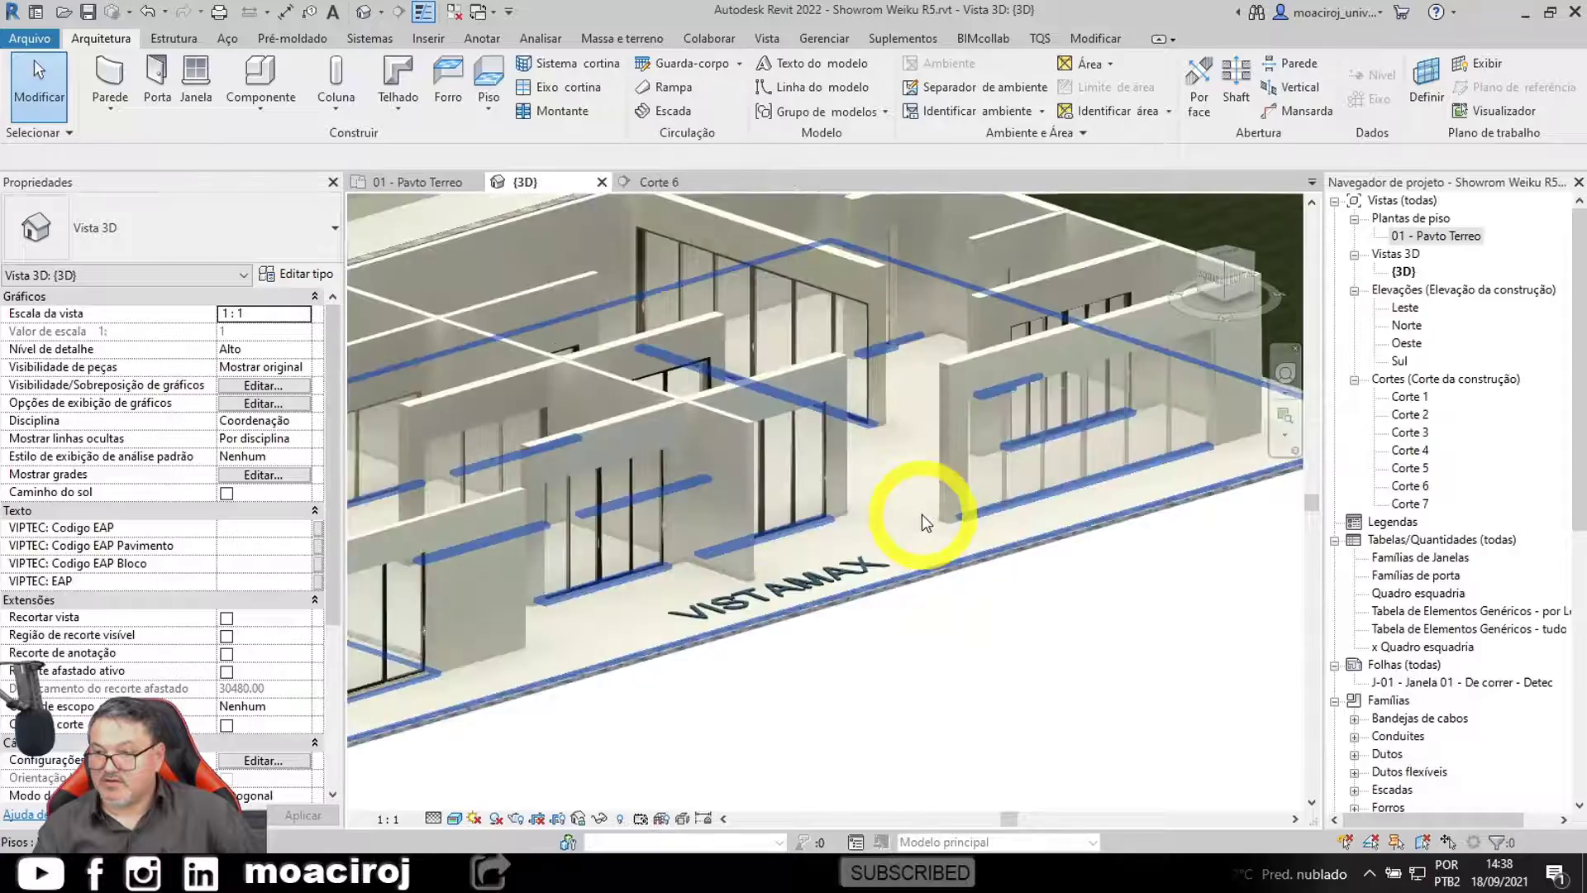
{"action": "middle_click_drag", "start_coordinate": [926, 523], "coordinate": [1337, 380], "text": "shift"}
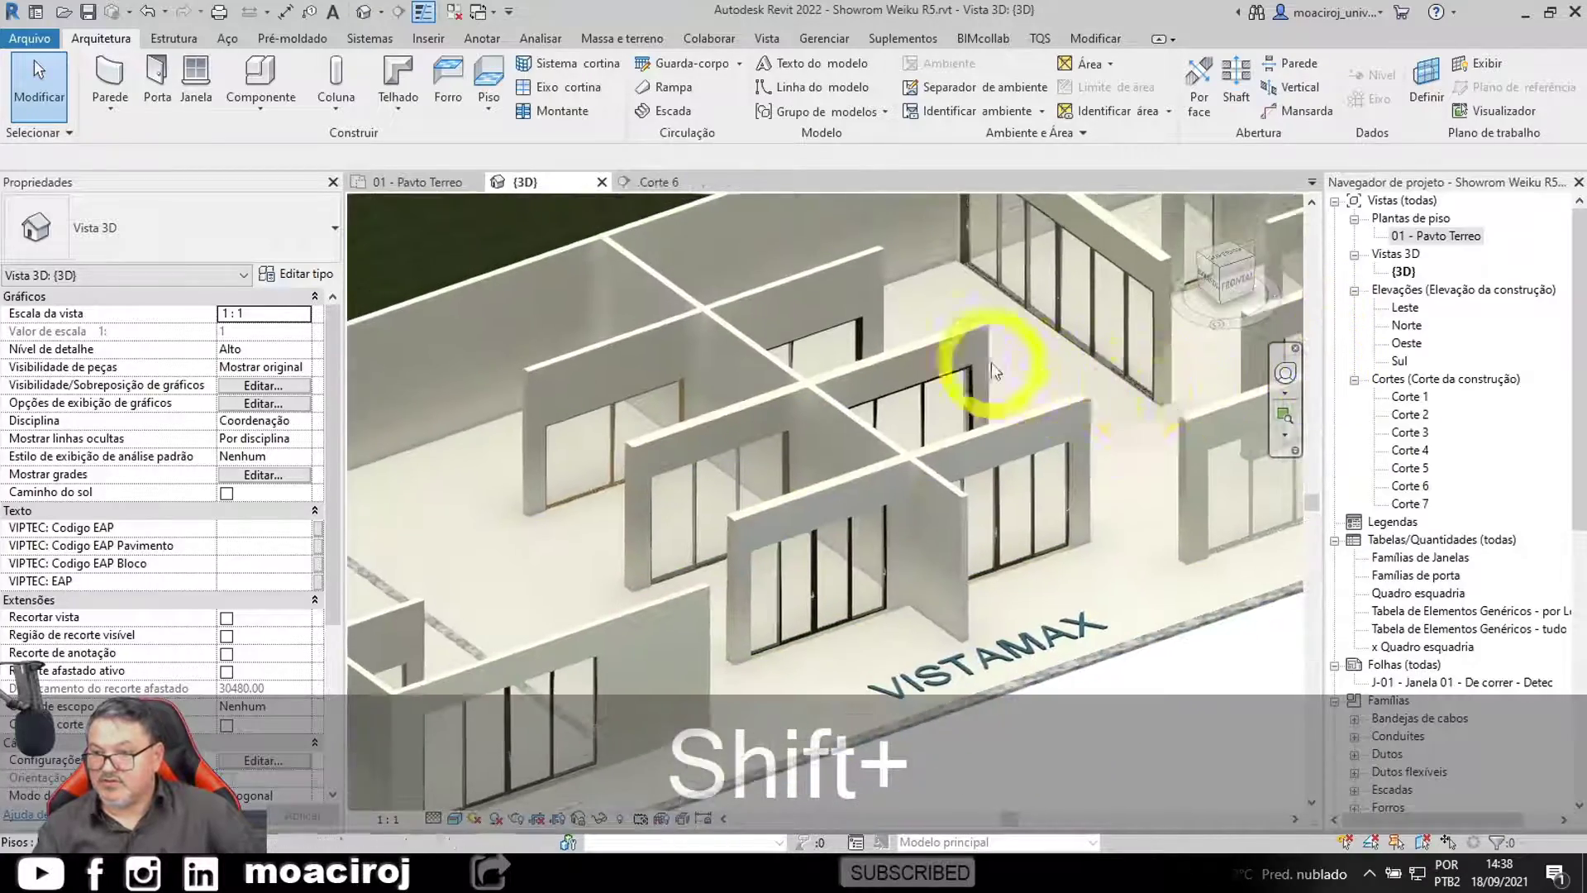
{"action": "scroll", "coordinate": [995, 372], "scroll_direction": "up", "scroll_amount": 3}
{"action": "middle_click_drag", "start_coordinate": [988, 413], "coordinate": [1123, 439], "text": "shift"}
{"action": "scroll", "coordinate": [1123, 439], "scroll_direction": "down", "scroll_amount": 1}
{"action": "middle_click_drag", "start_coordinate": [1123, 496], "coordinate": [1165, 702]}
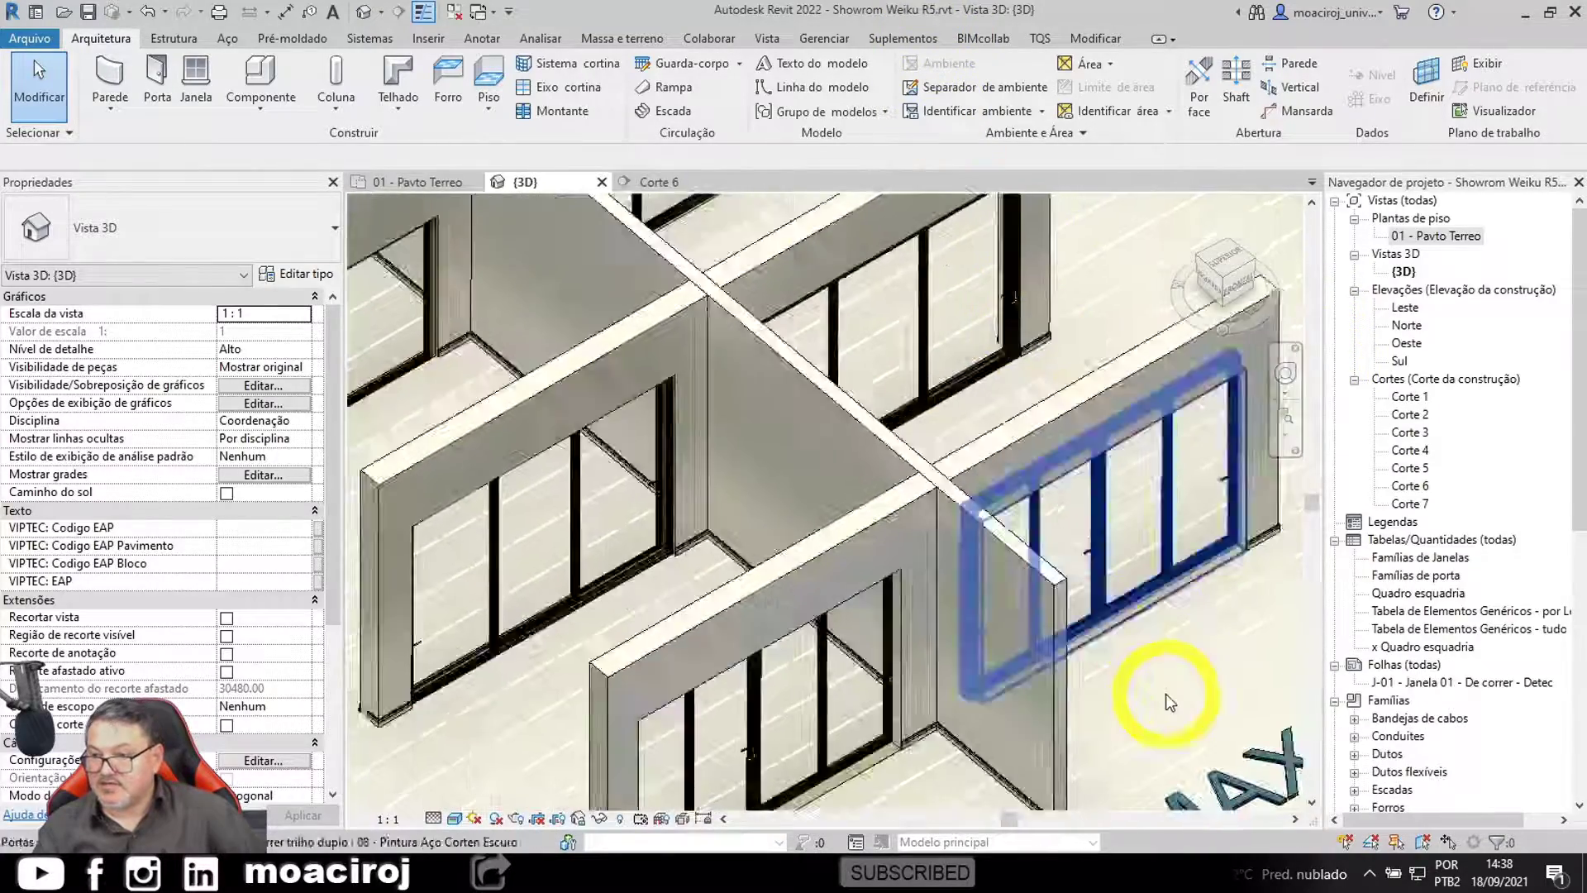
{"action": "scroll", "coordinate": [1194, 553], "scroll_direction": "up", "scroll_amount": 4}
{"action": "middle_click_drag", "start_coordinate": [1194, 553], "coordinate": [1066, 587]}
{"action": "scroll", "coordinate": [1065, 582], "scroll_direction": "up", "scroll_amount": 3}
{"action": "middle_click_drag", "start_coordinate": [1045, 531], "coordinate": [876, 678]}
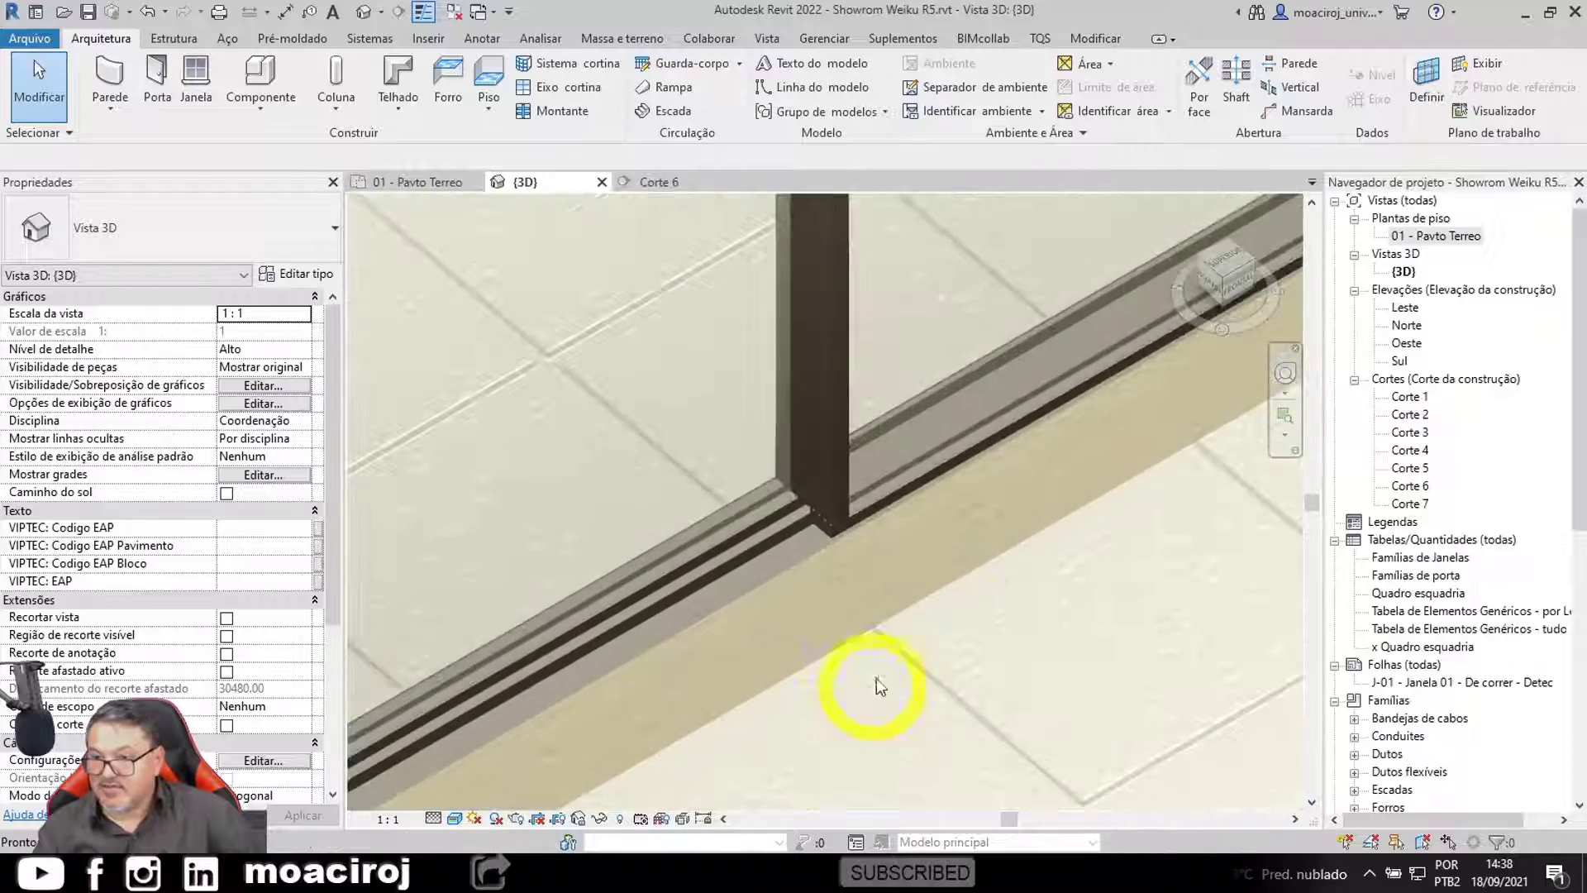
{"action": "scroll", "coordinate": [1007, 476], "scroll_direction": "up", "scroll_amount": 3}
{"action": "middle_click_drag", "start_coordinate": [943, 593], "coordinate": [1368, 398]}
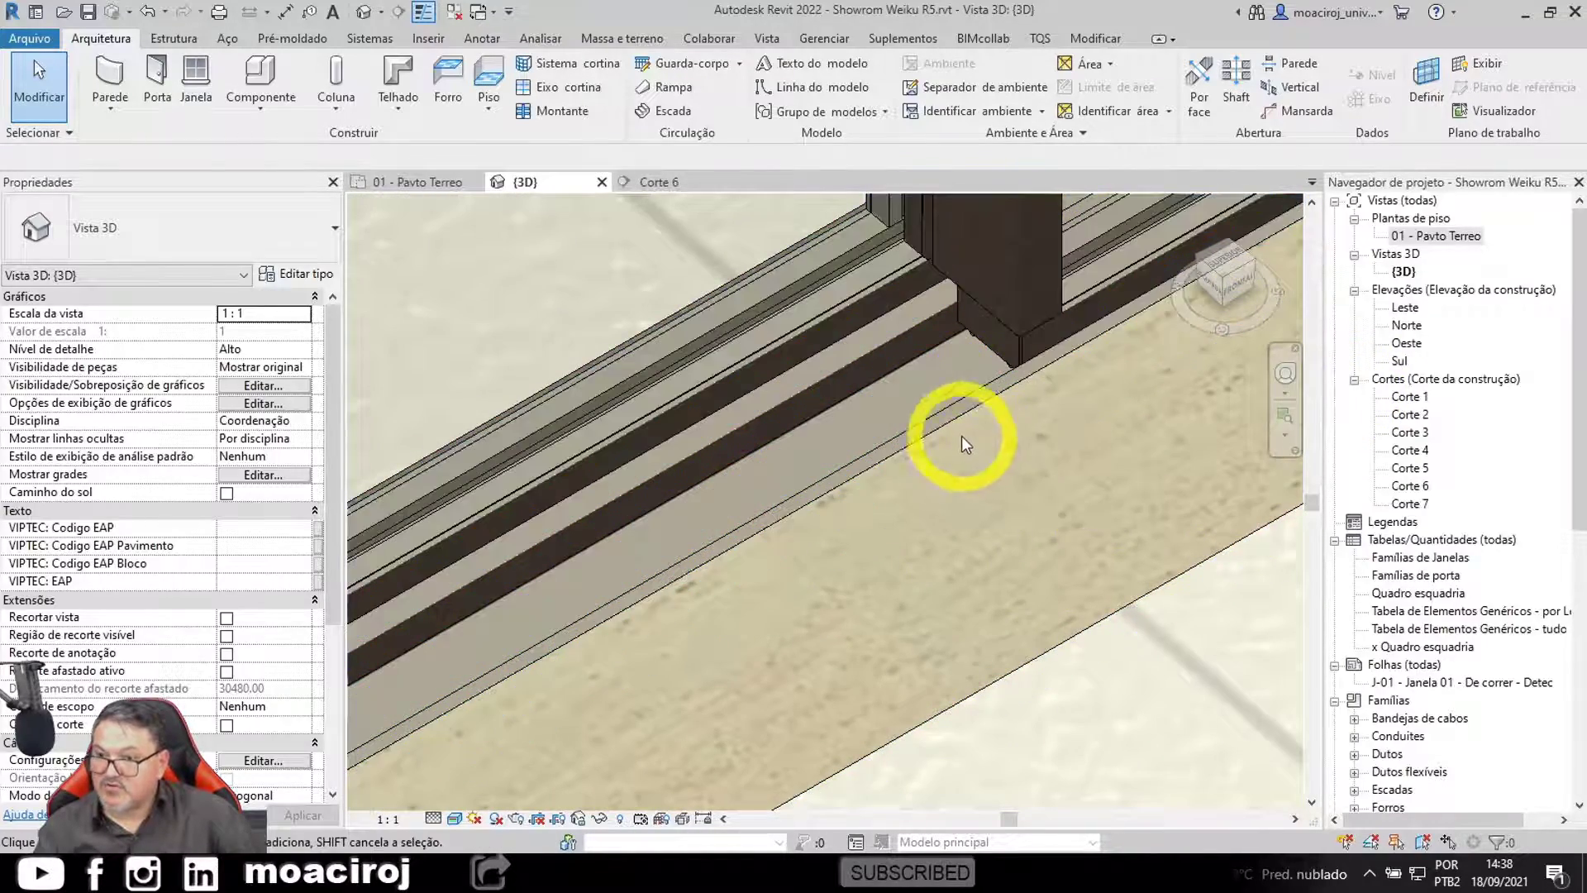
Step: Turn off Weiku: Com chave na fechadura for the matte black four-leaf Minimalista door and check its handle up close
{"action": "scroll", "coordinate": [952, 484], "scroll_direction": "down", "scroll_amount": 2}
{"action": "middle_click_drag", "start_coordinate": [924, 533], "coordinate": [959, 490]}
{"action": "scroll", "coordinate": [787, 645], "scroll_direction": "down", "scroll_amount": 2}
{"action": "scroll", "coordinate": [944, 496], "scroll_direction": "down", "scroll_amount": 2}
{"action": "middle_click_drag", "start_coordinate": [852, 546], "coordinate": [937, 534]}
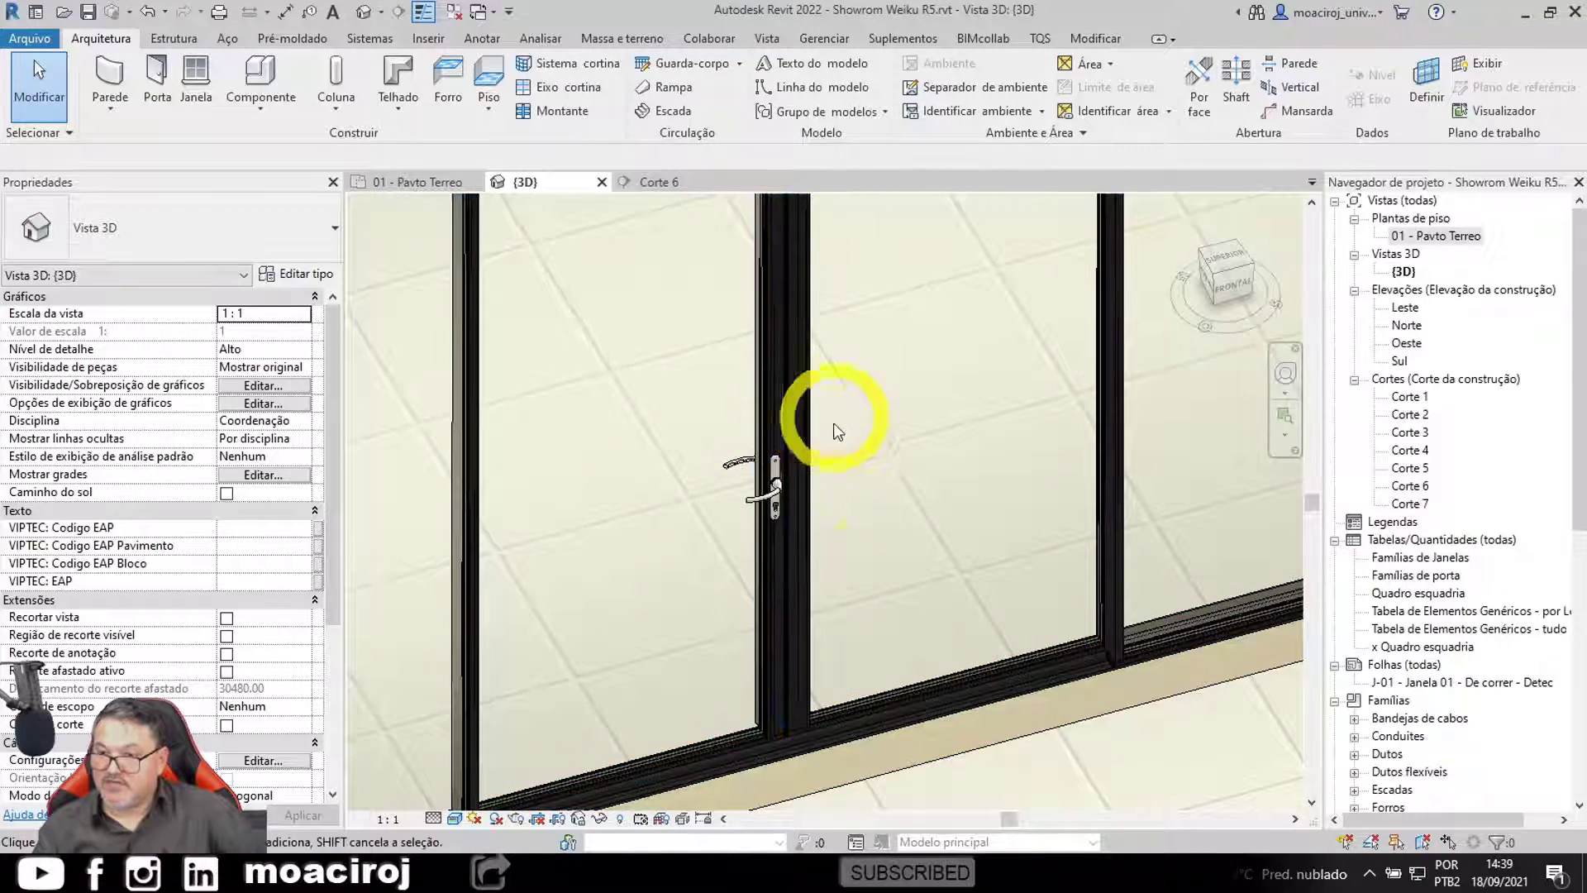
{"action": "left_click", "coordinate": [911, 695]}
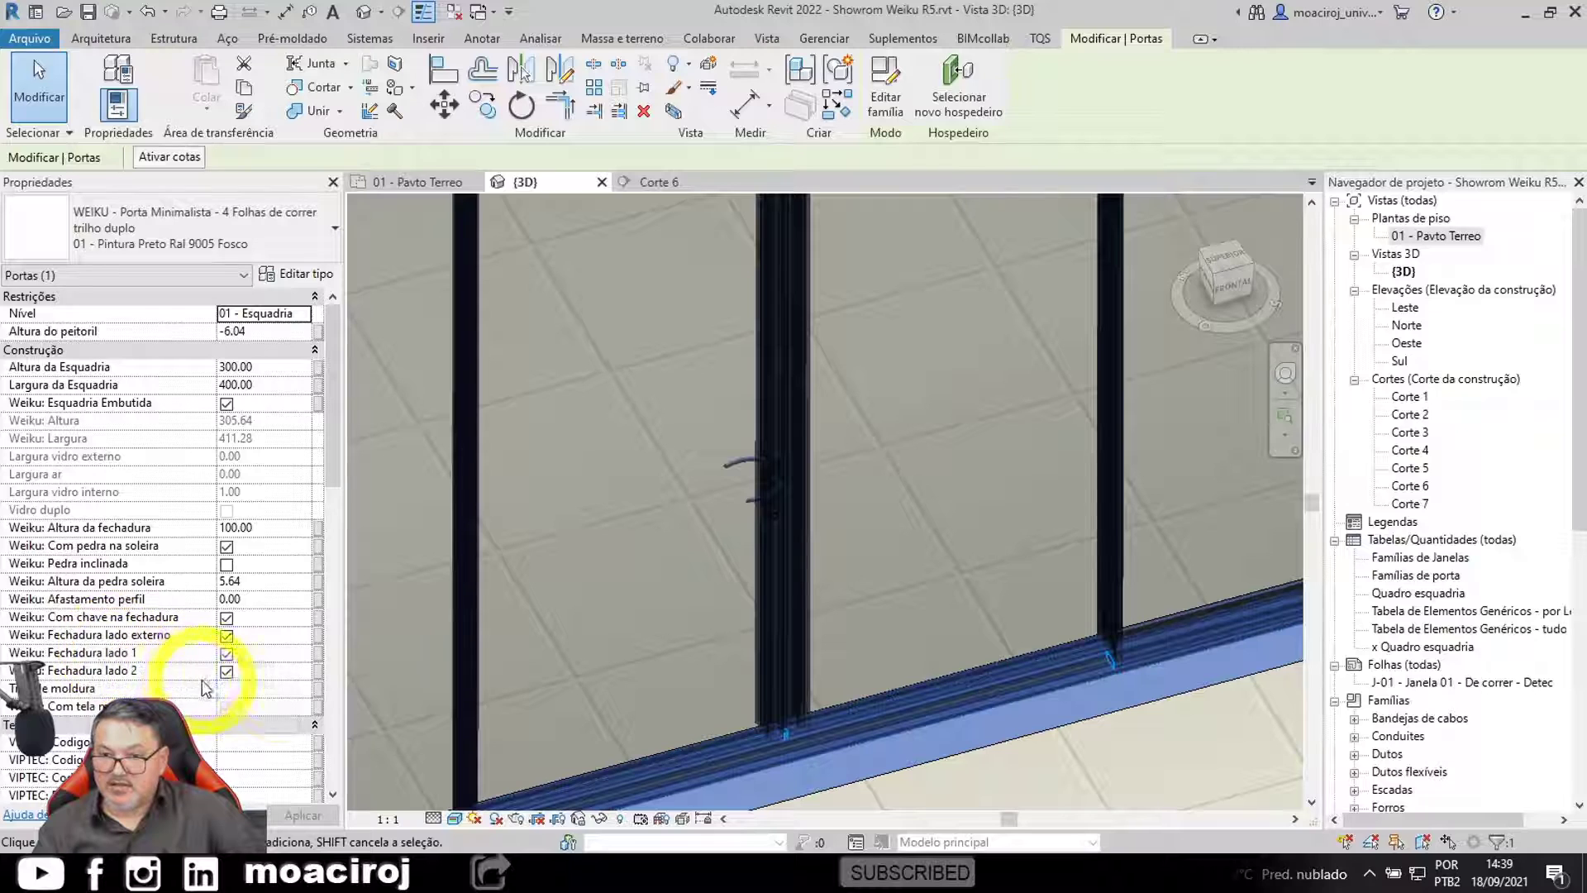
{"action": "left_click", "coordinate": [227, 620]}
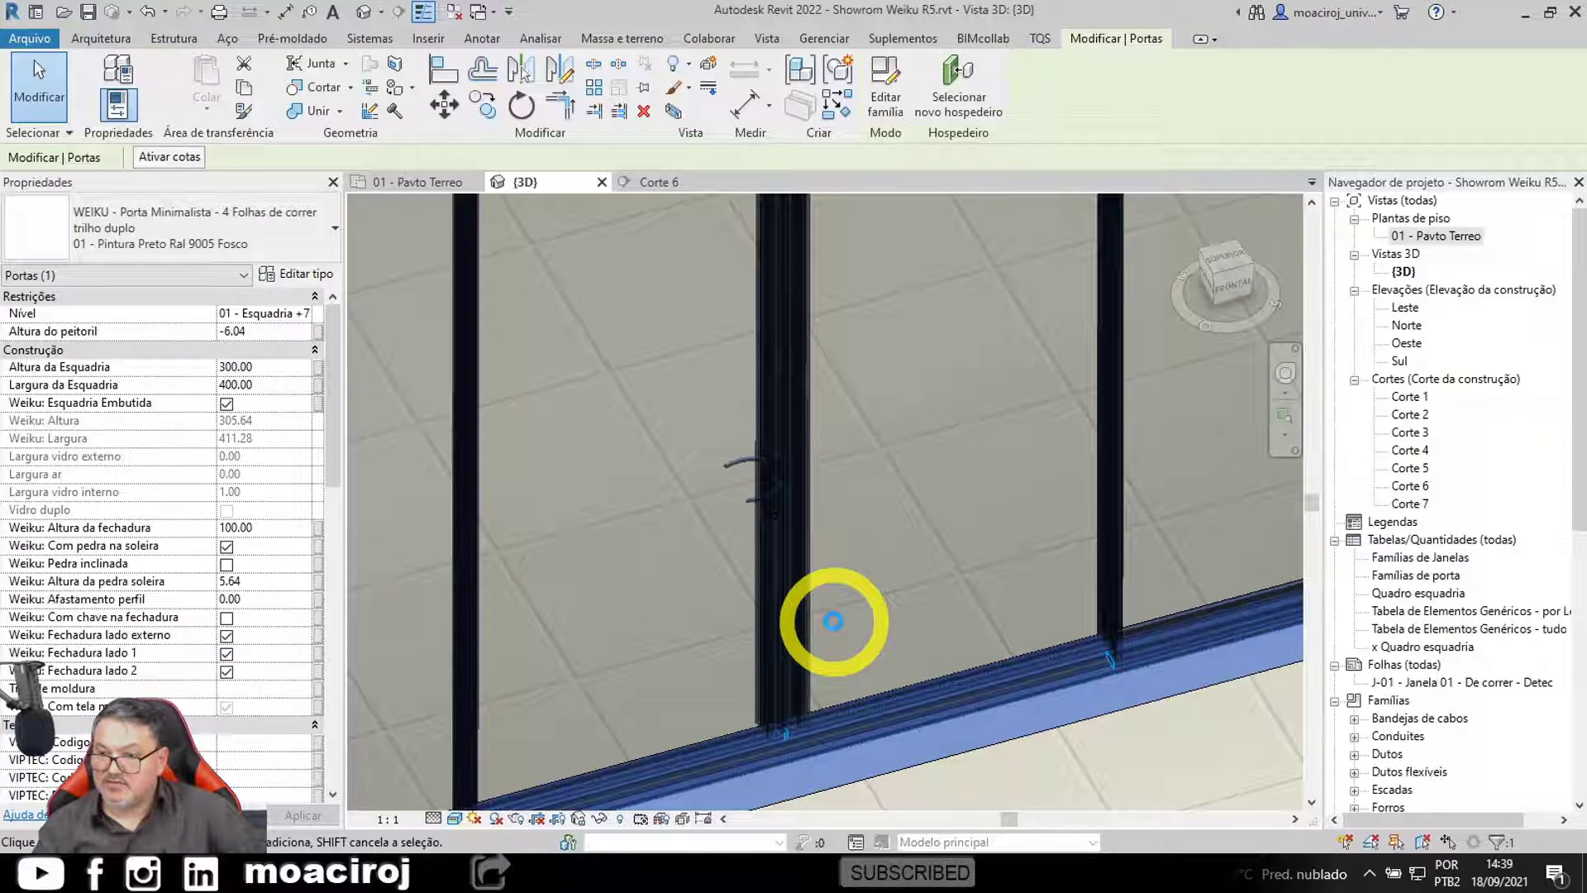
{"action": "left_click", "coordinate": [1149, 779]}
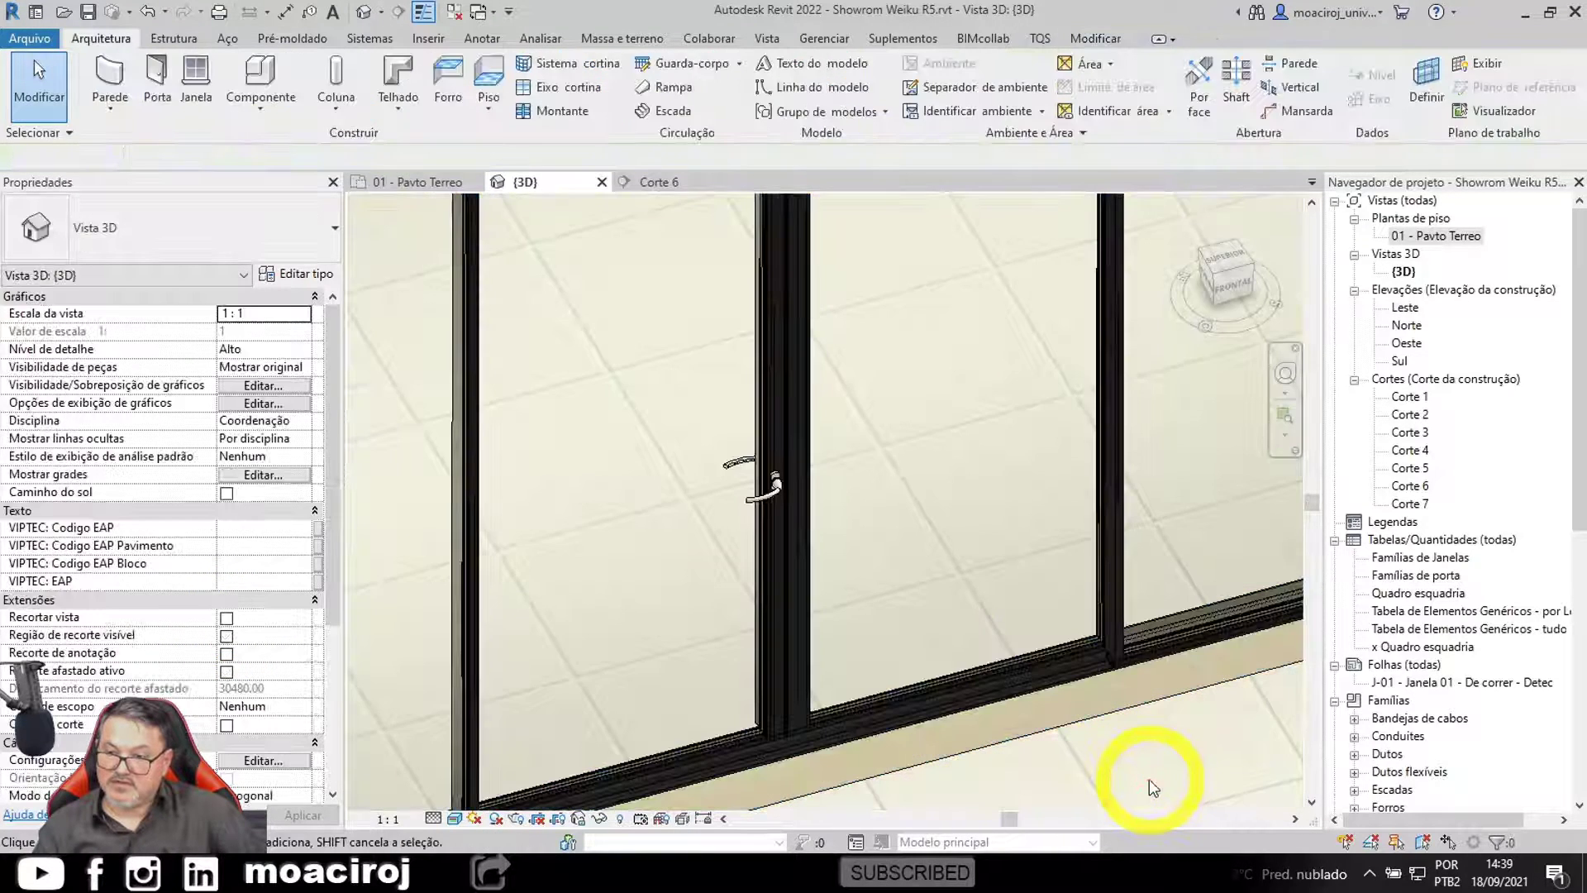
{"action": "scroll", "coordinate": [786, 450], "scroll_direction": "up", "scroll_amount": 6}
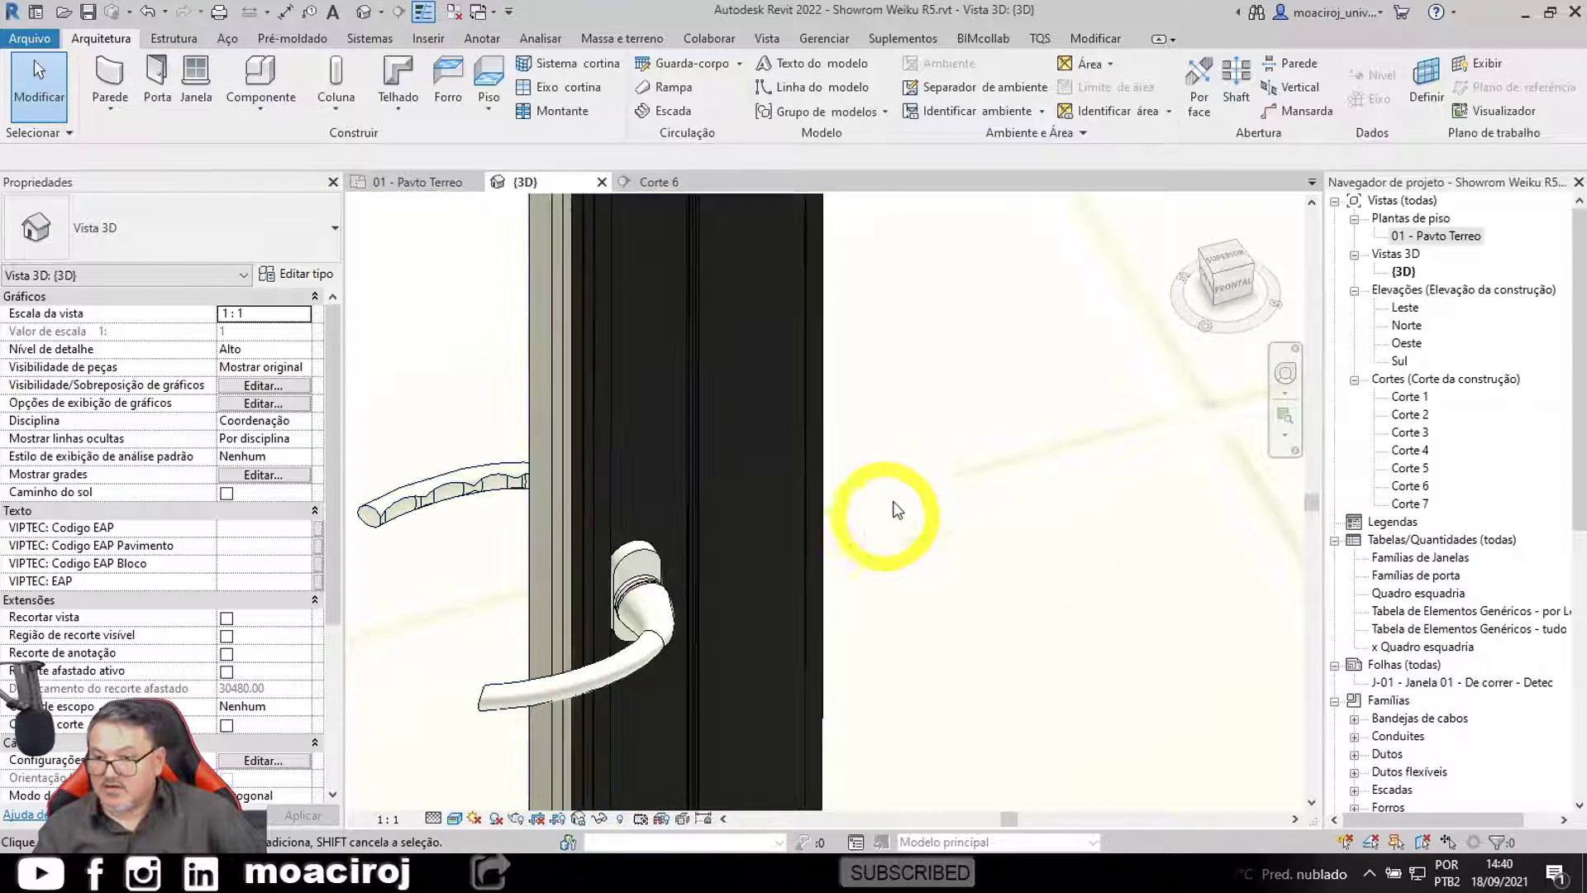
{"action": "scroll", "coordinate": [897, 509], "scroll_direction": "down", "scroll_amount": 8}
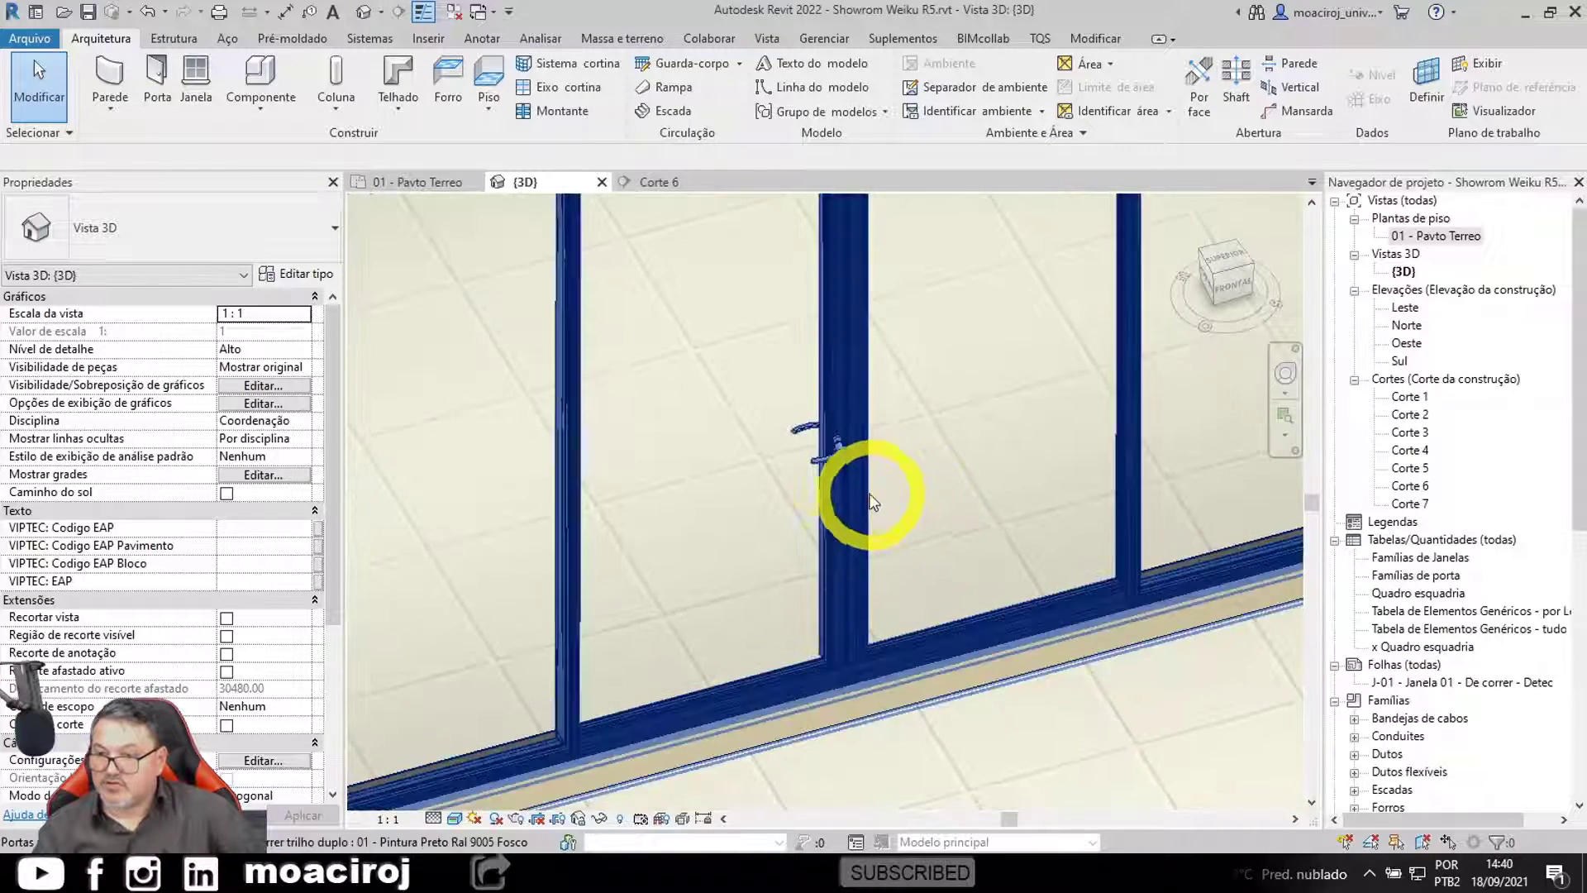
Step: Turn off Weiku: Fechadura lado externo for the matte black four-leaf door and check the handle area
{"action": "left_click", "coordinate": [827, 461]}
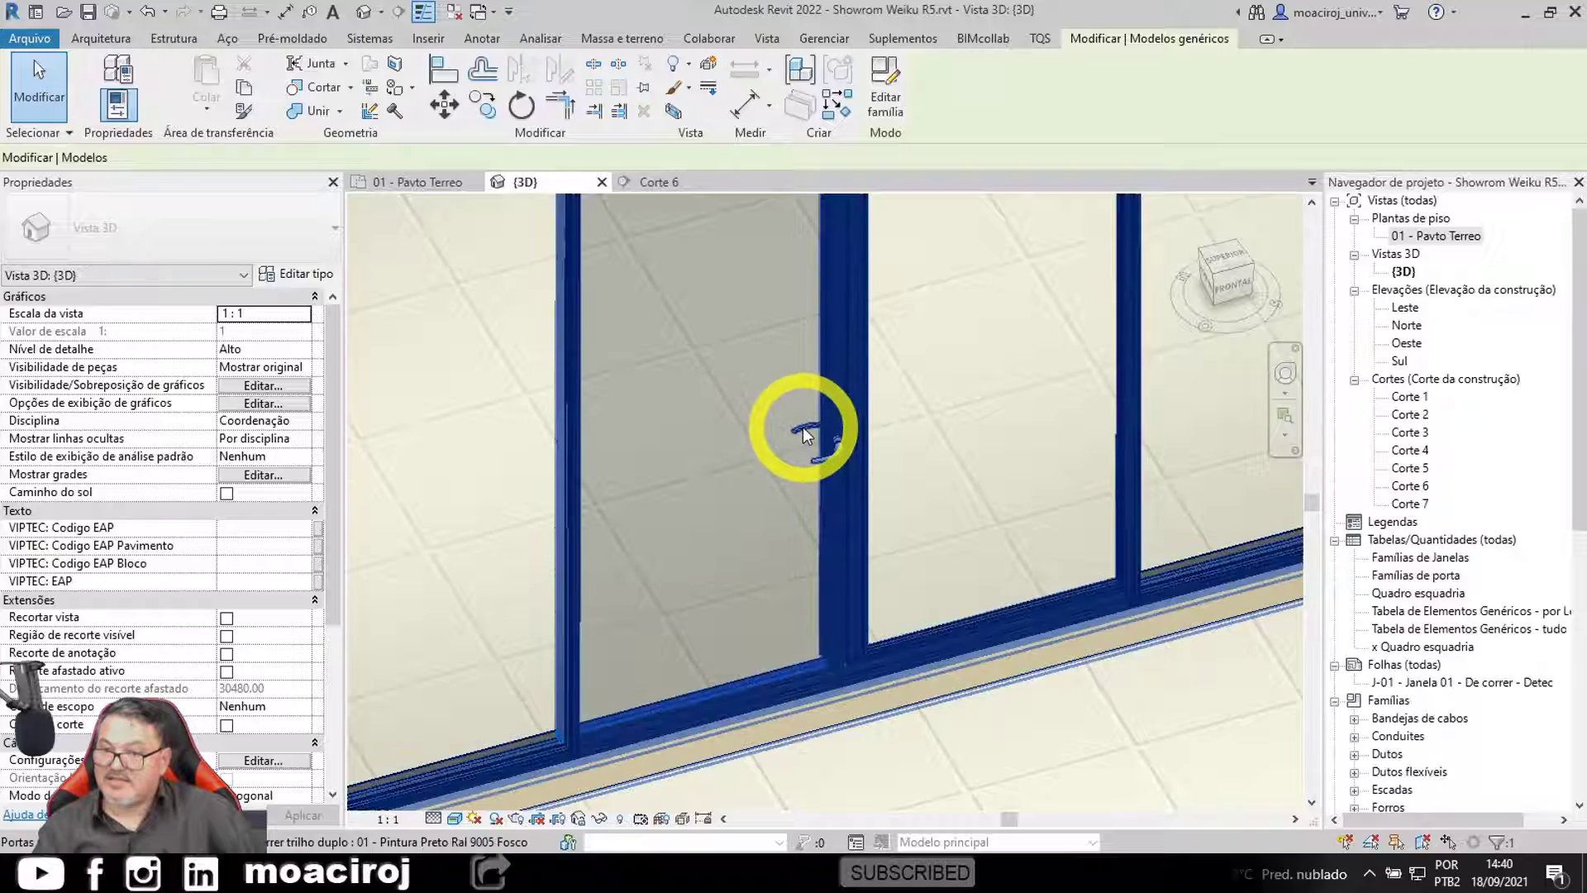
{"action": "key", "text": "Escape"}
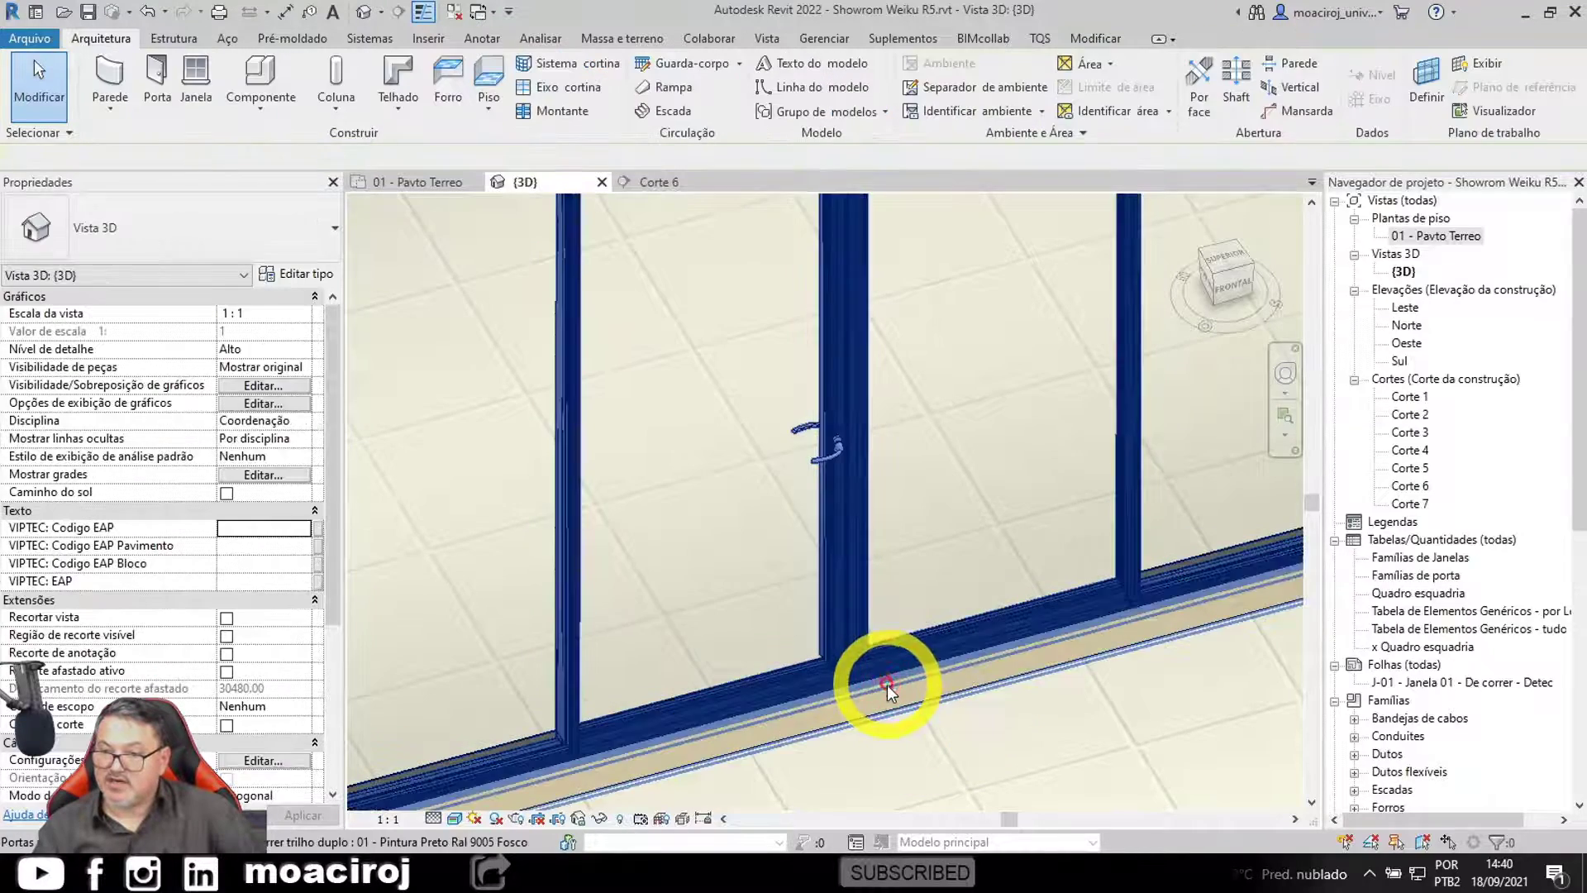
{"action": "left_click", "coordinate": [881, 678]}
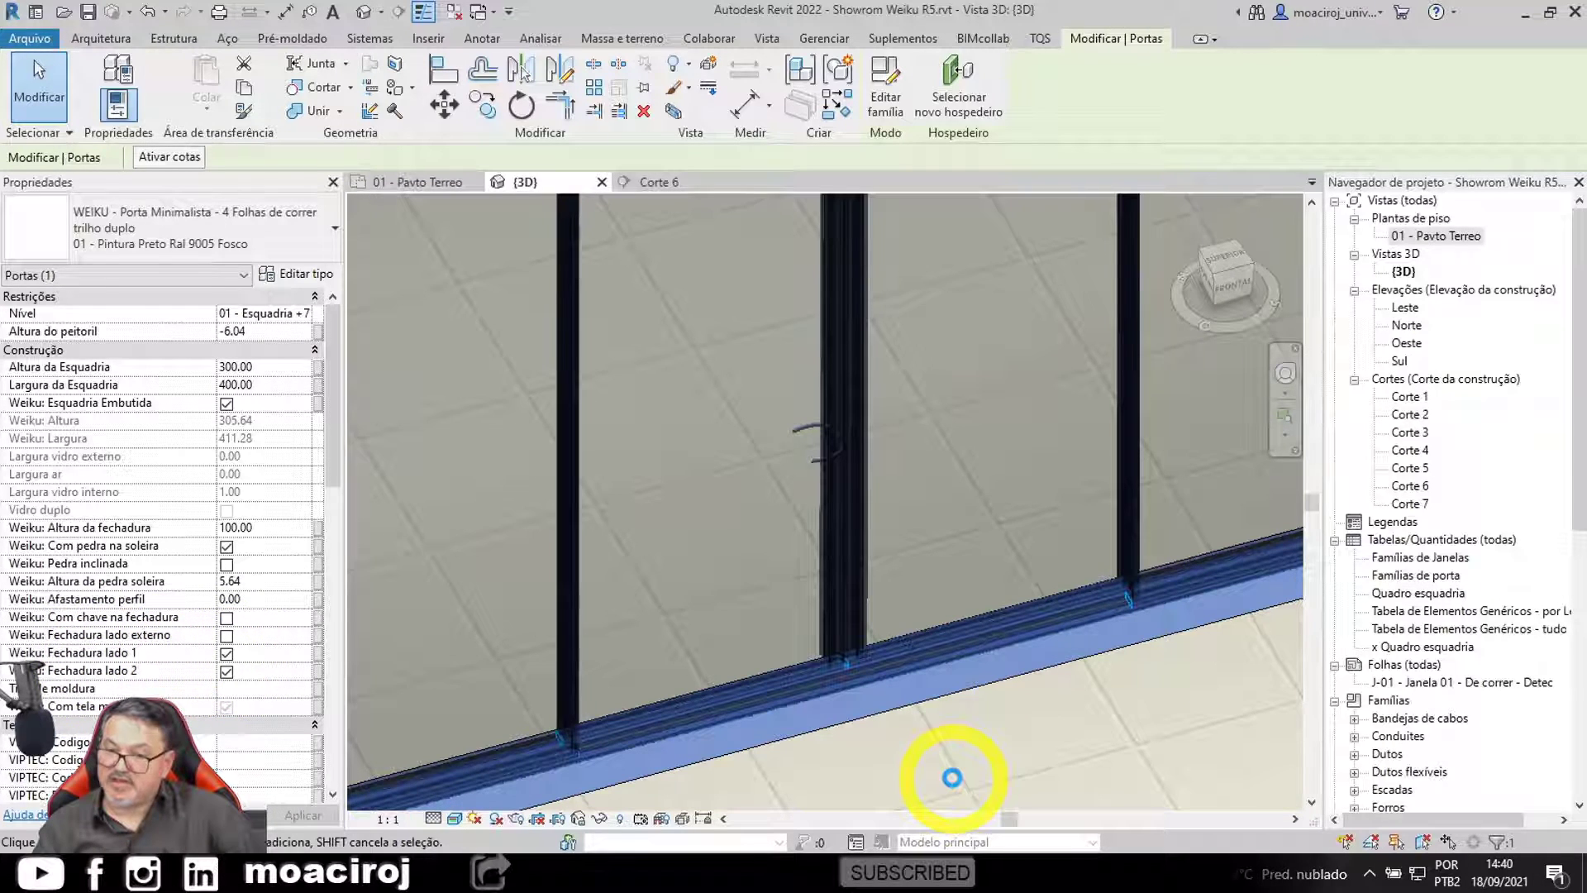
{"action": "left_click", "coordinate": [952, 777]}
{"action": "scroll", "coordinate": [902, 503], "scroll_direction": "up", "scroll_amount": 5}
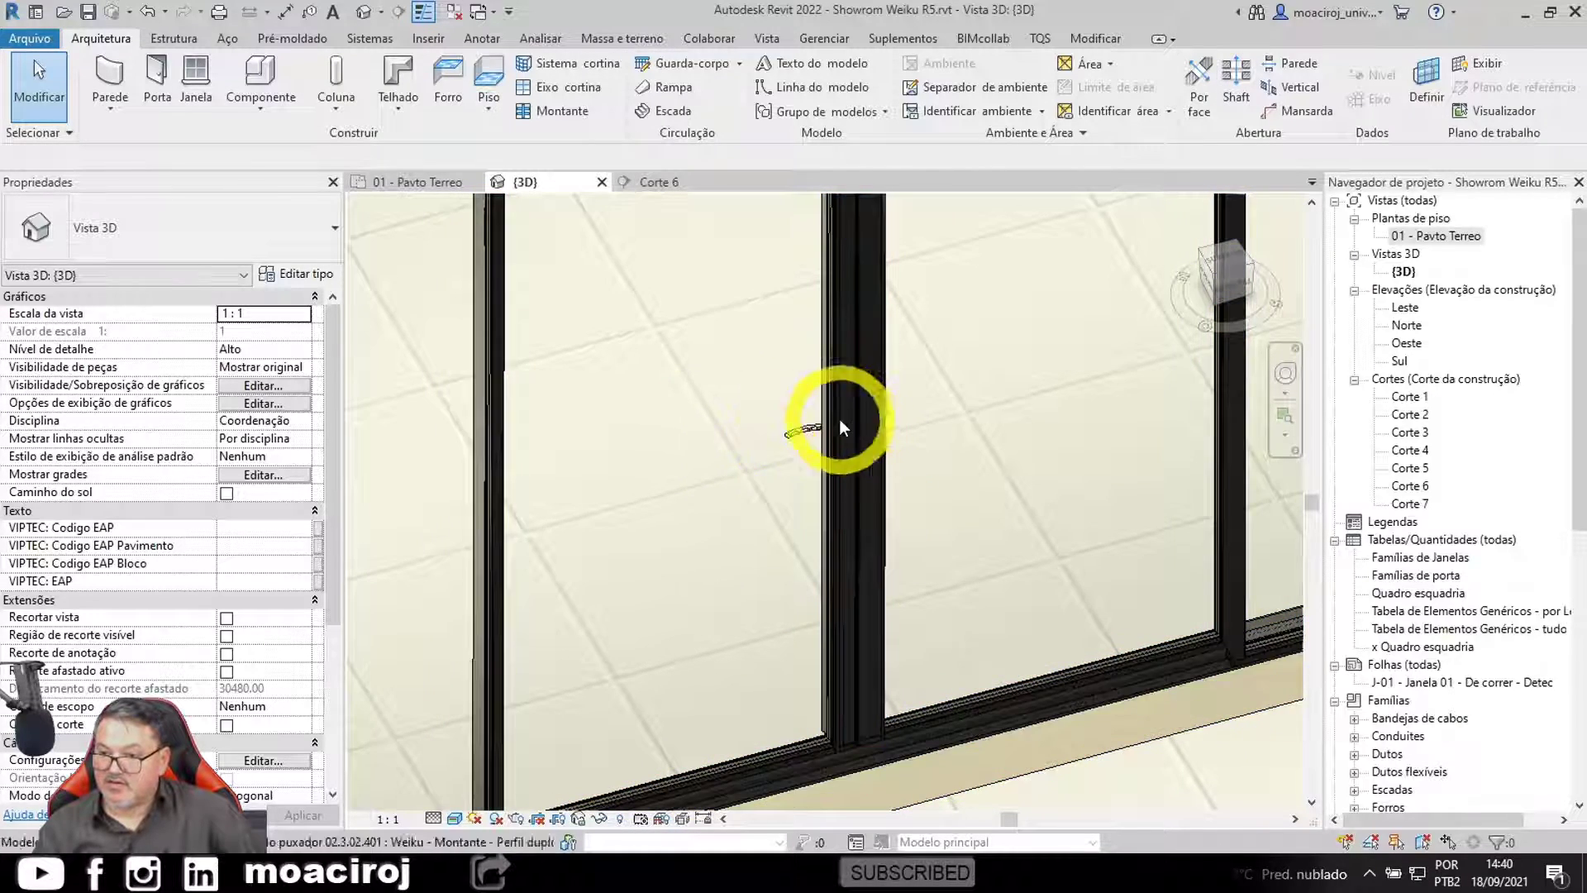
Step: Look over the VISTAMAX building's doors and the surrounding Weiku showroom buildings in 3D
{"action": "scroll", "coordinate": [1112, 610], "scroll_direction": "down", "scroll_amount": 1}
{"action": "middle_click_drag", "start_coordinate": [1064, 610], "coordinate": [689, 647]}
{"action": "scroll", "coordinate": [995, 539], "scroll_direction": "down", "scroll_amount": 2}
{"action": "scroll", "coordinate": [686, 616], "scroll_direction": "down", "scroll_amount": 5}
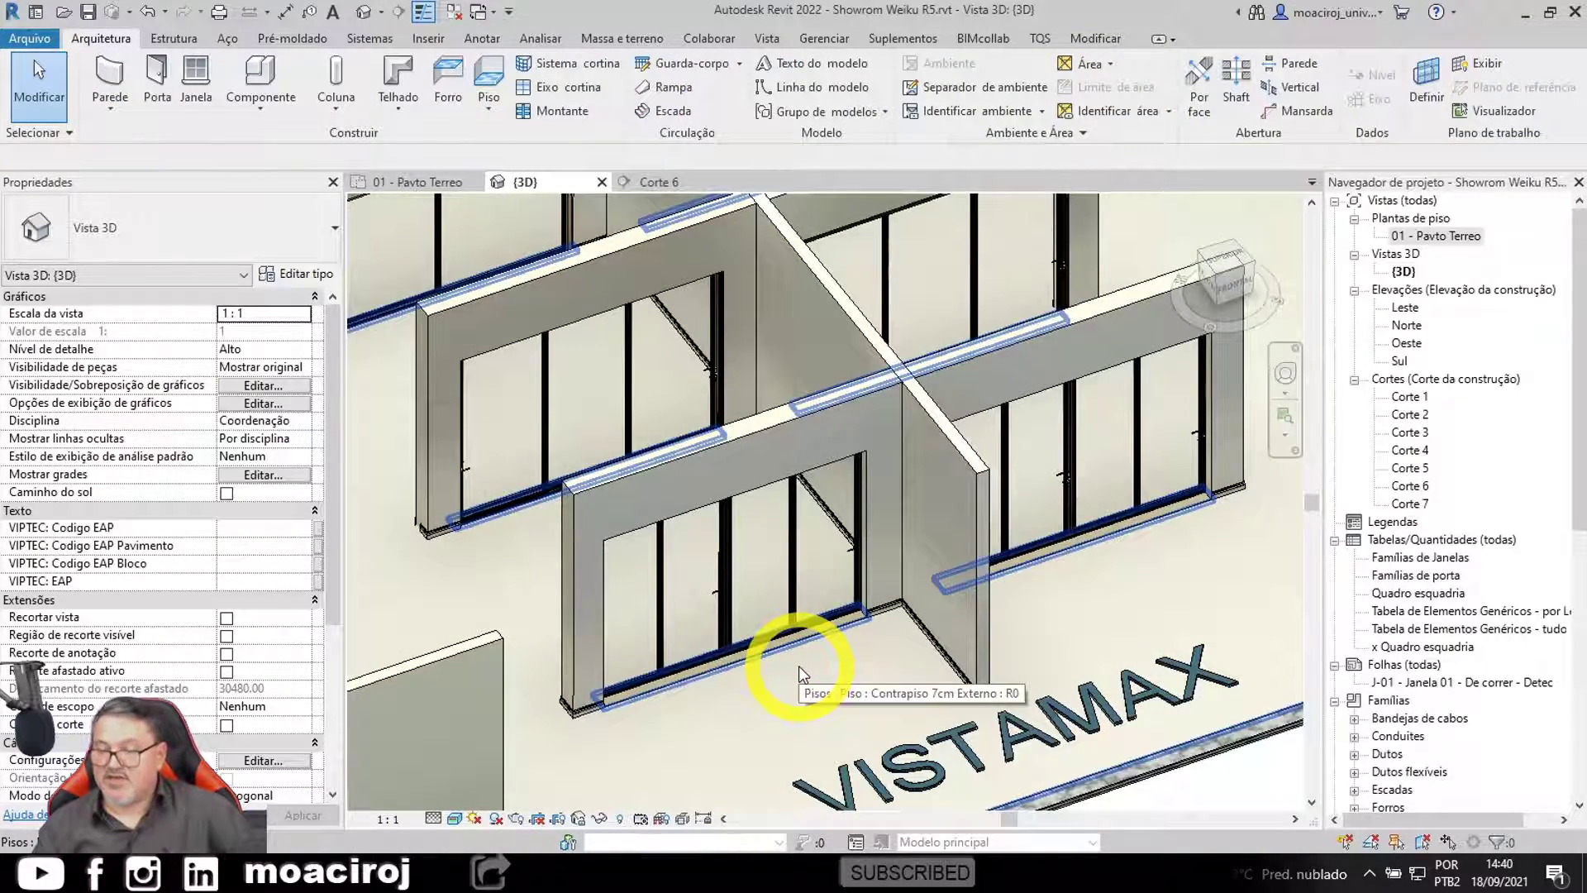
{"action": "scroll", "coordinate": [792, 620], "scroll_direction": "down", "scroll_amount": 1}
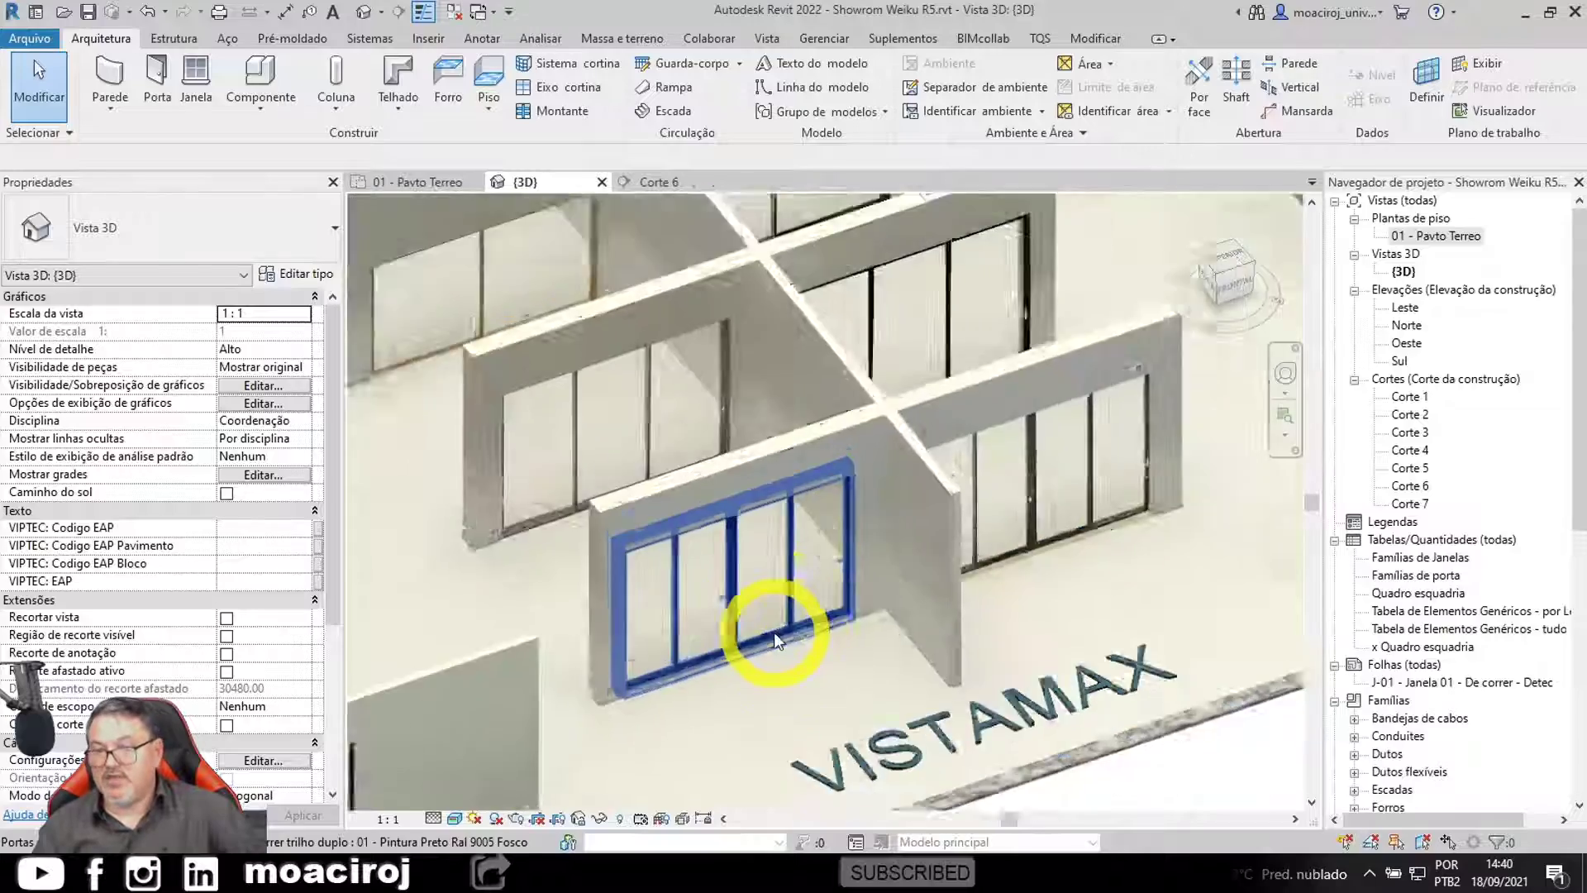
{"action": "scroll", "coordinate": [774, 632], "scroll_direction": "down", "scroll_amount": 6}
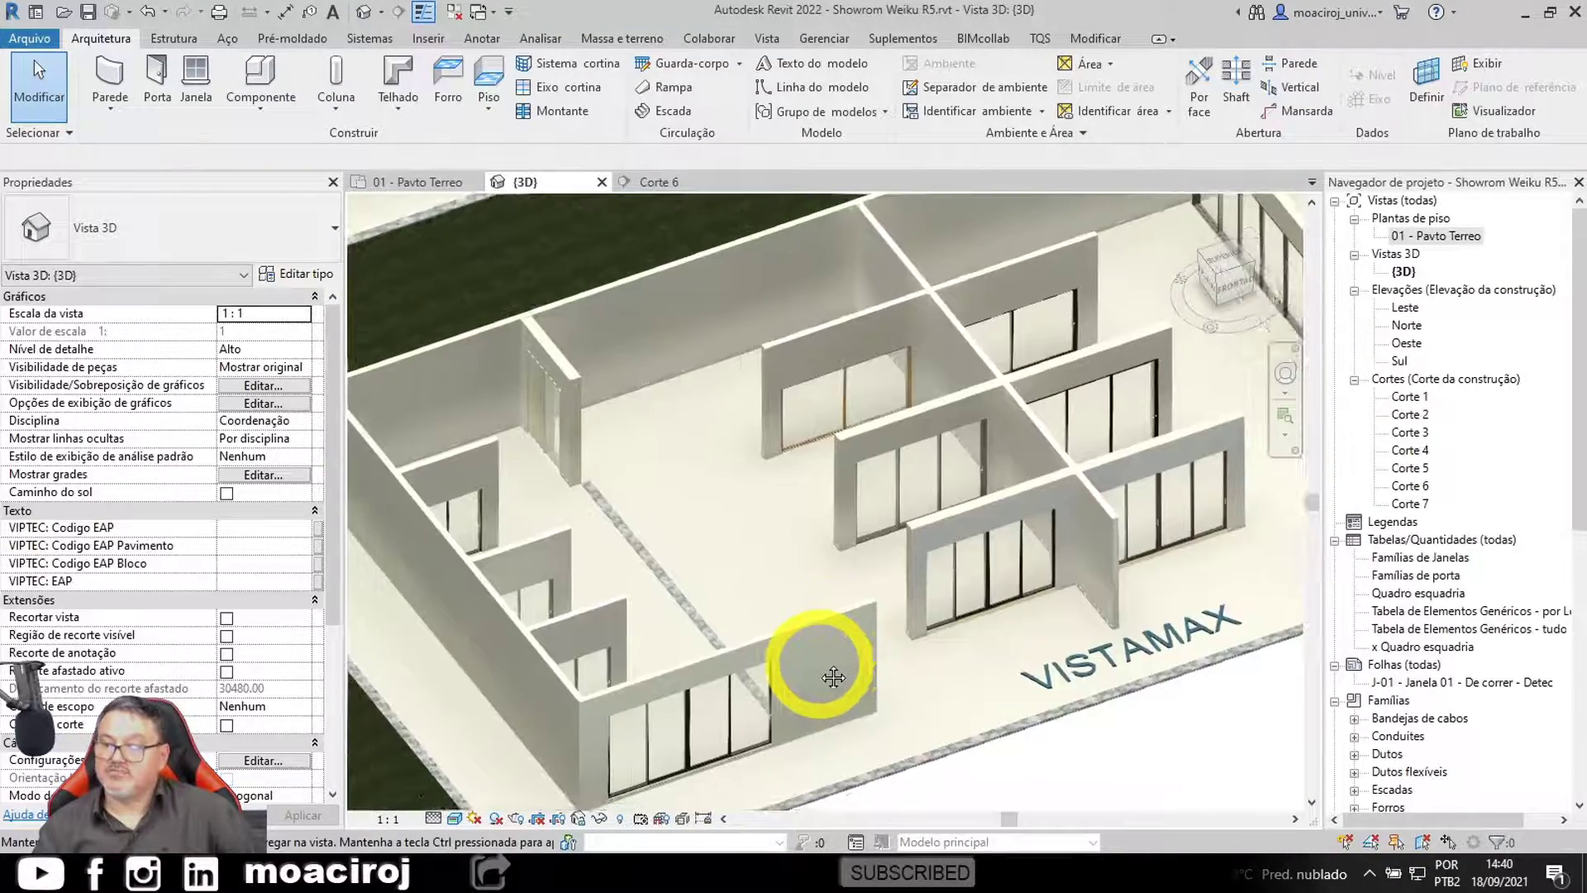
{"action": "middle_click_drag", "start_coordinate": [834, 678], "coordinate": [722, 614]}
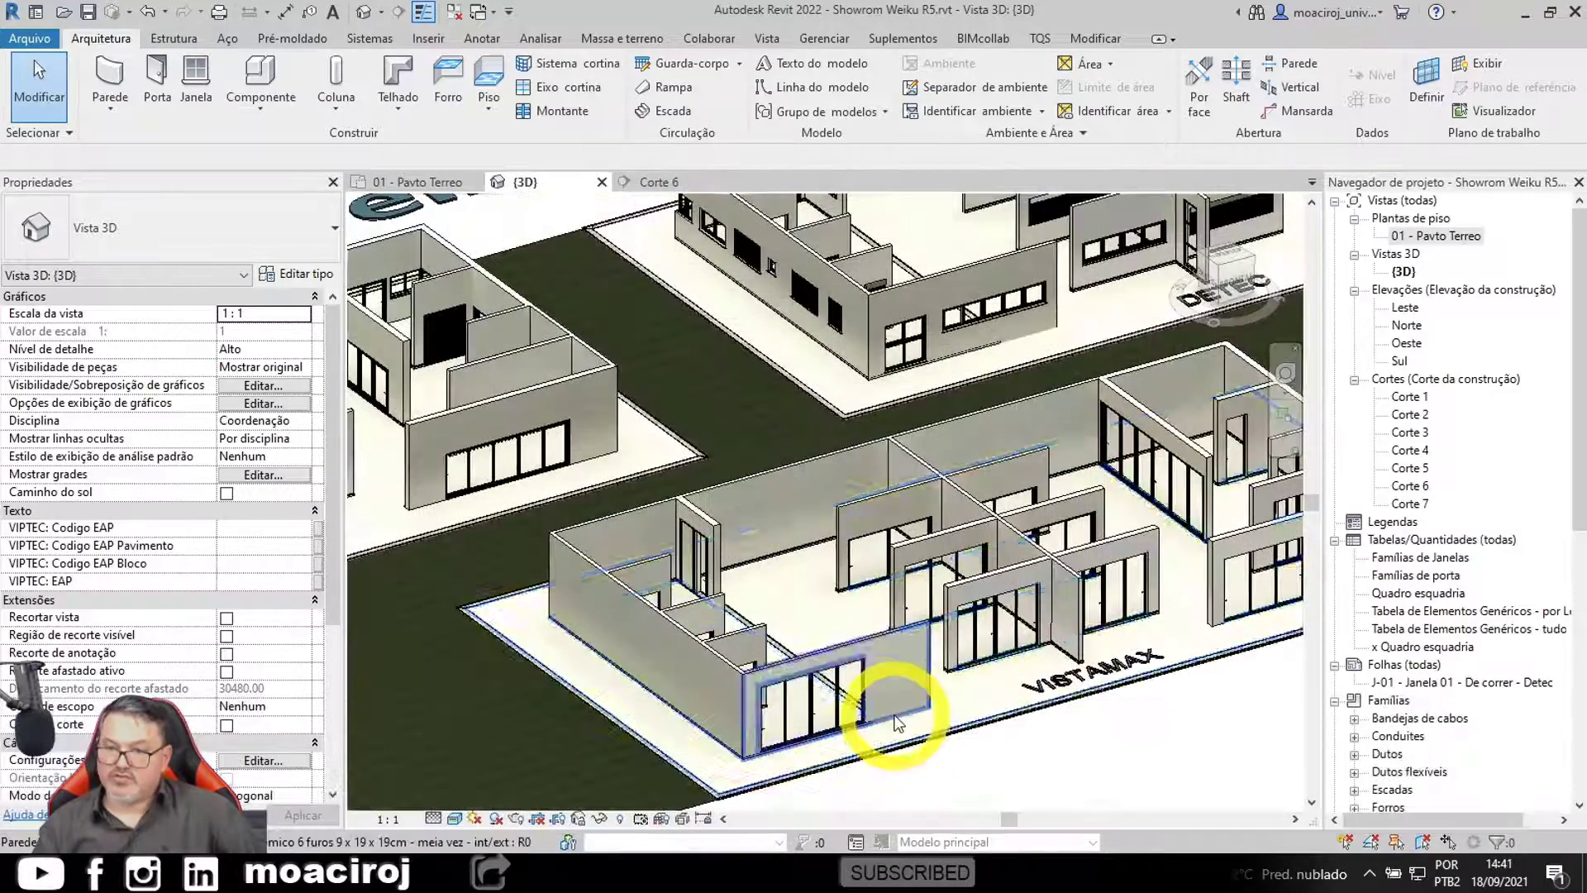
{"action": "scroll", "coordinate": [899, 724], "scroll_direction": "down", "scroll_amount": 5}
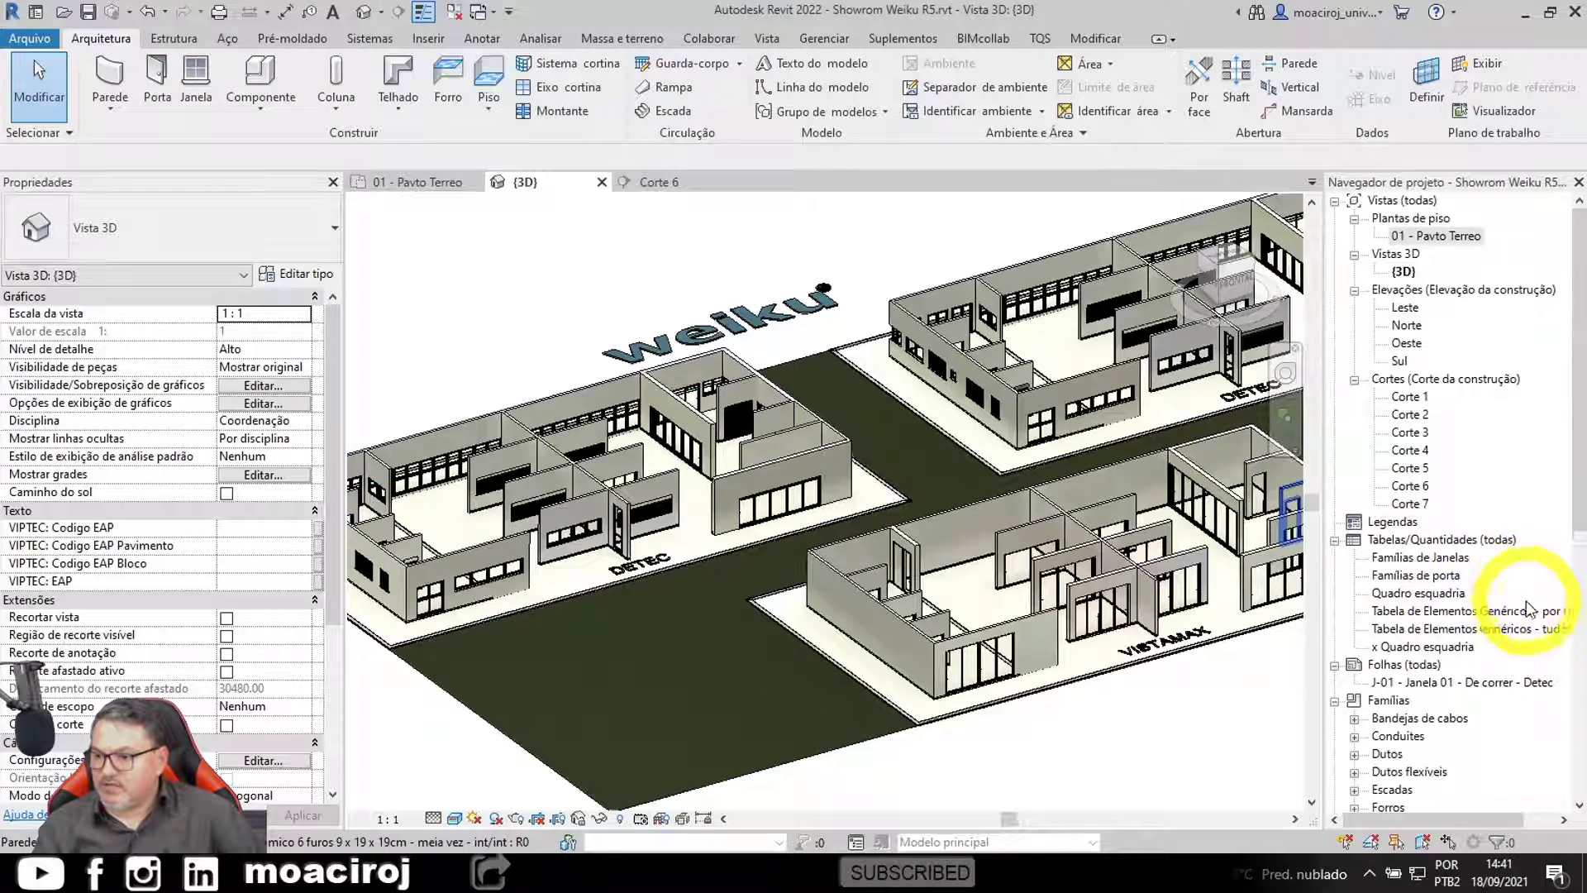
Step: Open the Quadro esquadria schedule and review its window and door entries, including the size, unit and quantity columns
{"action": "left_click", "coordinate": [1436, 594]}
{"action": "double_click", "coordinate": [1436, 595]}
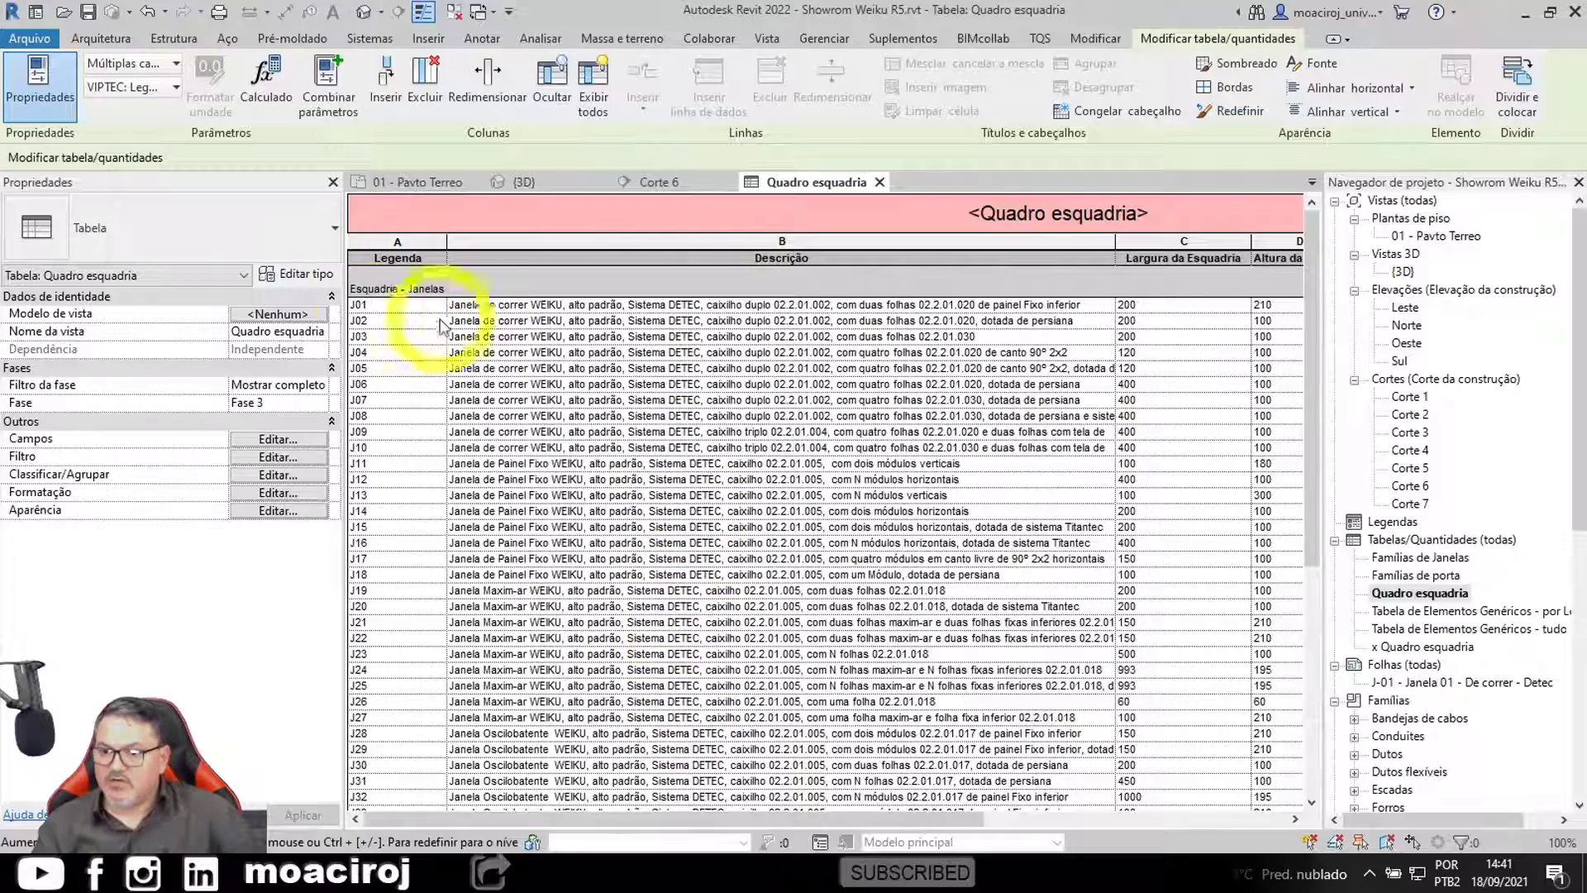
{"action": "scroll", "coordinate": [773, 372], "scroll_direction": "down", "scroll_amount": 5}
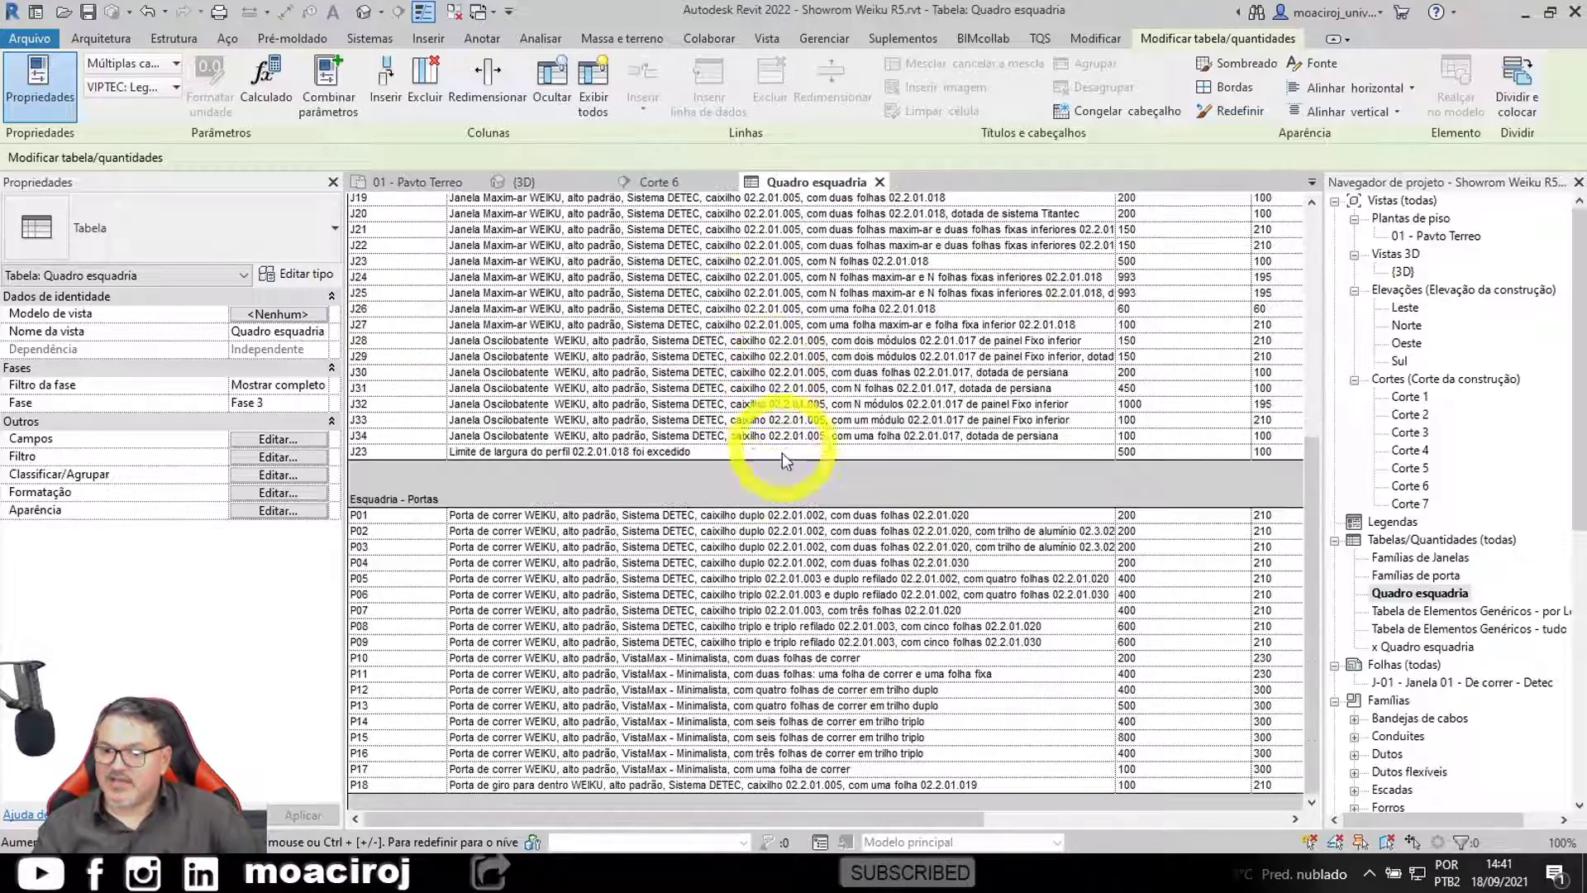
{"action": "scroll", "coordinate": [809, 543], "scroll_direction": "up", "scroll_amount": 5}
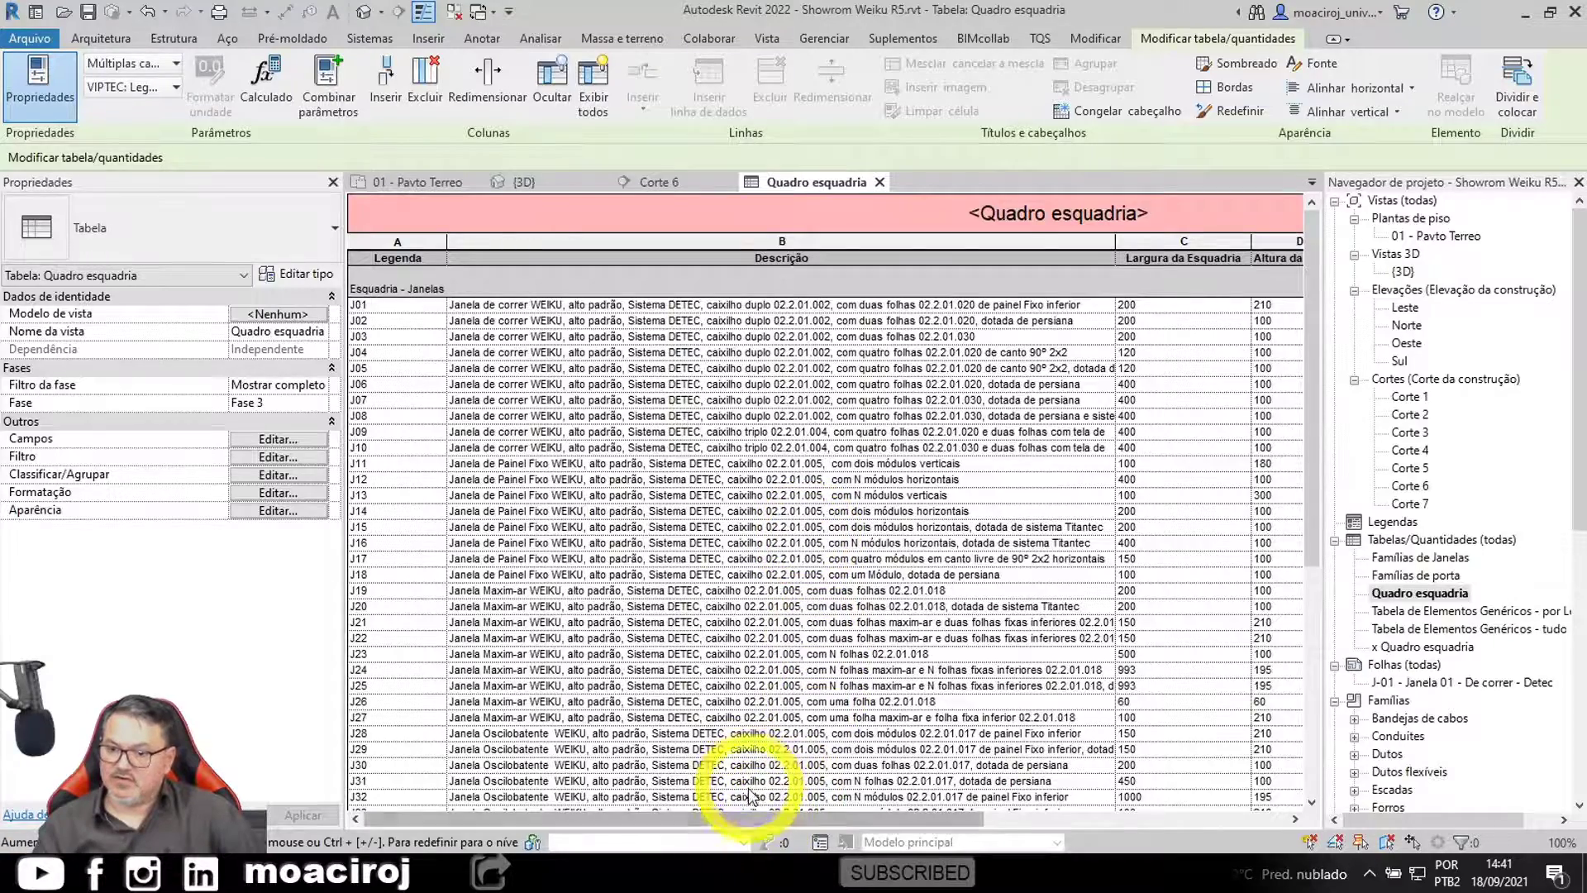
{"action": "scroll", "coordinate": [765, 529], "scroll_direction": "down", "scroll_amount": 5}
{"action": "left_click_drag", "start_coordinate": [746, 819], "coordinate": [698, 840]}
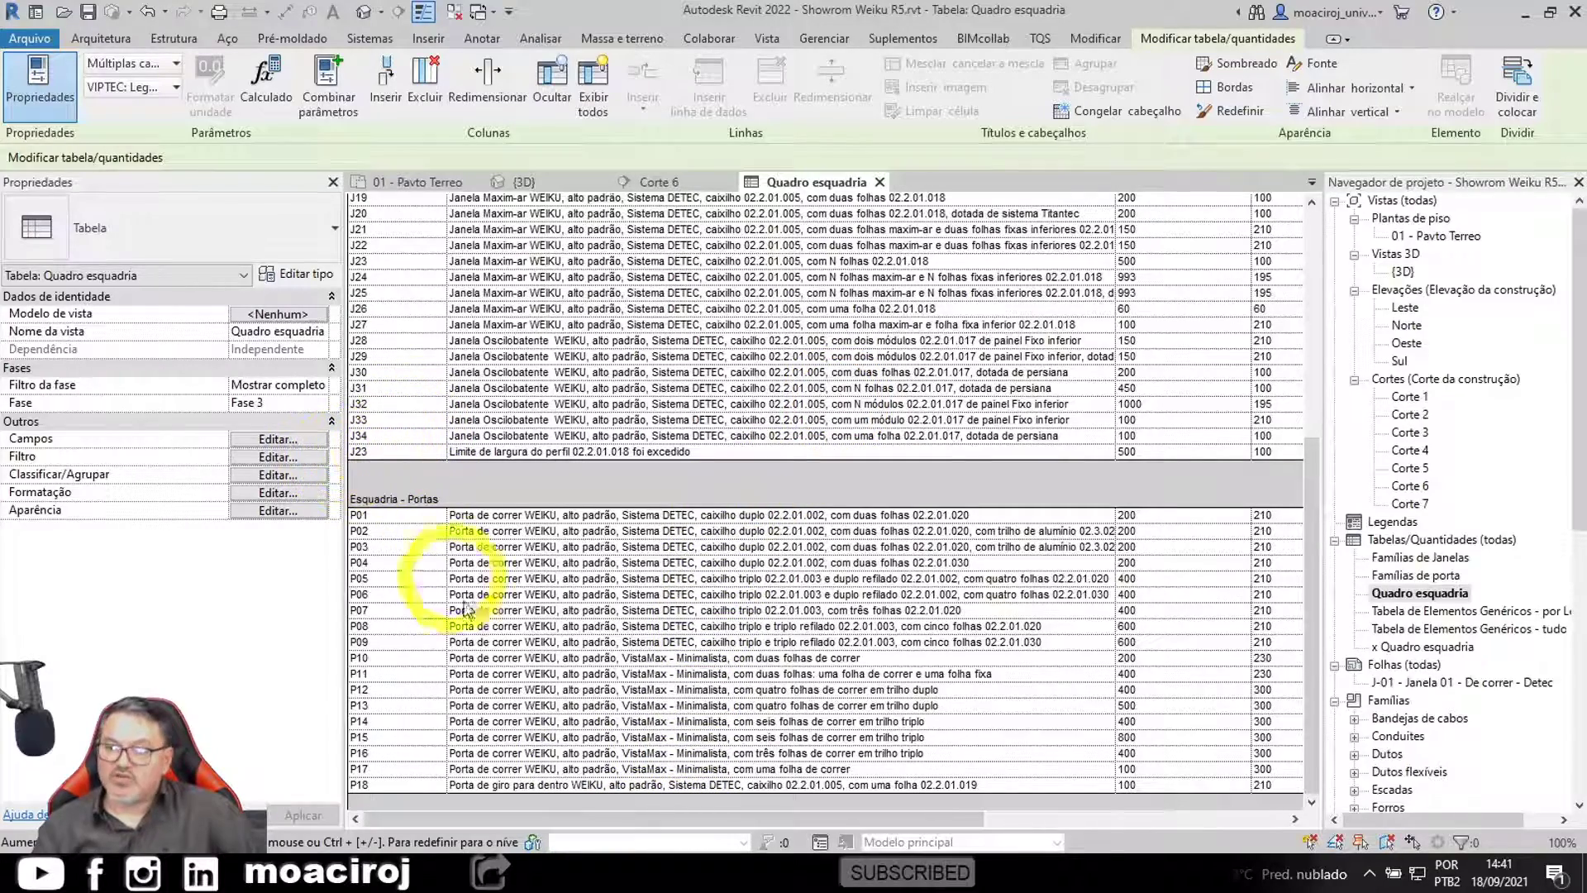
{"action": "left_click_drag", "start_coordinate": [504, 815], "coordinate": [827, 809]}
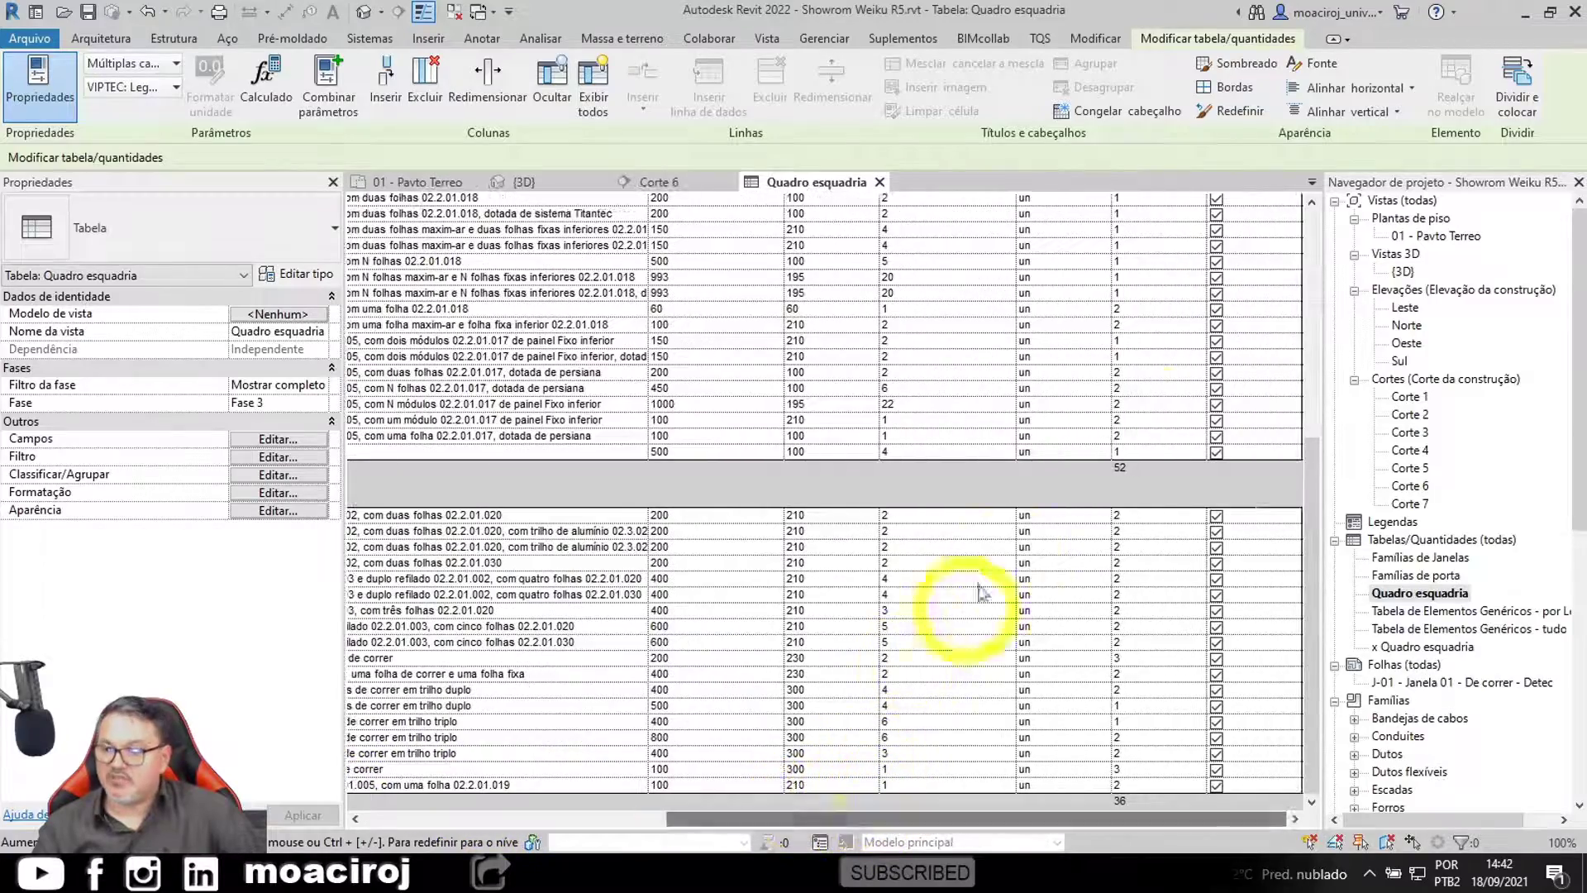
Step: Exclude the J23 window described as "Limite de largura do perfil 02.2.01.018 foi excedido" from Quadro esquadria and check the remaining window and door rows
{"action": "left_click", "coordinate": [1217, 452]}
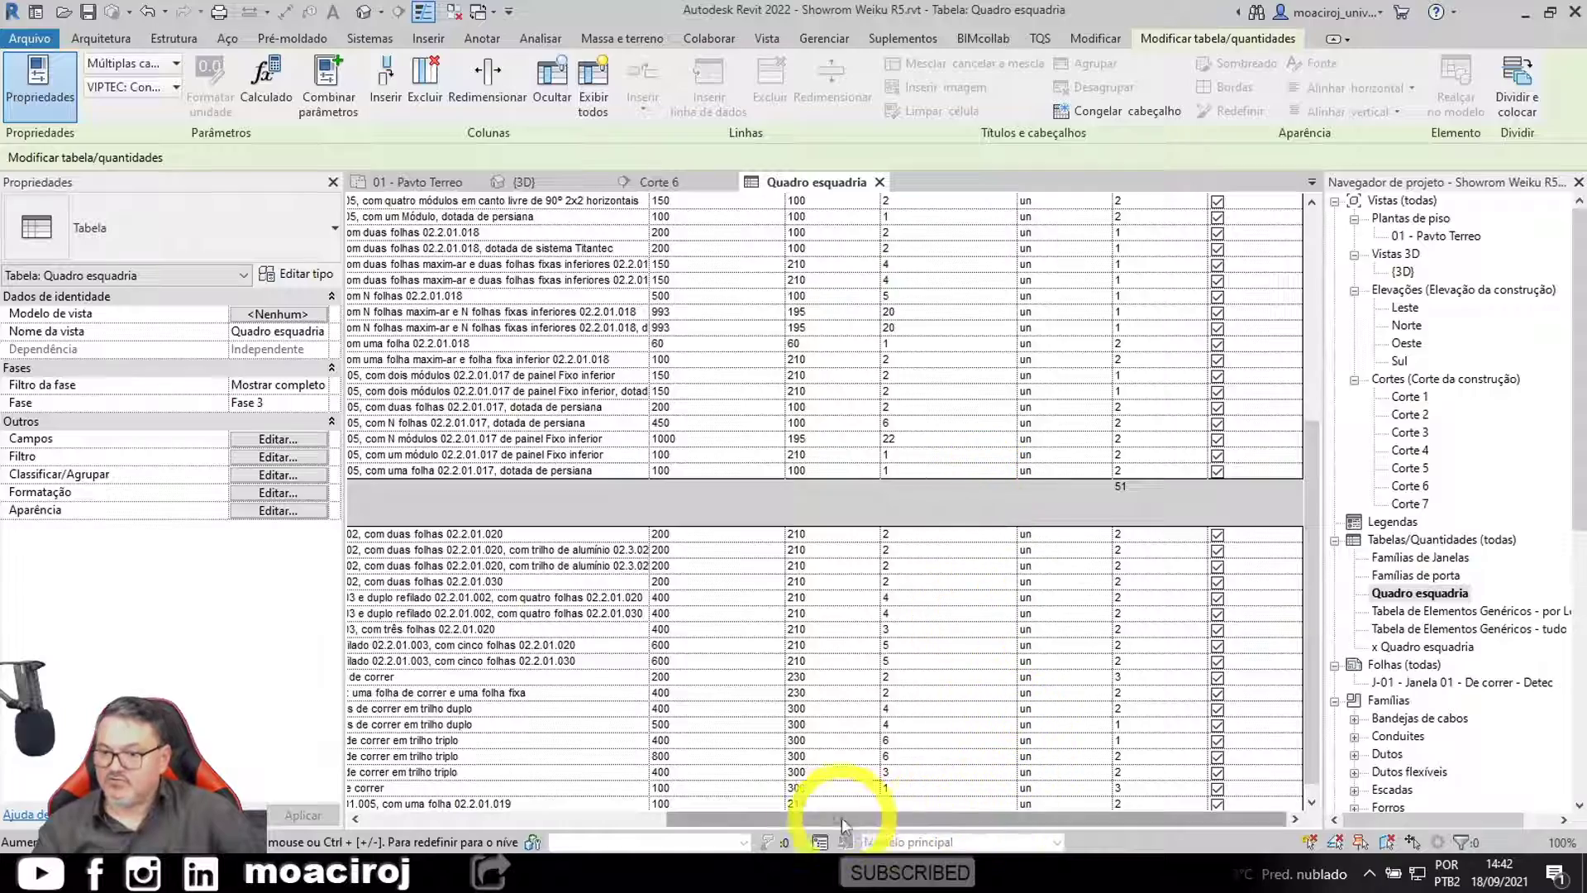
{"action": "left_click_drag", "start_coordinate": [737, 821], "coordinate": [559, 820]}
{"action": "left_click_drag", "start_coordinate": [444, 838], "coordinate": [416, 844]}
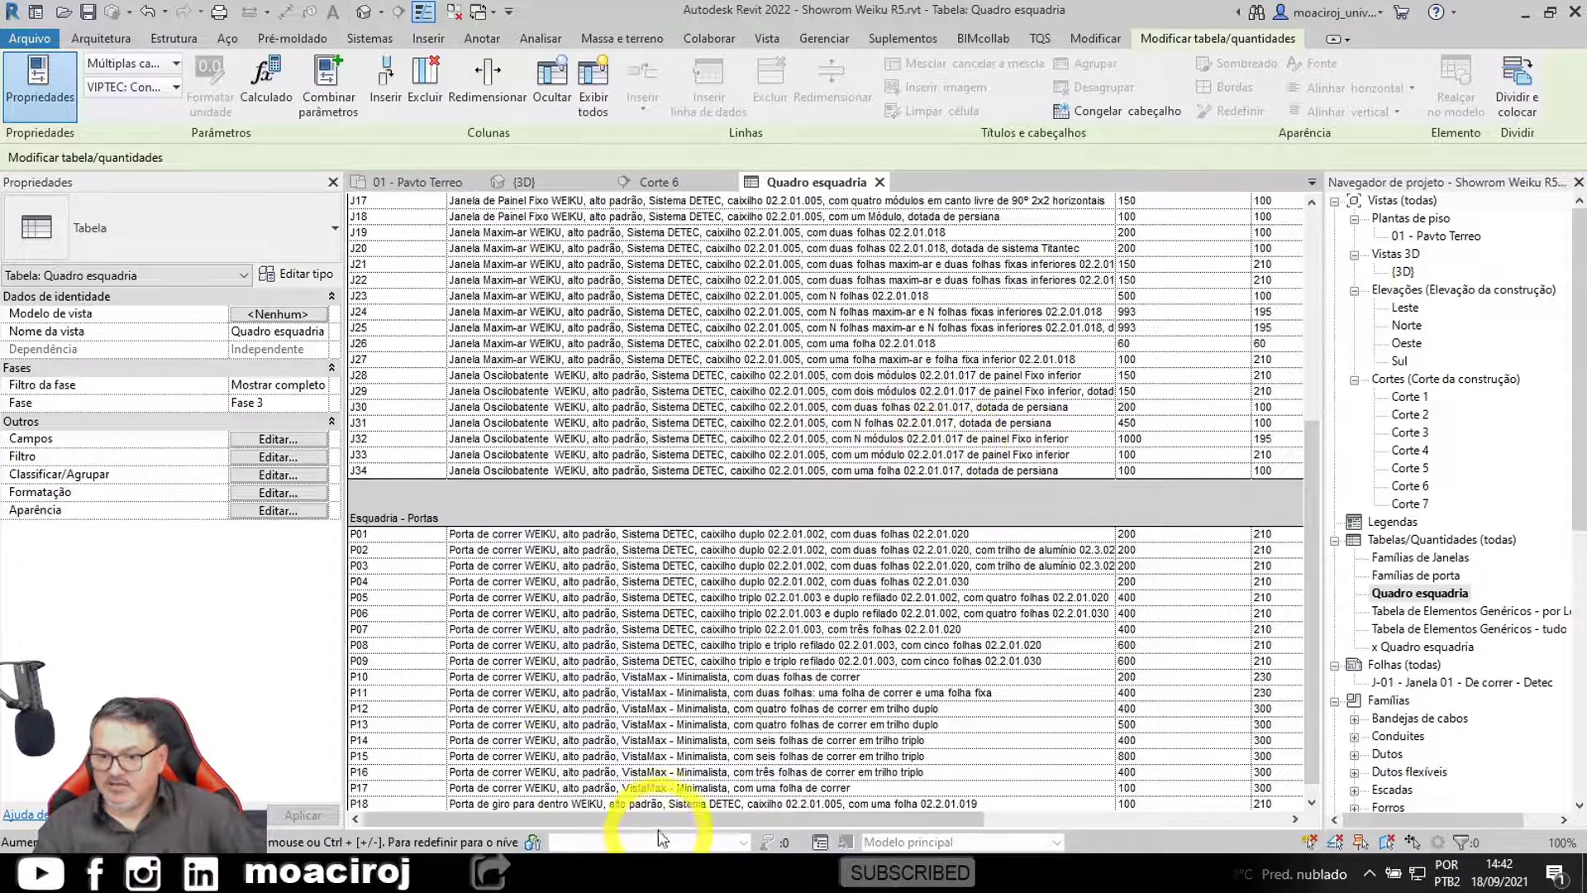
{"action": "left_click_drag", "start_coordinate": [659, 821], "coordinate": [916, 824]}
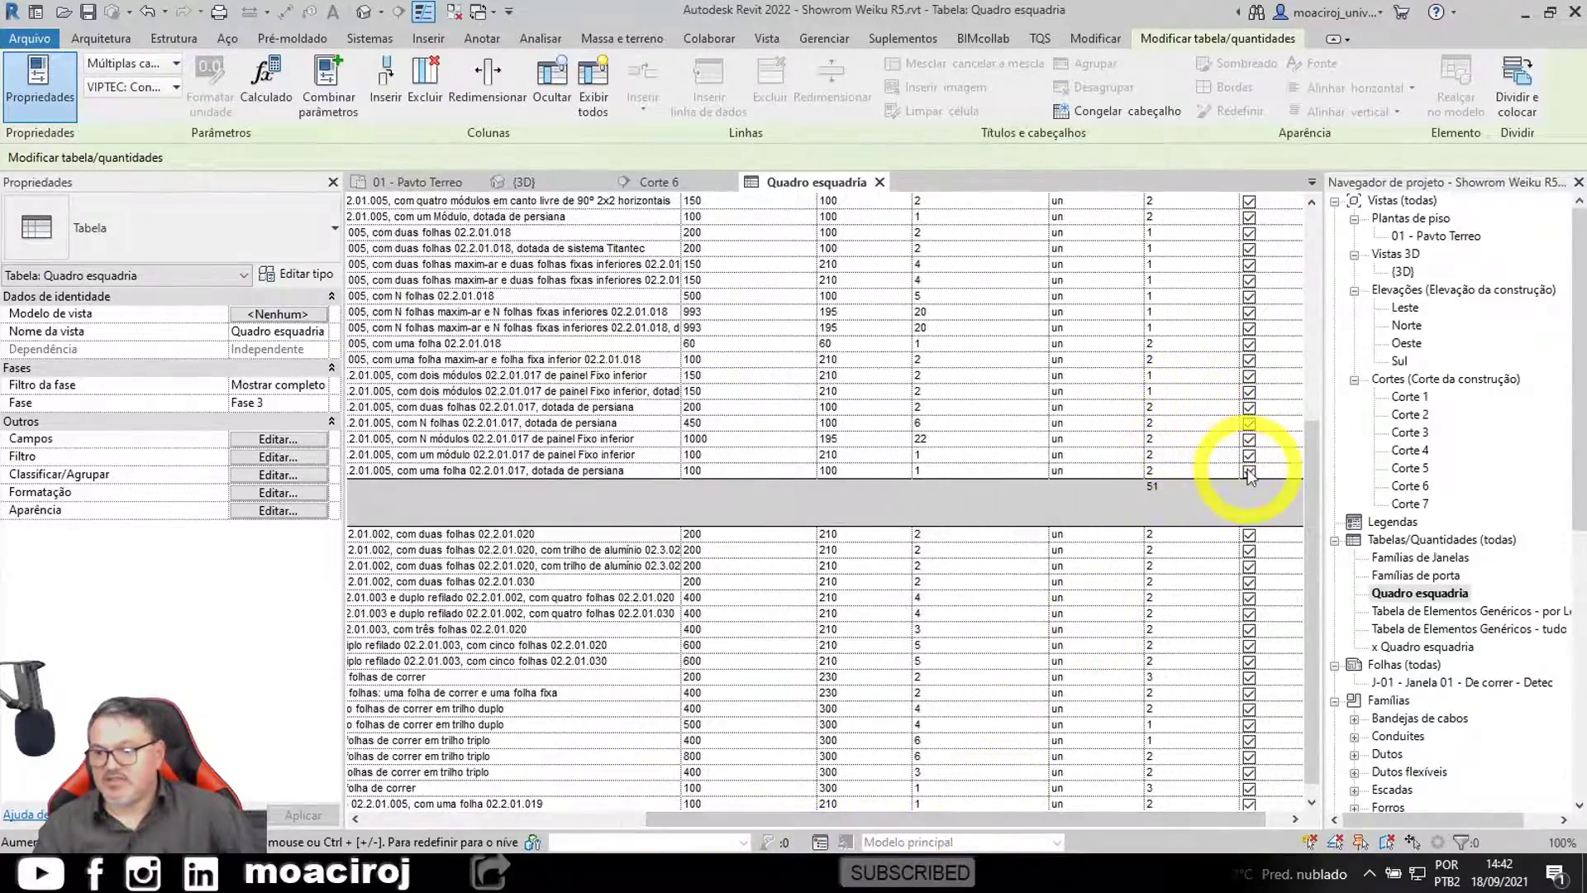
{"action": "left_click_drag", "start_coordinate": [927, 819], "coordinate": [612, 839]}
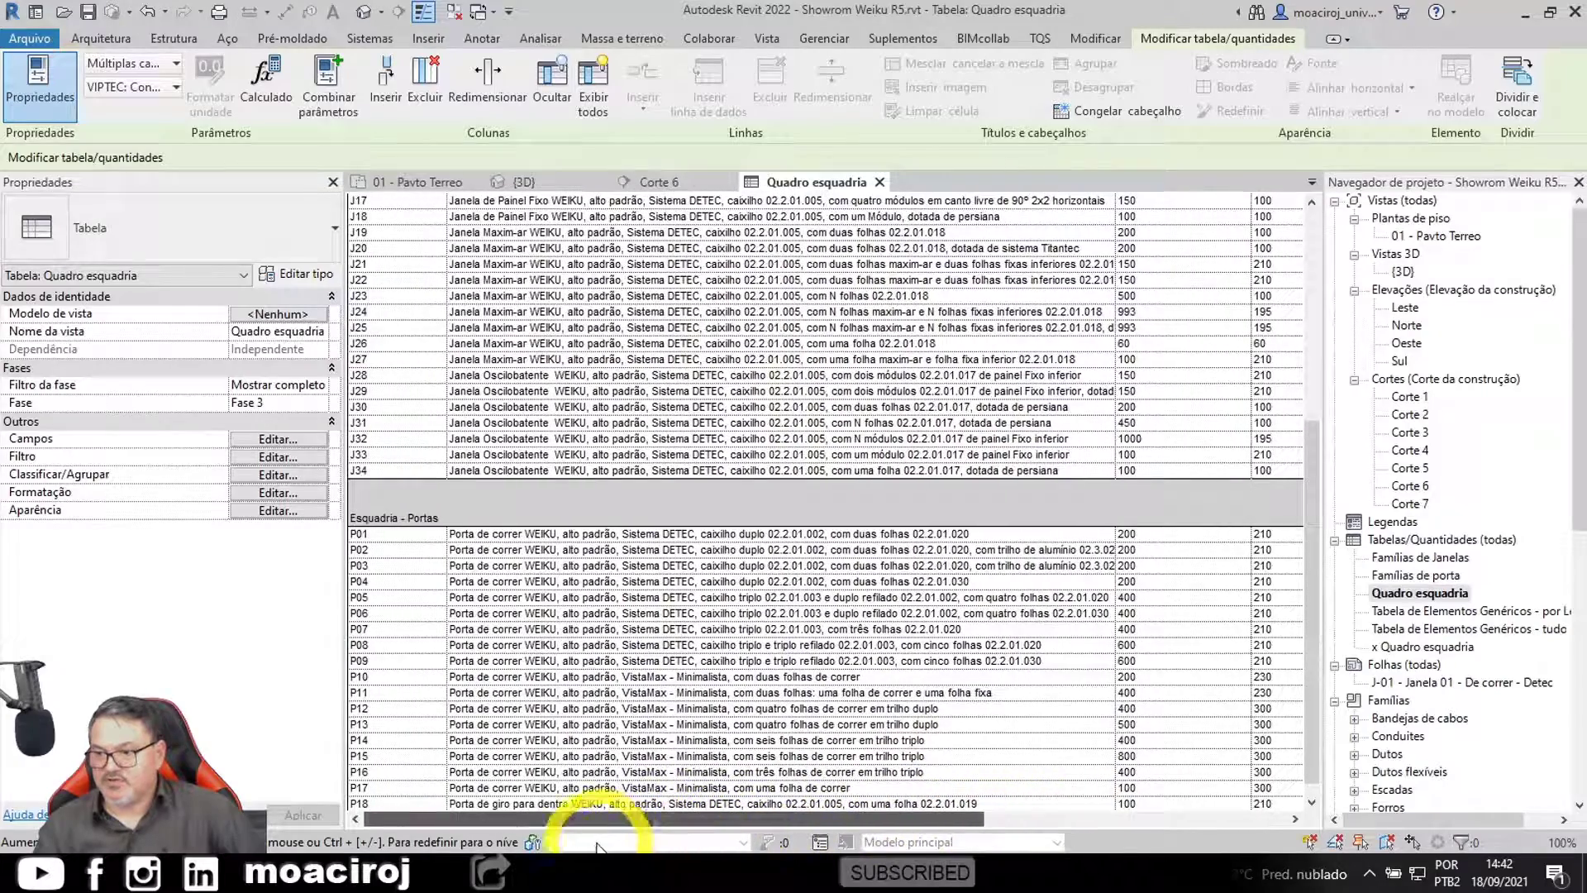
Step: Open the x Quadro esquadria schedule and turn VIPTEC: Constar no Quantitativo back on for window J23
{"action": "double_click", "coordinate": [1405, 647]}
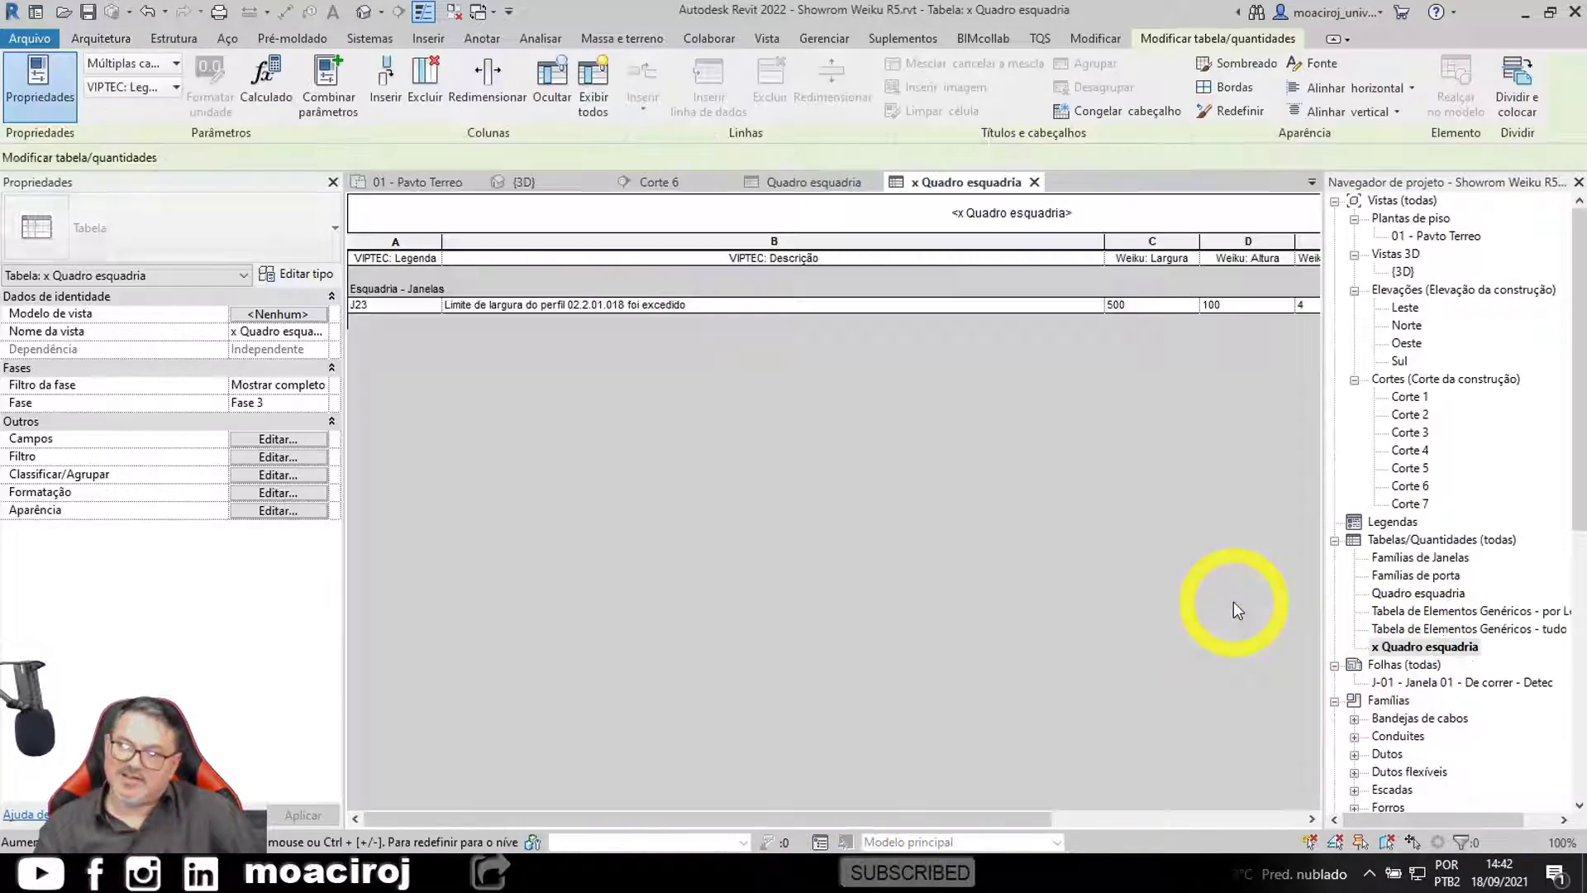
{"action": "left_click", "coordinate": [691, 820]}
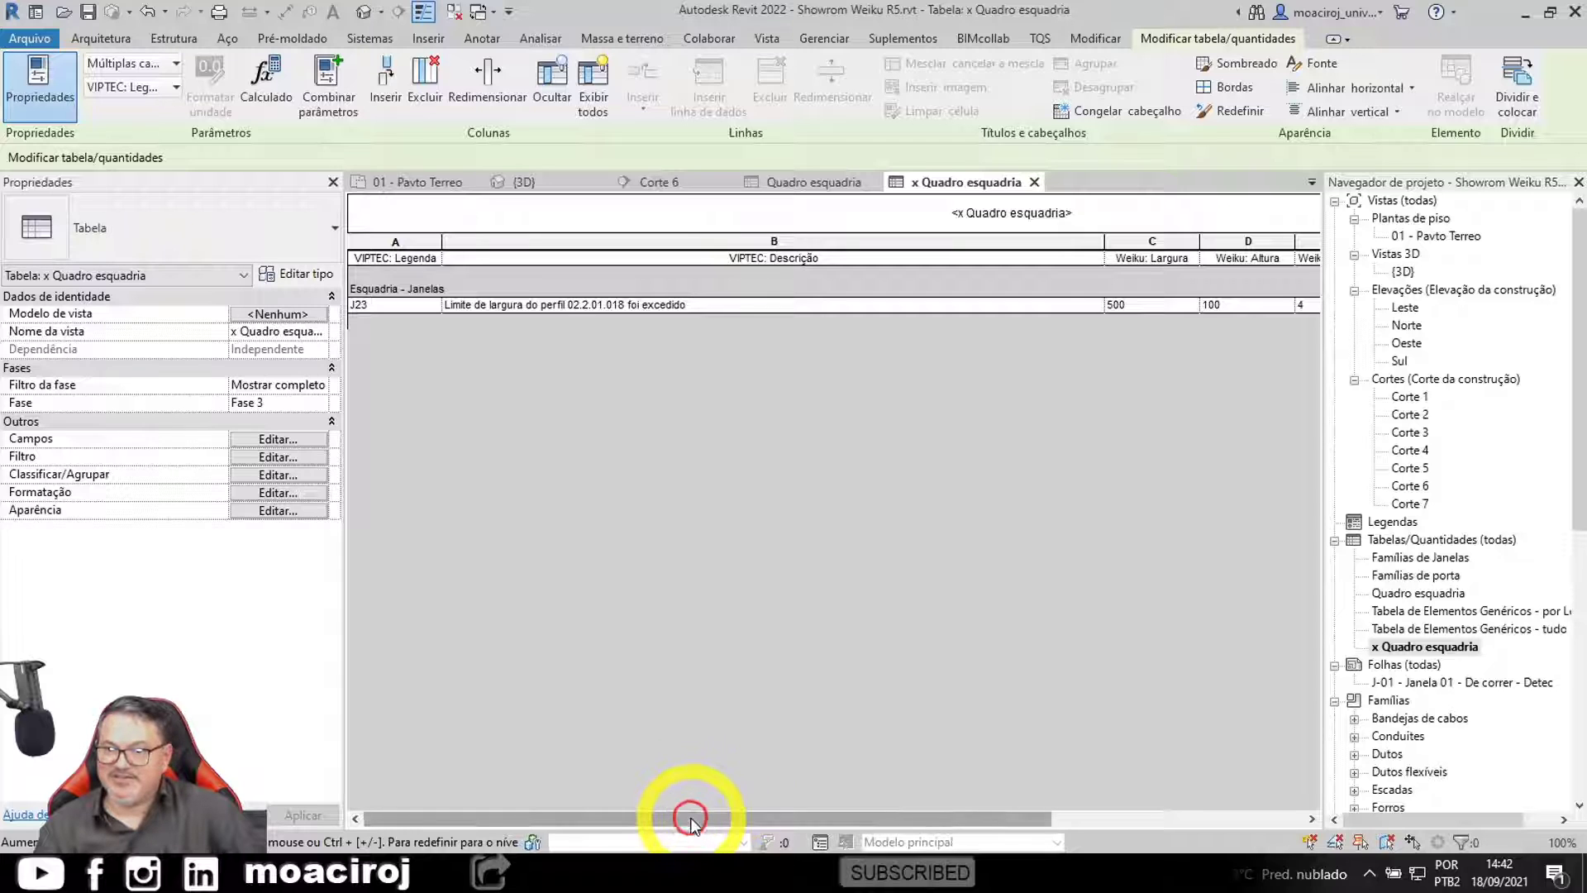
{"action": "left_click_drag", "start_coordinate": [691, 821], "coordinate": [1083, 817]}
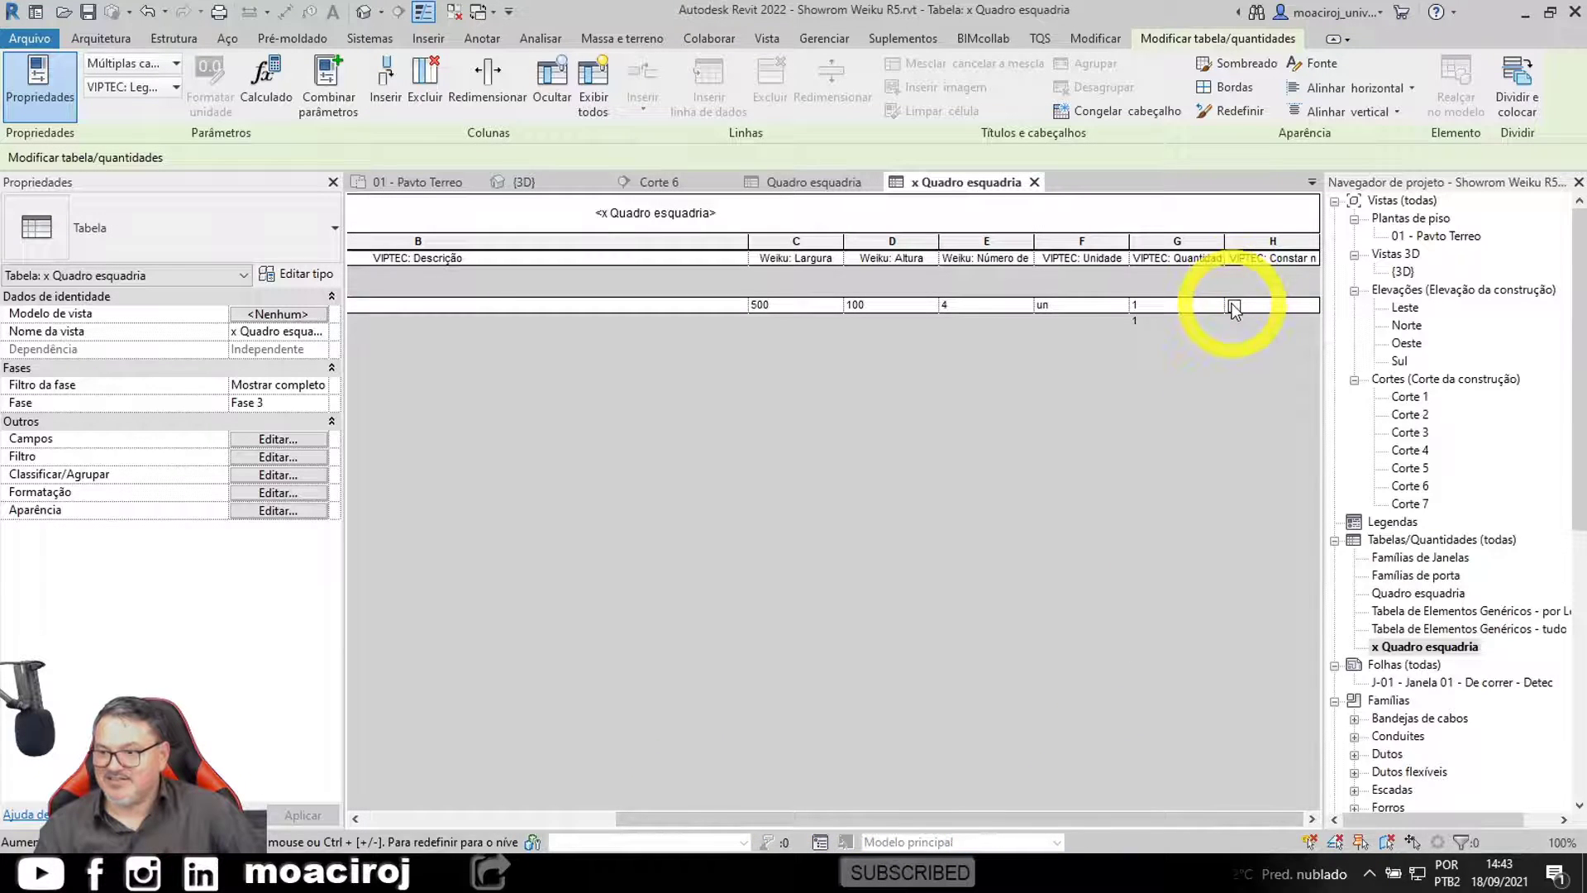
{"action": "left_click", "coordinate": [1235, 307]}
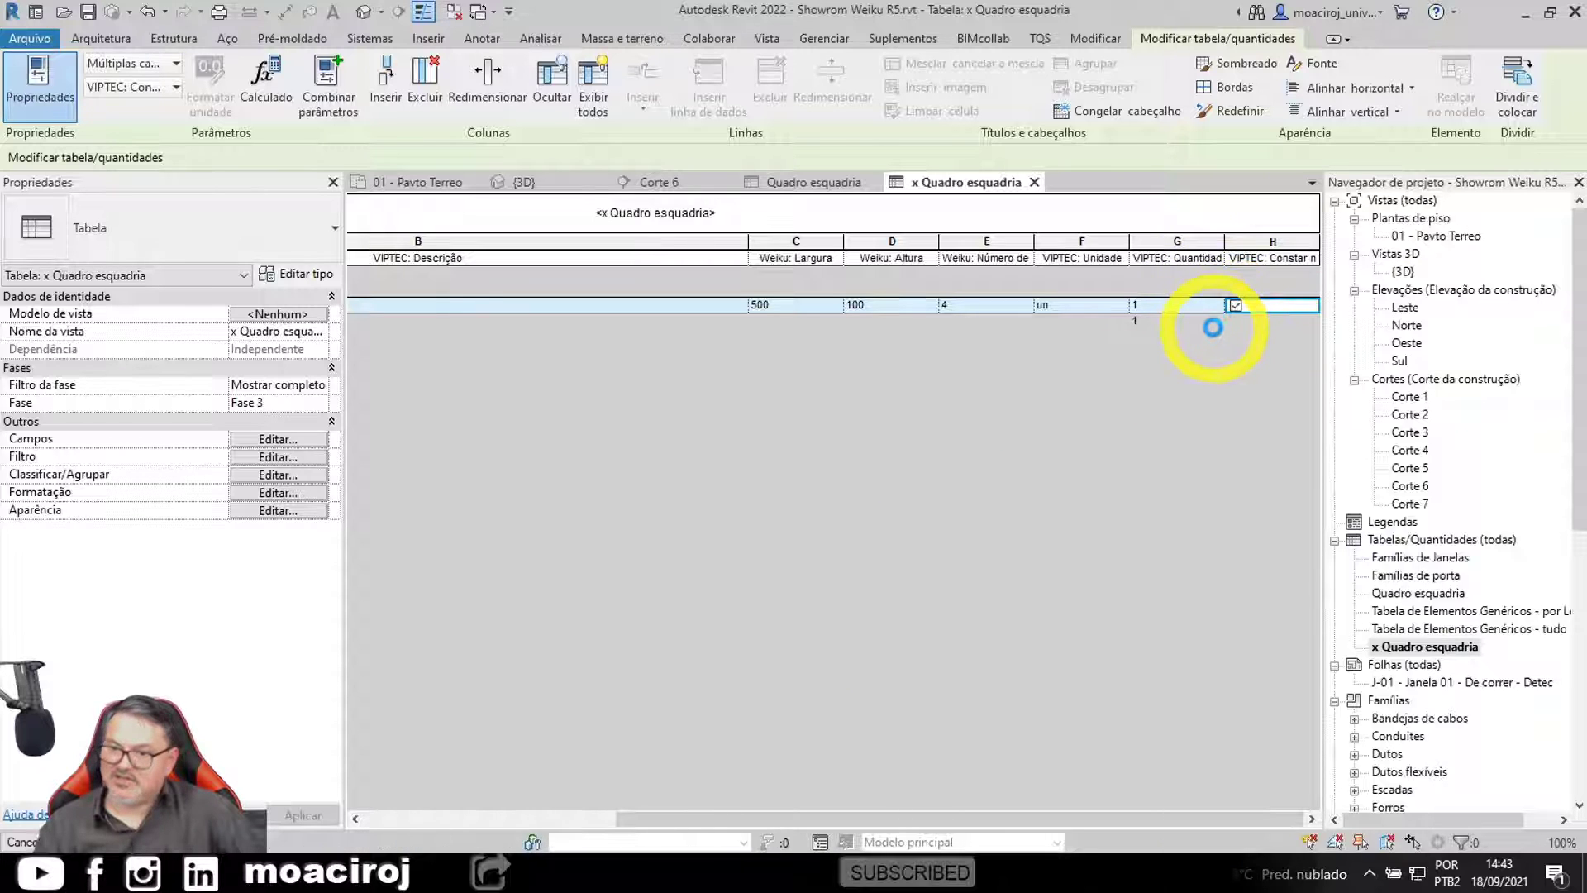
{"action": "left_click", "coordinate": [1214, 327]}
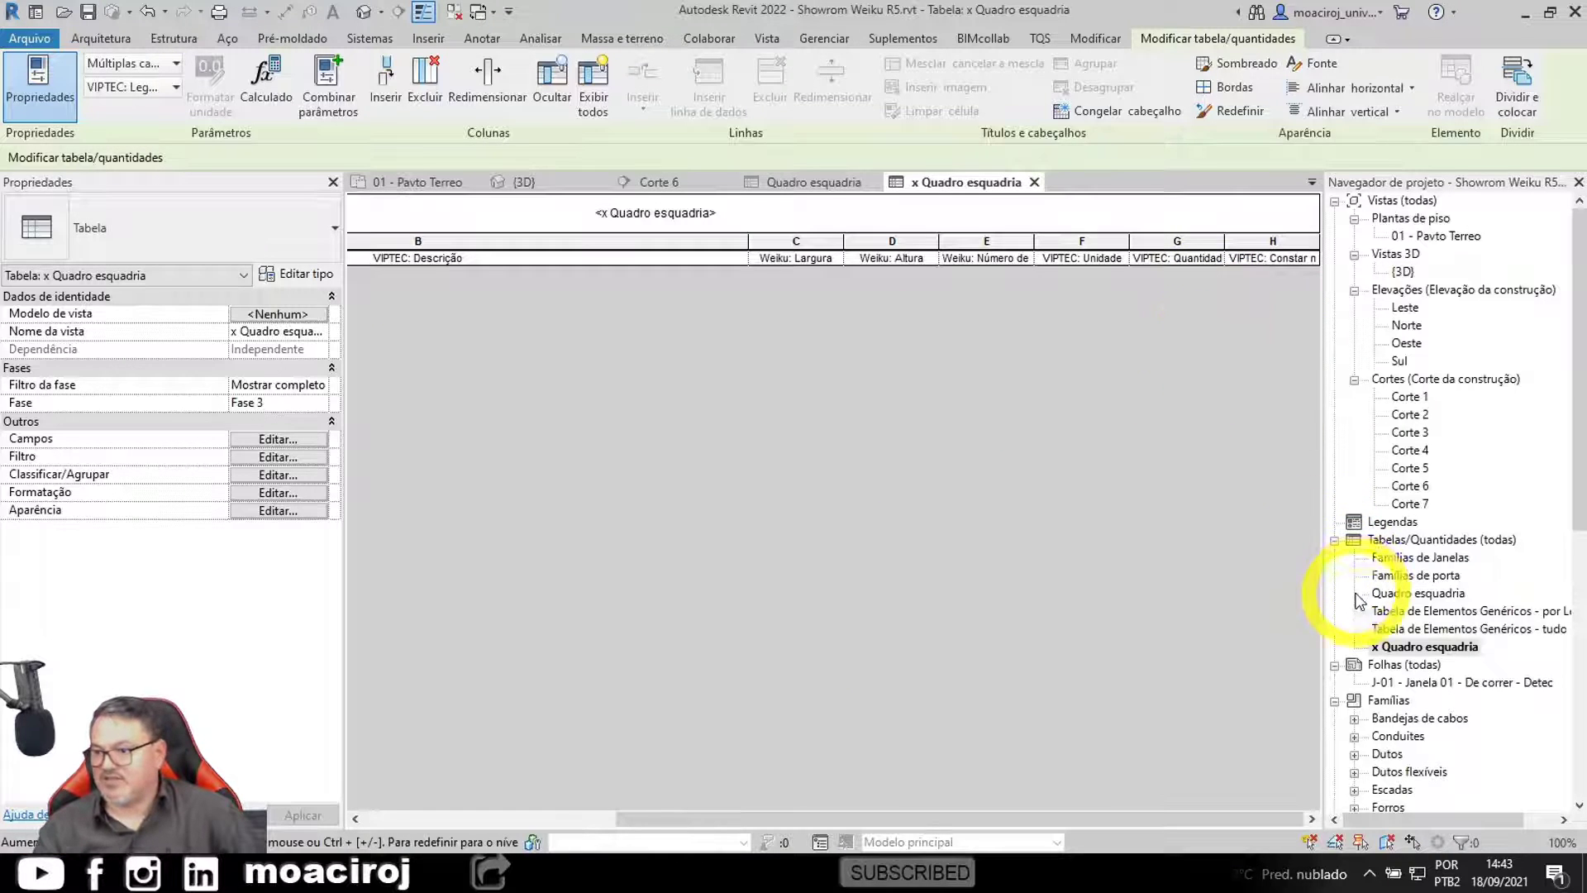
Step: Check the Quadro esquadria schedule for the restored J23 window, and close both Quadro esquadria schedules
{"action": "double_click", "coordinate": [1419, 593]}
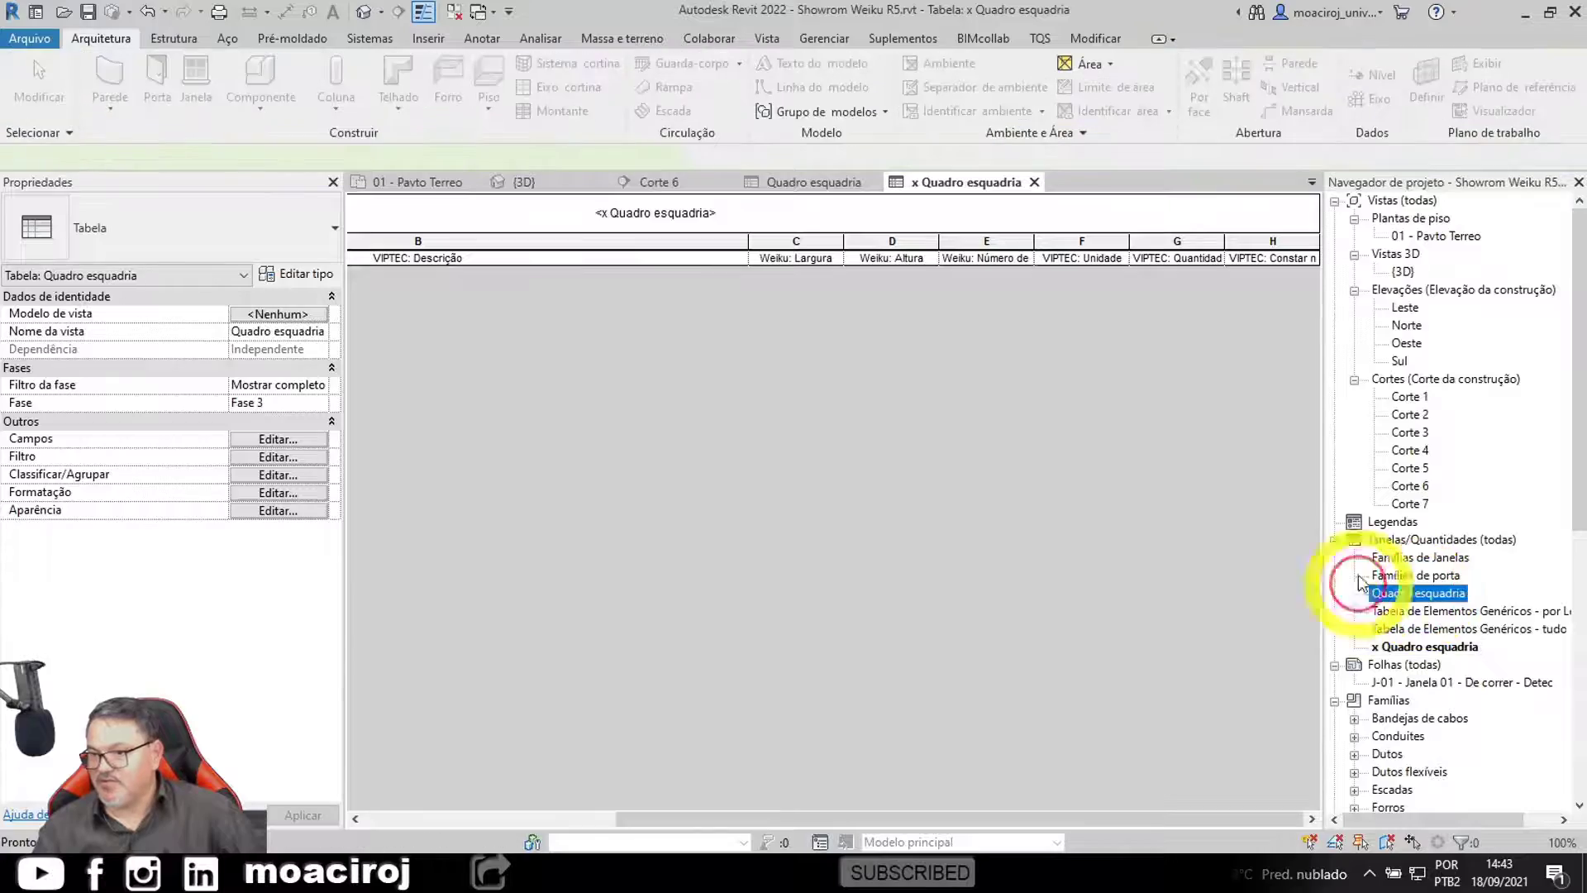
{"action": "scroll", "coordinate": [902, 483], "scroll_direction": "up", "scroll_amount": 8}
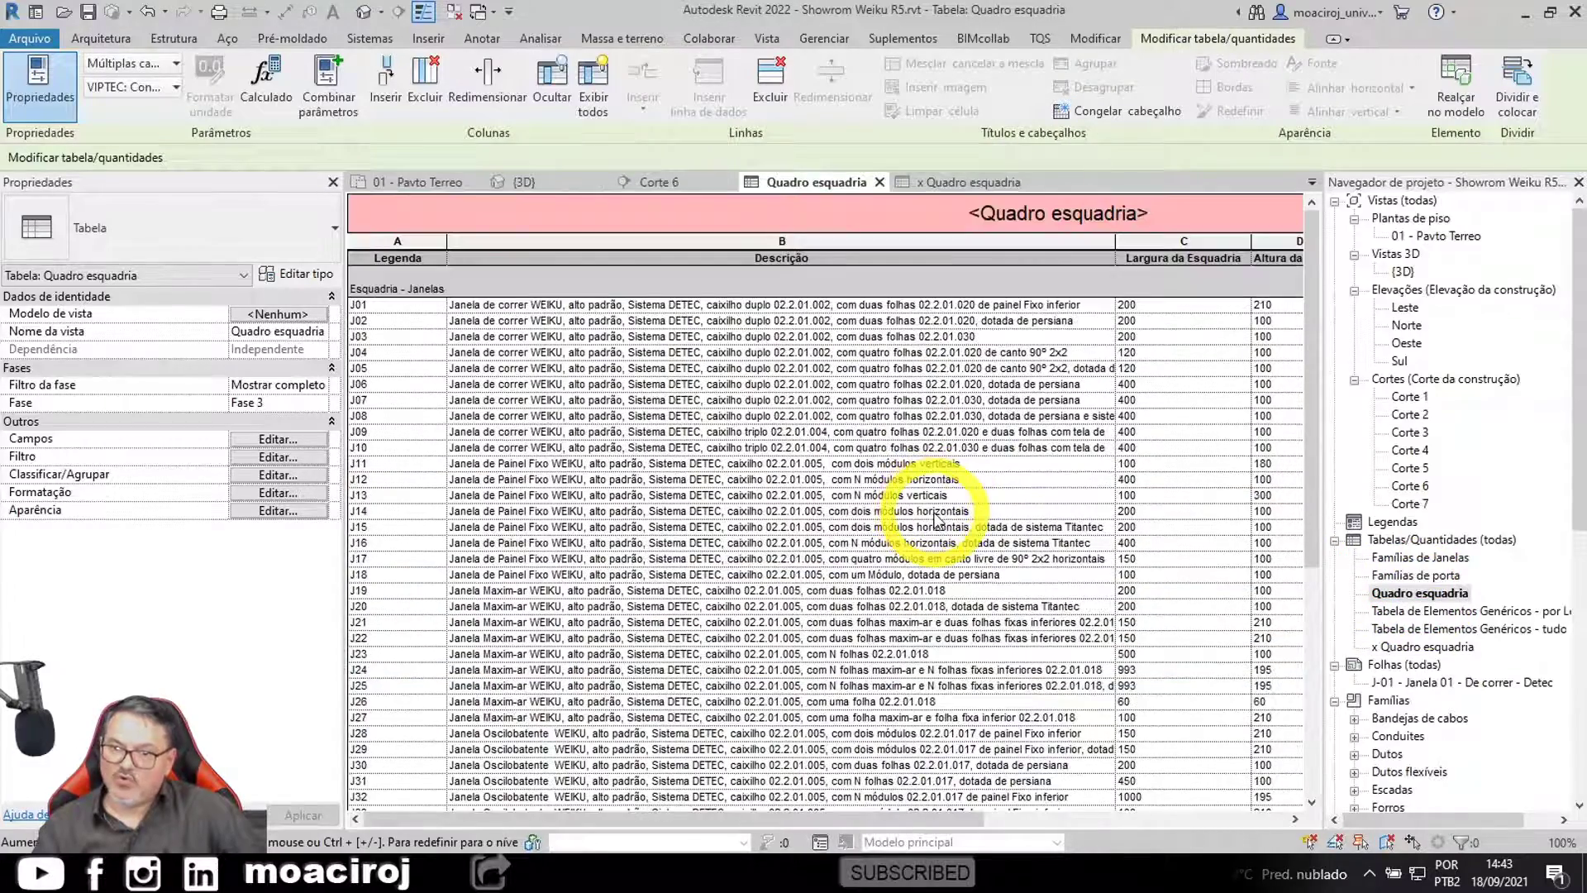
{"action": "scroll", "coordinate": [935, 519], "scroll_direction": "down", "scroll_amount": 4}
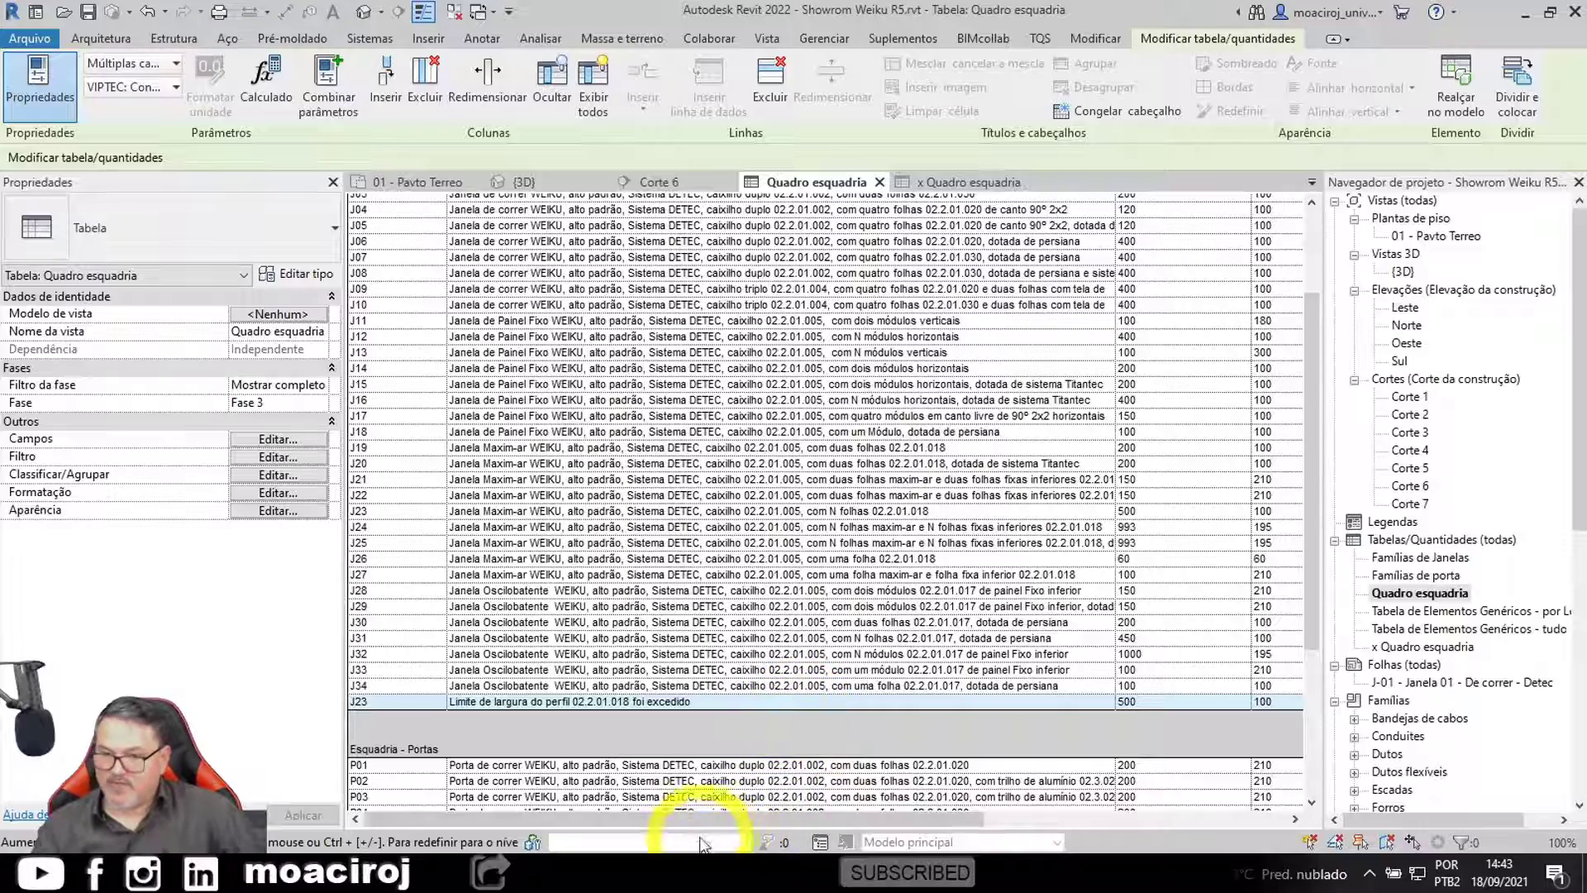
{"action": "left_click_drag", "start_coordinate": [688, 820], "coordinate": [620, 839]}
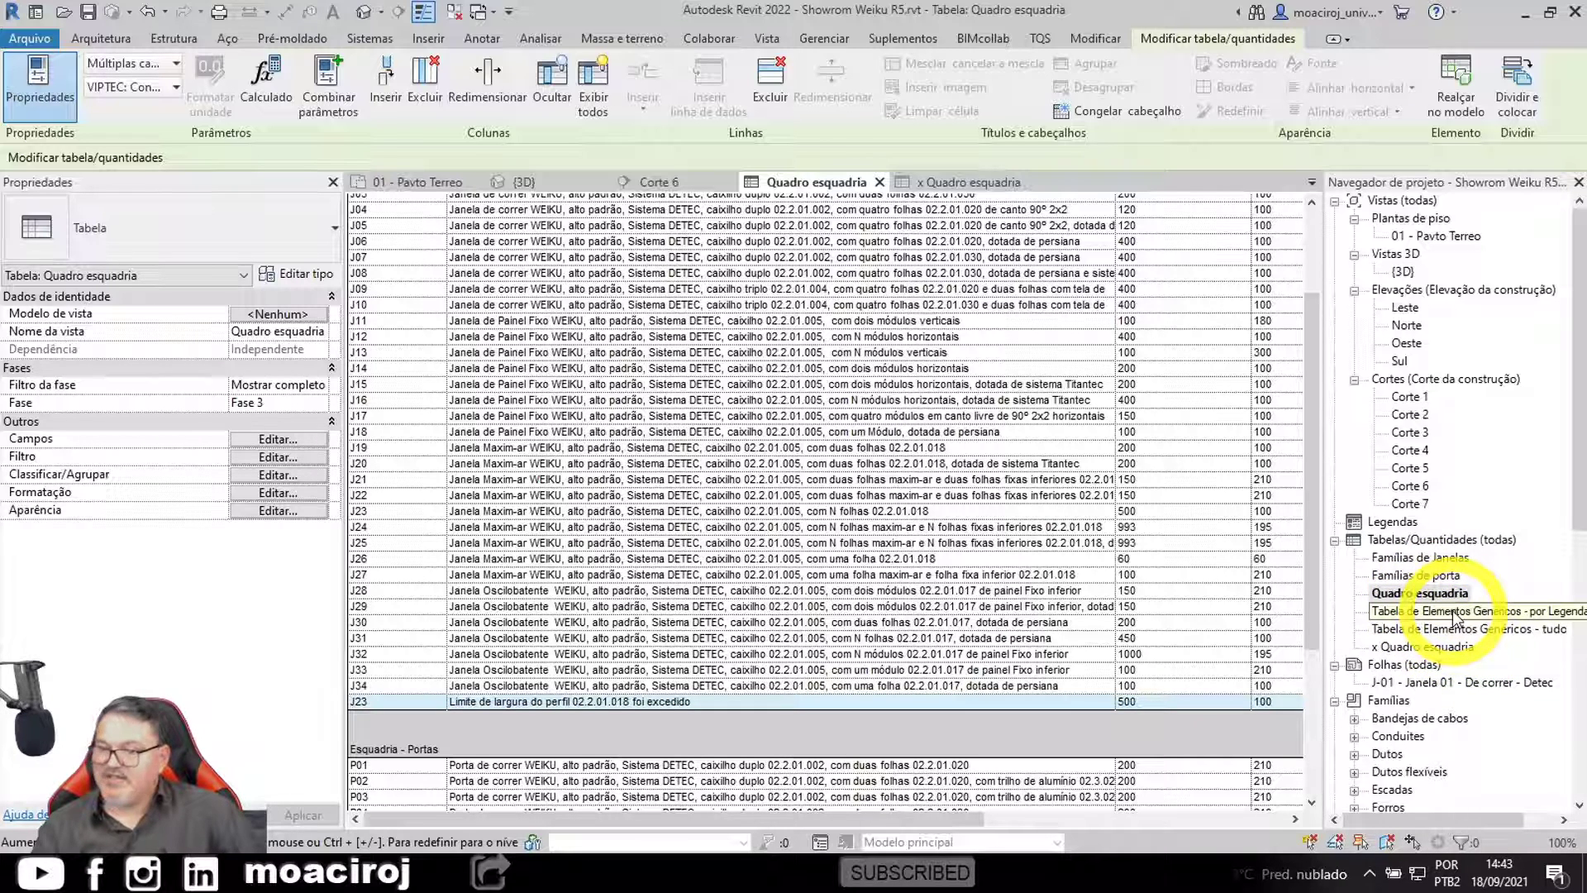
{"action": "left_click", "coordinate": [879, 182]}
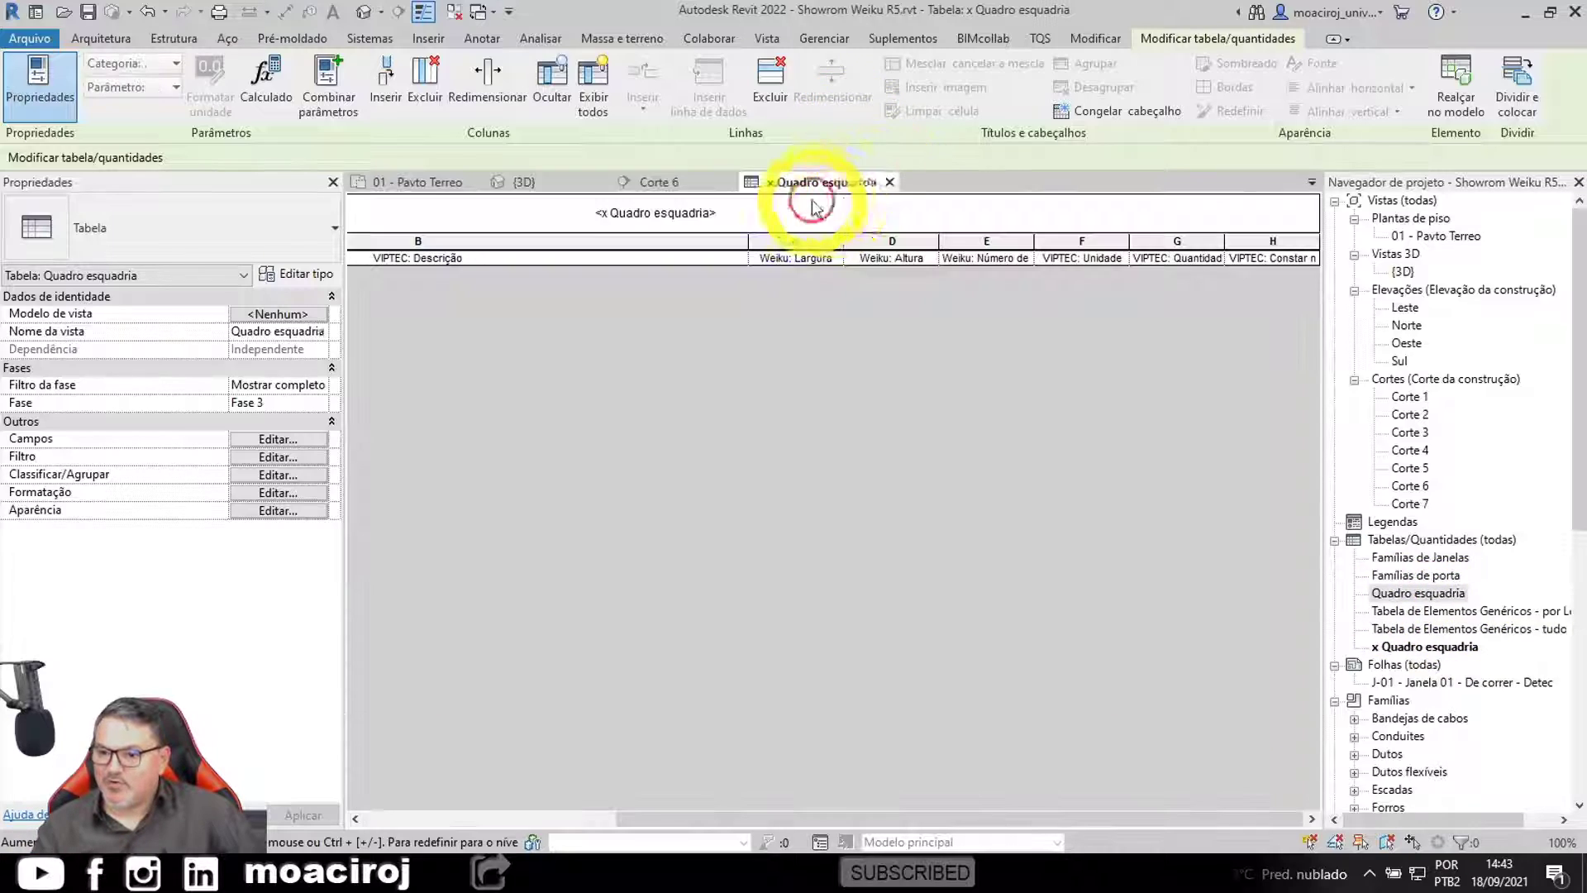
{"action": "left_click", "coordinate": [890, 182]}
Step: Examine the VISTAMAX building's sliding doors in 3D, from the handles to the lower rail of the dark Corten door
{"action": "scroll", "coordinate": [950, 648], "scroll_direction": "up", "scroll_amount": 4}
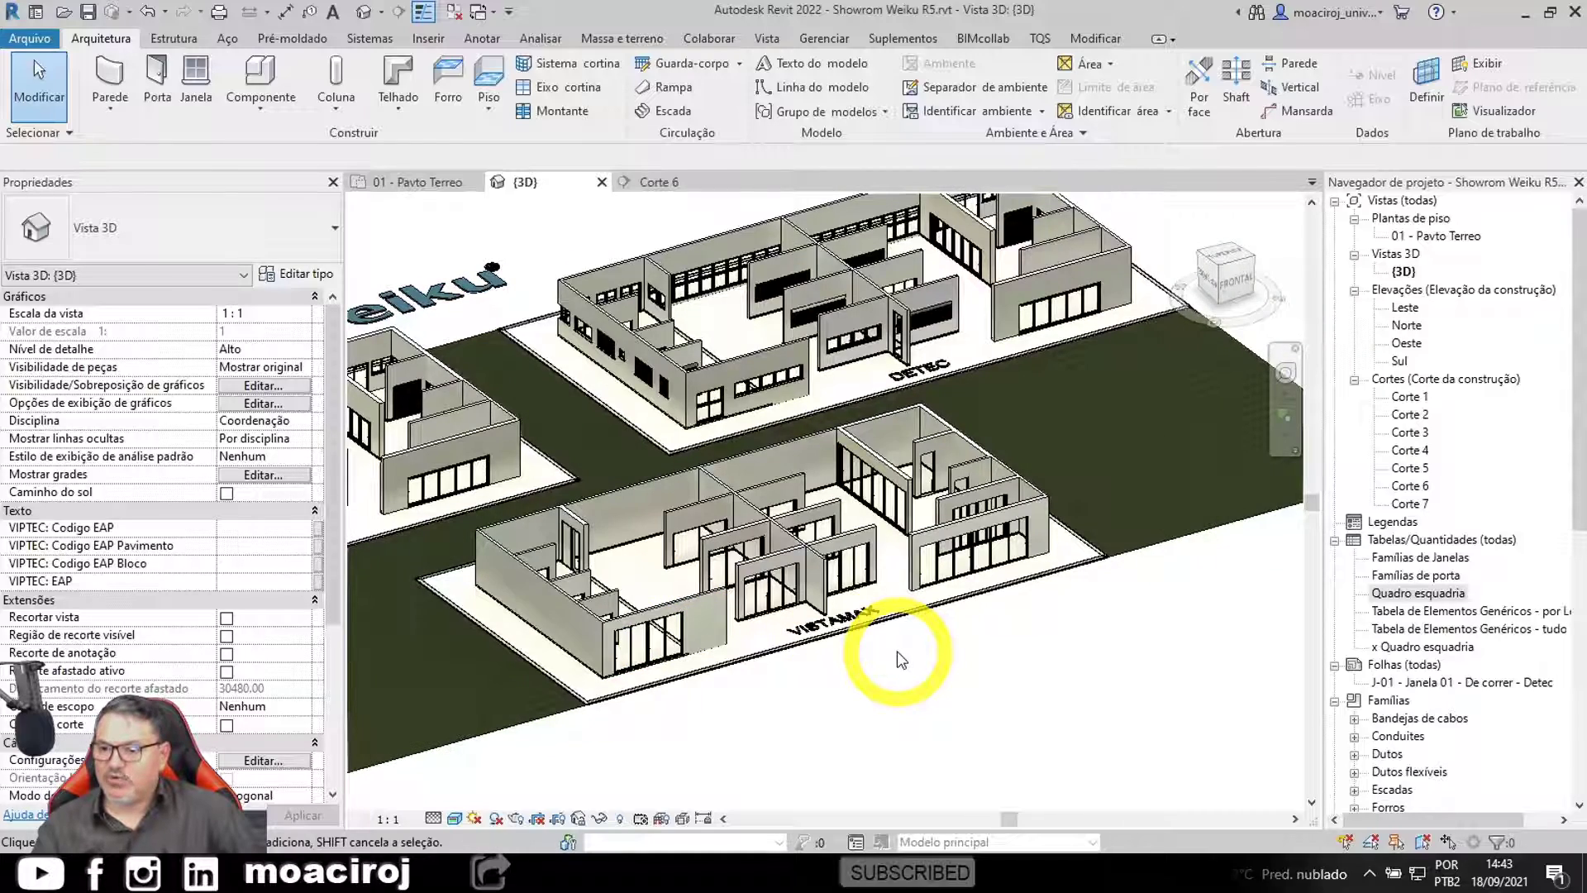
{"action": "scroll", "coordinate": [901, 659], "scroll_direction": "up", "scroll_amount": 8}
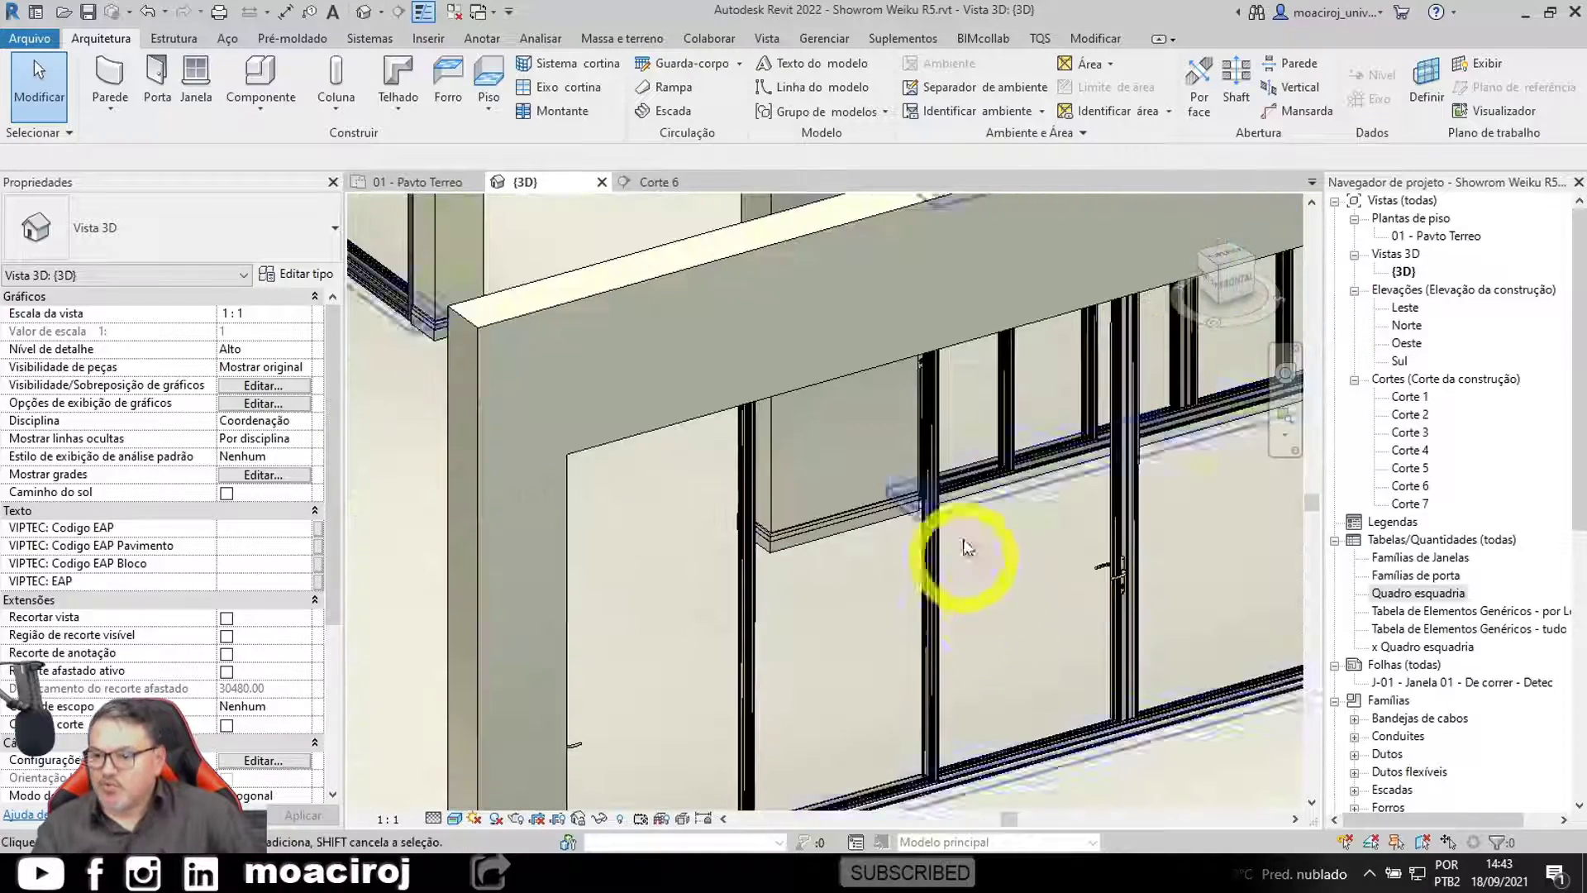
{"action": "scroll", "coordinate": [967, 547], "scroll_direction": "up", "scroll_amount": 8}
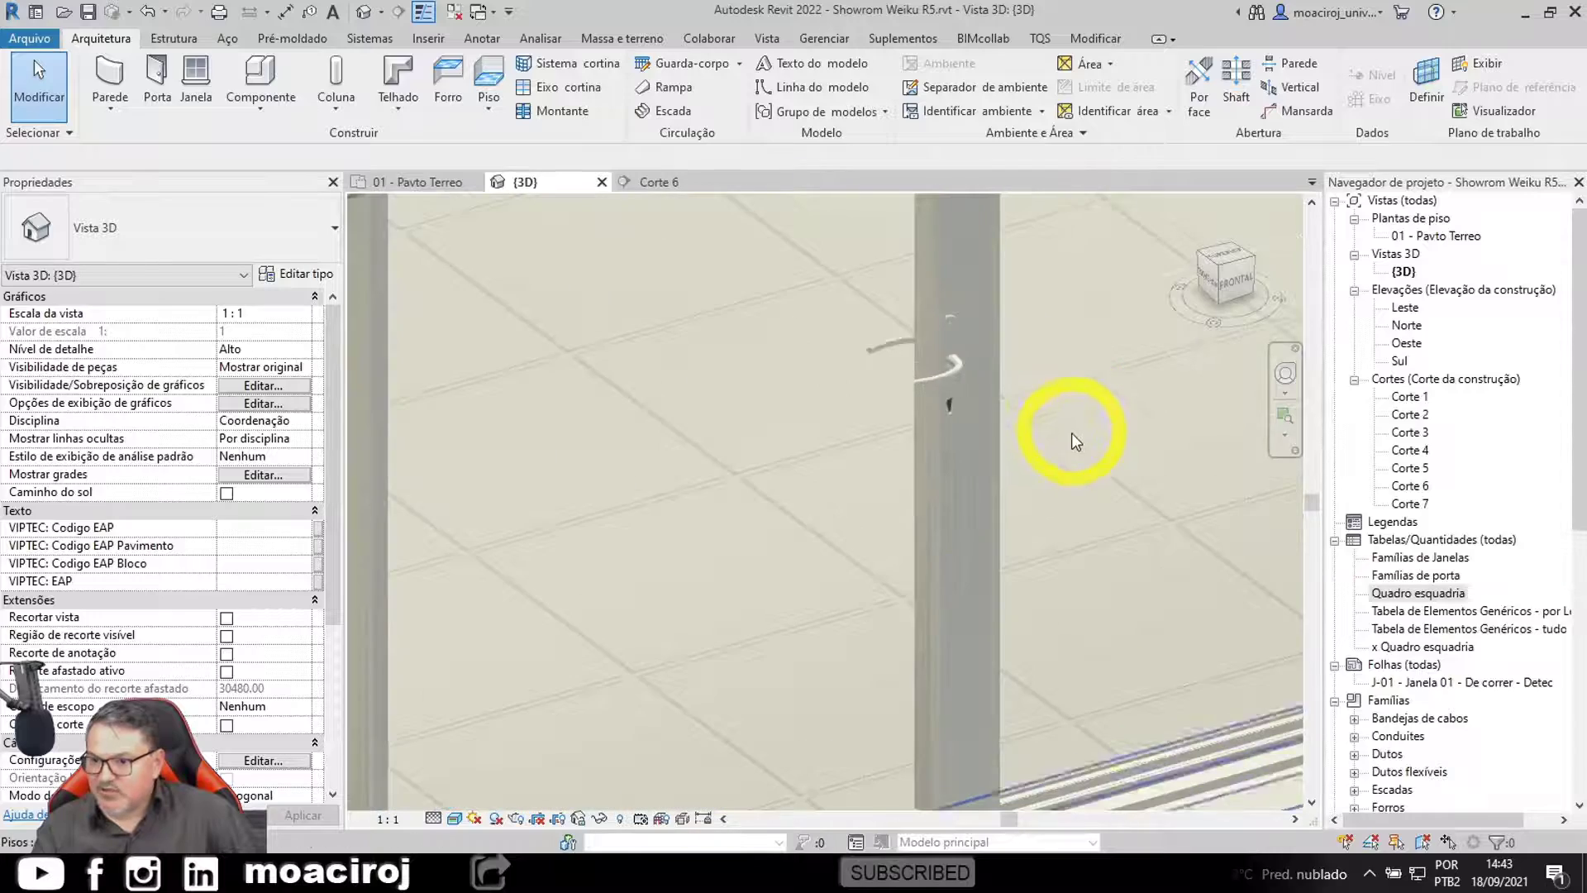
{"action": "scroll", "coordinate": [1074, 443], "scroll_direction": "down", "scroll_amount": 5}
{"action": "middle_click_drag", "start_coordinate": [807, 450], "coordinate": [1387, 473], "text": "shift"}
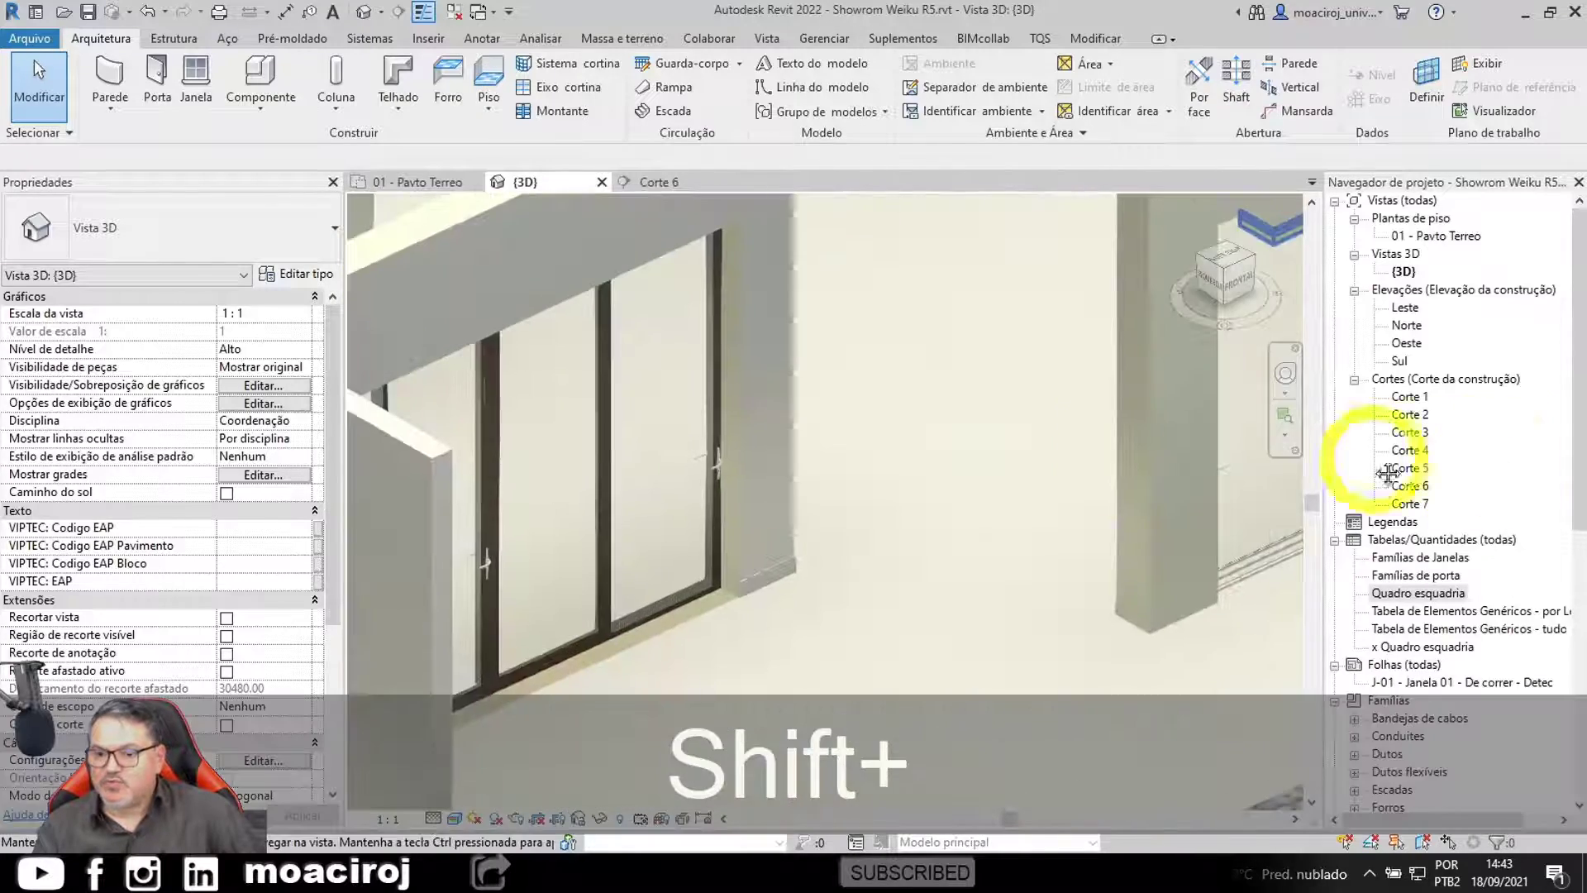
{"action": "scroll", "coordinate": [667, 485], "scroll_direction": "up", "scroll_amount": 3}
{"action": "scroll", "coordinate": [914, 418], "scroll_direction": "up", "scroll_amount": 3}
{"action": "scroll", "coordinate": [727, 557], "scroll_direction": "up", "scroll_amount": 3}
{"action": "scroll", "coordinate": [821, 567], "scroll_direction": "up", "scroll_amount": 2}
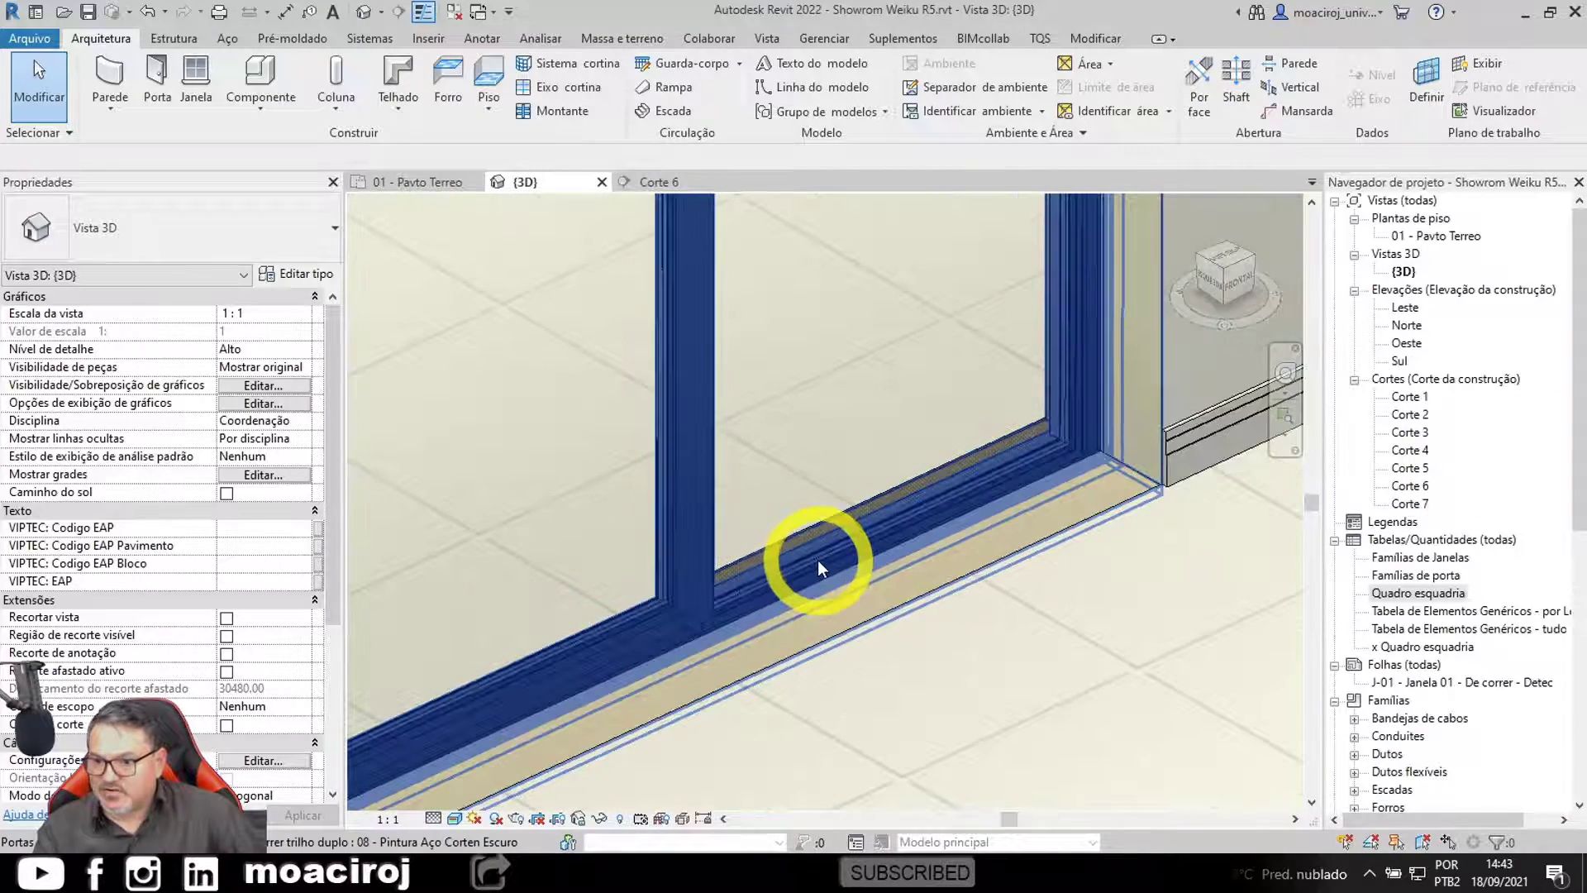
Step: Select the nested Weiku - Montante - Acoplamento vidro piece at the base of the Corten door leaf and read its properties
{"action": "key", "text": "Tab"}
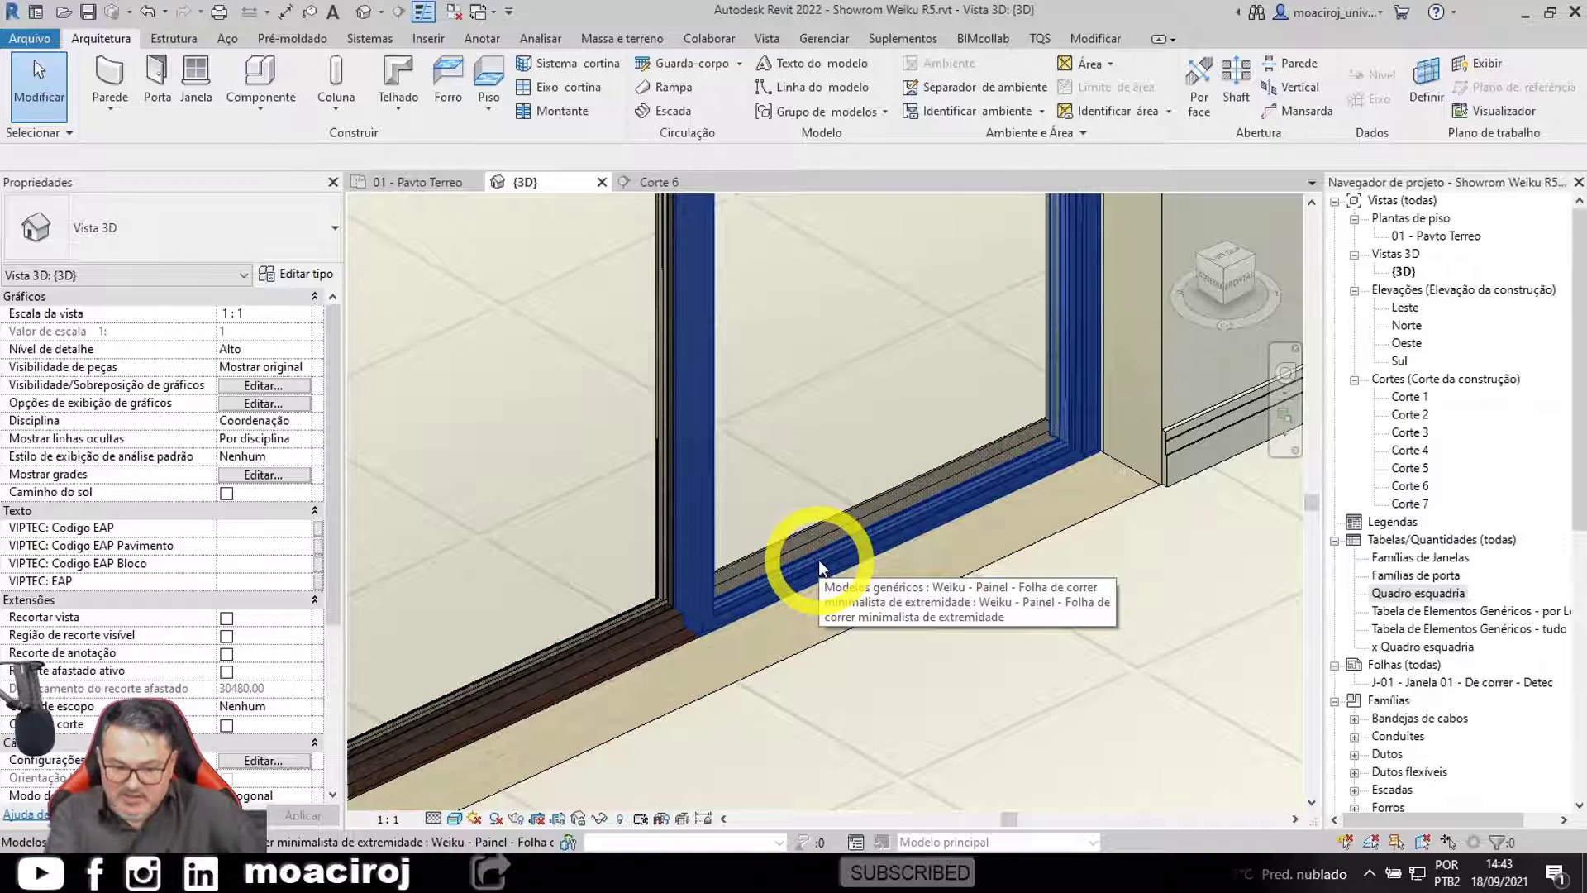
{"action": "key", "text": "Tab"}
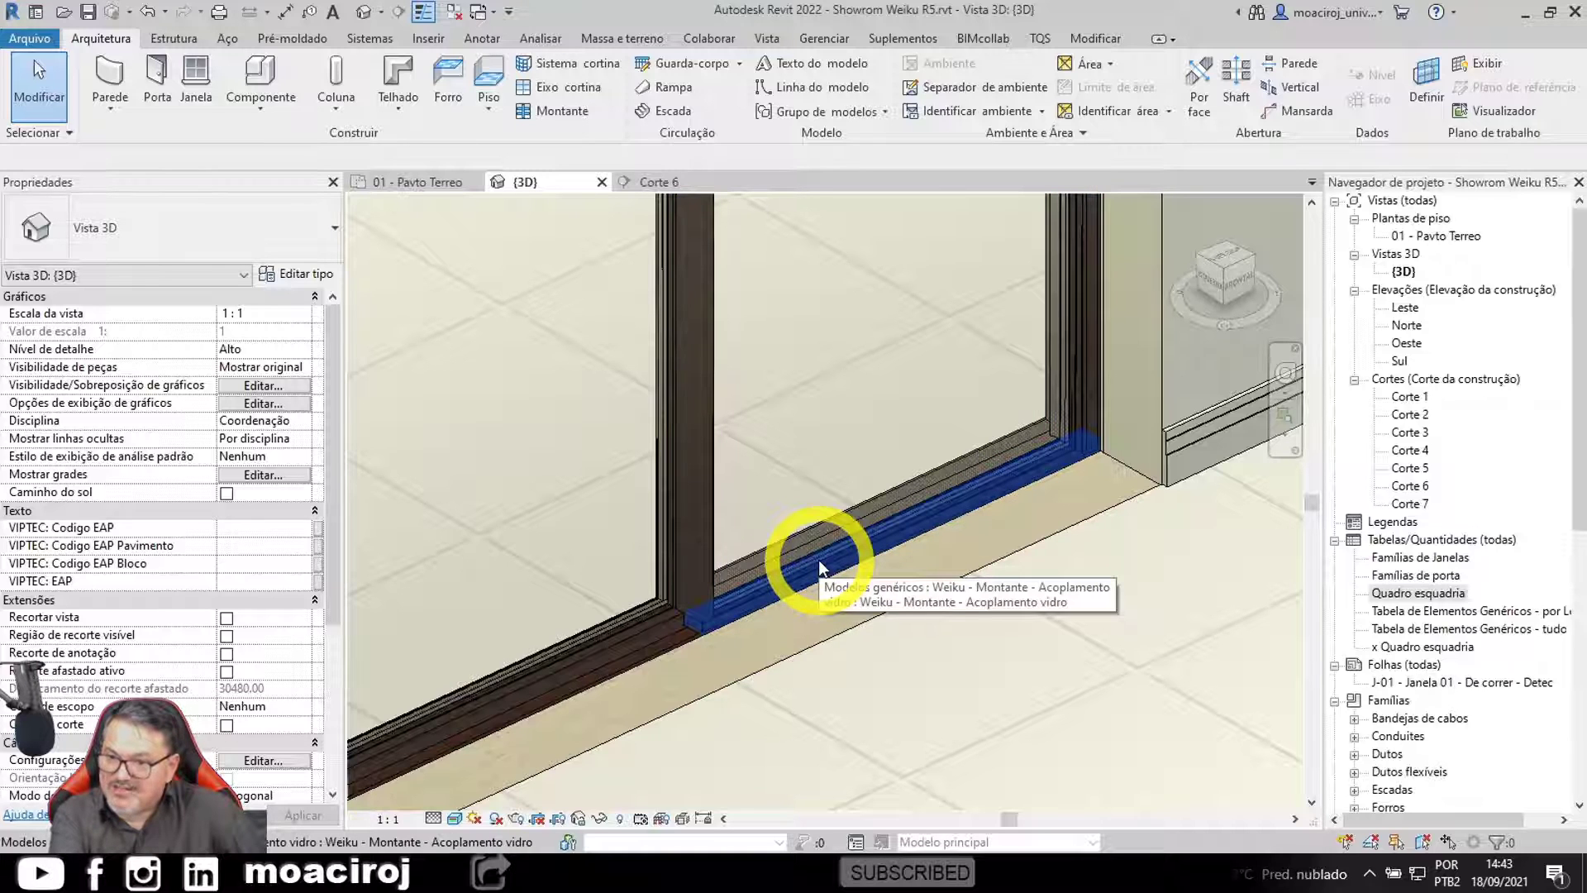
{"action": "left_click", "coordinate": [821, 568]}
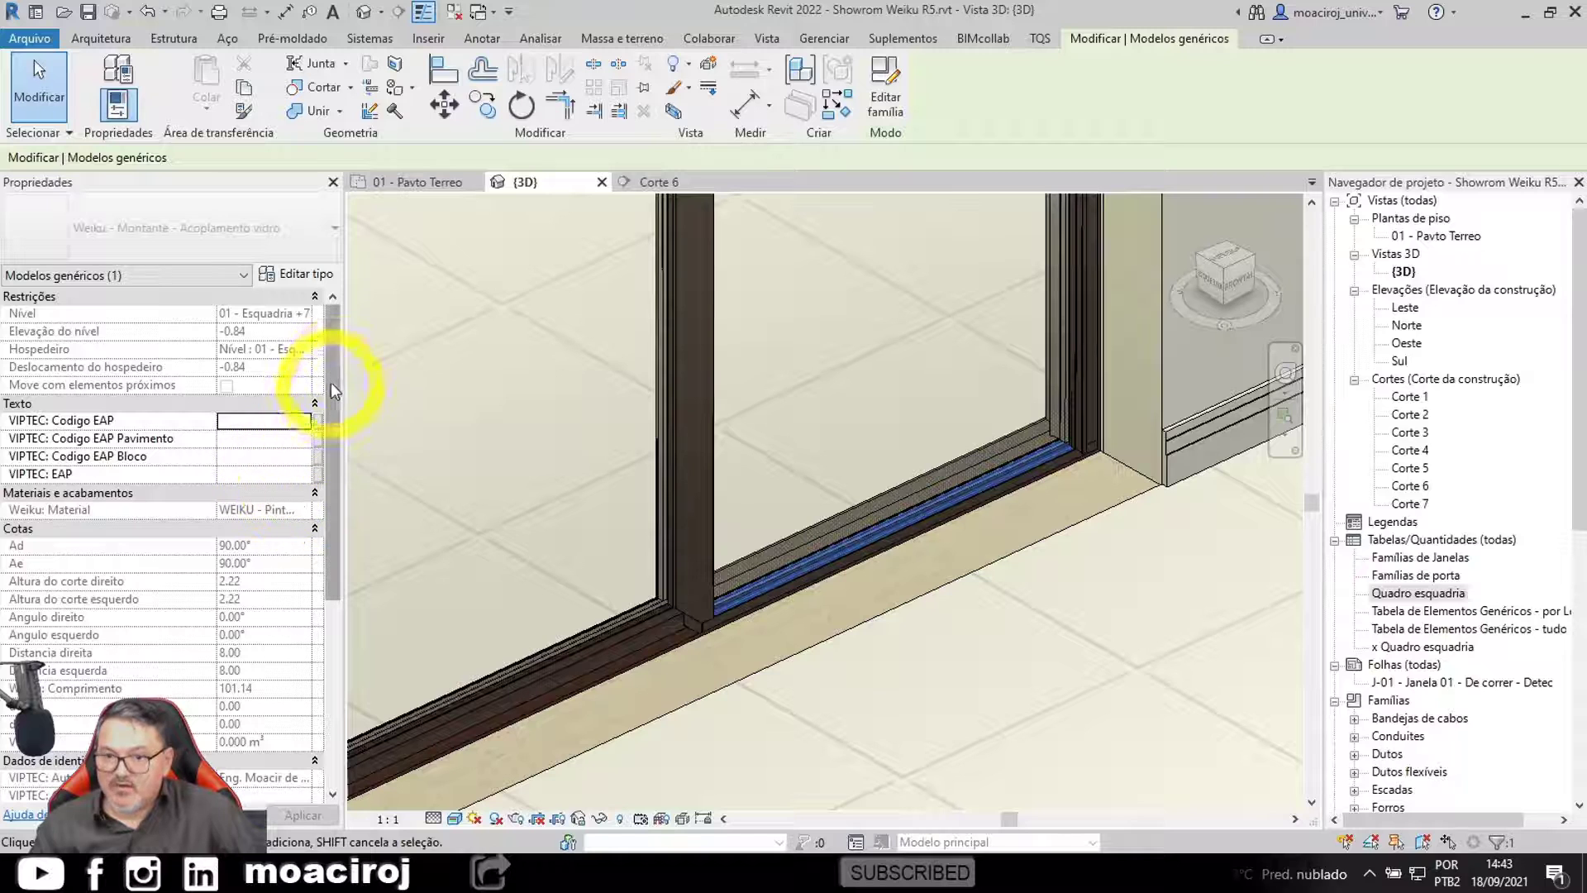
{"action": "left_click_drag", "start_coordinate": [337, 365], "coordinate": [336, 748]}
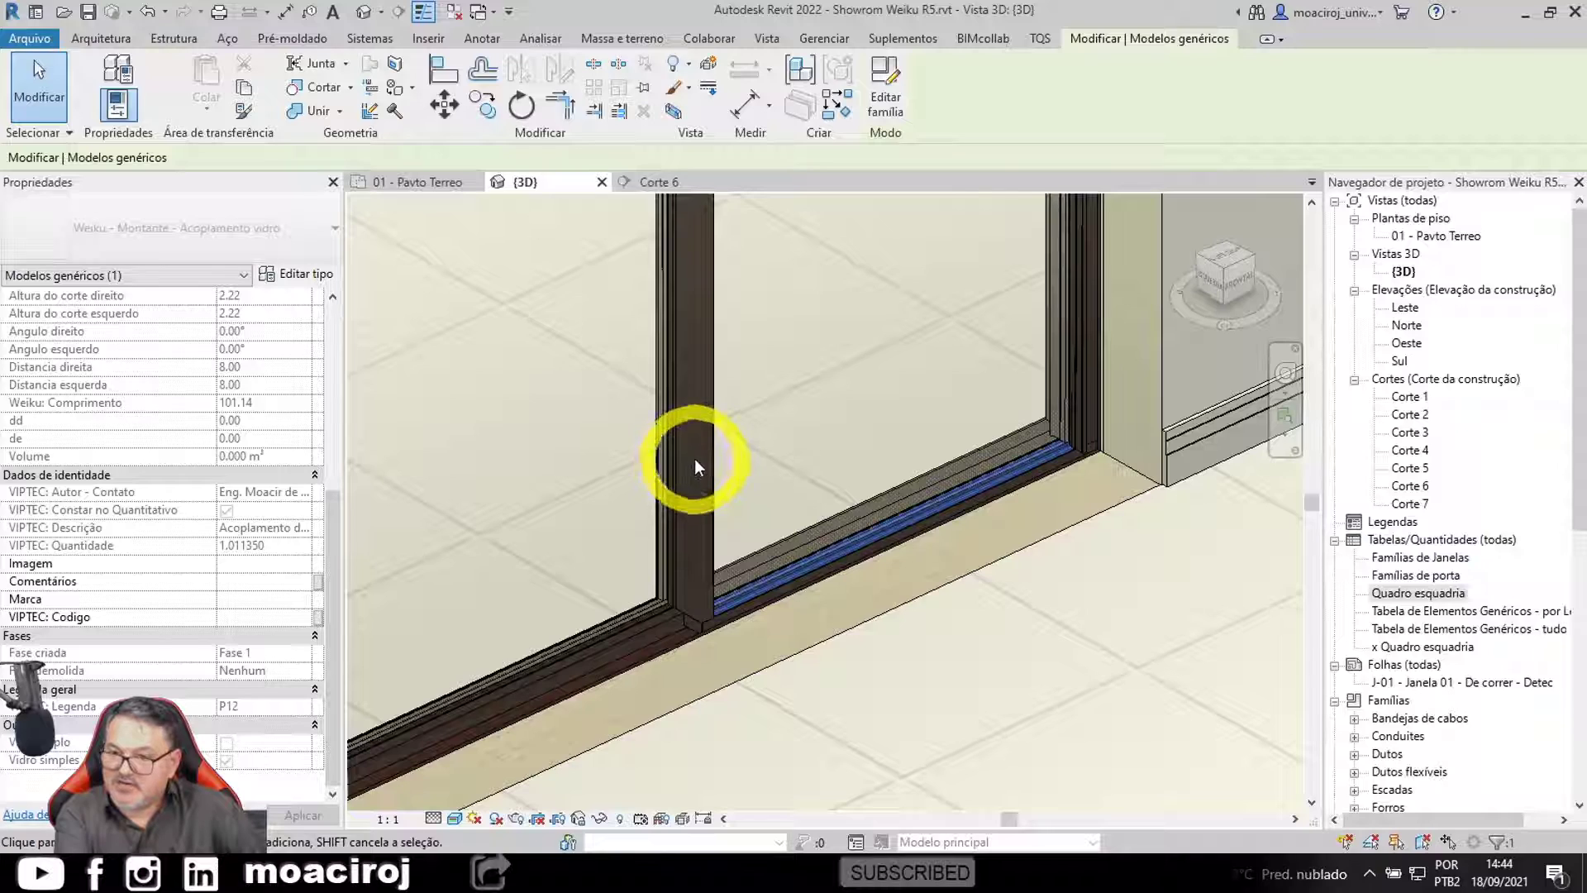
{"action": "key", "text": "Escape"}
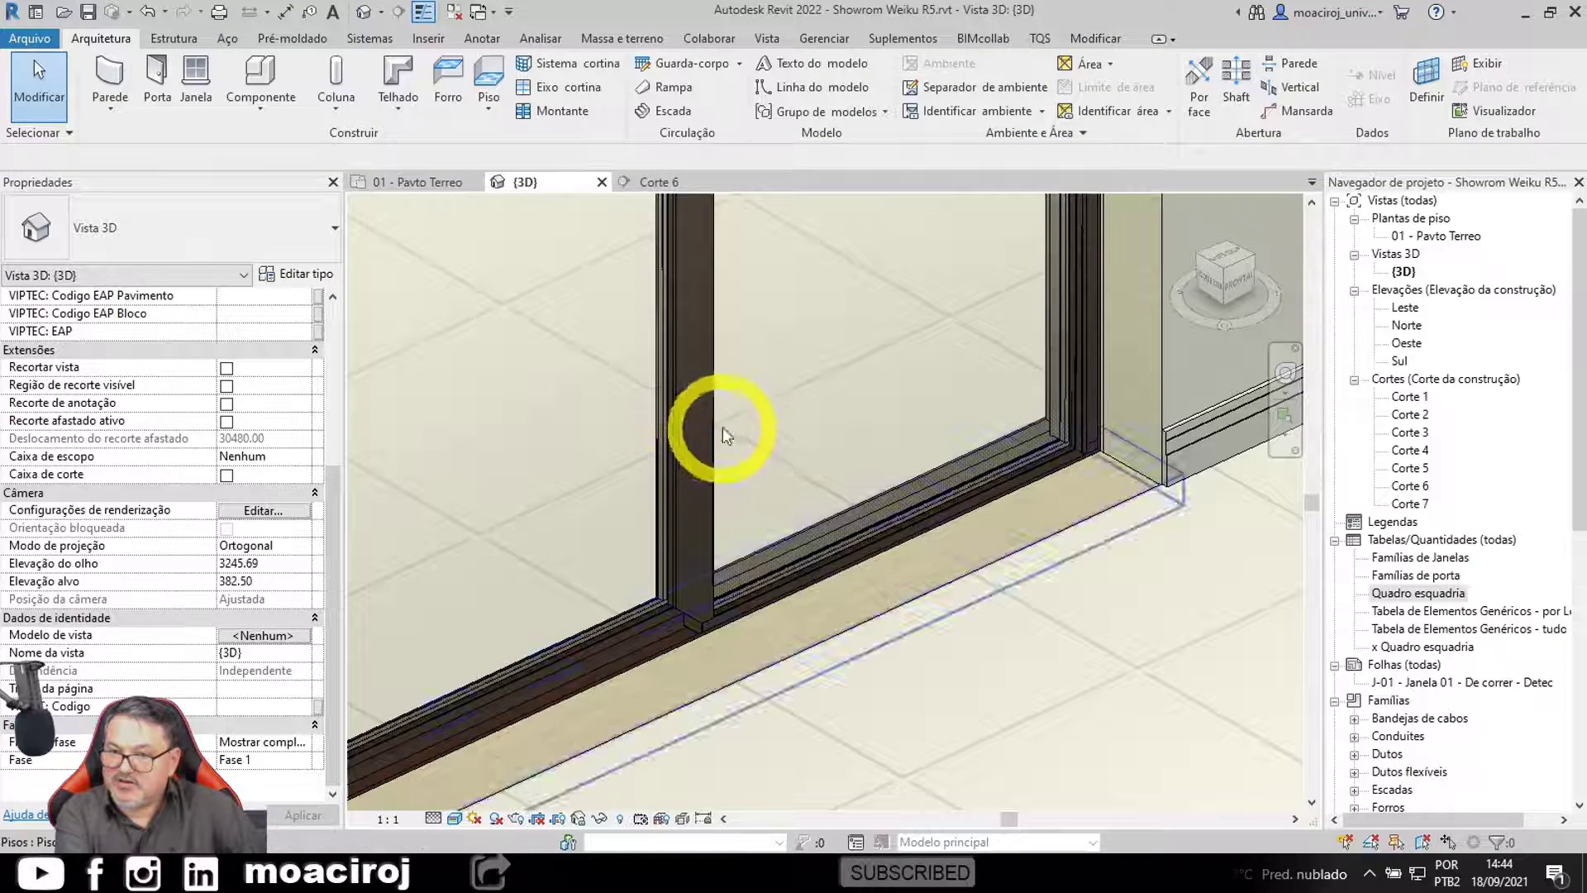
Step: Select the door's vertical Perfil central 02.3.02.400 component and read its length, quantity and legend properties
{"action": "left_click", "coordinate": [673, 425]}
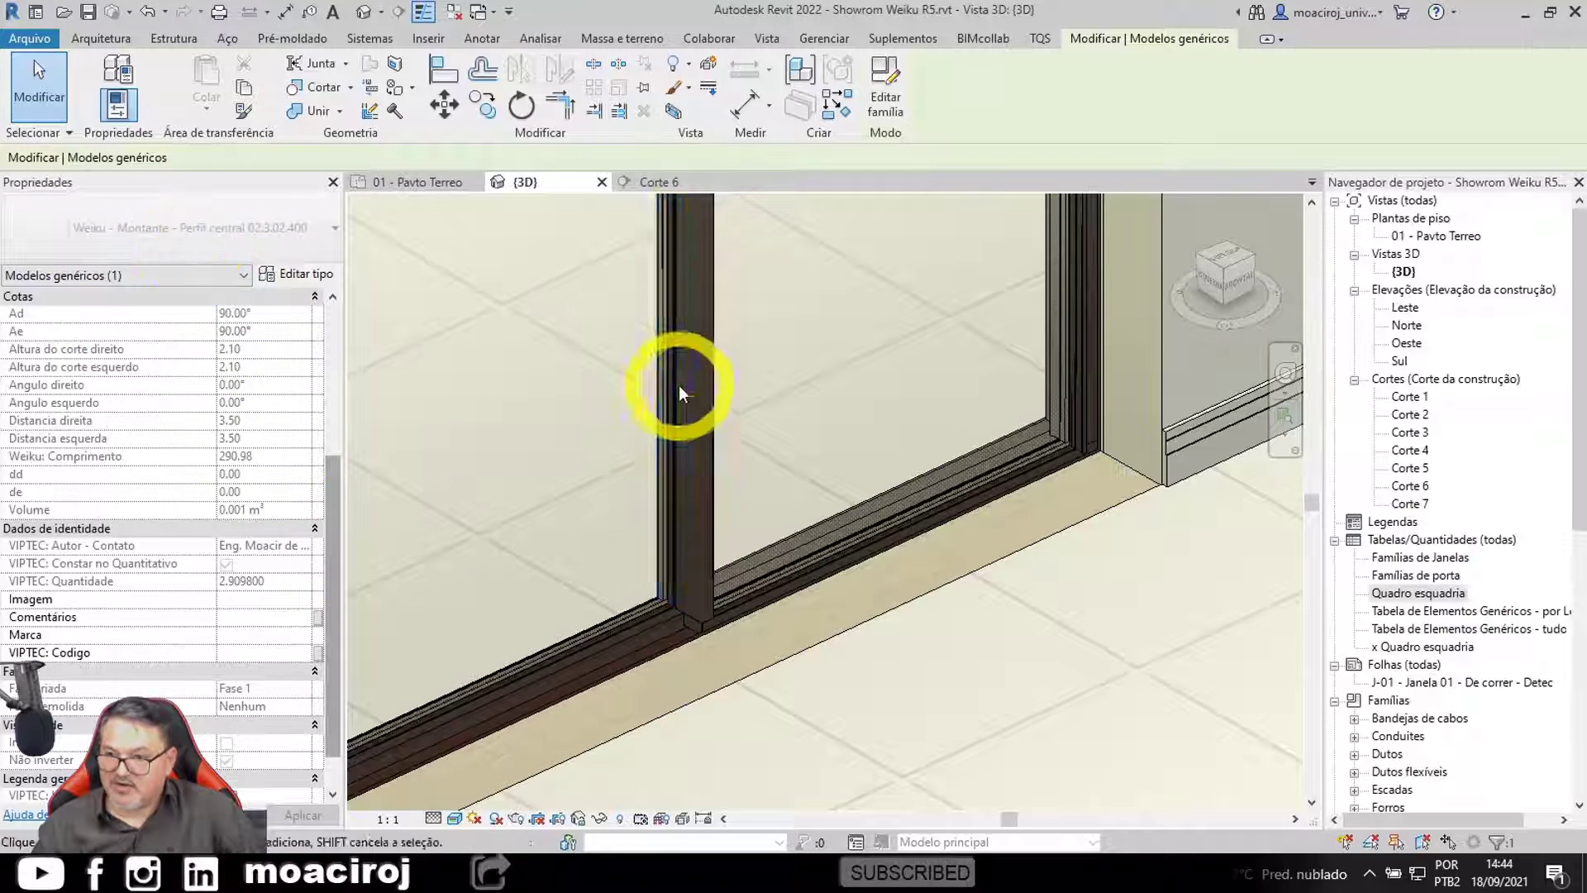
{"action": "scroll", "coordinate": [339, 695], "scroll_direction": "down", "scroll_amount": 1}
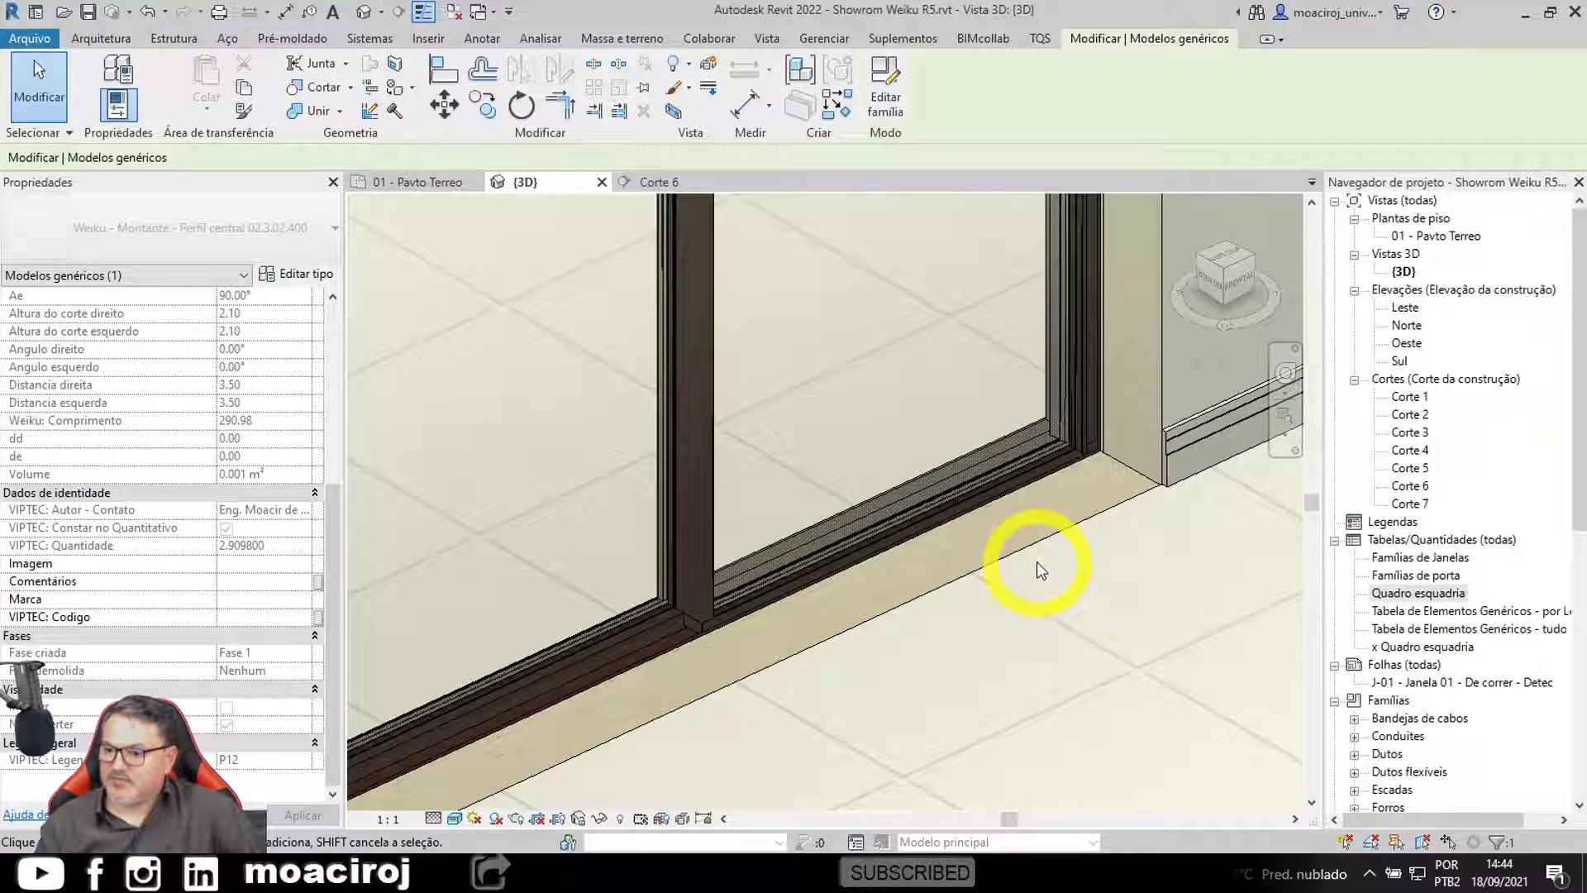
{"action": "scroll", "coordinate": [1039, 568], "scroll_direction": "down", "scroll_amount": 3}
{"action": "scroll", "coordinate": [844, 637], "scroll_direction": "down", "scroll_amount": 1}
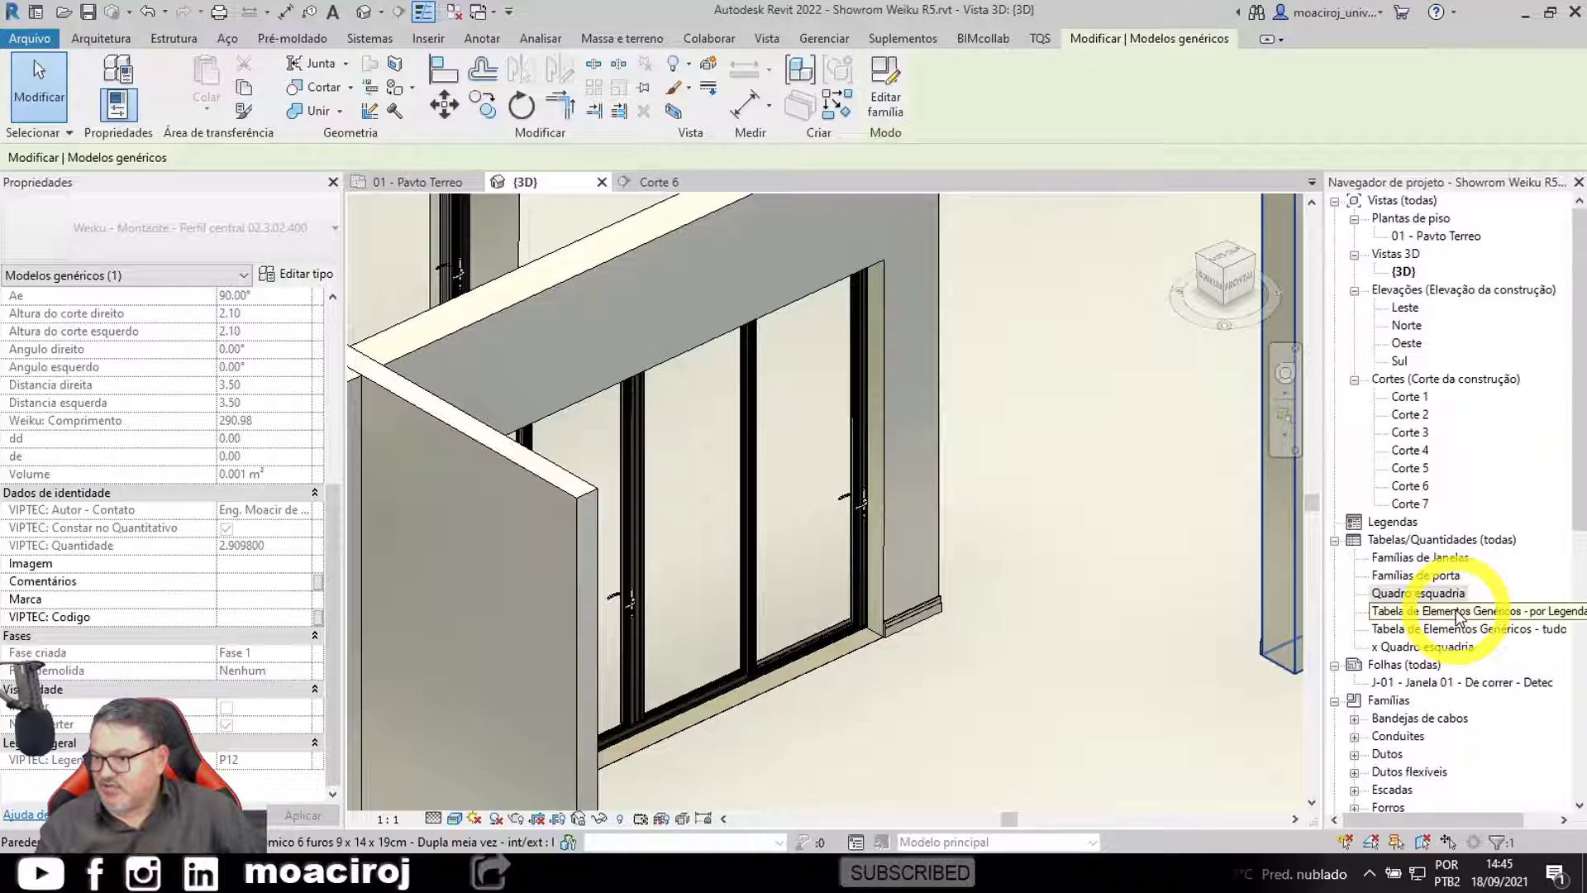
Step: Open the Tabela de Elementos Genéricos - por Legenda schedule and review the hardware, stone, profile, shutter and glass items listed per window
{"action": "left_click", "coordinate": [1456, 616]}
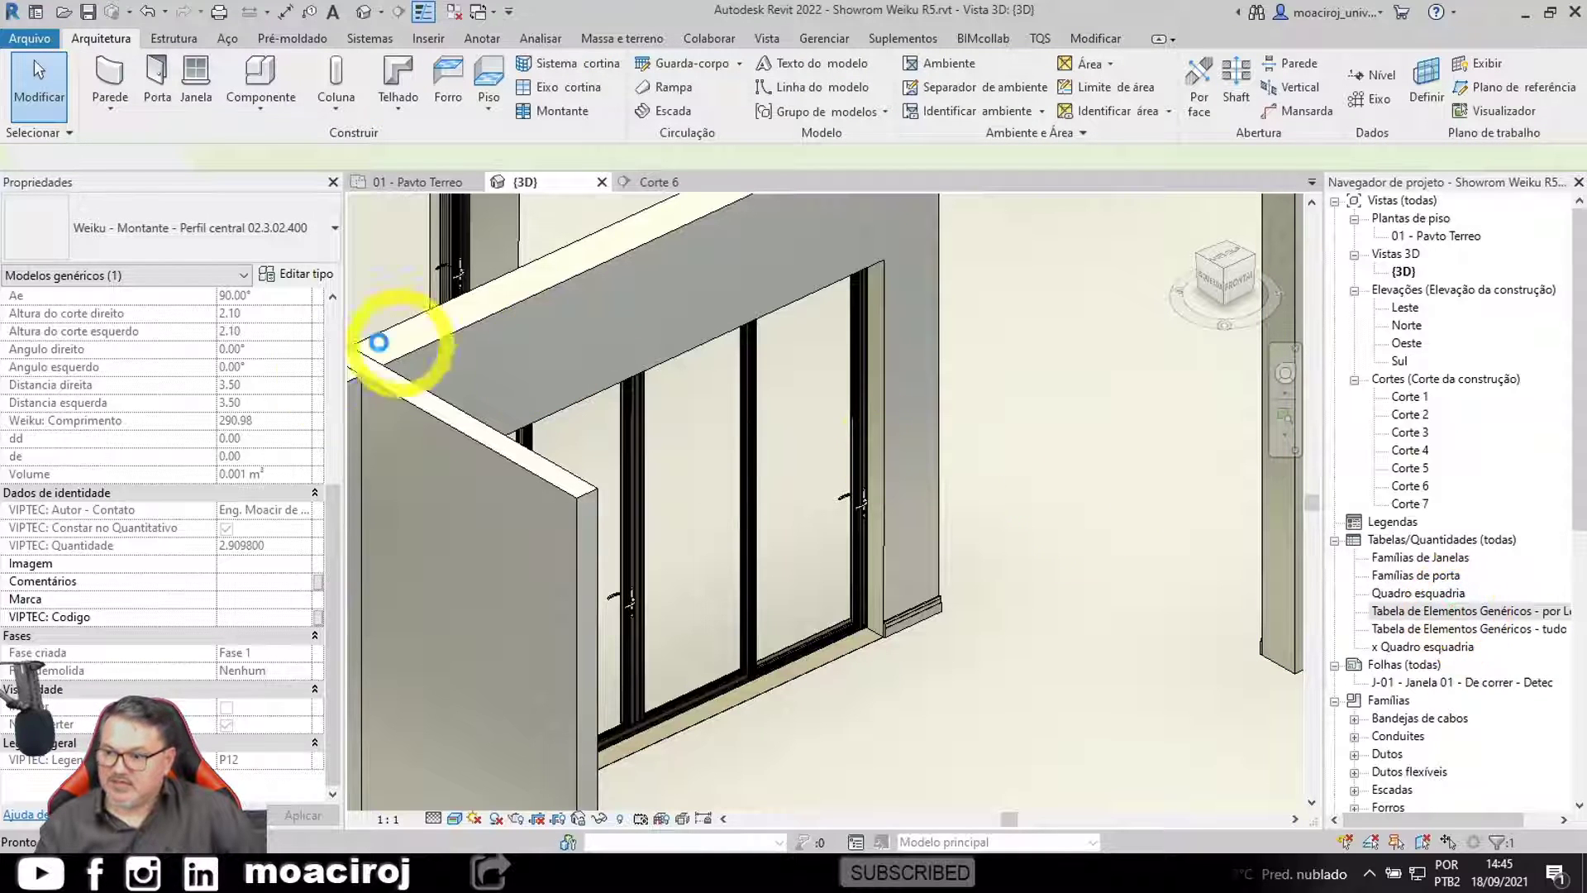
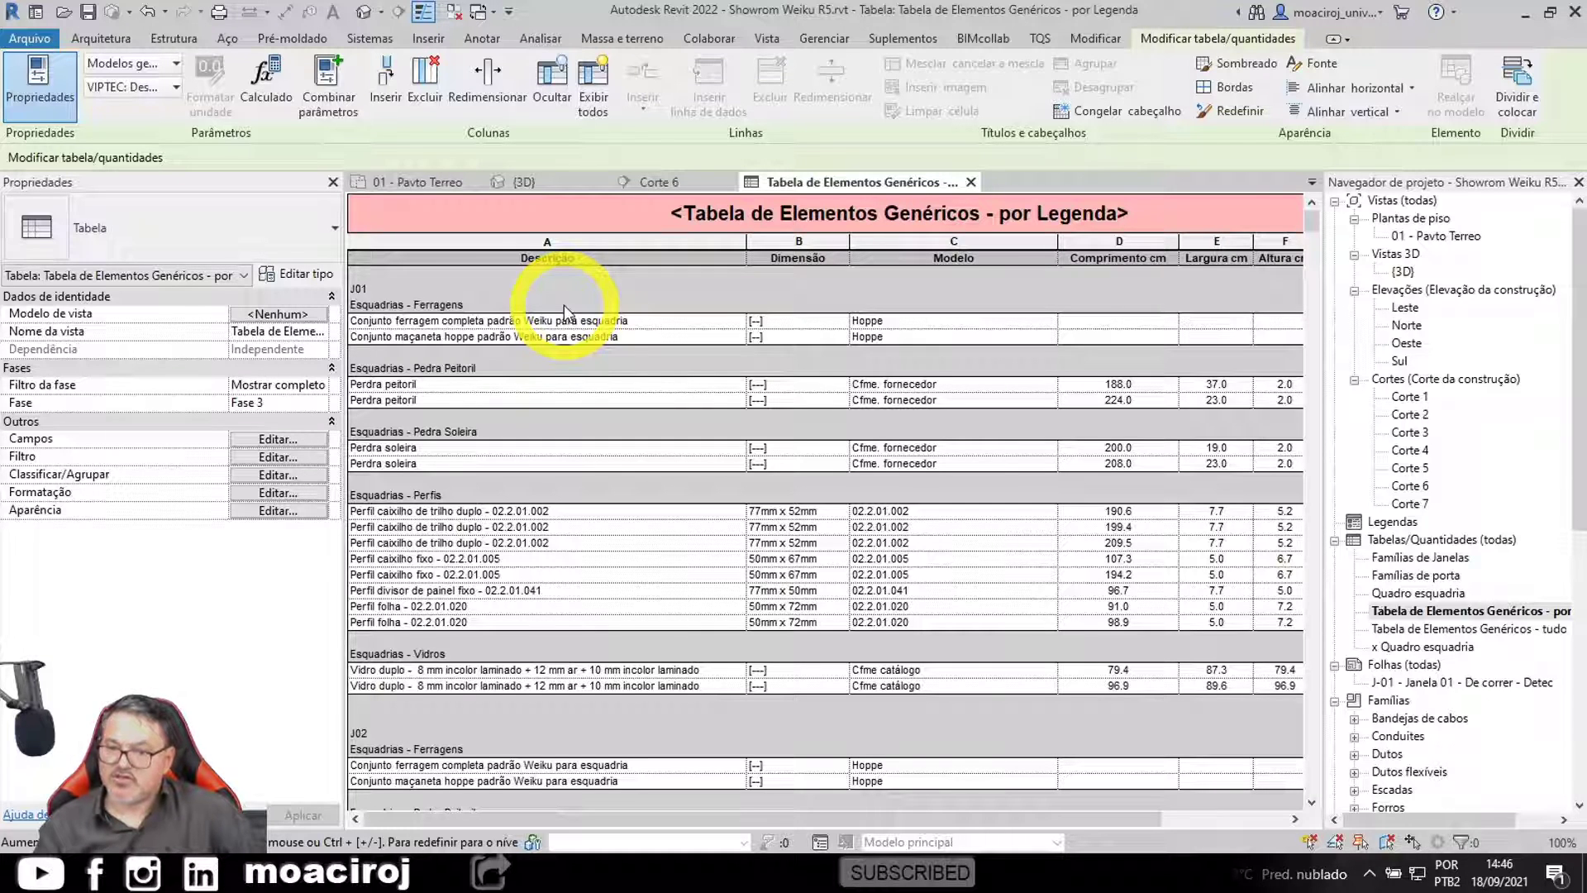
{"action": "scroll", "coordinate": [588, 401], "scroll_direction": "down", "scroll_amount": 6}
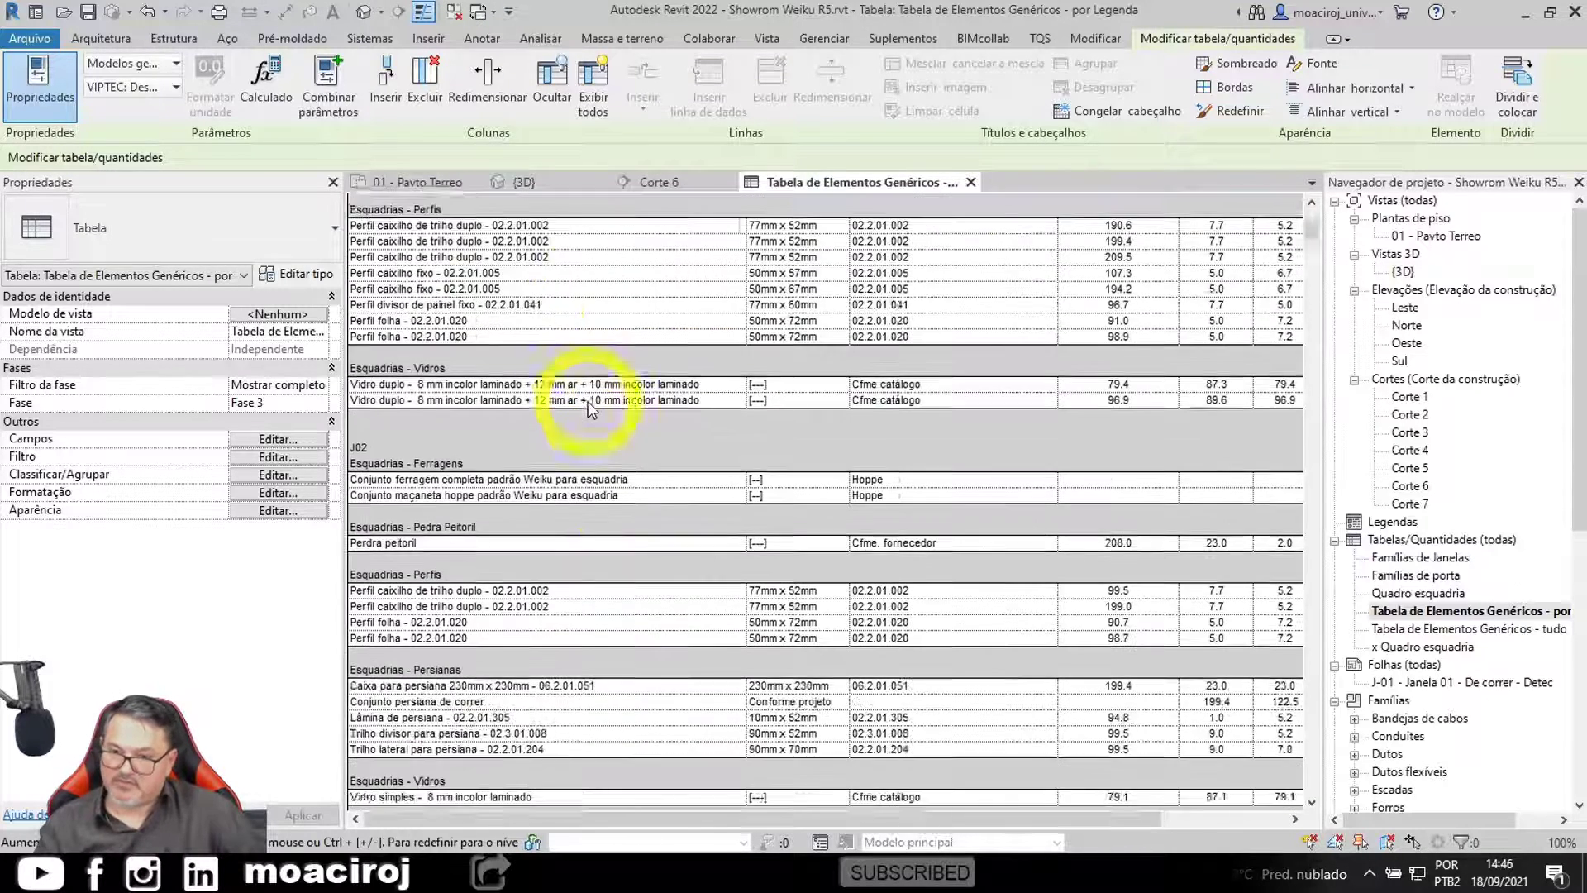
{"action": "scroll", "coordinate": [587, 400], "scroll_direction": "down", "scroll_amount": 15}
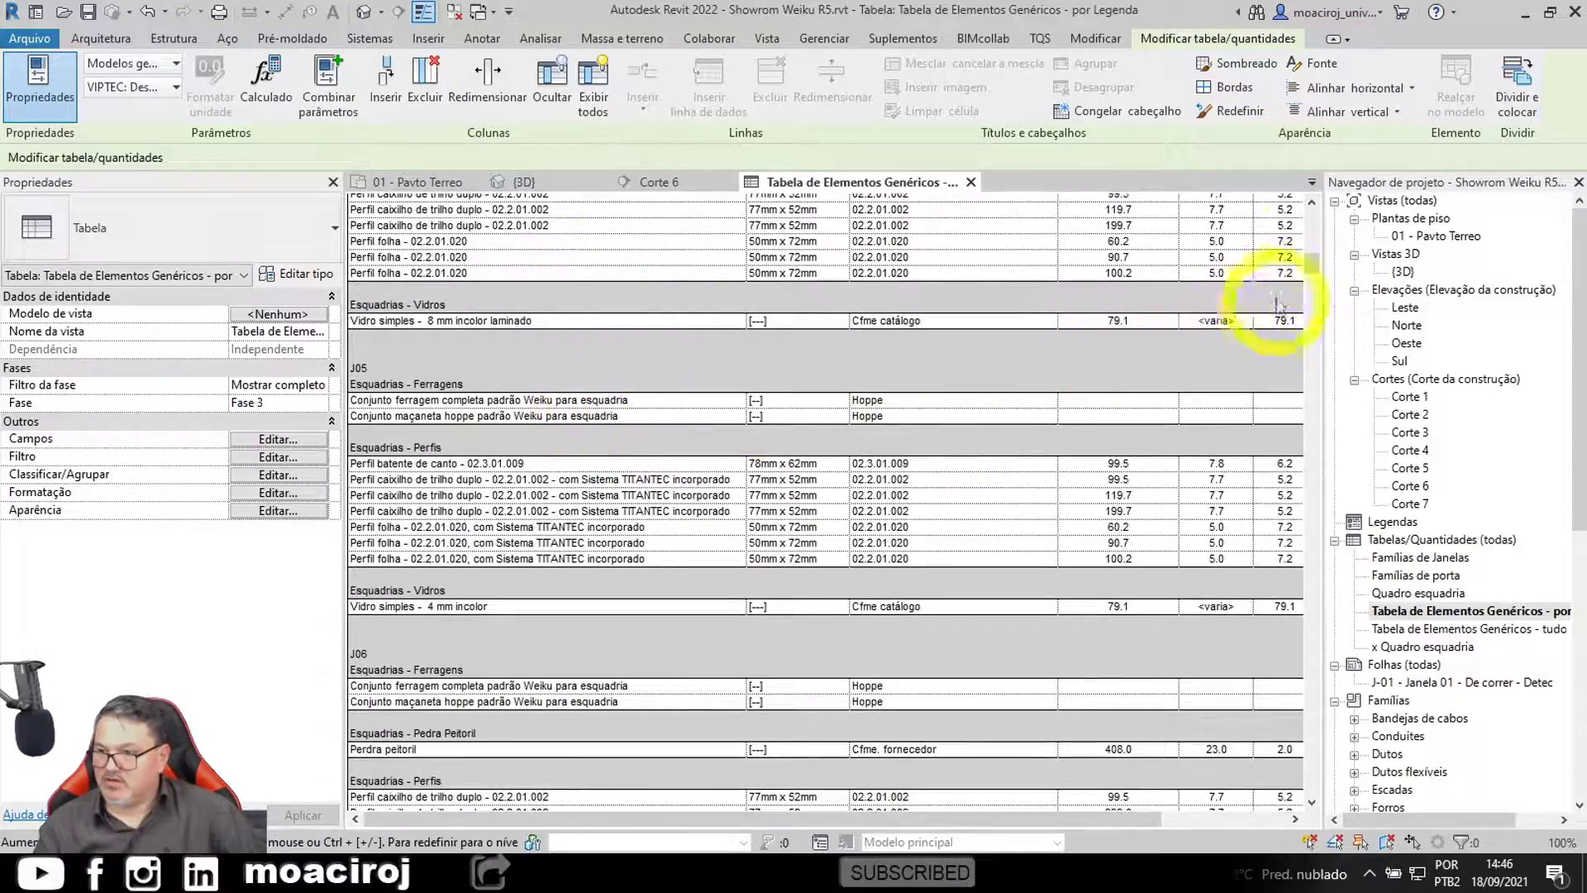
{"action": "left_click_drag", "start_coordinate": [1313, 263], "coordinate": [1313, 291]}
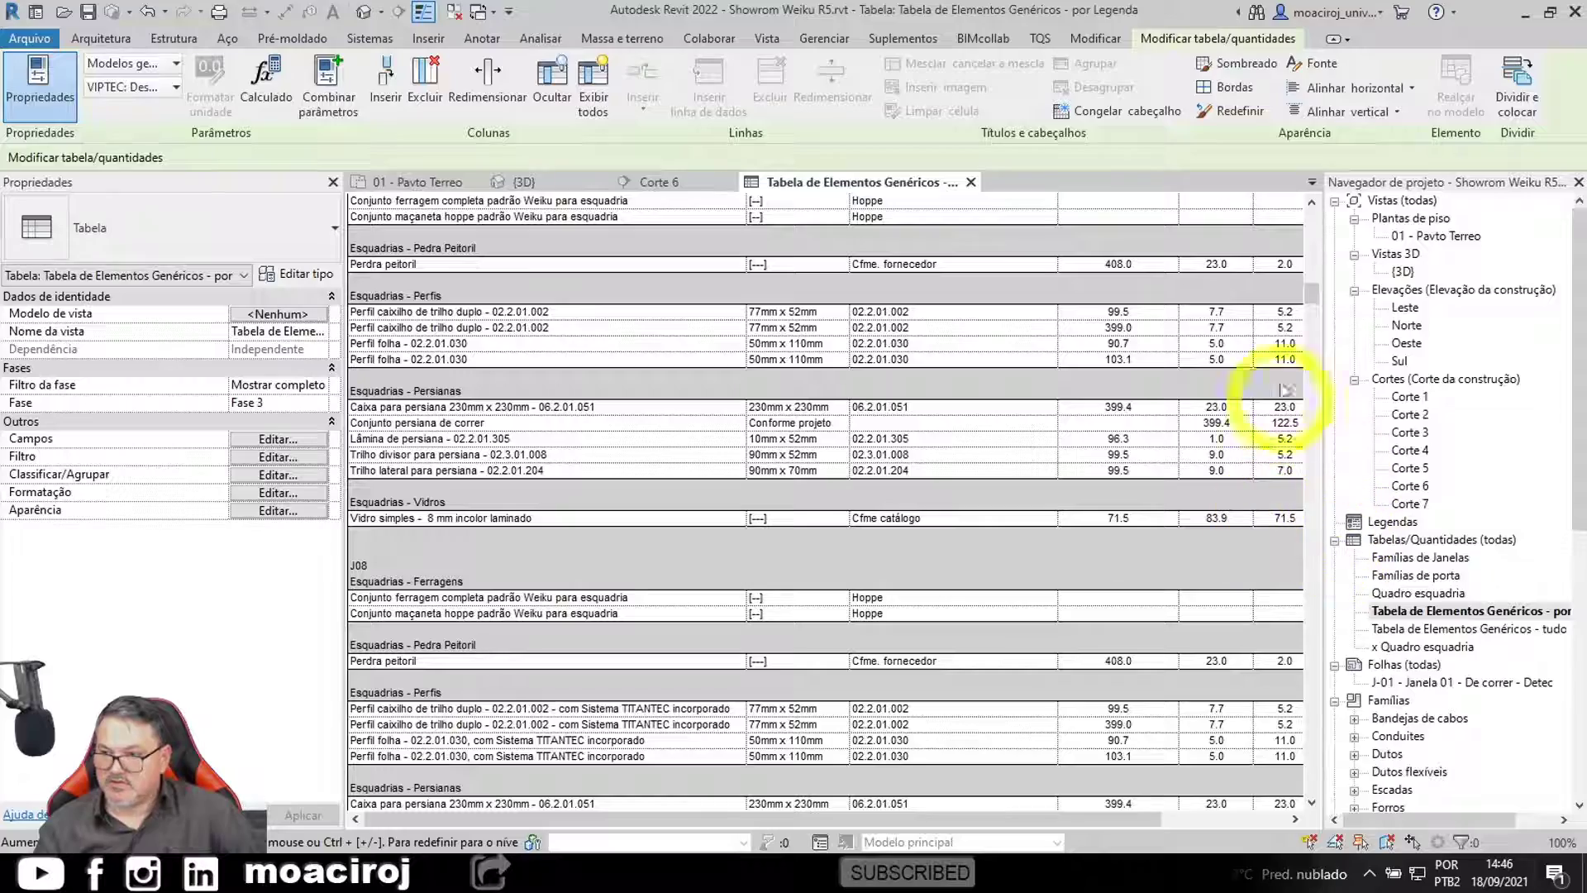
{"action": "left_click_drag", "start_coordinate": [1314, 288], "coordinate": [1339, 520]}
Step: Open the Tabela de Elementos Genéricos - tudo schedule
{"action": "left_click", "coordinate": [1453, 631]}
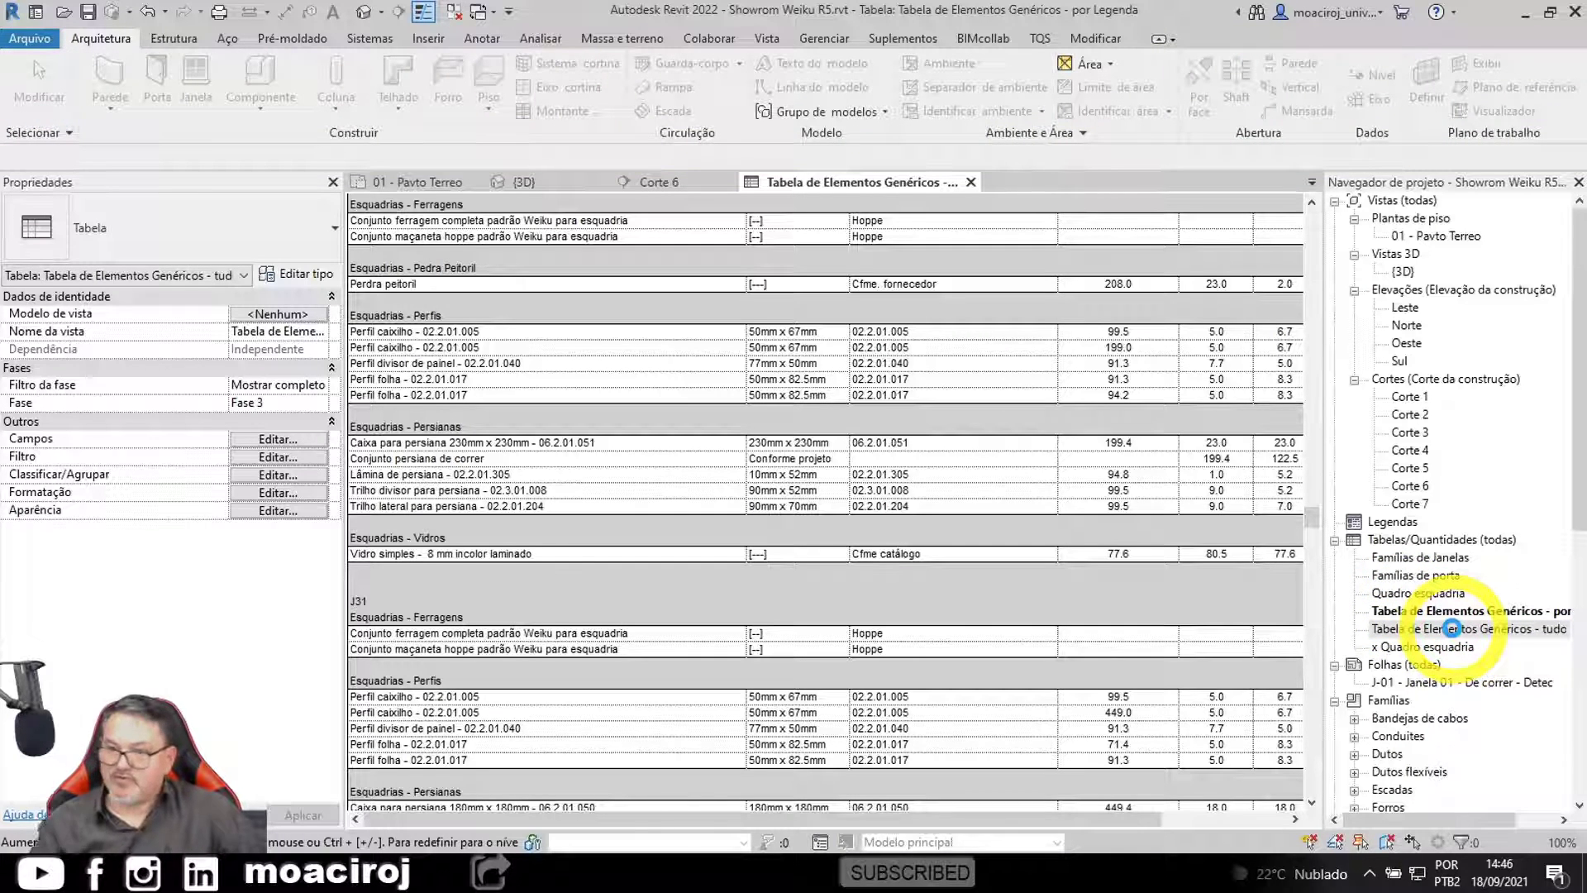
Step: Open the Tabela de Elementos Genéricos - tudo schedule and examine its item groups from Ferragens down to Vidros
{"action": "double_click", "coordinate": [1453, 630]}
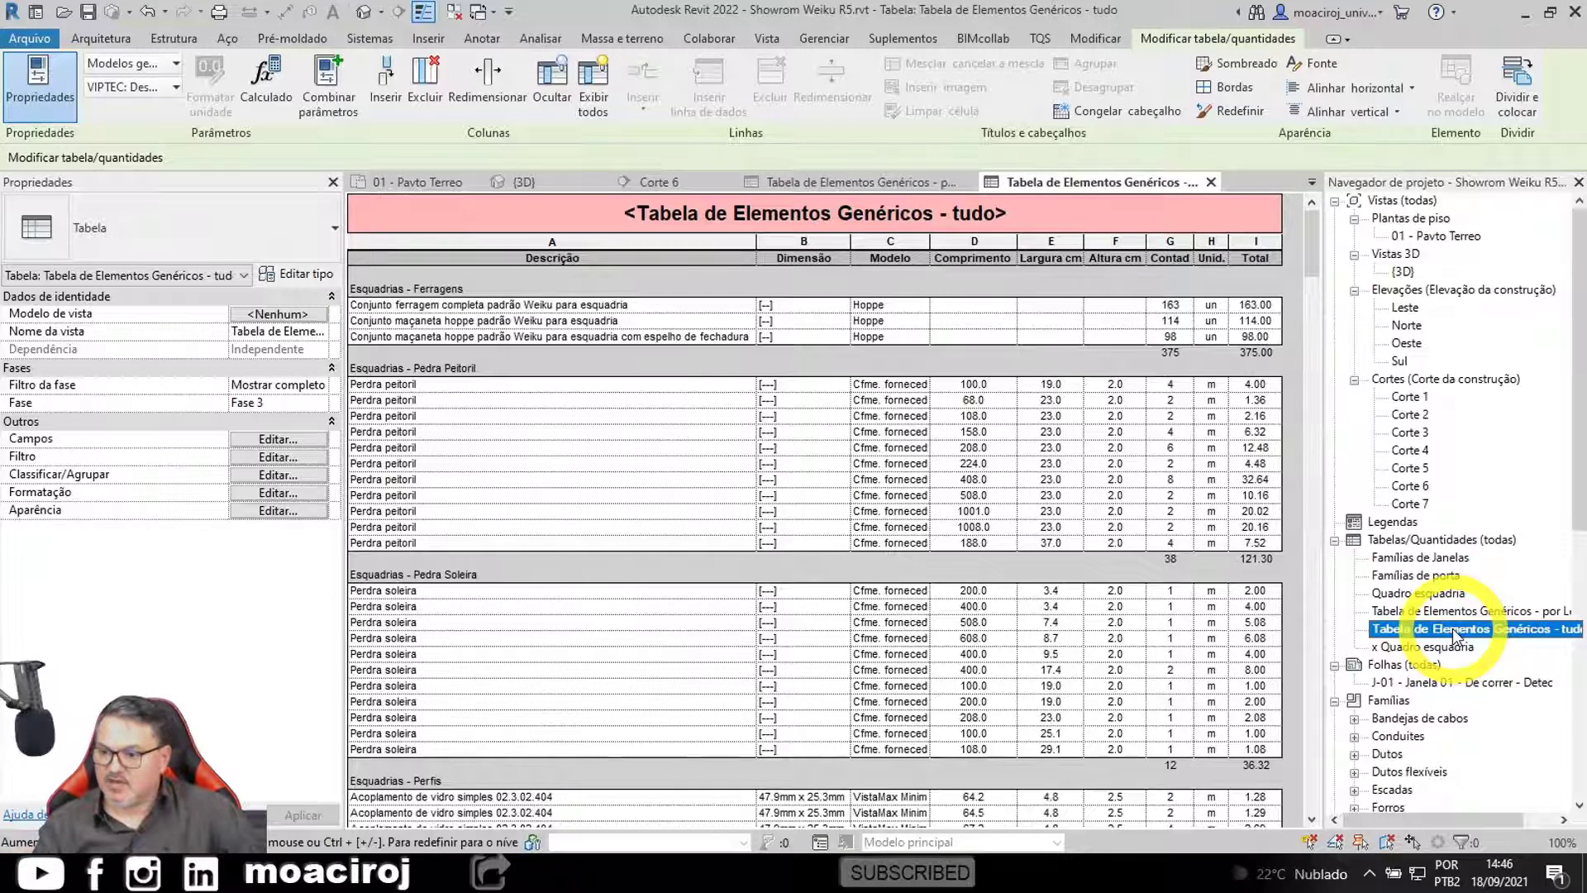
{"action": "double_click", "coordinate": [1453, 611]}
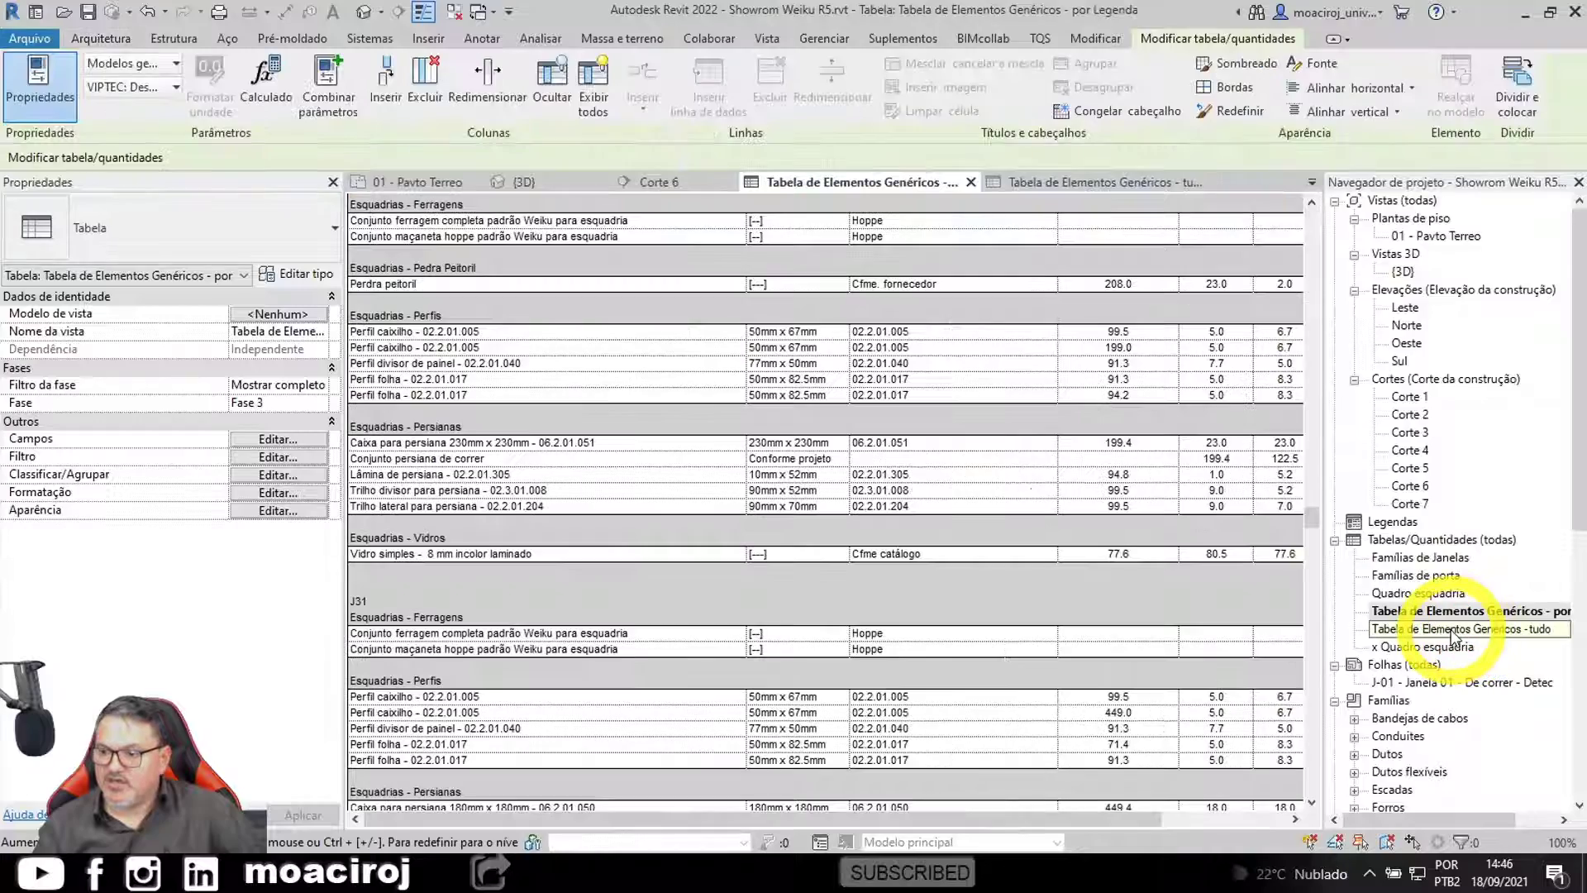
{"action": "double_click", "coordinate": [1452, 630]}
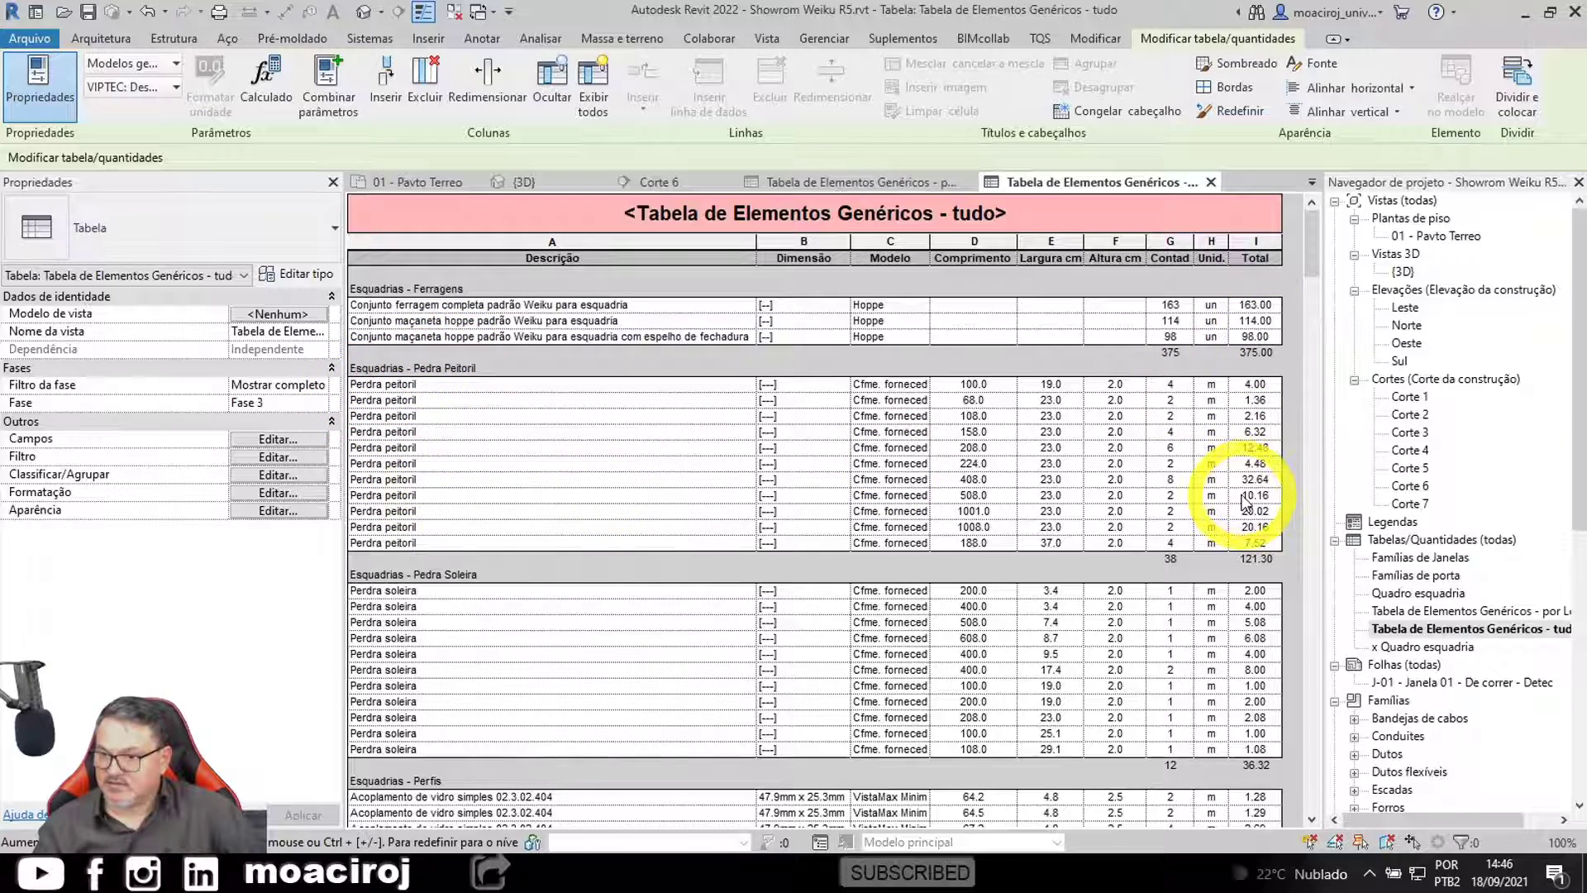
{"action": "scroll", "coordinate": [1245, 500], "scroll_direction": "down", "scroll_amount": 3}
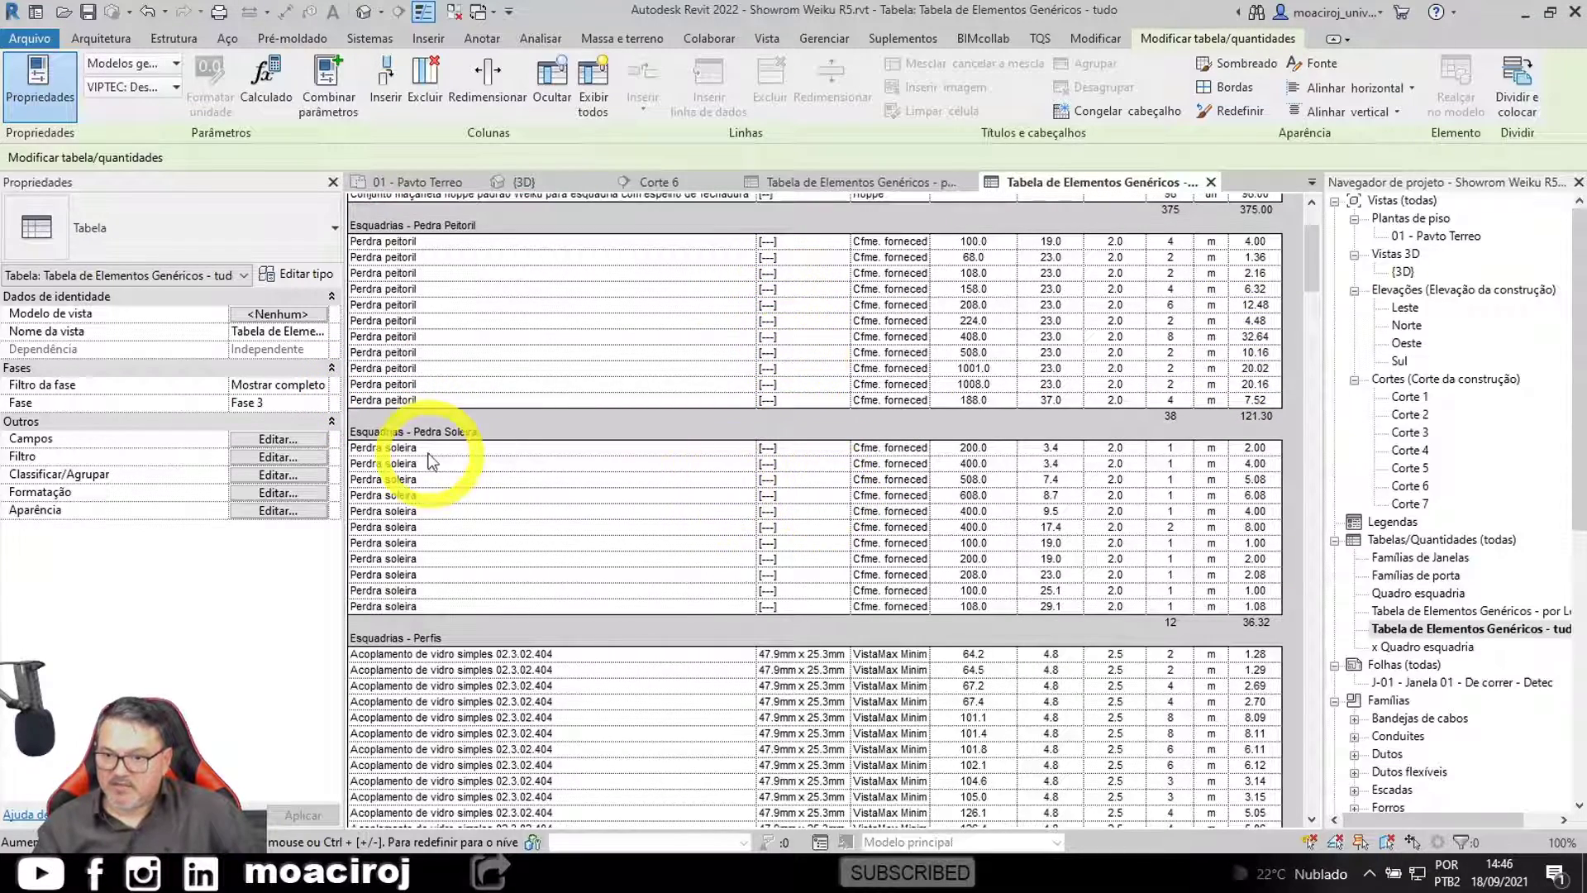
{"action": "scroll", "coordinate": [660, 550], "scroll_direction": "down", "scroll_amount": 8}
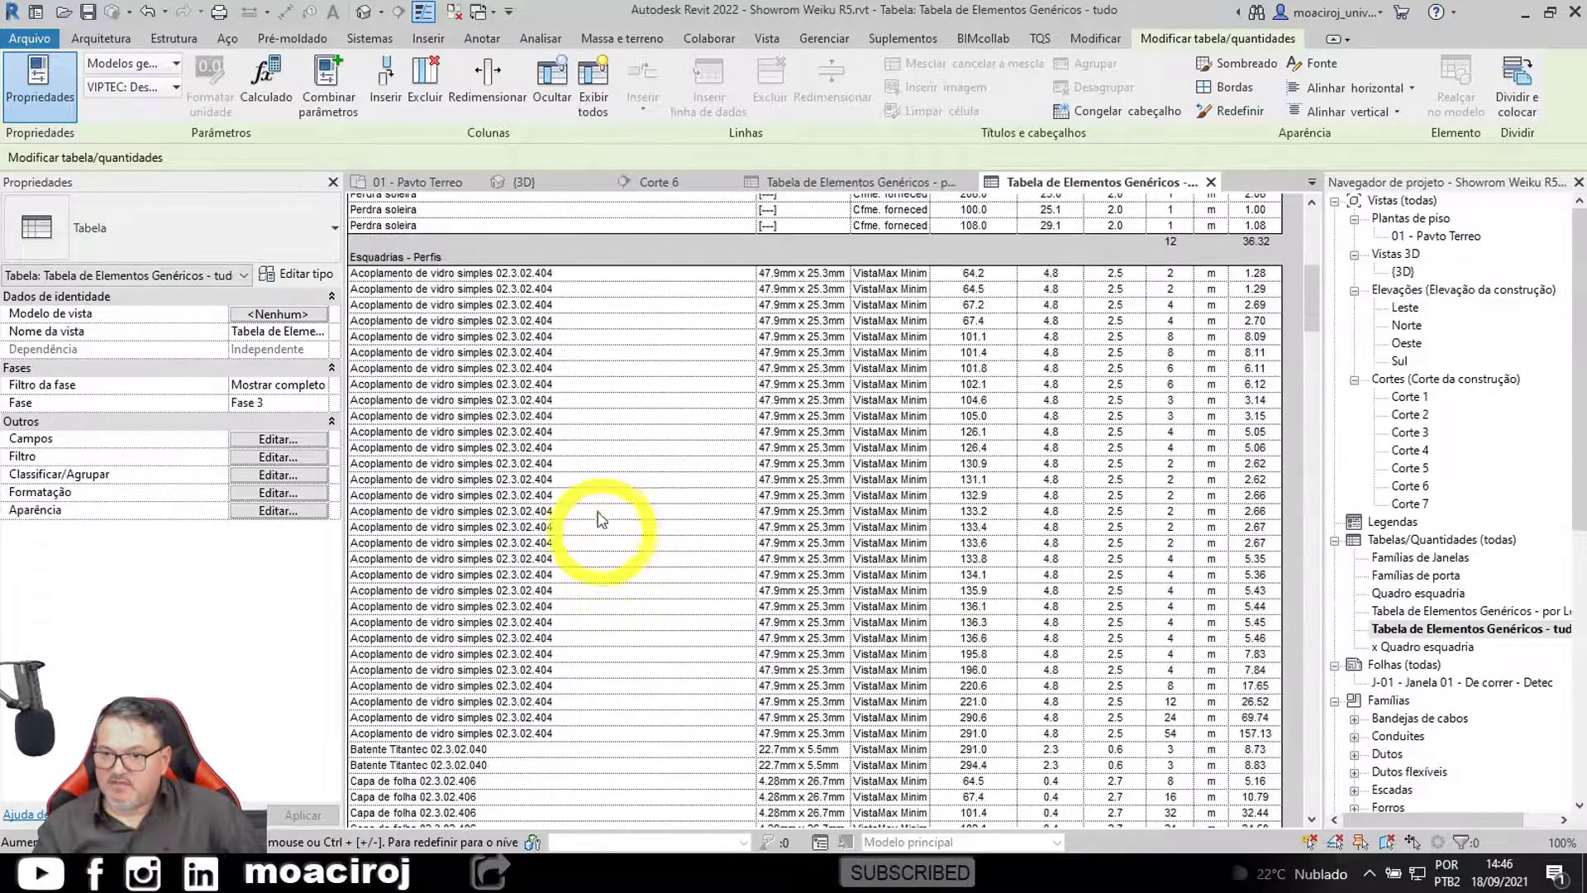
{"action": "scroll", "coordinate": [602, 518], "scroll_direction": "down", "scroll_amount": 20}
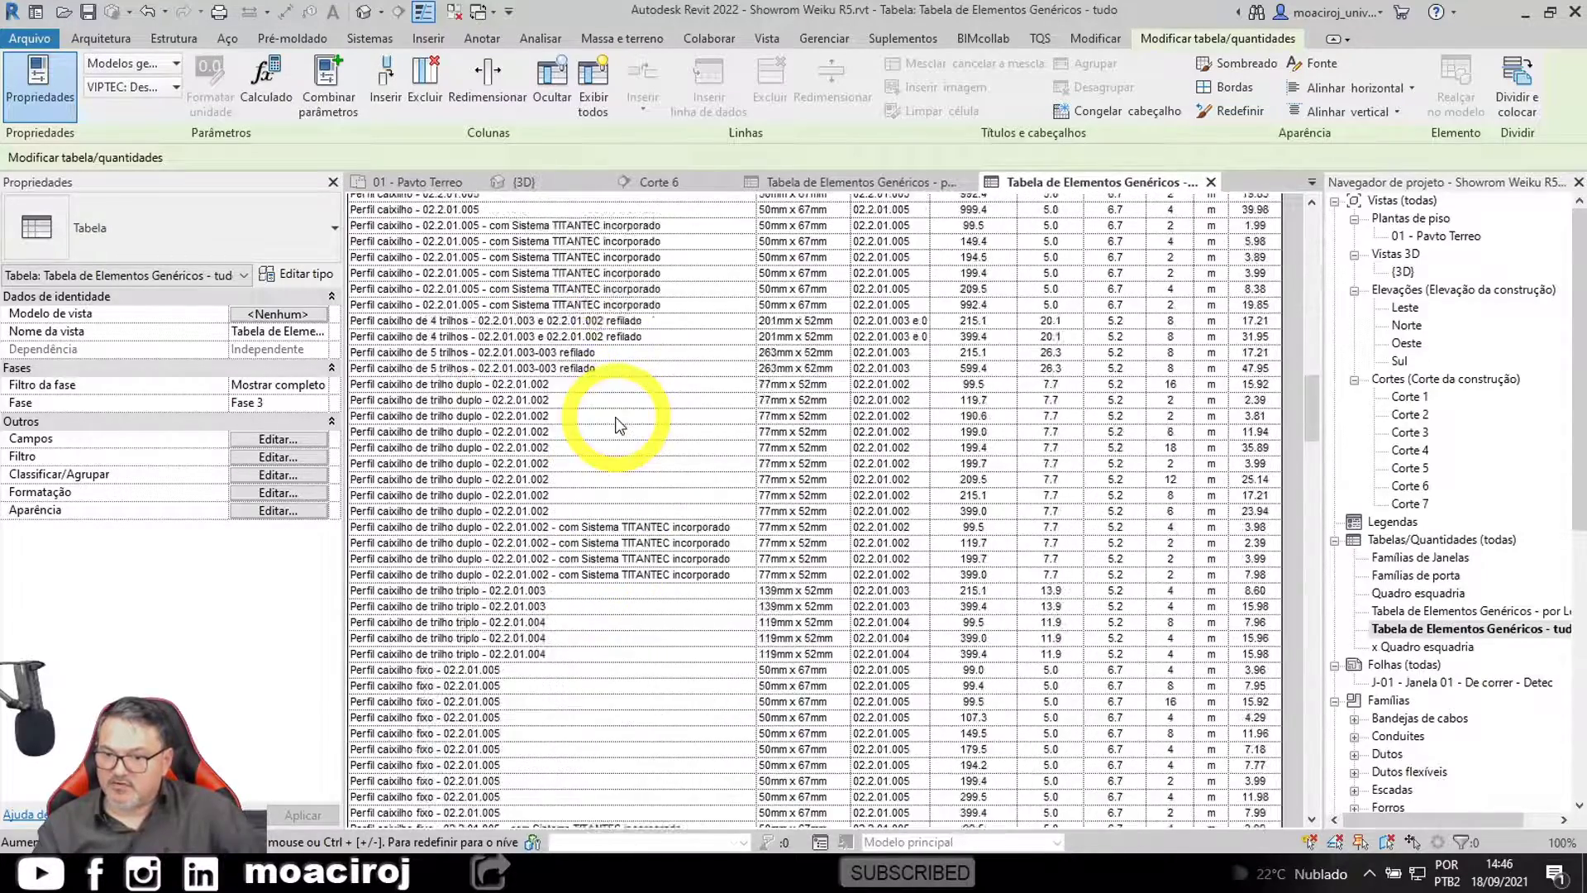
{"action": "scroll", "coordinate": [618, 426], "scroll_direction": "down", "scroll_amount": 20}
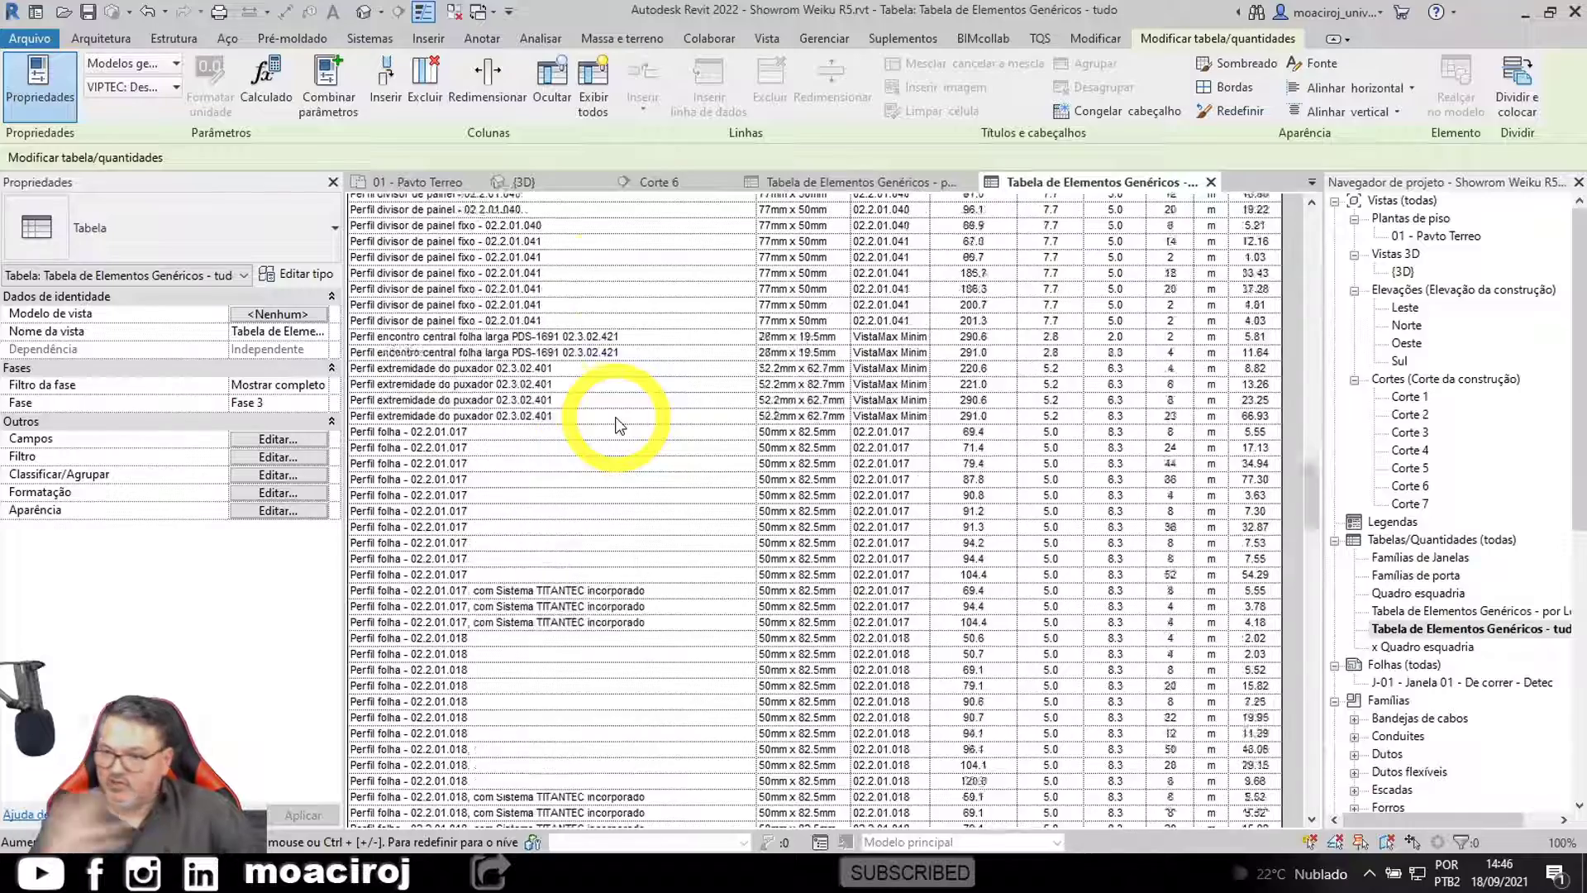
{"action": "scroll", "coordinate": [619, 426], "scroll_direction": "down", "scroll_amount": 20}
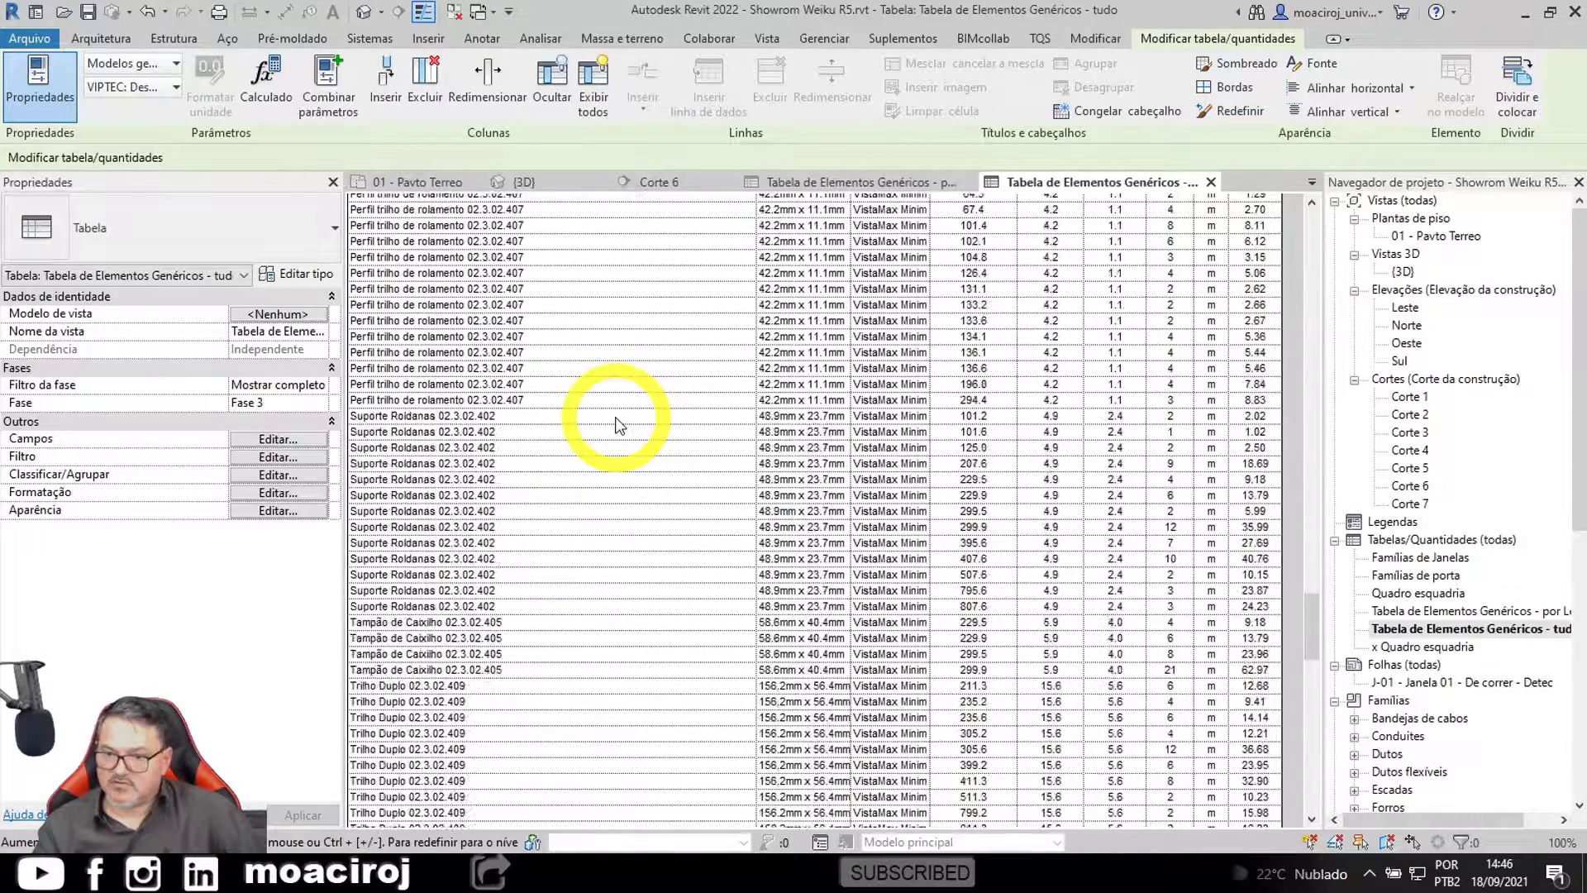
{"action": "scroll", "coordinate": [618, 426], "scroll_direction": "down", "scroll_amount": 15}
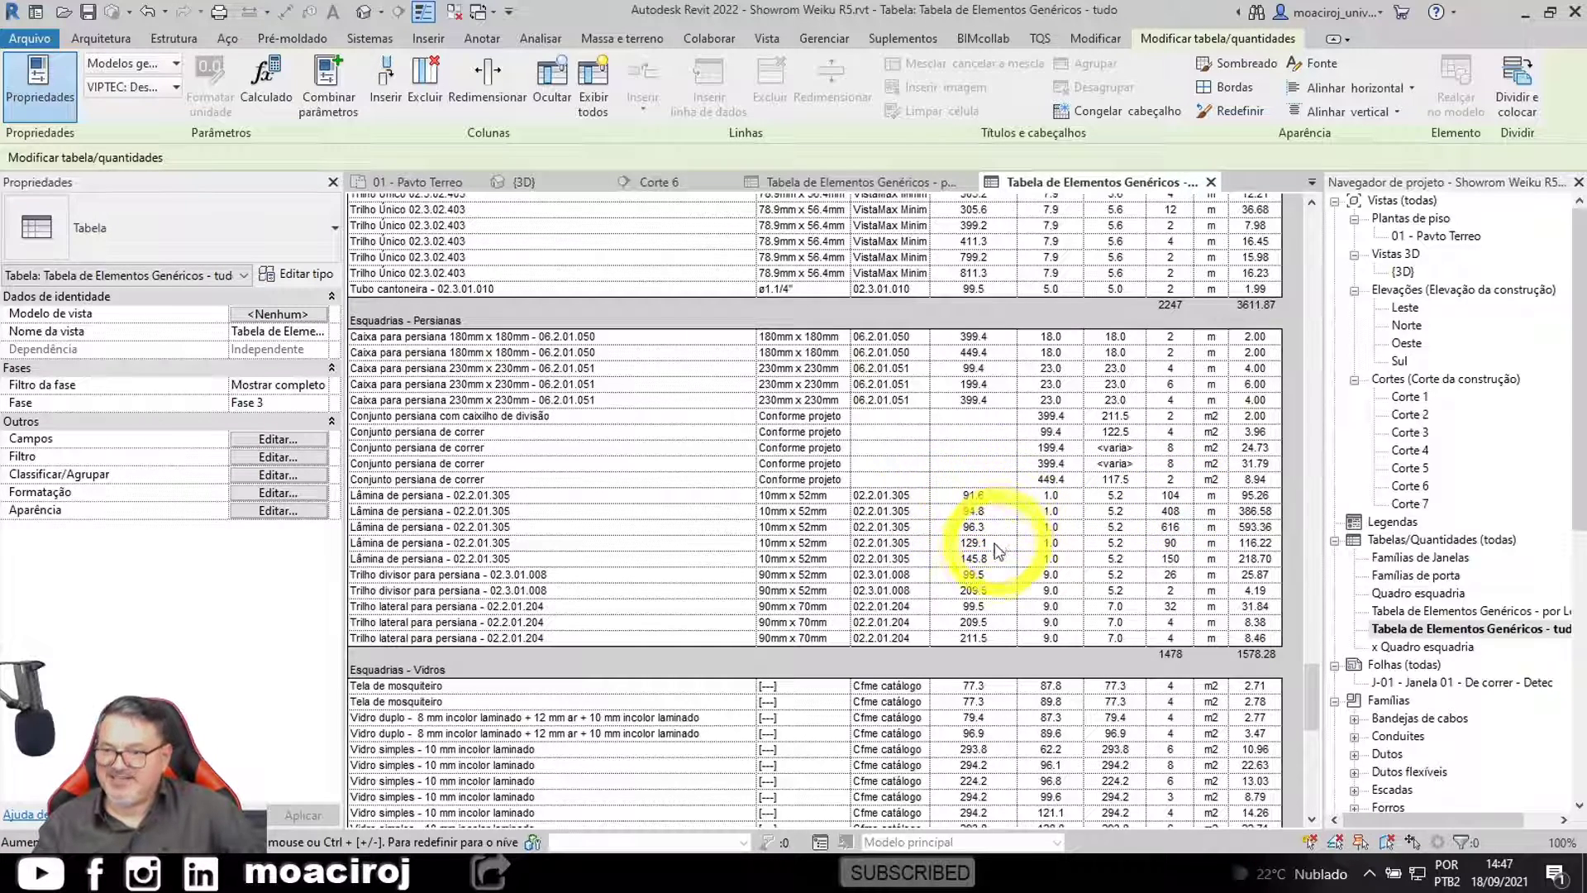
{"action": "scroll", "coordinate": [1035, 496], "scroll_direction": "down", "scroll_amount": 10}
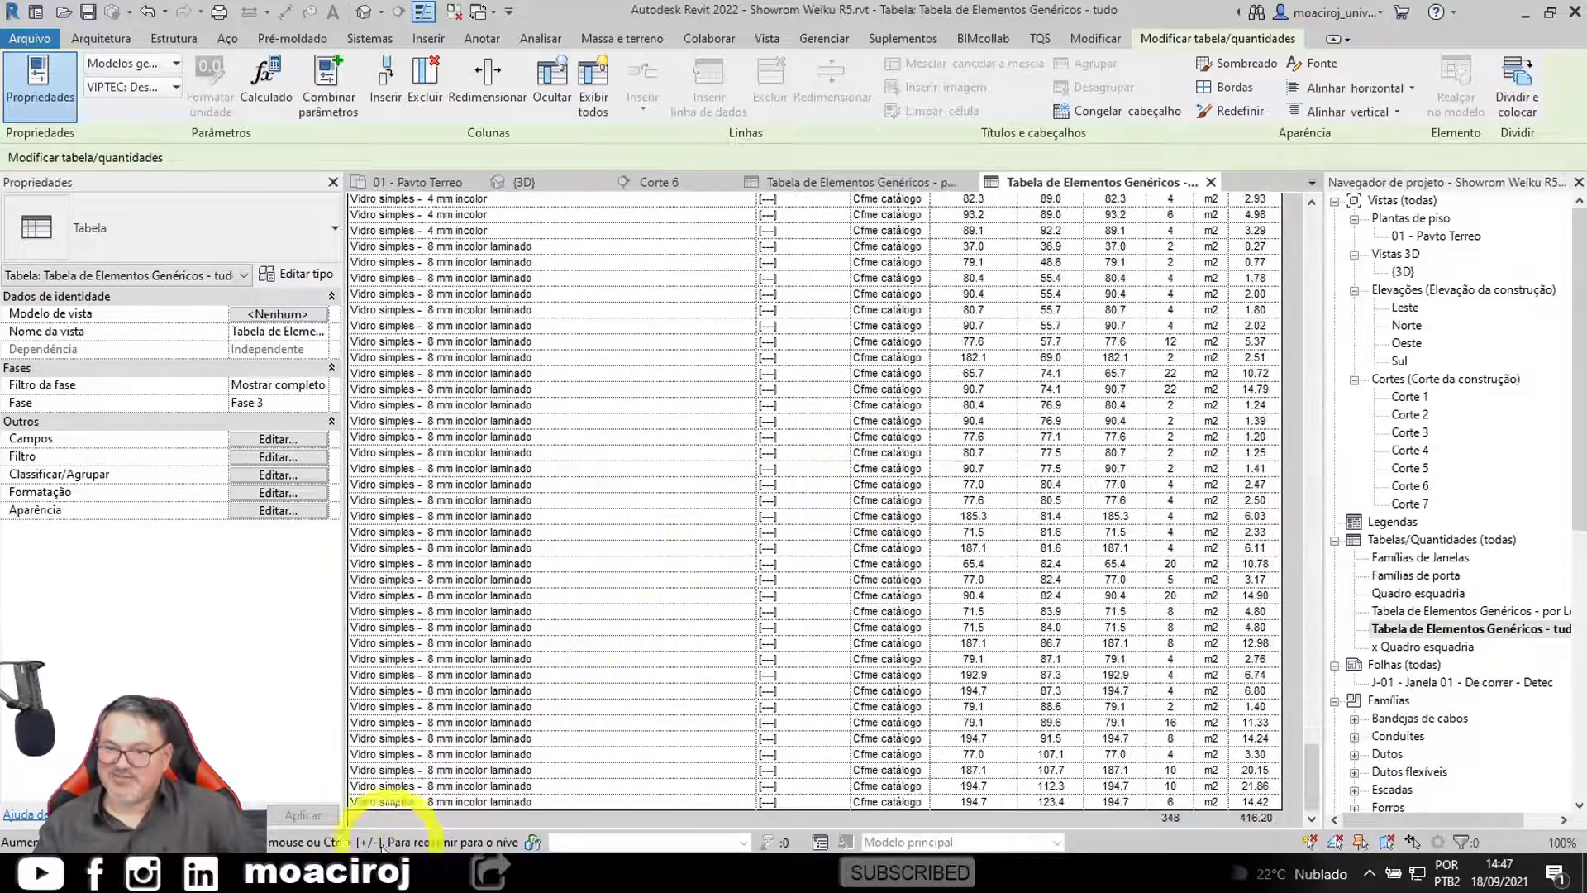
Step: Review the schedule's rows in reverse order, from the Vidros group back to the Perfil folha profiles
{"action": "scroll", "coordinate": [549, 639], "scroll_direction": "up", "scroll_amount": 6}
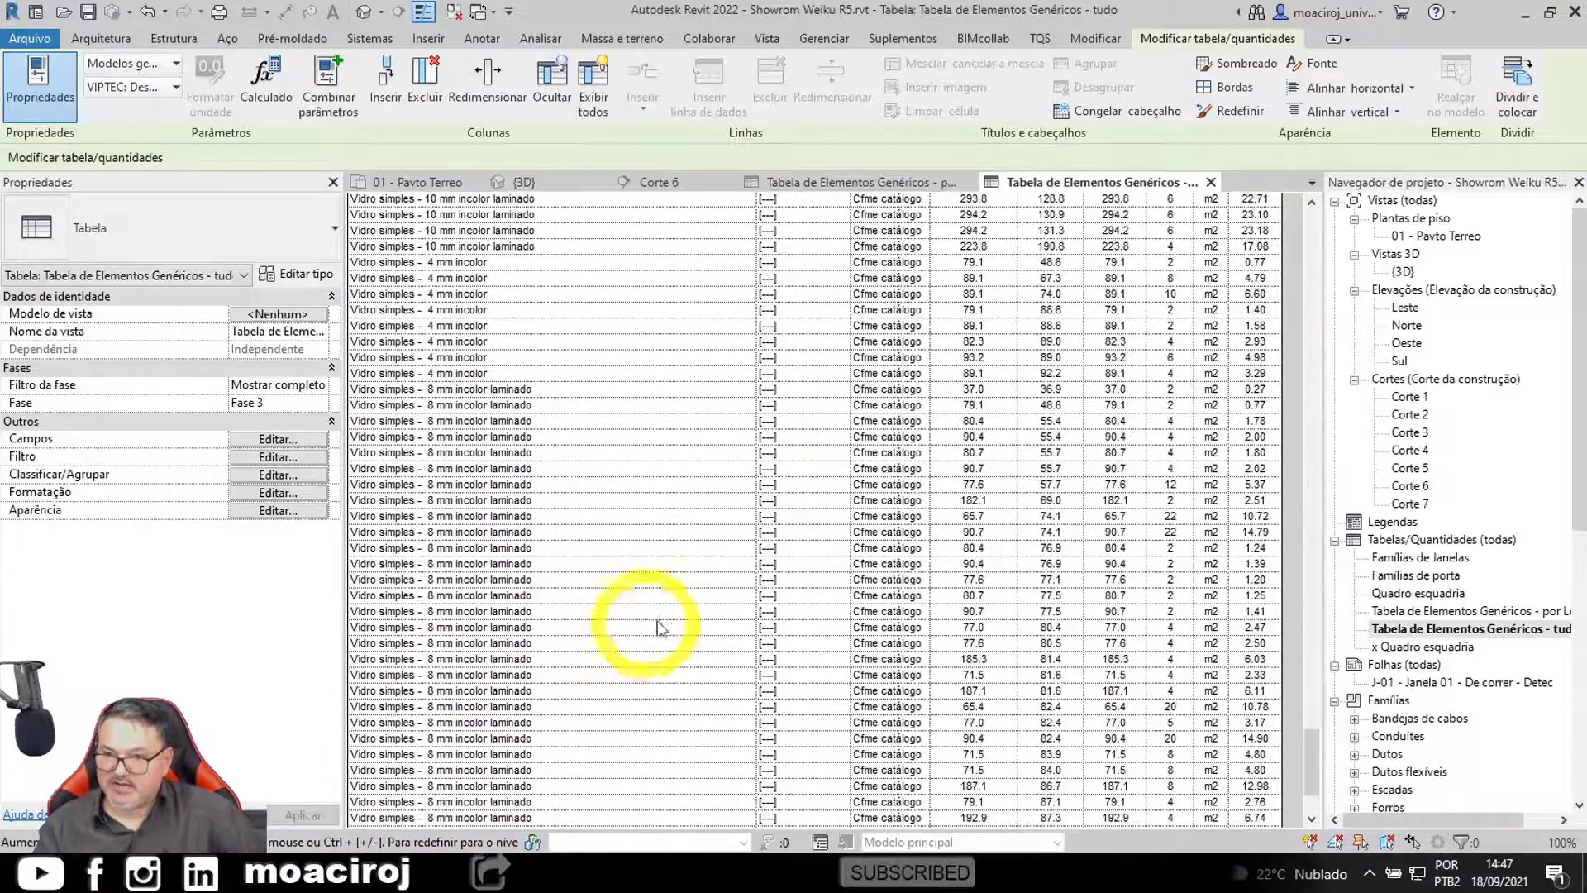
{"action": "scroll", "coordinate": [649, 503], "scroll_direction": "up", "scroll_amount": 1}
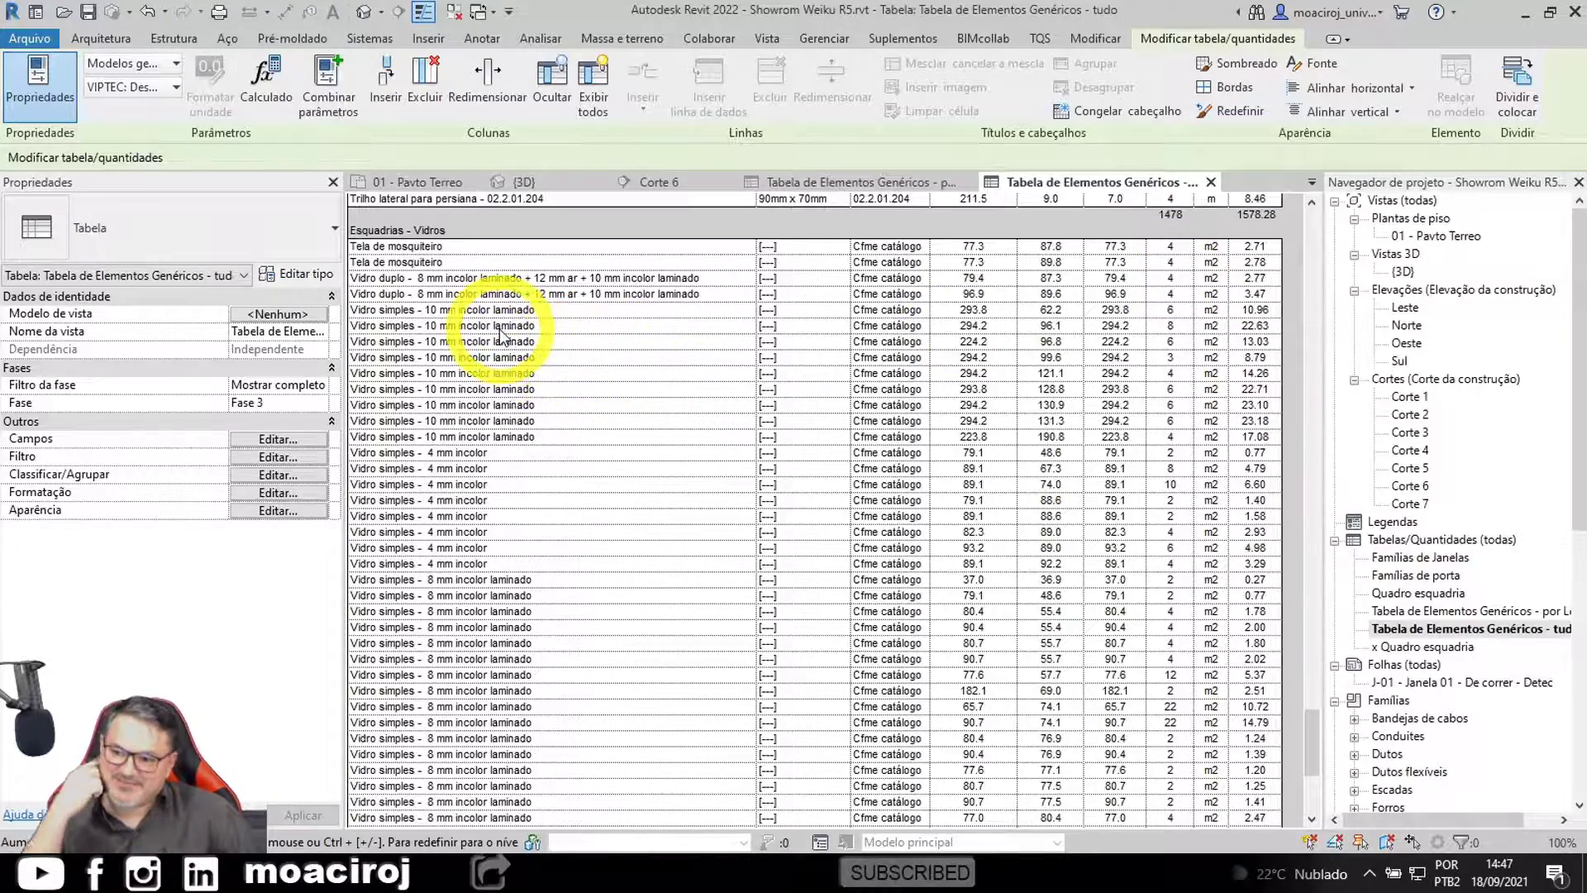
{"action": "scroll", "coordinate": [501, 334], "scroll_direction": "up", "scroll_amount": 15}
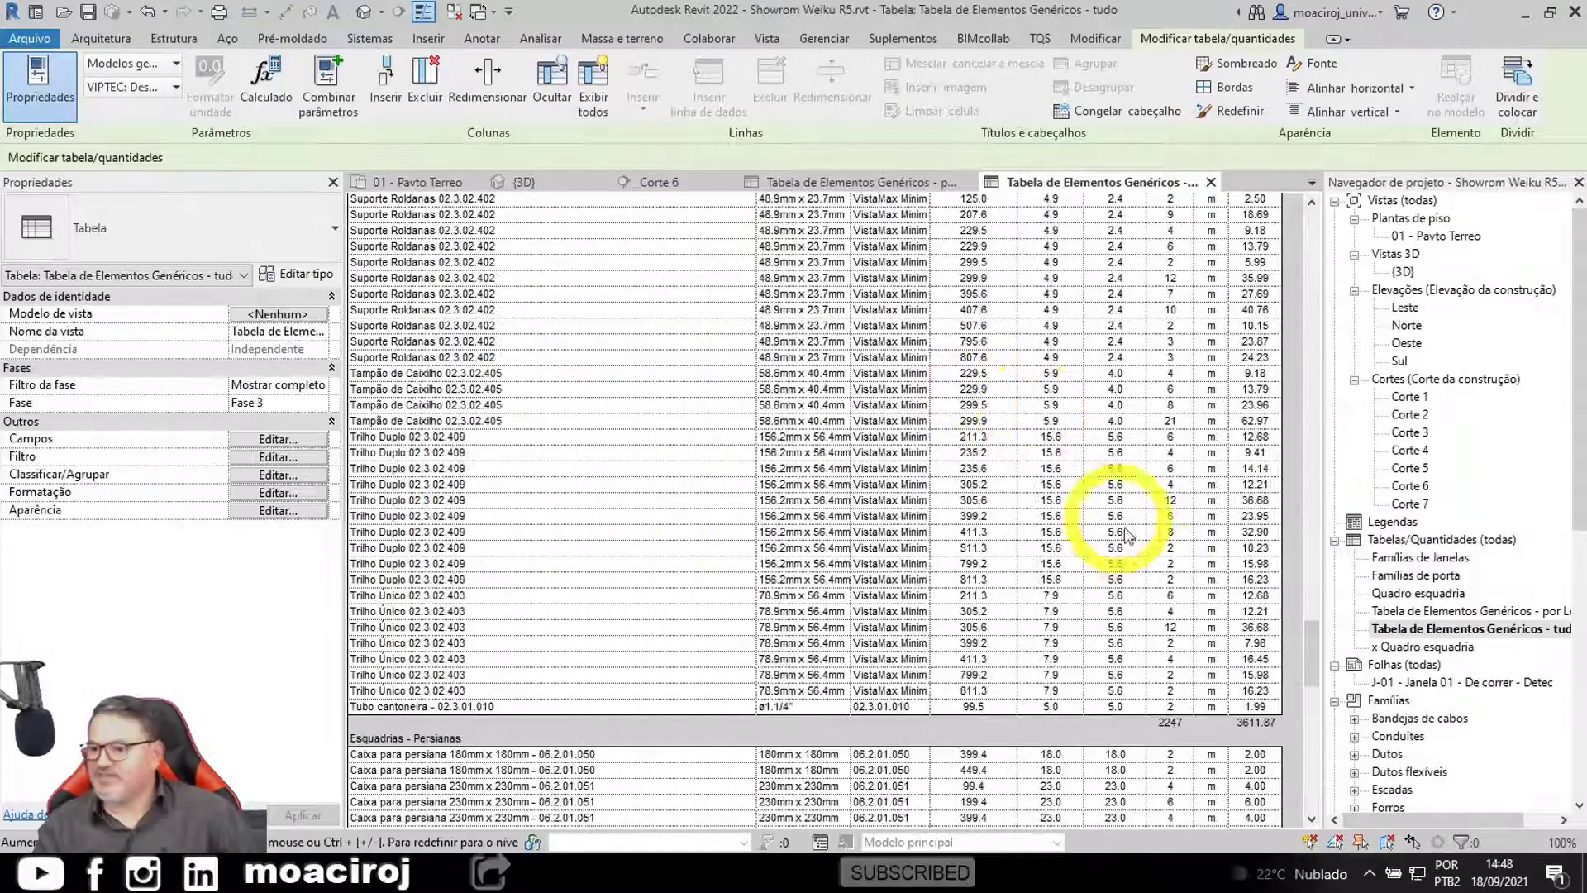
{"action": "scroll", "coordinate": [439, 427], "scroll_direction": "up", "scroll_amount": 15}
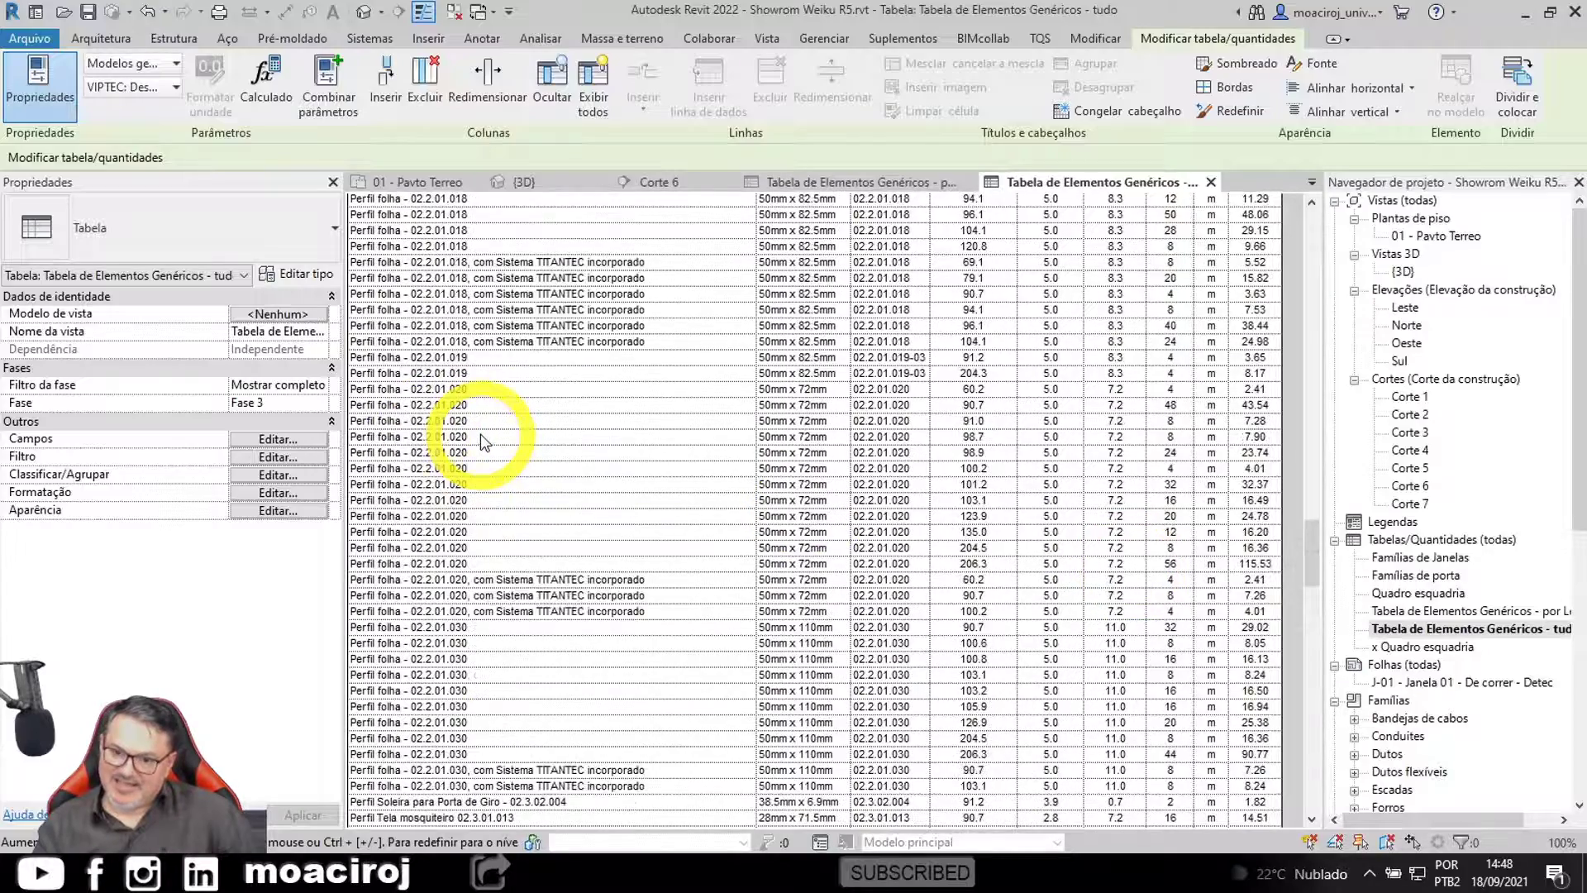
{"action": "scroll", "coordinate": [482, 438], "scroll_direction": "up", "scroll_amount": 2}
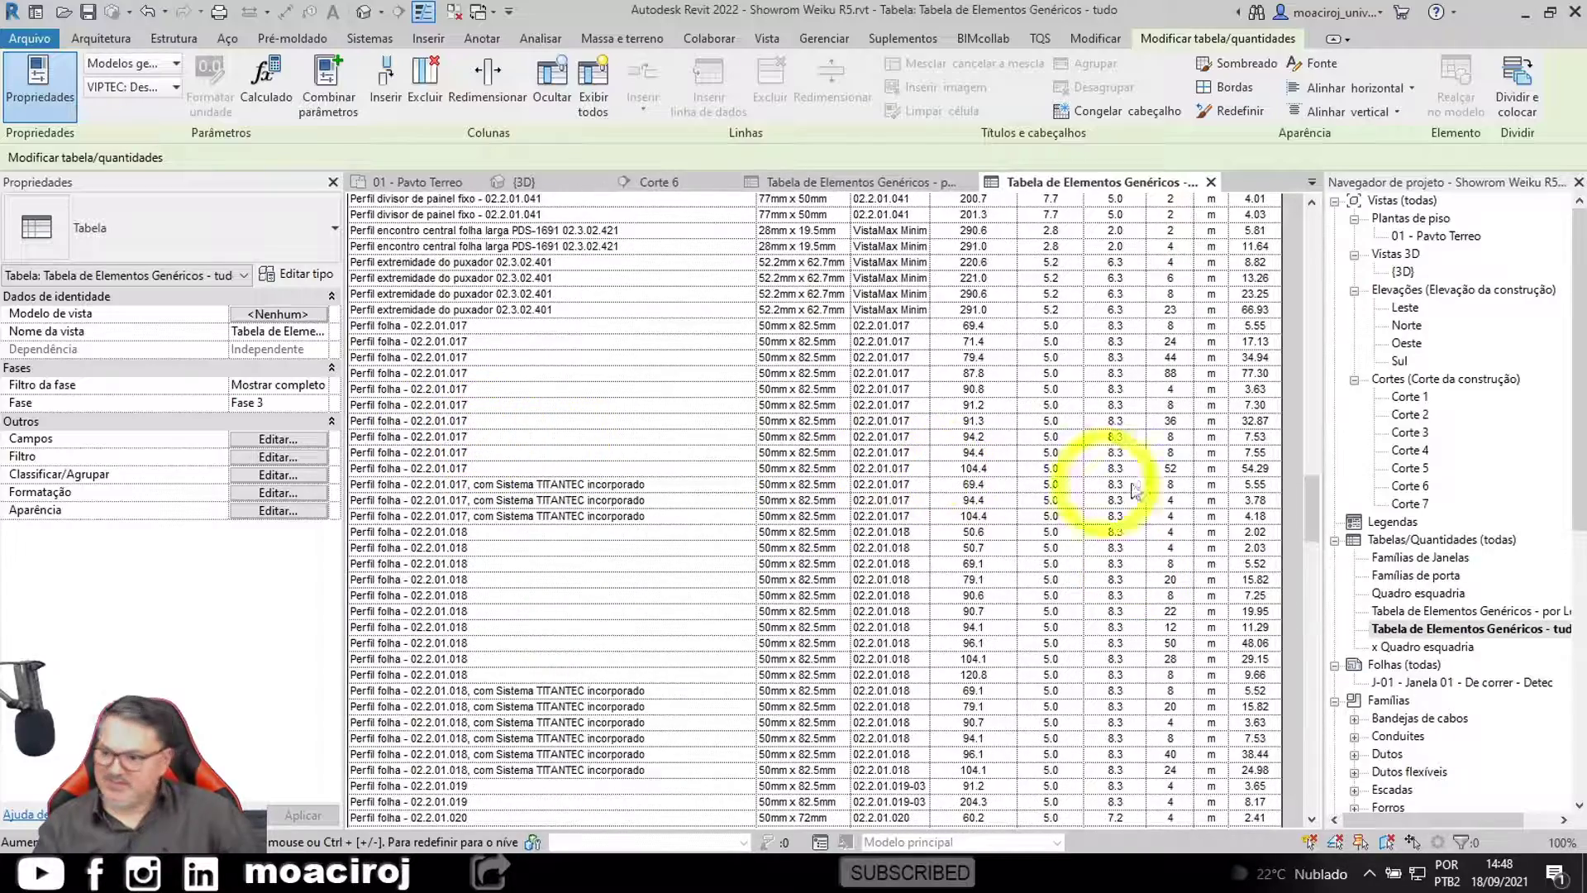
Step: Collapse the schedules list and examine the Weiku families under Modelos genéricos in the project's families, collapsing that category when done
{"action": "left_click", "coordinate": [1334, 540]}
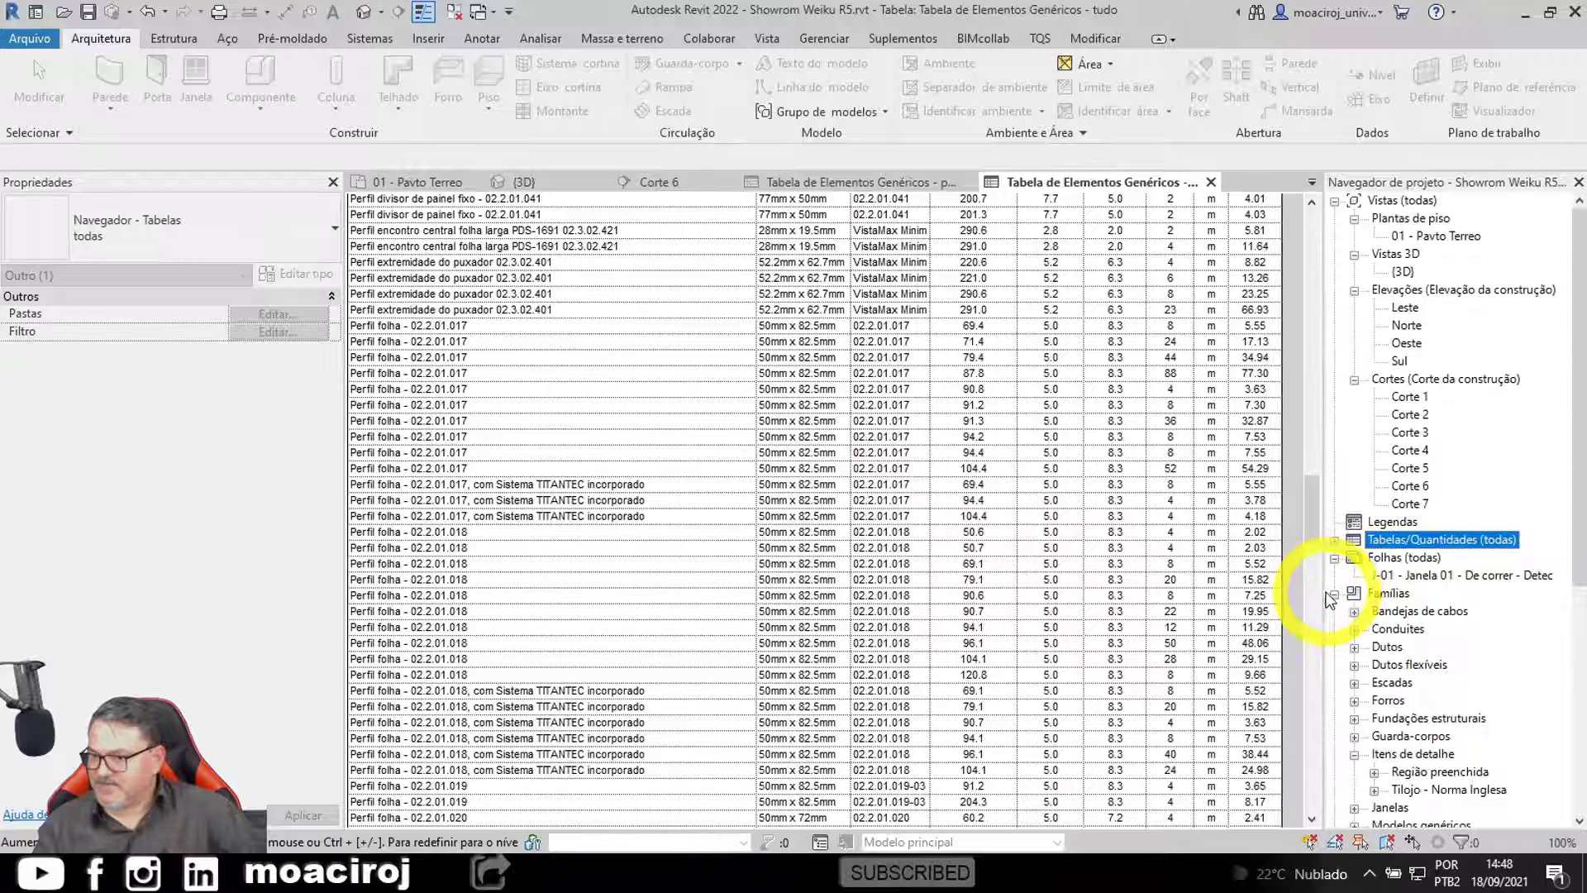
{"action": "left_click", "coordinate": [1355, 754]}
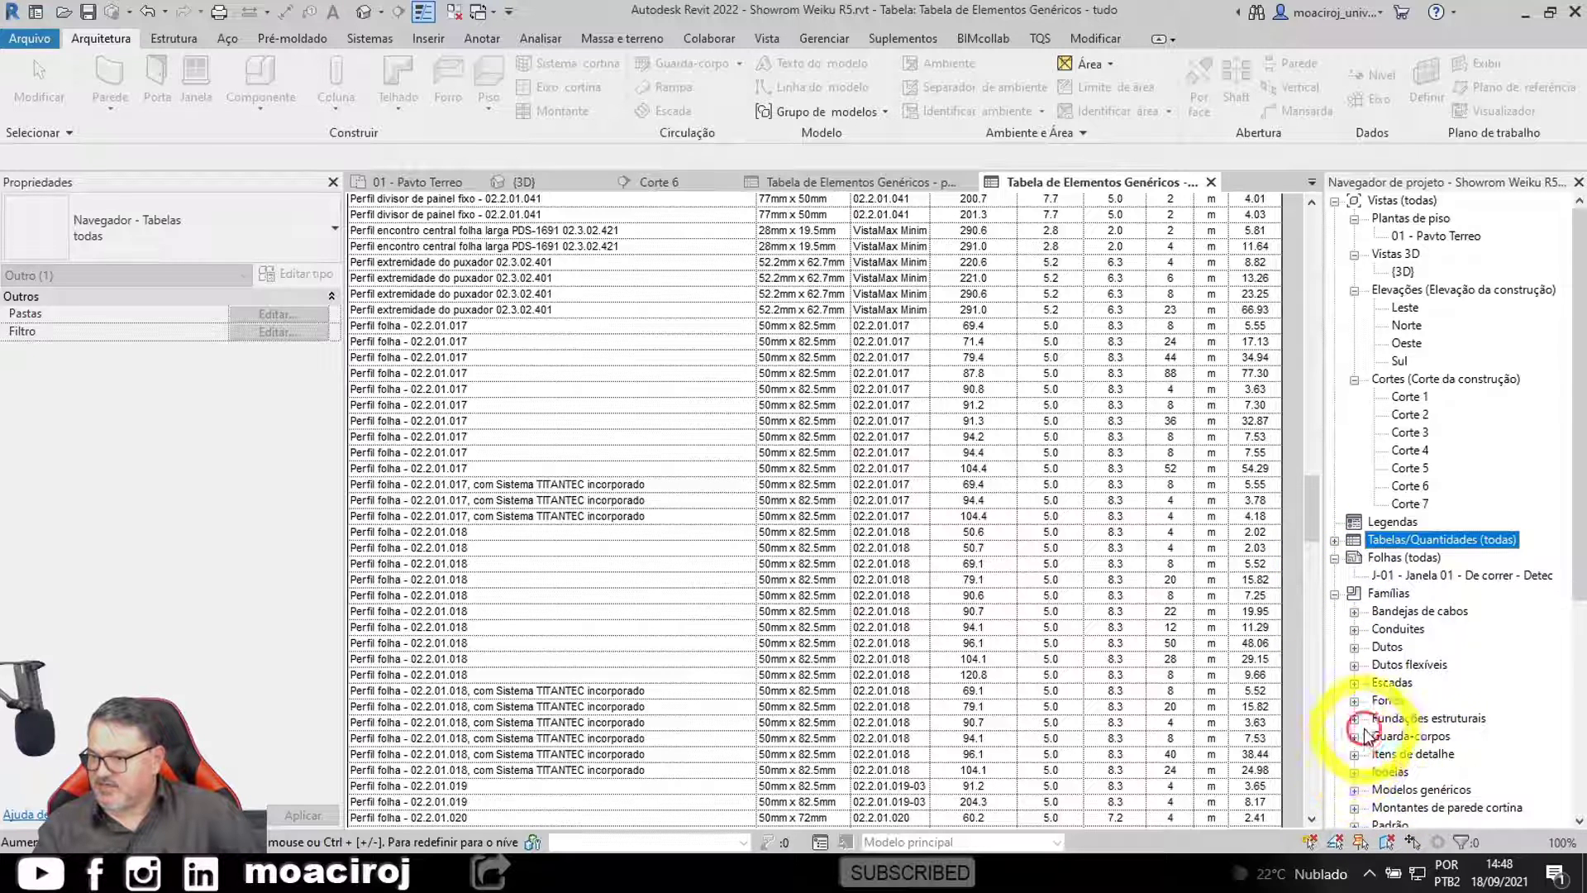
{"action": "scroll", "coordinate": [1472, 620], "scroll_direction": "down", "scroll_amount": 3}
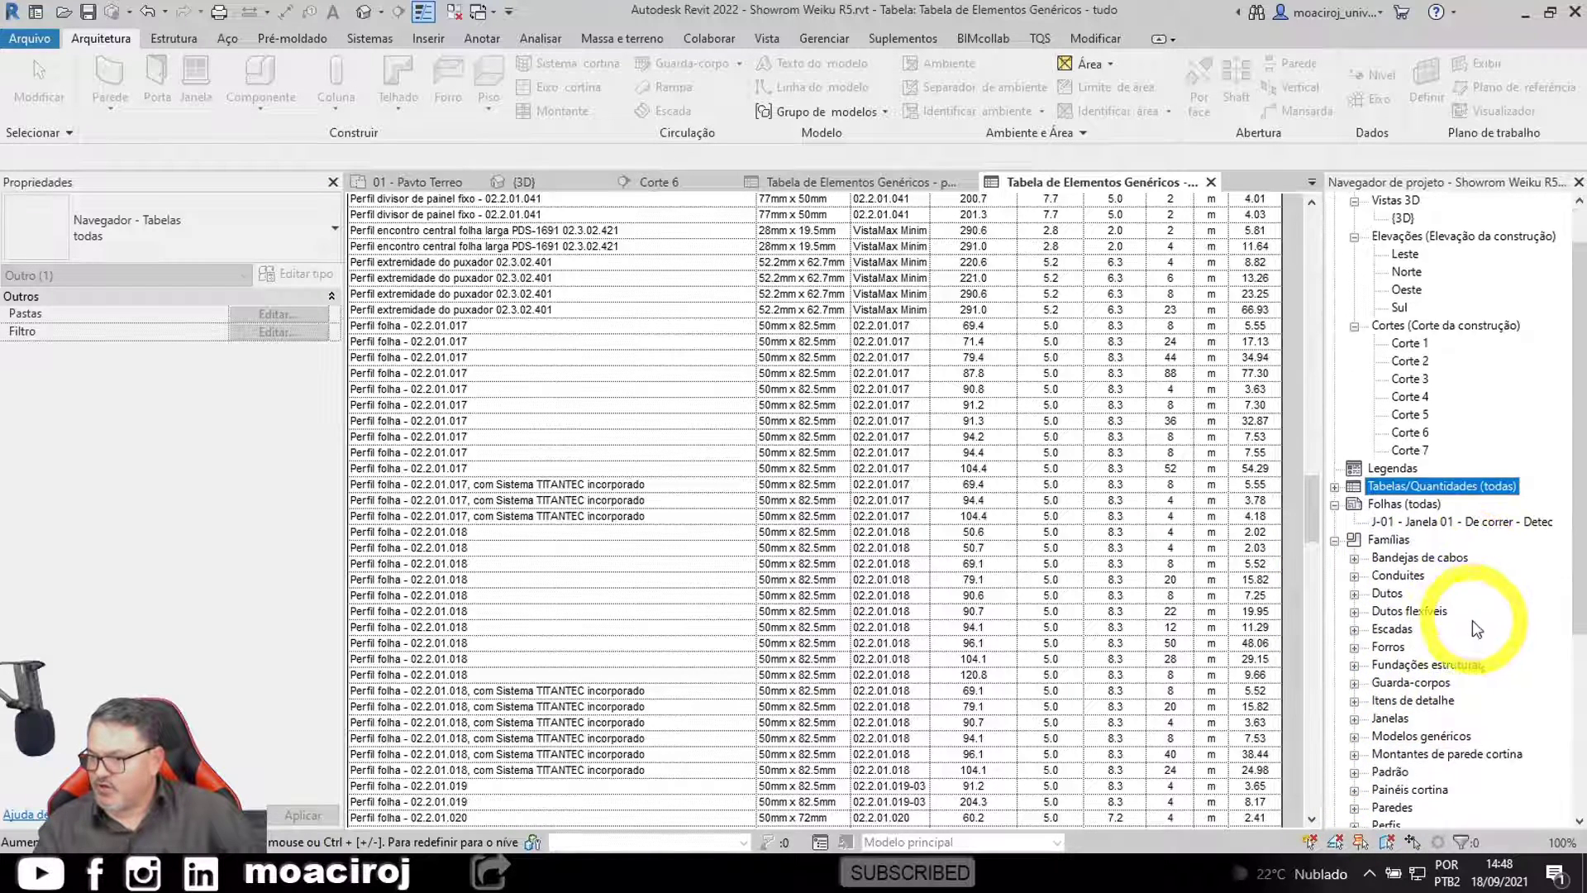
{"action": "left_click", "coordinate": [1354, 647]}
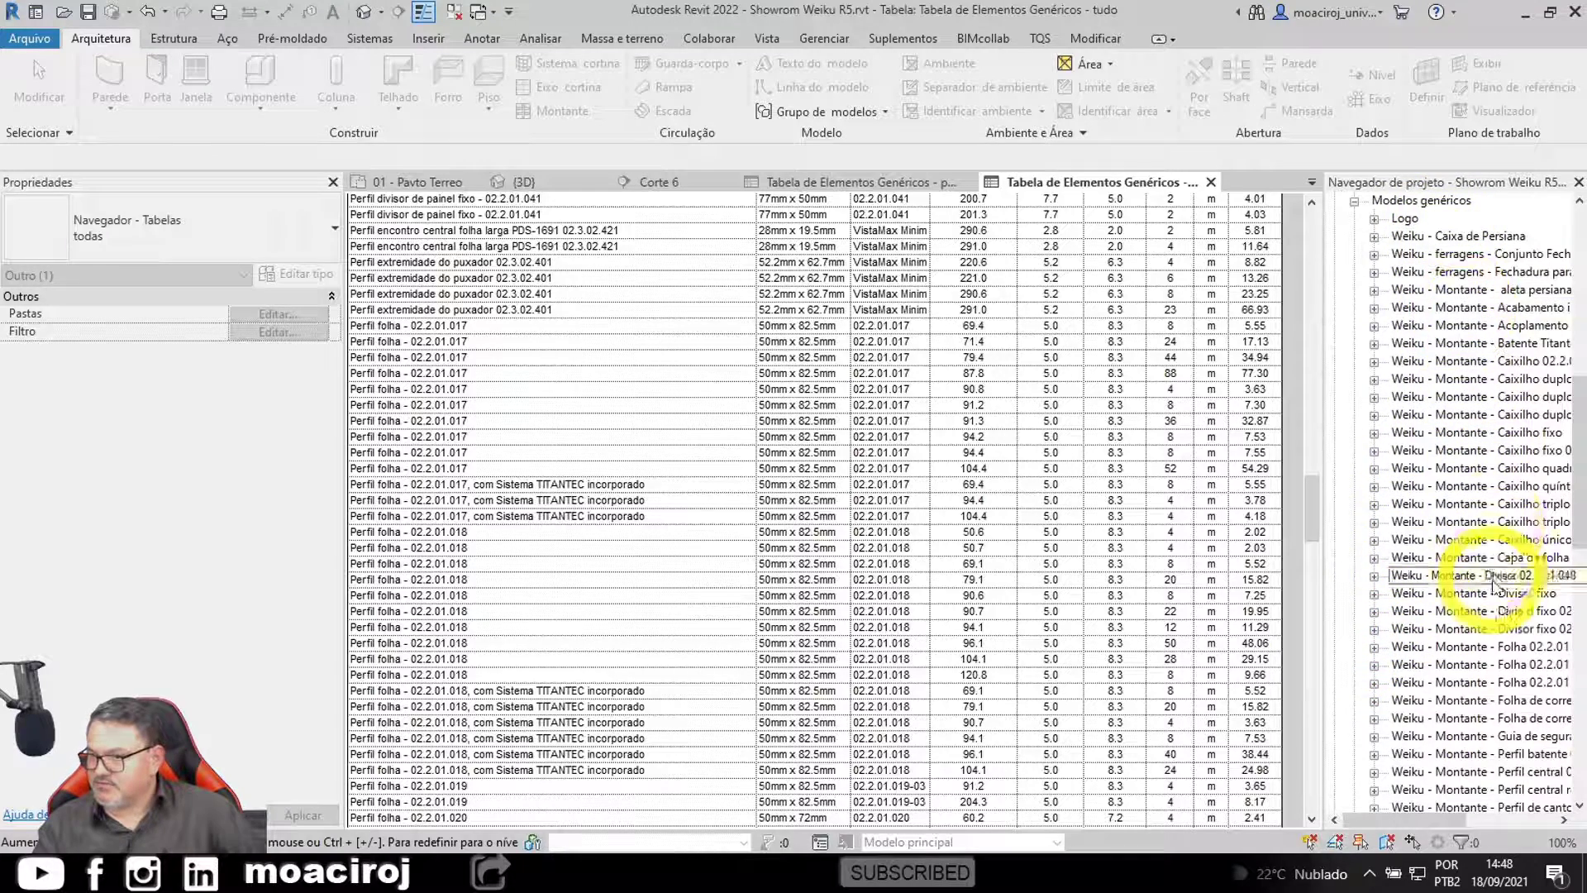
{"action": "scroll", "coordinate": [1470, 595], "scroll_direction": "down", "scroll_amount": 6}
{"action": "scroll", "coordinate": [1470, 595], "scroll_direction": "down", "scroll_amount": 2}
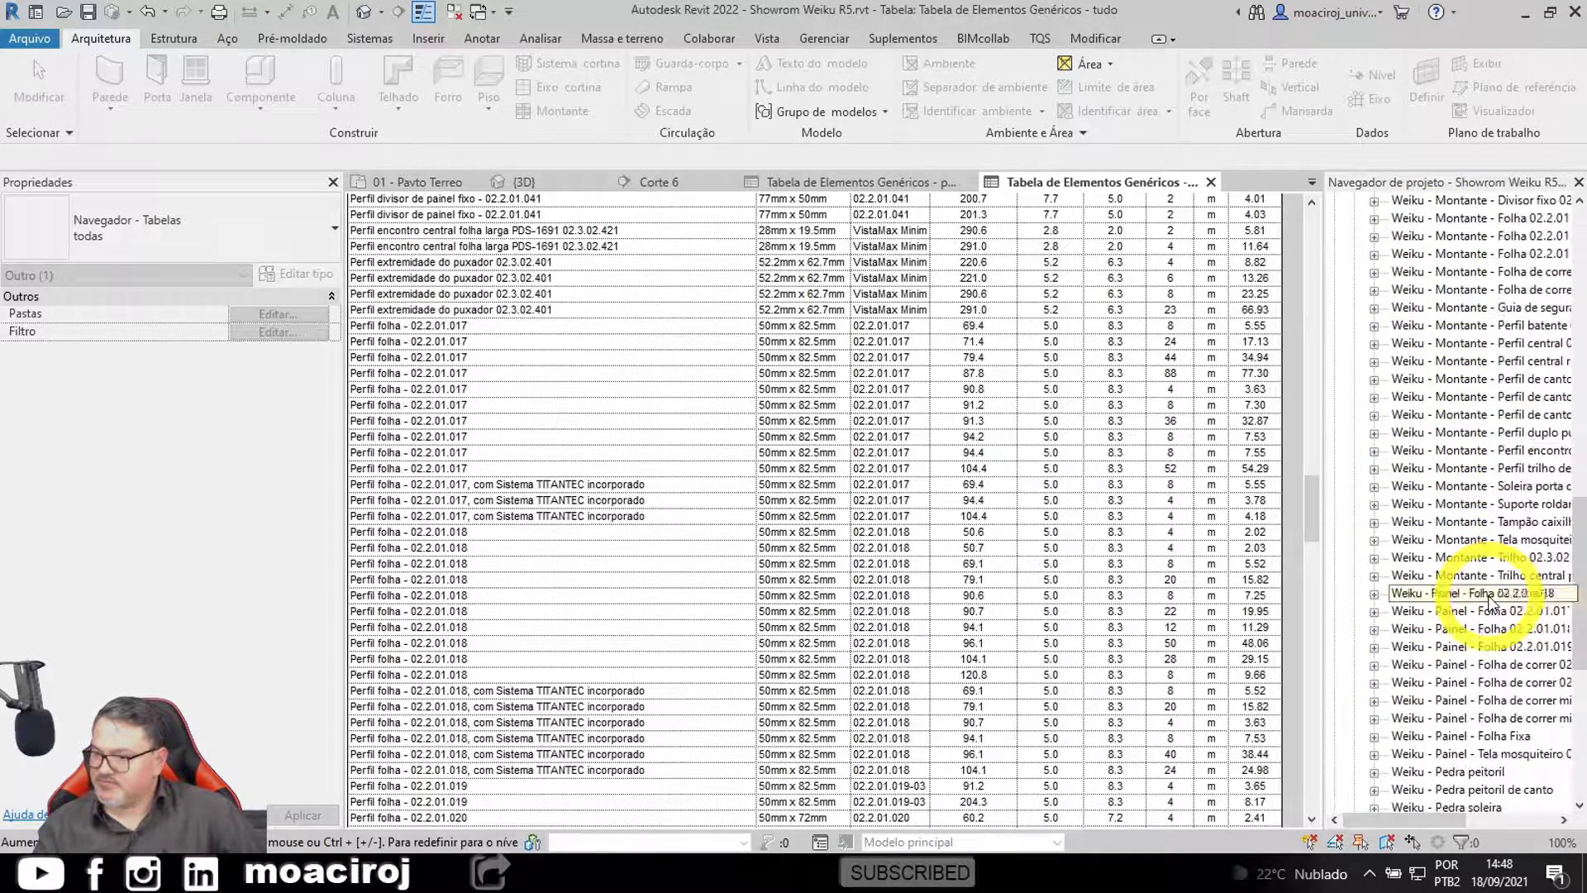
{"action": "scroll", "coordinate": [1447, 637], "scroll_direction": "up", "scroll_amount": 10}
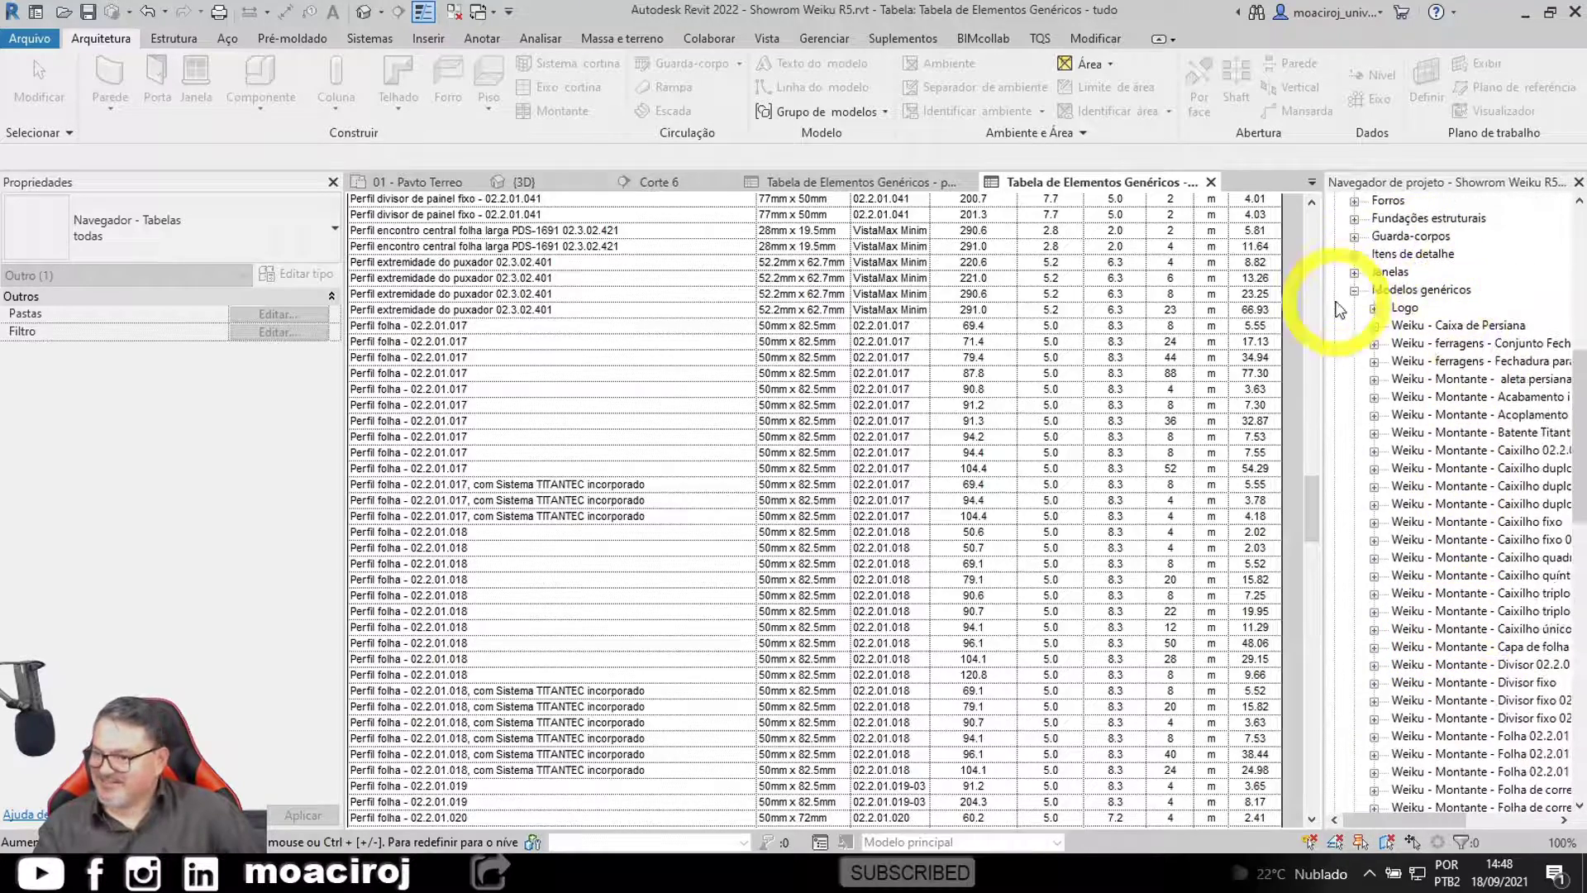
{"action": "left_click", "coordinate": [1355, 290]}
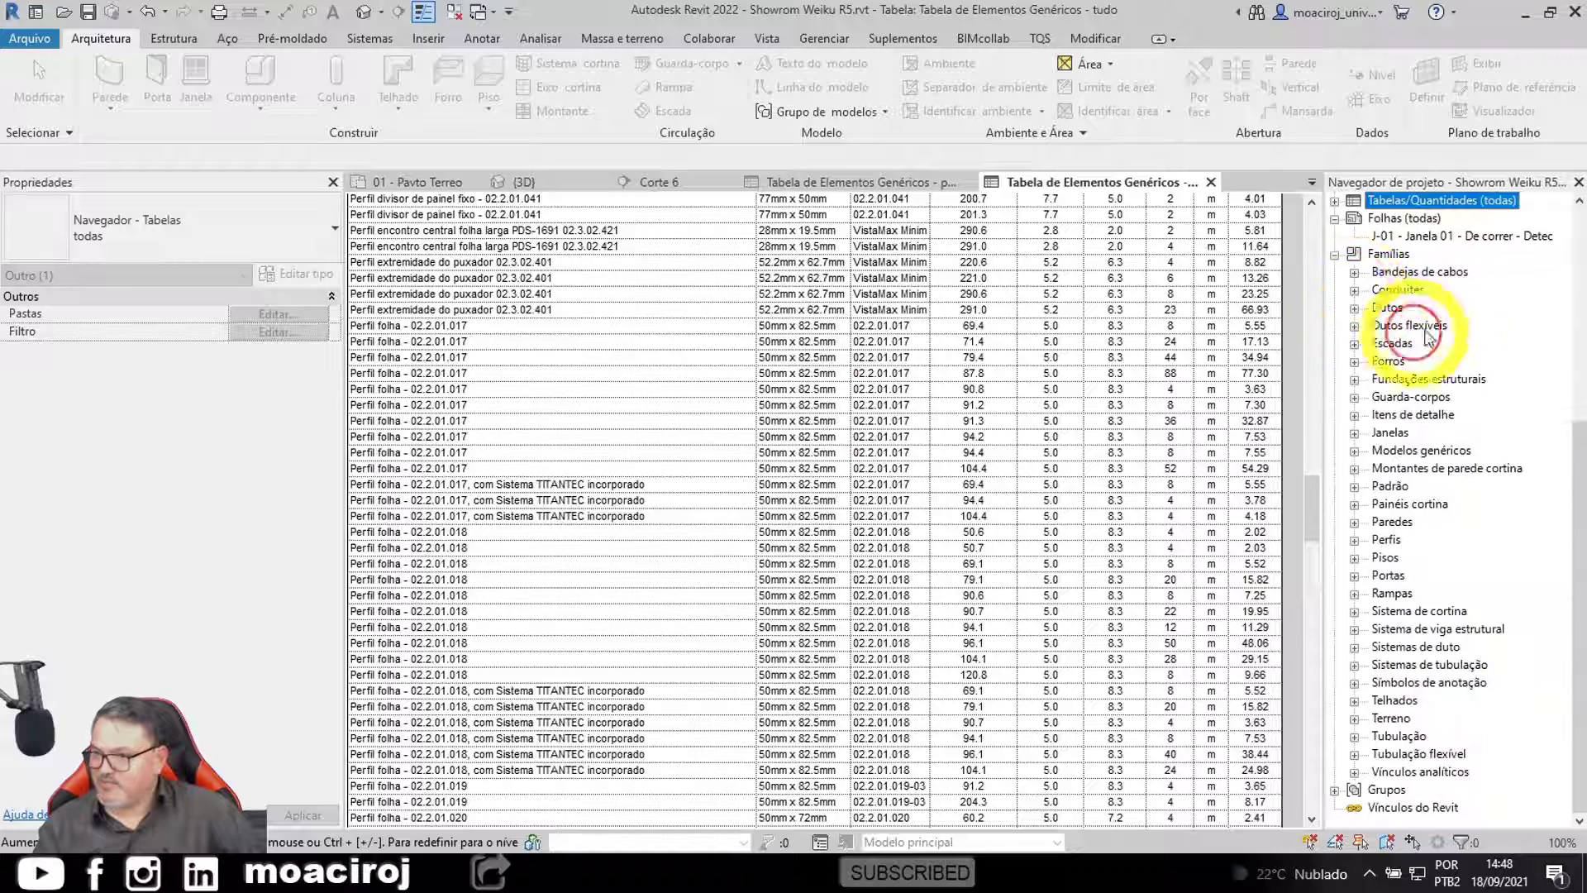
Step: Expand the Portas and Janelas categories and examine the WEIKU Janela Detec families, collapsing the N Paineis window families
{"action": "left_click", "coordinate": [1354, 577]}
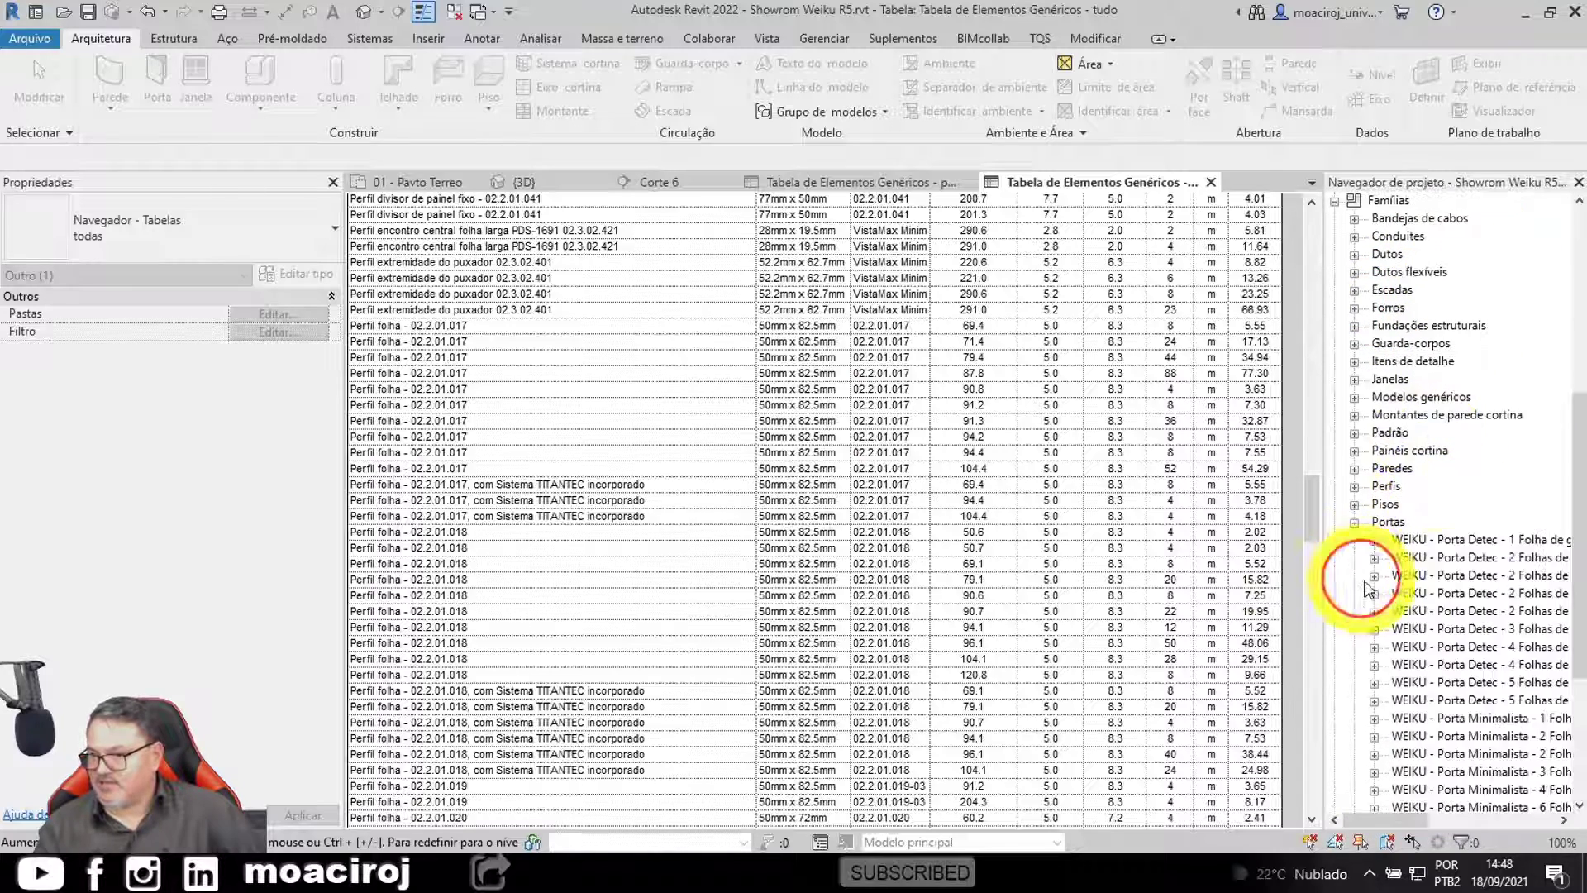
{"action": "scroll", "coordinate": [1360, 628], "scroll_direction": "down", "scroll_amount": 2}
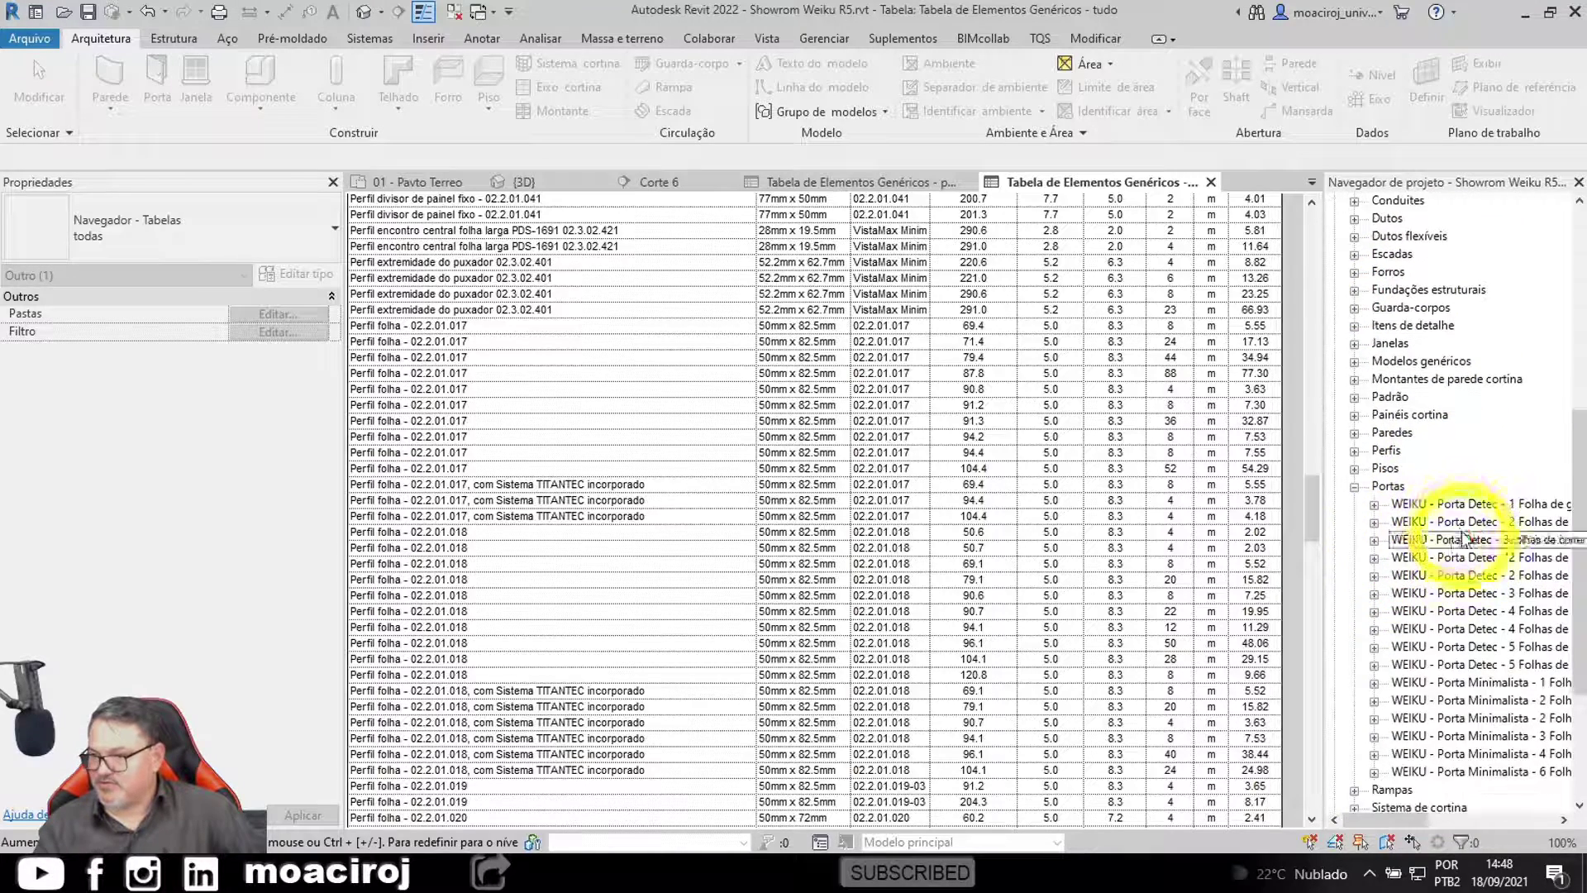
{"action": "left_click", "coordinate": [1354, 343]}
{"action": "scroll", "coordinate": [1555, 355], "scroll_direction": "down", "scroll_amount": 10}
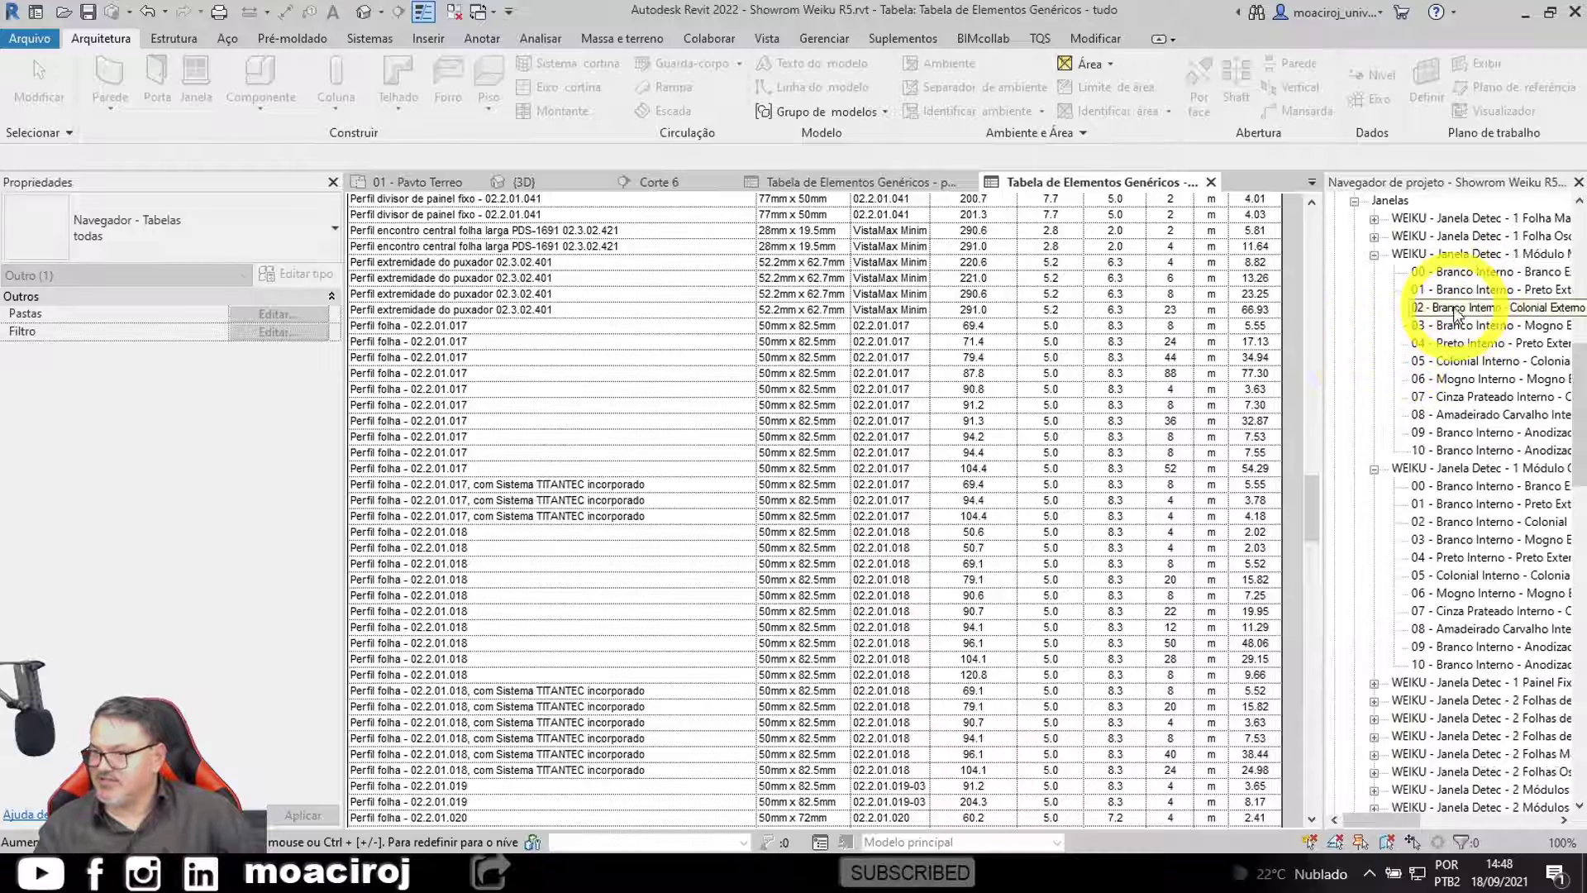
{"action": "scroll", "coordinate": [1473, 472], "scroll_direction": "down", "scroll_amount": 4}
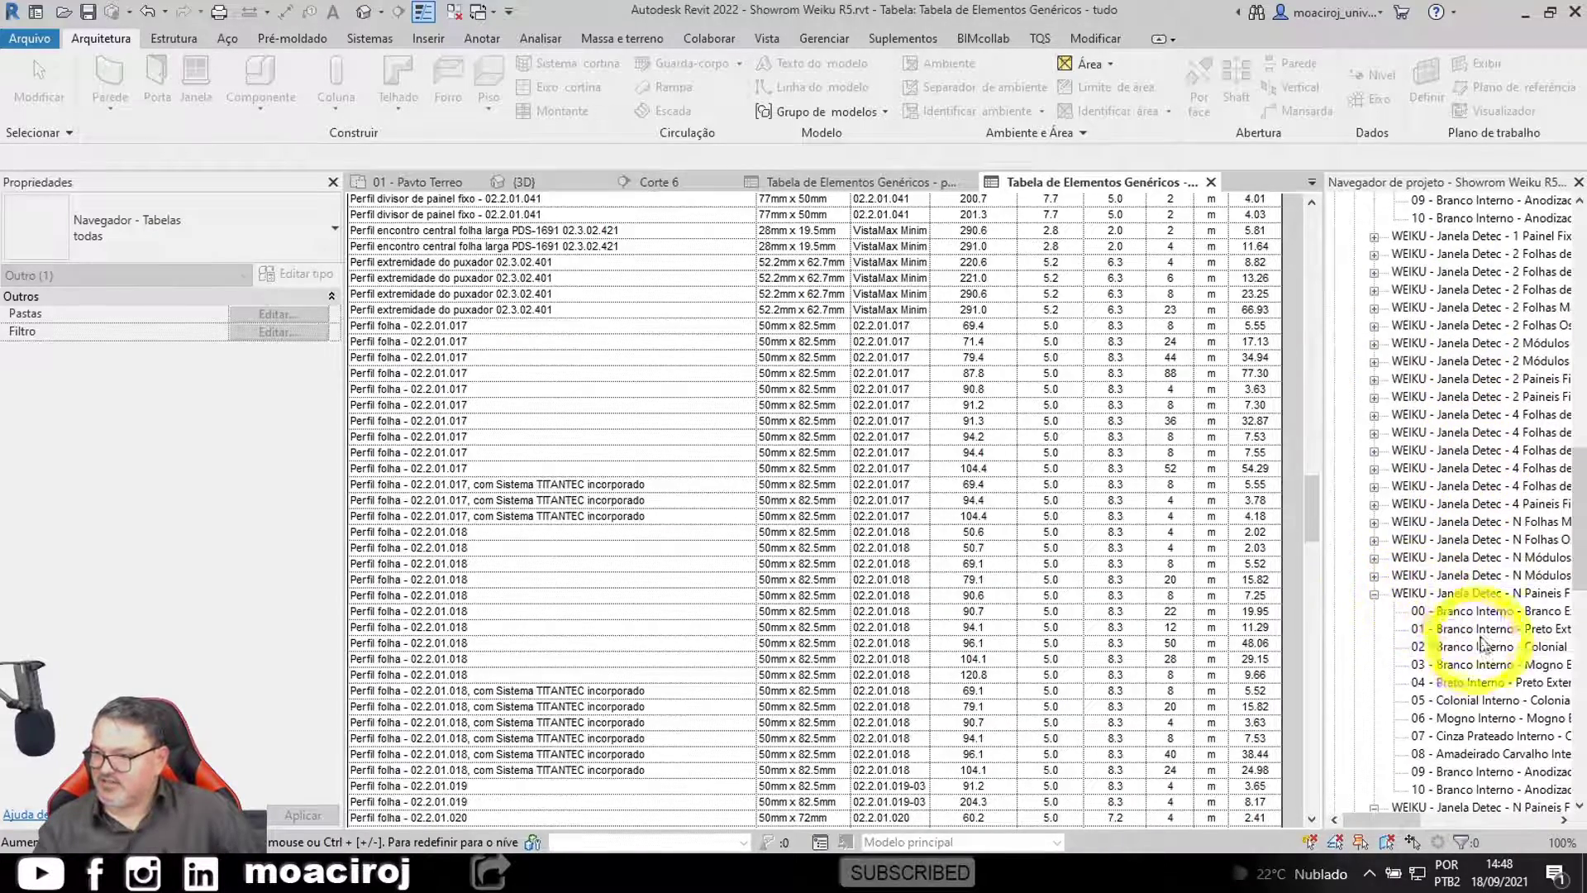
{"action": "left_click", "coordinate": [1375, 594]}
{"action": "left_click", "coordinate": [1375, 610]}
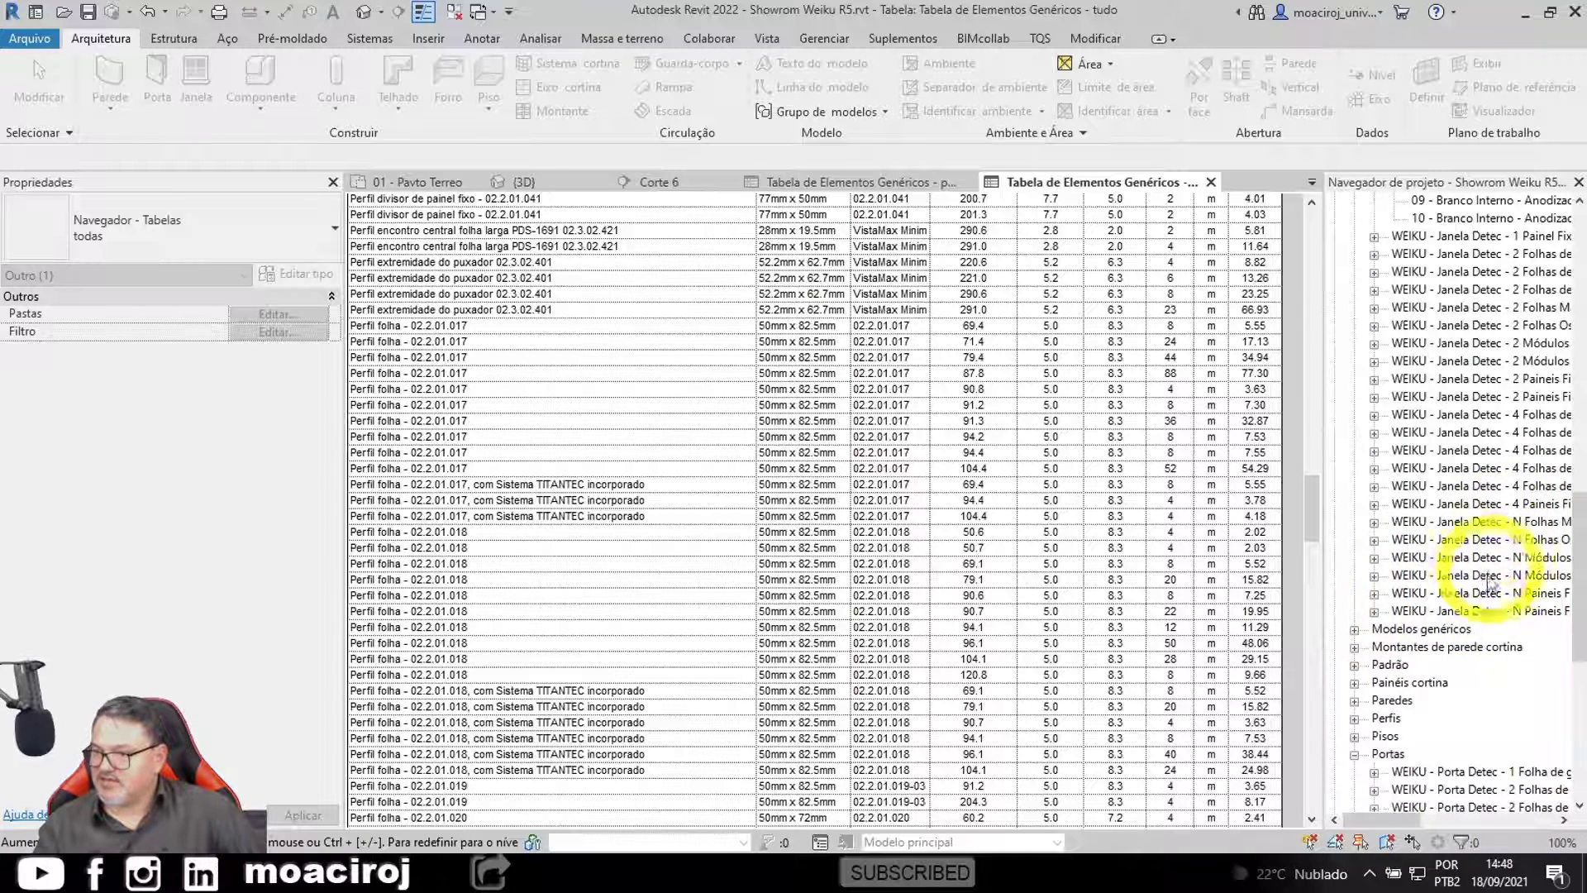
Step: Examine the finish types of the WEIKU - Porta Minimalista - 1 Folha correr door family, collapsing it when done
{"action": "scroll", "coordinate": [1472, 694], "scroll_direction": "down", "scroll_amount": 6}
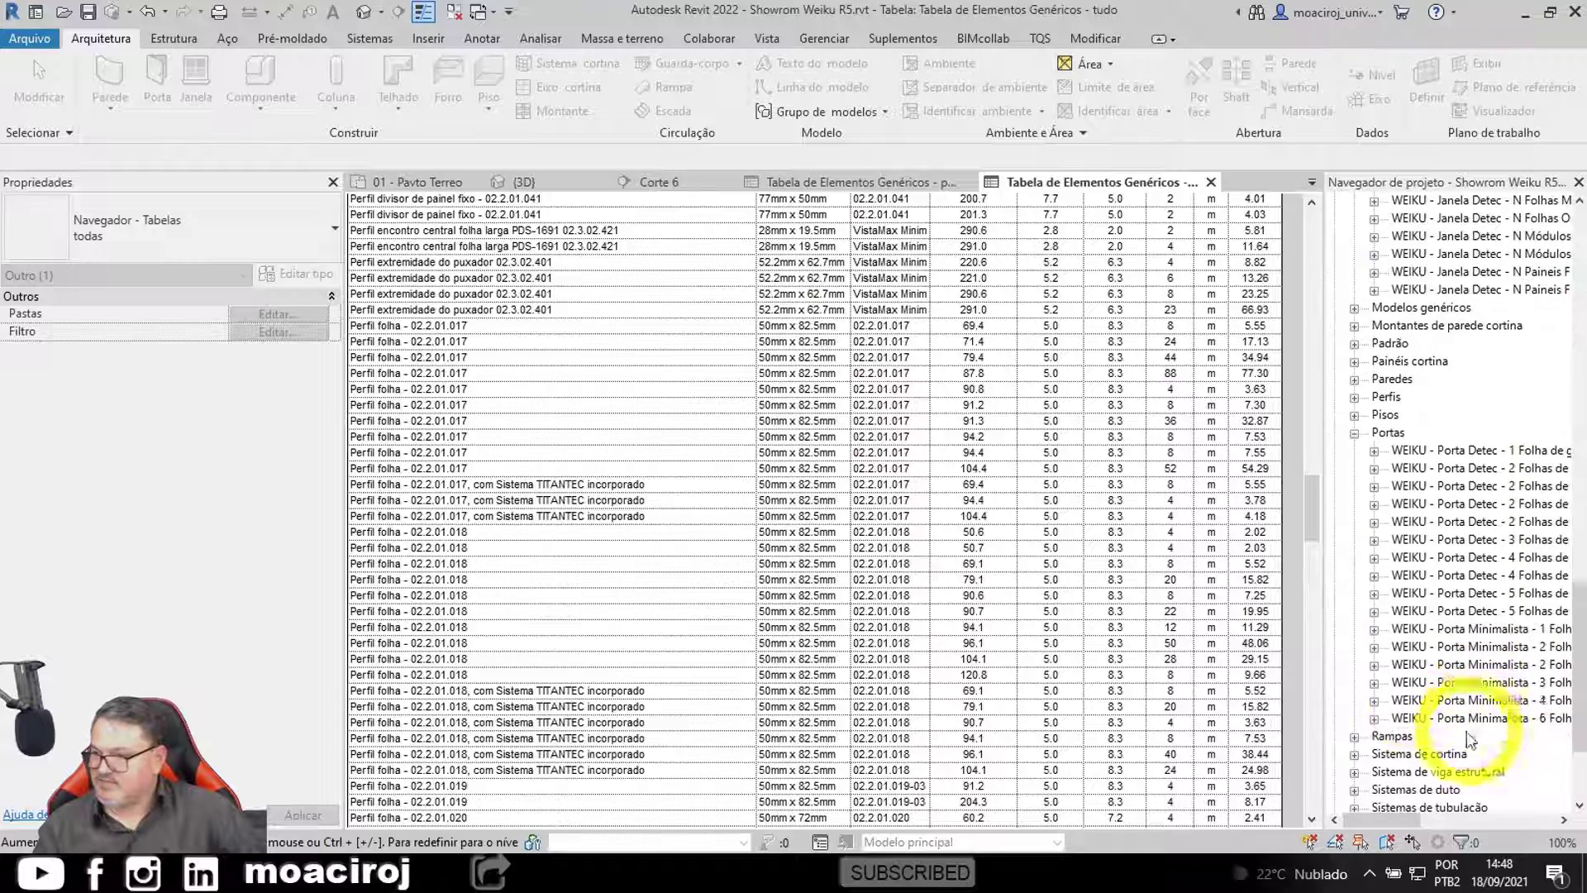
{"action": "double_click", "coordinate": [1554, 628]}
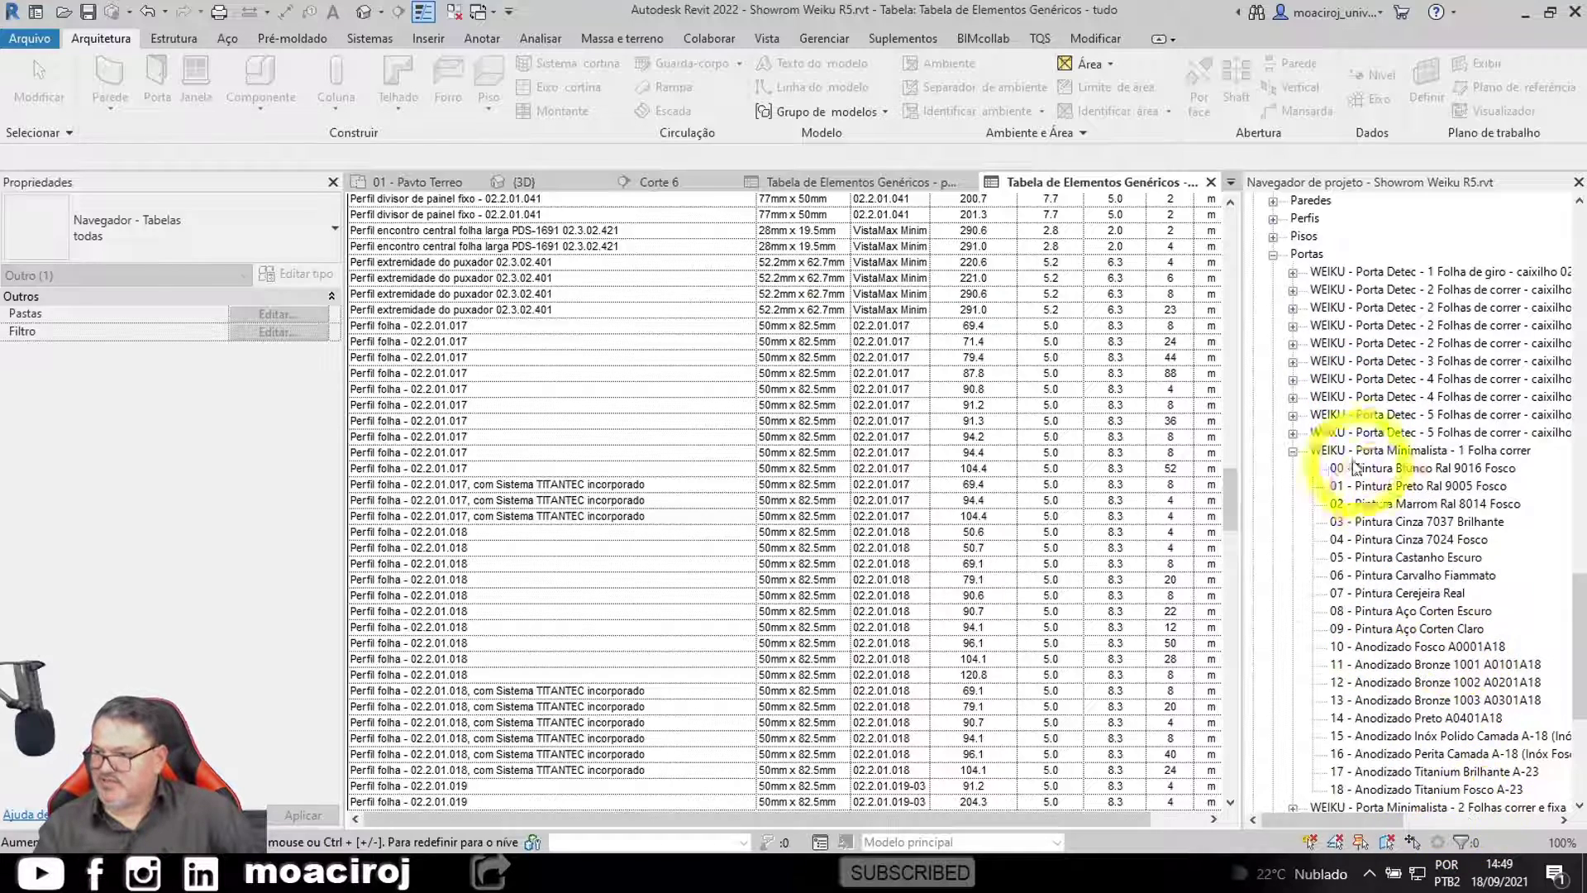
{"action": "left_click", "coordinate": [1293, 451]}
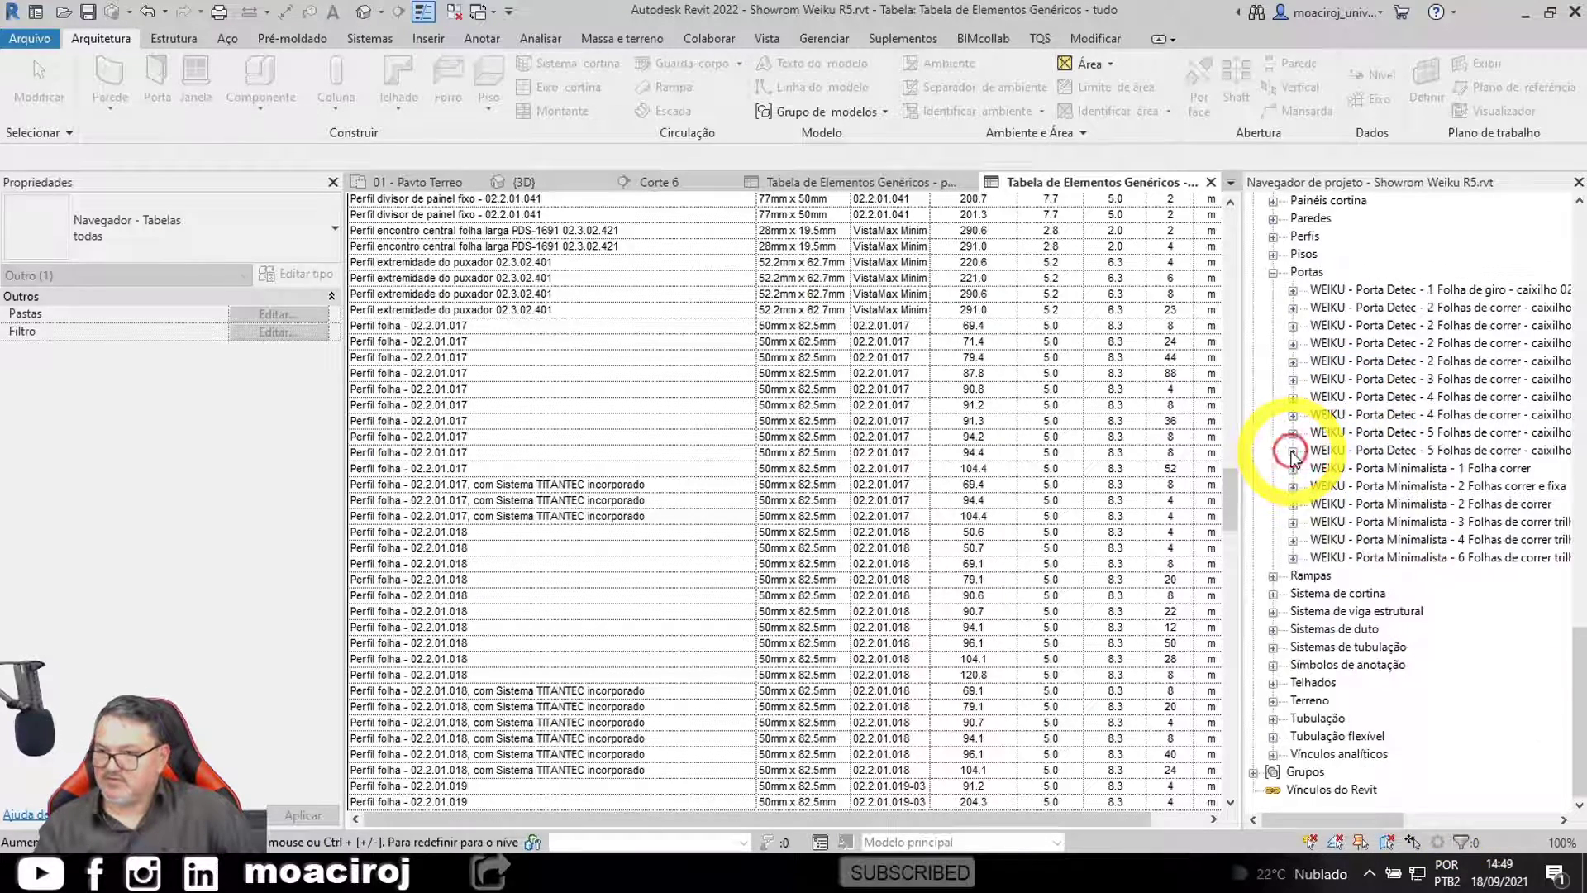
Step: Close the two Tabela de Elementos Genéricos schedules, tudo and por Legenda
{"action": "left_click", "coordinate": [1212, 182]}
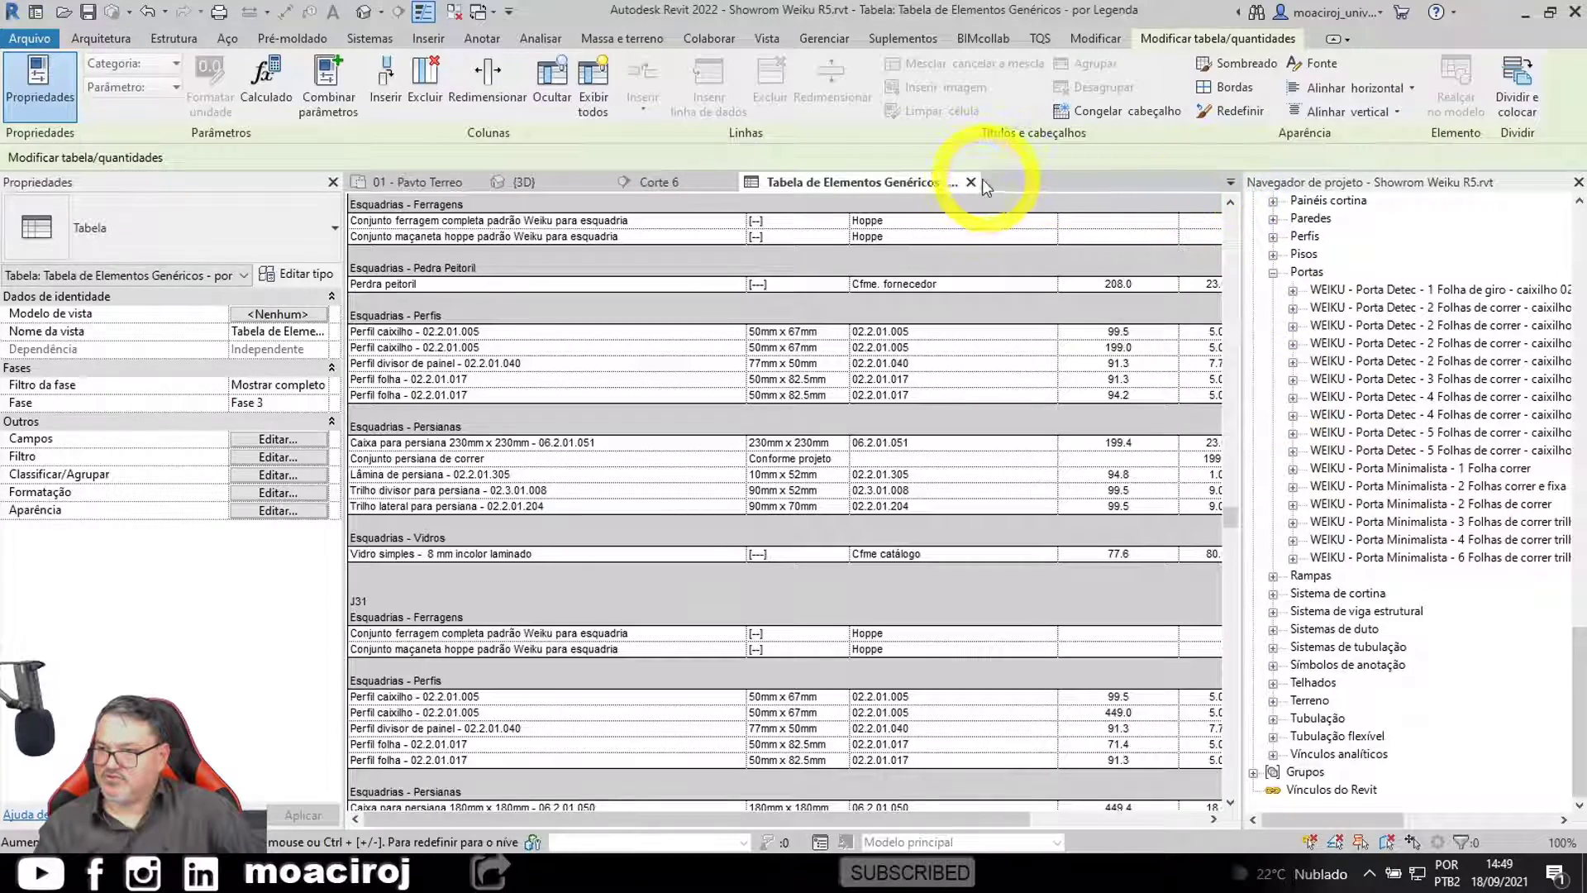
{"action": "left_click", "coordinate": [971, 182]}
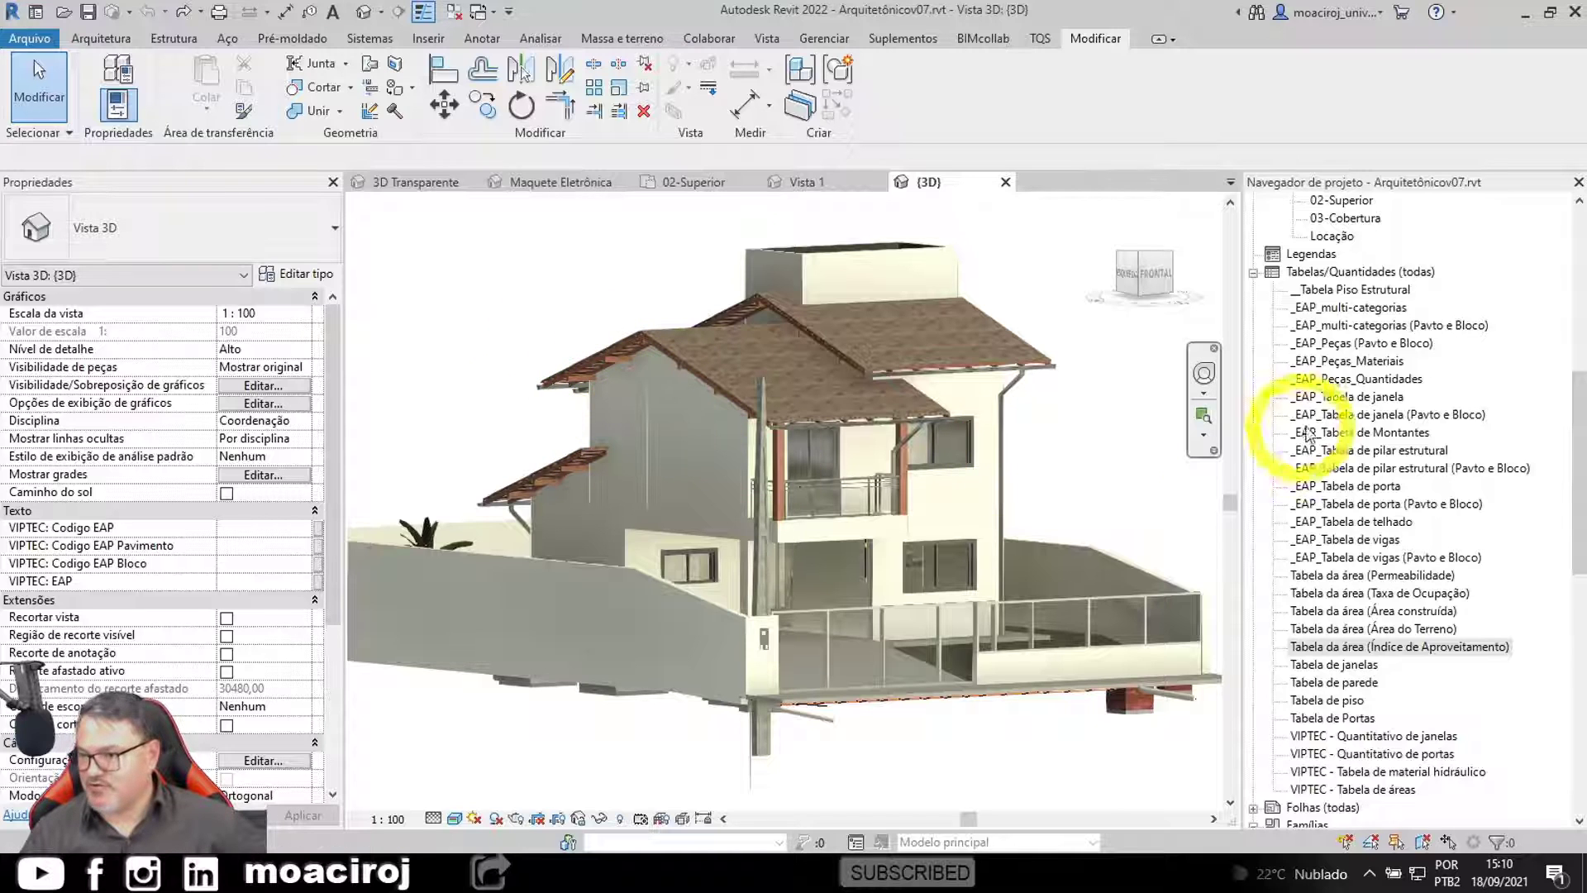
Step: Open the 3D Transparente view of the Arquitetônicov07 project and inspect the house model up close
{"action": "left_click_drag", "start_coordinate": [1579, 529], "coordinate": [1582, 321]}
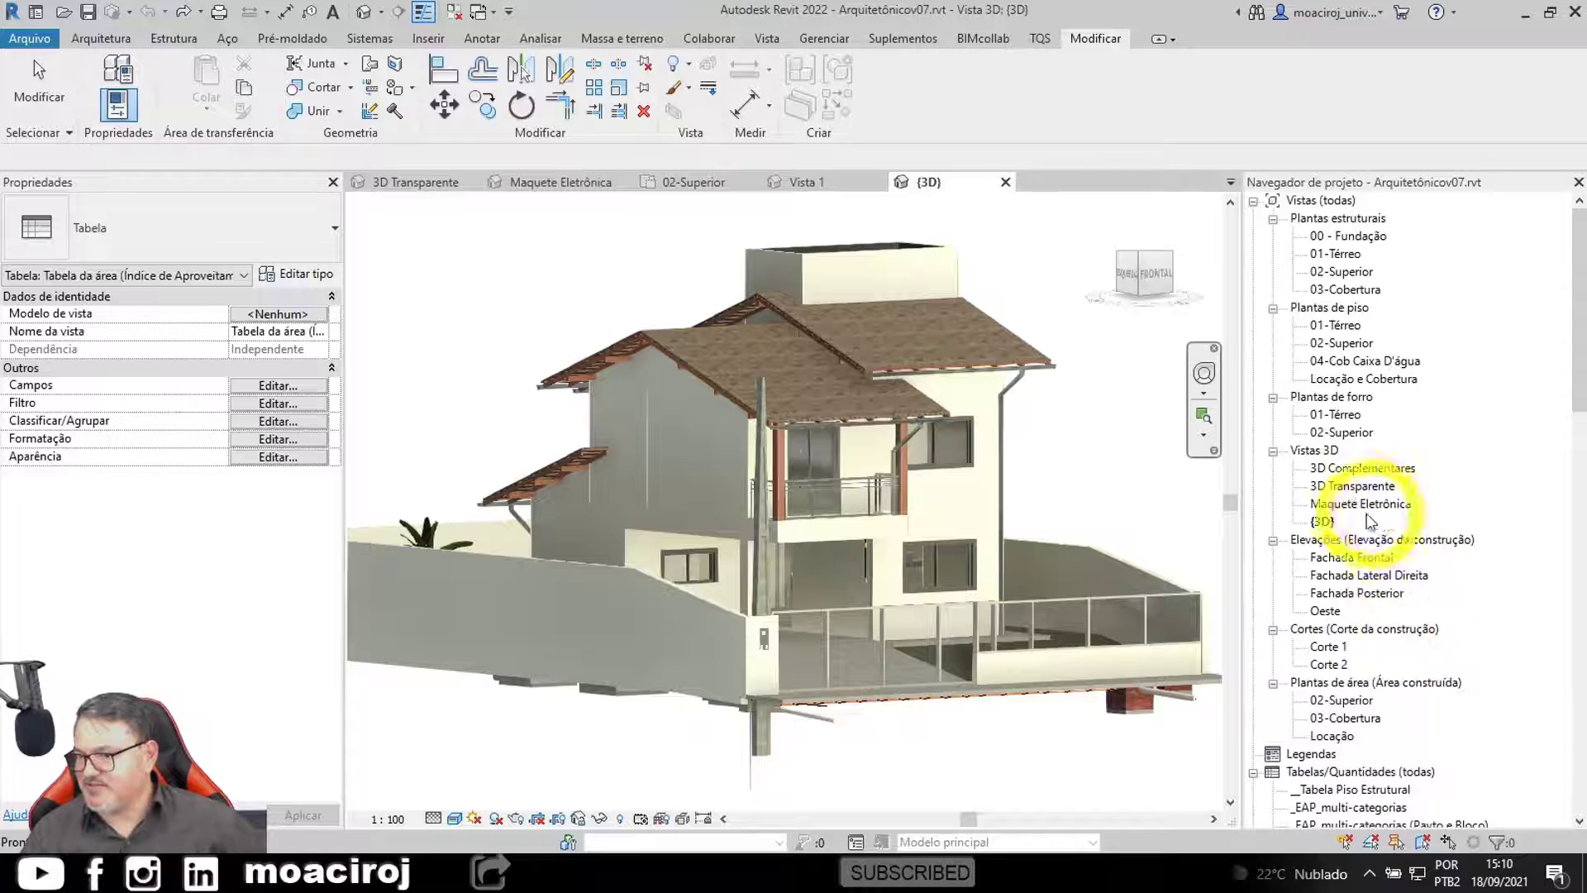
{"action": "double_click", "coordinate": [1353, 486]}
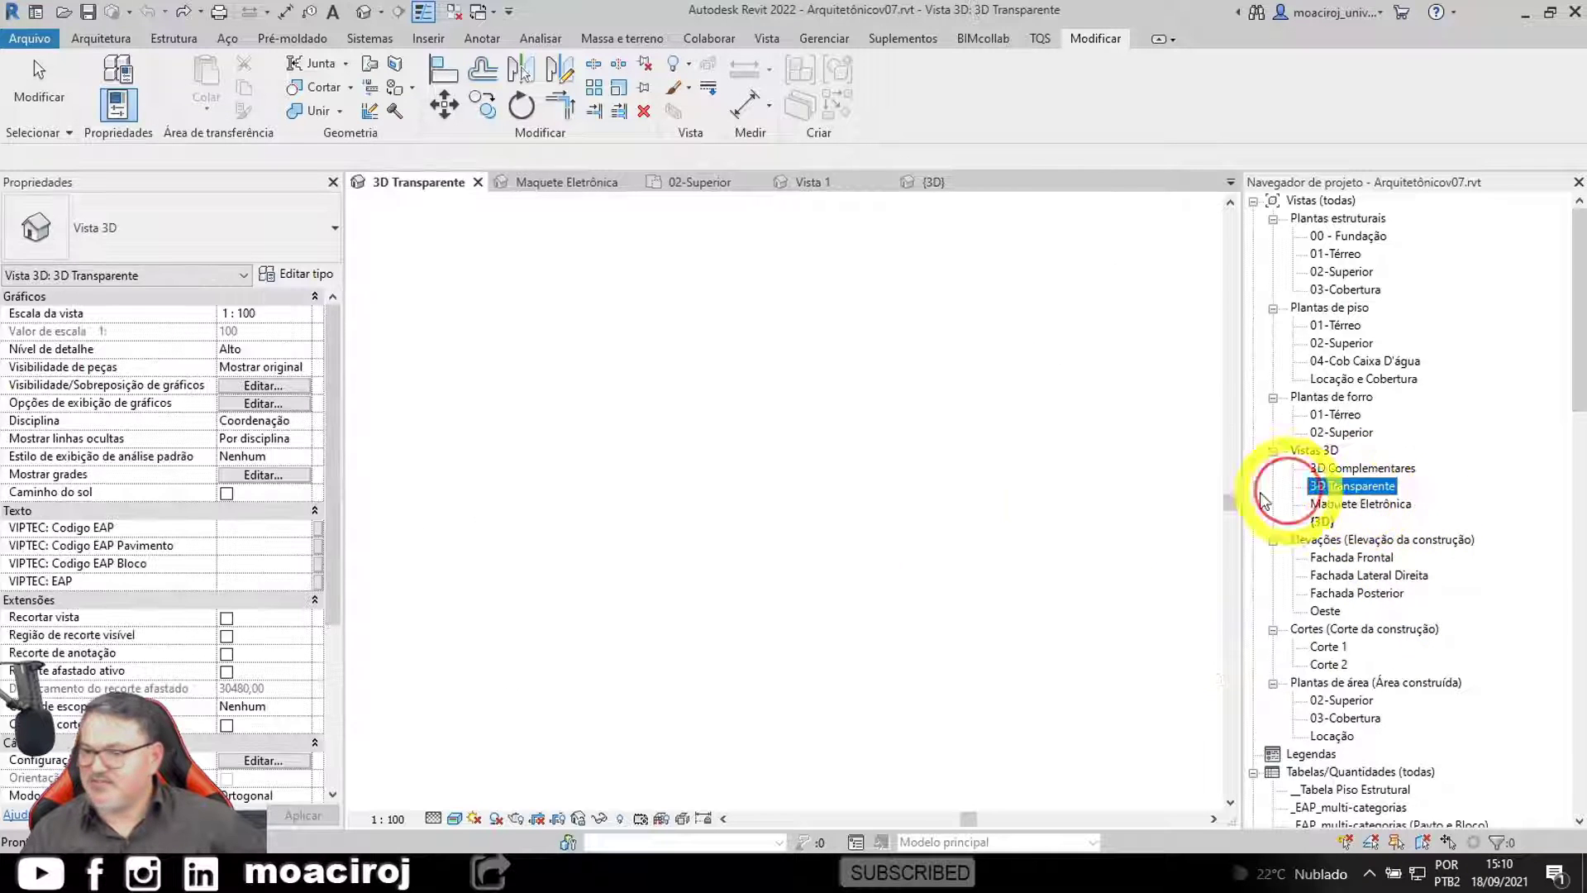
{"action": "scroll", "coordinate": [811, 577], "scroll_direction": "up", "scroll_amount": 8}
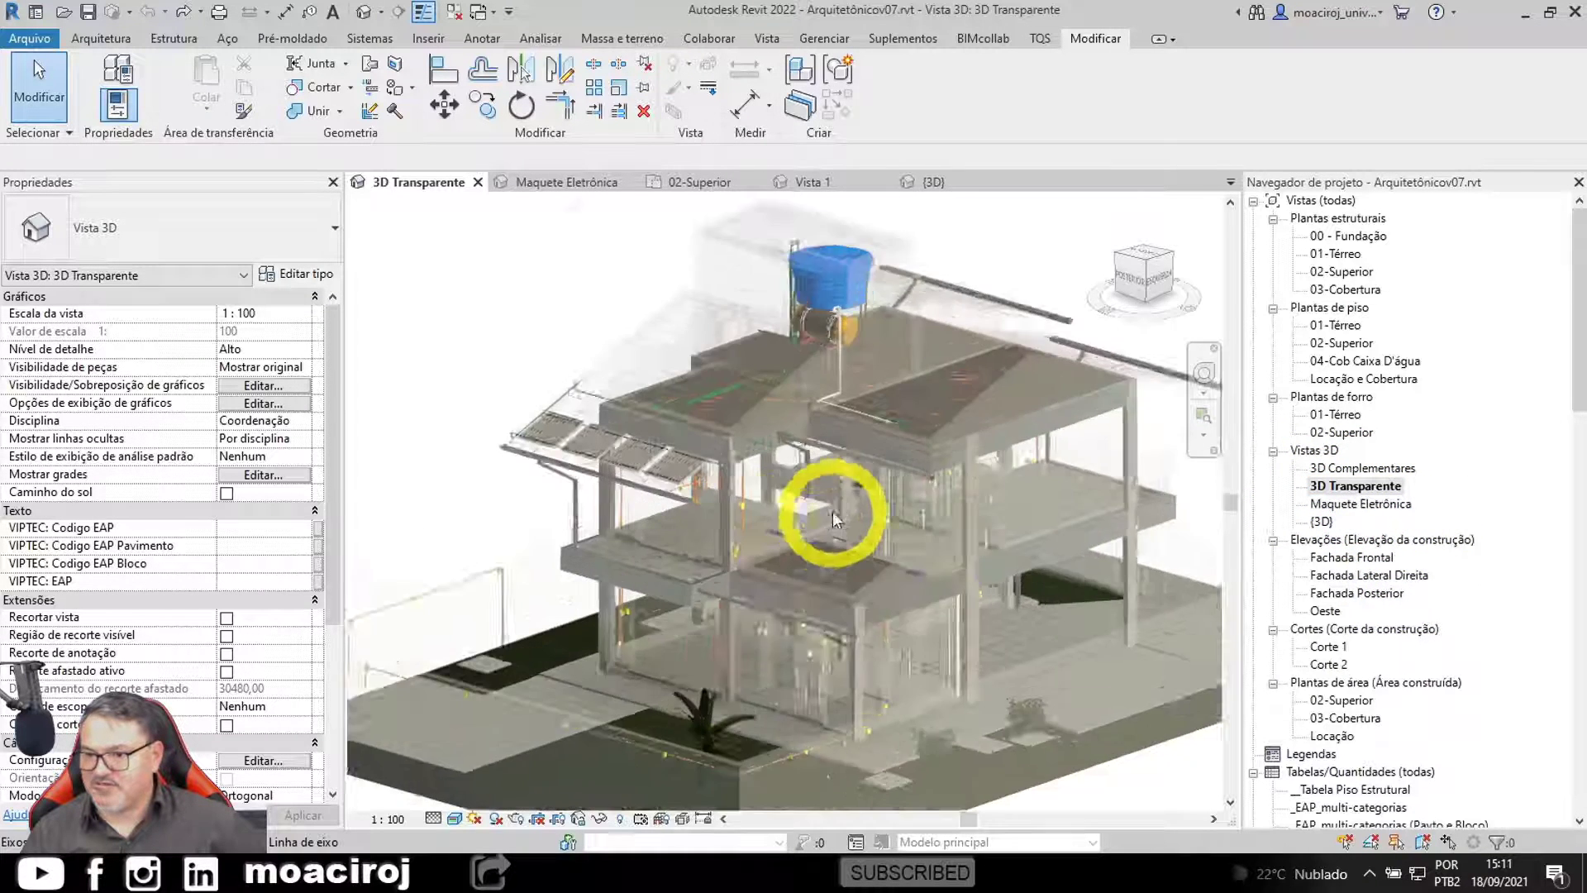
Step: Inspect the water tank, boiler, rooftop pipes and structure of the transparent house model from several angles
{"action": "scroll", "coordinate": [905, 488], "scroll_direction": "down", "scroll_amount": 3}
{"action": "scroll", "coordinate": [654, 407], "scroll_direction": "up", "scroll_amount": 6}
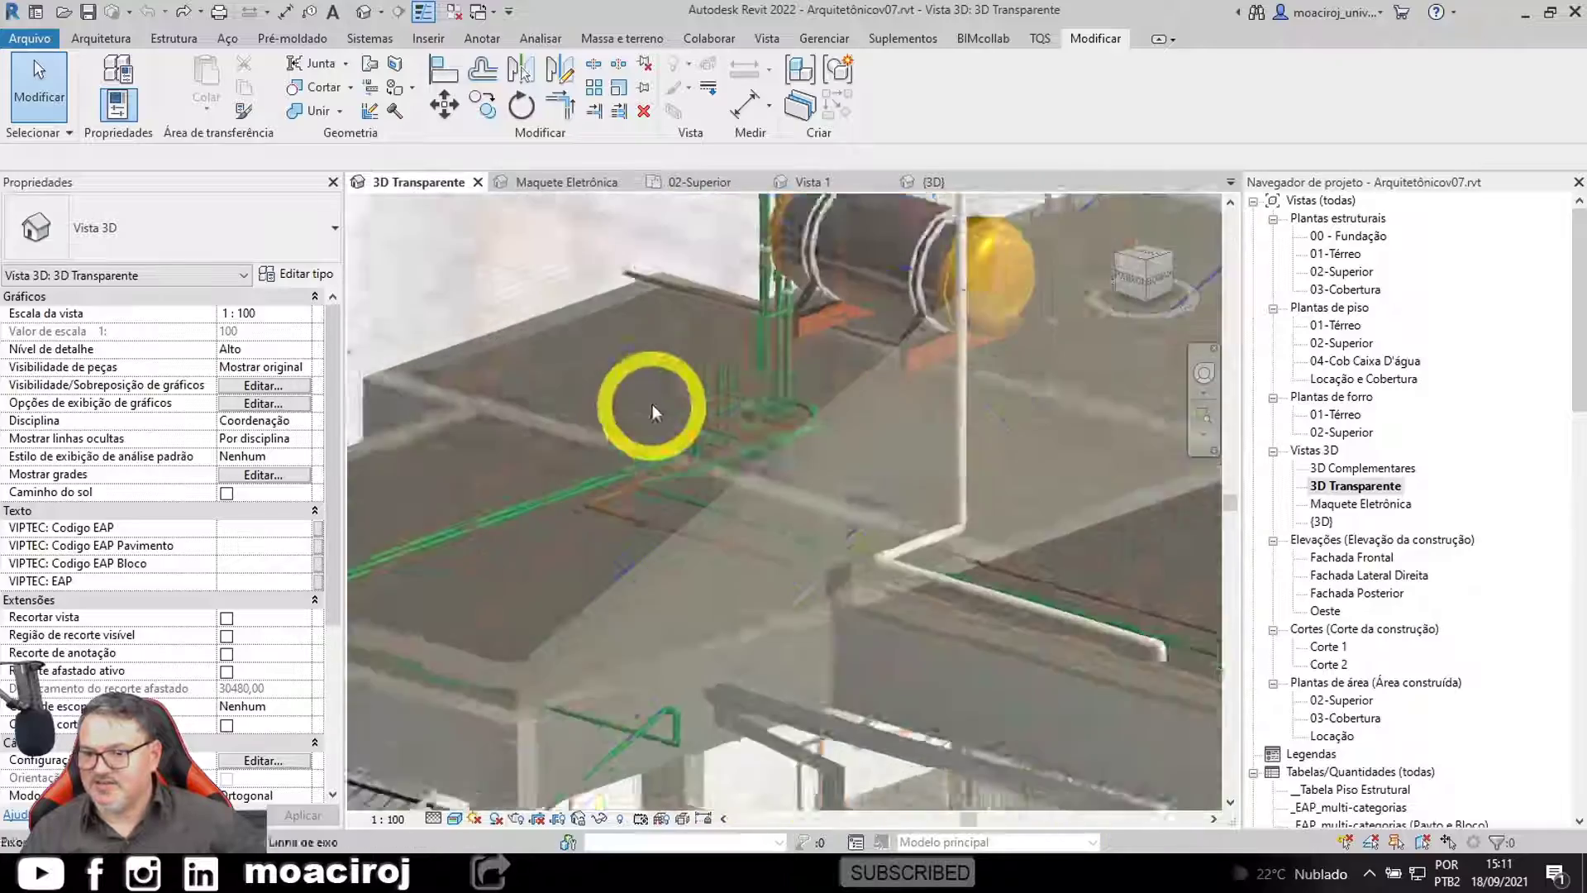
{"action": "middle_click_drag", "start_coordinate": [736, 391], "coordinate": [659, 621]}
{"action": "middle_click_drag", "start_coordinate": [733, 549], "coordinate": [884, 430], "text": "shift"}
{"action": "middle_click_drag", "start_coordinate": [917, 246], "coordinate": [631, 734], "text": "shift"}
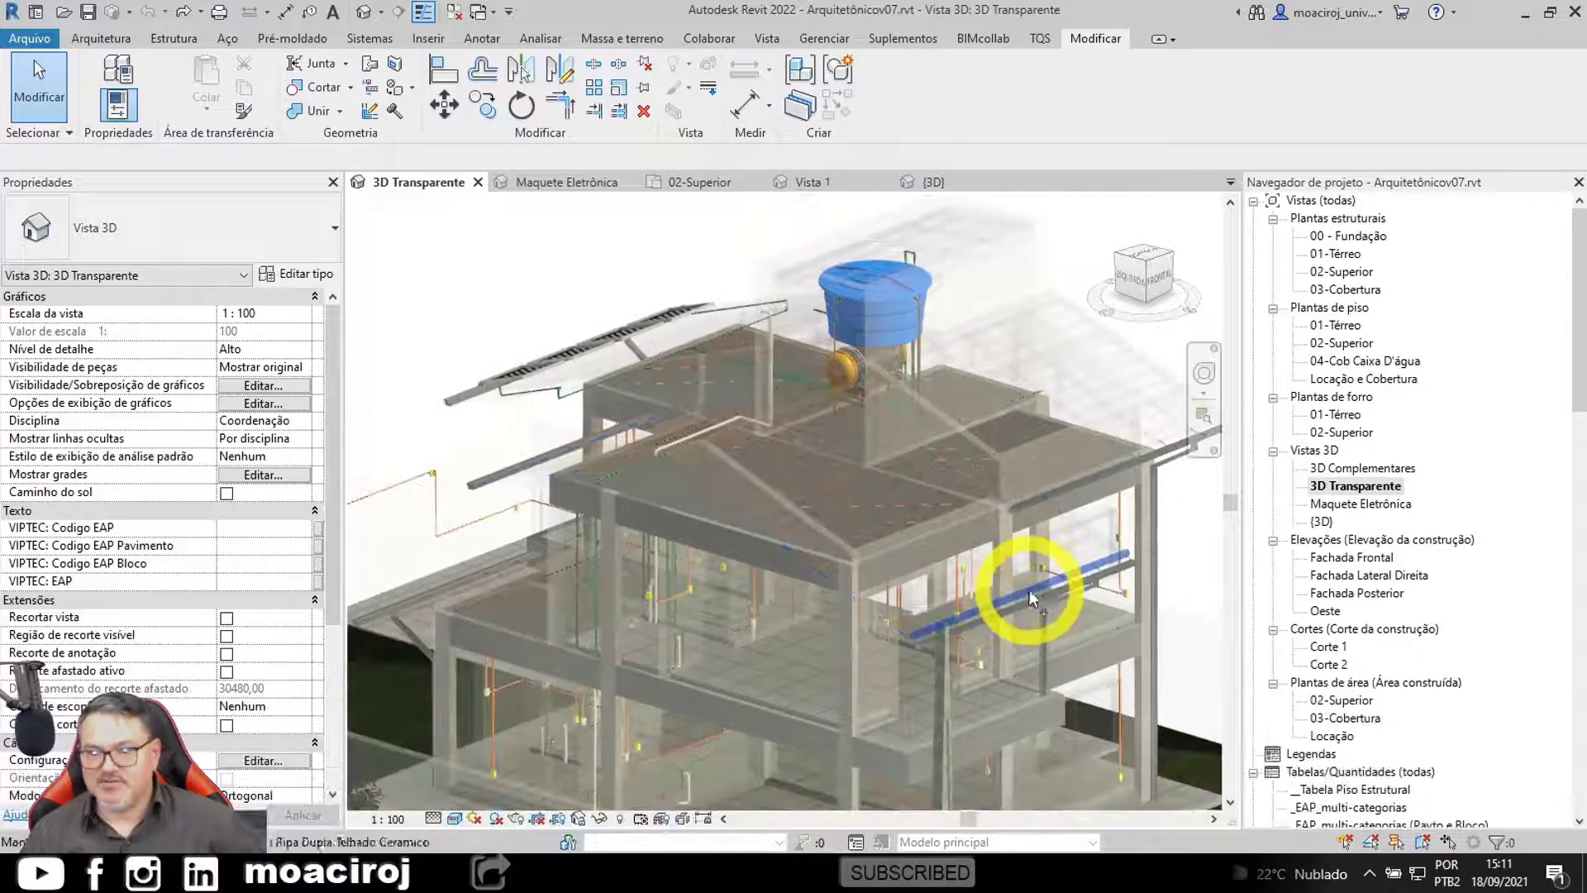
{"action": "scroll", "coordinate": [690, 537], "scroll_direction": "up", "scroll_amount": 4}
{"action": "middle_click_drag", "start_coordinate": [567, 511], "coordinate": [591, 429], "text": "shift"}
{"action": "scroll", "coordinate": [781, 488], "scroll_direction": "down", "scroll_amount": 3}
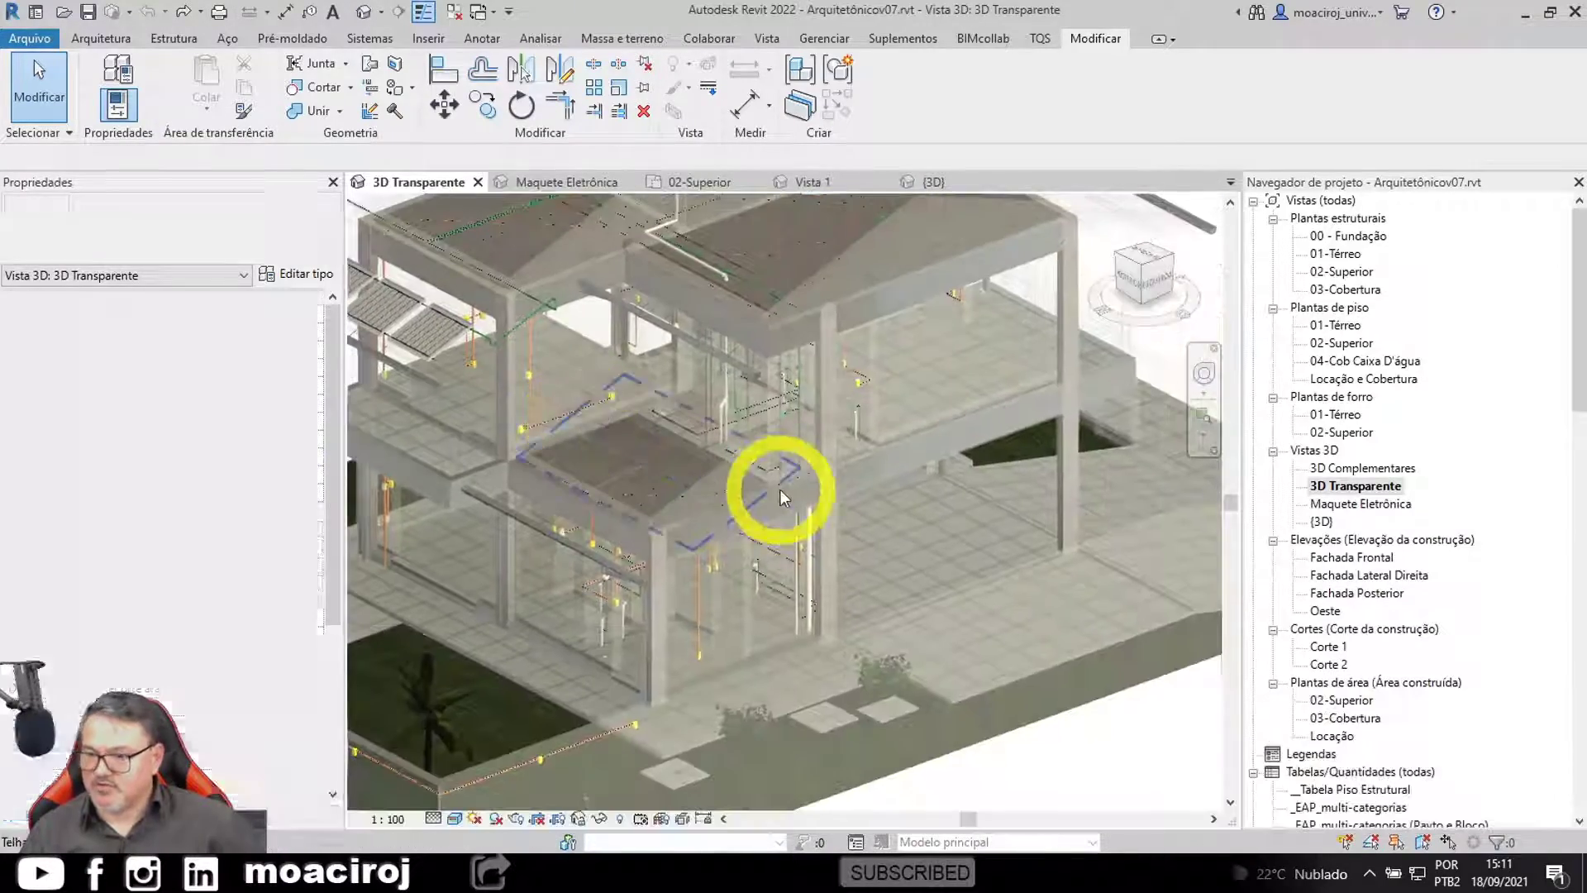
{"action": "middle_click_drag", "start_coordinate": [780, 489], "coordinate": [851, 573]}
{"action": "scroll", "coordinate": [784, 545], "scroll_direction": "up", "scroll_amount": 1}
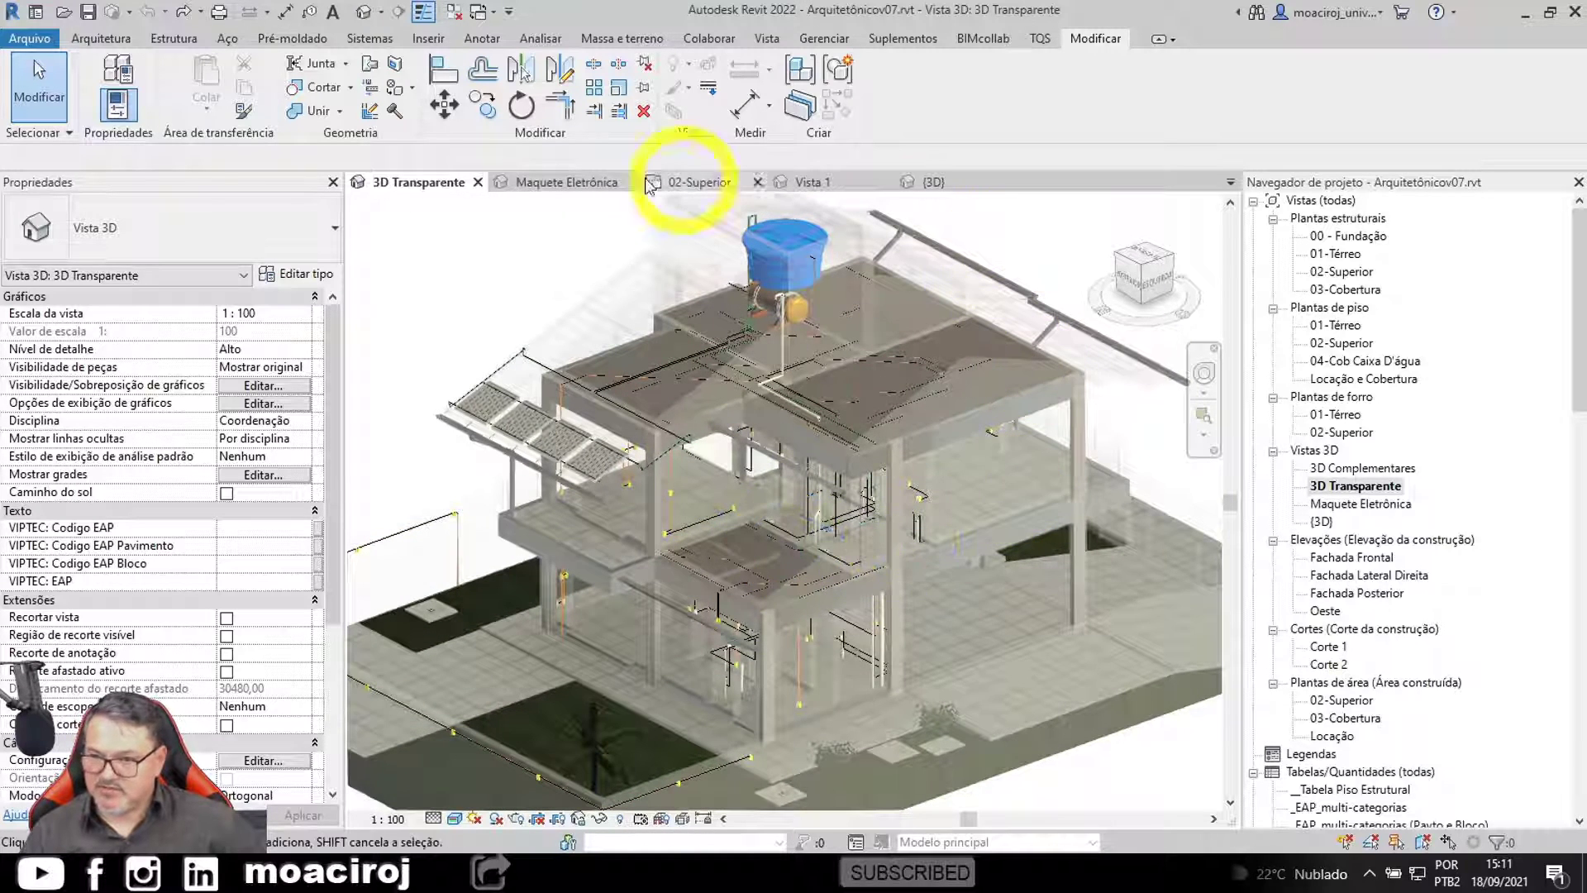
{"action": "left_click", "coordinate": [1025, 418]}
{"action": "middle_click_drag", "start_coordinate": [1025, 418], "coordinate": [1027, 463], "text": "shift"}
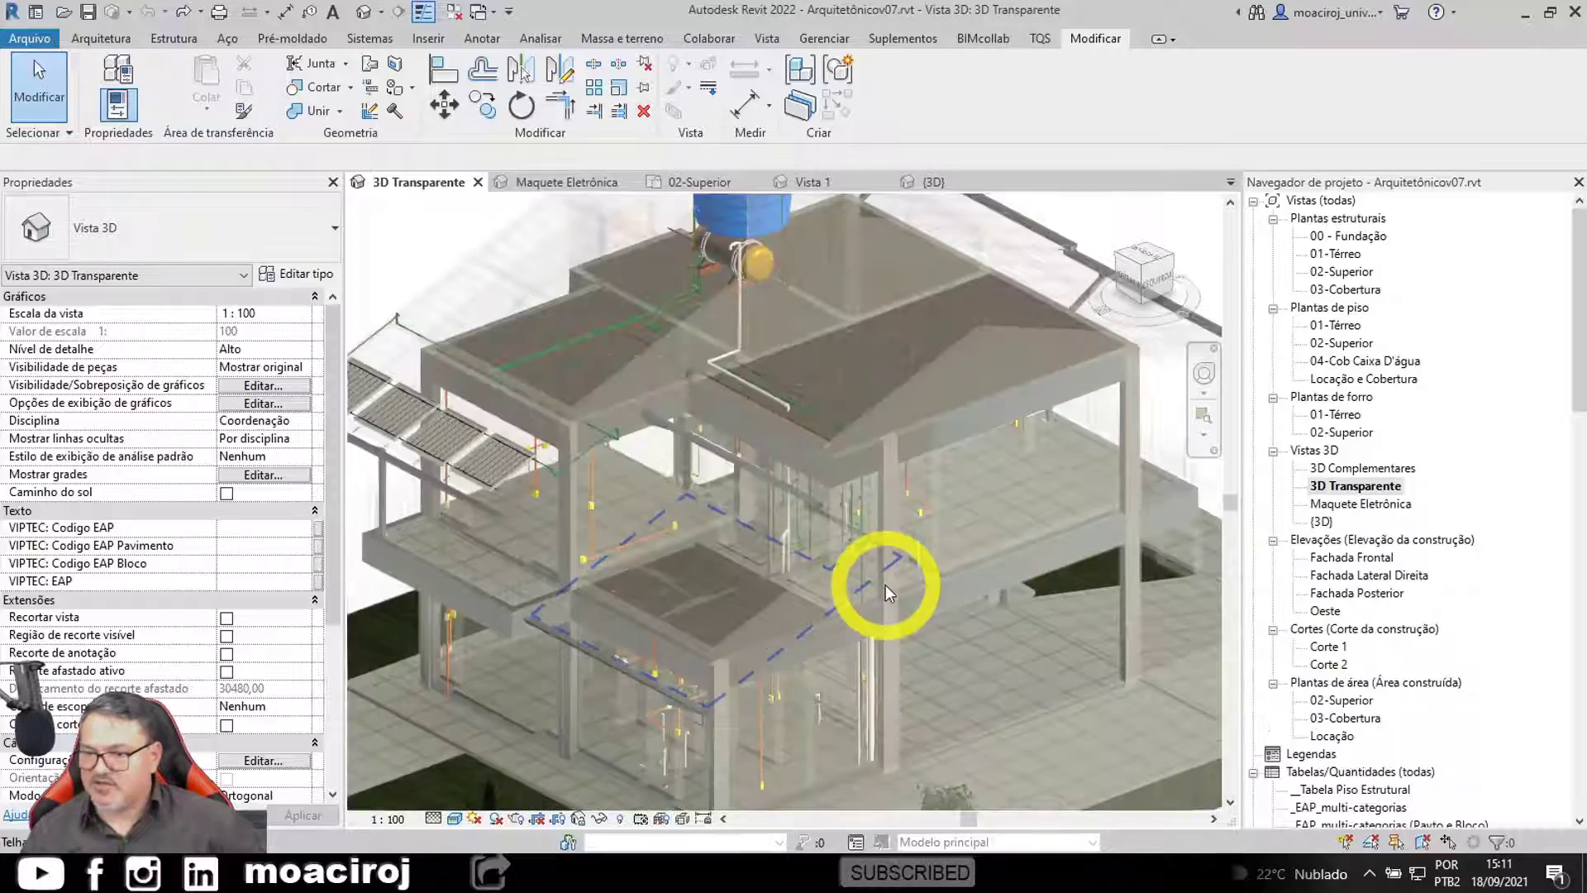
Step: Examine the front of the transparent house model, including its upper-floor openings and internal installations
{"action": "middle_click_drag", "start_coordinate": [886, 583], "coordinate": [1293, 512], "text": "shift"}
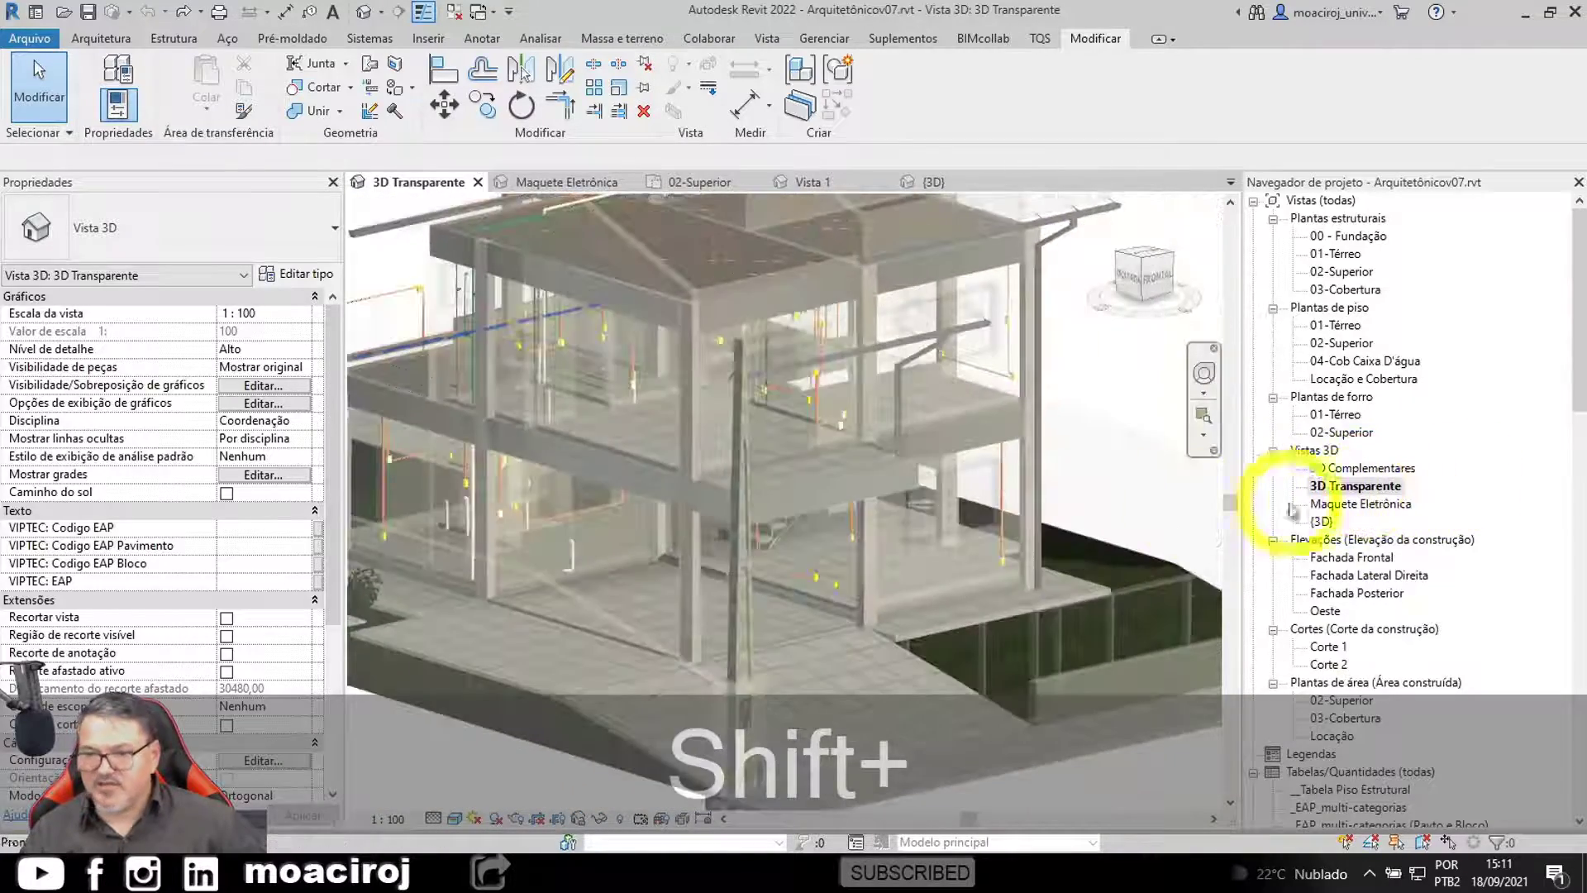
{"action": "scroll", "coordinate": [808, 375], "scroll_direction": "up", "scroll_amount": 3}
{"action": "middle_click_drag", "start_coordinate": [808, 376], "coordinate": [921, 427]}
{"action": "middle_click_drag", "start_coordinate": [577, 335], "coordinate": [717, 522]}
{"action": "scroll", "coordinate": [773, 381], "scroll_direction": "up", "scroll_amount": 1}
{"action": "scroll", "coordinate": [833, 332], "scroll_direction": "down", "scroll_amount": 3}
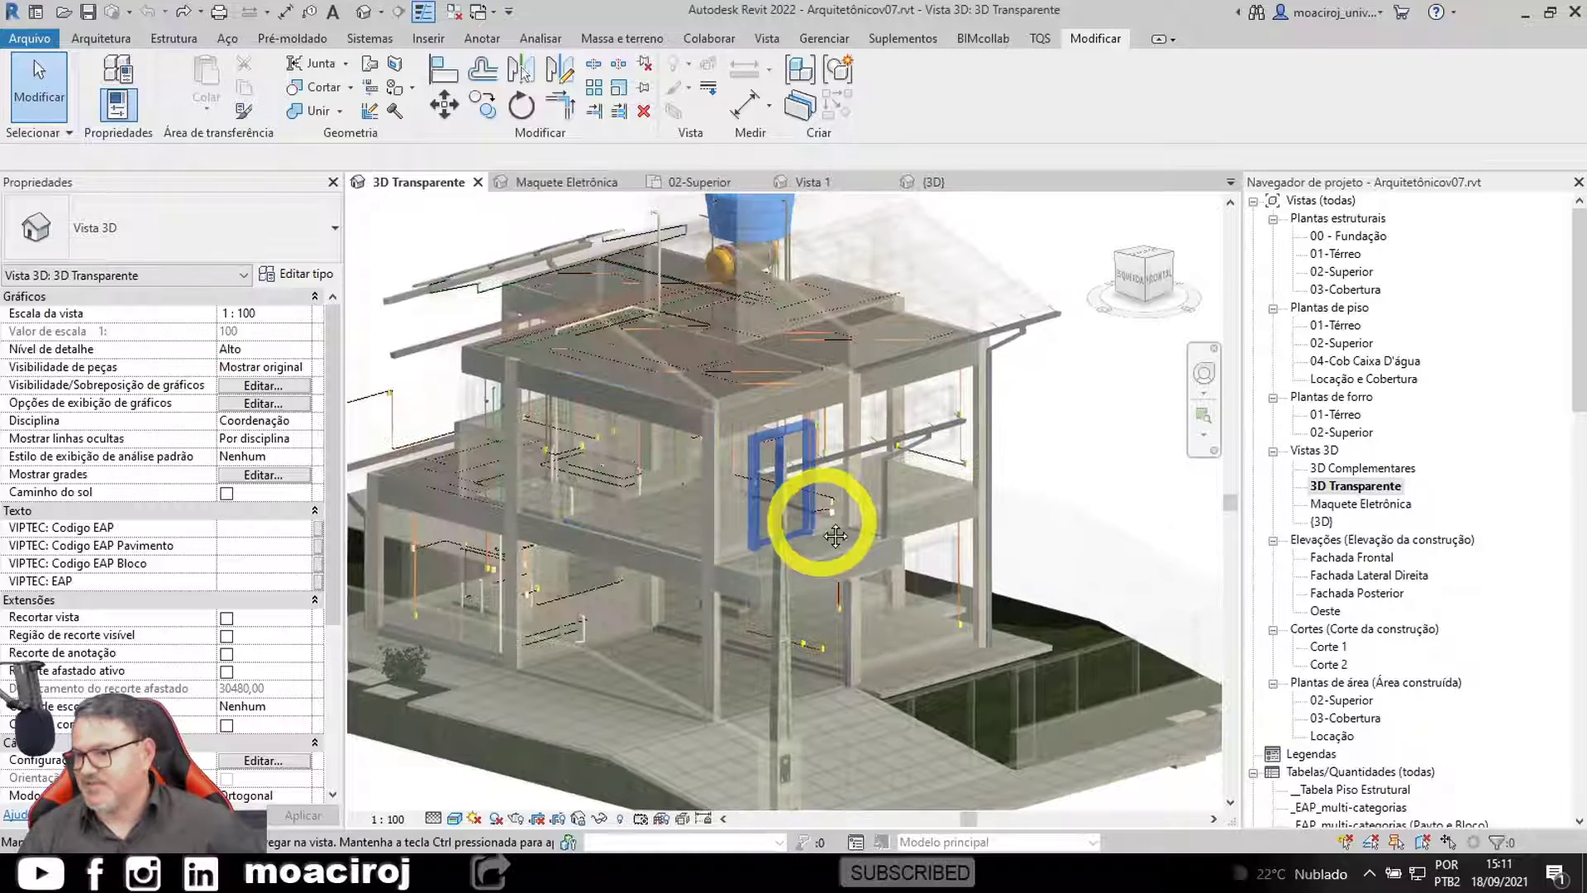
{"action": "middle_click_drag", "start_coordinate": [835, 534], "coordinate": [829, 537]}
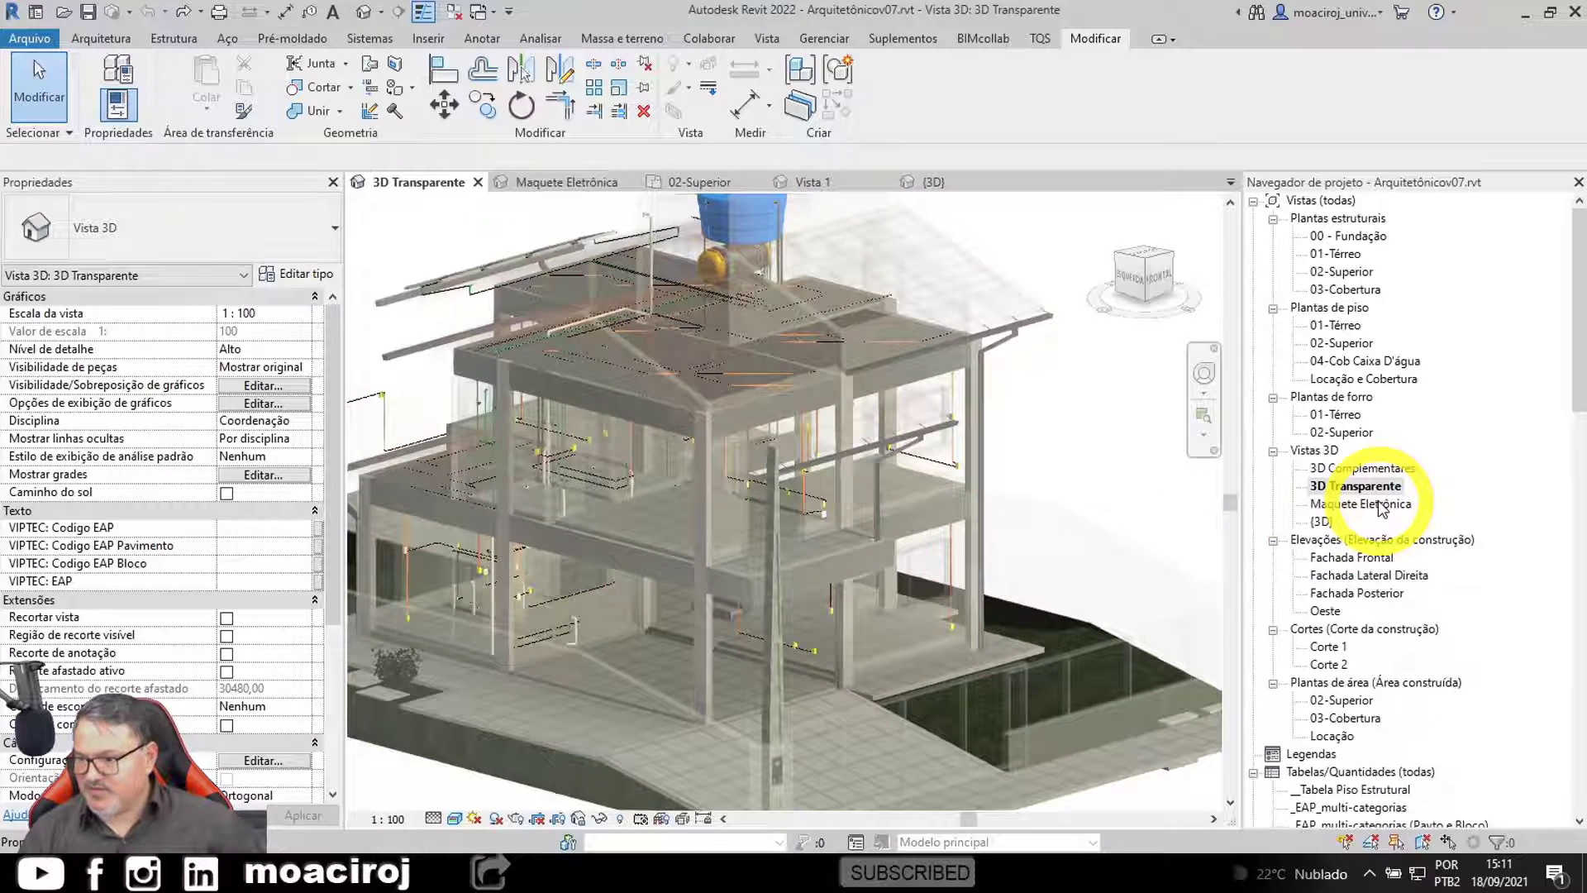
Step: Open the Maquete Eletrônica 3D view and look at the house's front facade
{"action": "double_click", "coordinate": [1364, 504]}
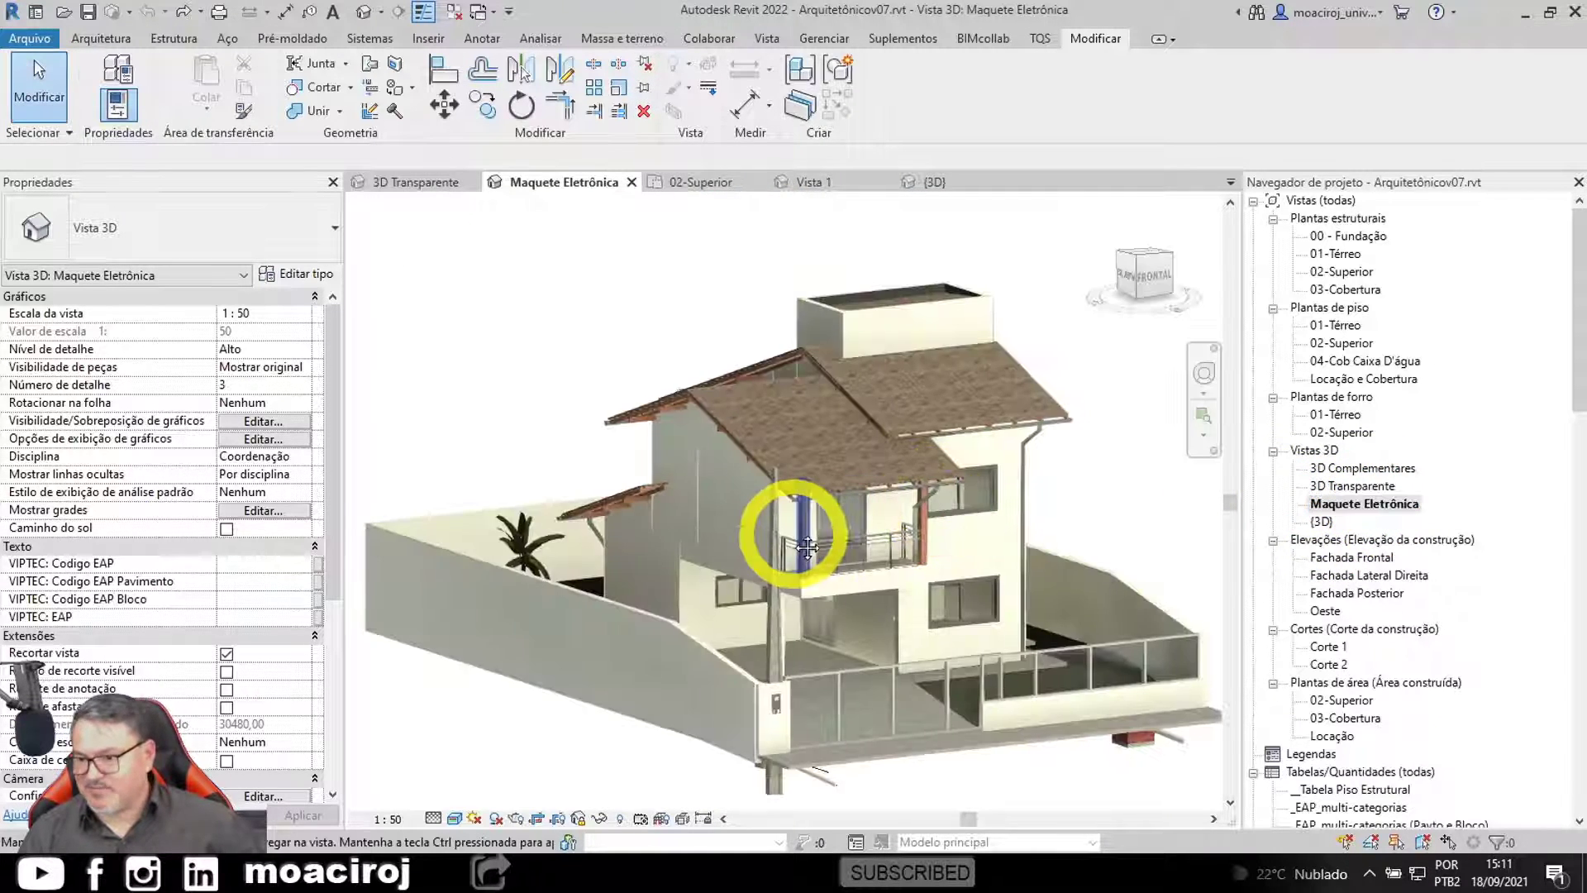
{"action": "middle_click_drag", "start_coordinate": [860, 439], "coordinate": [666, 468], "text": "shift"}
Step: Find the project's sheets below the quantity schedules and open sheet A-01 - Plantas Baixas
{"action": "scroll", "coordinate": [1432, 713], "scroll_direction": "down", "scroll_amount": 5}
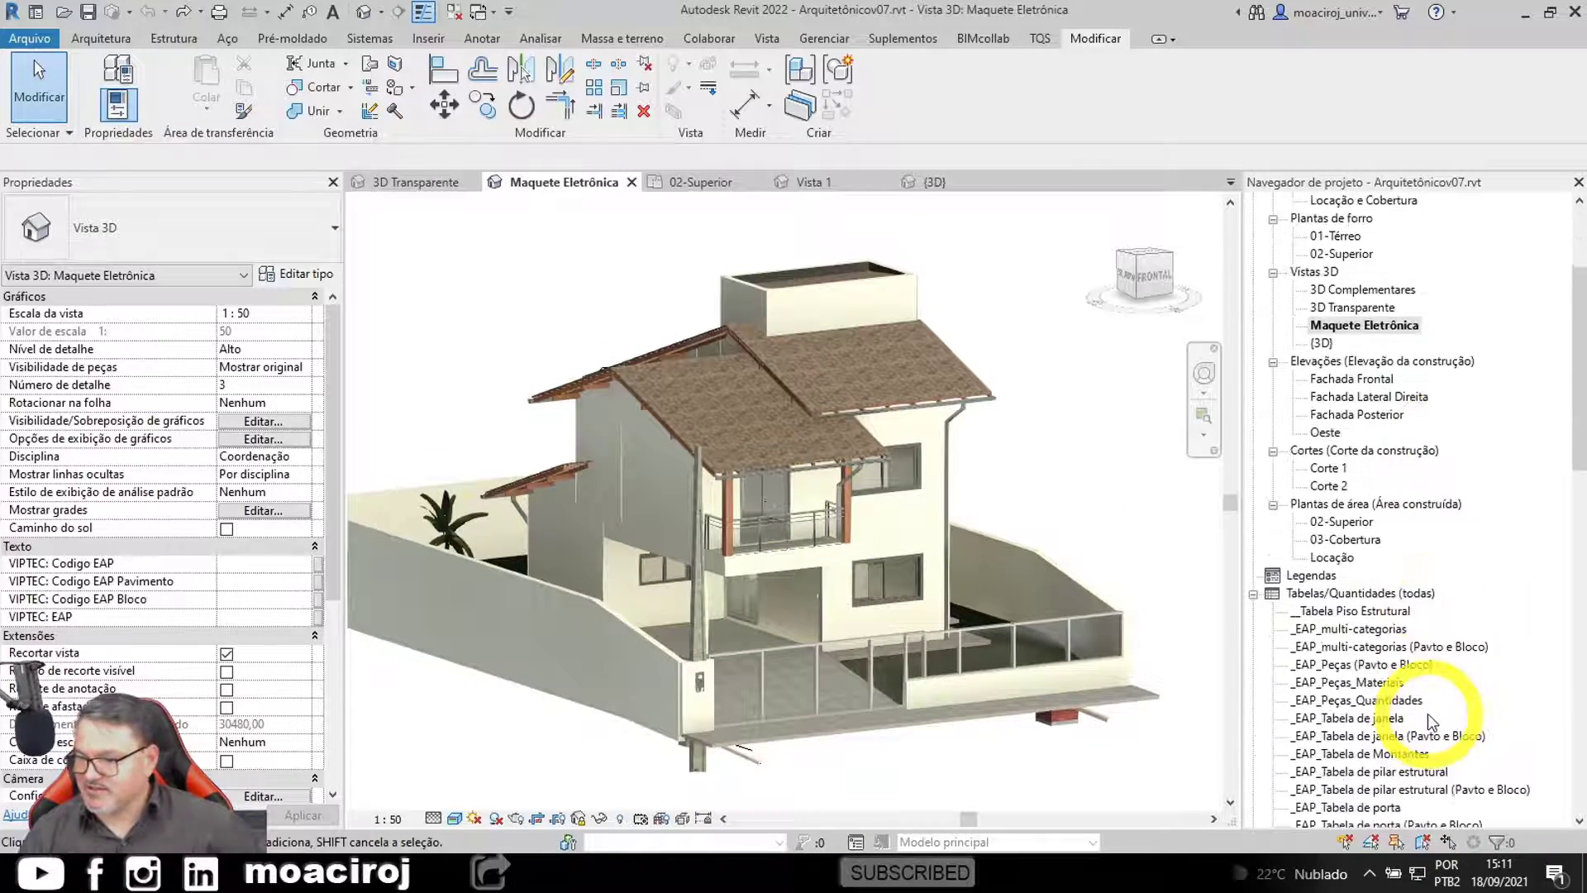
{"action": "mouse_move", "coordinate": [1576, 449]}
{"action": "left_mouse_down"}
{"action": "mouse_move", "coordinate": [1581, 786]}
{"action": "mouse_move", "coordinate": [1579, 443]}
{"action": "left_mouse_up"}
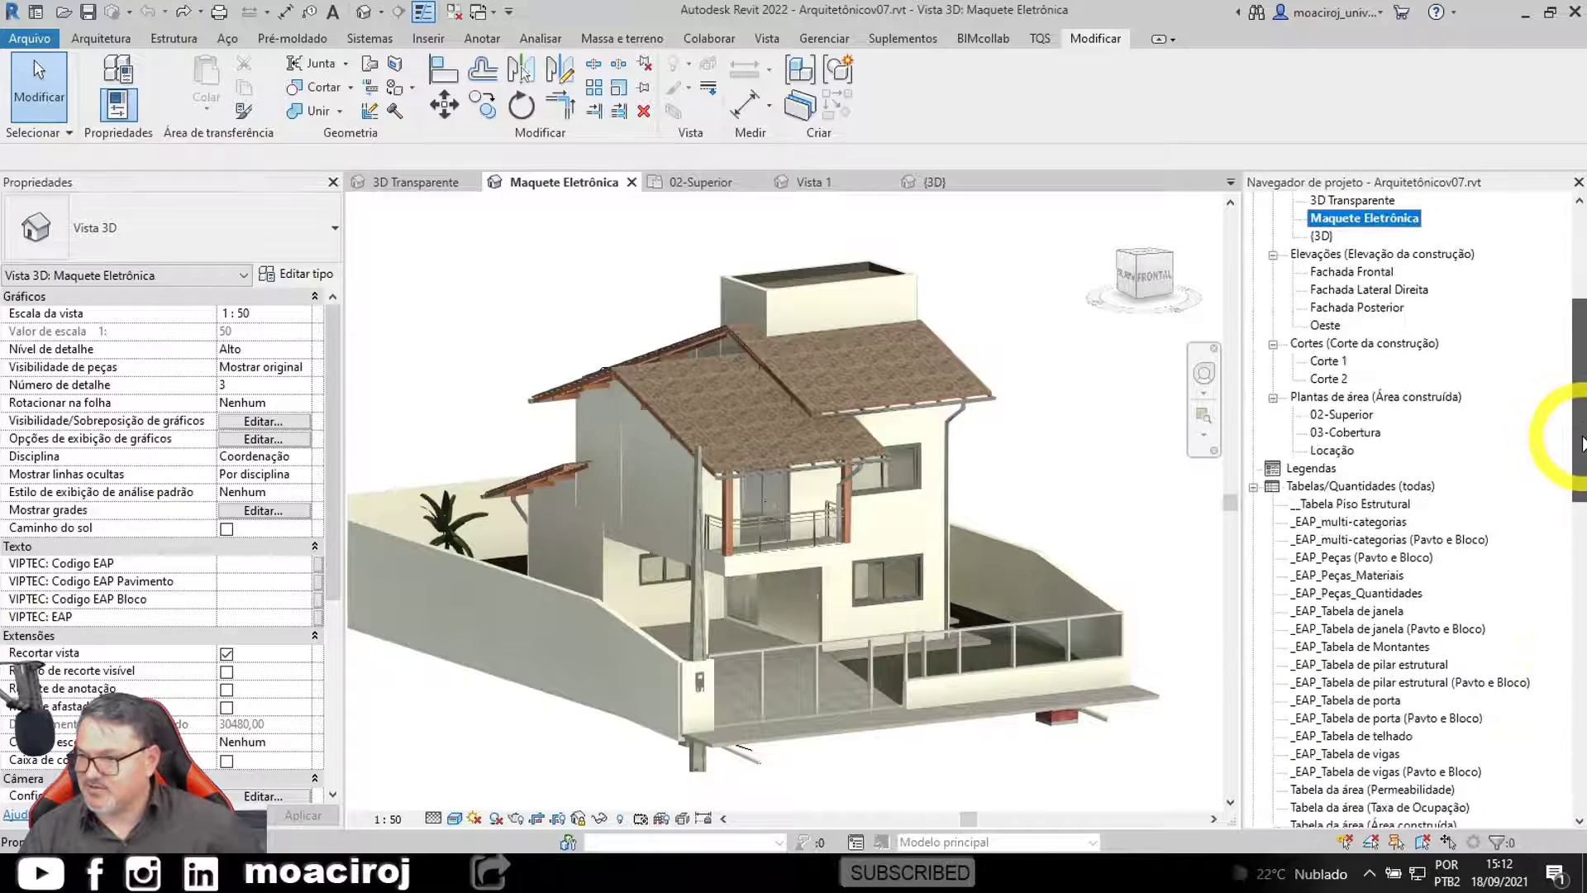
{"action": "scroll", "coordinate": [1360, 518], "scroll_direction": "down", "scroll_amount": 7}
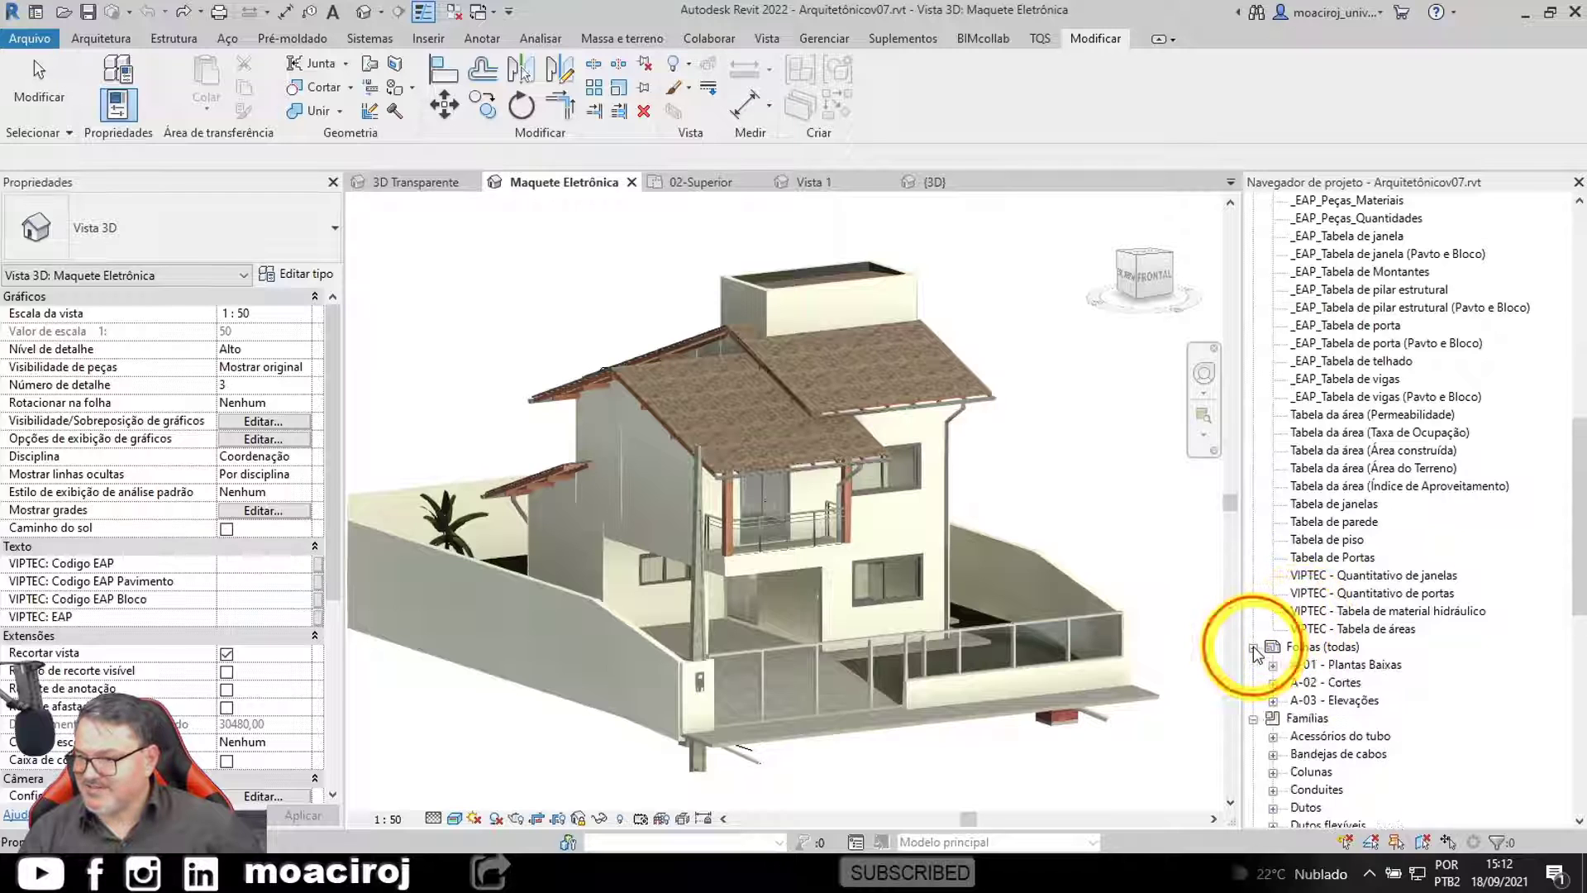
{"action": "left_click", "coordinate": [1341, 667]}
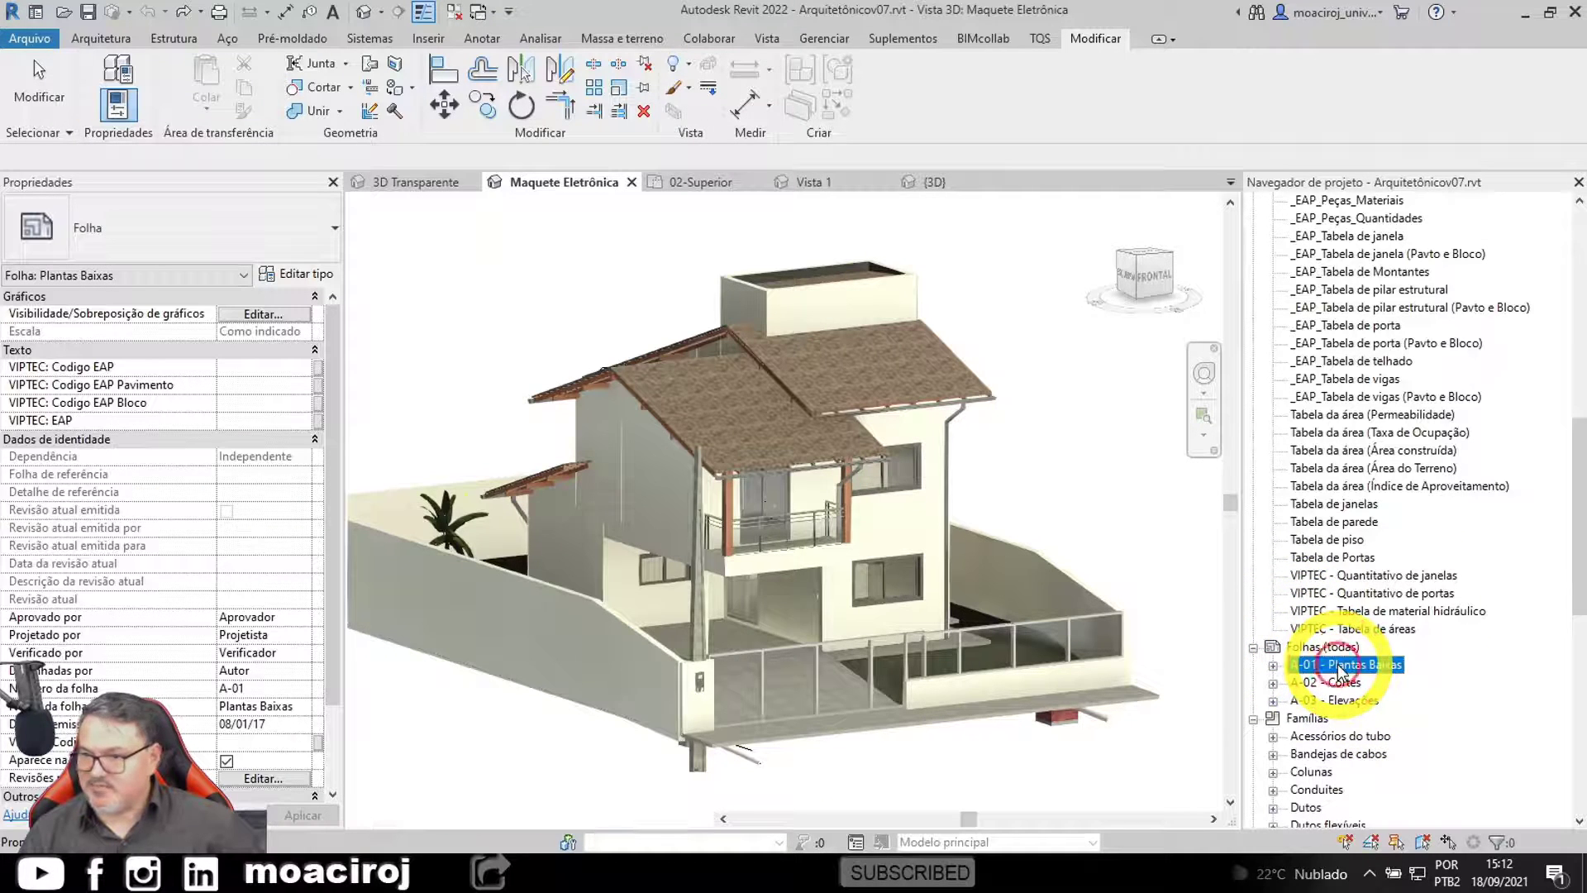
{"action": "double_click", "coordinate": [1341, 666]}
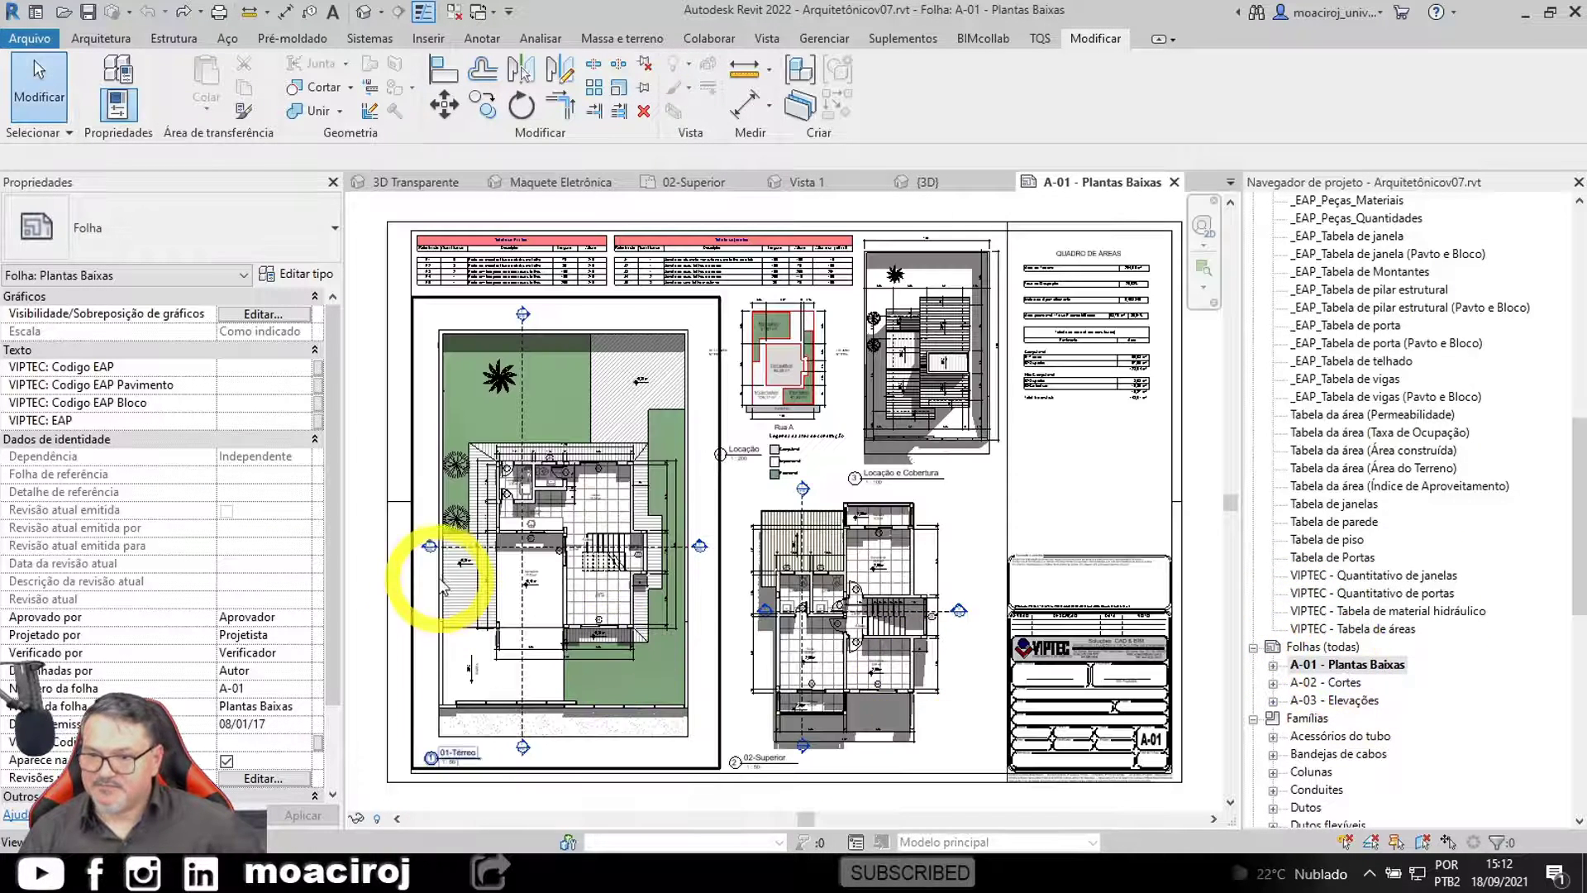
Step: Examine the floor plans and the Locação and Locação e Cobertura plans on sheet A-01 up close
{"action": "scroll", "coordinate": [653, 545], "scroll_direction": "up", "scroll_amount": 4}
{"action": "scroll", "coordinate": [657, 547], "scroll_direction": "up", "scroll_amount": 1}
{"action": "middle_click_drag", "start_coordinate": [656, 546], "coordinate": [713, 540]}
{"action": "middle_click_drag", "start_coordinate": [1080, 576], "coordinate": [524, 434]}
{"action": "middle_click_drag", "start_coordinate": [870, 318], "coordinate": [861, 843]}
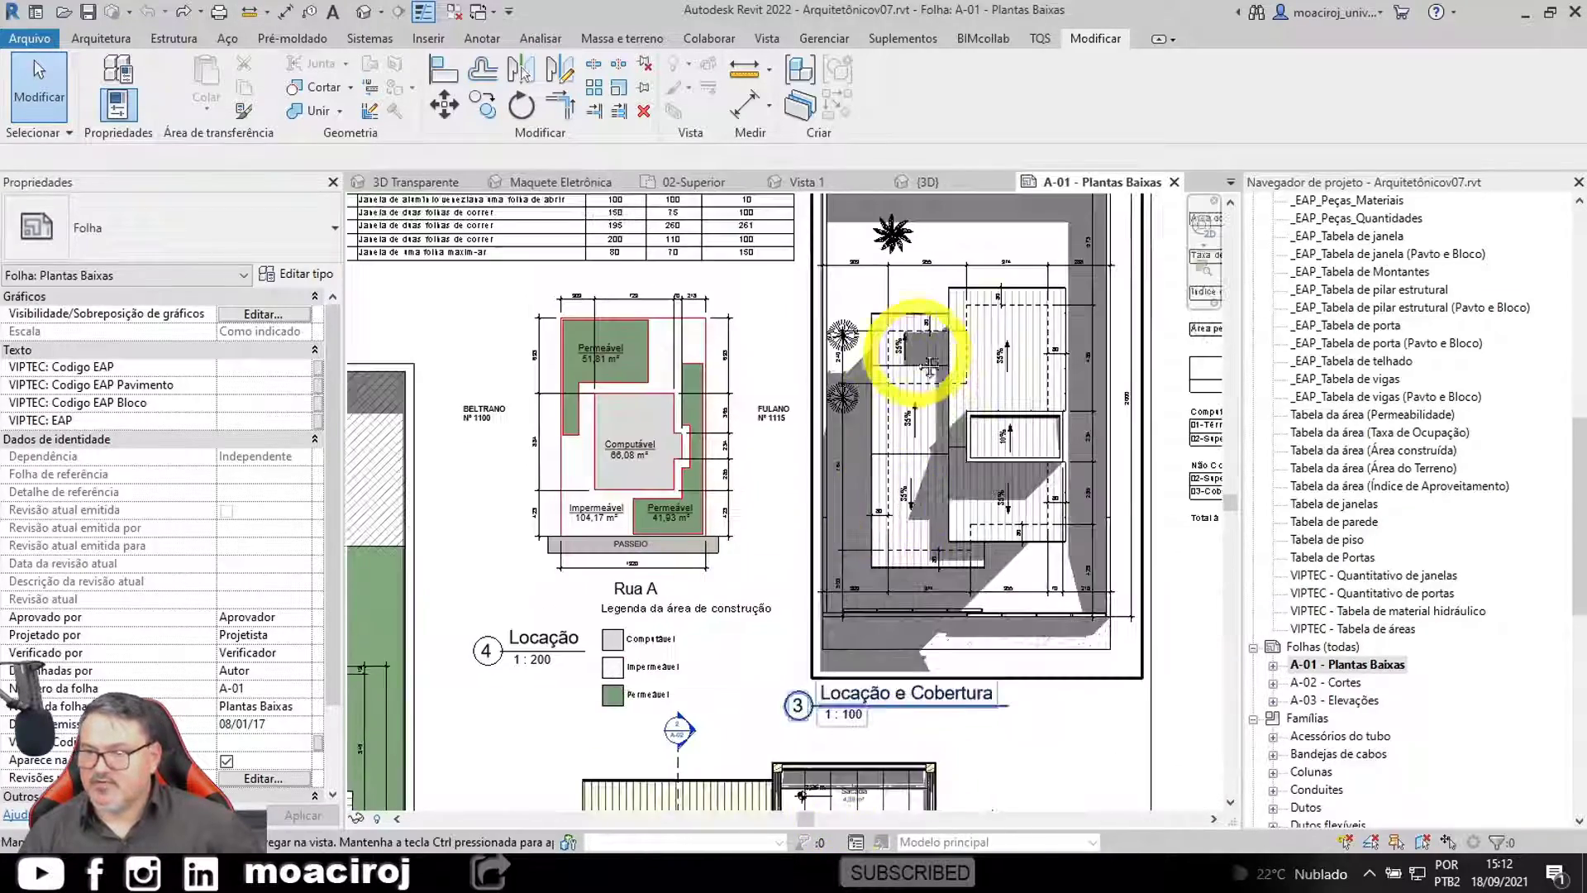
Step: Examine the door and window schedules on sheet A-01, returning to the whole sheet
{"action": "middle_click_drag", "start_coordinate": [917, 348], "coordinate": [1143, 421]}
{"action": "middle_click_drag", "start_coordinate": [708, 439], "coordinate": [1149, 595]}
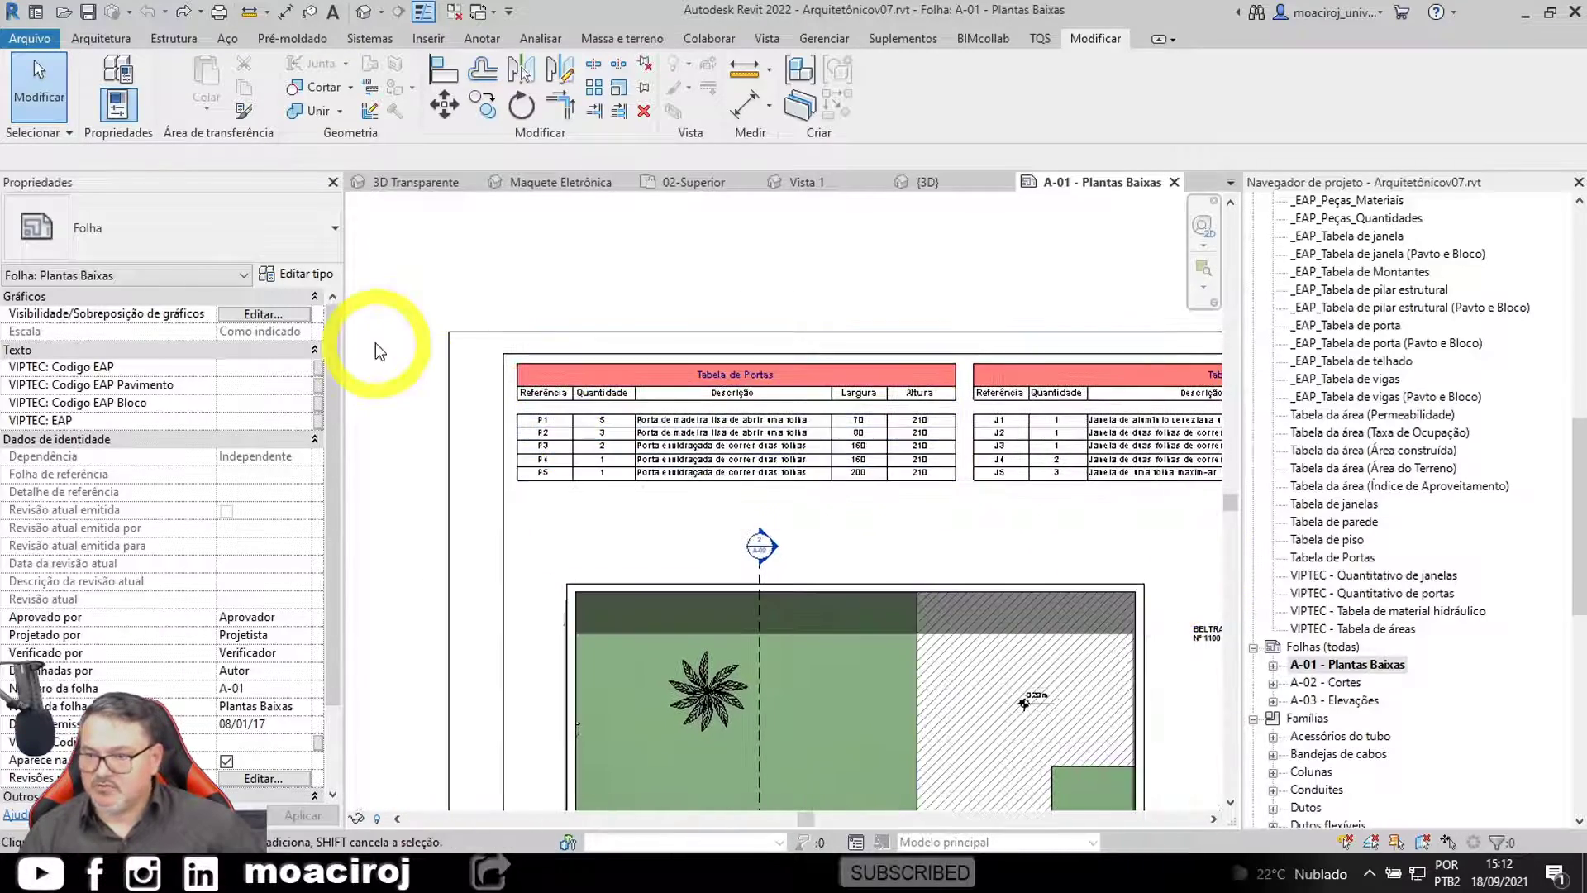
{"action": "scroll", "coordinate": [378, 347], "scroll_direction": "up", "scroll_amount": 1}
{"action": "middle_click_drag", "start_coordinate": [1025, 377], "coordinate": [217, 408]}
{"action": "middle_click_drag", "start_coordinate": [805, 417], "coordinate": [297, 418]}
{"action": "middle_click_drag", "start_coordinate": [821, 493], "coordinate": [558, 391]}
{"action": "scroll", "coordinate": [630, 438], "scroll_direction": "down", "scroll_amount": 2}
{"action": "middle_click_drag", "start_coordinate": [620, 608], "coordinate": [802, 318]}
{"action": "scroll", "coordinate": [783, 329], "scroll_direction": "down", "scroll_amount": 4}
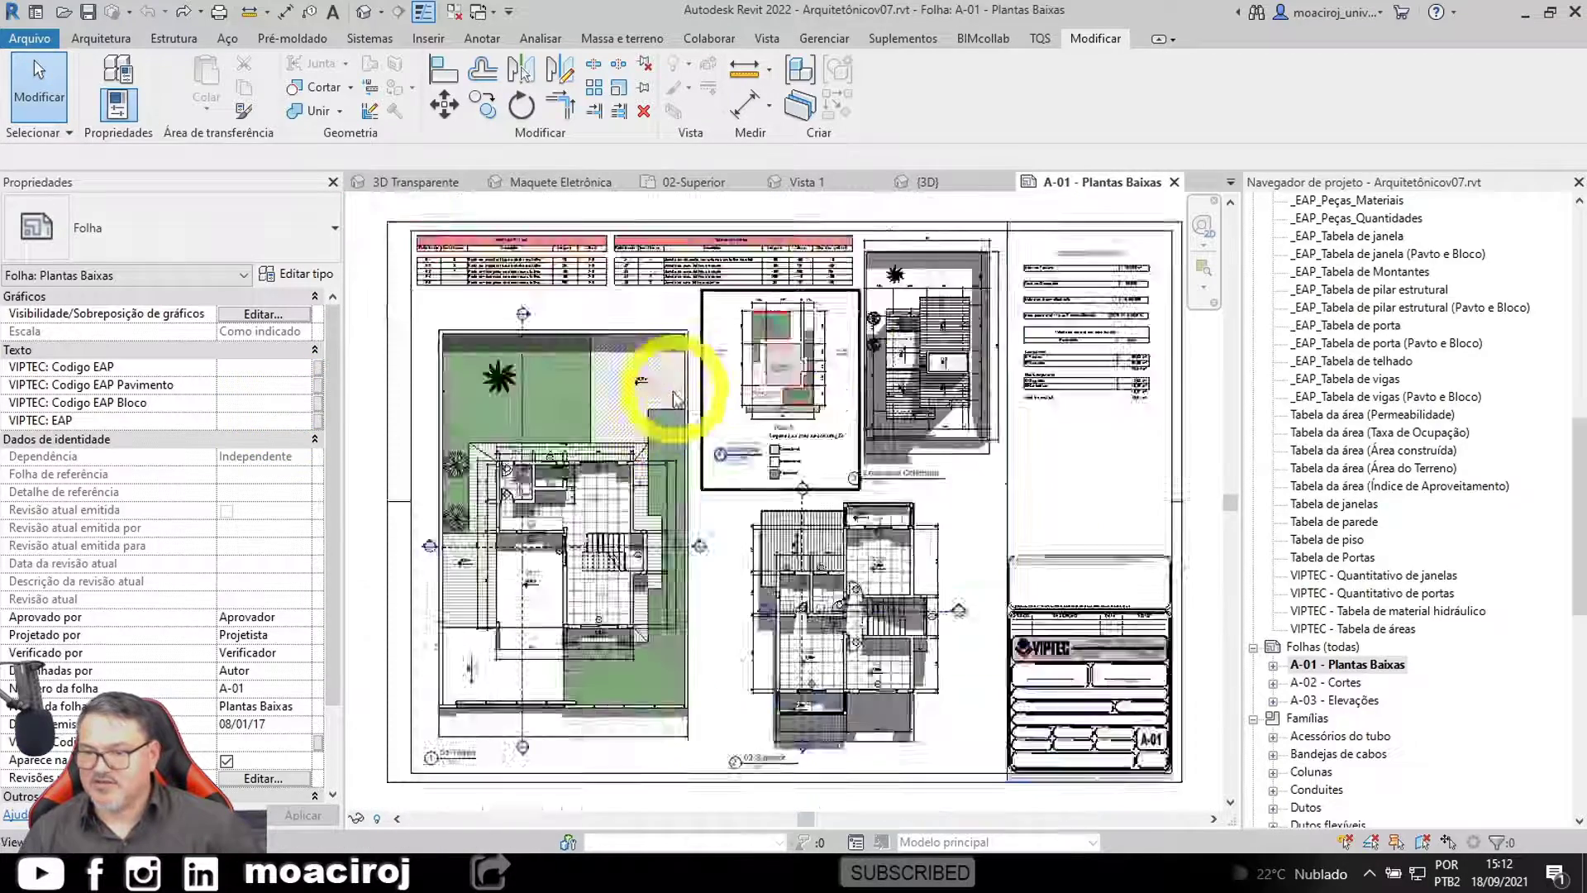
{"action": "middle_click_drag", "start_coordinate": [666, 388], "coordinate": [660, 412]}
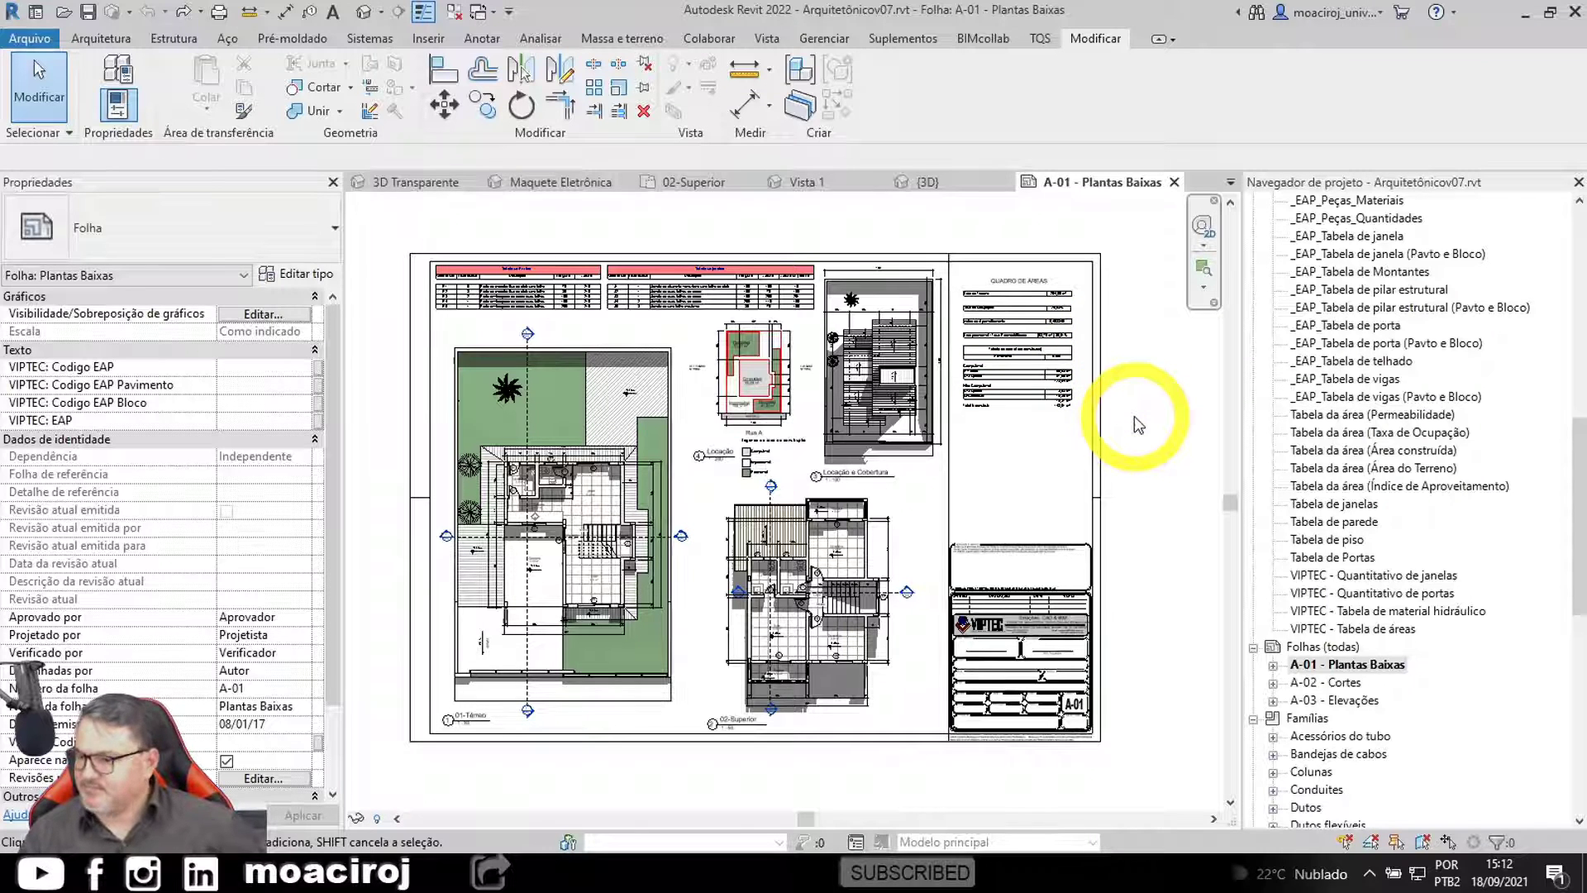
{"action": "middle_click_drag", "start_coordinate": [1133, 422], "coordinate": [1142, 431]}
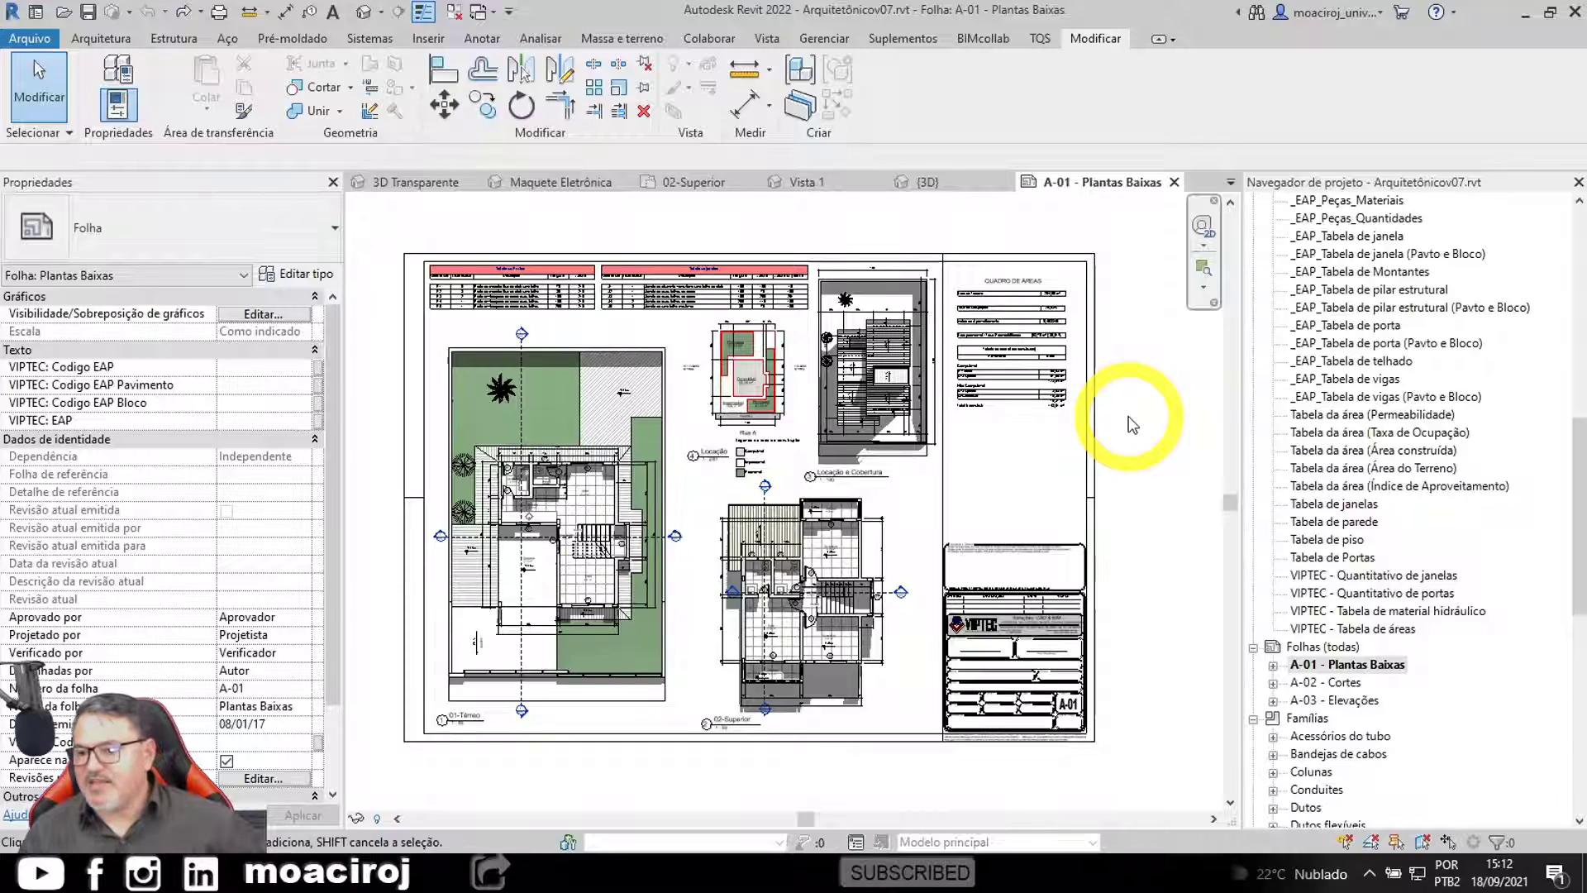
Step: Examine the P3 balcony door and the J4 bedroom window with their tags on the 02-Superior plan
{"action": "scroll", "coordinate": [727, 645], "scroll_direction": "up", "scroll_amount": 5}
{"action": "middle_click_drag", "start_coordinate": [875, 648], "coordinate": [870, 534]}
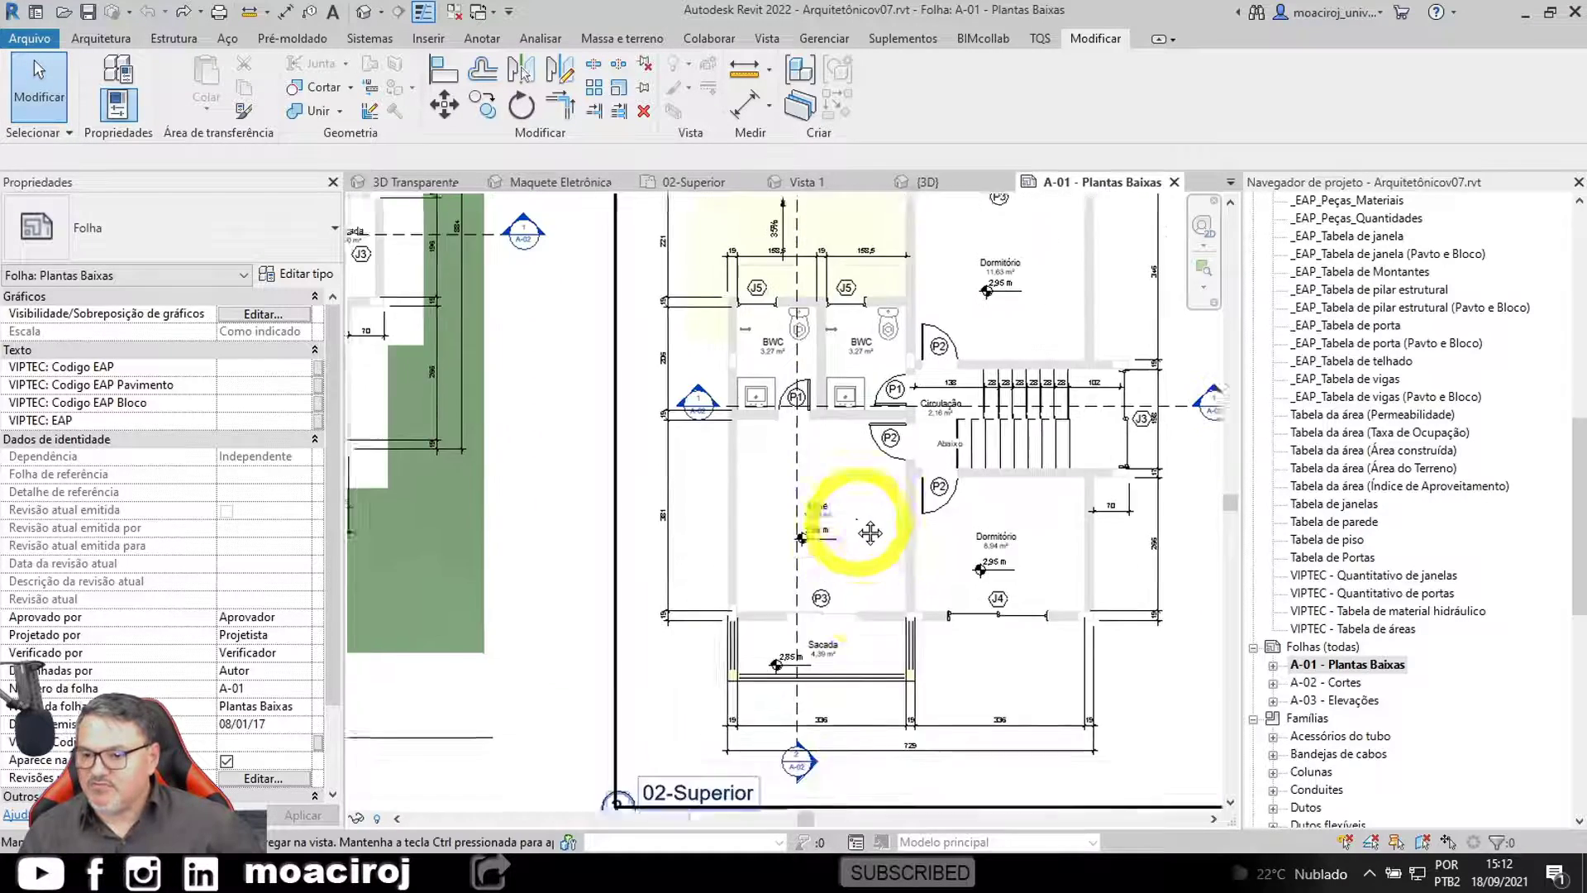
{"action": "scroll", "coordinate": [802, 574], "scroll_direction": "up", "scroll_amount": 8}
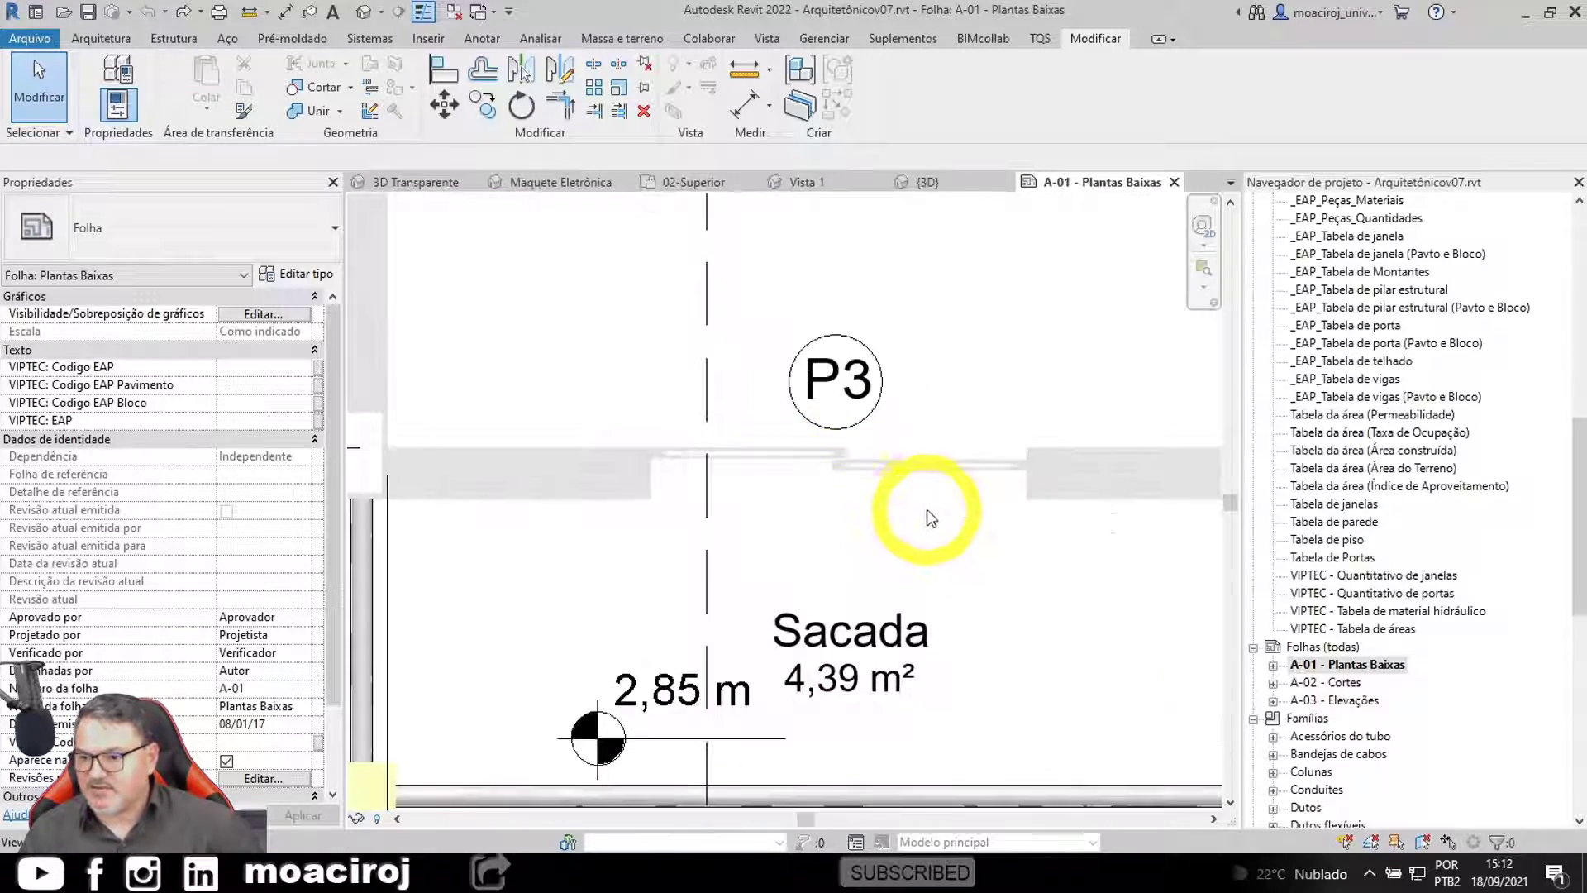
{"action": "middle_click_drag", "start_coordinate": [939, 521], "coordinate": [513, 524]}
{"action": "middle_click_drag", "start_coordinate": [876, 532], "coordinate": [585, 525]}
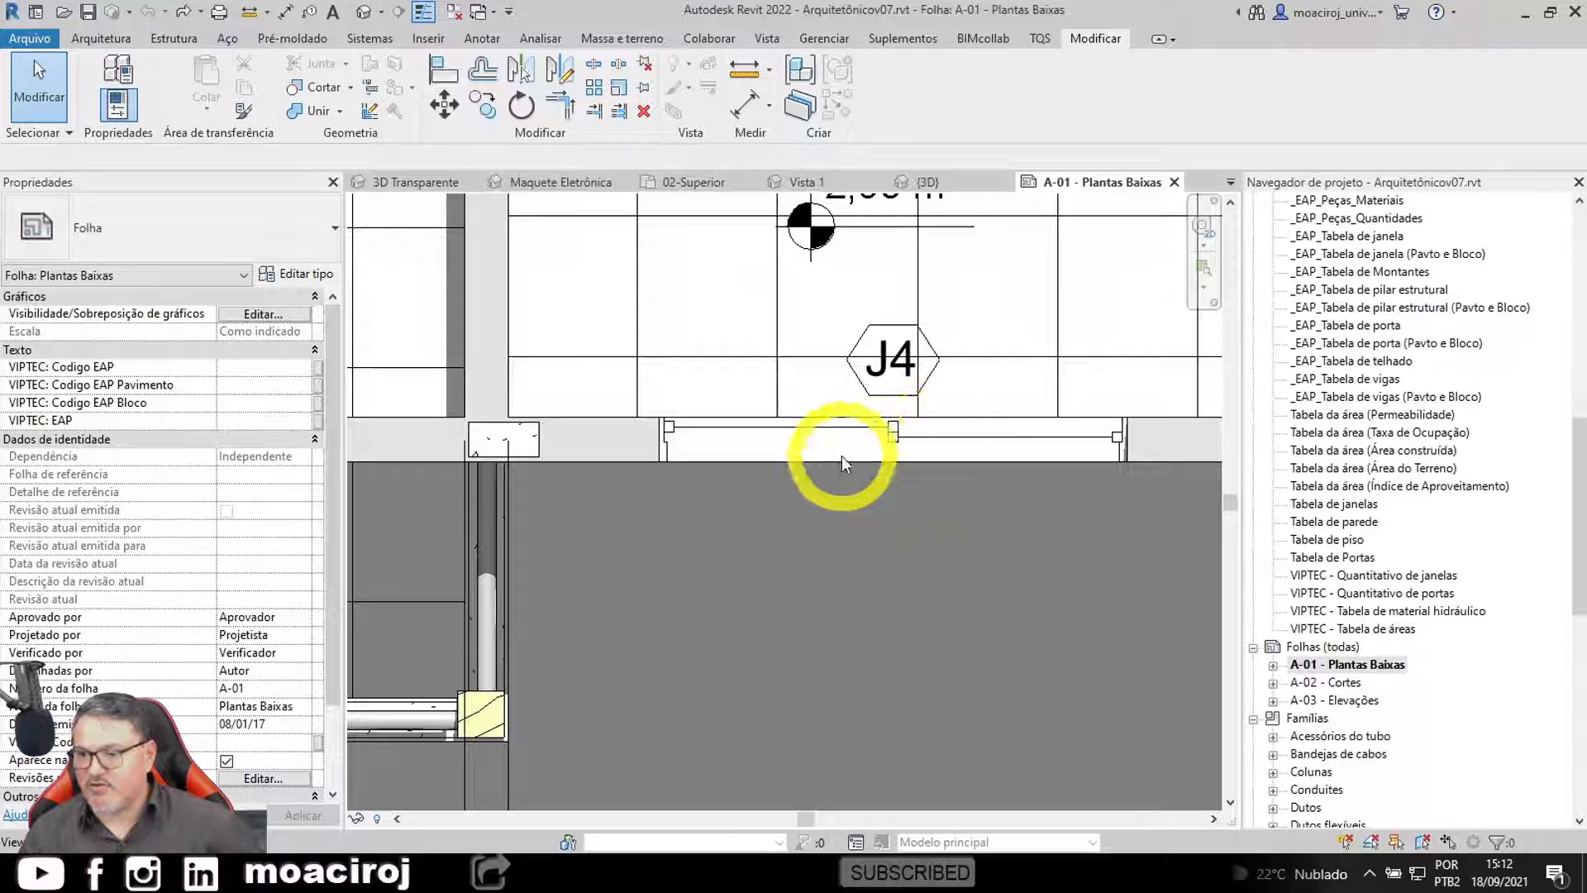
{"action": "scroll", "coordinate": [842, 455], "scroll_direction": "down", "scroll_amount": 3}
{"action": "middle_click_drag", "start_coordinate": [702, 514], "coordinate": [868, 567]}
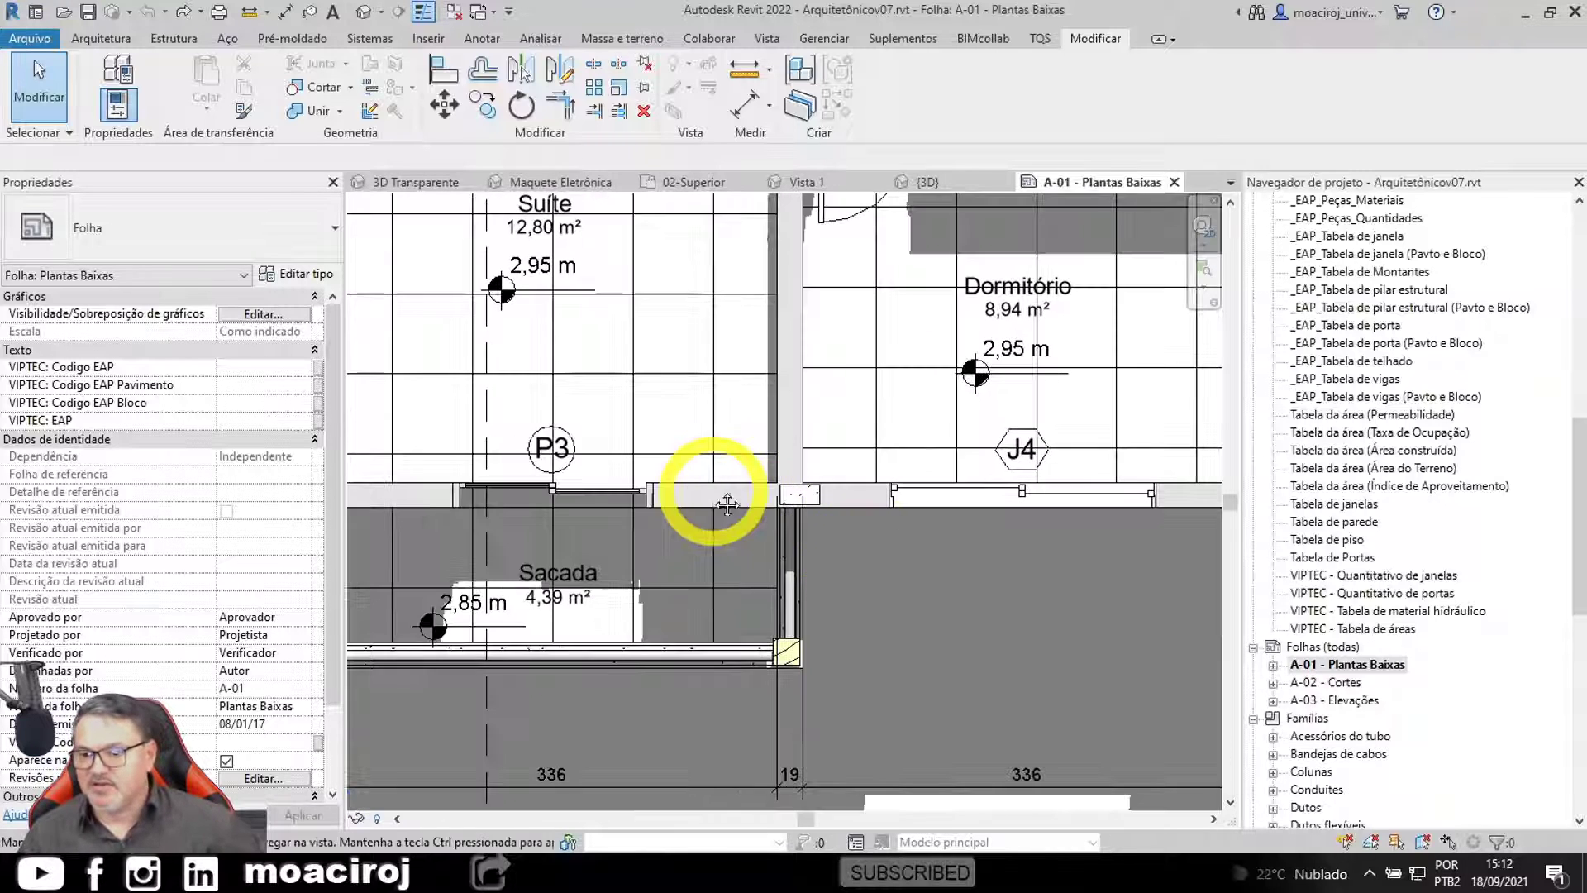
{"action": "middle_click_drag", "start_coordinate": [727, 505], "coordinate": [868, 585]}
{"action": "middle_click_drag", "start_coordinate": [914, 418], "coordinate": [673, 629]}
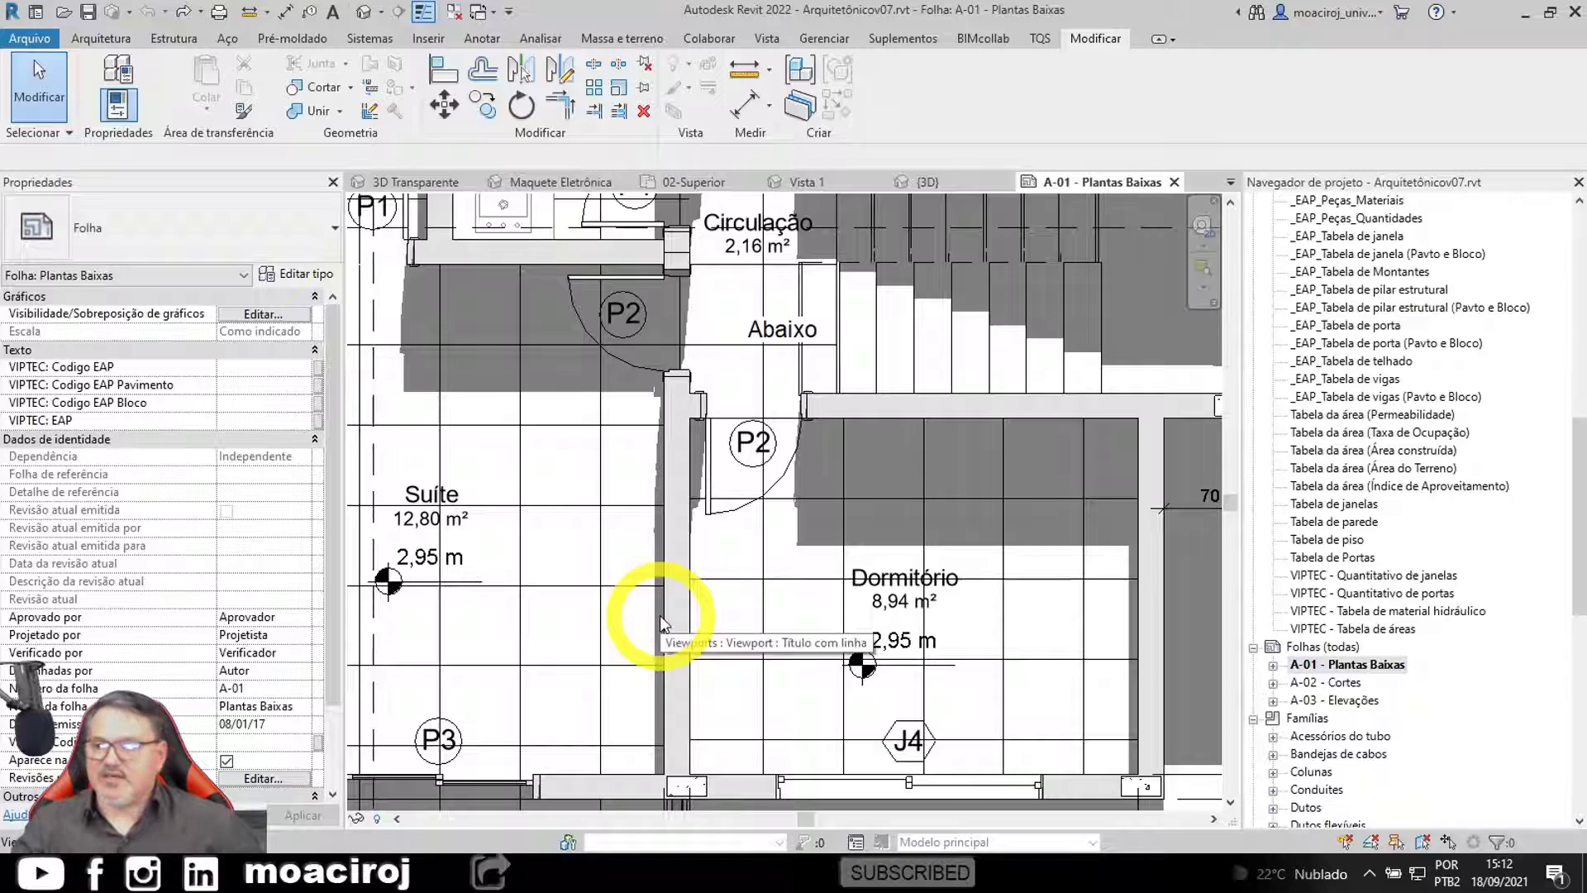
Step: Examine the P1 and P2 door tags and the J3 window by the stairs on the 02-Superior plan
{"action": "scroll", "coordinate": [660, 615], "scroll_direction": "down", "scroll_amount": 2}
{"action": "middle_click_drag", "start_coordinate": [659, 615], "coordinate": [969, 588]}
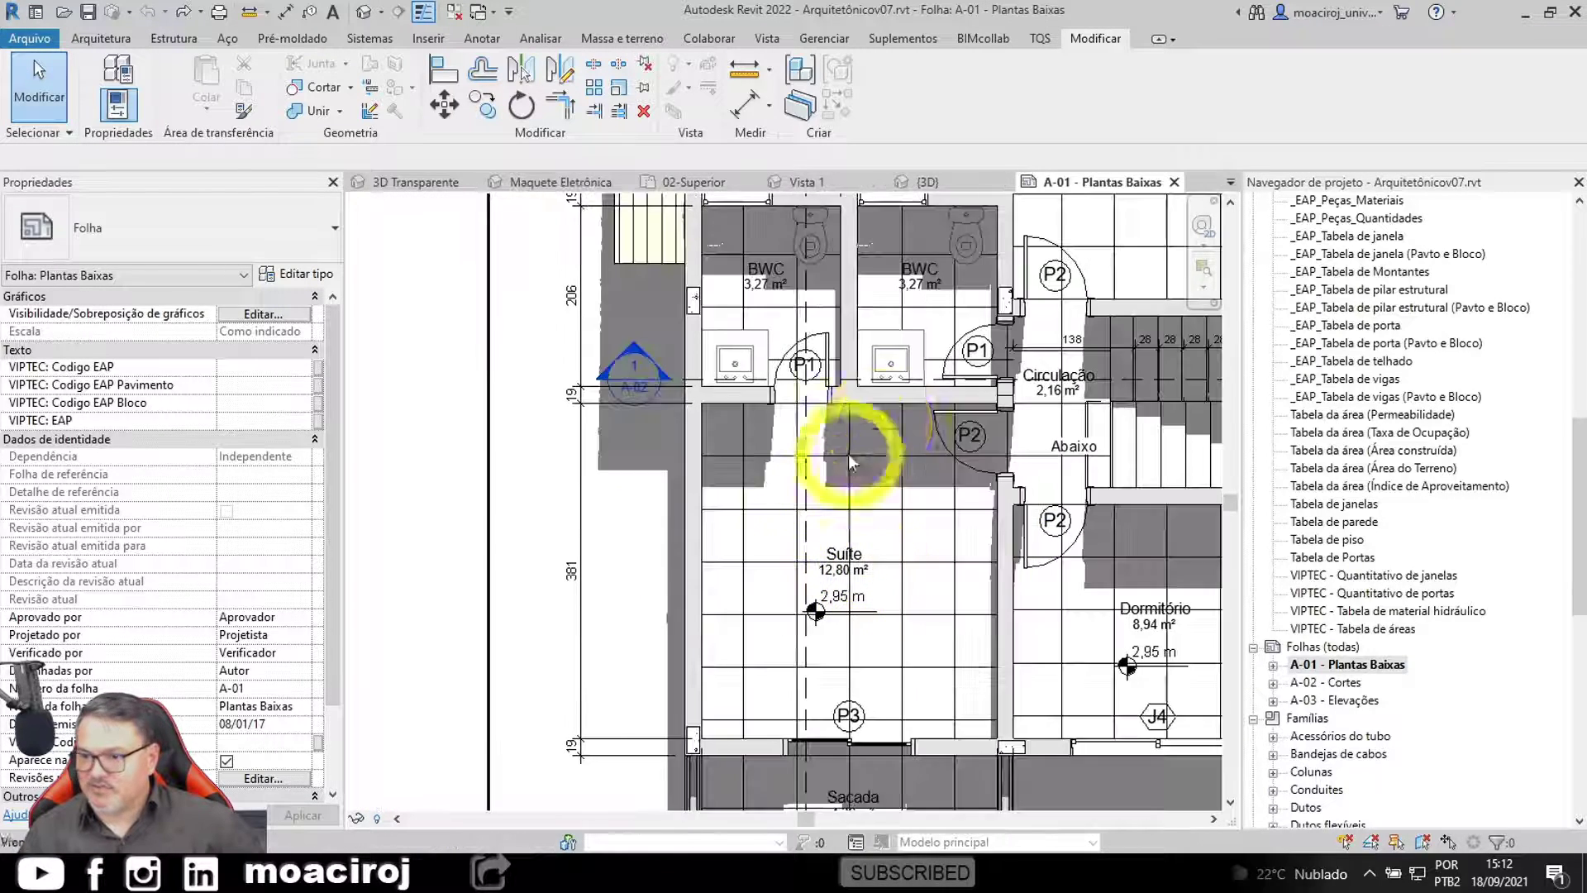
{"action": "middle_click_drag", "start_coordinate": [884, 447], "coordinate": [754, 525]}
{"action": "scroll", "coordinate": [909, 504], "scroll_direction": "up", "scroll_amount": 2}
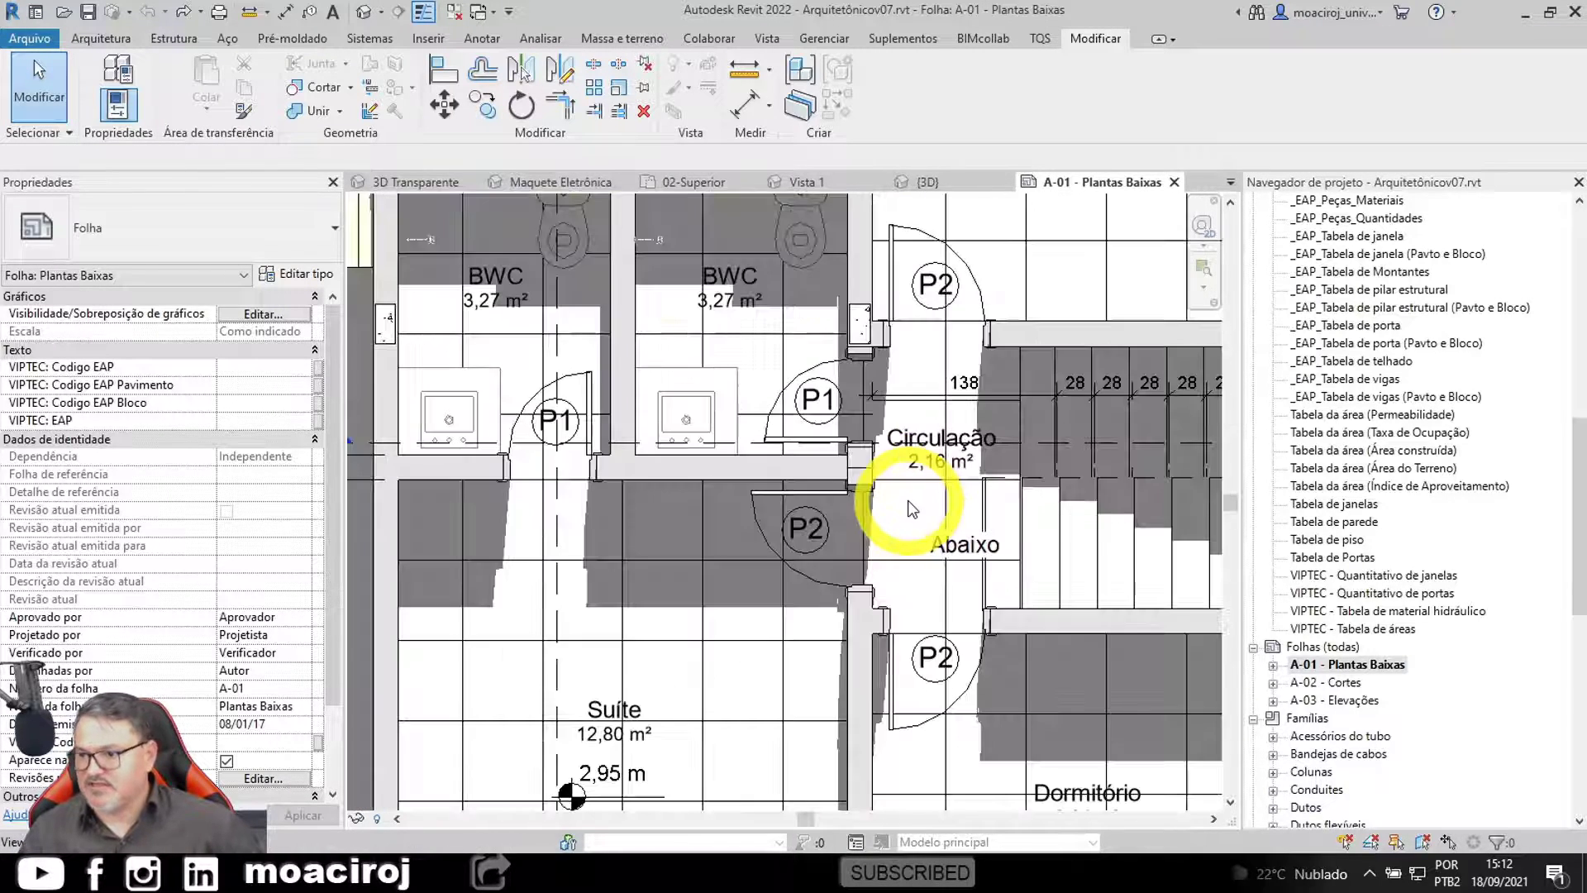
{"action": "scroll", "coordinate": [909, 501], "scroll_direction": "down", "scroll_amount": 2}
{"action": "middle_click_drag", "start_coordinate": [909, 501], "coordinate": [693, 524]}
{"action": "scroll", "coordinate": [970, 538], "scroll_direction": "up", "scroll_amount": 2}
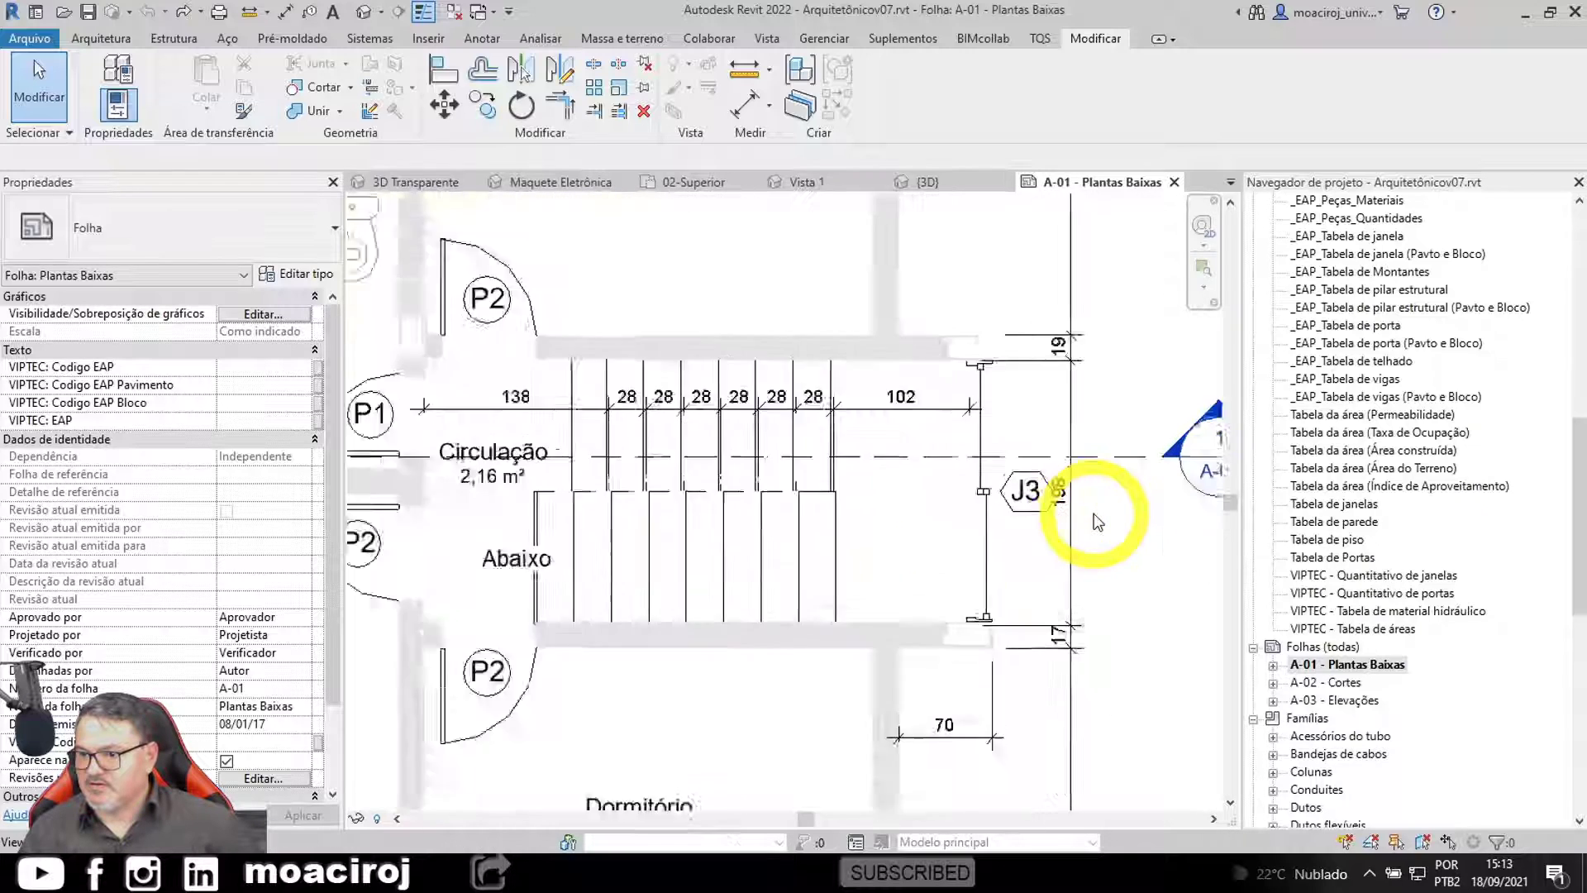
{"action": "scroll", "coordinate": [713, 535], "scroll_direction": "down", "scroll_amount": 2}
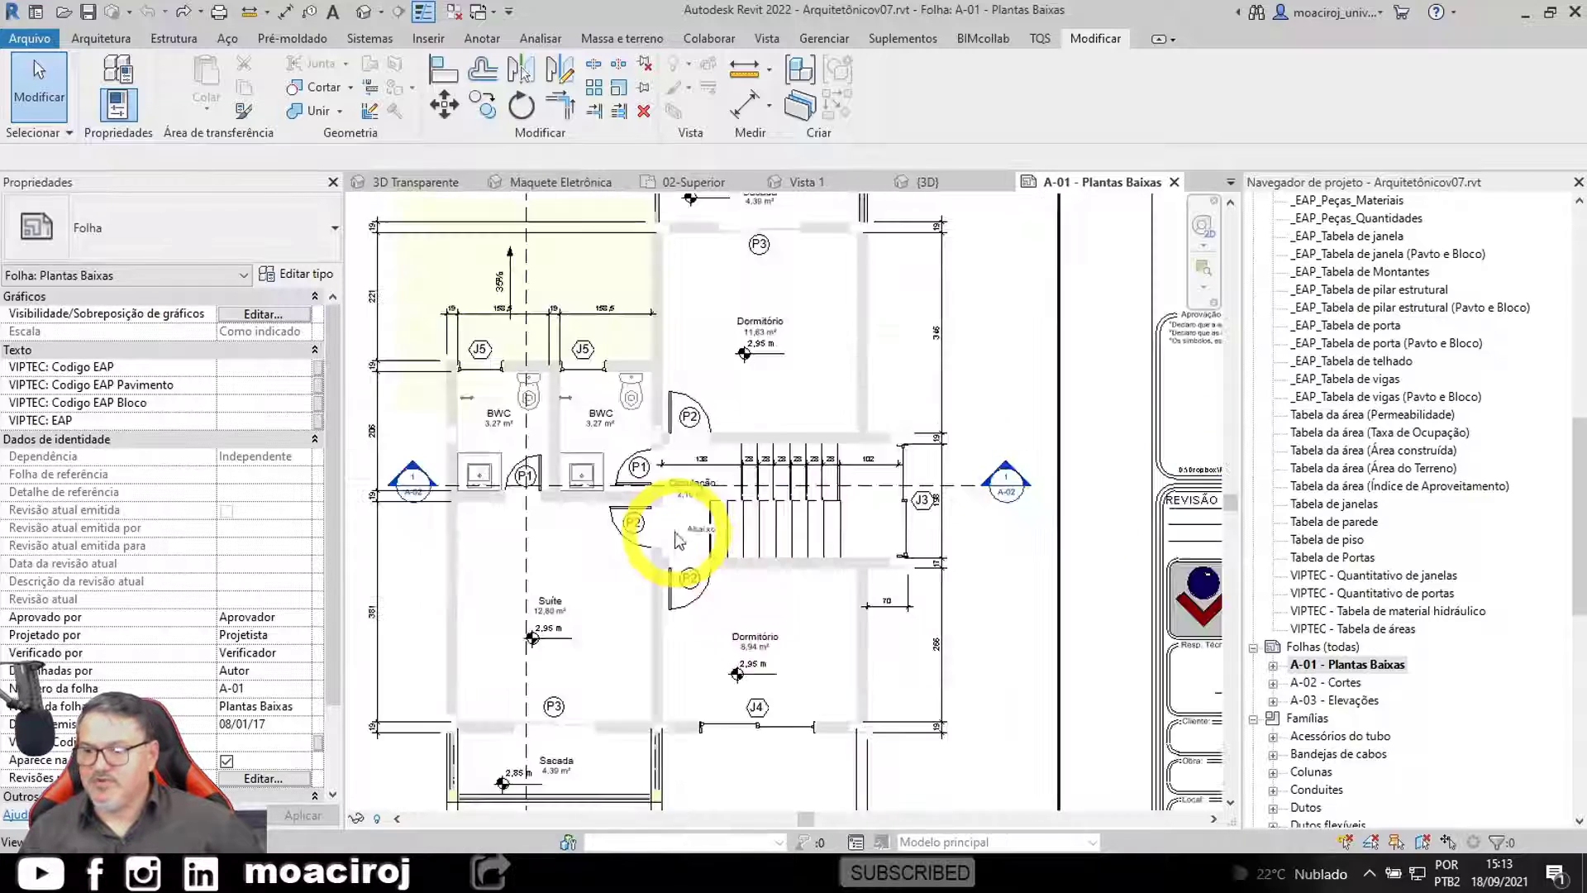
Step: Examine the 01-Térreo ground-floor plan beside the 02-Superior plan on the sheet
{"action": "middle_click_drag", "start_coordinate": [738, 542], "coordinate": [1050, 458]}
{"action": "scroll", "coordinate": [652, 468], "scroll_direction": "down", "scroll_amount": 2}
{"action": "middle_click_drag", "start_coordinate": [808, 516], "coordinate": [972, 551]}
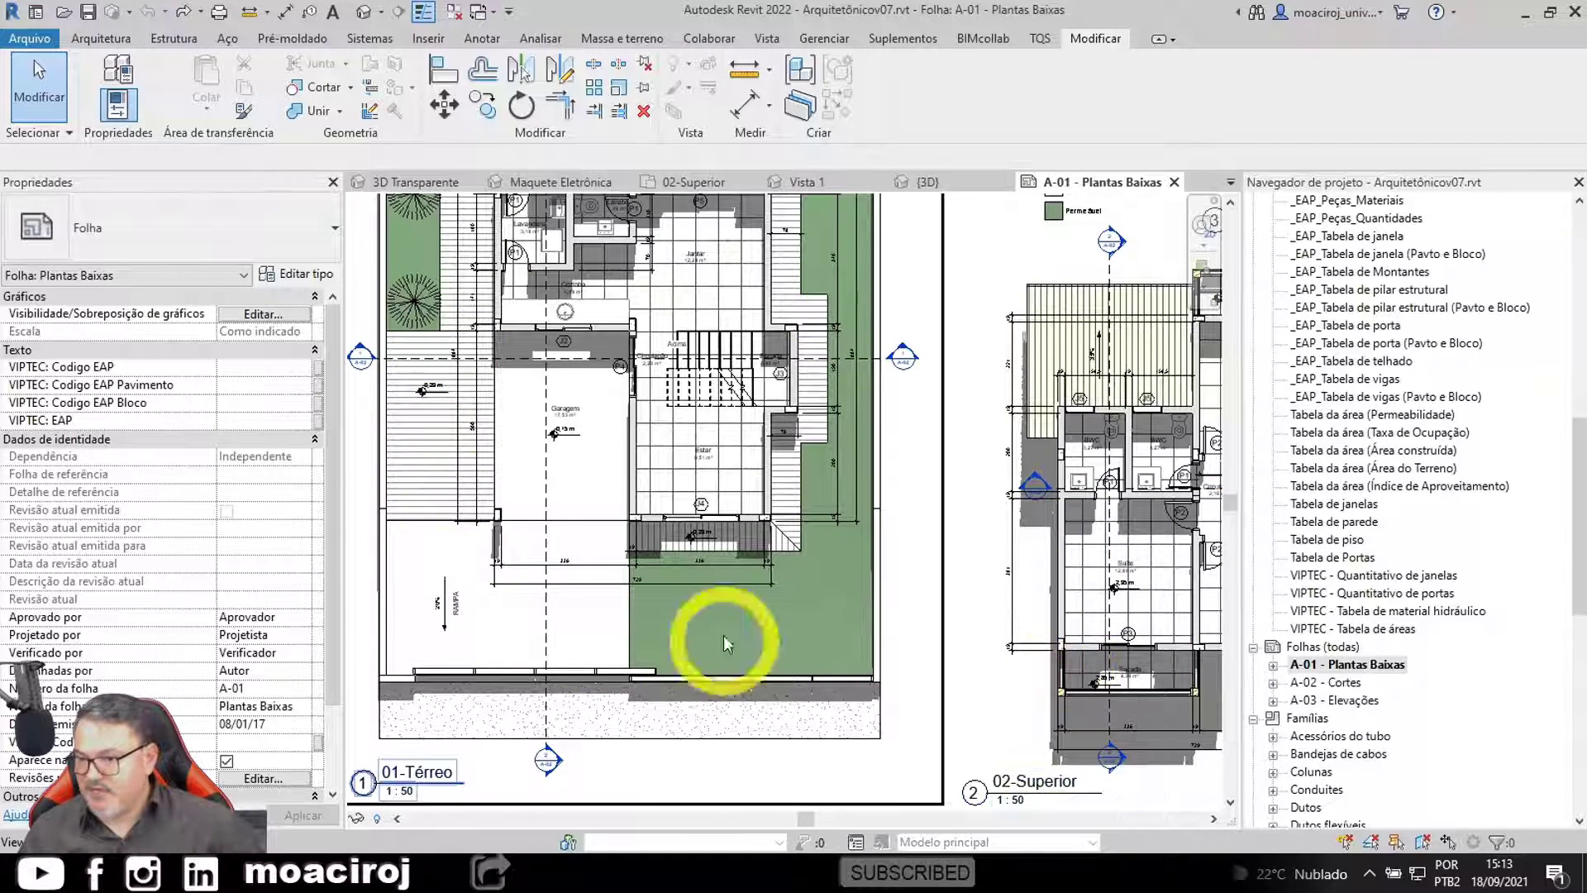
{"action": "middle_click_drag", "start_coordinate": [564, 531], "coordinate": [513, 521]}
{"action": "scroll", "coordinate": [592, 485], "scroll_direction": "down", "scroll_amount": 4}
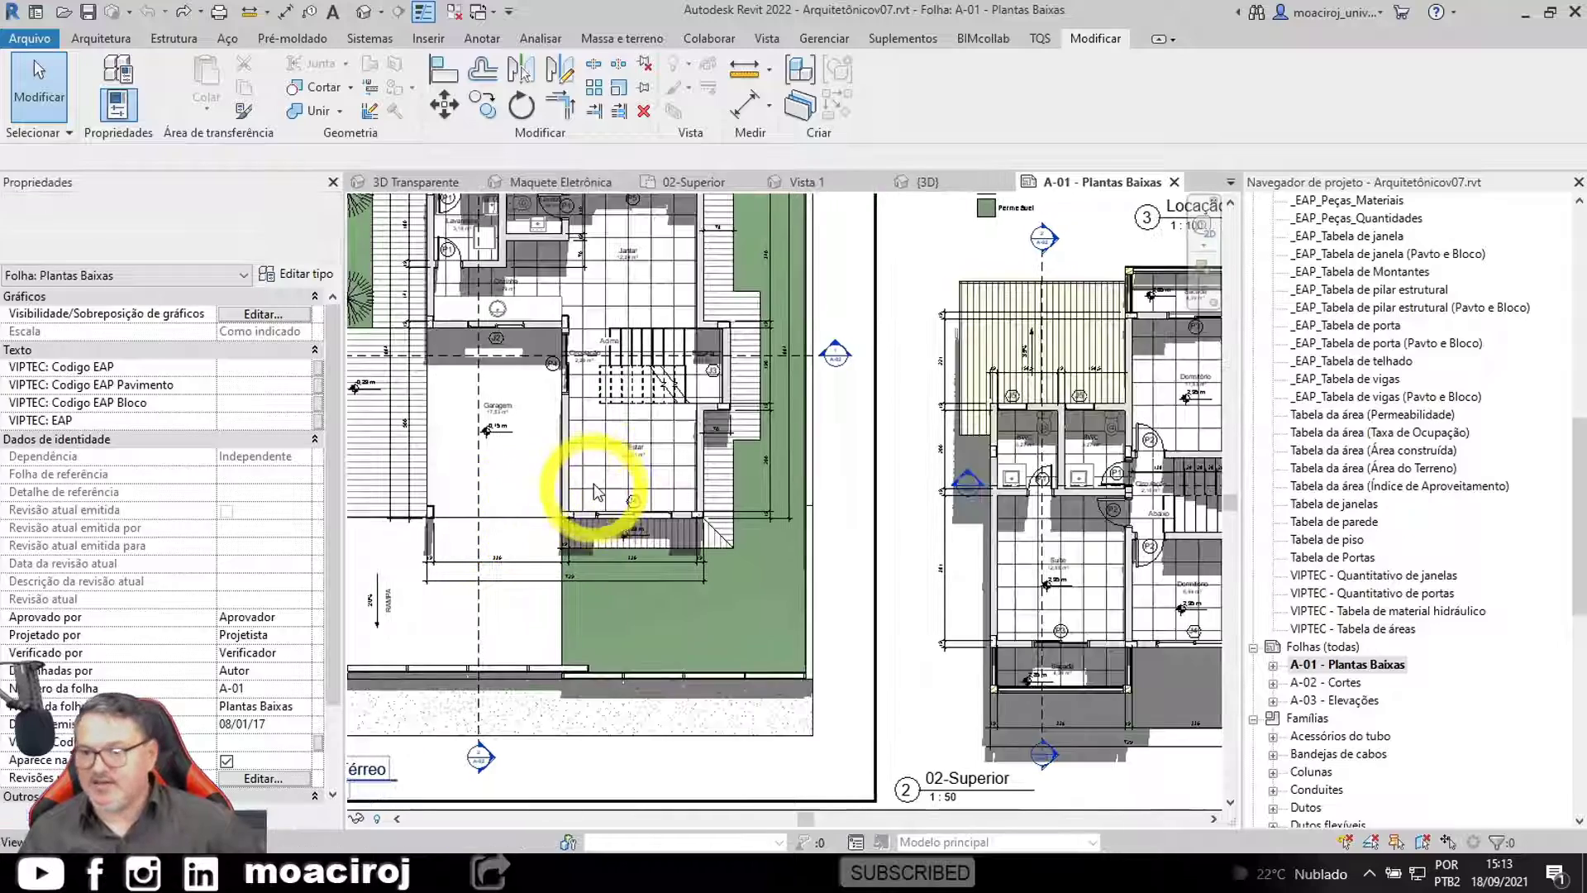
Step: Compare the door references in the Tabela de Portas on sheet A-01, returning to the full sheet
{"action": "scroll", "coordinate": [594, 444], "scroll_direction": "down", "scroll_amount": 2}
{"action": "middle_click_drag", "start_coordinate": [593, 446], "coordinate": [597, 748]}
{"action": "scroll", "coordinate": [482, 530], "scroll_direction": "up", "scroll_amount": 5}
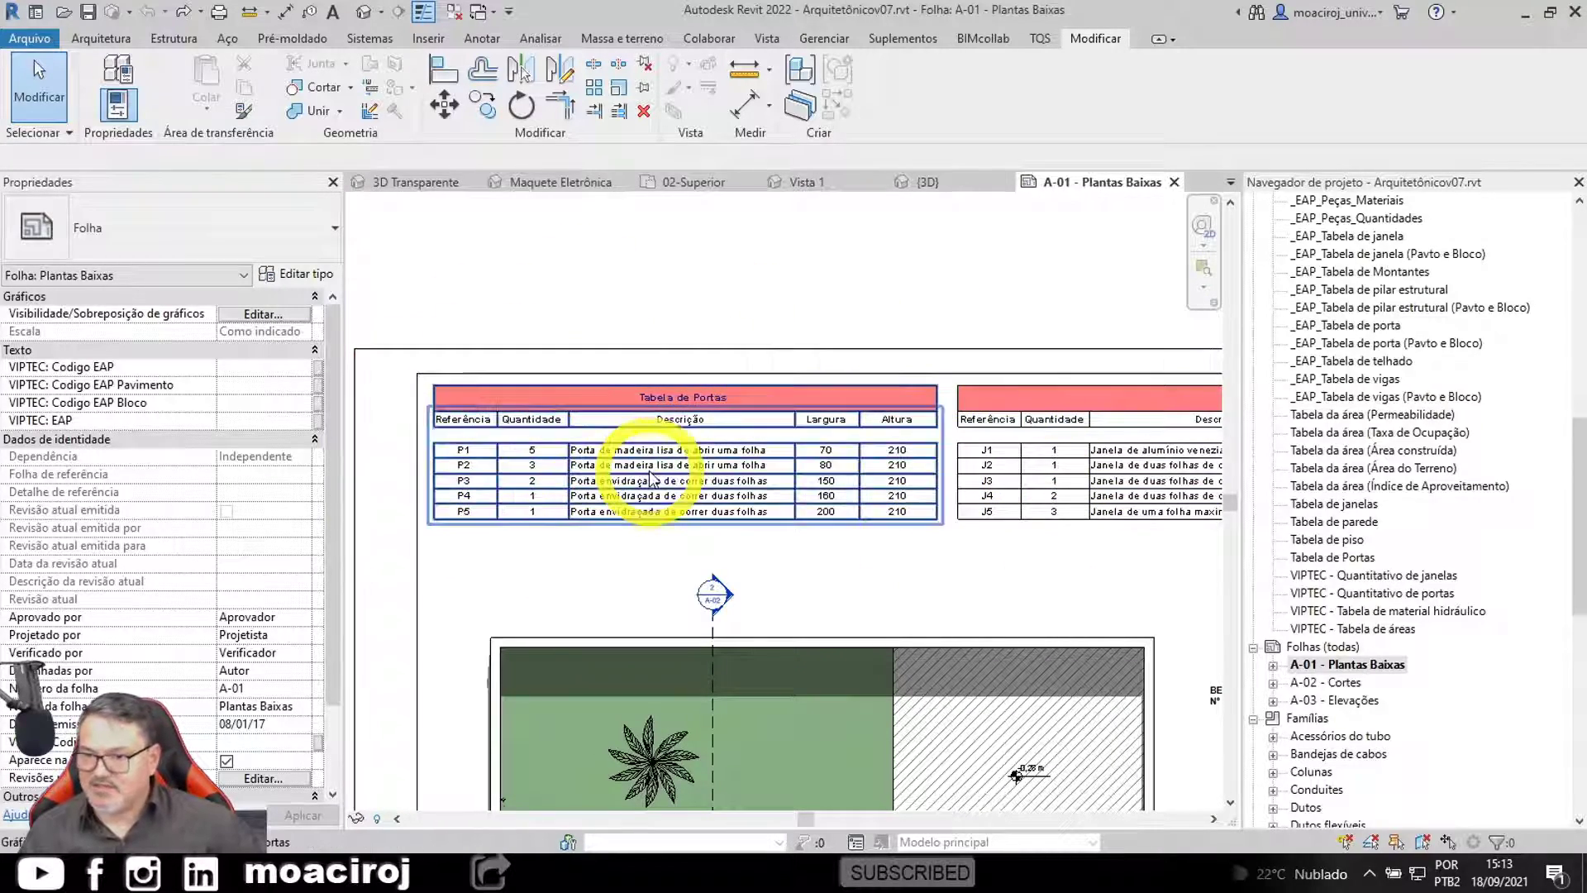
{"action": "scroll", "coordinate": [829, 516], "scroll_direction": "down", "scroll_amount": 1}
{"action": "middle_click_drag", "start_coordinate": [814, 505], "coordinate": [513, 314]}
{"action": "scroll", "coordinate": [618, 388], "scroll_direction": "down", "scroll_amount": 4}
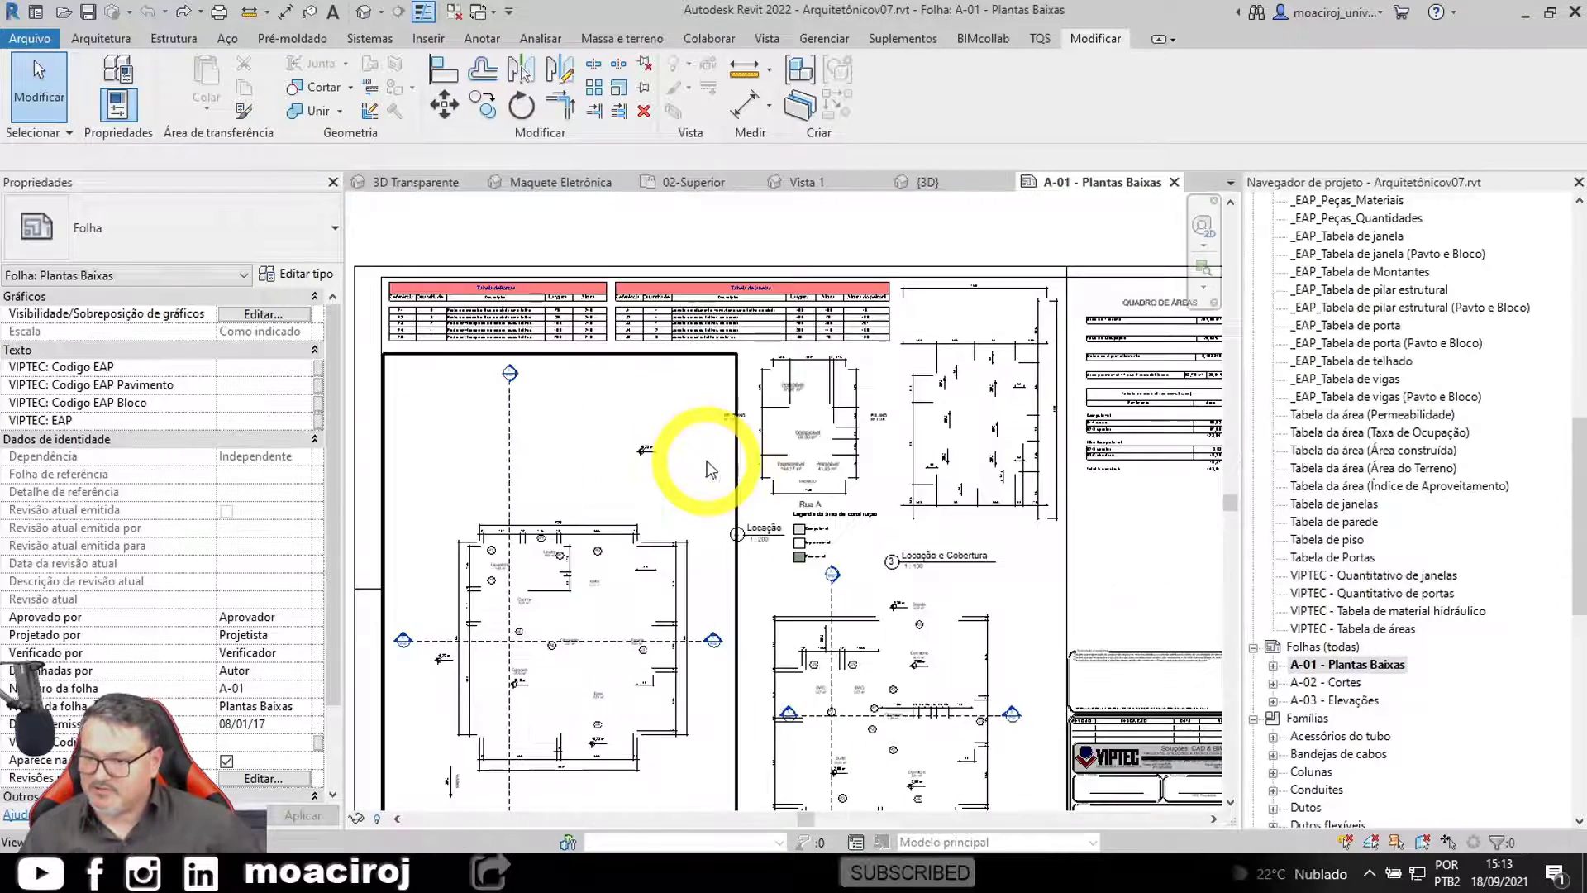
{"action": "middle_click_drag", "start_coordinate": [713, 468], "coordinate": [668, 401]}
{"action": "scroll", "coordinate": [668, 401], "scroll_direction": "down", "scroll_amount": 5}
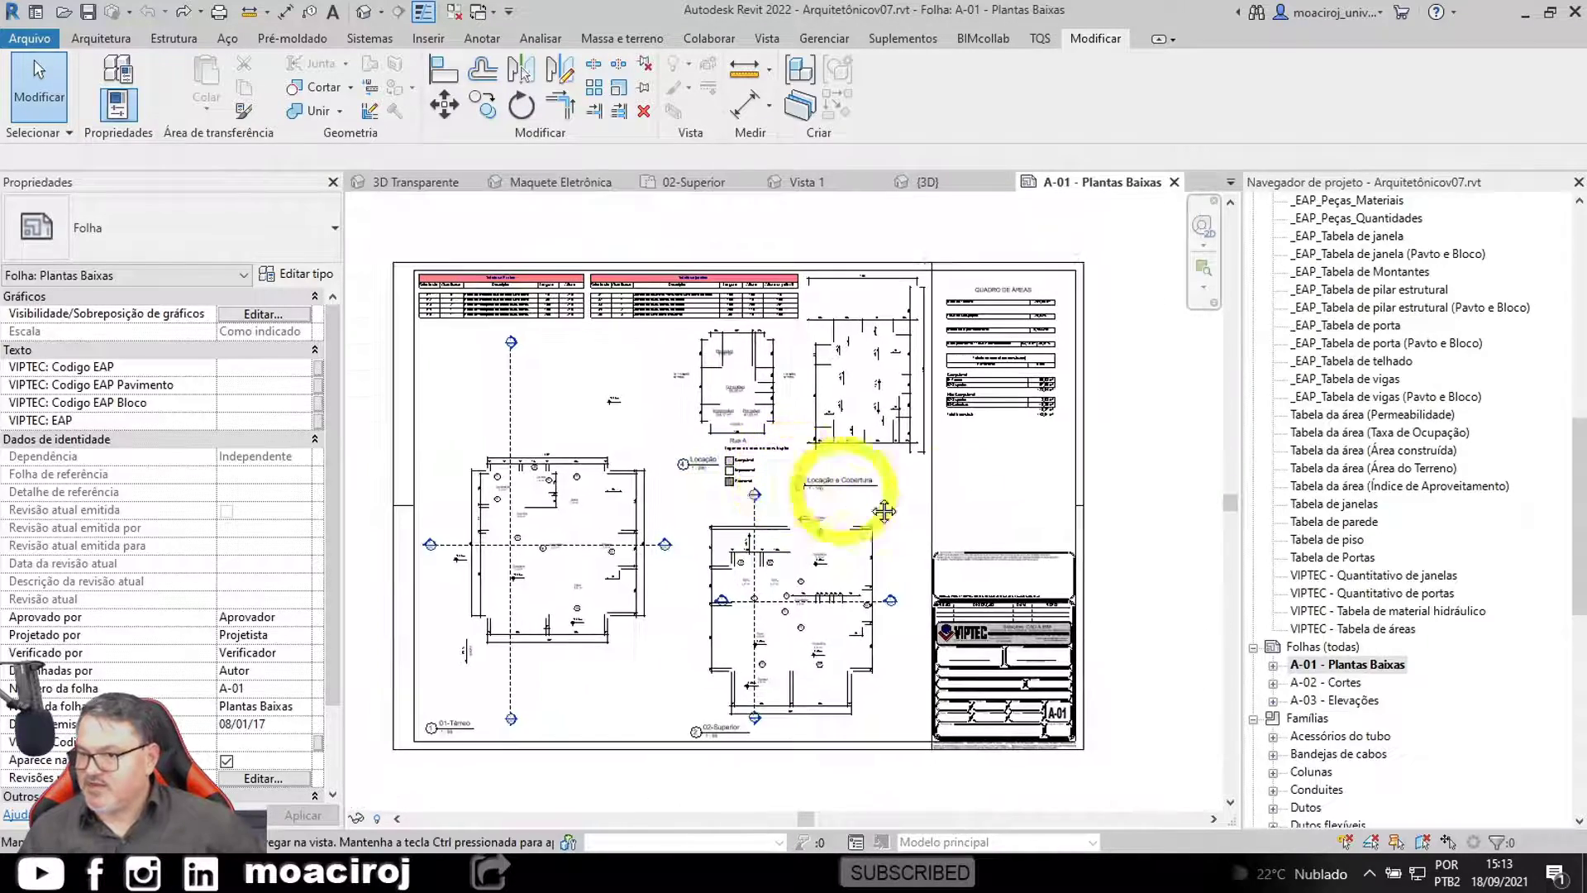
Step: Open the 3D Complementares view, followed by the {3D} view, and examine the house's side wall
{"action": "left_click_drag", "start_coordinate": [1583, 529], "coordinate": [1583, 293]}
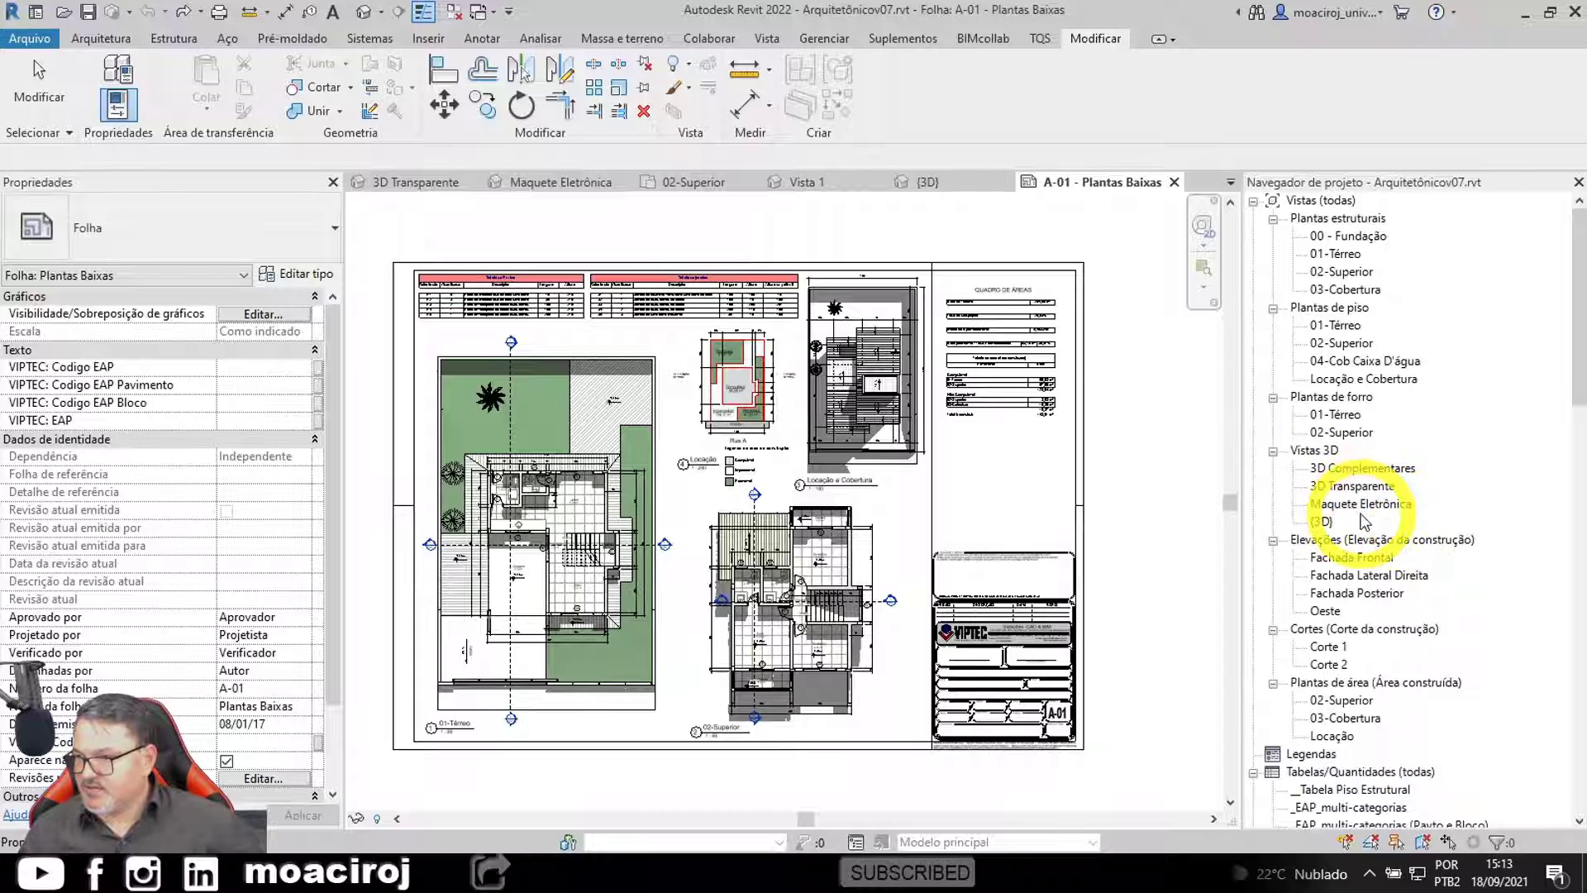
{"action": "left_click", "coordinate": [1353, 469]}
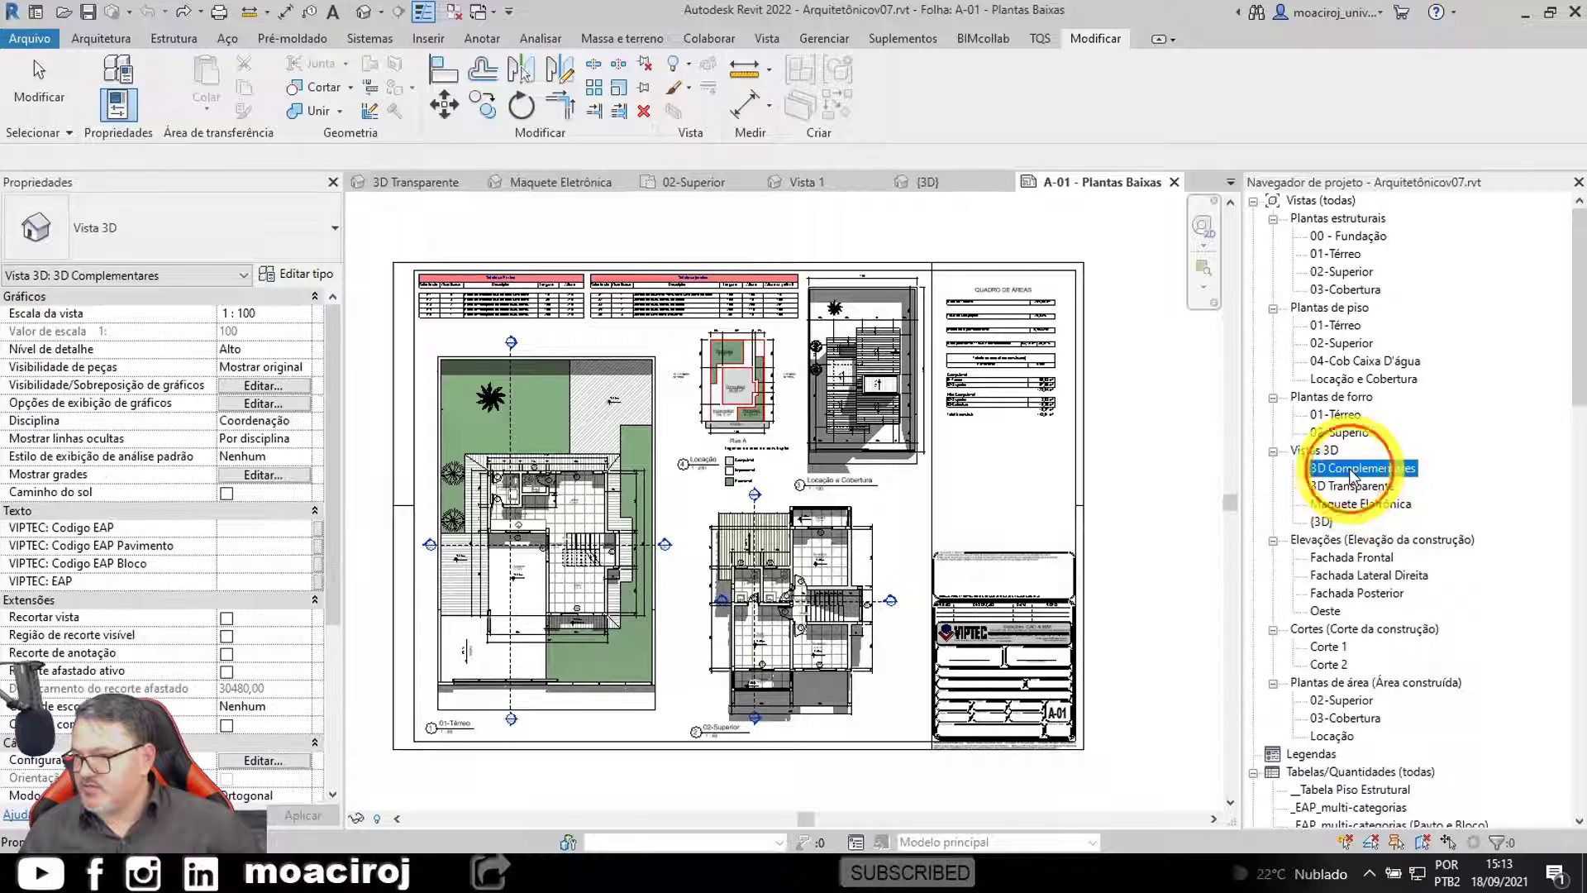
{"action": "double_click", "coordinate": [1351, 469]}
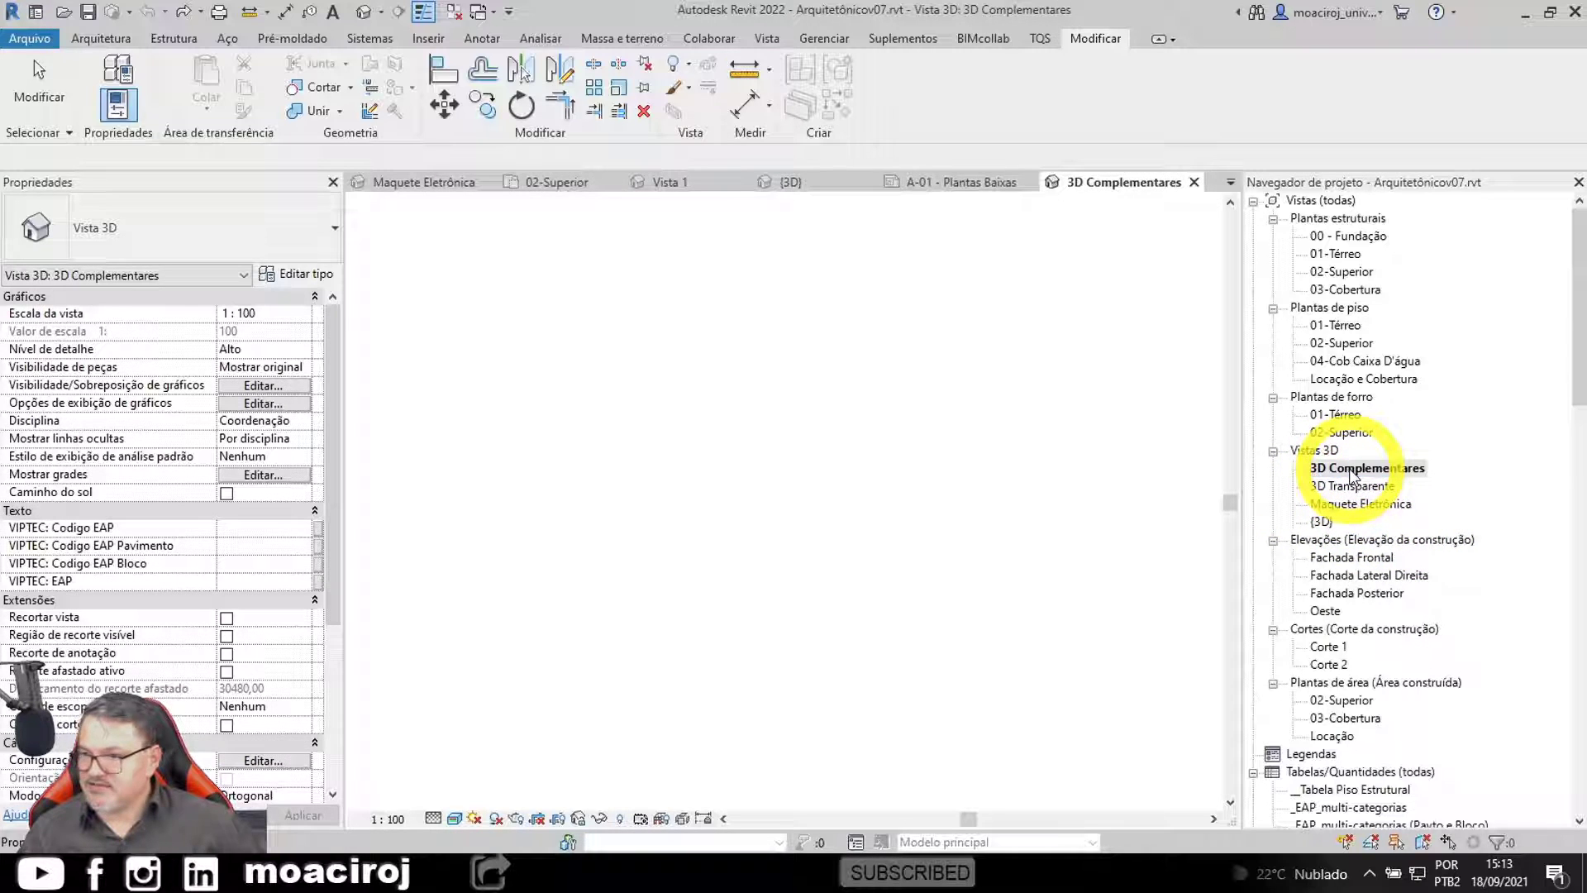
{"action": "double_click", "coordinate": [1322, 522]}
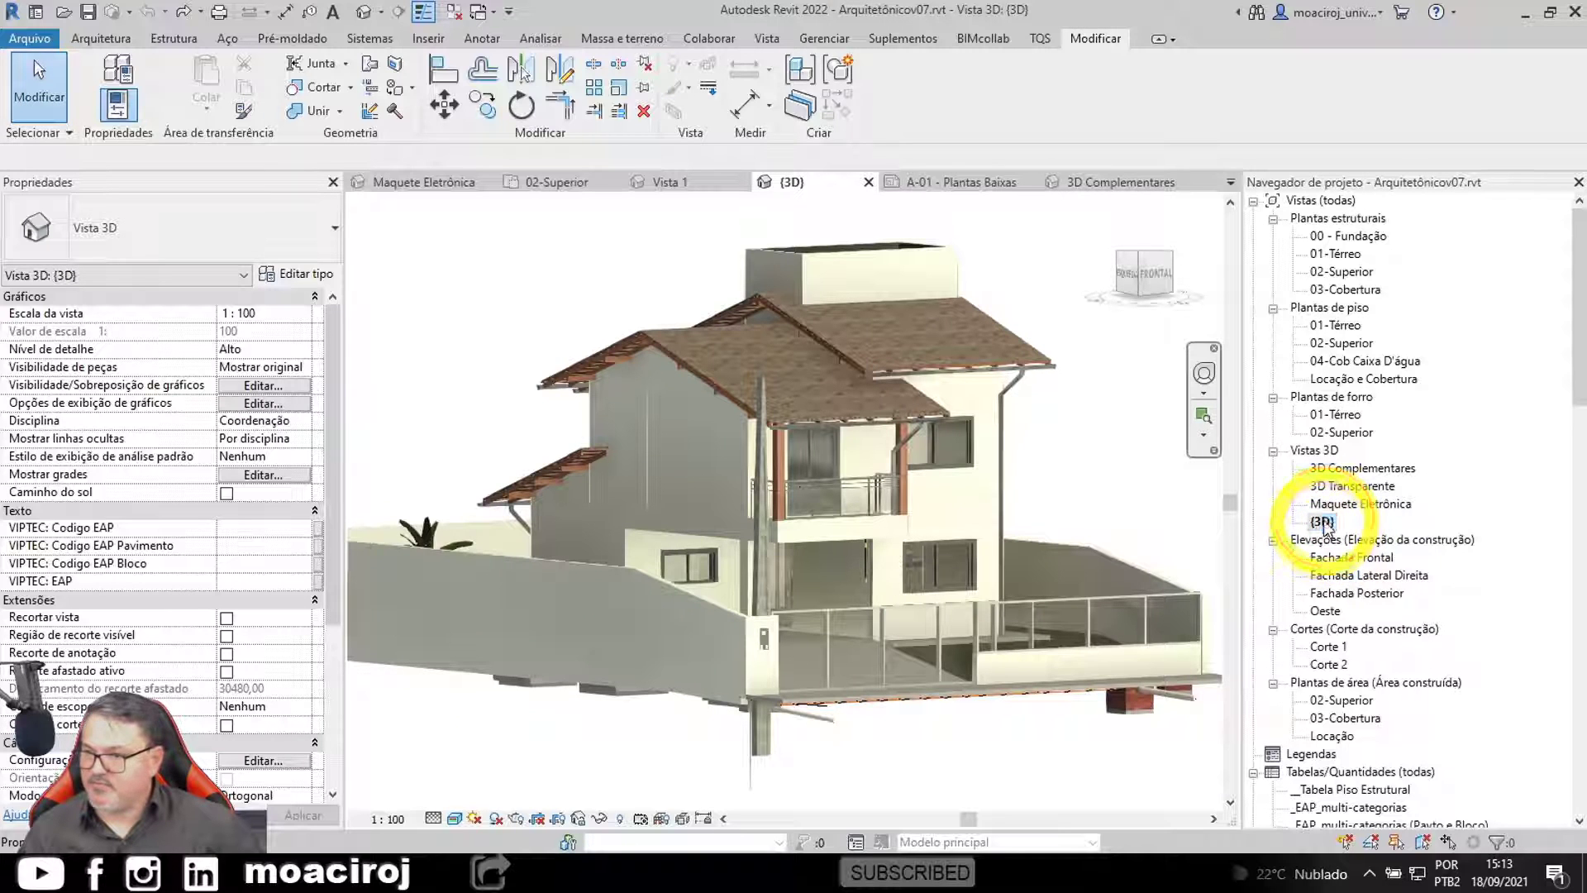
{"action": "middle_click_drag", "start_coordinate": [655, 521], "coordinate": [818, 435], "text": "shift"}
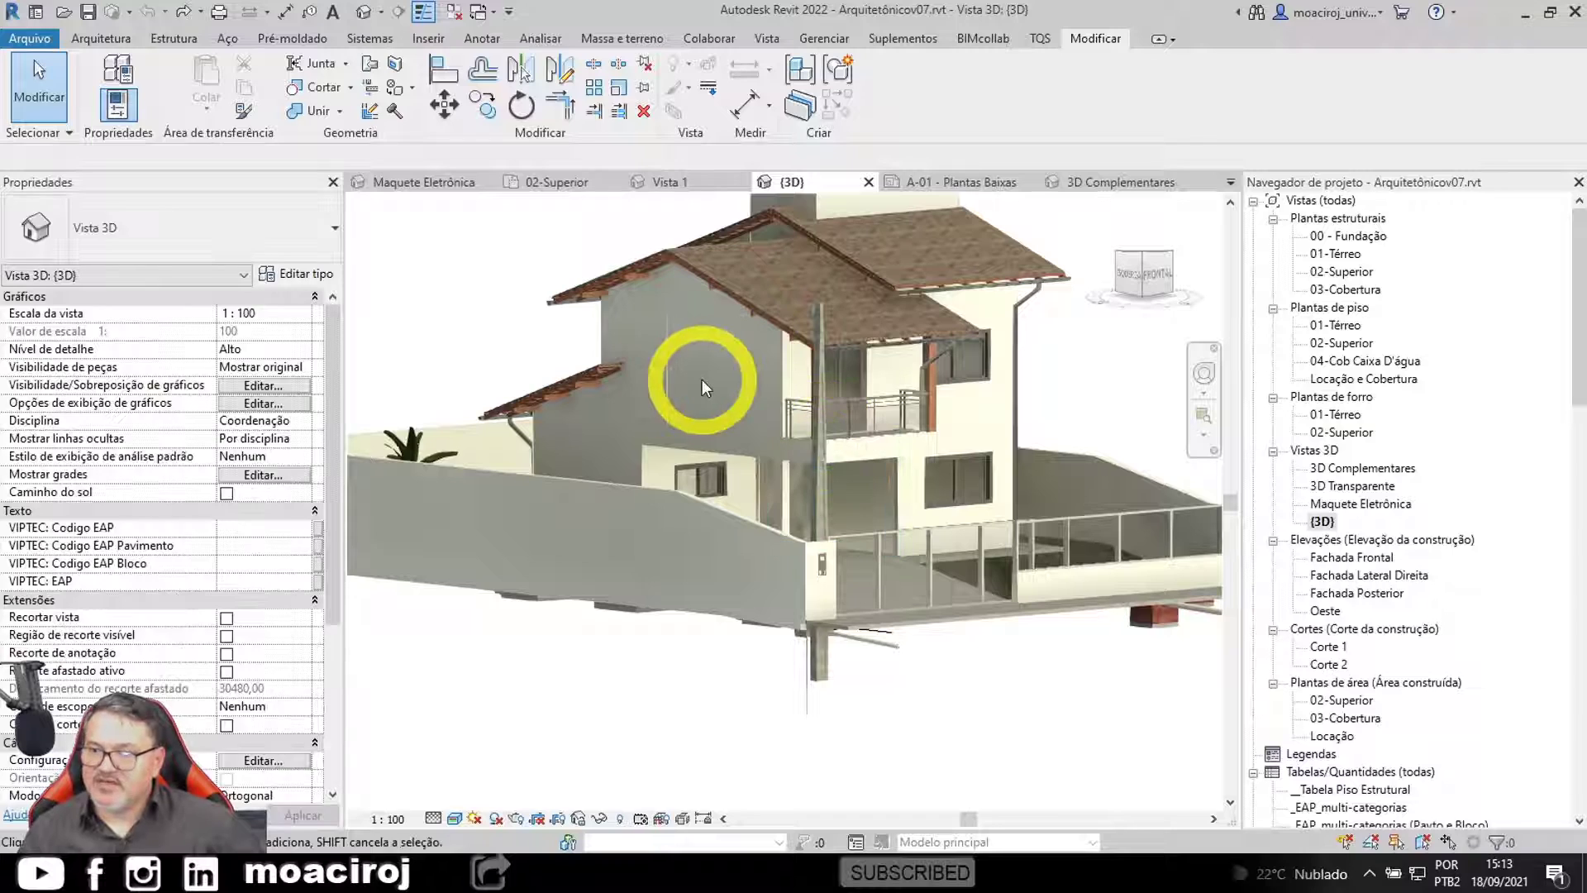
{"action": "middle_click_drag", "start_coordinate": [663, 438], "coordinate": [637, 370], "text": "shift"}
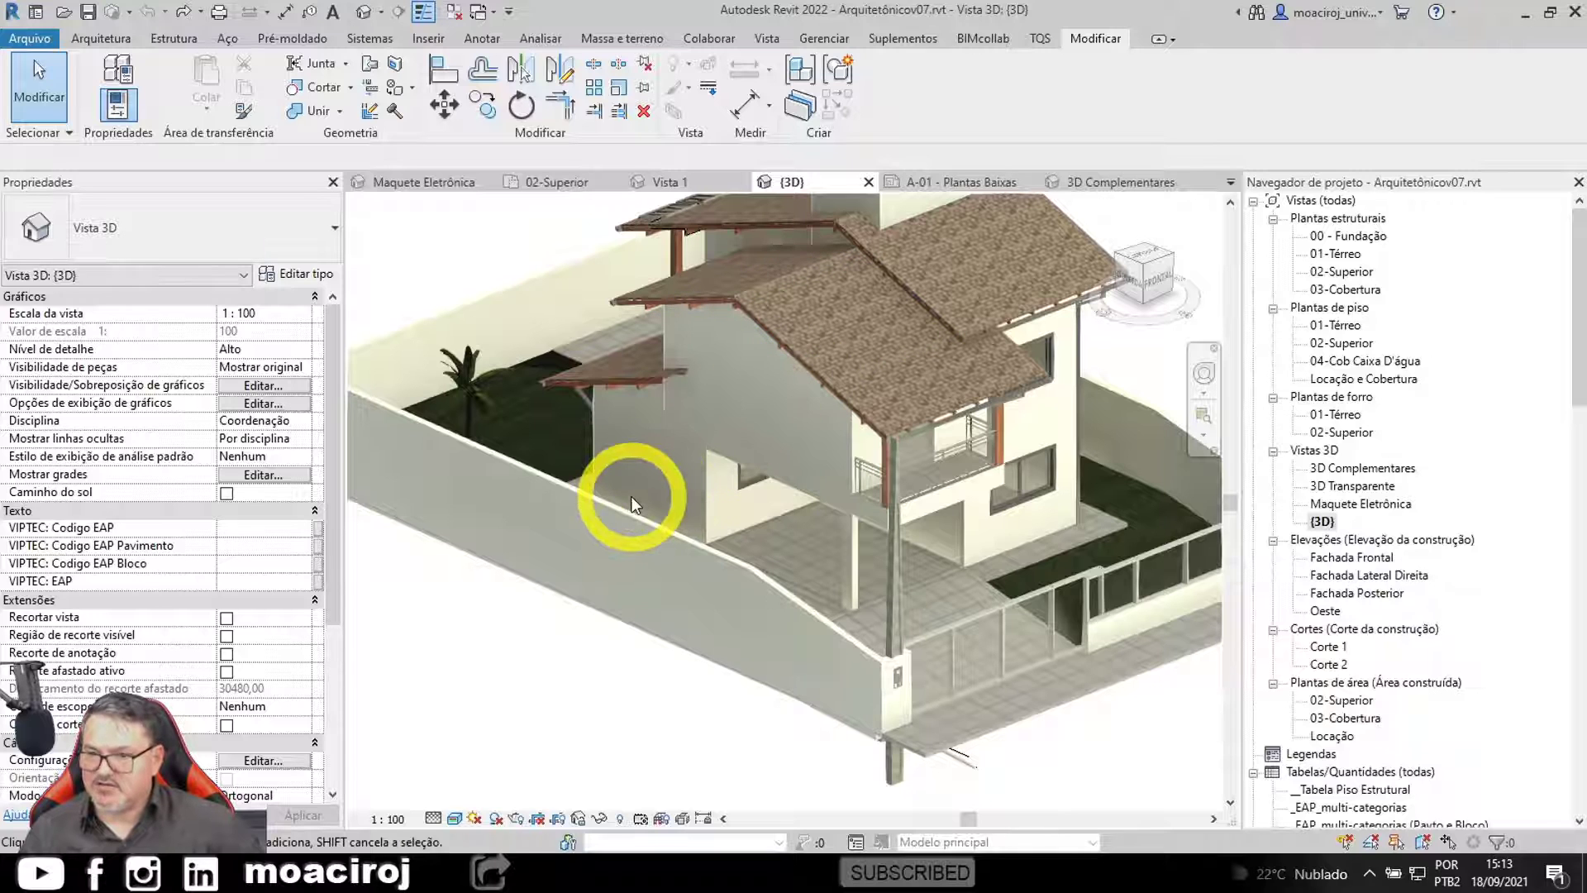
Step: From the Weiku library's Revit folder in File Explorer, load the two-leaf sliding window family "caixilho 02.2.01.002 - folha 02.2.01.020" into the open {3D} view
{"action": "left_click", "coordinate": [622, 869]}
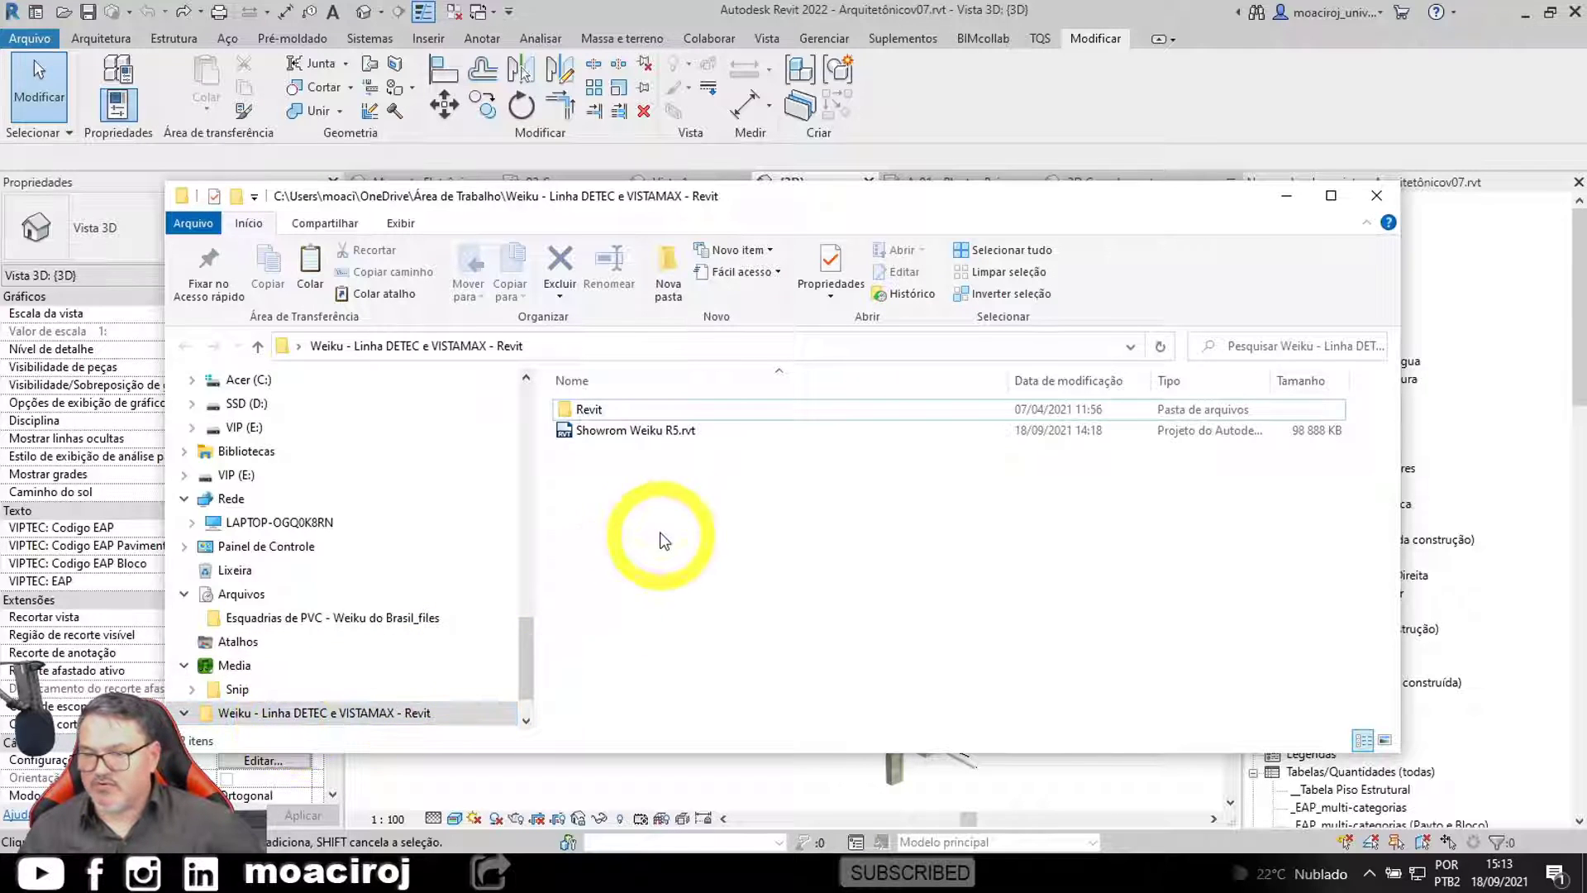
{"action": "double_click", "coordinate": [587, 411]}
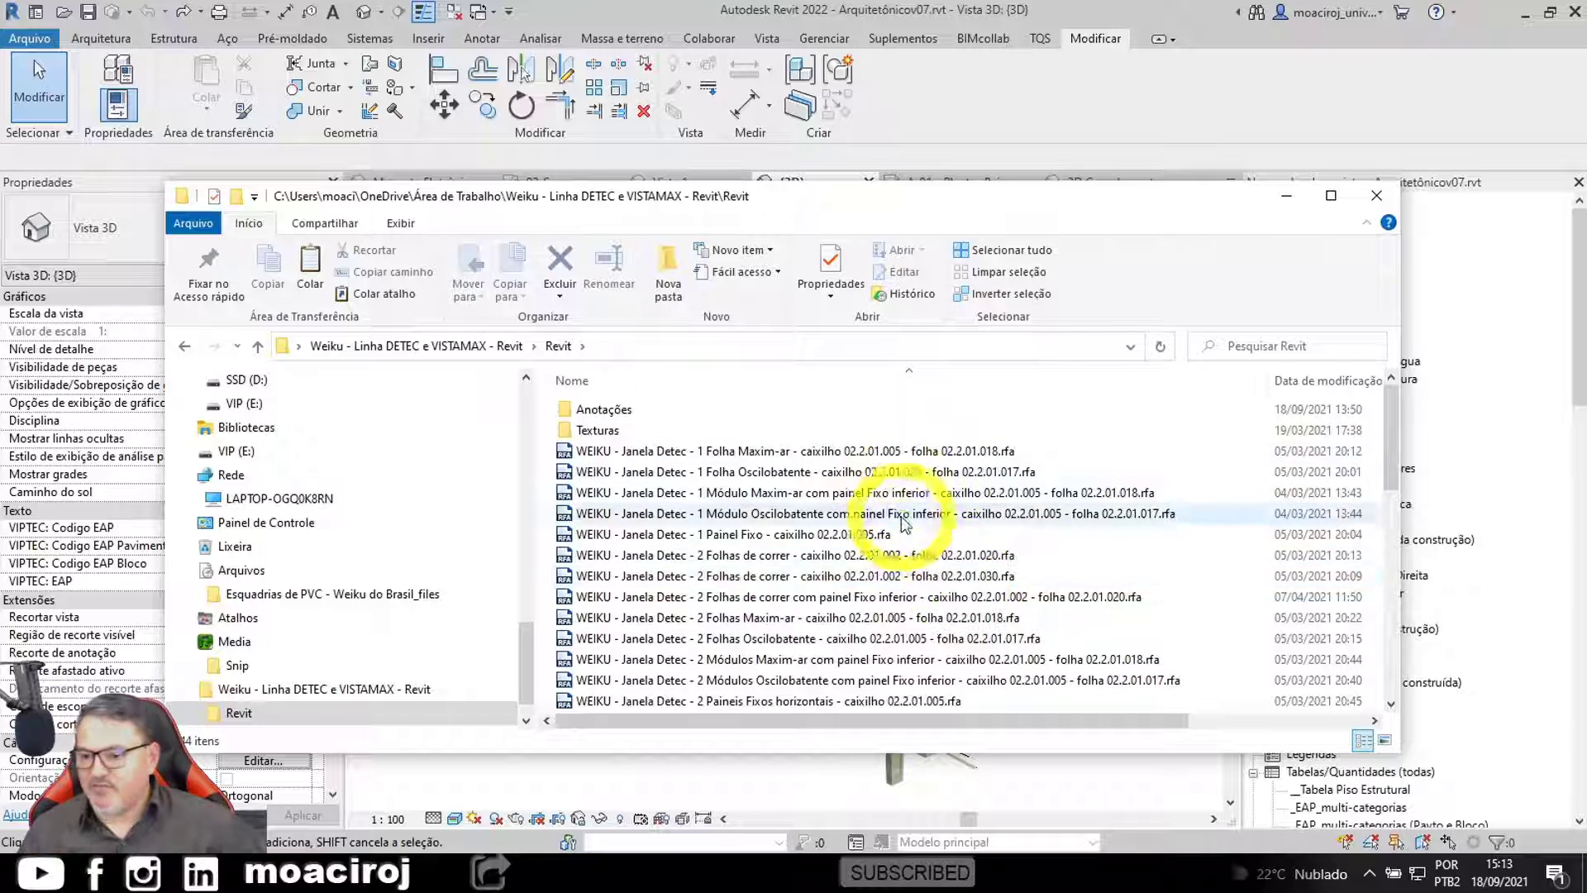
{"action": "left_click", "coordinate": [691, 562]}
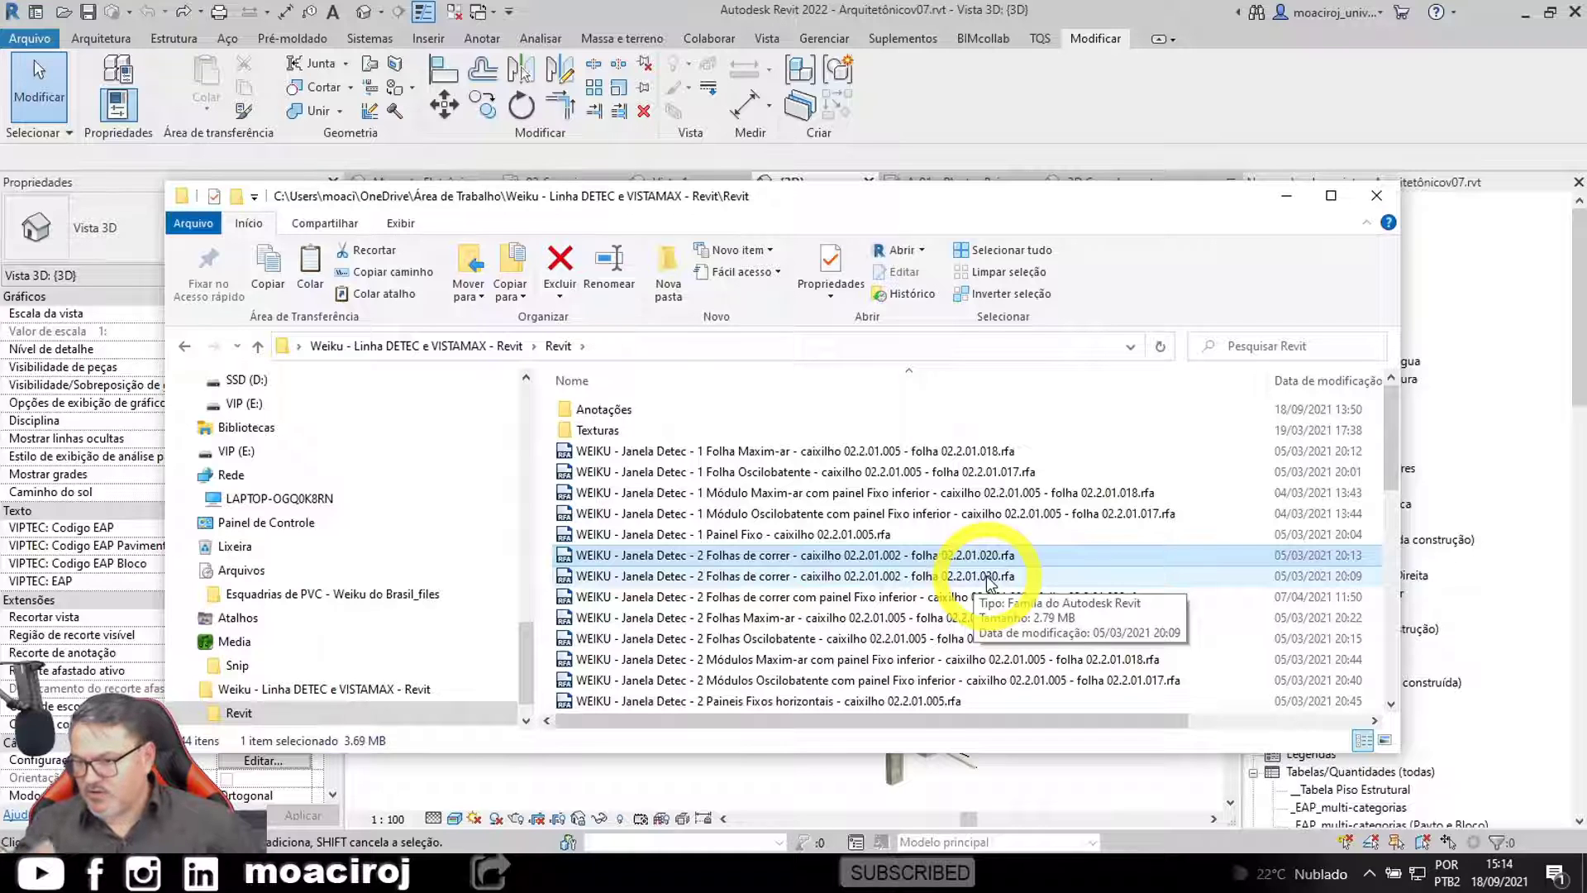
{"action": "left_click", "coordinate": [981, 559]}
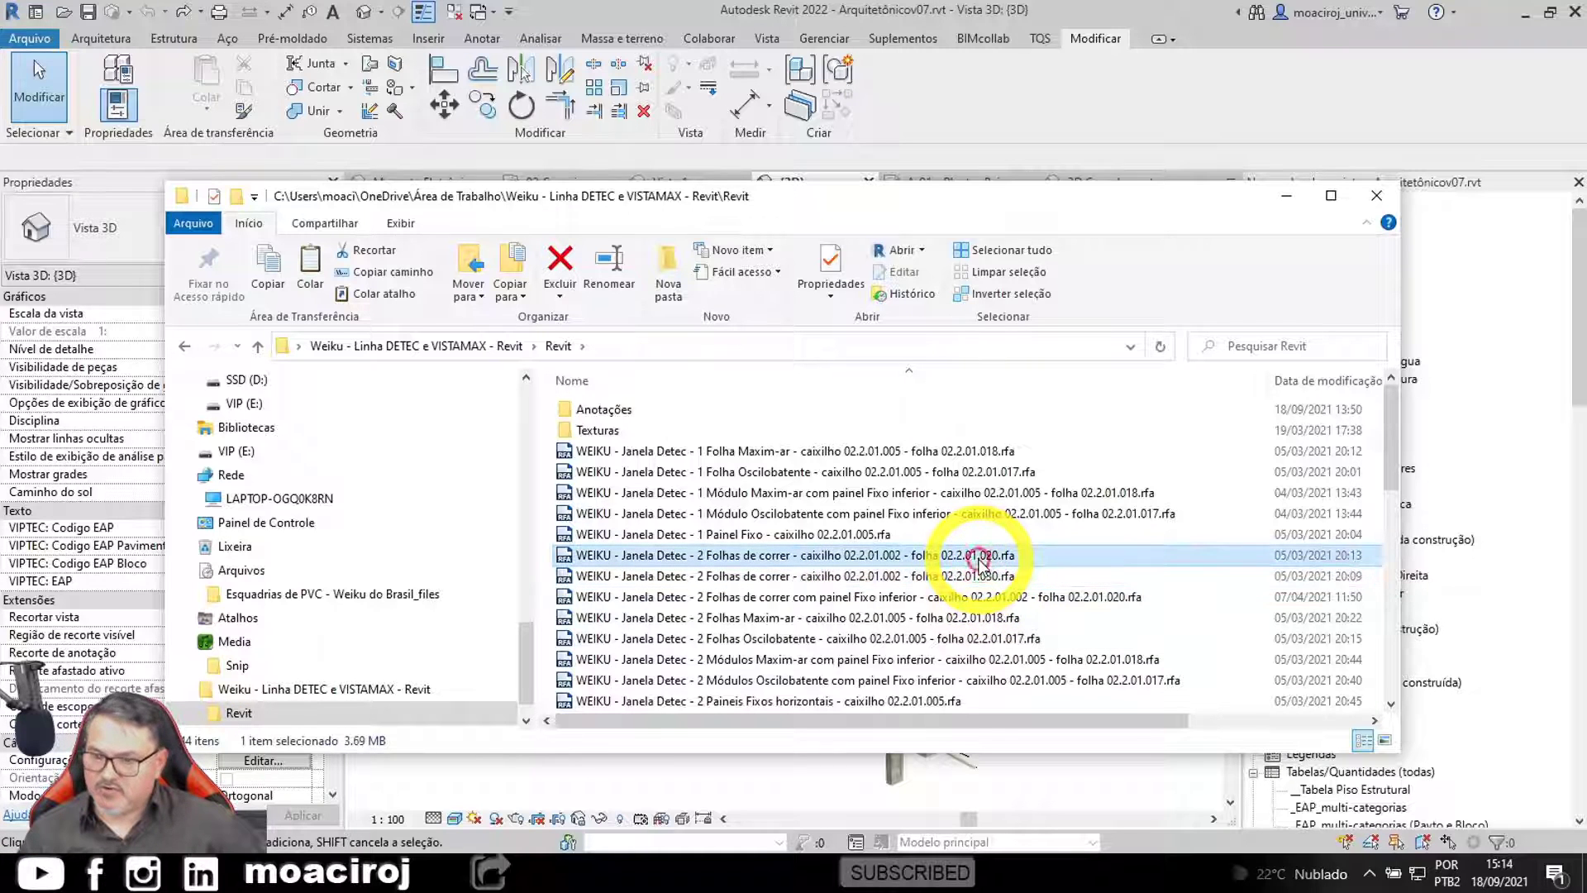
{"action": "left_click_drag", "start_coordinate": [1105, 207], "coordinate": [1273, 383]}
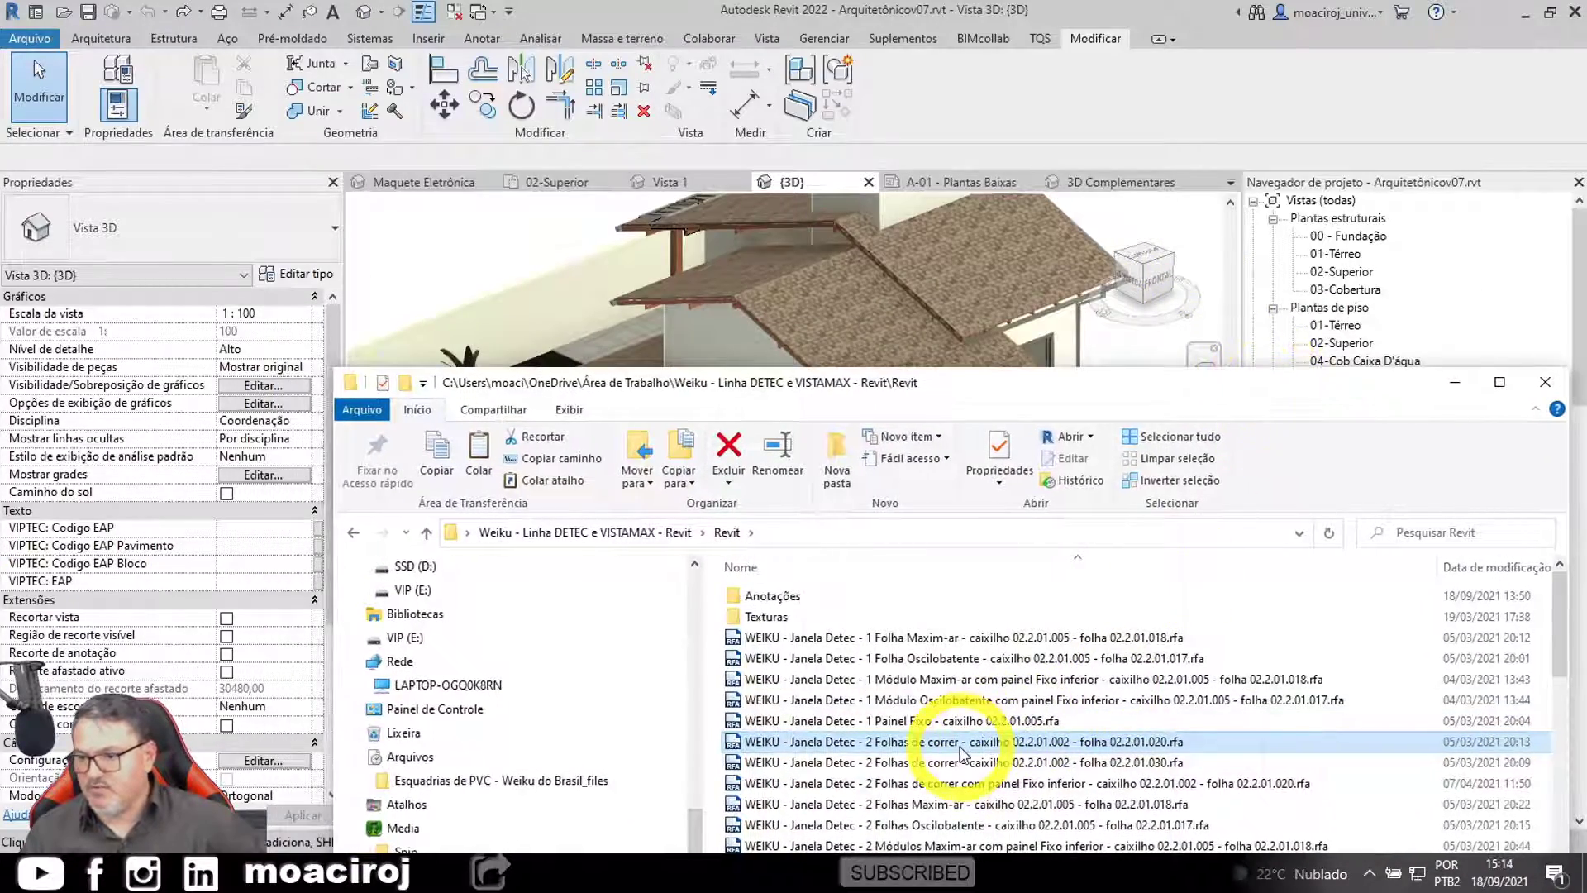
{"action": "left_click_drag", "start_coordinate": [966, 747], "coordinate": [746, 294]}
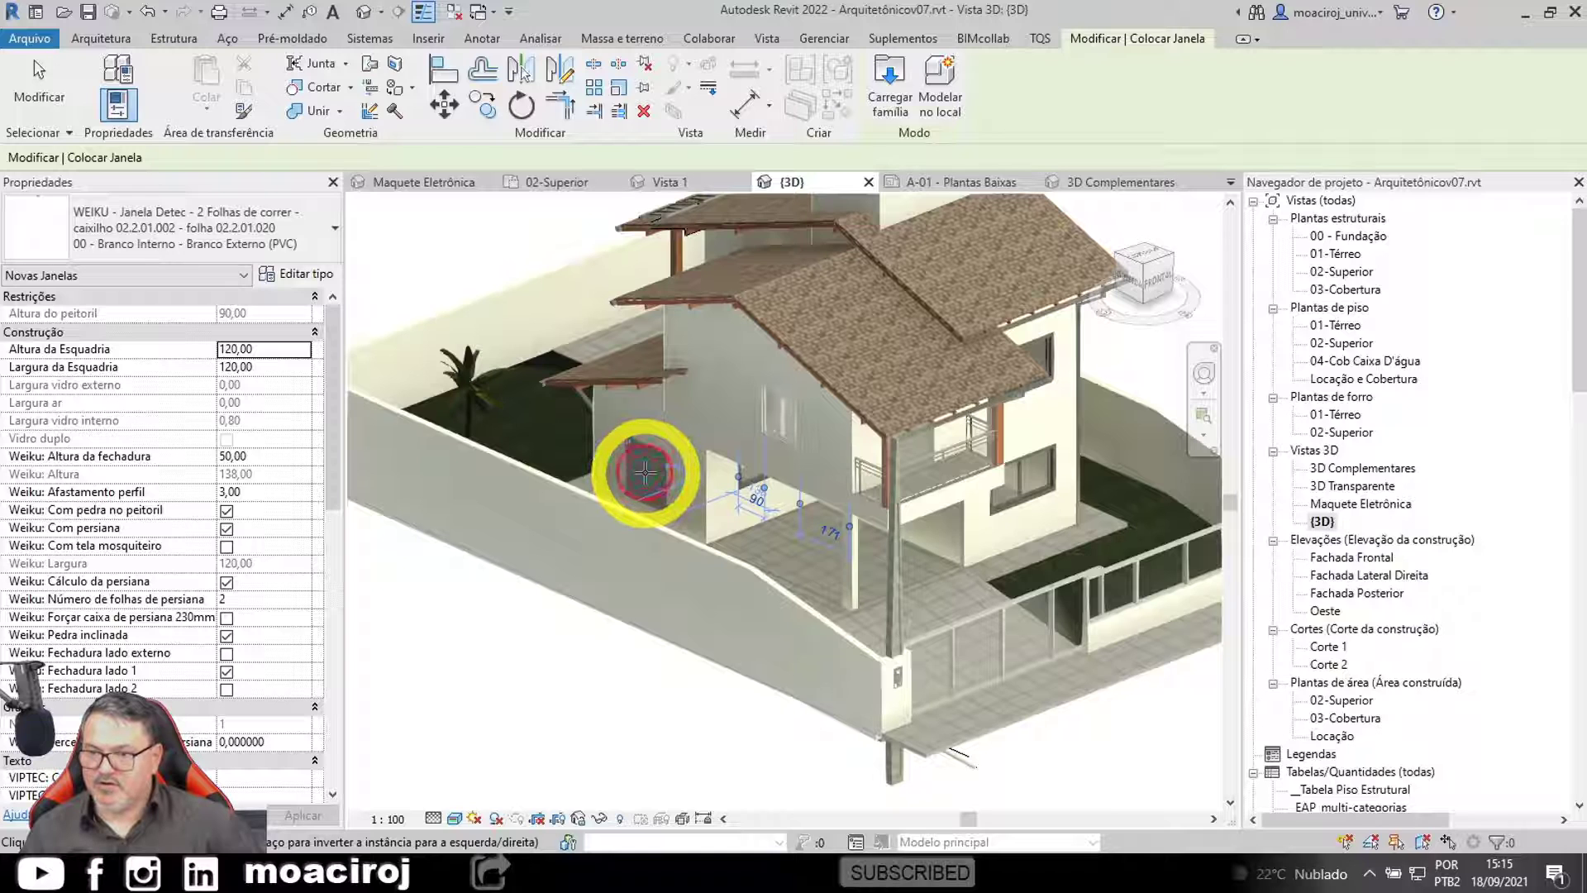
Step: Place the loaded Weiku sliding window in the ground-floor side wall behind the garage and end window placement
{"action": "left_click", "coordinate": [645, 472]}
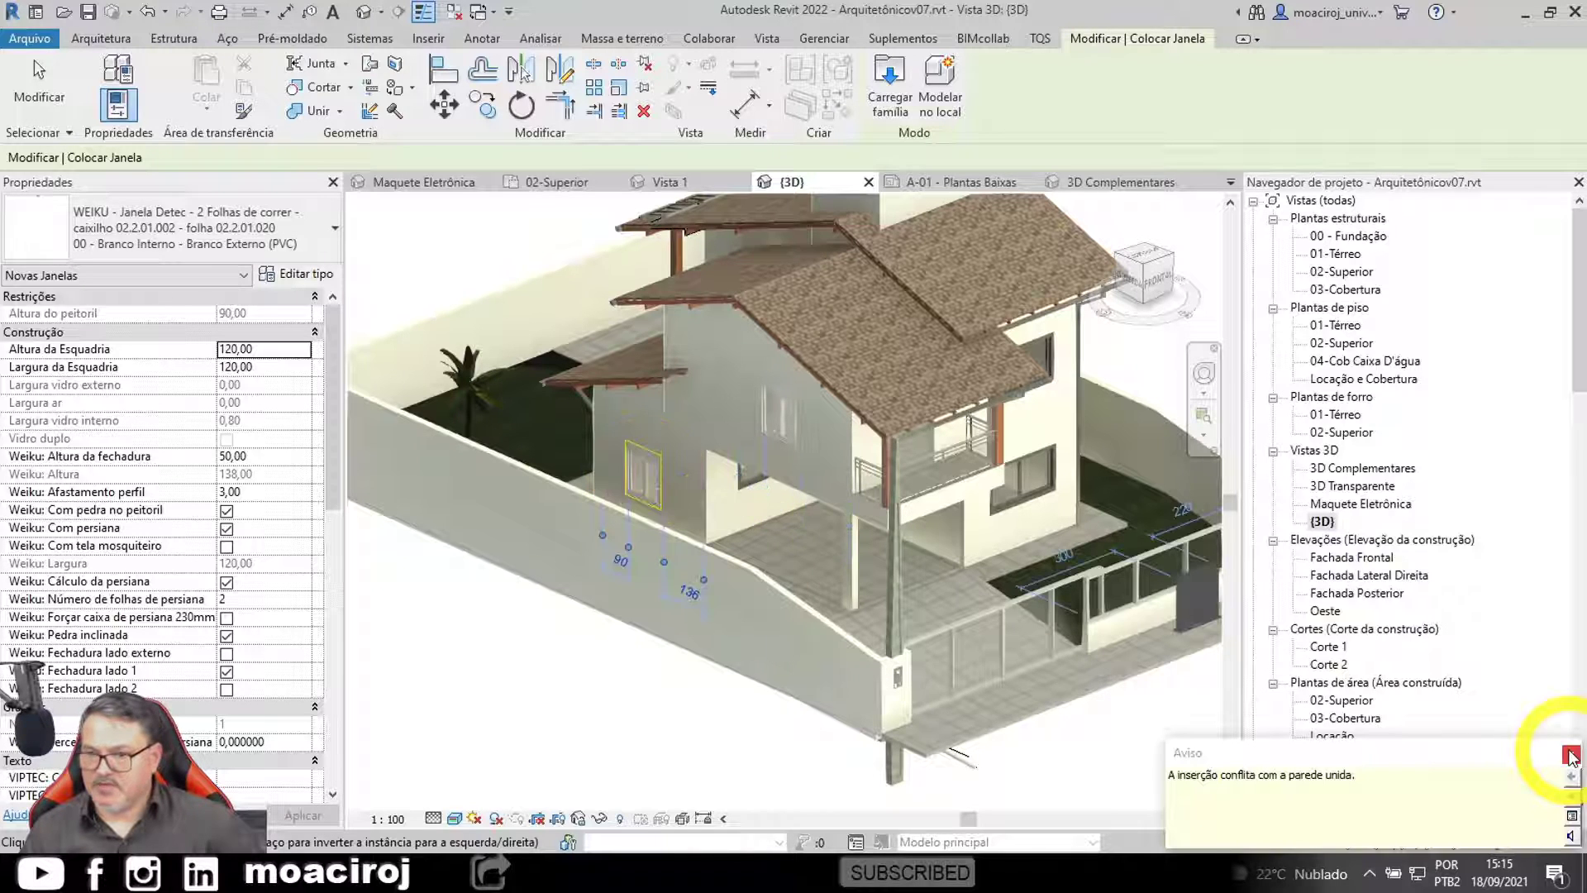
{"action": "left_click", "coordinate": [1571, 755]}
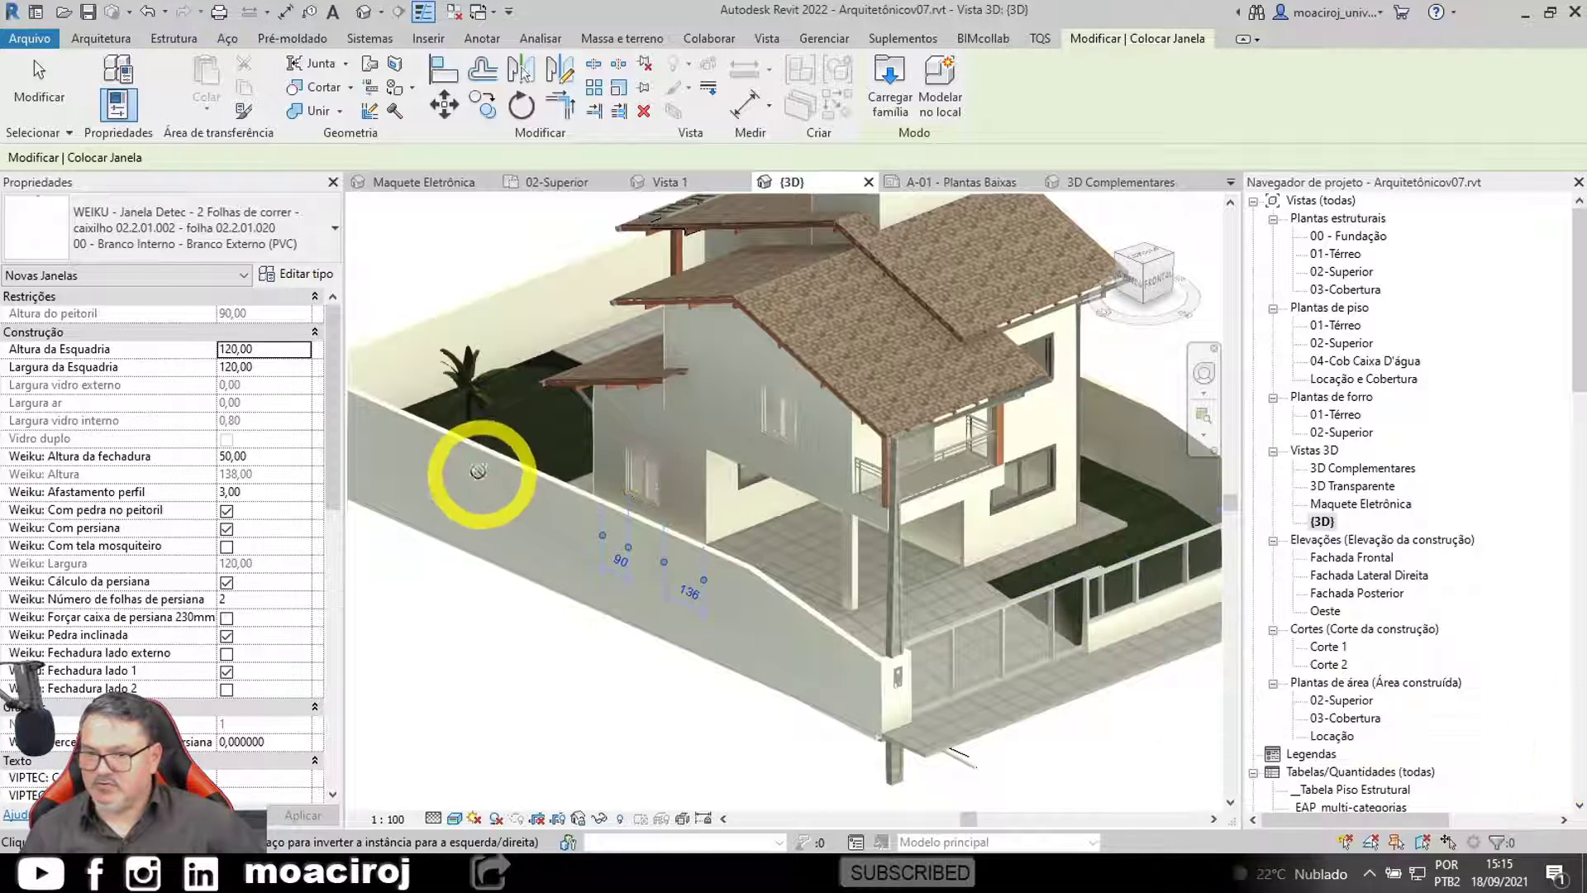
{"action": "left_click", "coordinate": [42, 100]}
Step: Examine the two placed Weiku sliding windows on the ground and upper floors of the side wall
{"action": "left_click", "coordinate": [647, 480]}
{"action": "scroll", "coordinate": [758, 511], "scroll_direction": "up", "scroll_amount": 3}
{"action": "middle_click_drag", "start_coordinate": [758, 511], "coordinate": [871, 563]}
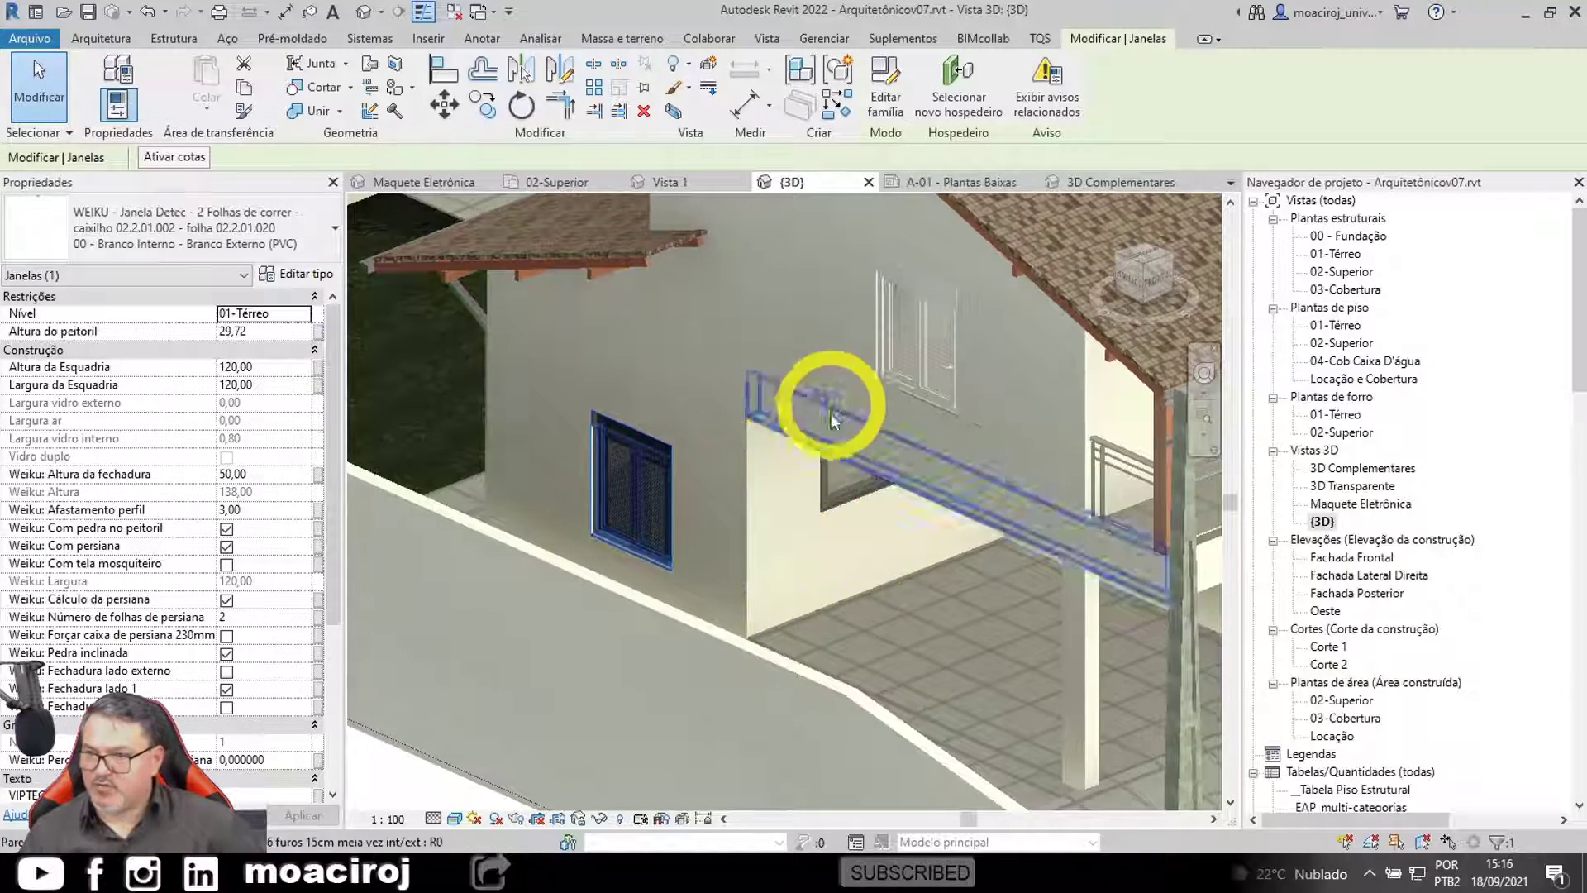
{"action": "middle_click_drag", "start_coordinate": [822, 538], "coordinate": [809, 510]}
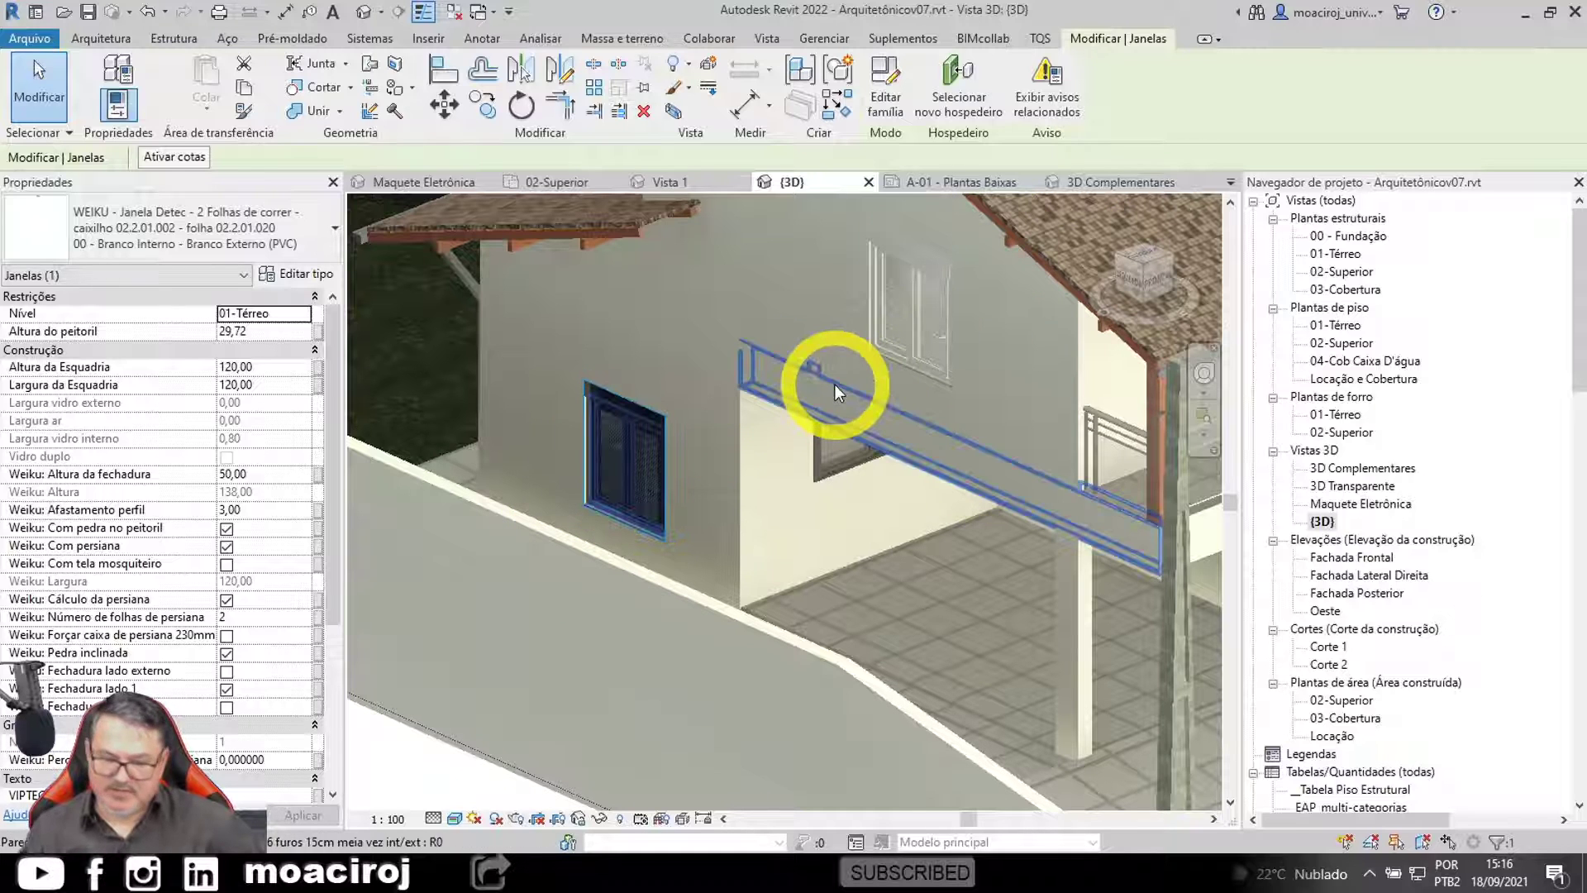
{"action": "key", "text": "Escape"}
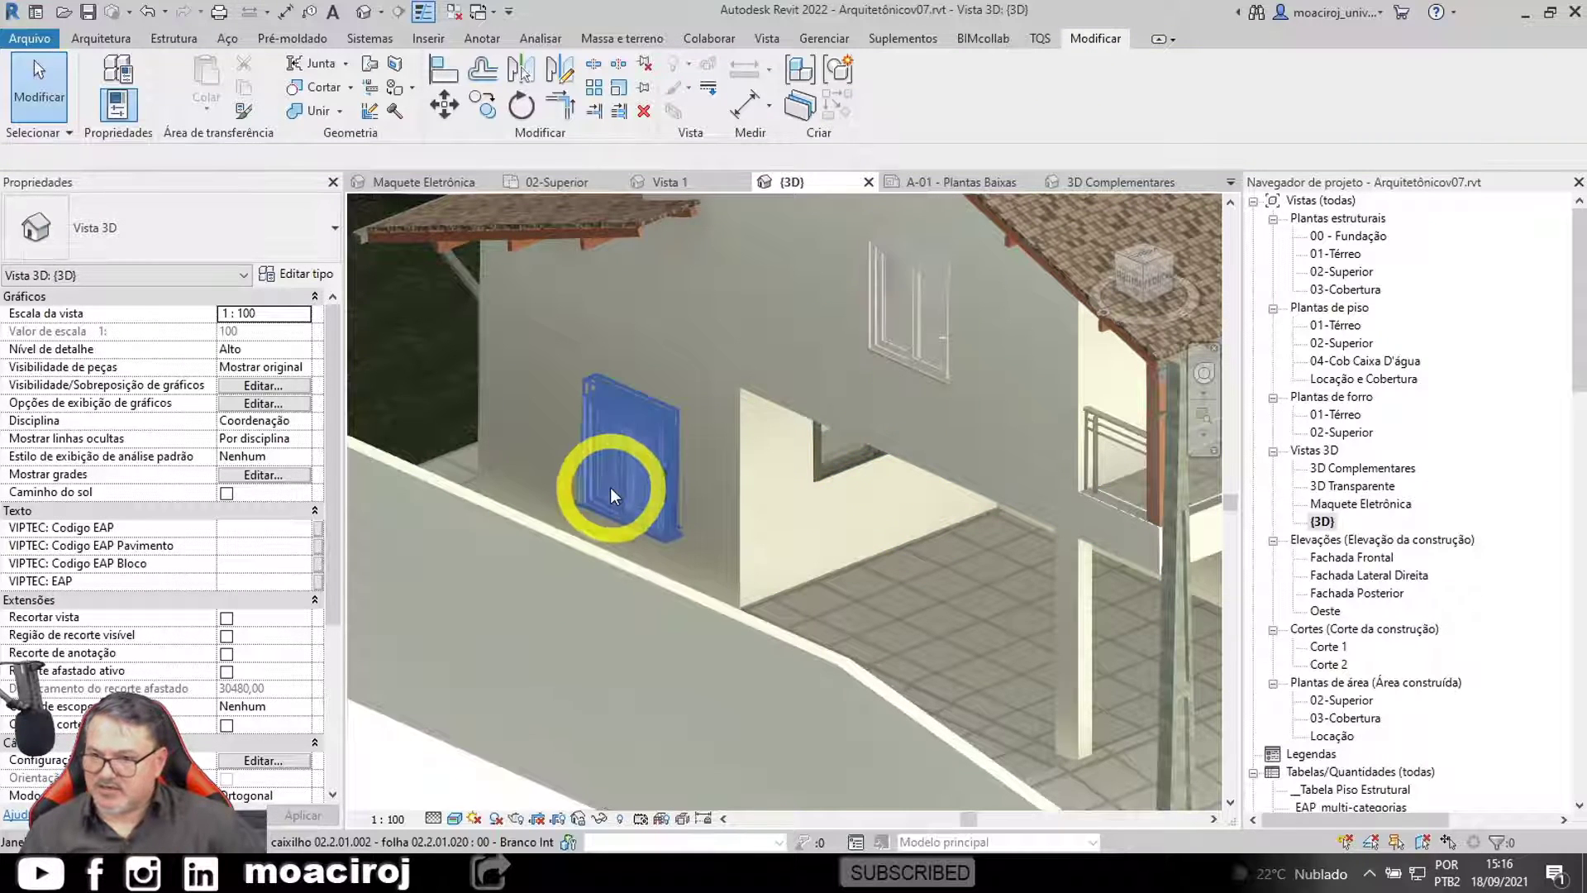
{"action": "left_click_drag", "start_coordinate": [915, 341], "coordinate": [620, 468]}
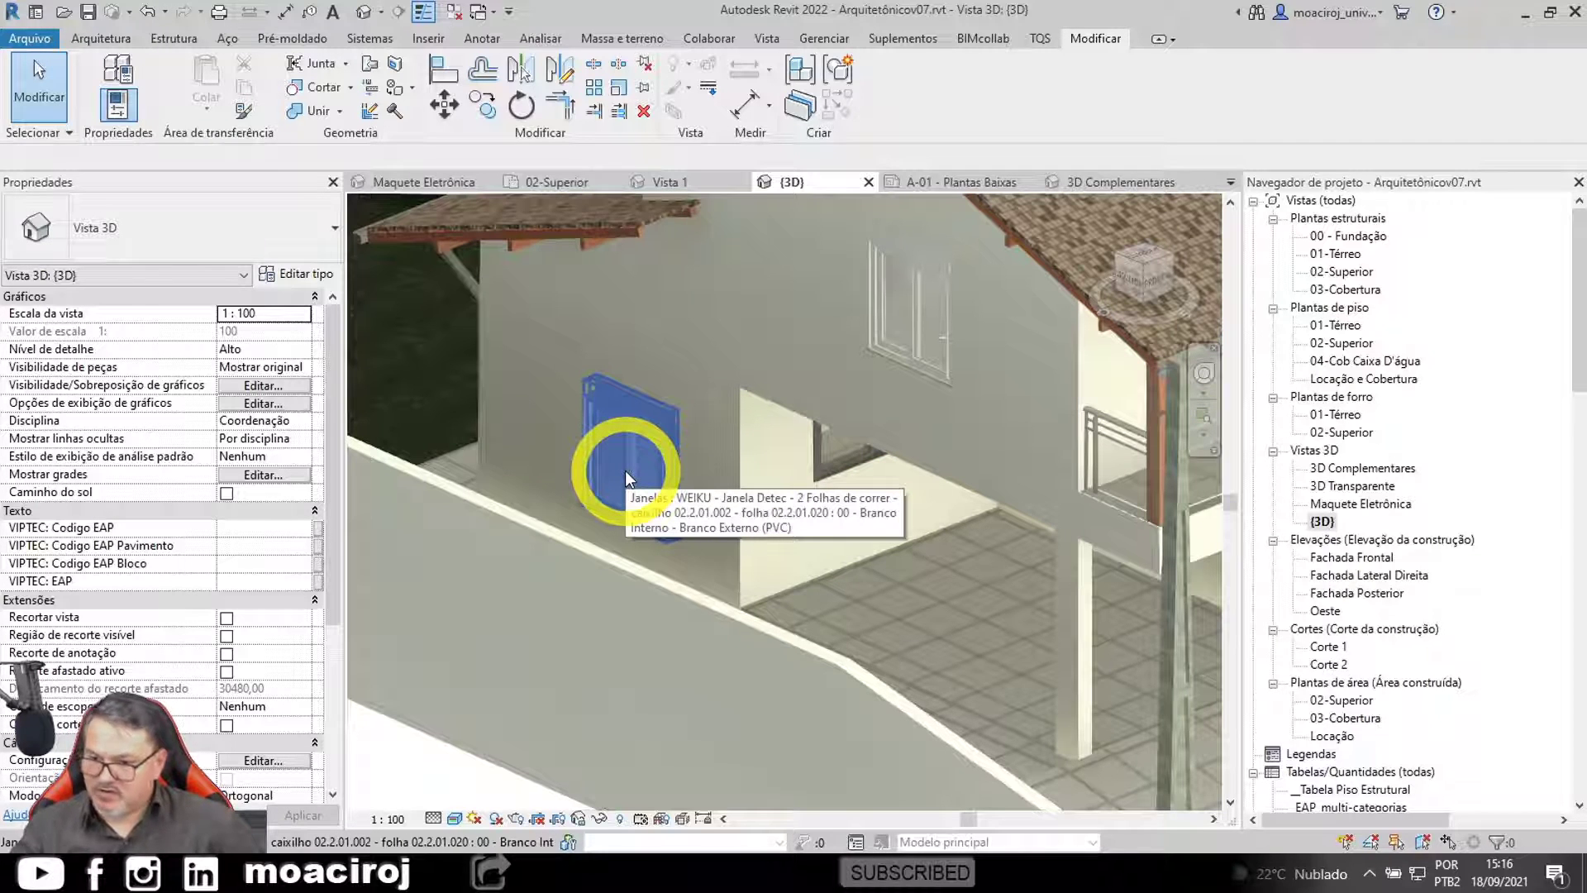
Step: In the 01-Térreo floor plan, set the sill height of the new Weiku window in the laundry-side exterior wall to 90,00
{"action": "left_click", "coordinate": [1339, 327]}
{"action": "double_click", "coordinate": [1343, 330]}
{"action": "scroll", "coordinate": [662, 506], "scroll_direction": "up", "scroll_amount": 3}
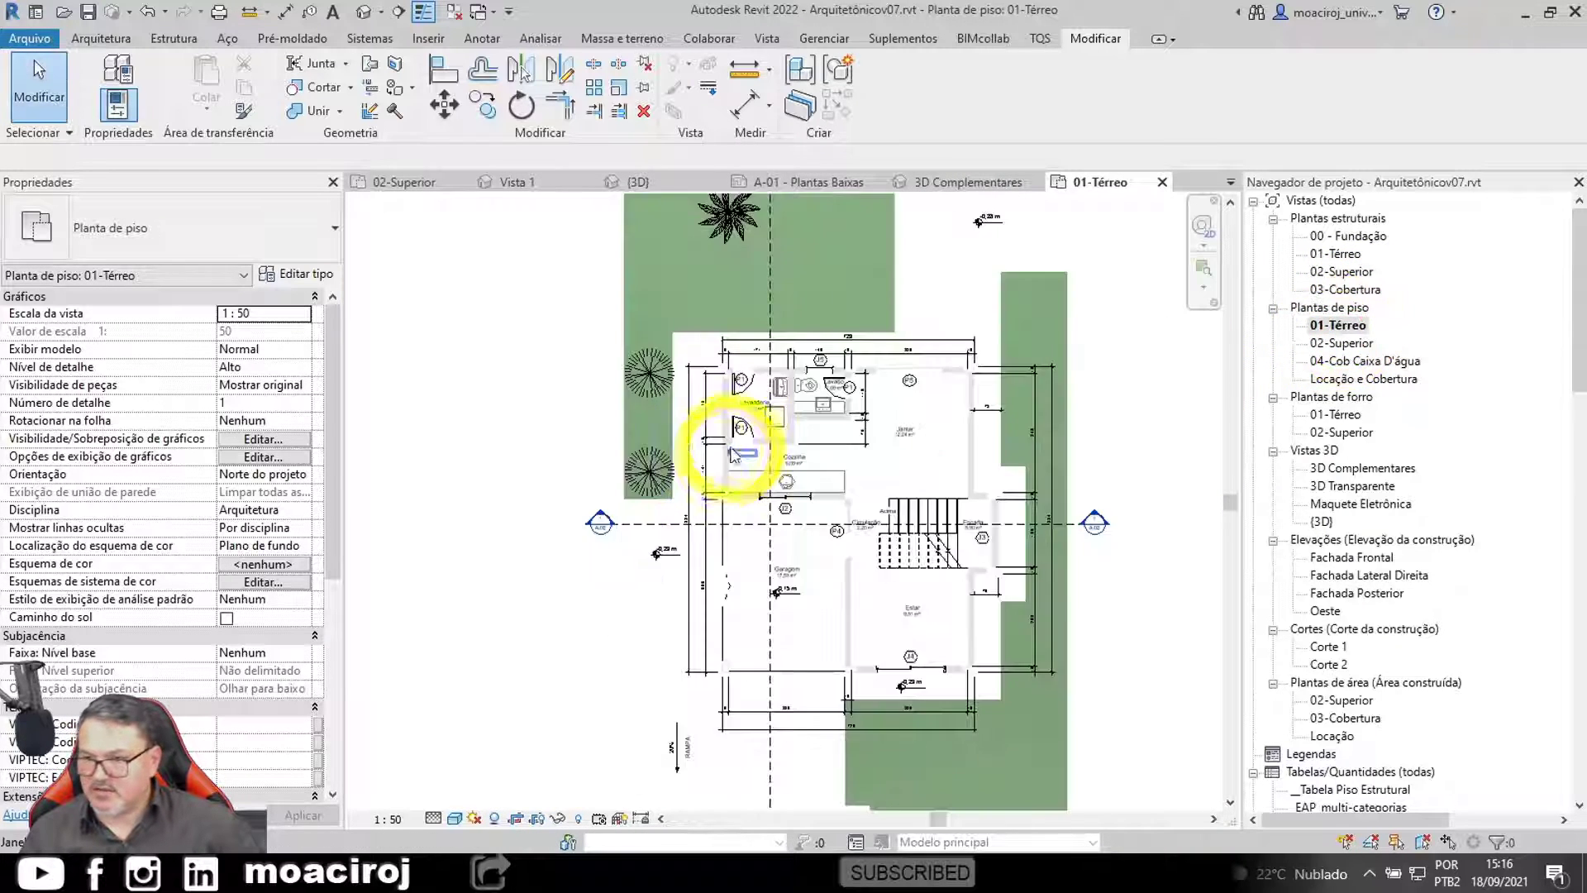
{"action": "scroll", "coordinate": [885, 561], "scroll_direction": "up", "scroll_amount": 2}
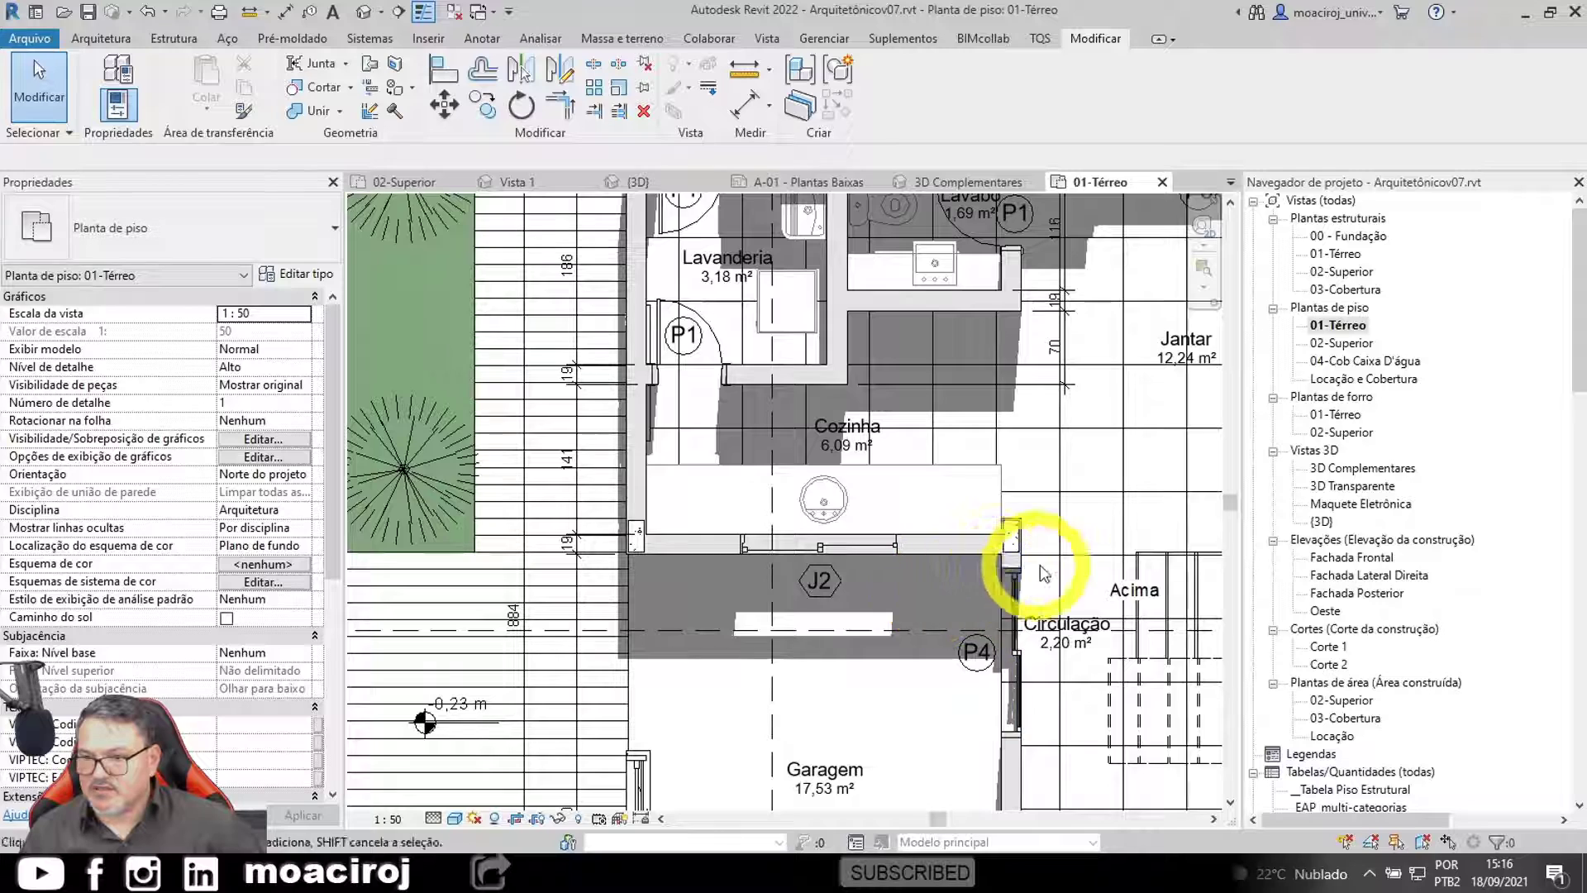
{"action": "middle_click_drag", "start_coordinate": [994, 508], "coordinate": [986, 644]}
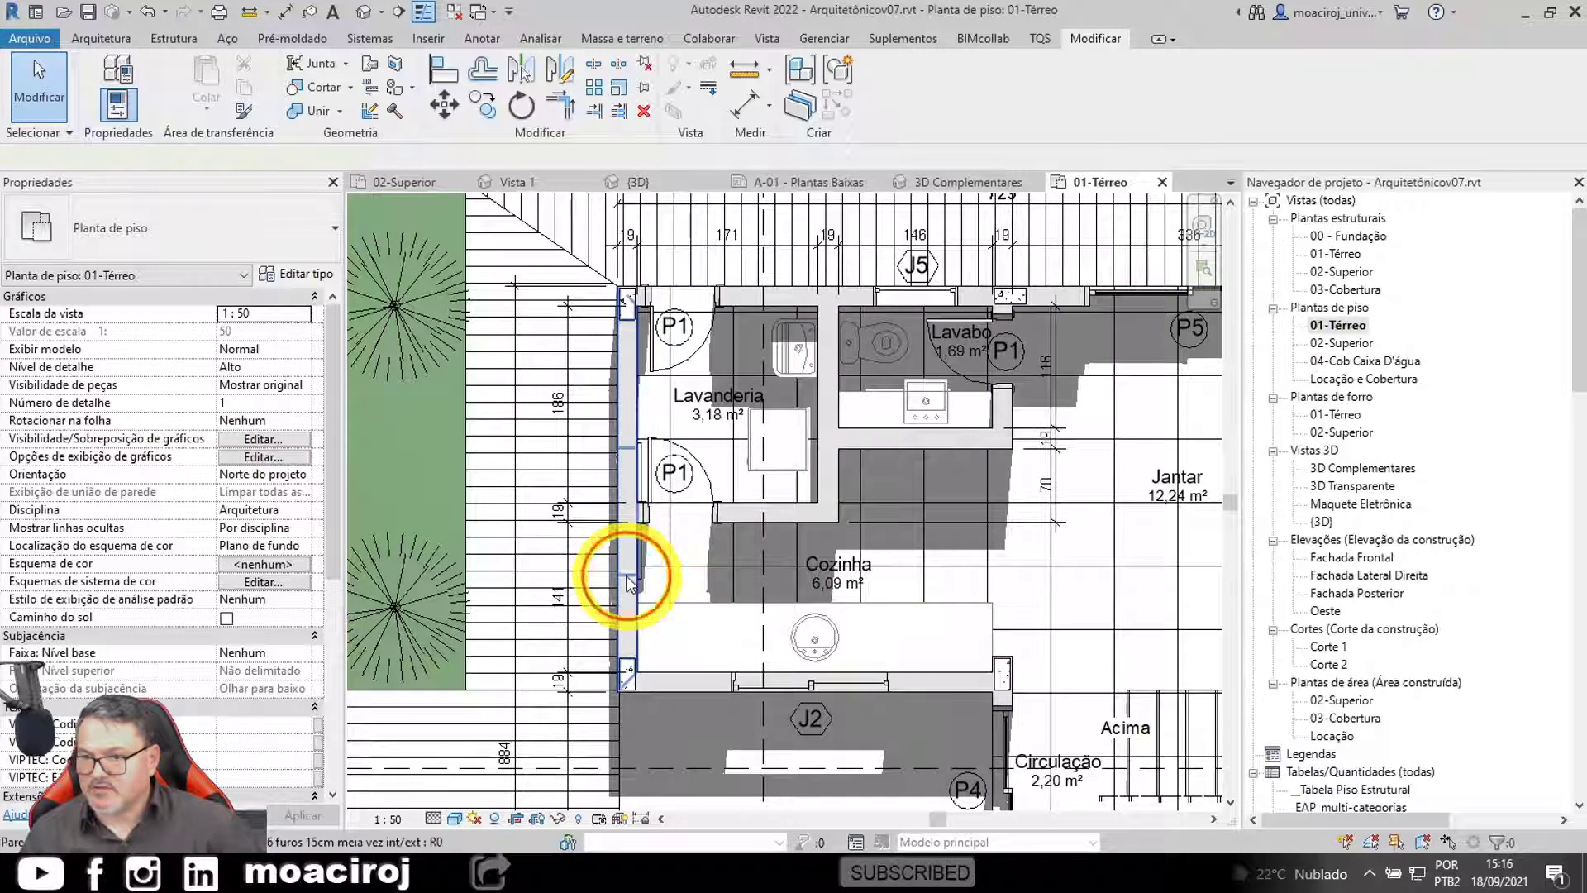
{"action": "left_click", "coordinate": [625, 581]}
{"action": "left_click", "coordinate": [531, 630]}
{"action": "left_click_drag", "start_coordinate": [538, 611], "coordinate": [660, 432]}
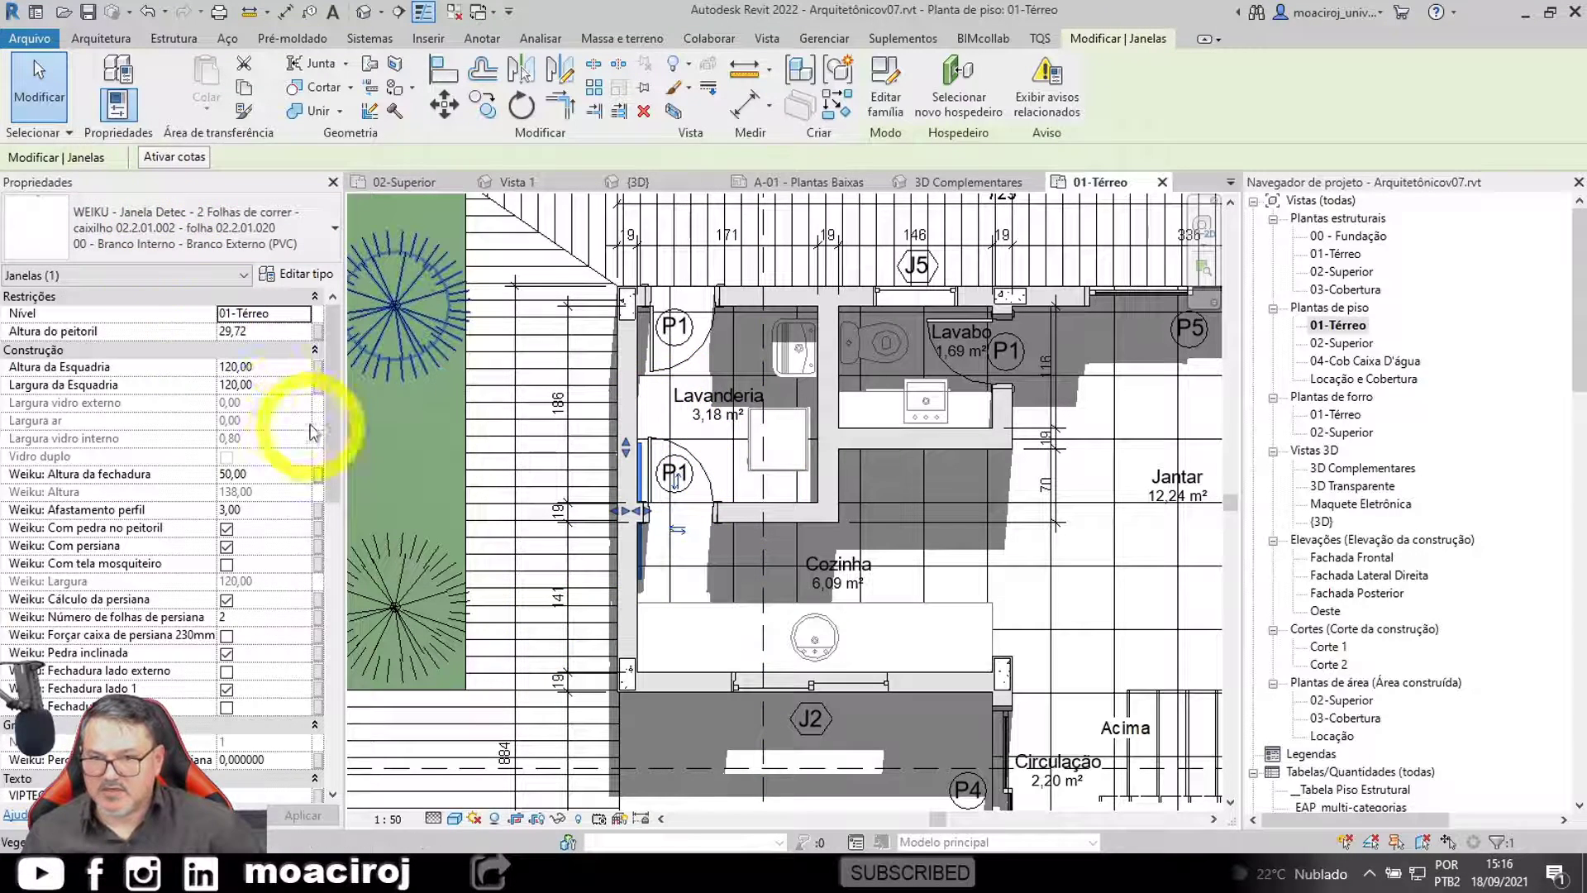
{"action": "left_click", "coordinate": [277, 328]}
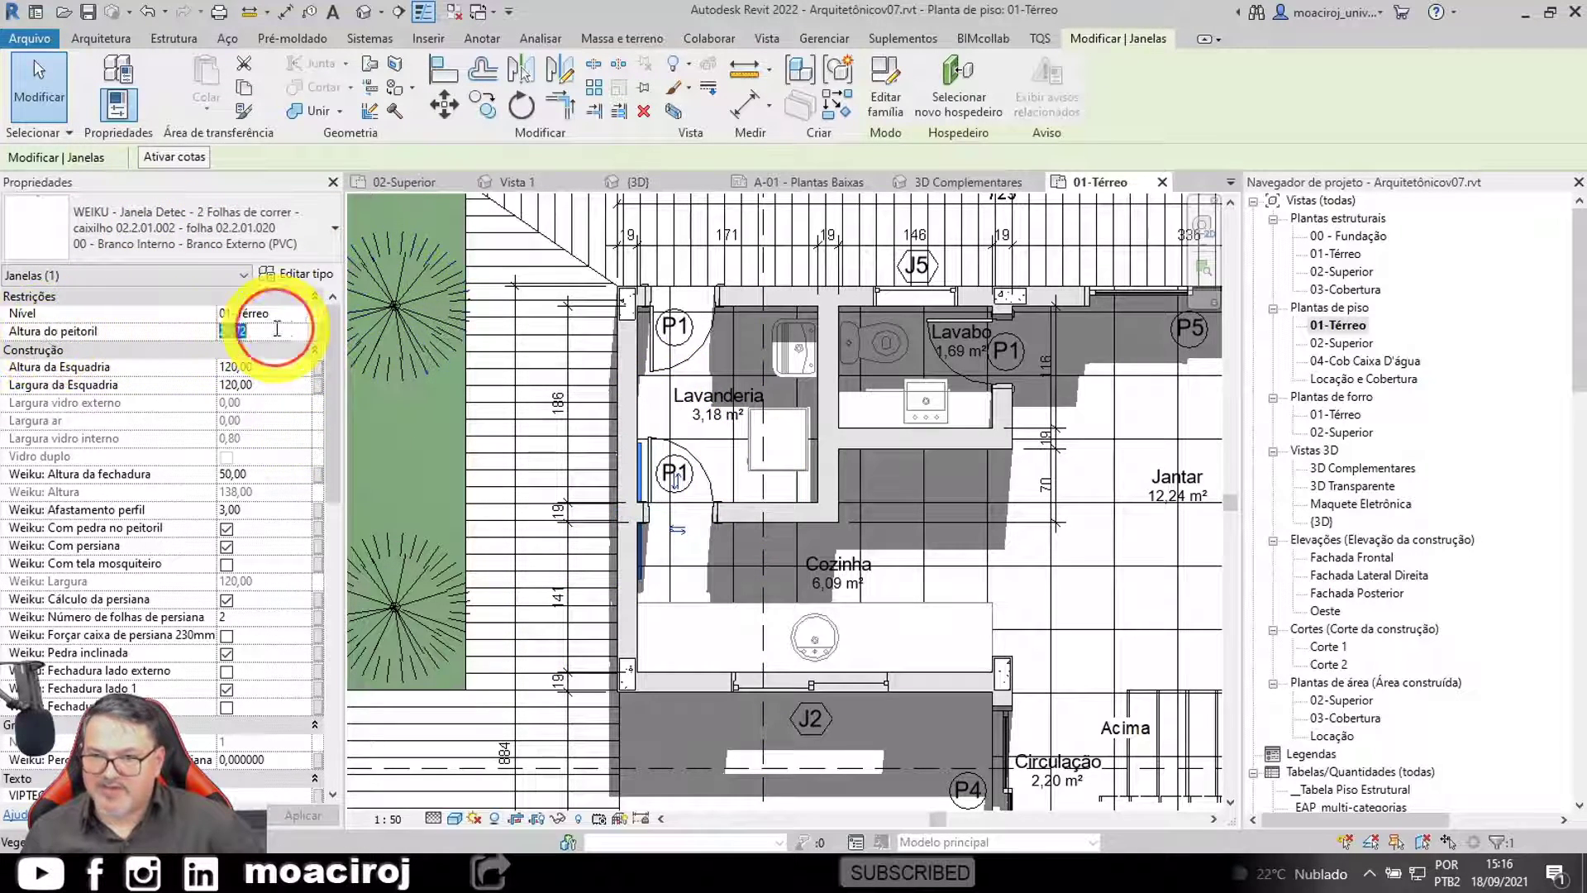
{"action": "type", "text": "90,00"}
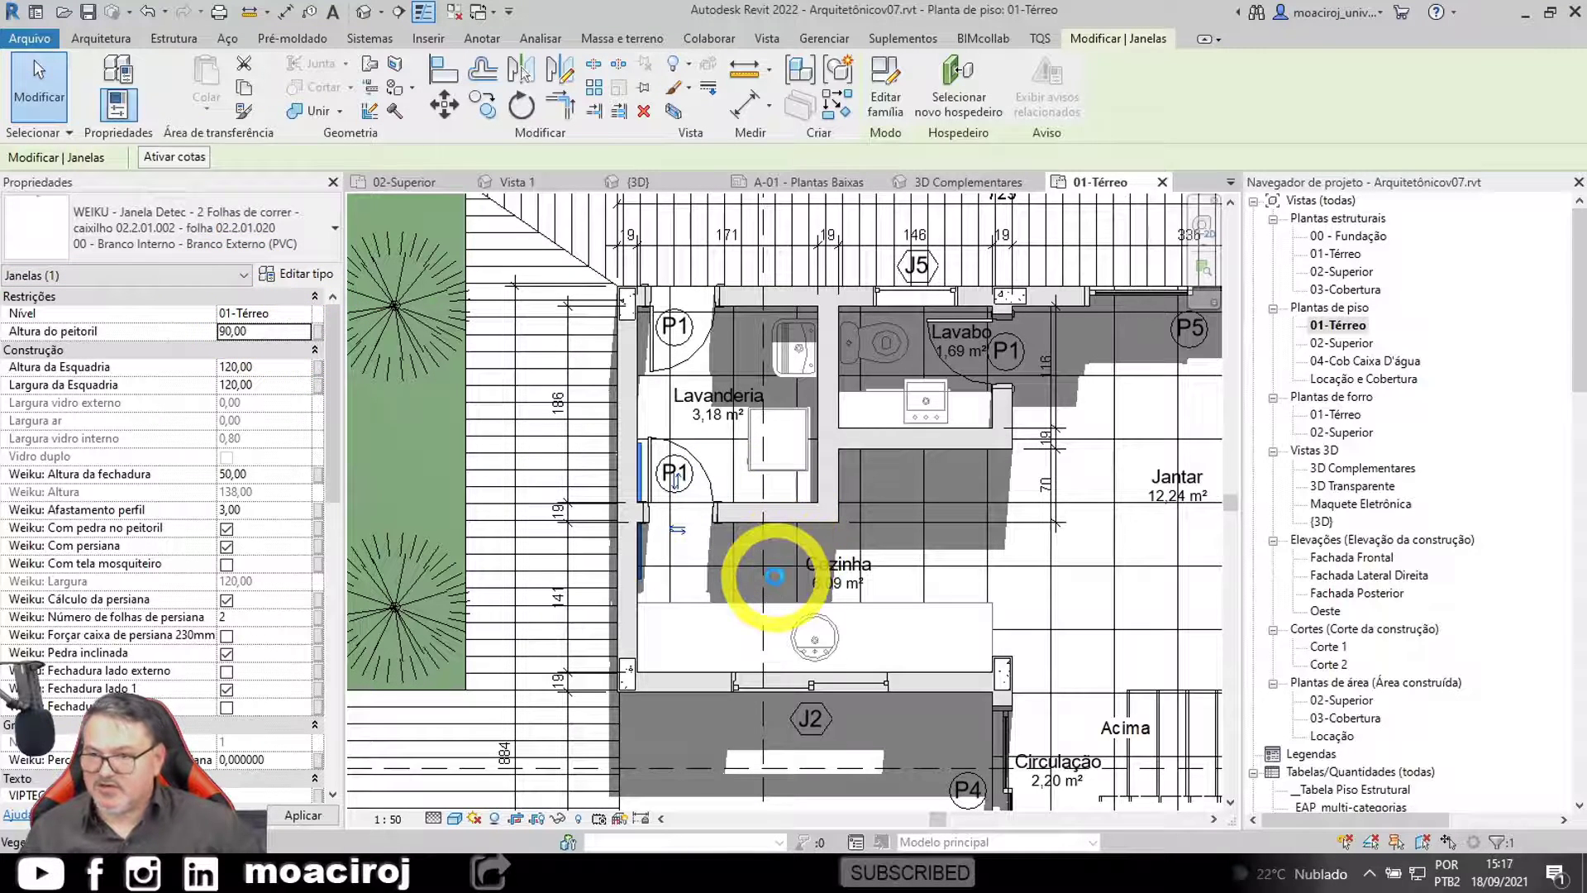
Step: Move the Weiku window along the exterior wall so it sits in the Lavanderia between the two P1 doors
{"action": "left_click", "coordinate": [627, 472]}
{"action": "left_click_drag", "start_coordinate": [627, 472], "coordinate": [624, 382]}
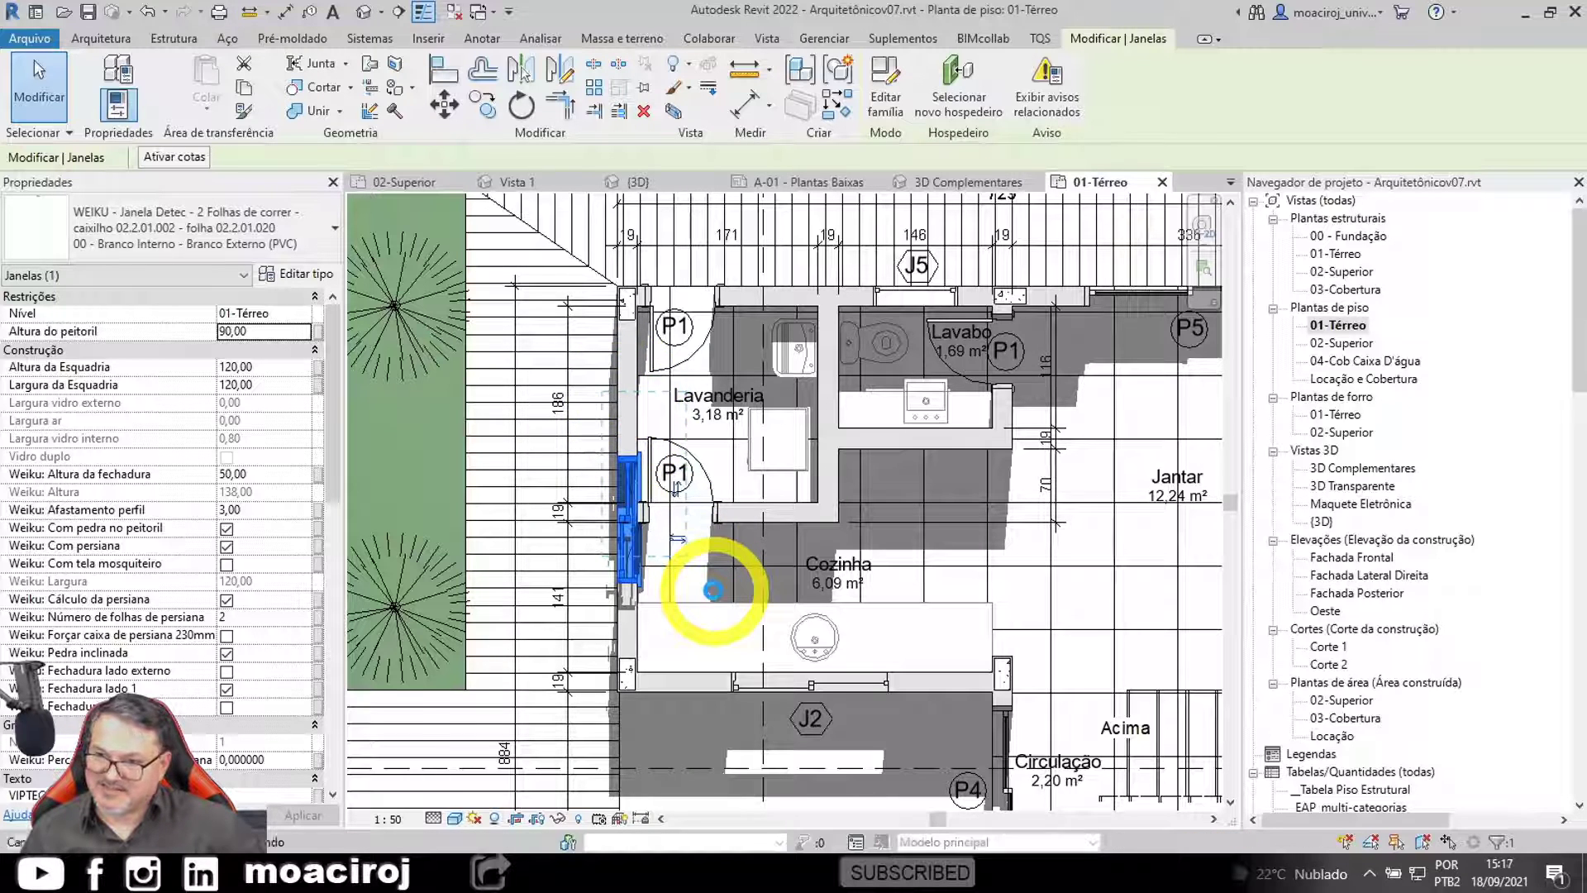
{"action": "scroll", "coordinate": [709, 585], "scroll_direction": "up", "scroll_amount": 2}
{"action": "left_click", "coordinate": [609, 372]}
{"action": "scroll", "coordinate": [603, 356], "scroll_direction": "up", "scroll_amount": 2}
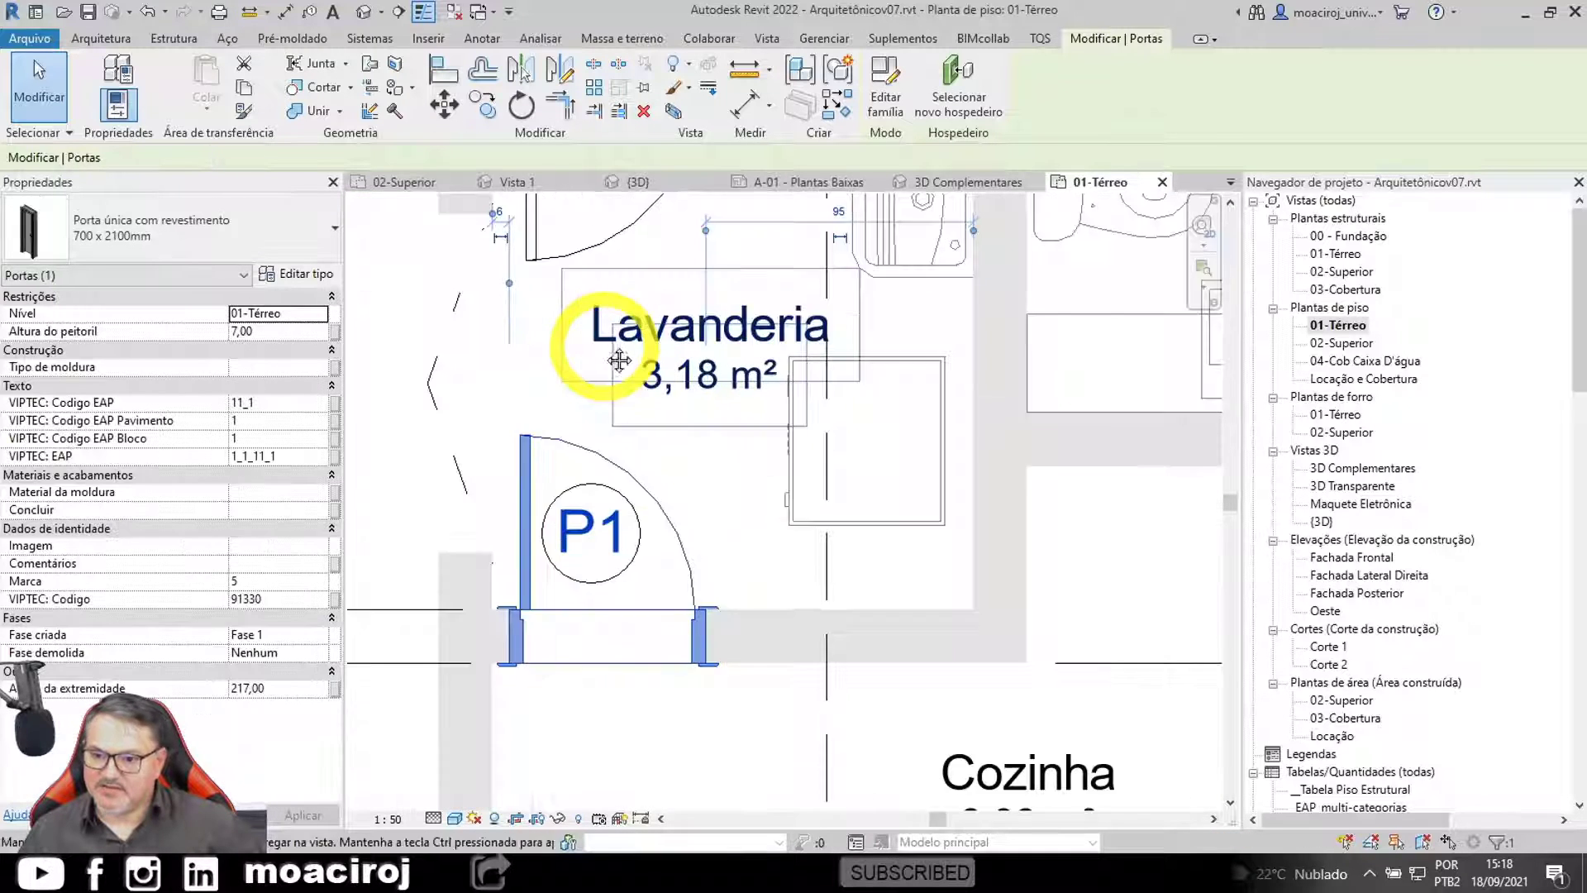
{"action": "left_click", "coordinate": [588, 433]}
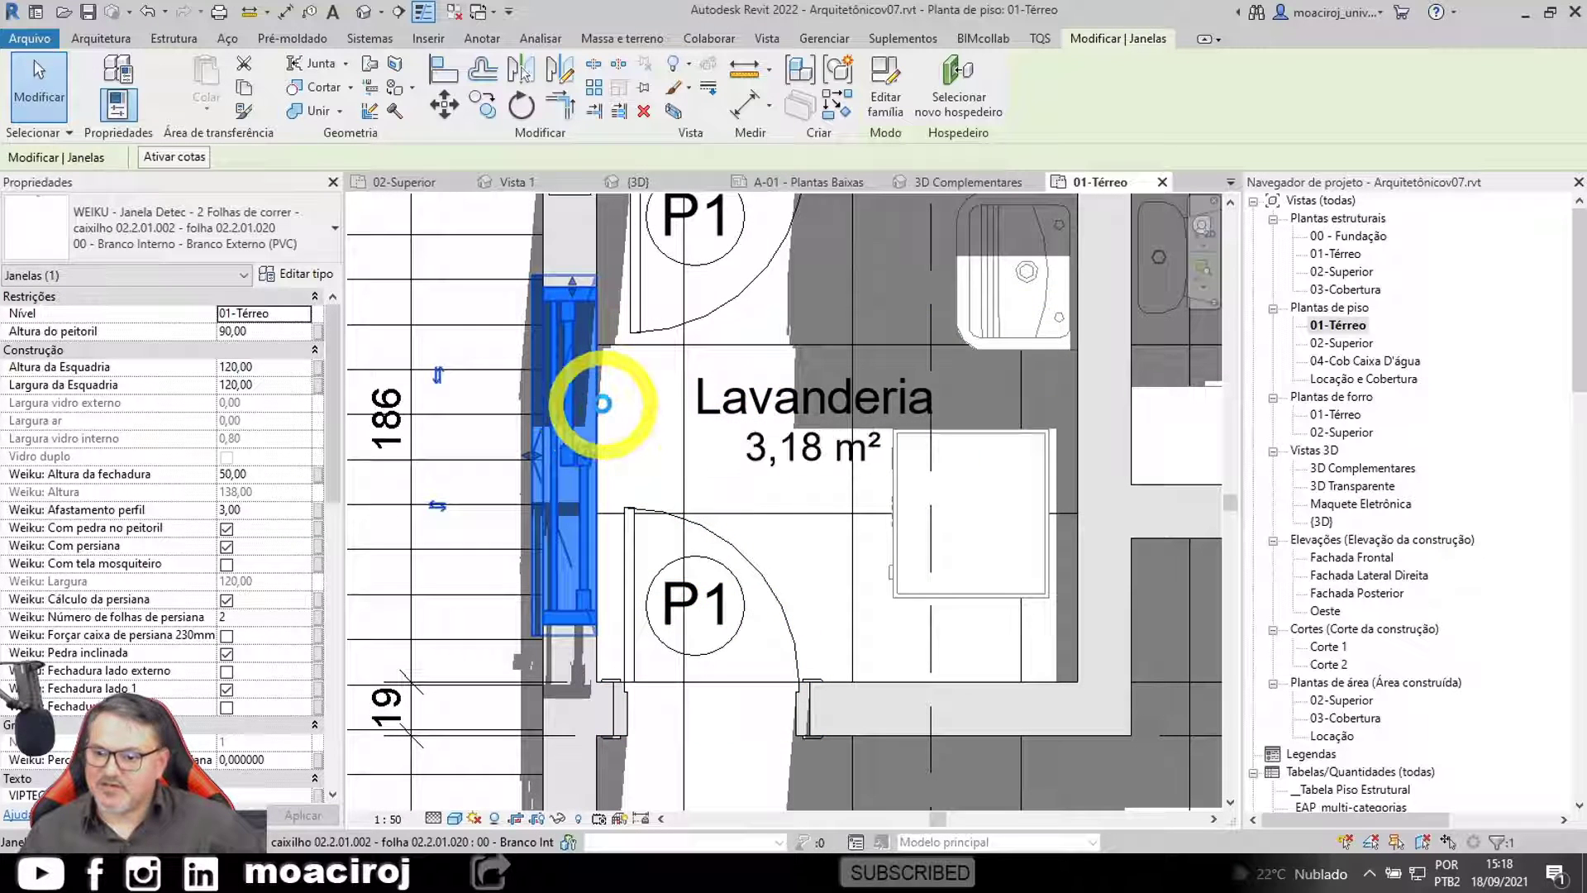
{"action": "key", "text": "Up"}
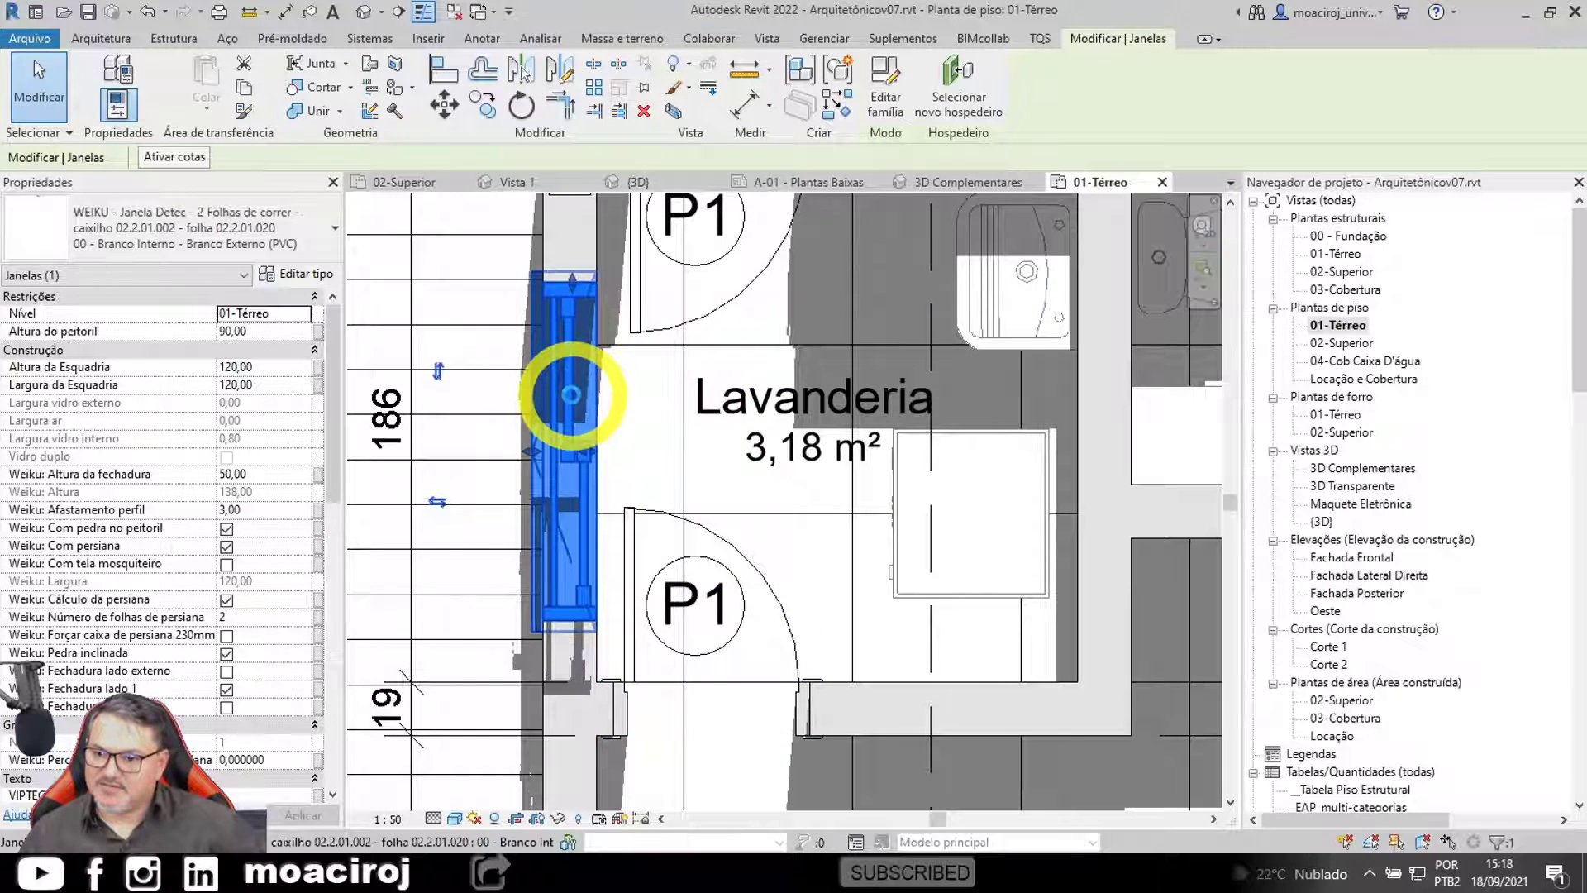
{"action": "key", "text": "Up"}
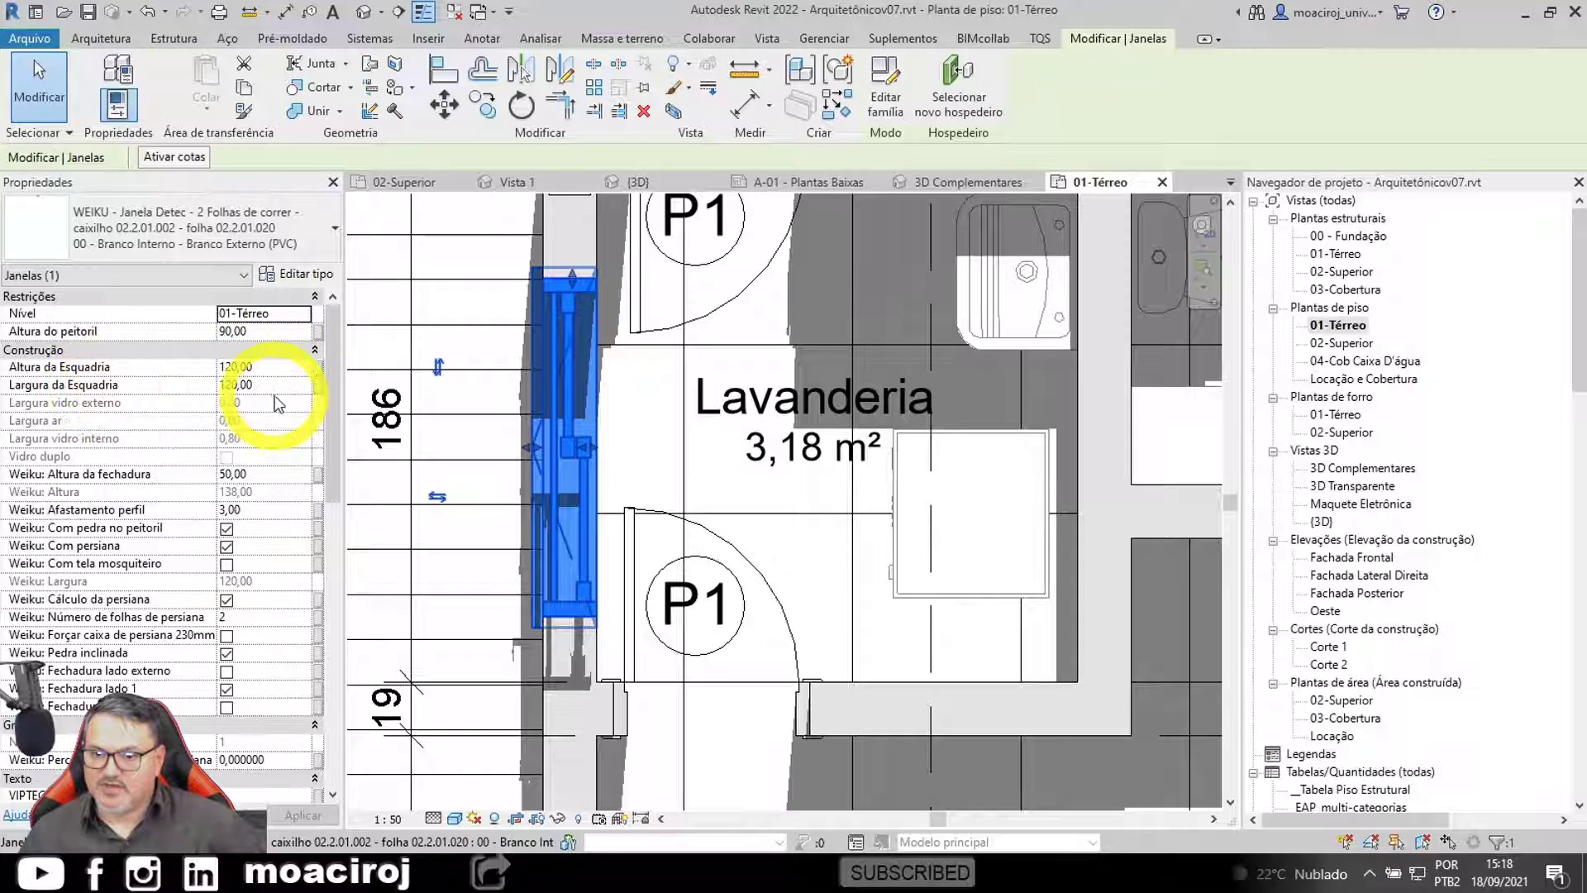
Step: Set the Lavanderia window's frame width (Largura da Esquadria) to 100
{"action": "left_click", "coordinate": [277, 389]}
{"action": "double_click", "coordinate": [274, 386]}
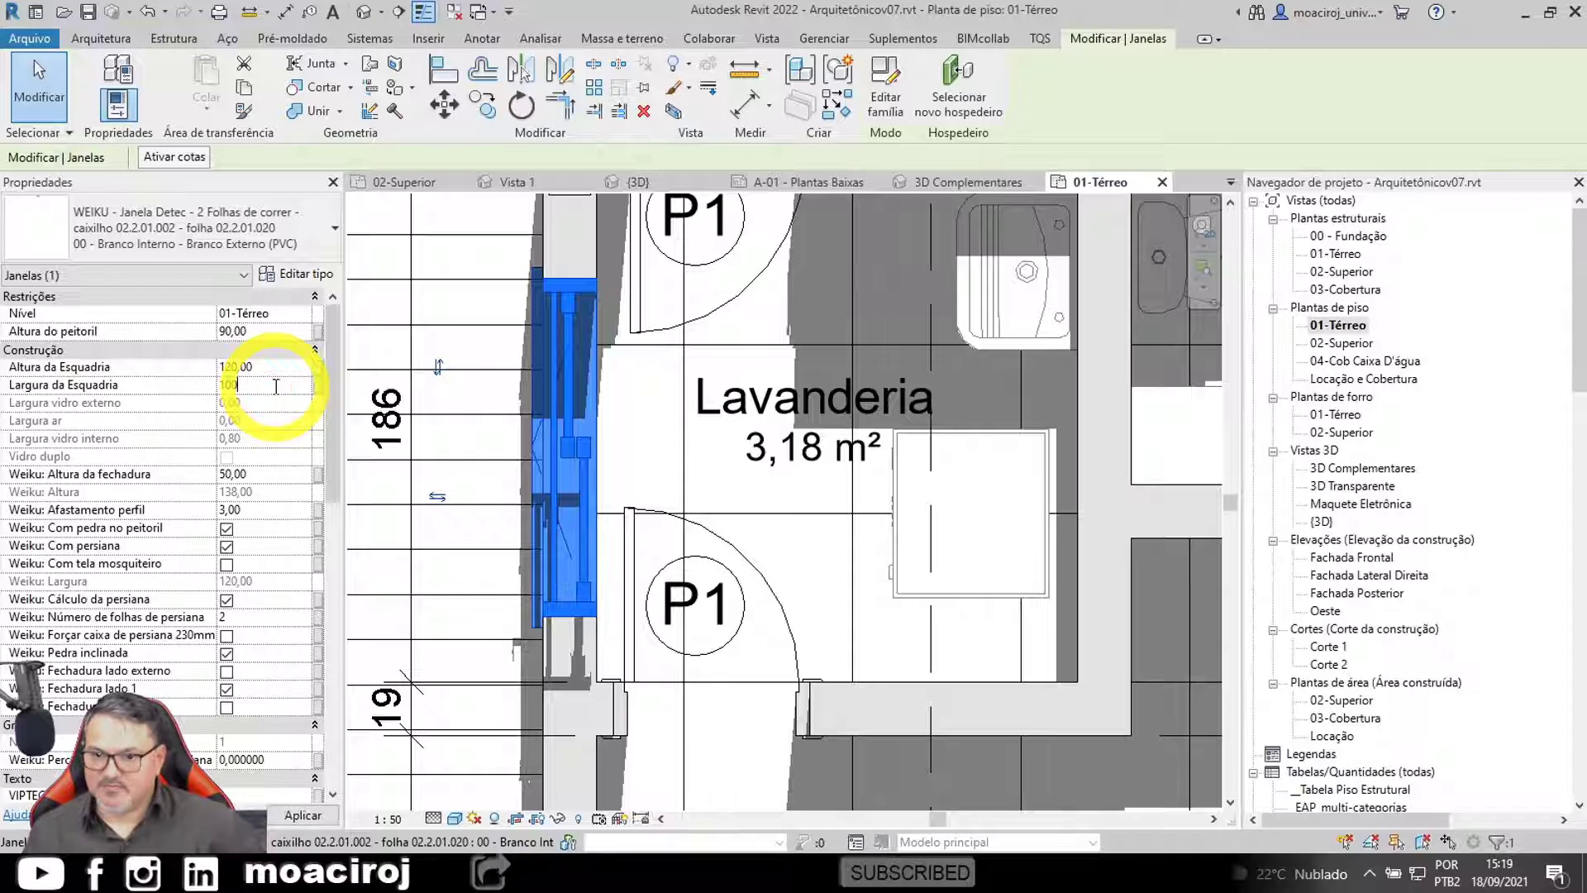
{"action": "type", "text": "100"}
{"action": "left_click", "coordinate": [748, 446]}
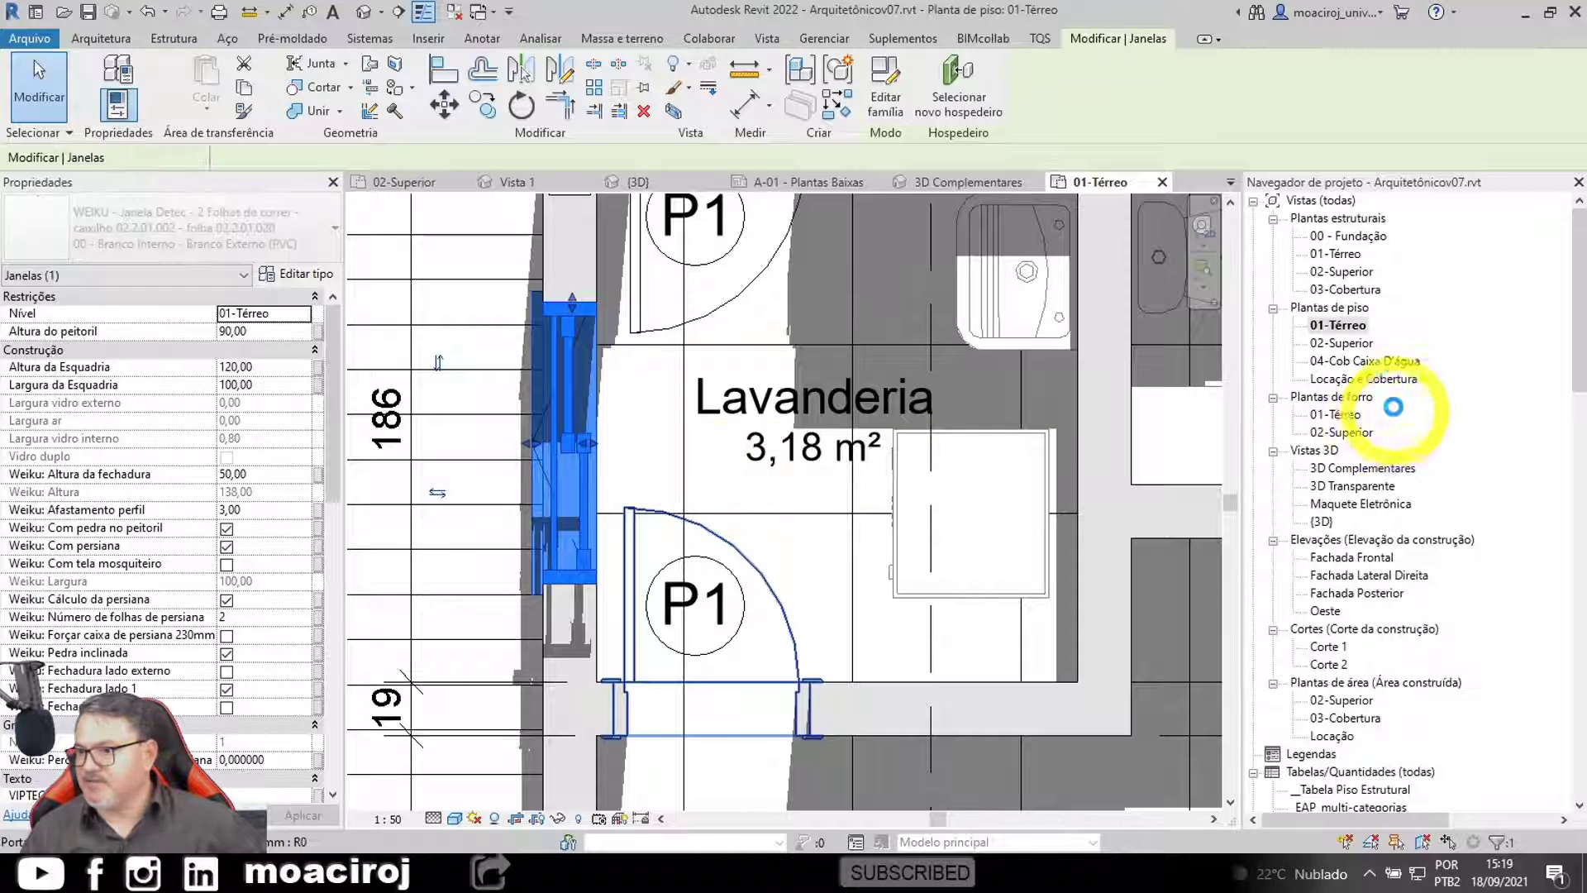
Step: In the 02-Superior floor plan, position the Suíte's Weiku window 120 from the wall on the Sacada side
{"action": "double_click", "coordinate": [1343, 343]}
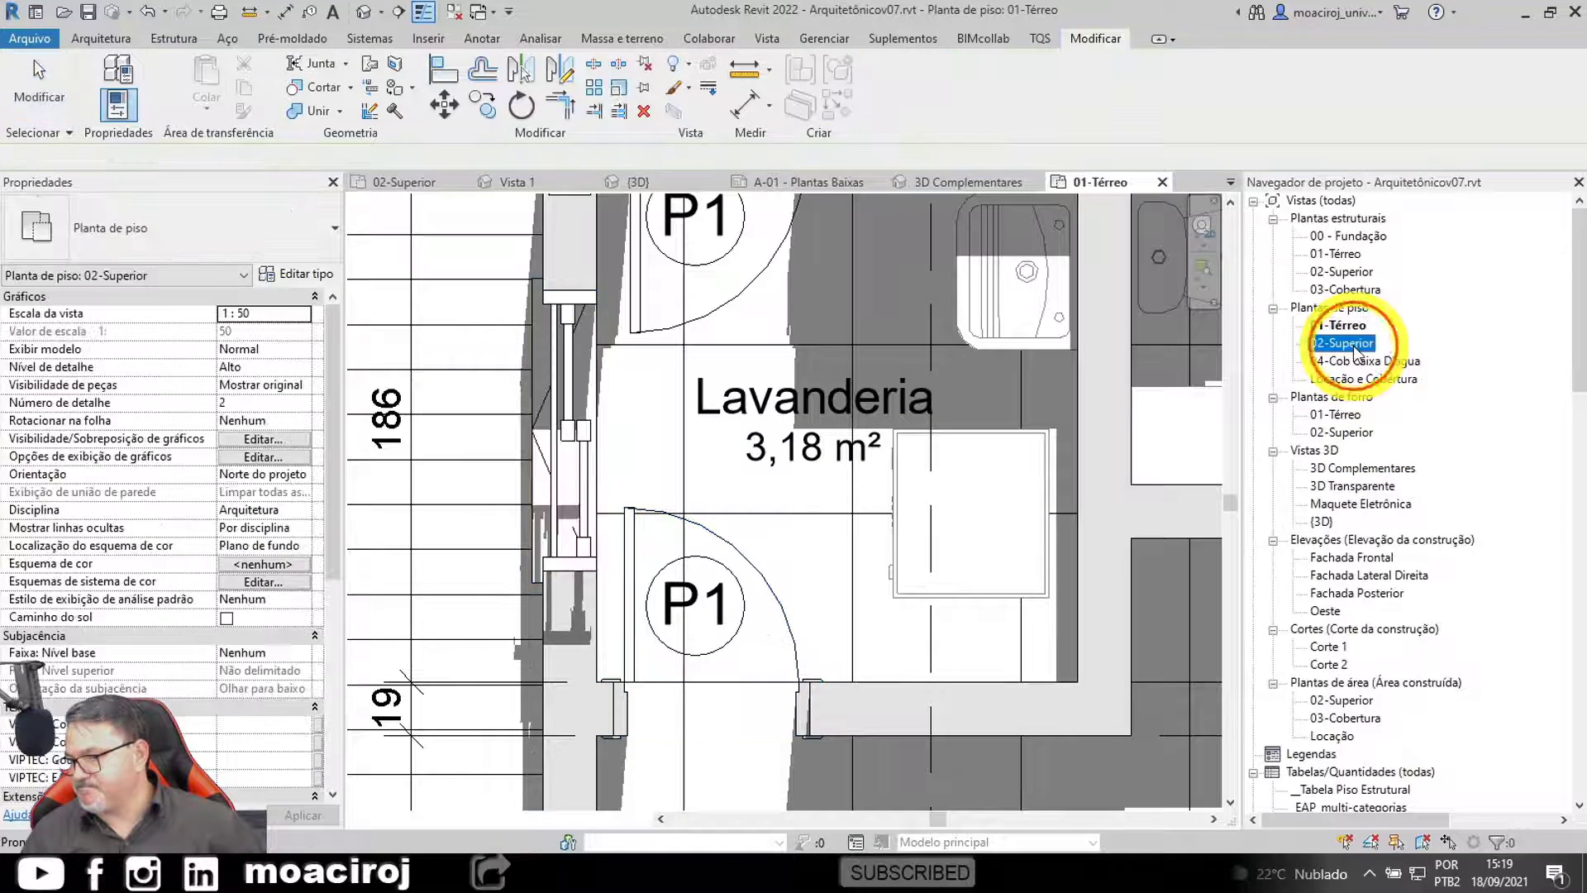
{"action": "left_click", "coordinate": [626, 363]}
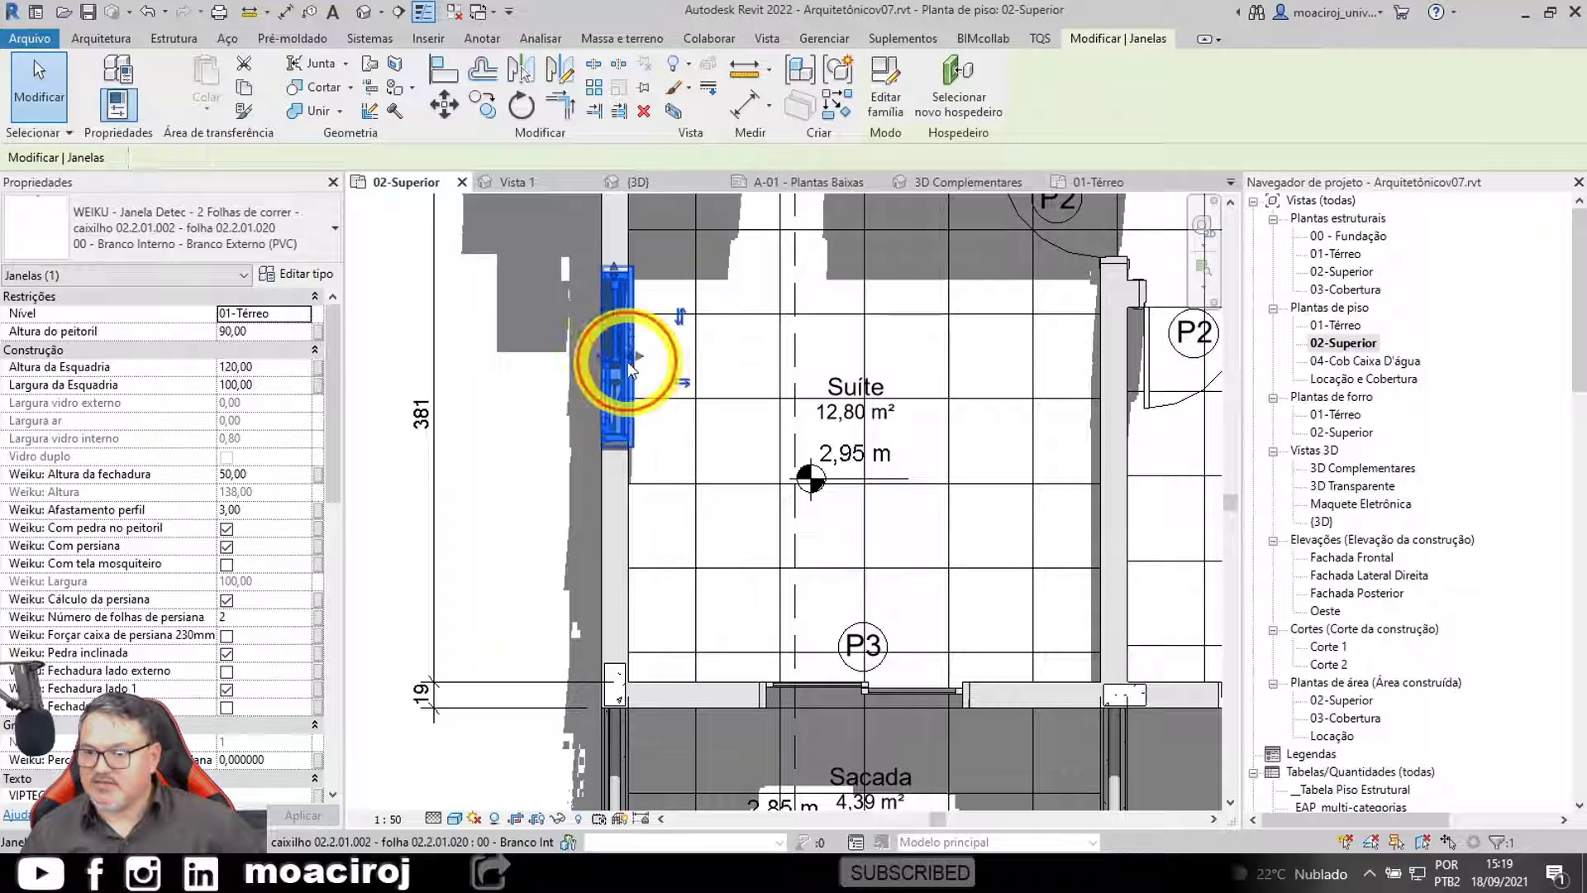
{"action": "left_click_drag", "start_coordinate": [622, 398], "coordinate": [601, 289]}
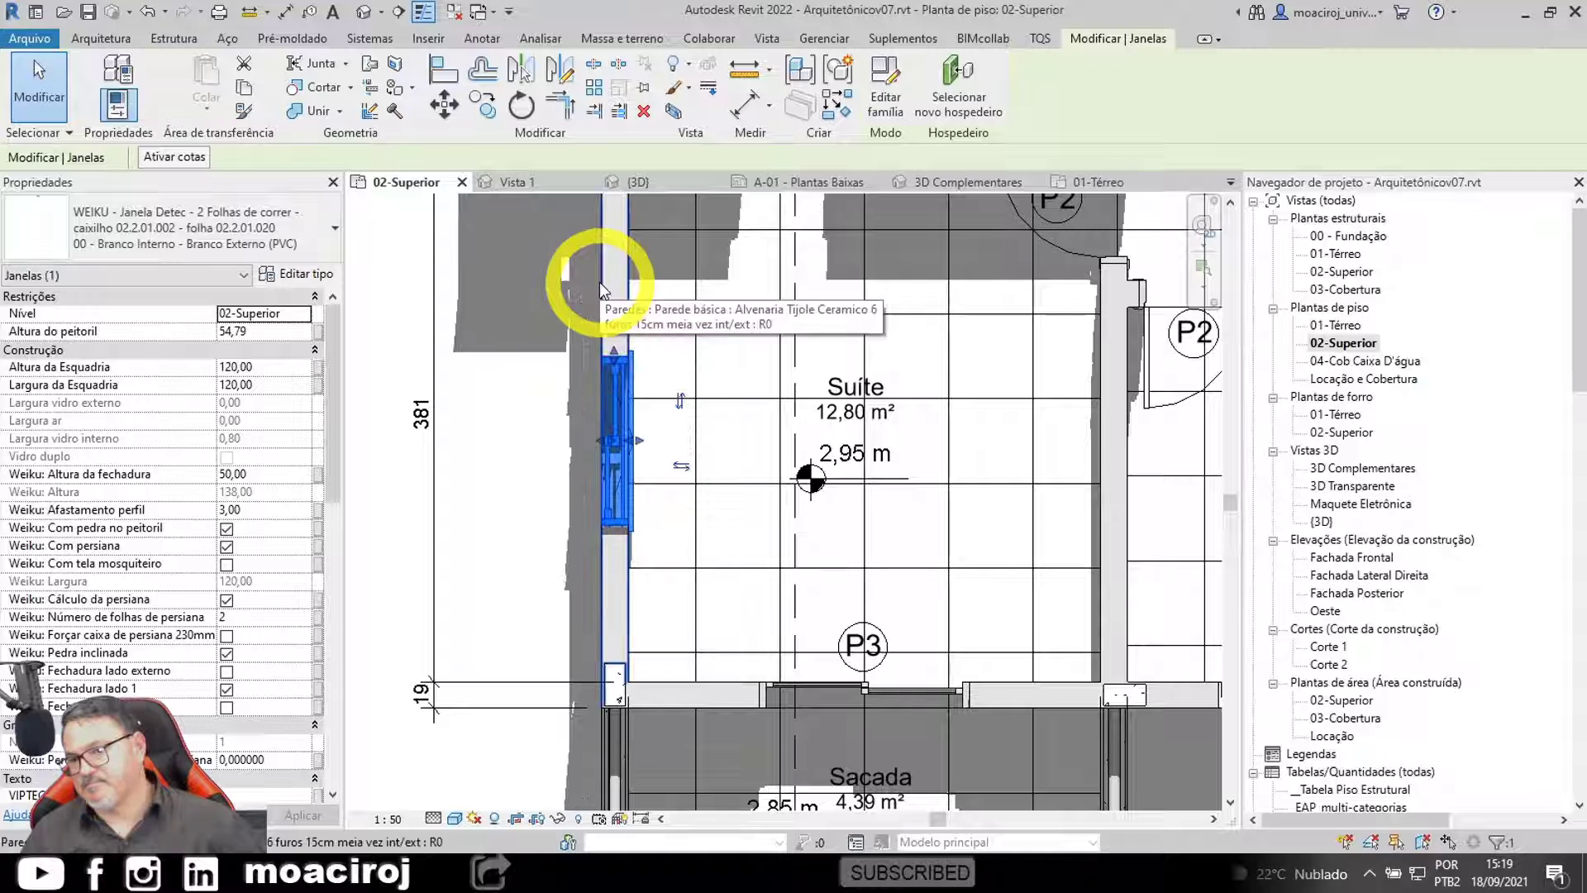
{"action": "left_click", "coordinate": [194, 159]}
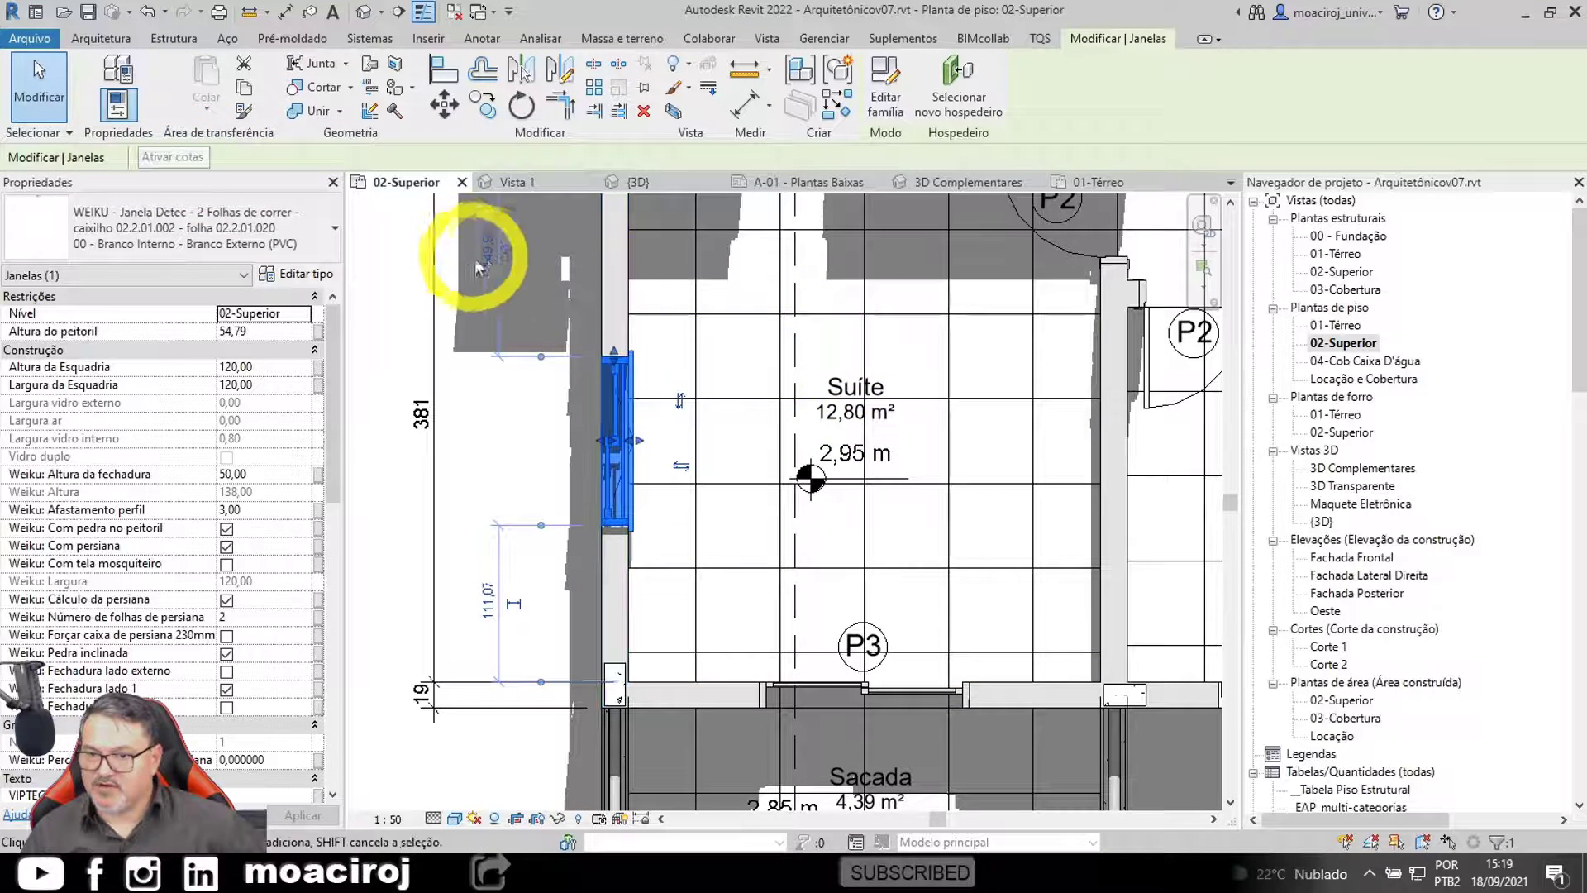
{"action": "left_click", "coordinate": [490, 603]}
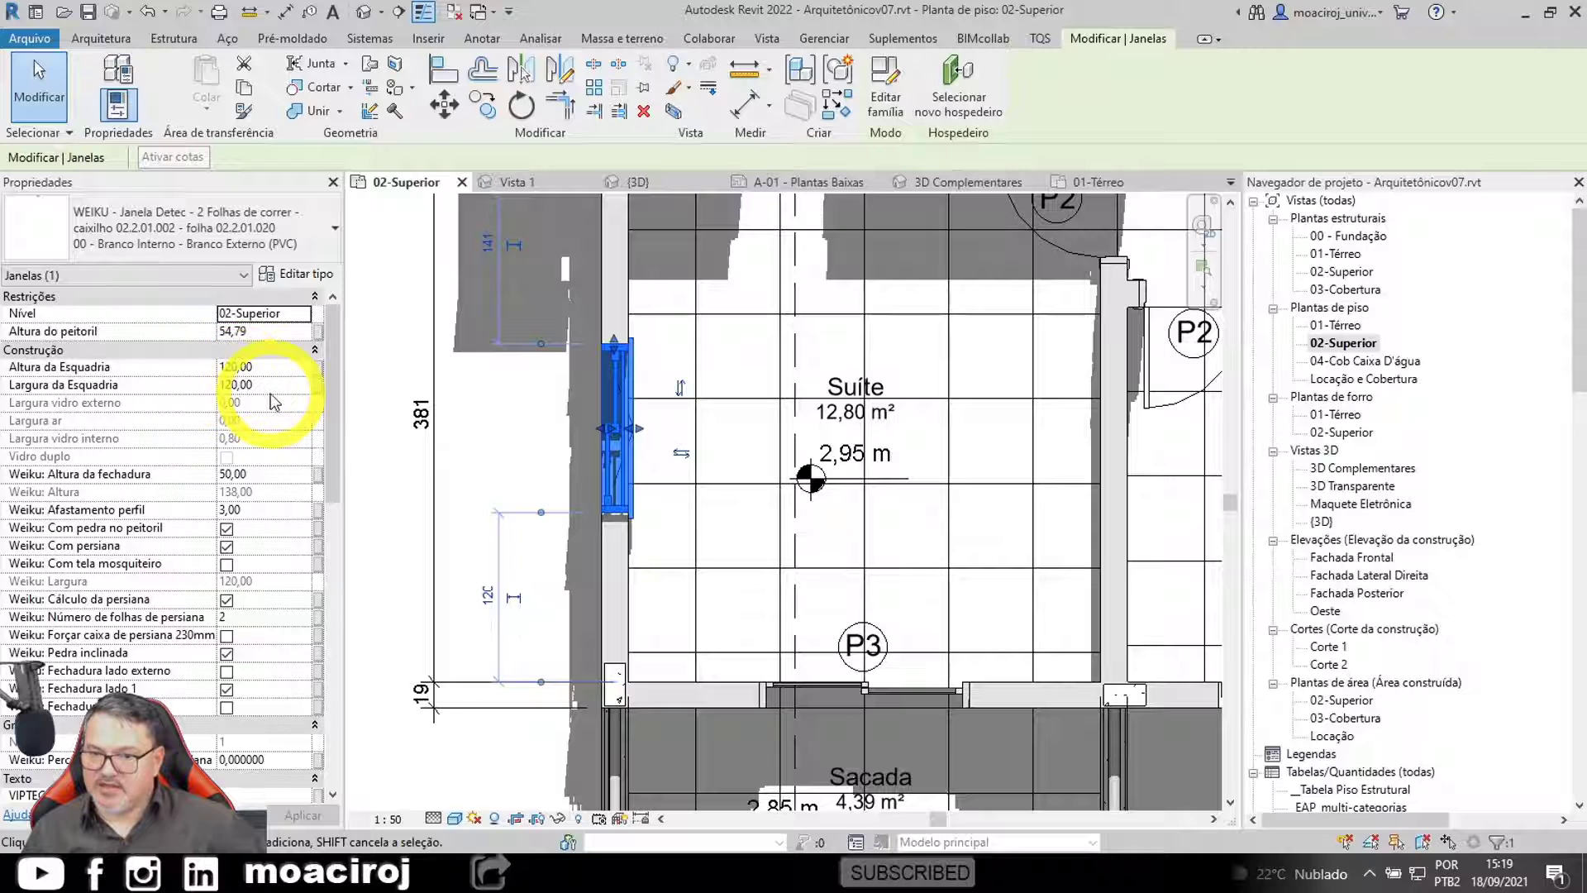
Step: Set the Suíte window's frame width (Largura da Esquadria) to 150
{"action": "left_click", "coordinate": [263, 386]}
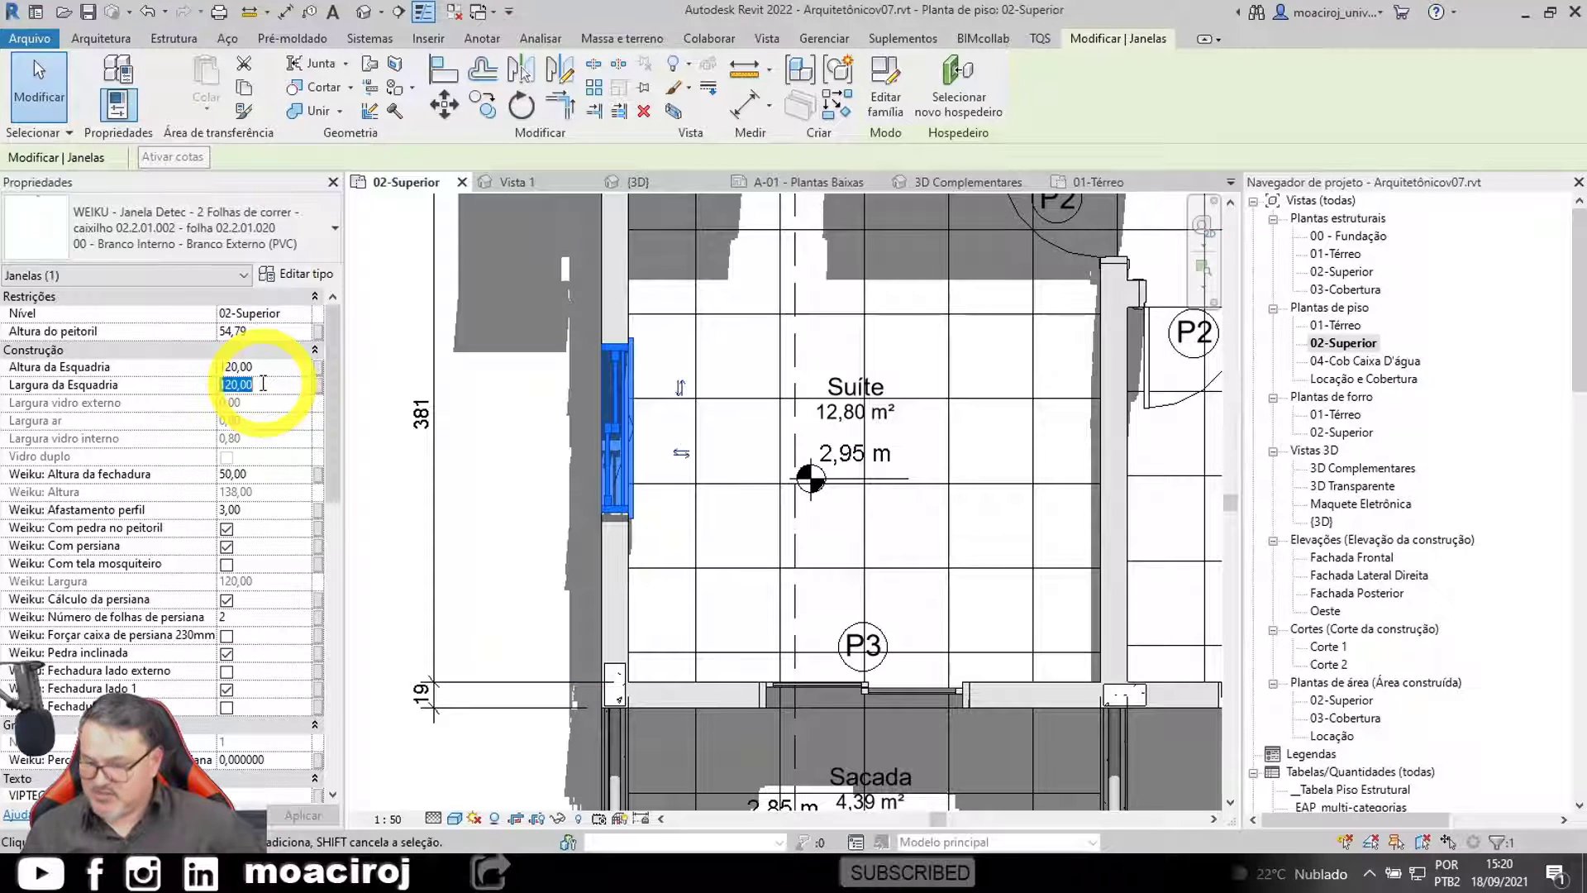
{"action": "type", "text": "150"}
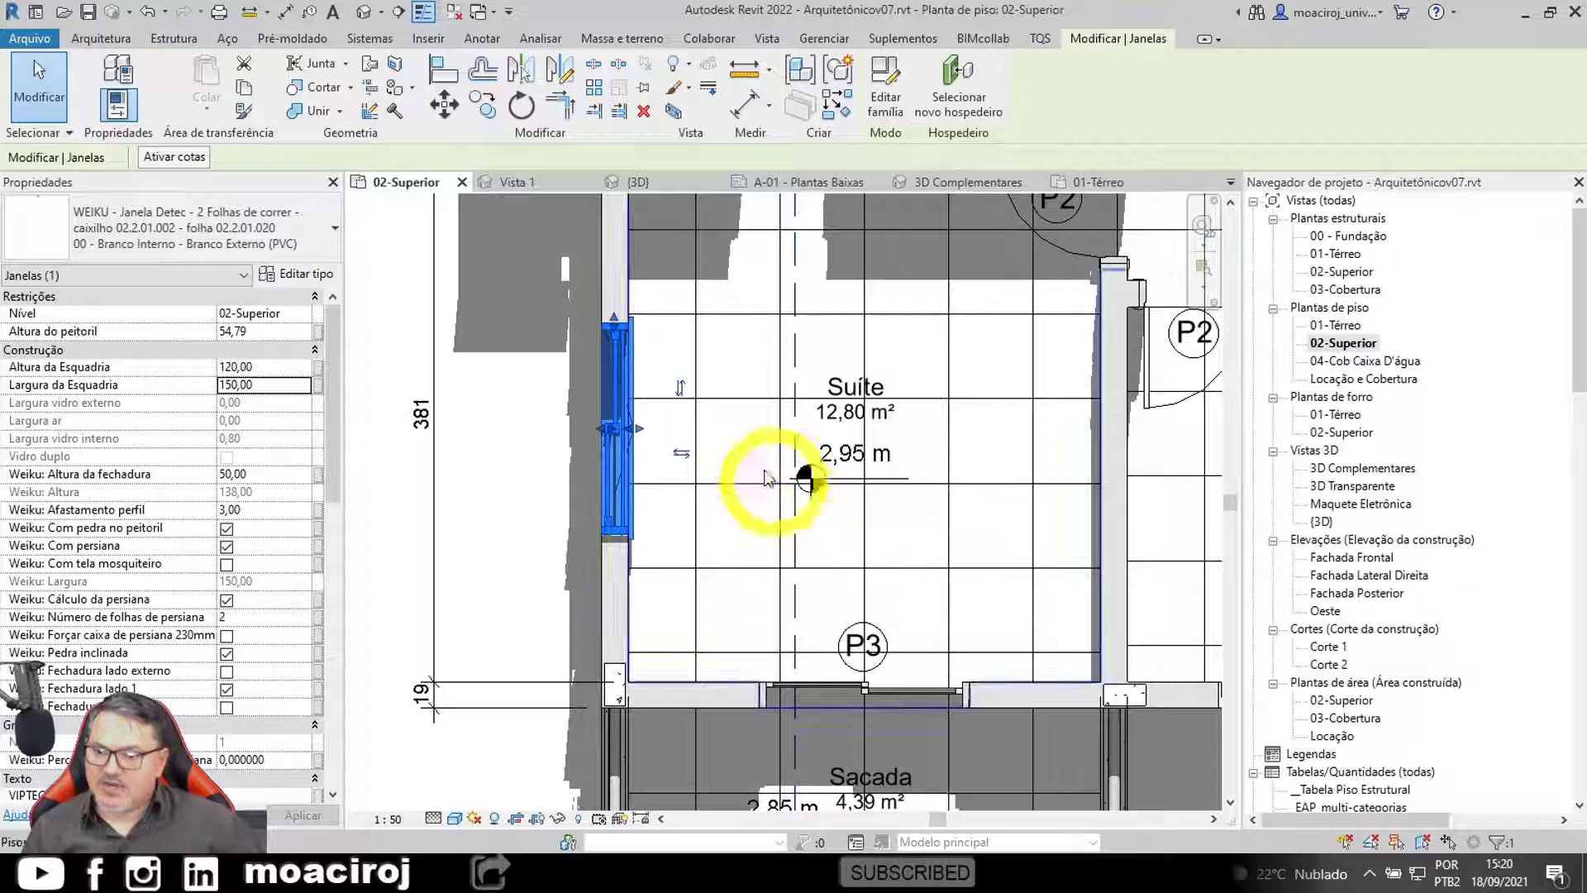
{"action": "left_click", "coordinate": [733, 360]}
{"action": "scroll", "coordinate": [719, 446], "scroll_direction": "up", "scroll_amount": 2}
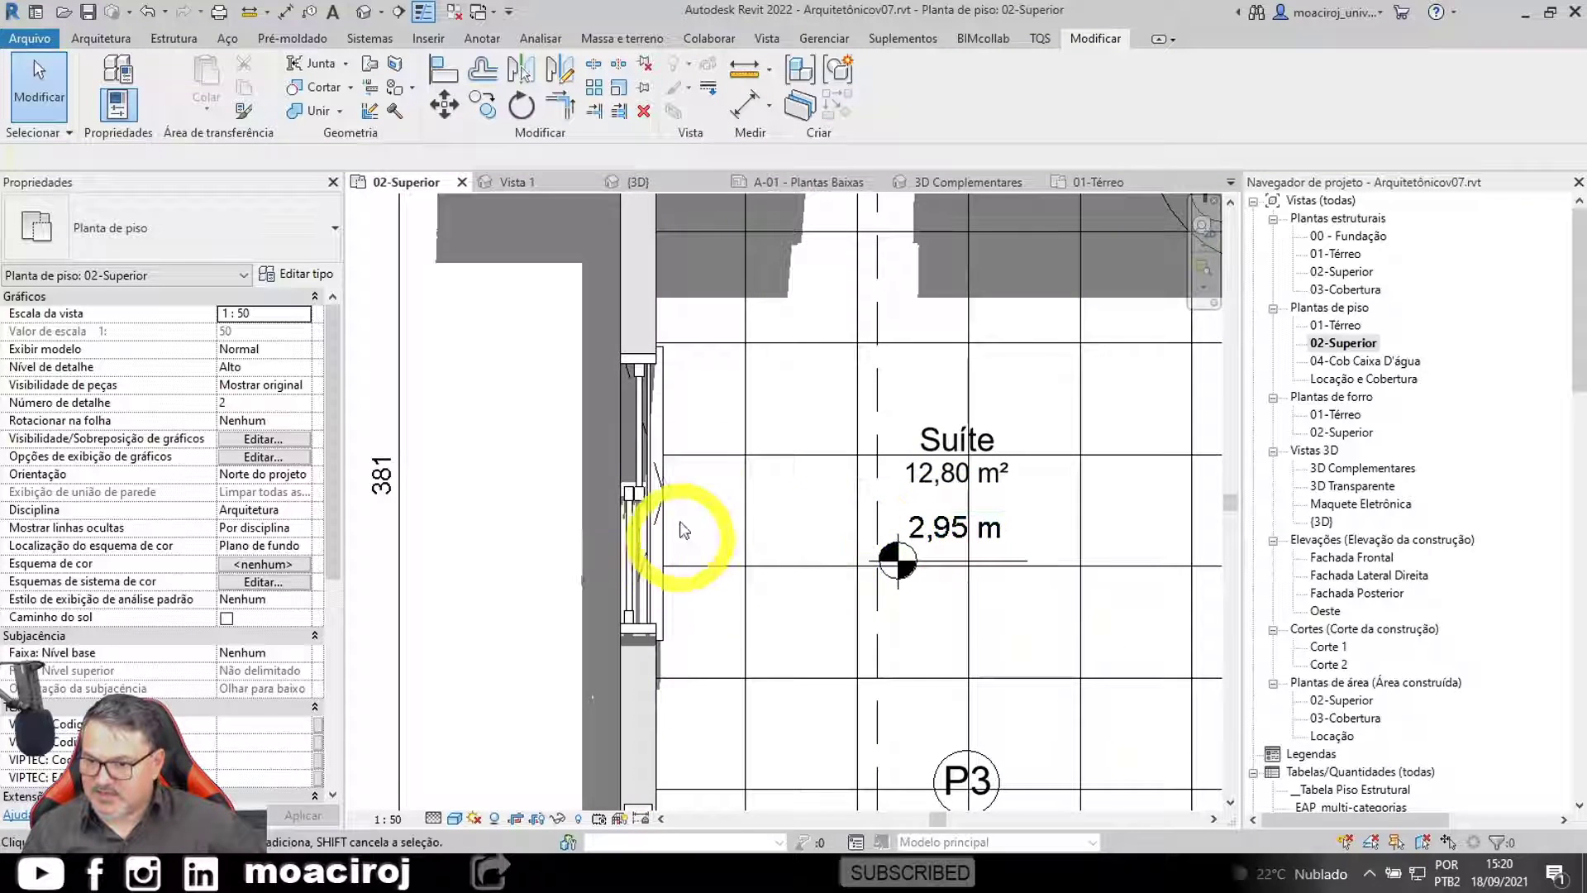
Step: In the 3D view, set the sill height (Altura do peitoril) of the upper-floor Weiku window to 90
{"action": "left_click", "coordinate": [363, 11]}
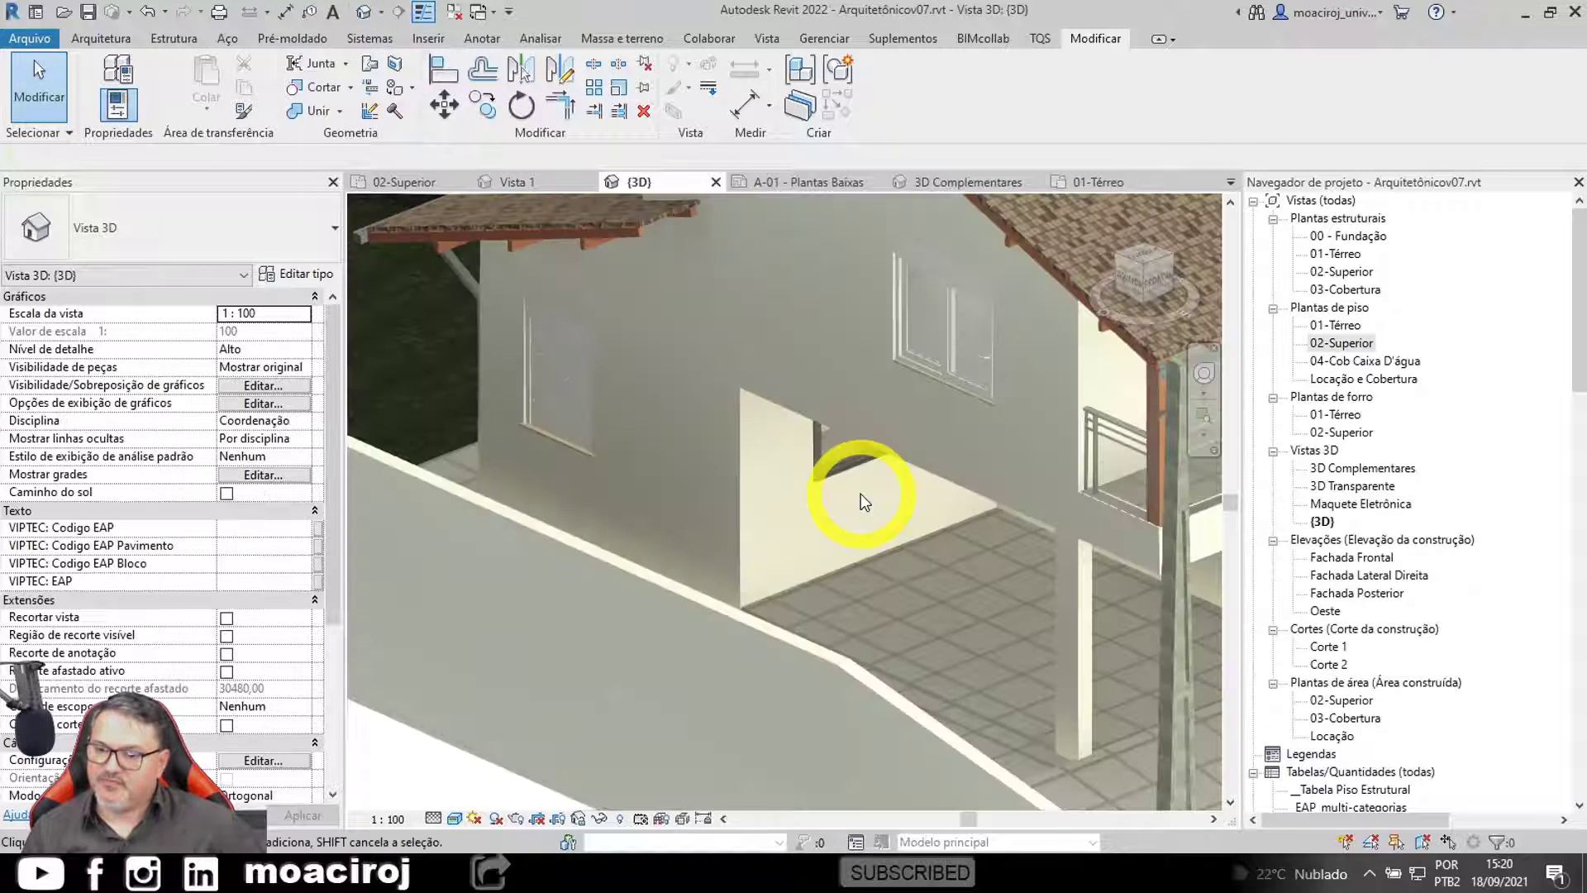
{"action": "left_click_drag", "start_coordinate": [940, 342], "coordinate": [946, 408]}
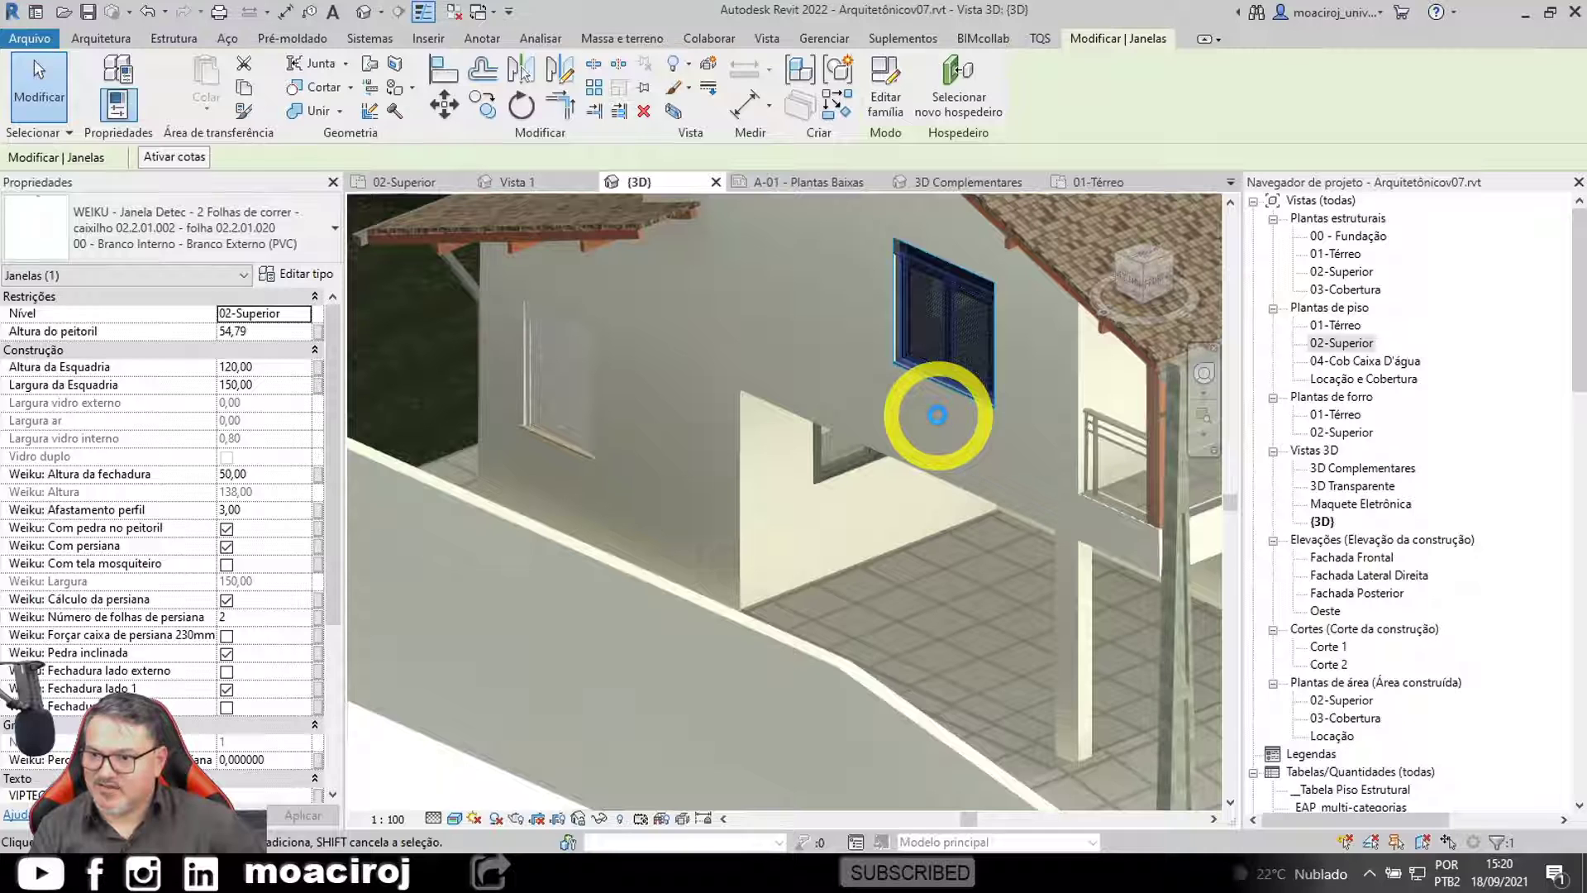
{"action": "key", "text": "Escape"}
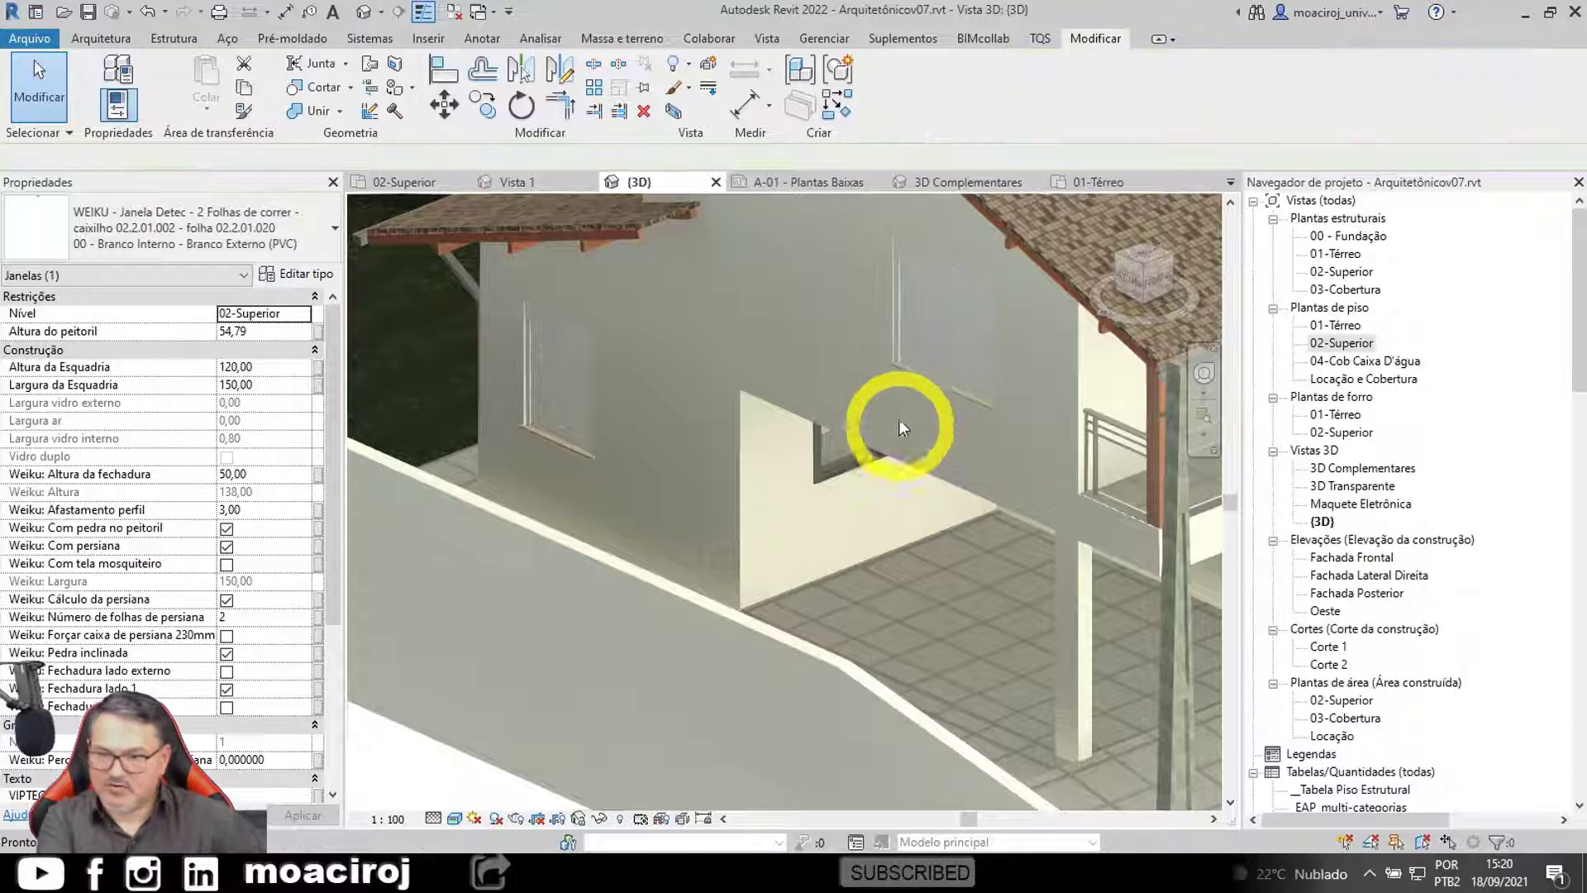
{"action": "left_click", "coordinate": [952, 356]}
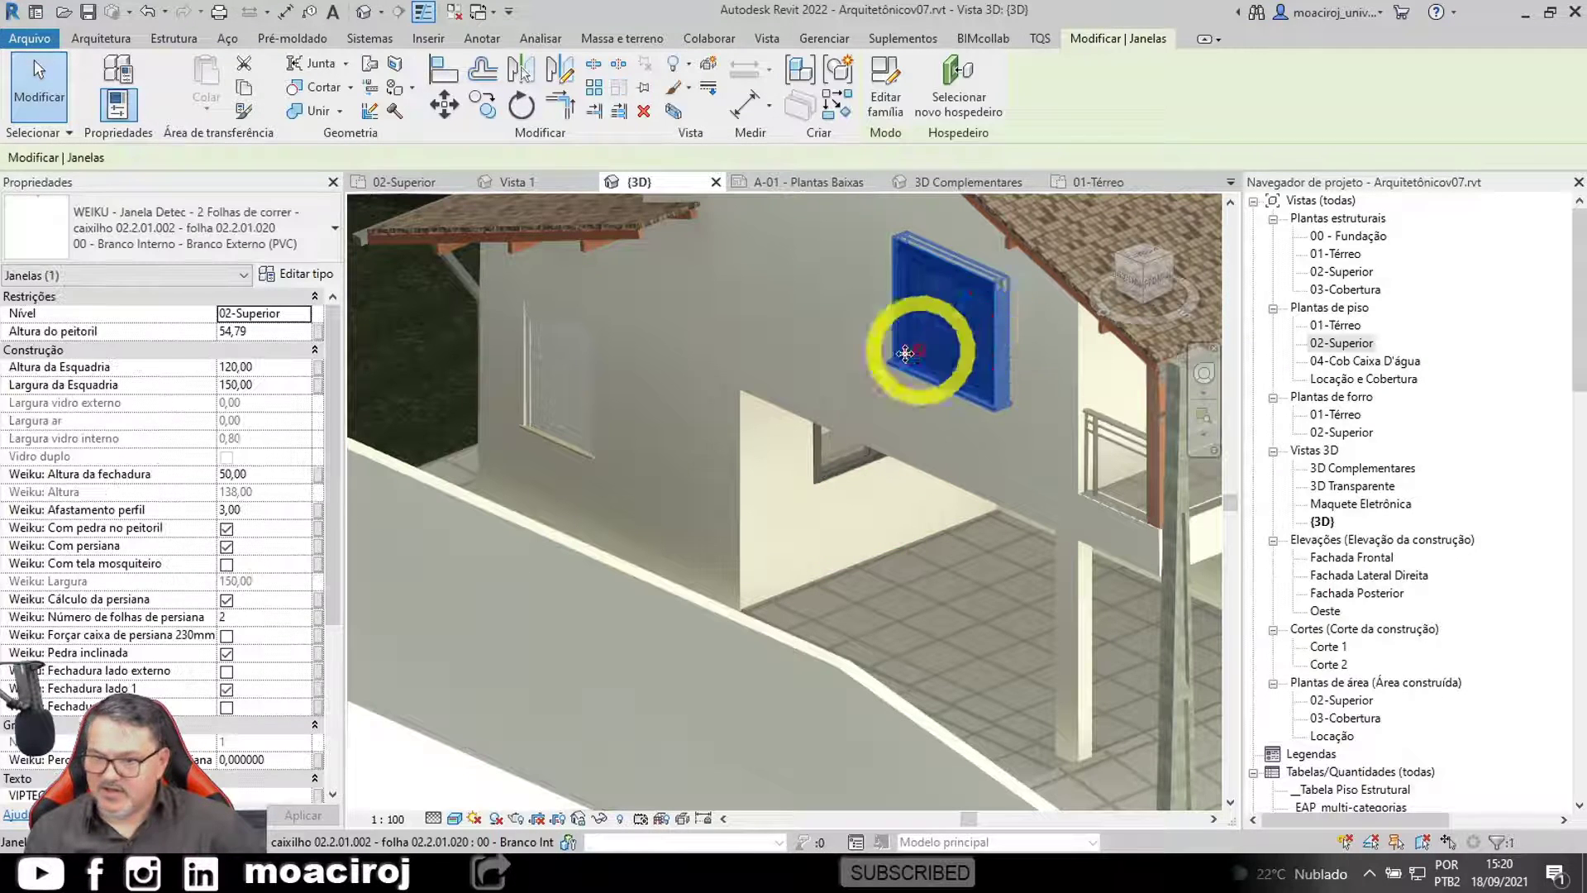
{"action": "left_click", "coordinate": [277, 332]}
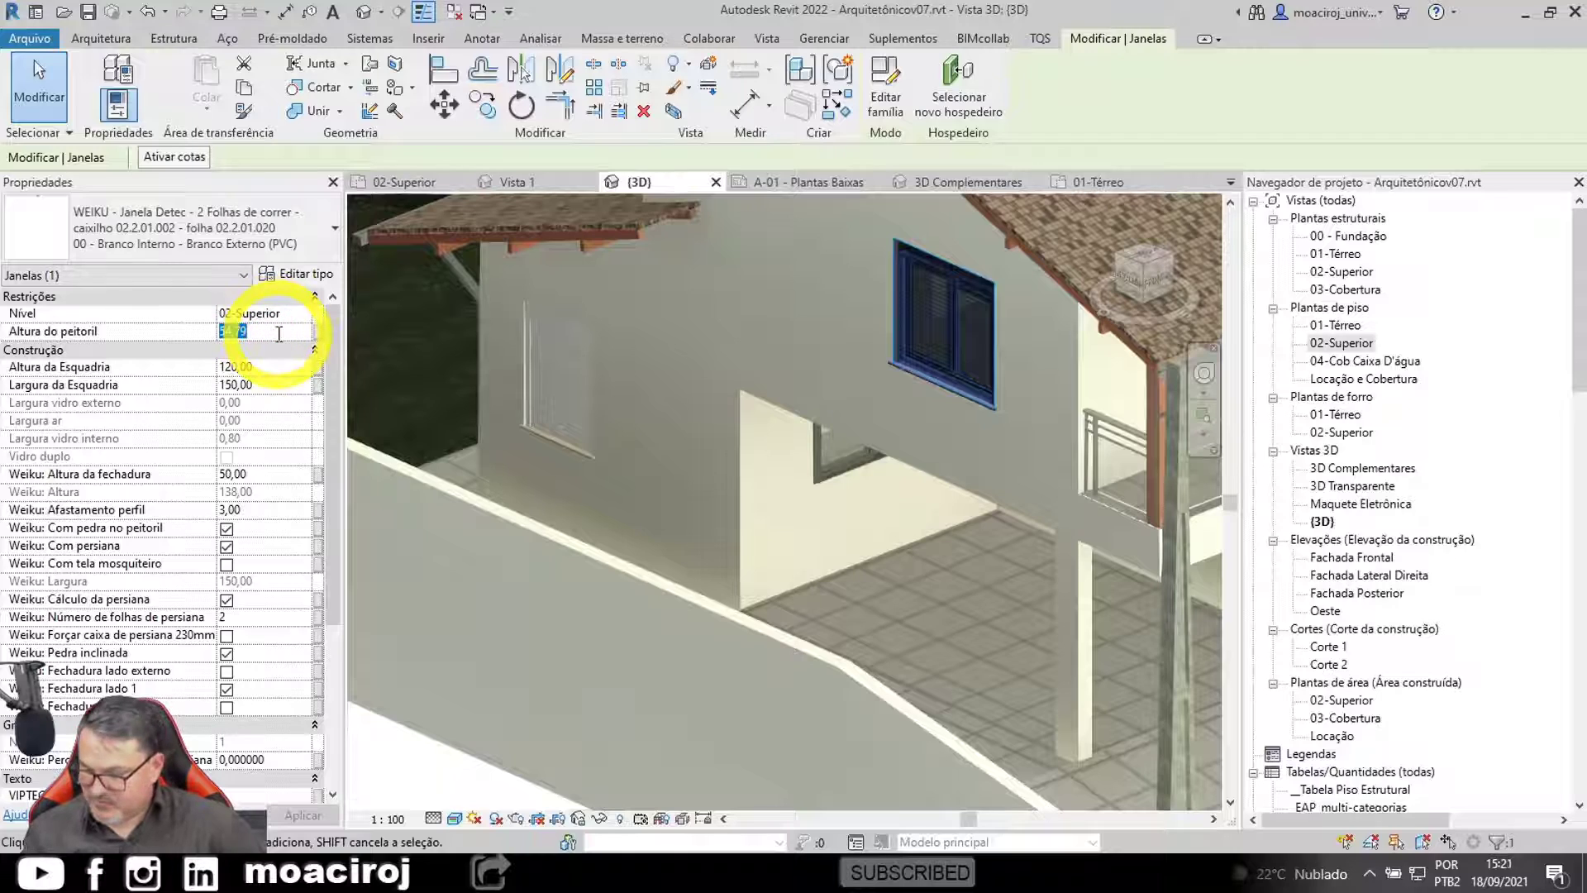
{"action": "type", "text": "90"}
{"action": "key", "text": "Return"}
{"action": "scroll", "coordinate": [910, 347], "scroll_direction": "up", "scroll_amount": 2}
{"action": "key", "text": "Escape"}
Step: Set the upper-floor Weiku window's frame width (Largura da Esquadria) to 200
{"action": "left_click", "coordinate": [956, 406]}
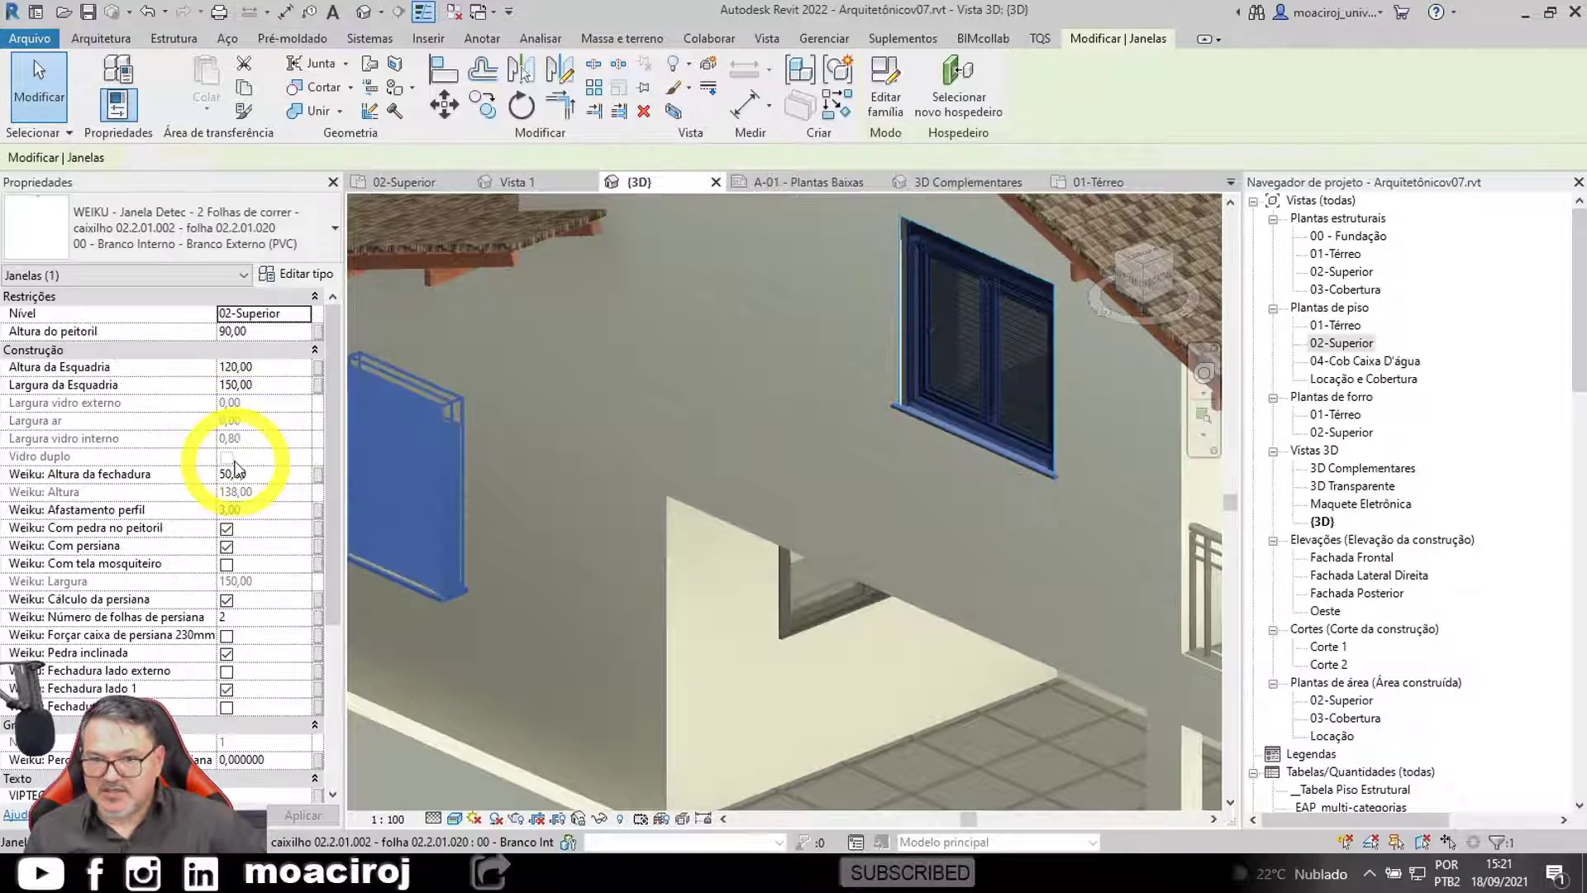
{"action": "left_click", "coordinate": [280, 385]}
{"action": "type", "text": "2"}
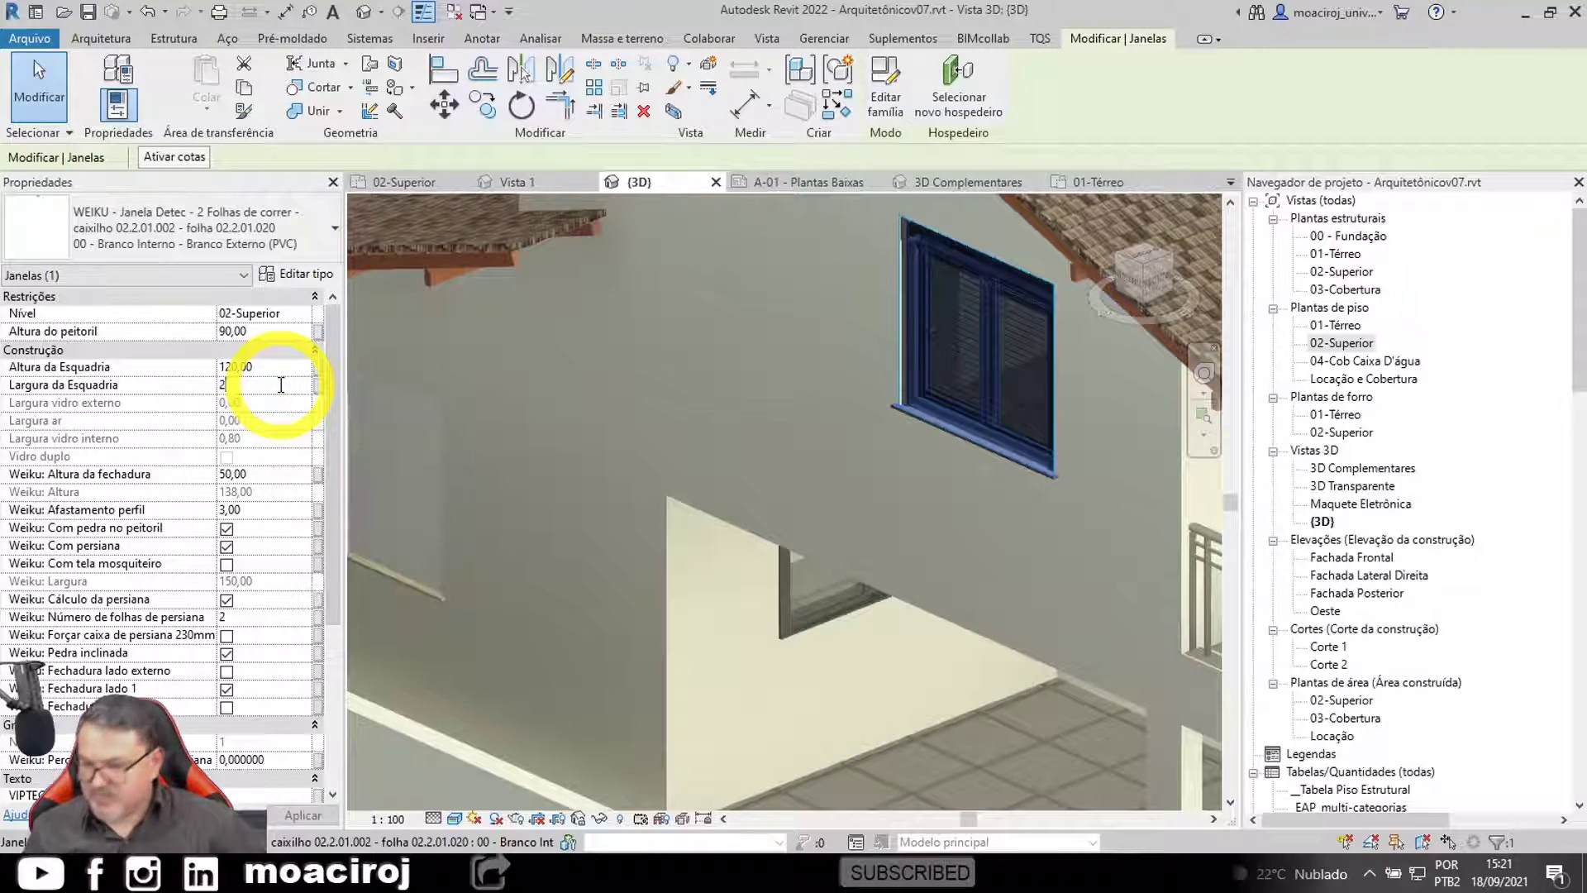
{"action": "type", "text": "00"}
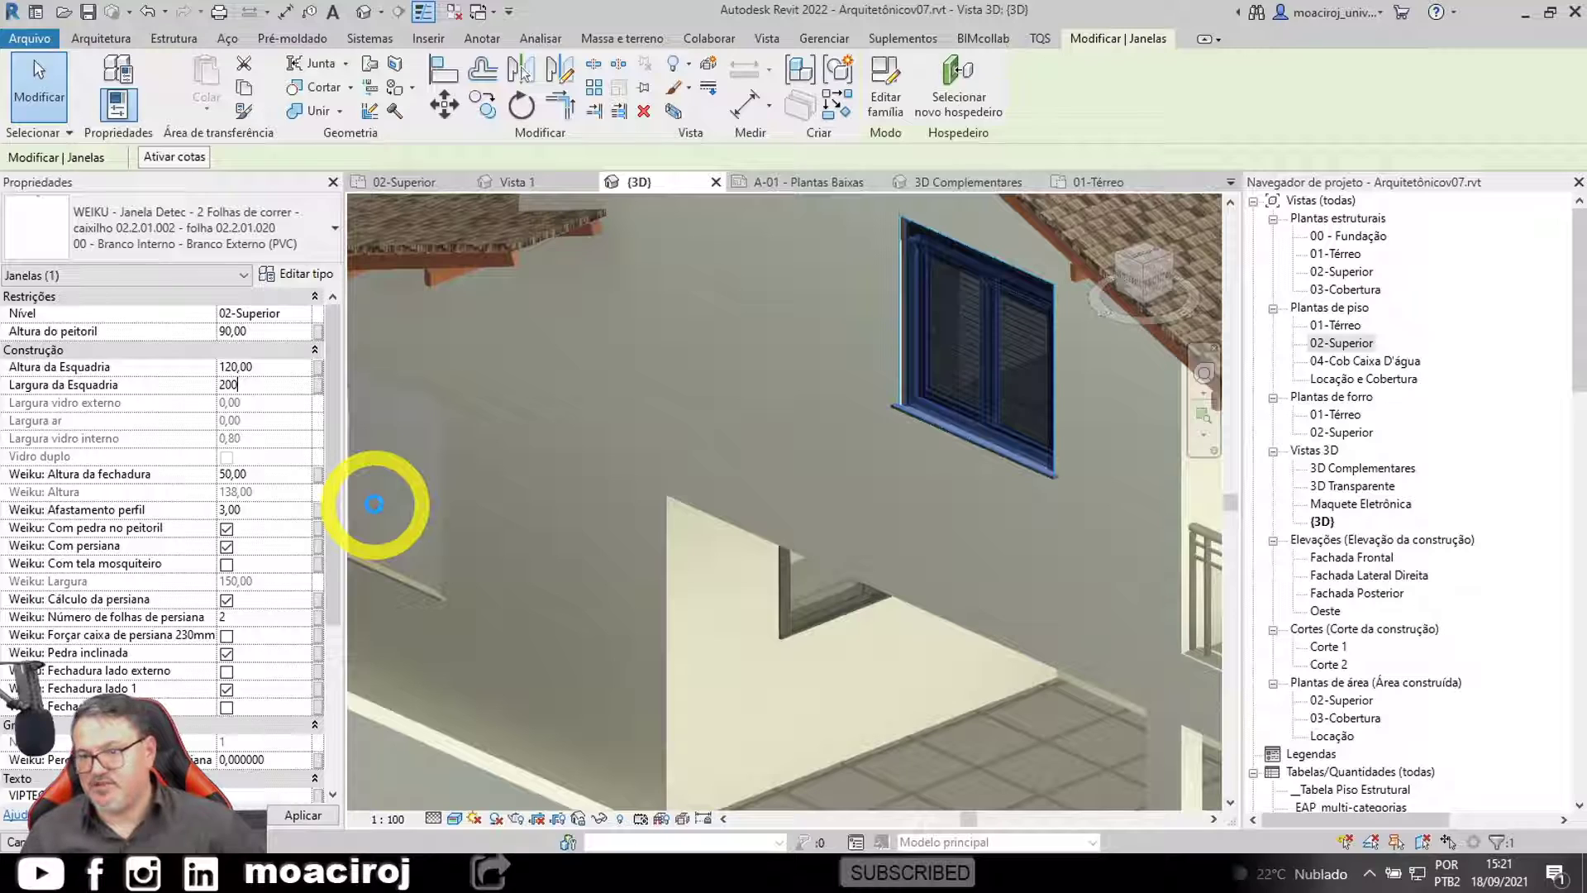
{"action": "key", "text": "Escape"}
{"action": "middle_click_drag", "start_coordinate": [1068, 357], "coordinate": [866, 518], "text": "shift"}
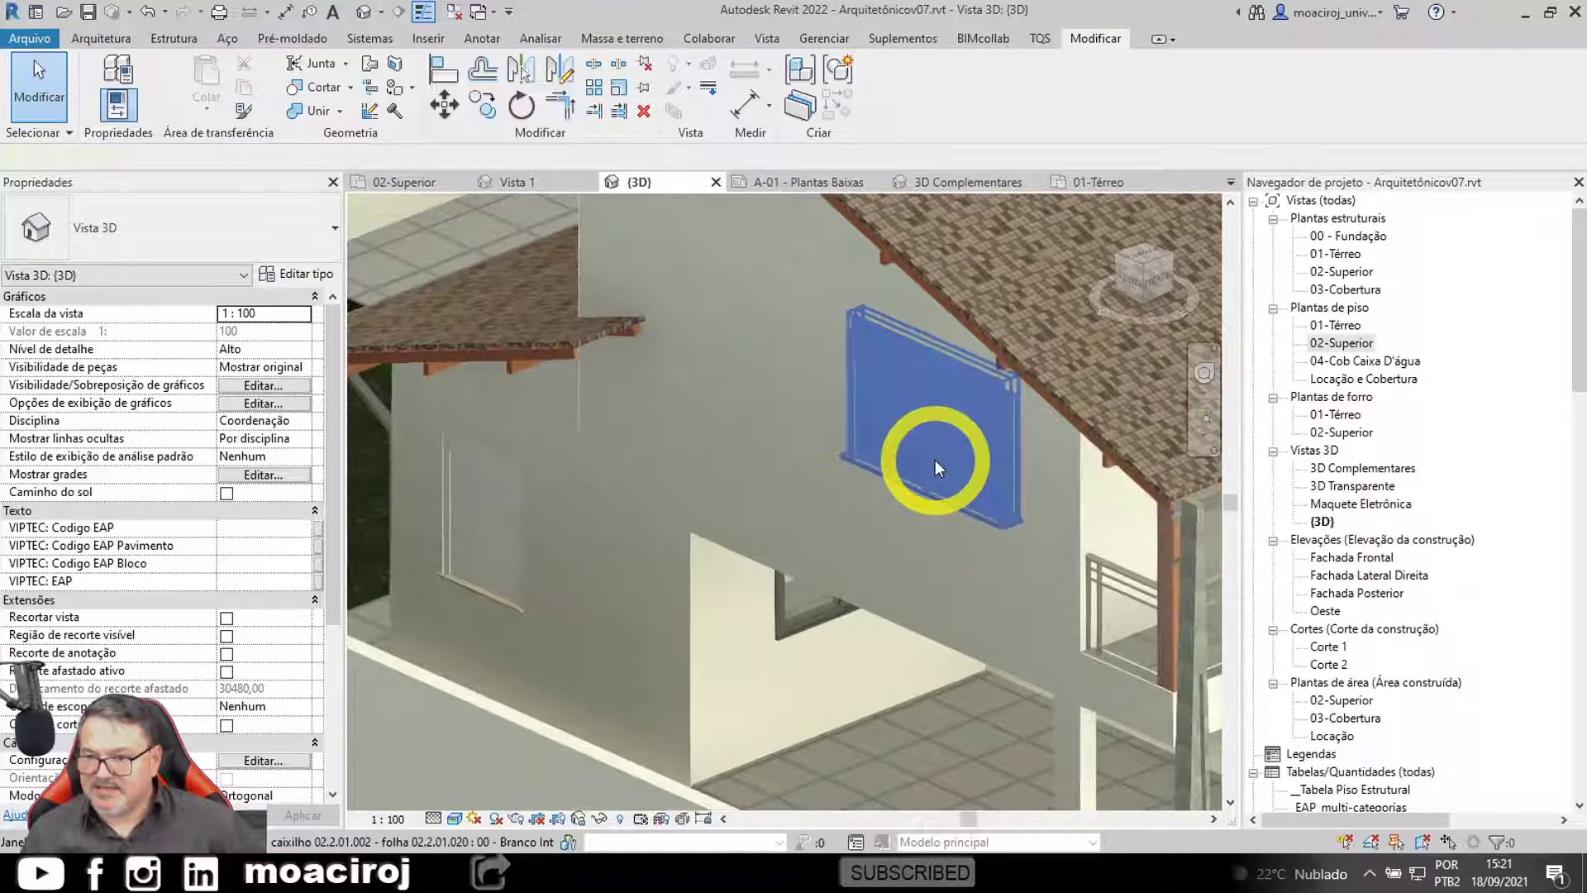
Step: Compare the instance dimensions of the ground-floor and upper-floor Weiku windows in the side wall
{"action": "left_click_drag", "start_coordinate": [935, 459], "coordinate": [471, 528]}
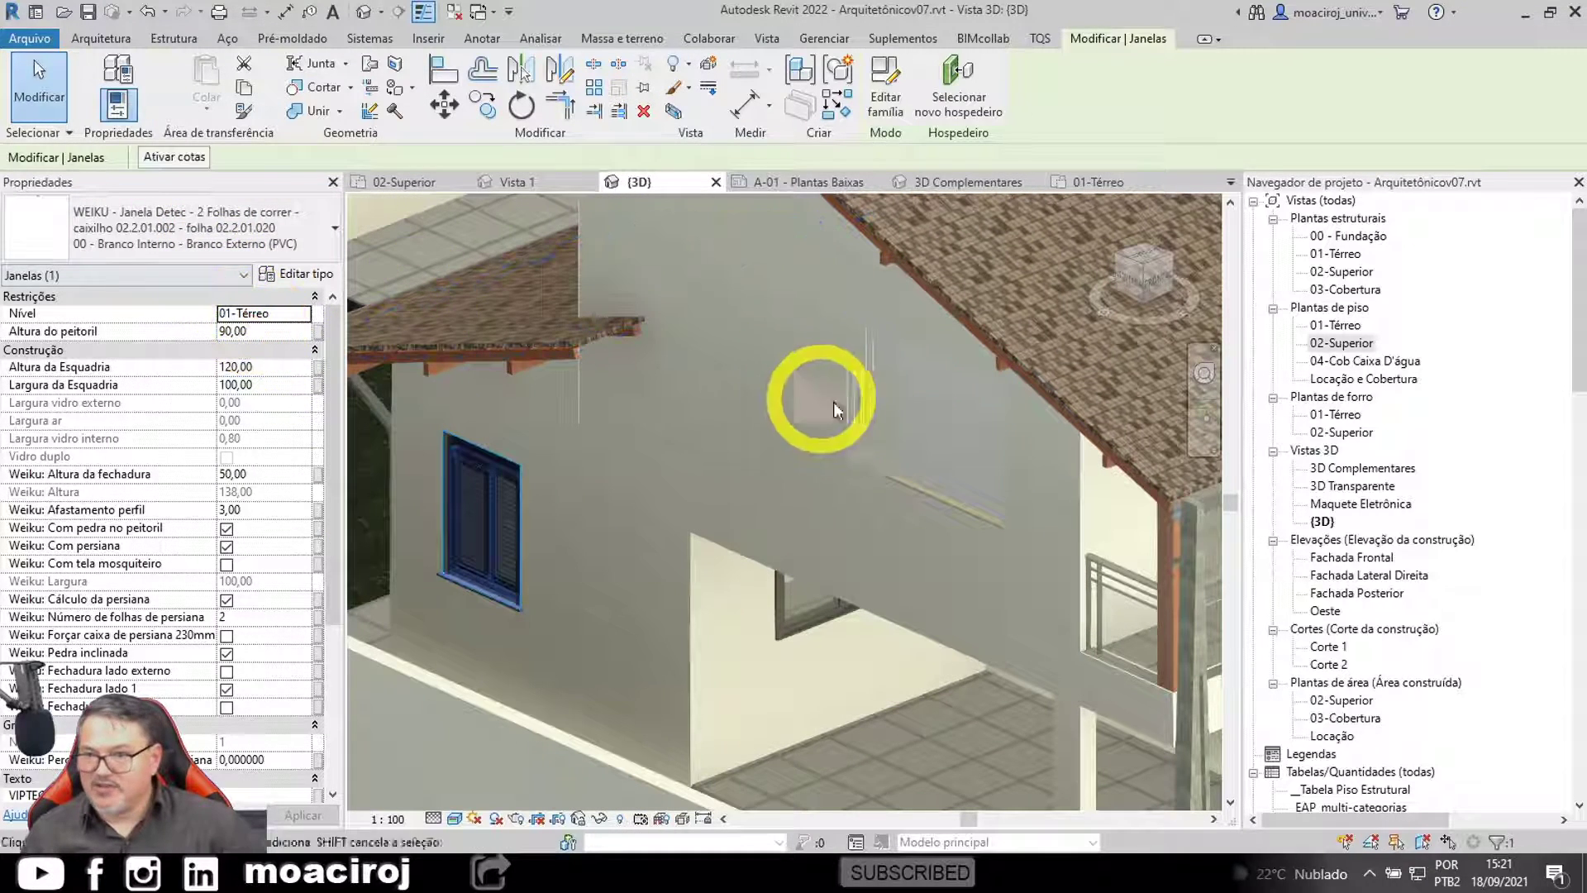
{"action": "left_click", "coordinate": [930, 419]}
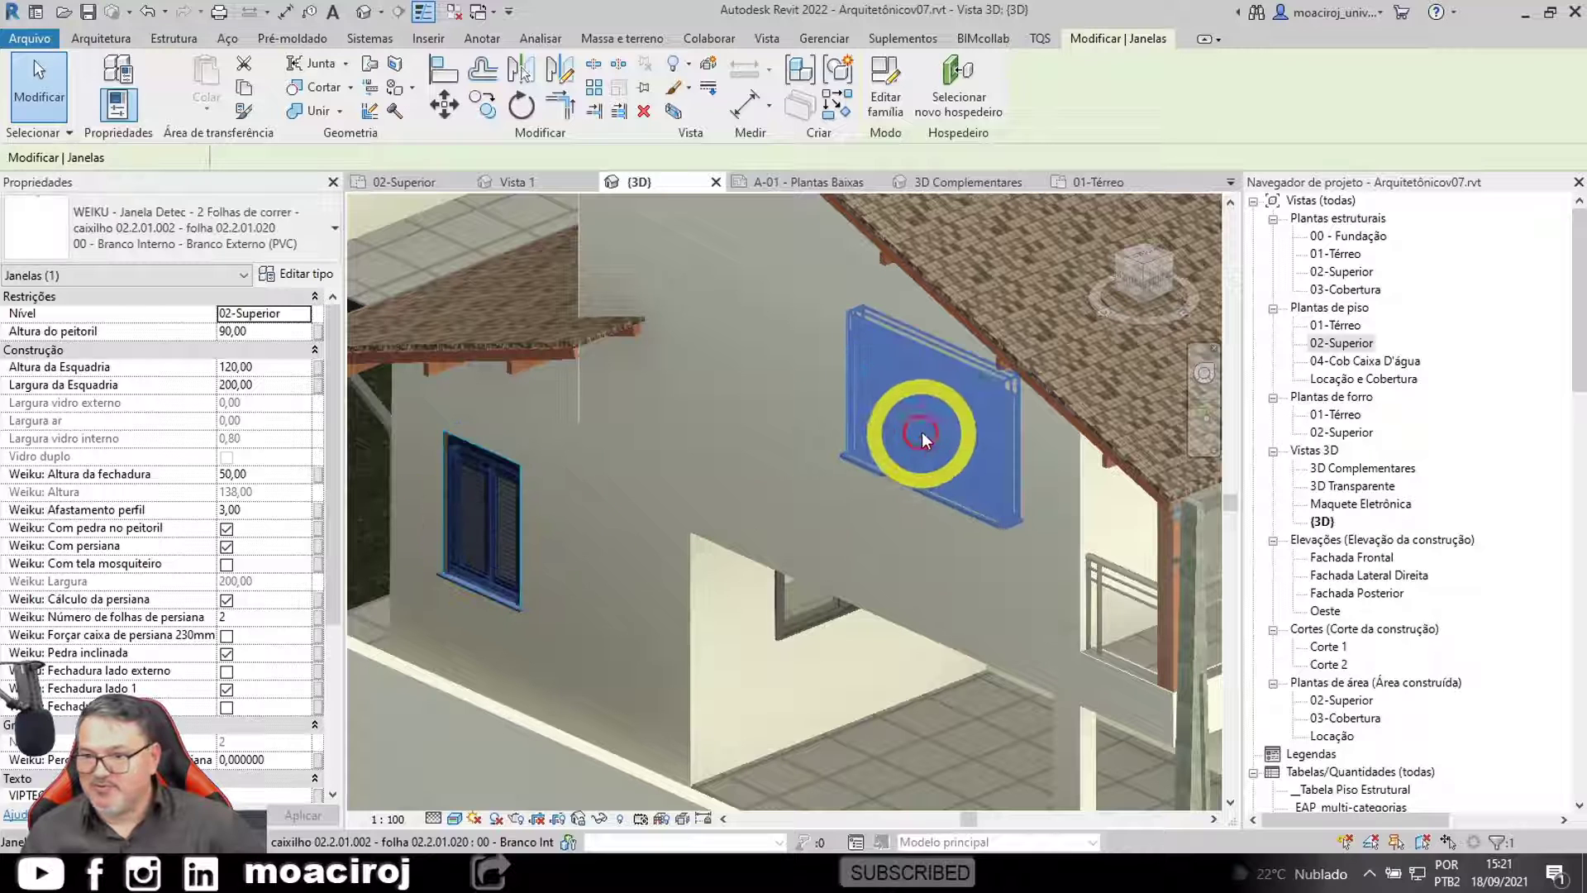
{"action": "left_click_drag", "start_coordinate": [906, 432], "coordinate": [475, 524]}
{"action": "key", "text": "ctrl+z"}
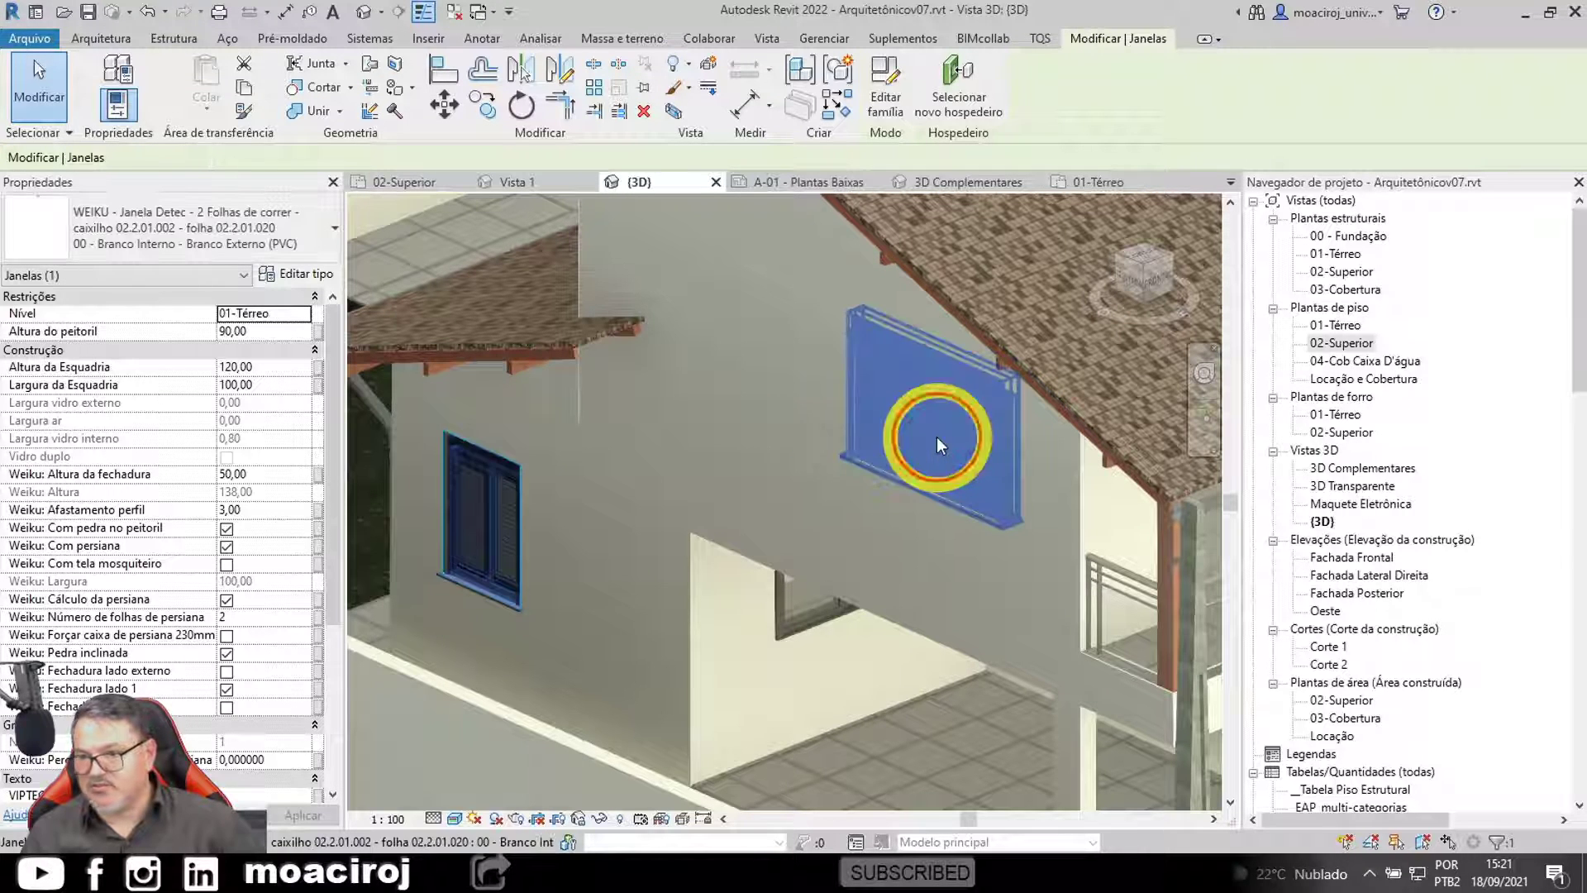
{"action": "key", "text": "Escape"}
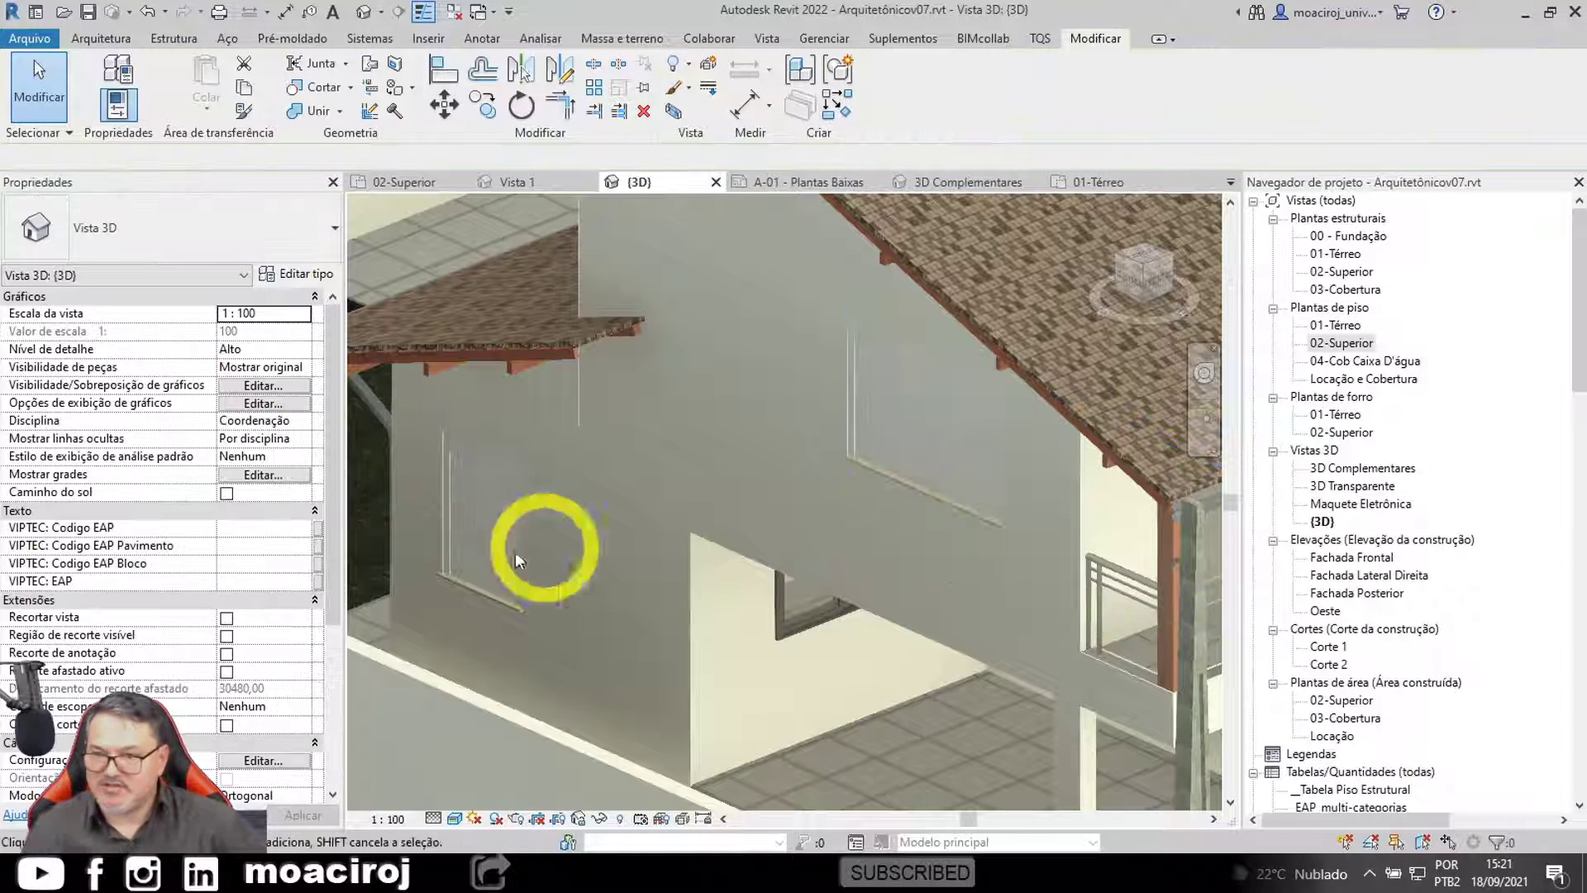
{"action": "scroll", "coordinate": [514, 552], "scroll_direction": "down", "scroll_amount": 3}
{"action": "middle_click_drag", "start_coordinate": [747, 600], "coordinate": [607, 541]}
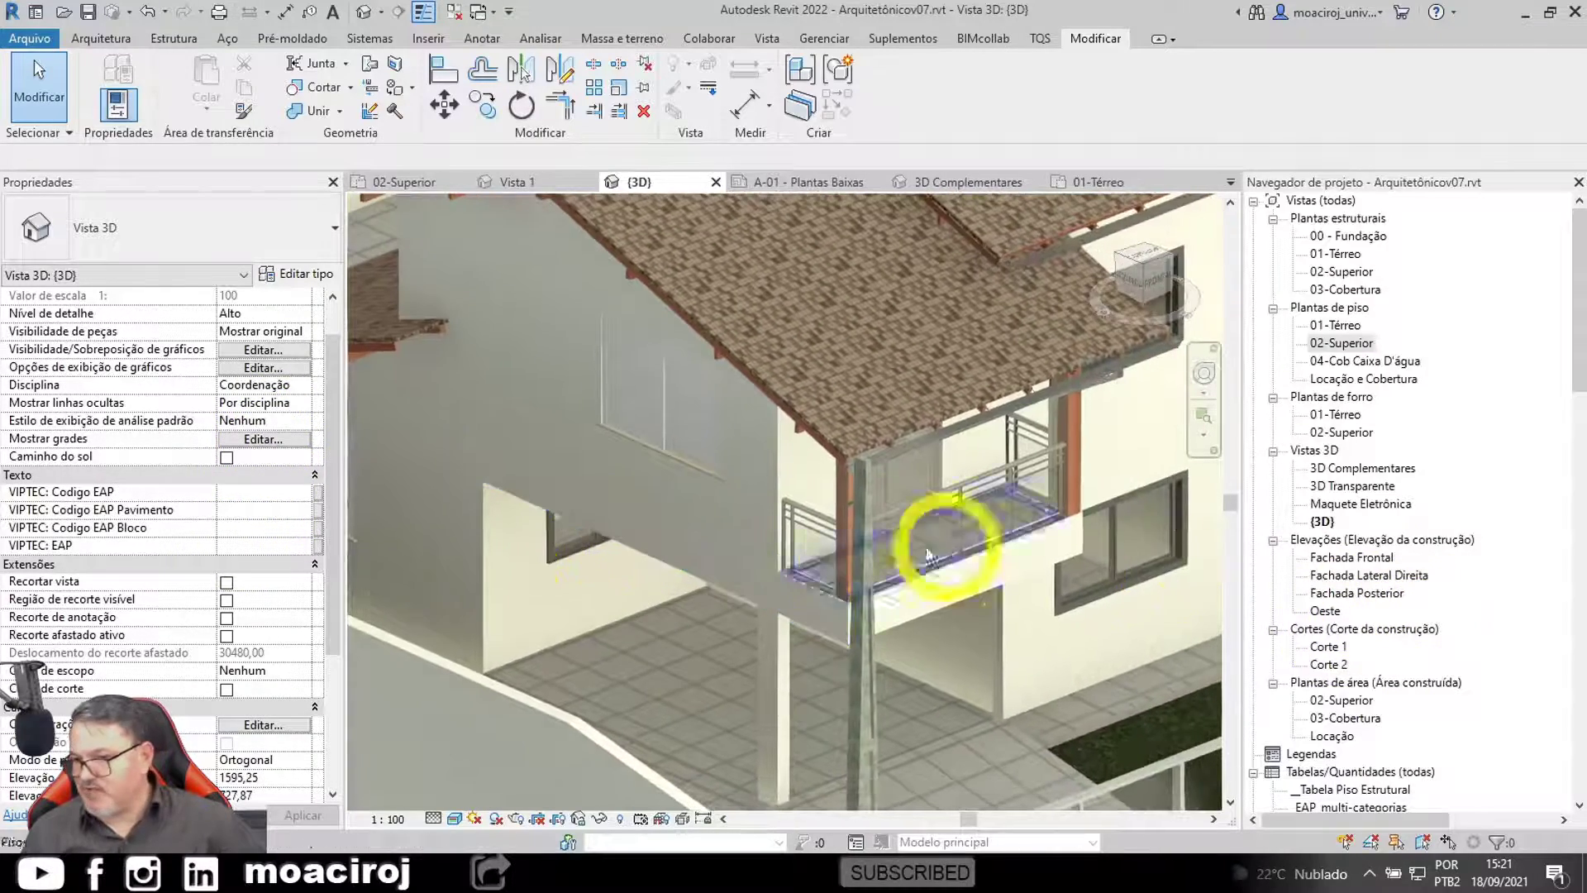
{"action": "middle_click_drag", "start_coordinate": [741, 527], "coordinate": [886, 584]}
{"action": "left_click", "coordinate": [811, 483]}
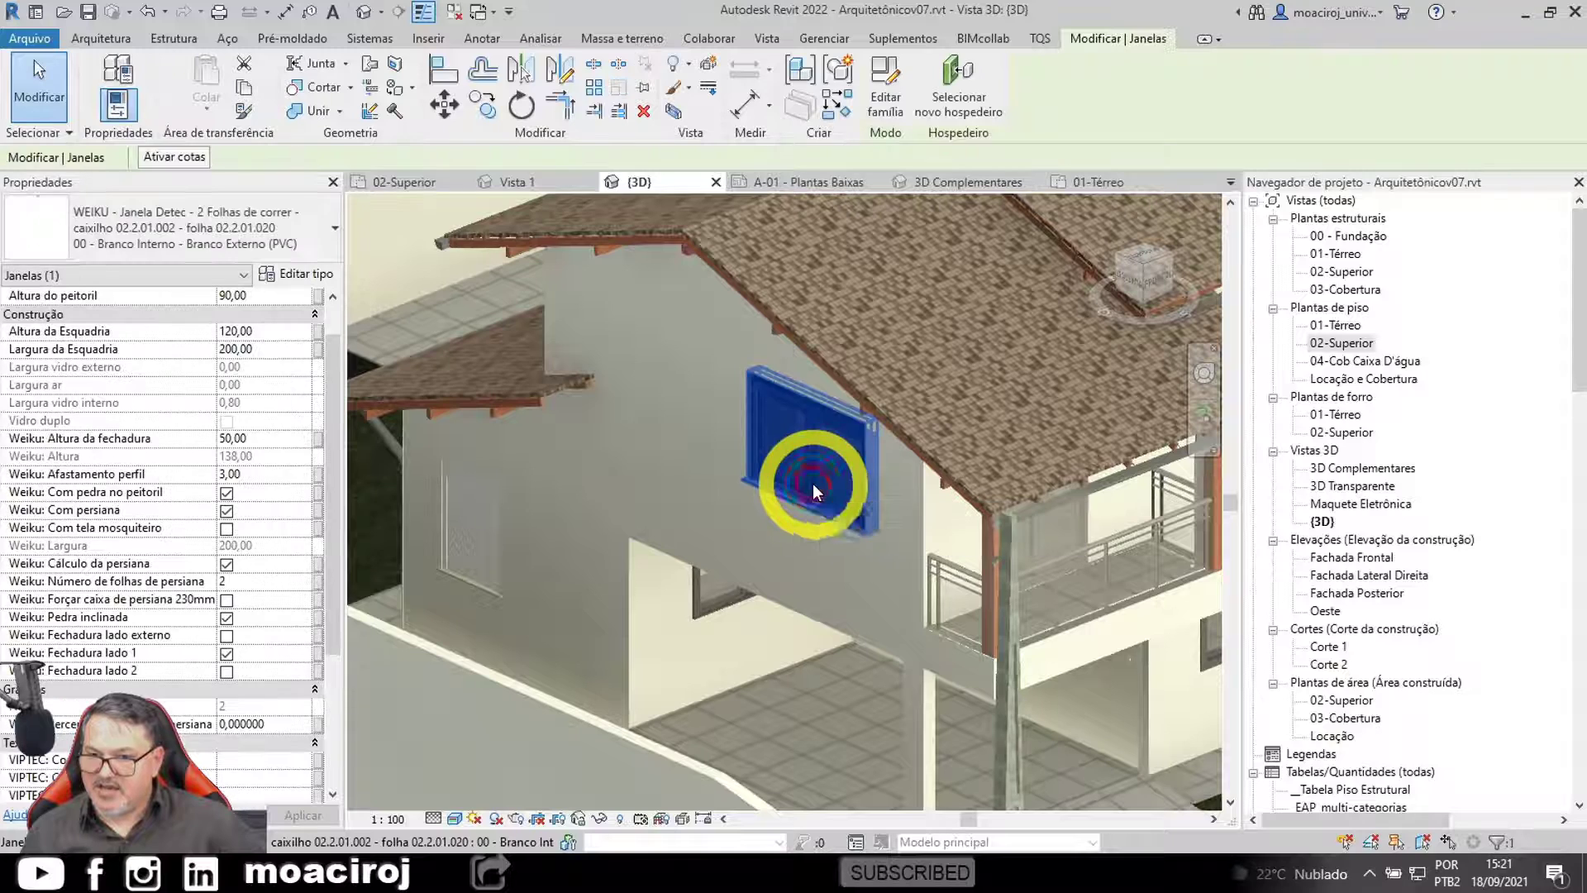
{"action": "left_click_drag", "start_coordinate": [811, 484], "coordinate": [786, 455]}
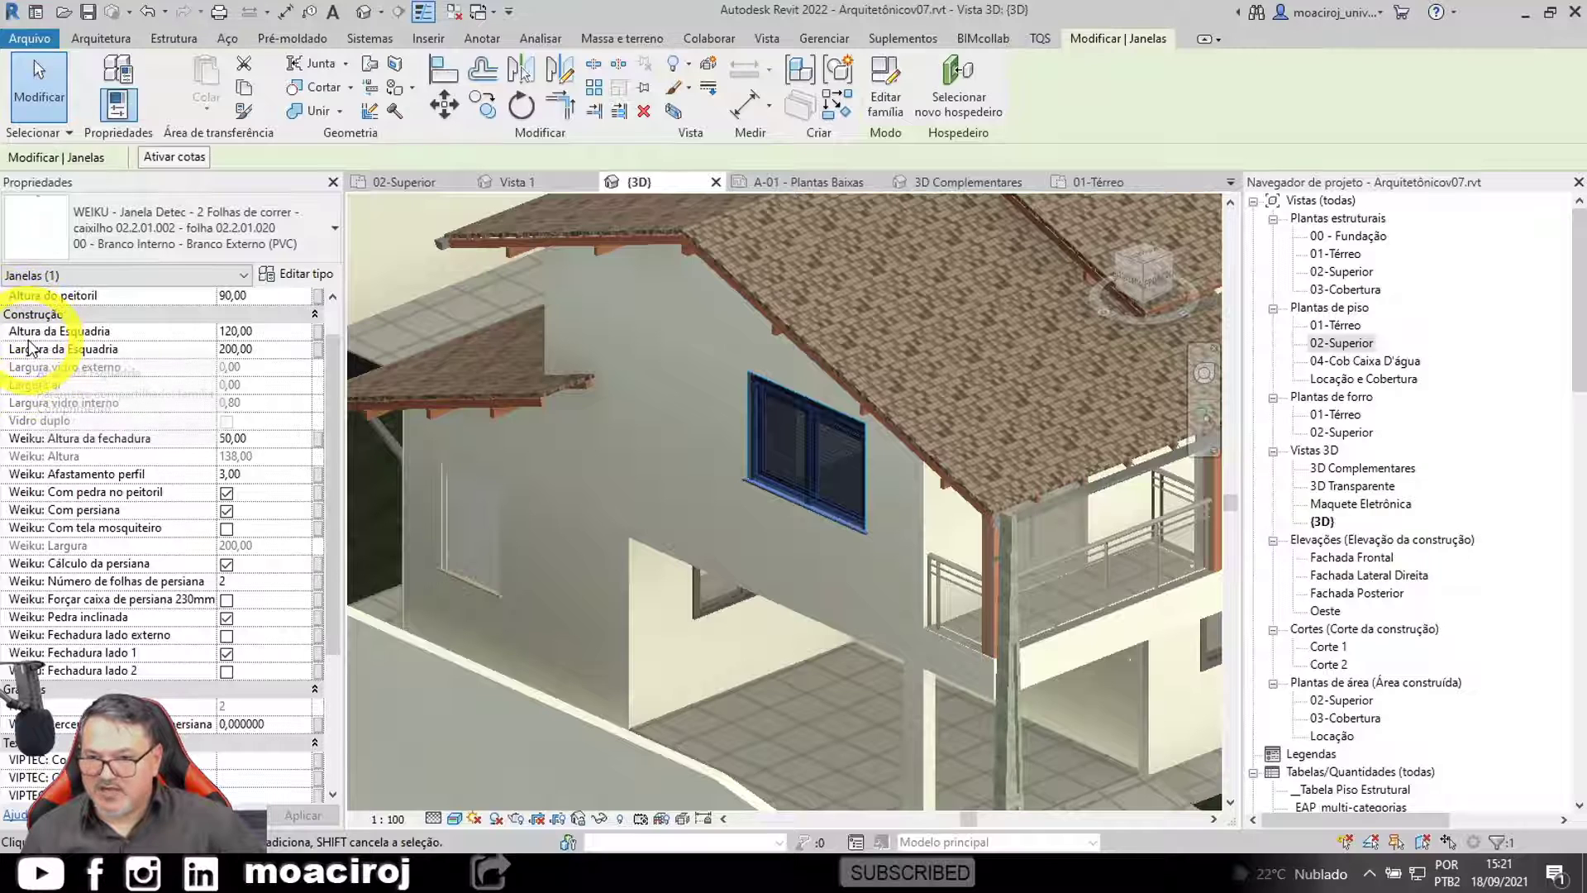
Step: Compare the type properties of the 150 x 75 Deslizante com alisar window with the instance properties of the two Weiku windows
{"action": "left_click", "coordinate": [717, 603]}
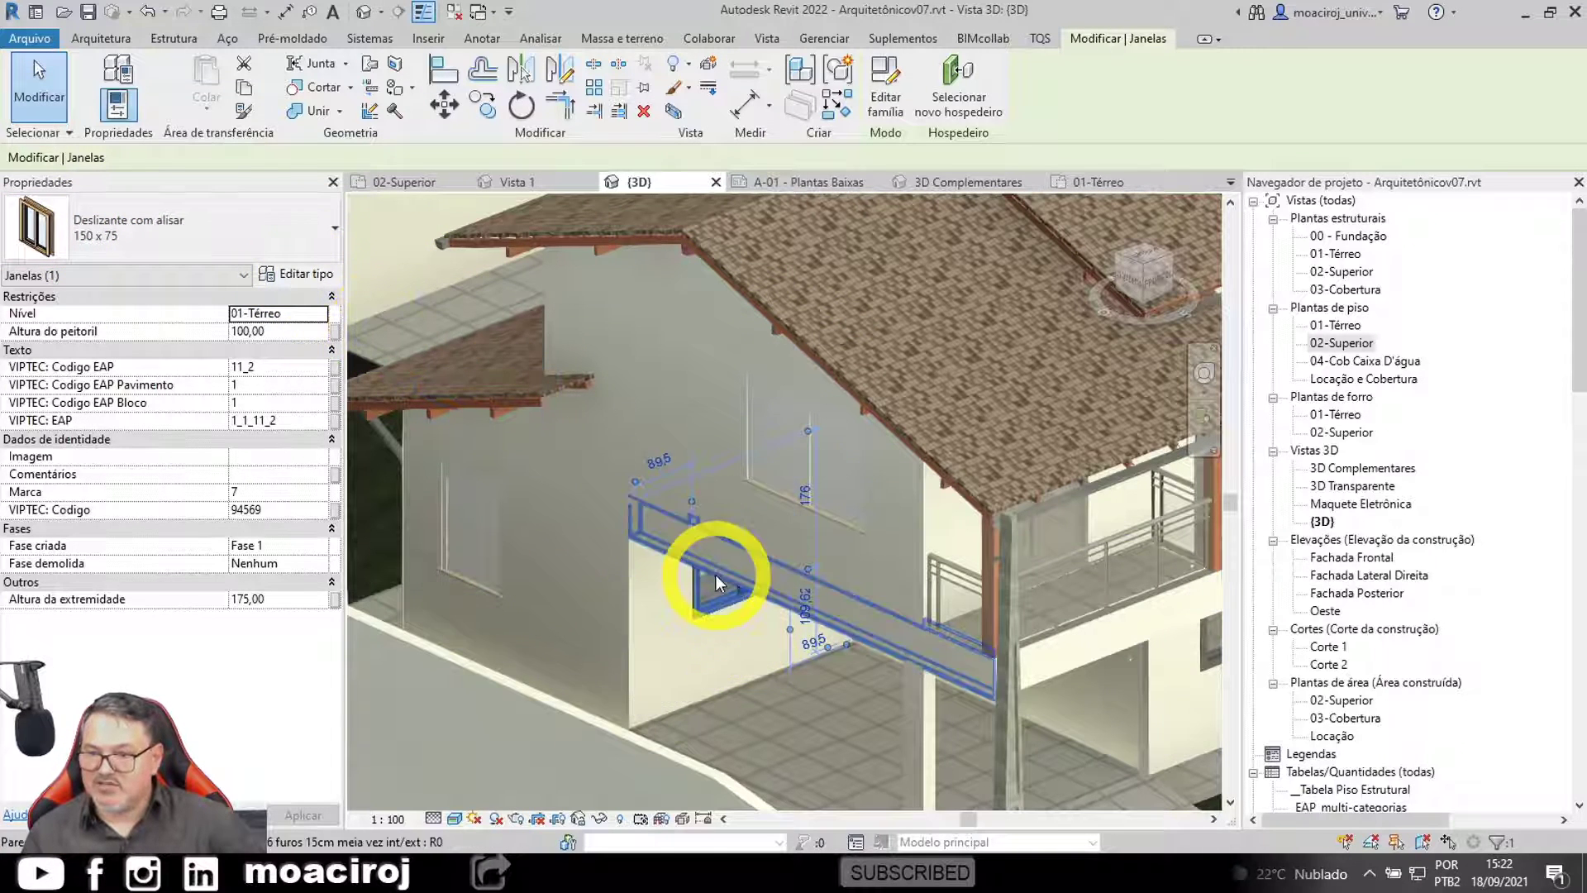
{"action": "left_click", "coordinate": [304, 276]}
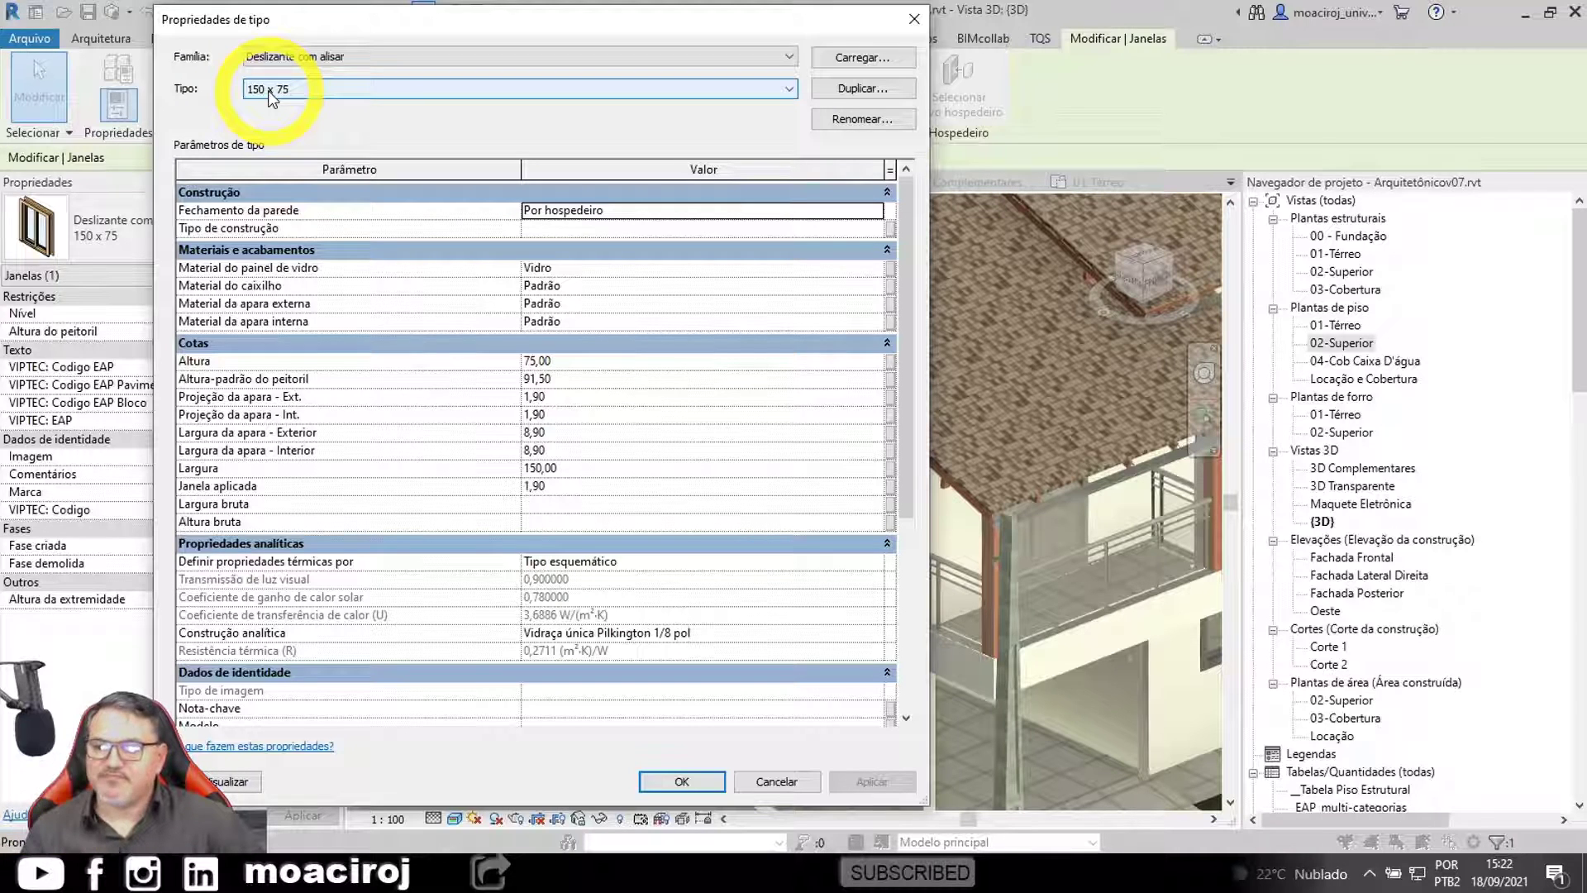
{"action": "left_click", "coordinate": [774, 776]}
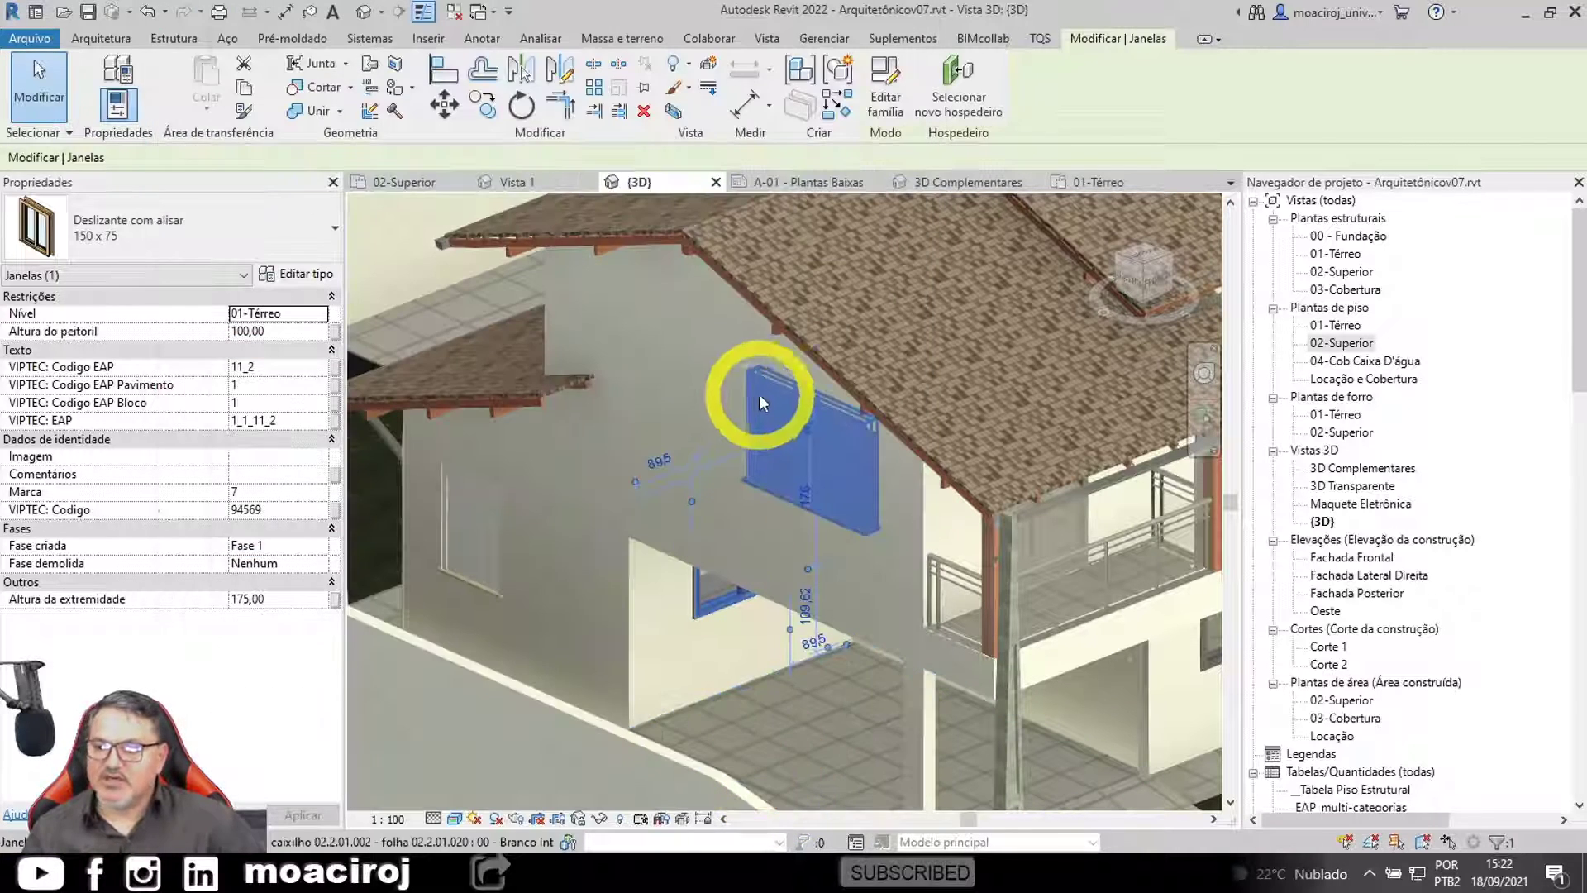
{"action": "key", "text": "Escape"}
{"action": "left_click", "coordinate": [796, 471]}
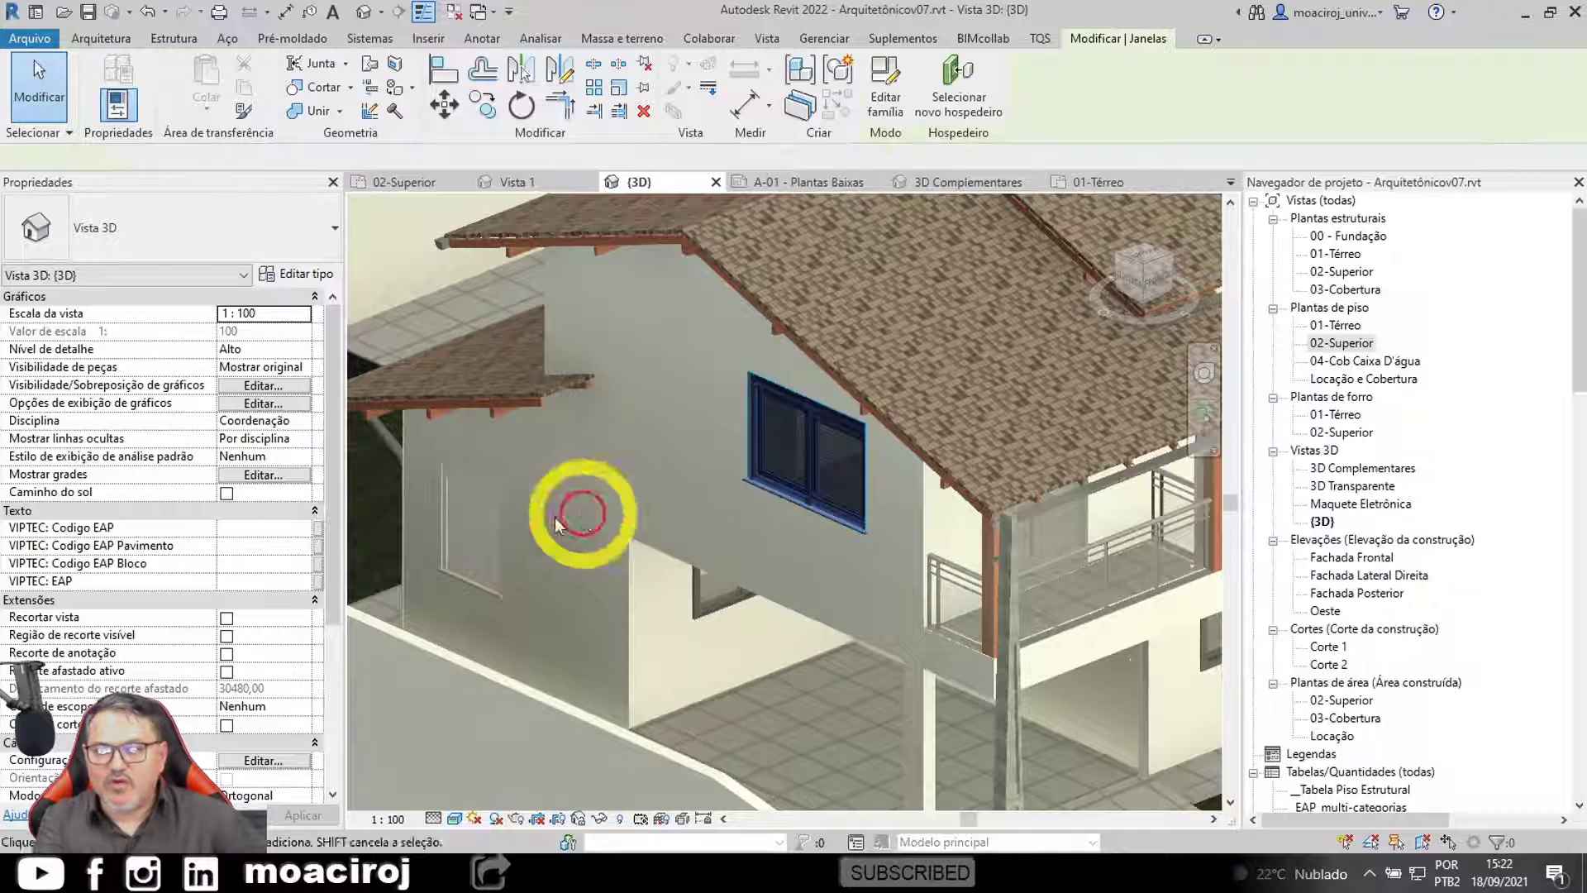
{"action": "left_click", "coordinate": [463, 551]}
{"action": "left_click", "coordinate": [775, 437]}
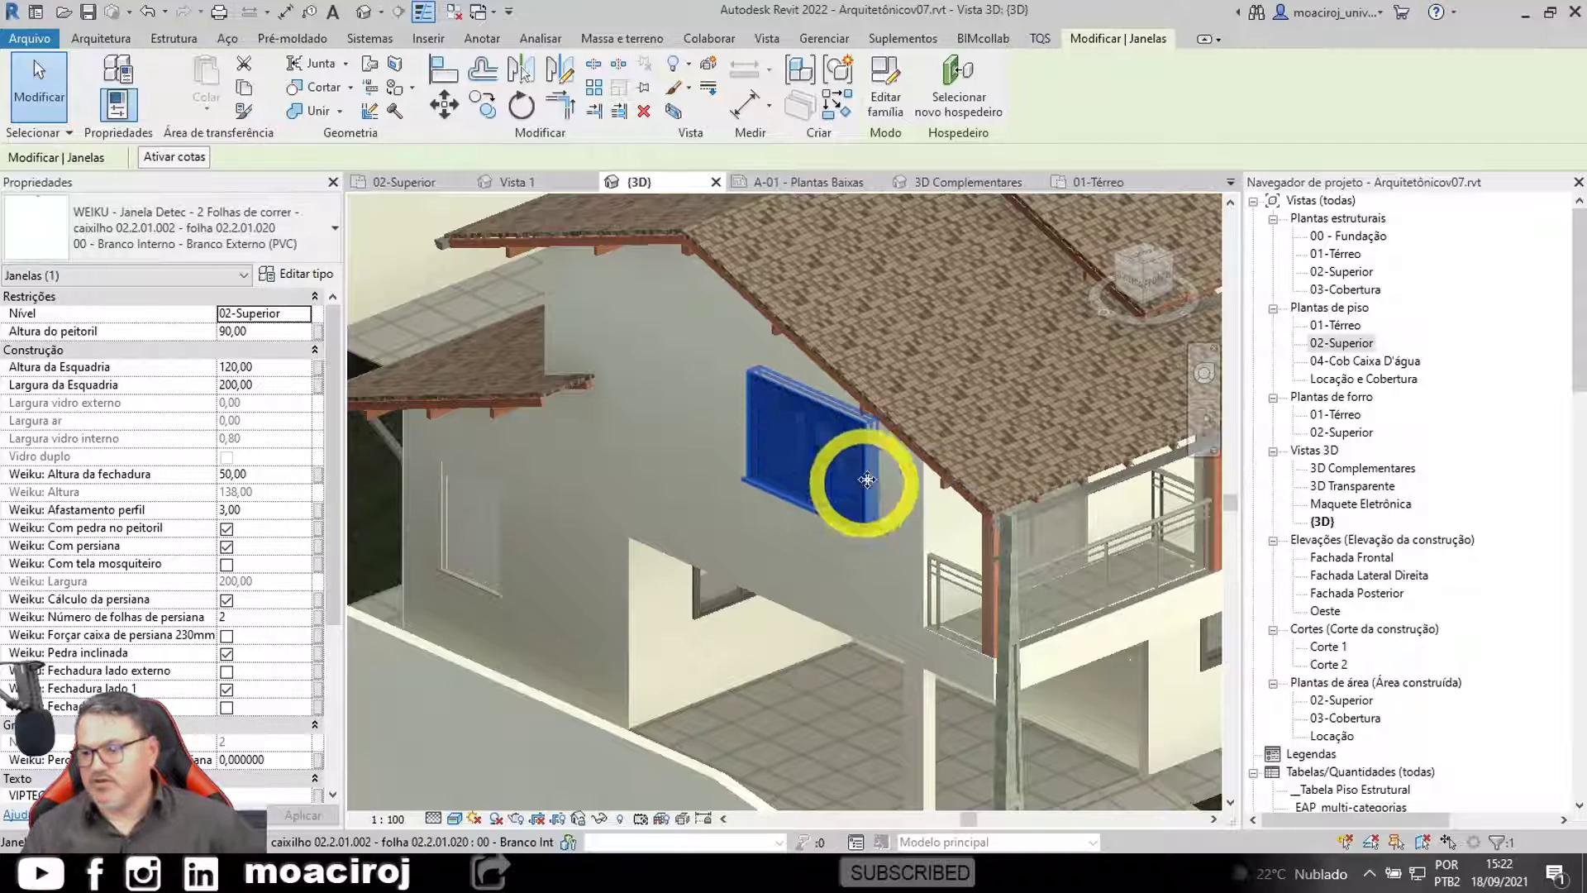
Step: Review how the Weiku windows are listed in the Tabela de janelas schedule, and close it
{"action": "left_click_drag", "start_coordinate": [1582, 317], "coordinate": [1559, 443]}
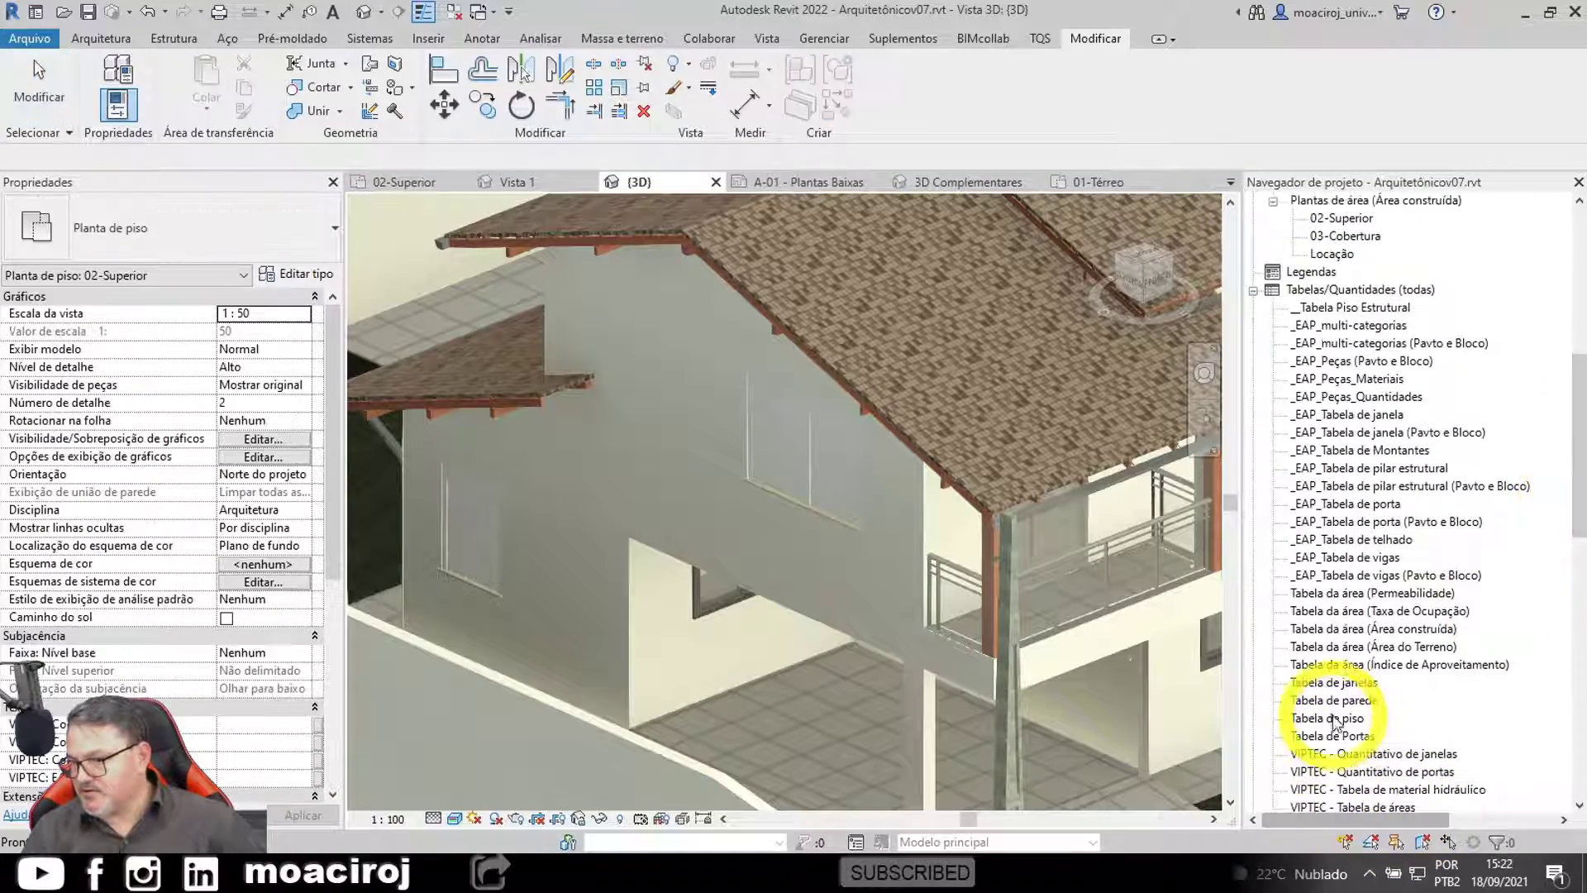
{"action": "double_click", "coordinate": [1319, 684]}
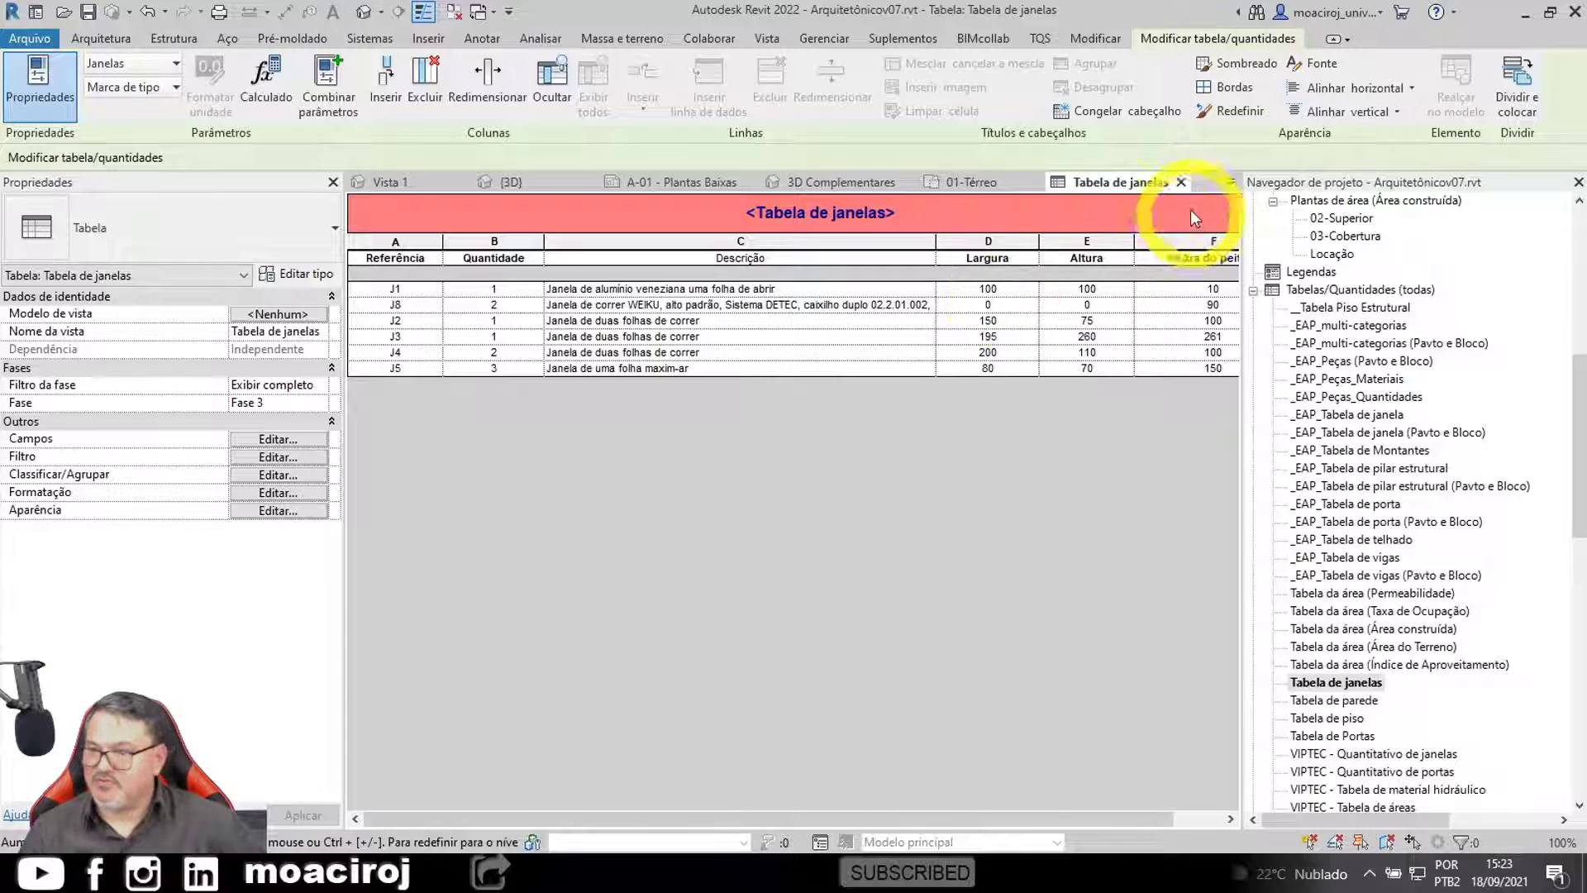
{"action": "left_click", "coordinate": [1181, 182]}
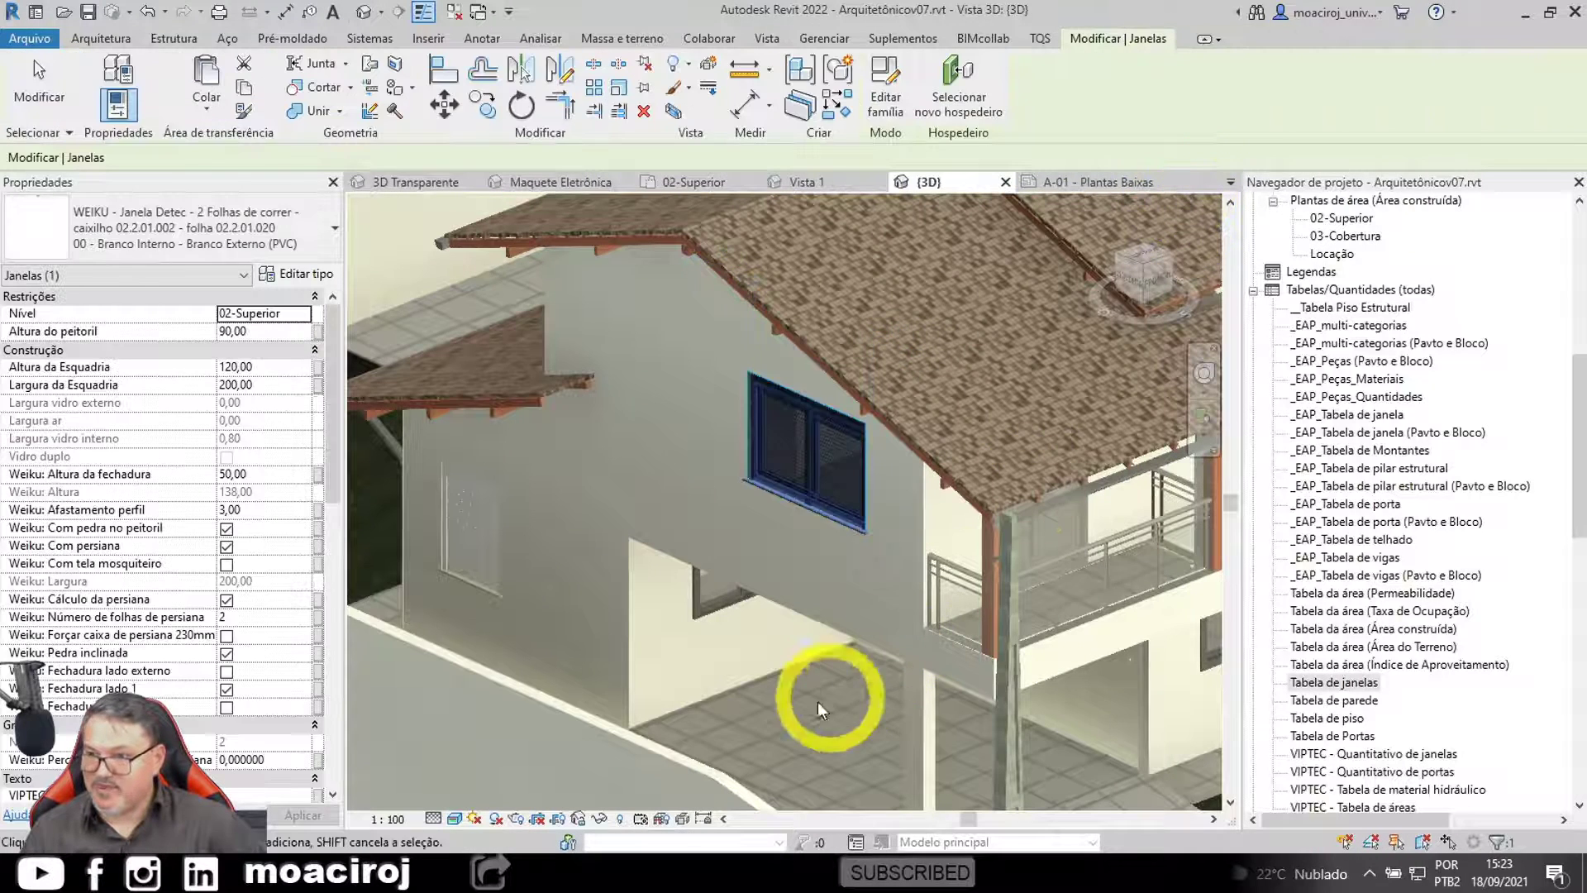
Step: Duplicate the upper-floor Weiku window's type as "00 - Branco Interno - Branco Externo (PVC) 200 x 120cm"
{"action": "left_click", "coordinate": [828, 499]}
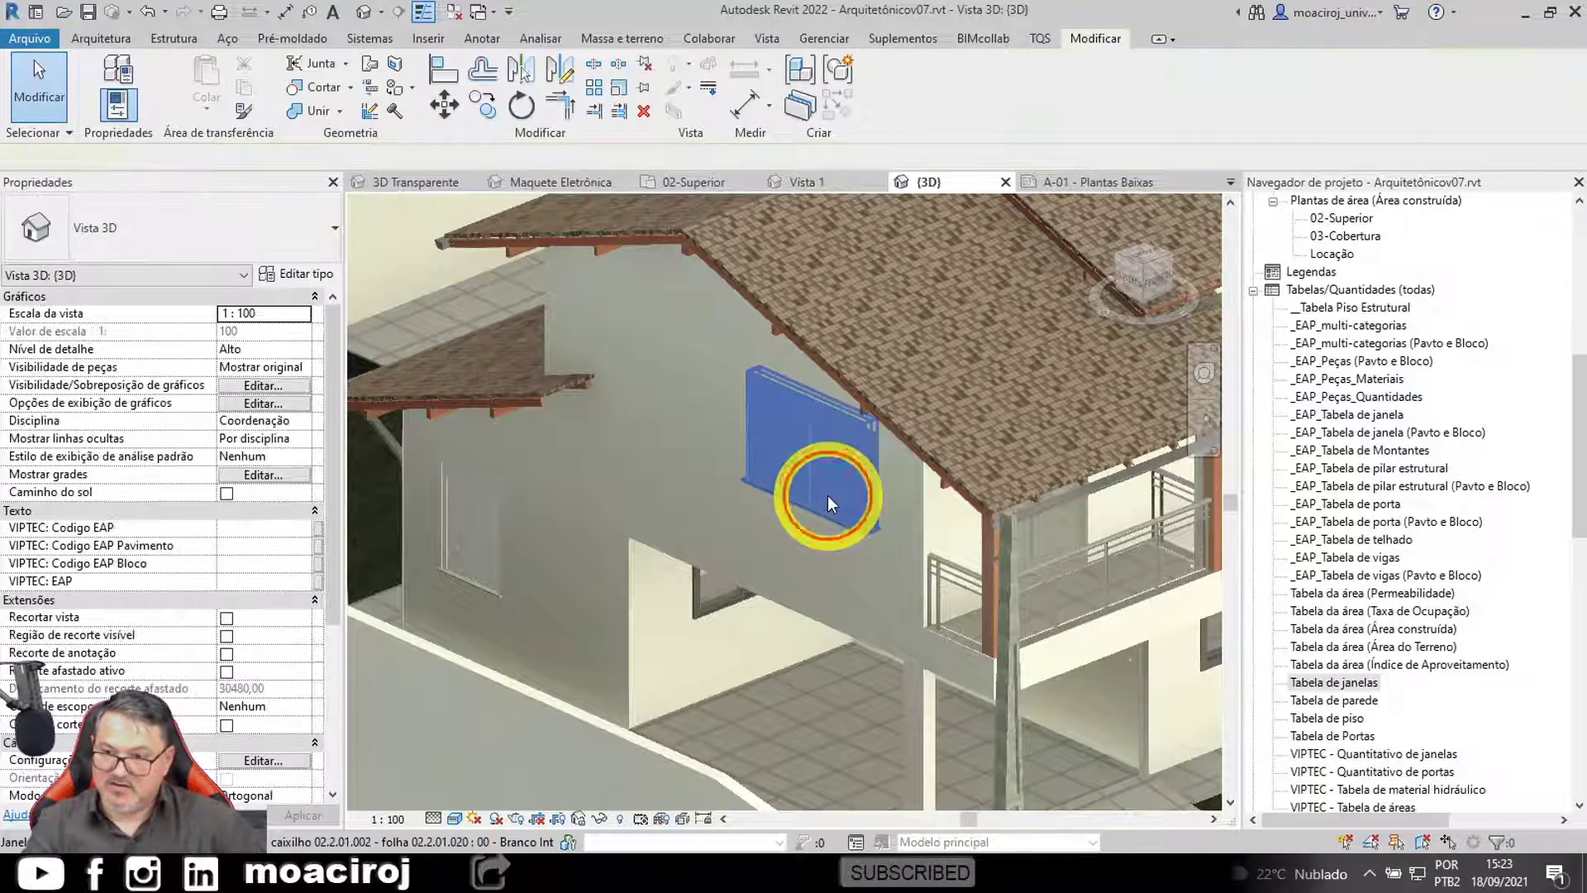
{"action": "left_click", "coordinate": [827, 495]}
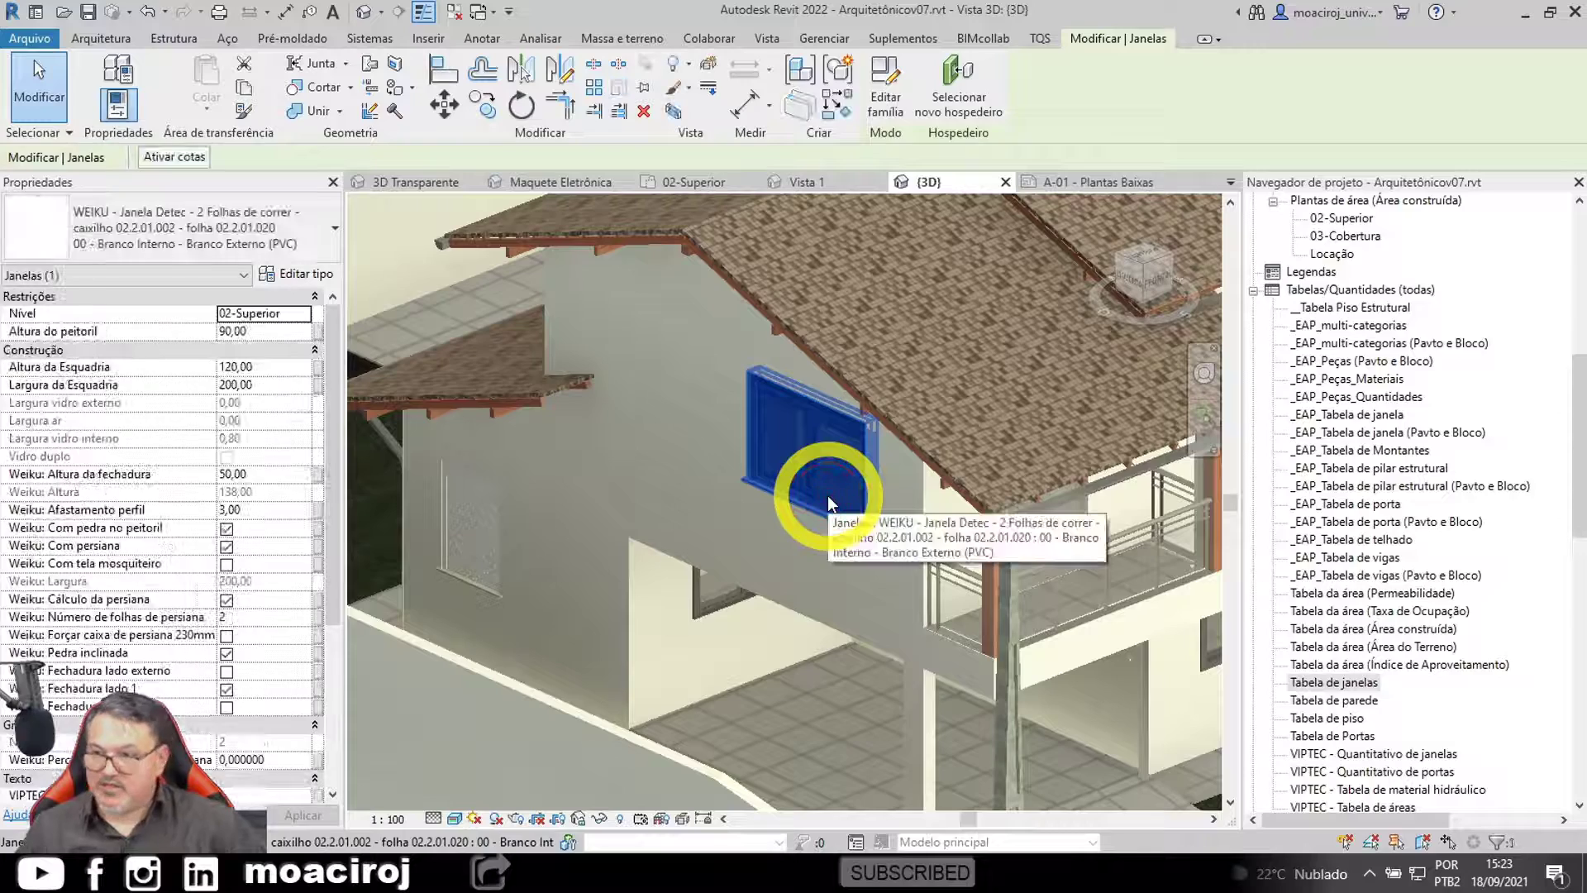
{"action": "left_click", "coordinate": [296, 278]}
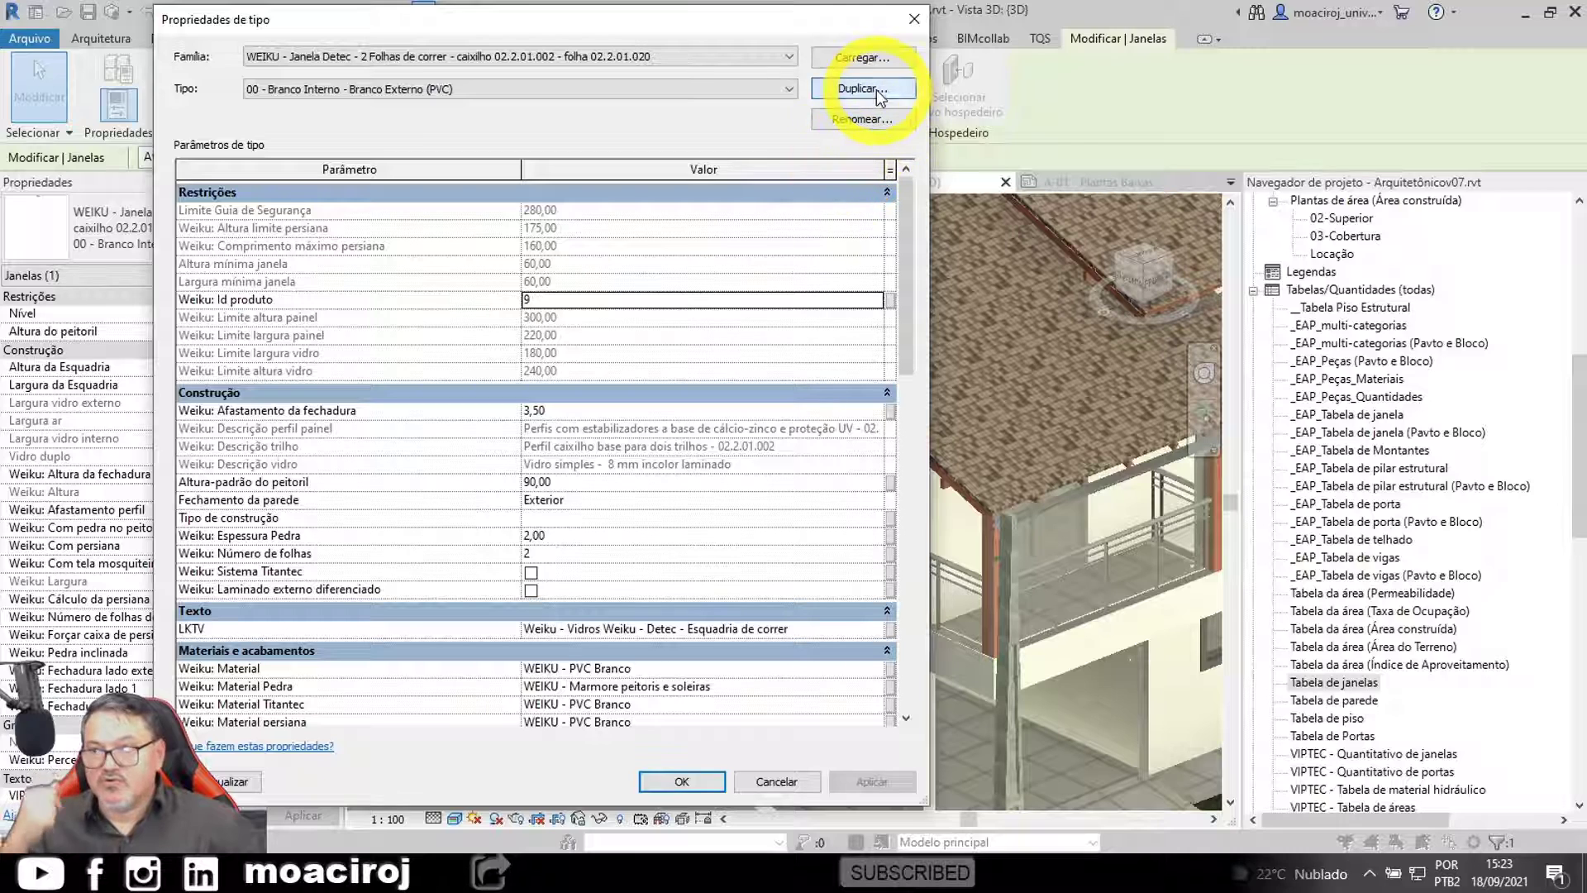
{"action": "left_click", "coordinate": [862, 89]}
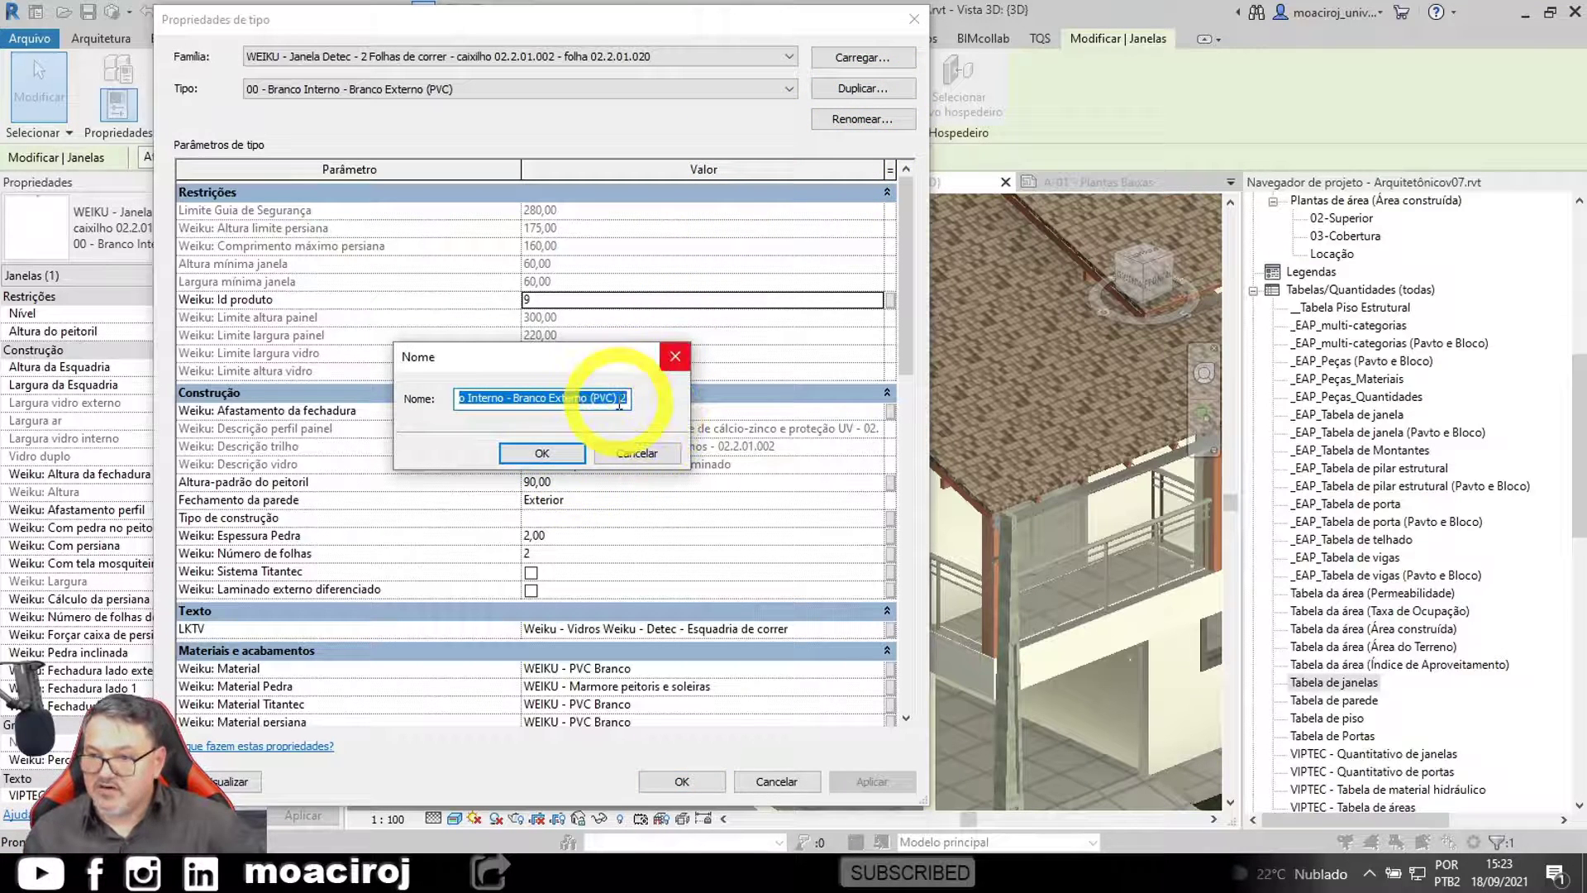
{"action": "double_click", "coordinate": [653, 399]}
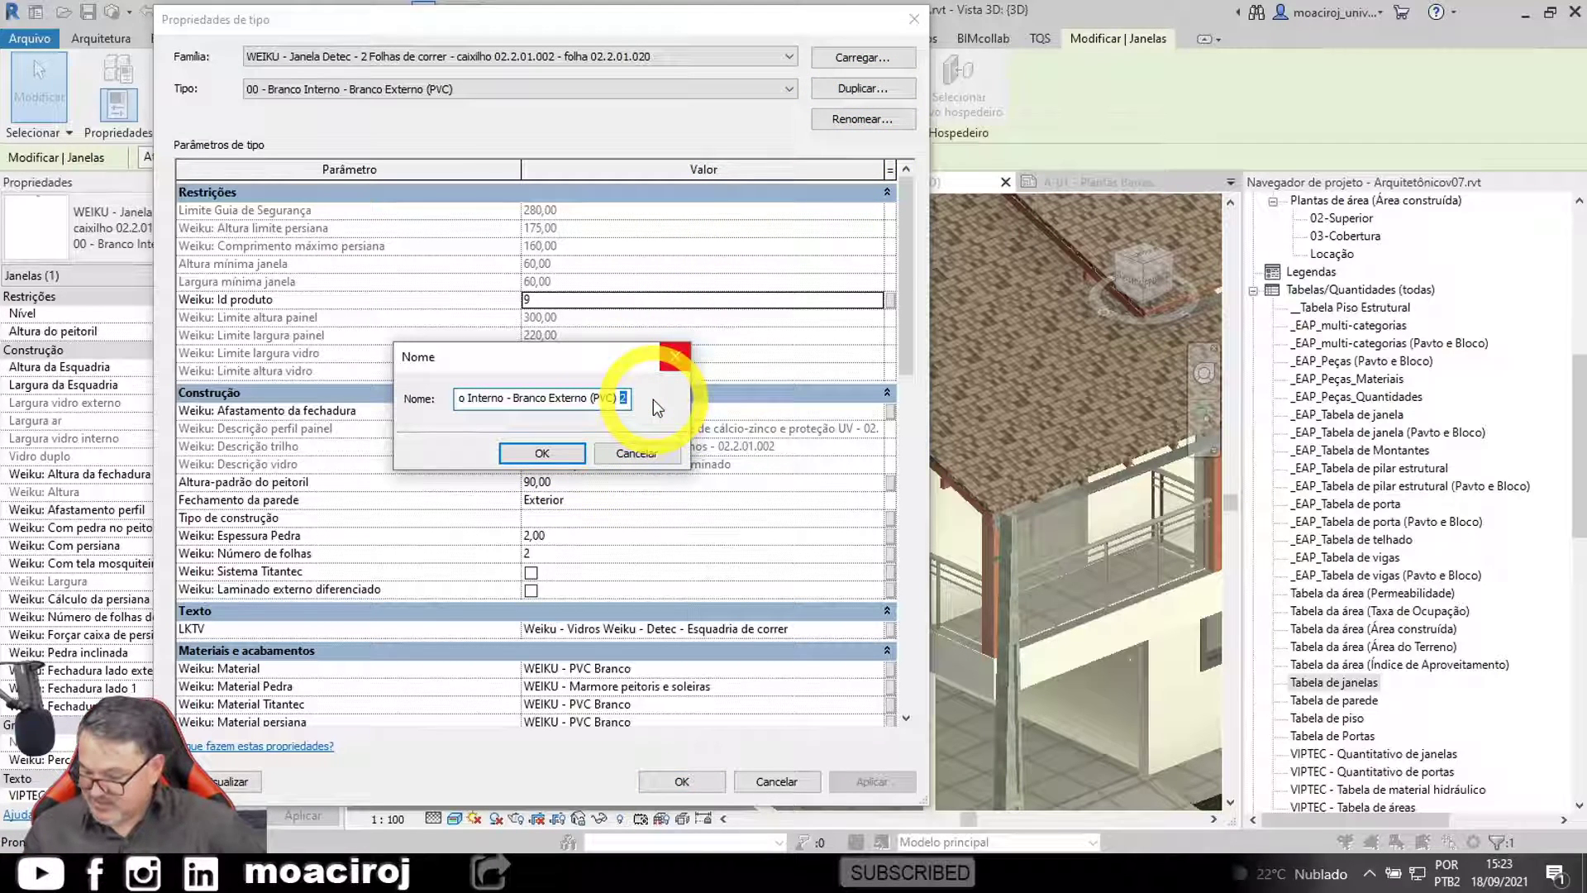
{"action": "type", "text": "200 x 120cm"}
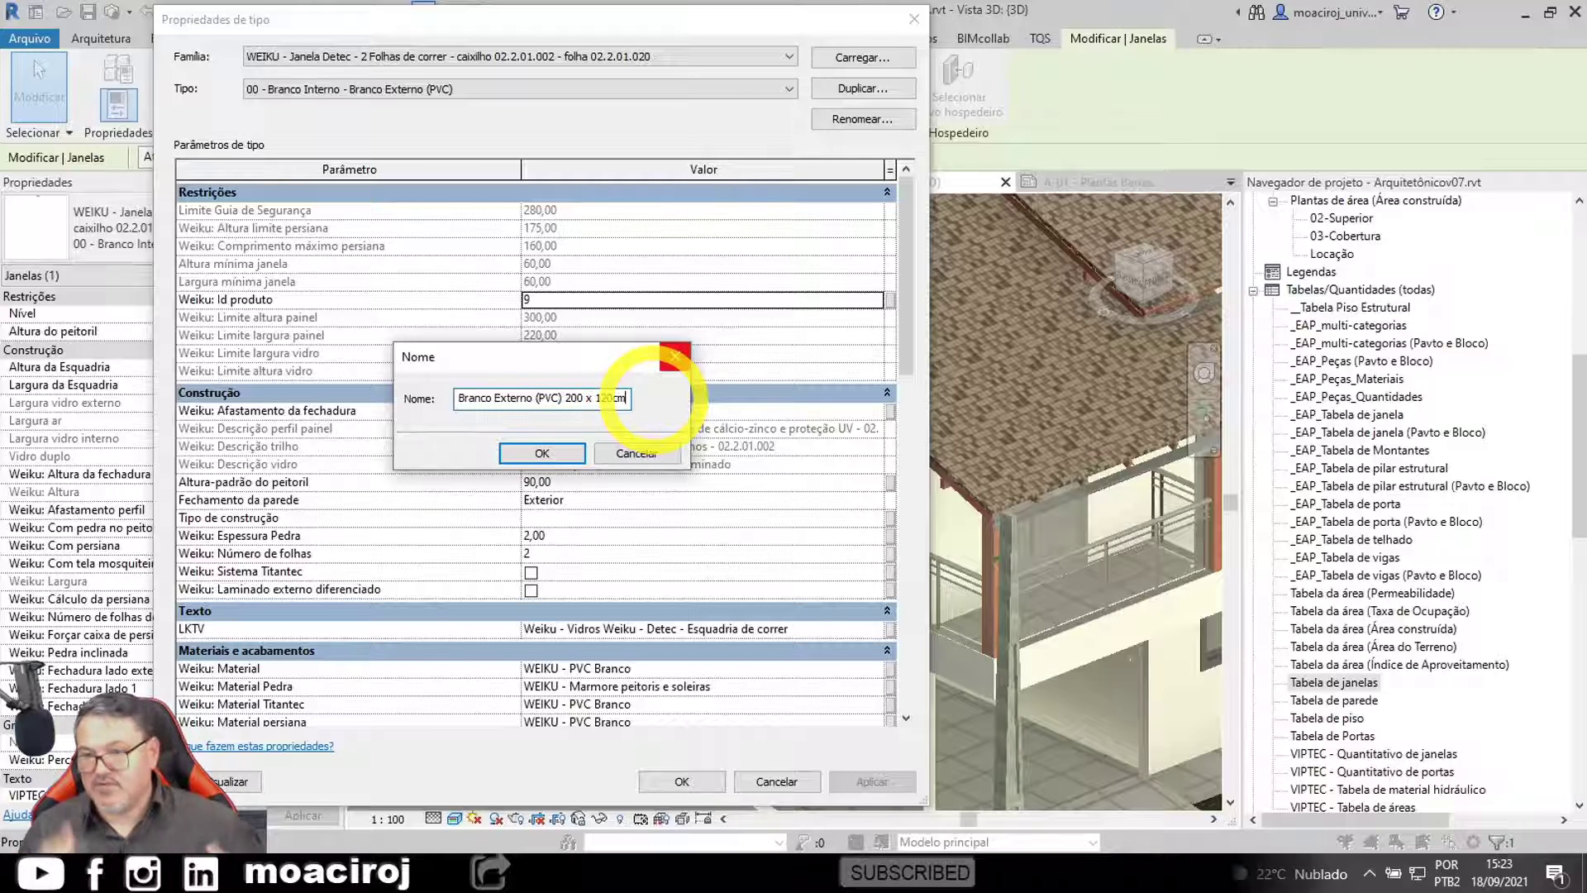
{"action": "left_click", "coordinate": [542, 453]}
{"action": "left_click", "coordinate": [682, 782]}
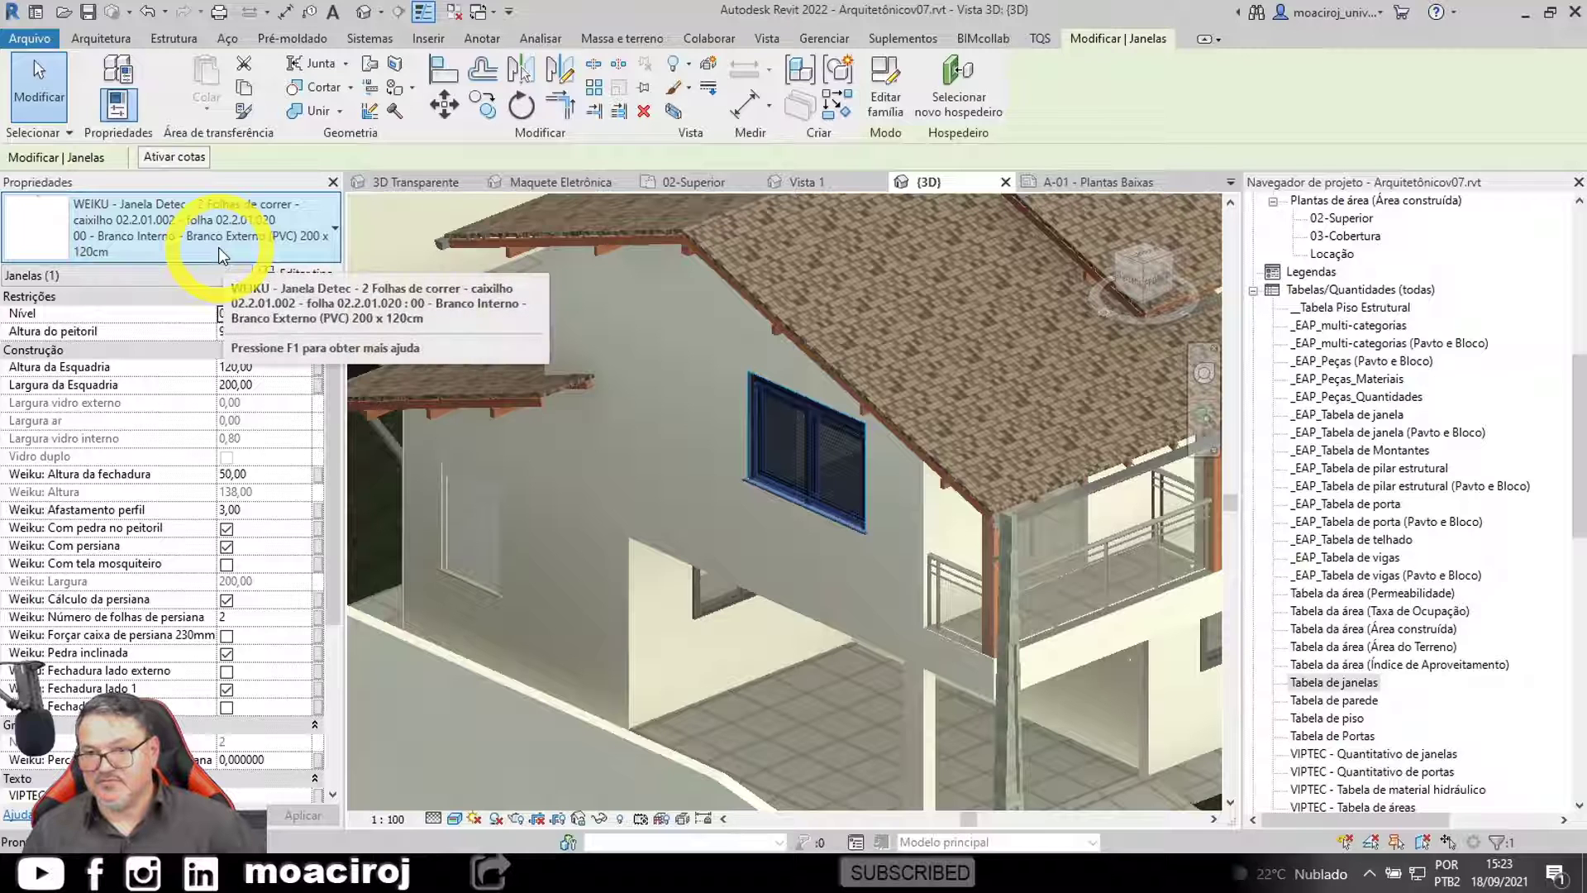
Step: Rename the ground-floor Weiku window's type to "00 - Branco Interno - Branco Externo (PVC) 100x120cm"
{"action": "left_click", "coordinate": [489, 534]}
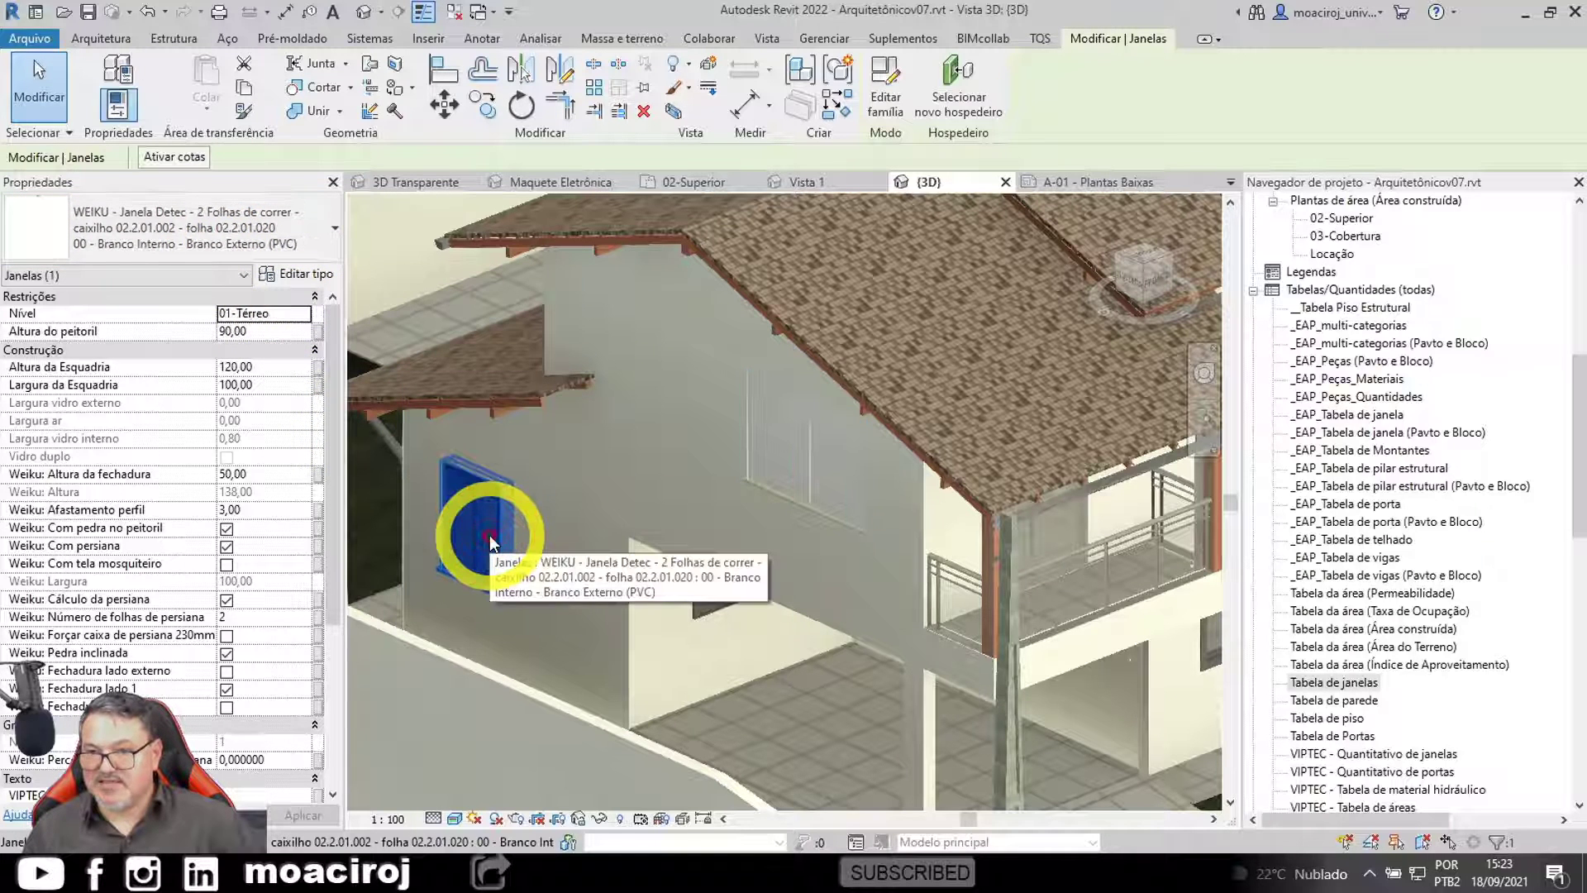
{"action": "left_click", "coordinate": [298, 273]}
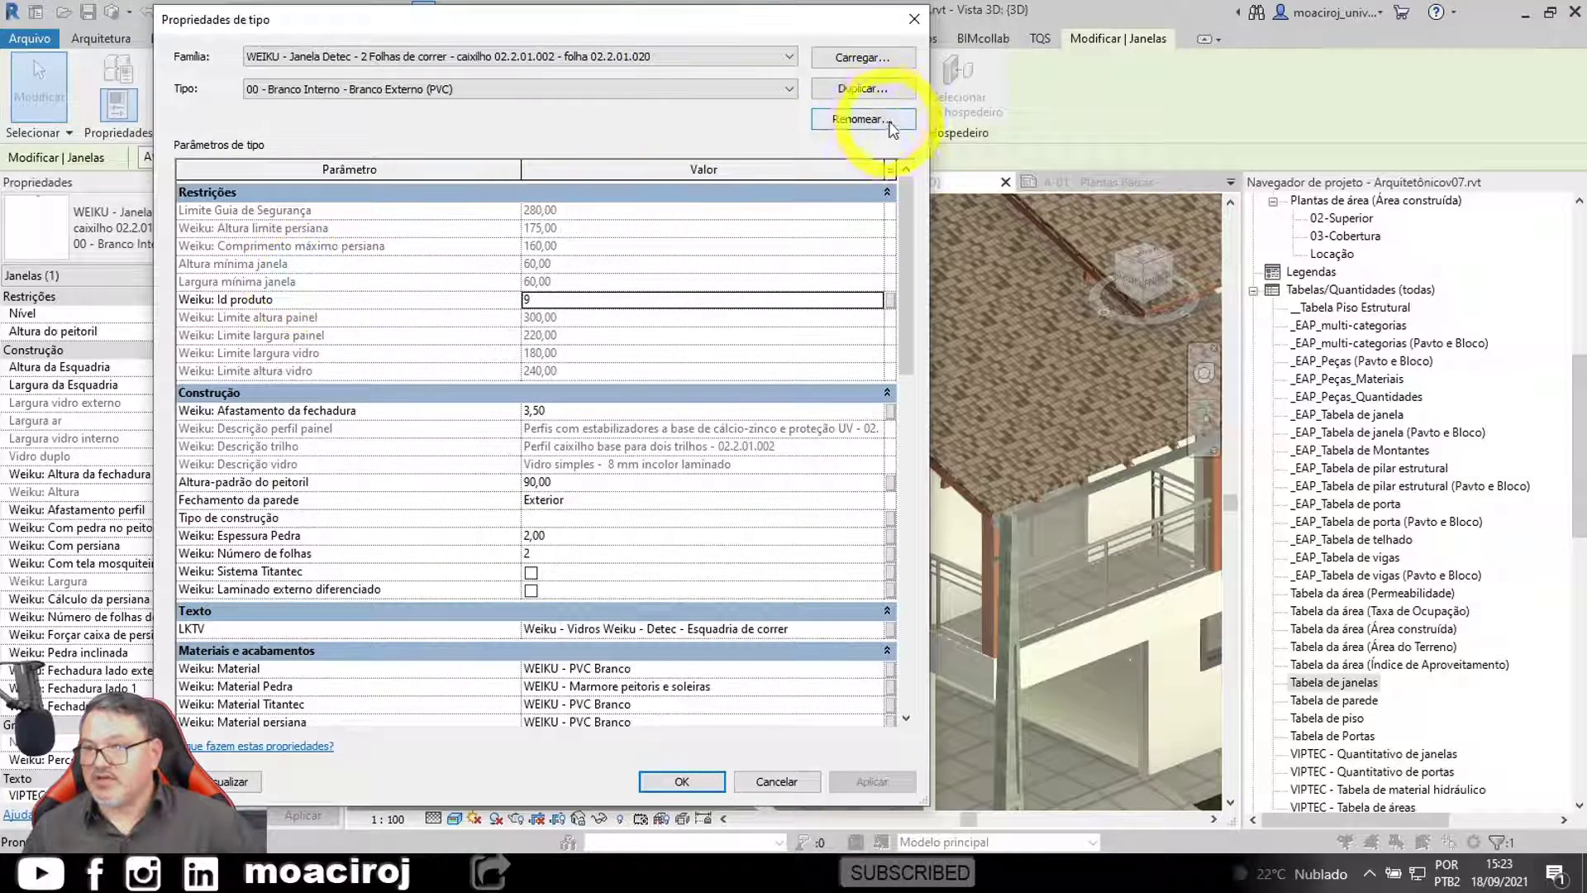
{"action": "left_click", "coordinate": [863, 119]}
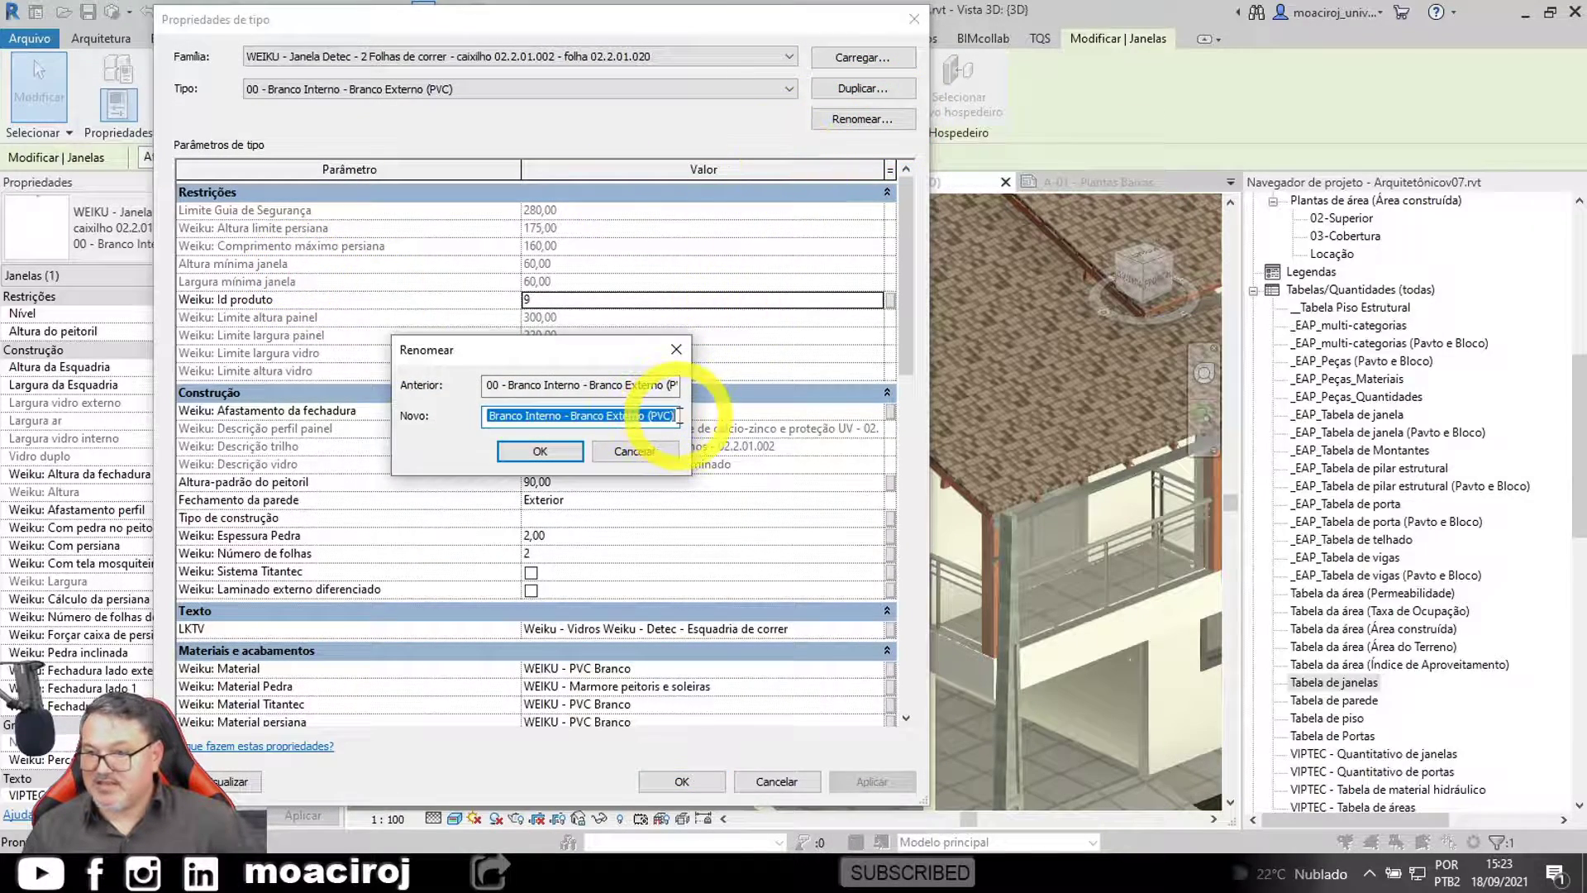
{"action": "left_click", "coordinate": [674, 415]}
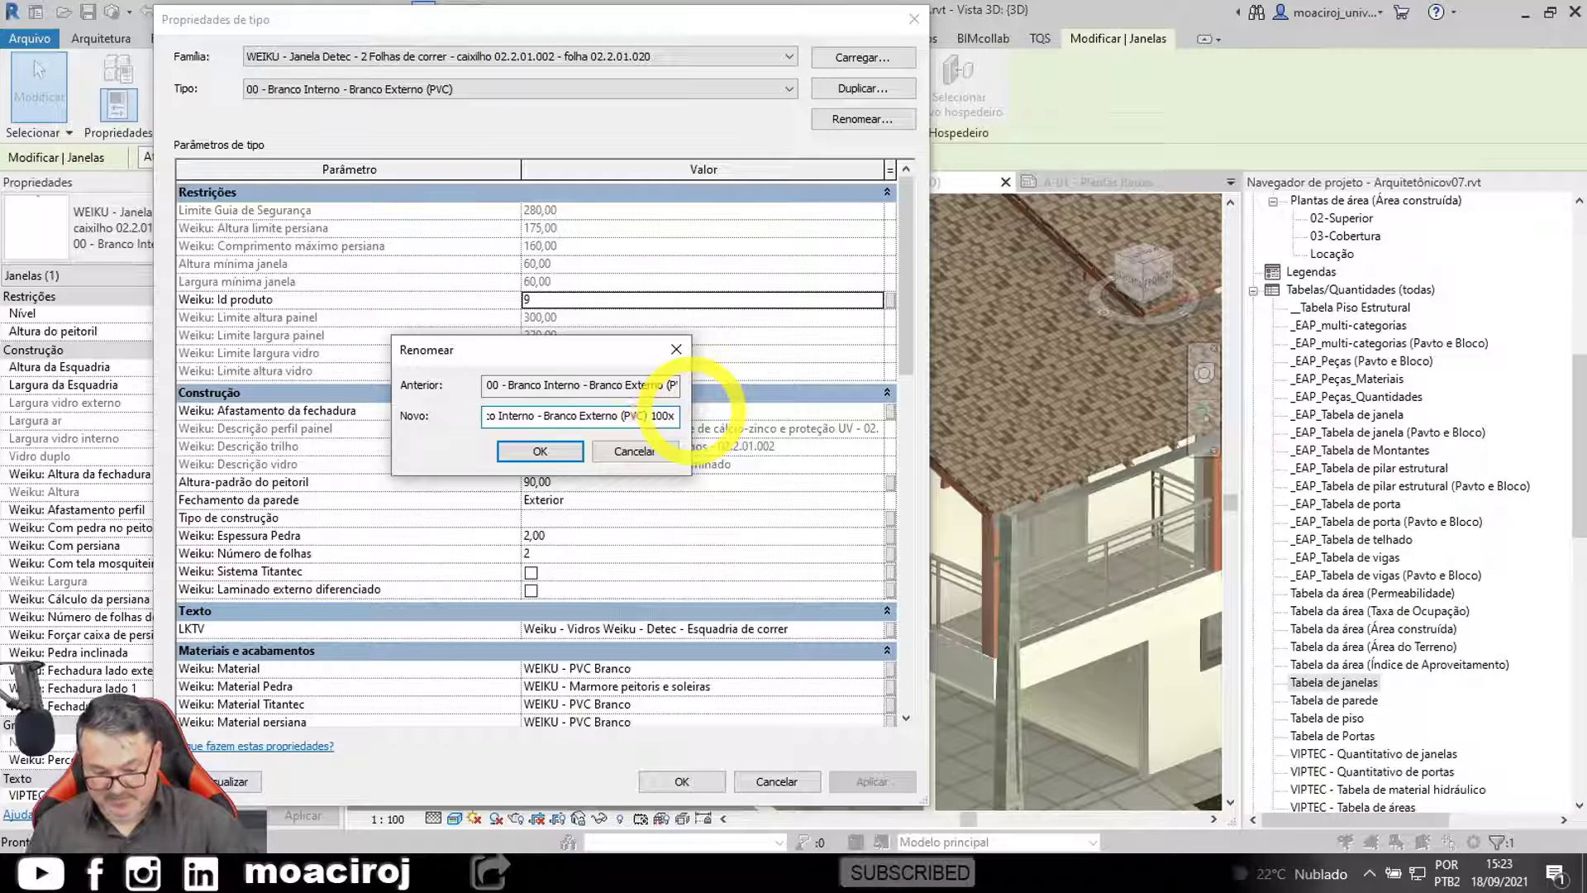
{"action": "type", "text": "100x120c"}
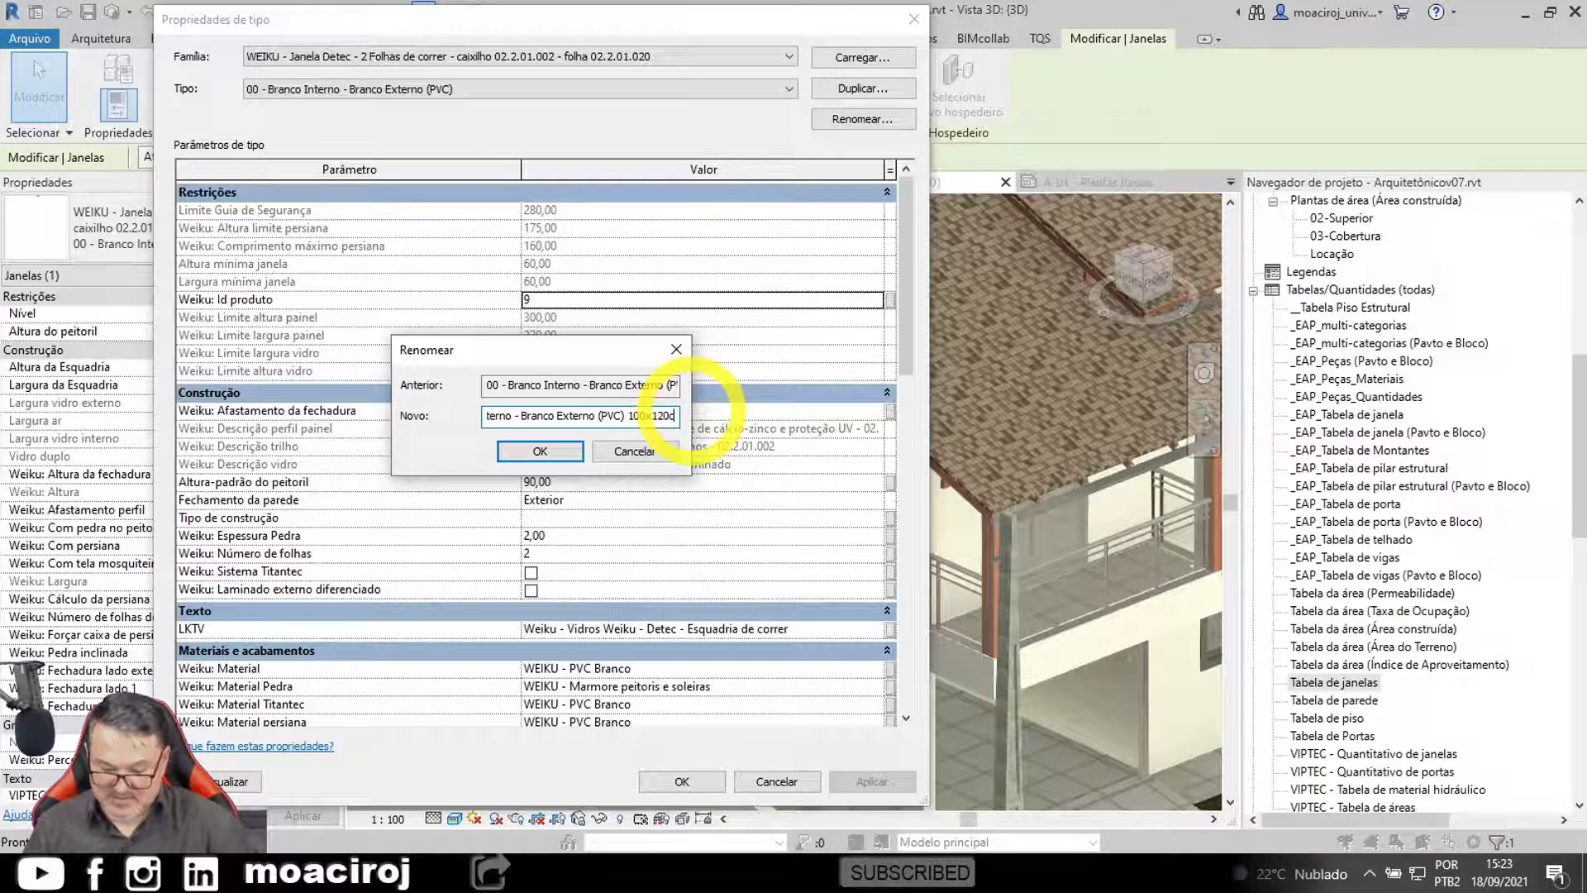
{"action": "type", "text": "m"}
{"action": "left_click", "coordinate": [565, 453]}
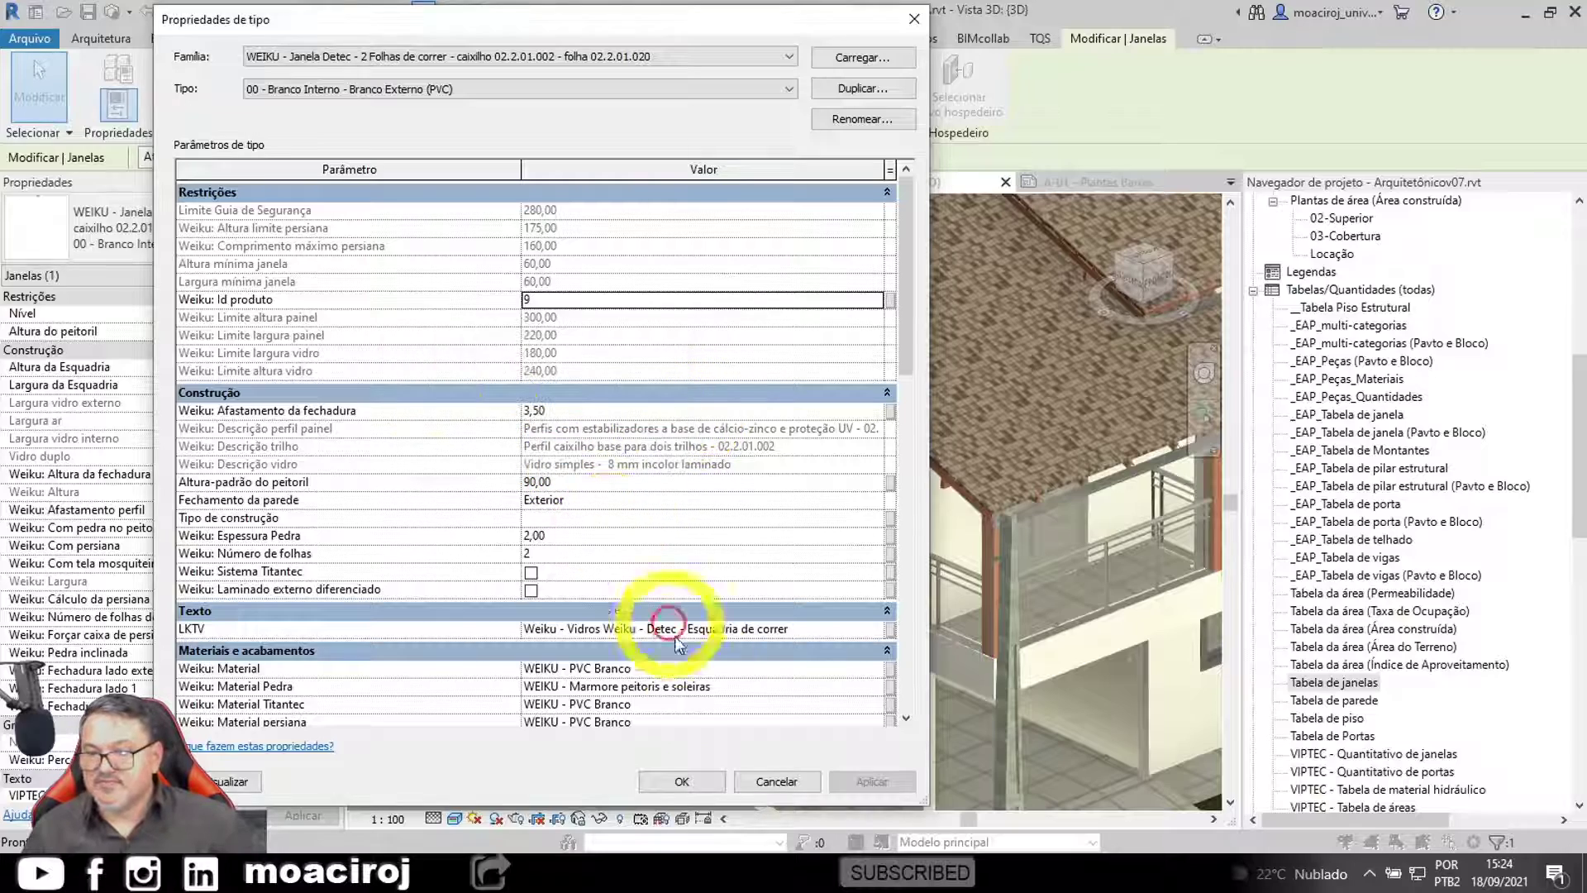
{"action": "left_click", "coordinate": [683, 782]}
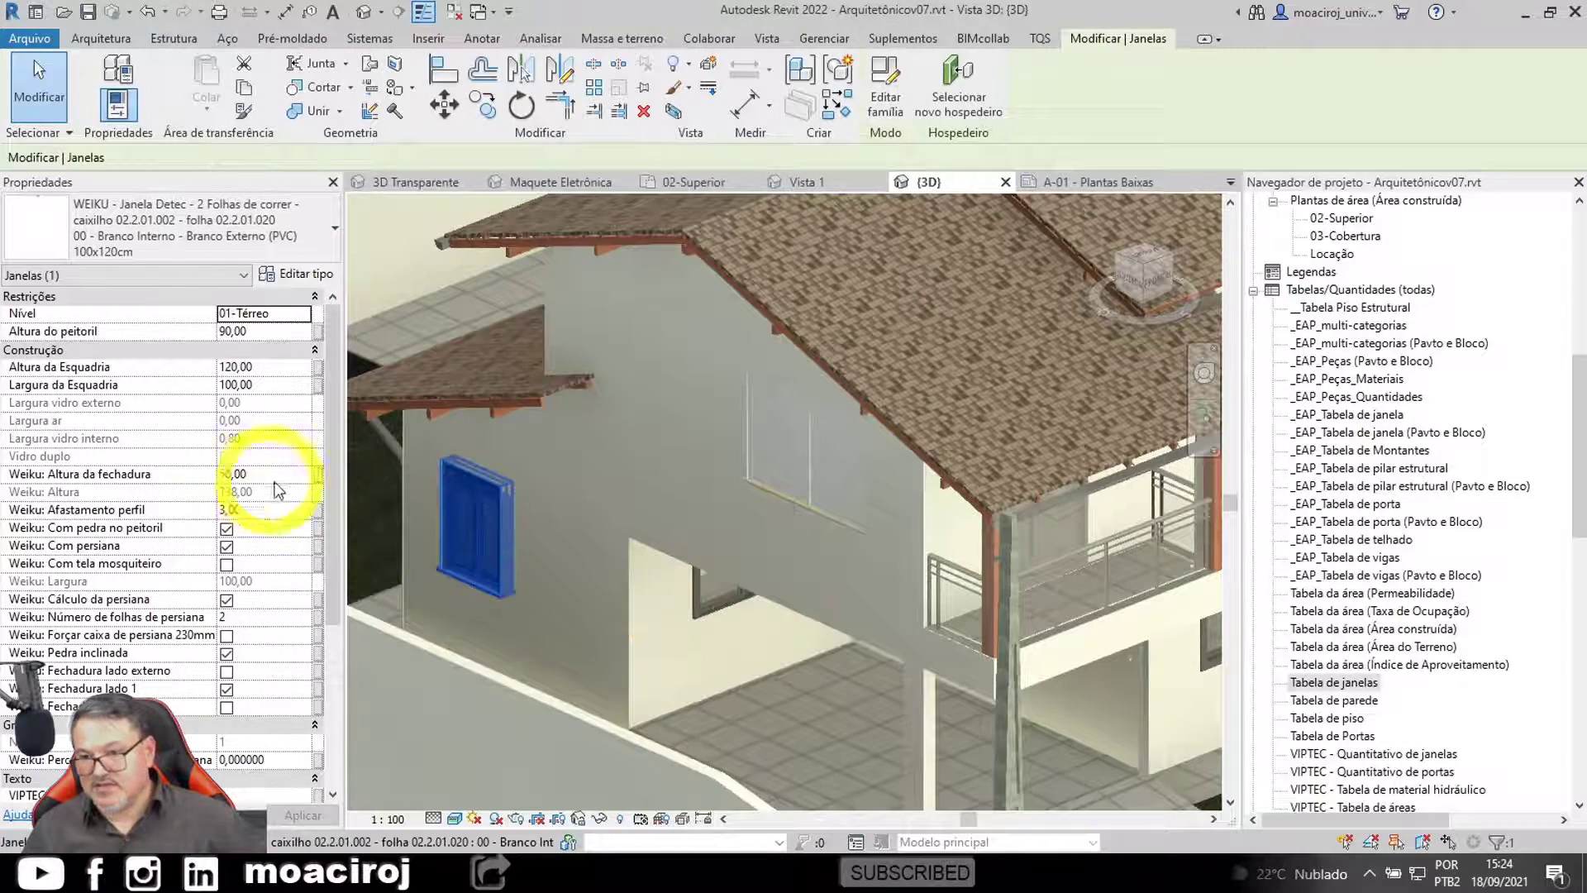
{"action": "key", "text": "Escape"}
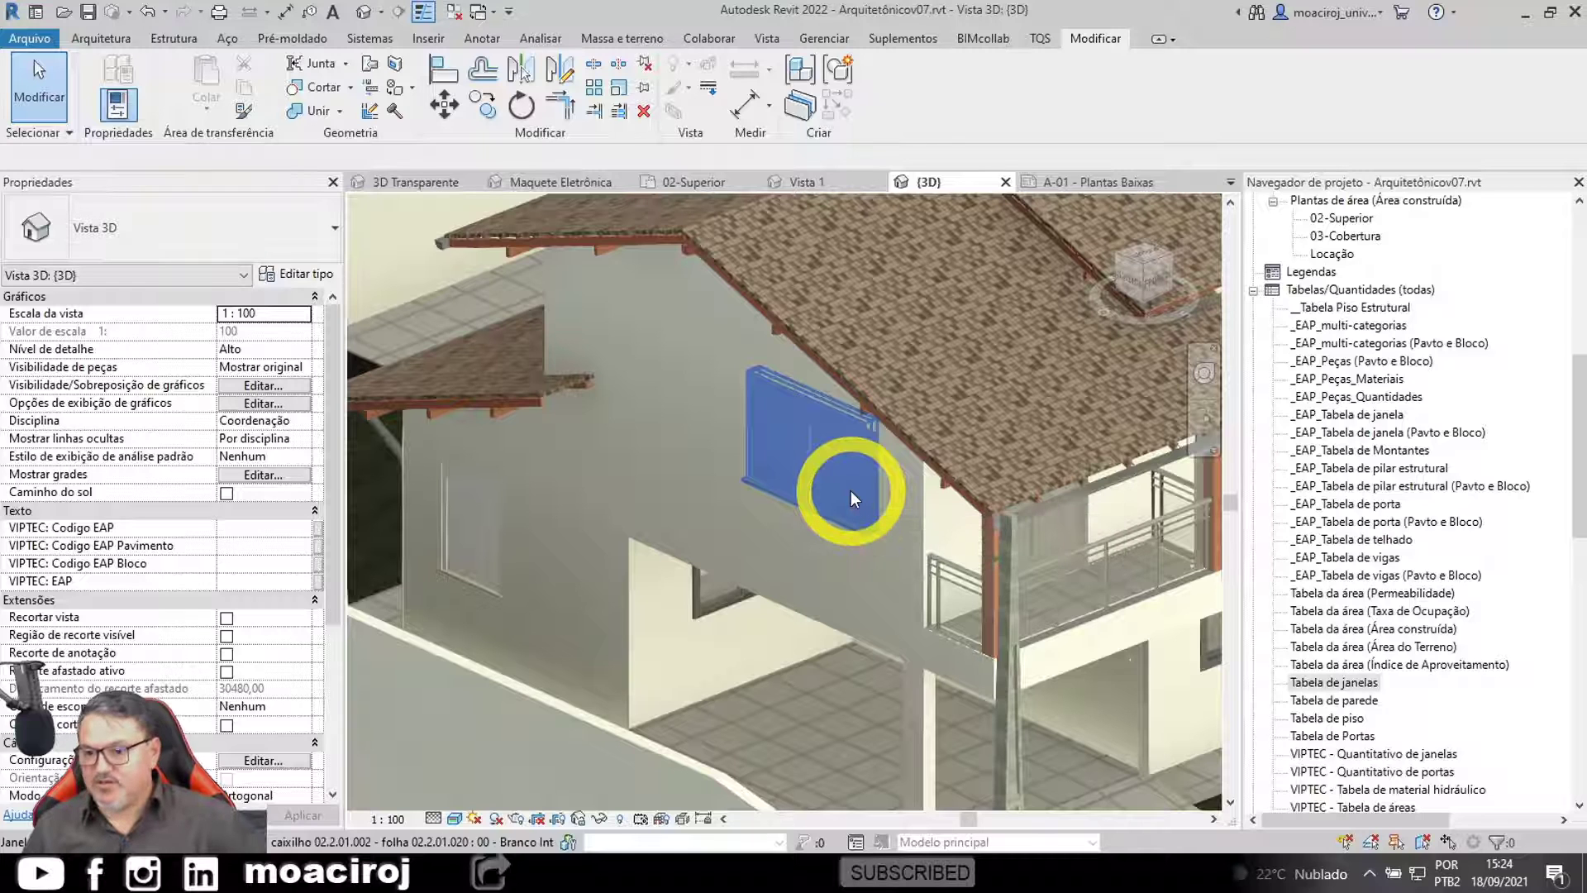
Step: Open the upper-floor Weiku window's family in the family editor, removing the constraints flagged on opening
{"action": "left_click", "coordinate": [807, 469]}
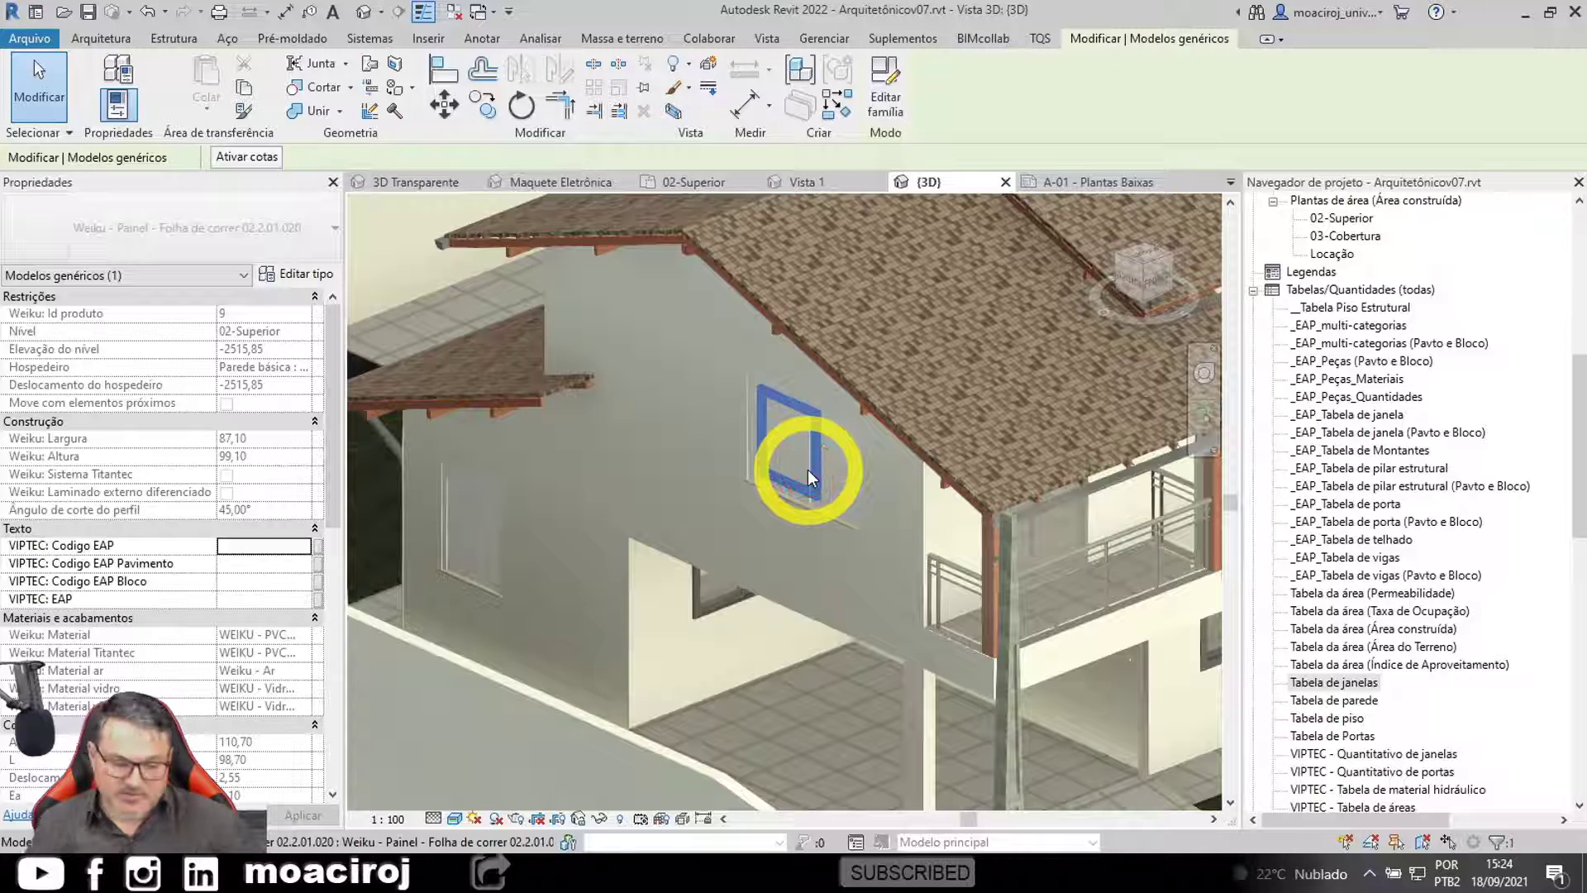
{"action": "key", "text": "Escape"}
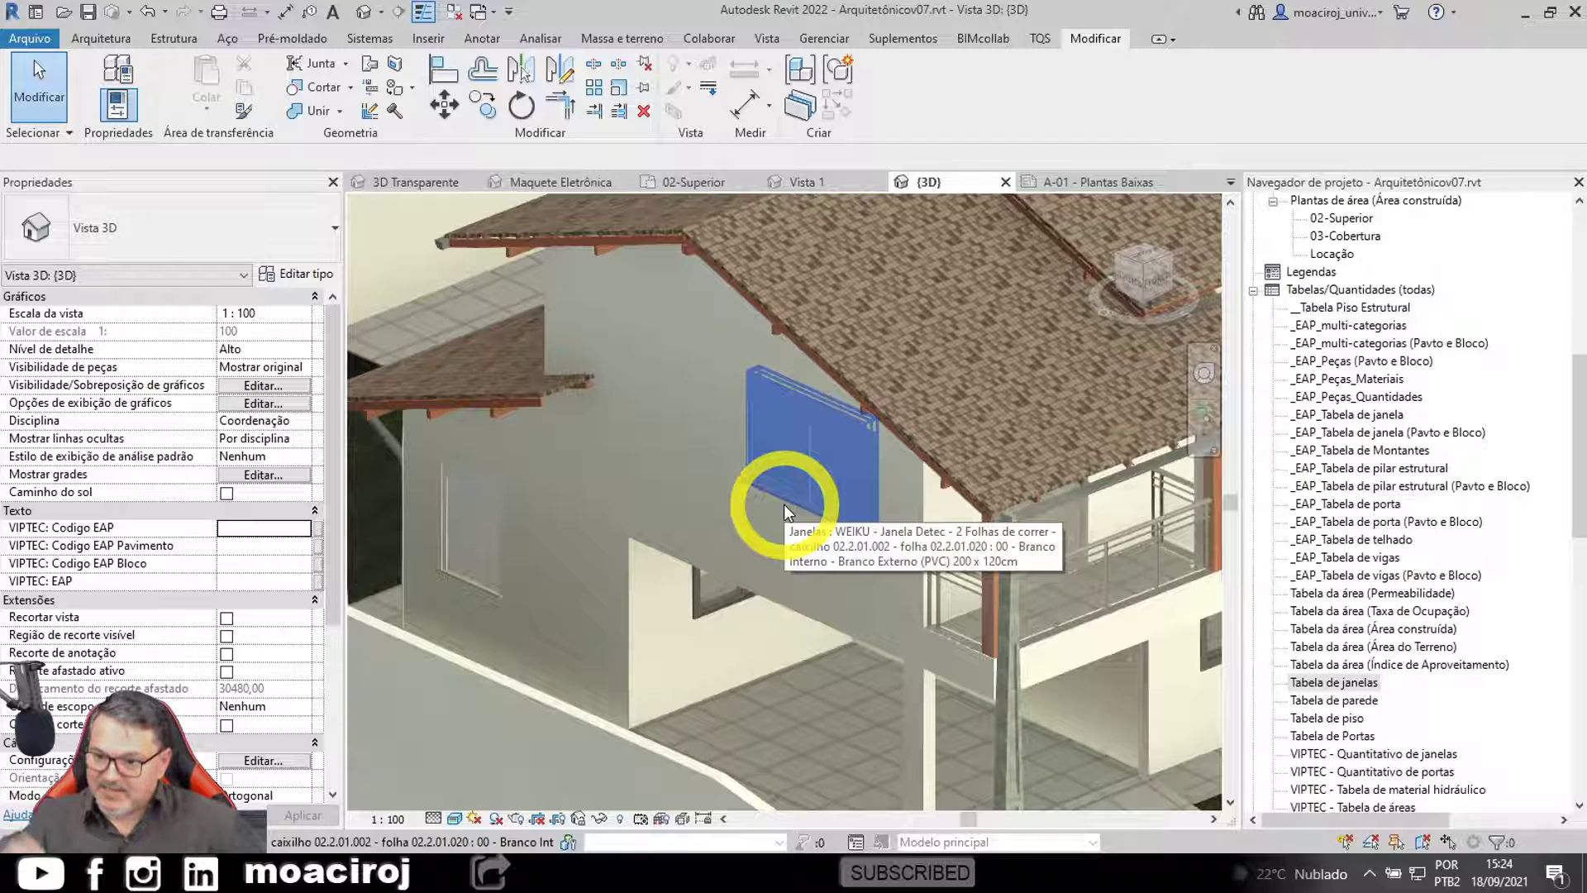
{"action": "left_click", "coordinate": [792, 491]}
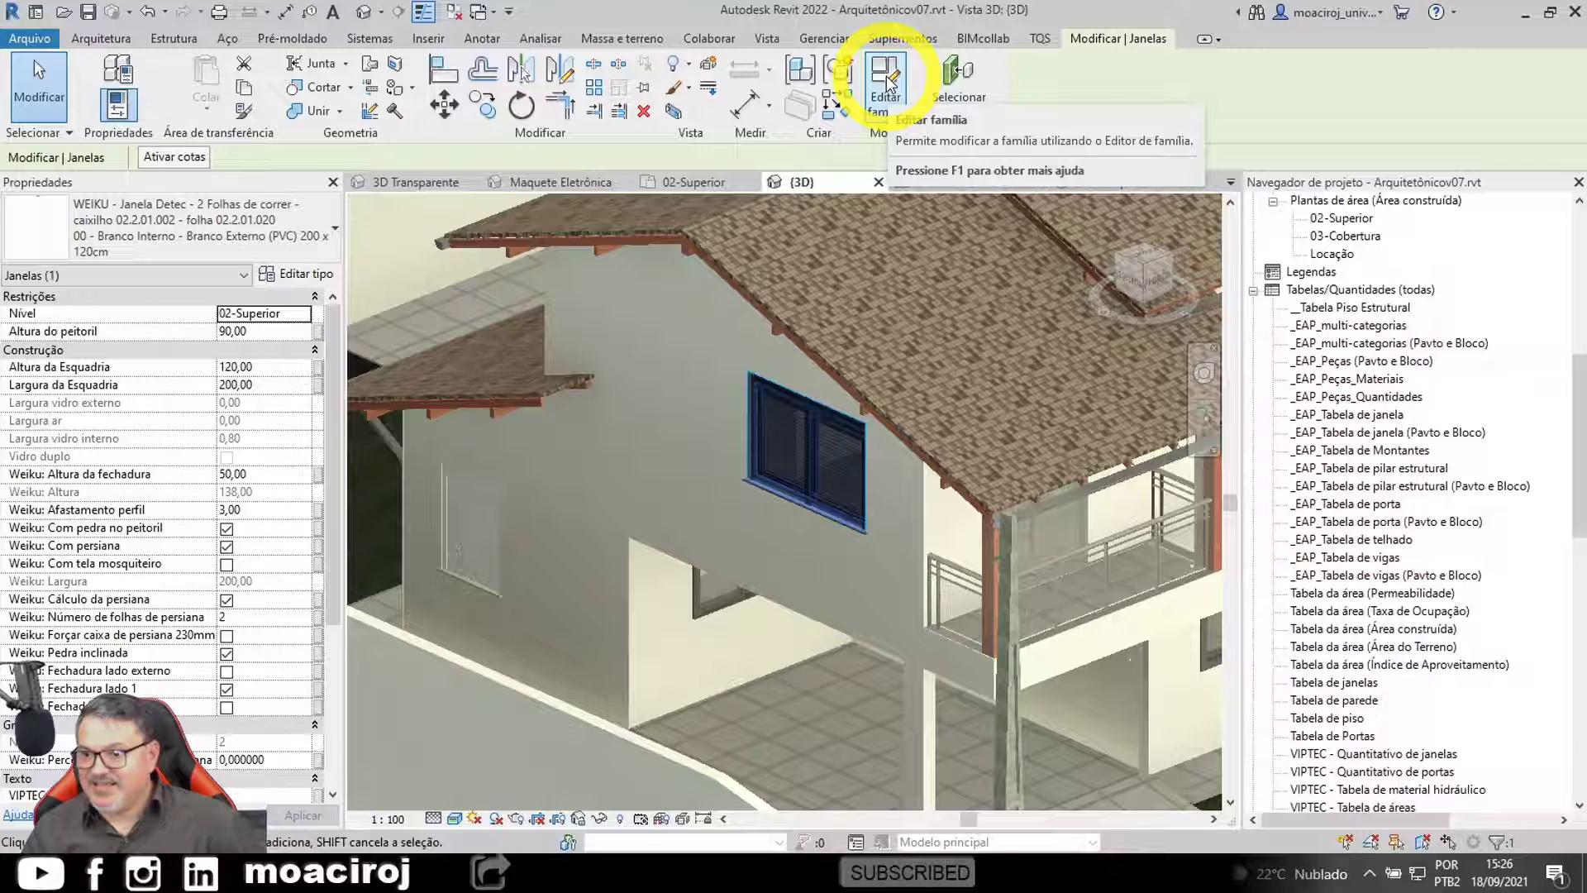
{"action": "left_click", "coordinate": [887, 79]}
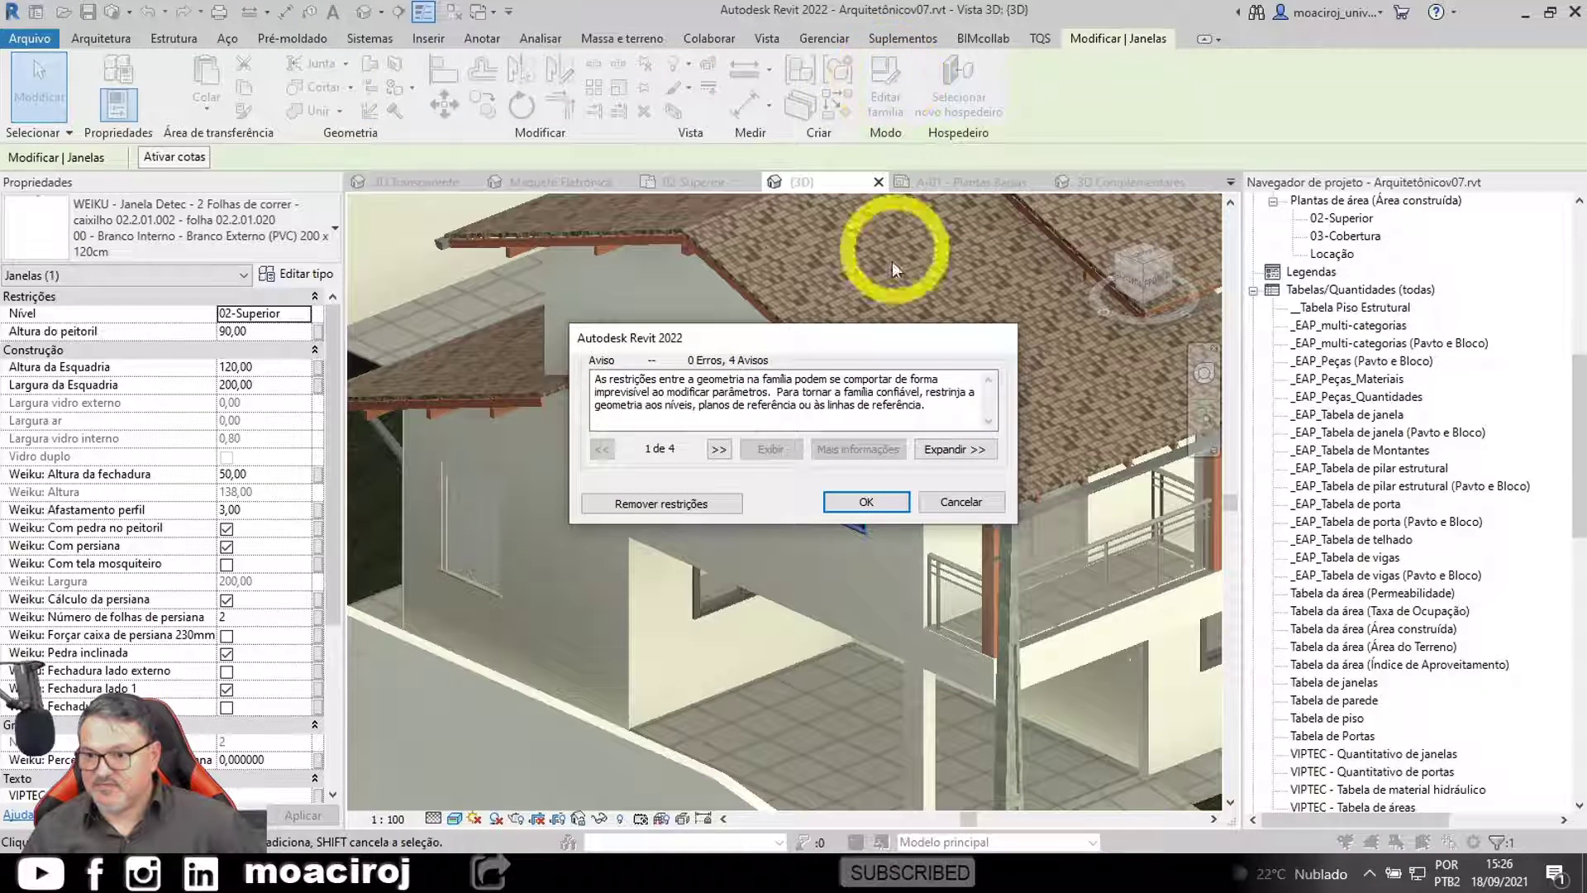
{"action": "left_click", "coordinate": [650, 506]}
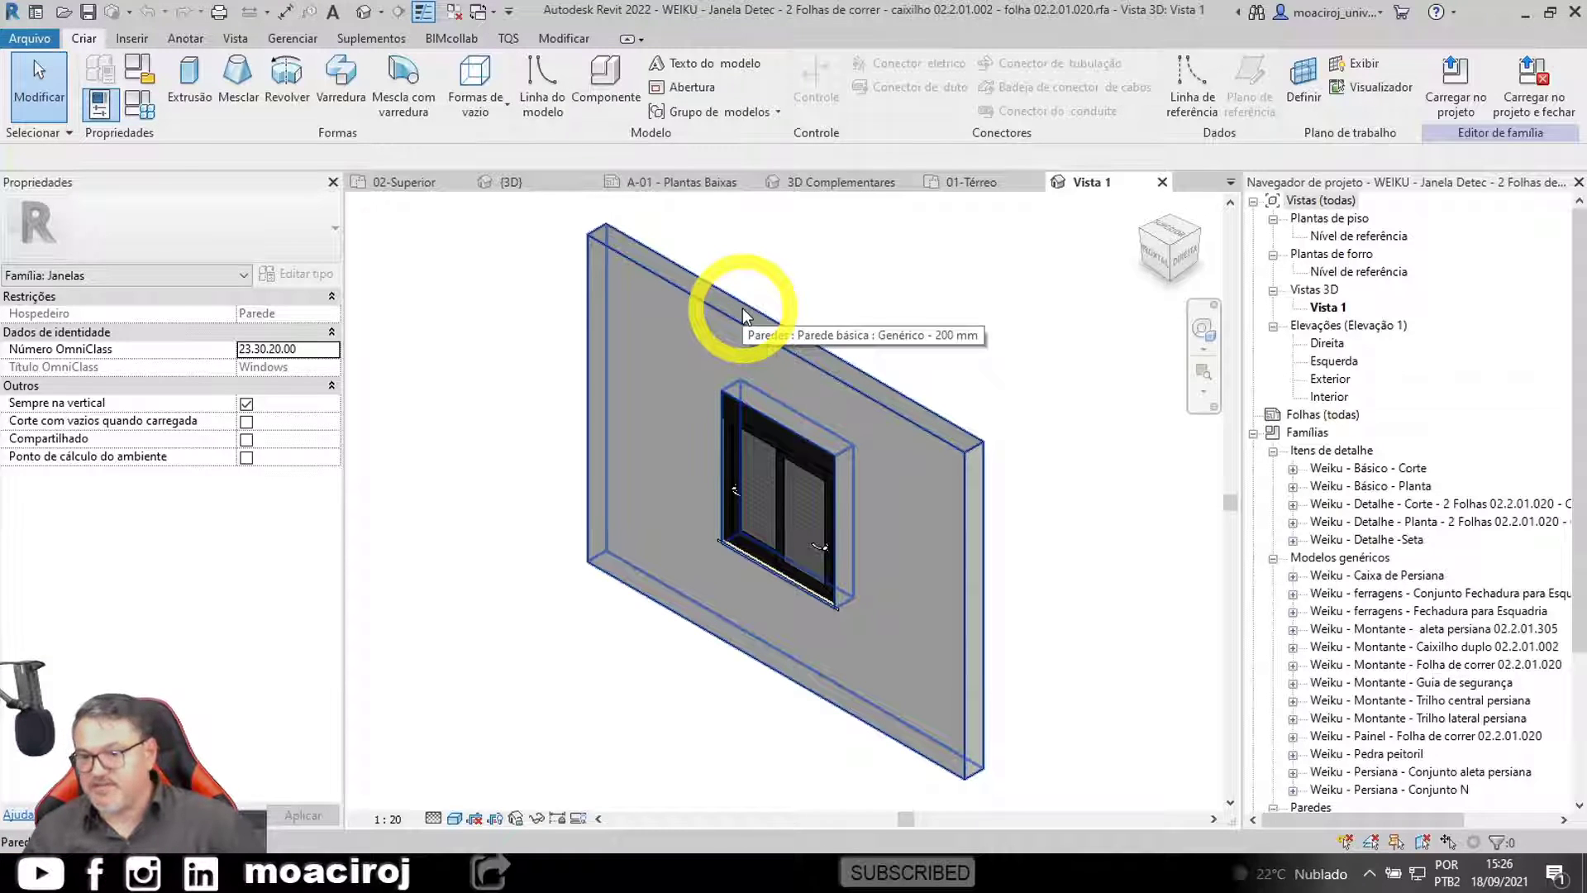
Step: Set the formula of the Altura parameter to 1200 in the window family's types
{"action": "left_click", "coordinate": [139, 108]}
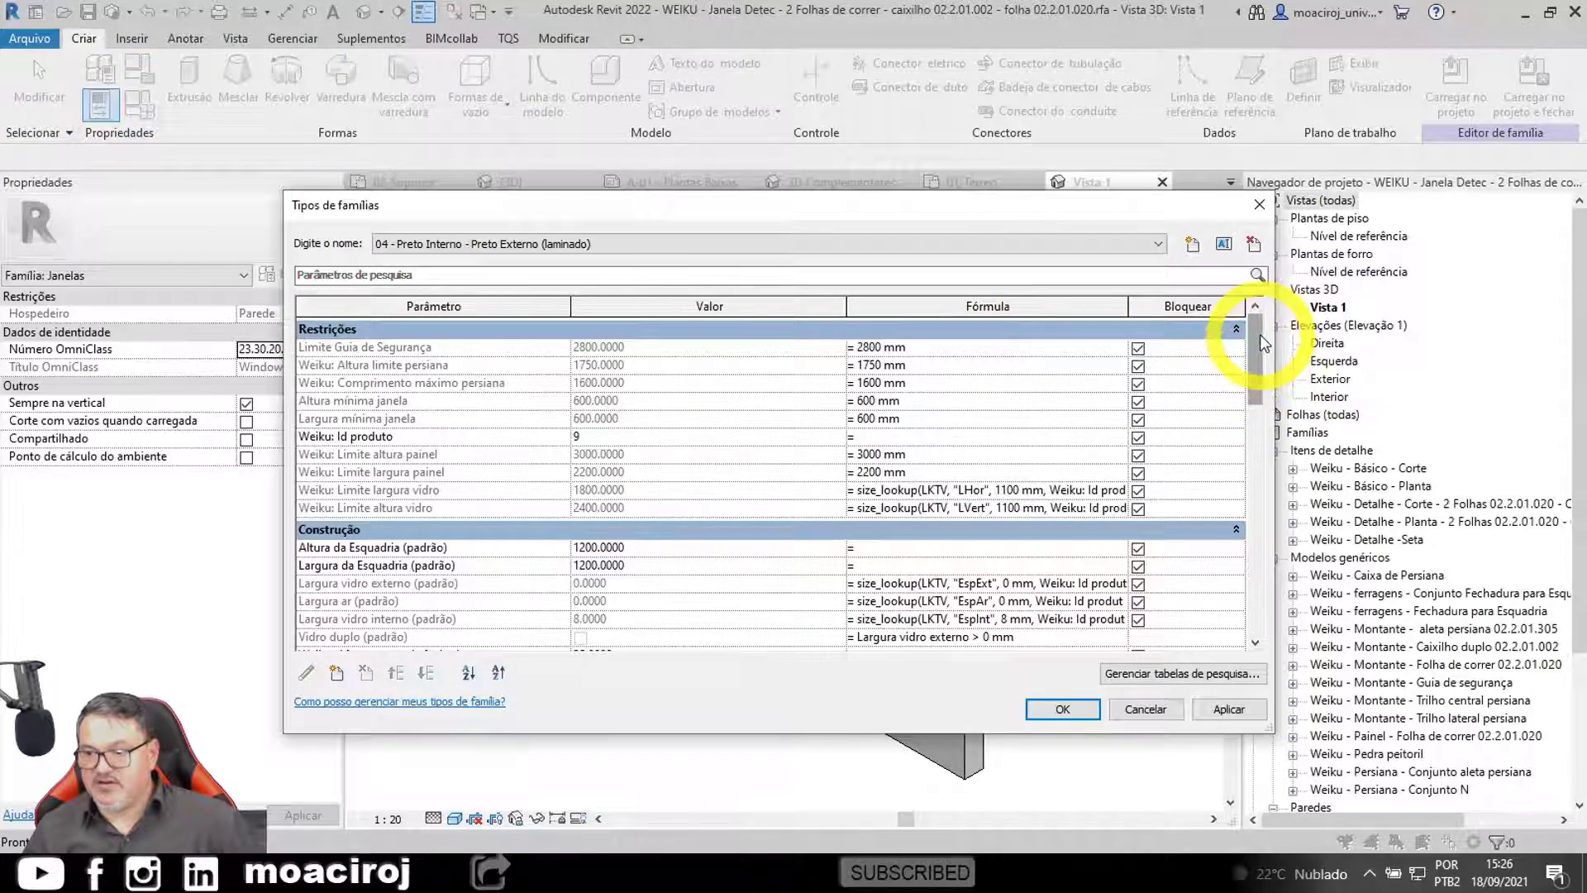
{"action": "left_click_drag", "start_coordinate": [1260, 334], "coordinate": [1267, 517]}
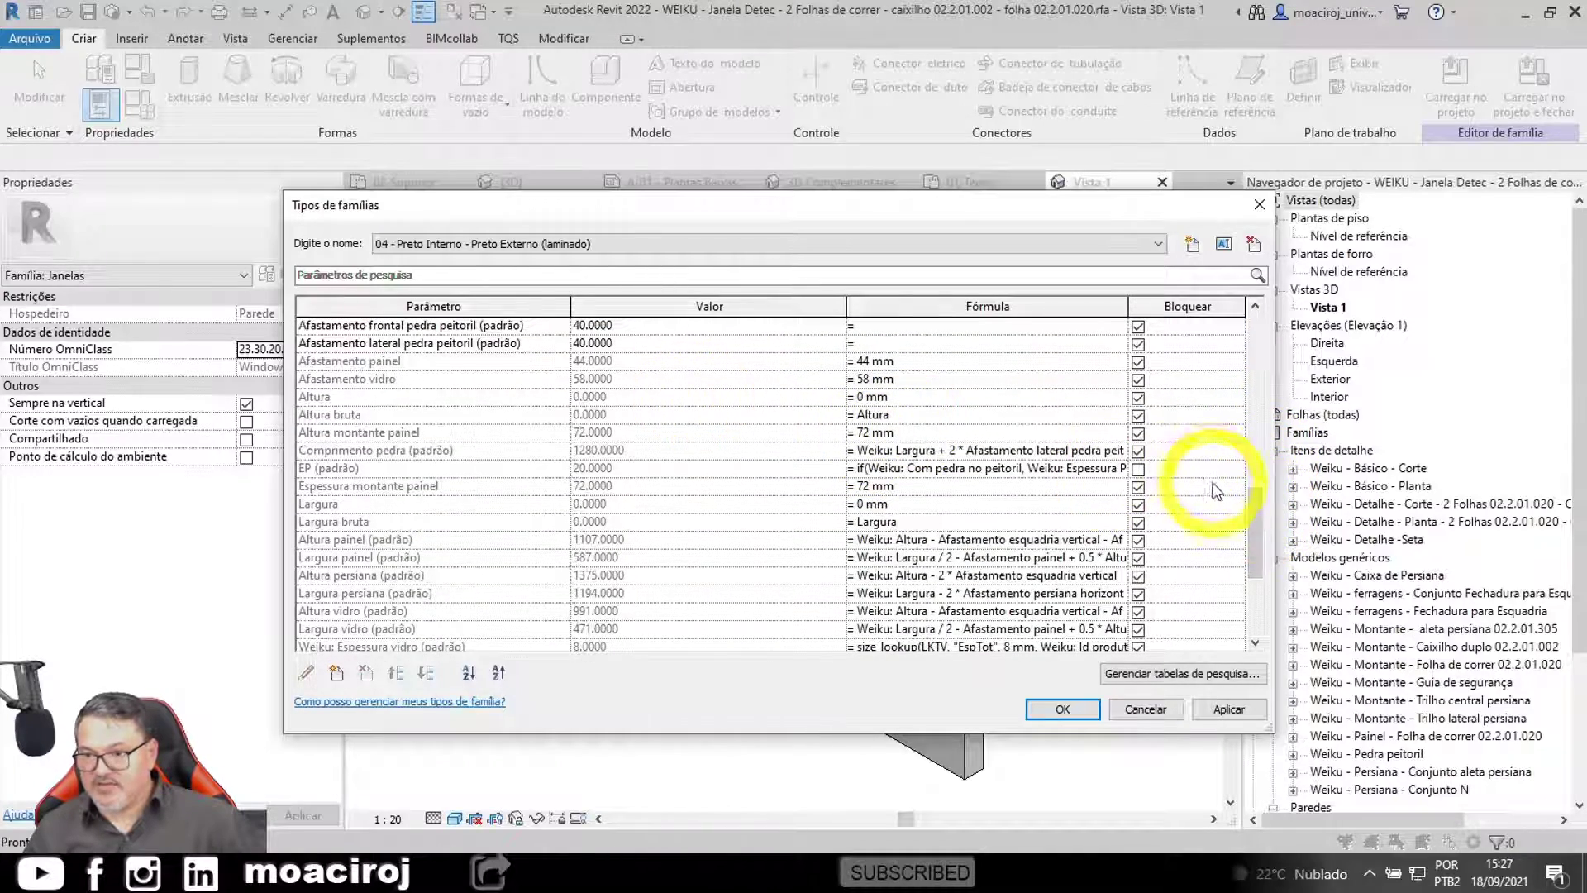
{"action": "mouse_move", "coordinate": [1253, 513]}
{"action": "left_mouse_down"}
{"action": "mouse_move", "coordinate": [1254, 486]}
{"action": "mouse_move", "coordinate": [1253, 531]}
{"action": "left_mouse_up"}
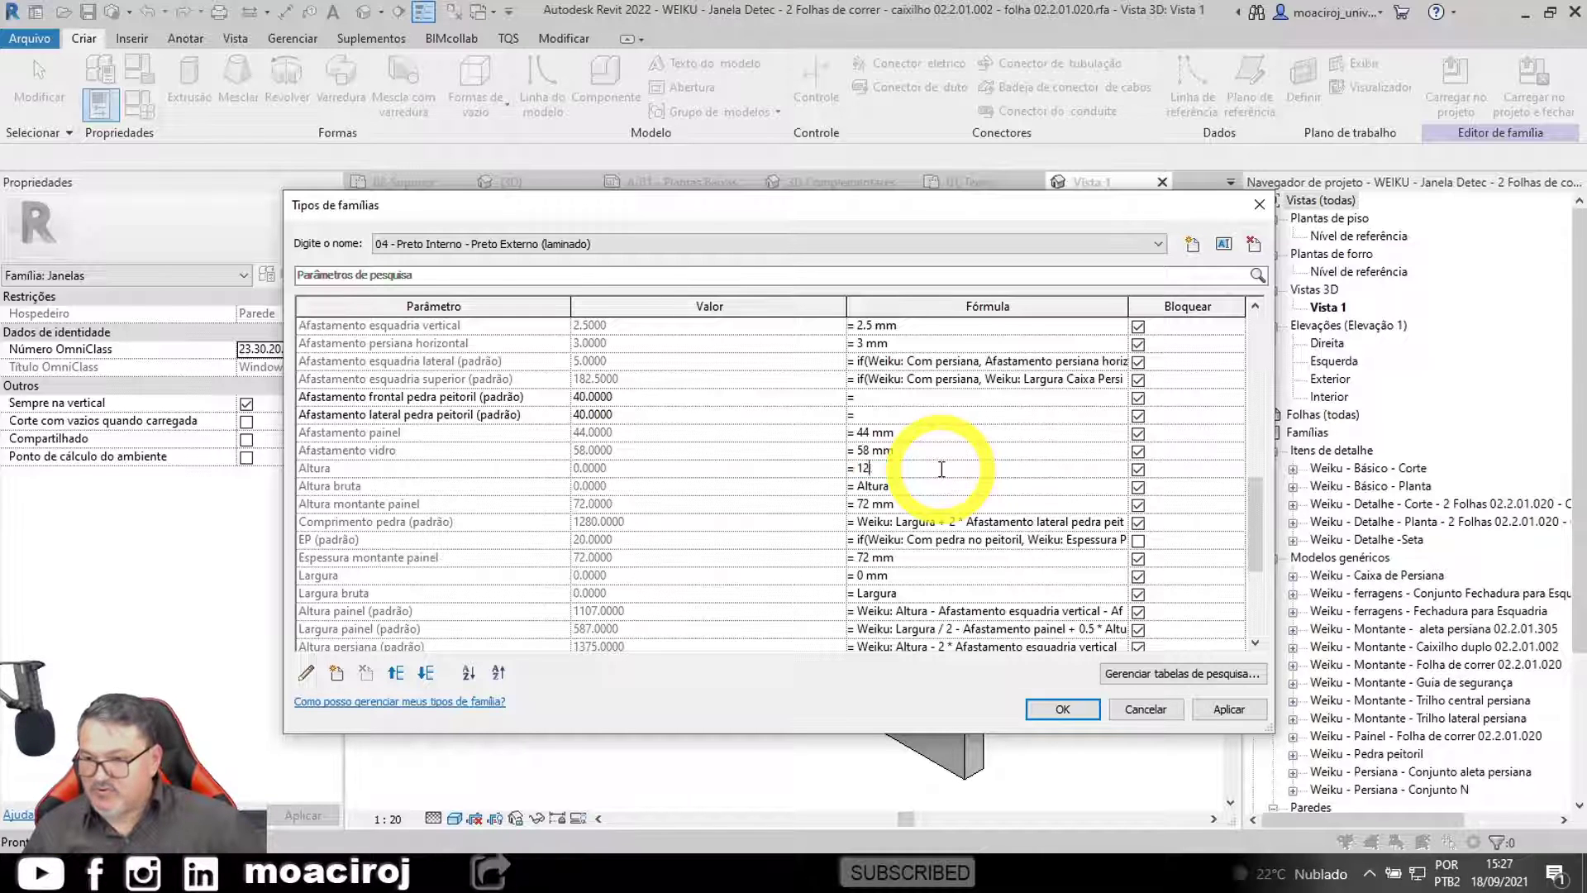
{"action": "left_click", "coordinate": [1245, 477]}
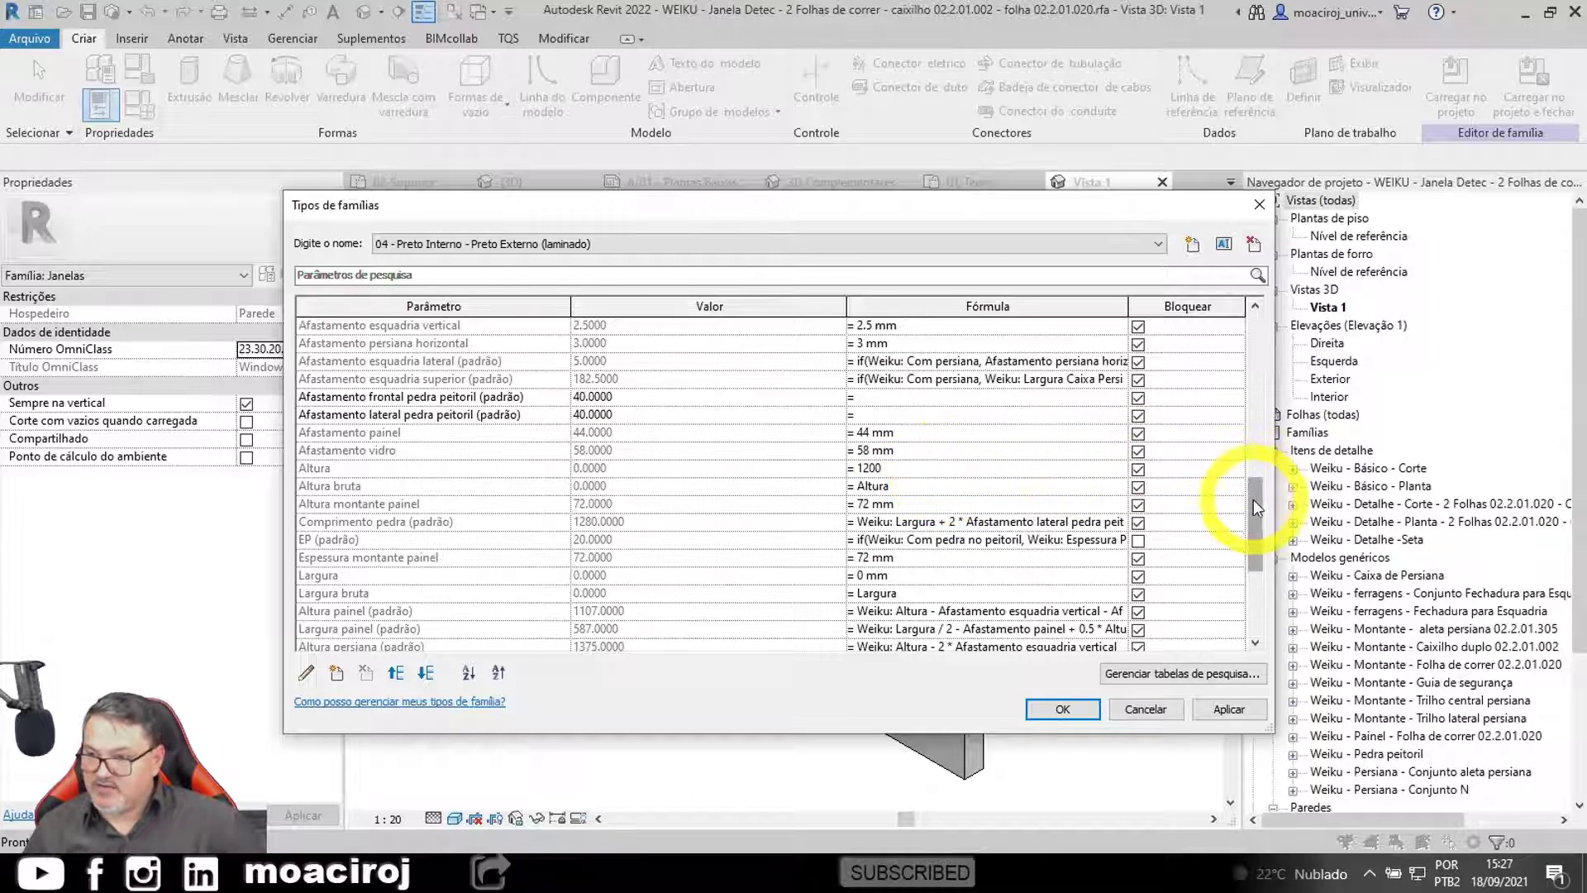
Step: Set the formula of the Largura parameter to 1200 and apply the changes to the family type
{"action": "left_click_drag", "start_coordinate": [1254, 500], "coordinate": [1253, 509]}
{"action": "left_click", "coordinate": [943, 504]}
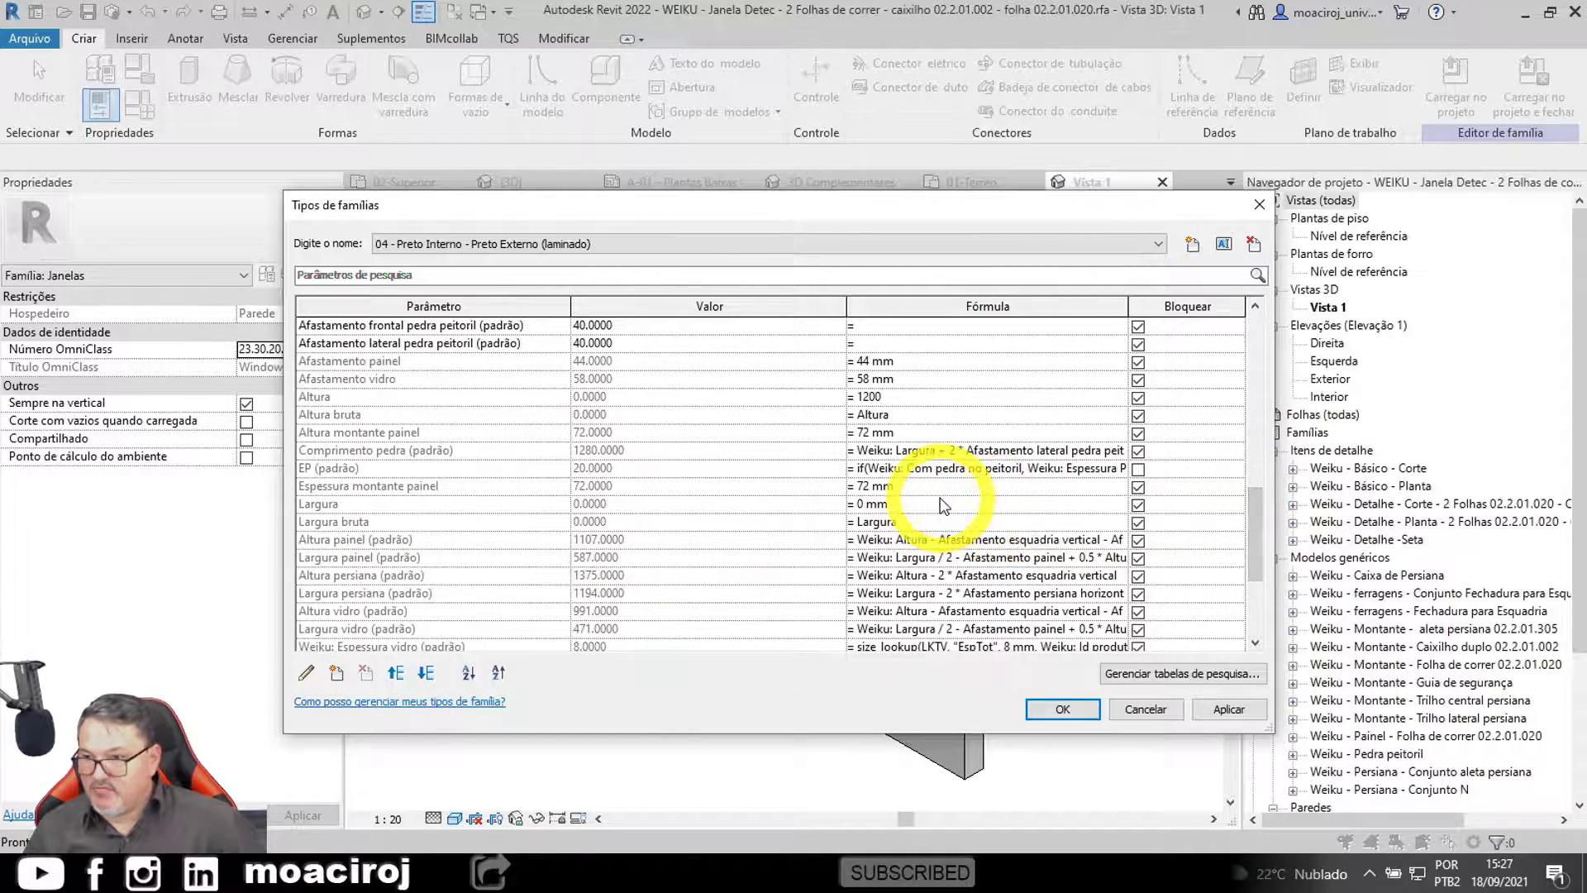
{"action": "double_click", "coordinate": [941, 498]}
{"action": "left_click", "coordinate": [942, 498]}
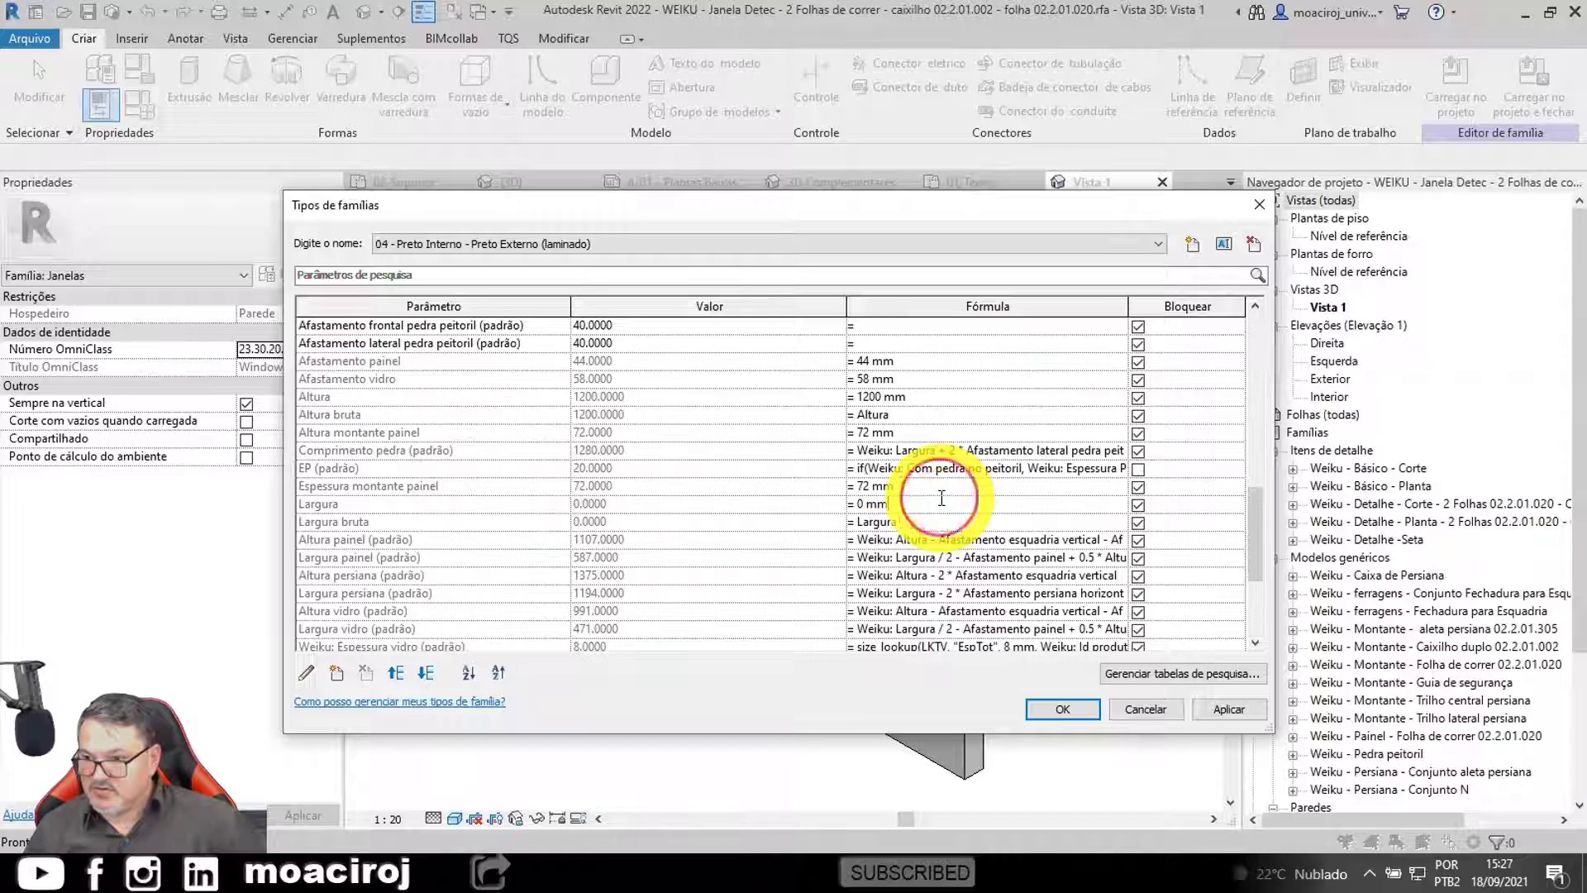
{"action": "left_click_drag", "start_coordinate": [825, 500], "coordinate": [926, 506]}
{"action": "type", "text": "120"}
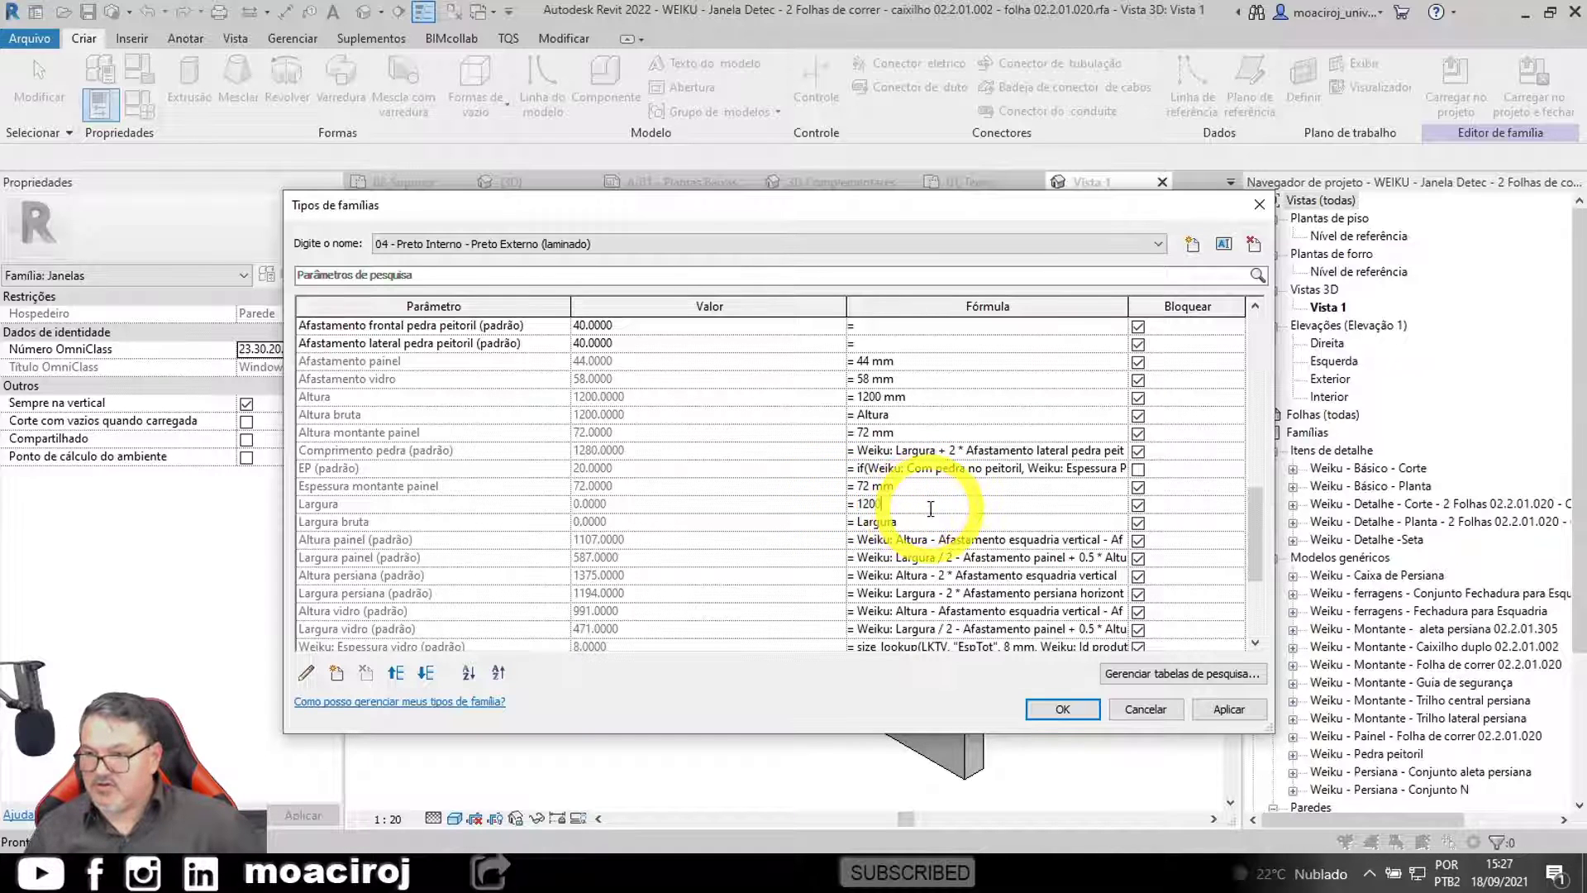
{"action": "type", "text": "0"}
{"action": "left_click", "coordinate": [1228, 711]}
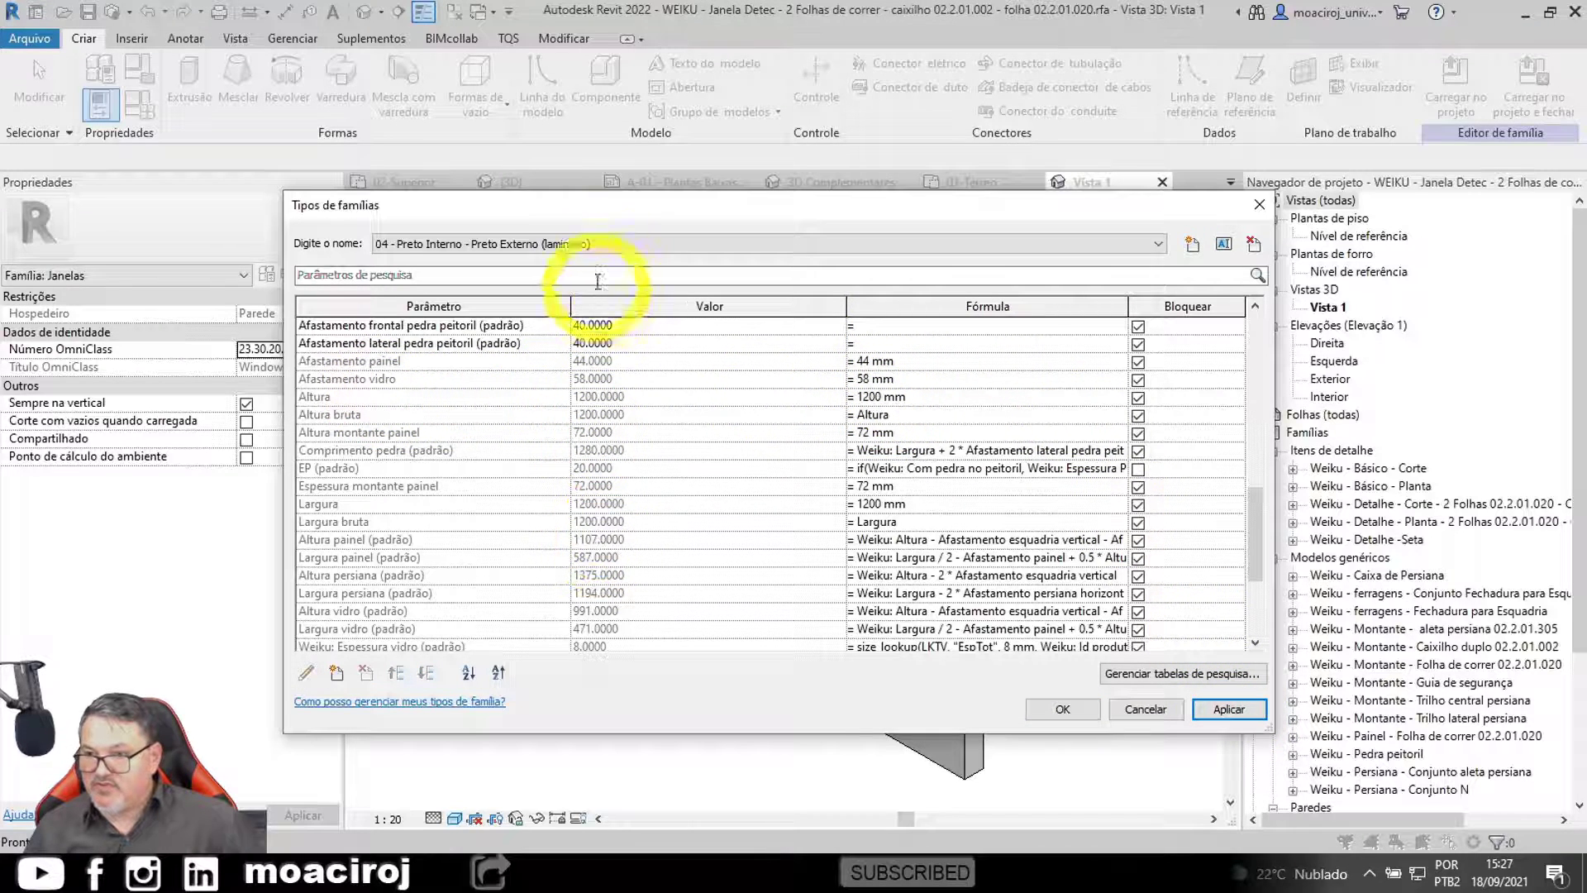
Step: Check the family's list of types, and clear the formulas of the Altura and Largura parameters
{"action": "left_click", "coordinate": [595, 243]}
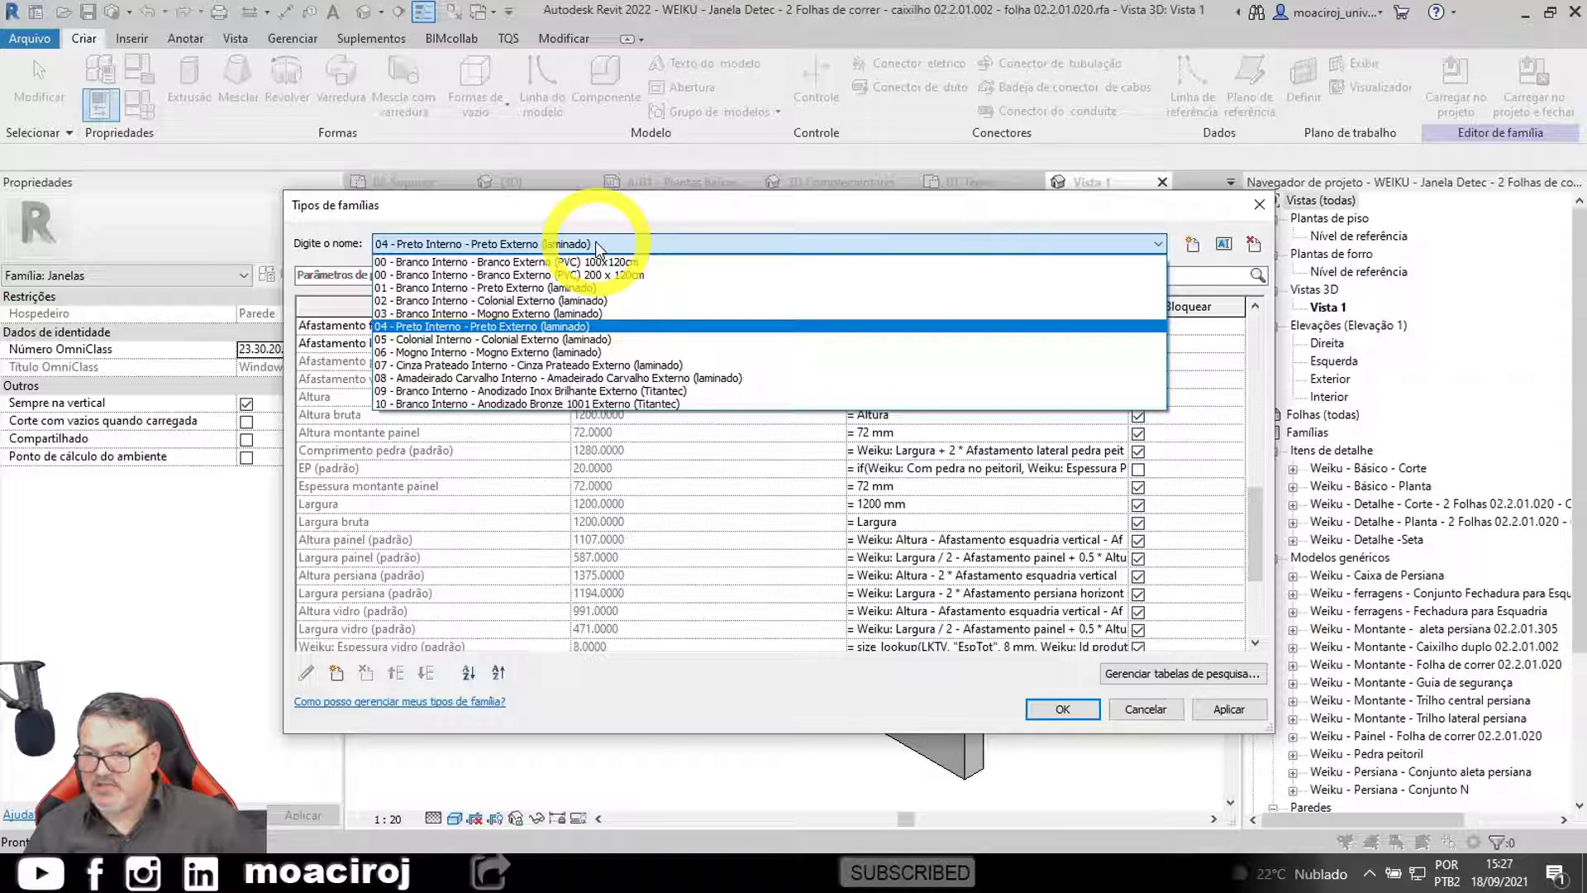
{"action": "left_click", "coordinate": [595, 242]}
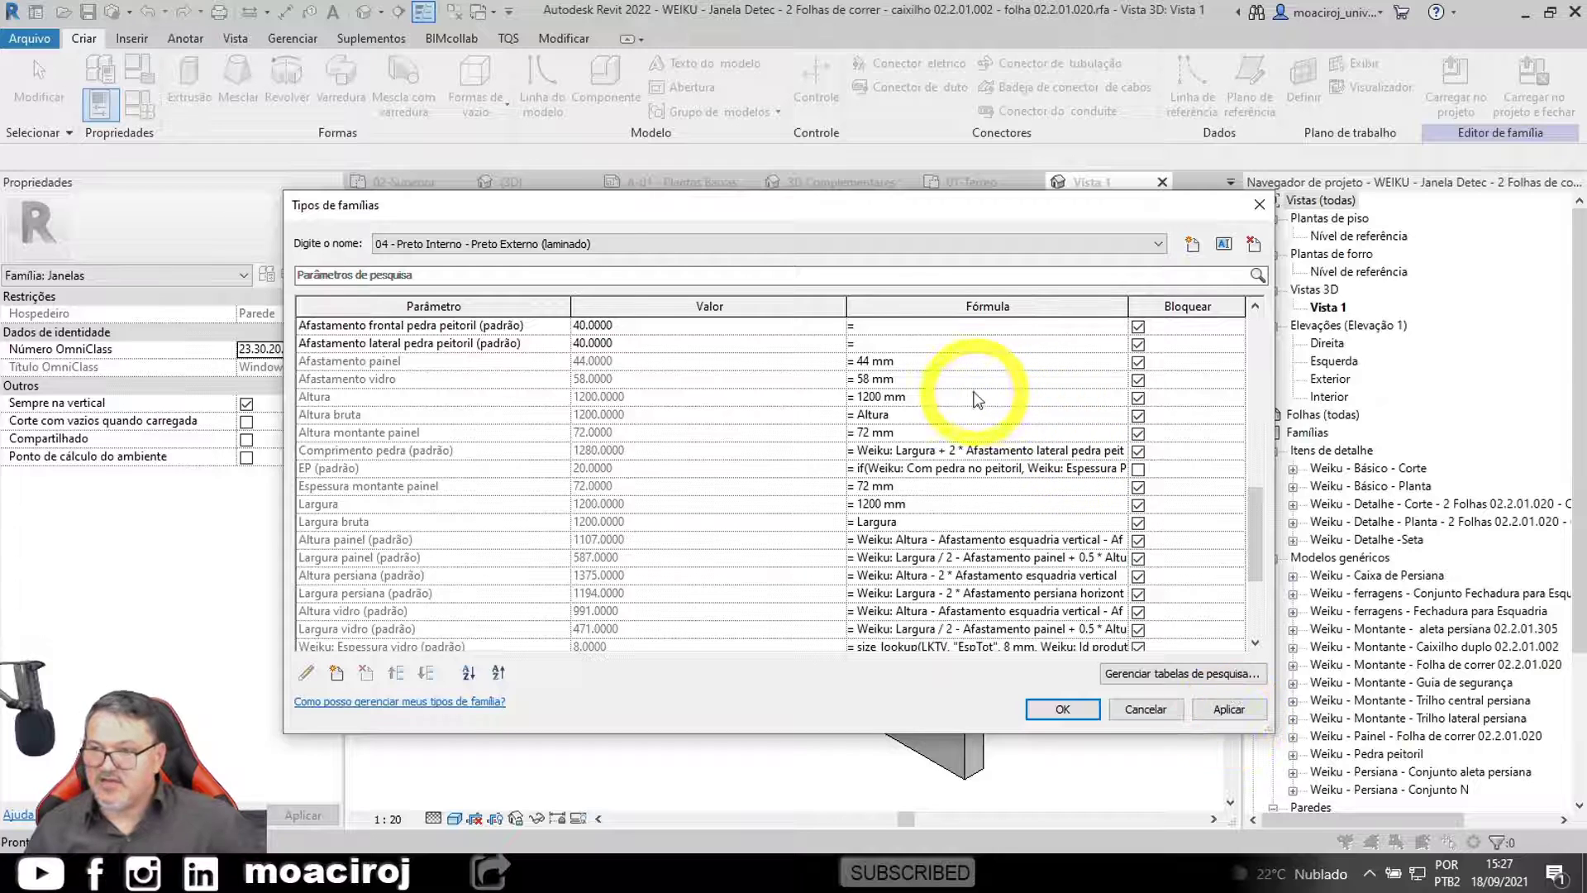
{"action": "left_click", "coordinate": [938, 395]}
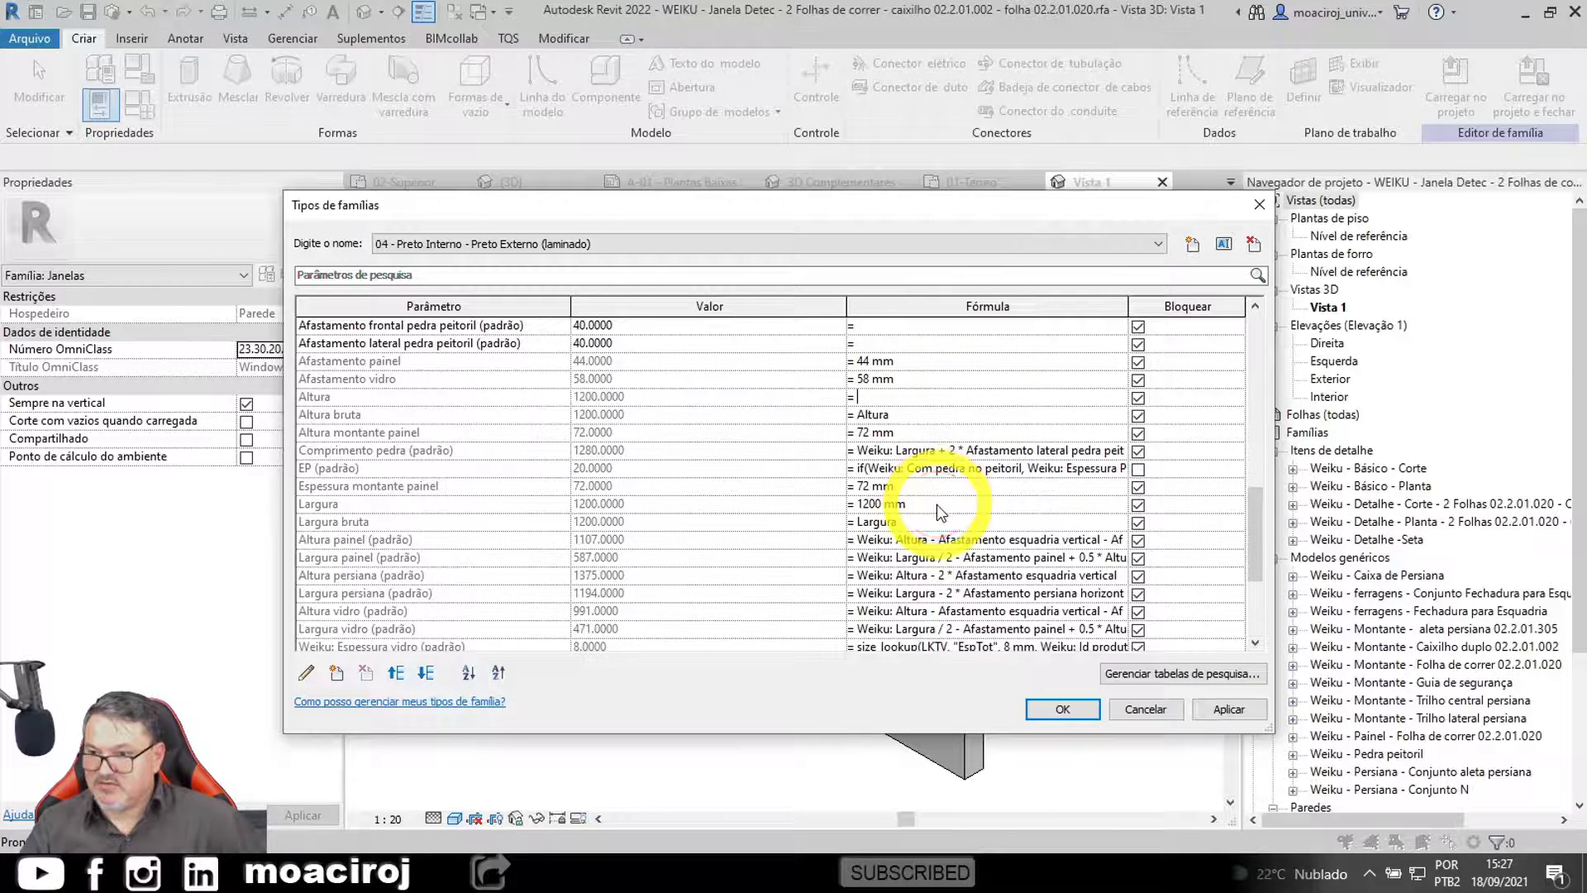
{"action": "left_click", "coordinate": [901, 504]}
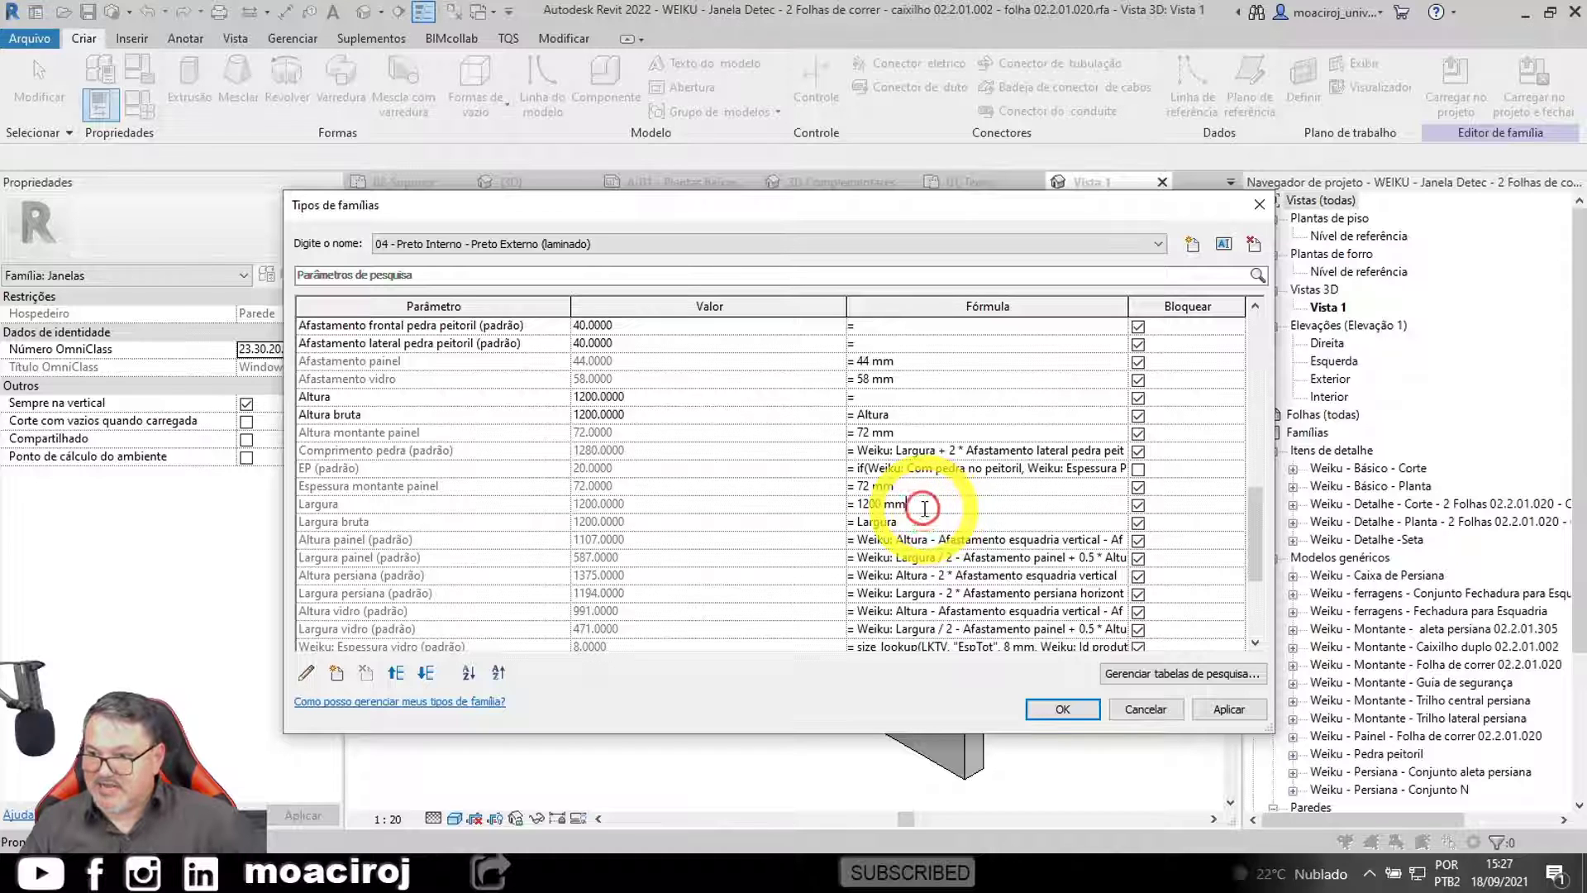
{"action": "key", "text": "Delete"}
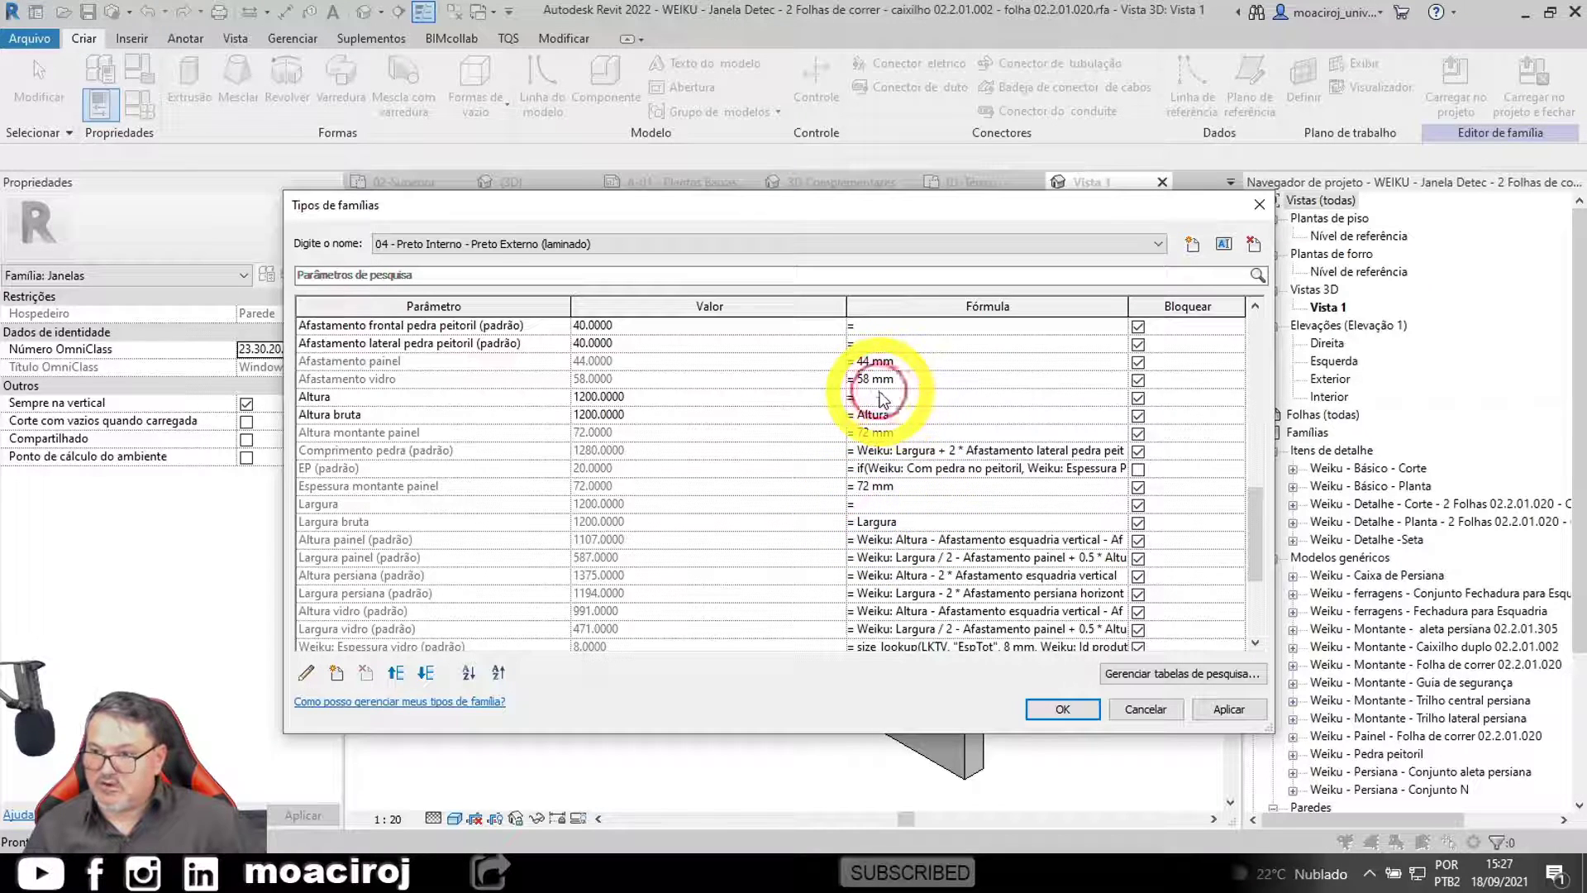
Step: Set the formula of the Altura da Esquadria parameter to Altura in the window family's types
{"action": "left_click", "coordinate": [789, 394]}
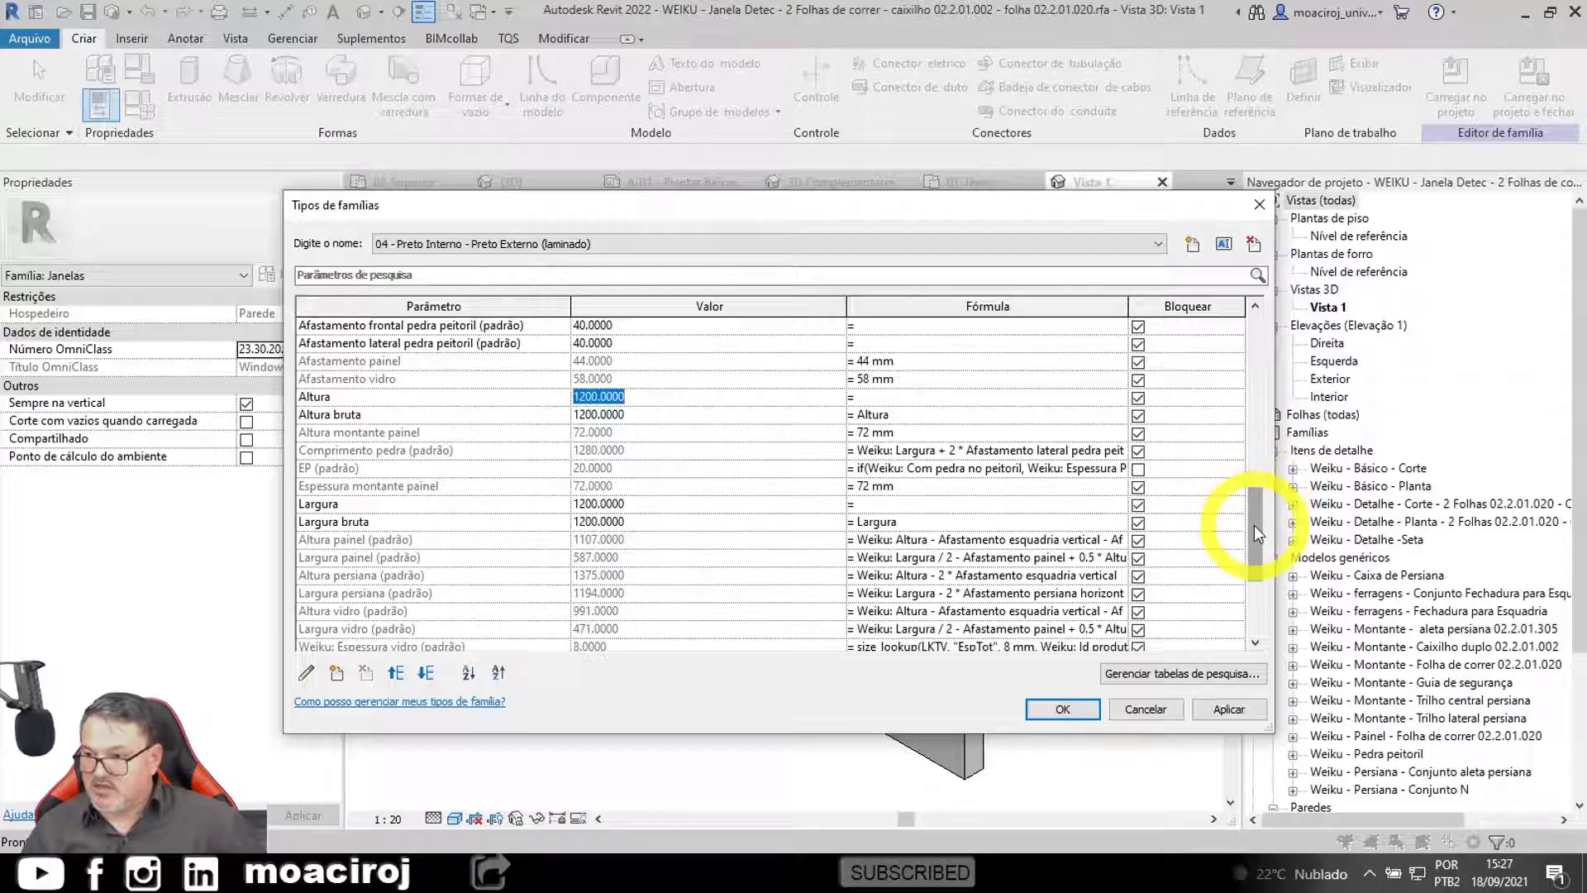
{"action": "left_click_drag", "start_coordinate": [1253, 524], "coordinate": [1248, 370]}
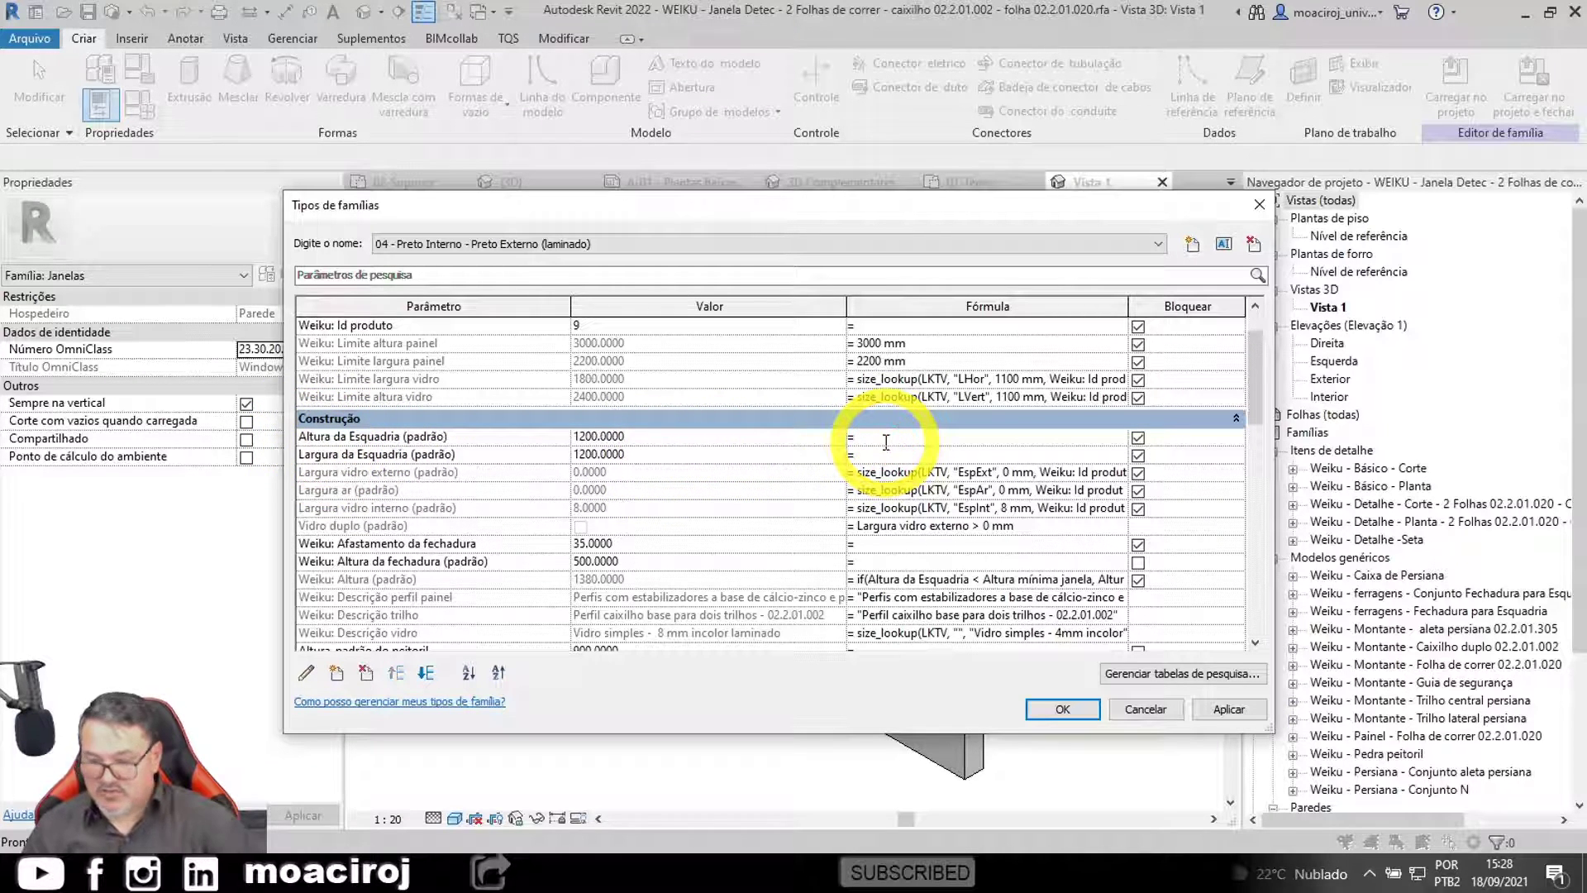
{"action": "type", "text": "Altuyra"}
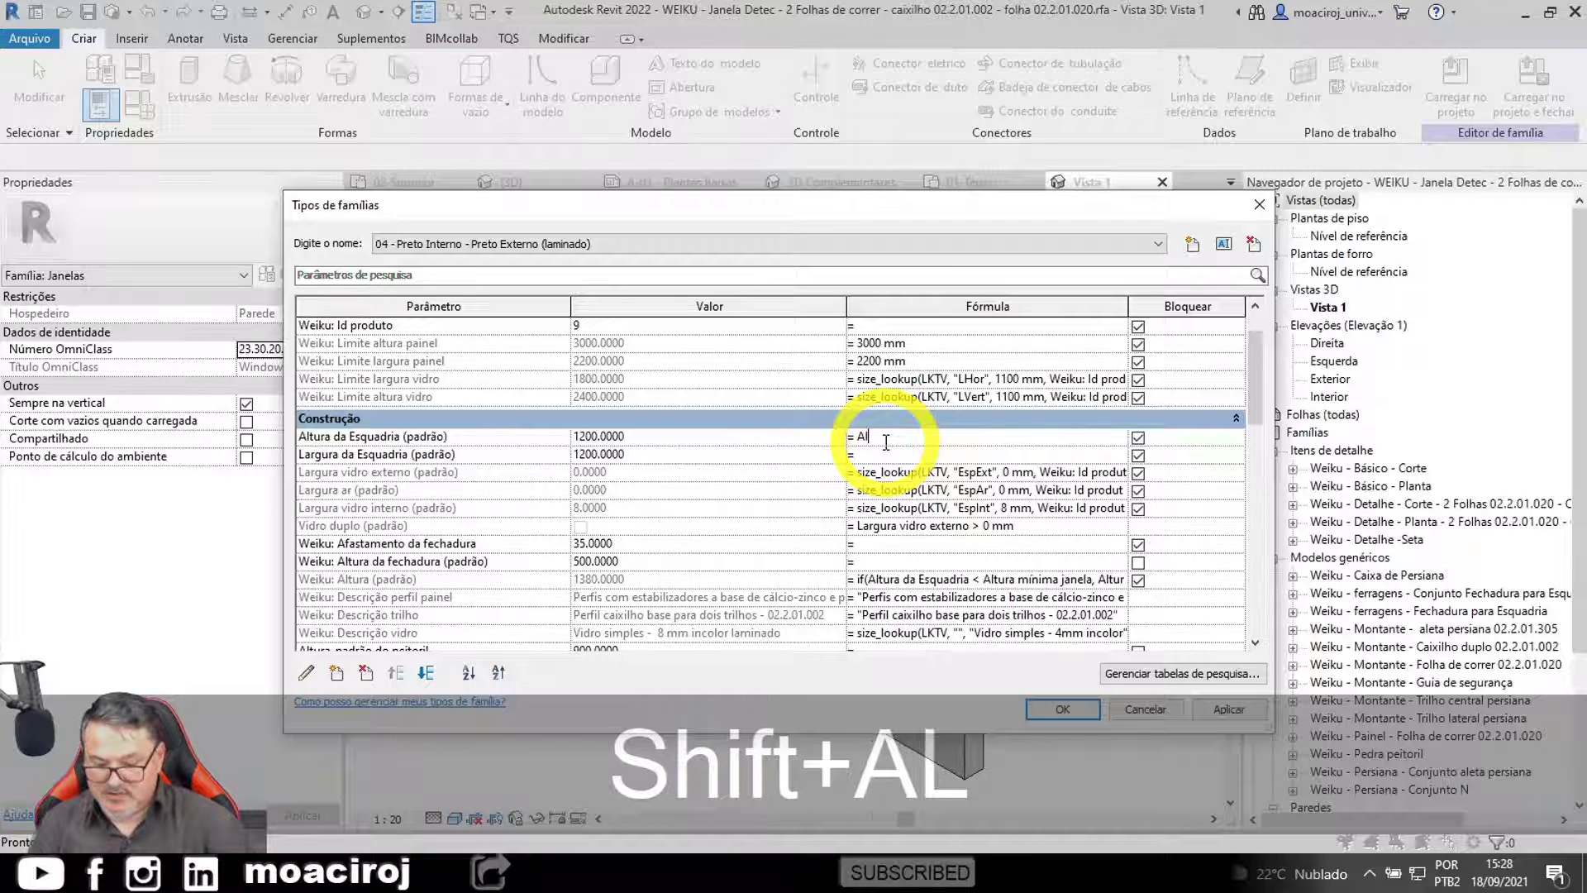
{"action": "key", "text": "BackSpace"}
{"action": "key", "text": "BackSpace"}
{"action": "type", "text": "e"}
{"action": "key", "text": "Caps_Lock"}
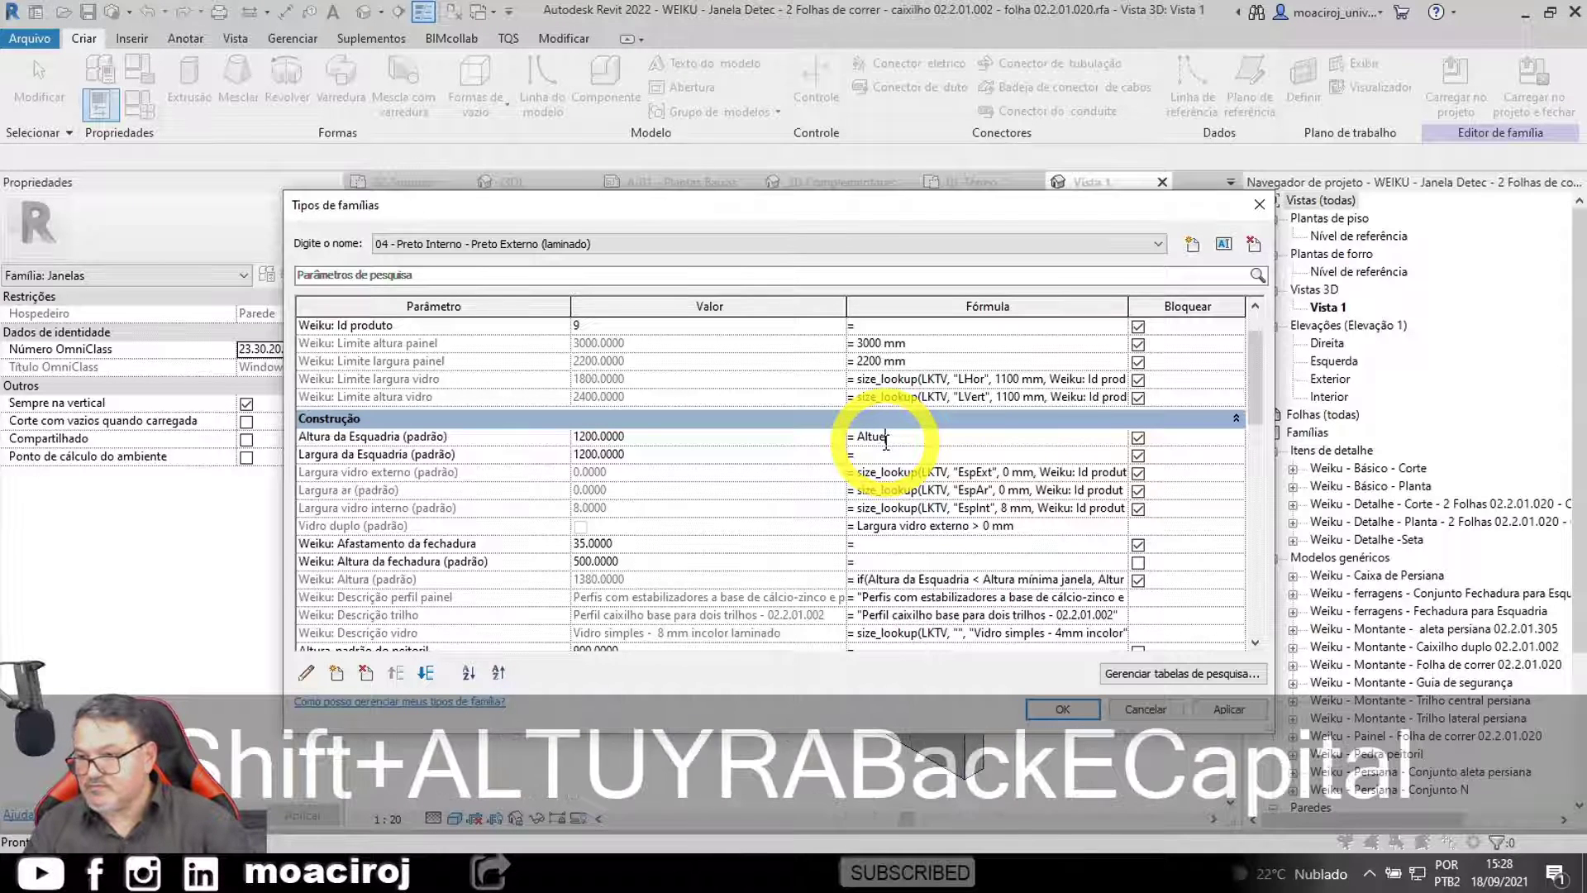
{"action": "key", "text": "BackSpace"}
{"action": "type", "text": "RA"}
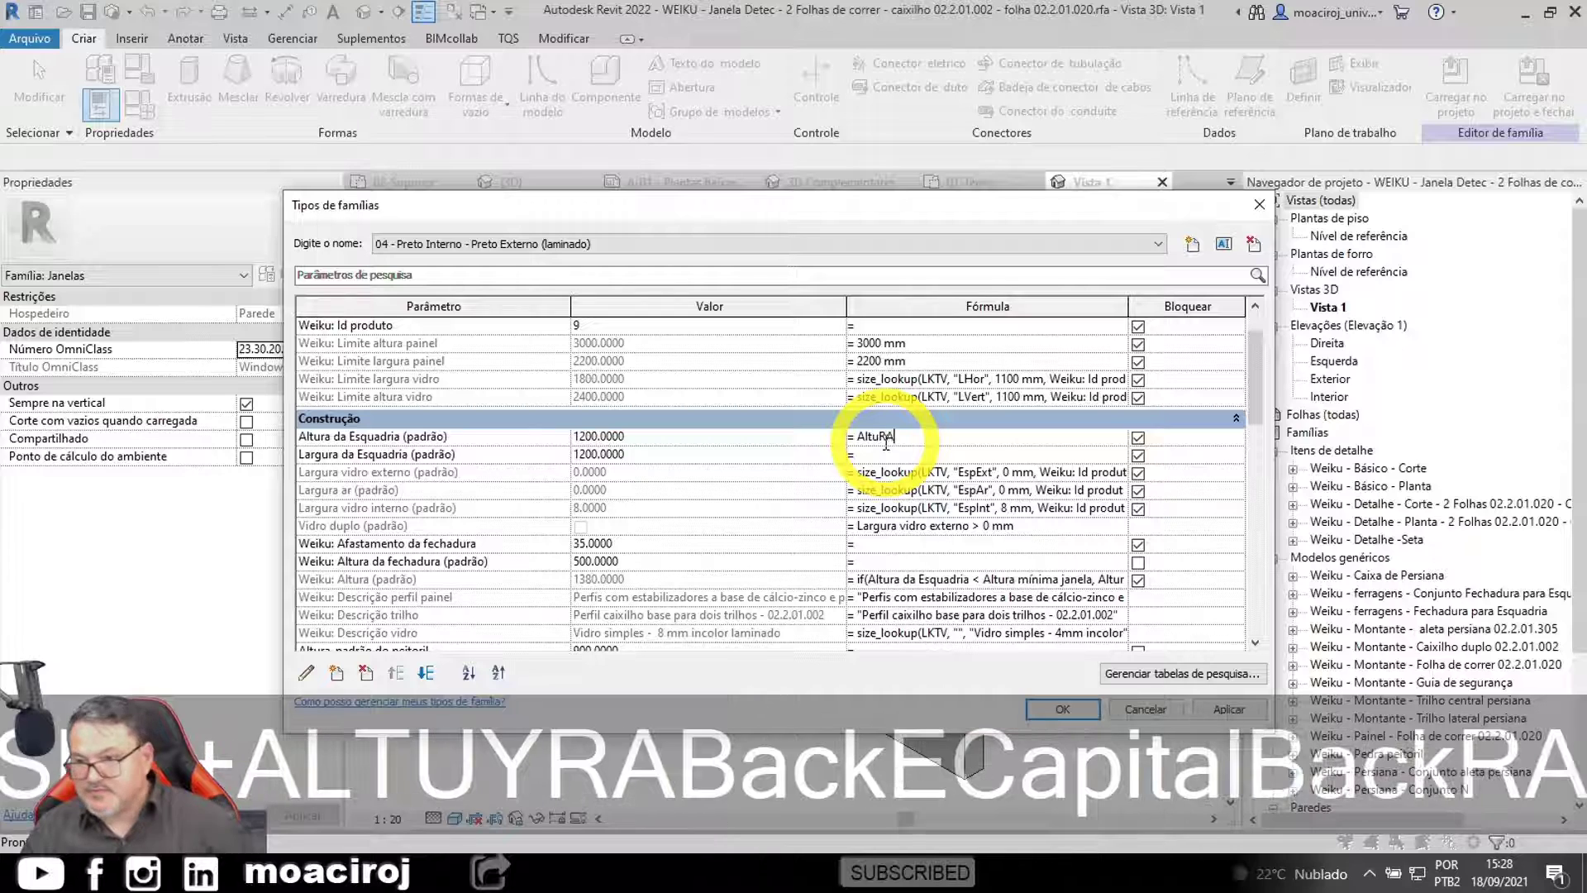
{"action": "left_click", "coordinate": [886, 454]}
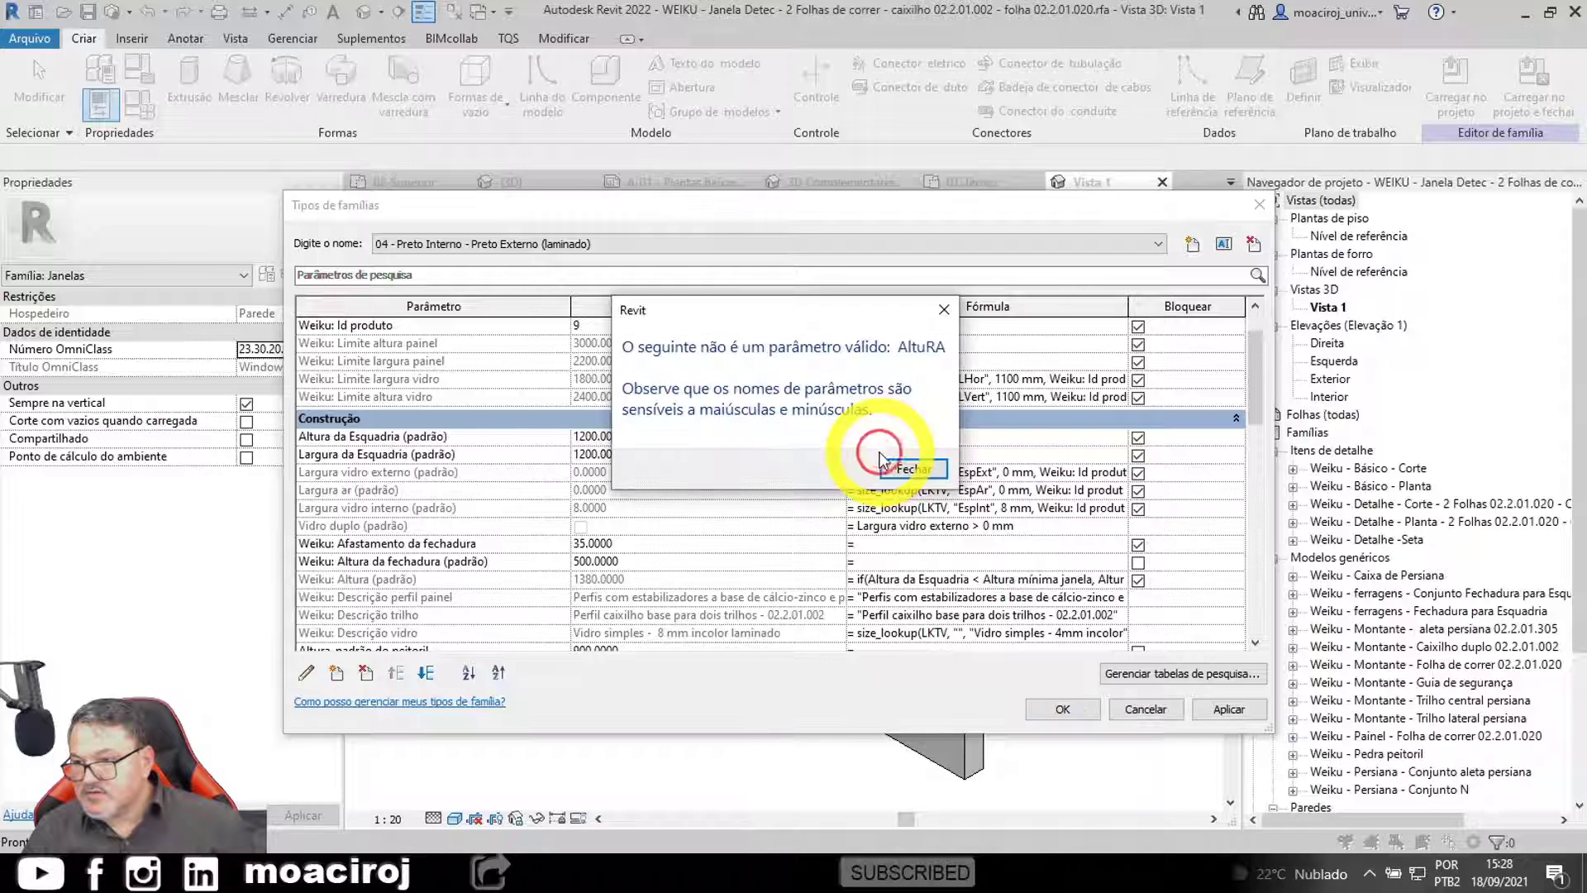
{"action": "left_click", "coordinate": [924, 469]}
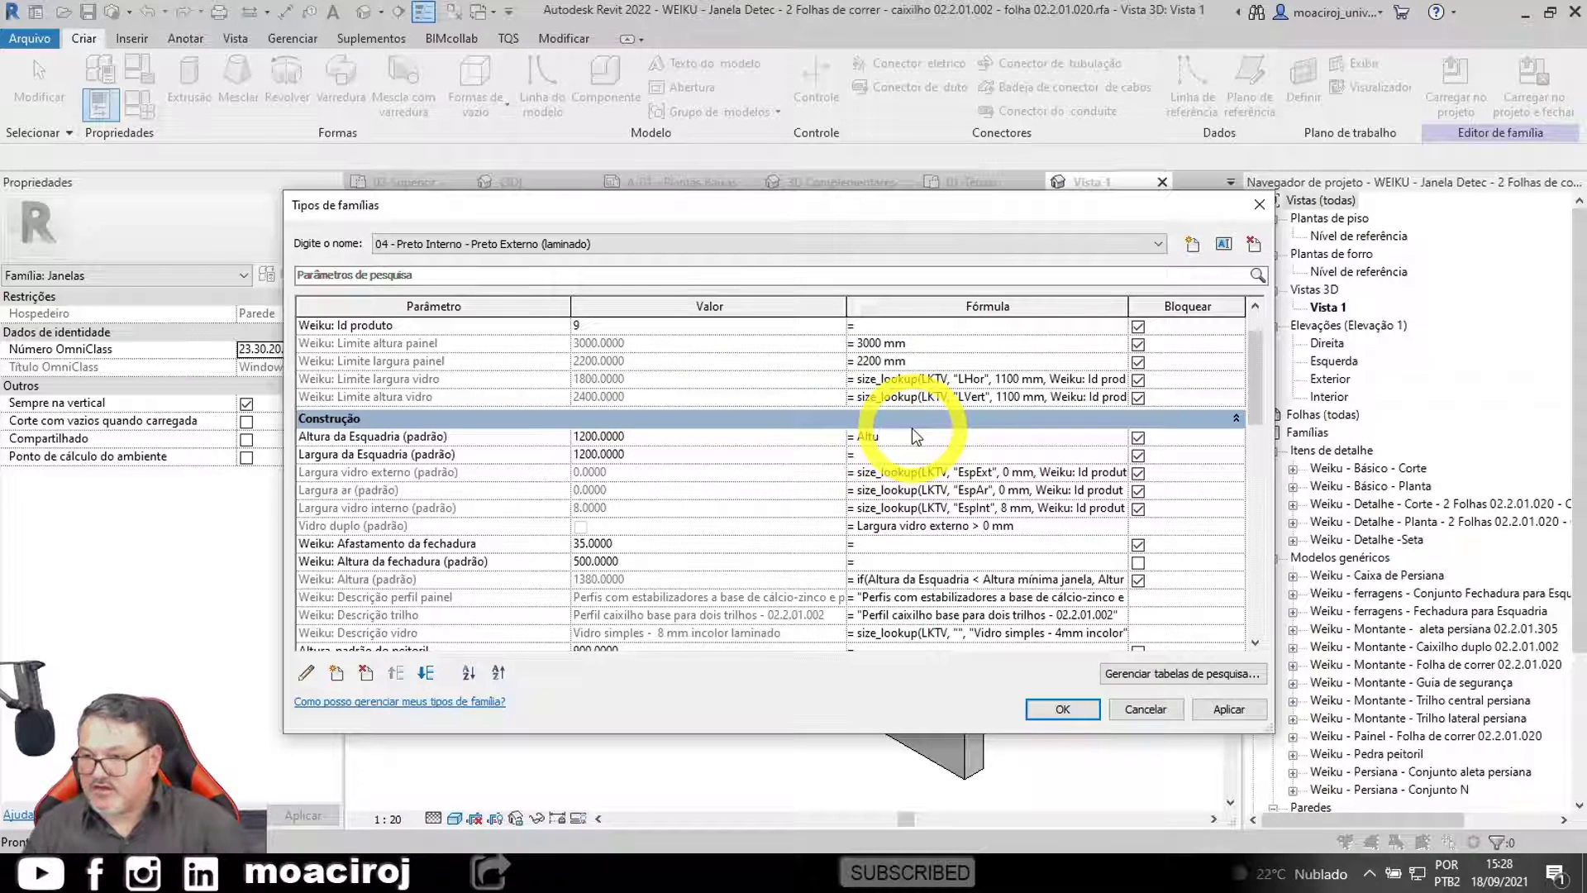
{"action": "left_click", "coordinate": [913, 436]}
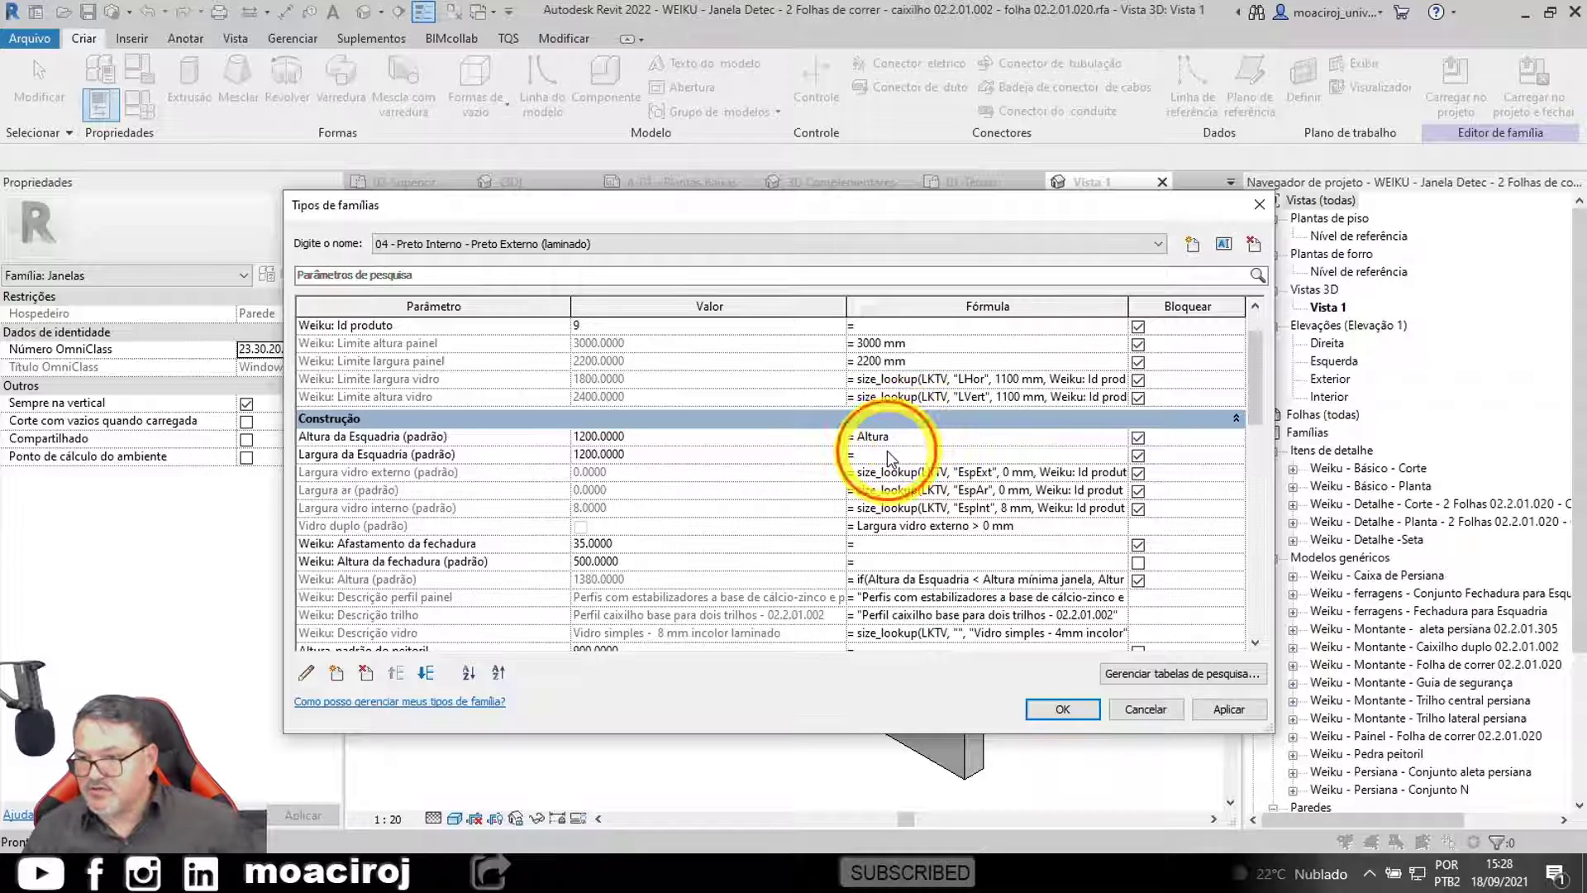
Step: Set the formula of the Largura da Esquadria parameter to Largura
{"action": "left_click", "coordinate": [887, 454]}
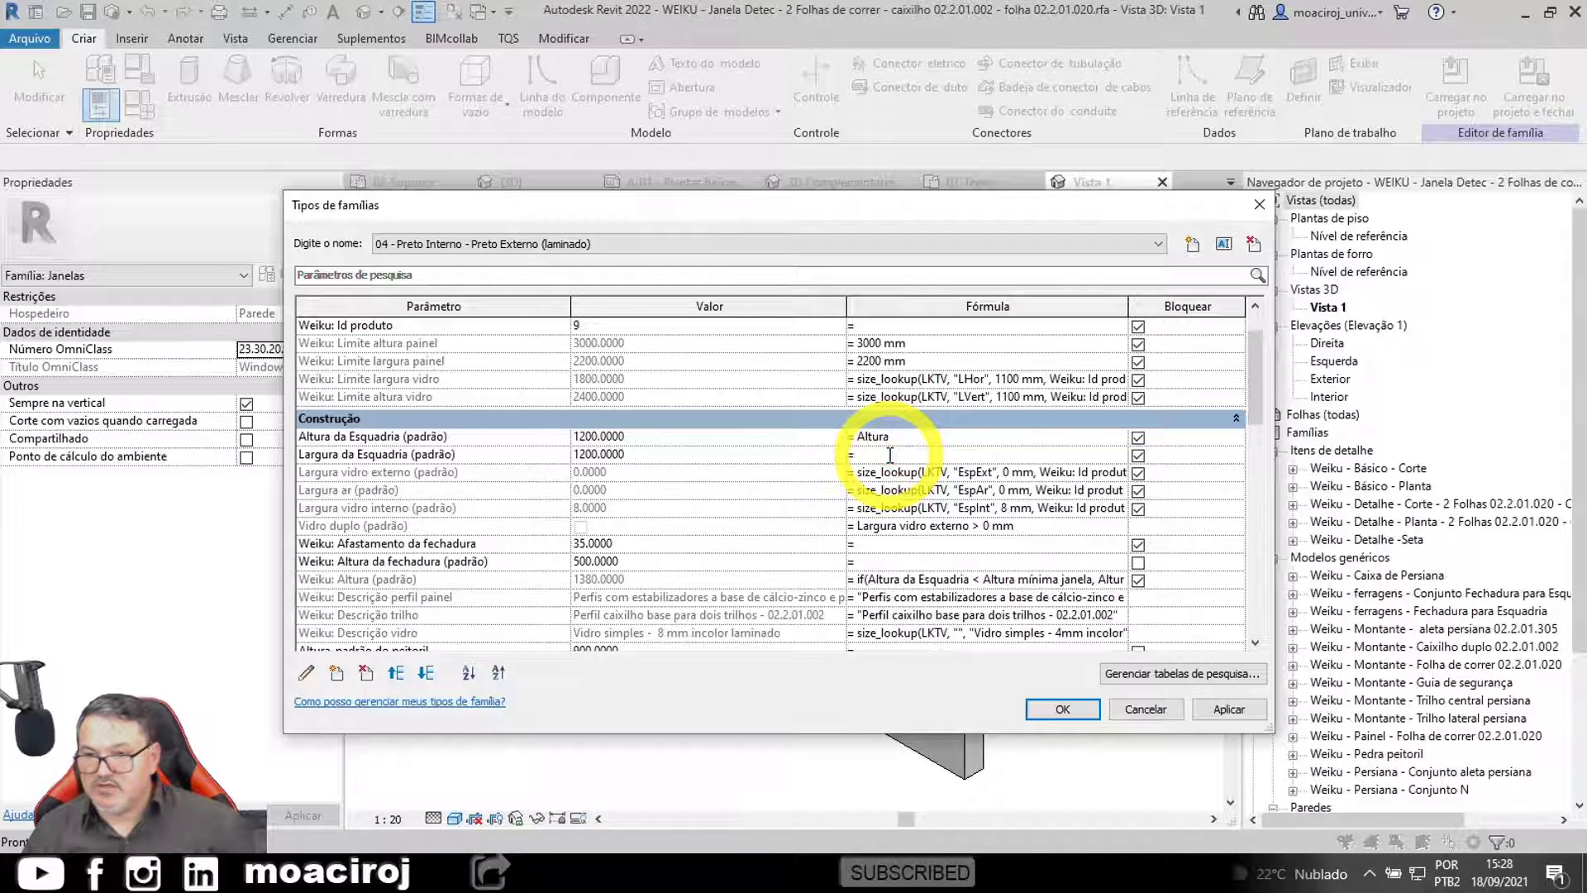
{"action": "type", "text": "Lar"}
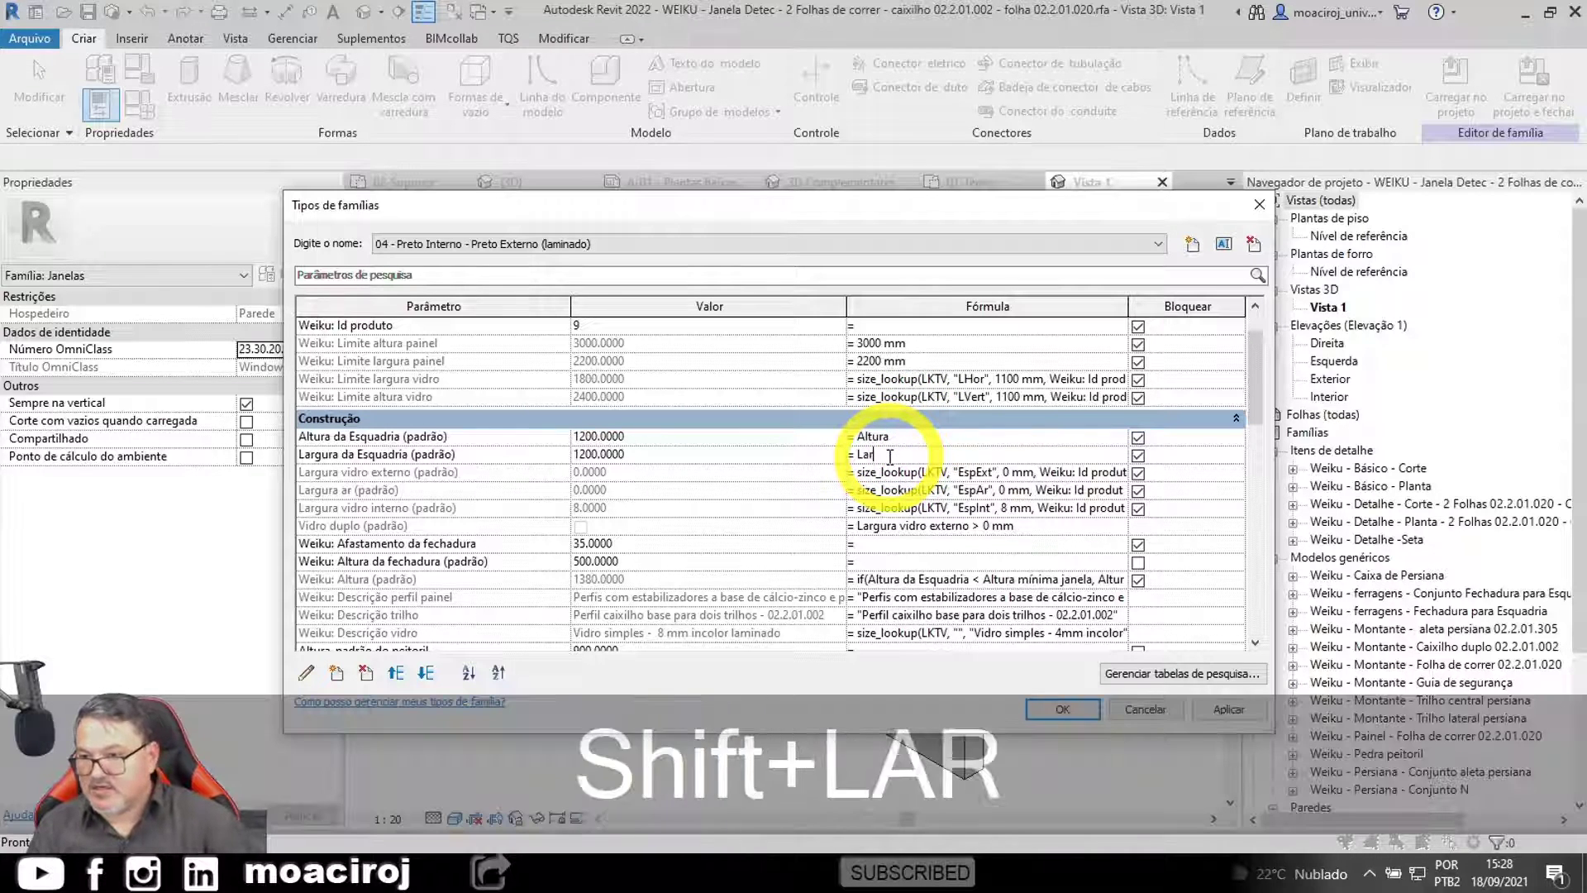
{"action": "type", "text": "gura"}
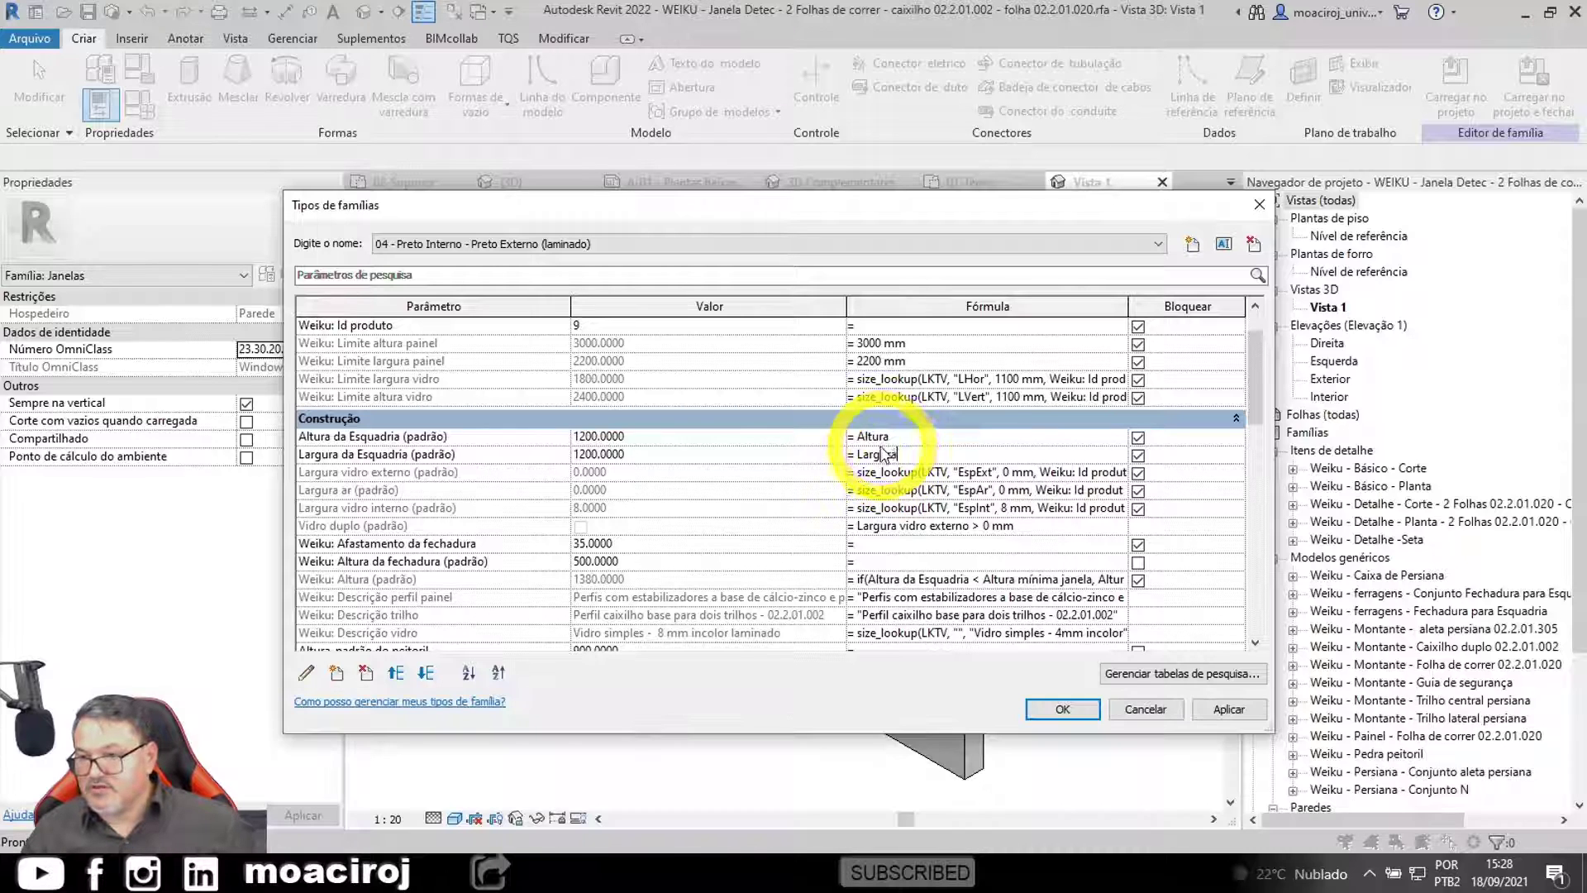
{"action": "left_click", "coordinate": [910, 438]}
{"action": "left_click", "coordinate": [910, 439]}
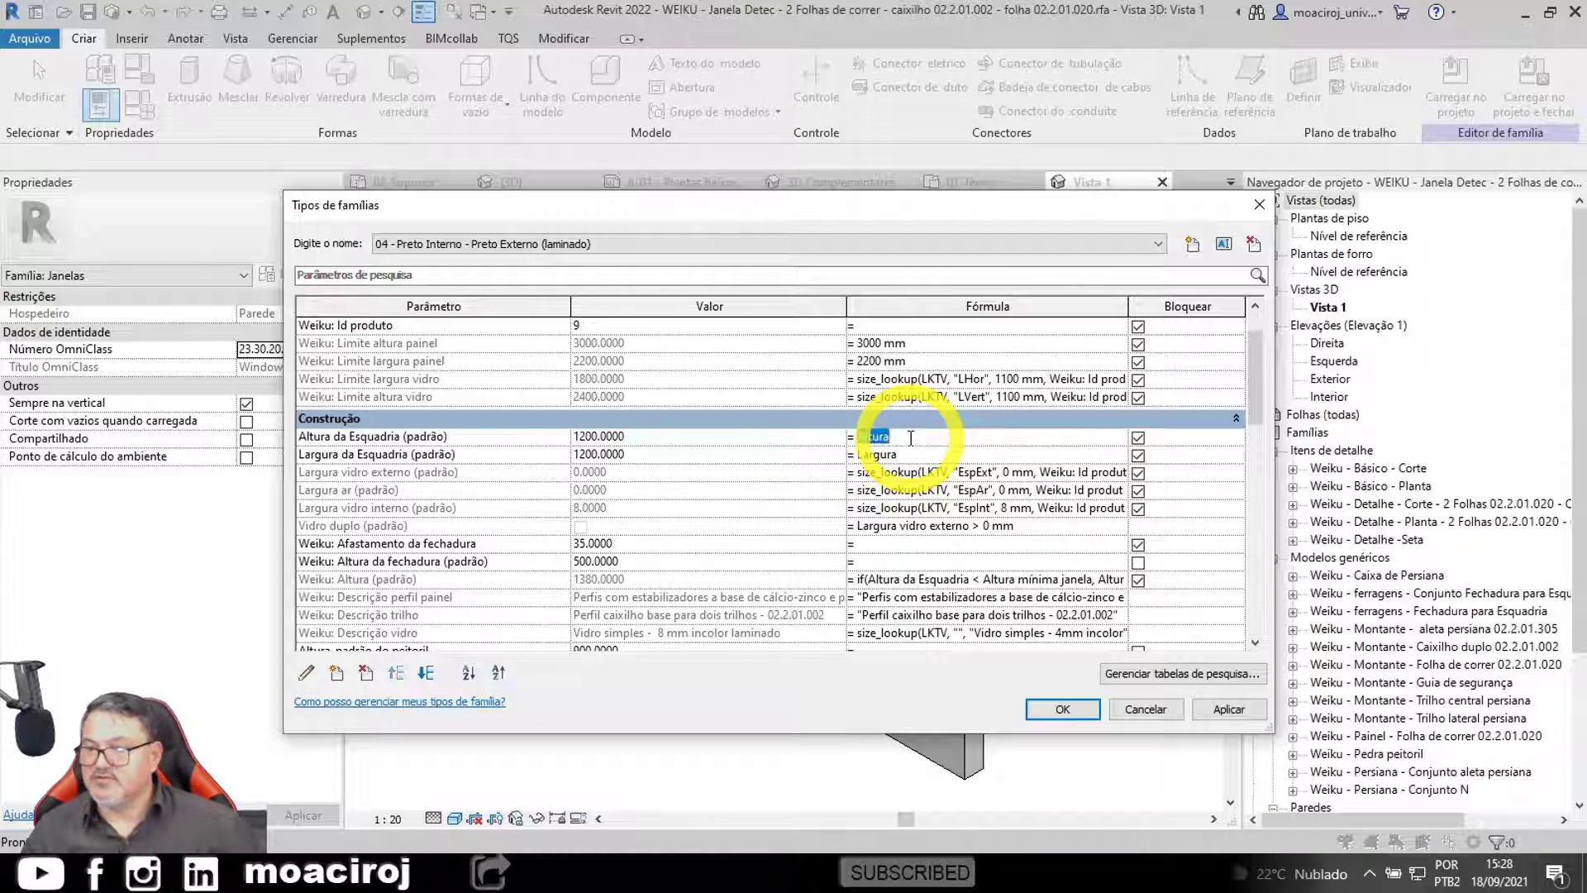
Step: Apply the family type changes and load the family into the project, replacing the existing version and its parameter values
{"action": "left_click", "coordinate": [1228, 712]}
{"action": "left_click", "coordinate": [1074, 709]}
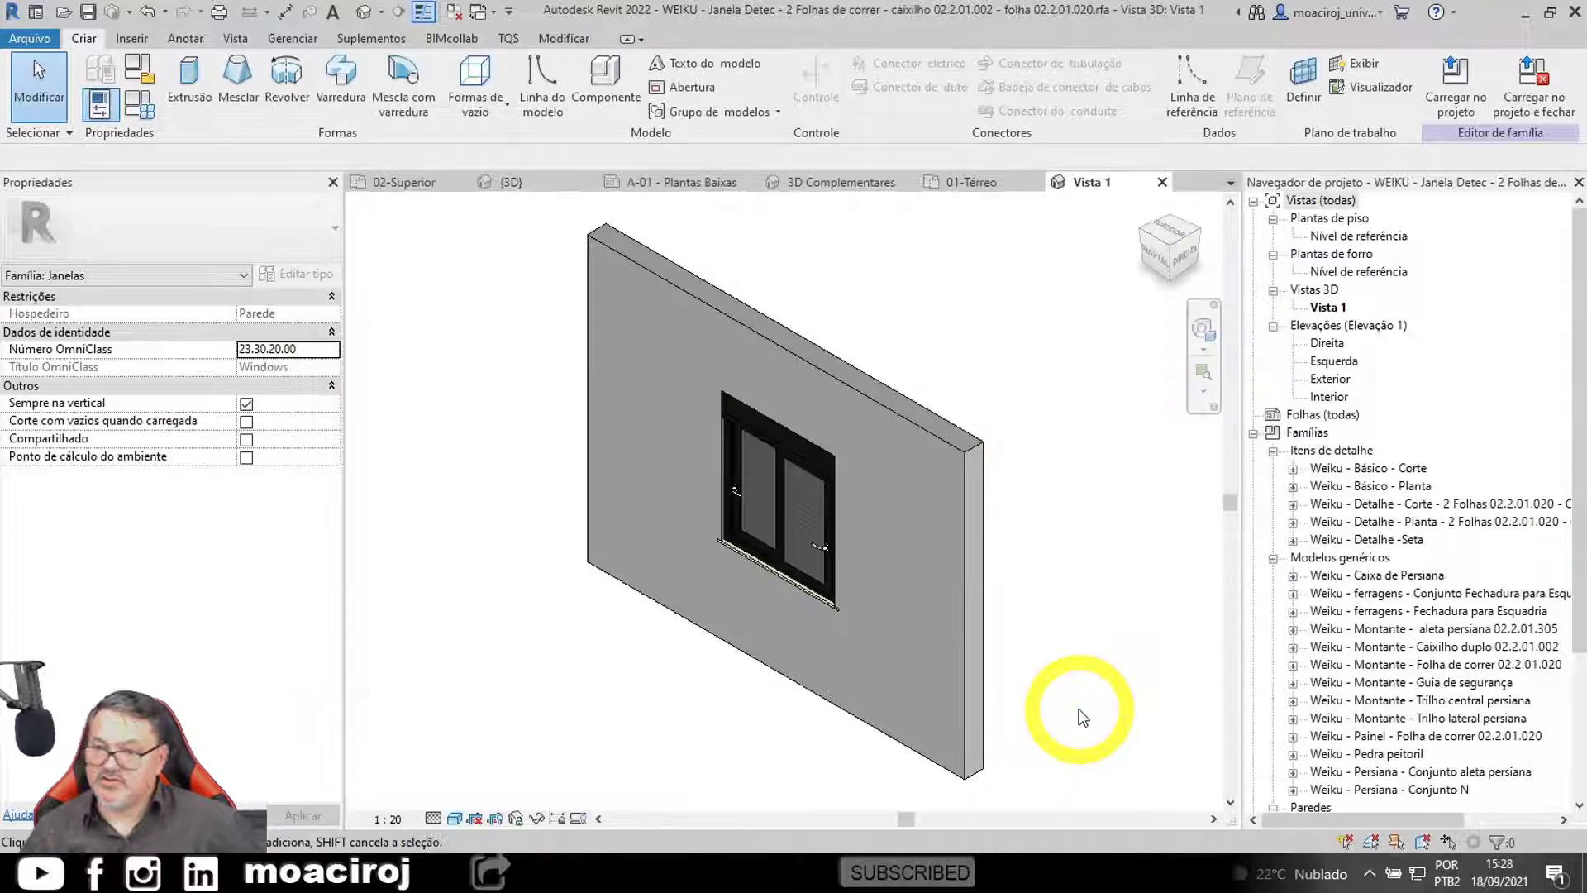
{"action": "left_click", "coordinate": [1457, 83]}
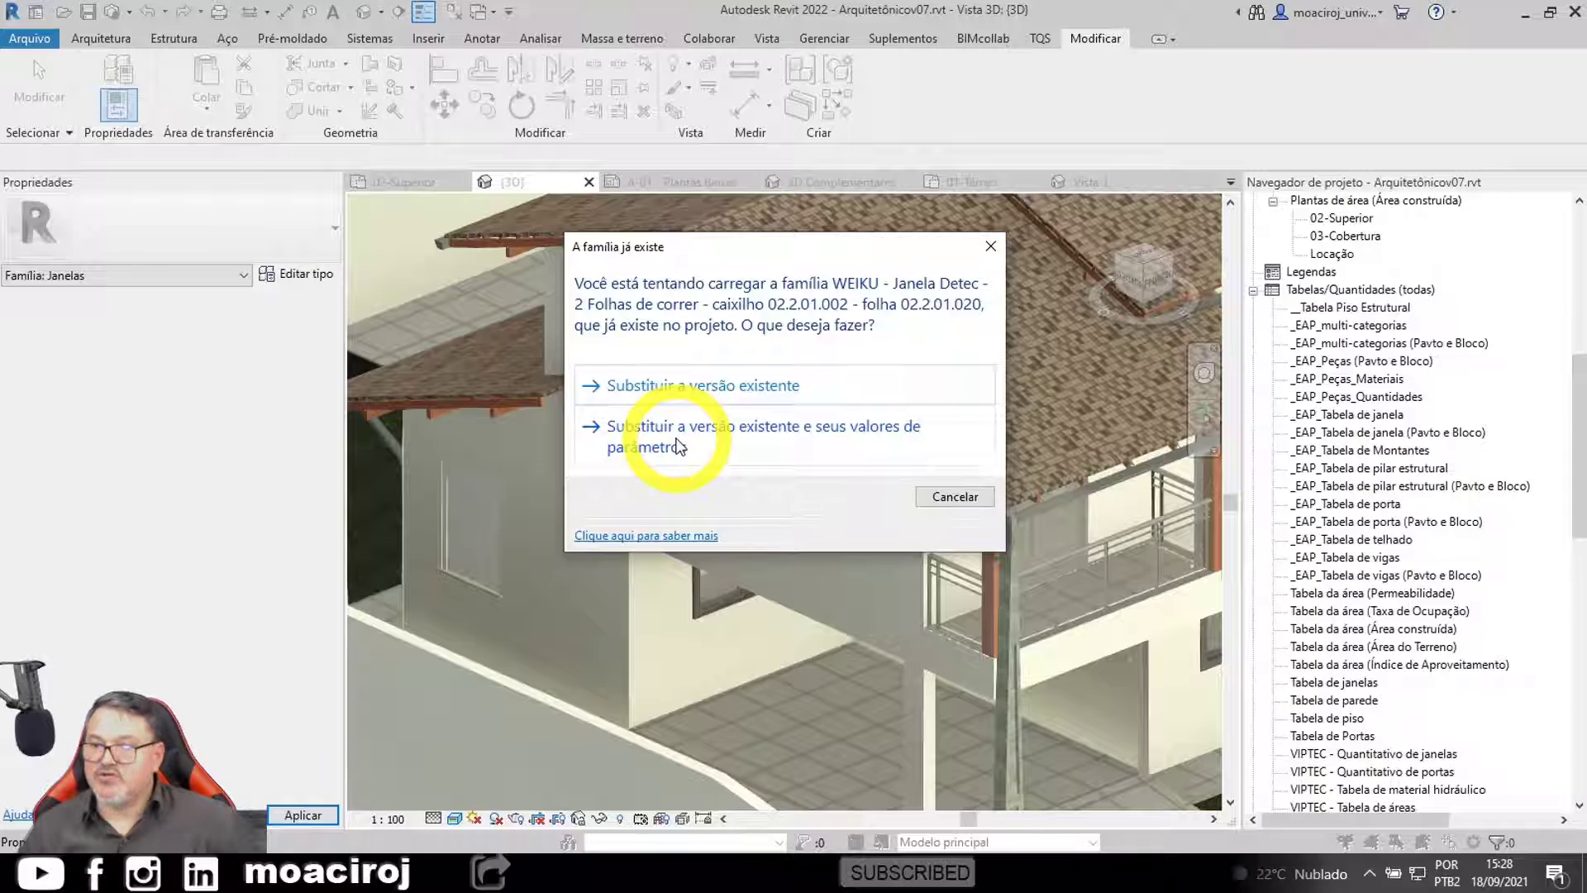
{"action": "left_click", "coordinate": [677, 444]}
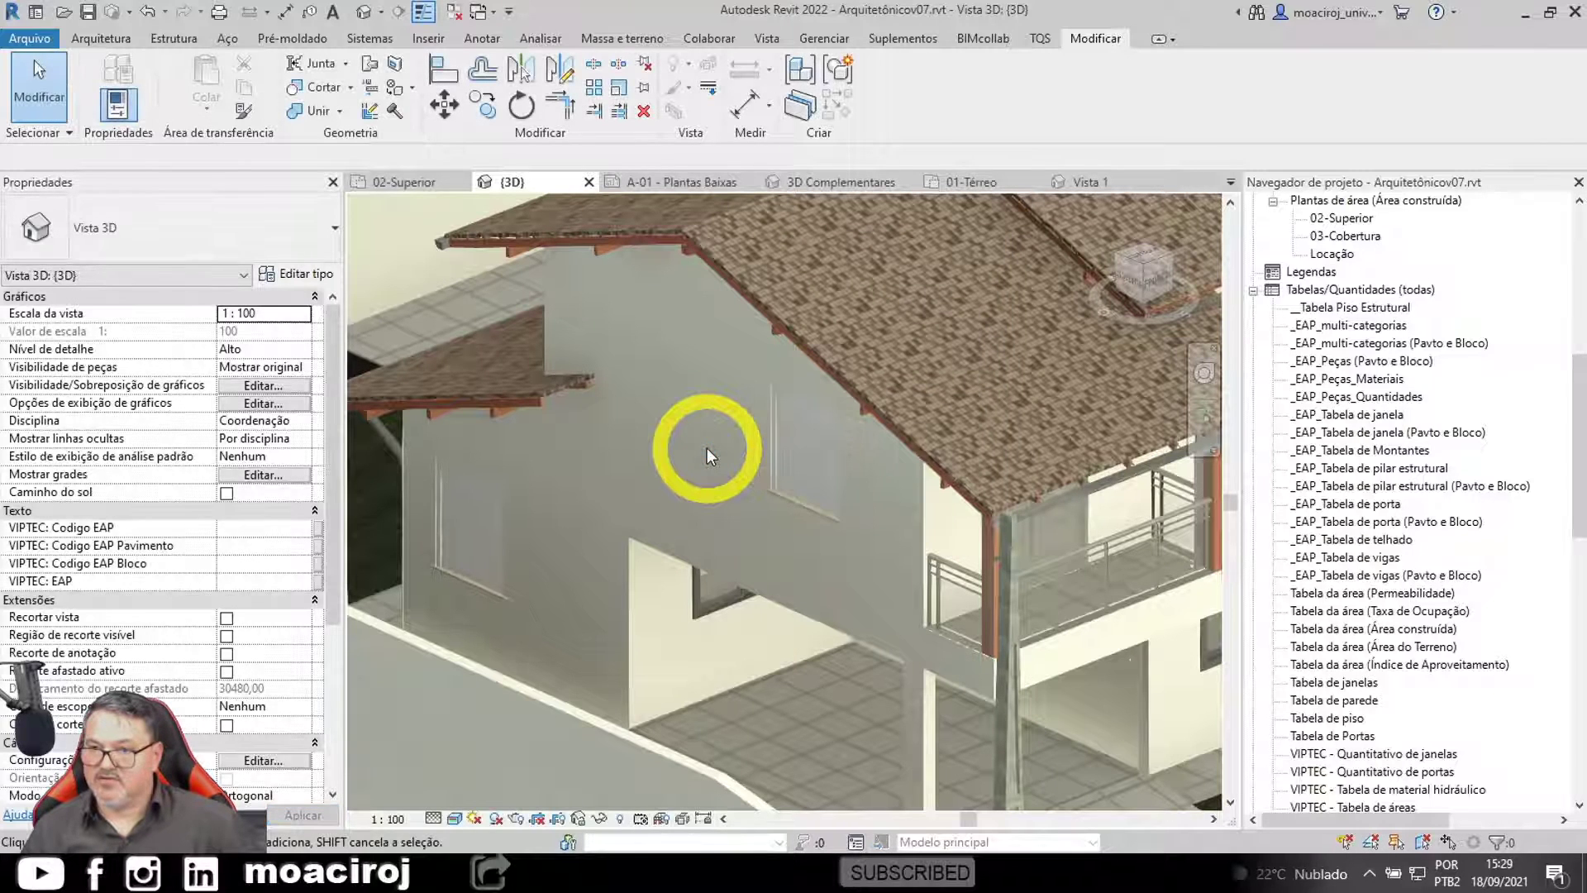
Step: Set the Largura type parameter of the upper-floor Weiku window's 200 x 120cm type to 200
{"action": "left_click", "coordinate": [803, 451]}
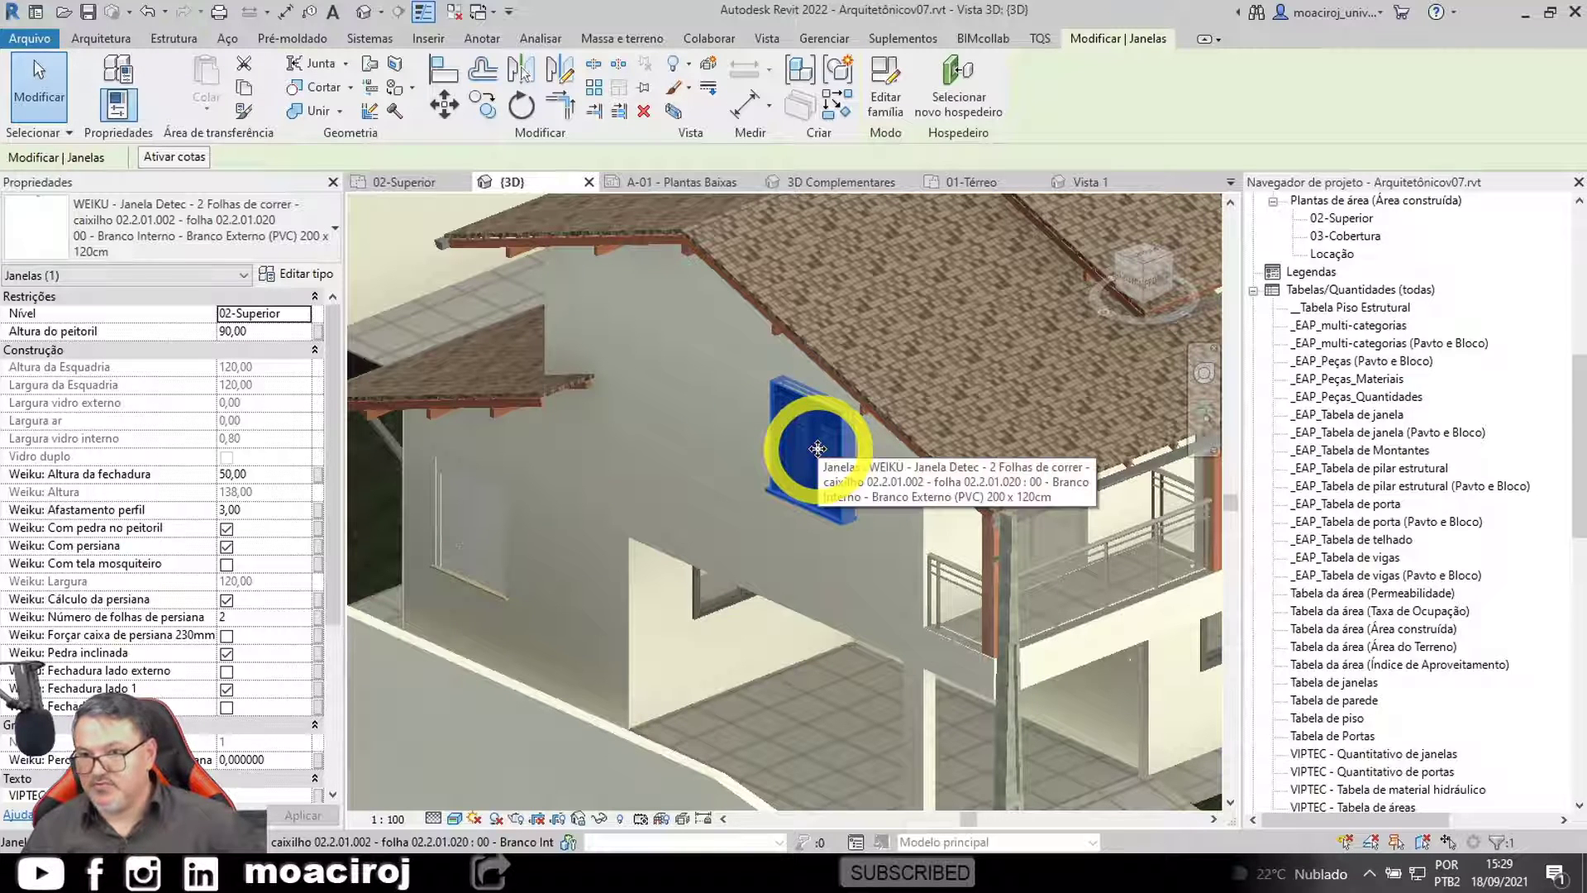
{"action": "left_click", "coordinate": [291, 276]}
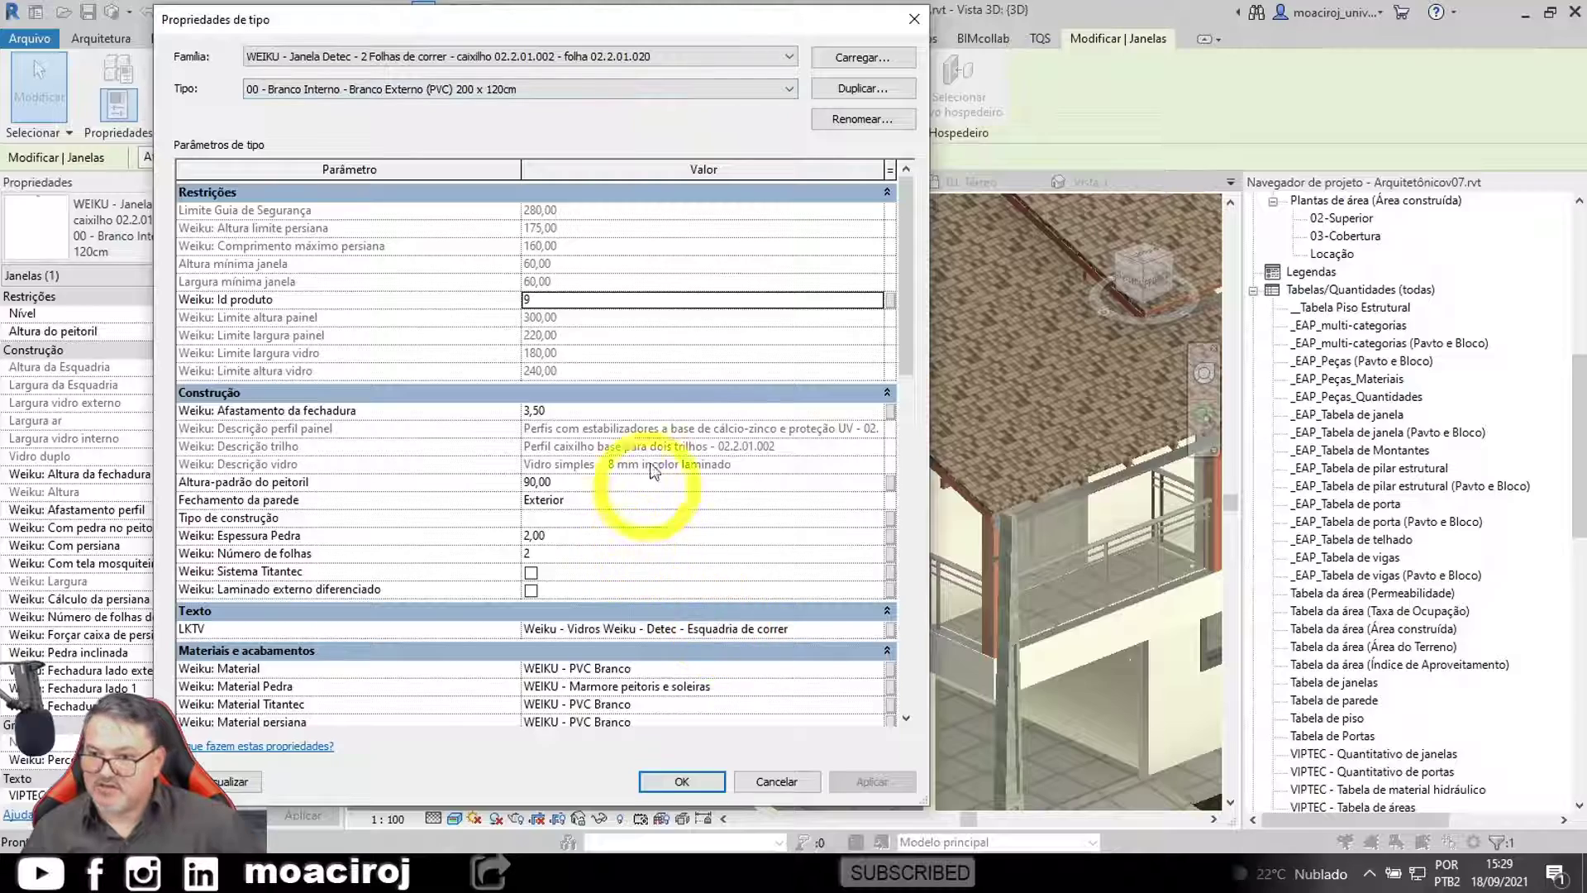
{"action": "scroll", "coordinate": [653, 397], "scroll_direction": "down", "scroll_amount": 8}
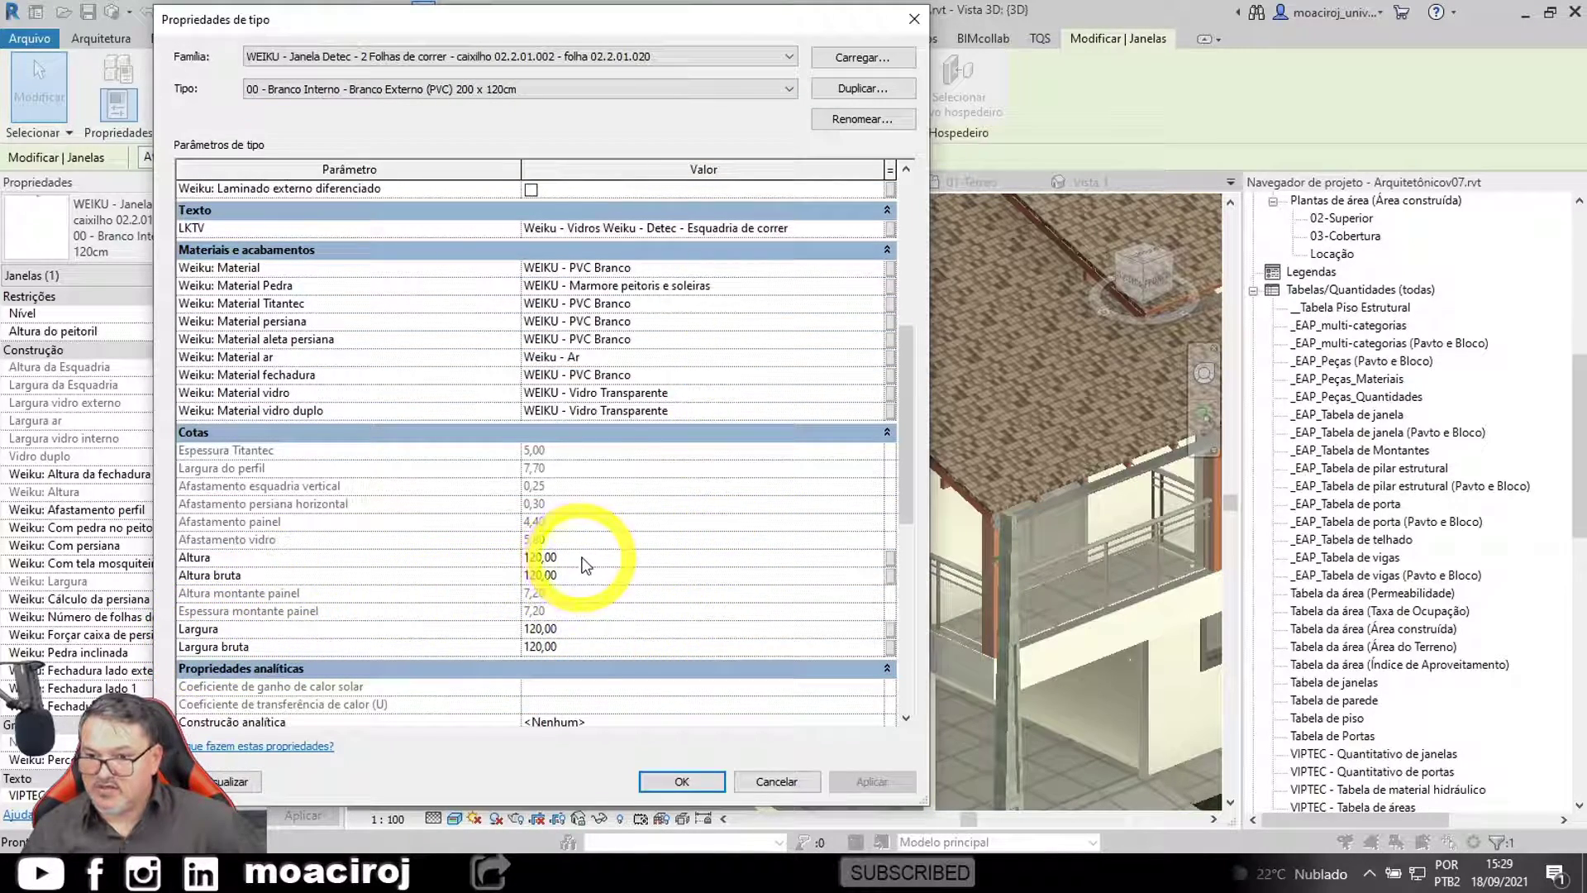
{"action": "left_click", "coordinate": [579, 632]}
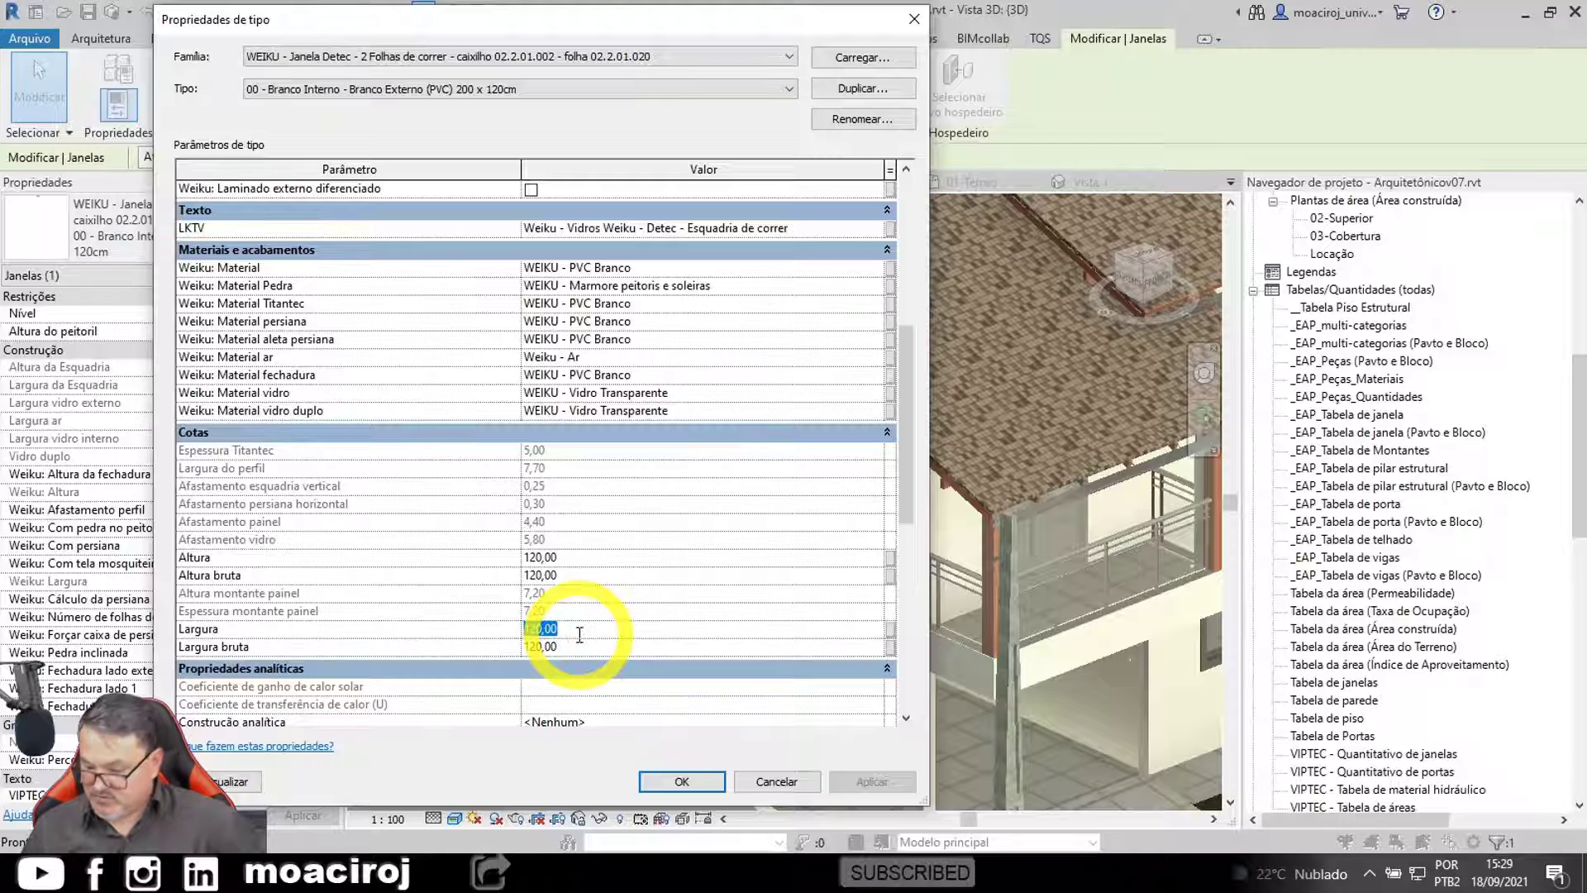
{"action": "type", "text": "200"}
{"action": "left_click", "coordinate": [882, 785]}
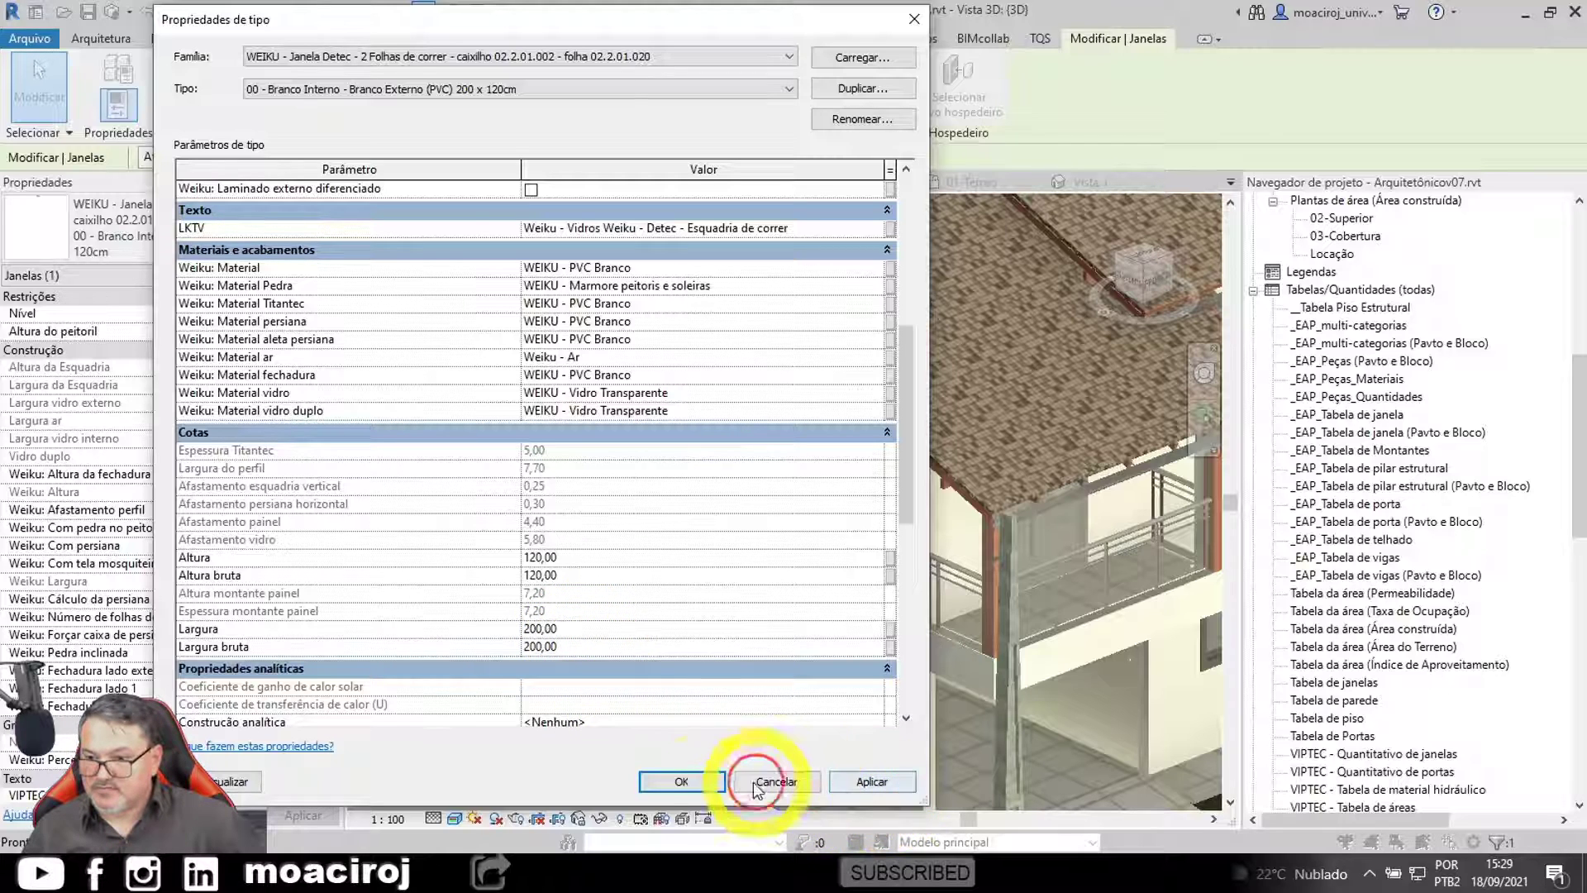
{"action": "left_click", "coordinate": [695, 782]}
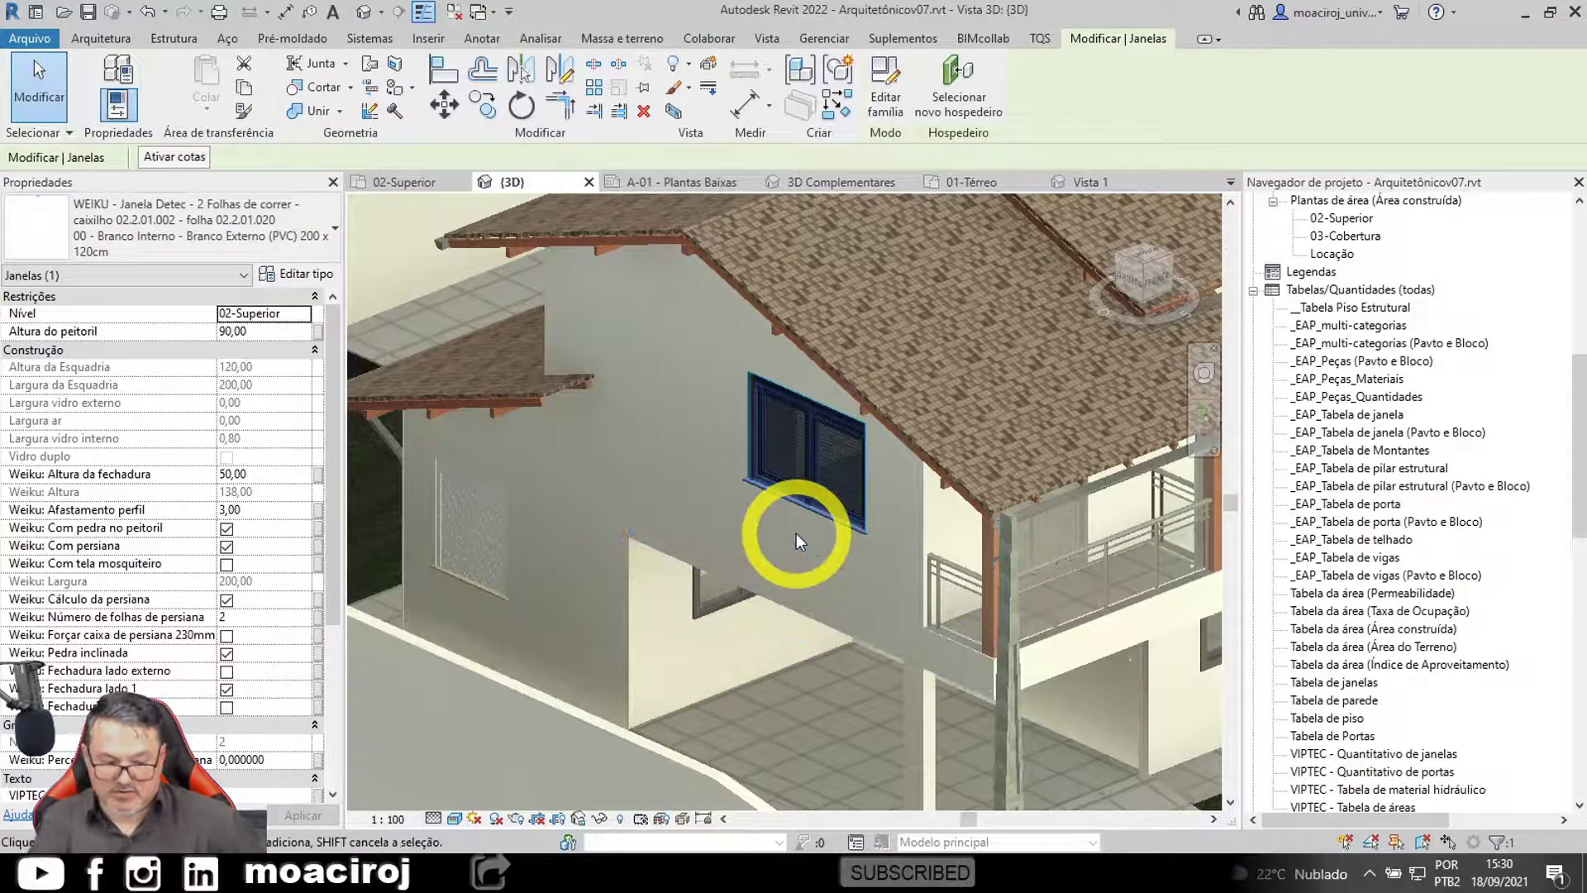
{"action": "key", "text": "Escape"}
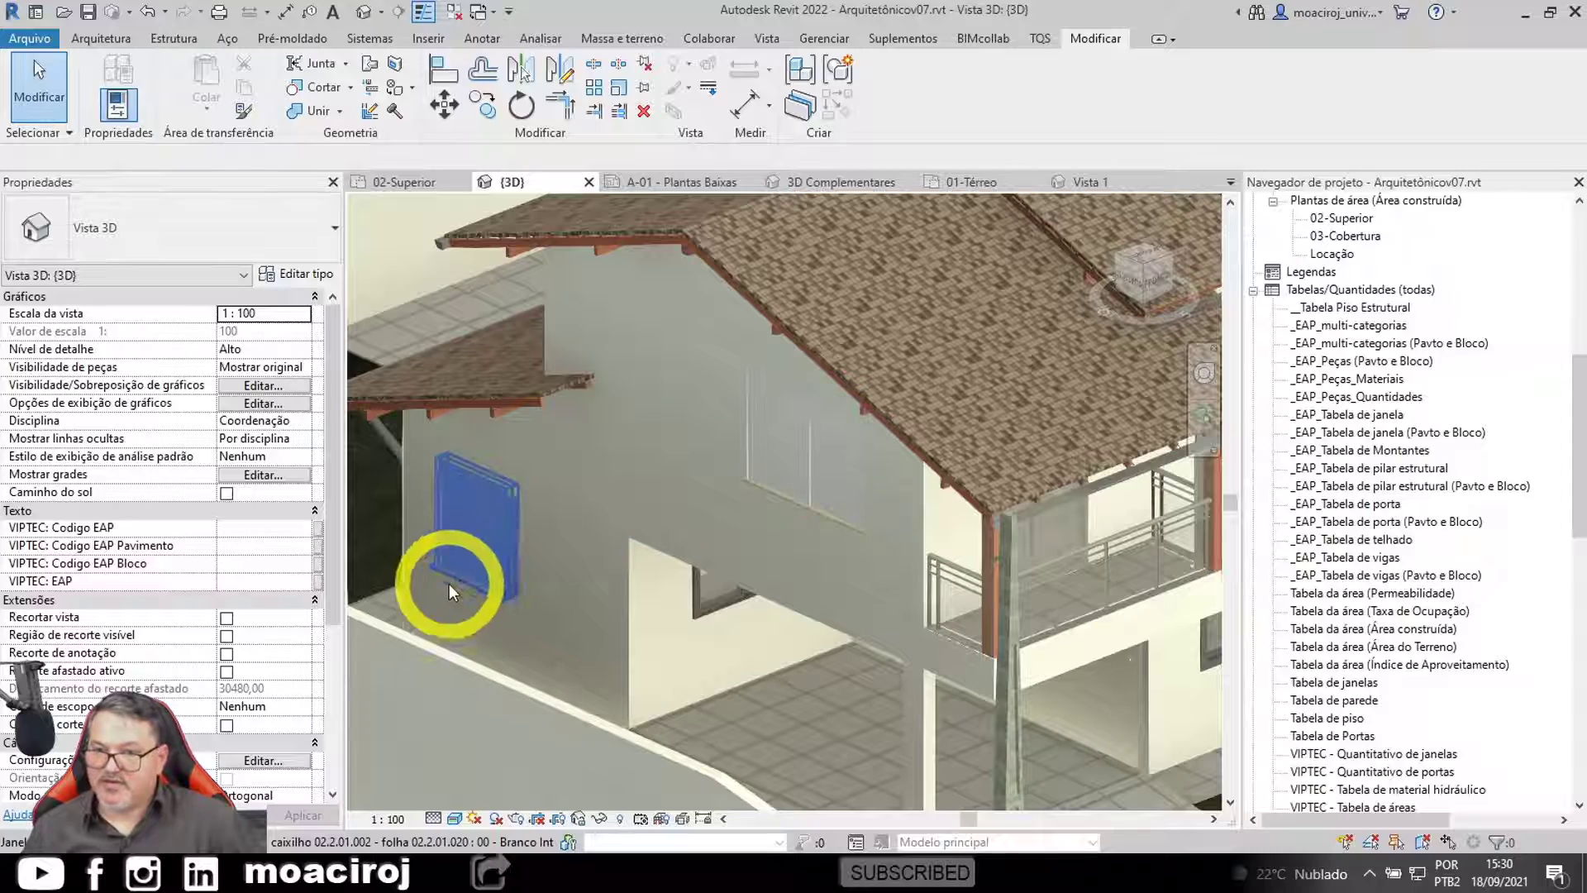
Step: Set the Largura type parameter of the ground-floor Weiku window's 100x120cm type to 100
{"action": "left_click", "coordinate": [478, 544]}
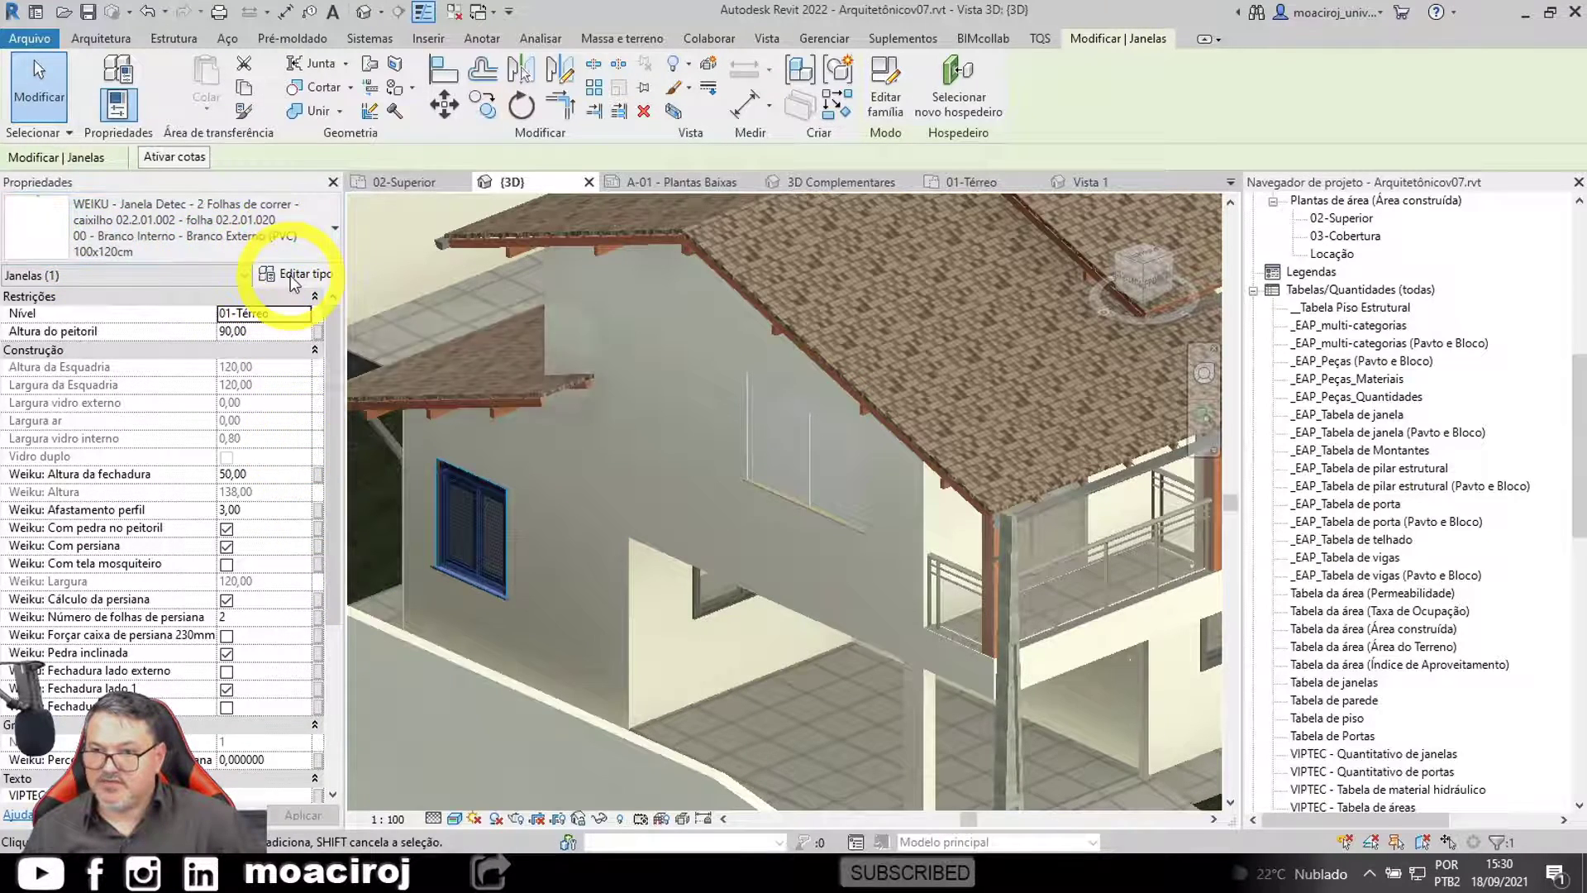
{"action": "left_click", "coordinate": [292, 276]}
{"action": "left_click", "coordinate": [1159, 666]}
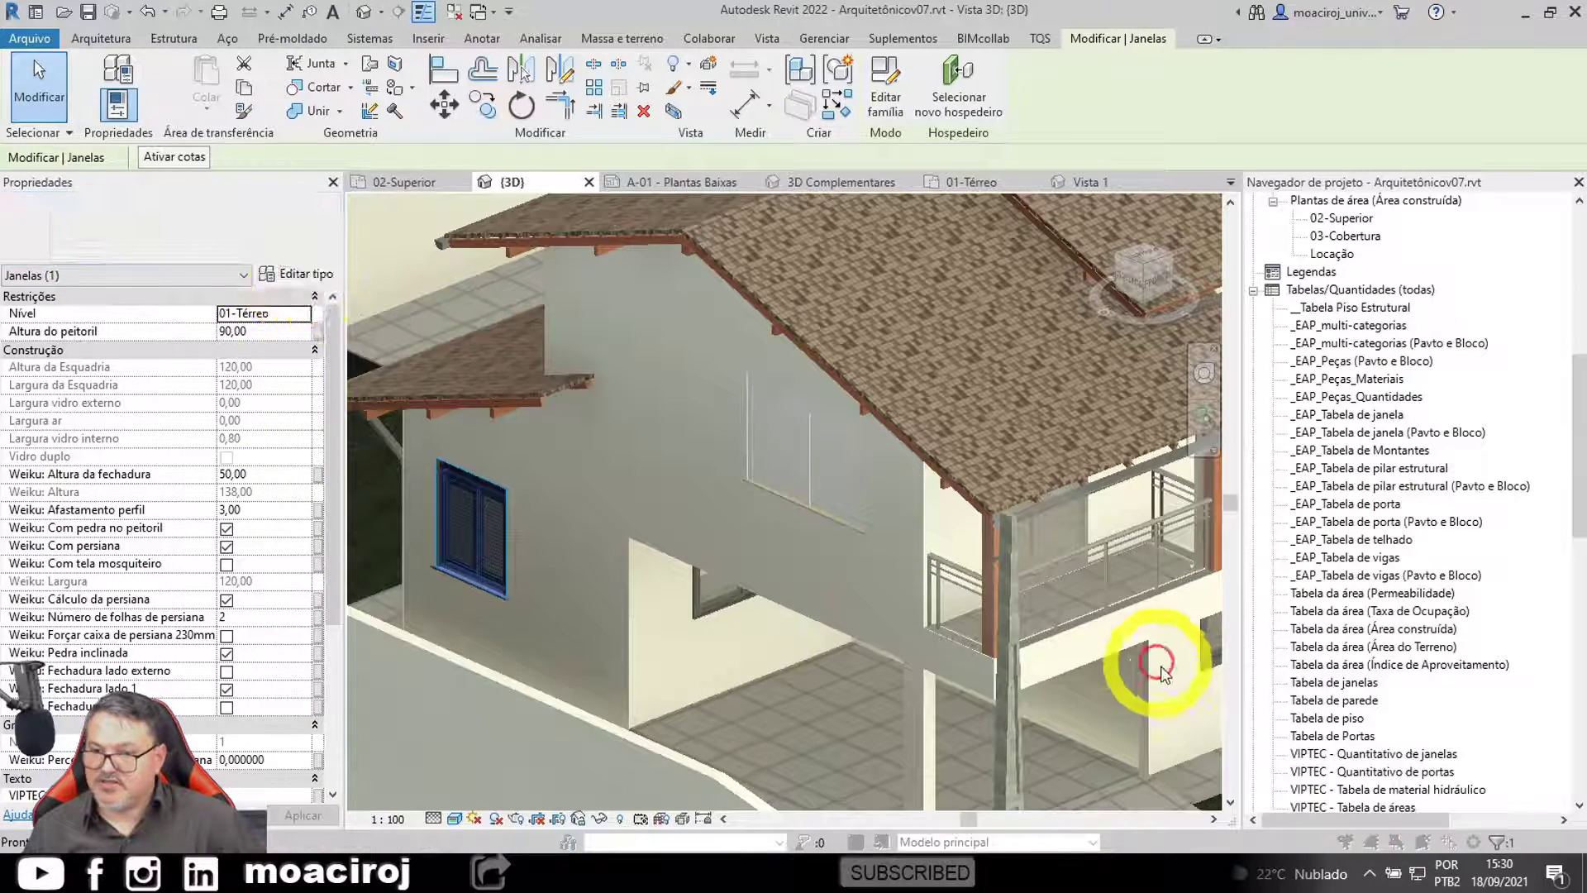
{"action": "scroll", "coordinate": [777, 542], "scroll_direction": "down", "scroll_amount": 10}
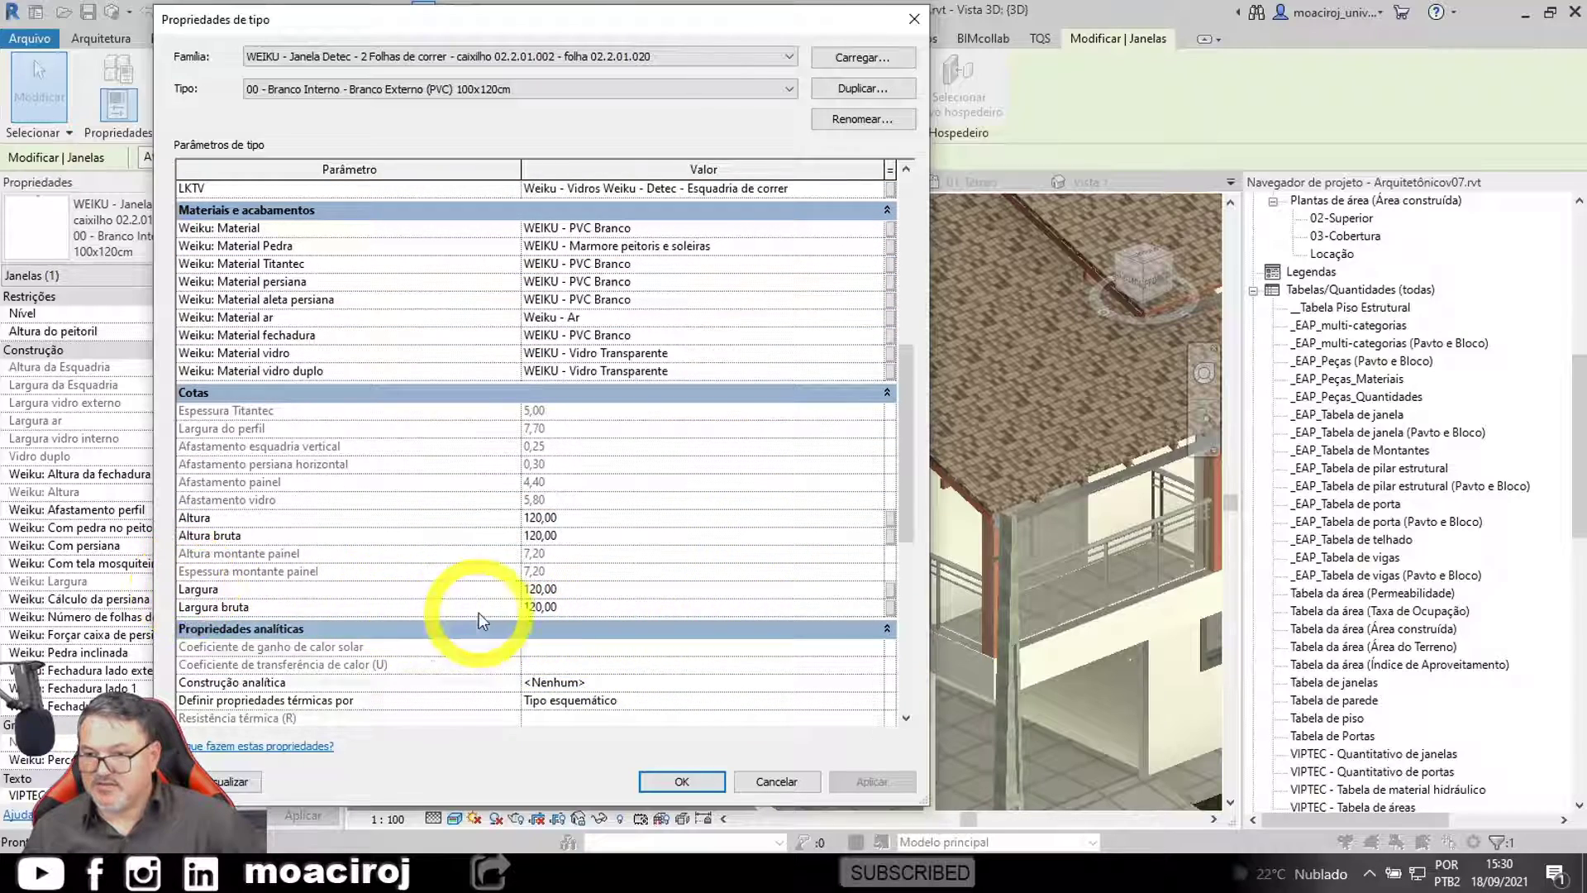
{"action": "left_click", "coordinate": [578, 595]}
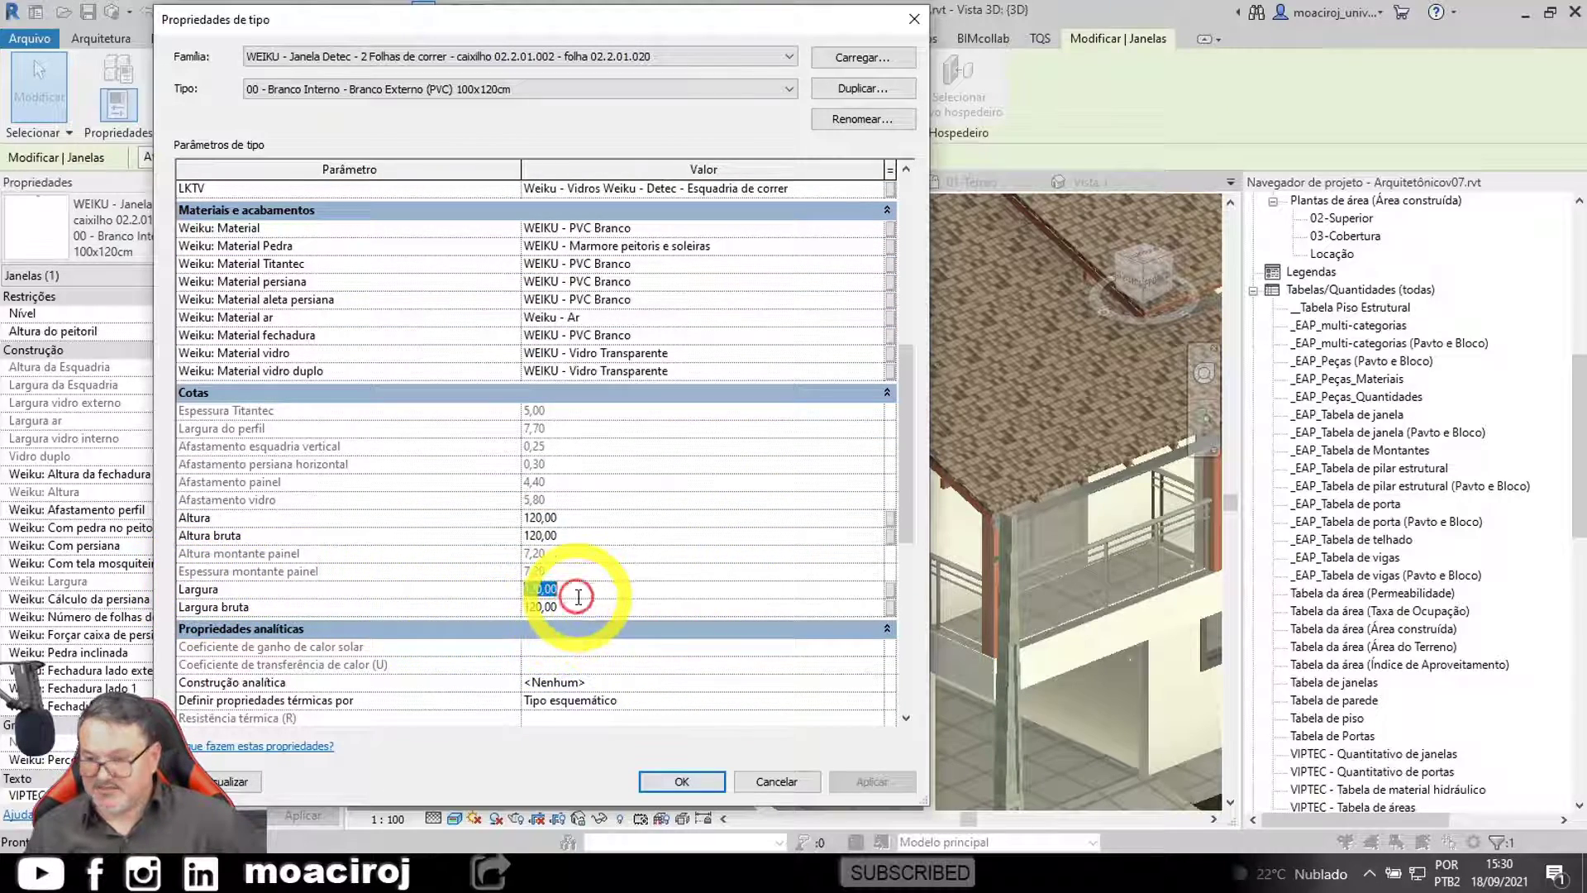
{"action": "type", "text": "100"}
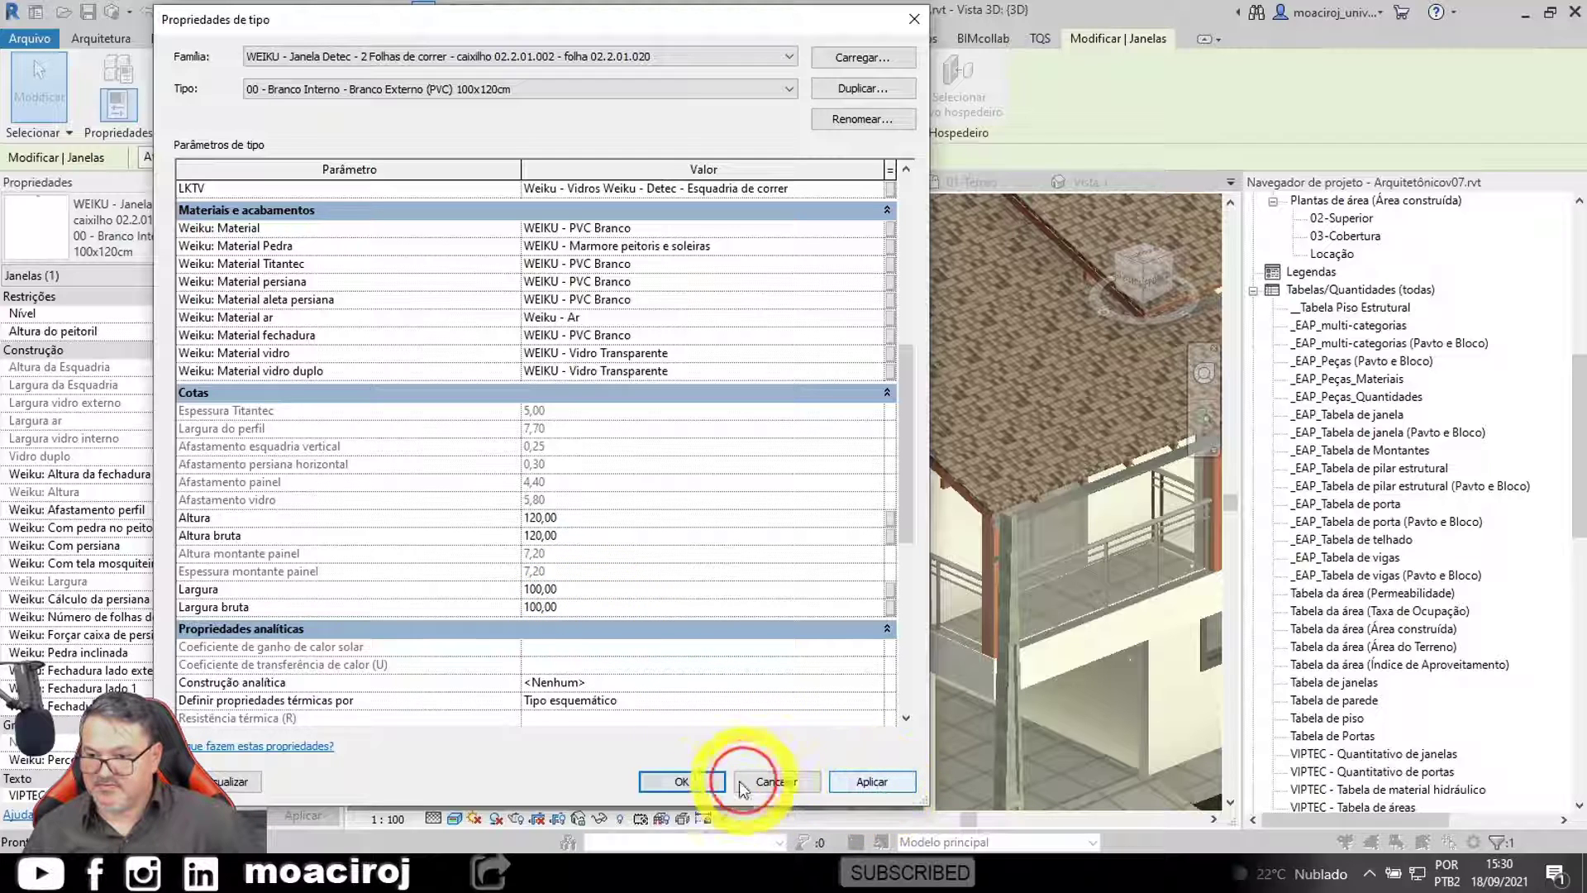
{"action": "left_click", "coordinate": [680, 779]}
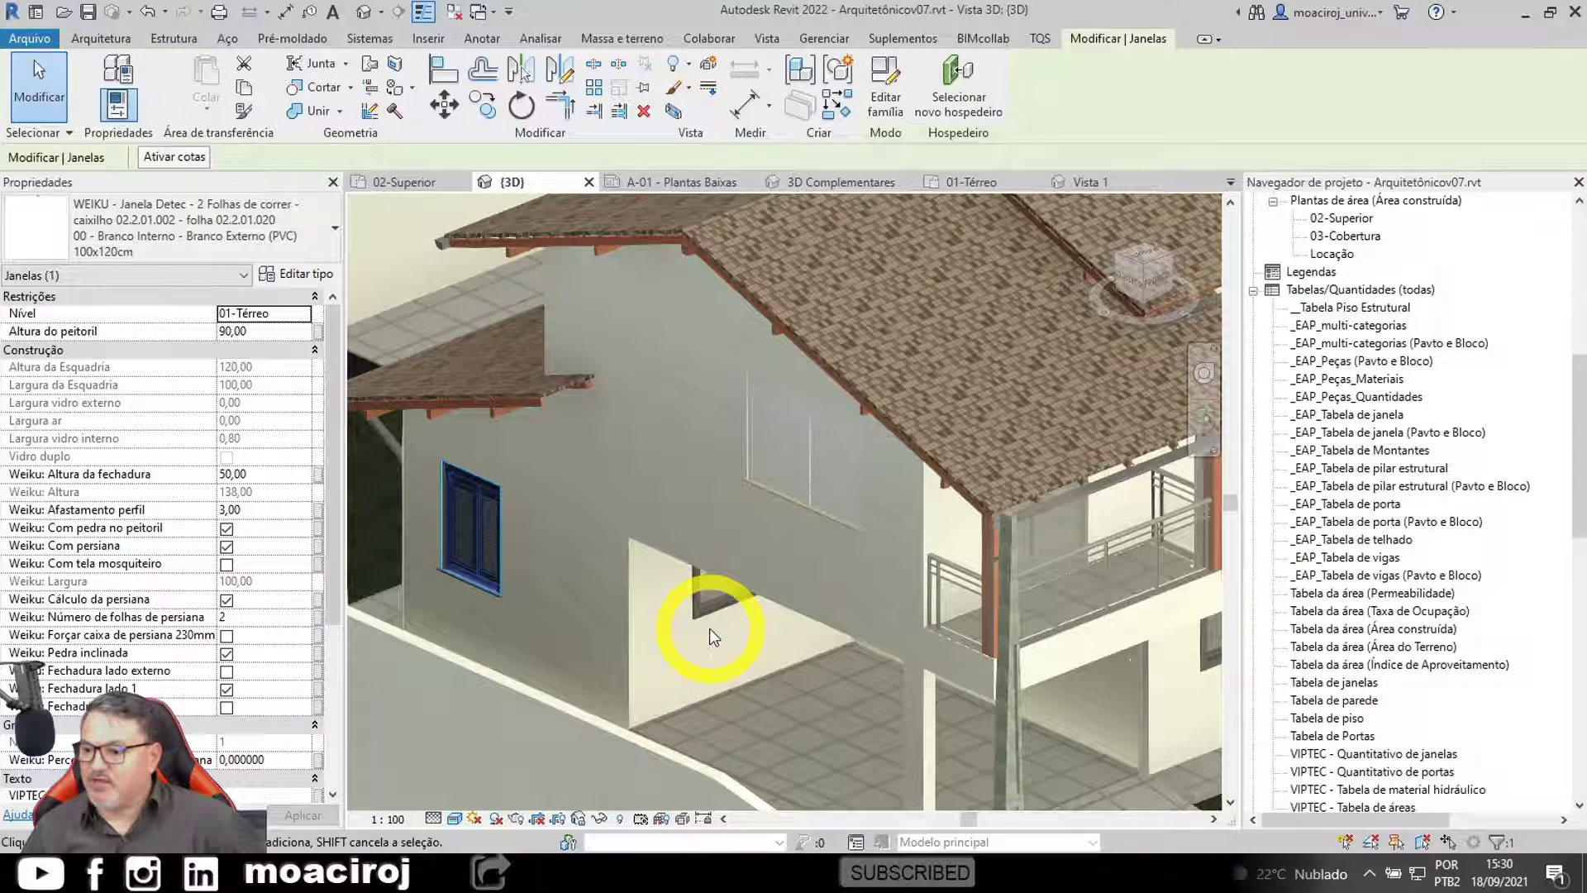
Step: Open the Tabela de janelas schedule and set the reference of the 100 x 120 Weiku window to J2
{"action": "left_click", "coordinate": [1339, 683]}
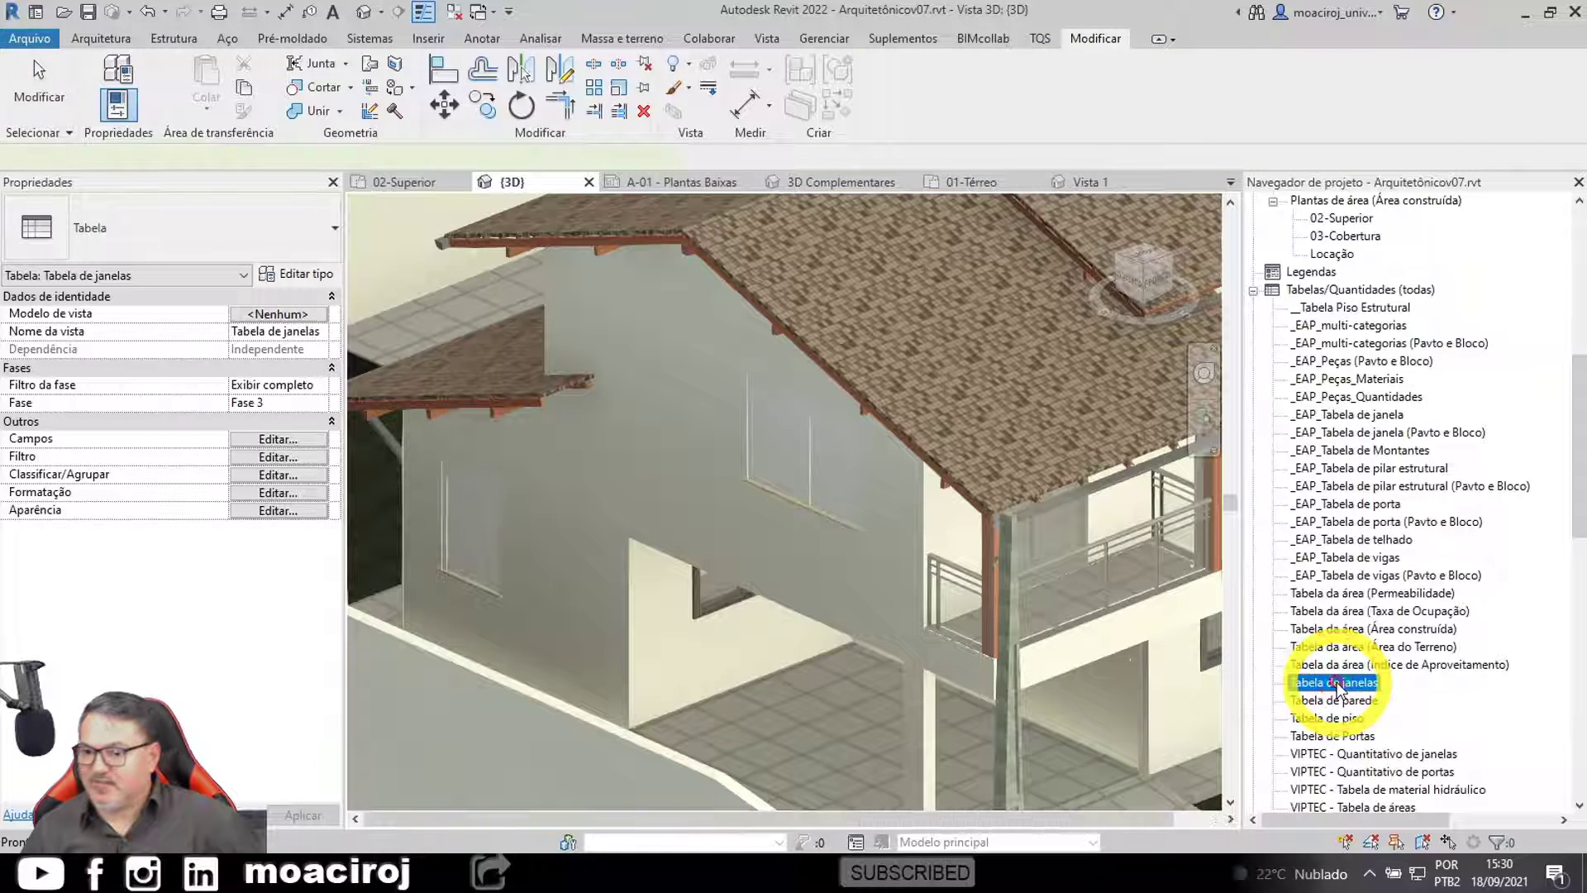
{"action": "double_click", "coordinate": [1338, 684]}
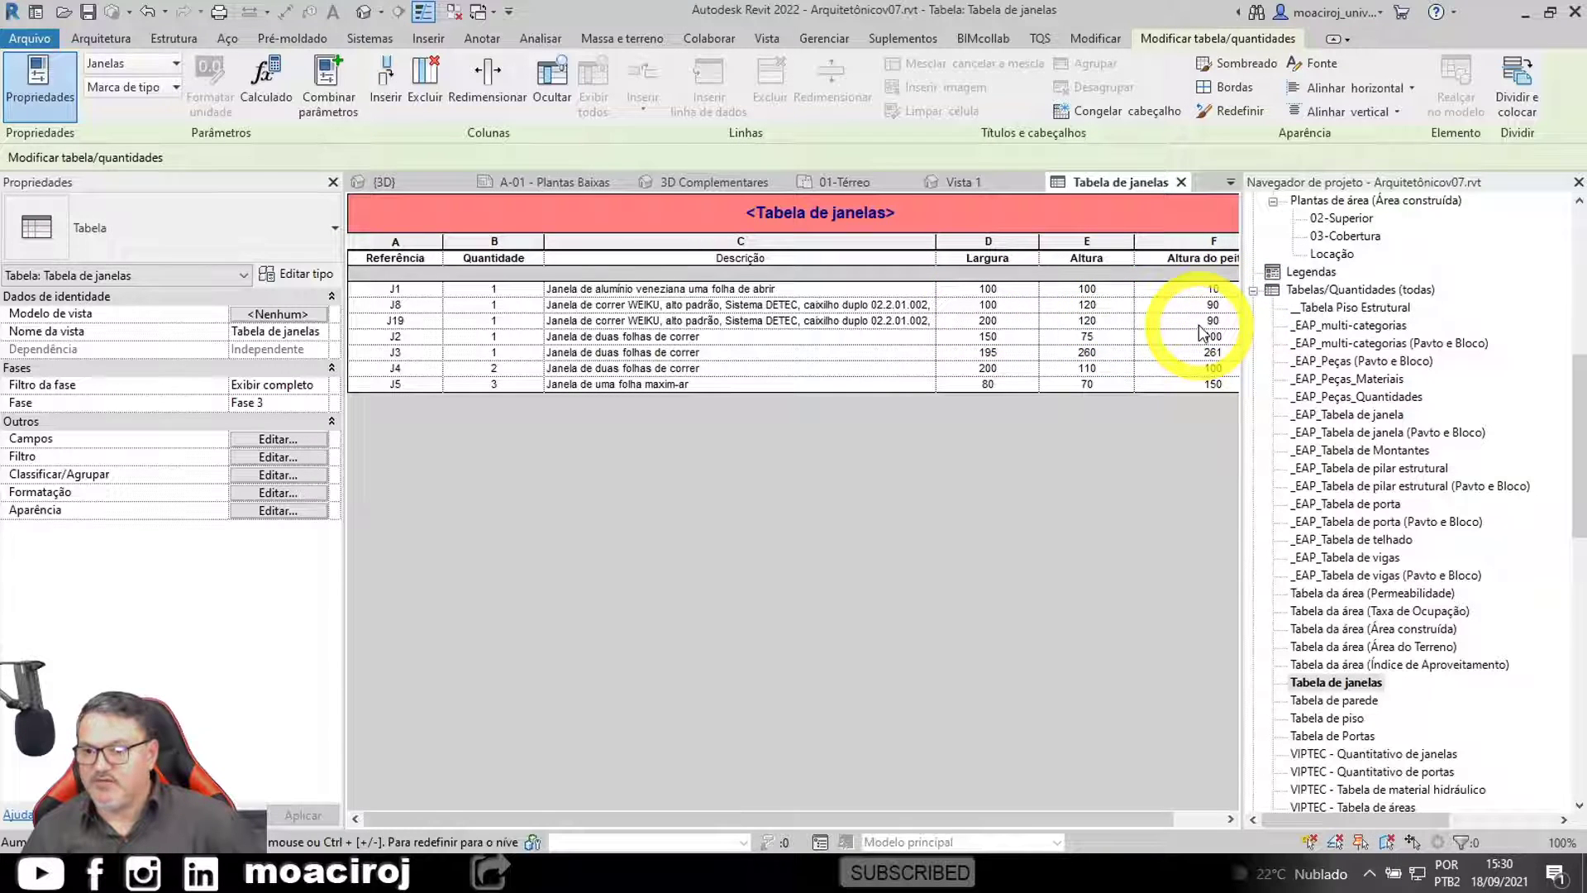
{"action": "left_click", "coordinate": [422, 305]}
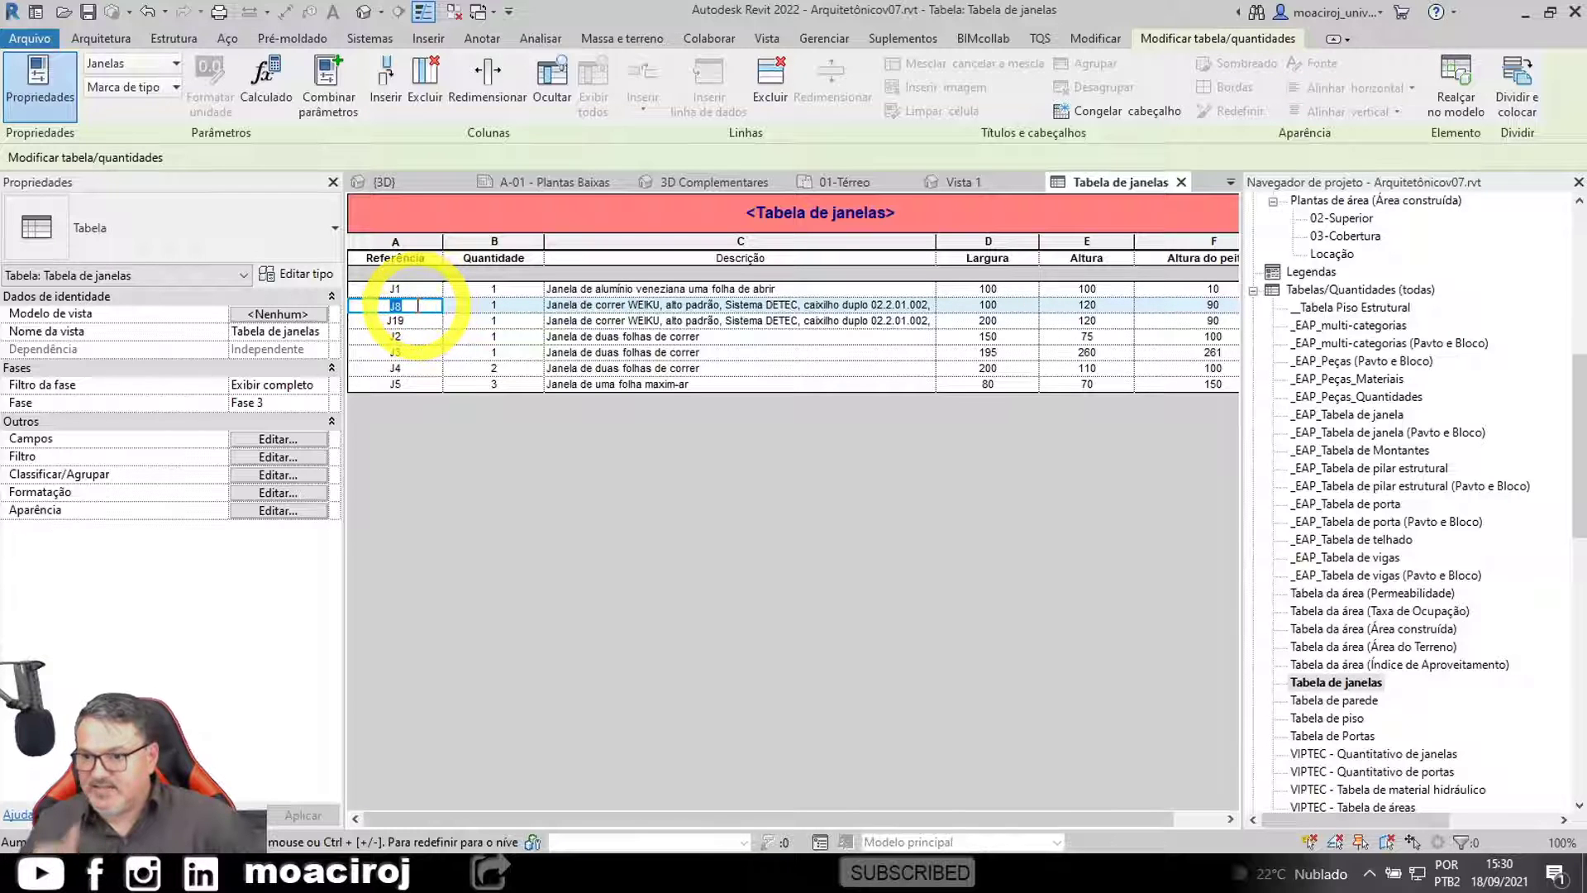
{"action": "left_click", "coordinate": [417, 305]}
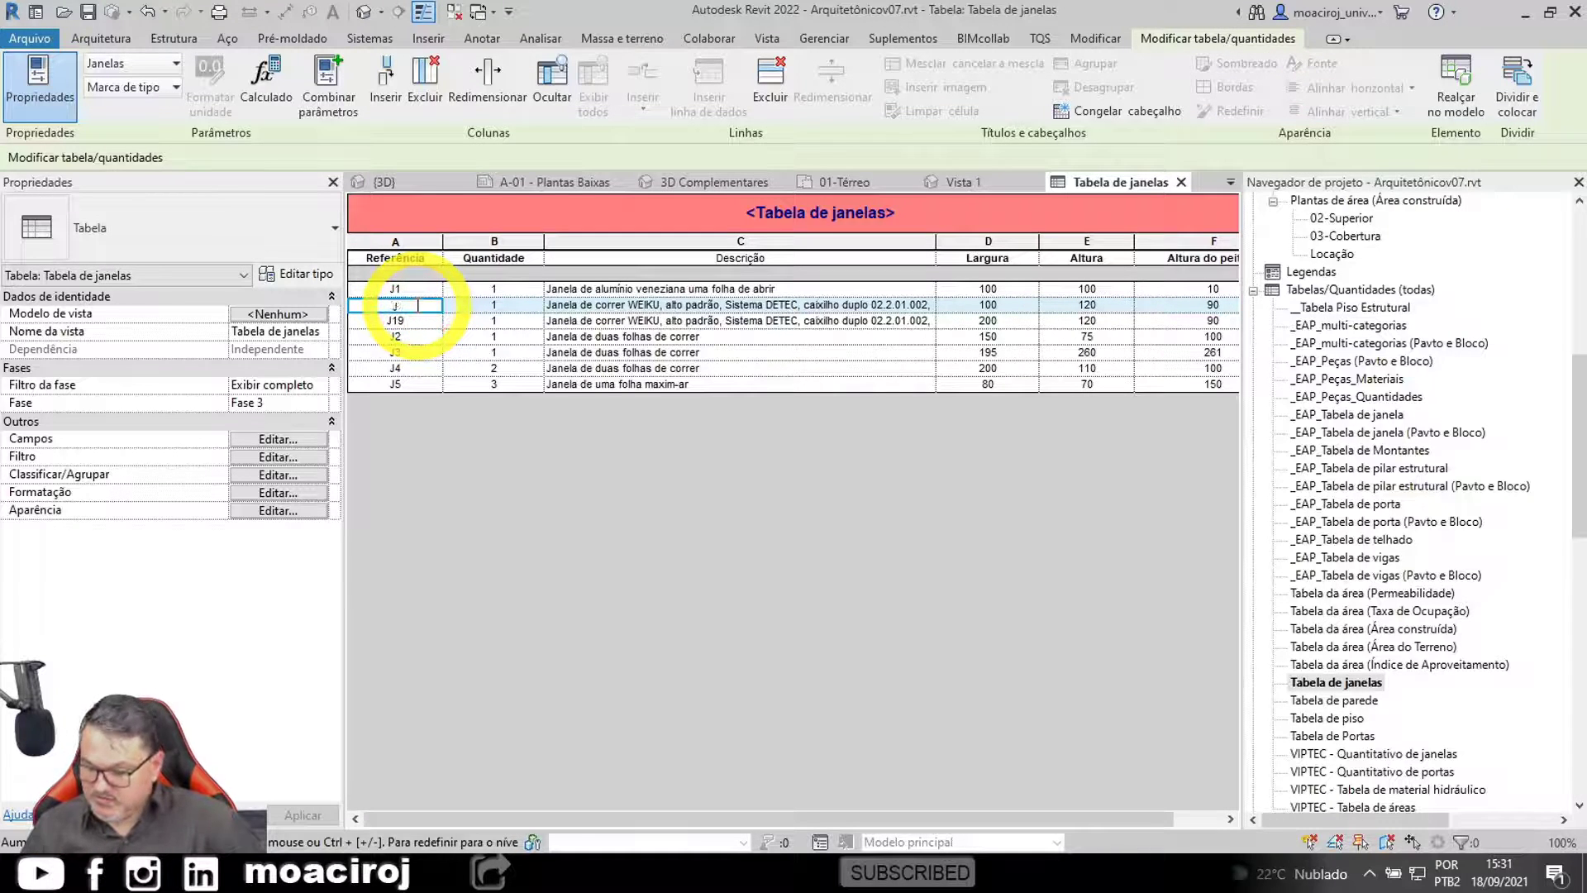
{"action": "type", "text": "2"}
{"action": "key", "text": "Return"}
{"action": "left_click", "coordinate": [814, 488]}
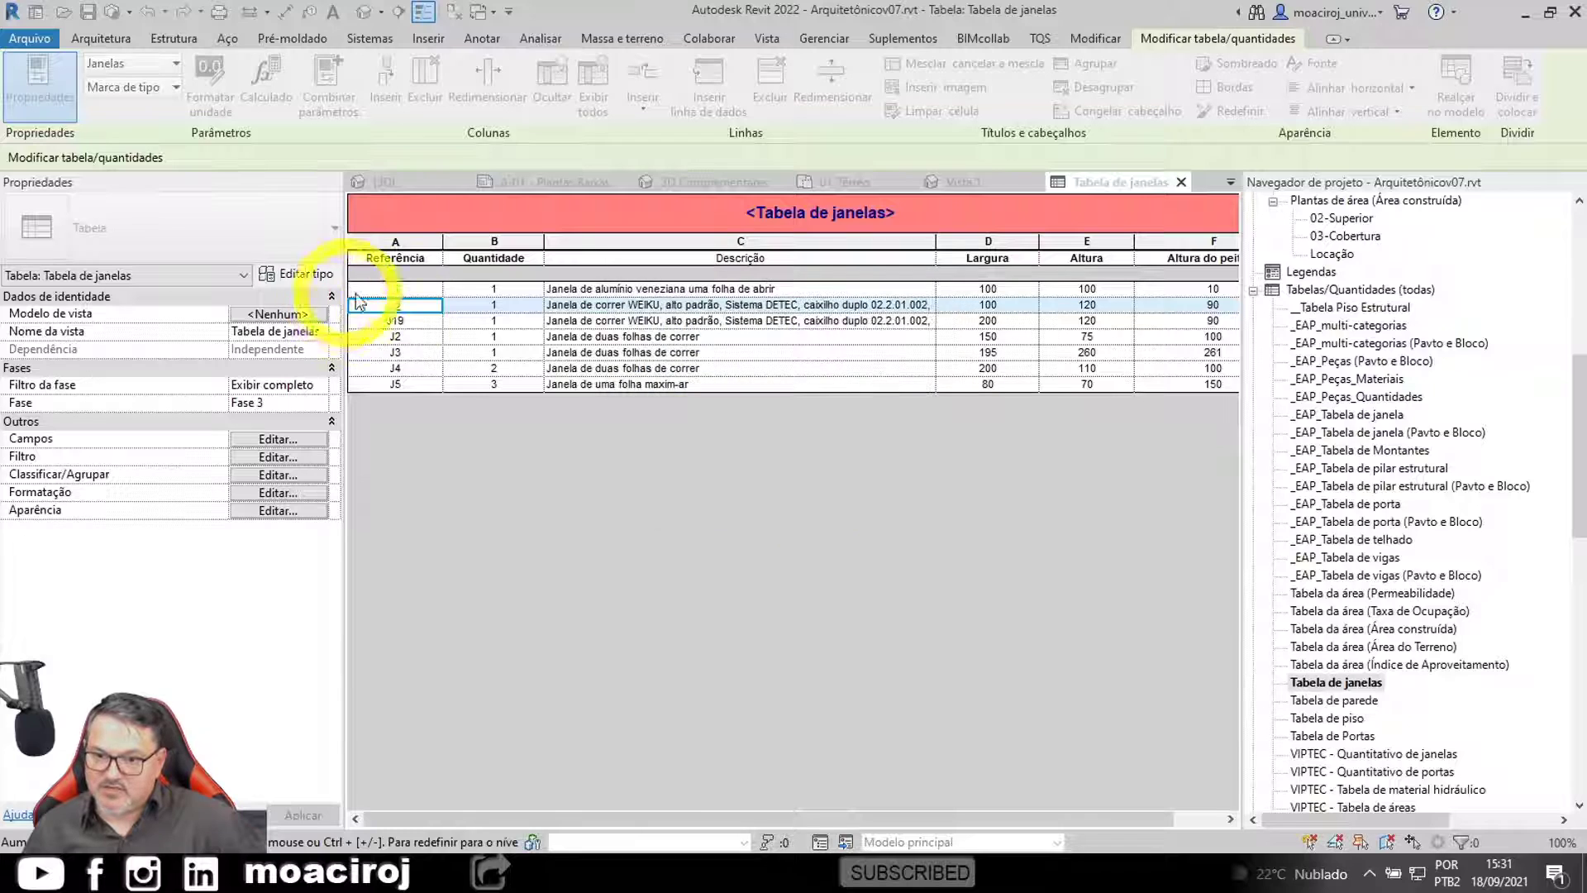
Step: Set the reference of the 200 x 120 Weiku window to J3 in the Tabela de janelas schedule
{"action": "left_click", "coordinate": [411, 323]}
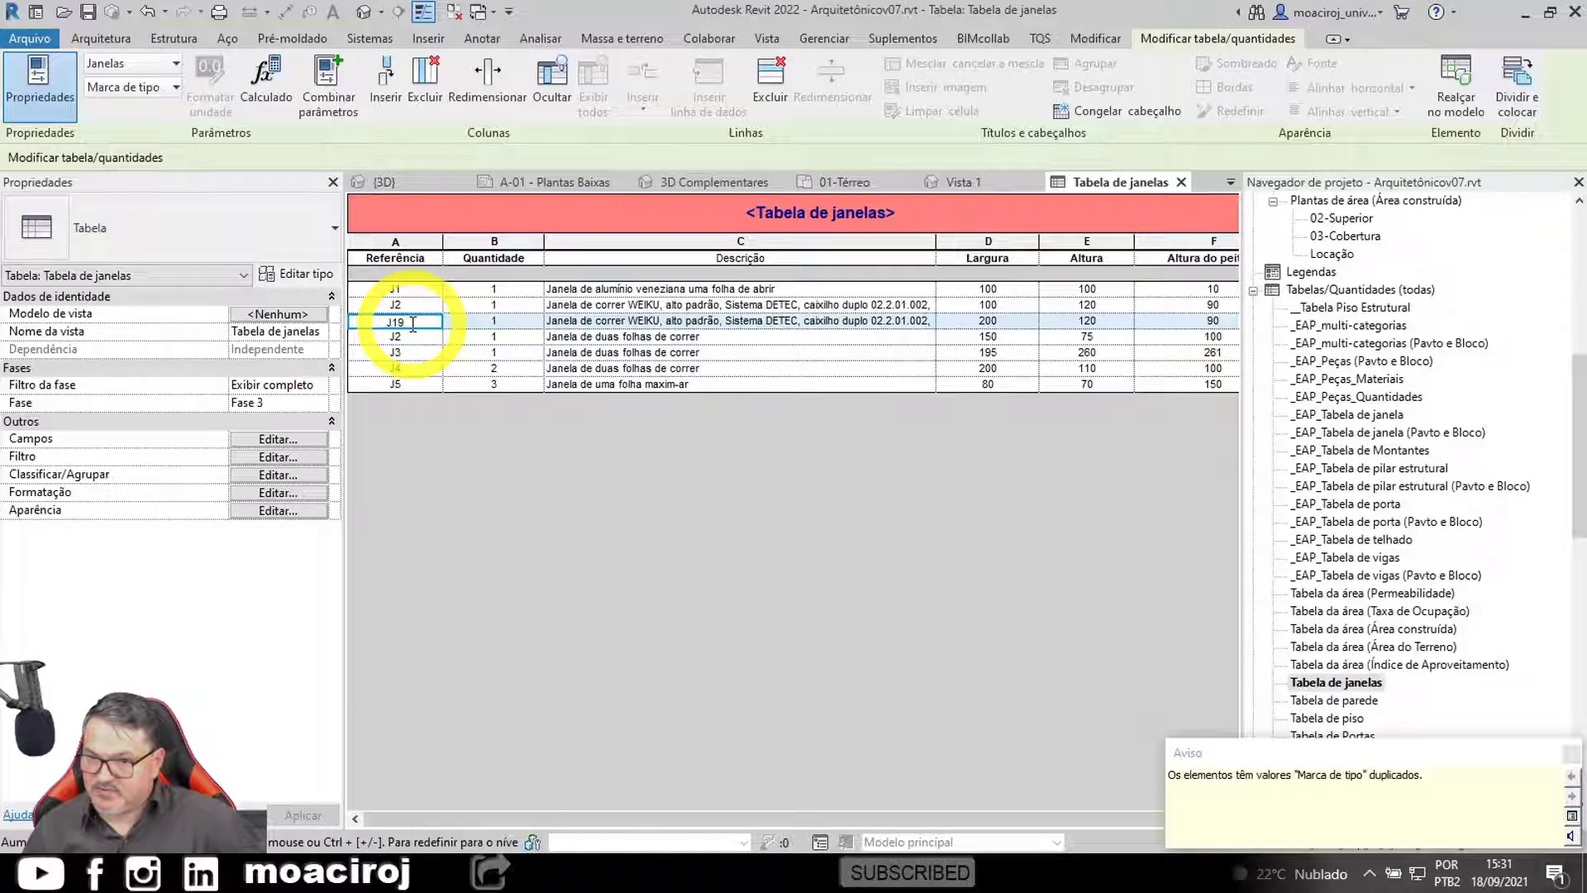
{"action": "left_click", "coordinate": [1571, 752]}
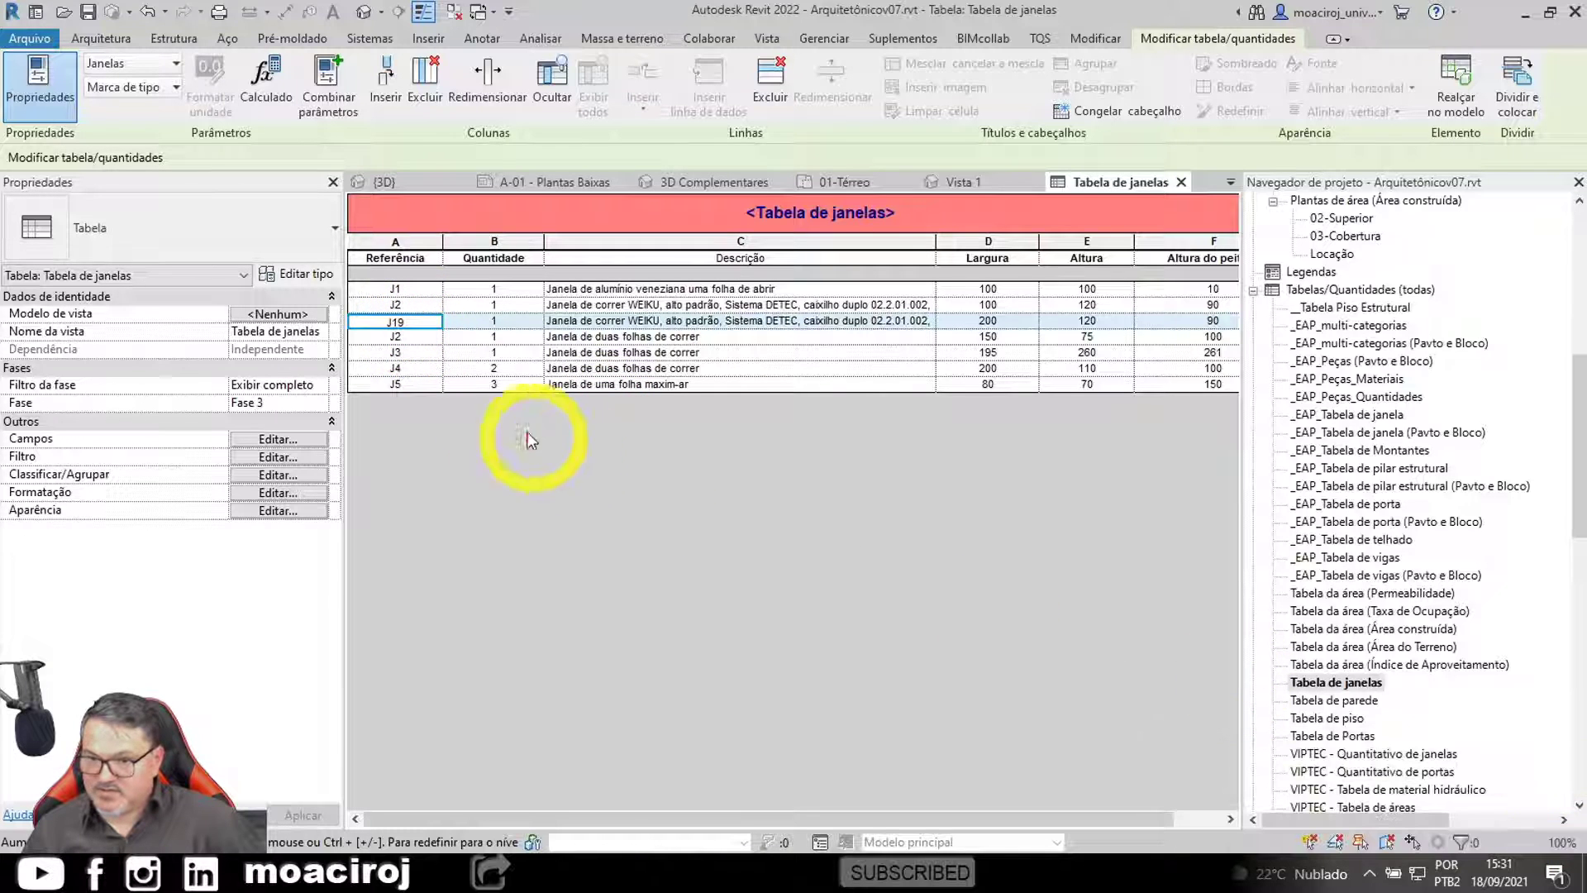
{"action": "double_click", "coordinate": [408, 322]}
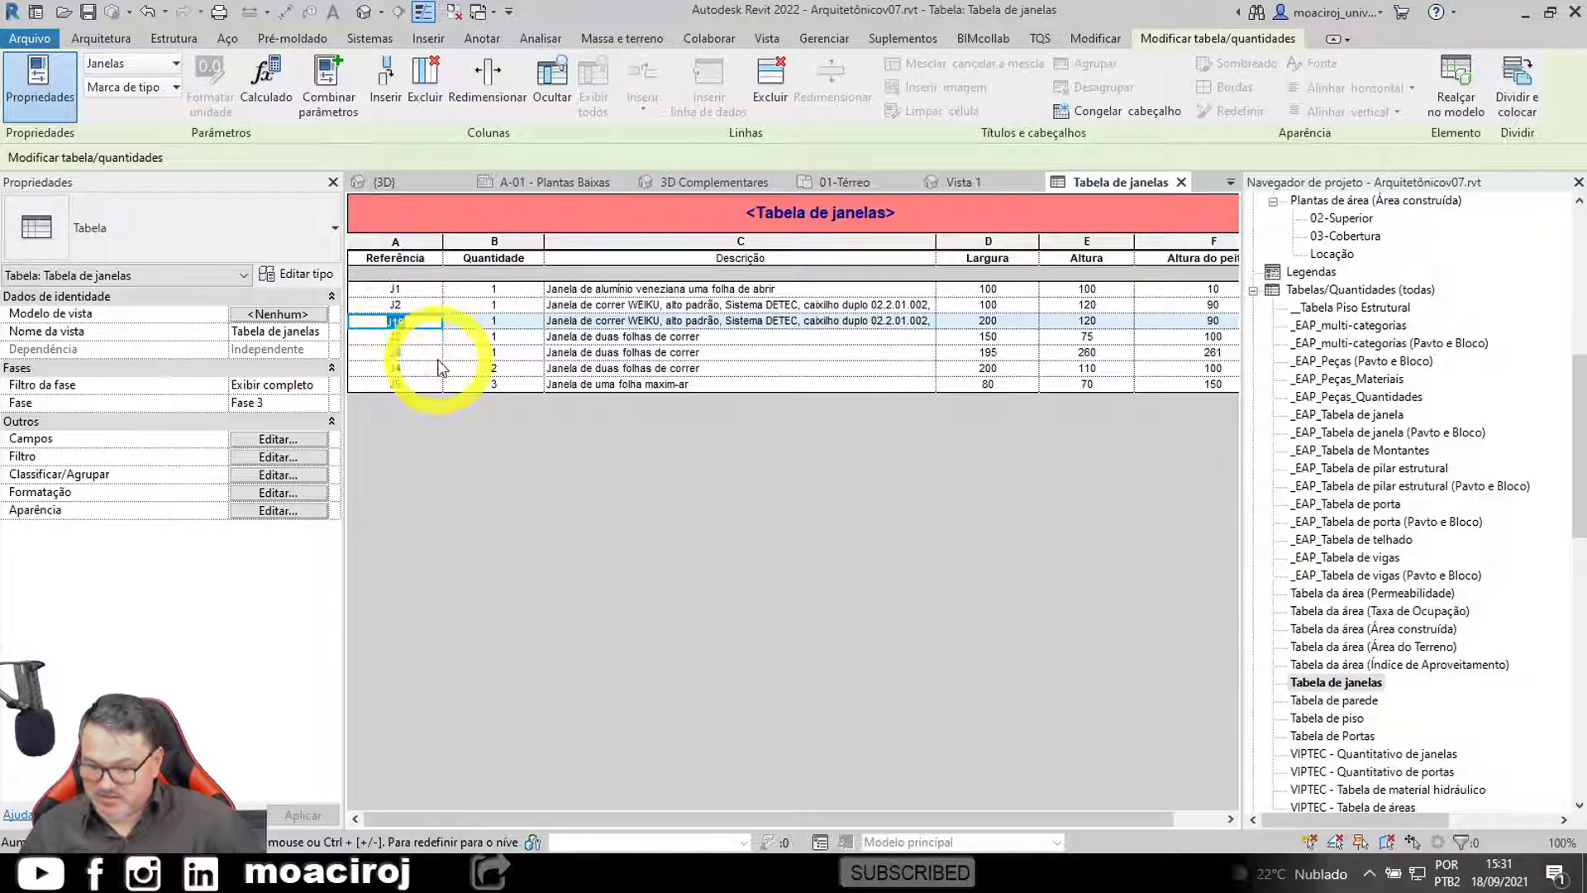
{"action": "type", "text": "J"}
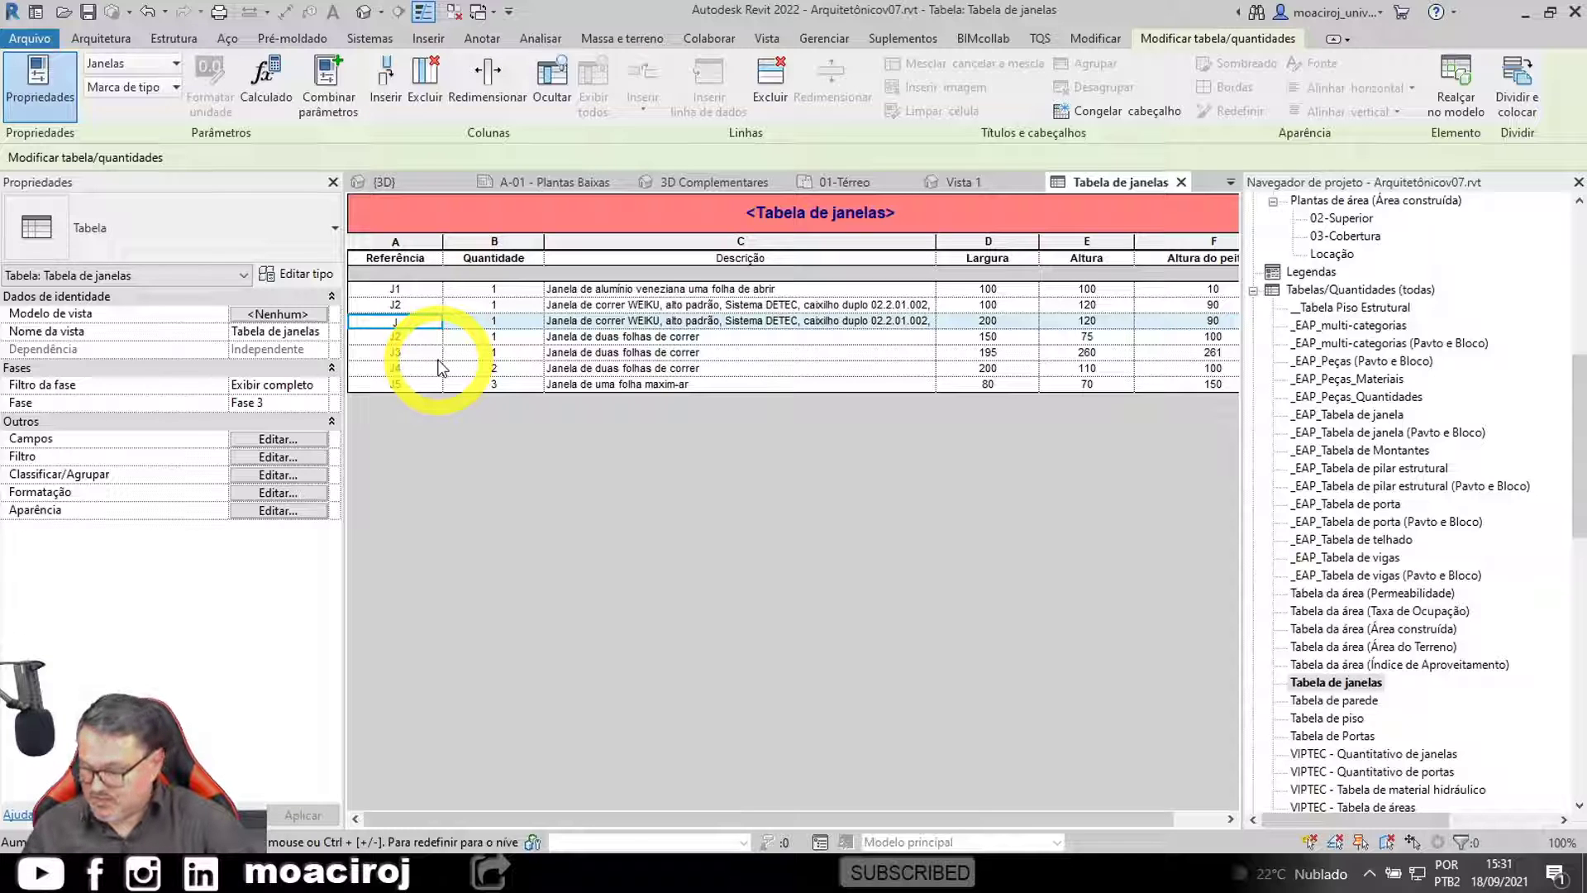
{"action": "type", "text": "3"}
{"action": "key", "text": "Return"}
{"action": "left_click", "coordinate": [812, 488]}
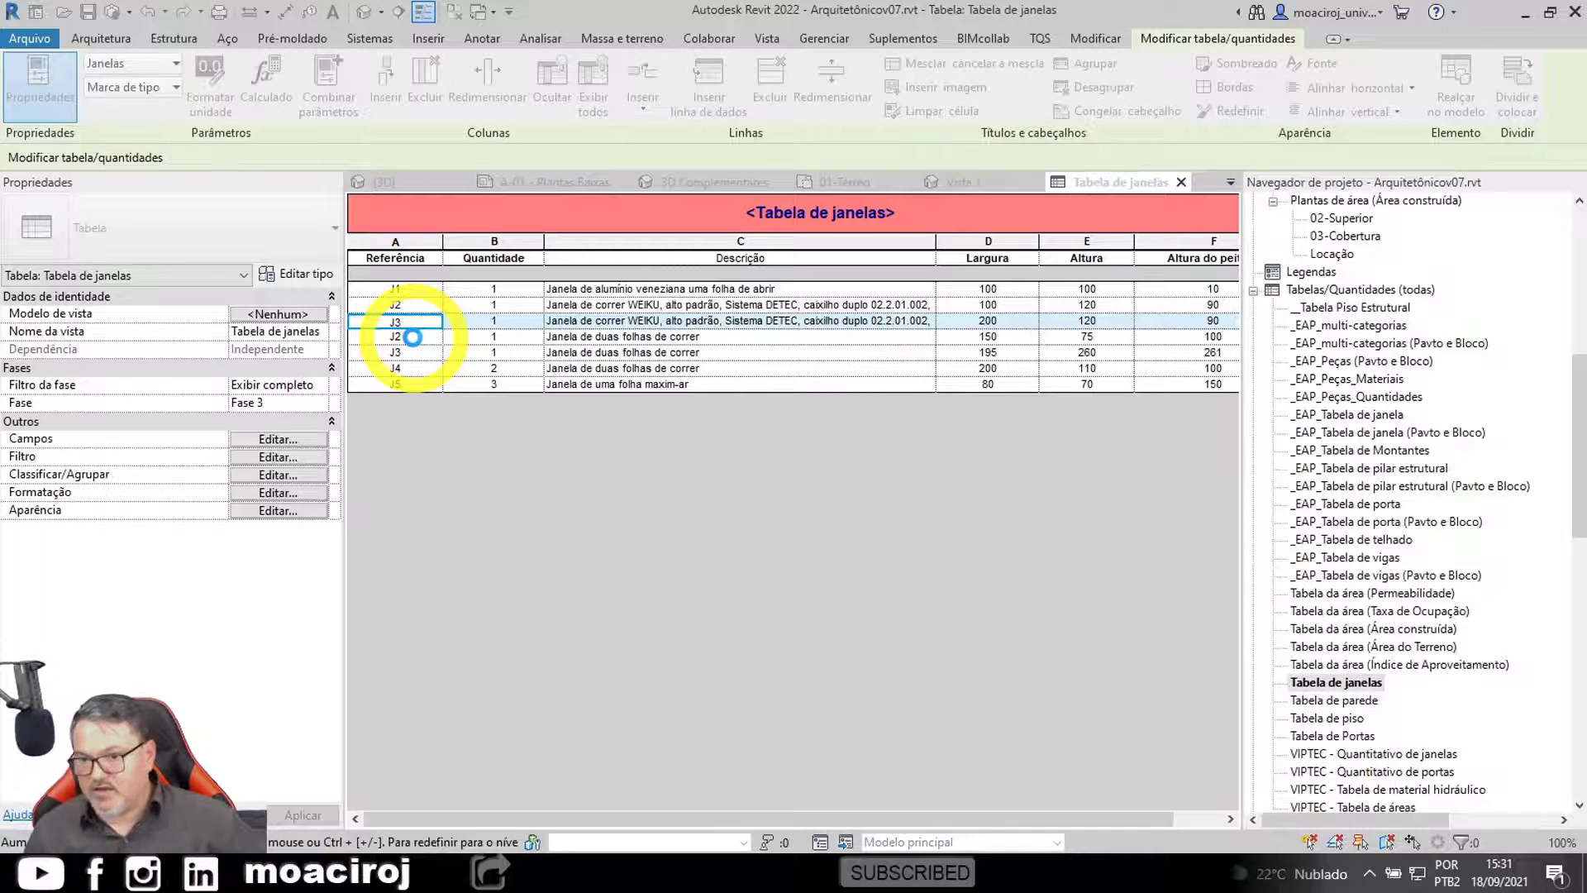
Step: Set the references of the two-leaf sliding windows to J4 for the 150 x 75 and J5 for the 195 x 260
{"action": "left_click", "coordinate": [412, 337]}
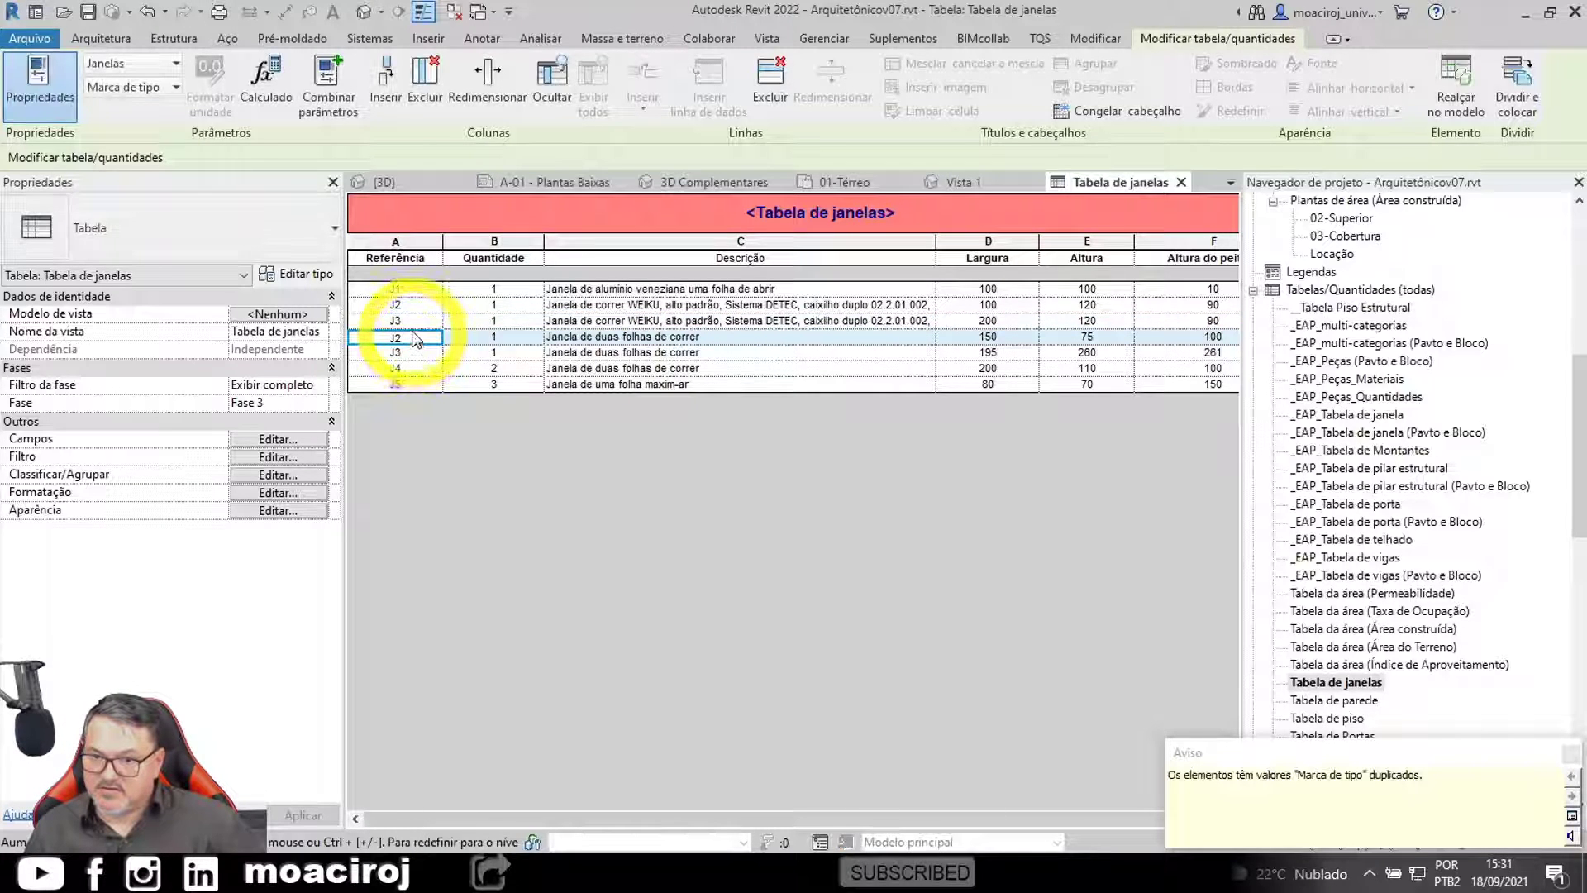
{"action": "left_click", "coordinate": [411, 338]}
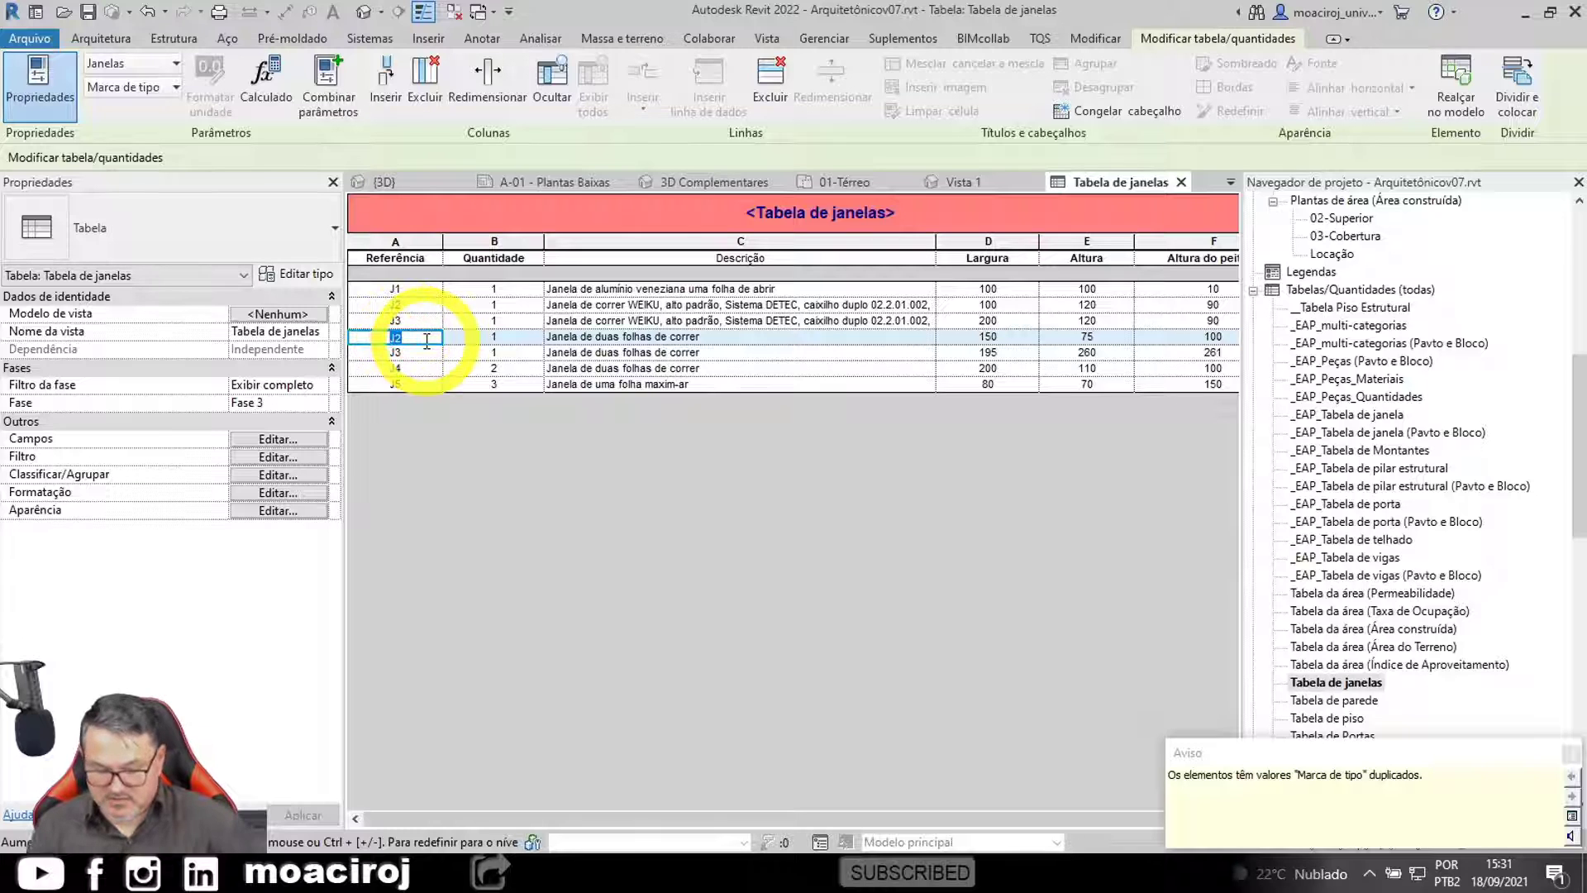
{"action": "type", "text": "J4"}
{"action": "key", "text": "Return"}
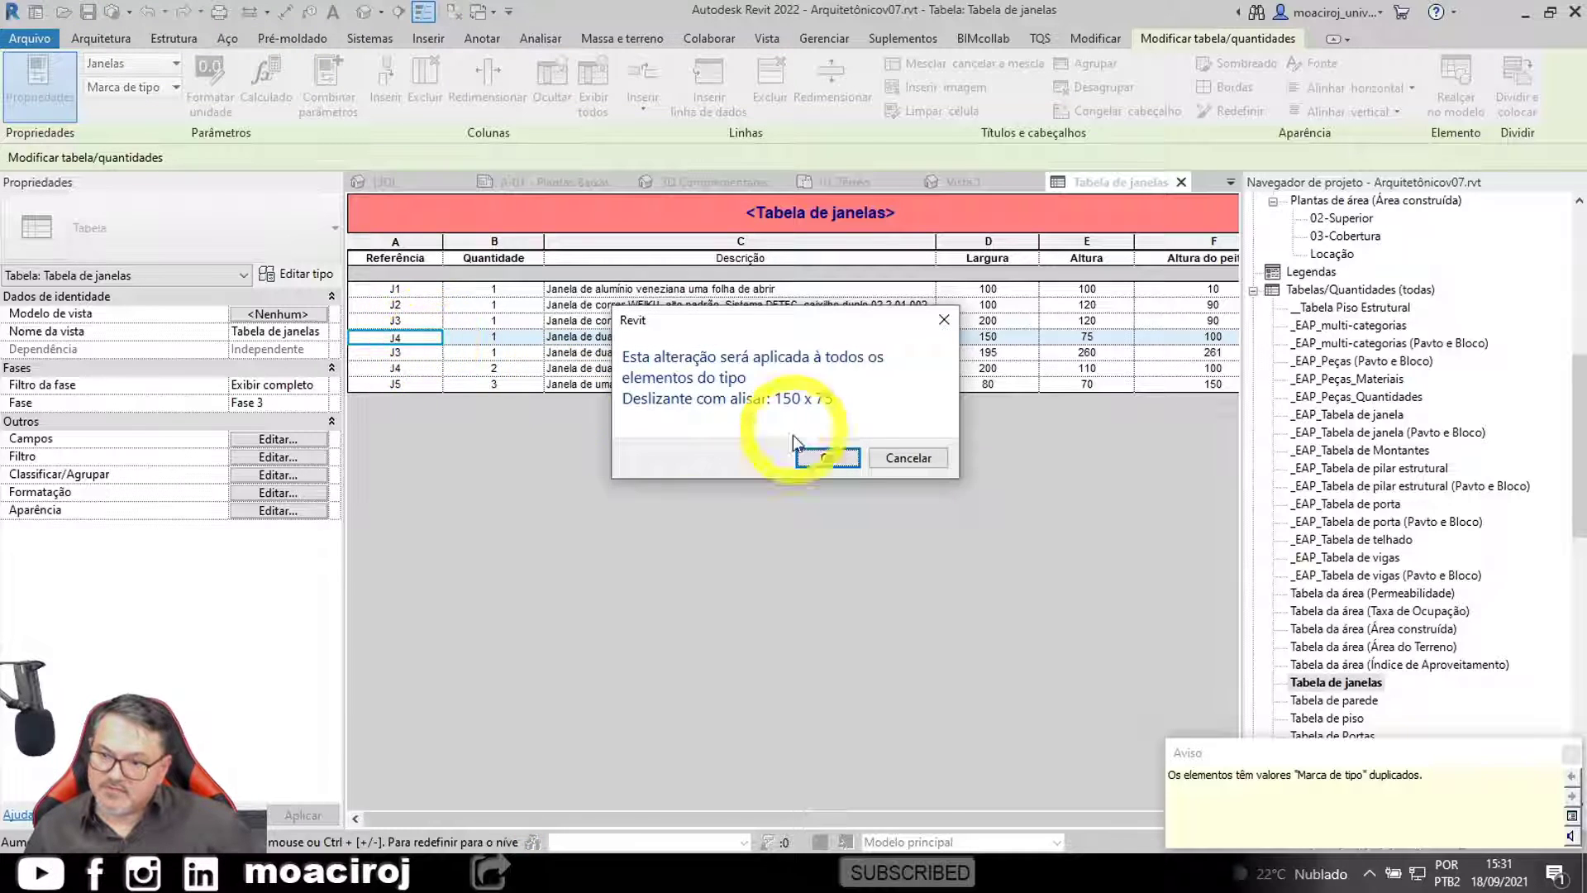
{"action": "left_click", "coordinate": [812, 458]}
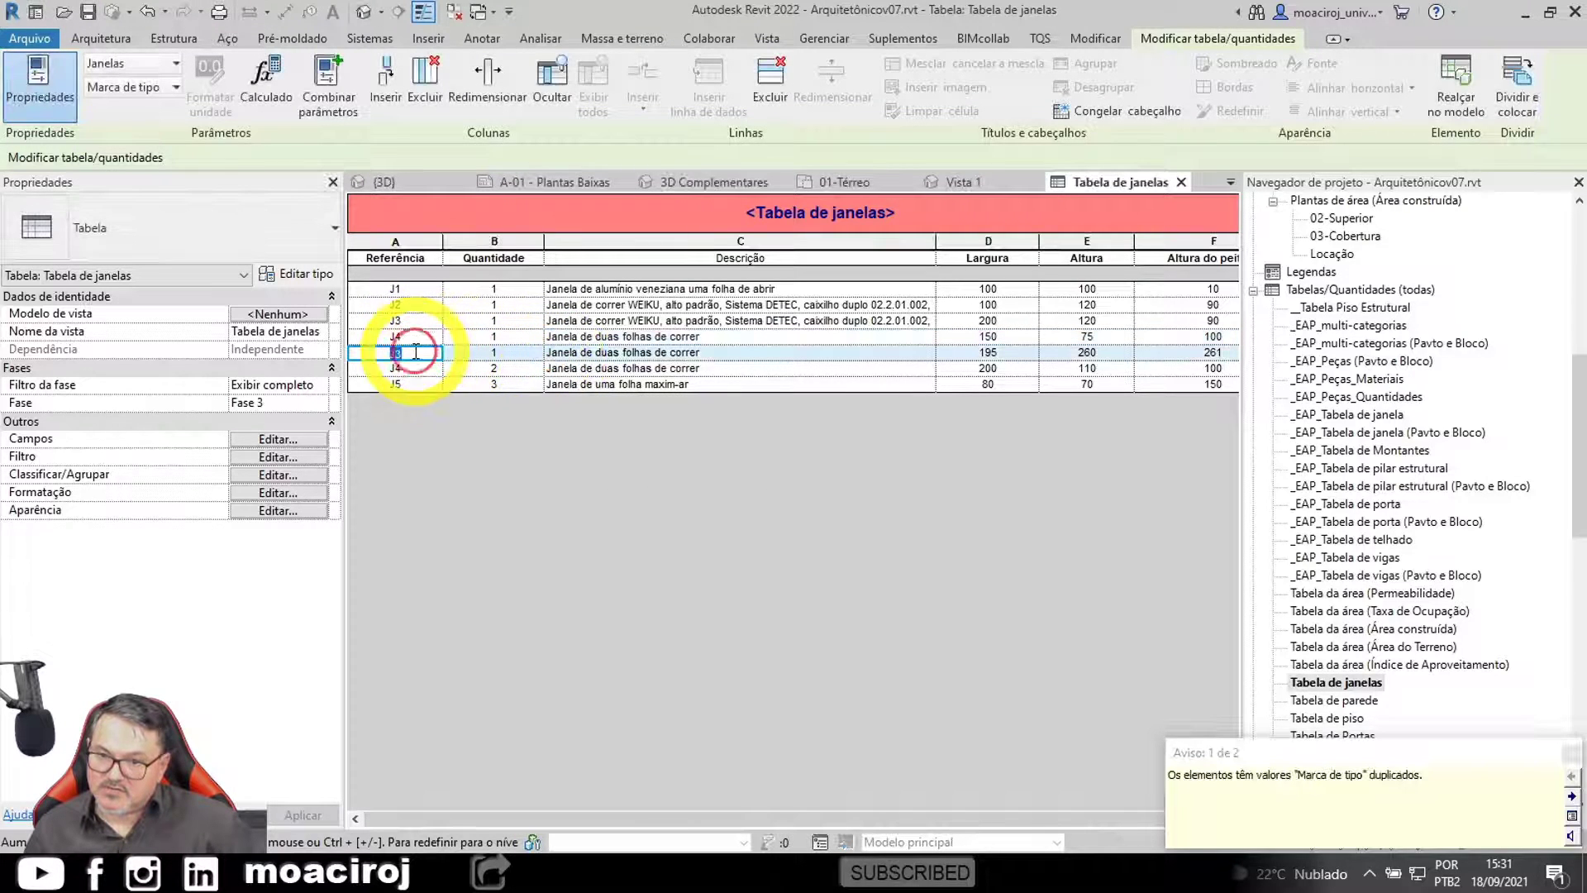
{"action": "left_click", "coordinate": [441, 355]}
{"action": "type", "text": "J5"}
{"action": "key", "text": "Return"}
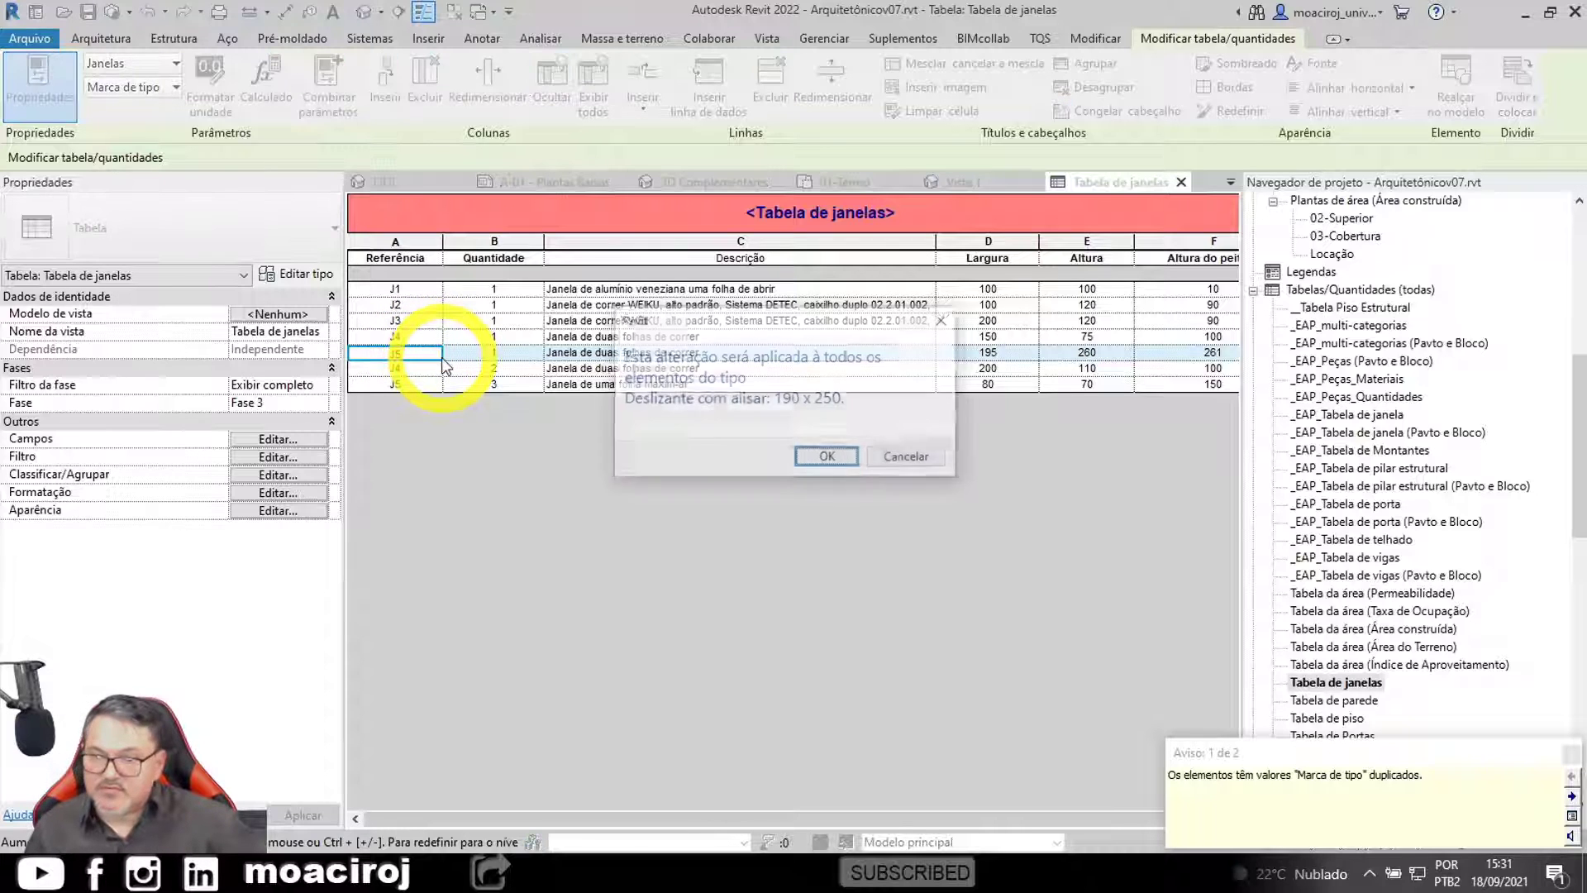
{"action": "left_click", "coordinate": [816, 456]}
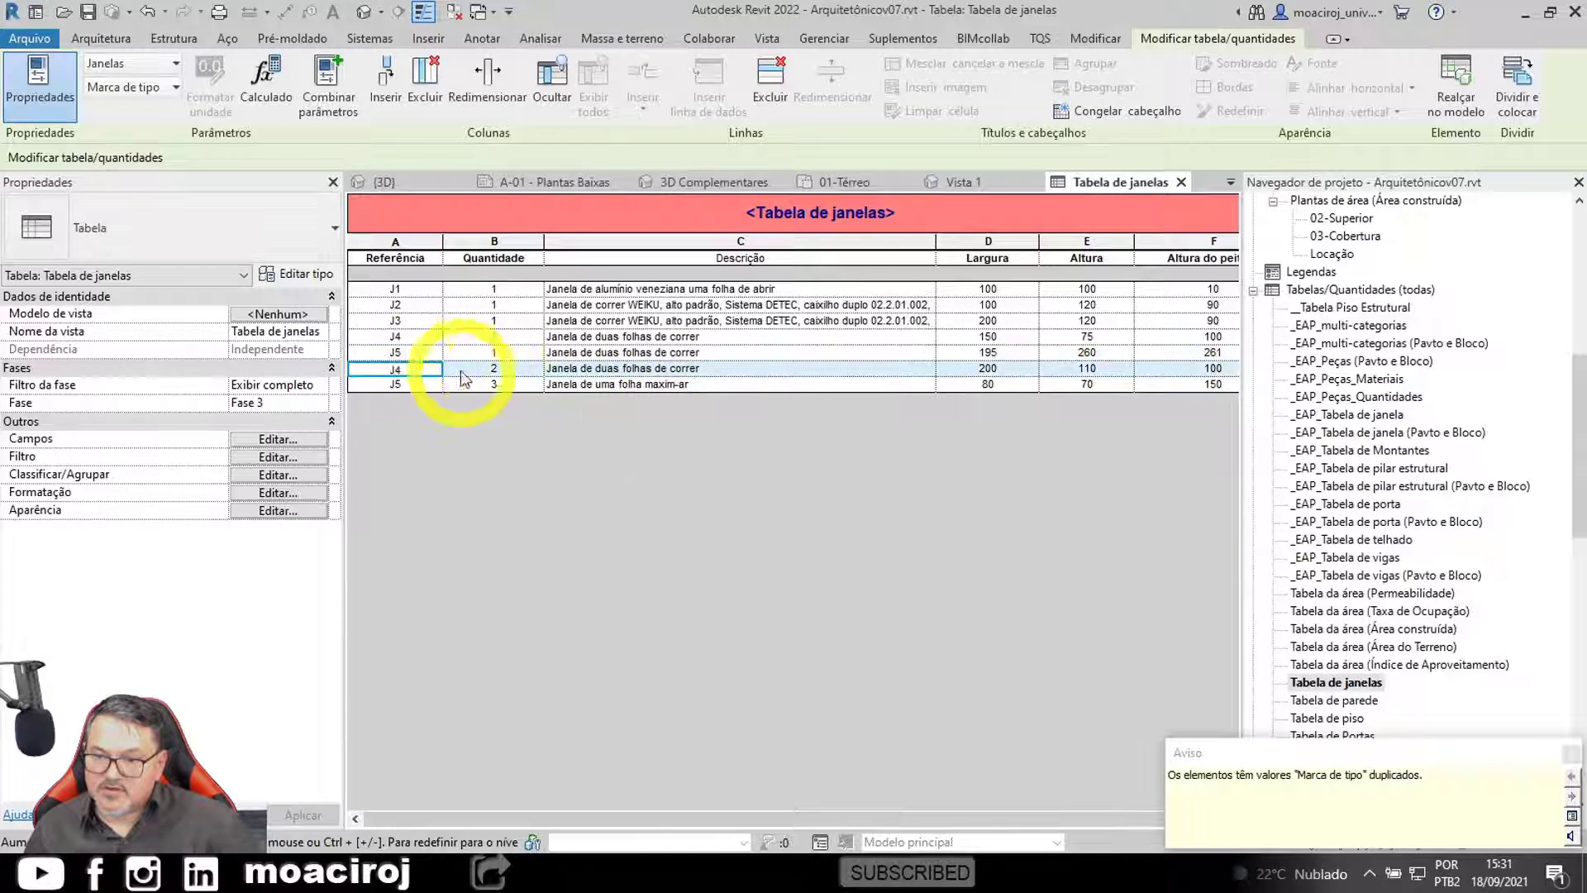
Step: Set the 200 x 110 sliding window's reference to J6 and the 80 x 70 maxim-ar window's to J7, and close the schedule
{"action": "left_click", "coordinate": [419, 364]}
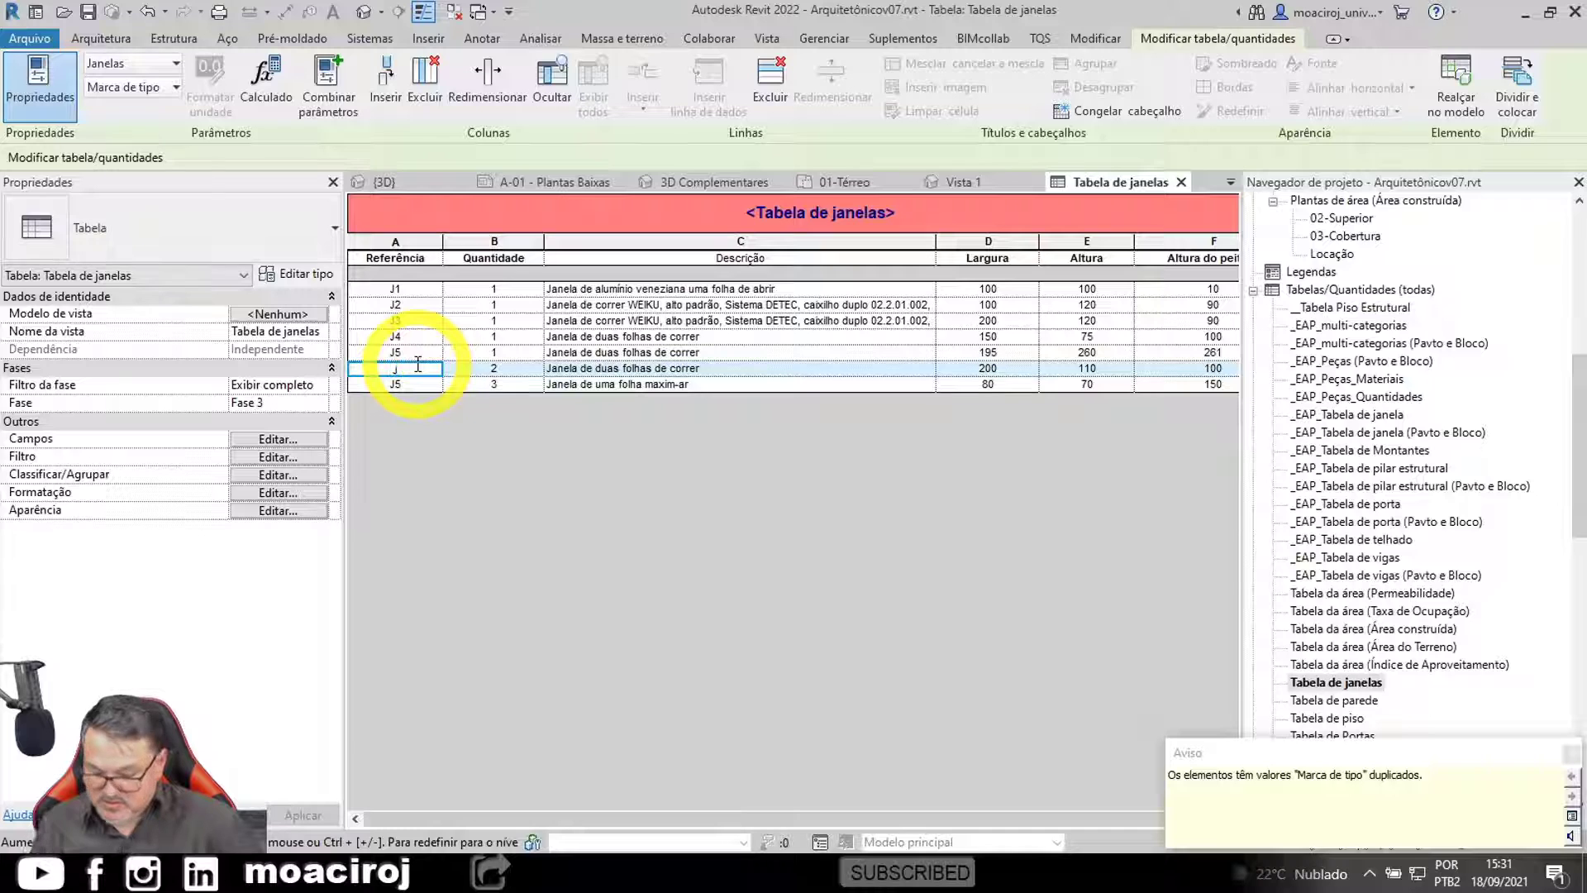
{"action": "type", "text": "J6"}
{"action": "key", "text": "Return"}
{"action": "left_click", "coordinate": [815, 456]}
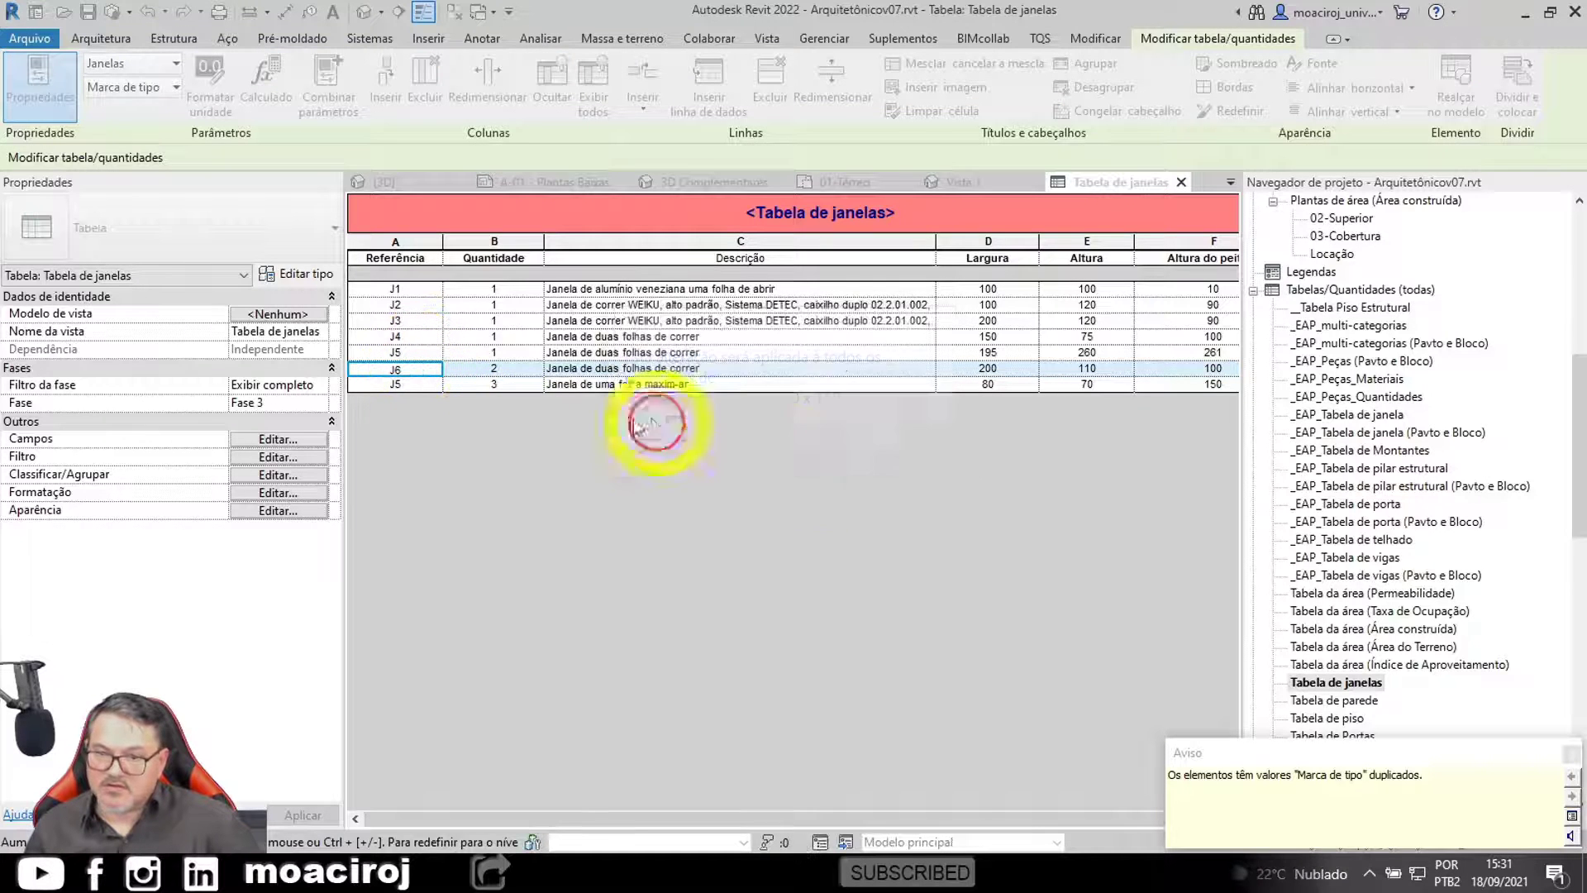
{"action": "left_click", "coordinate": [420, 384]}
{"action": "left_click", "coordinate": [420, 383]}
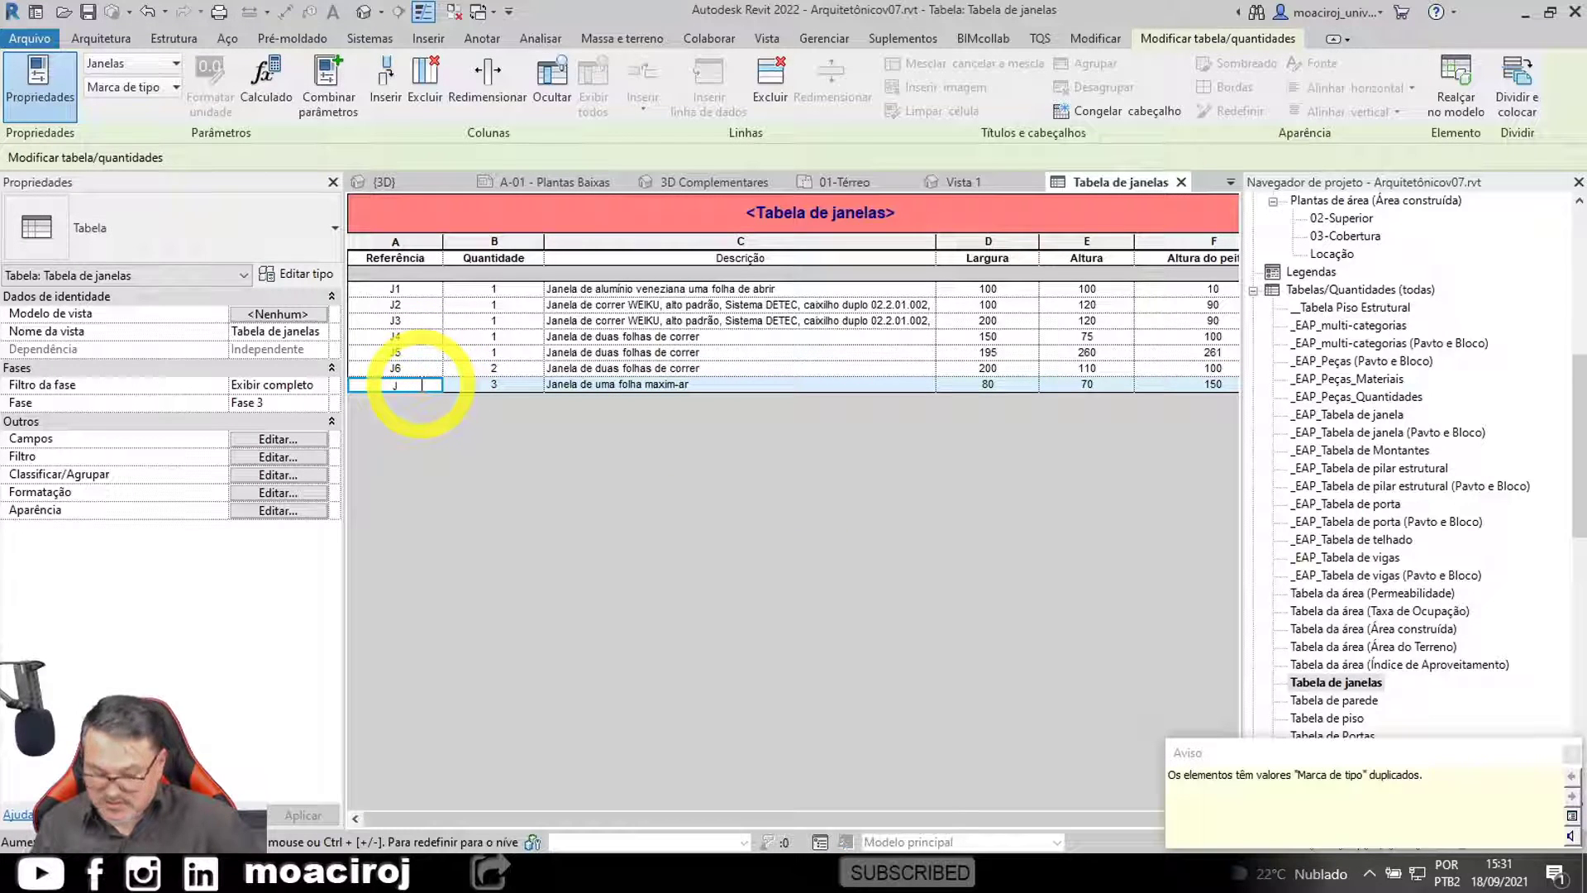
{"action": "type", "text": "J7"}
{"action": "key", "text": "Return"}
{"action": "left_click", "coordinate": [818, 457]}
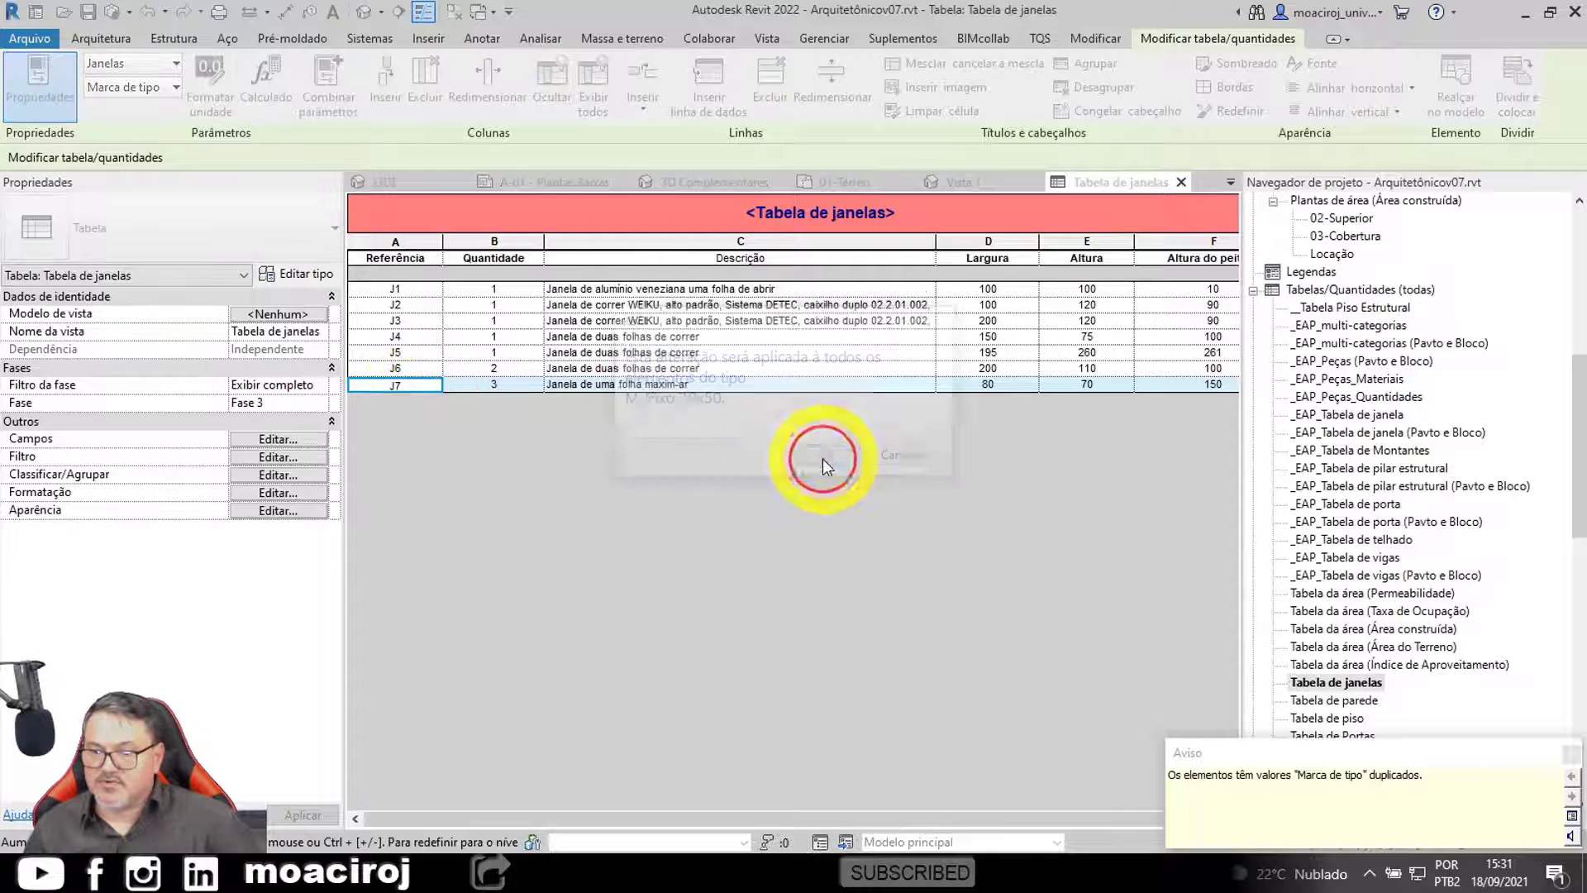
{"action": "left_click", "coordinate": [1182, 183]}
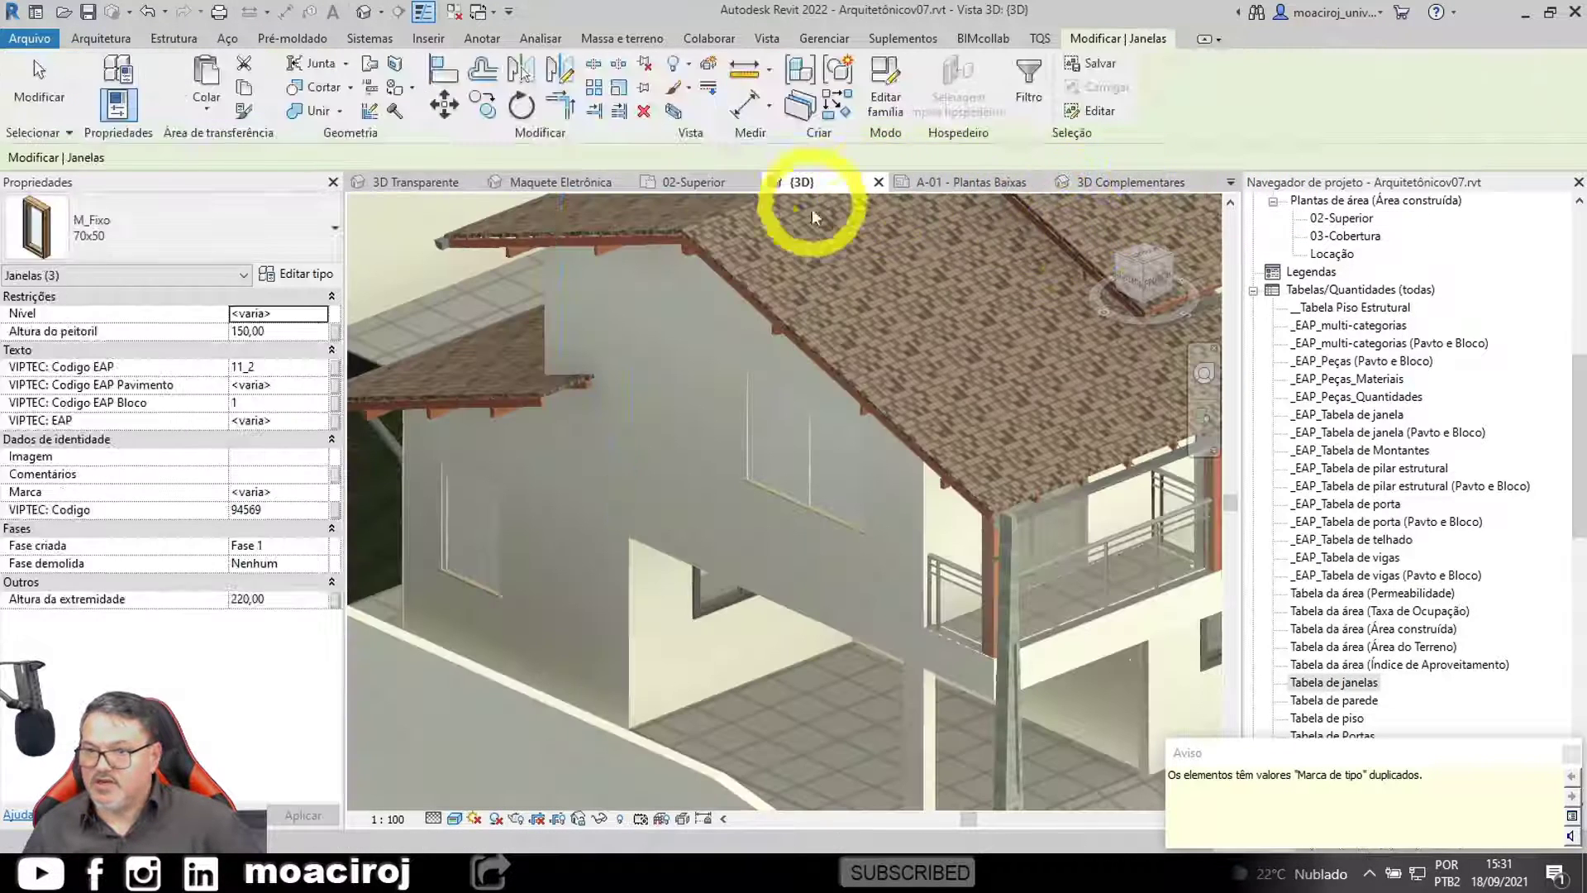
Step: Open the 01-Térreo floor plan and check the window tags around the Lavanderia, Cozinha and Garagem
{"action": "scroll", "coordinate": [1480, 347], "scroll_direction": "up", "scroll_amount": 9}
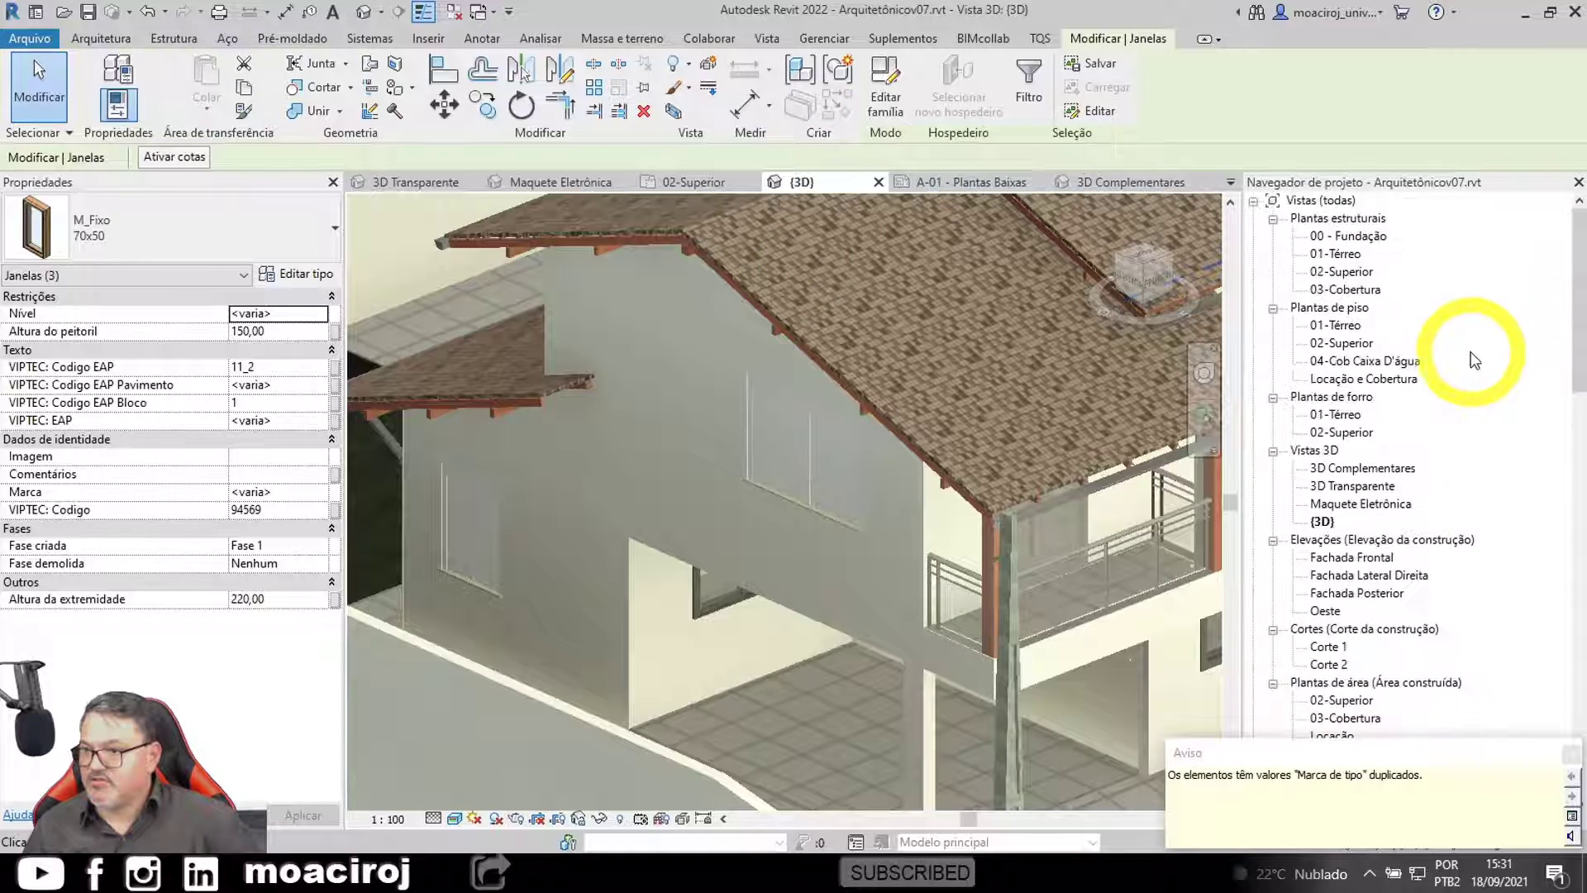
{"action": "double_click", "coordinate": [1335, 325]}
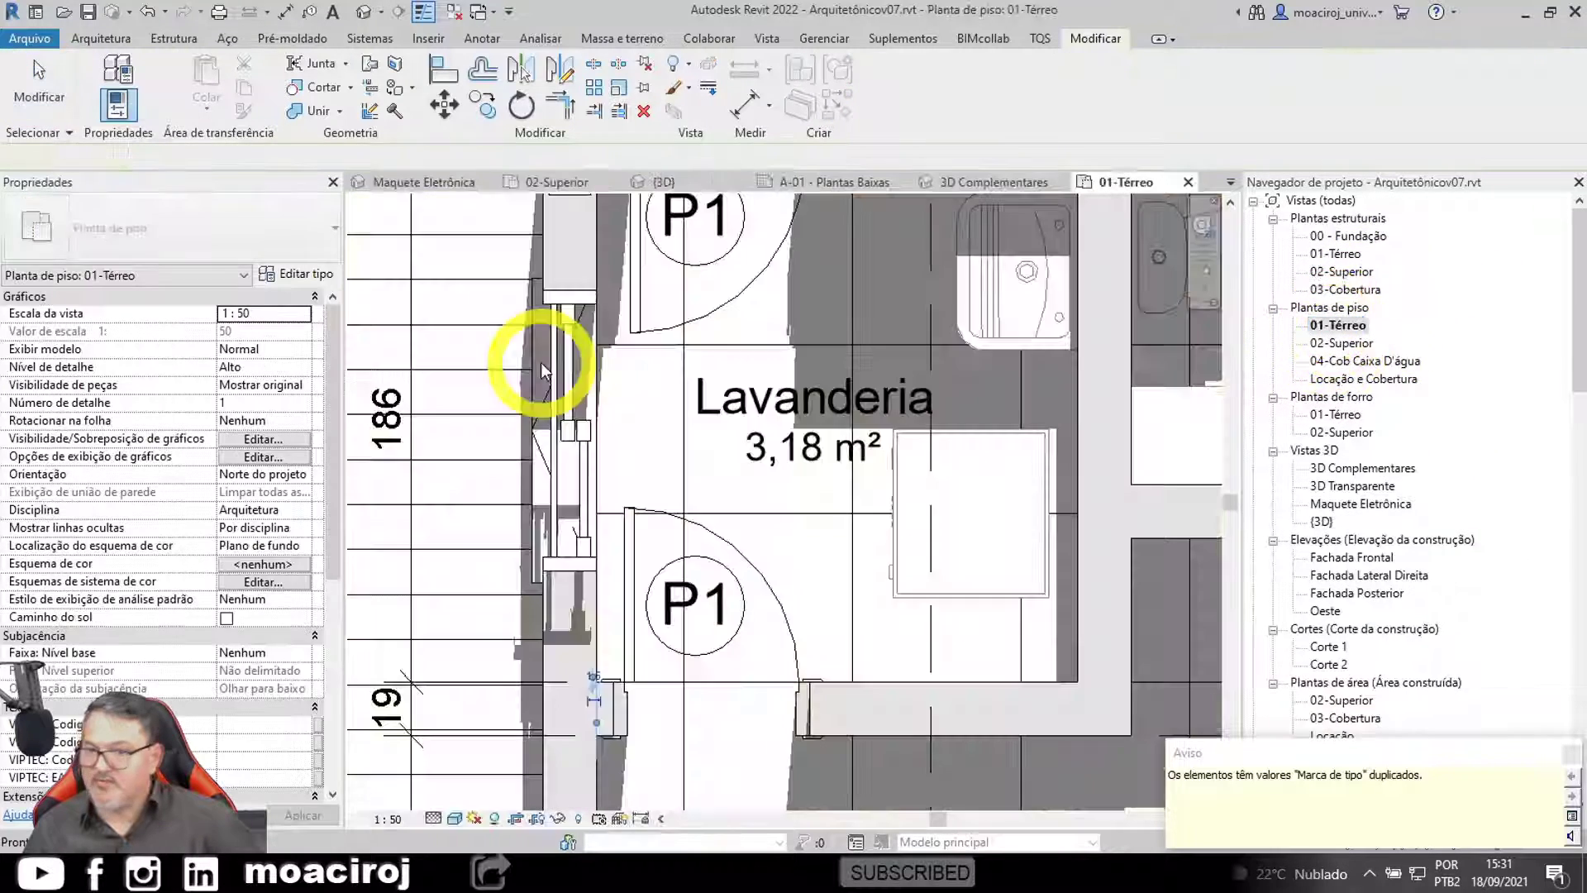
{"action": "scroll", "coordinate": [754, 532], "scroll_direction": "down", "scroll_amount": 2}
{"action": "middle_click_drag", "start_coordinate": [755, 531], "coordinate": [691, 347]}
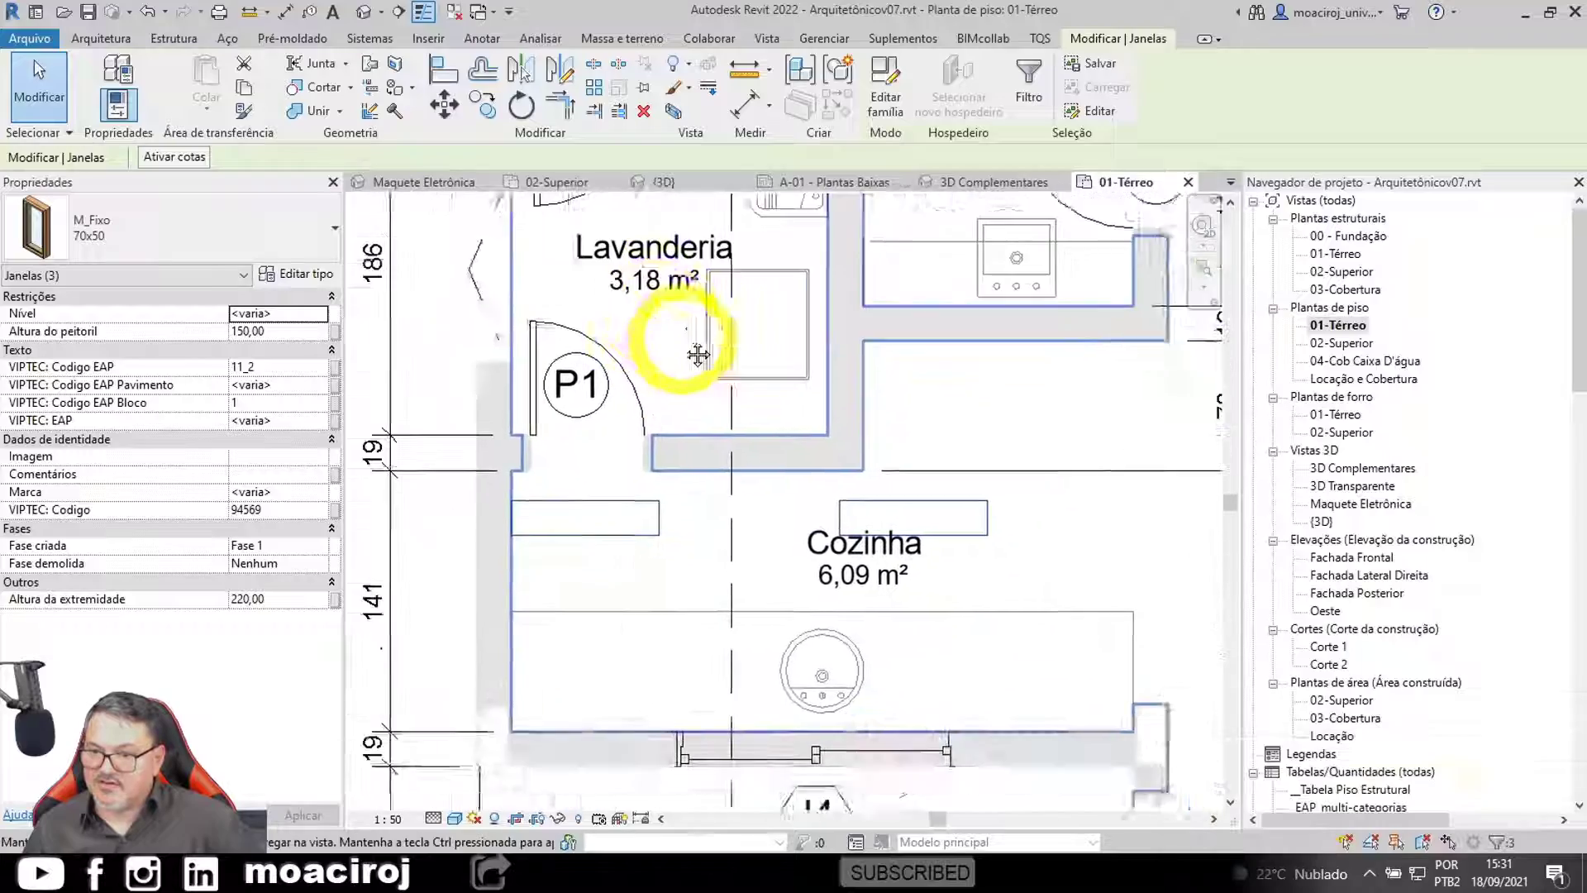
{"action": "scroll", "coordinate": [721, 489], "scroll_direction": "down", "scroll_amount": 2}
{"action": "middle_click_drag", "start_coordinate": [719, 490], "coordinate": [666, 414]}
{"action": "scroll", "coordinate": [893, 556], "scroll_direction": "down", "scroll_amount": 2}
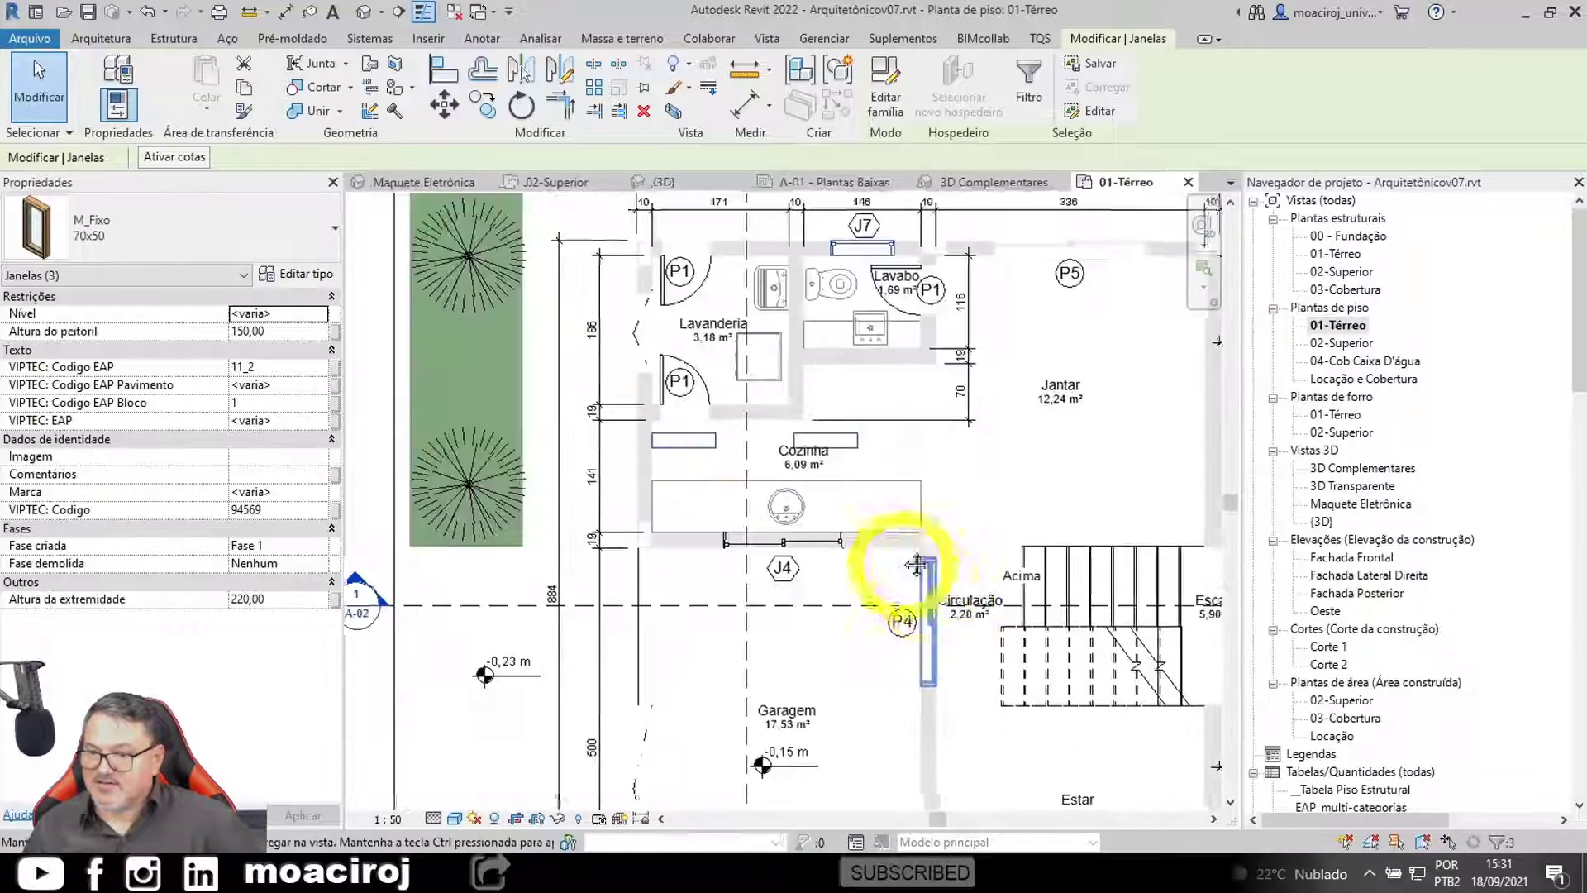
{"action": "middle_click_drag", "start_coordinate": [892, 556], "coordinate": [768, 339]}
{"action": "middle_click_drag", "start_coordinate": [858, 484], "coordinate": [943, 670]}
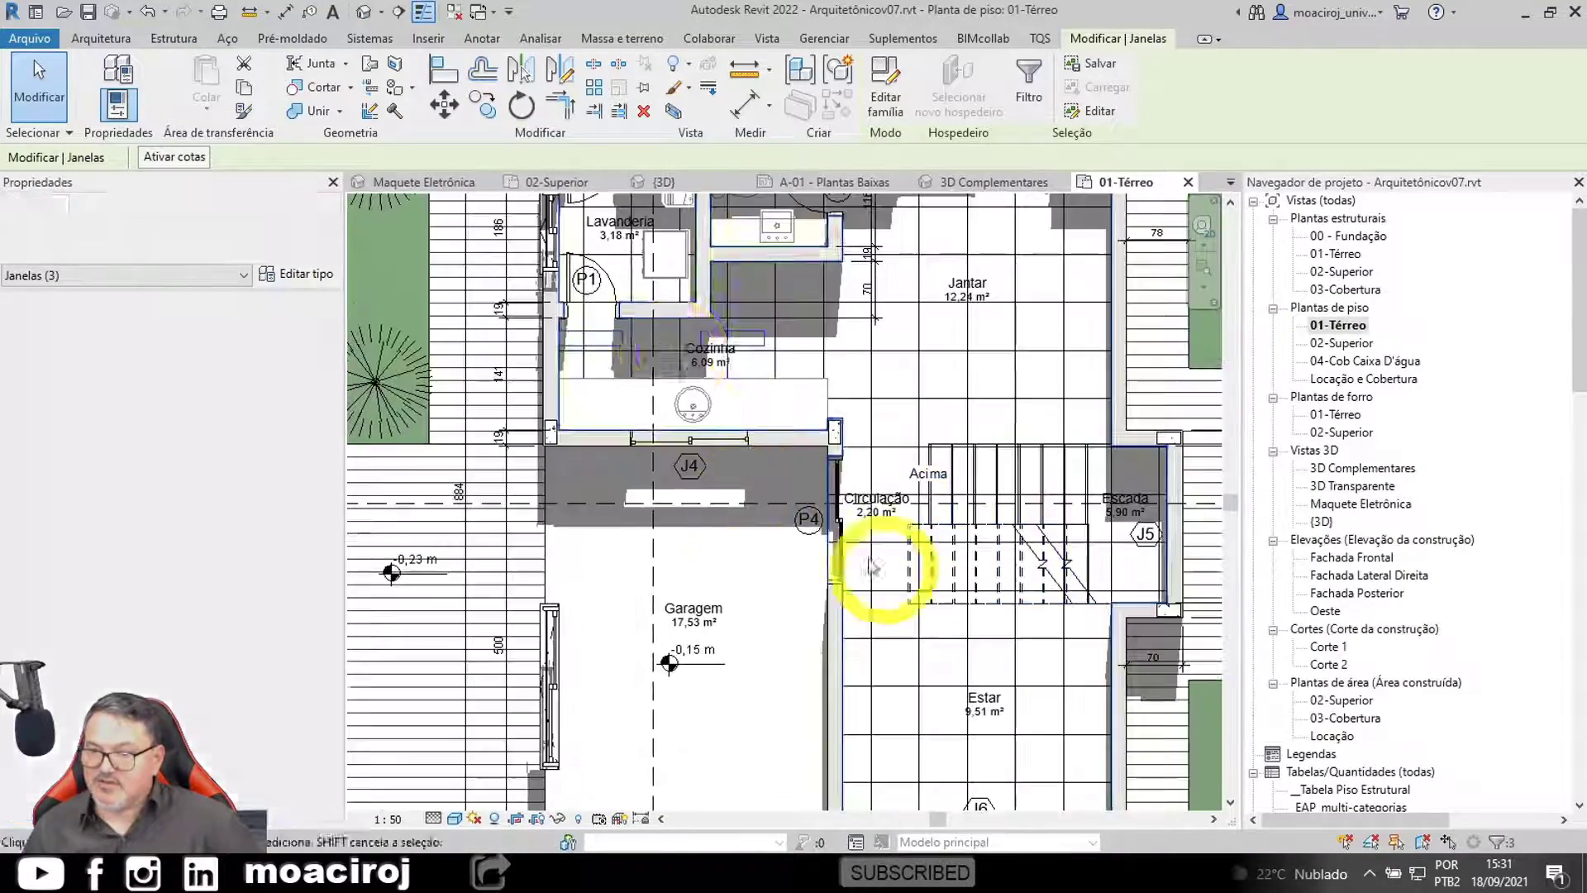
{"action": "middle_click_drag", "start_coordinate": [676, 358], "coordinate": [731, 466]}
{"action": "scroll", "coordinate": [654, 335], "scroll_direction": "up", "scroll_amount": 2}
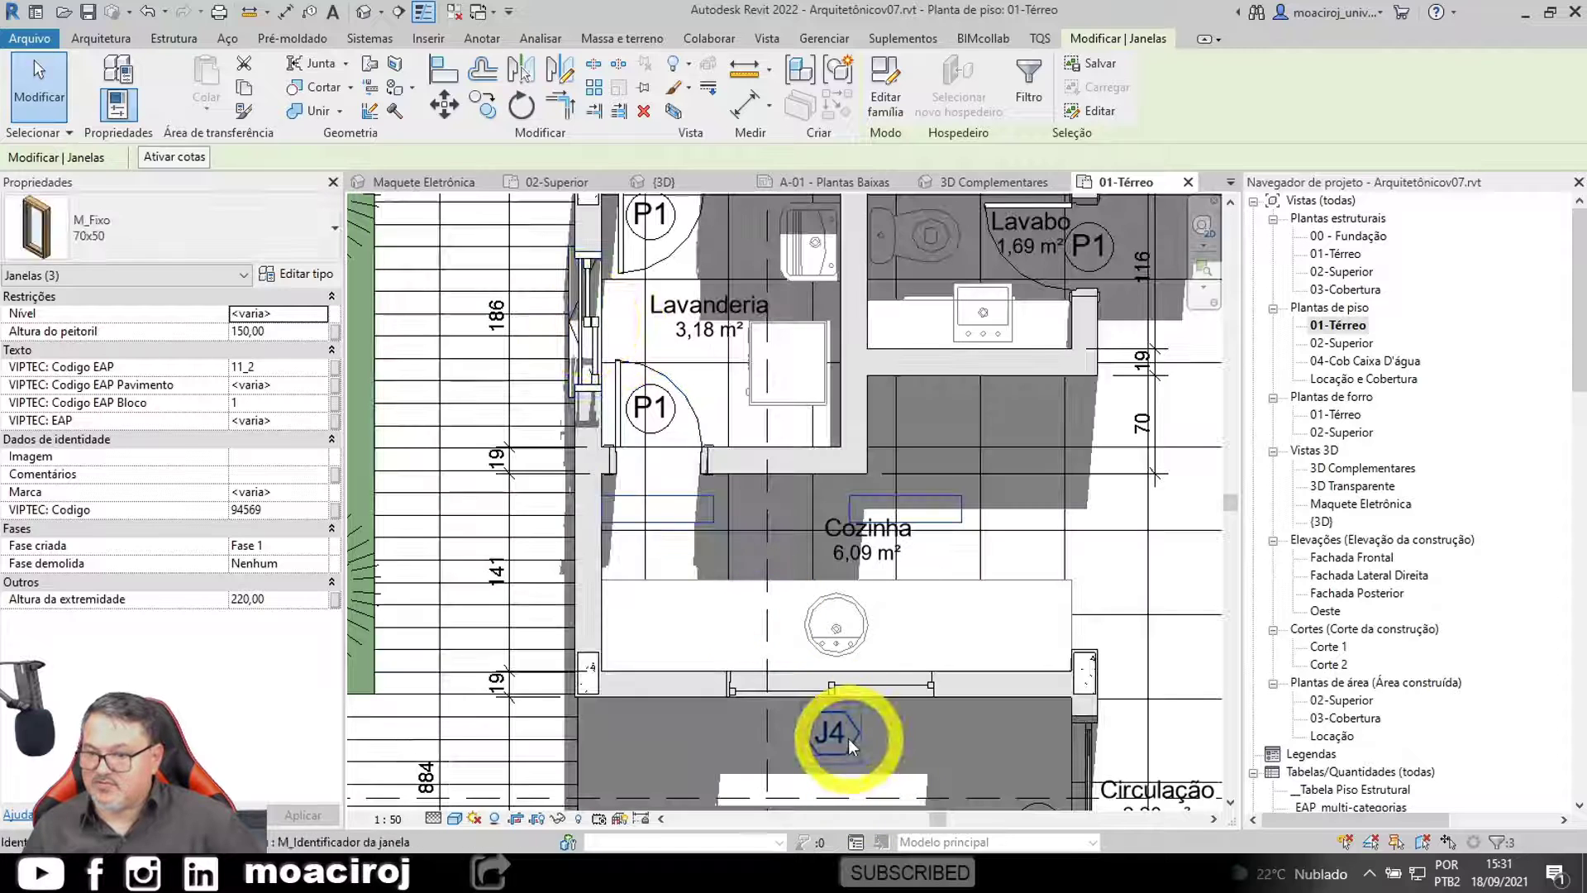
{"action": "left_click", "coordinate": [852, 746]}
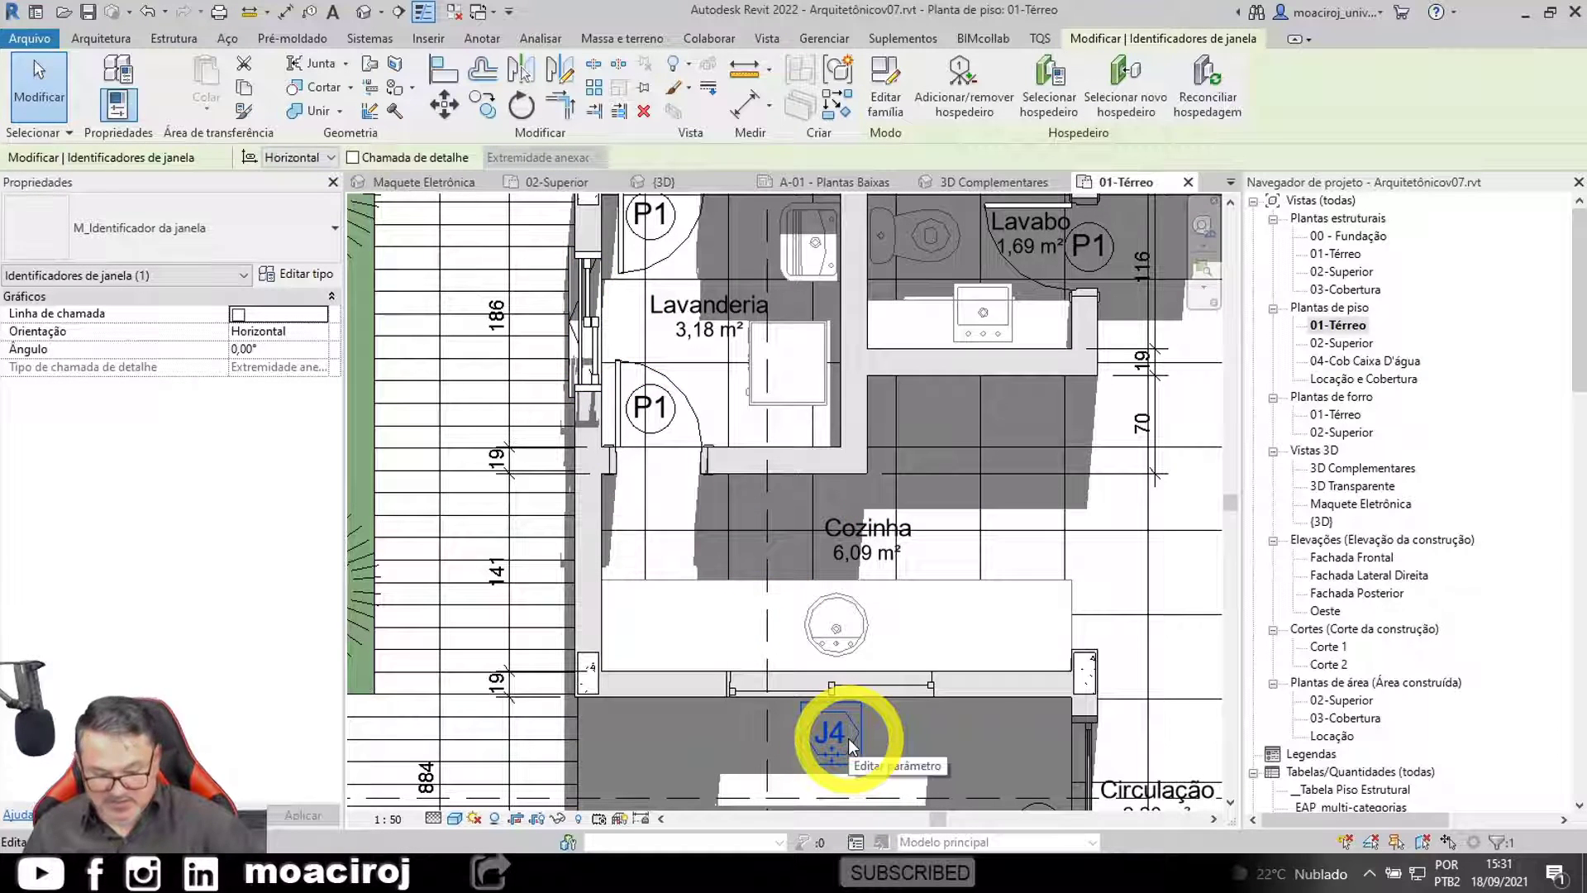
{"action": "key", "text": "t"}
{"action": "key", "text": "g"}
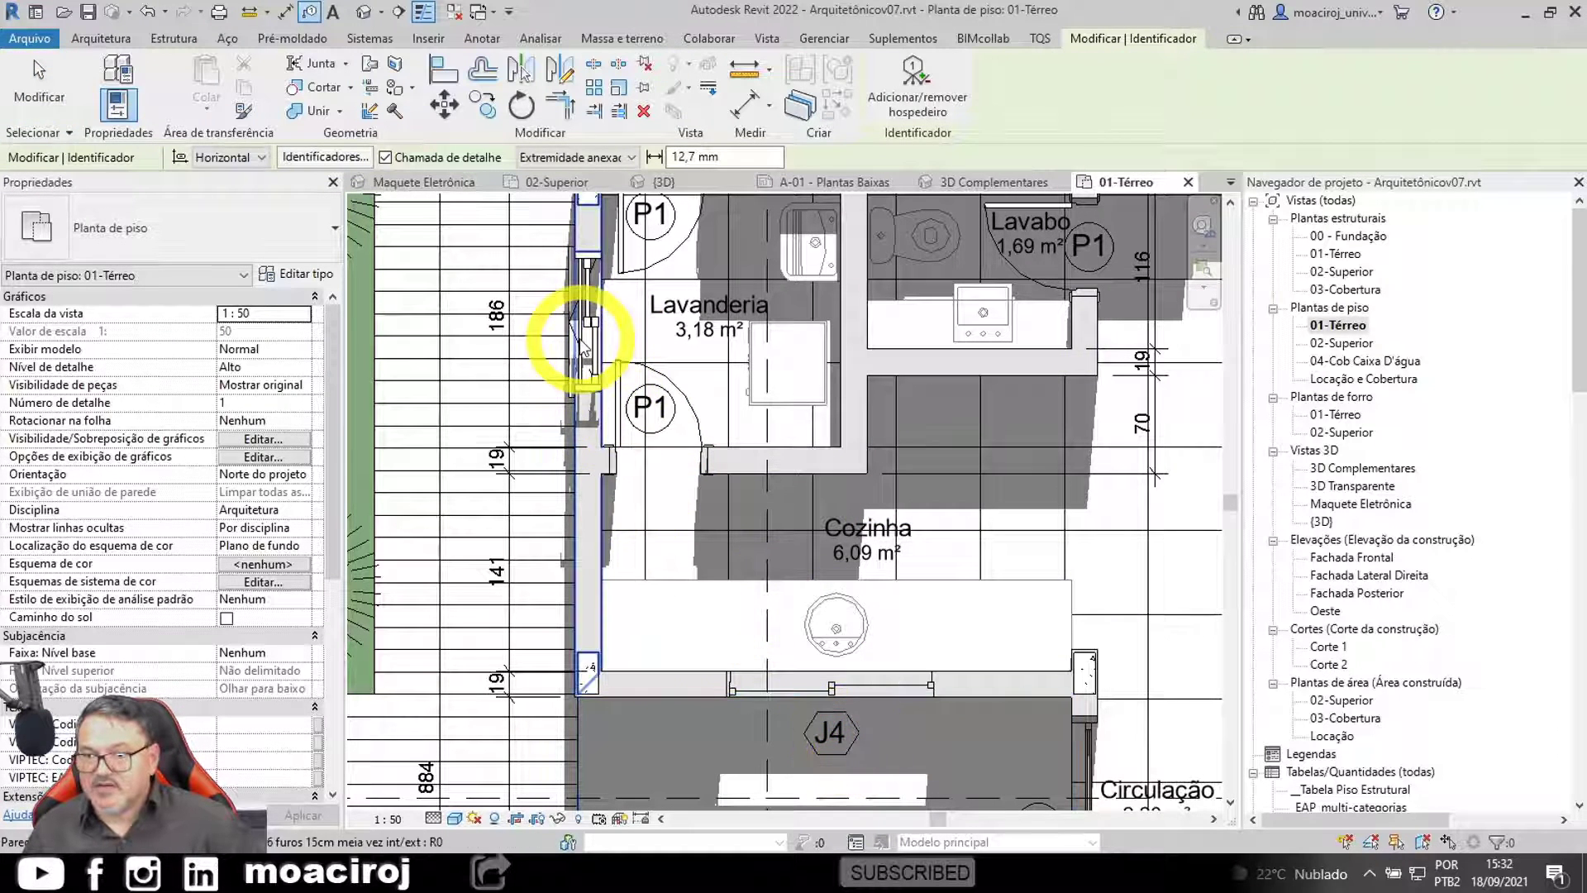
{"action": "left_click", "coordinate": [827, 677]}
{"action": "key", "text": "Escape"}
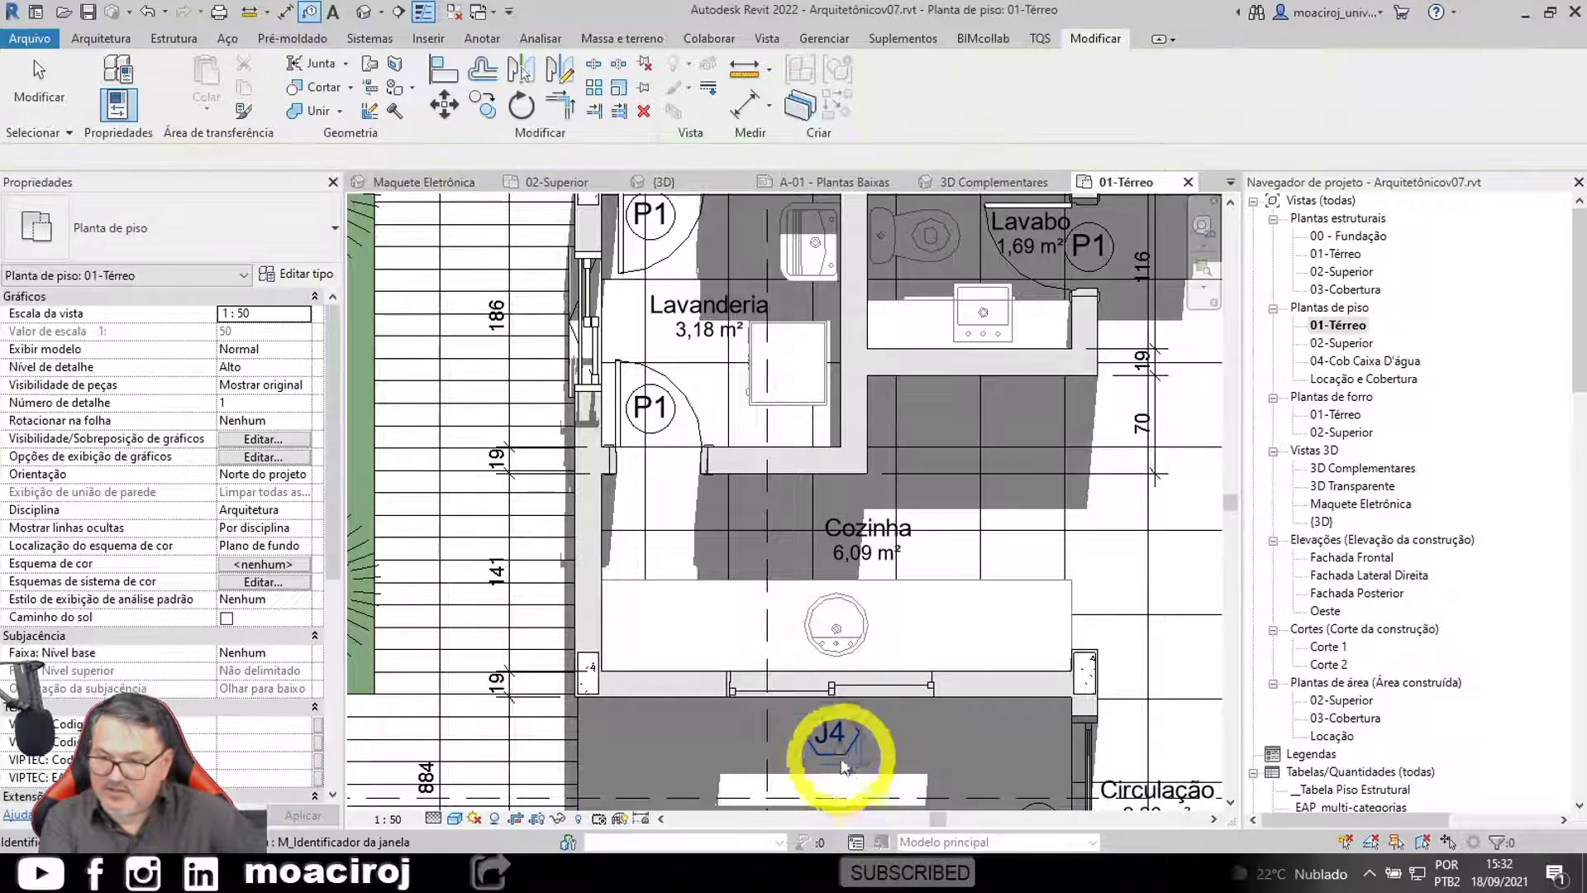
Step: Tag the Weiku sliding window in the Lavanderia's outer wall with a window tag without a leader line
{"action": "left_click", "coordinate": [836, 738]}
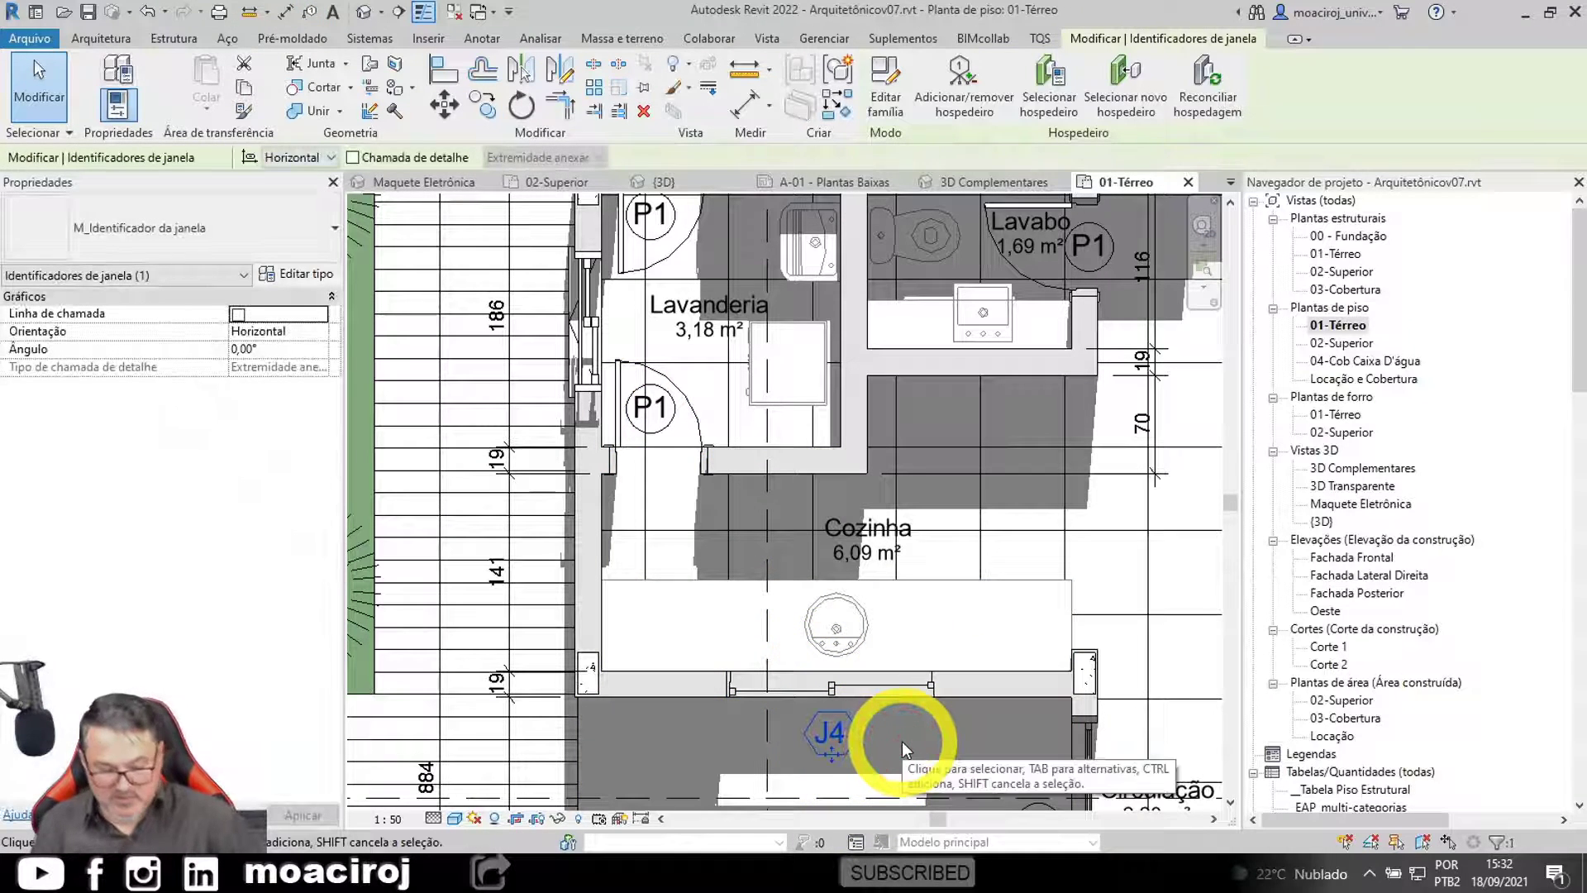
{"action": "key", "text": "t"}
{"action": "key", "text": "g"}
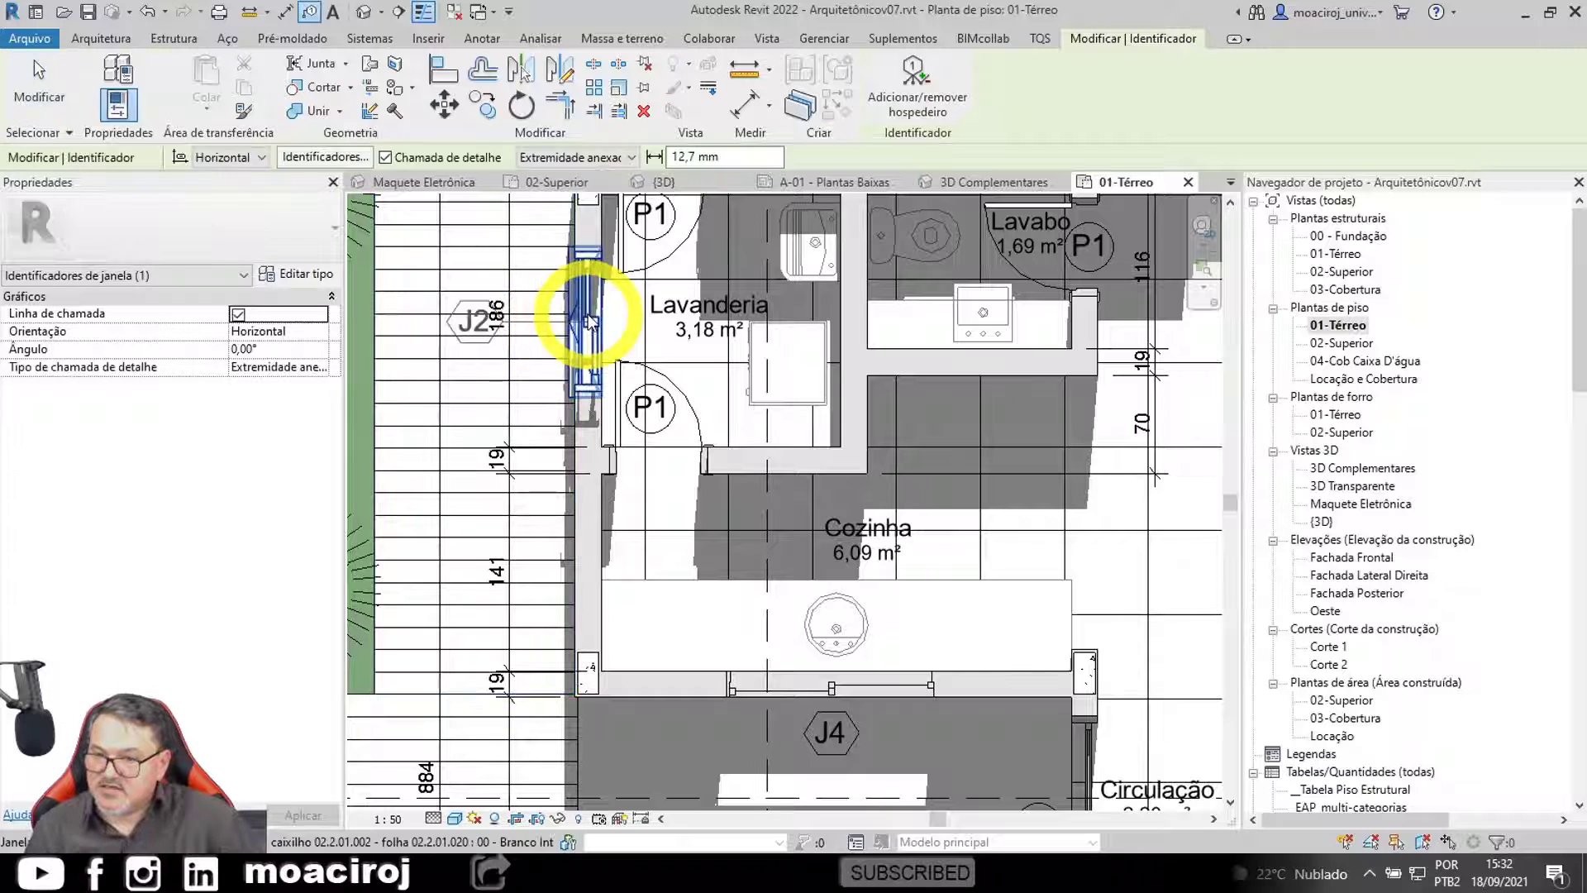
{"action": "left_click", "coordinate": [386, 157]}
{"action": "left_click", "coordinate": [583, 346]}
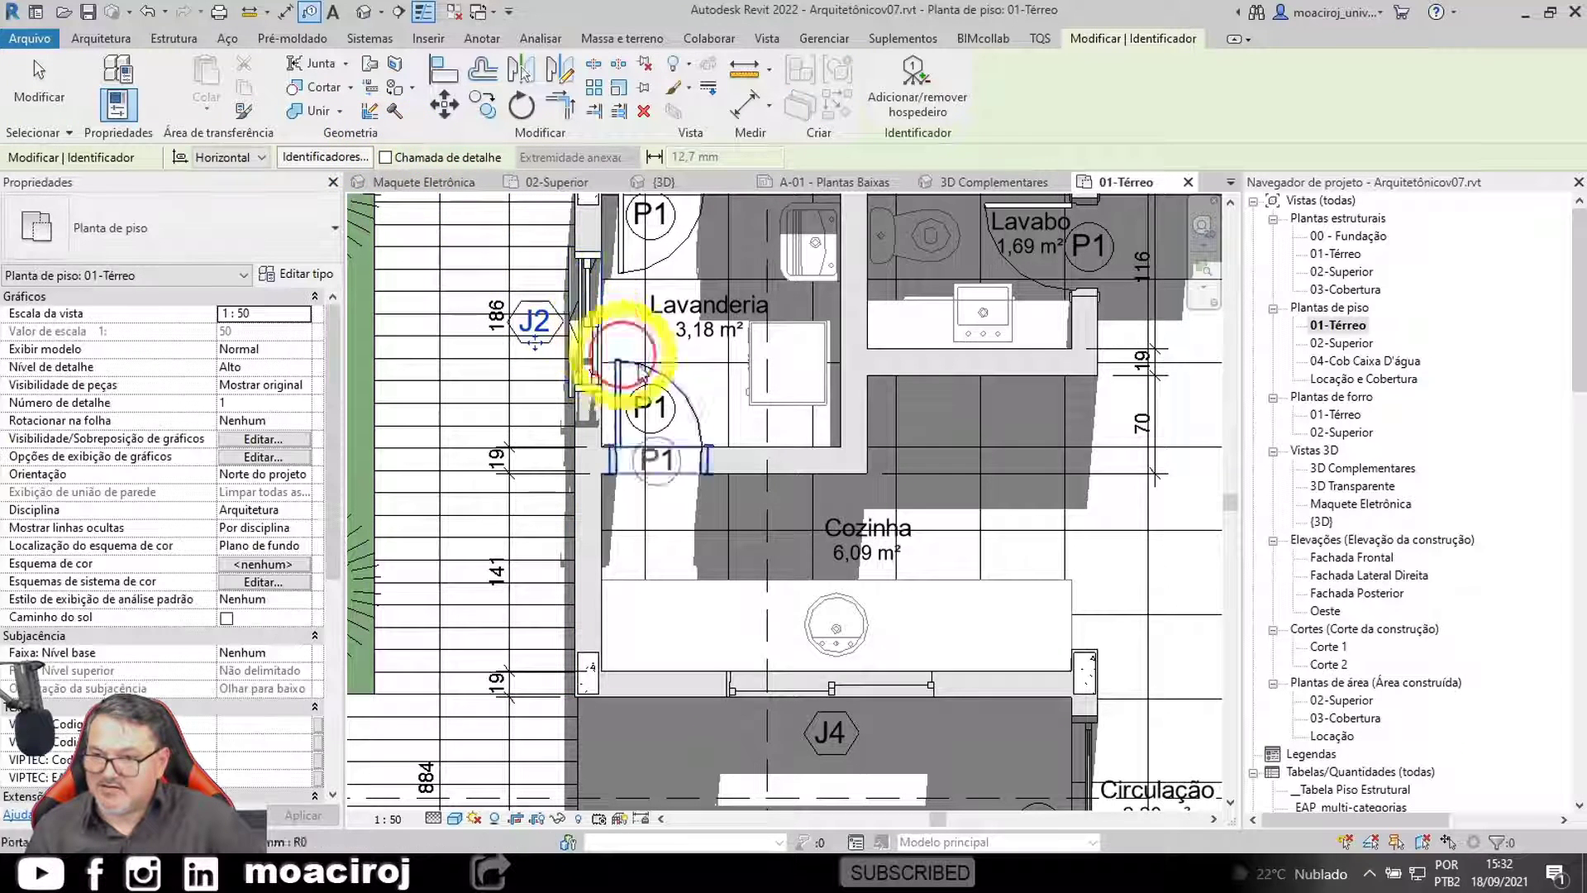
Step: Open the 02-Superior floor plan and tag the Suíte's Weiku sliding window with the same leaderless window tag used in the Dormitório
{"action": "scroll", "coordinate": [744, 524], "scroll_direction": "down", "scroll_amount": 2}
{"action": "middle_click_drag", "start_coordinate": [744, 524], "coordinate": [728, 390]}
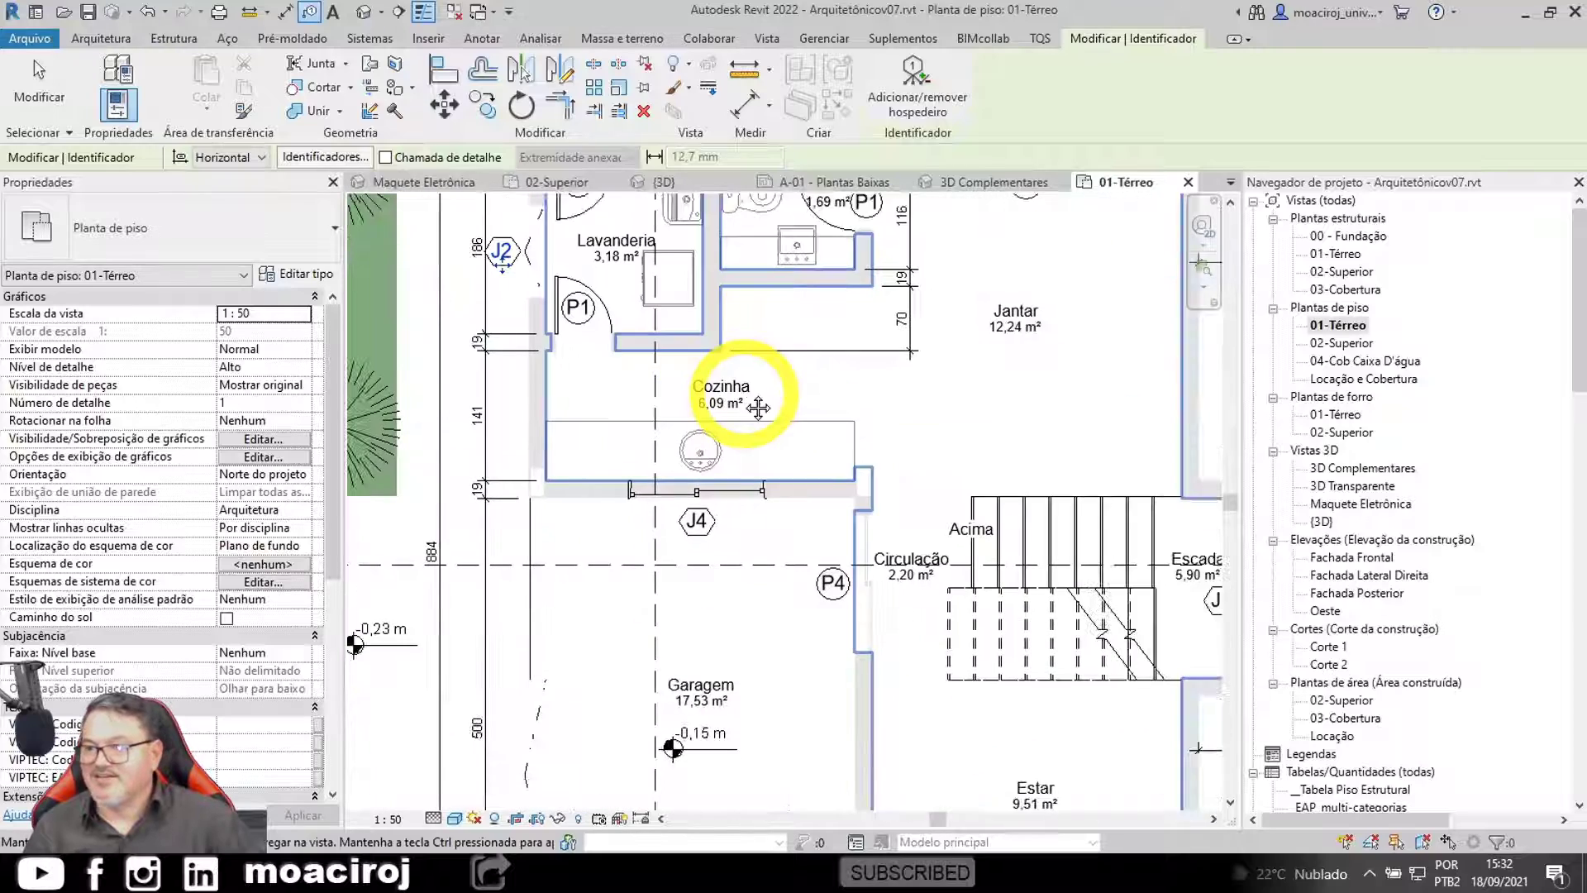
{"action": "double_click", "coordinate": [1341, 342]}
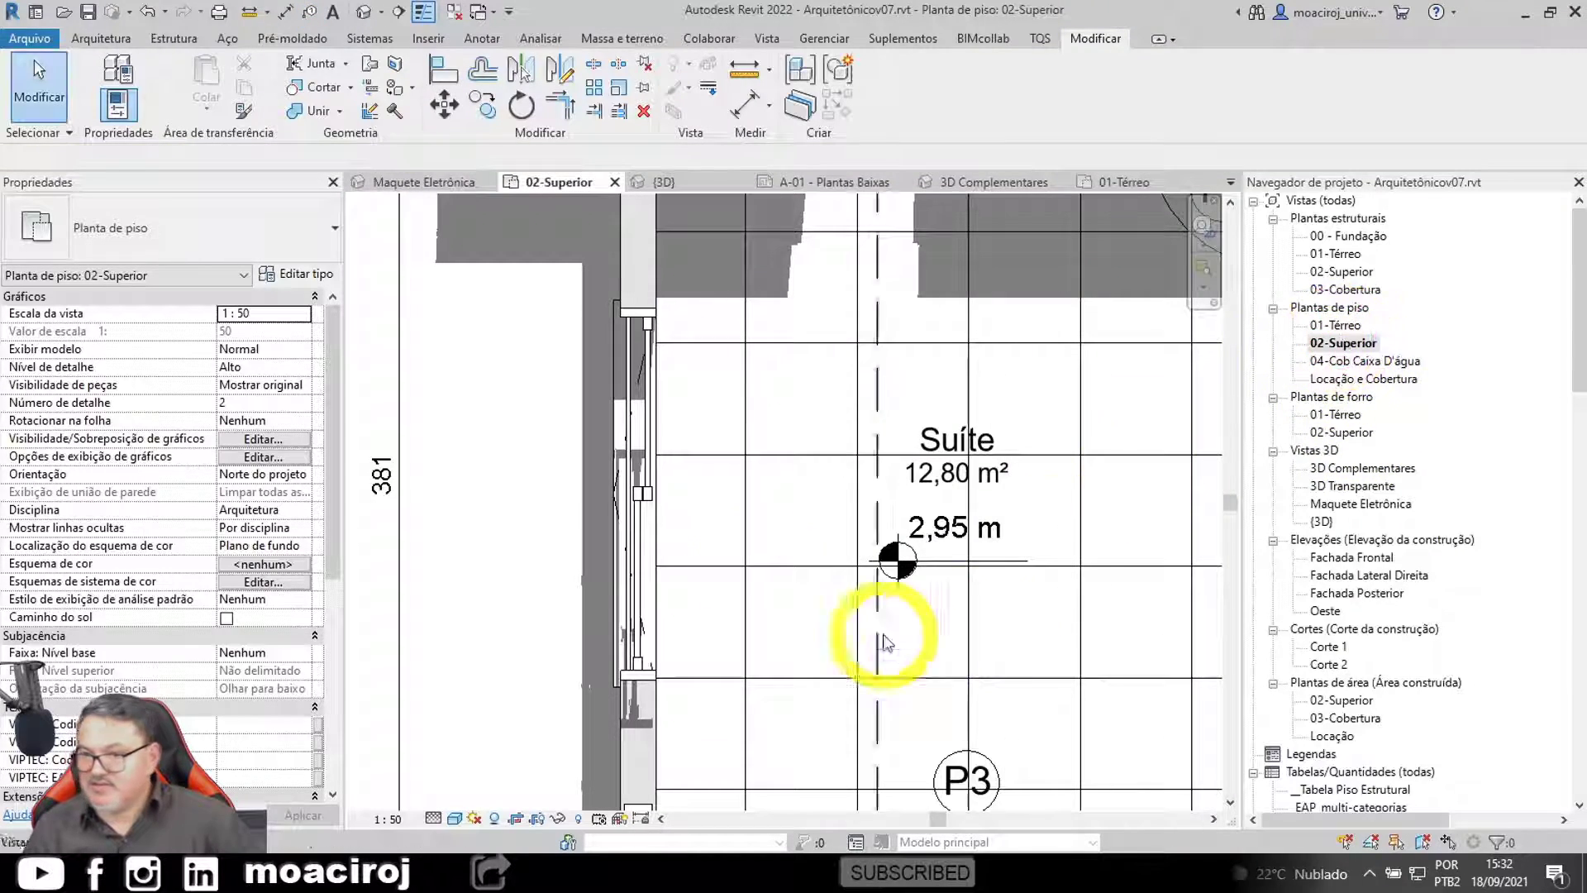
{"action": "scroll", "coordinate": [711, 534], "scroll_direction": "down", "scroll_amount": 1}
{"action": "middle_click_drag", "start_coordinate": [714, 533], "coordinate": [686, 359]}
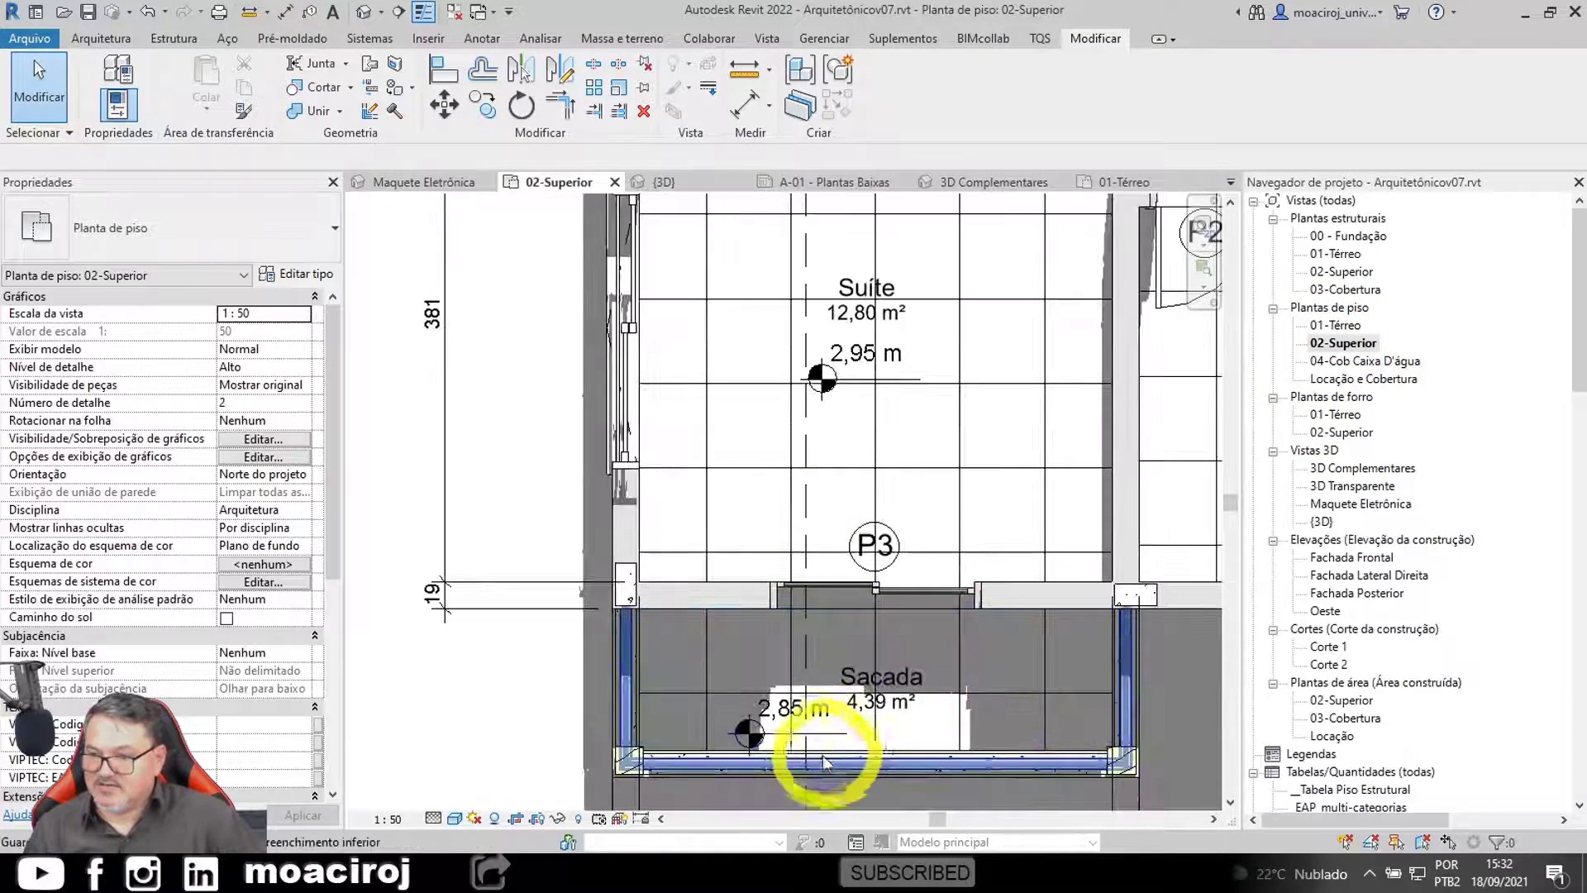
{"action": "middle_click_drag", "start_coordinate": [824, 752], "coordinate": [764, 597]}
{"action": "middle_click_drag", "start_coordinate": [784, 510], "coordinate": [636, 654]}
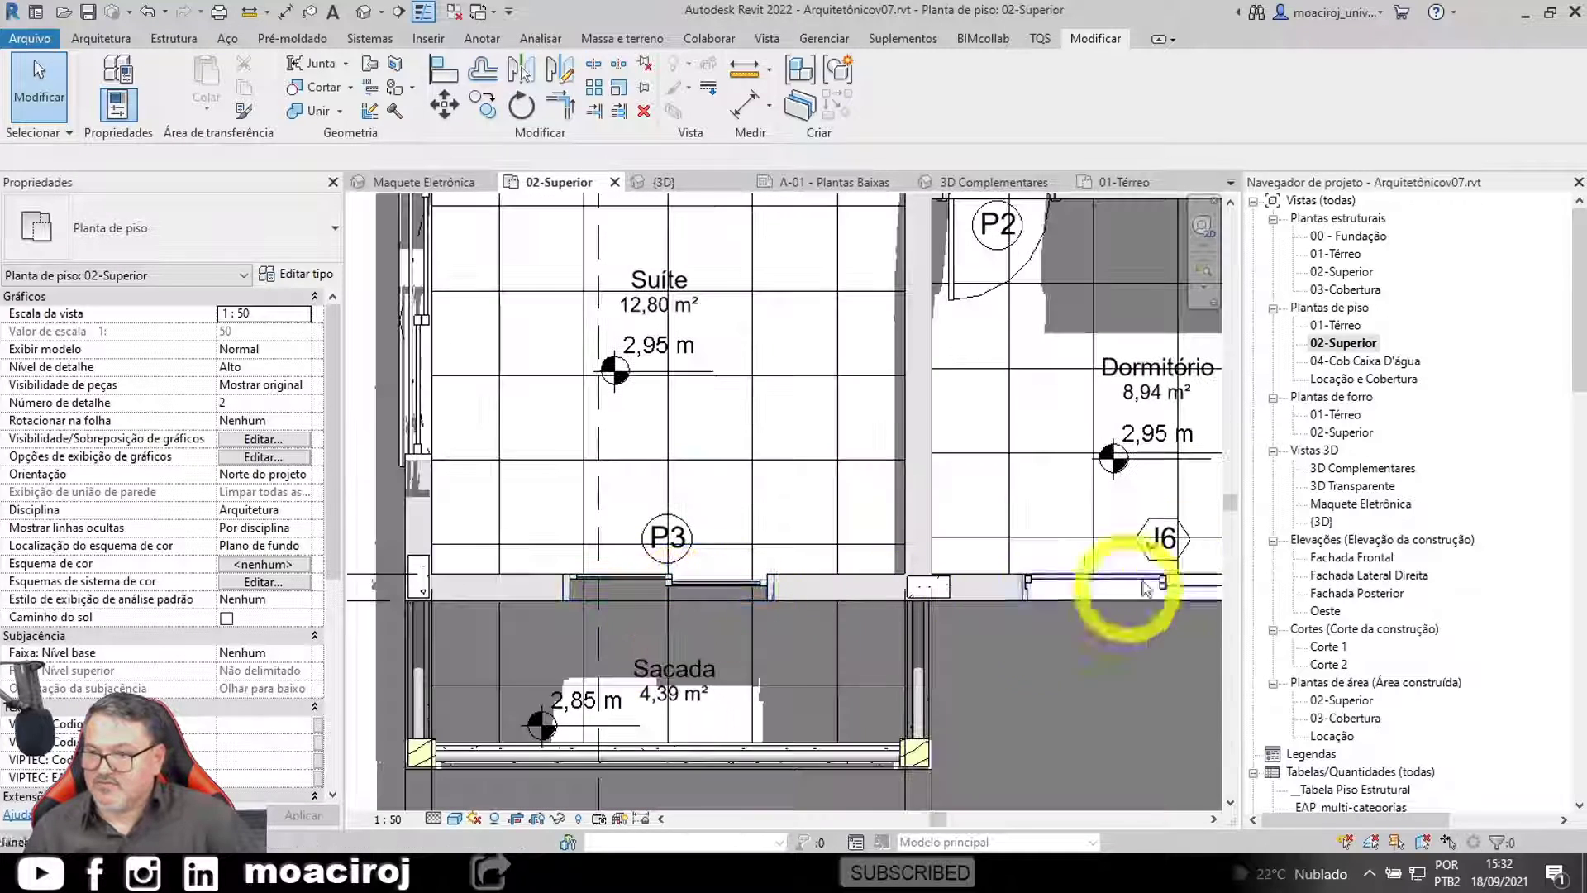
{"action": "left_click", "coordinate": [1161, 537]}
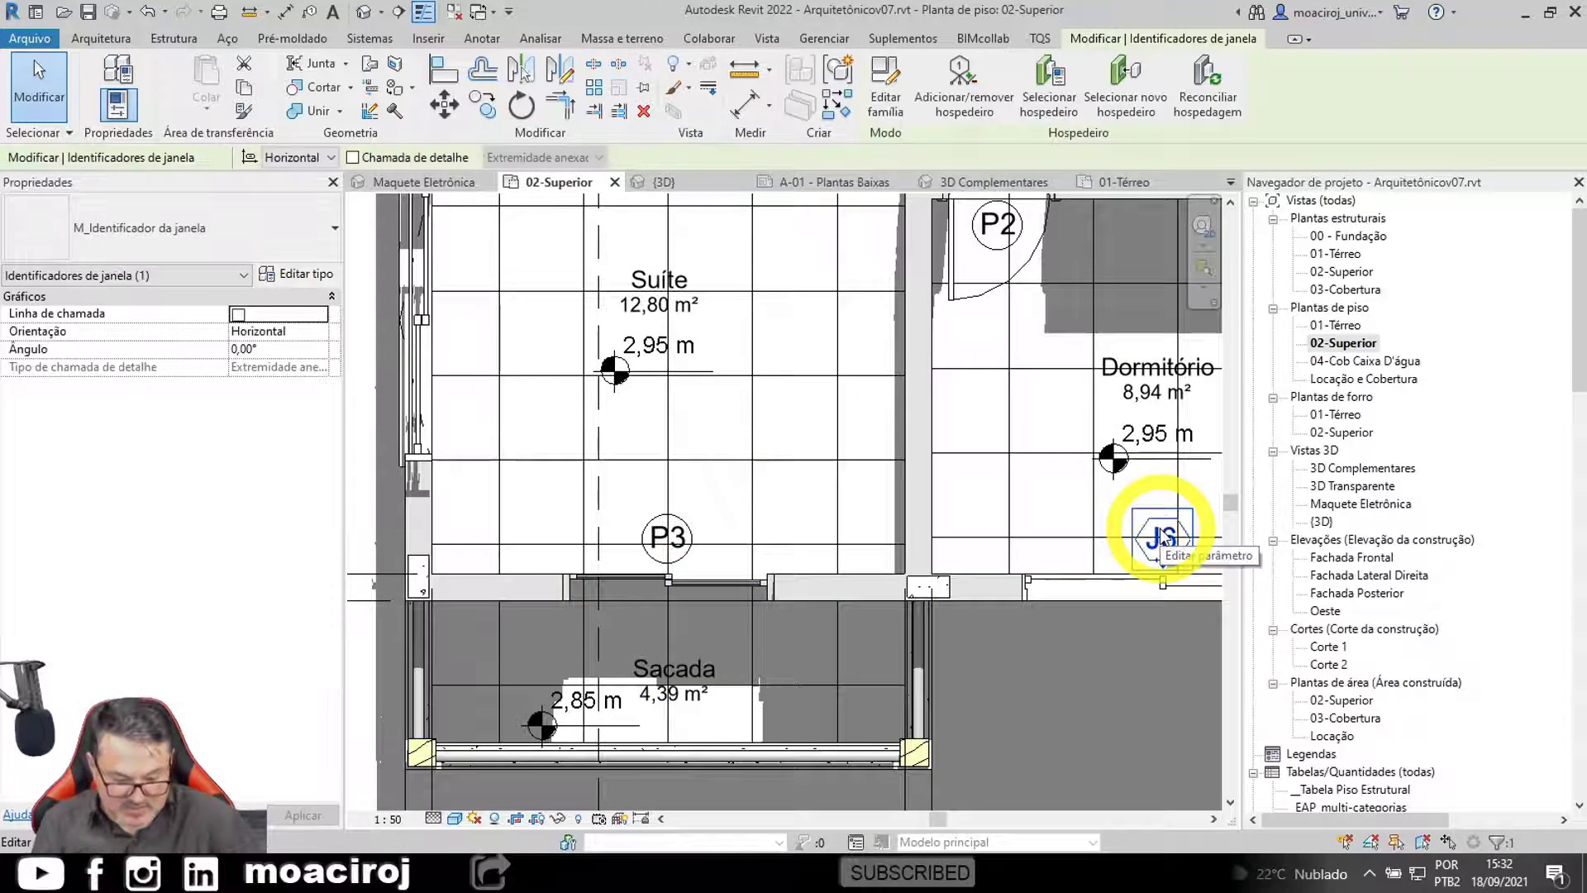
{"action": "key", "text": "c"}
{"action": "key", "text": "s"}
{"action": "middle_click_drag", "start_coordinate": [972, 474], "coordinate": [1089, 553]}
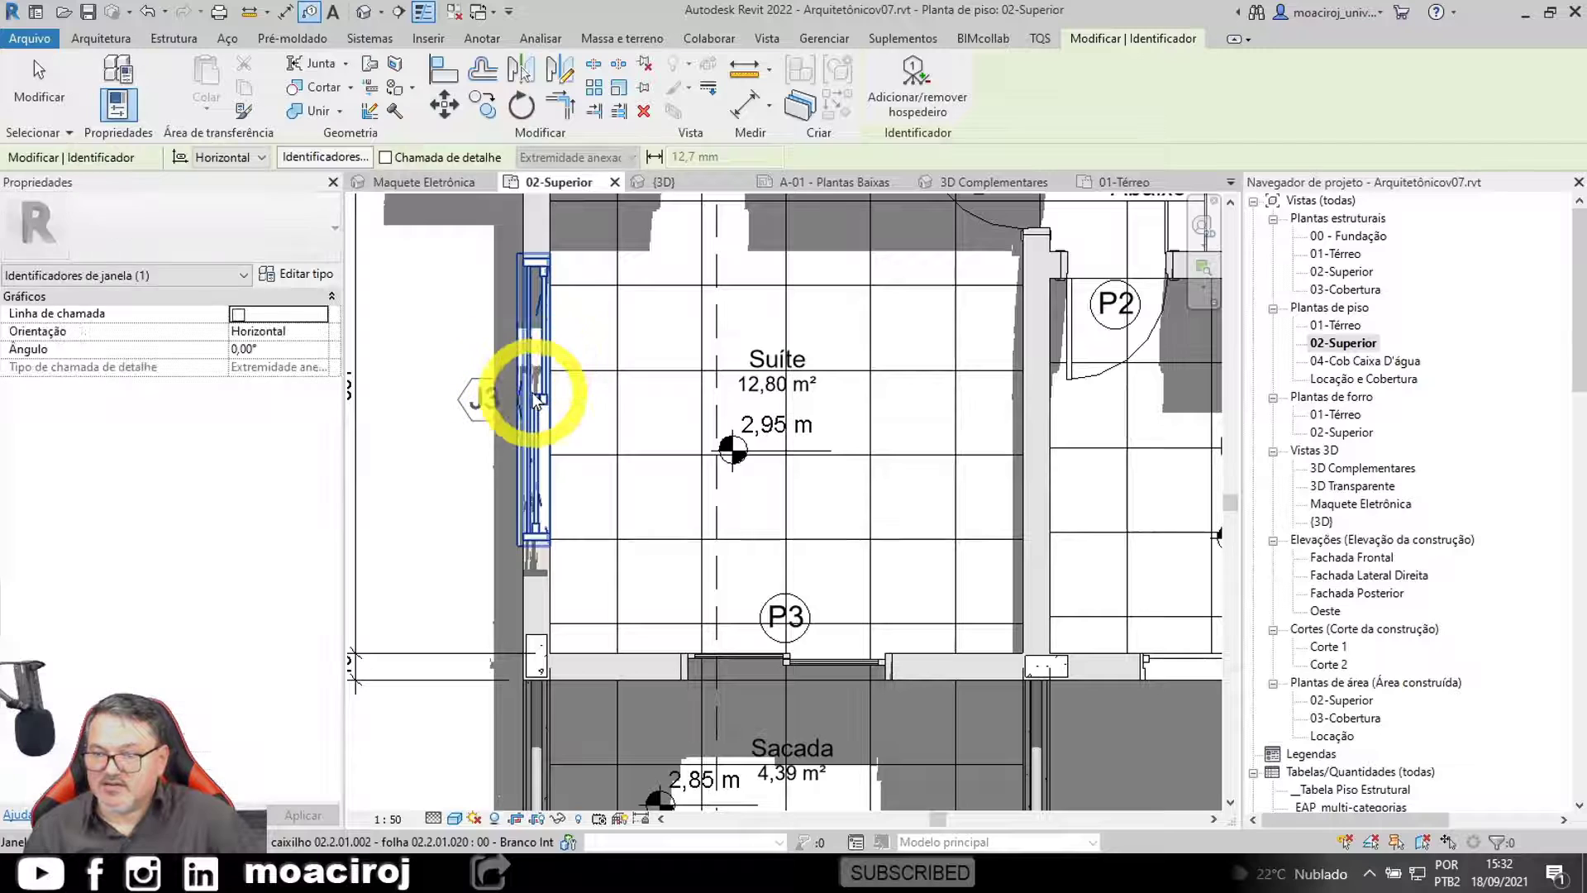
{"action": "left_click", "coordinate": [535, 400]}
{"action": "key", "text": "Escape"}
{"action": "key", "text": "Escape"}
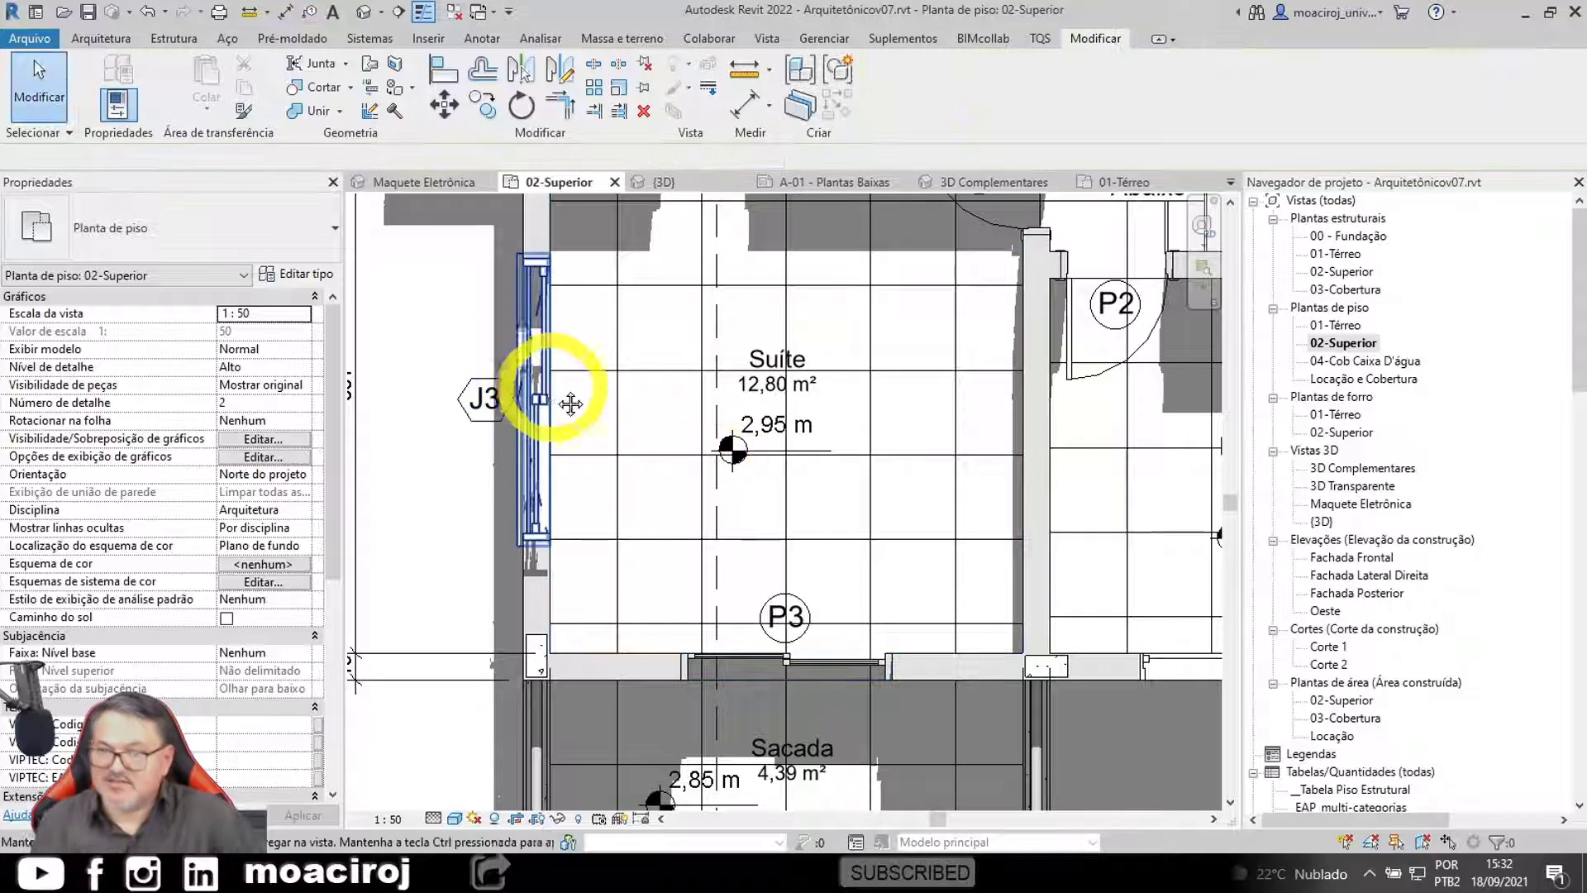
Step: Open the A-01 - Plantas Baixas sheet from the project's sheet list
{"action": "scroll", "coordinate": [1003, 443], "scroll_direction": "up", "scroll_amount": 3}
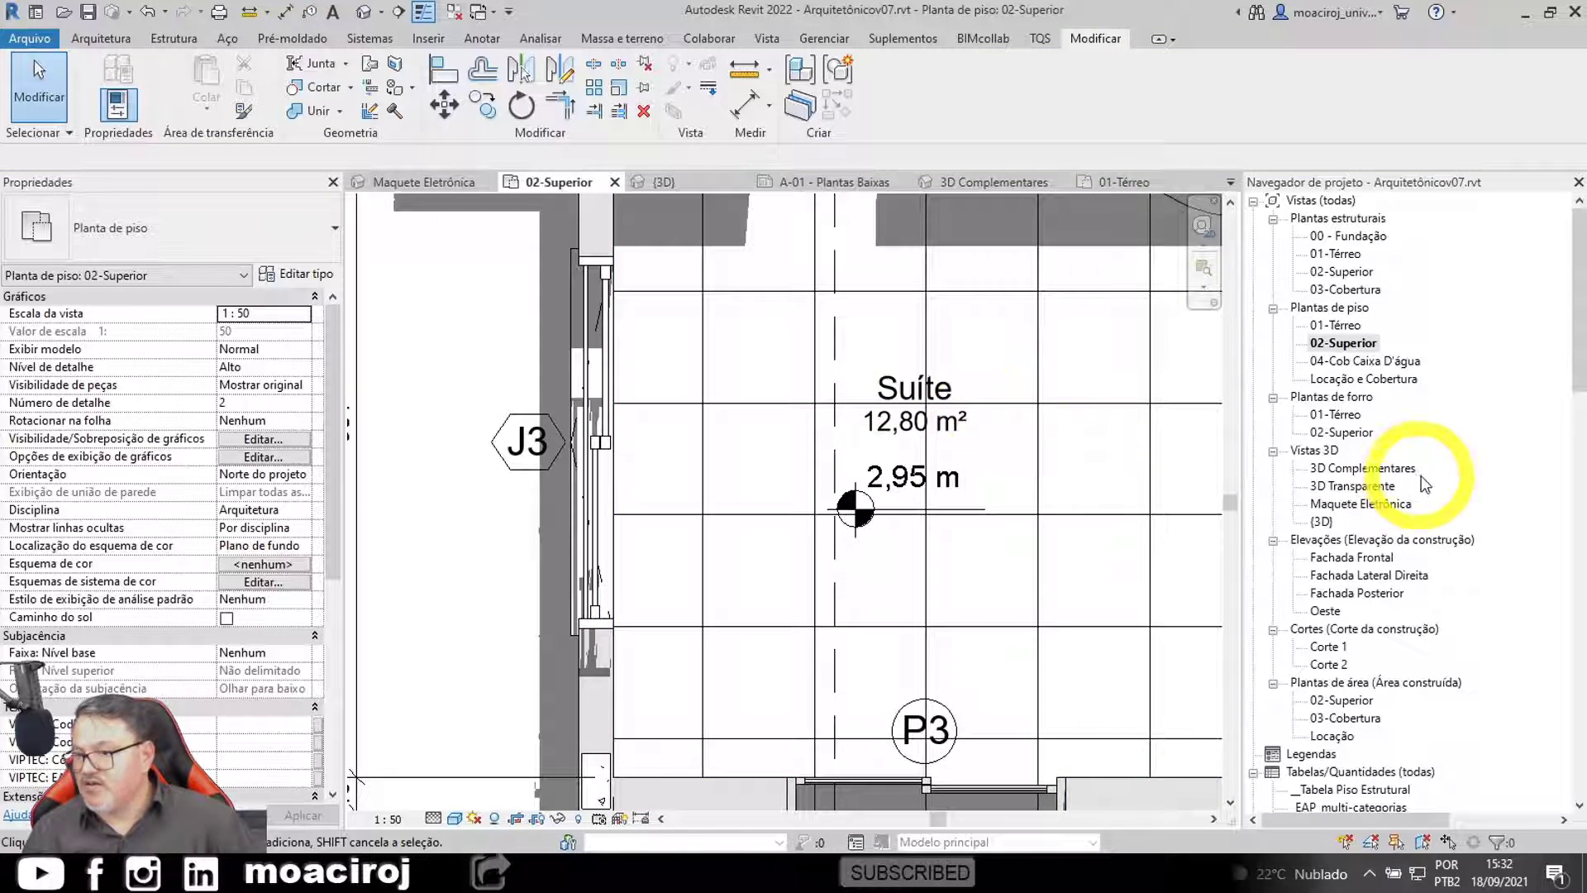
{"action": "scroll", "coordinate": [1397, 496], "scroll_direction": "down", "scroll_amount": 3}
{"action": "scroll", "coordinate": [881, 442], "scroll_direction": "down", "scroll_amount": 3}
{"action": "scroll", "coordinate": [880, 443], "scroll_direction": "down", "scroll_amount": 1}
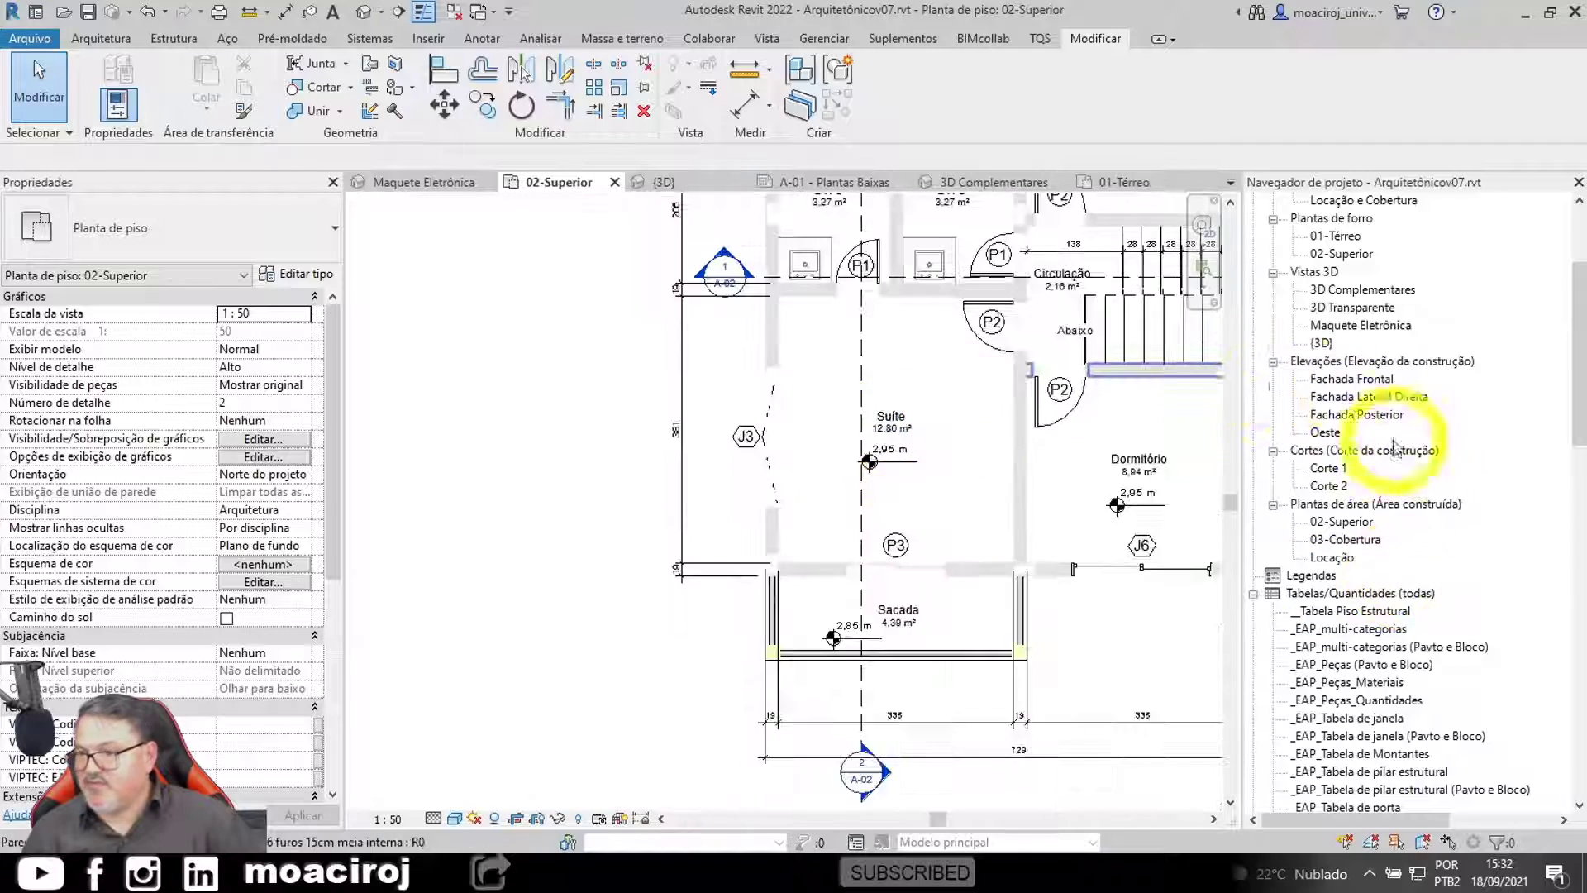
{"action": "scroll", "coordinate": [1422, 529], "scroll_direction": "down", "scroll_amount": 5}
{"action": "scroll", "coordinate": [1422, 539], "scroll_direction": "down", "scroll_amount": 3}
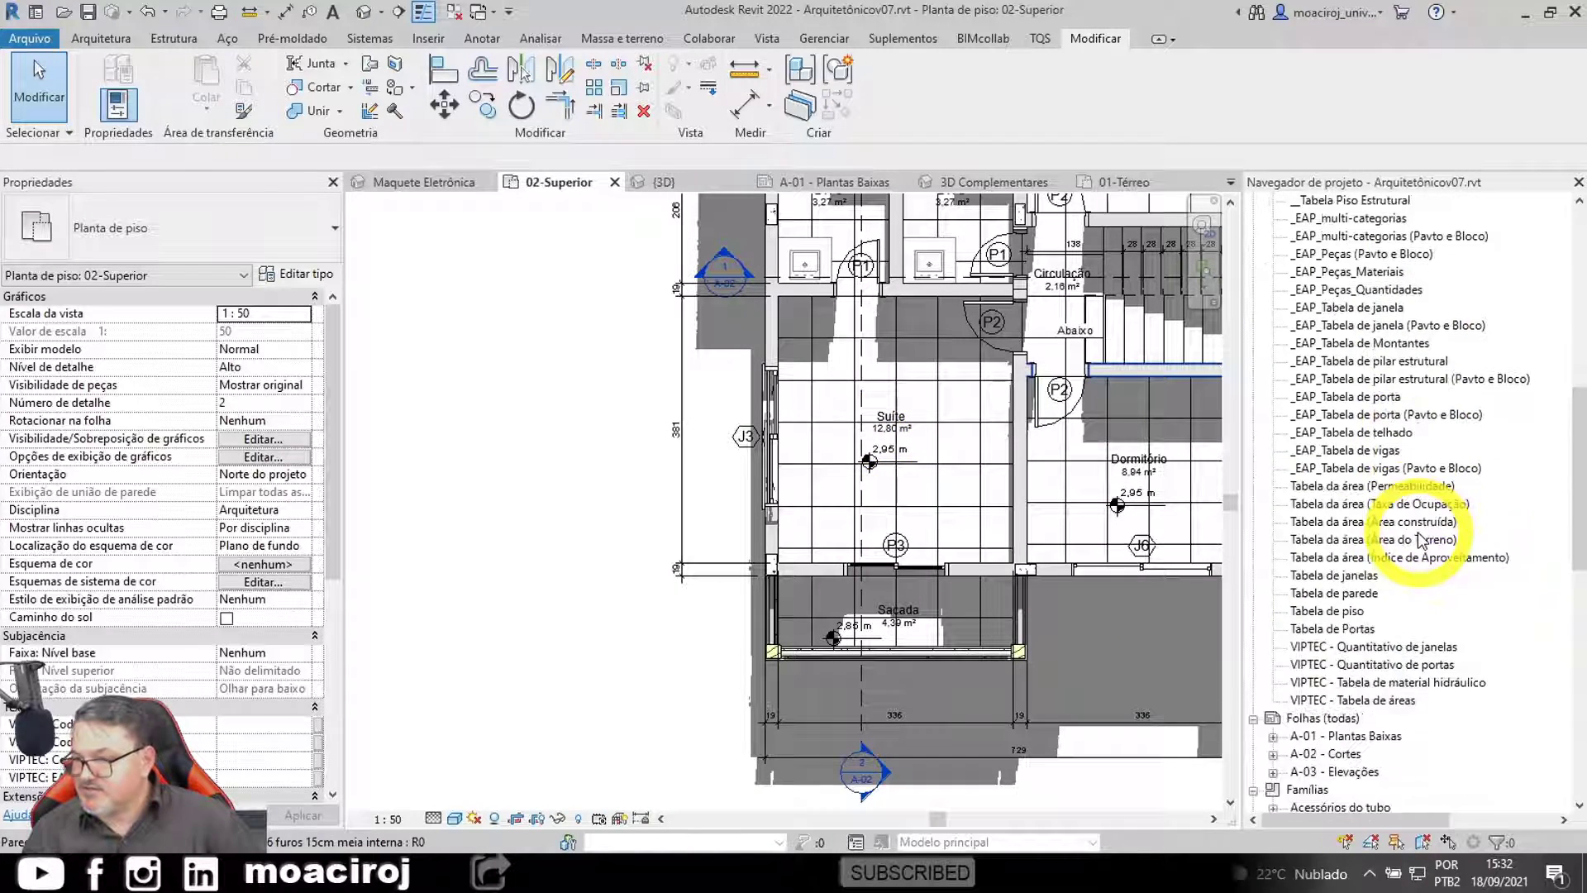
{"action": "scroll", "coordinate": [1421, 700], "scroll_direction": "down", "scroll_amount": 1}
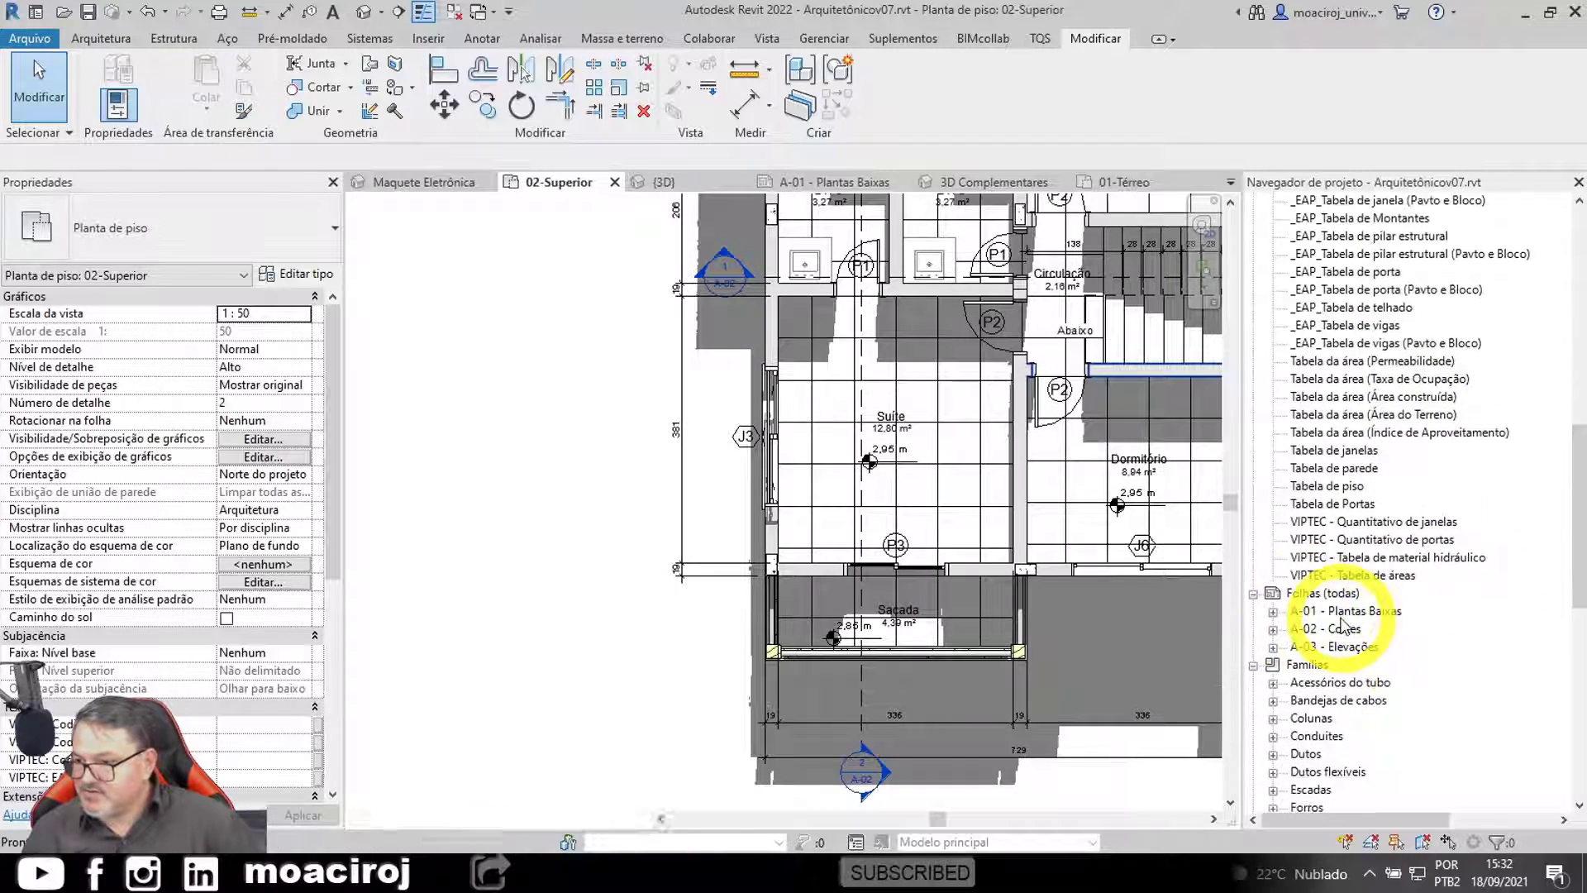
{"action": "double_click", "coordinate": [1331, 611]}
Step: Examine the Tabela de janelas on the sheet, checking references, quantities, descriptions and dimensions of the Weiku windows
{"action": "scroll", "coordinate": [472, 310], "scroll_direction": "up", "scroll_amount": 4}
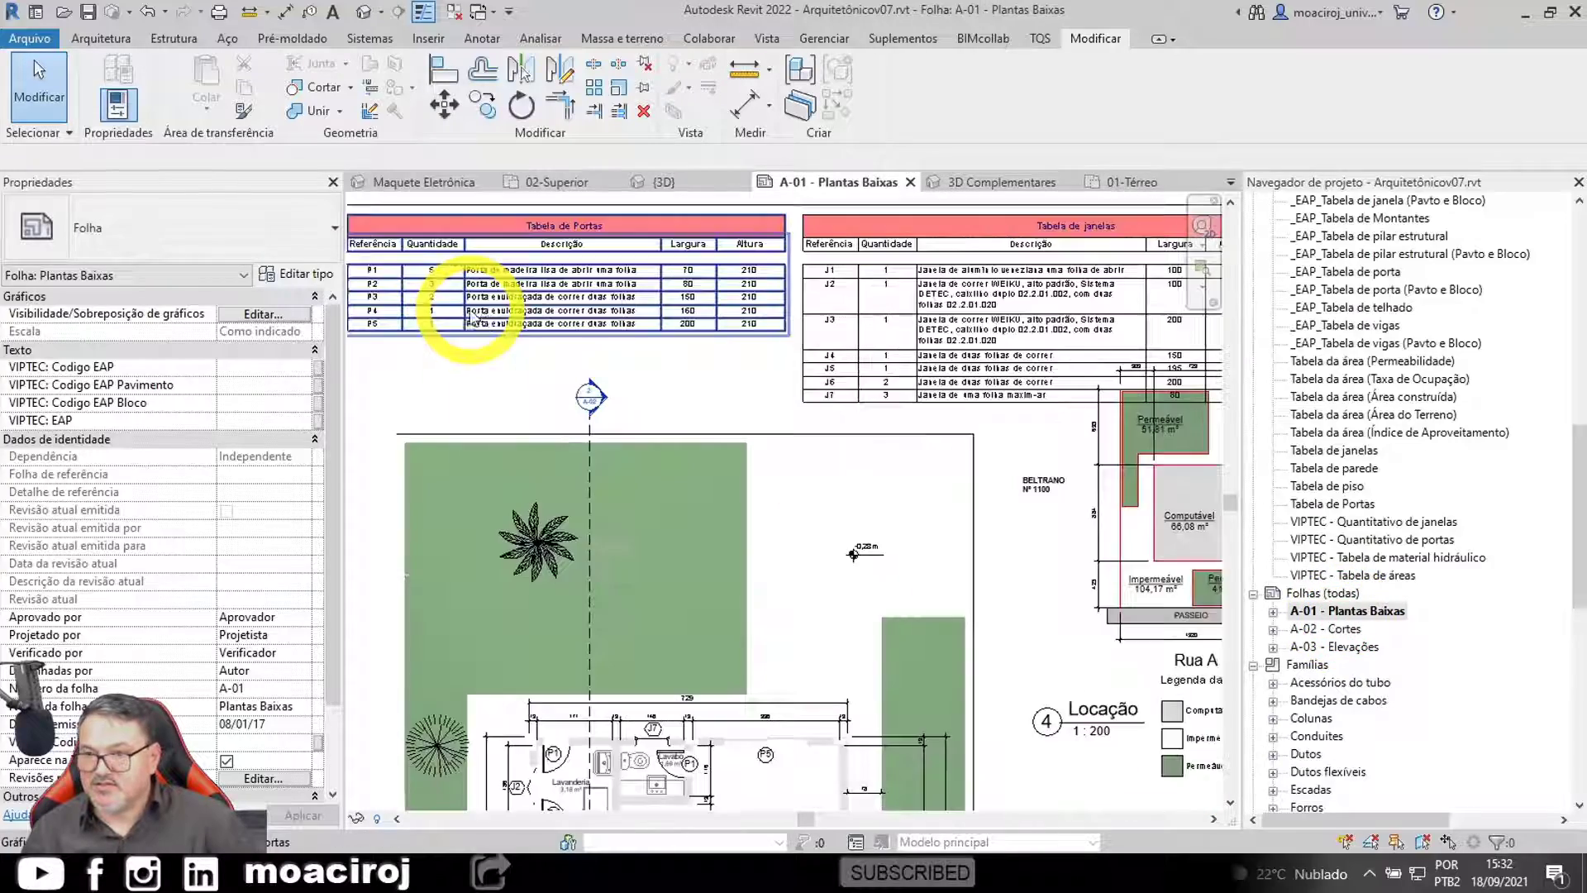
{"action": "scroll", "coordinate": [1170, 331], "scroll_direction": "up", "scroll_amount": 2}
{"action": "scroll", "coordinate": [1170, 347], "scroll_direction": "up", "scroll_amount": 2}
{"action": "scroll", "coordinate": [822, 353], "scroll_direction": "up", "scroll_amount": 2}
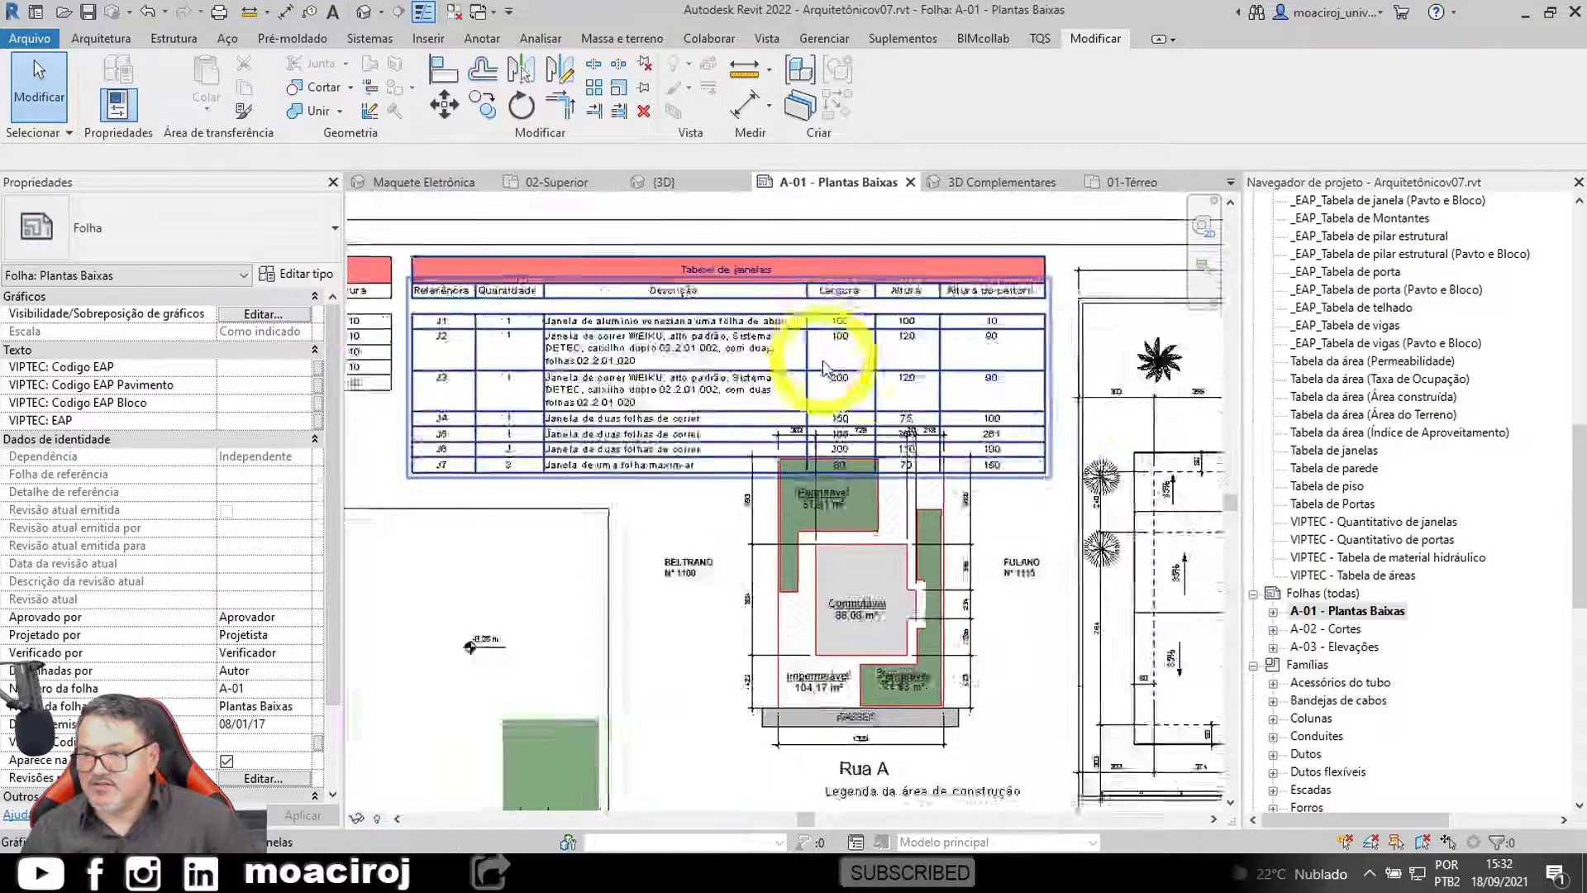
{"action": "scroll", "coordinate": [1074, 620], "scroll_direction": "up", "scroll_amount": 2}
{"action": "middle_click_drag", "start_coordinate": [1137, 602], "coordinate": [1235, 592]}
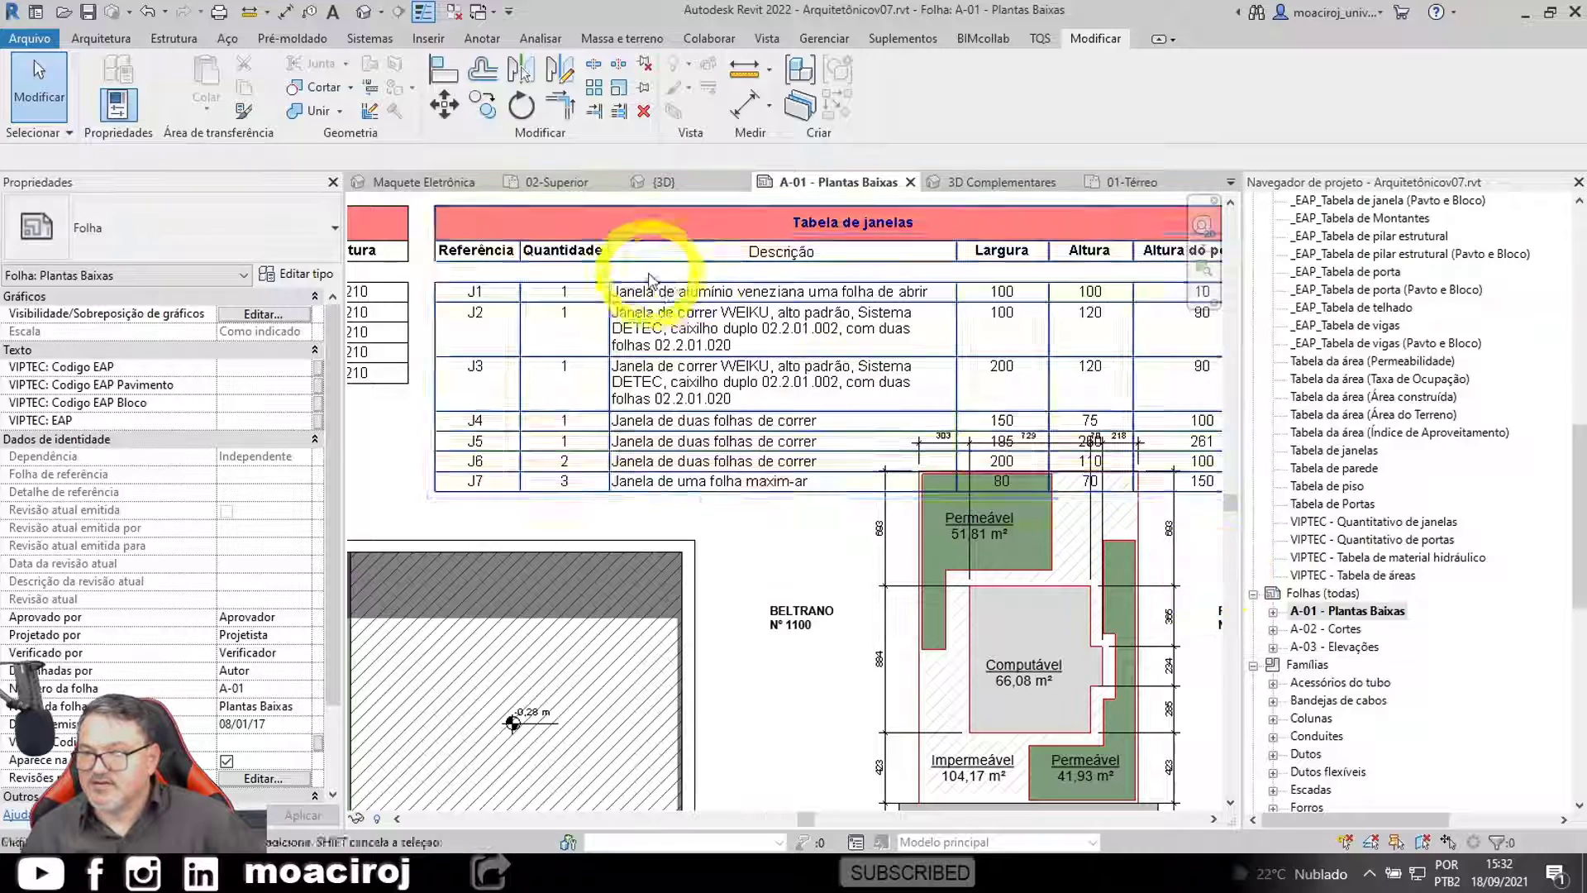
{"action": "middle_click_drag", "start_coordinate": [648, 290], "coordinate": [598, 282]}
{"action": "scroll", "coordinate": [653, 359], "scroll_direction": "up", "scroll_amount": 2}
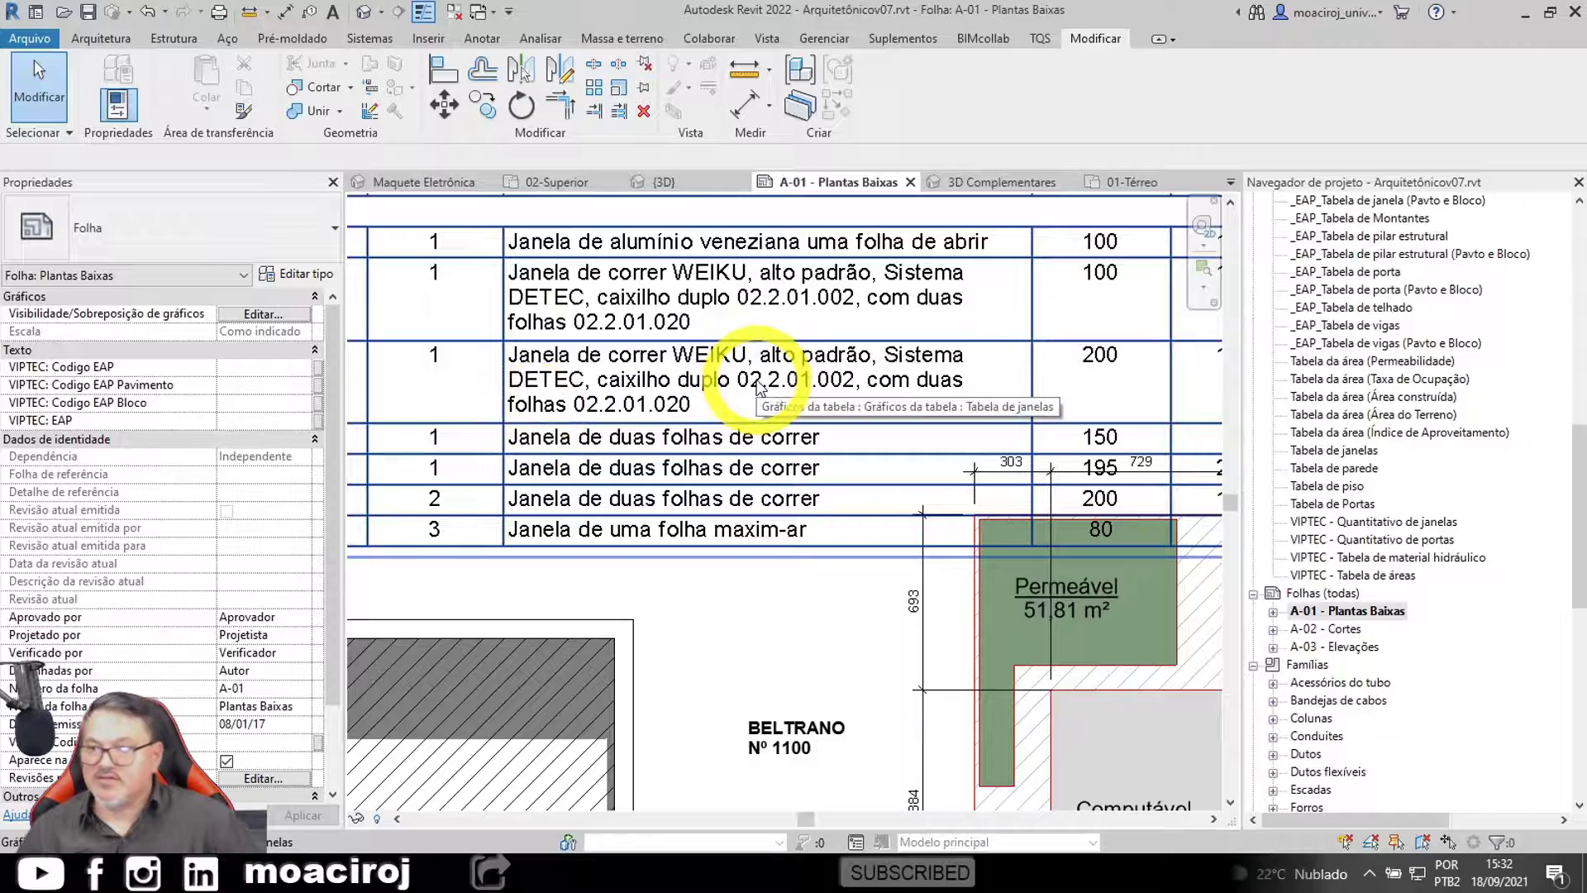
{"action": "scroll", "coordinate": [678, 411], "scroll_direction": "down", "scroll_amount": 2}
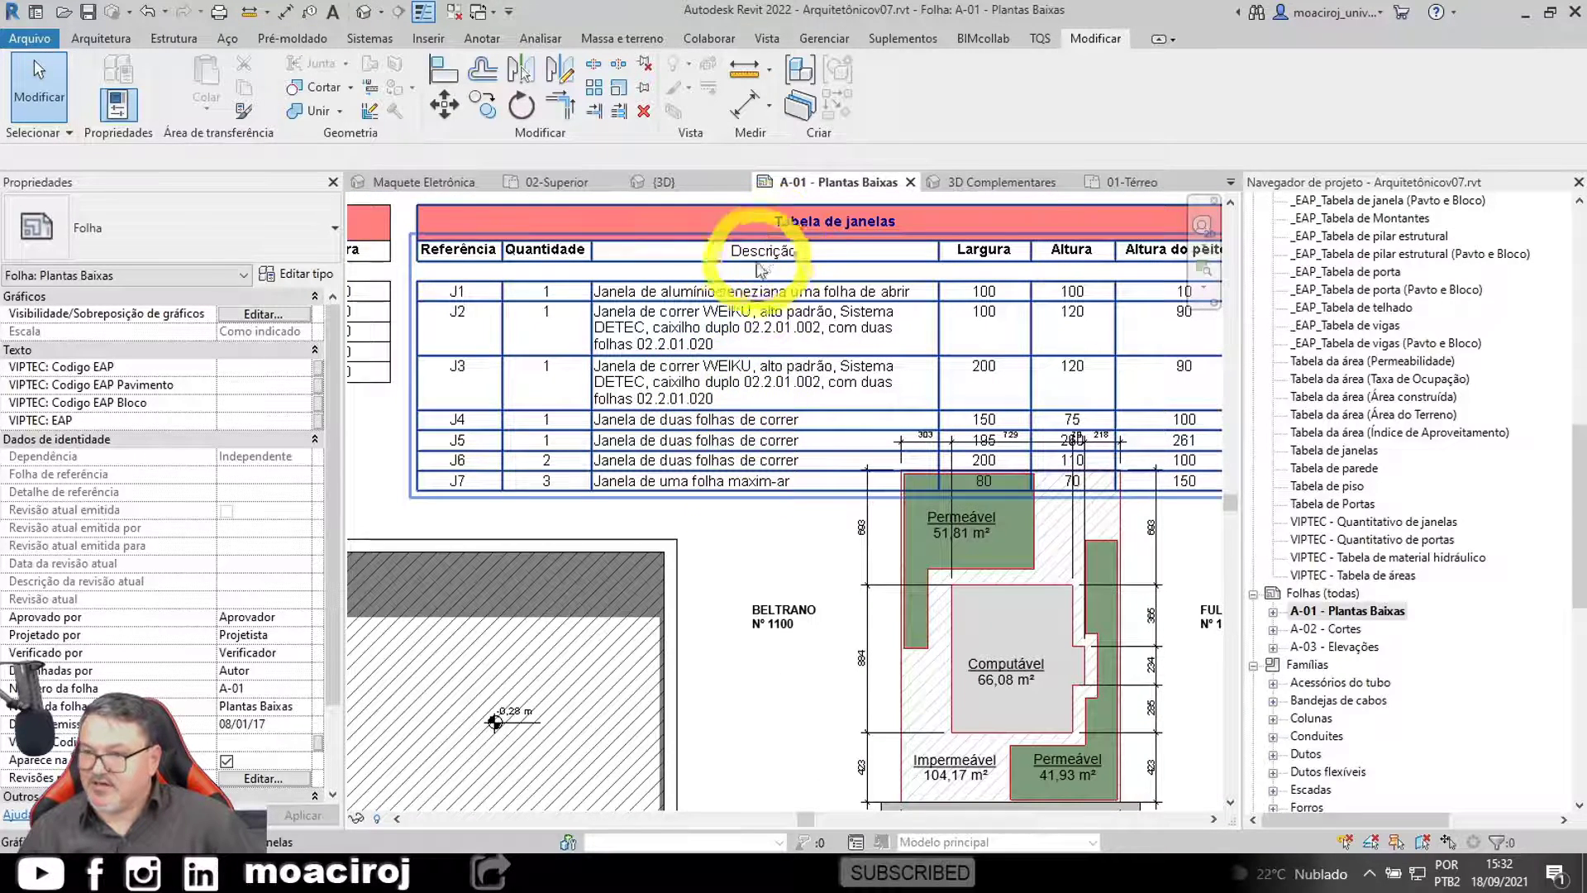
{"action": "scroll", "coordinate": [709, 389], "scroll_direction": "down", "scroll_amount": 1}
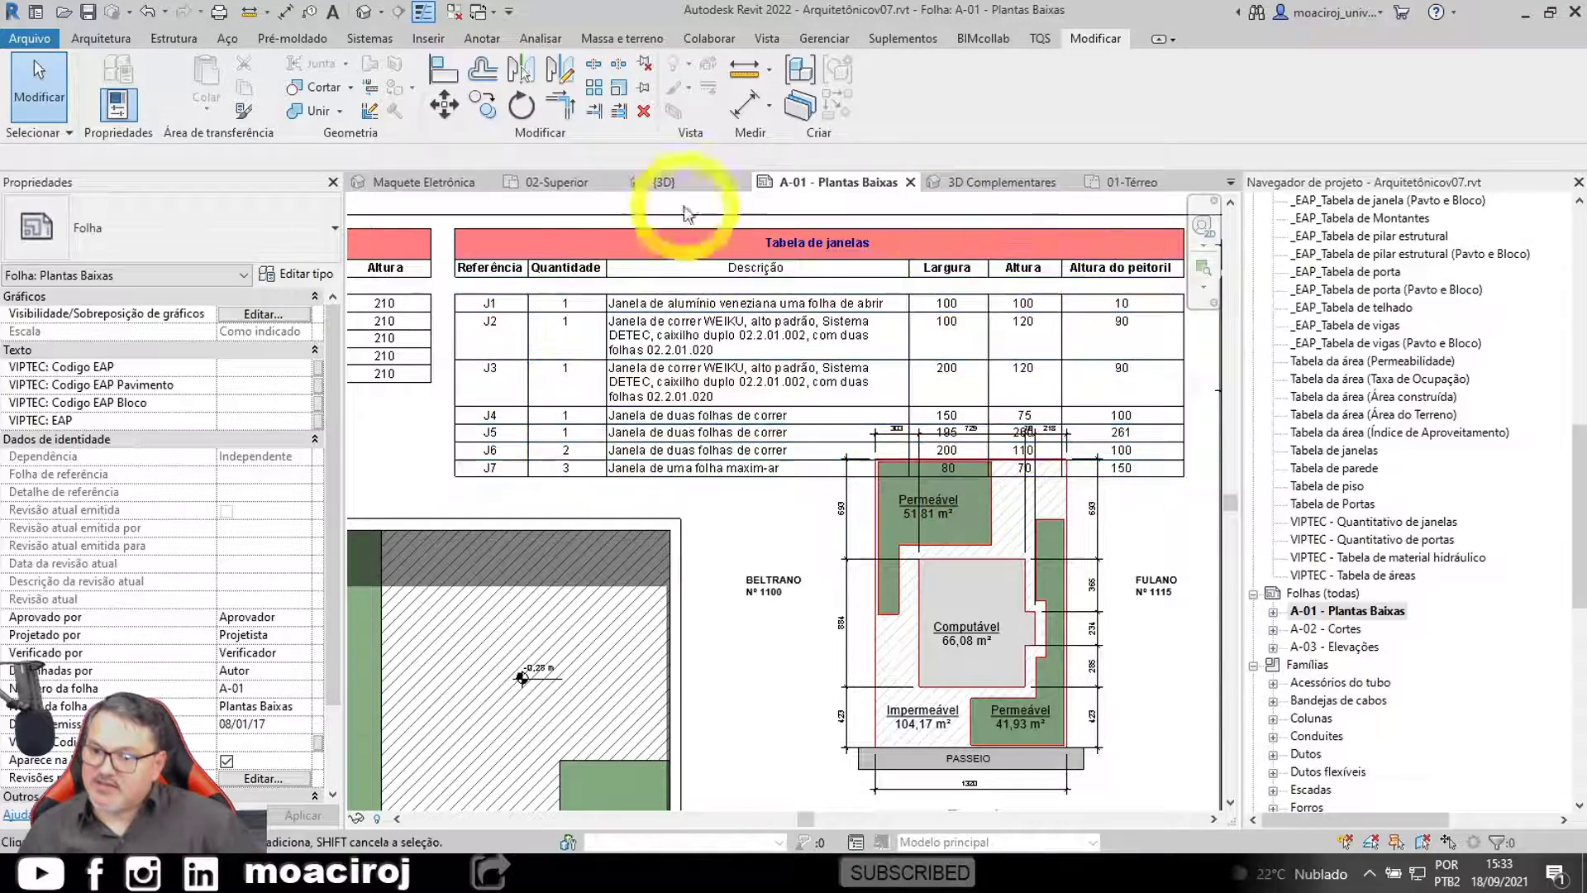
{"action": "scroll", "coordinate": [939, 447], "scroll_direction": "down", "scroll_amount": 3}
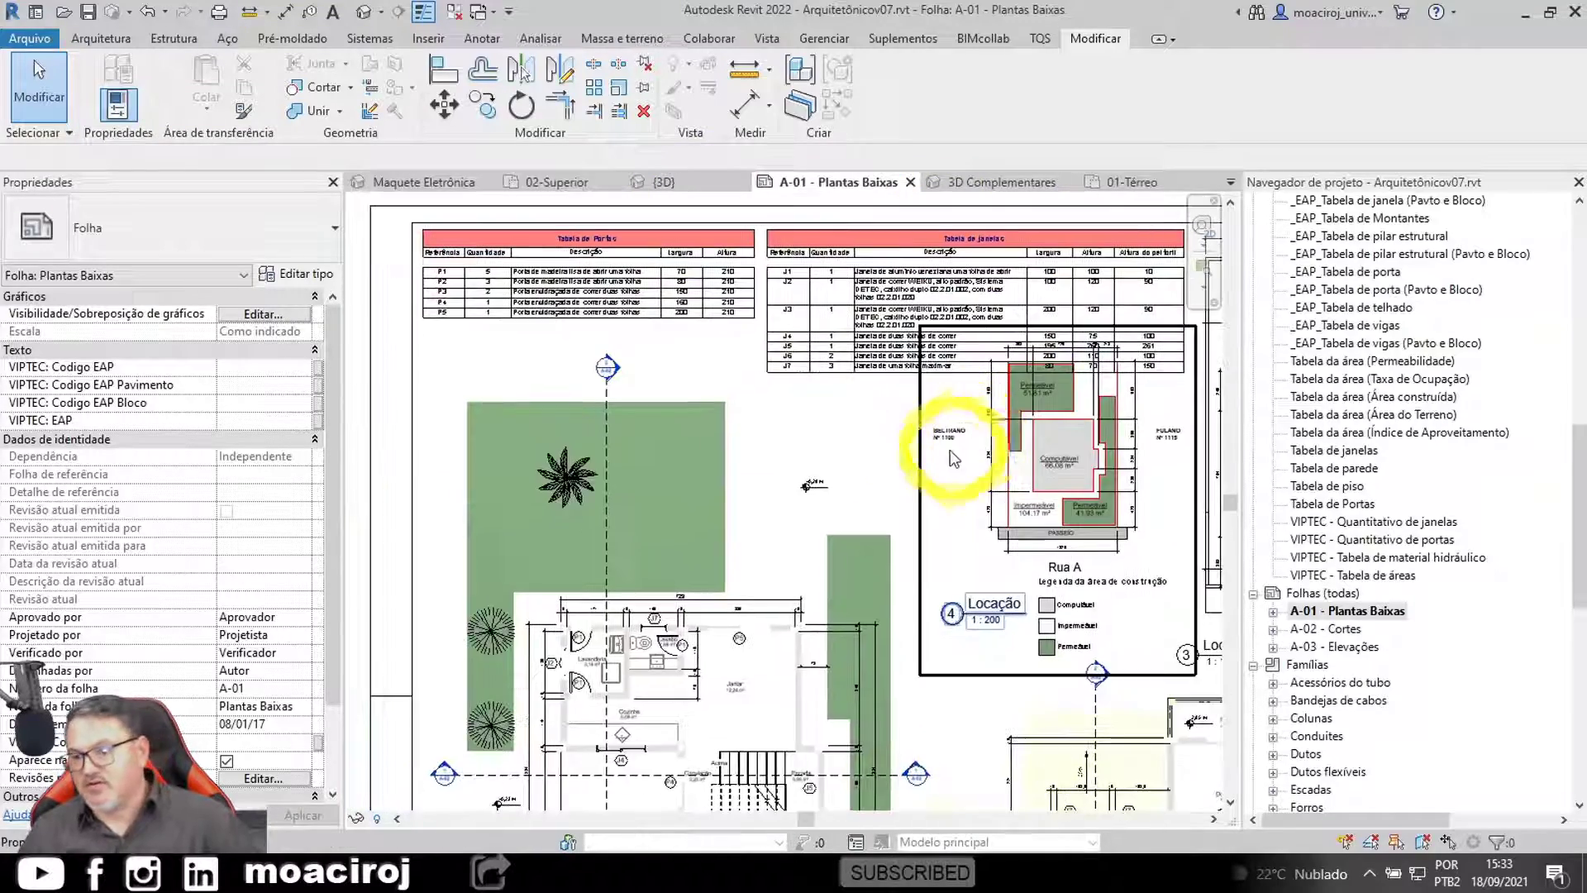
Step: Inspect the 01-Térreo and 02-Superior plans on the sheet, comparing the windows shown around the Garagem and Suíte
{"action": "middle_click_drag", "start_coordinate": [940, 449], "coordinate": [837, 385]}
{"action": "scroll", "coordinate": [838, 385], "scroll_direction": "down", "scroll_amount": 3}
{"action": "middle_click_drag", "start_coordinate": [850, 454], "coordinate": [757, 448]}
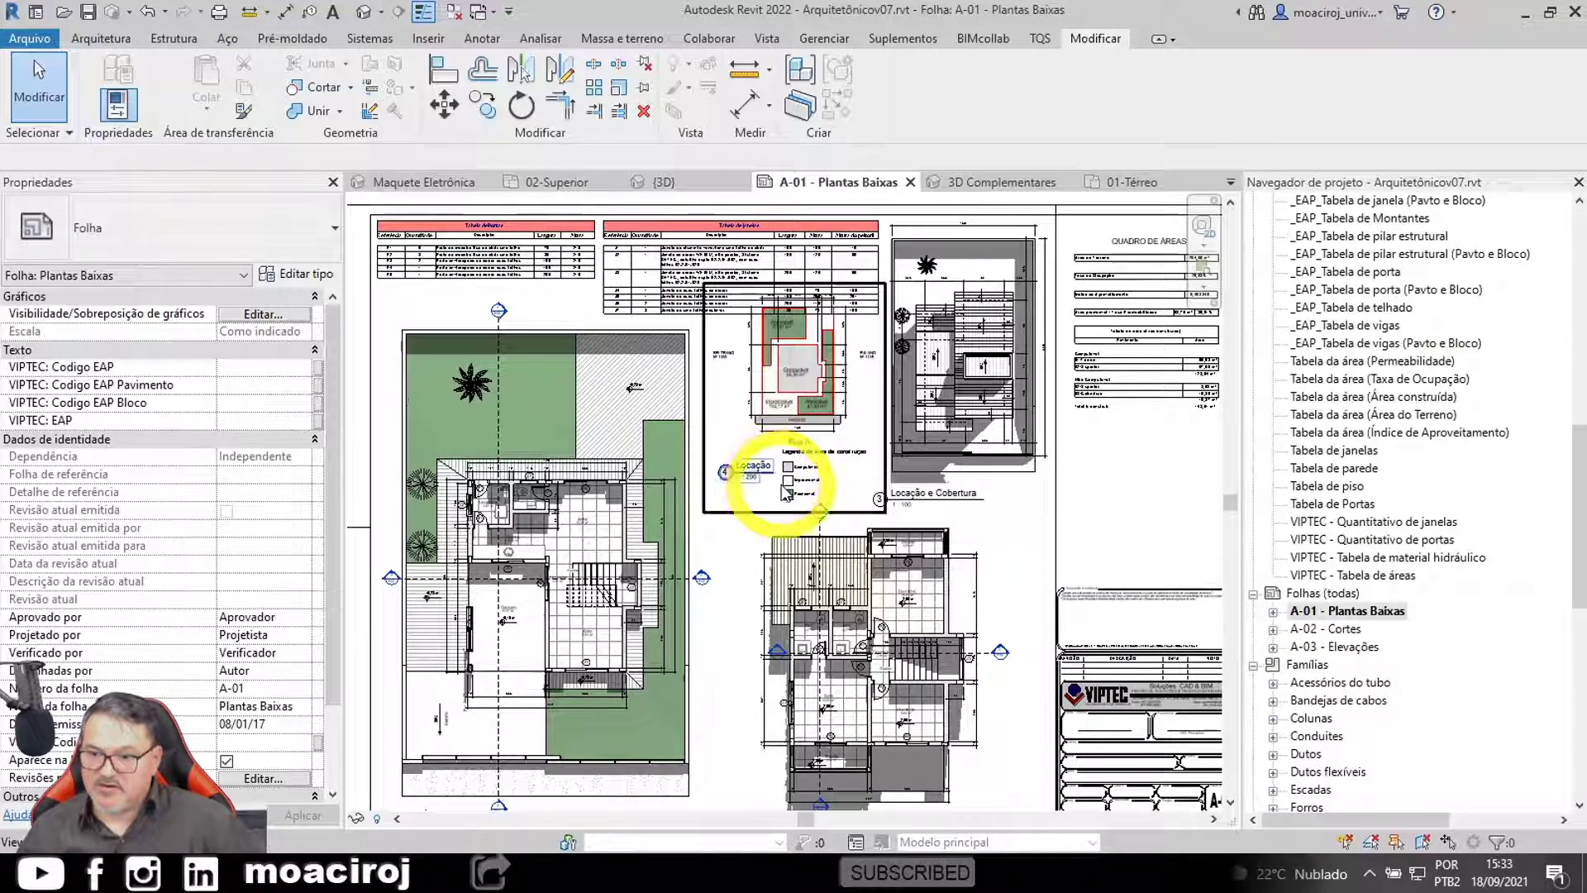
{"action": "middle_click_drag", "start_coordinate": [419, 567], "coordinate": [478, 454]}
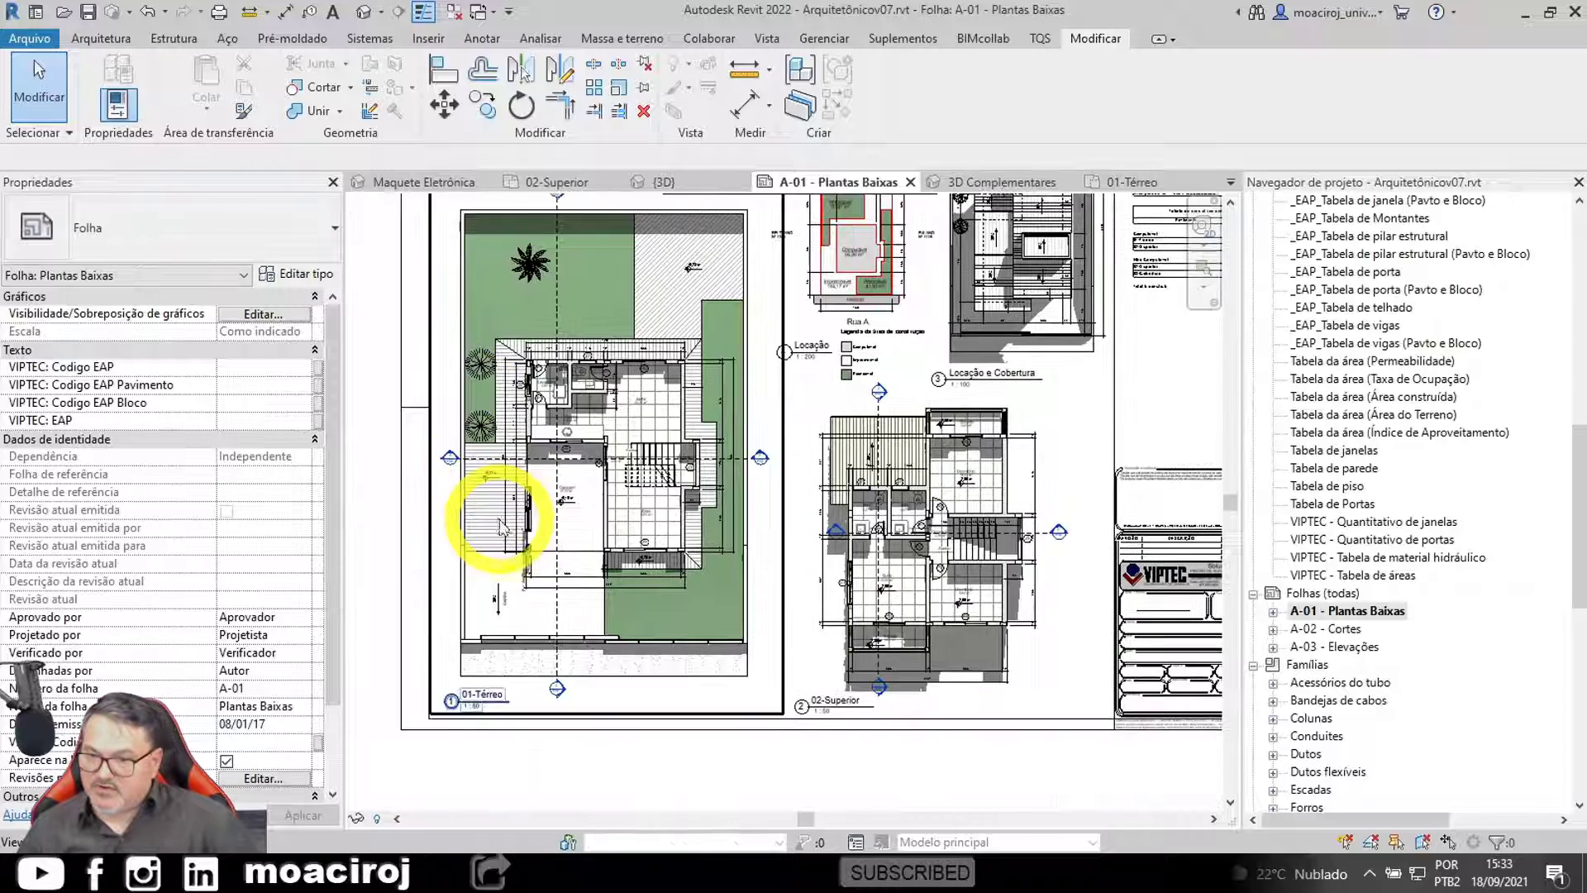
{"action": "scroll", "coordinate": [500, 527], "scroll_direction": "up", "scroll_amount": 5}
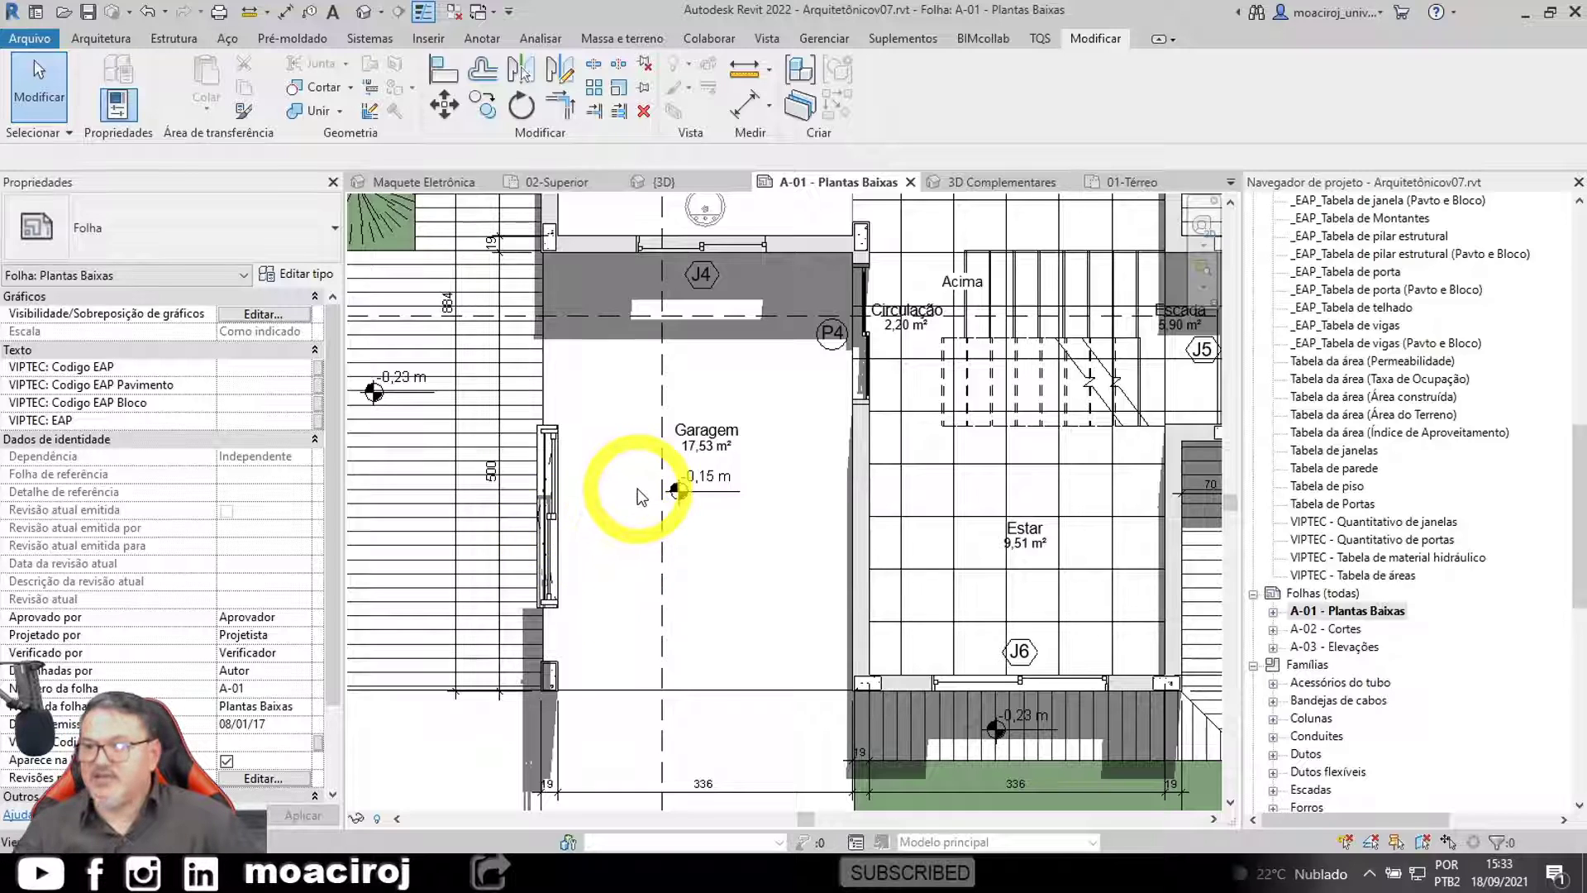
{"action": "scroll", "coordinate": [629, 538], "scroll_direction": "down", "scroll_amount": 3}
{"action": "middle_click_drag", "start_coordinate": [673, 478], "coordinate": [464, 502]}
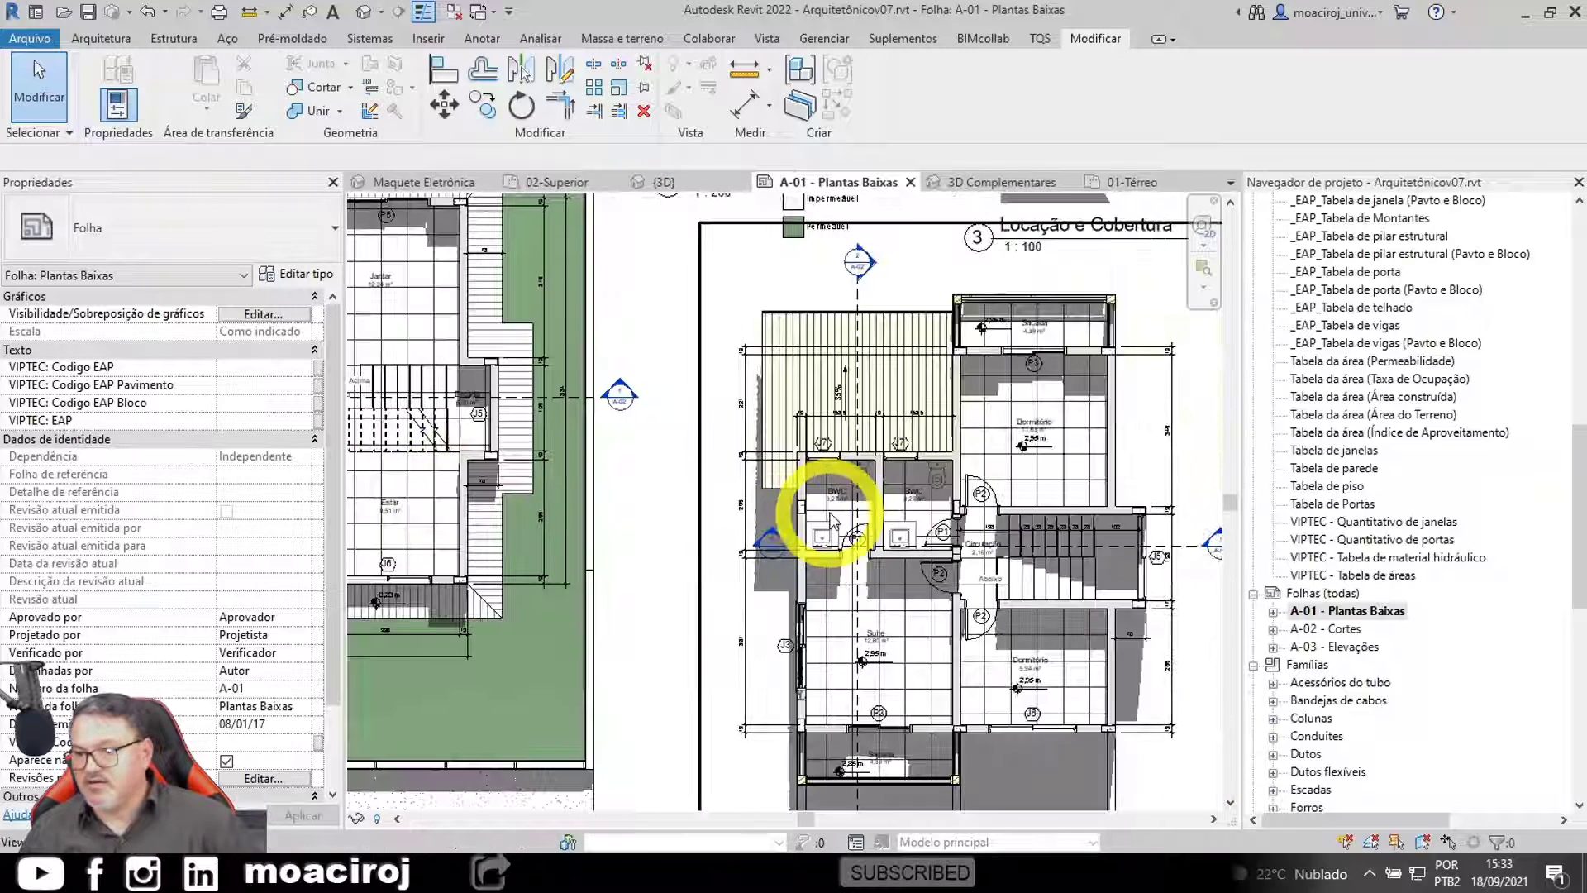
{"action": "middle_click_drag", "start_coordinate": [855, 539], "coordinate": [843, 531]}
{"action": "middle_click_drag", "start_coordinate": [709, 637], "coordinate": [1191, 595]}
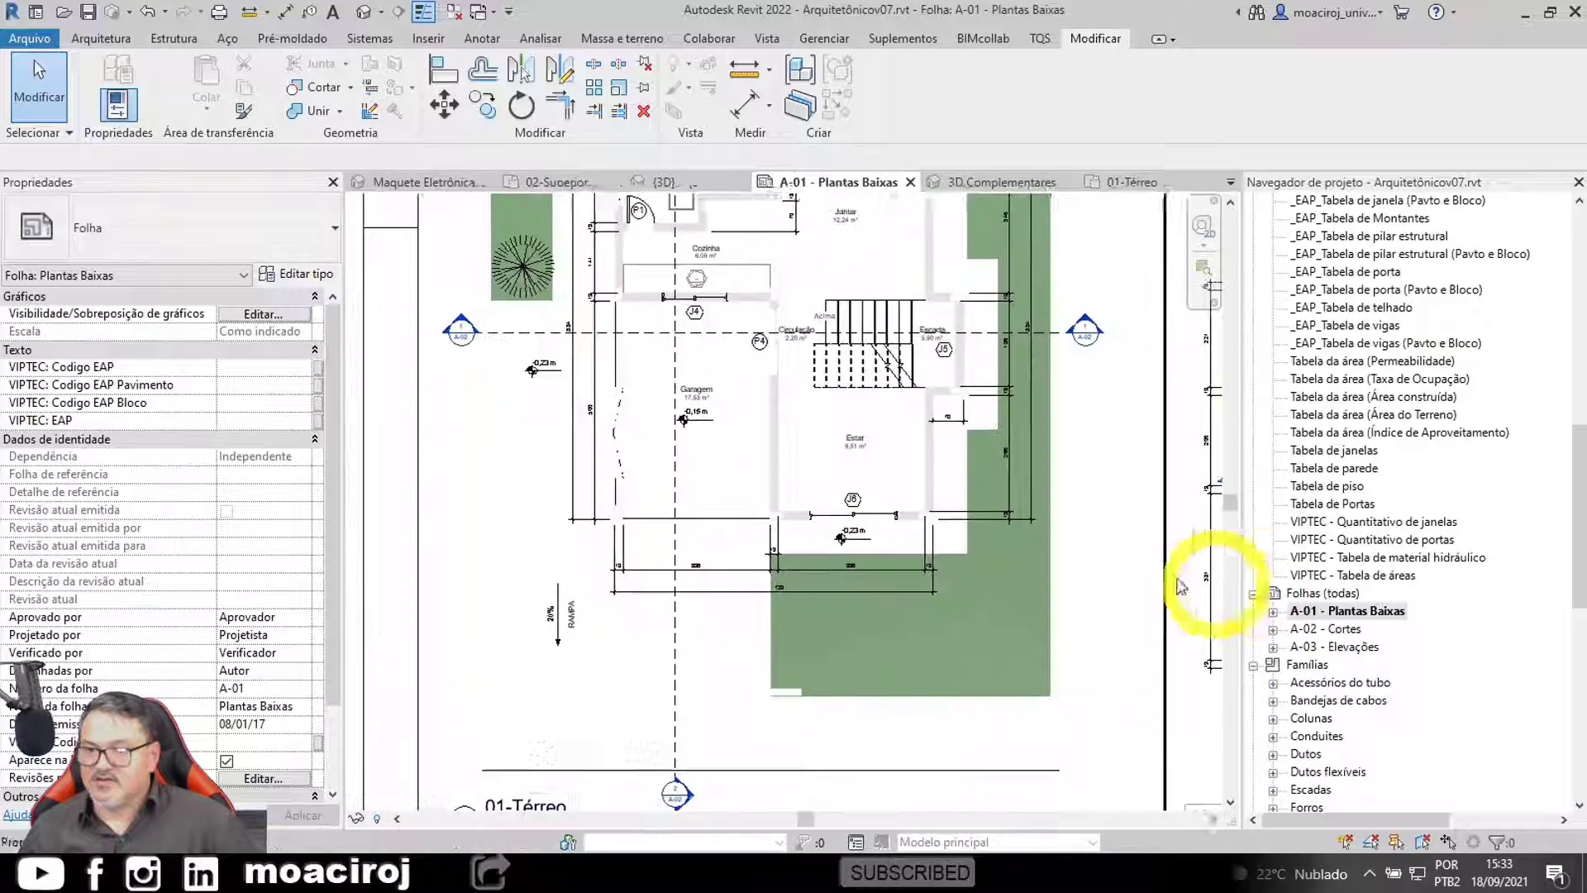
Step: Activate the 01-Térreo view on the sheet, set its view range top offset to 300, and deactivate the view
{"action": "scroll", "coordinate": [612, 467], "scroll_direction": "up", "scroll_amount": 2}
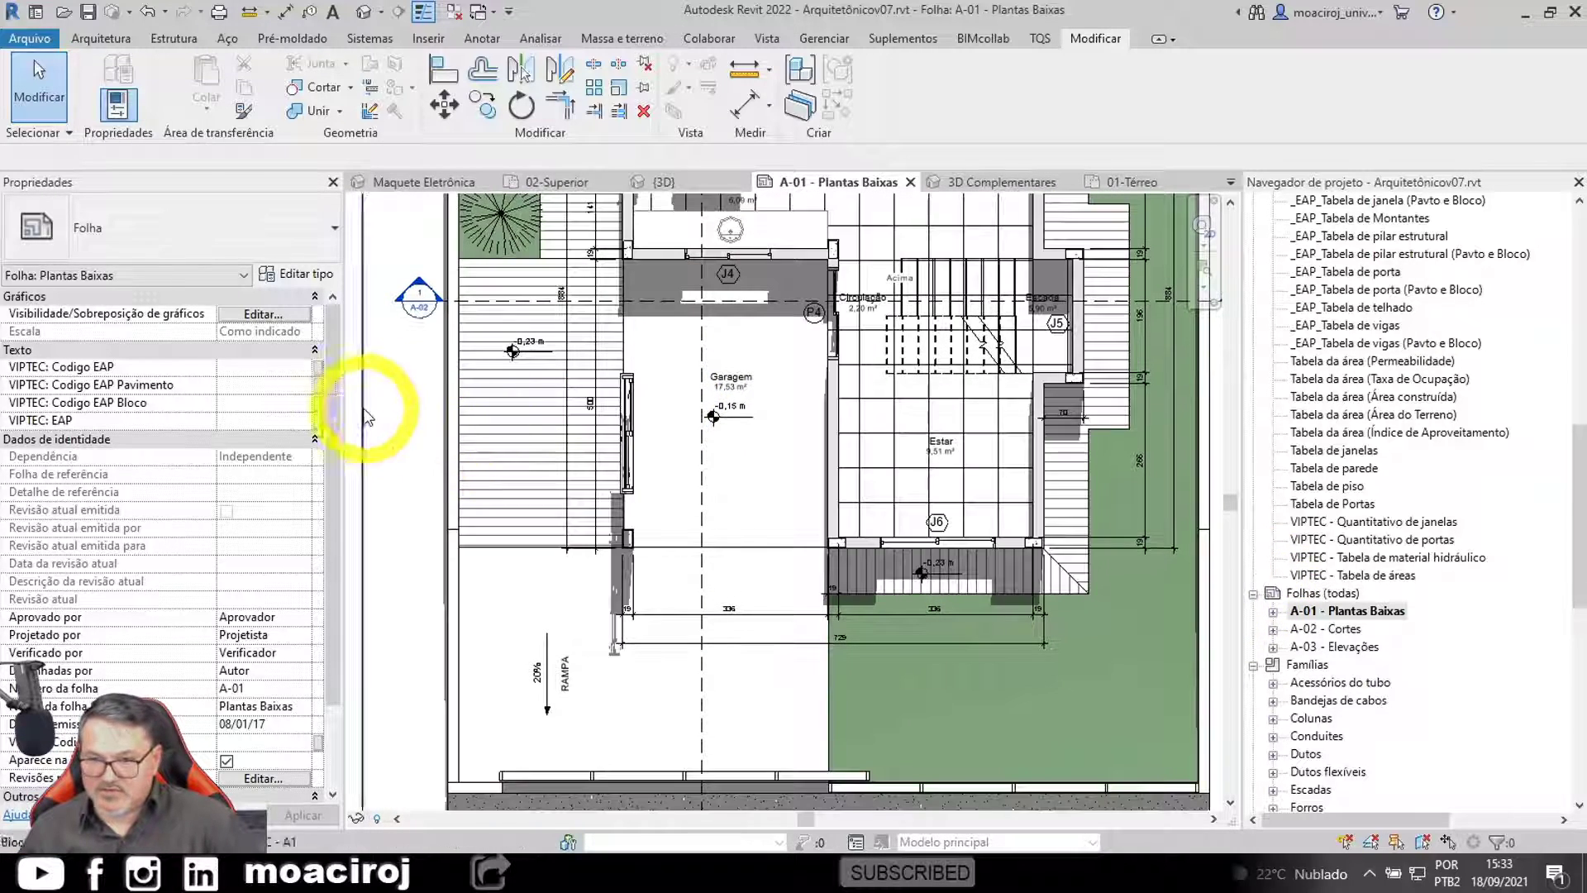
{"action": "left_click_drag", "start_coordinate": [335, 408], "coordinate": [345, 616]}
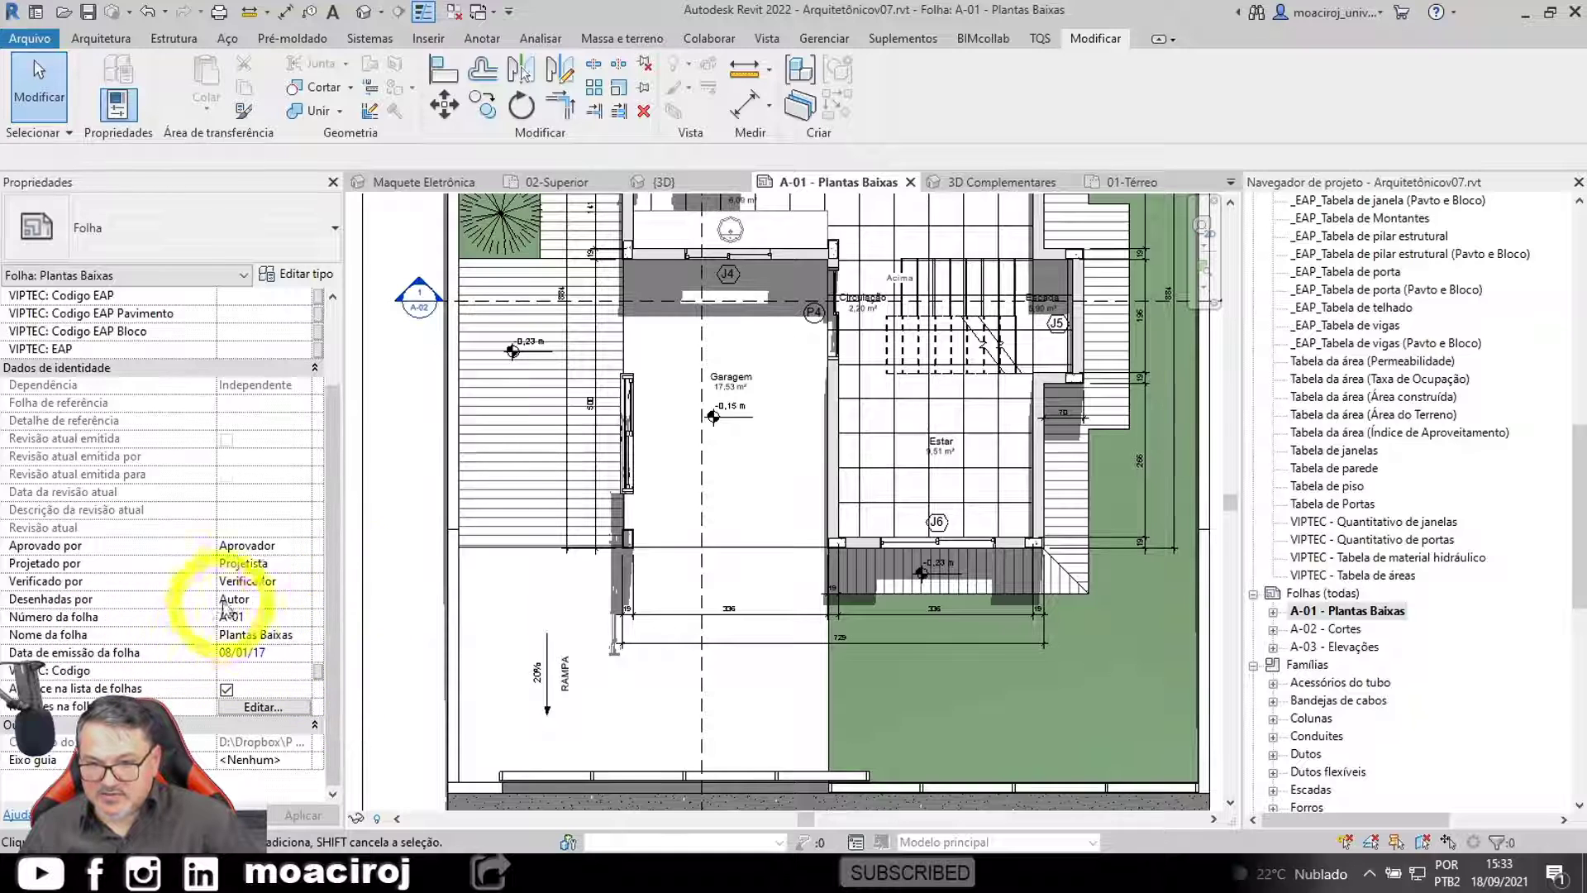
{"action": "scroll", "coordinate": [265, 447], "scroll_direction": "up", "scroll_amount": 2}
{"action": "scroll", "coordinate": [281, 496], "scroll_direction": "down", "scroll_amount": 2}
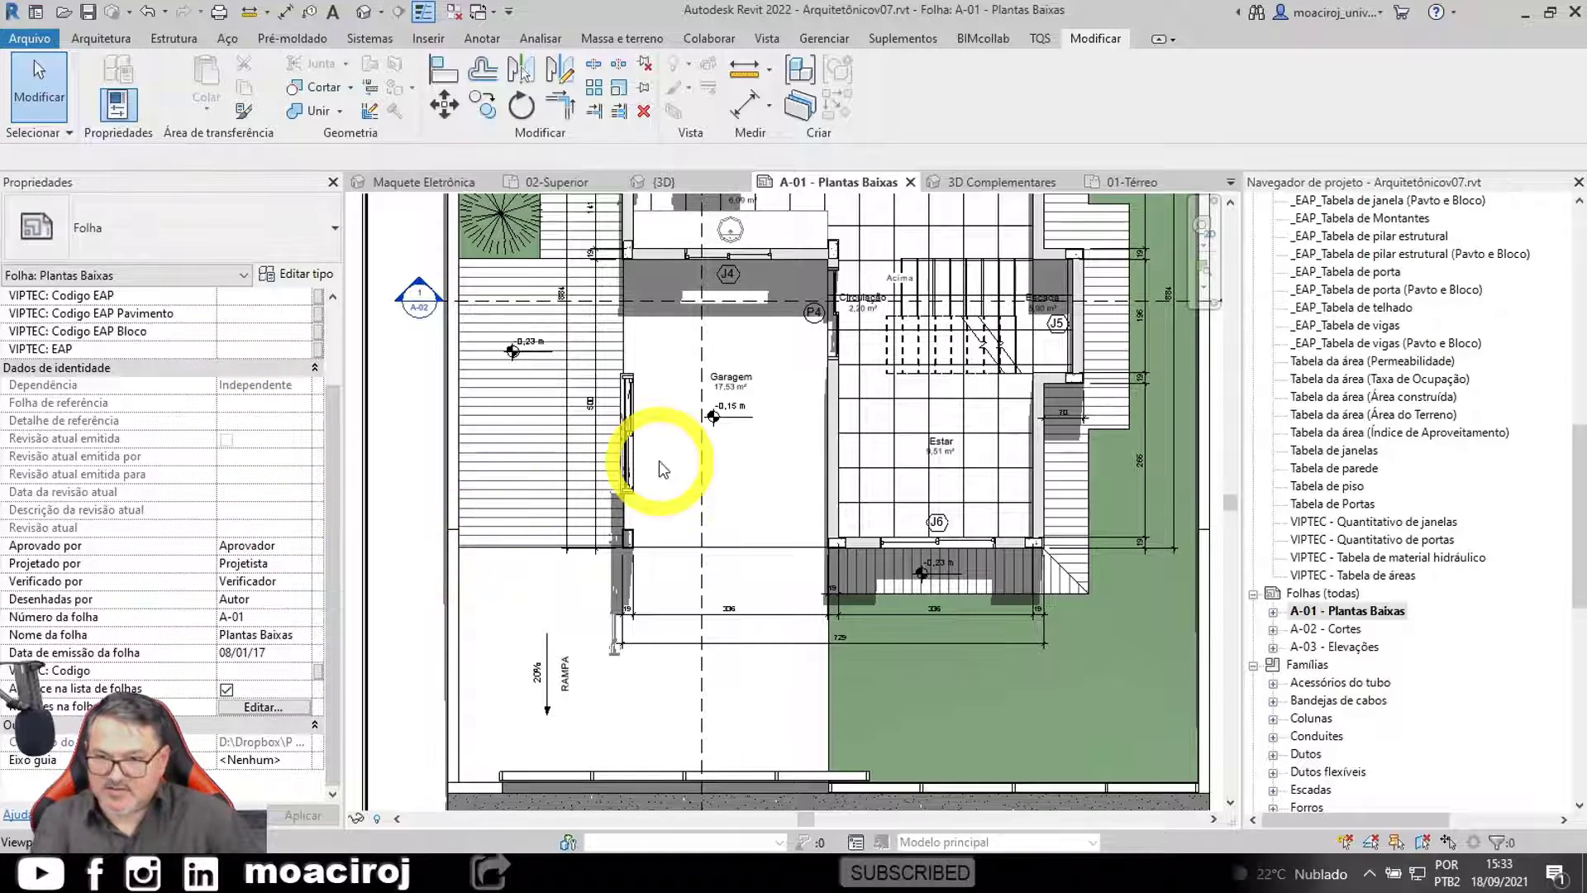
{"action": "double_click", "coordinate": [653, 425]}
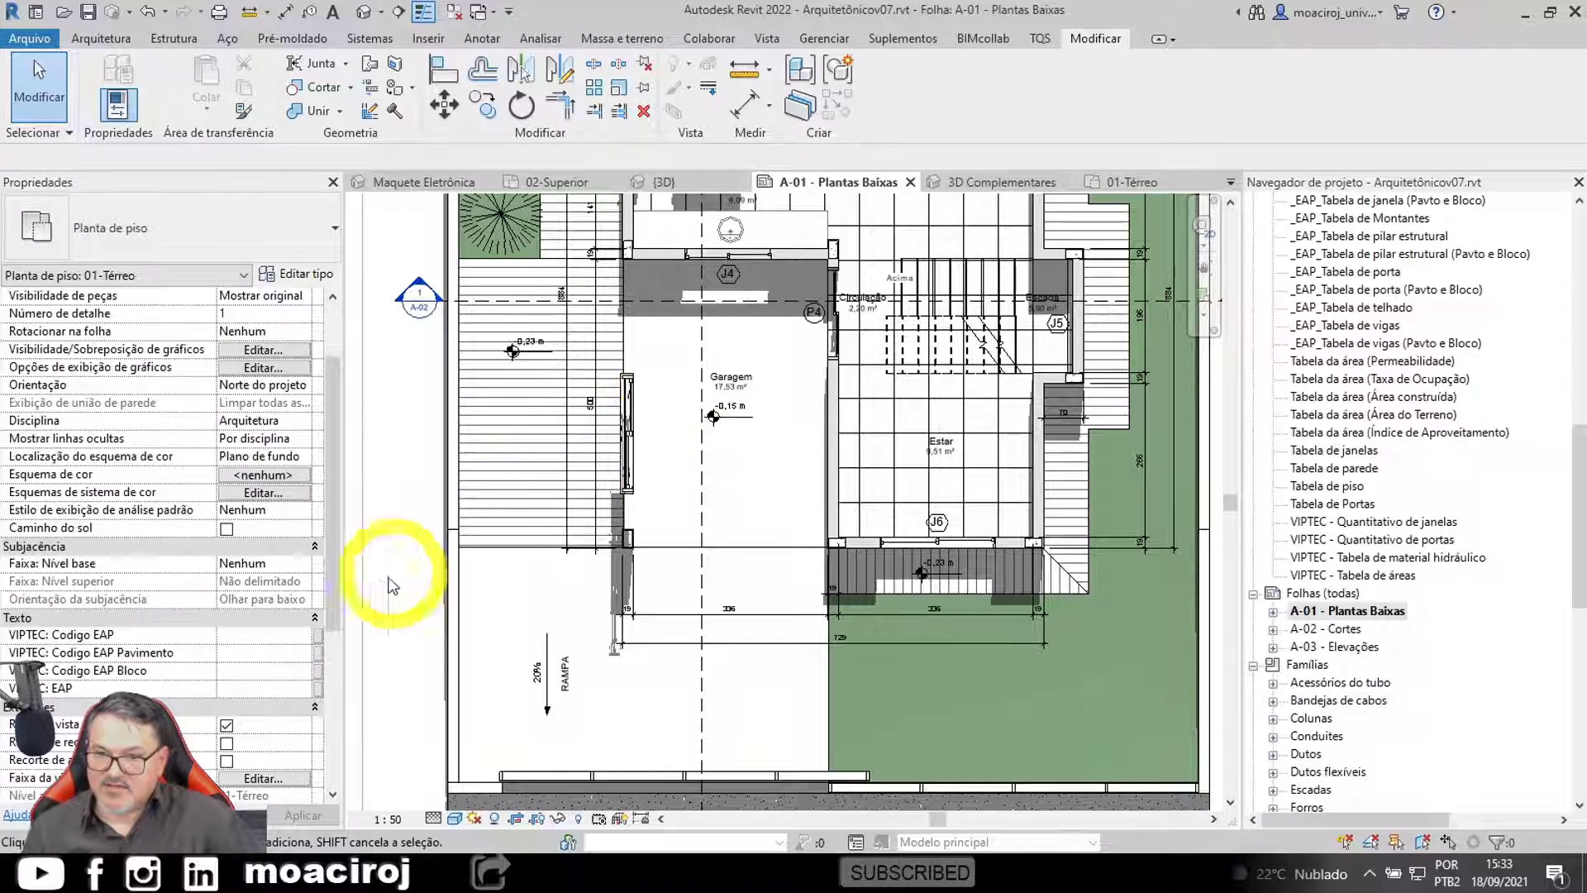
{"action": "scroll", "coordinate": [273, 637], "scroll_direction": "down", "scroll_amount": 4}
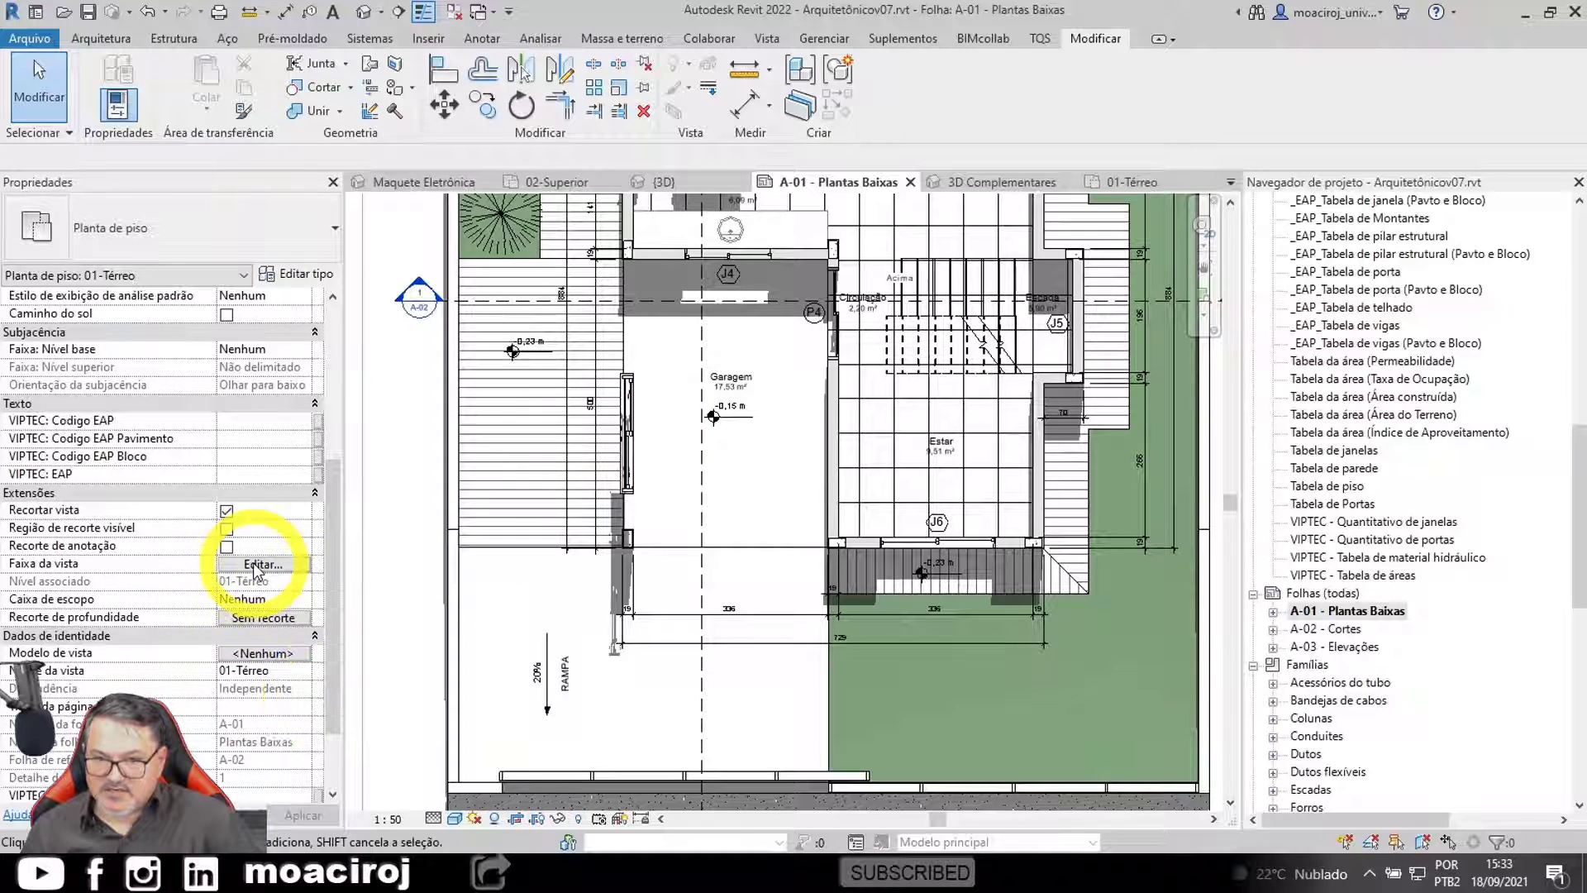
{"action": "left_click", "coordinate": [257, 566]}
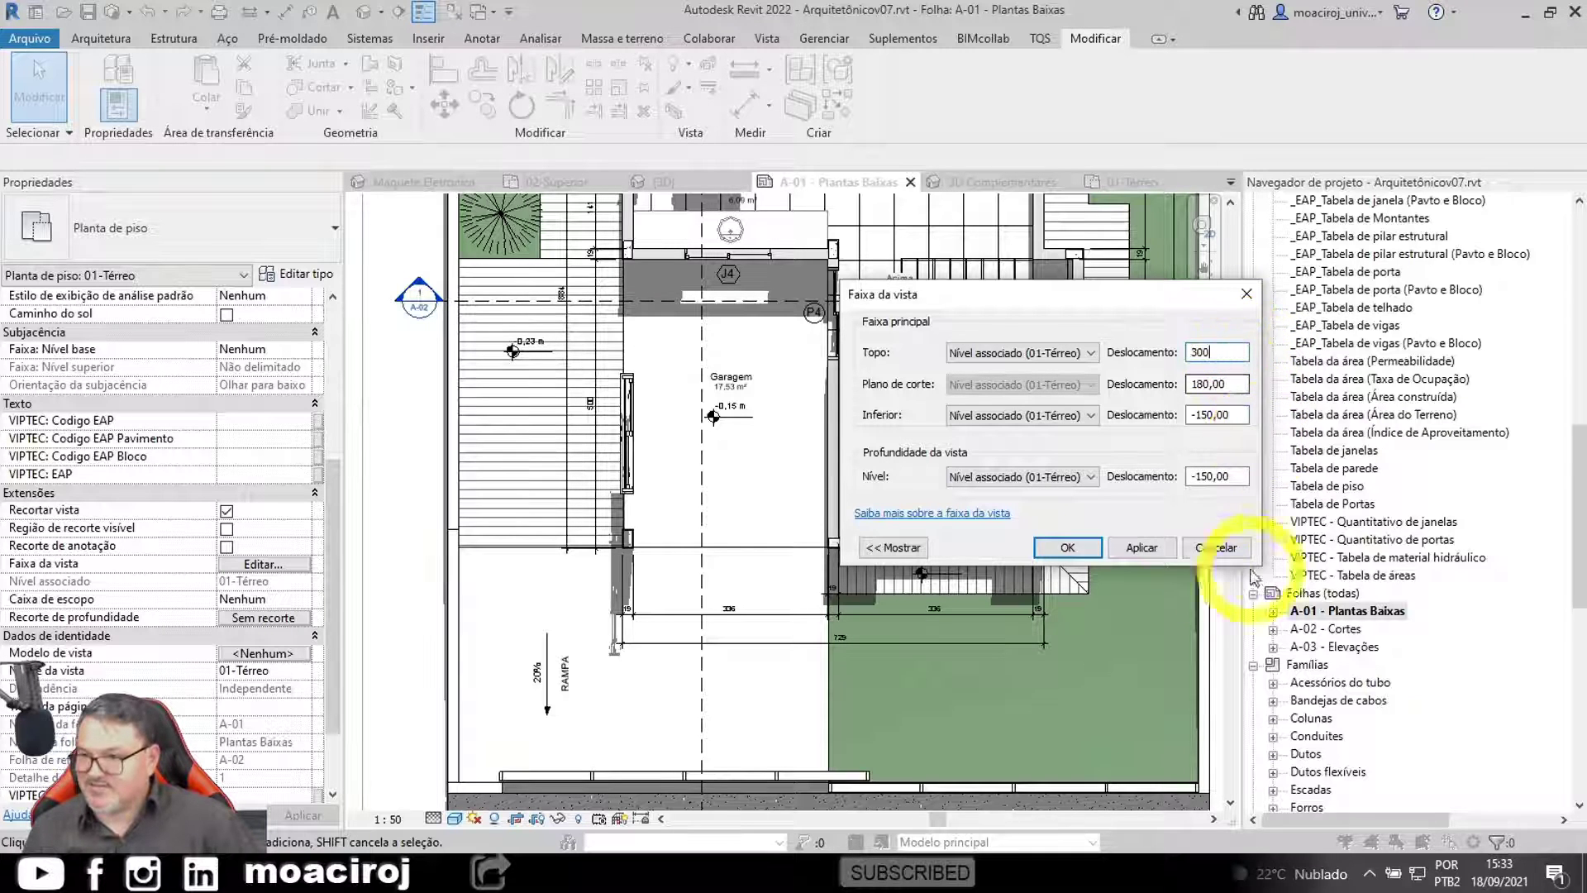
{"action": "left_click", "coordinate": [1067, 547]}
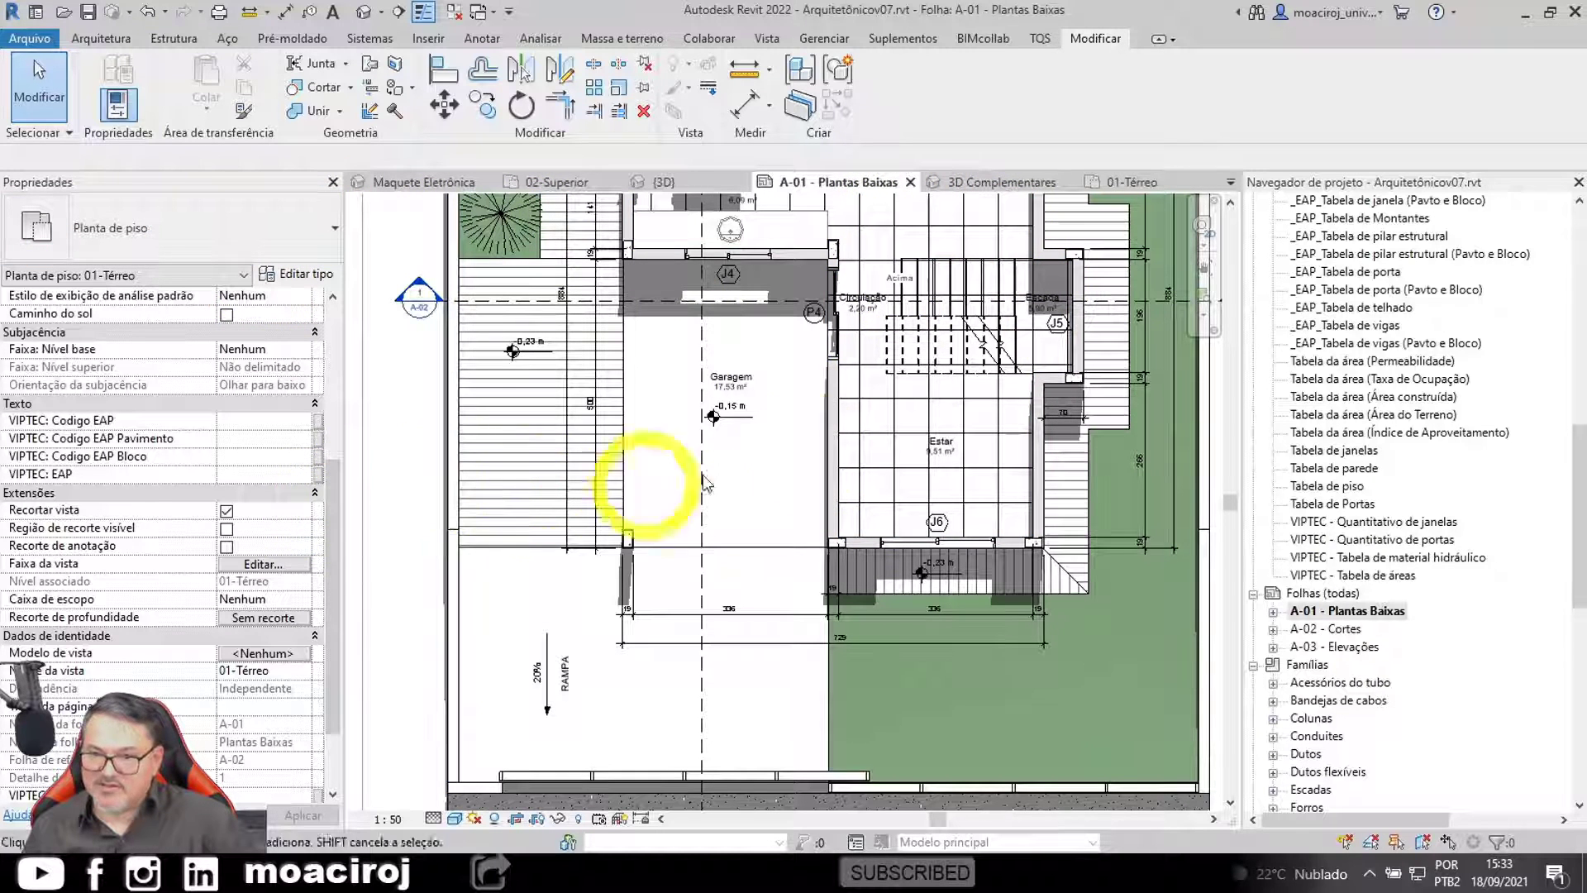
{"action": "left_click", "coordinate": [392, 526]}
{"action": "double_click", "coordinate": [389, 523]}
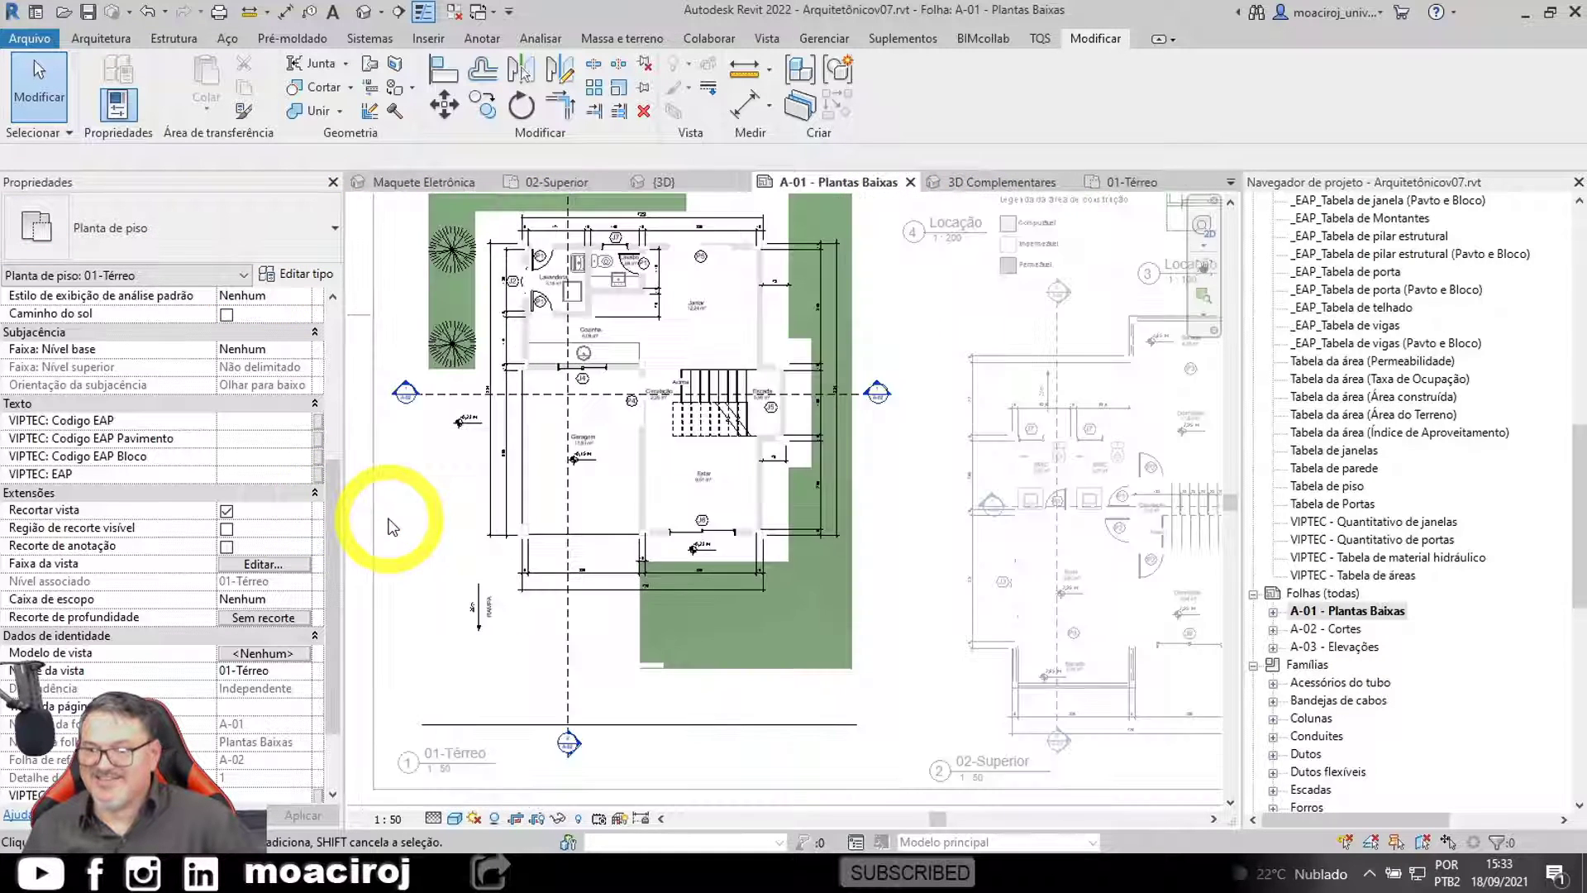
Step: Review the Tabela de janelas again and the overall layout of the A-01 sheet
{"action": "middle_click_drag", "start_coordinate": [791, 382], "coordinate": [844, 574]}
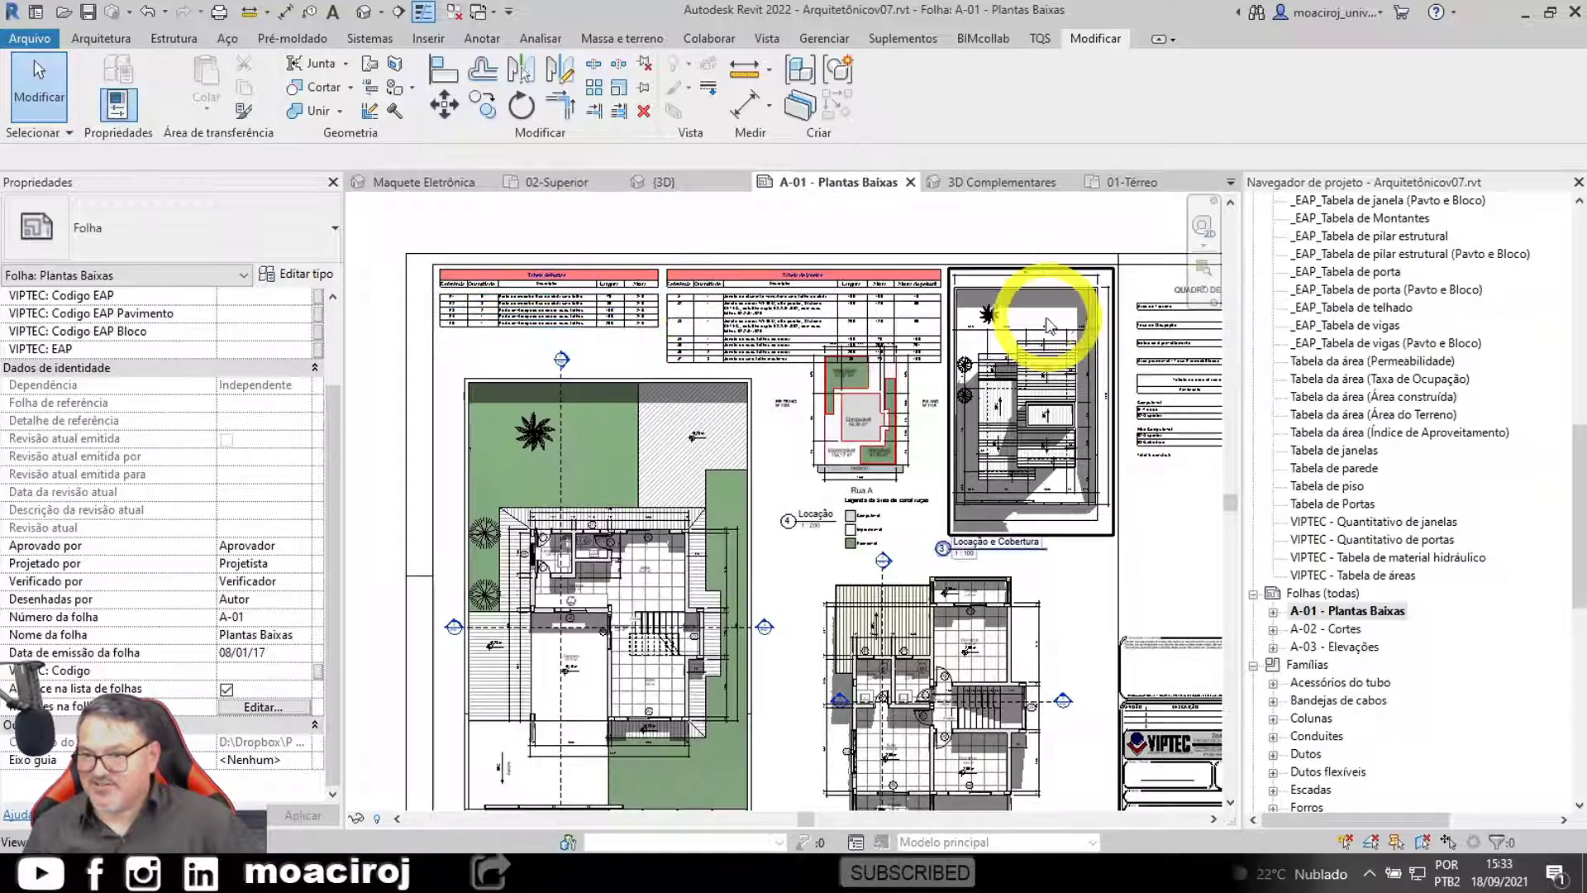
{"action": "scroll", "coordinate": [752, 268], "scroll_direction": "up", "scroll_amount": 4}
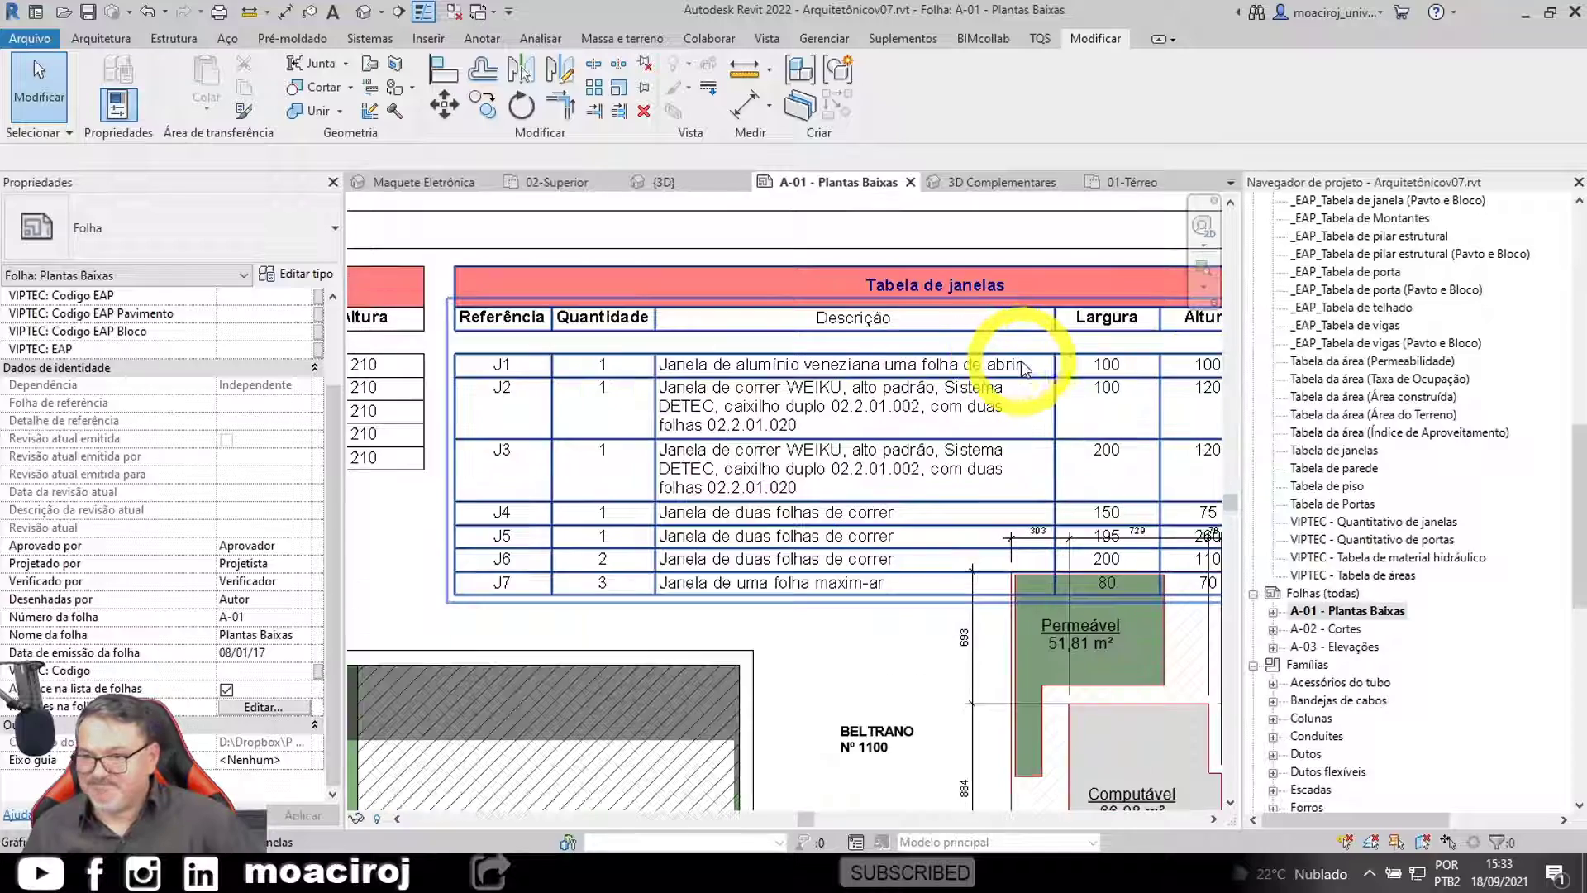
{"action": "scroll", "coordinate": [796, 351], "scroll_direction": "down", "scroll_amount": 4}
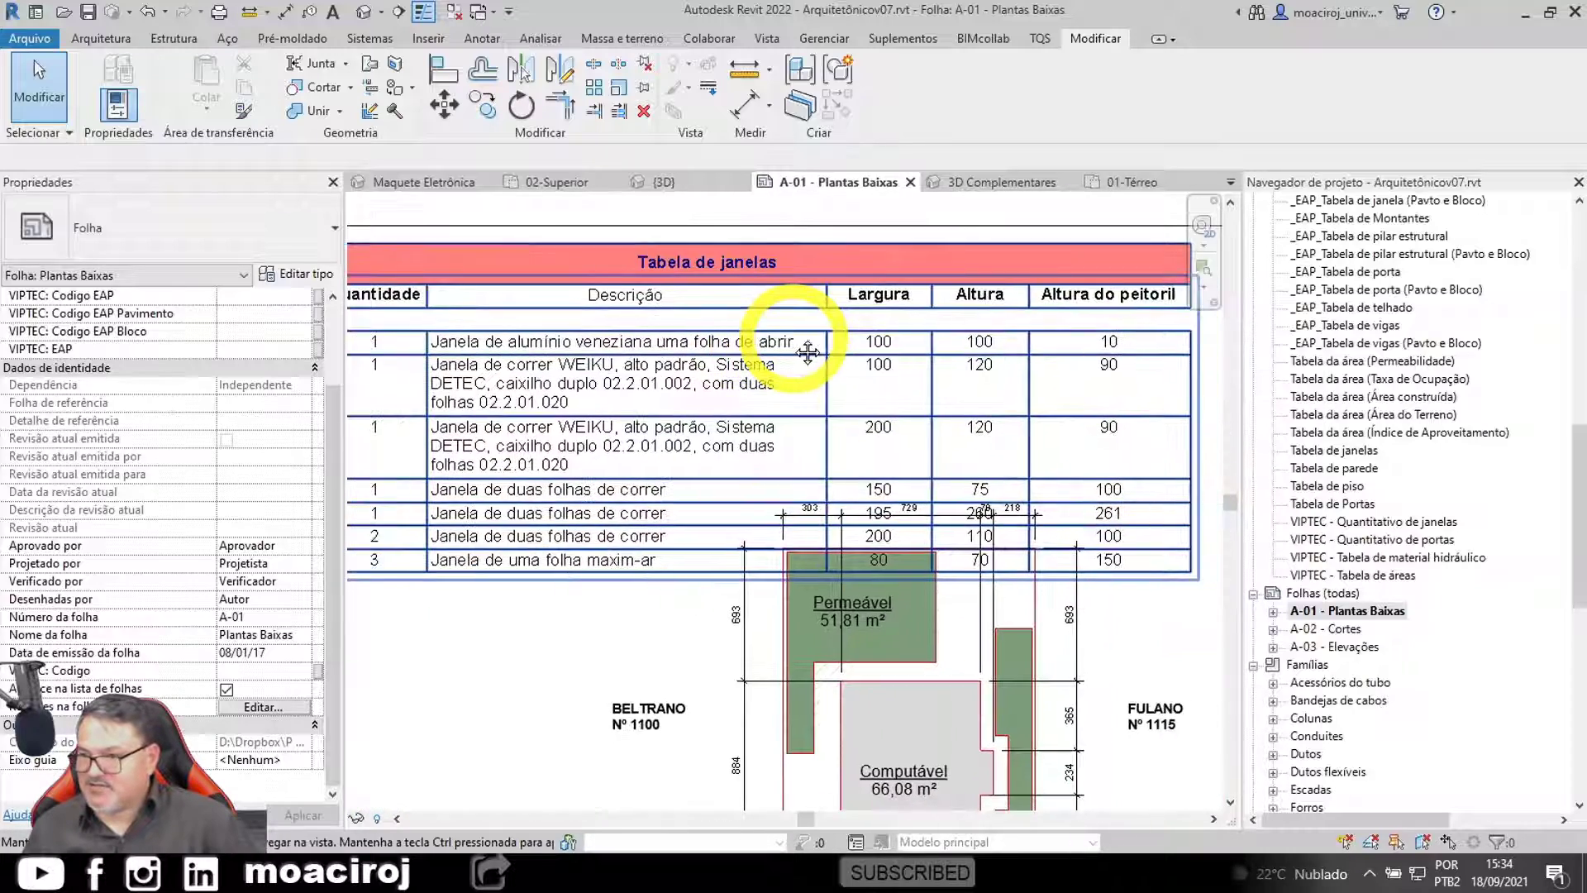
{"action": "scroll", "coordinate": [796, 352], "scroll_direction": "down", "scroll_amount": 5}
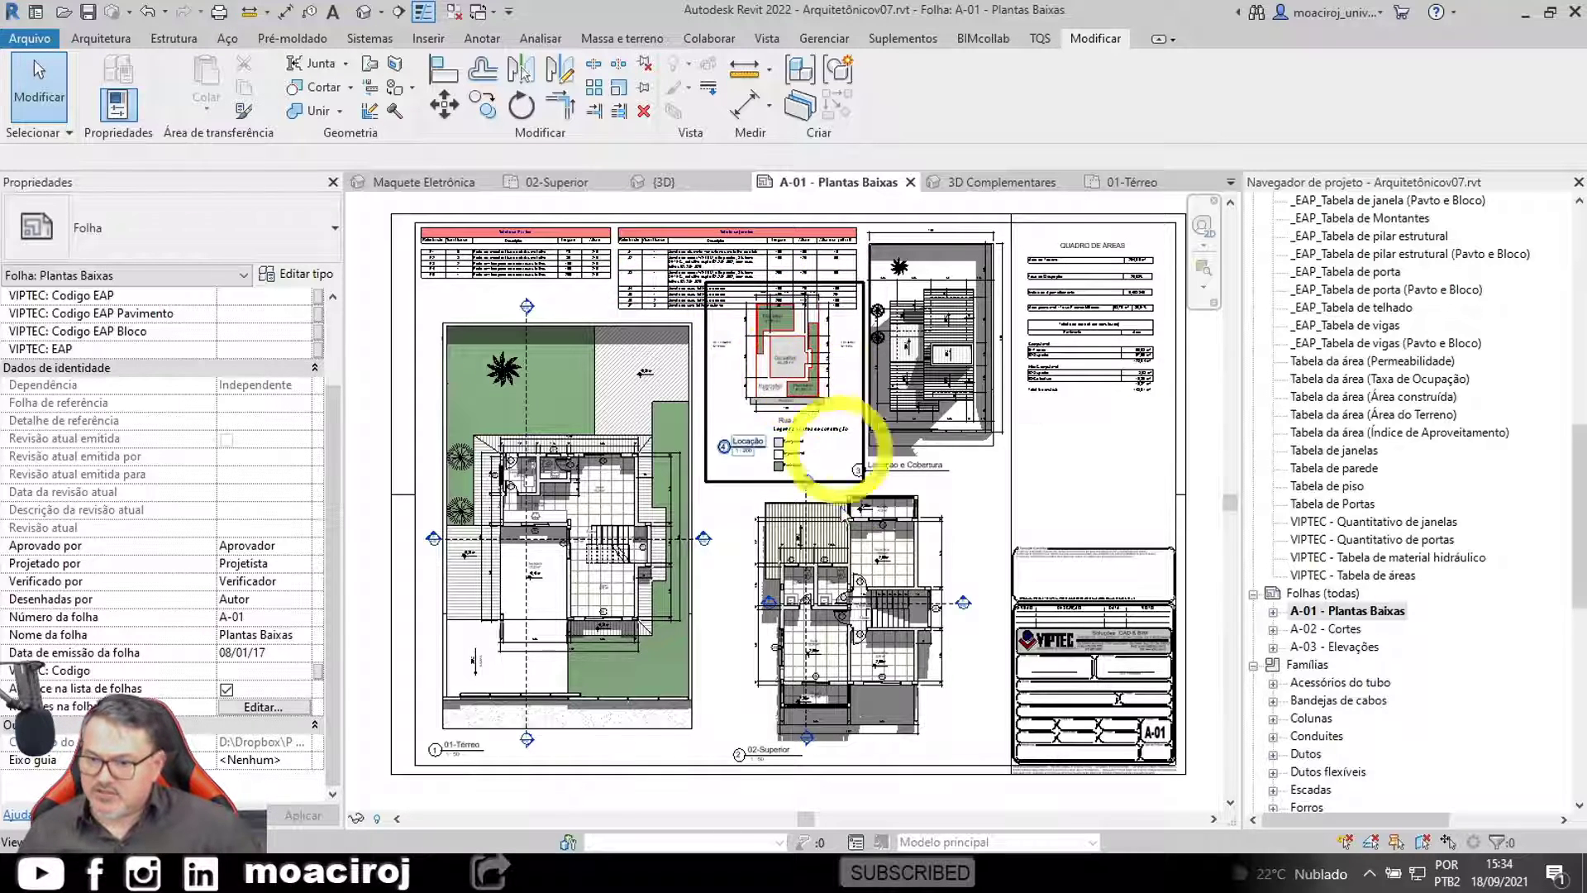
Step: Switch to the Chrome browser and look through the VIPTEC home page, including its DOWNLOAD's and DESTAQUES sections
{"action": "left_click", "coordinate": [703, 843]}
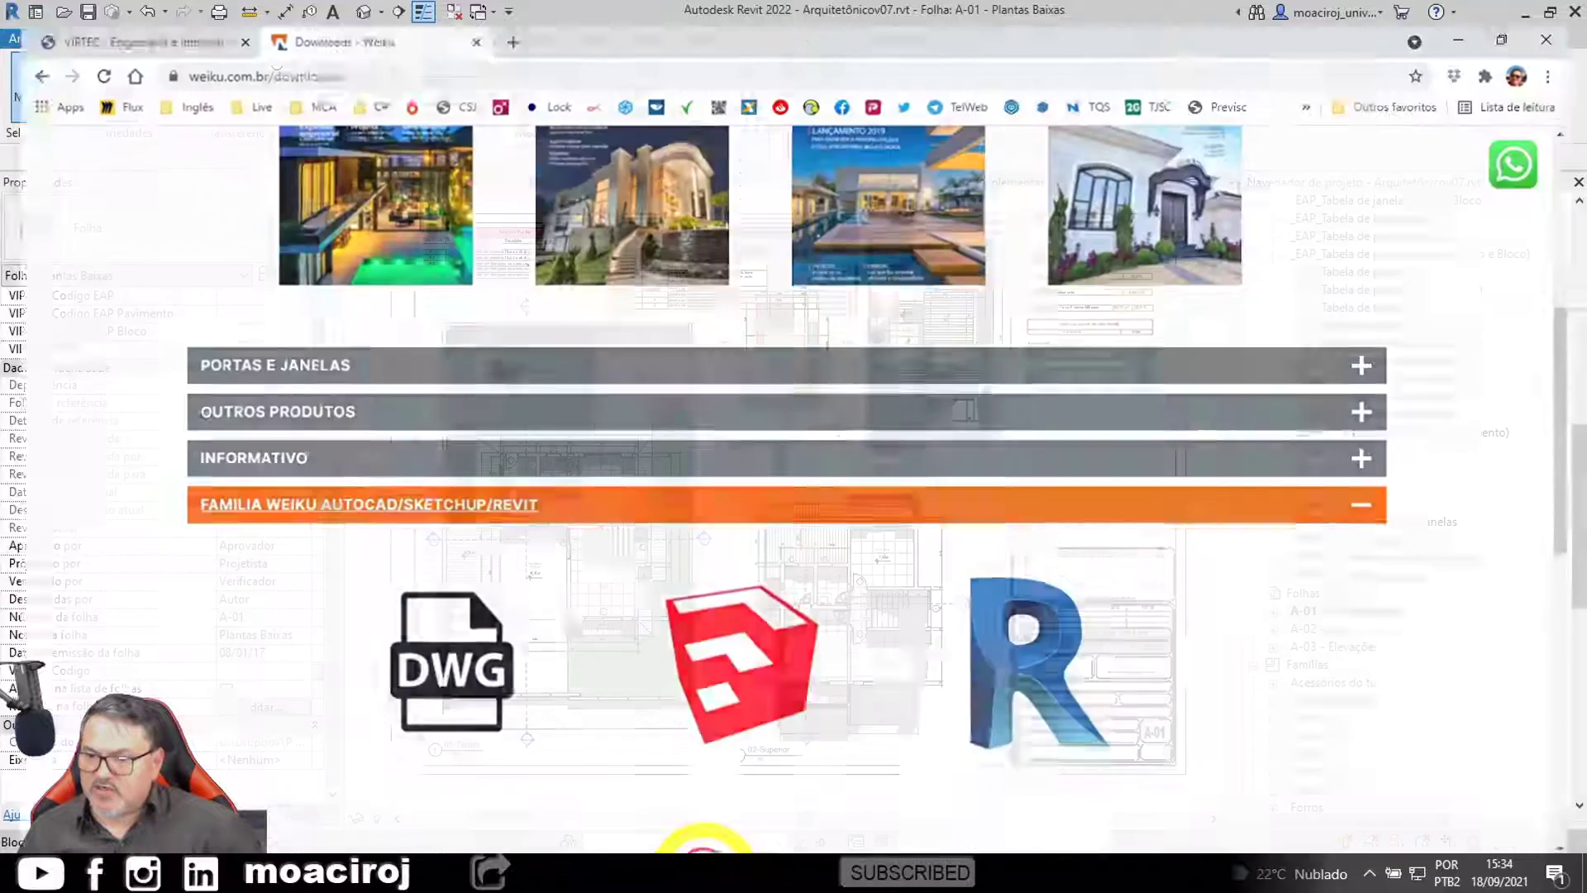
{"action": "left_click", "coordinate": [114, 18]}
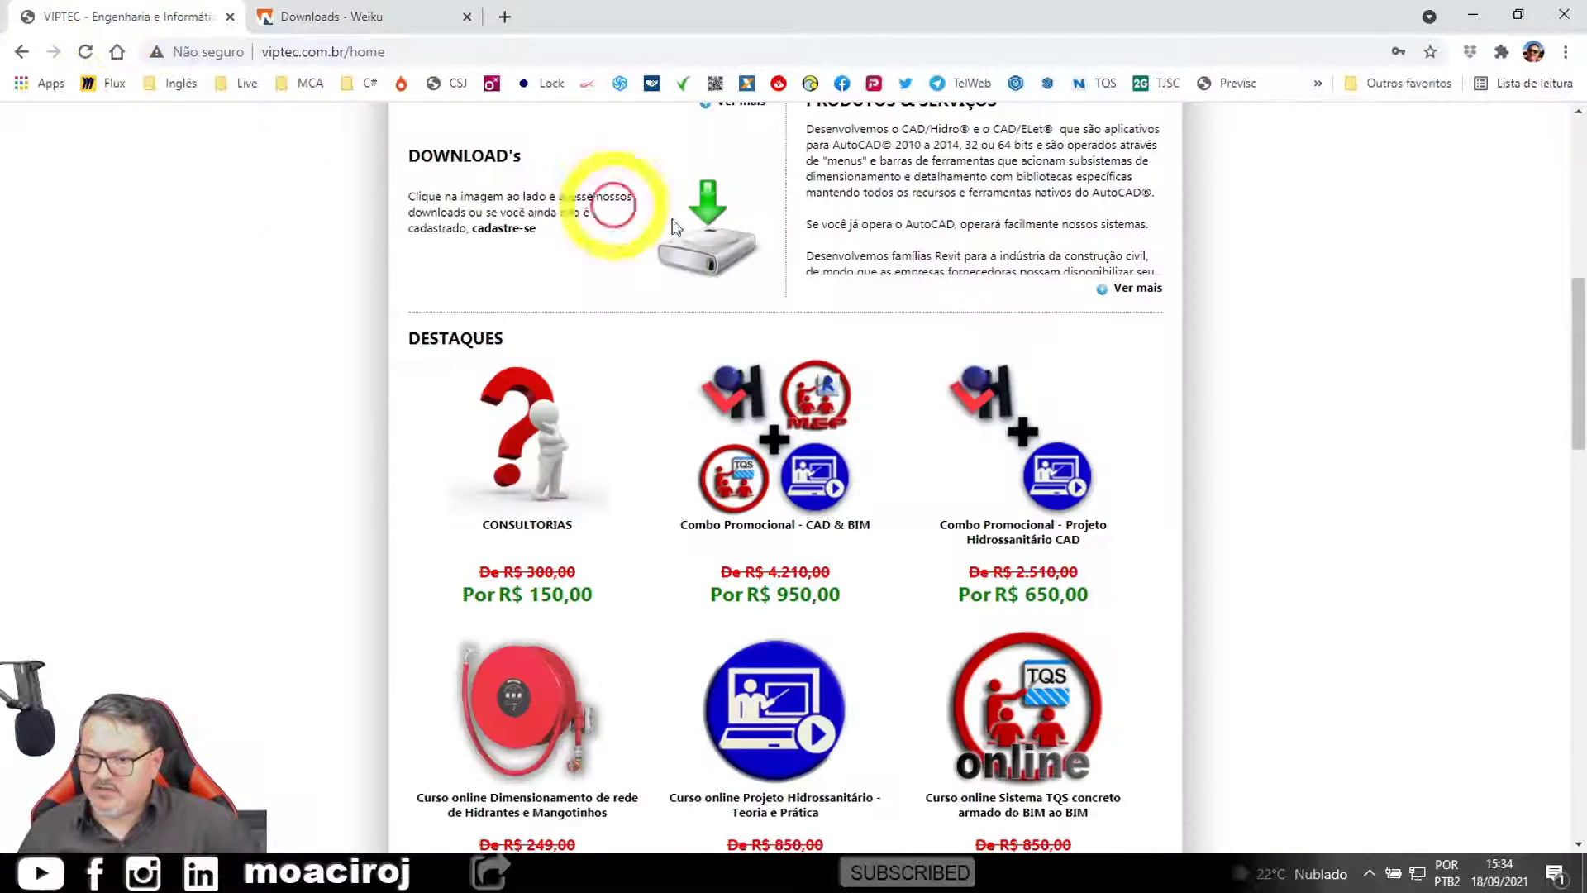
{"action": "scroll", "coordinate": [1232, 383], "scroll_direction": "up", "scroll_amount": 8}
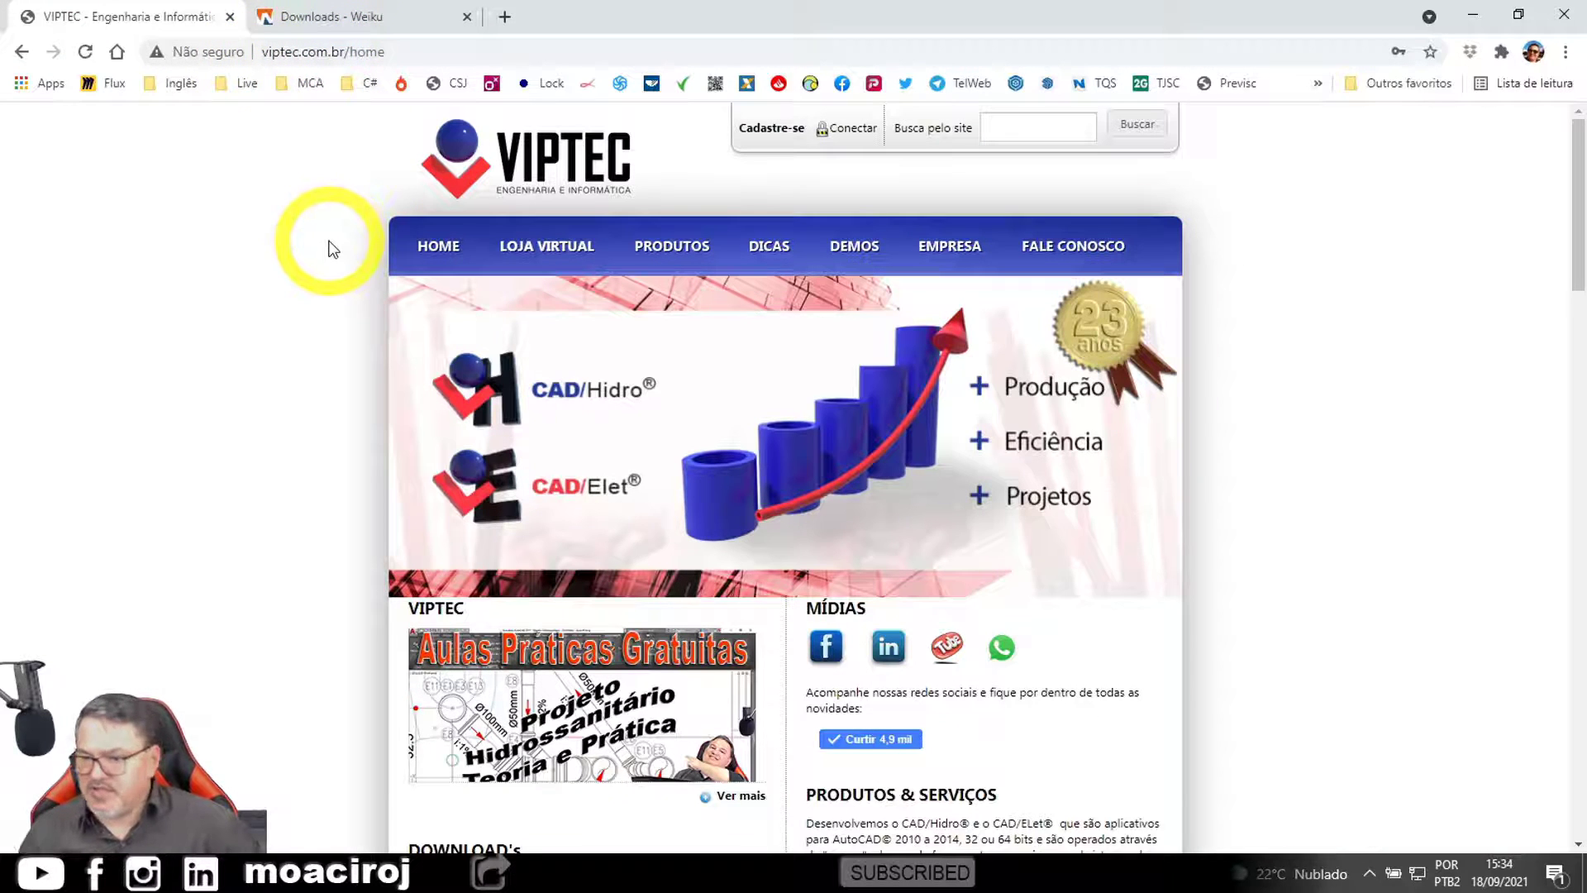
{"action": "scroll", "coordinate": [1302, 299], "scroll_direction": "down", "scroll_amount": 3}
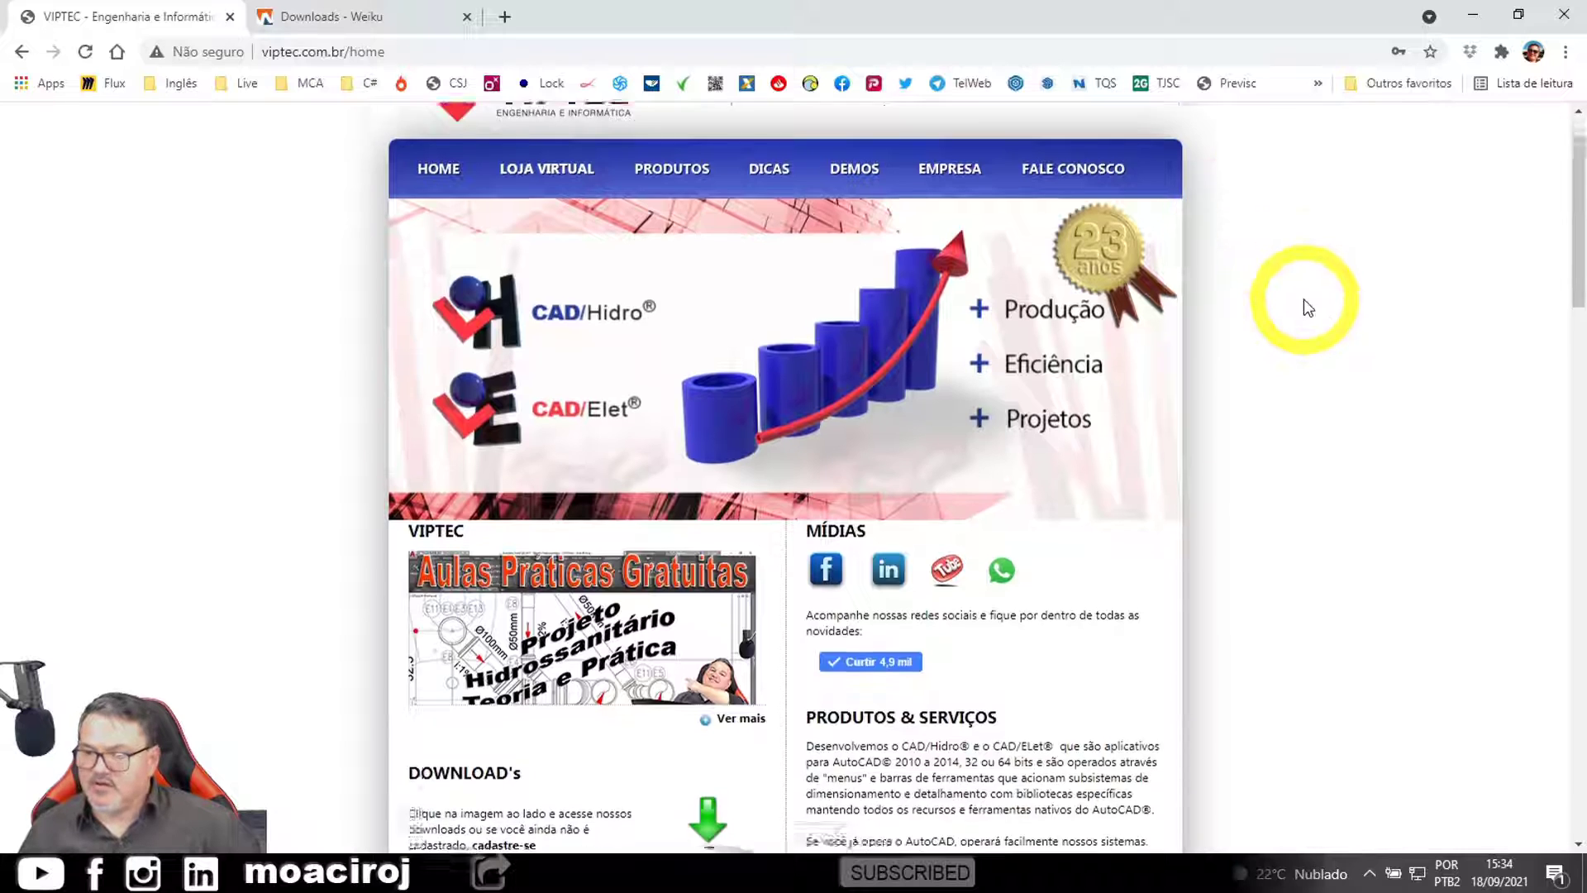
{"action": "scroll", "coordinate": [1303, 299], "scroll_direction": "up", "scroll_amount": 3}
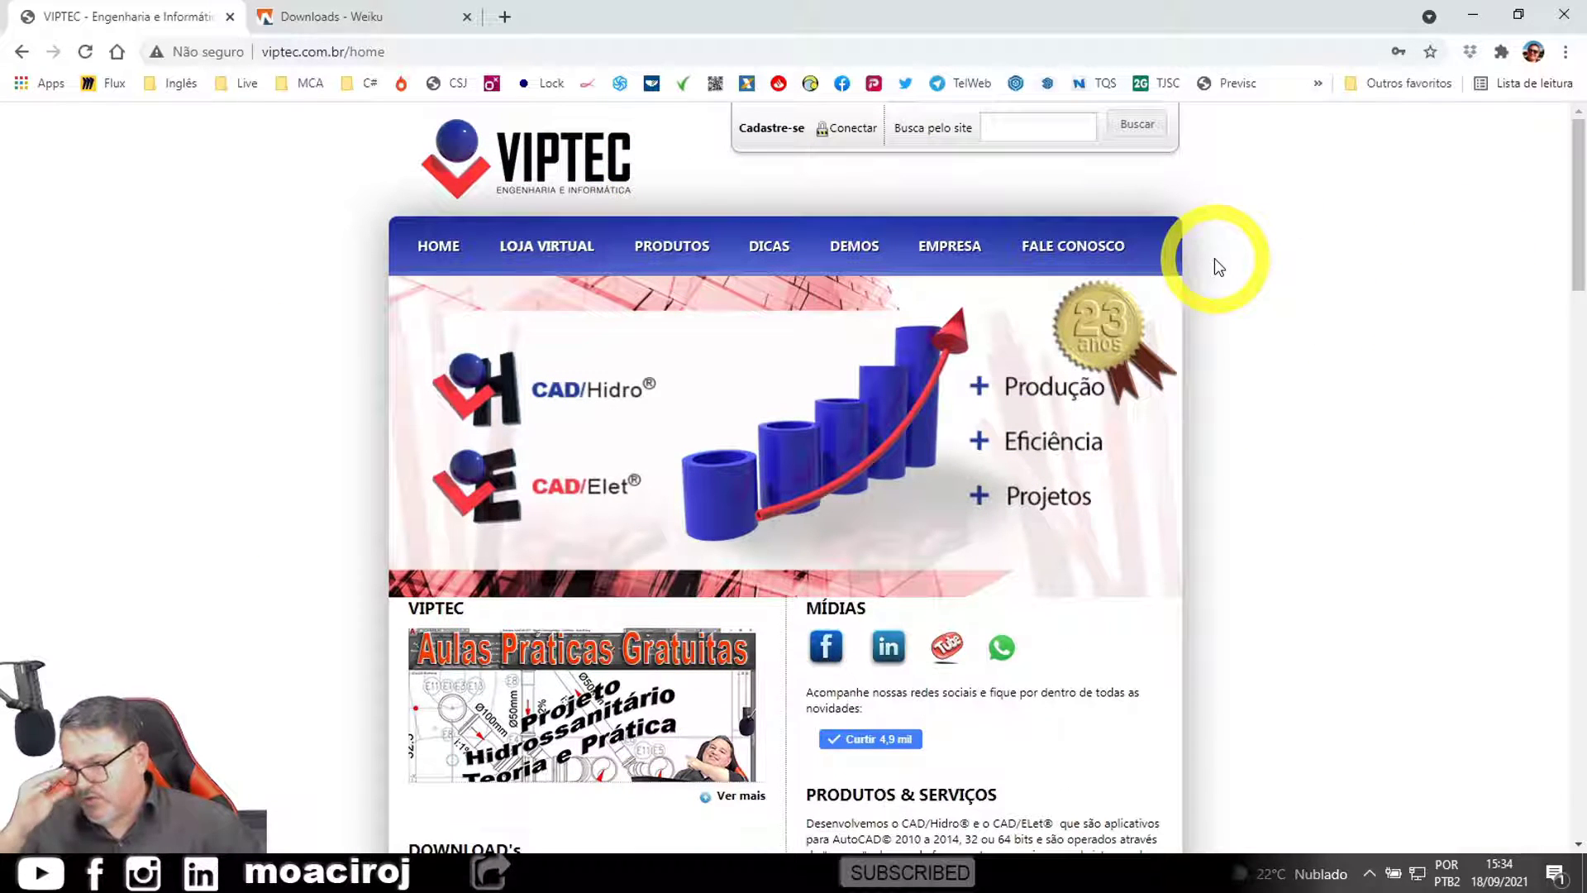
{"action": "scroll", "coordinate": [1216, 323], "scroll_direction": "down", "scroll_amount": 7}
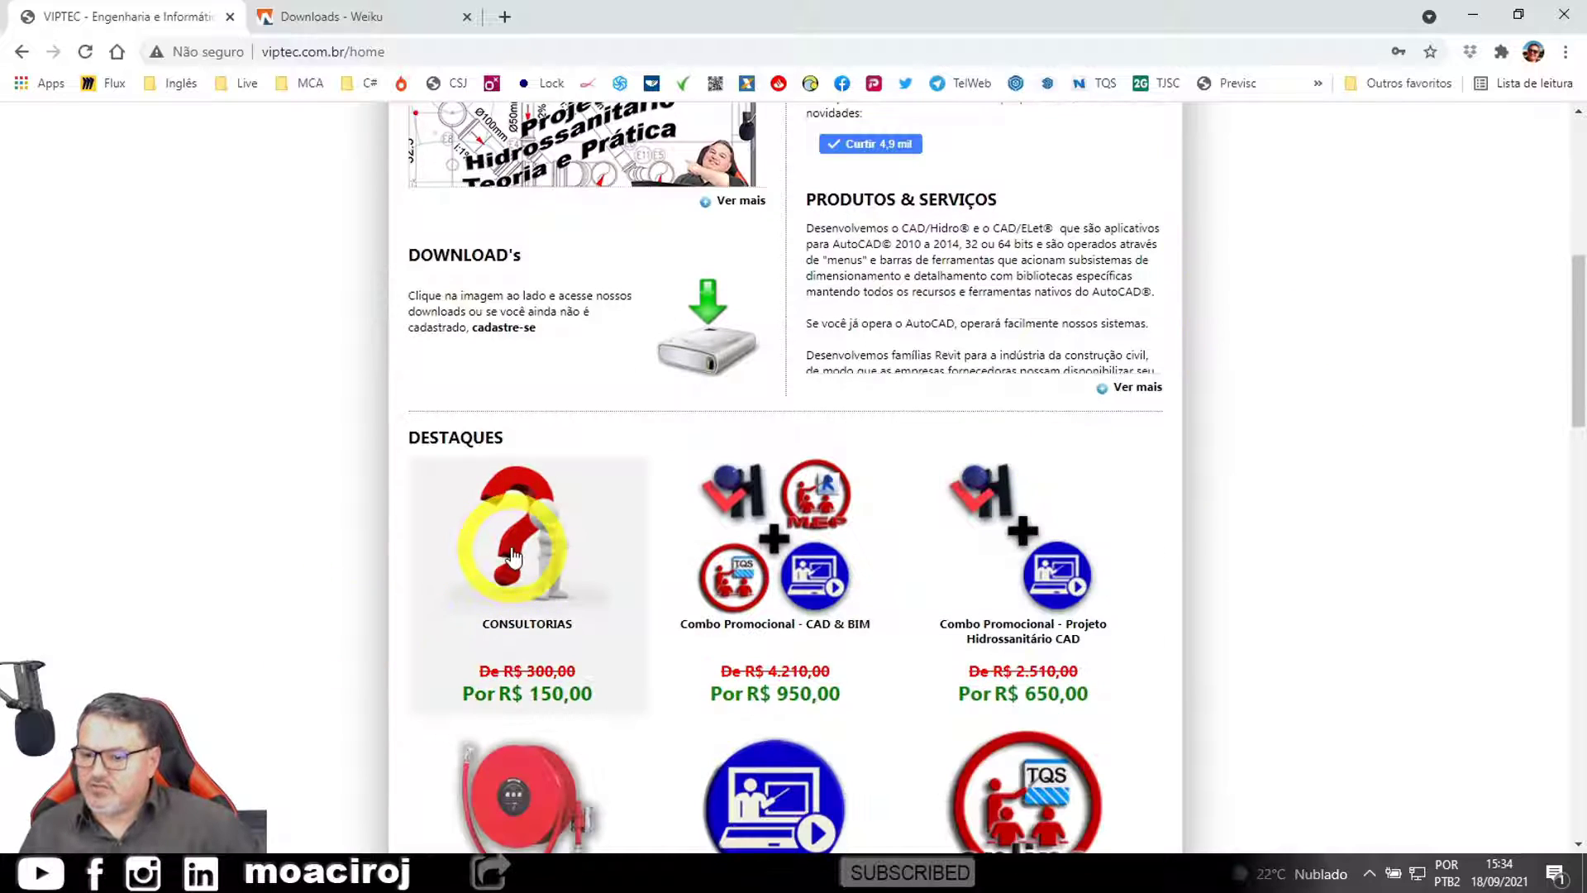
{"action": "scroll", "coordinate": [546, 560], "scroll_direction": "down", "scroll_amount": 1}
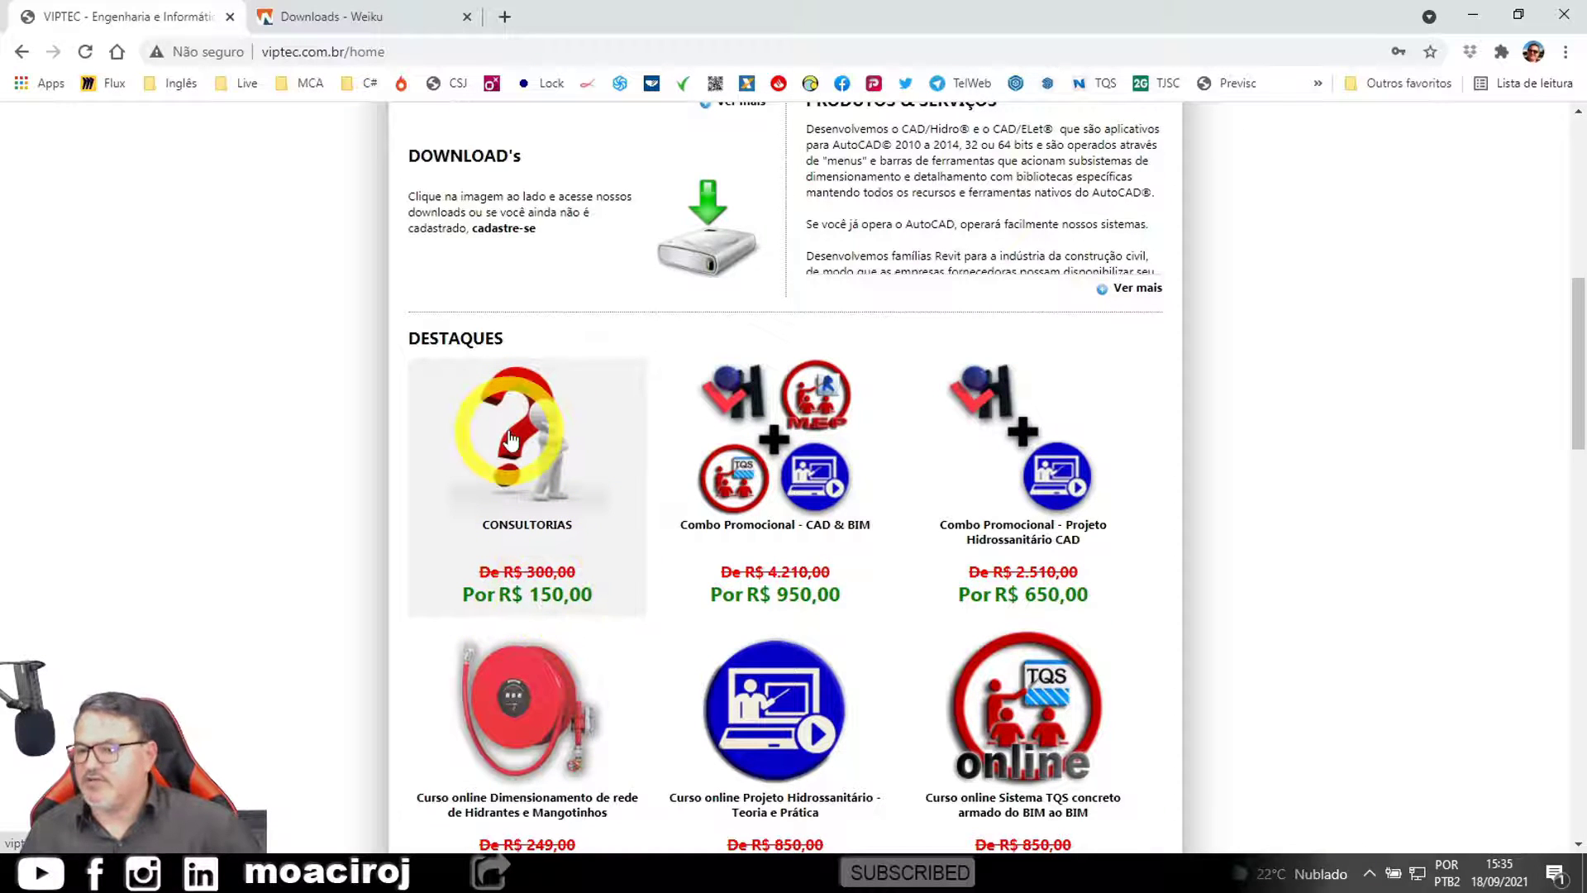
Step: Open the CONSULTORIAS offer from the DESTAQUES section and set its quantity to 4
{"action": "left_click", "coordinate": [1038, 385]}
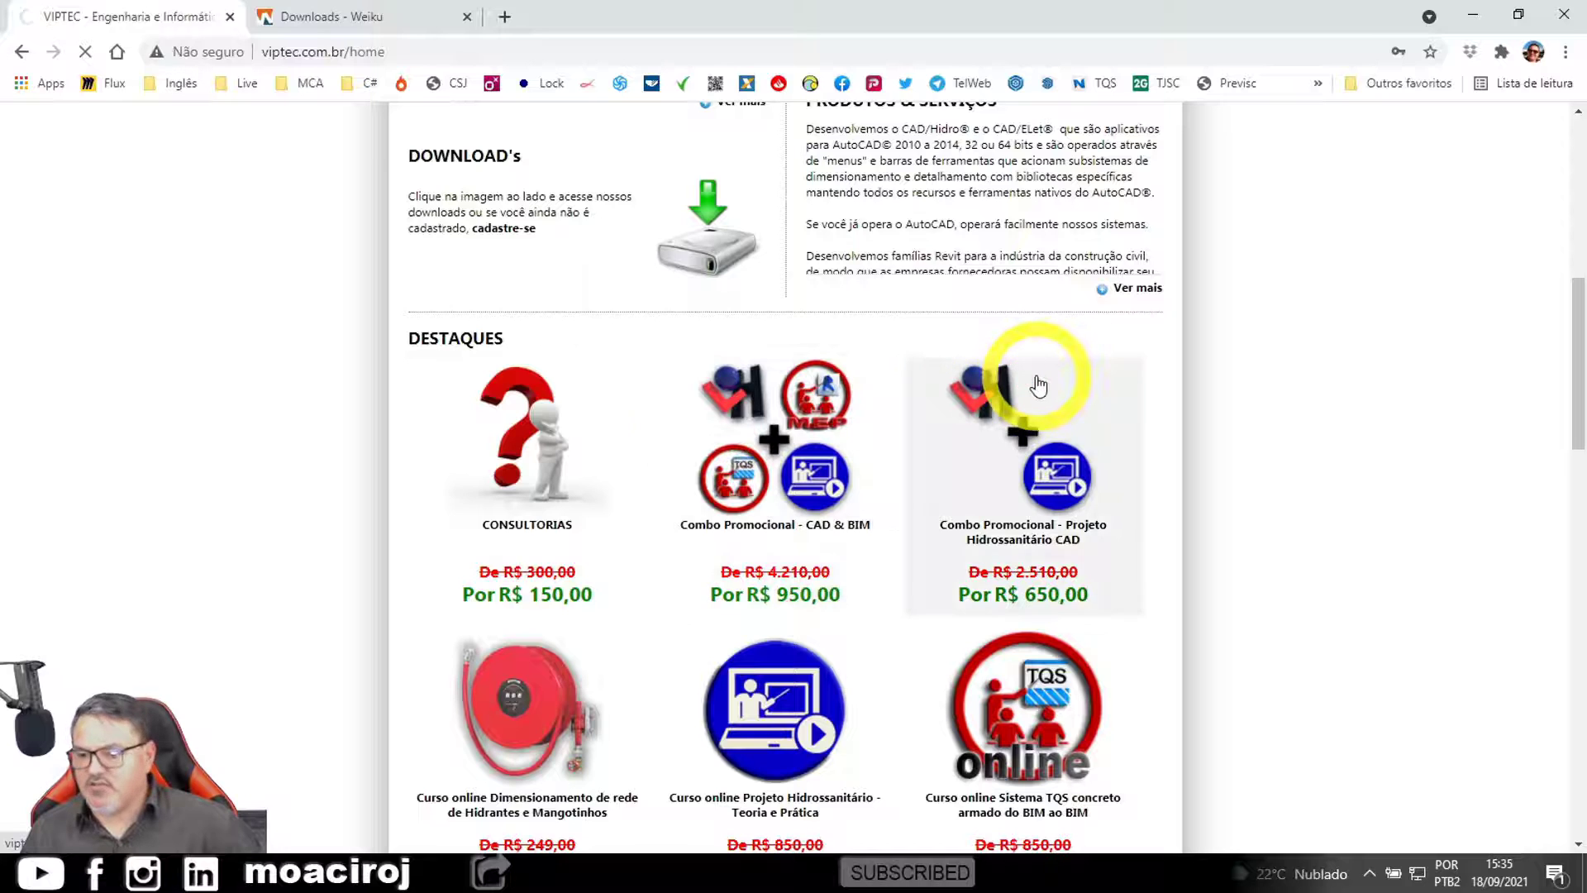
{"action": "scroll", "coordinate": [1034, 380], "scroll_direction": "down", "scroll_amount": 5}
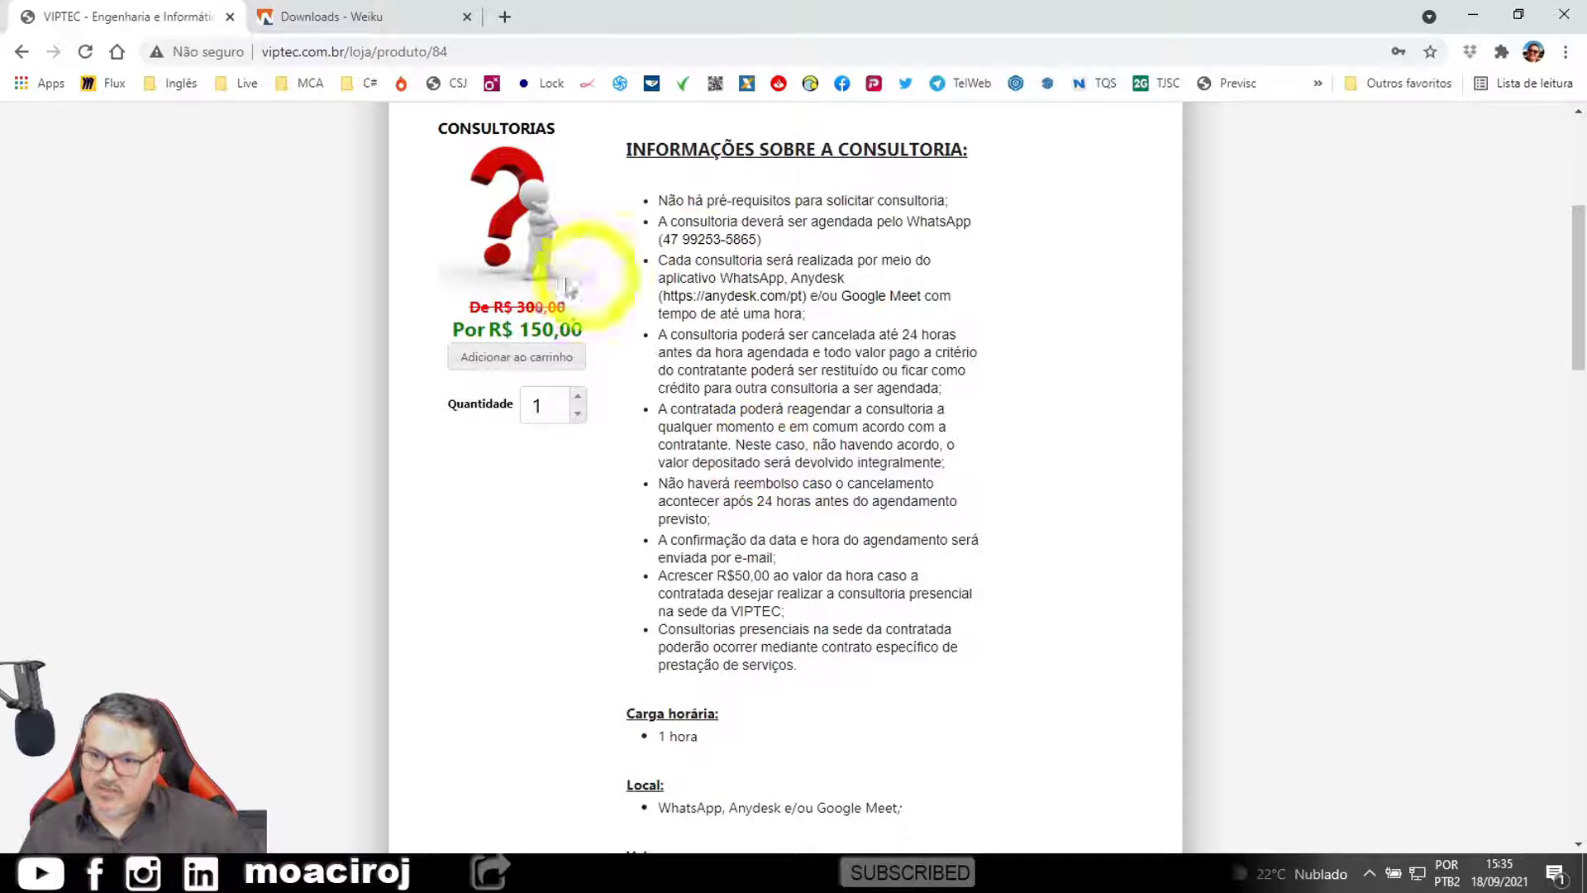
{"action": "left_click", "coordinate": [577, 397]}
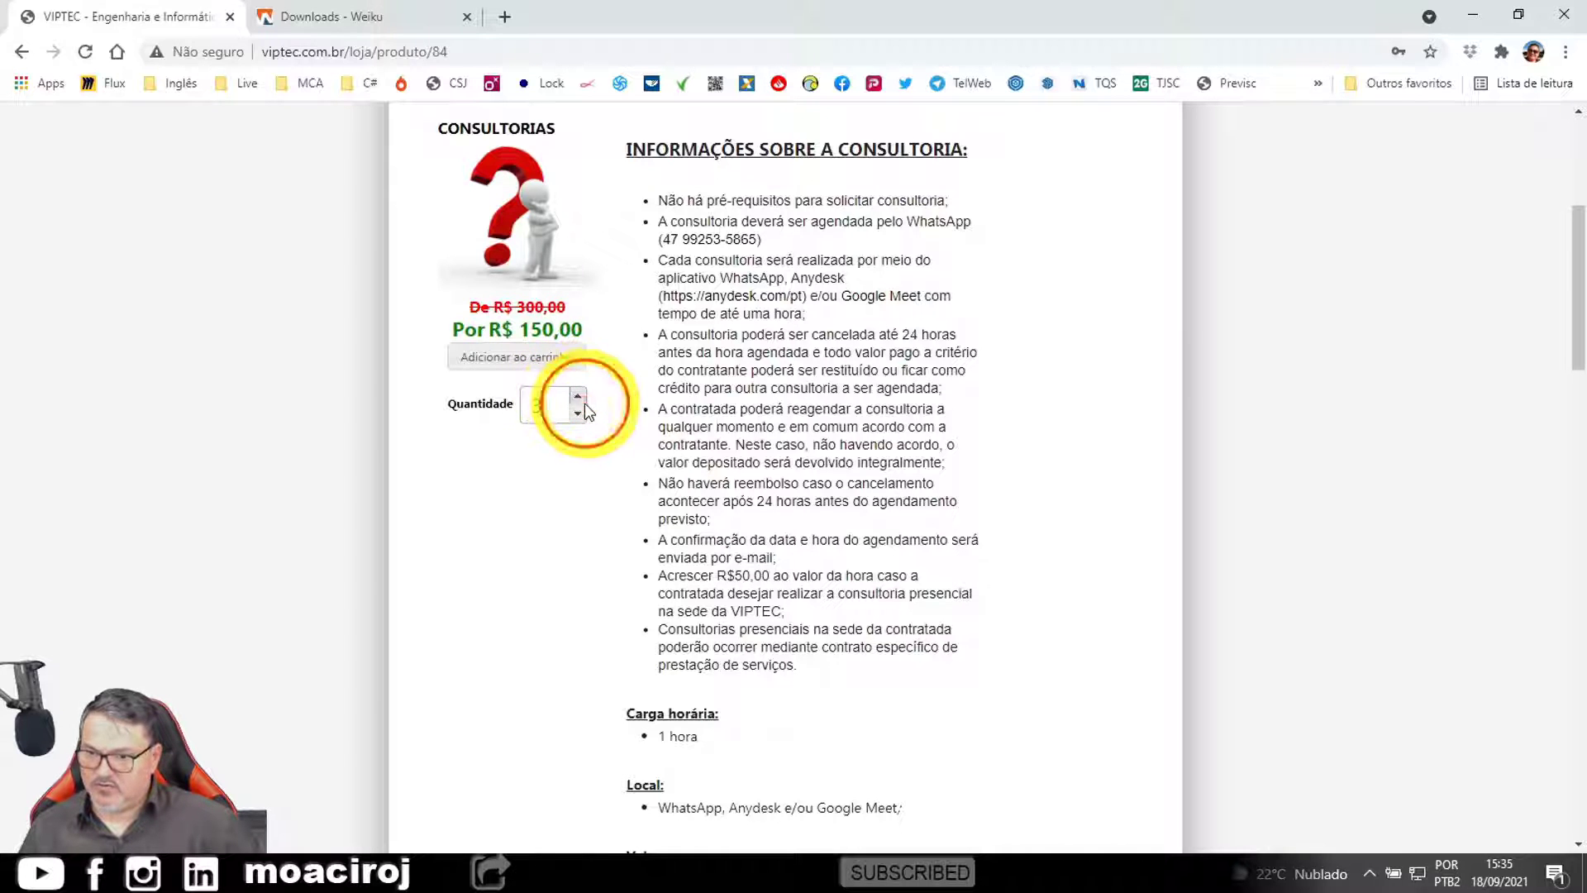
{"action": "left_click", "coordinate": [577, 398]}
Step: Review the consultation page's Carga horária, Local, Valor, Pix, Professor and Considerações sobre a consultoria sections
{"action": "scroll", "coordinate": [1010, 364], "scroll_direction": "down", "scroll_amount": 3}
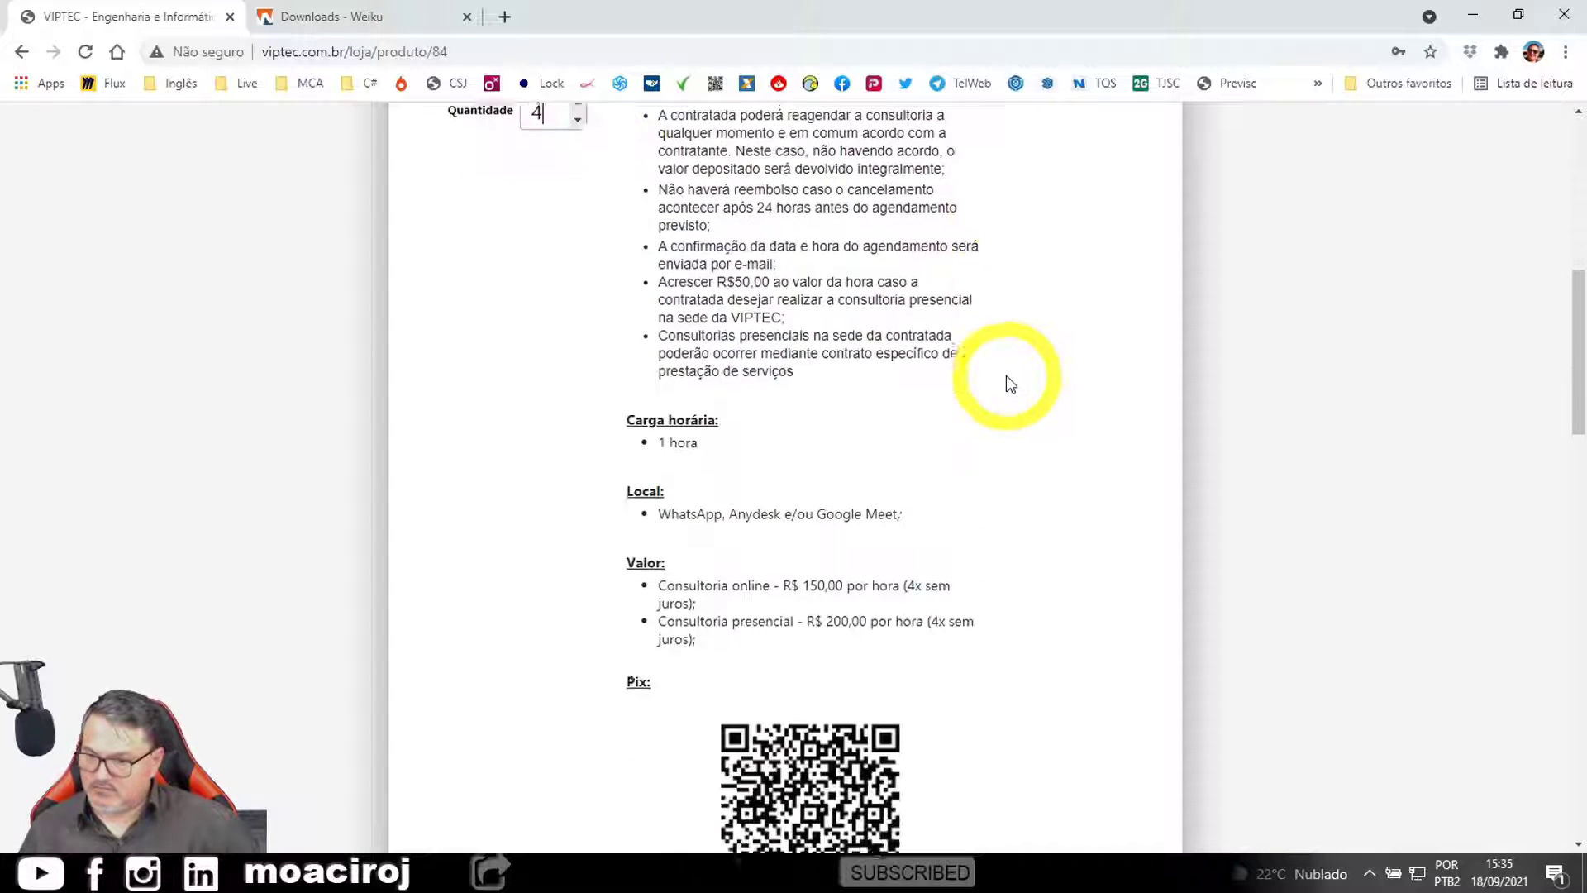
{"action": "scroll", "coordinate": [1025, 397], "scroll_direction": "down", "scroll_amount": 3}
{"action": "scroll", "coordinate": [987, 355], "scroll_direction": "up", "scroll_amount": 5}
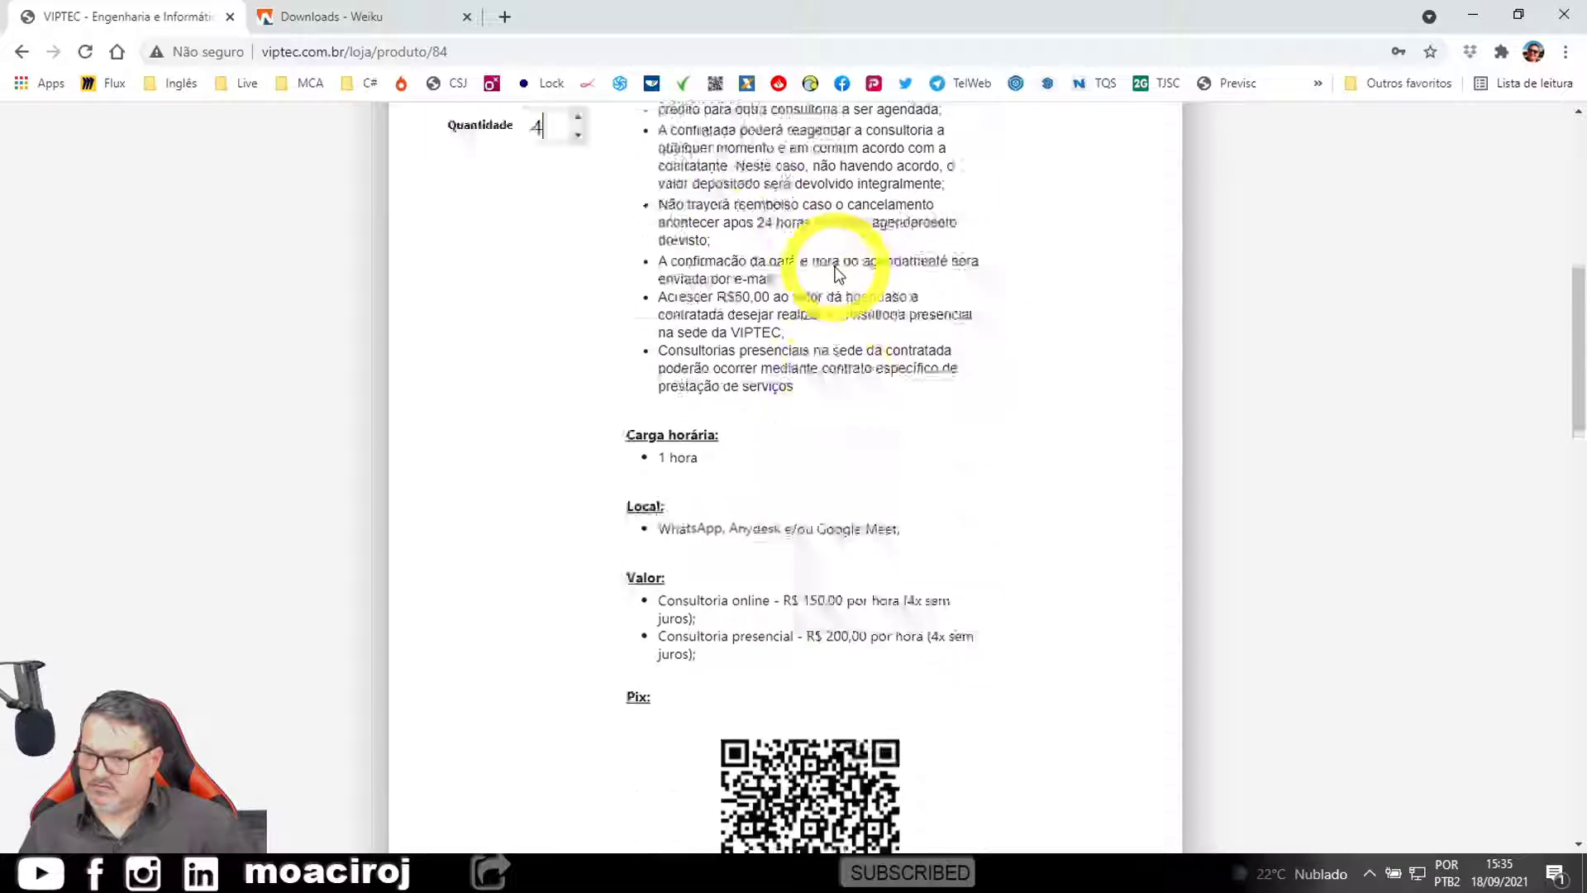
{"action": "scroll", "coordinate": [1145, 494], "scroll_direction": "down", "scroll_amount": 4}
{"action": "scroll", "coordinate": [1258, 432], "scroll_direction": "down", "scroll_amount": 5}
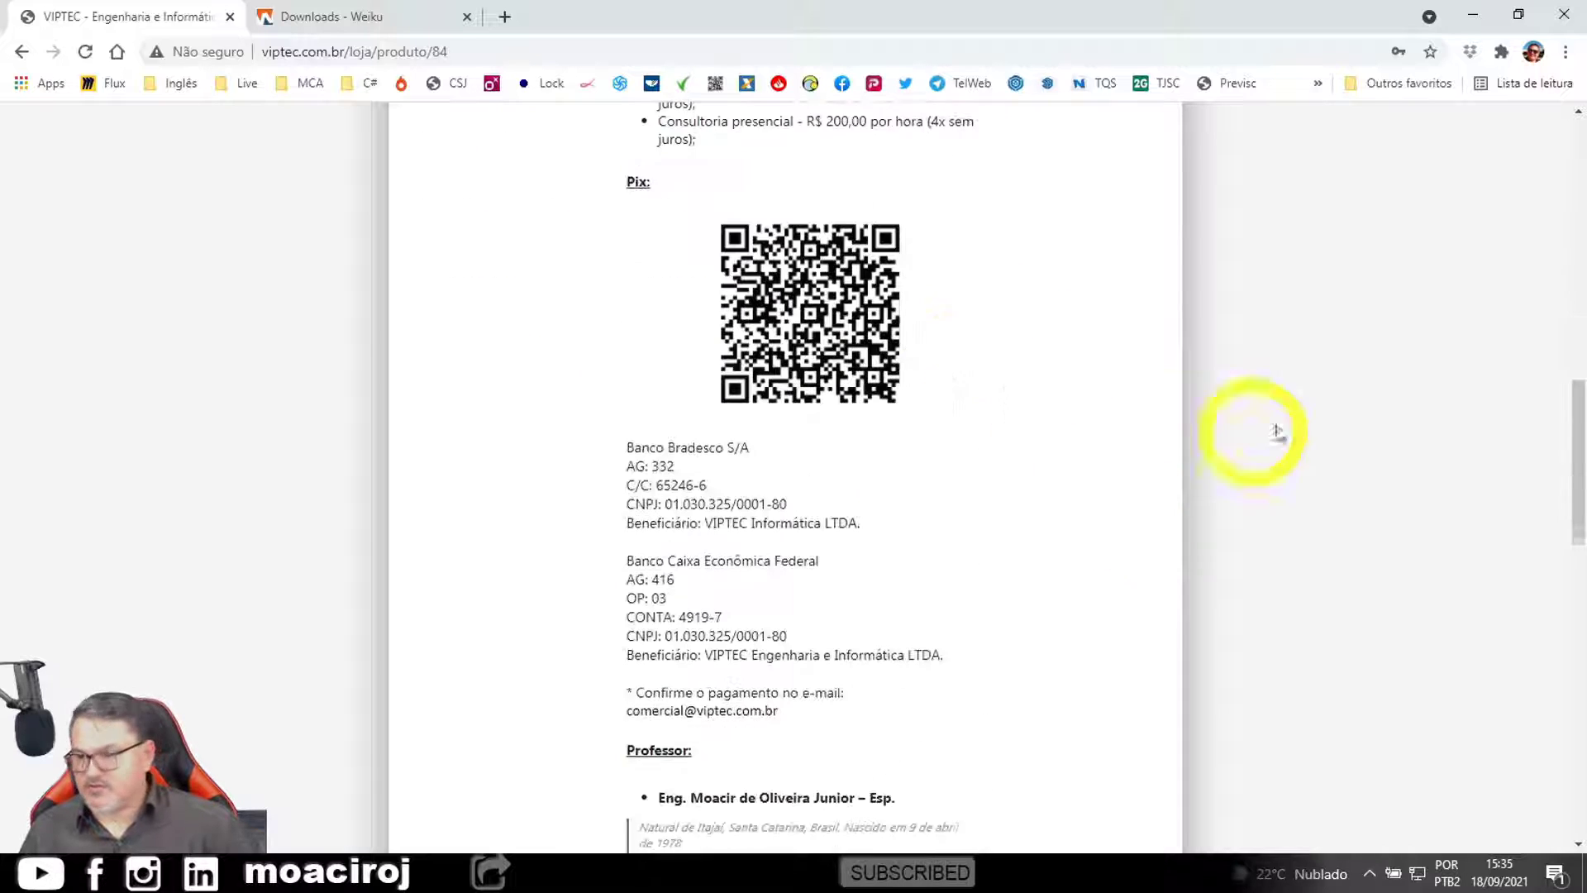
{"action": "scroll", "coordinate": [910, 595], "scroll_direction": "down", "scroll_amount": 2}
{"action": "scroll", "coordinate": [1174, 488], "scroll_direction": "down", "scroll_amount": 15}
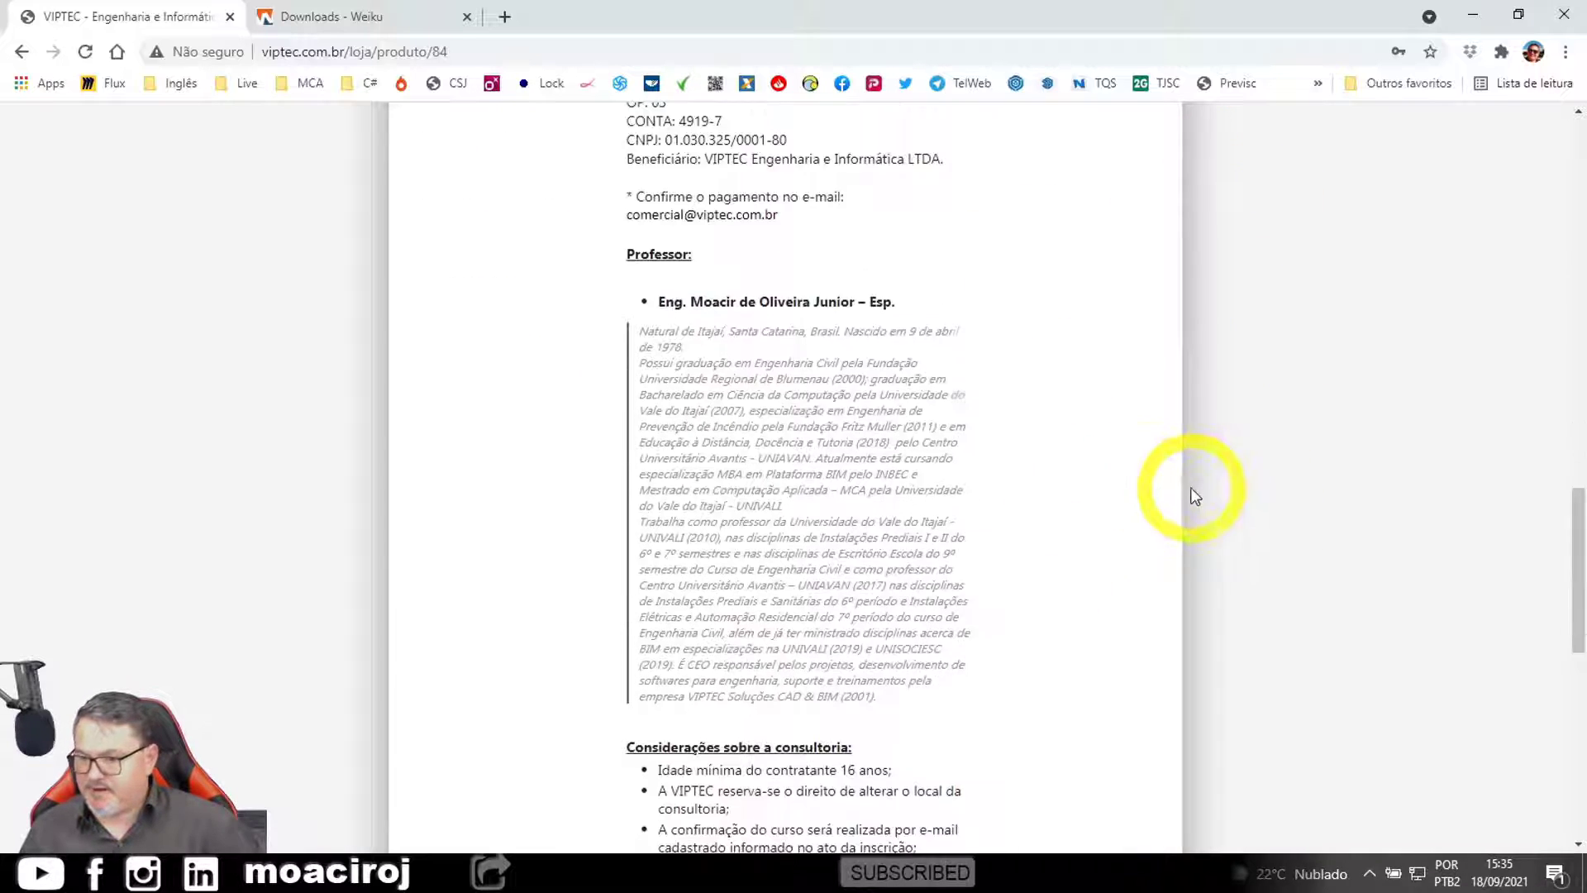
Step: Return to INFORMAÇÕES SOBRE A CONSULTORIA and examine the scheduling, cancellation and in-person consultation conditions
{"action": "scroll", "coordinate": [1200, 490], "scroll_direction": "up", "scroll_amount": 20}
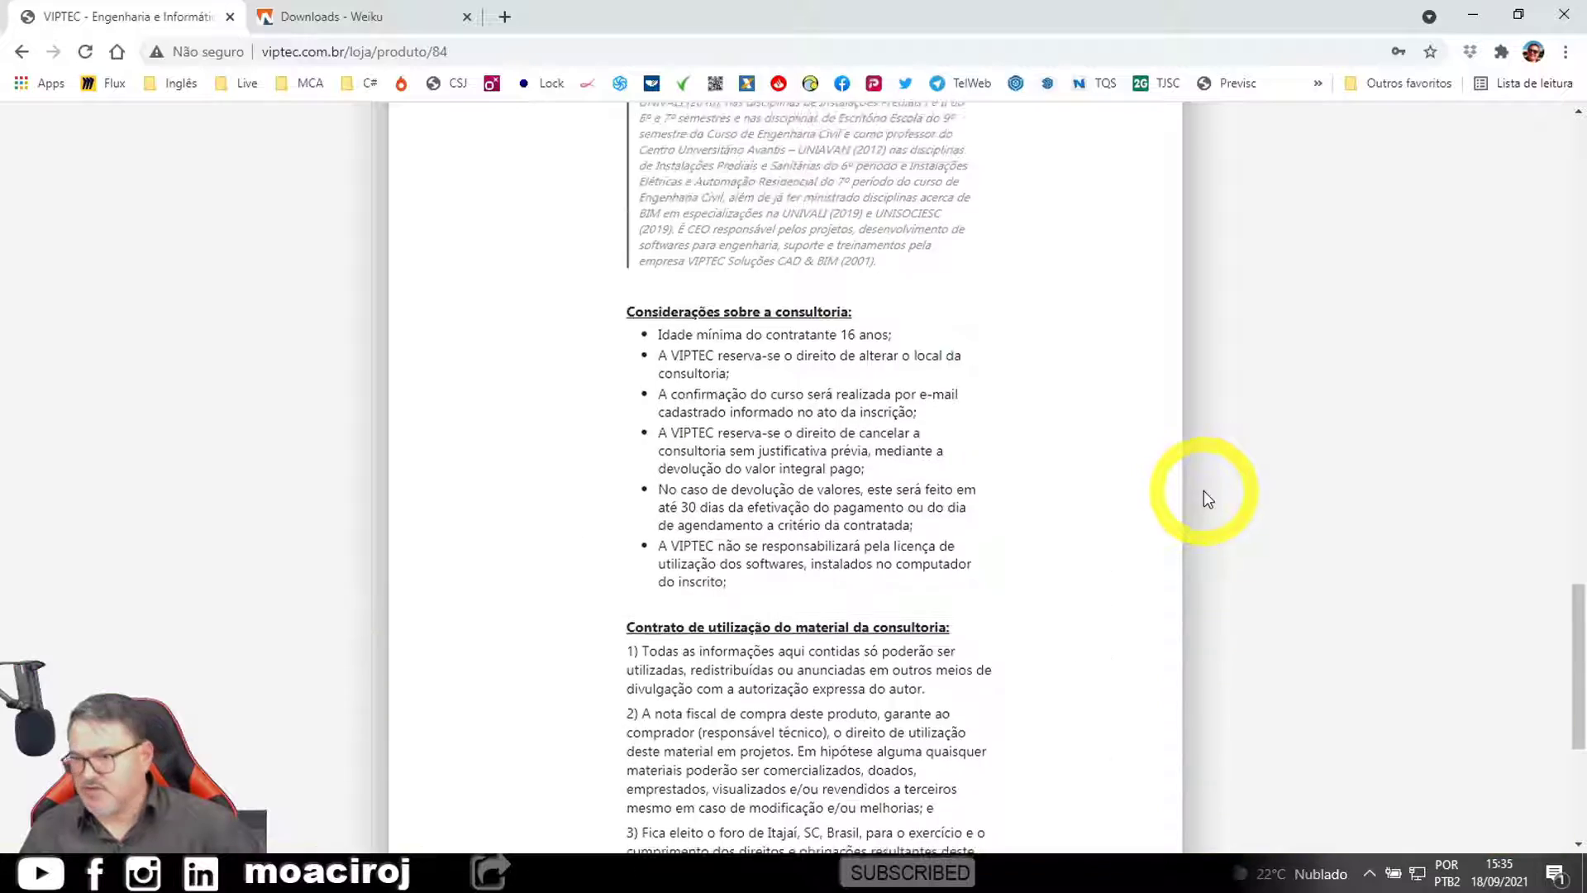
{"action": "scroll", "coordinate": [950, 354], "scroll_direction": "up", "scroll_amount": 5}
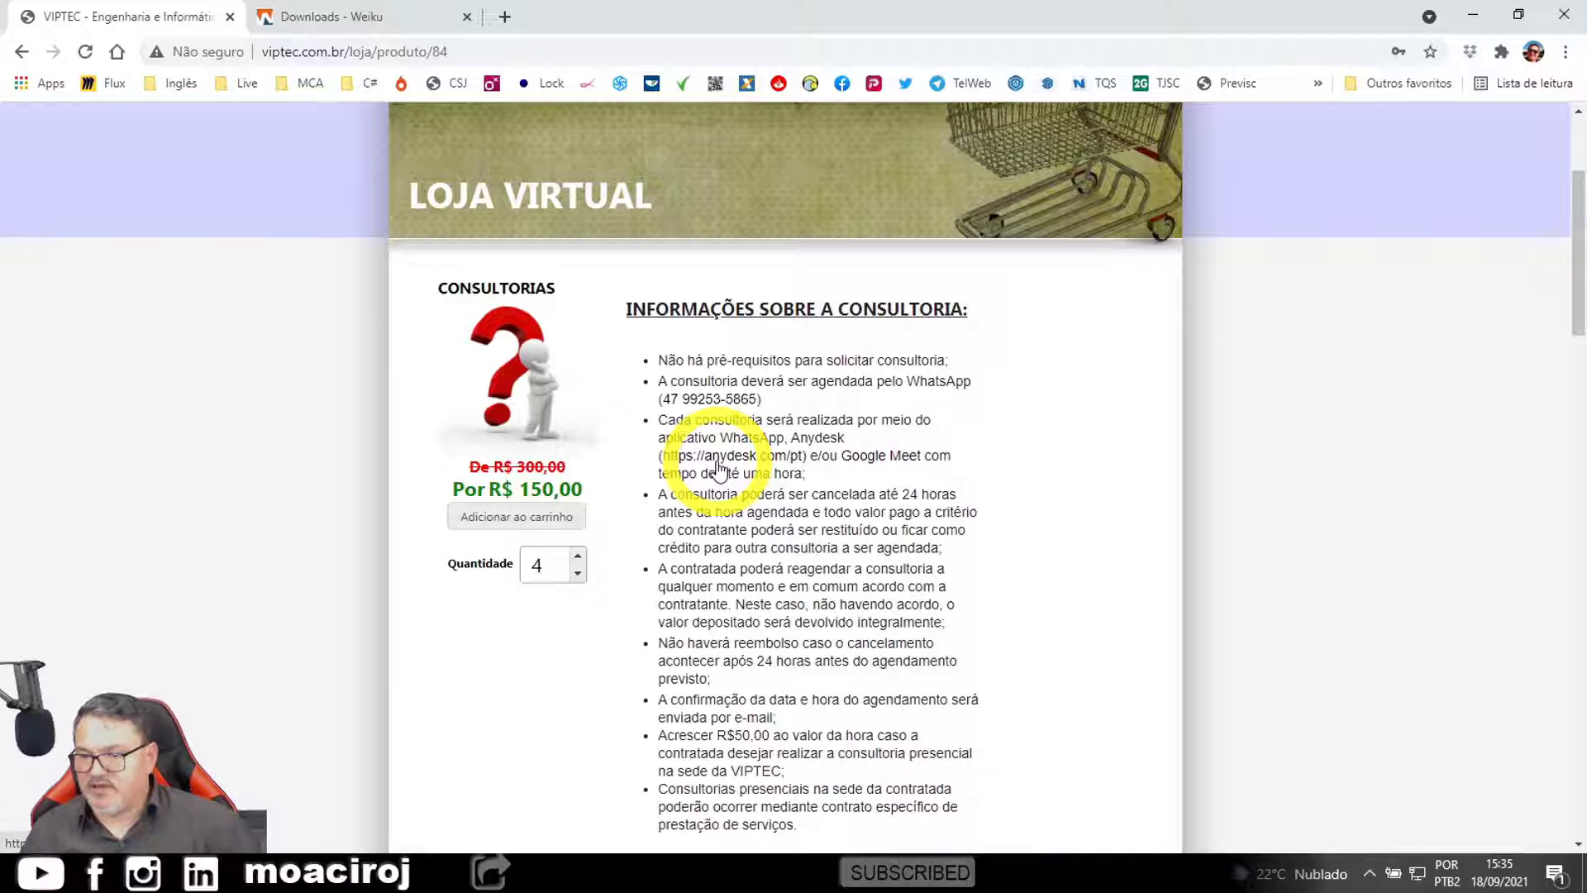
{"action": "scroll", "coordinate": [789, 457], "scroll_direction": "down", "scroll_amount": 2}
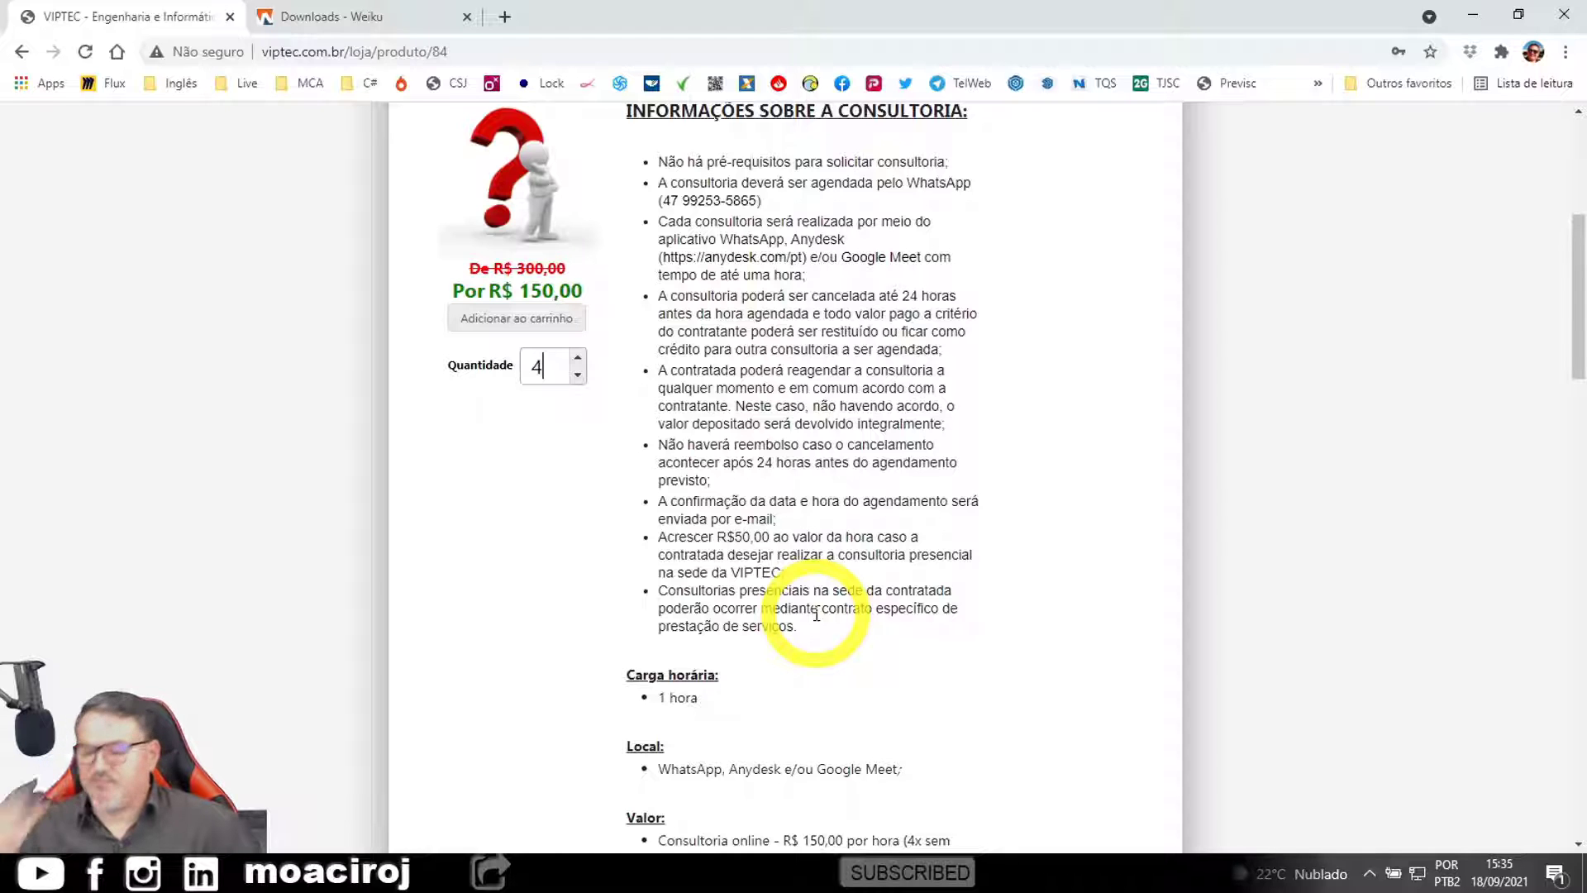
{"action": "scroll", "coordinate": [982, 454], "scroll_direction": "down", "scroll_amount": 3}
{"action": "scroll", "coordinate": [1004, 454], "scroll_direction": "up", "scroll_amount": 7}
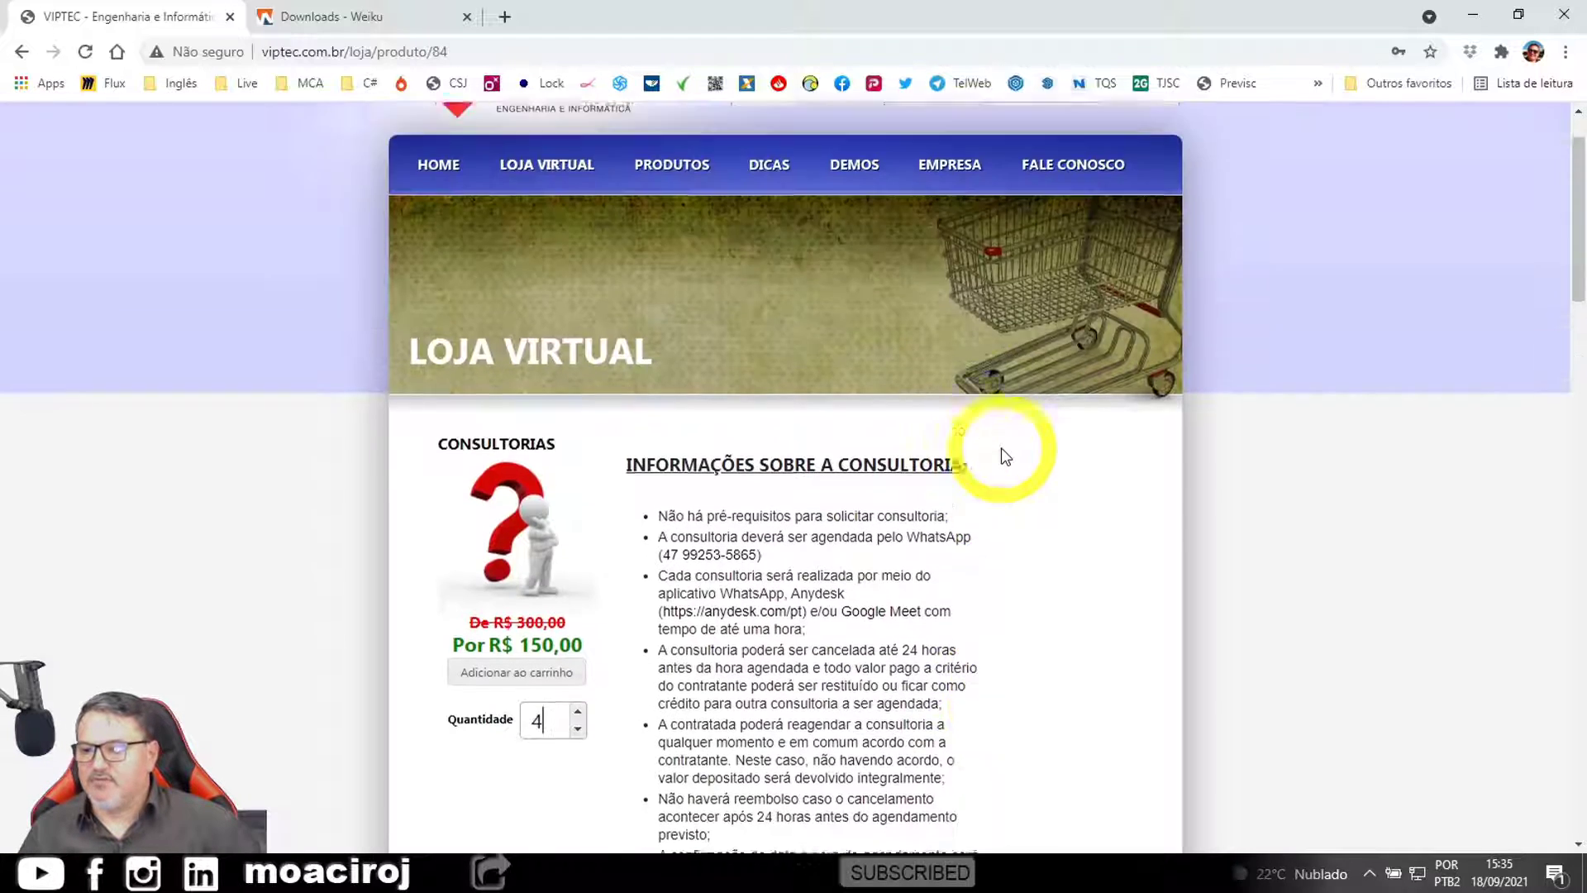
{"action": "scroll", "coordinate": [1005, 456], "scroll_direction": "up", "scroll_amount": 1}
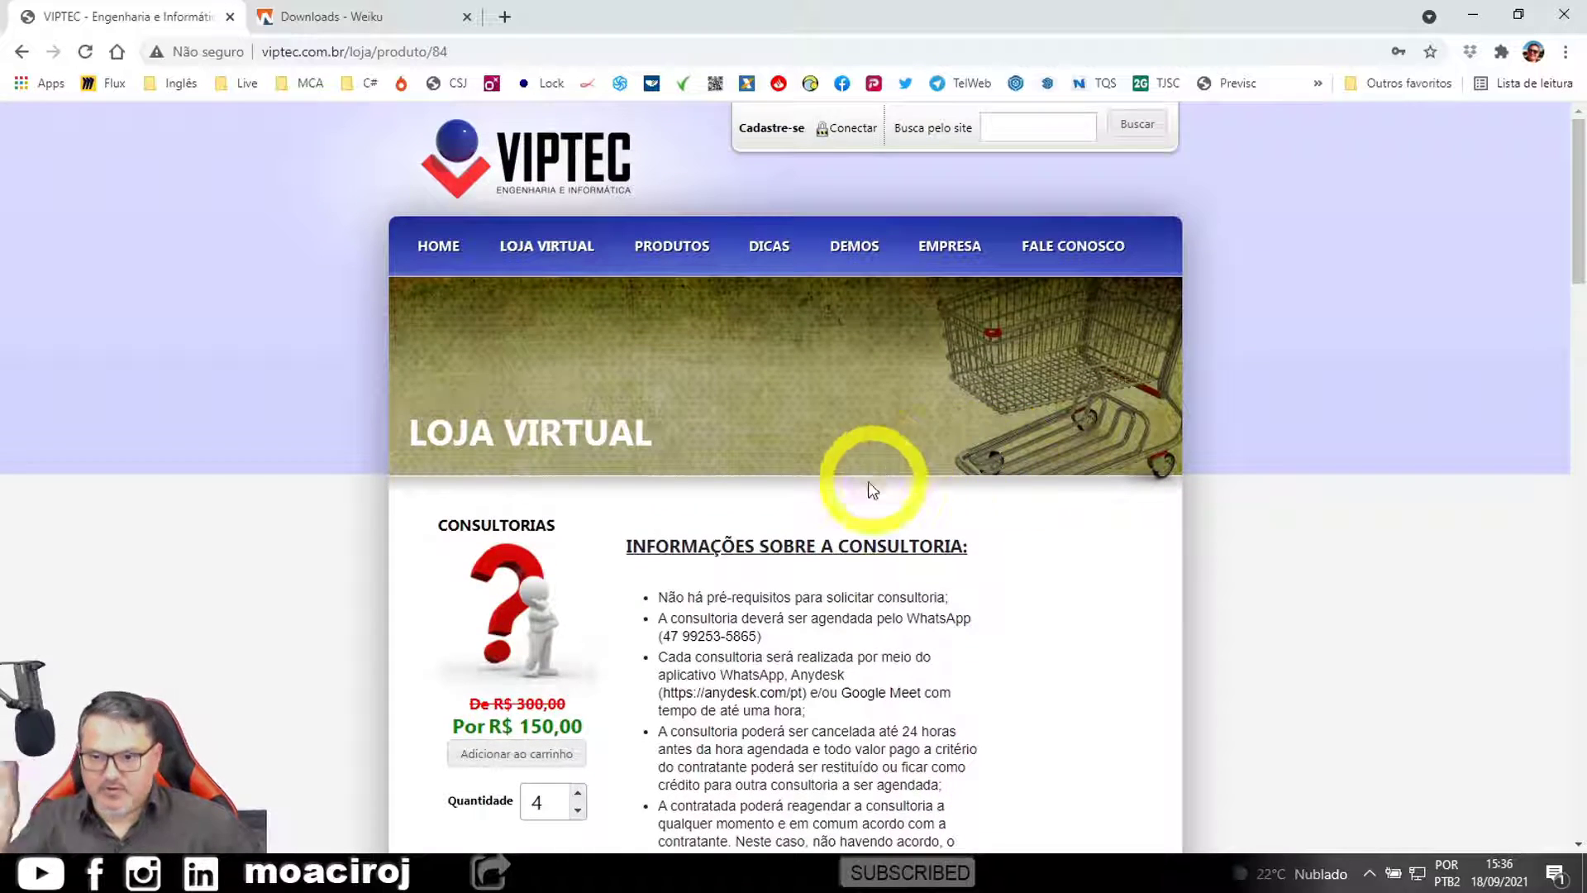